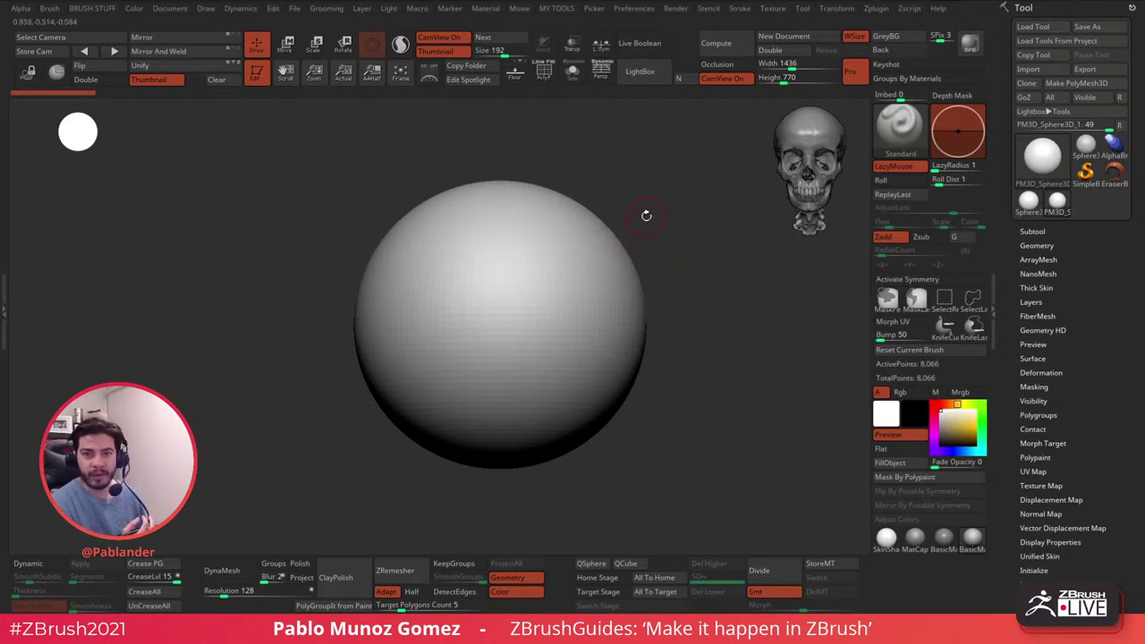
# - Choose the Move brush, adjust its draw size and activate symmetry across X for the sphere
pyautogui.keyDown('alt'); pyautogui.moveTo(702, 326); pyautogui.dragTo(664, 322); pyautogui.keyUp('alt')
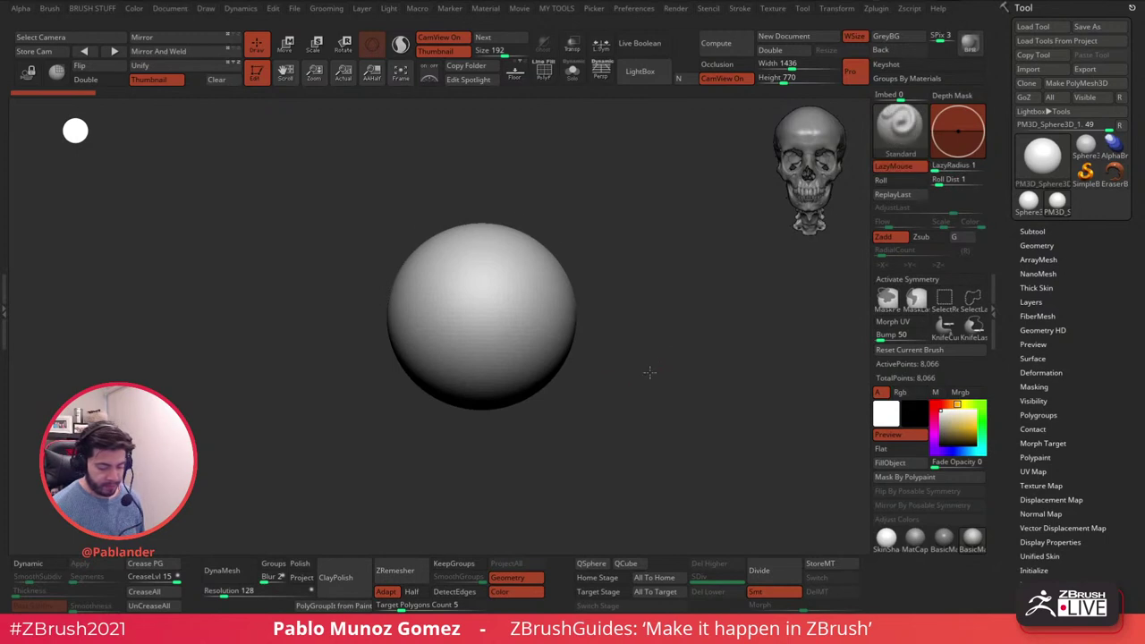
pyautogui.keyDown('alt'); pyautogui.moveTo(650, 378); pyautogui.dragTo(652, 359); pyautogui.keyUp('alt')
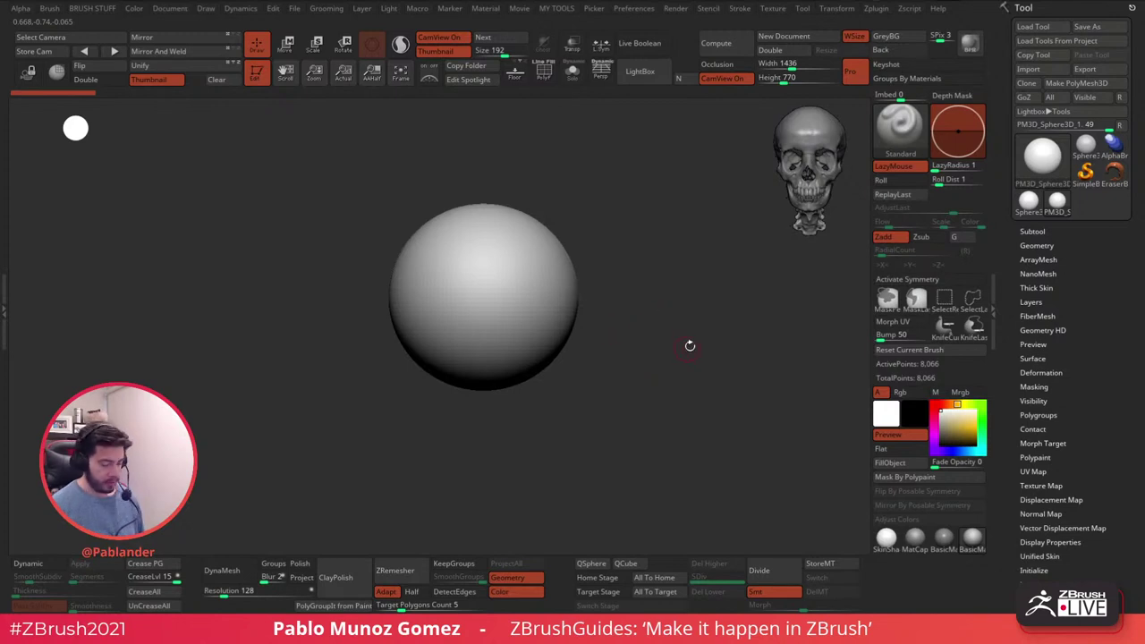
pyautogui.press('b')
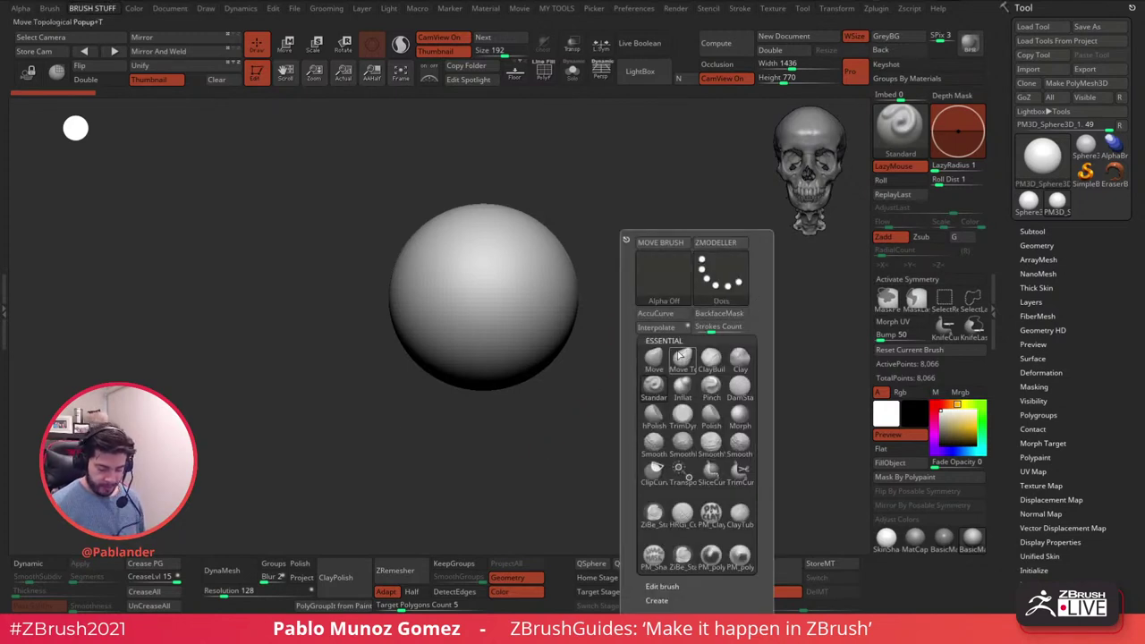
pyautogui.click(656, 360)
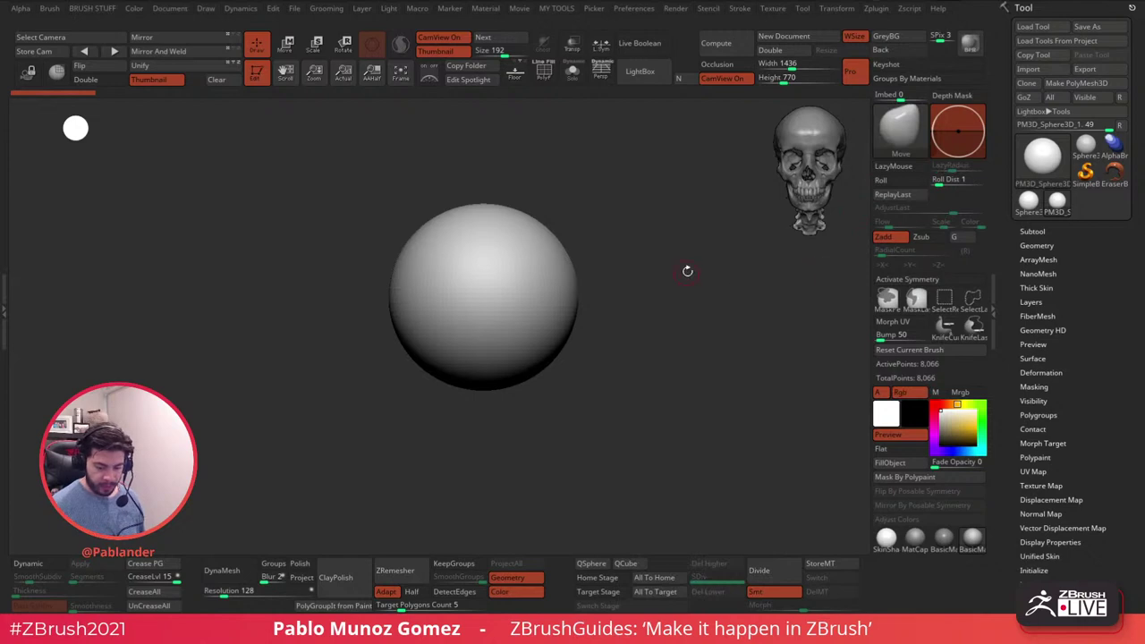
pyautogui.press('space')
pyautogui.moveTo(729, 274); pyautogui.dragTo(713, 274)
pyautogui.moveTo(559, 265); pyautogui.dragTo(648, 226)
pyautogui.hotkey('ctrl', 'z')
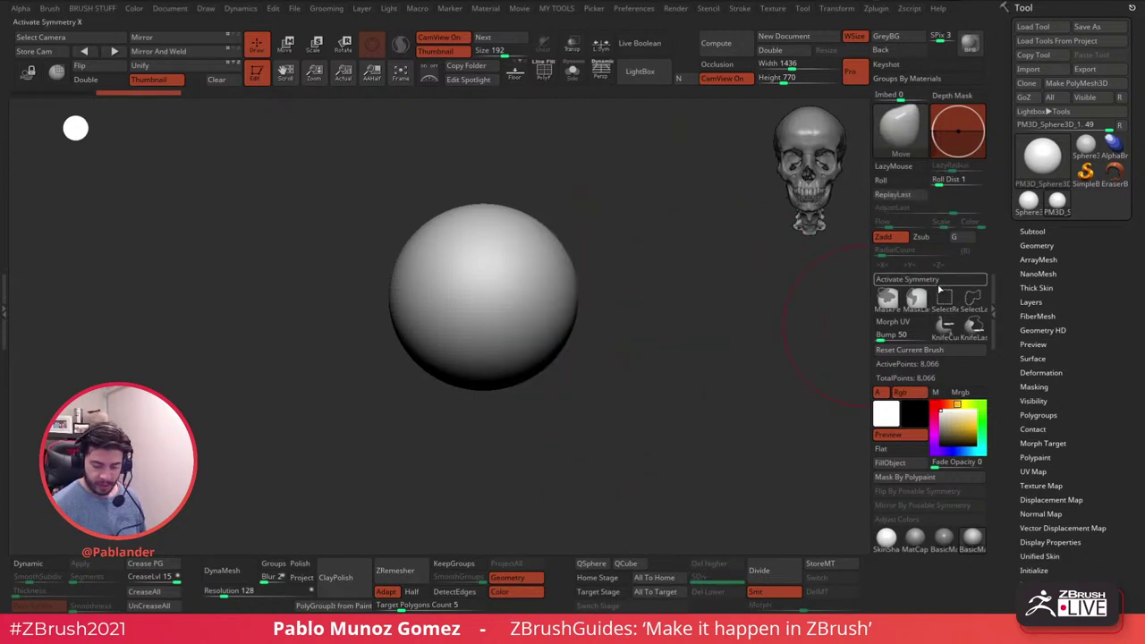
pyautogui.press('x')
# - Try to reshape the sphere by pulling its sides outward symmetrically with the Move brush
pyautogui.moveTo(563, 259); pyautogui.dragTo(626, 237)
pyautogui.hotkey('ctrl', 'z')
pyautogui.hotkey('ctrl', 'z')
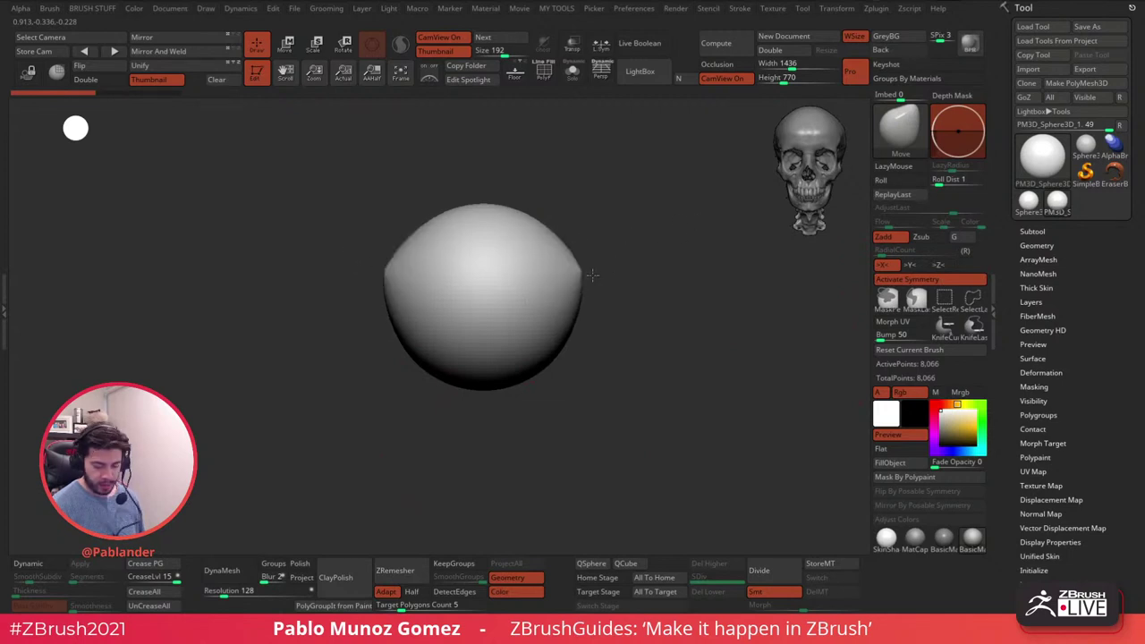
pyautogui.hotkey('ctrl', 'z')
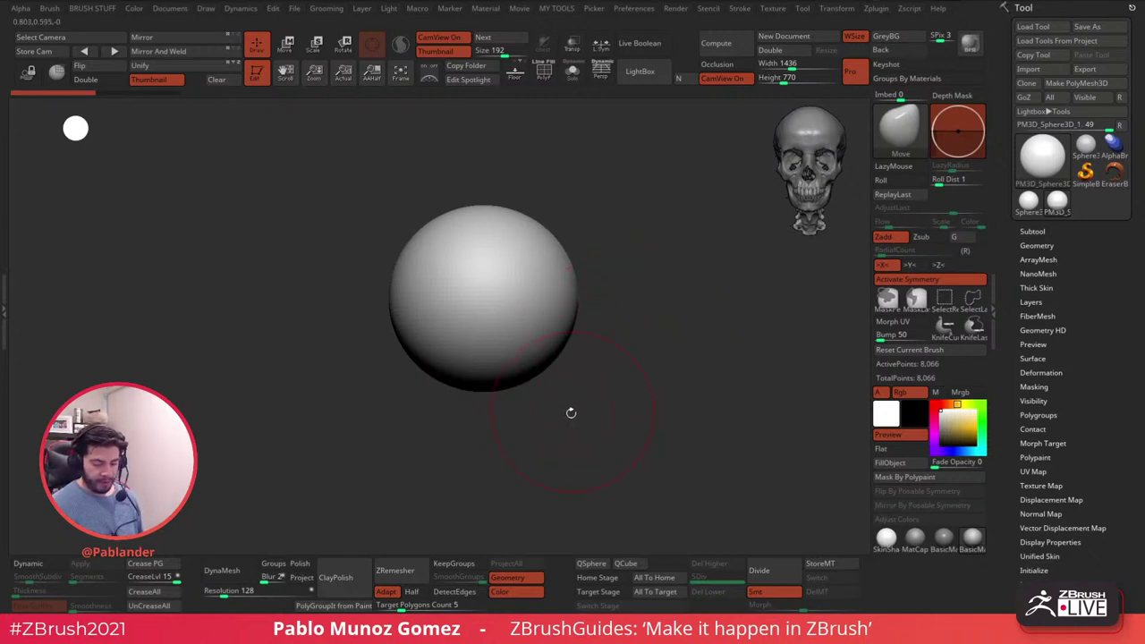
pyautogui.moveTo(572, 270)
pyautogui.mouseDown()
pyautogui.moveTo(584, 262)
pyautogui.moveTo(570, 230)
pyautogui.mouseUp()
pyautogui.moveTo(645, 266); pyautogui.dragTo(617, 261)
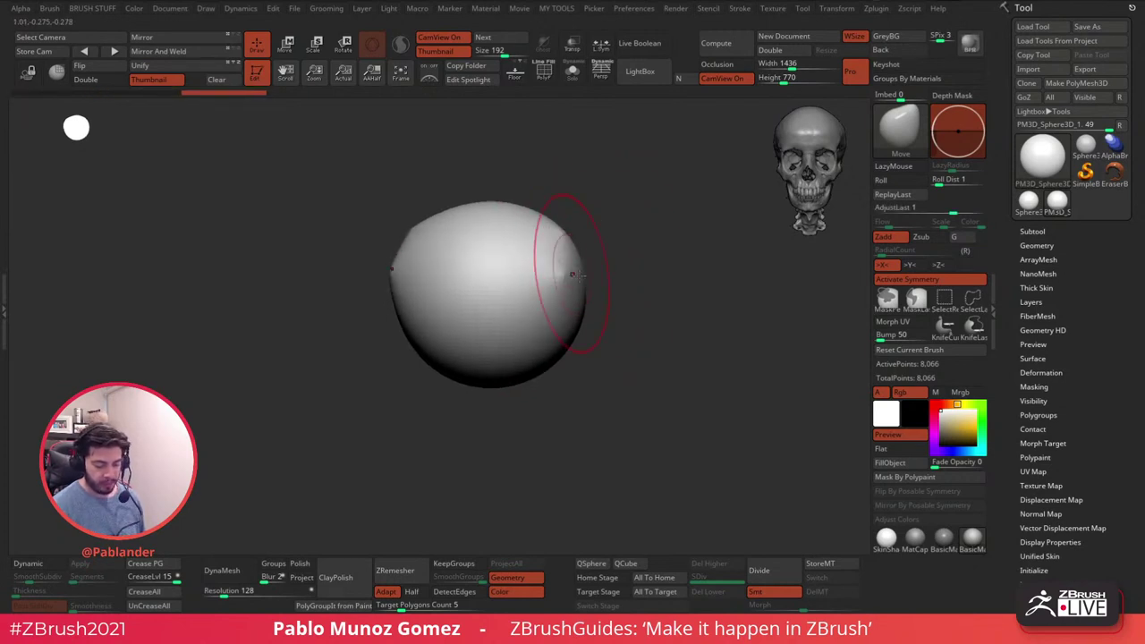
pyautogui.hotkey('ctrl', 'z')
pyautogui.hotkey('ctrl', 'z')
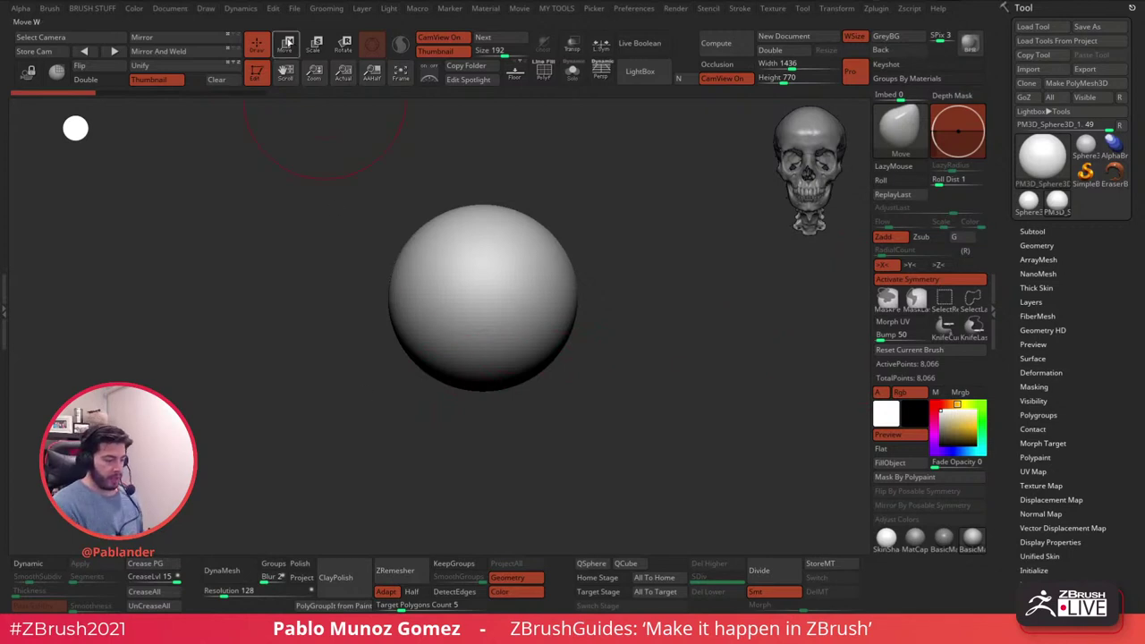
# - Duplicate the sphere with the gizmo, then scale, tilt and place the copy under the front of the head as the jaw
pyautogui.click(288, 42)
pyautogui.keyDown('ctrl'); pyautogui.moveTo(482, 226); pyautogui.dragTo(482, 275); pyautogui.keyUp('ctrl')
pyautogui.keyDown('ctrl'); pyautogui.moveTo(484, 338); pyautogui.dragTo(483, 354); pyautogui.keyUp('ctrl')
pyautogui.moveTo(598, 247); pyautogui.dragTo(664, 247)
pyautogui.moveTo(554, 356)
pyautogui.mouseDown()
pyautogui.moveTo(592, 356)
pyautogui.moveTo(553, 358)
pyautogui.mouseUp()
pyautogui.moveTo(520, 319); pyautogui.dragTo(521, 306)
pyautogui.moveTo(570, 338); pyautogui.dragTo(562, 303)
pyautogui.keyDown('alt'); pyautogui.moveTo(690, 302); pyautogui.dragTo(667, 328); pyautogui.keyUp('alt')
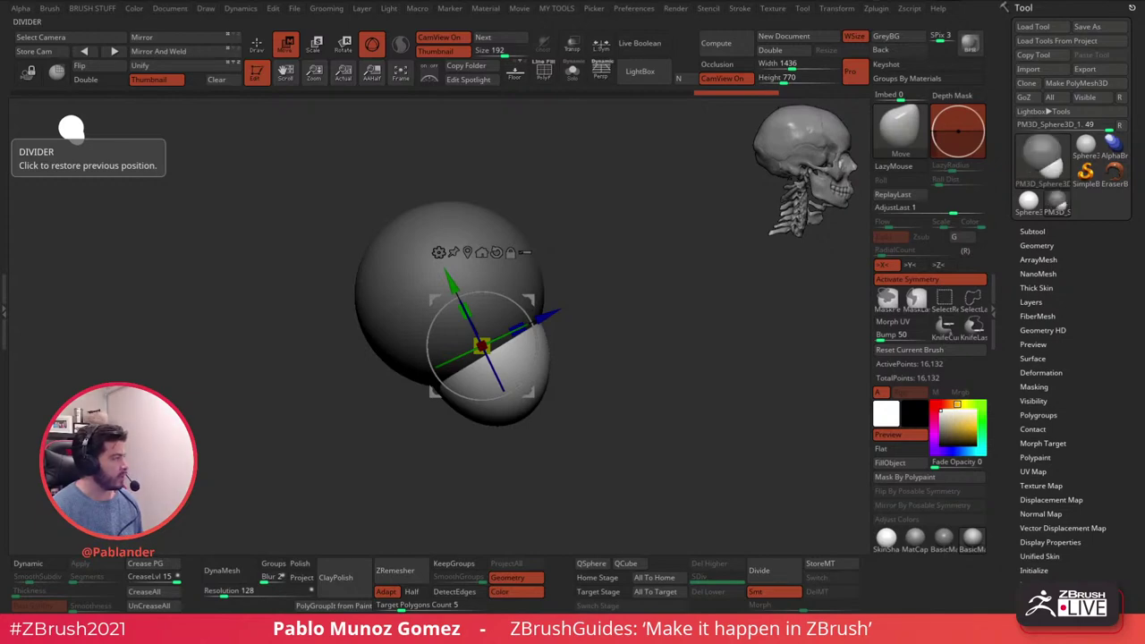
# - Check the faun references and add another sphere copy at the front of the head, scaled and tilted as the face mass
pyautogui.moveTo(0, 278); pyautogui.dragTo(389, 223, button='right')
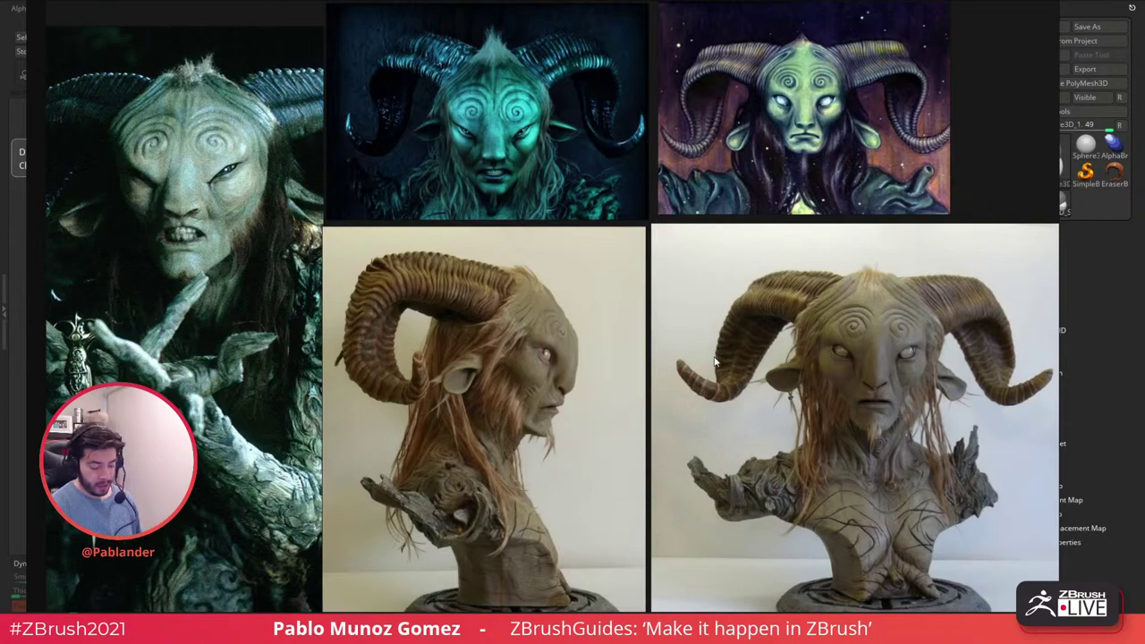
pyautogui.moveTo(788, 382); pyautogui.dragTo(0, 380, button='right')
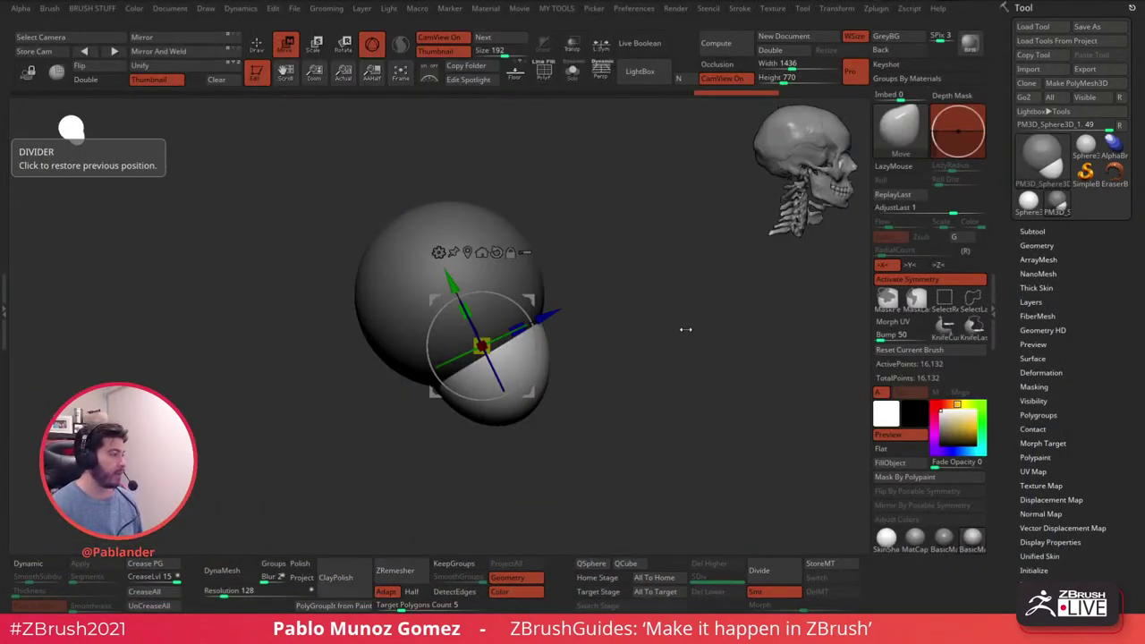
pyautogui.moveTo(550, 313); pyautogui.dragTo(548, 242)
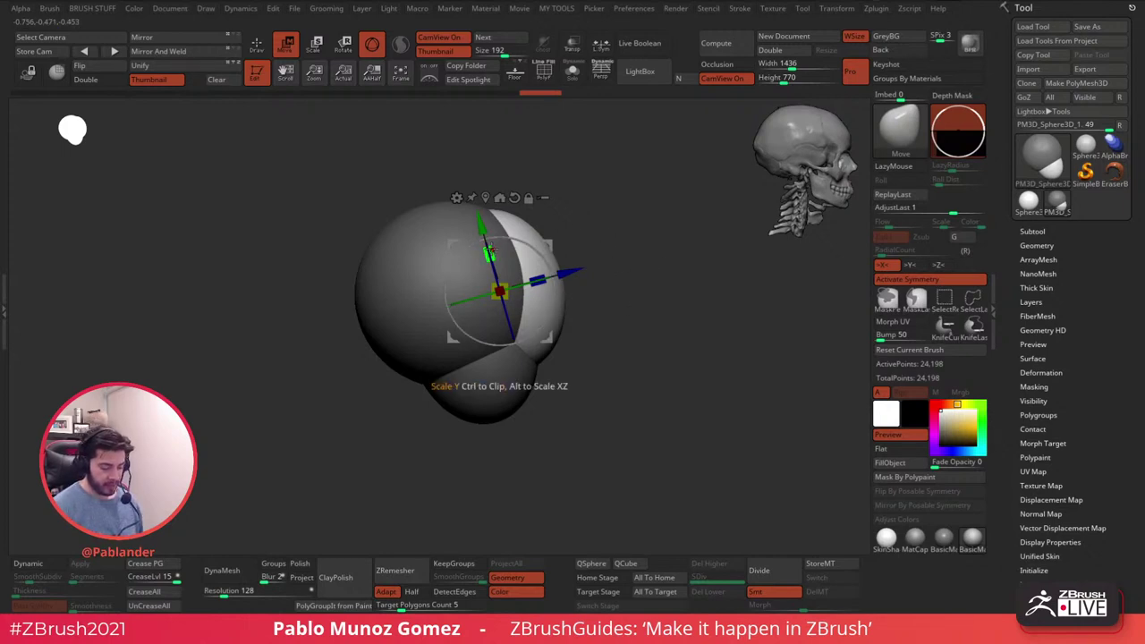
pyautogui.moveTo(492, 249); pyautogui.dragTo(483, 231)
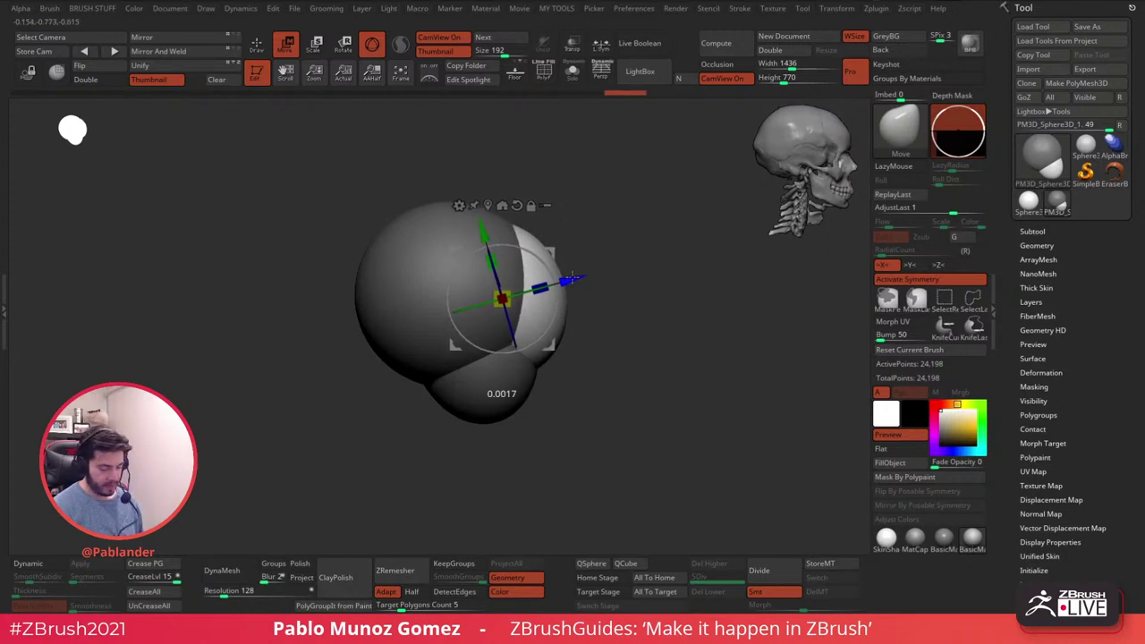
pyautogui.moveTo(570, 280); pyautogui.dragTo(572, 275)
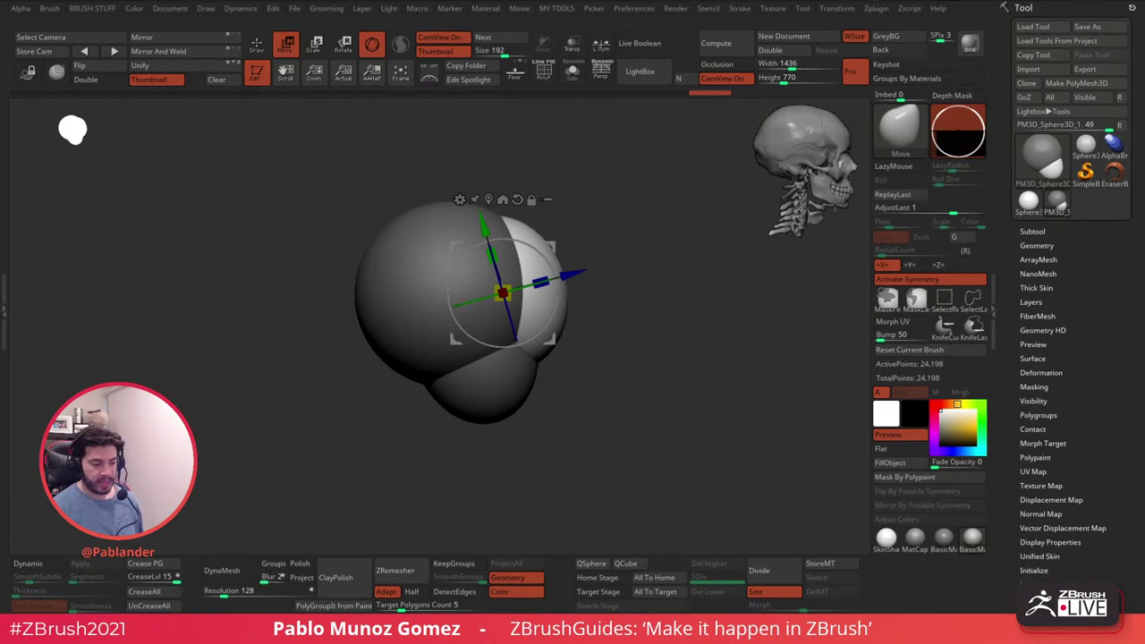
# - Look up the CamView settings in the preferences and rotate the model using the skull view widget
pyautogui.click(639, 11)
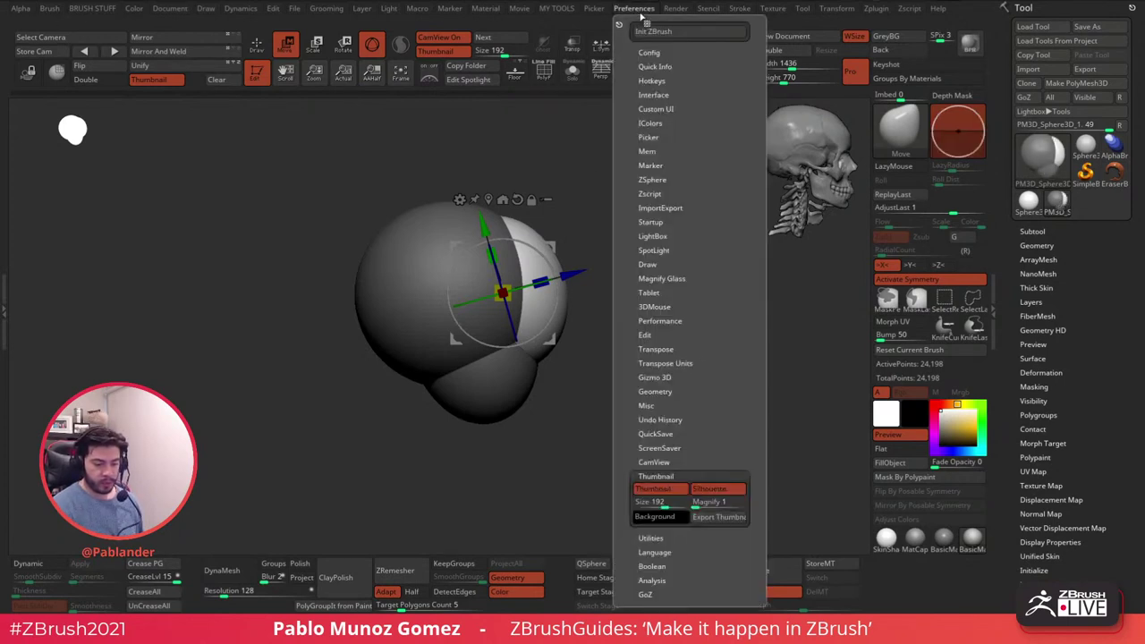
pyautogui.click(688, 476)
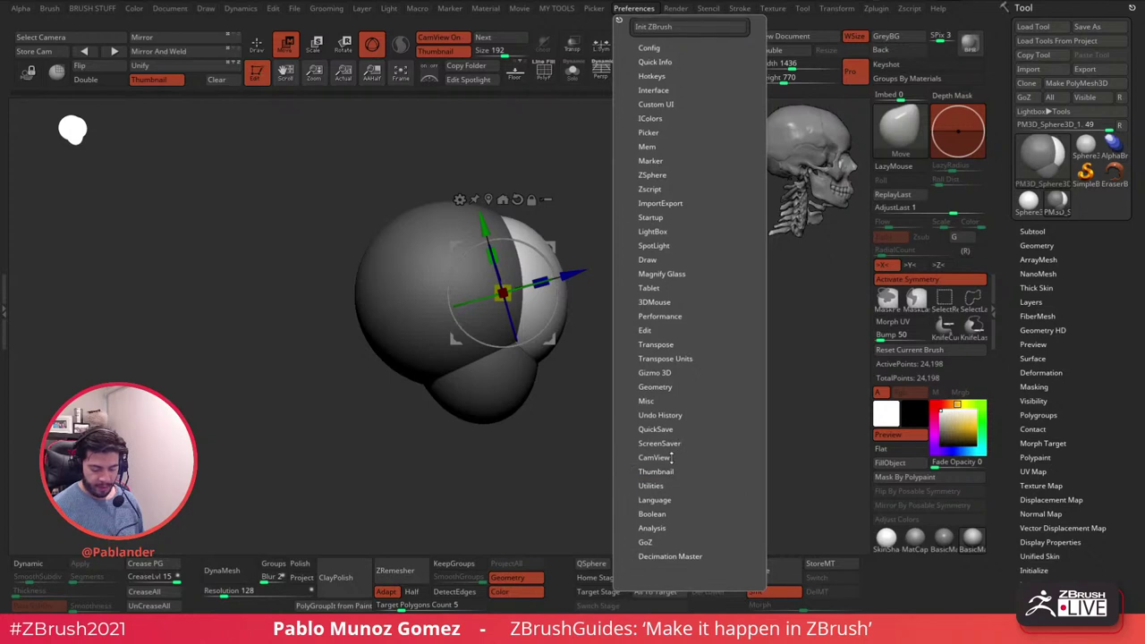
pyautogui.click(674, 459)
pyautogui.moveTo(696, 411); pyautogui.dragTo(705, 328)
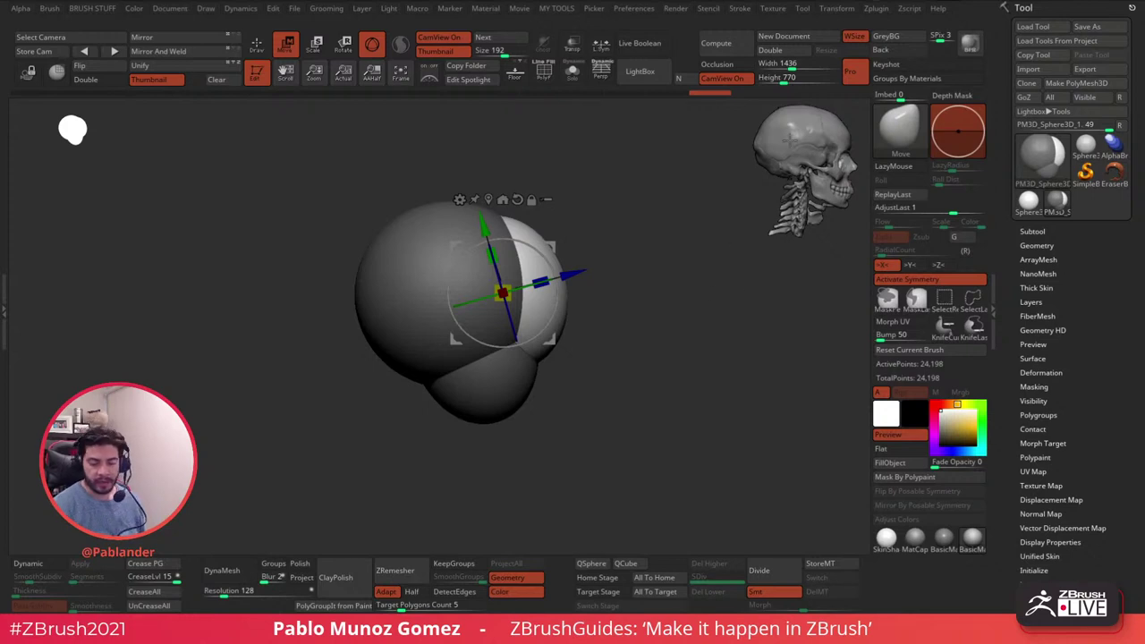
pyautogui.moveTo(722, 386); pyautogui.dragTo(738, 329)
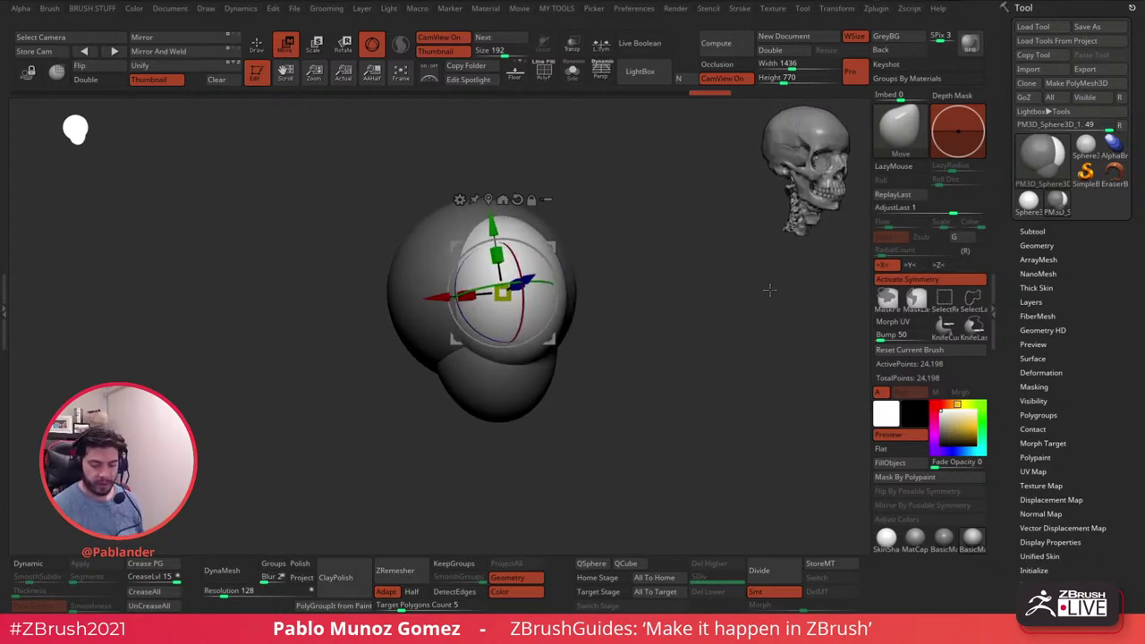
pyautogui.moveTo(805, 117); pyautogui.dragTo(592, 409)
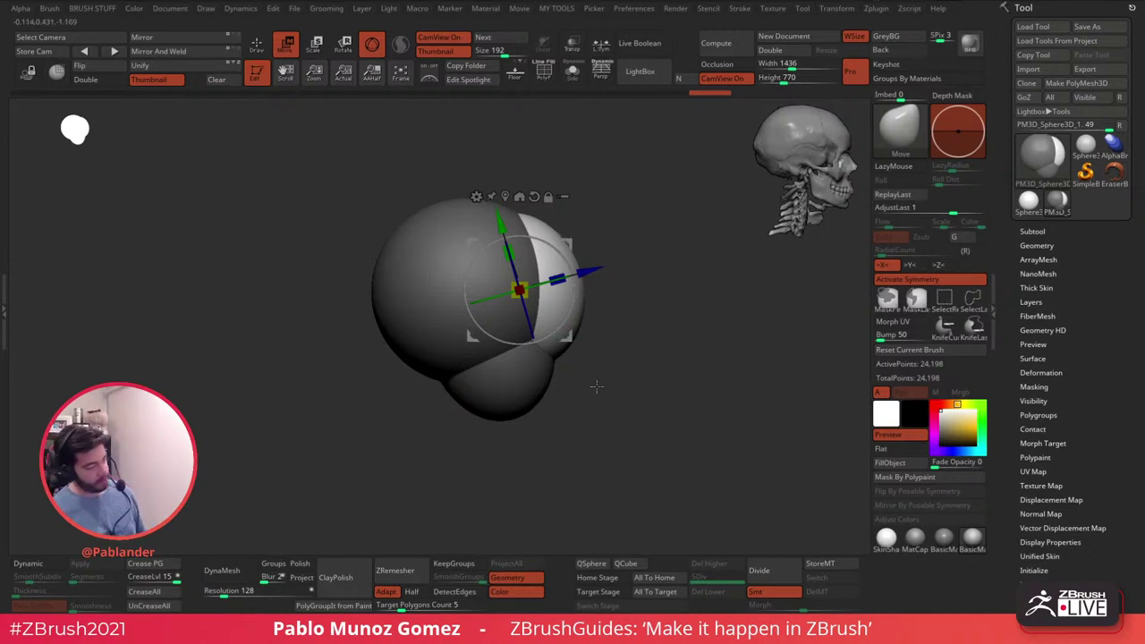
# - Clear the mask and merge the three head spheres with DynaMesh at resolution 56
pyautogui.press('q')
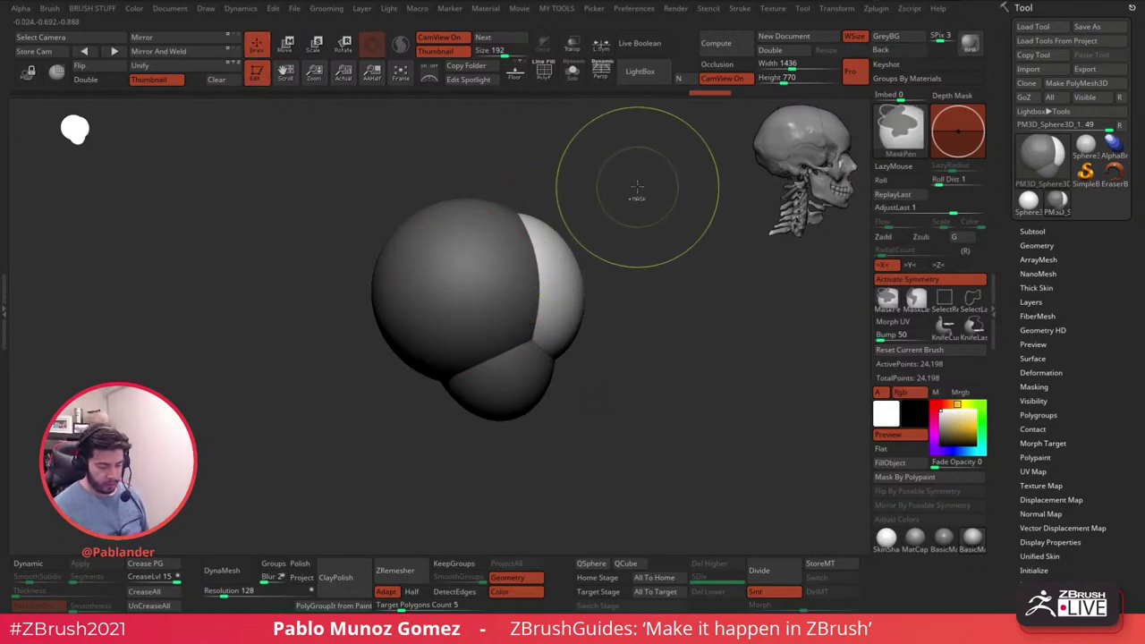
pyautogui.keyDown('ctrl'); pyautogui.moveTo(620, 196); pyautogui.dragTo(659, 316); pyautogui.keyUp('ctrl')
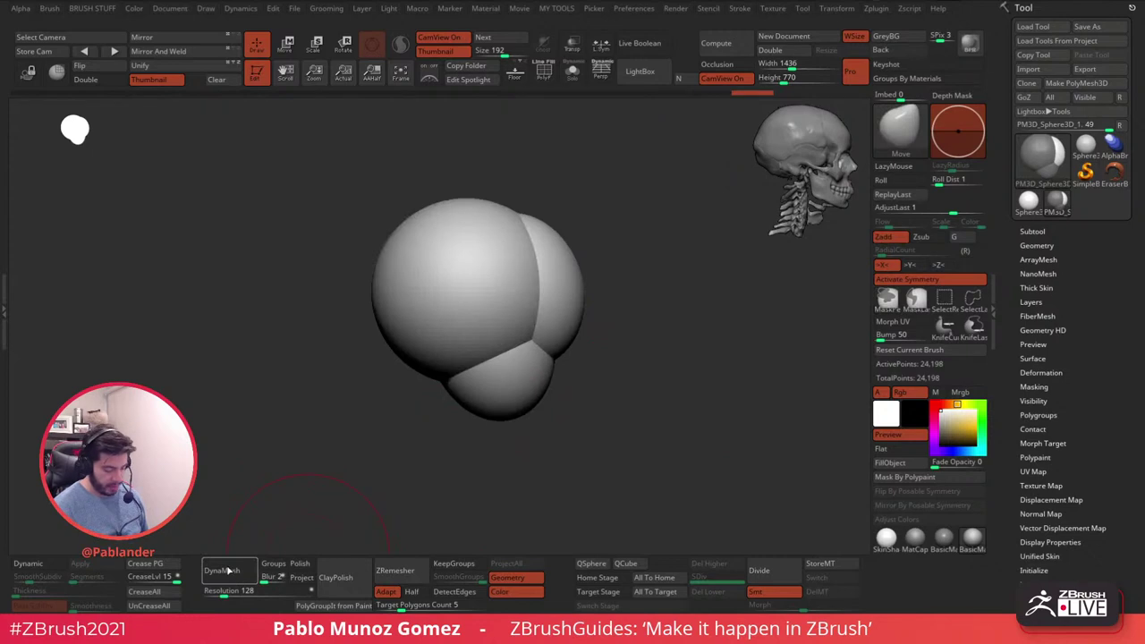
pyautogui.click(224, 590)
pyautogui.write('56')
pyautogui.press('Return')
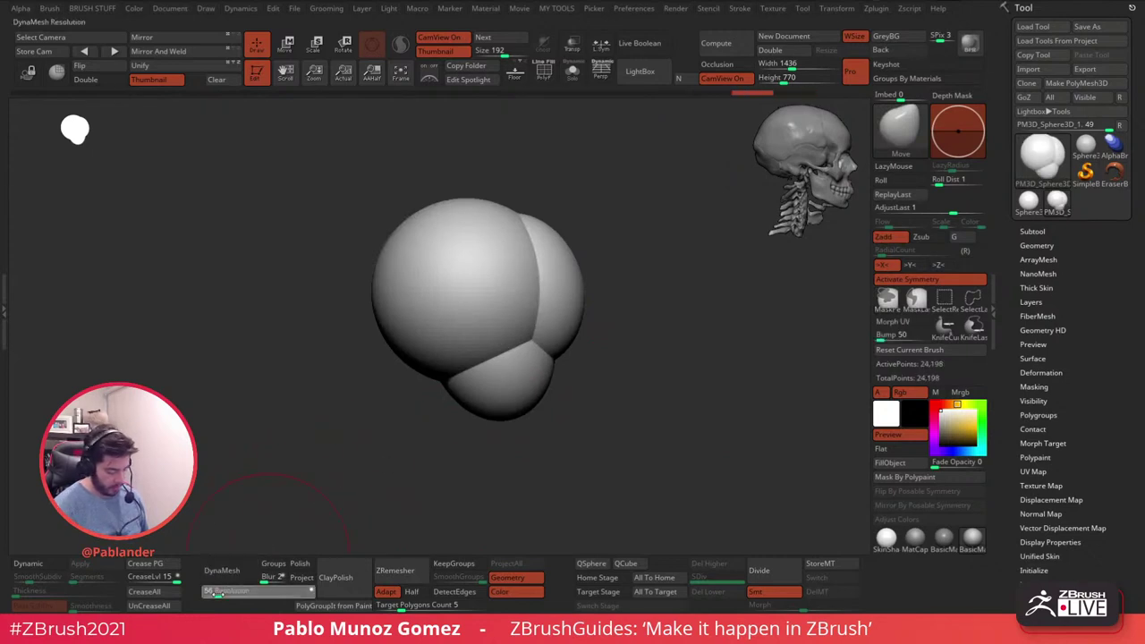
pyautogui.click(222, 570)
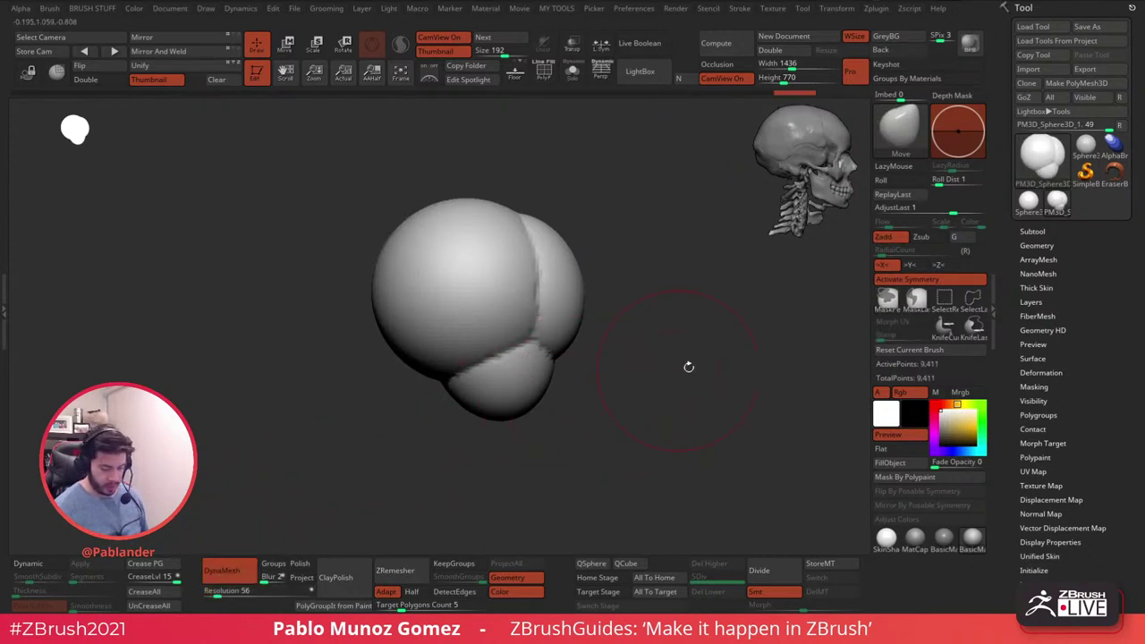
# - Append a Cylinder3D subtool to the head
pyautogui.click(1032, 232)
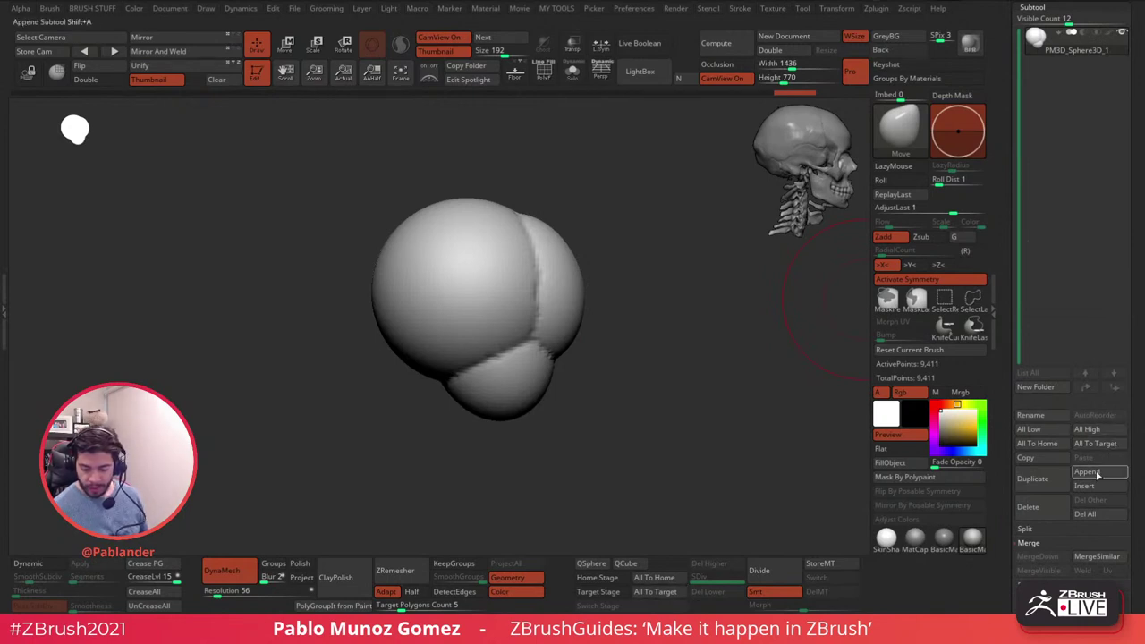
pyautogui.click(1086, 471)
pyautogui.click(674, 430)
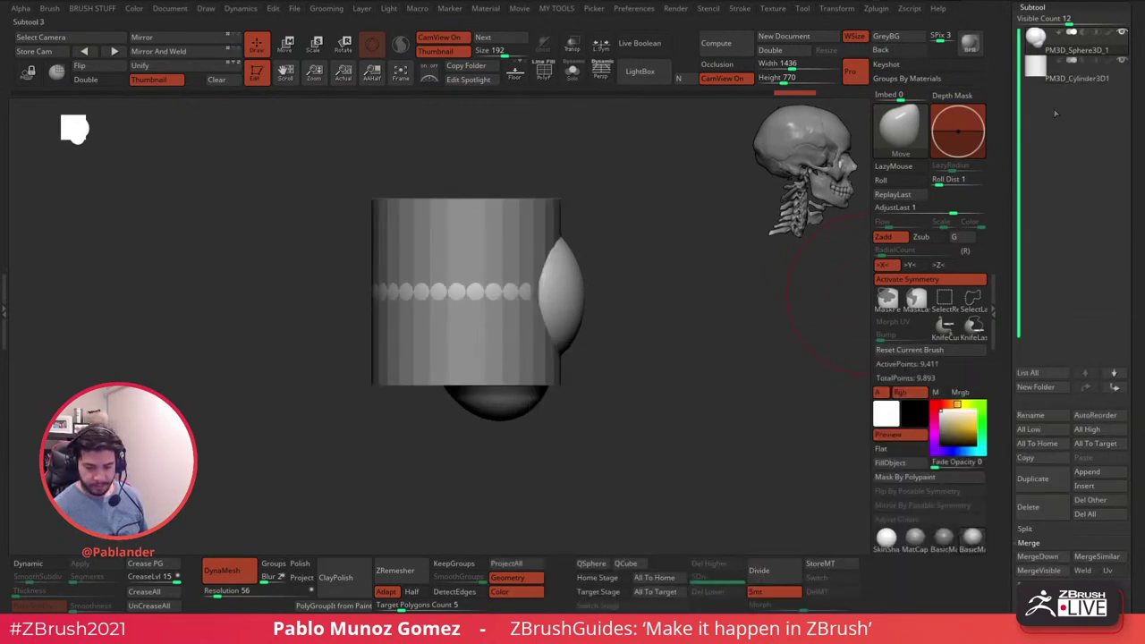
# - Scale down the cylinder, tilt it and place it beneath the back of the head as the neck
pyautogui.click(294, 53)
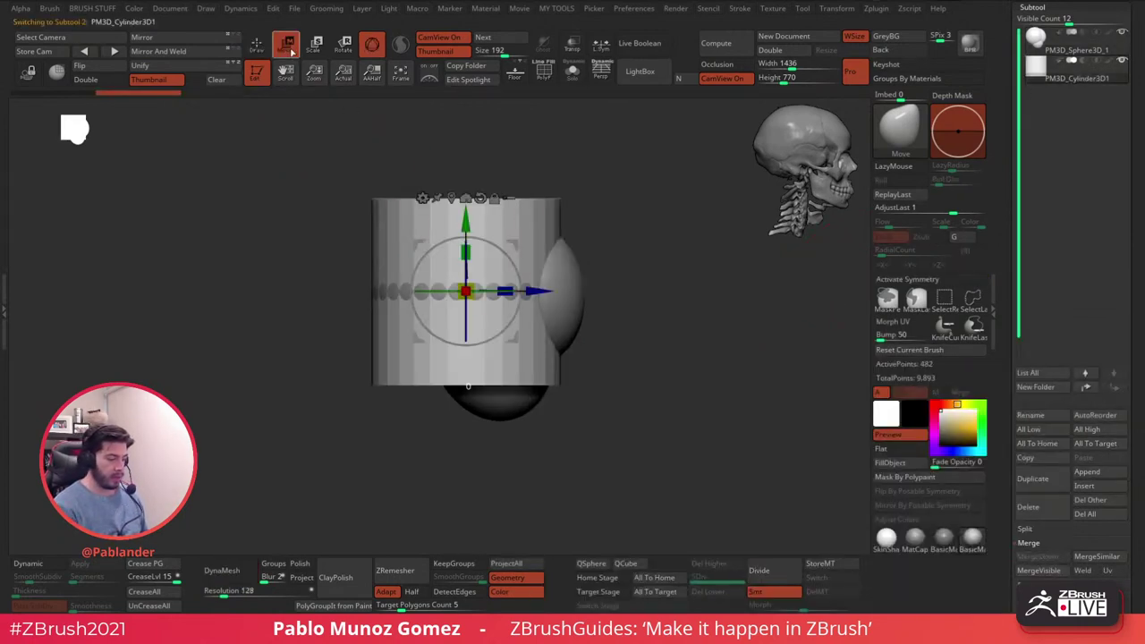
pyautogui.moveTo(466, 291); pyautogui.dragTo(467, 231)
pyautogui.hotkey('ctrl', 'z')
pyautogui.moveTo(468, 220); pyautogui.dragTo(510, 321)
pyautogui.moveTo(466, 367); pyautogui.dragTo(448, 355)
pyautogui.moveTo(515, 326); pyautogui.dragTo(495, 354)
pyautogui.press('q')
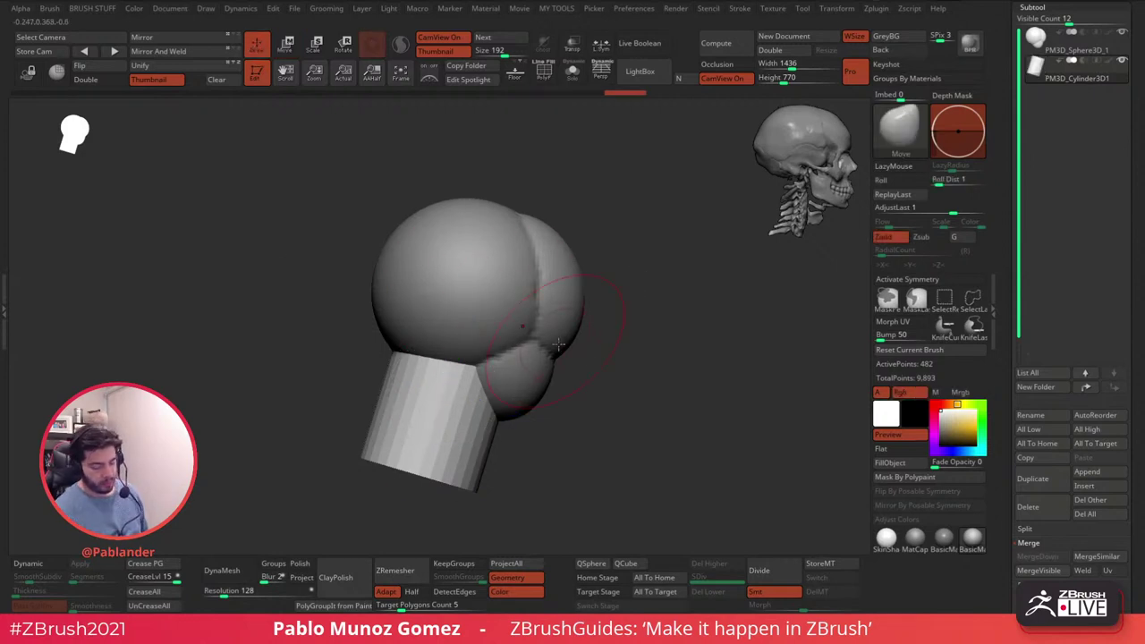
# - Append a second Cylinder3D subtool and make it the active one
pyautogui.moveTo(603, 404); pyautogui.dragTo(623, 376)
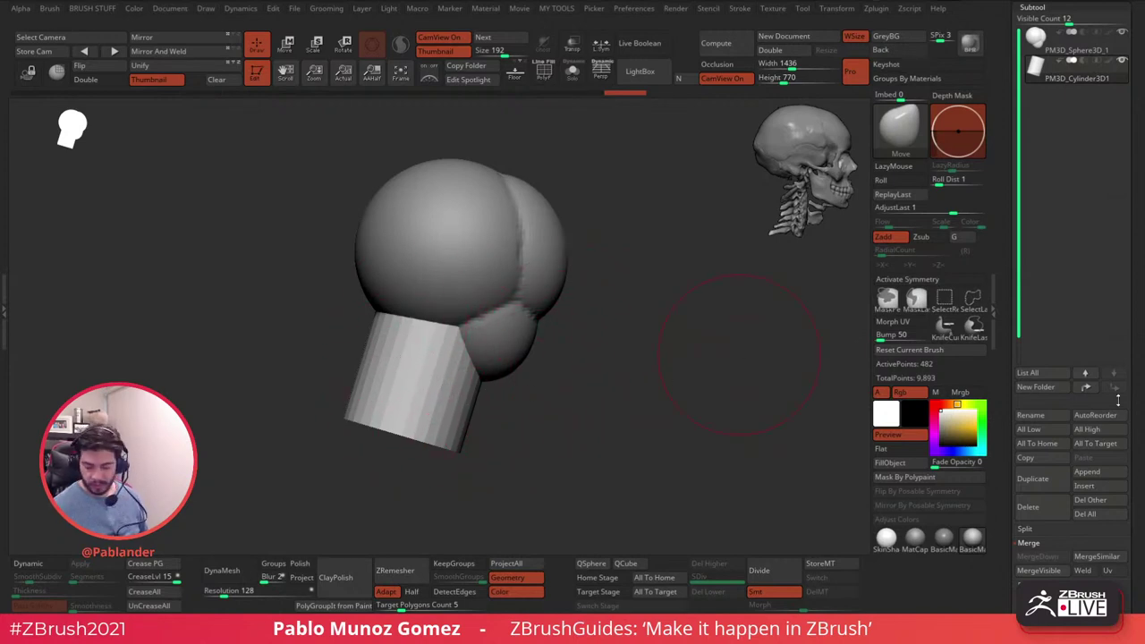
pyautogui.click(1087, 471)
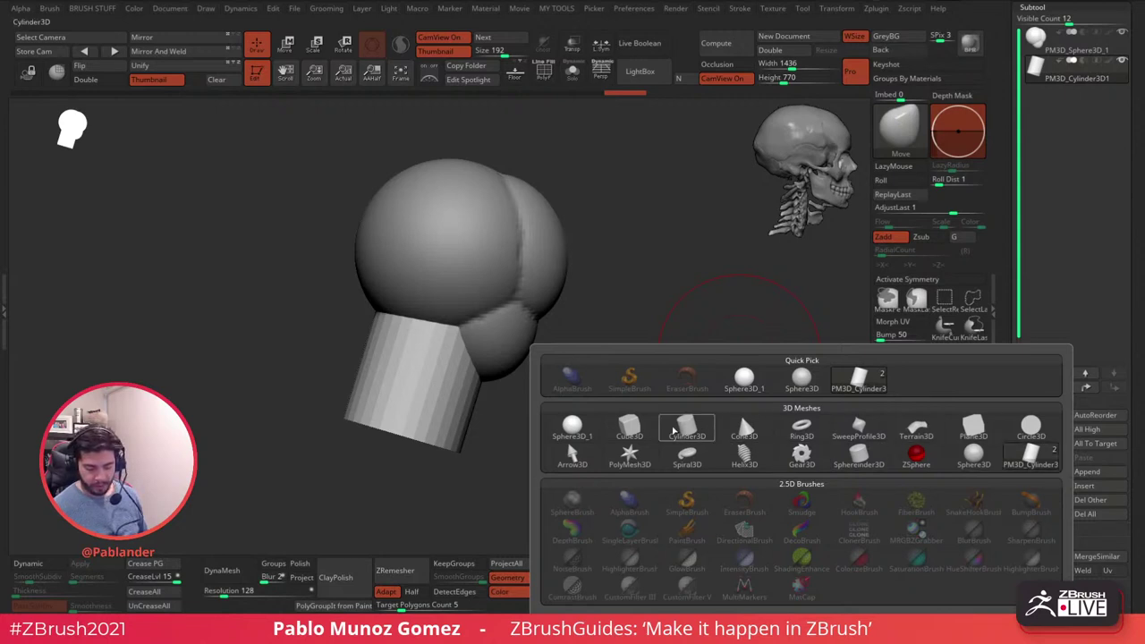
pyautogui.click(678, 434)
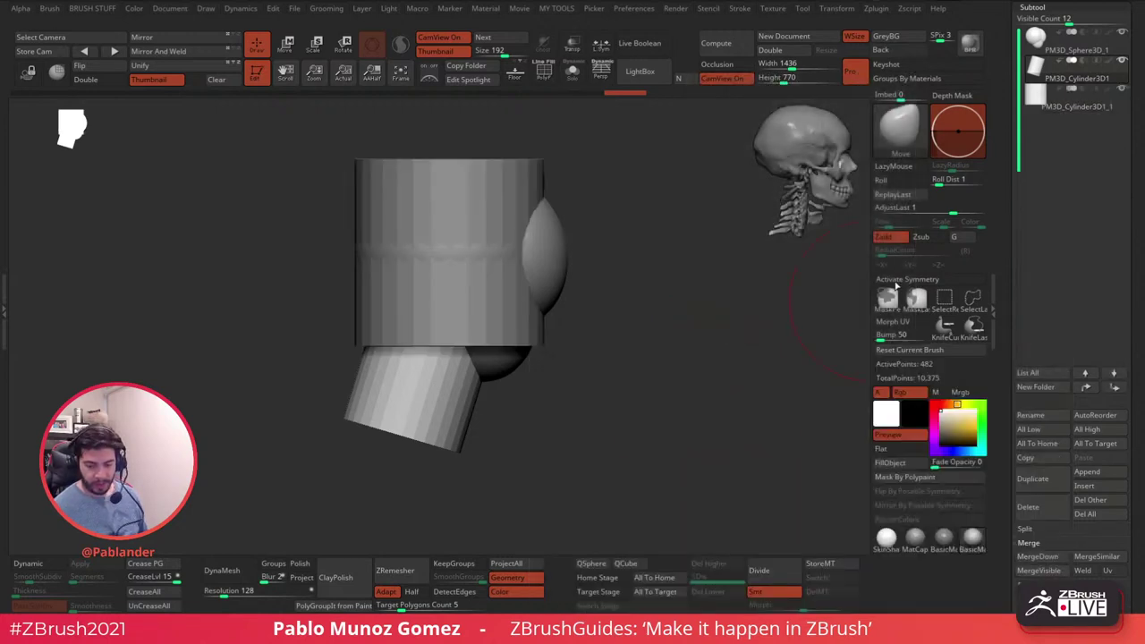
pyautogui.click(1080, 105)
# - Move the second cylinder below the neck and rotate it to lie horizontally across the body as the shoulders
pyautogui.press('w')
pyautogui.moveTo(611, 309); pyautogui.dragTo(626, 272)
pyautogui.moveTo(488, 214); pyautogui.dragTo(448, 423)
pyautogui.keyDown('shift'); pyautogui.moveTo(637, 336); pyautogui.dragTo(603, 317); pyautogui.keyUp('shift')
pyautogui.moveTo(489, 372); pyautogui.dragTo(500, 367)
pyautogui.moveTo(449, 443); pyautogui.dragTo(449, 475)
pyautogui.keyDown('shift'); pyautogui.moveTo(589, 355); pyautogui.dragTo(584, 343); pyautogui.keyUp('shift')
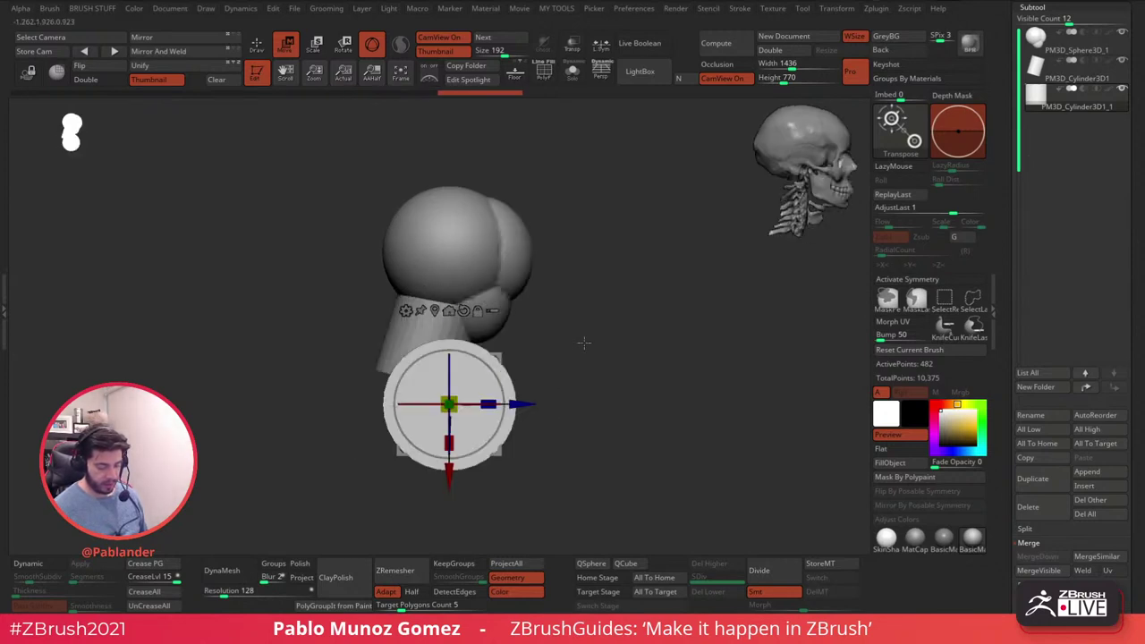
# - Shift the shoulder cylinder back under the neck, adjust its thickness and rotation, and stretch it sideways by about 1.17
pyautogui.moveTo(497, 358); pyautogui.dragTo(464, 376)
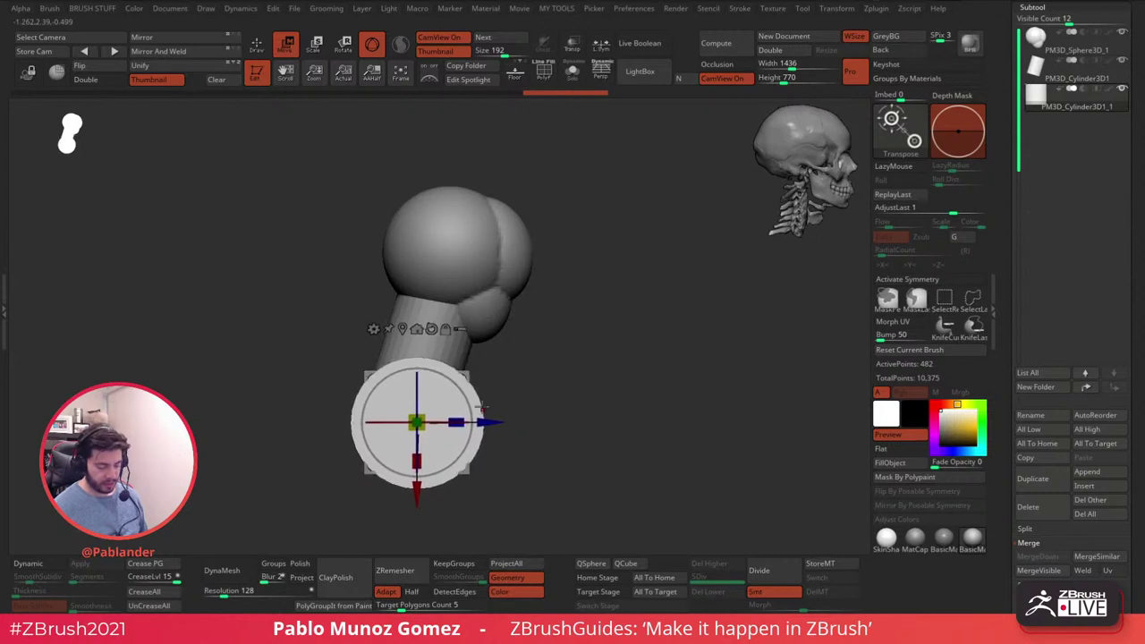
pyautogui.moveTo(456, 422); pyautogui.dragTo(456, 387)
pyautogui.moveTo(432, 457); pyautogui.dragTo(437, 466)
pyautogui.moveTo(465, 371); pyautogui.dragTo(466, 371)
pyautogui.keyDown('shift'); pyautogui.moveTo(610, 319); pyautogui.dragTo(535, 350); pyautogui.keyUp('shift')
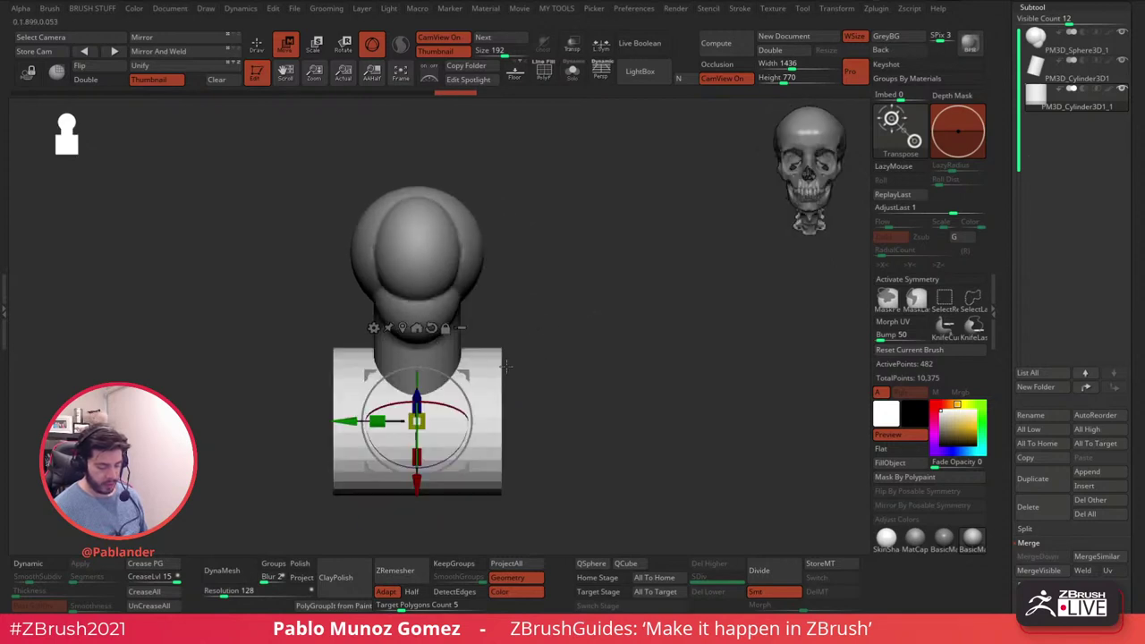
pyautogui.moveTo(377, 420); pyautogui.dragTo(367, 421)
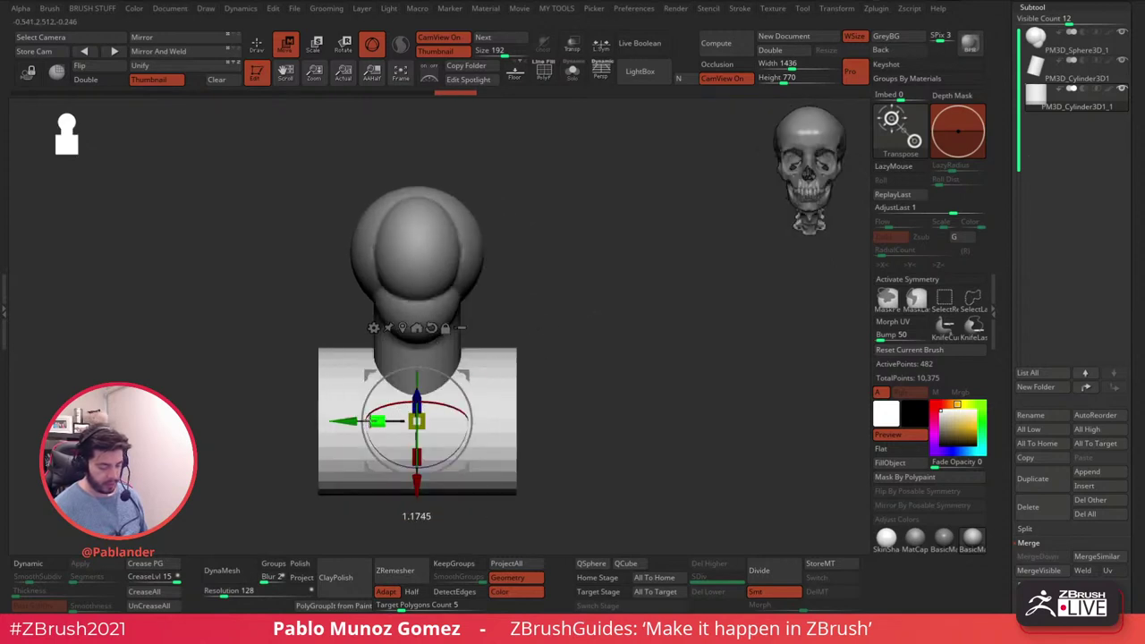
# - Merge the neck and shoulder cylinders down into the head sphere's subtool, accepting both non-undoable operations
pyautogui.moveTo(534, 336); pyautogui.dragTo(617, 336)
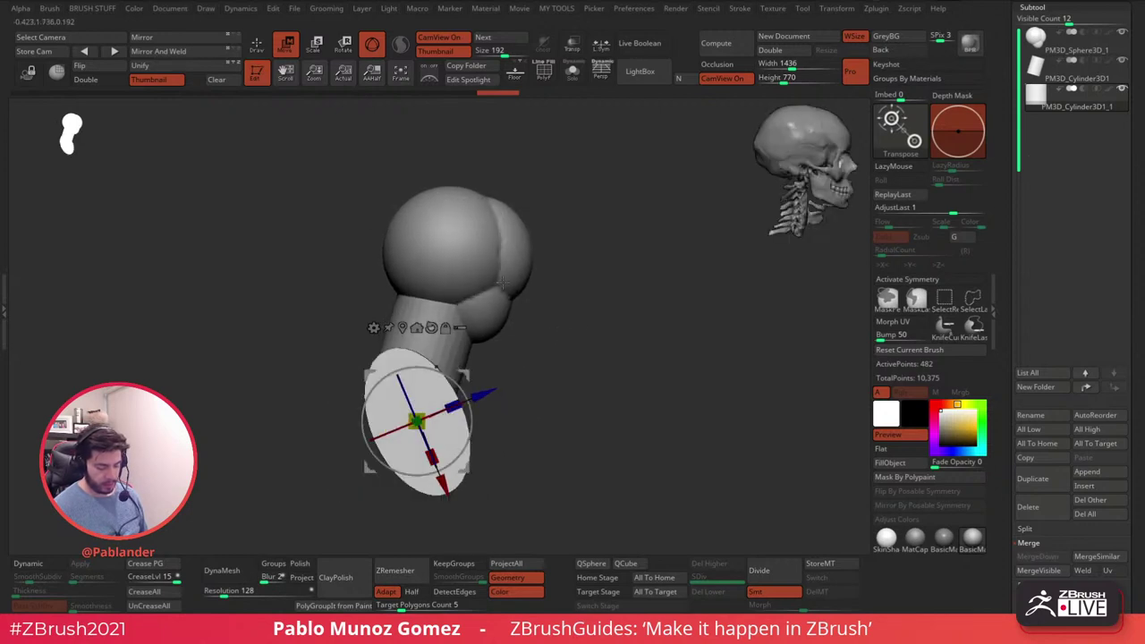
pyautogui.press('q')
pyautogui.hotkey('alt', 'Up')
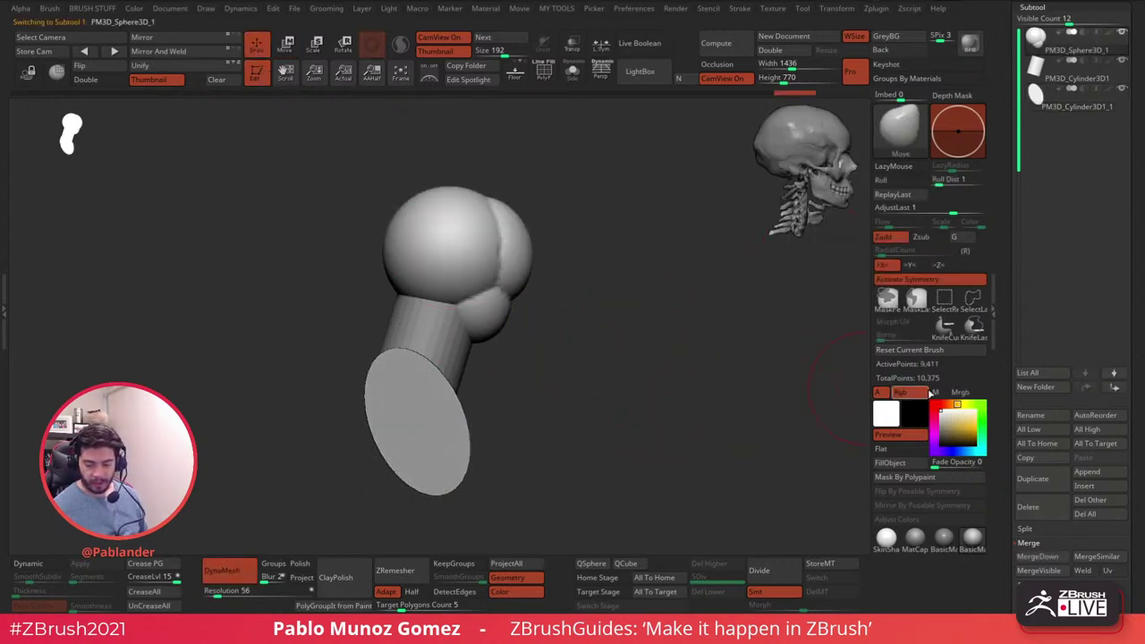
pyautogui.click(1037, 556)
pyautogui.click(932, 584)
pyautogui.click(1037, 556)
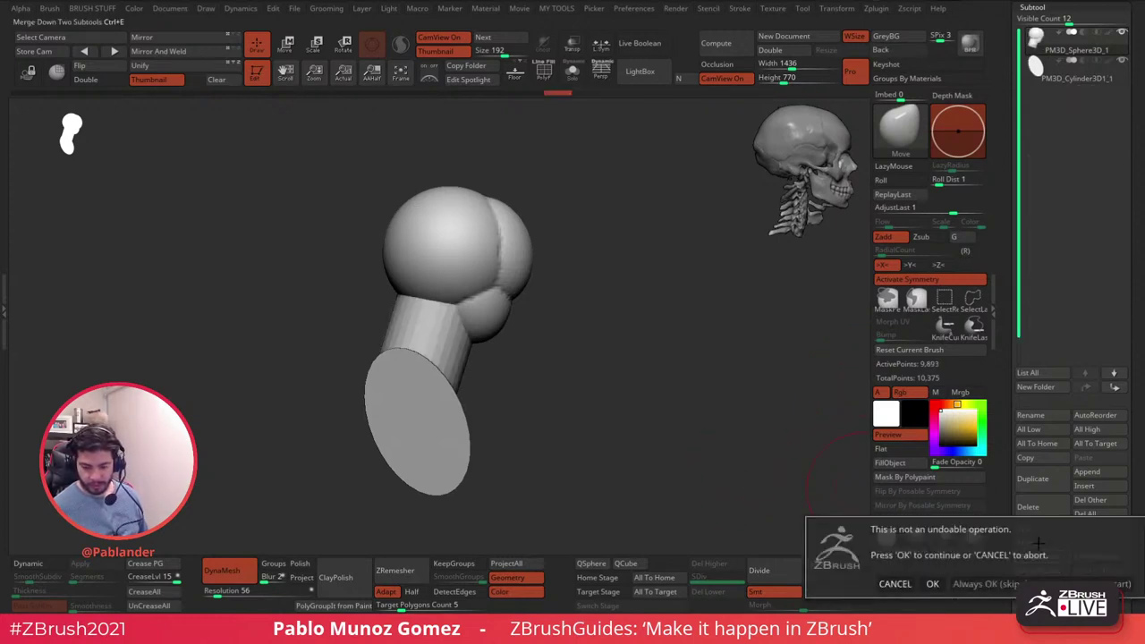
pyautogui.click(931, 583)
# - Remesh the merged bust with DynaMesh at resolution 56, unify its size and remesh it again for a coarser mesh
pyautogui.keyDown('ctrl'); pyautogui.moveTo(582, 311); pyautogui.dragTo(542, 332); pyautogui.keyUp('ctrl')
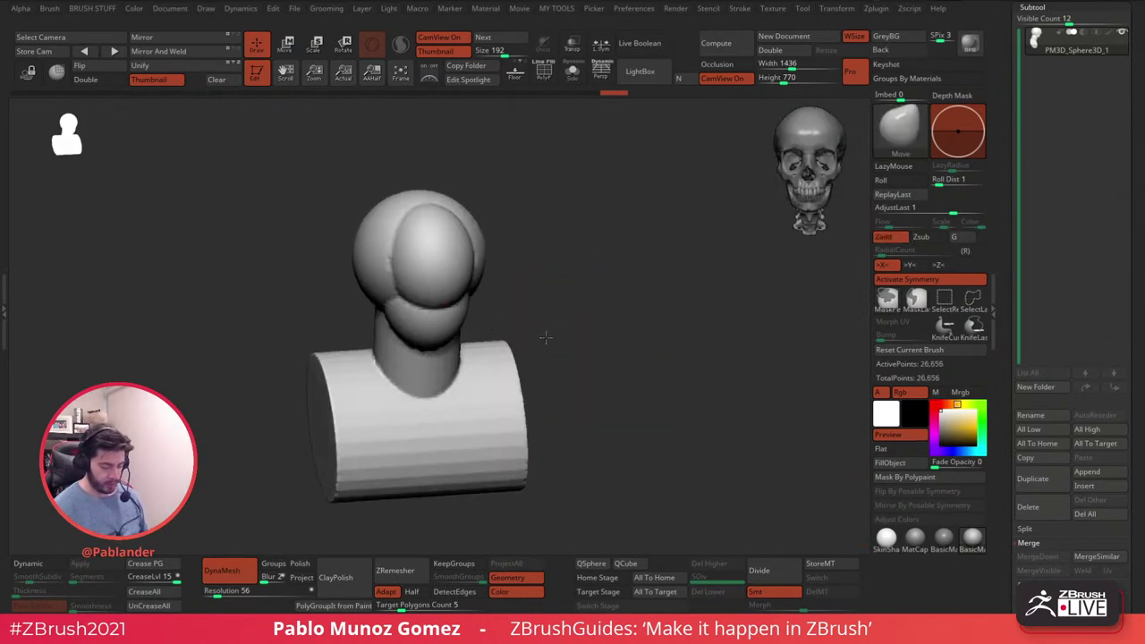
pyautogui.click(183, 70)
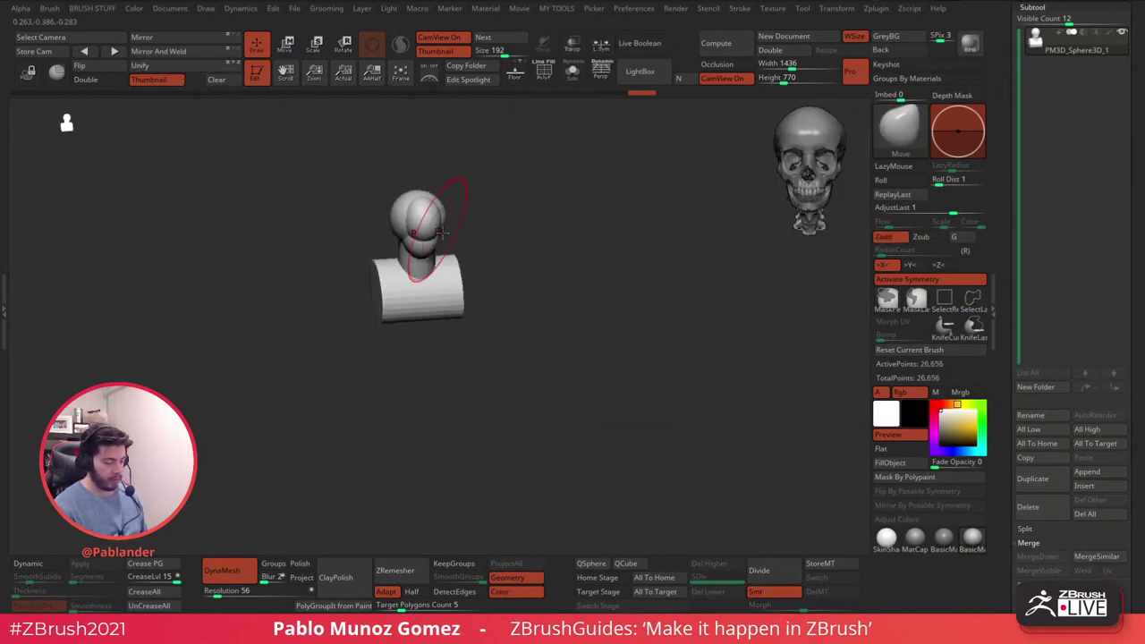
pyautogui.keyDown('ctrl'); pyautogui.moveTo(483, 424); pyautogui.dragTo(501, 271); pyautogui.keyUp('ctrl')
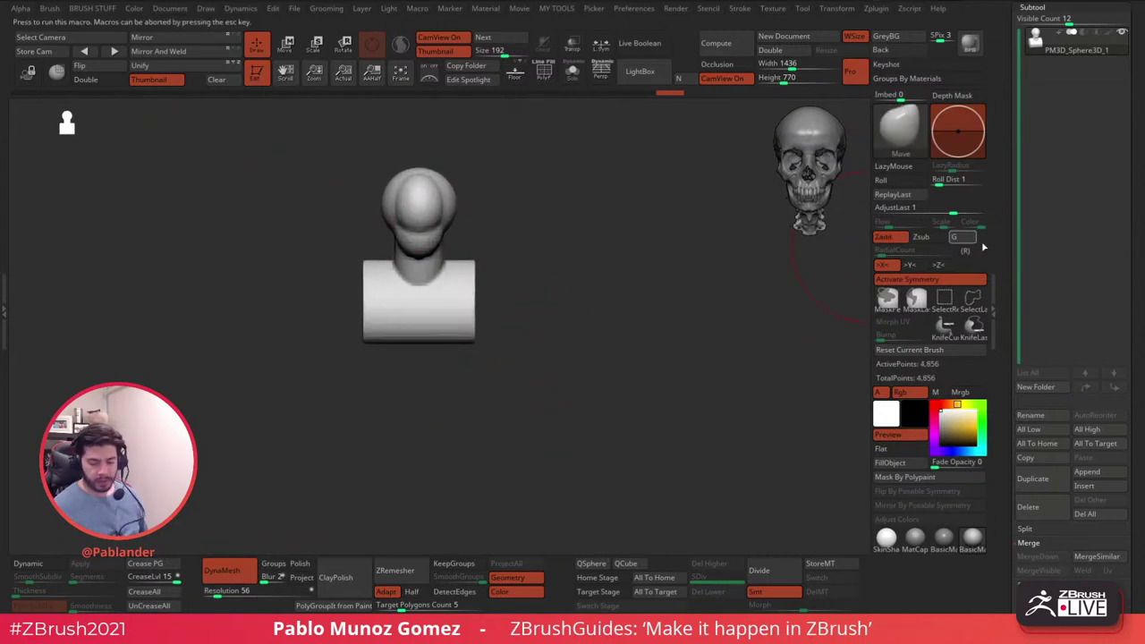
pyautogui.moveTo(574, 271)
pyautogui.keyDown('alt'); pyautogui.mouseDown()
pyautogui.moveTo(608, 310)
pyautogui.moveTo(596, 287)
pyautogui.mouseUp(); pyautogui.keyUp('alt')
# - Show the floor grid, check the bust against it from above, and hide the grid
pyautogui.press('space')
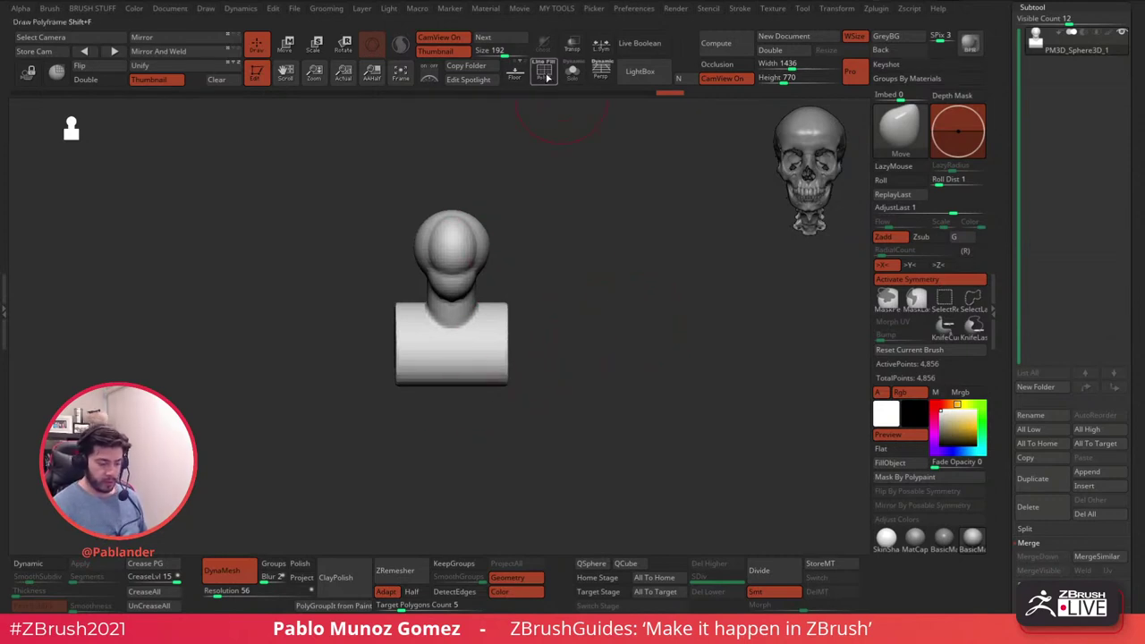
pyautogui.click(518, 79)
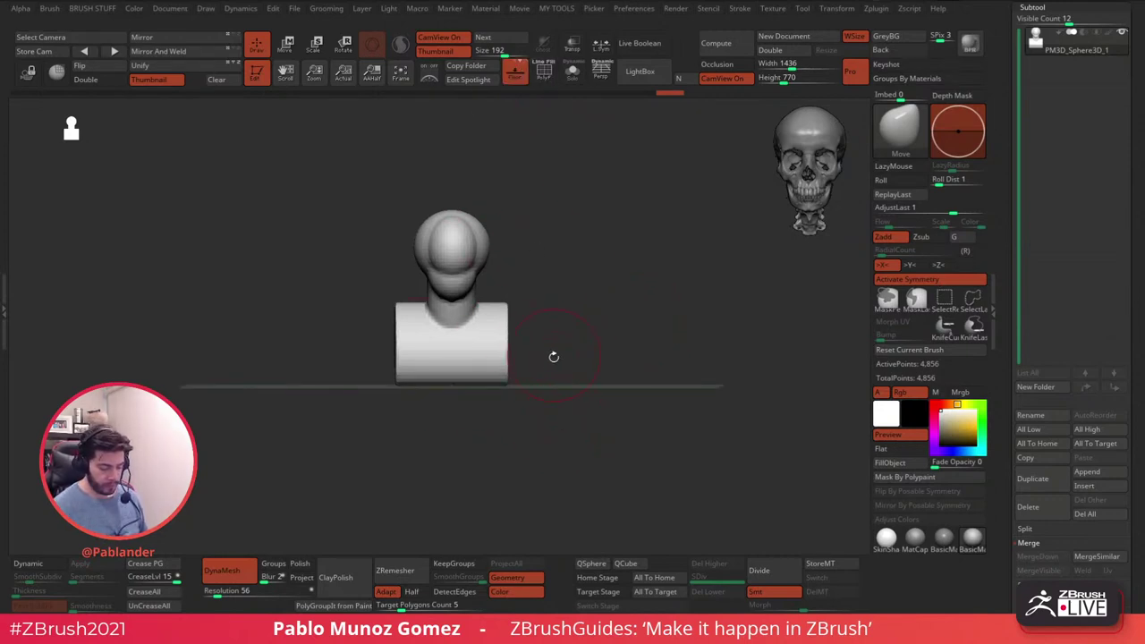
pyautogui.moveTo(543, 271)
pyautogui.mouseDown()
pyautogui.moveTo(554, 259)
pyautogui.moveTo(554, 317)
pyautogui.moveTo(528, 331)
pyautogui.moveTo(531, 254)
pyautogui.mouseUp()
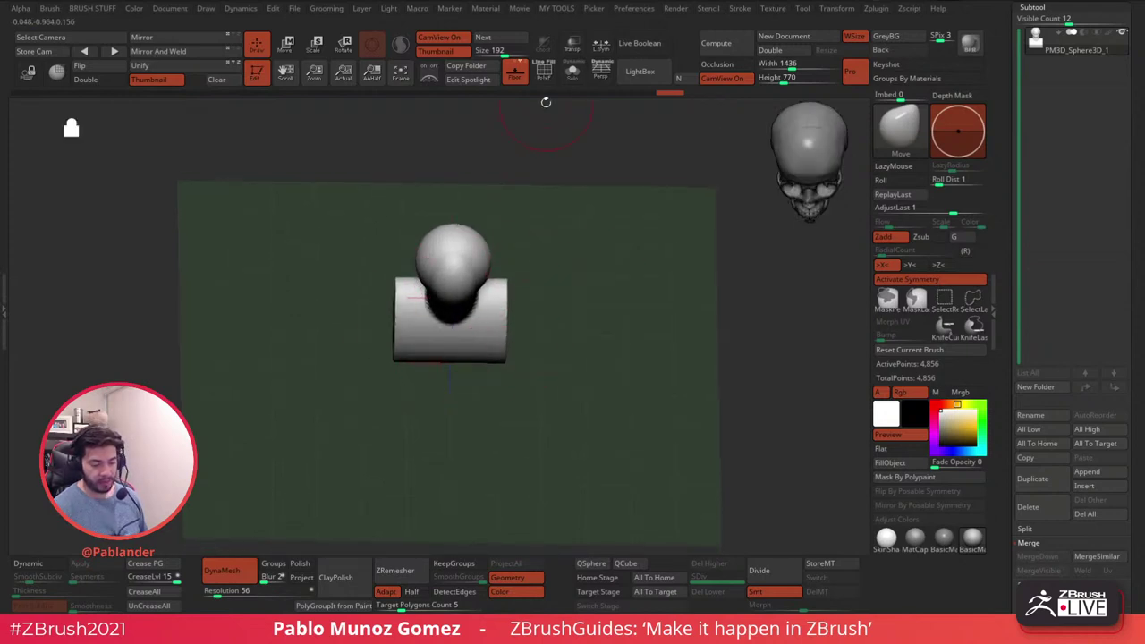
pyautogui.click(515, 71)
pyautogui.moveTo(524, 245); pyautogui.dragTo(594, 325)
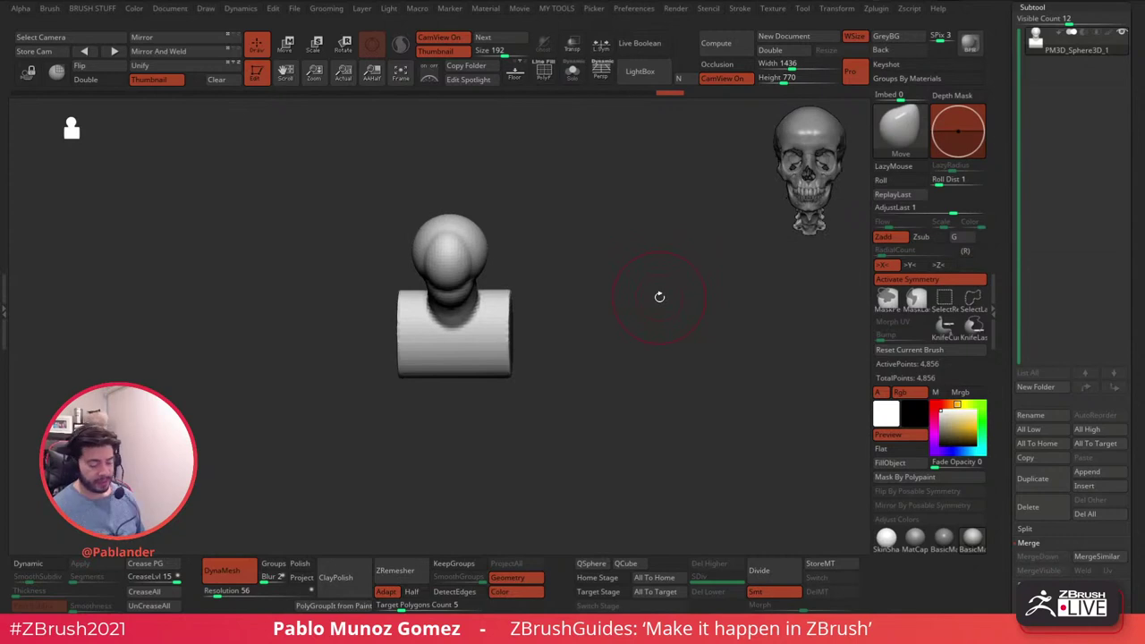
pyautogui.moveTo(601, 317); pyautogui.dragTo(589, 333)
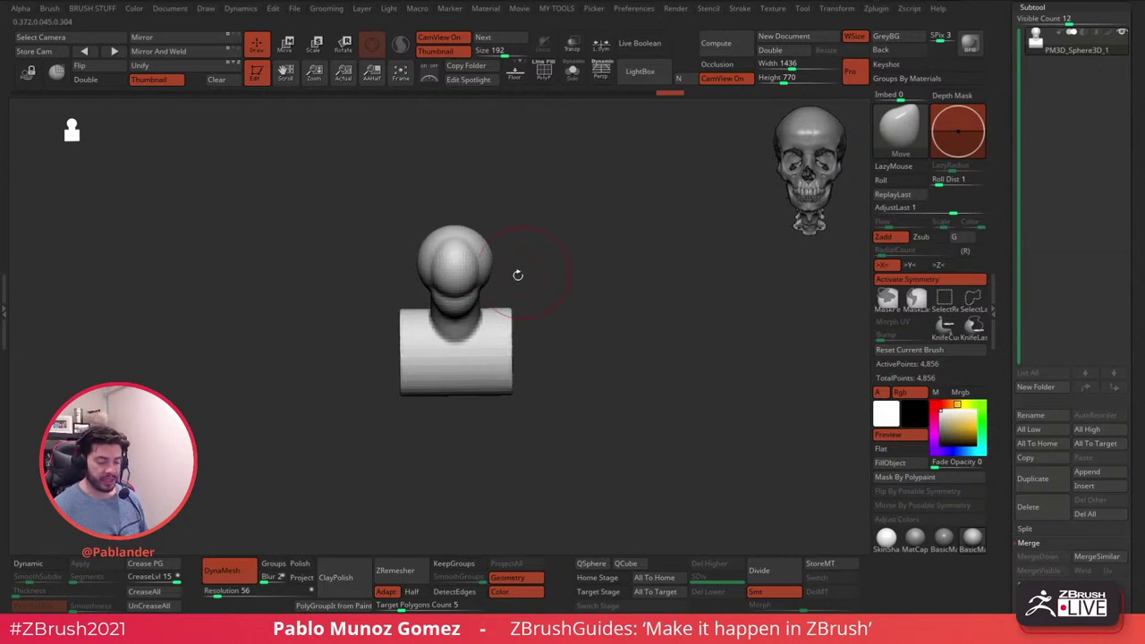
# - Adjust the brush size and smooth the shoulder block's edges and its joins with the neck and head
pyautogui.press('space')
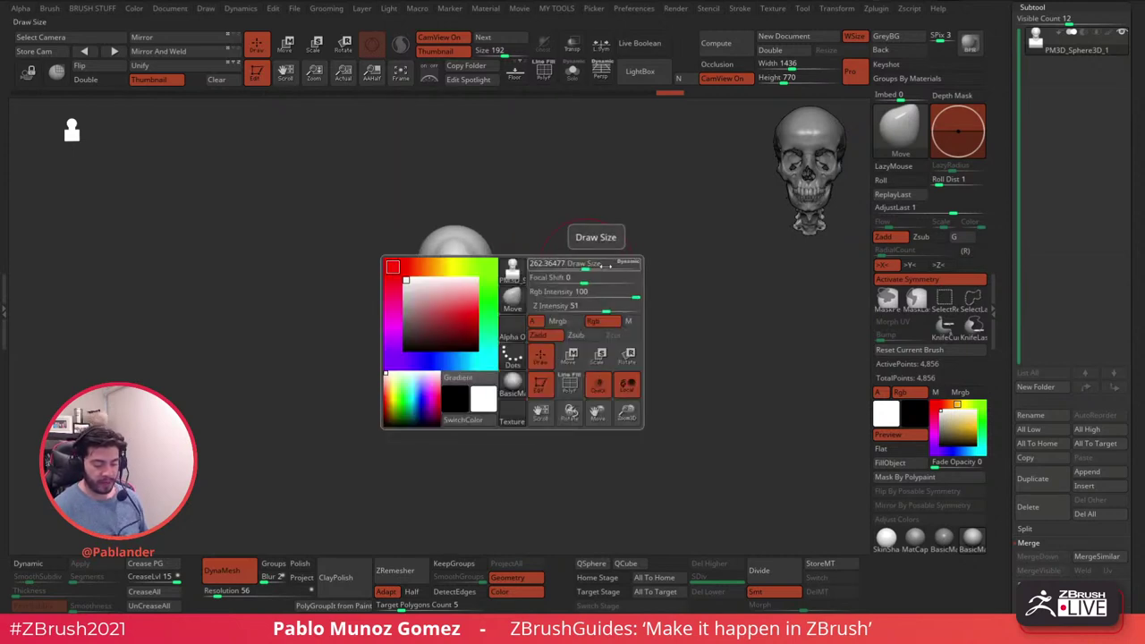
pyautogui.moveTo(569, 315)
pyautogui.keyDown('alt'); pyautogui.mouseDown()
pyautogui.moveTo(579, 299)
pyautogui.moveTo(546, 308)
pyautogui.moveTo(545, 393)
pyautogui.moveTo(524, 422)
pyautogui.mouseUp(); pyautogui.keyUp('alt')
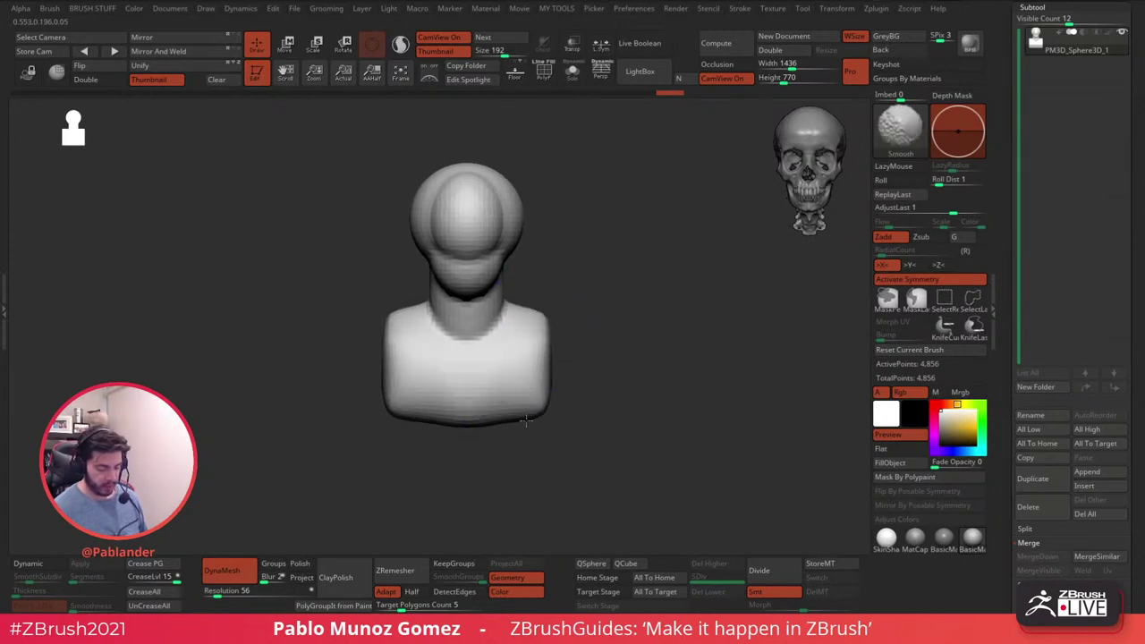
pyautogui.keyDown('shift'); pyautogui.moveTo(567, 358); pyautogui.dragTo(659, 319); pyautogui.keyUp('shift')
pyautogui.keyDown('shift'); pyautogui.moveTo(497, 328); pyautogui.dragTo(490, 386); pyautogui.keyUp('shift')
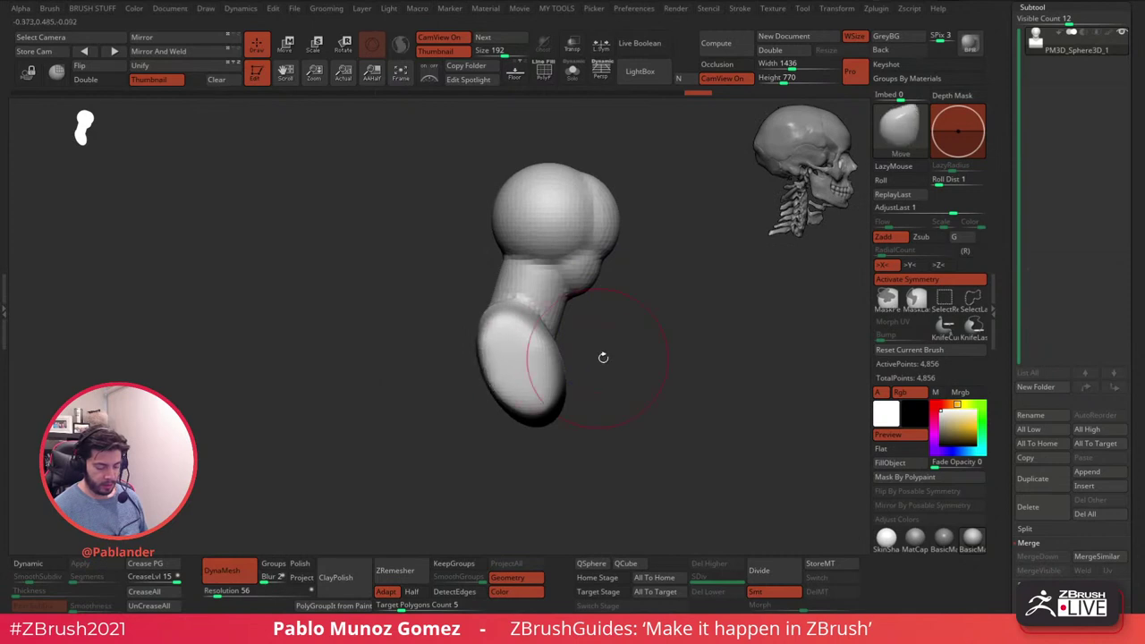
pyautogui.keyDown('shift'); pyautogui.moveTo(584, 357); pyautogui.dragTo(644, 324); pyautogui.keyUp('shift')
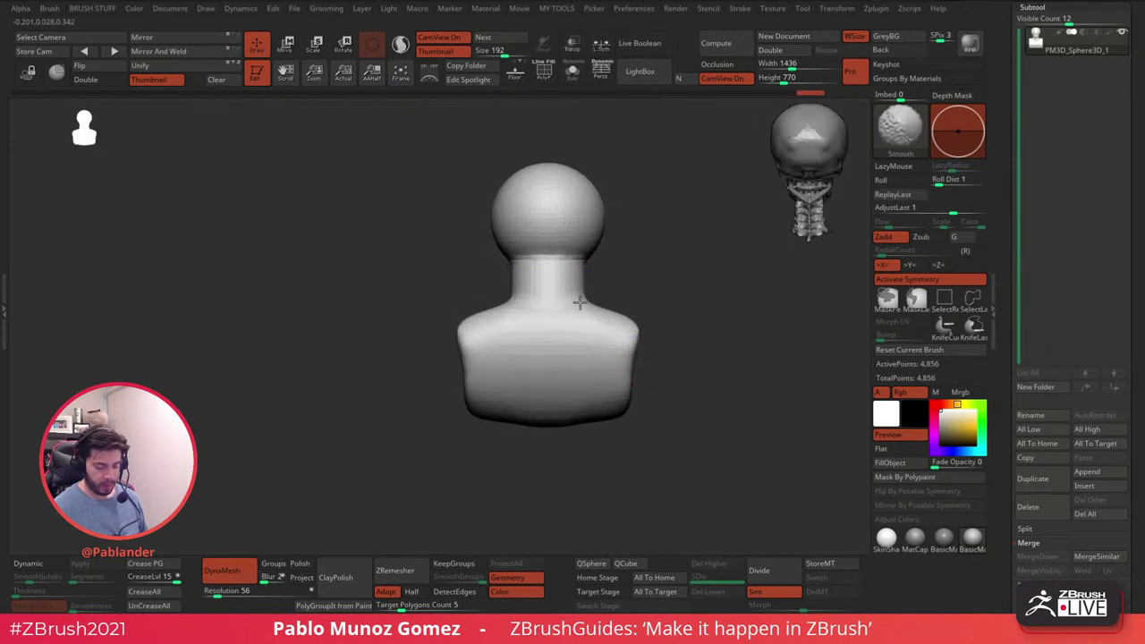
pyautogui.keyDown('shift'); pyautogui.moveTo(584, 260); pyautogui.dragTo(602, 194); pyautogui.keyUp('shift')
# - Smooth the overlapping cranium, face and jaw spheres into one continuous head shape
pyautogui.keyDown('shift'); pyautogui.moveTo(640, 269); pyautogui.dragTo(580, 251, button='right'); pyautogui.keyUp('shift')
pyautogui.moveTo(567, 219); pyautogui.dragTo(557, 205)
pyautogui.keyDown('alt'); pyautogui.moveTo(617, 213); pyautogui.dragTo(517, 258, button='right'); pyautogui.keyUp('alt')
pyautogui.moveTo(517, 258); pyautogui.dragTo(600, 217, button='right')
pyautogui.moveTo(556, 228)
pyautogui.keyDown('shift'); pyautogui.mouseDown()
pyautogui.moveTo(582, 269)
pyautogui.moveTo(568, 306)
pyautogui.mouseUp(); pyautogui.keyUp('shift')
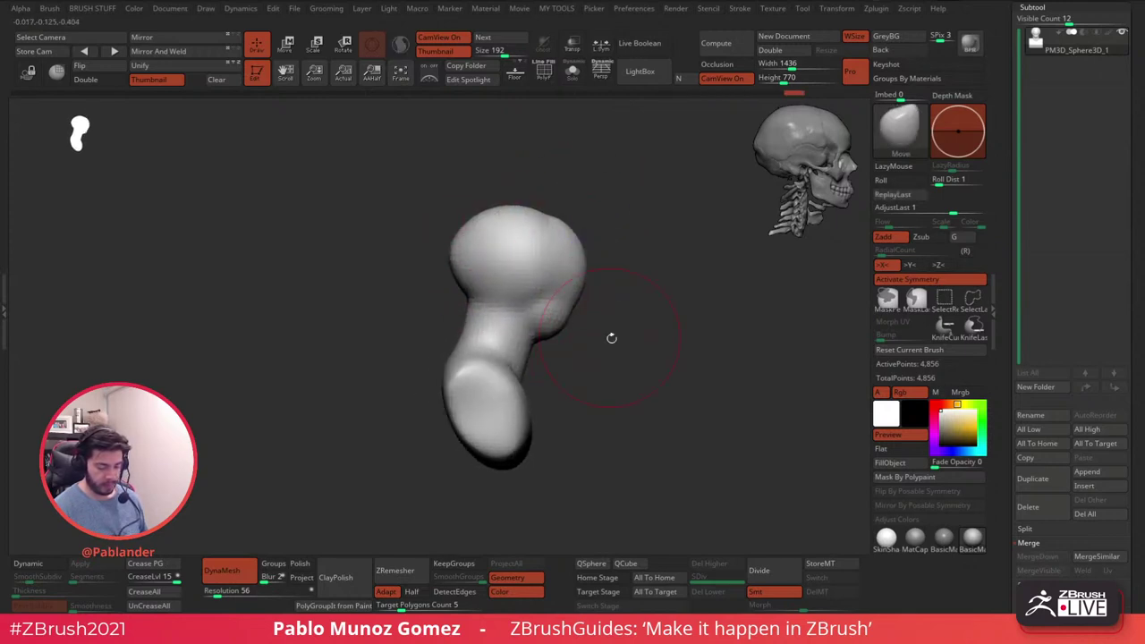
# - Refine the profile of the jaw, front of the neck, chest and shoulders with Move and Smooth strokes
pyautogui.moveTo(598, 332); pyautogui.dragTo(542, 327, button='right')
pyautogui.keyDown('shift'); pyautogui.moveTo(593, 319); pyautogui.dragTo(578, 309); pyautogui.keyUp('shift')
pyautogui.moveTo(554, 322)
pyautogui.keyDown('shift'); pyautogui.mouseDown(button='right')
pyautogui.moveTo(590, 345)
pyautogui.moveTo(553, 358)
pyautogui.mouseUp(button='right'); pyautogui.keyUp('shift')
pyautogui.keyDown('shift'); pyautogui.moveTo(542, 403); pyautogui.dragTo(539, 380); pyautogui.keyUp('shift')
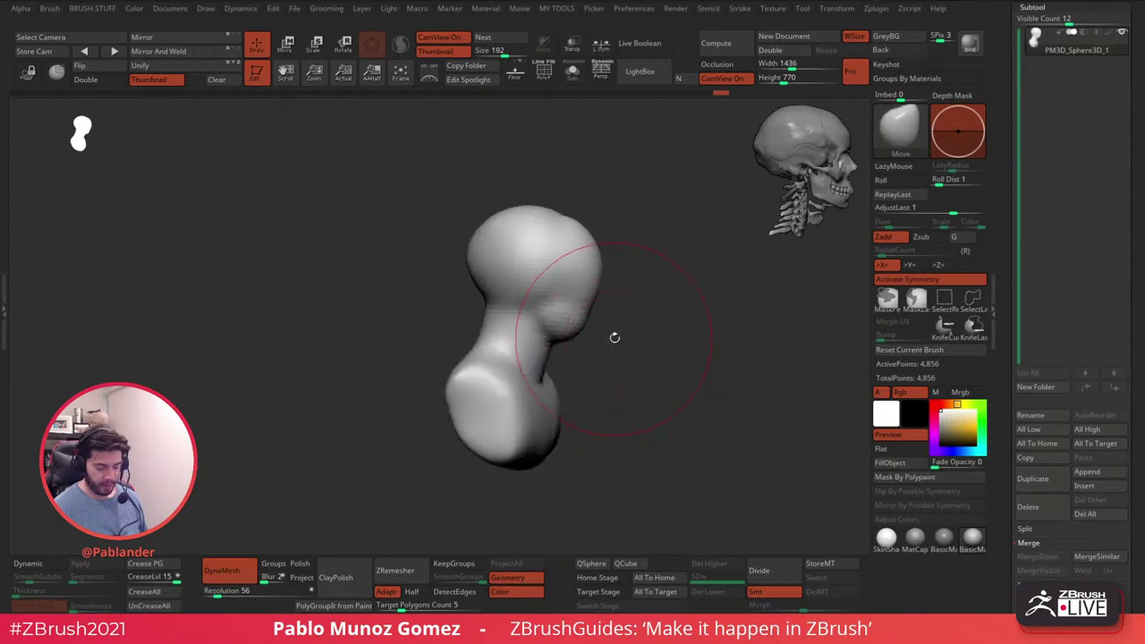
pyautogui.hotkey('ctrl', 'shift', 'z')
pyautogui.hotkey('ctrl', 'shift', 'z')
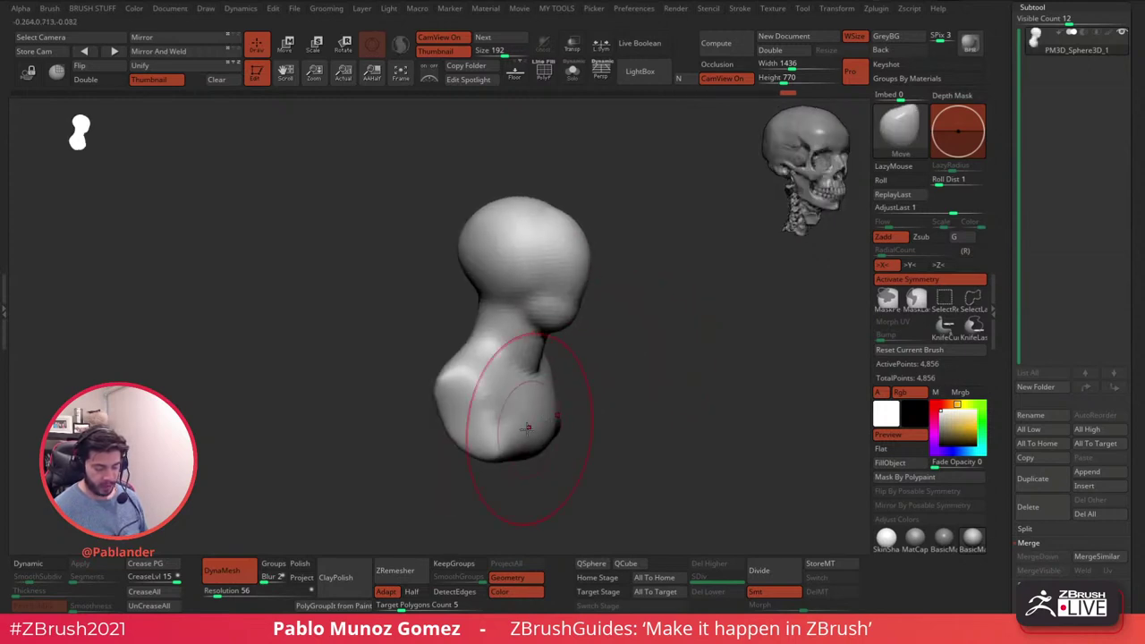
pyautogui.hotkey('ctrl', 'z')
pyautogui.hotkey('ctrl', 'z')
pyautogui.hotkey('ctrl', 'z')
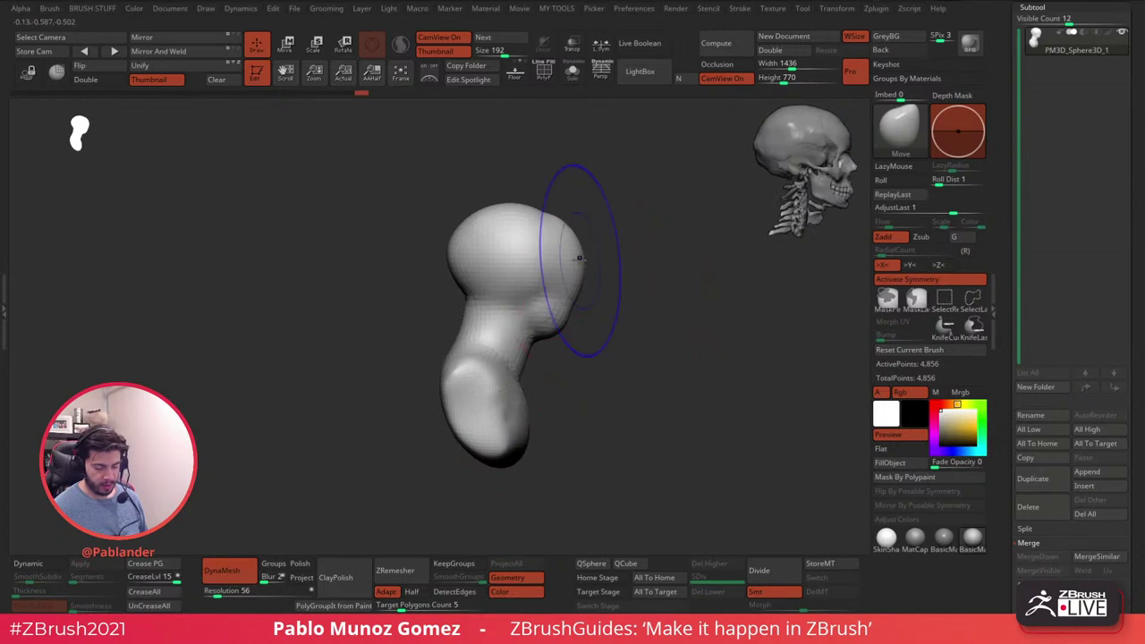
pyautogui.hotkey('ctrl', 'shift', 'z')
# - Adjust the Move brush size and refine the crown and sides of the head from the front
pyautogui.press('space')
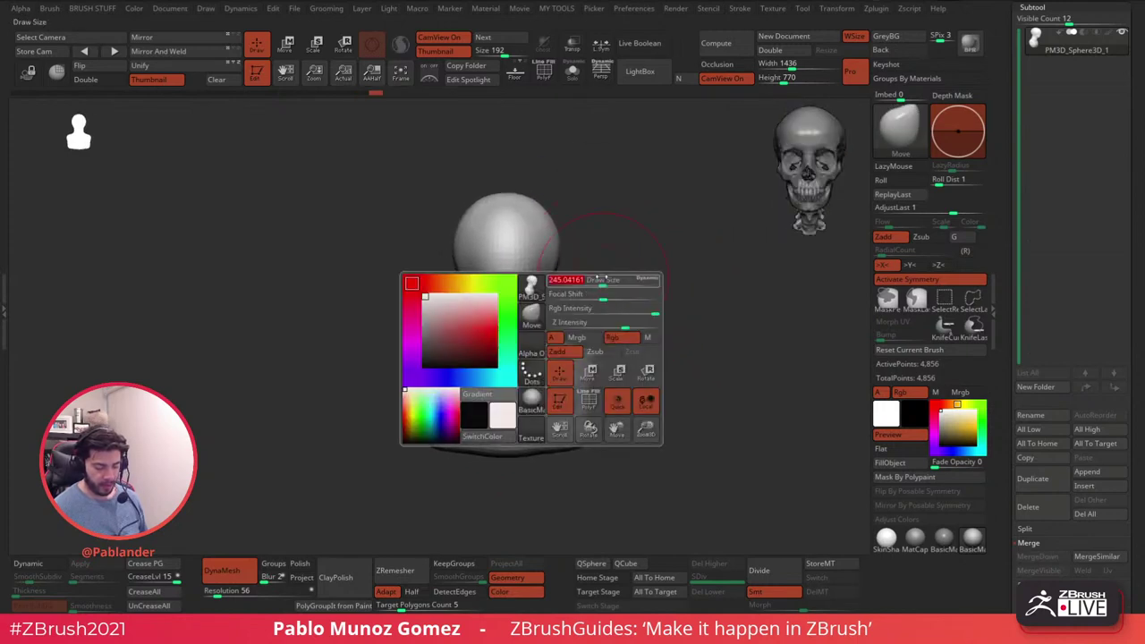
pyautogui.hotkey('ctrl', 'shift', 'z')
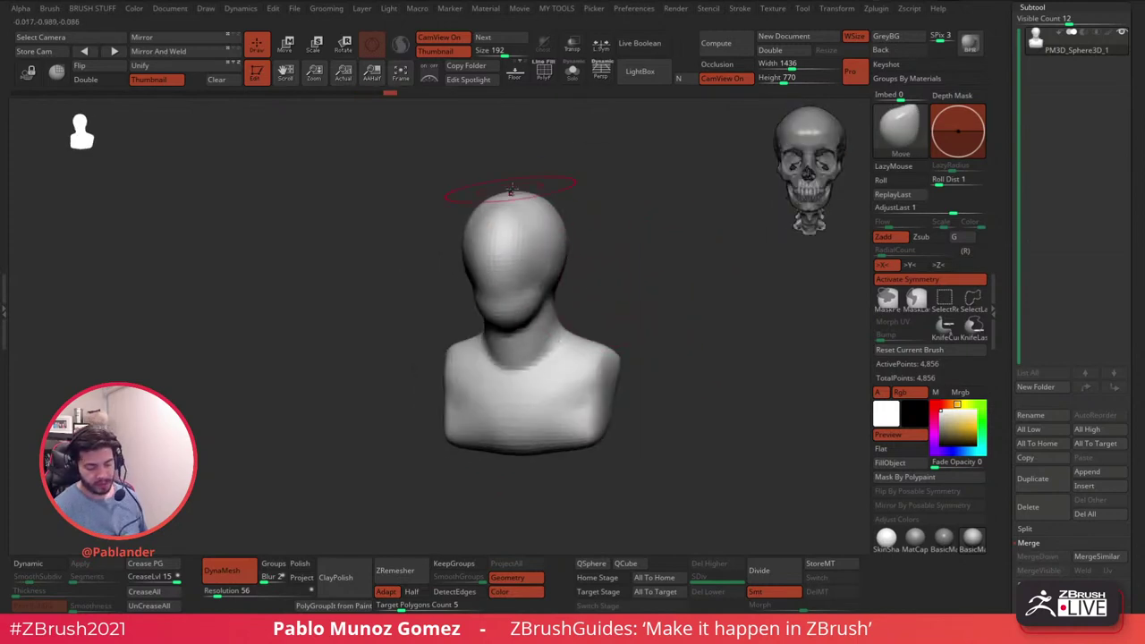
pyautogui.hotkey('ctrl', 'shift', 'z')
pyautogui.hotkey('ctrl', 'shift', 'z')
pyautogui.hotkey('ctrl', 'shift', 'z')
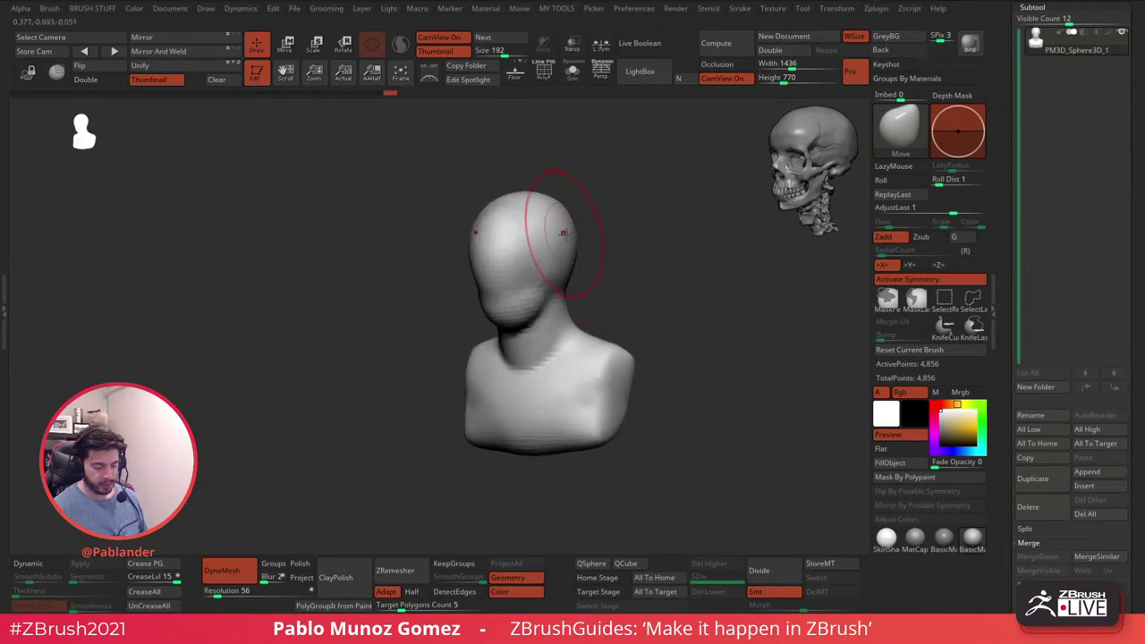
pyautogui.hotkey('ctrl', 'shift', 'z')
# - Adjust the shoulder outline and pull in the lower sides of the torso so the bust tapers downward
pyautogui.moveTo(590, 350); pyautogui.dragTo(598, 348)
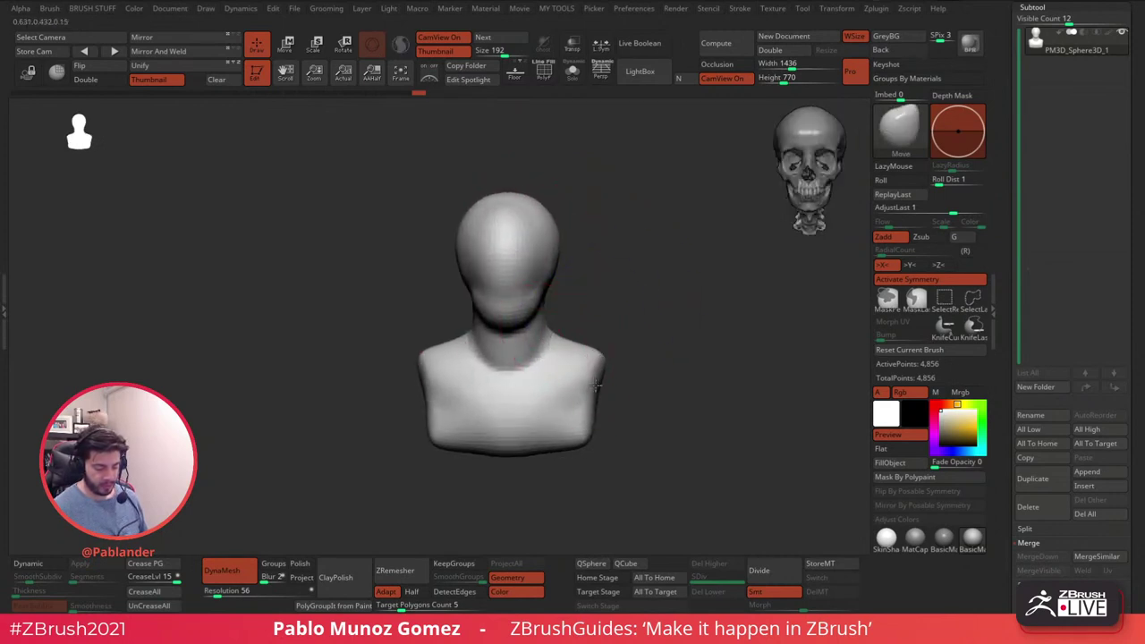
pyautogui.moveTo(586, 433)
pyautogui.mouseDown()
pyautogui.moveTo(561, 442)
pyautogui.moveTo(581, 416)
pyautogui.mouseUp()
pyautogui.hotkey('ctrl', 'shift', 'z')
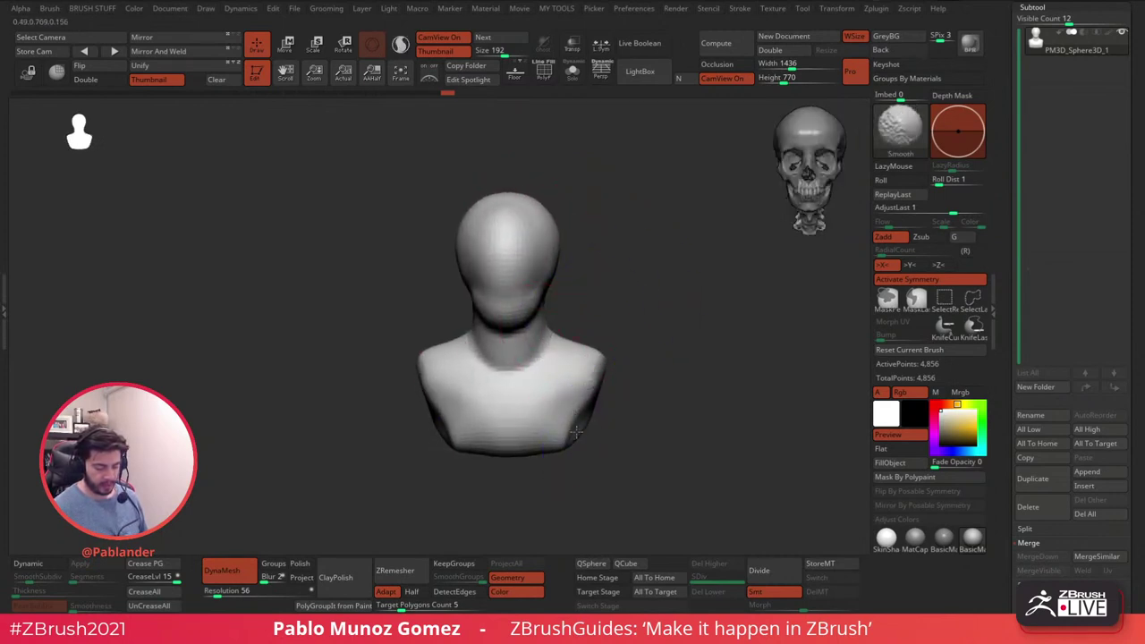
# - Round off the lower back and base of the bust with Move and Smooth strokes
pyautogui.hotkey('ctrl', 'shift', 'z')
pyautogui.hotkey('ctrl', 'shift', 'z')
pyautogui.hotkey('ctrl', 'shift', 'z')
pyautogui.hotkey('ctrl', 'shift', 'z')
pyautogui.hotkey('ctrl', 'shift', 'z')
pyautogui.hotkey('ctrl', 'shift', 'z')
pyautogui.hotkey('ctrl', 'shift', 'z')
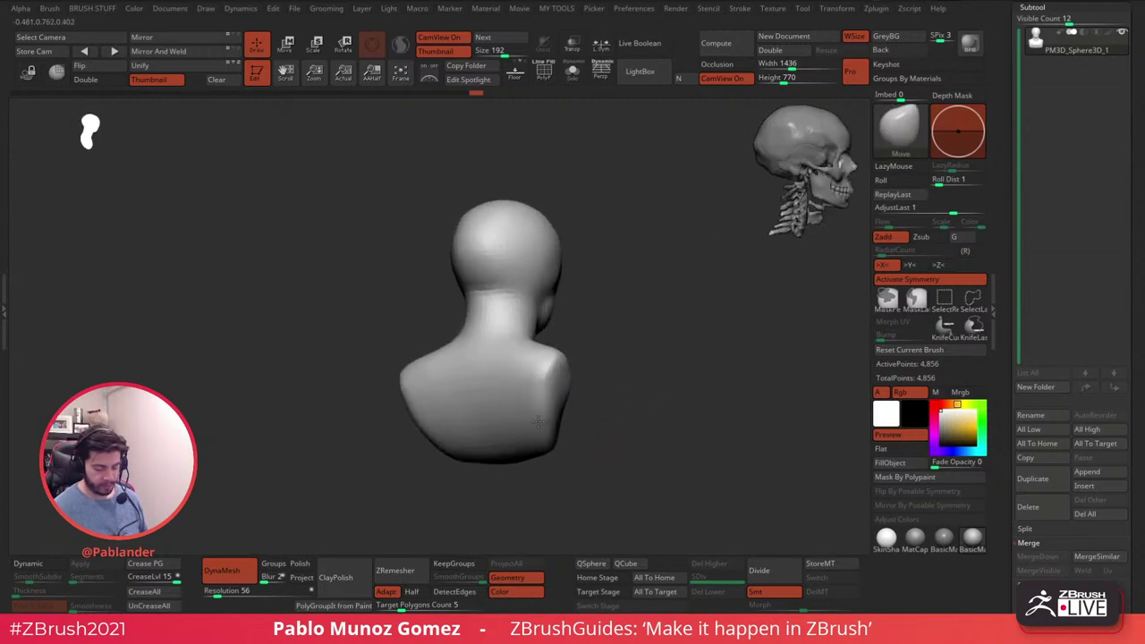
# - Shape the upper back, shoulder blade area and slope of the shoulders from behind with the Move brush
pyautogui.hotkey('ctrl', 'shift', 'z')
pyautogui.hotkey('ctrl', 'shift', 'z')
pyautogui.hotkey('ctrl', 'shift', 'z')
pyautogui.hotkey('ctrl', 'shift', 'z')
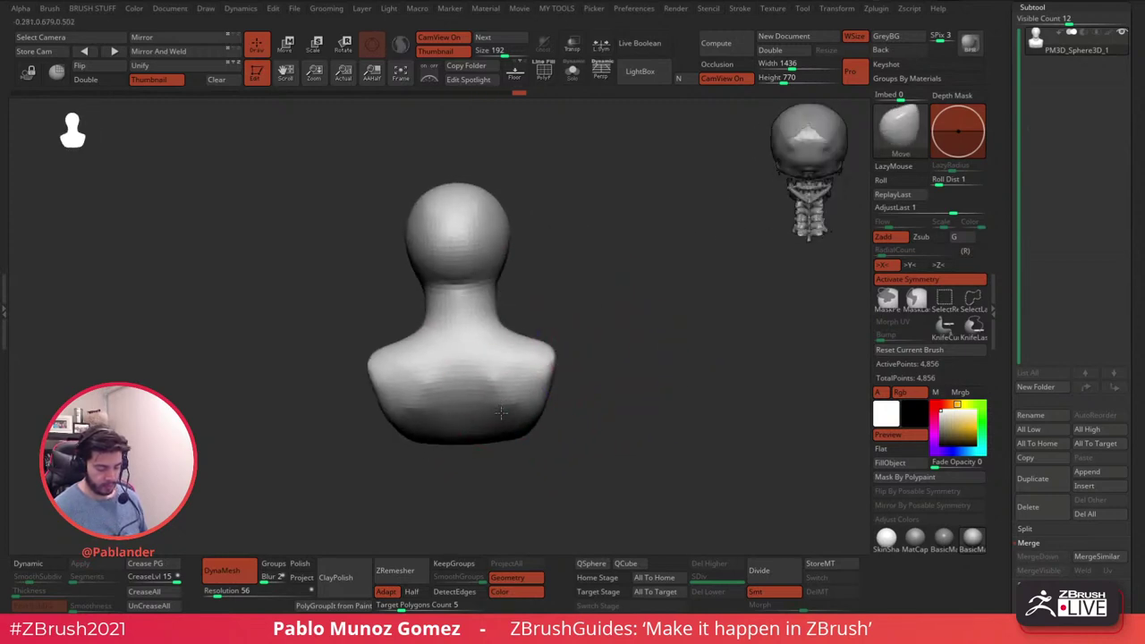
pyautogui.hotkey('ctrl', 'shift', 'z')
pyautogui.hotkey('ctrl', 'shift', 'z')
pyautogui.hotkey('ctrl', 'shift', 'z')
pyautogui.hotkey('ctrl', 'shift', 'z')
pyautogui.hotkey('ctrl', 'shift', 'z')
pyautogui.hotkey('ctrl', 'shift', 'z')
pyautogui.hotkey('ctrl', 'shift', 'z')
# - Change the Move brush size and widen the upper cranium on both sides in the front view
pyautogui.press('space')
pyautogui.moveTo(541, 275); pyautogui.dragTo(572, 283)
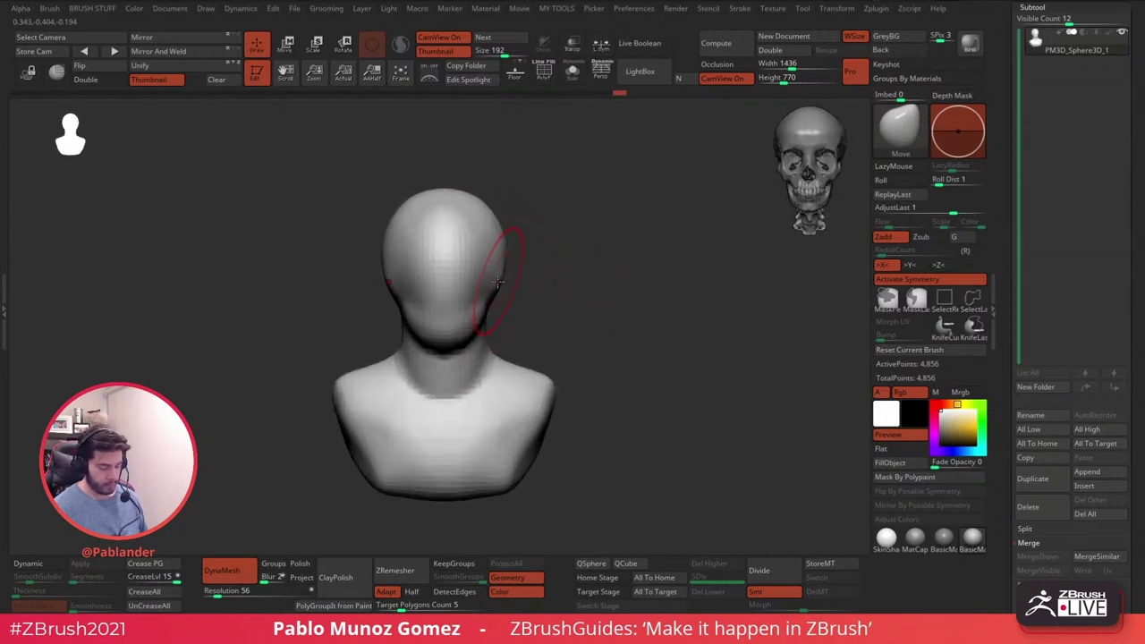
pyautogui.hotkey('ctrl', 'shift', 'z')
pyautogui.hotkey('ctrl', 'shift', 'z')
pyautogui.hotkey('ctrl', 'shift', 'z')
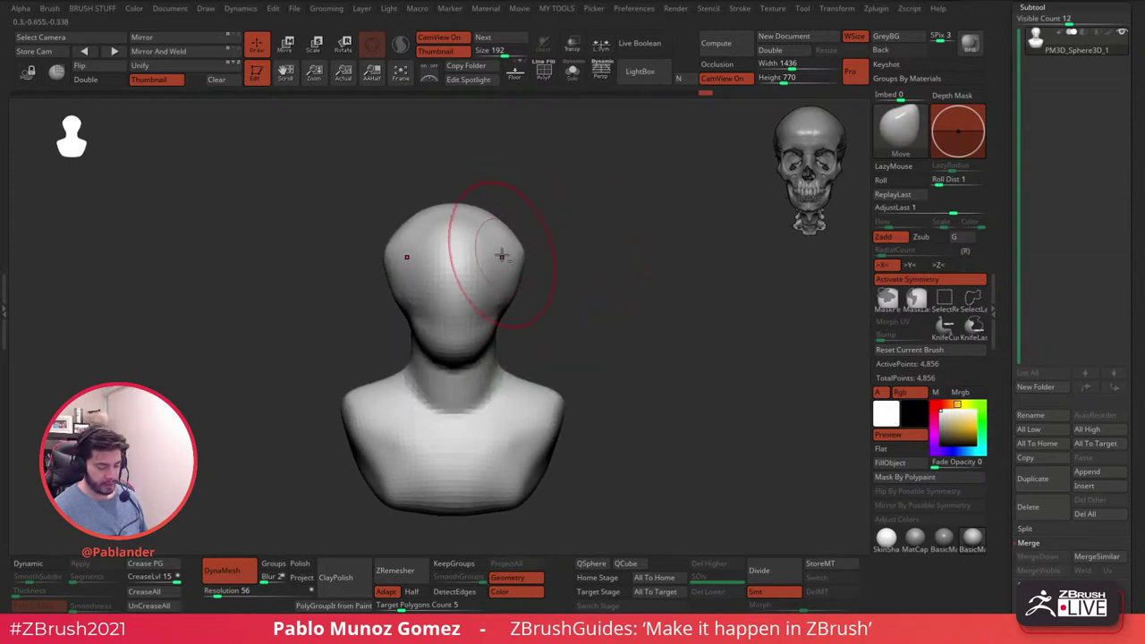
pyautogui.hotkey('ctrl', 'shift', 'z')
pyautogui.hotkey('ctrl', 'shift', 'z')
# - Push in the cheeks and jaw sides and define the jawline and chin below the wide cranium
pyautogui.moveTo(493, 334); pyautogui.dragTo(479, 336)
pyautogui.moveTo(535, 312)
pyautogui.mouseDown()
pyautogui.moveTo(562, 306)
pyautogui.moveTo(524, 319)
pyautogui.mouseUp()
pyautogui.press('space')
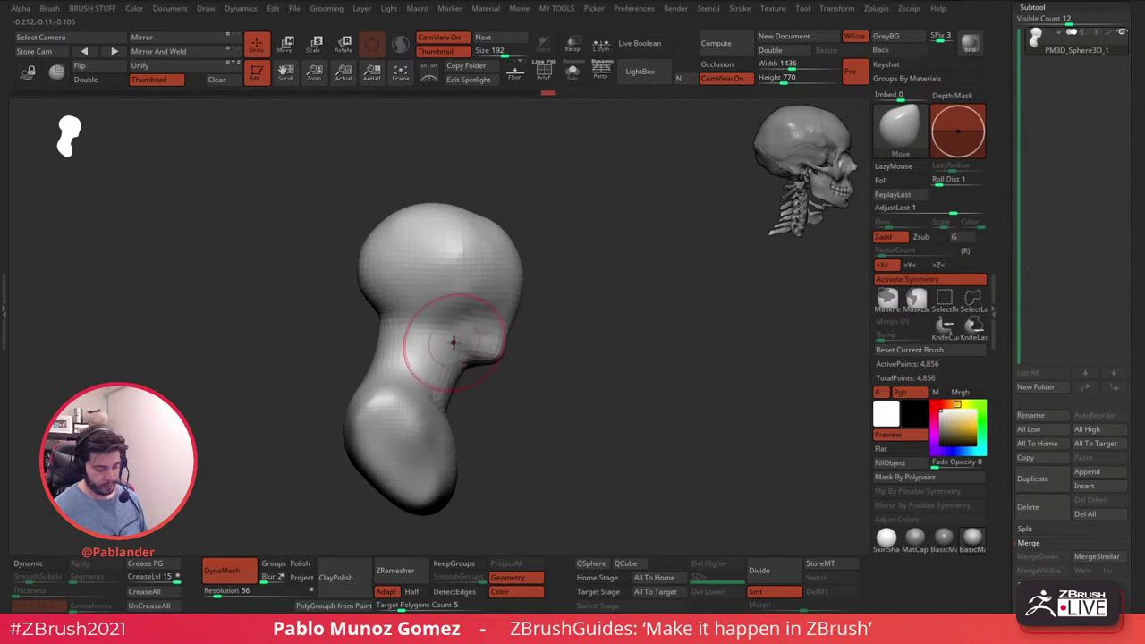
pyautogui.hotkey('ctrl', 'shift', 'z')
pyautogui.hotkey('ctrl', 'shift', 'z')
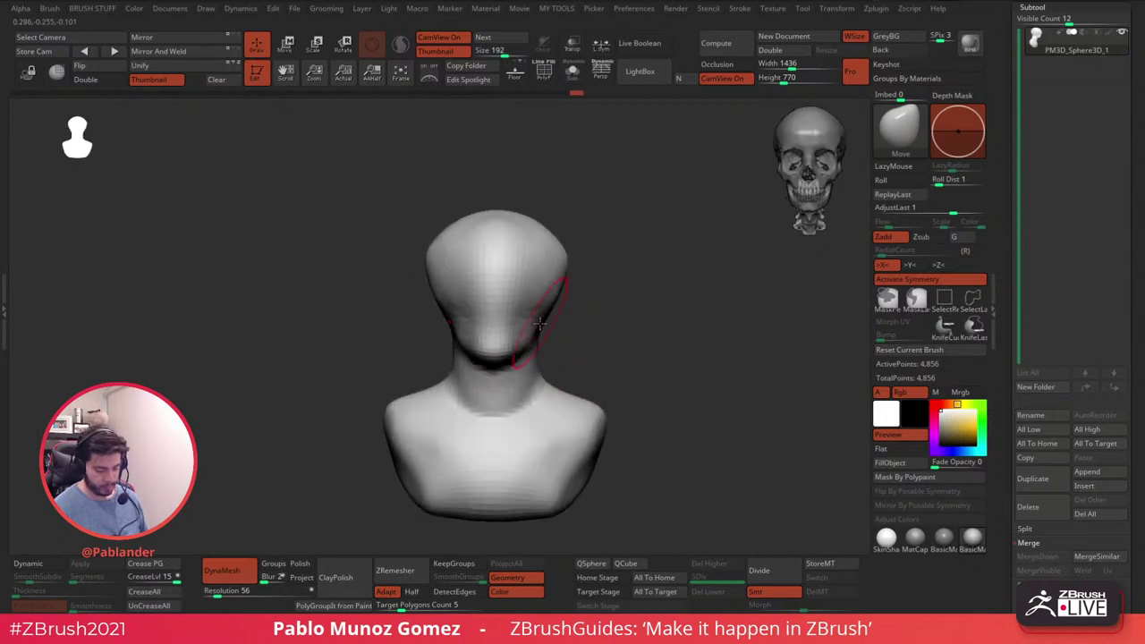
# - Refine the temples and forehead curve with the Move brush from front and three-quarter angles
pyautogui.hotkey('ctrl', 'shift', 'z')
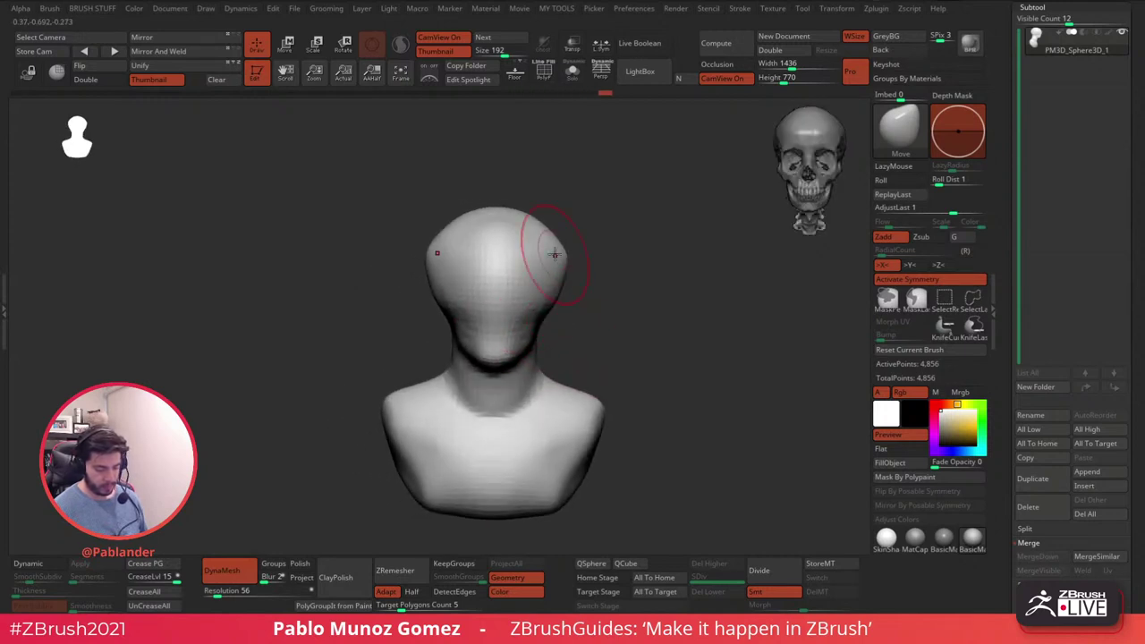
pyautogui.moveTo(533, 229); pyautogui.dragTo(587, 242, button='right')
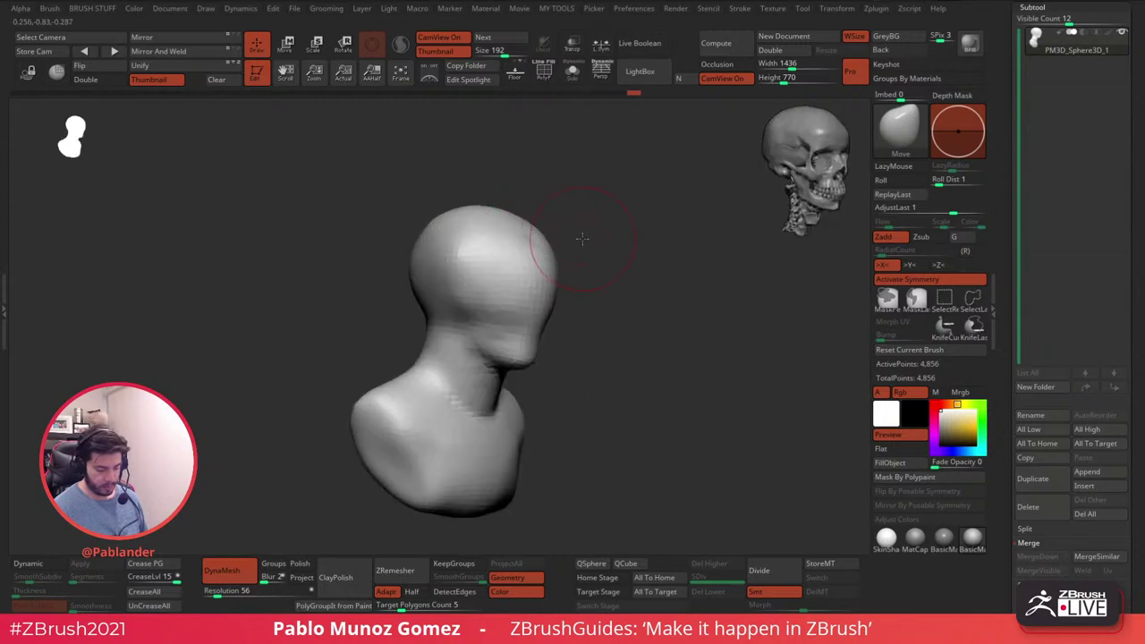
pyautogui.hotkey('ctrl', 'shift', 'z')
pyautogui.hotkey('ctrl', 'shift', 'z')
# - Reshape the neck, upper chest and shoulder line with a resized Move brush and adjust the lower torso edge
pyautogui.moveTo(548, 405); pyautogui.dragTo(537, 427)
pyautogui.moveTo(600, 373); pyautogui.dragTo(600, 302, button='right')
pyautogui.moveTo(523, 360)
pyautogui.mouseDown(button='right')
pyautogui.moveTo(634, 252)
pyautogui.moveTo(567, 301)
pyautogui.mouseUp(button='right')
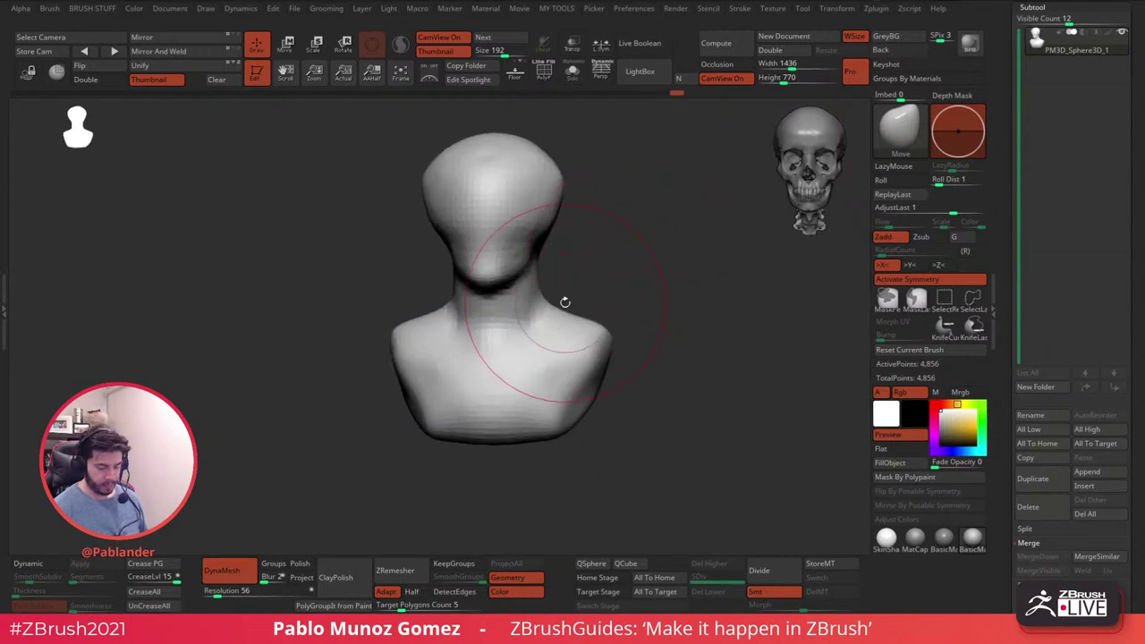
pyautogui.press('space')
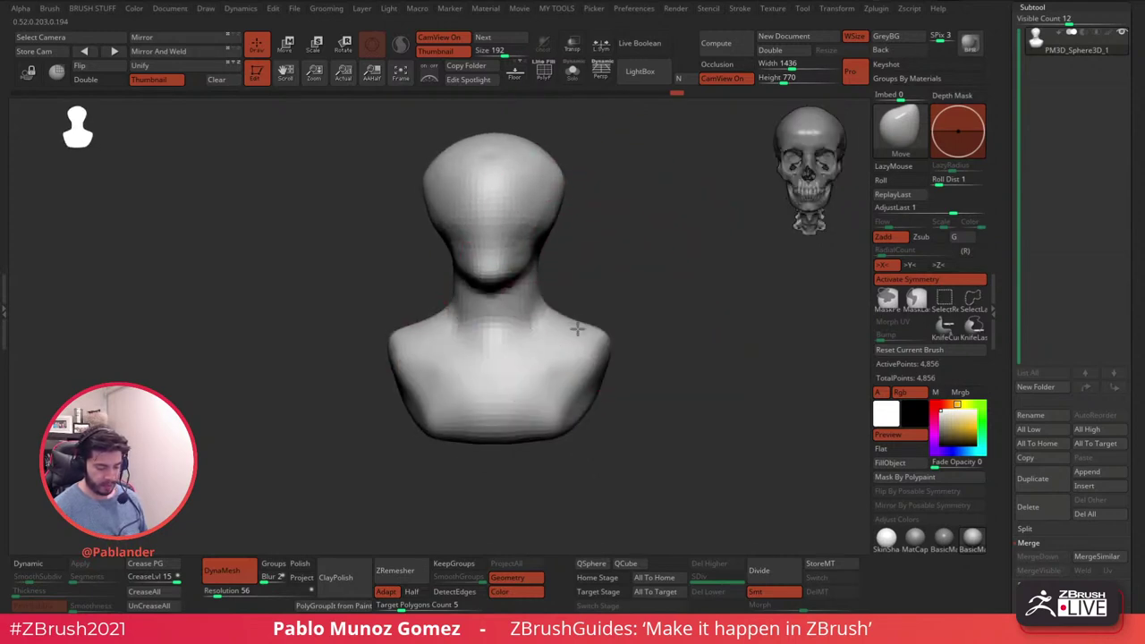
pyautogui.moveTo(555, 419); pyautogui.dragTo(551, 426)
pyautogui.moveTo(596, 233)
pyautogui.keyDown('alt'); pyautogui.mouseDown(button='right')
pyautogui.moveTo(600, 302)
pyautogui.moveTo(594, 263)
pyautogui.moveTo(636, 237)
pyautogui.moveTo(632, 190)
pyautogui.mouseUp(button='right'); pyautogui.keyUp('alt')
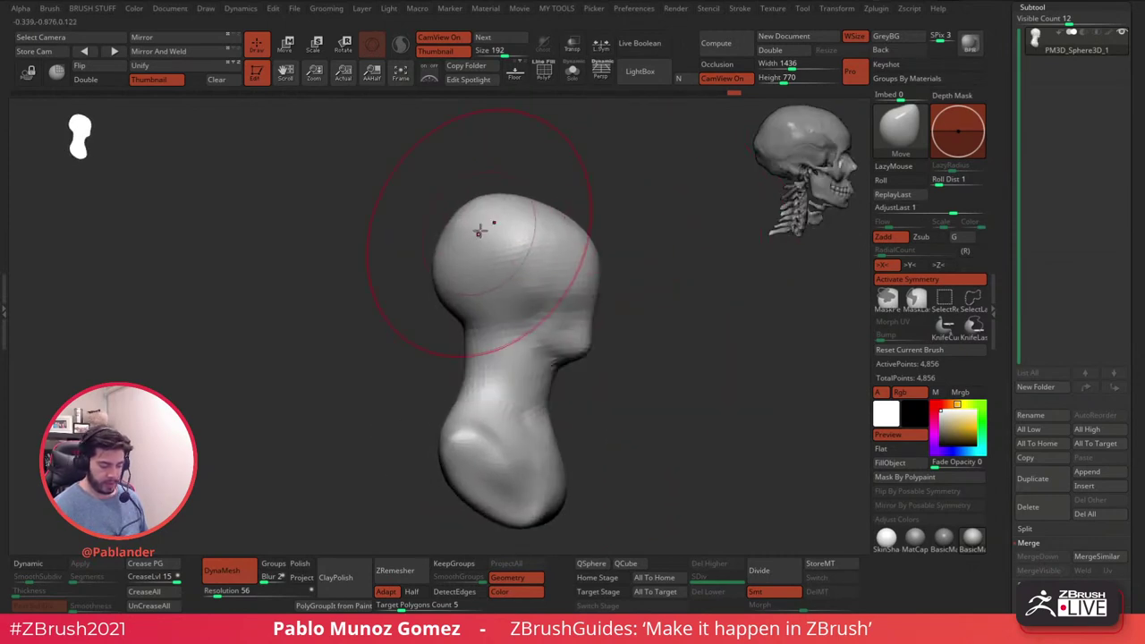
# - Reshape the back of the skull and the nape with the Move brush from the side and rear views
pyautogui.moveTo(485, 202); pyautogui.dragTo(584, 252, button='right')
pyautogui.moveTo(584, 251); pyautogui.dragTo(589, 255)
pyautogui.moveTo(650, 360)
pyautogui.keyDown('ctrl'); pyautogui.mouseDown(button='right')
pyautogui.moveTo(622, 313)
pyautogui.moveTo(529, 287)
pyautogui.mouseUp(button='right'); pyautogui.keyUp('ctrl')
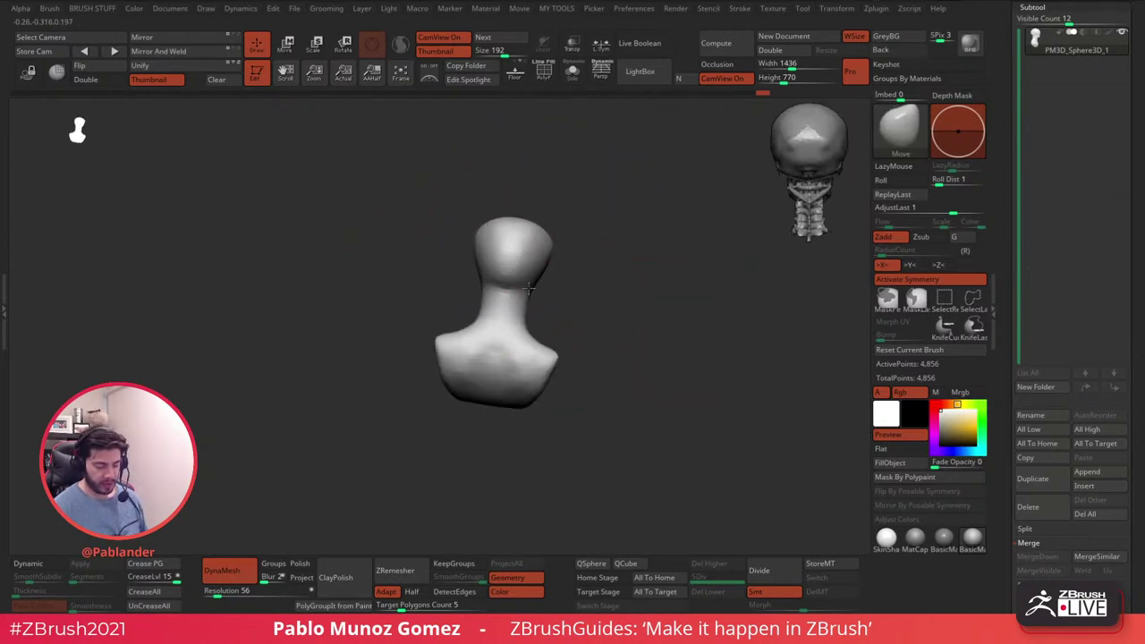
pyautogui.moveTo(578, 253); pyautogui.dragTo(581, 253)
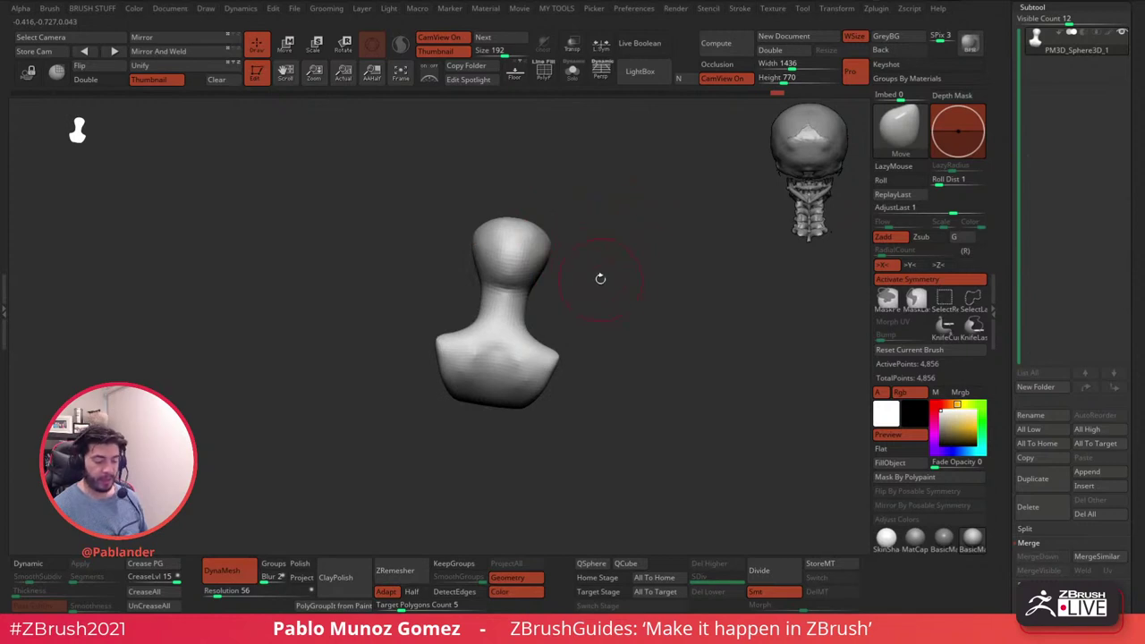
pyautogui.moveTo(573, 312)
pyautogui.mouseDown(button='right')
pyautogui.moveTo(517, 331)
pyautogui.moveTo(591, 277)
pyautogui.moveTo(666, 276)
pyautogui.mouseUp(button='right')
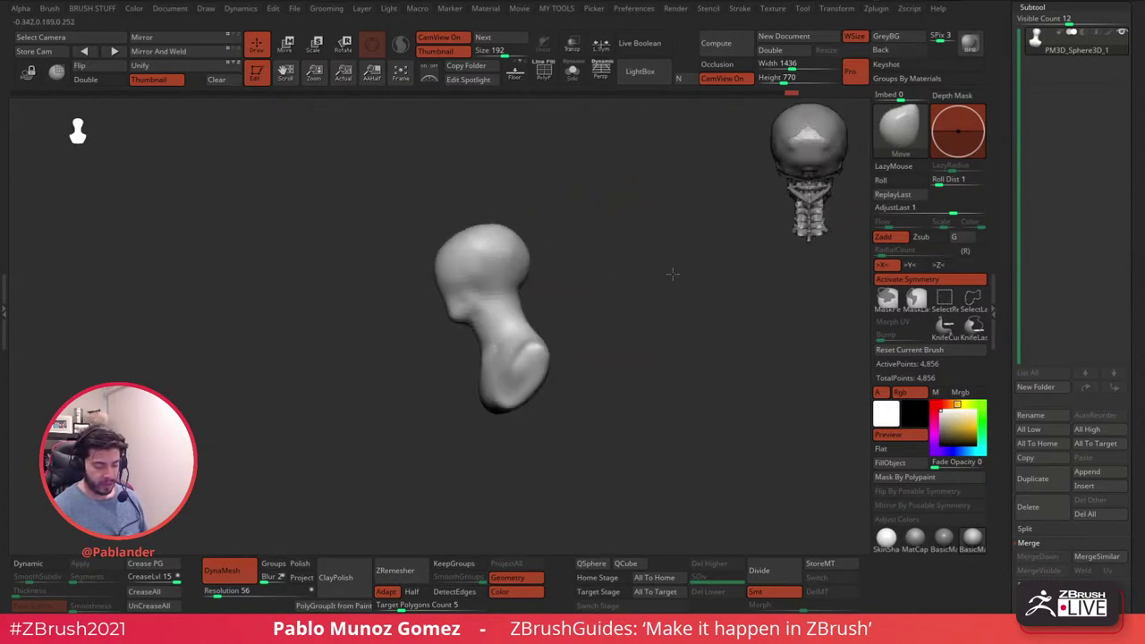
# - Resize the Move brush and taper the lower torso inward towards a narrower base
pyautogui.press('space')
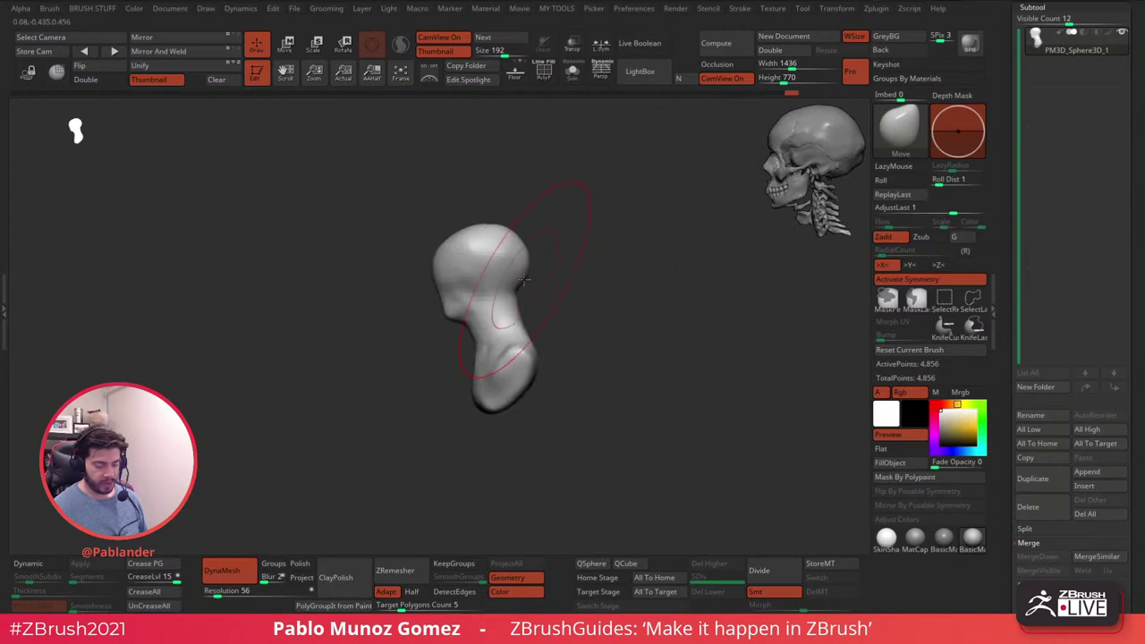
pyautogui.press('space')
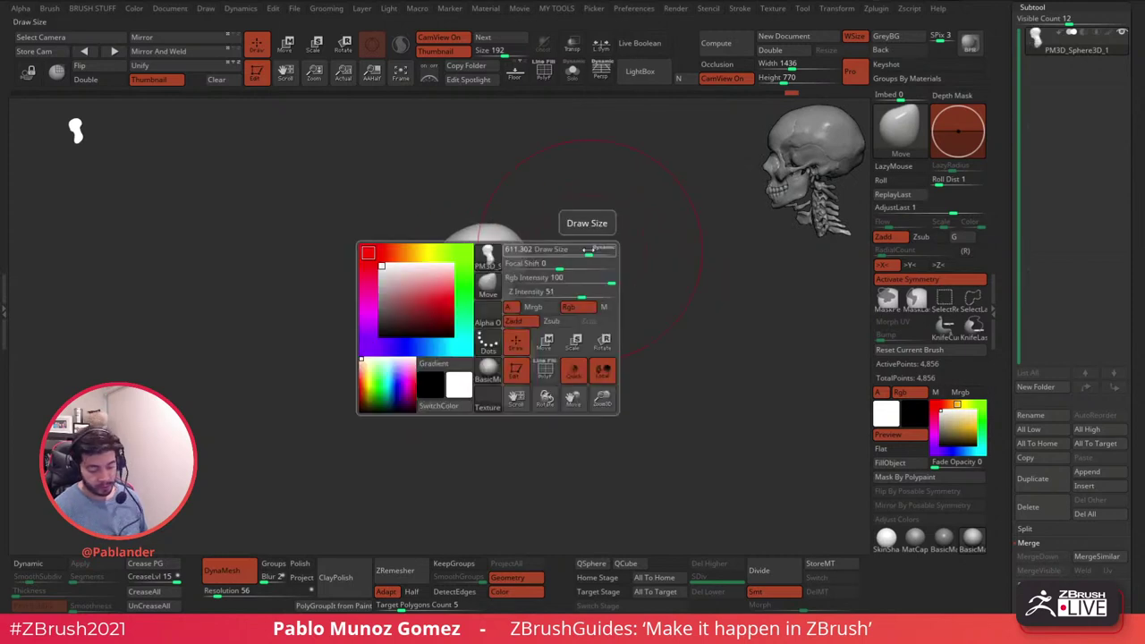
pyautogui.keyDown('shift'); pyautogui.moveTo(617, 258); pyautogui.dragTo(619, 255); pyautogui.keyUp('shift')
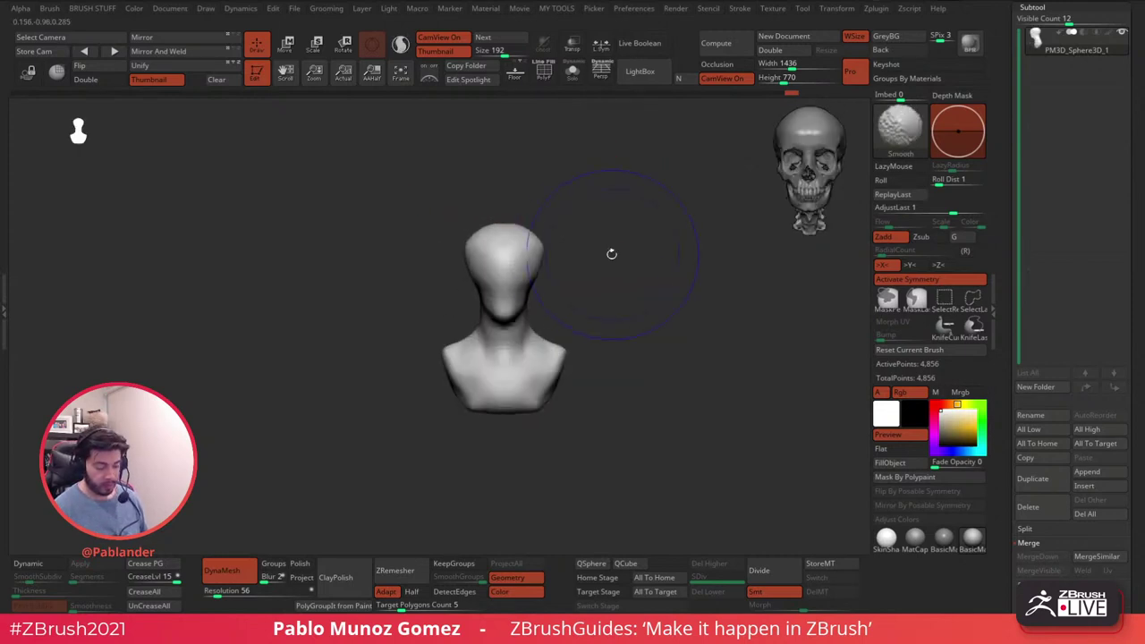
pyautogui.moveTo(533, 409)
pyautogui.keyDown('shift'); pyautogui.mouseDown()
pyautogui.moveTo(523, 410)
pyautogui.moveTo(630, 394)
pyautogui.moveTo(577, 421)
pyautogui.mouseUp(); pyautogui.keyUp('shift')
pyautogui.moveTo(488, 412)
pyautogui.mouseDown(button='right')
pyautogui.moveTo(629, 397)
pyautogui.moveTo(591, 376)
pyautogui.moveTo(644, 366)
pyautogui.mouseUp(button='right')
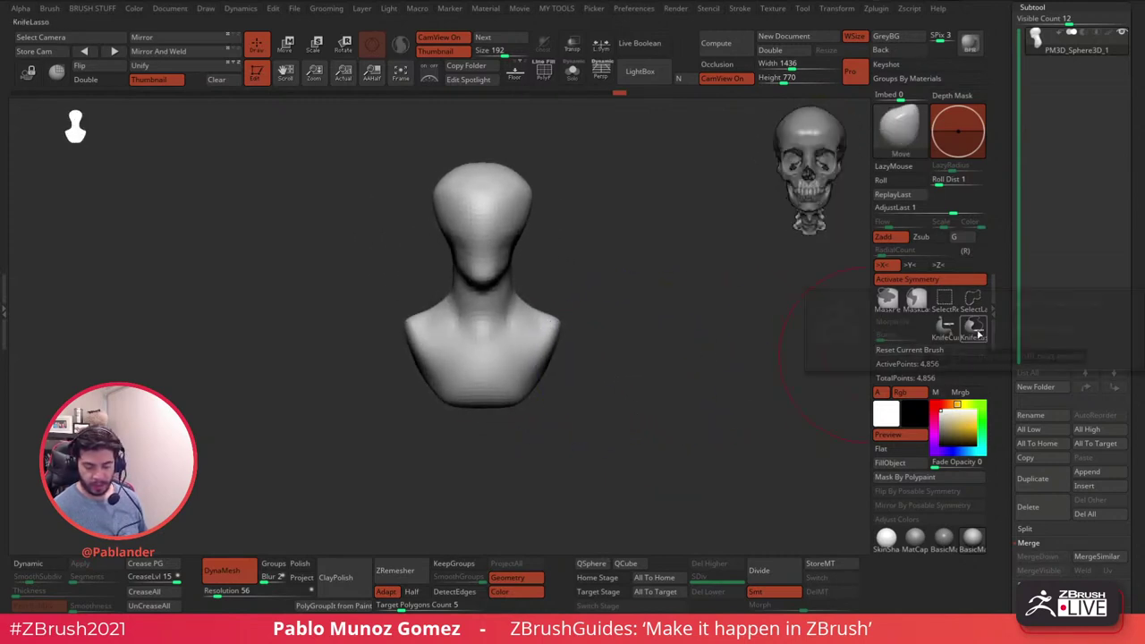
pyautogui.moveTo(572, 334)
pyautogui.mouseDown()
pyautogui.moveTo(503, 416)
pyautogui.moveTo(575, 343)
pyautogui.moveTo(517, 446)
pyautogui.moveTo(524, 417)
pyautogui.mouseUp()
pyautogui.hotkey('ctrl', 'z')
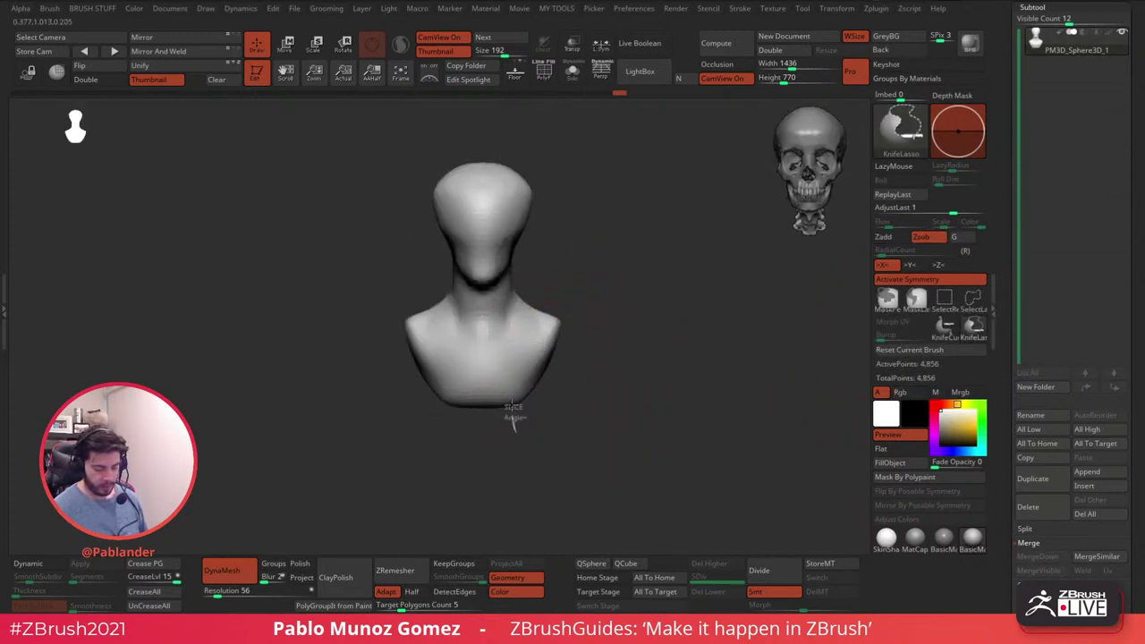
pyautogui.hotkey('ctrl', 'z')
pyautogui.moveTo(527, 420); pyautogui.dragTo(504, 417, button='right')
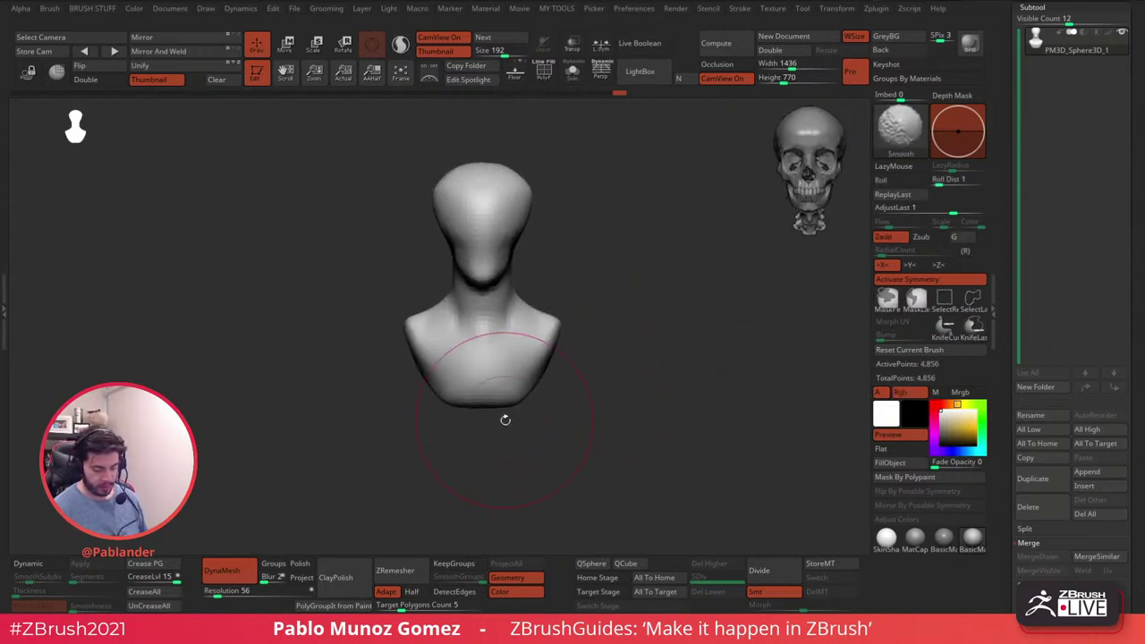
# - Cut a curve away beneath both shoulders with the KnifeLasso brush and remesh the bust with DynaMesh
pyautogui.moveTo(510, 433)
pyautogui.keyDown('ctrl'); pyautogui.keyDown('shift'); pyautogui.mouseDown()
pyautogui.moveTo(577, 344)
pyautogui.moveTo(614, 334)
pyautogui.mouseUp(); pyautogui.keyUp('shift'); pyautogui.keyUp('ctrl')
pyautogui.moveTo(631, 409)
pyautogui.mouseDown()
pyautogui.moveTo(590, 391)
pyautogui.moveTo(598, 384)
pyautogui.mouseUp()
pyautogui.keyDown('ctrl'); pyautogui.moveTo(613, 321); pyautogui.dragTo(637, 396); pyautogui.keyUp('ctrl')
# - Smooth the trimmed sides and pull the shoulders outward with the Move brush above the narrow torso
pyautogui.moveTo(573, 383); pyautogui.dragTo(600, 381)
pyautogui.keyDown('shift'); pyautogui.moveTo(526, 360); pyautogui.dragTo(519, 383); pyautogui.keyUp('shift')
pyautogui.moveTo(586, 392); pyautogui.dragTo(664, 392)
pyautogui.moveTo(664, 391)
pyautogui.mouseDown(button='right')
pyautogui.moveTo(591, 378)
pyautogui.moveTo(631, 324)
pyautogui.moveTo(683, 317)
pyautogui.moveTo(659, 337)
pyautogui.moveTo(672, 344)
pyautogui.moveTo(631, 367)
pyautogui.moveTo(596, 349)
pyautogui.moveTo(626, 355)
pyautogui.moveTo(653, 313)
pyautogui.moveTo(582, 358)
pyautogui.mouseUp(button='right')
pyautogui.rightClick(570, 385)
pyautogui.moveTo(657, 286); pyautogui.dragTo(686, 405, button='right')
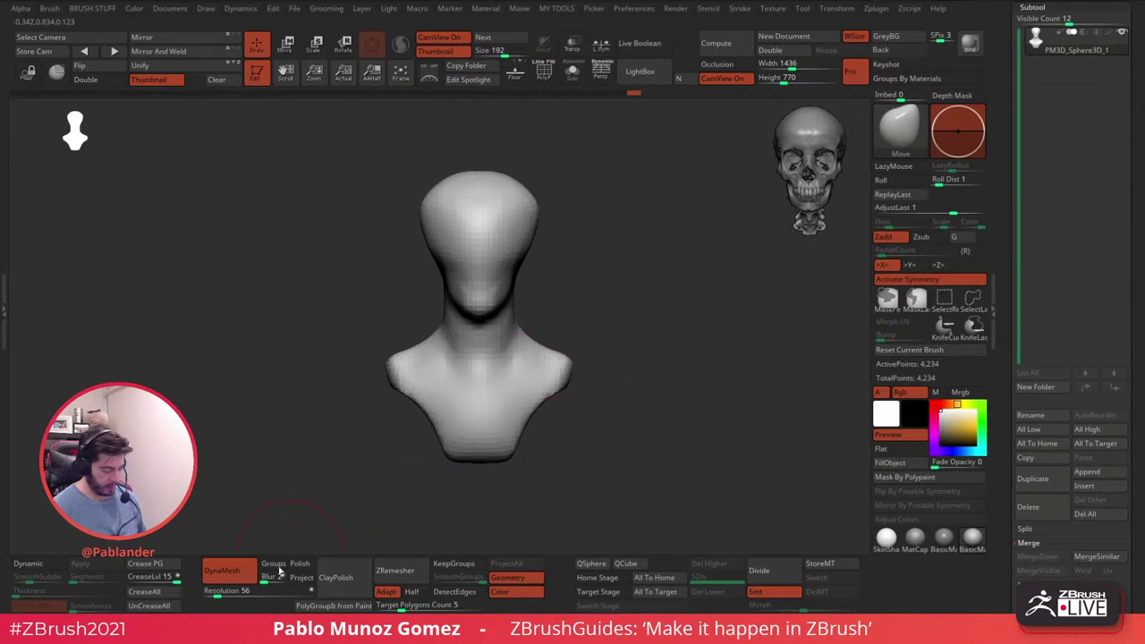
# - Remesh the bust at DynaMesh resolution 200 and smooth its surface with the custom X5 deformation tool
pyautogui.press('ctrl')
pyautogui.keyDown('ctrl'); pyautogui.moveTo(613, 232); pyautogui.dragTo(638, 317); pyautogui.keyUp('ctrl')
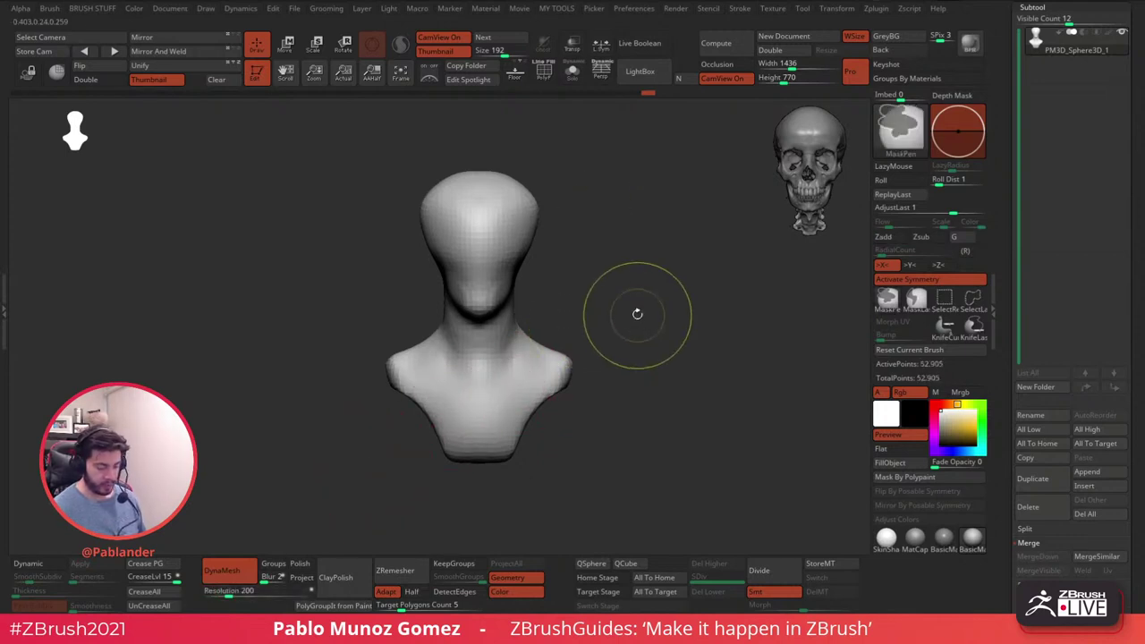
pyautogui.press('m')
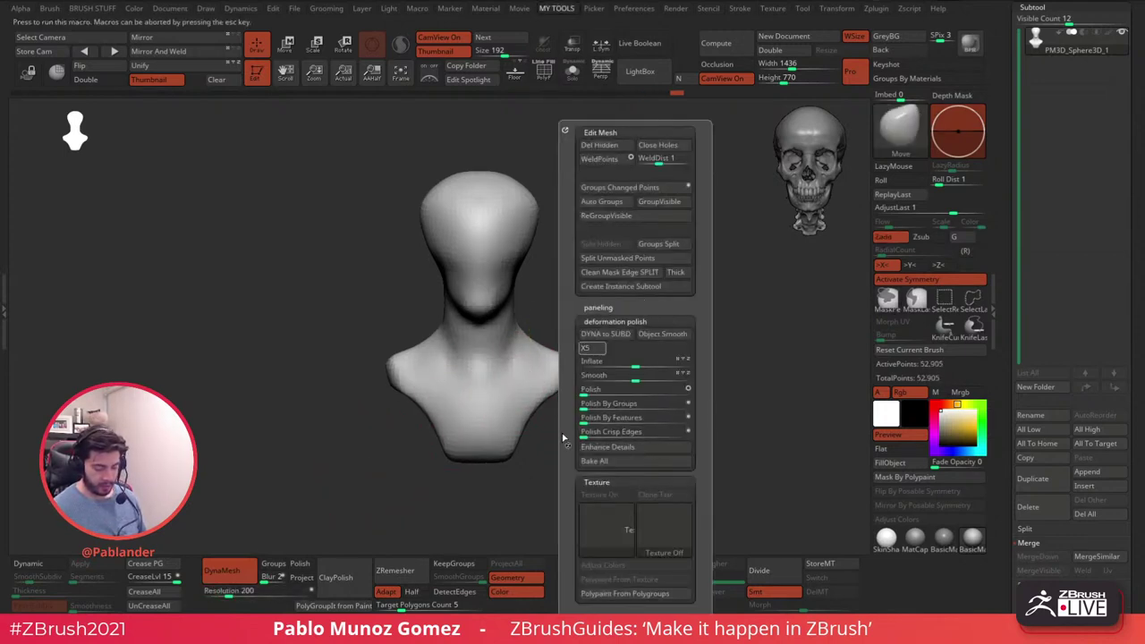
pyautogui.click(591, 354)
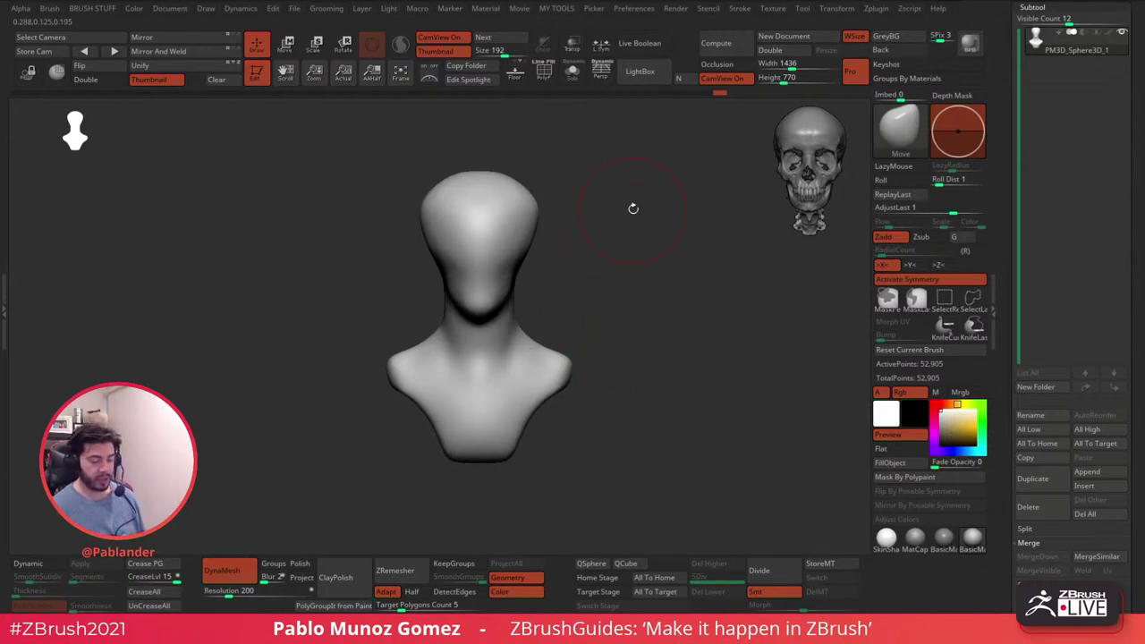
# - Open the bust's Deformation settings and look over the available options
pyautogui.scroll(-10, 1026, 154)
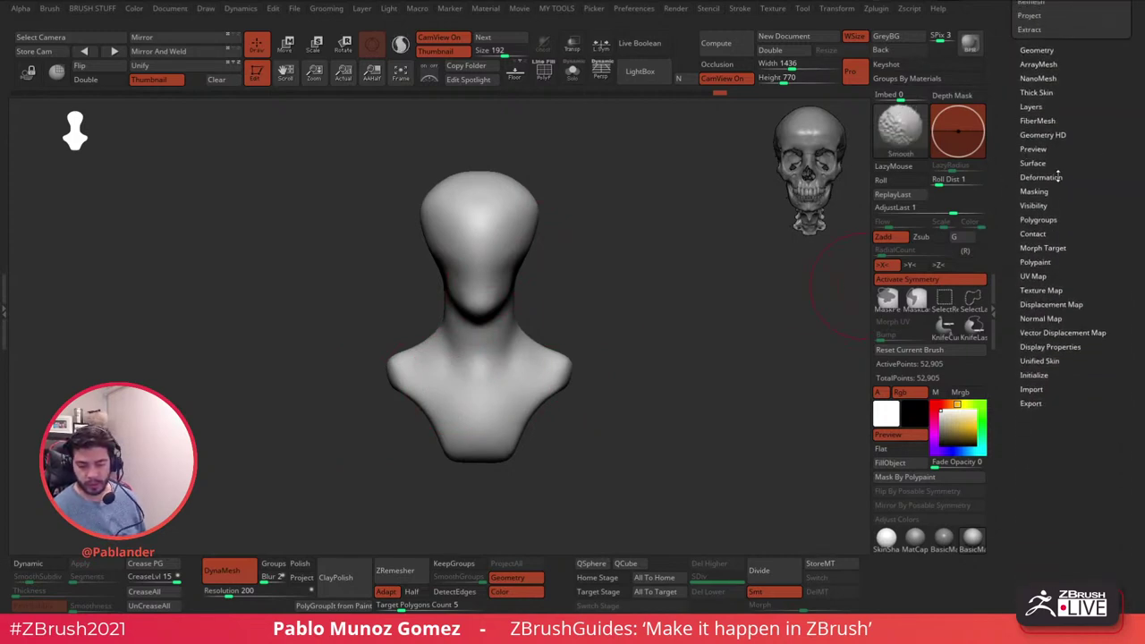
pyautogui.click(1037, 177)
pyautogui.scroll(-5, 1006, 375)
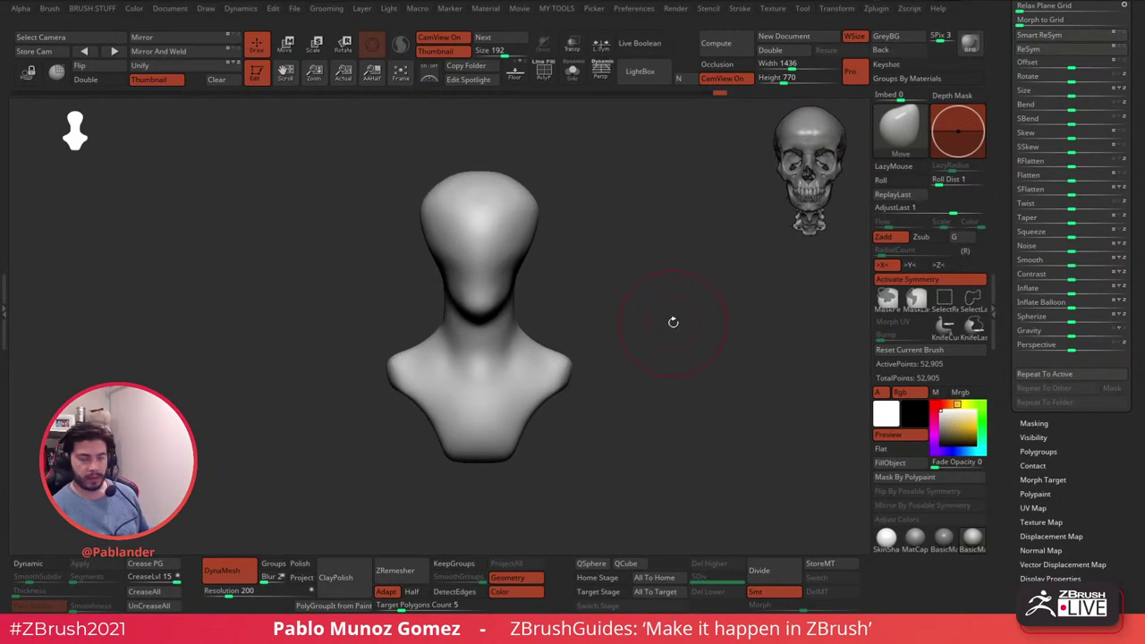
pyautogui.moveTo(664, 347)
pyautogui.mouseDown()
pyautogui.moveTo(685, 342)
pyautogui.moveTo(670, 344)
pyautogui.mouseUp()
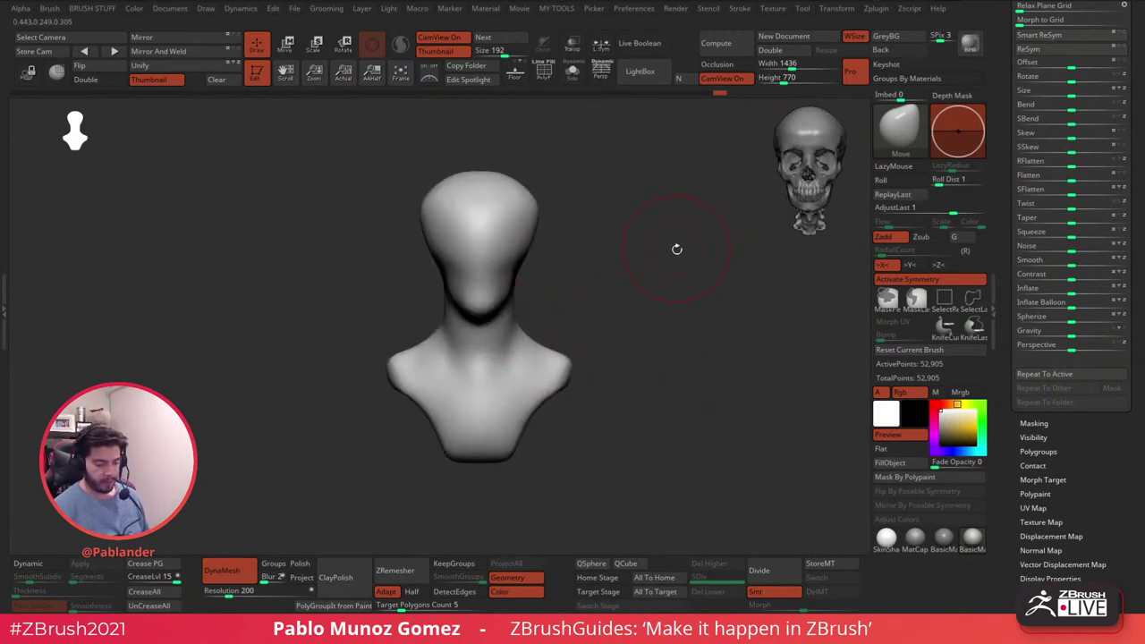
# - Switch to the DamStandard brush and carve symmetrical curved grooves along the temples and outer brows
pyautogui.press('space')
pyautogui.press('space')
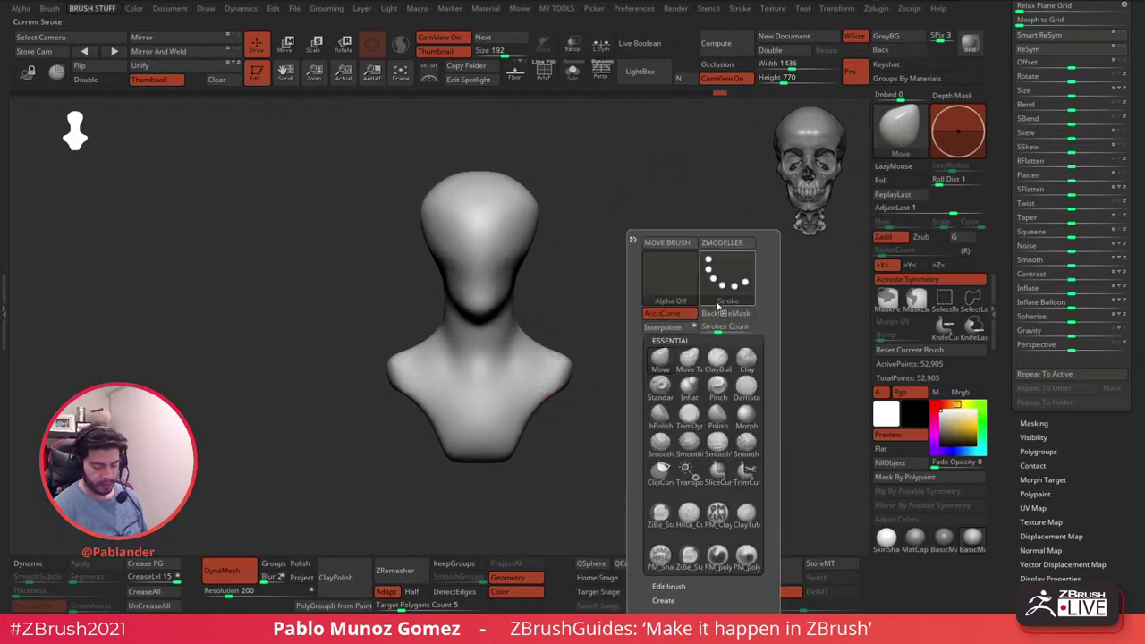
pyautogui.click(743, 393)
pyautogui.press('space')
pyautogui.press('f')
pyautogui.keyDown('alt'); pyautogui.moveTo(533, 267); pyautogui.dragTo(616, 270); pyautogui.keyUp('alt')
pyautogui.press('space')
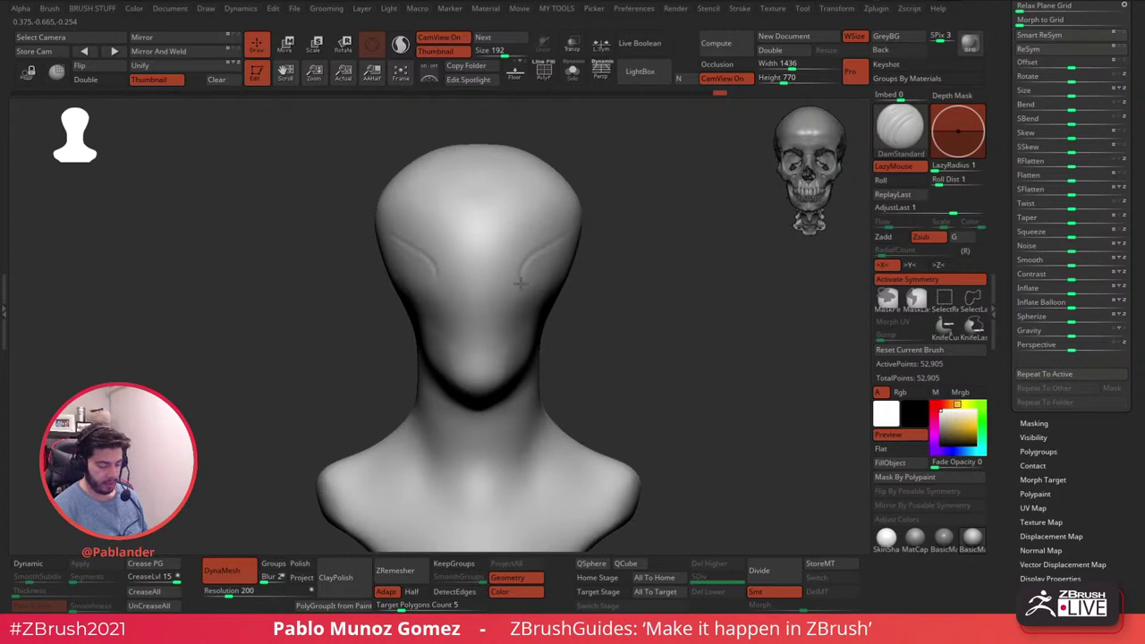
# - Extend the temple grooves down along the cheeks and deepen them from three-quarter and front views
pyautogui.moveTo(581, 350); pyautogui.dragTo(572, 327)
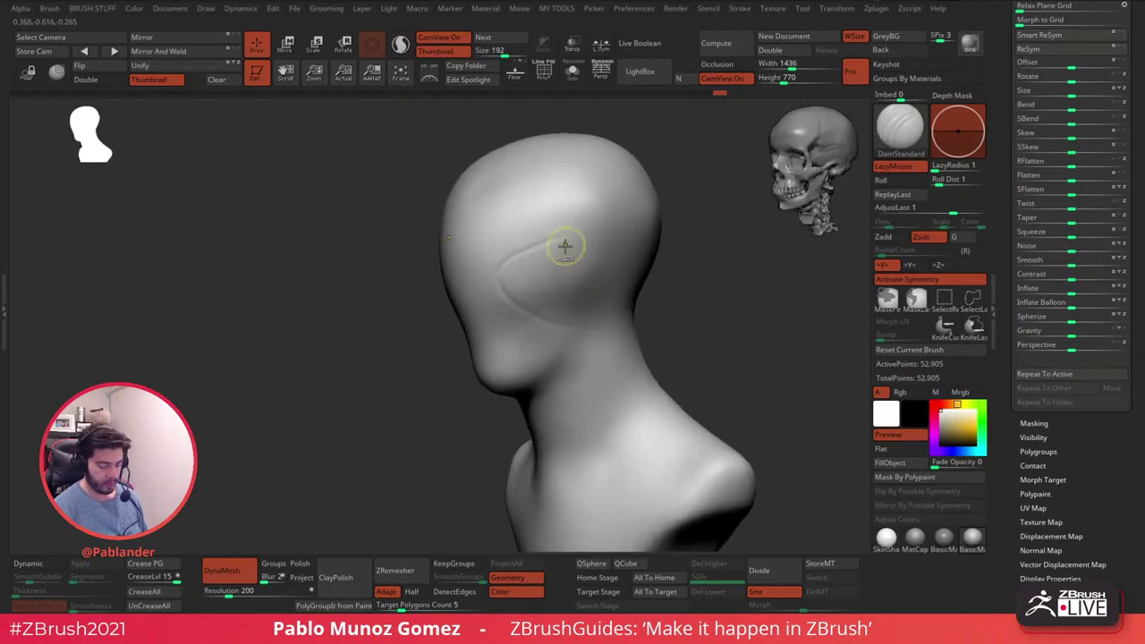
pyautogui.moveTo(559, 228); pyautogui.dragTo(509, 296)
pyautogui.keyDown('shift'); pyautogui.moveTo(510, 302); pyautogui.dragTo(600, 294, button='right'); pyautogui.keyUp('shift')
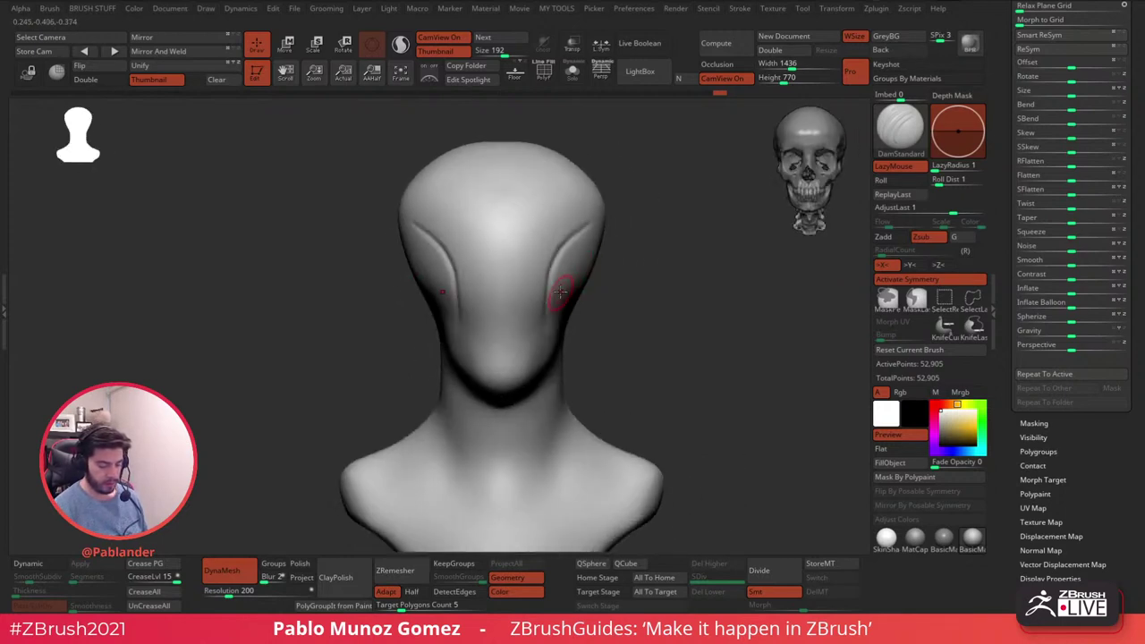
pyautogui.moveTo(559, 241); pyautogui.dragTo(544, 295)
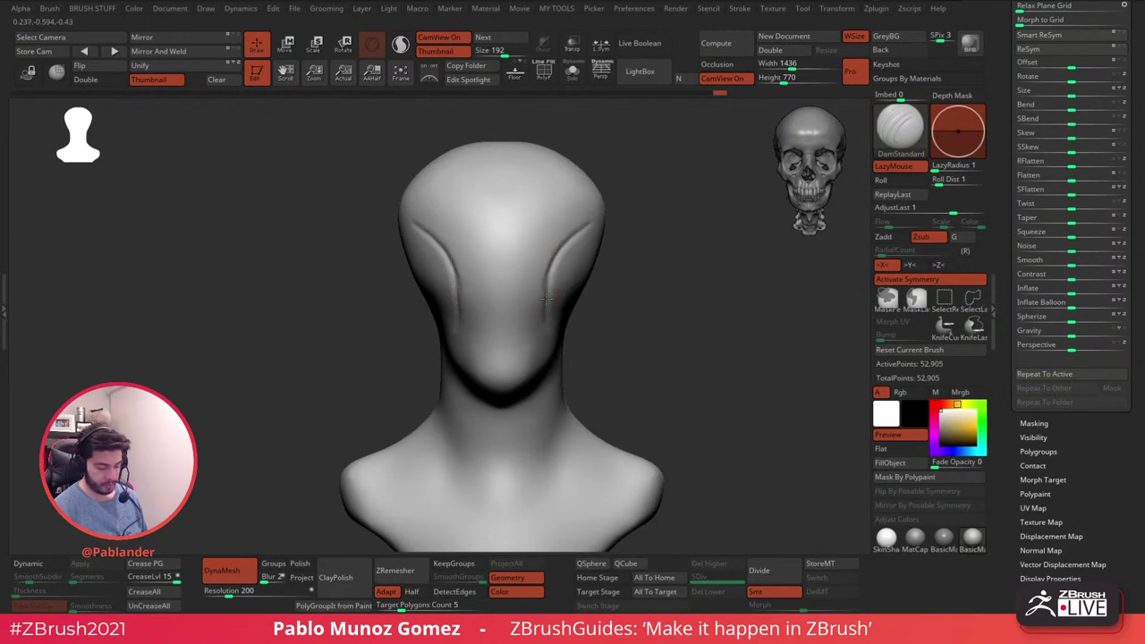
pyautogui.moveTo(586, 325); pyautogui.dragTo(562, 334)
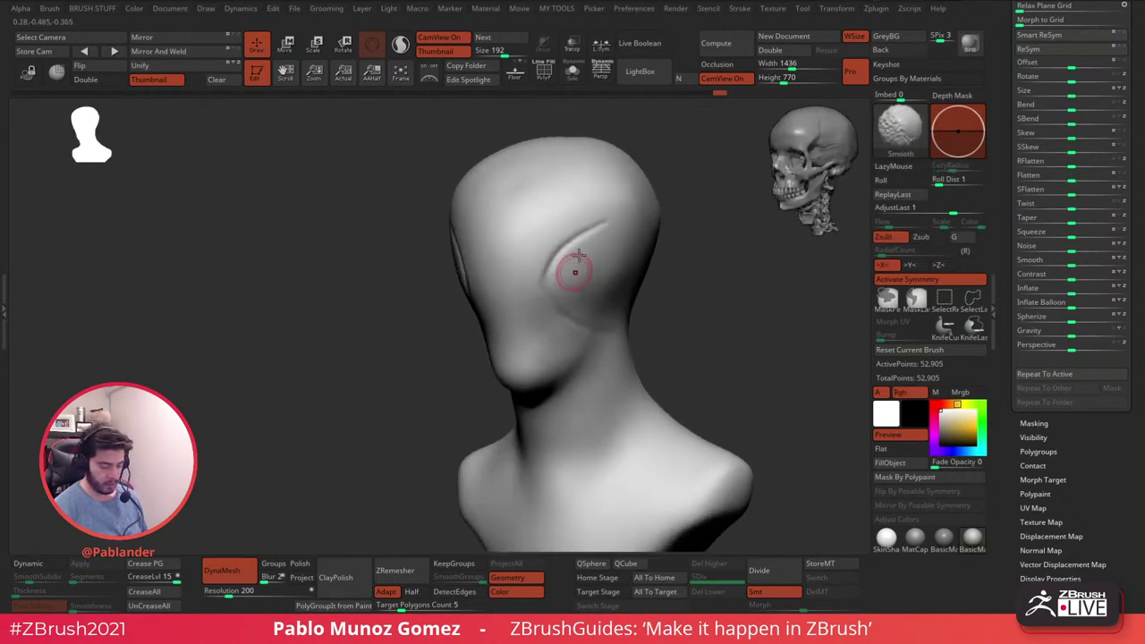
# - Smooth and recarve the brow and cheekbone grooves and mark the nostrils and mouth line
pyautogui.moveTo(602, 221); pyautogui.dragTo(573, 236)
pyautogui.moveTo(591, 336); pyautogui.dragTo(615, 359)
pyautogui.moveTo(610, 219)
pyautogui.mouseDown()
pyautogui.moveTo(564, 244)
pyautogui.moveTo(616, 360)
pyautogui.mouseUp()
pyautogui.keyDown('shift'); pyautogui.moveTo(662, 324); pyautogui.dragTo(638, 276); pyautogui.keyUp('shift')
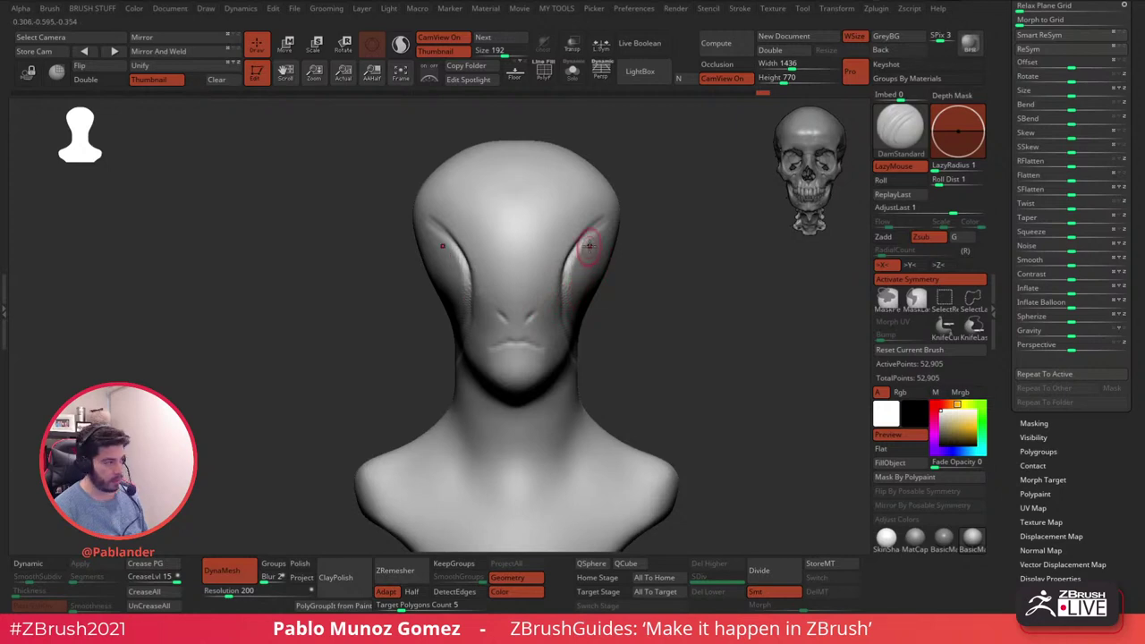
# - Adjust the DamStandard draw size and carve two long furrows from the forehead down towards the nose
pyautogui.keyDown('alt'); pyautogui.moveTo(588, 249); pyautogui.dragTo(563, 253, button='right'); pyautogui.keyUp('alt')
pyautogui.moveTo(507, 206); pyautogui.dragTo(516, 207, button='right')
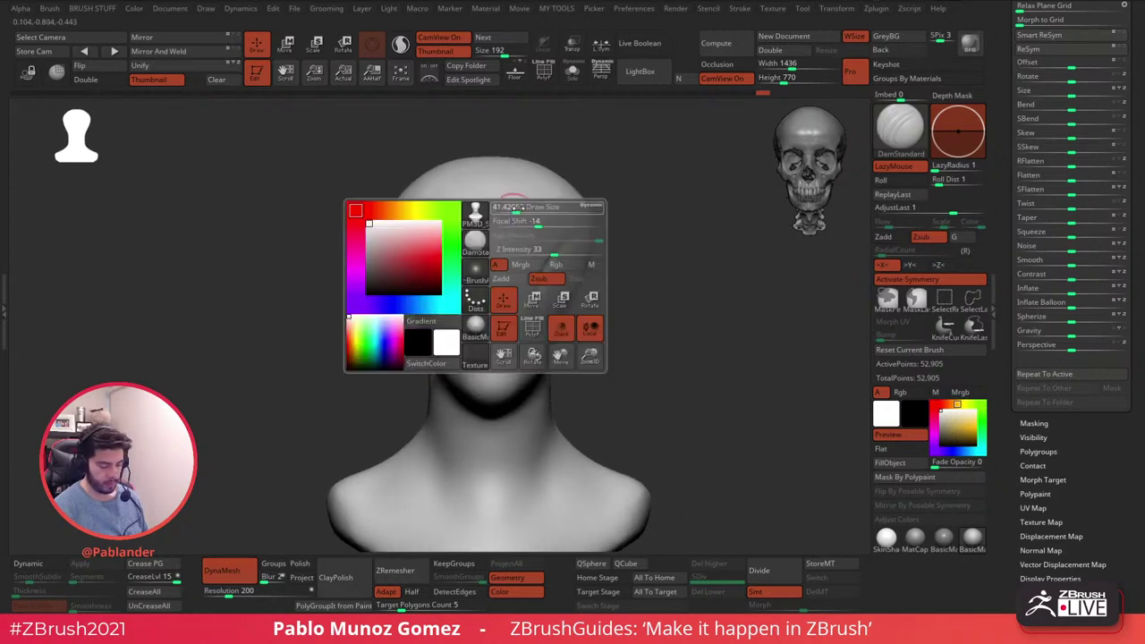
pyautogui.moveTo(509, 197); pyautogui.dragTo(522, 295)
# - Carve symmetrical neck muscle lines from below the jaw down to the upper chest in the front view
pyautogui.moveTo(562, 396)
pyautogui.mouseDown(button='right')
pyautogui.moveTo(614, 306)
pyautogui.moveTo(594, 242)
pyautogui.mouseUp(button='right')
pyautogui.moveTo(541, 281); pyautogui.dragTo(520, 425)
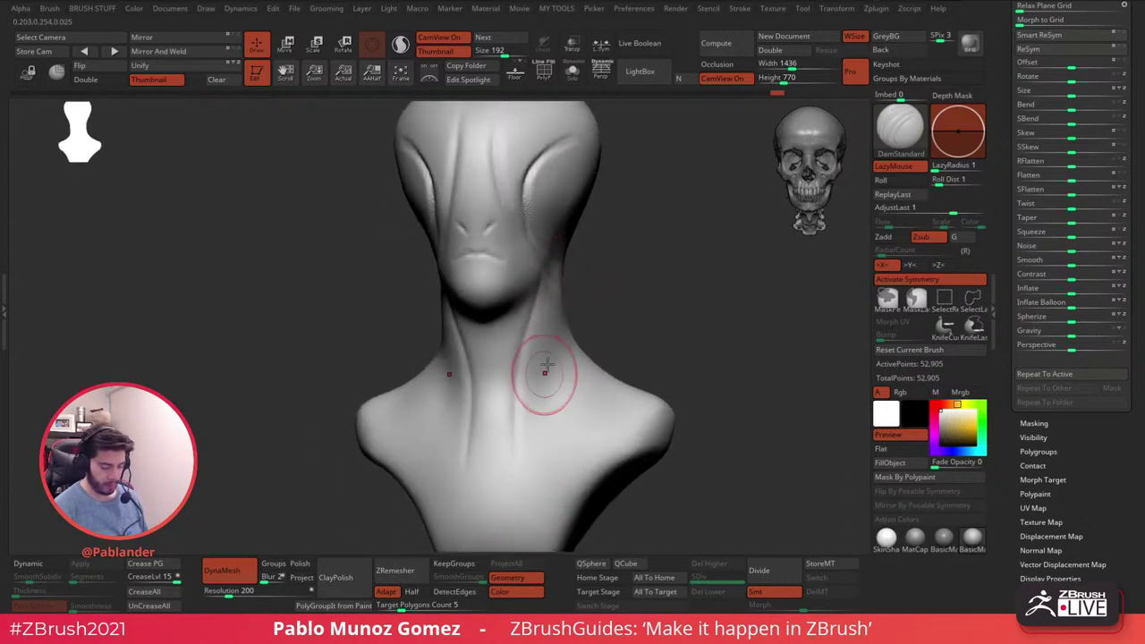
pyautogui.moveTo(622, 323); pyautogui.dragTo(557, 314, button='right')
pyautogui.keyDown('shift'); pyautogui.moveTo(557, 314); pyautogui.dragTo(519, 460); pyautogui.keyUp('shift')
# - Carve the lower jaw edge and the groove behind the jaw running down the side of the neck
pyautogui.moveTo(693, 290); pyautogui.dragTo(630, 268, button='right')
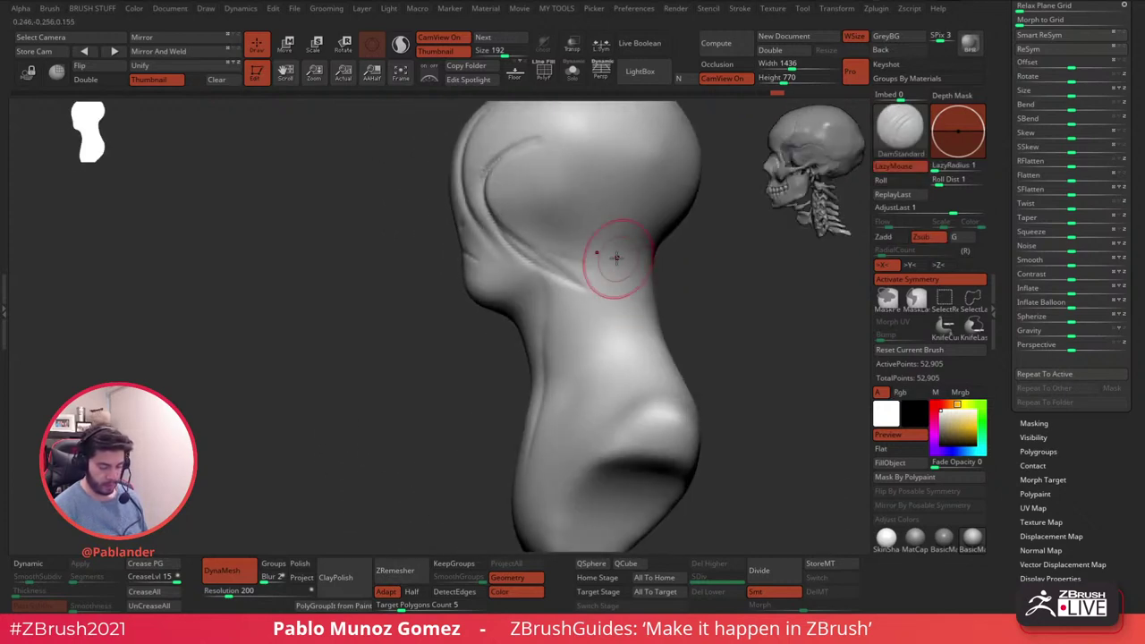
pyautogui.keyDown('shift'); pyautogui.moveTo(602, 224); pyautogui.dragTo(603, 220, button='right'); pyautogui.keyUp('shift')
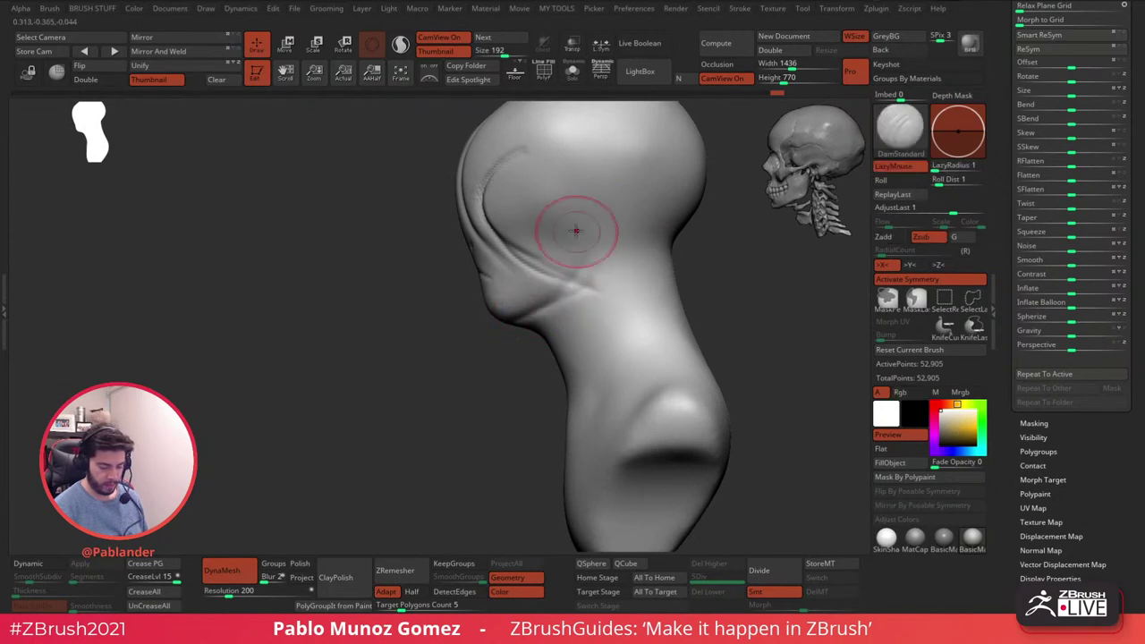
pyautogui.moveTo(576, 358); pyautogui.dragTo(614, 337, button='right')
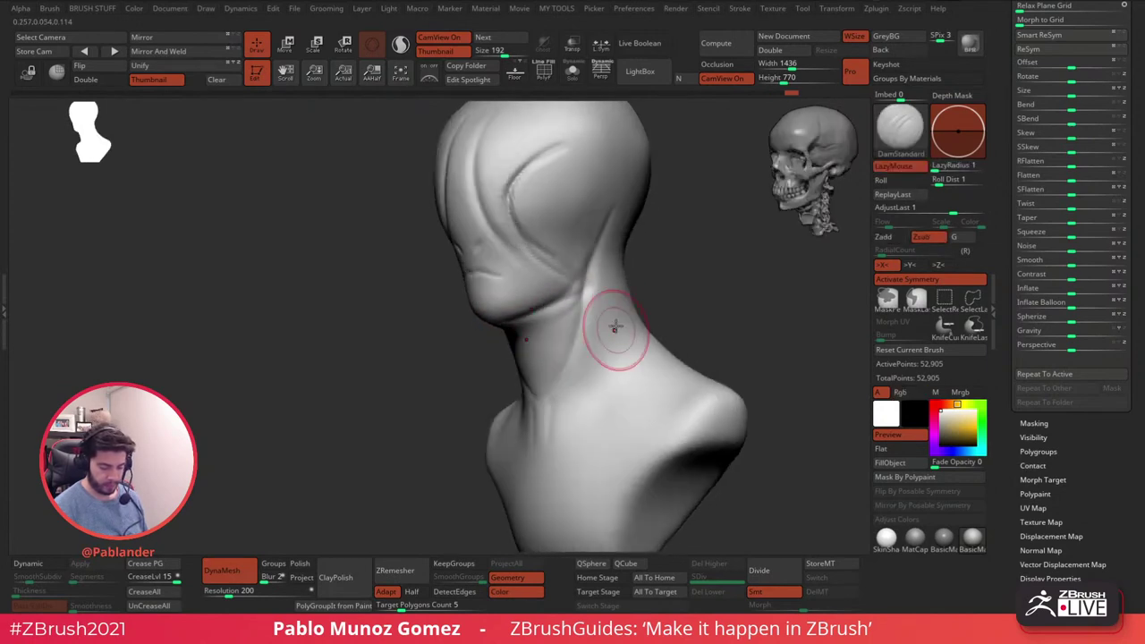
# - Refine the long neck muscle groove down to the base of the neck from side and three-quarter angles
pyautogui.moveTo(554, 478); pyautogui.dragTo(629, 197, button='right')
pyautogui.moveTo(613, 268)
pyautogui.mouseDown(button='right')
pyautogui.moveTo(637, 198)
pyautogui.moveTo(596, 268)
pyautogui.moveTo(558, 247)
pyautogui.mouseUp(button='right')
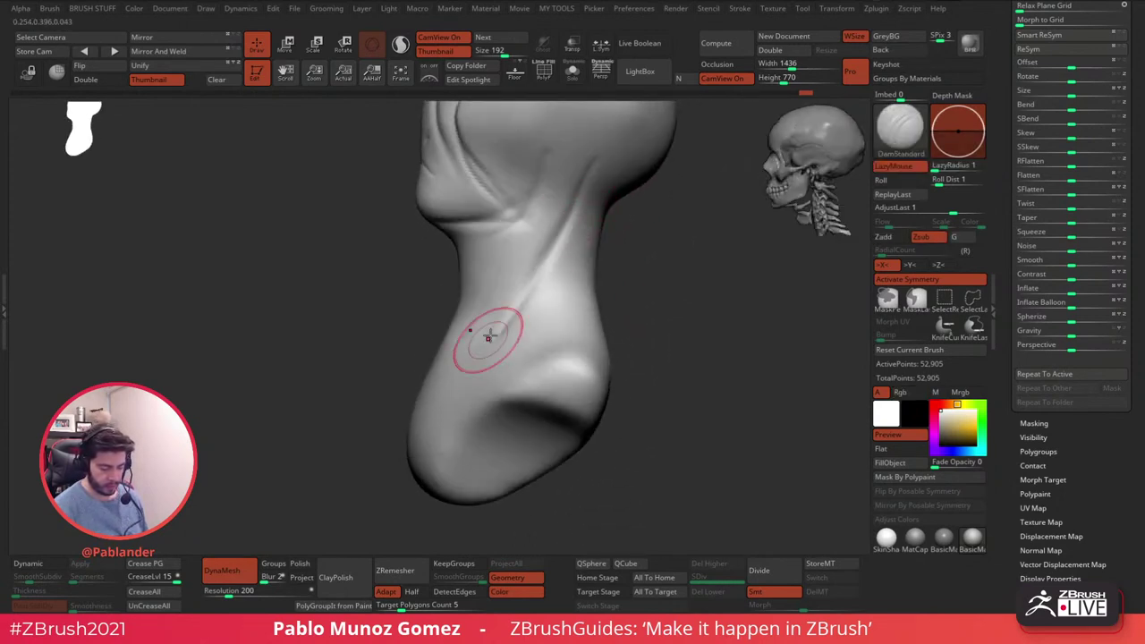
pyautogui.moveTo(481, 340); pyautogui.dragTo(508, 255, button='right')
pyautogui.moveTo(480, 299)
pyautogui.mouseDown(button='right')
pyautogui.moveTo(619, 277)
pyautogui.moveTo(600, 230)
pyautogui.moveTo(575, 340)
pyautogui.moveTo(634, 298)
pyautogui.moveTo(559, 272)
pyautogui.mouseUp(button='right')
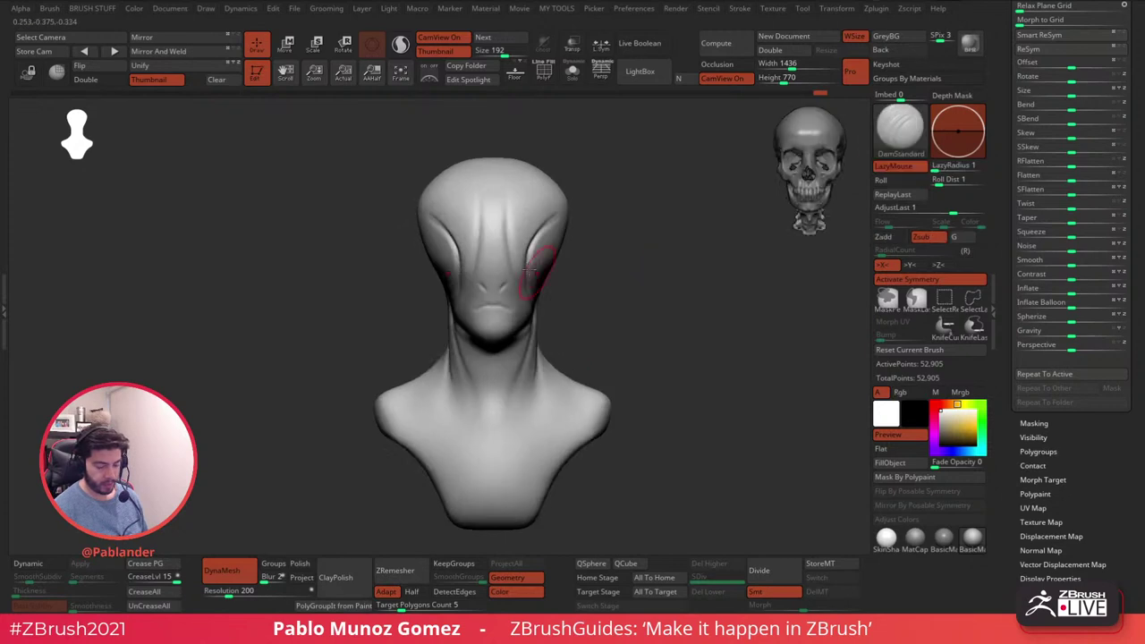
# - Add a symmetrical pair of eye spheres with the Append Eyes macro and activate the Move gizmo on them
pyautogui.moveTo(1003, 190); pyautogui.dragTo(995, 429)
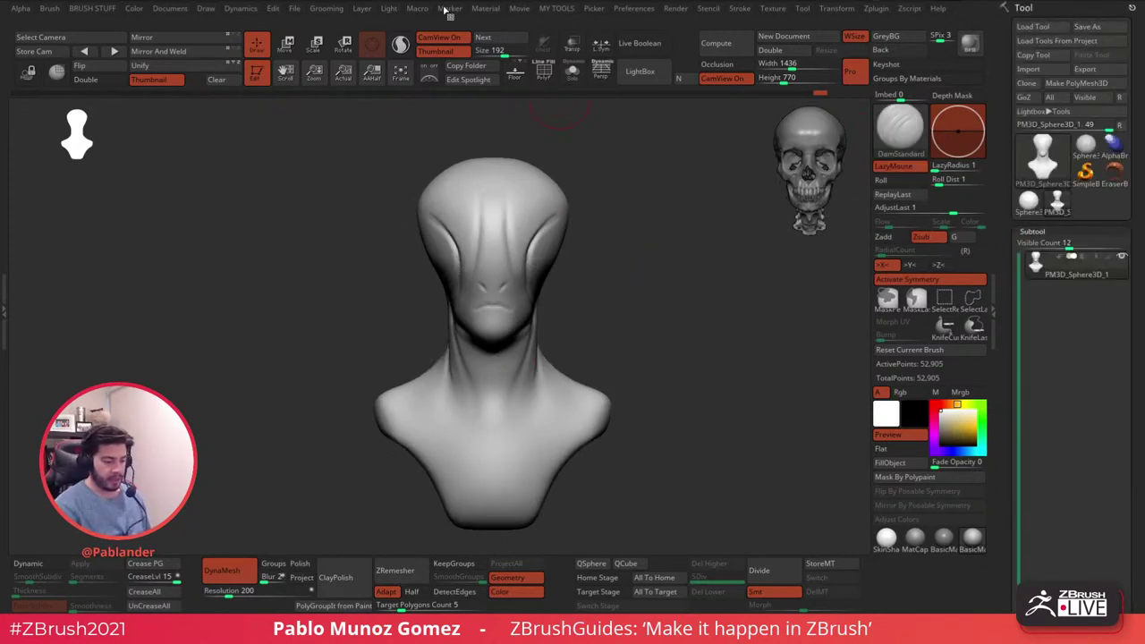
pyautogui.click(389, 9)
pyautogui.click(416, 9)
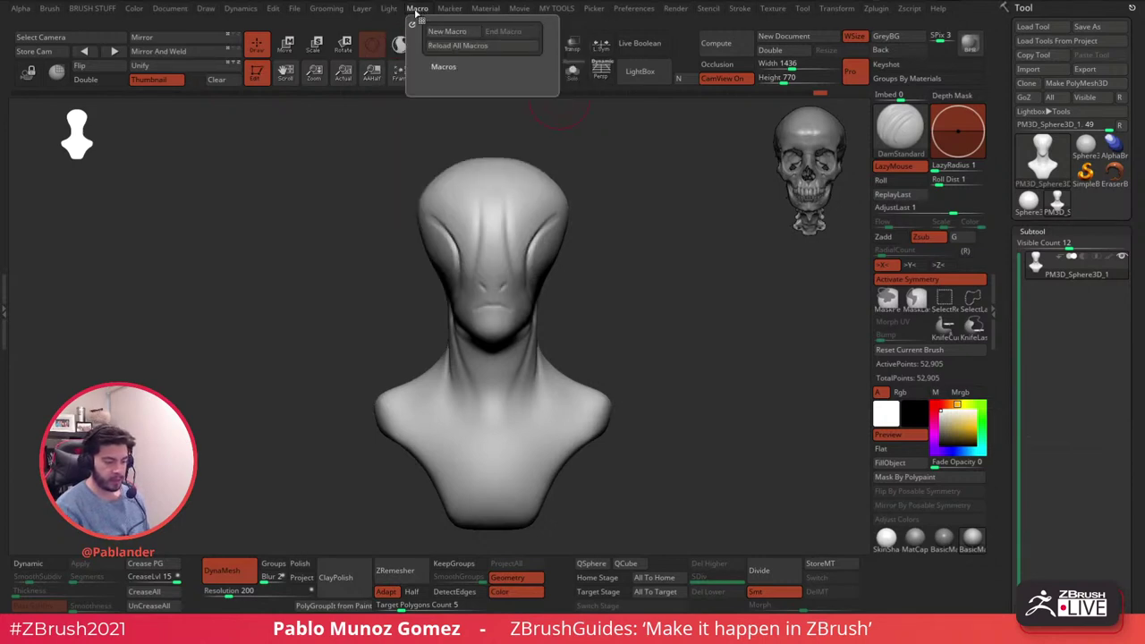
pyautogui.click(444, 65)
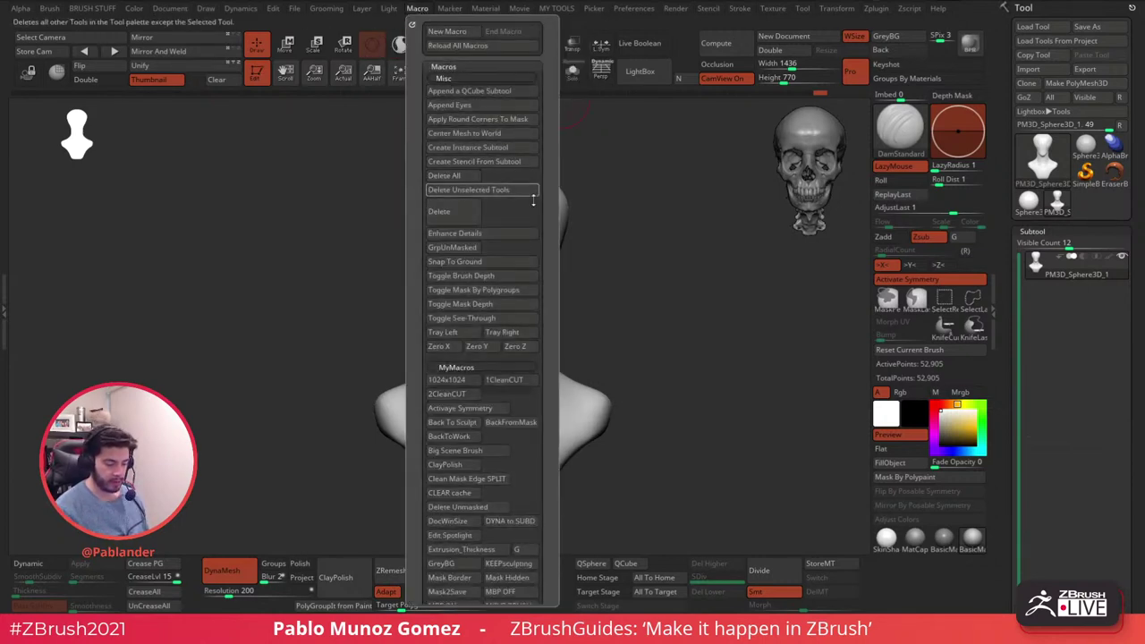
pyautogui.click(472, 106)
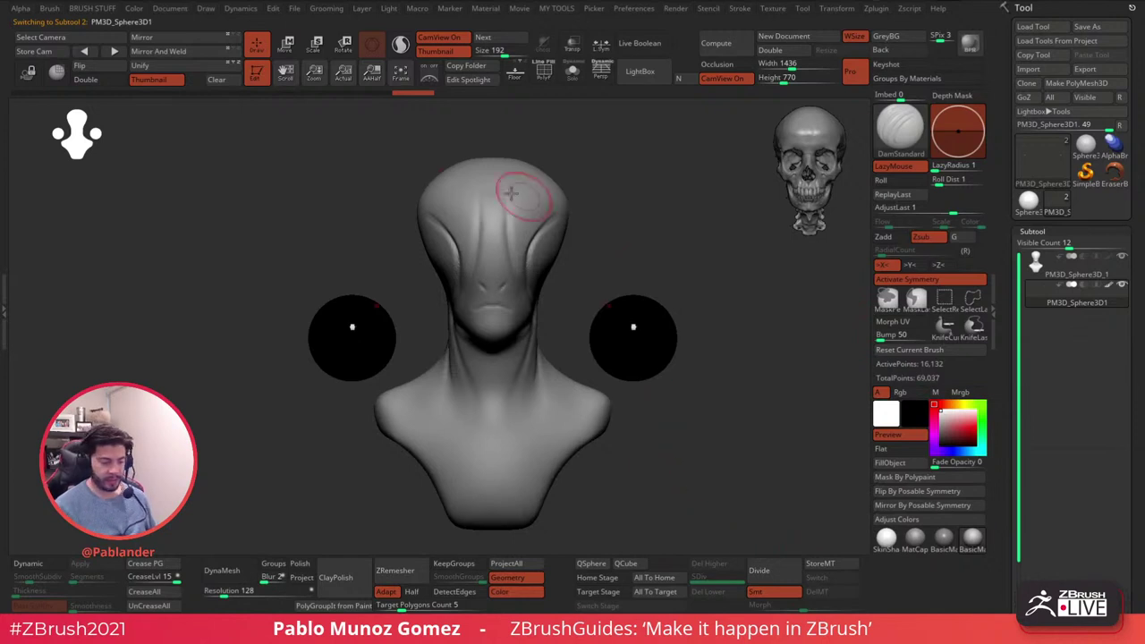
pyautogui.click(287, 43)
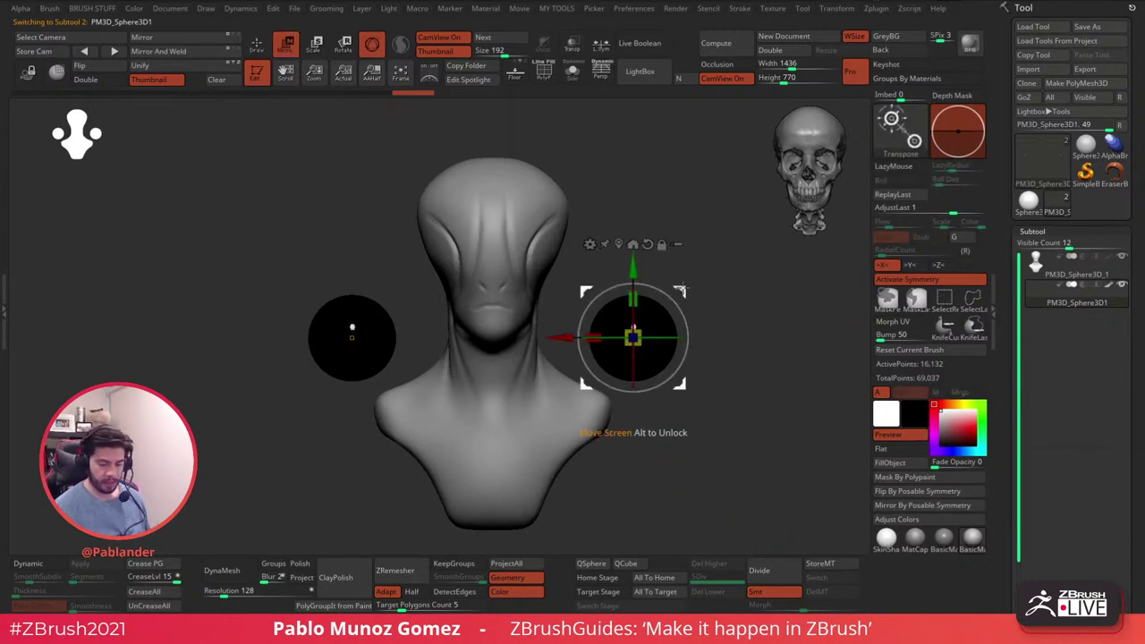
# - With Local Symmetry on, shrink the eye spheres and move them into the head below the brow, using Transparency to see through the bust
pyautogui.click(601, 43)
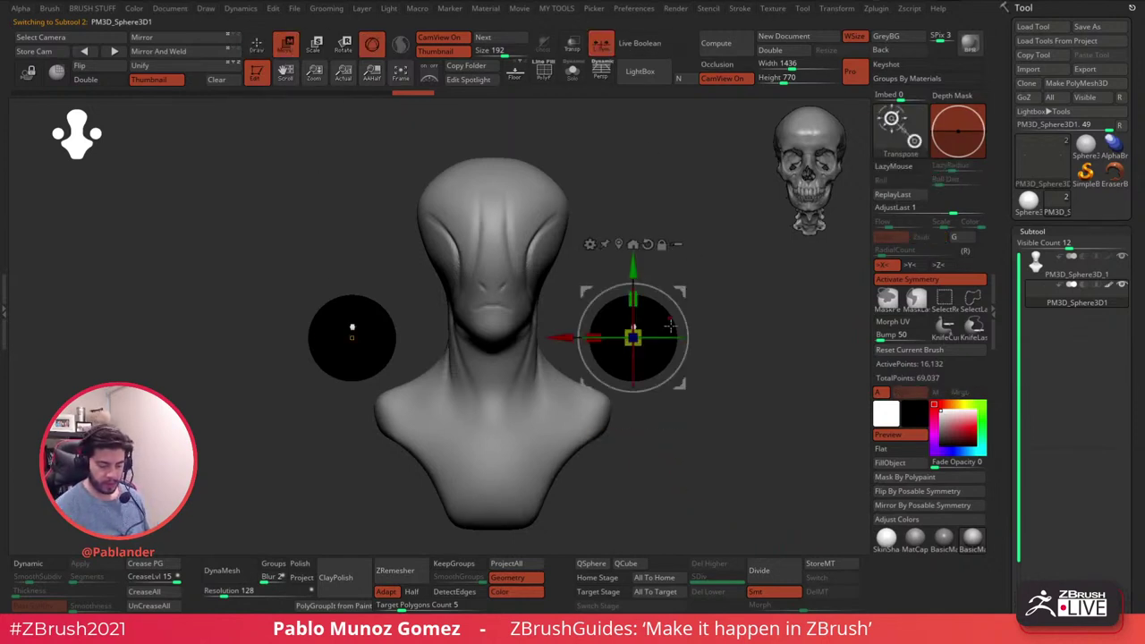
pyautogui.moveTo(632, 333); pyautogui.dragTo(644, 199)
pyautogui.click(572, 43)
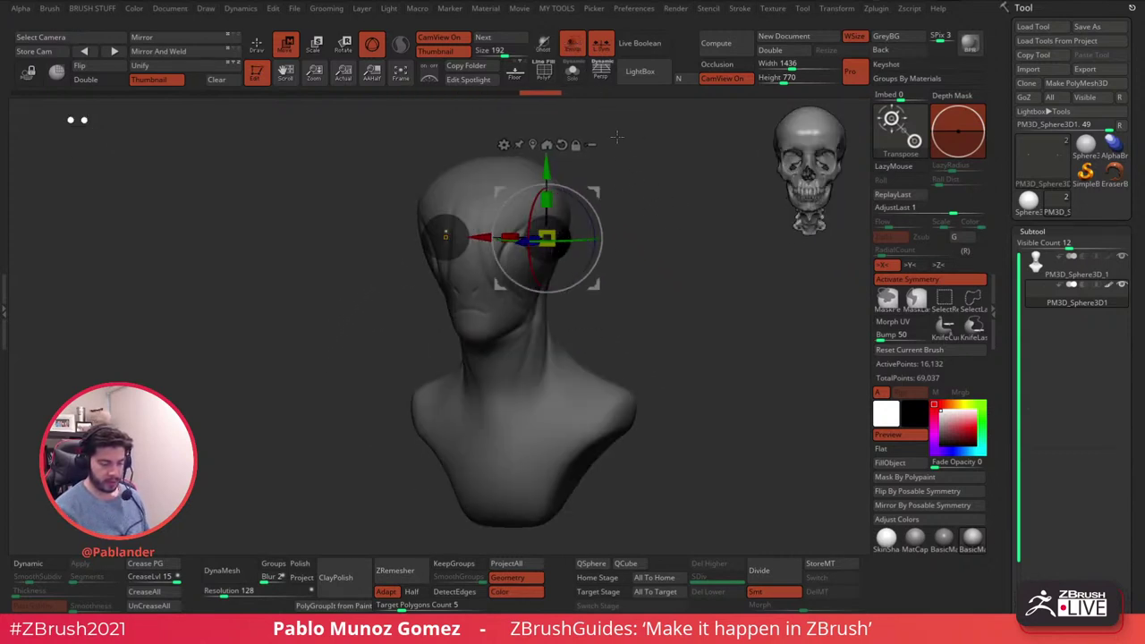
pyautogui.keyDown('shift'); pyautogui.moveTo(609, 108); pyautogui.dragTo(685, 196); pyautogui.keyUp('shift')
pyautogui.moveTo(626, 238); pyautogui.dragTo(685, 239)
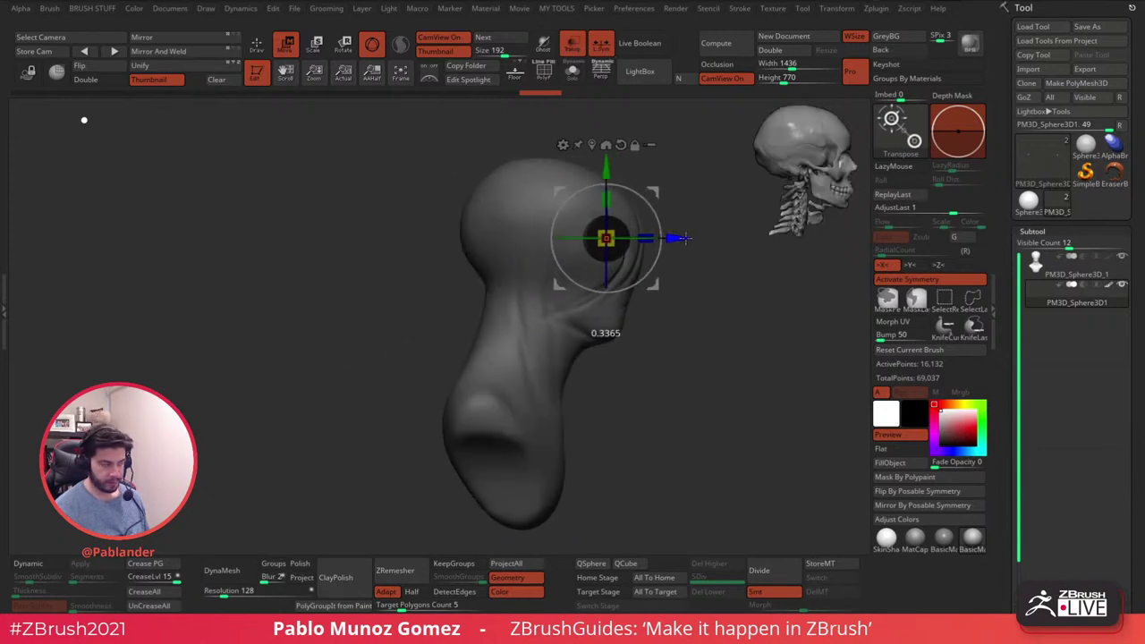
# - Adjust the height and depth of the eye spheres in the sockets, checking front and side views, and turn Transparency off
pyautogui.moveTo(657, 282); pyautogui.dragTo(621, 115)
pyautogui.moveTo(647, 185); pyautogui.dragTo(639, 194)
pyautogui.keyDown('alt'); pyautogui.moveTo(689, 148); pyautogui.dragTo(639, 171); pyautogui.keyUp('alt')
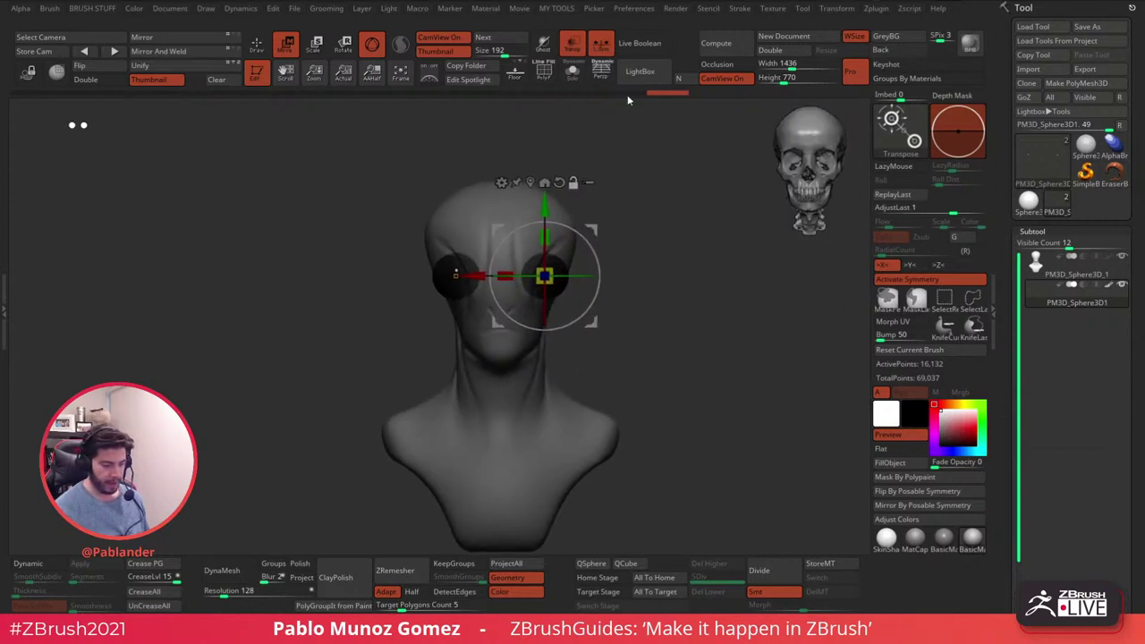
pyautogui.click(572, 44)
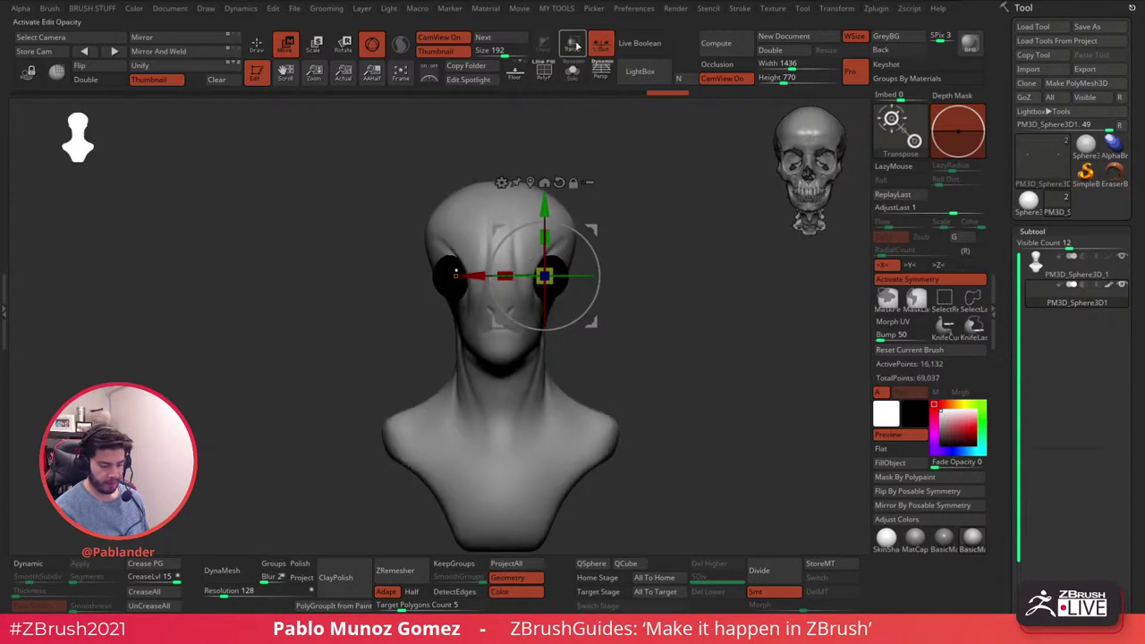
# - Fine-tune the eye spheres' placement closer to the nose bridge, turn Local Symmetry off and return to Draw mode
pyautogui.moveTo(602, 232)
pyautogui.mouseDown()
pyautogui.moveTo(622, 221)
pyautogui.moveTo(609, 222)
pyautogui.mouseUp()
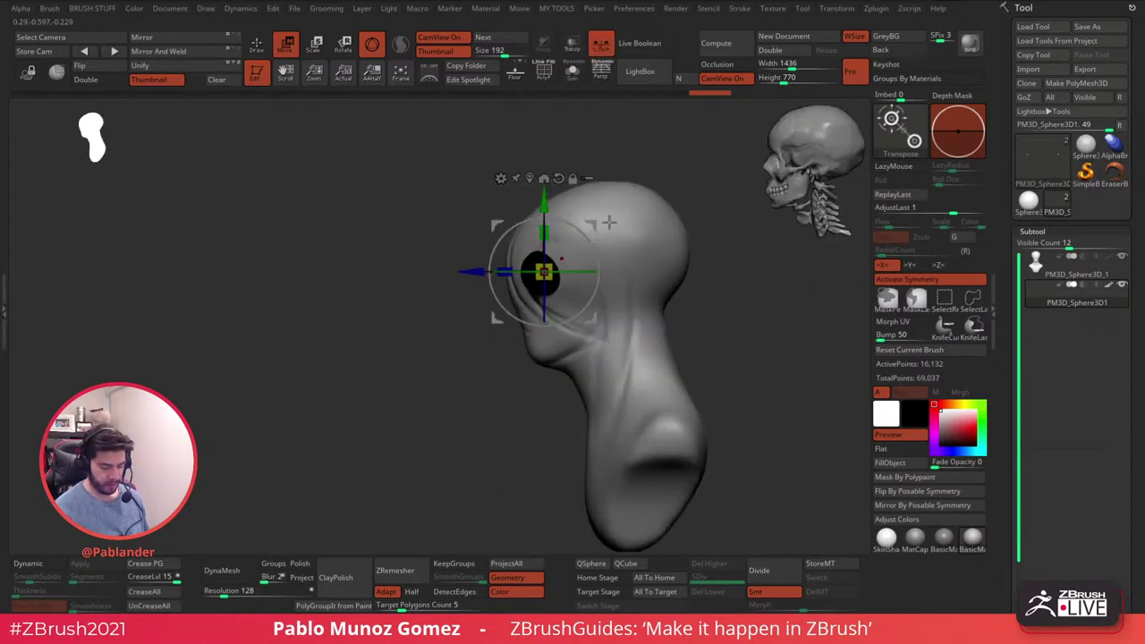
pyautogui.keyDown('shift'); pyautogui.moveTo(645, 164); pyautogui.dragTo(664, 170); pyautogui.keyUp('shift')
pyautogui.moveTo(600, 223); pyautogui.dragTo(595, 220)
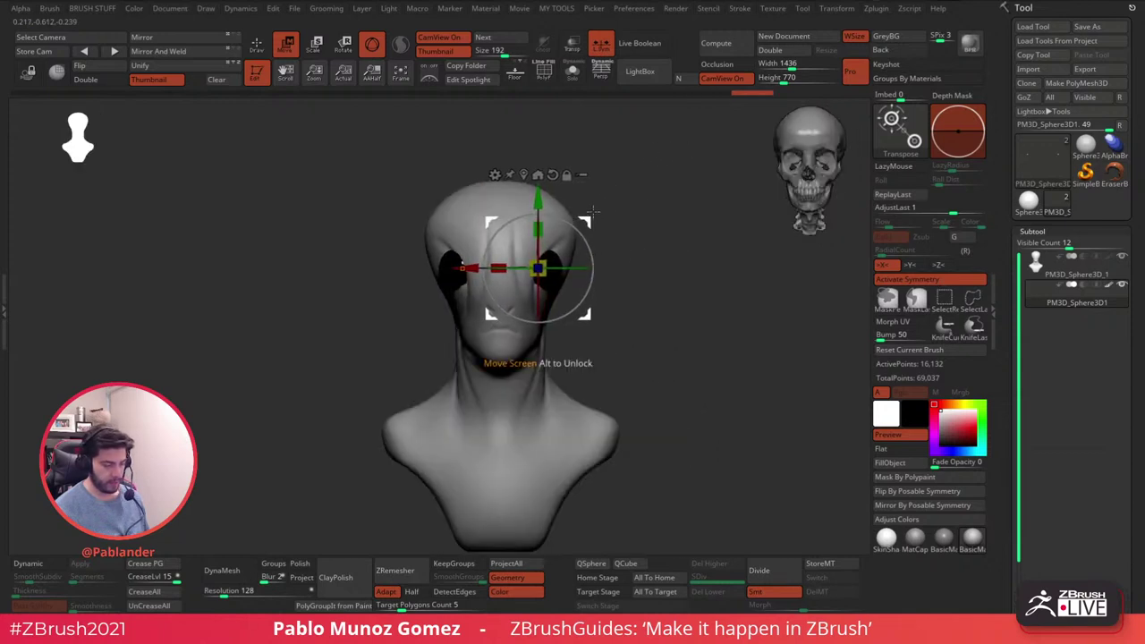
pyautogui.click(597, 44)
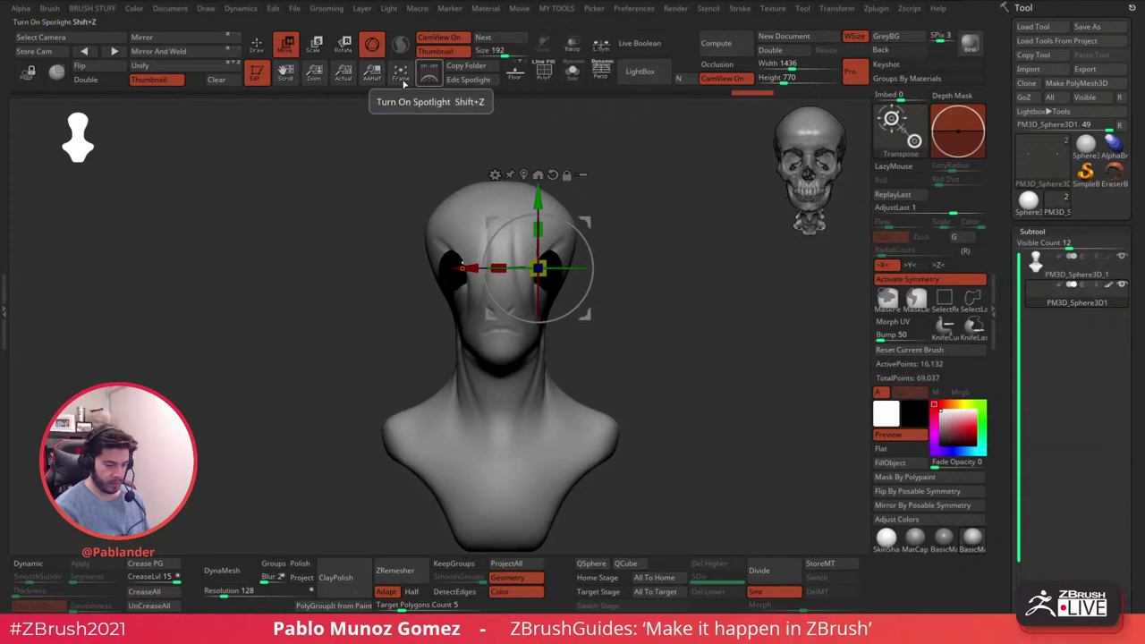
pyautogui.click(256, 44)
# - Fill the eye spheres with a pale beige colour, reset the active colour to white and select the bust subtool
pyautogui.moveTo(953, 416); pyautogui.dragTo(944, 414)
pyautogui.click(958, 404)
pyautogui.click(947, 419)
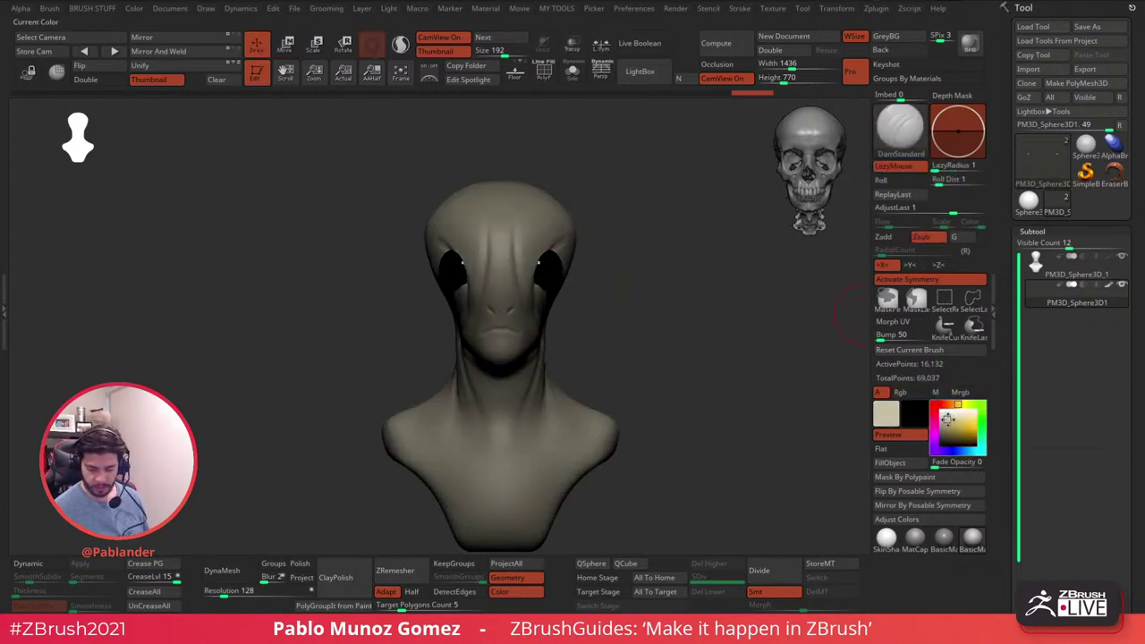
pyautogui.click(890, 462)
pyautogui.click(934, 449)
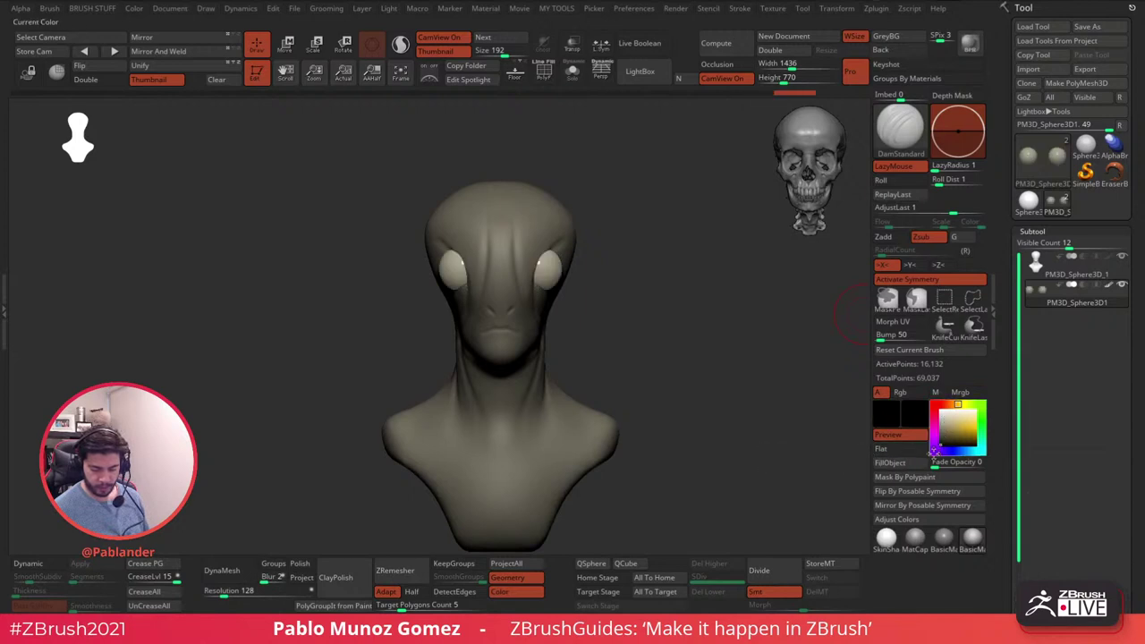
pyautogui.click(939, 410)
pyautogui.click(1066, 271)
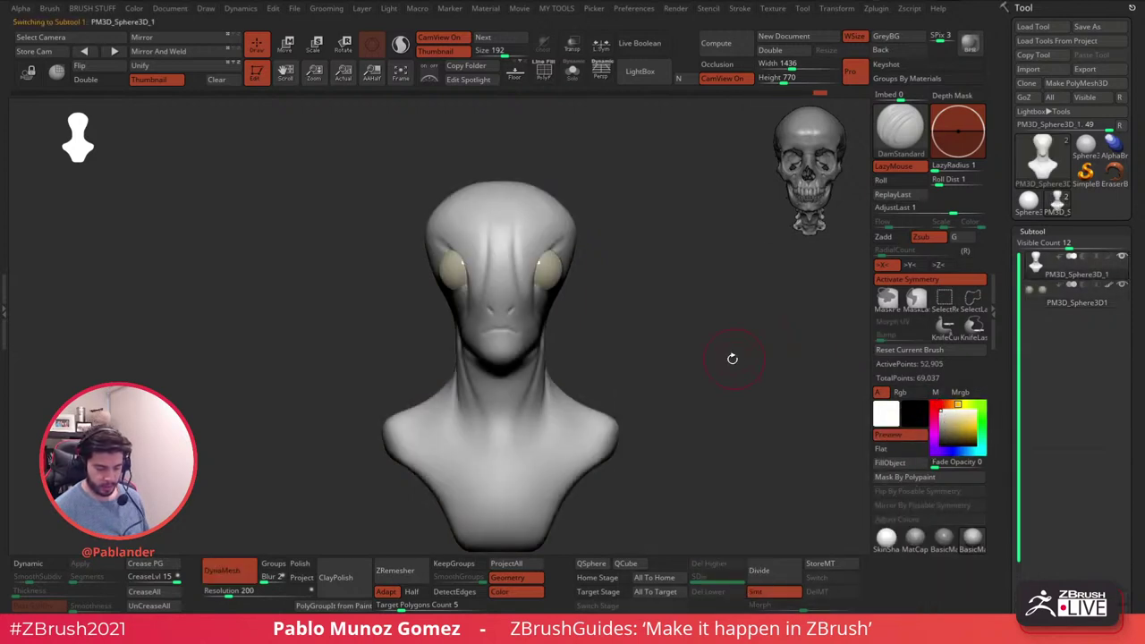
# - Fill the eye spheres with a mid grey, restore white as the active colour and reselect the bust subtool
pyautogui.click(940, 426)
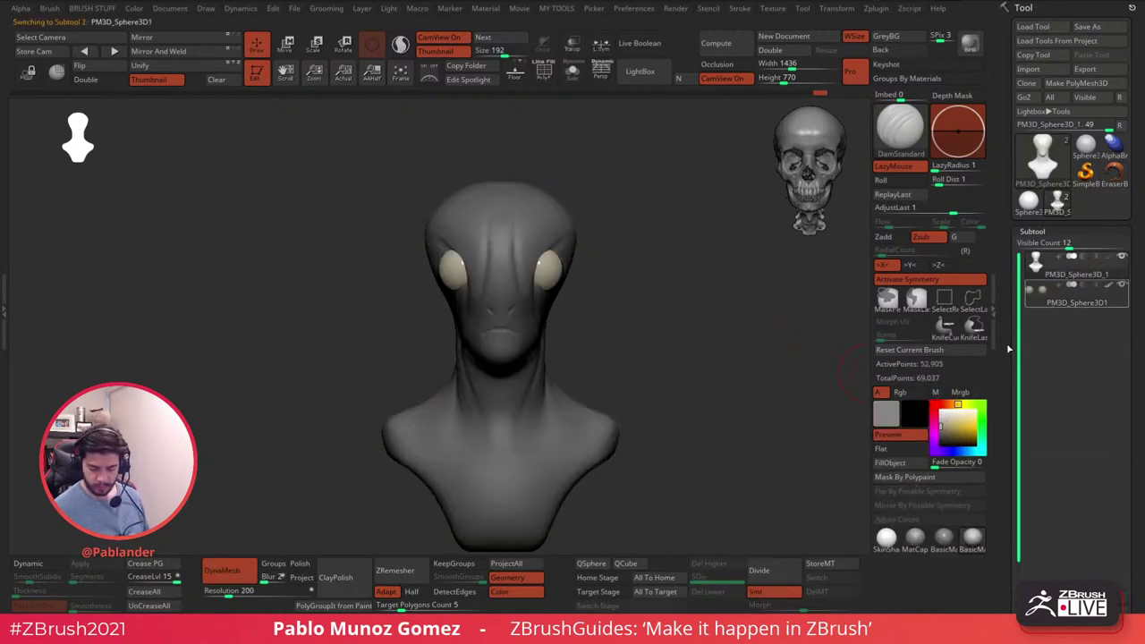
pyautogui.click(1051, 295)
pyautogui.click(910, 462)
pyautogui.click(939, 410)
pyautogui.click(1066, 271)
pyautogui.moveTo(649, 317)
pyautogui.mouseDown()
pyautogui.moveTo(684, 316)
pyautogui.moveTo(646, 319)
pyautogui.mouseUp()
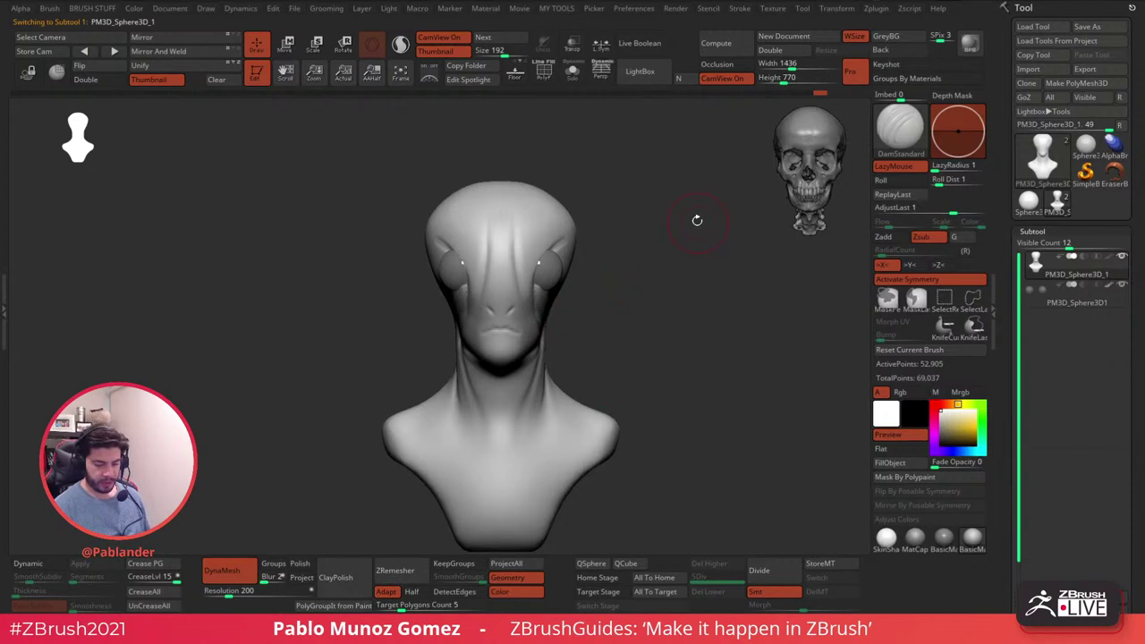
# - Reshape the brow, temples and cheeks around the eye spheres with the Move brush so the lids wrap the eyes
pyautogui.press('b')
pyautogui.press('m')
pyautogui.press('v')
pyautogui.press('space')
pyautogui.moveTo(630, 245)
pyautogui.mouseDown()
pyautogui.moveTo(657, 246)
pyautogui.moveTo(567, 256)
pyautogui.moveTo(595, 256)
pyautogui.moveTo(579, 286)
pyautogui.moveTo(556, 274)
pyautogui.mouseUp()
pyautogui.press('space')
pyautogui.moveTo(563, 273); pyautogui.dragTo(591, 271, button='right')
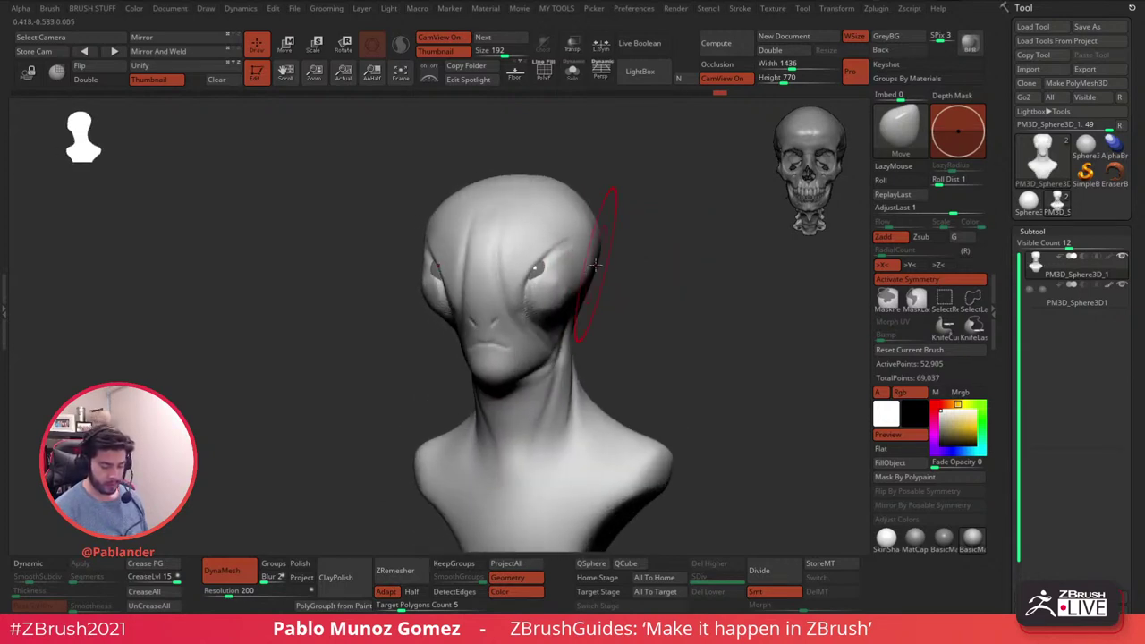
pyautogui.rightClick(592, 265)
# - Reshape the nose bridge and the mouth area with the Move brush
pyautogui.moveTo(495, 245); pyautogui.dragTo(488, 273)
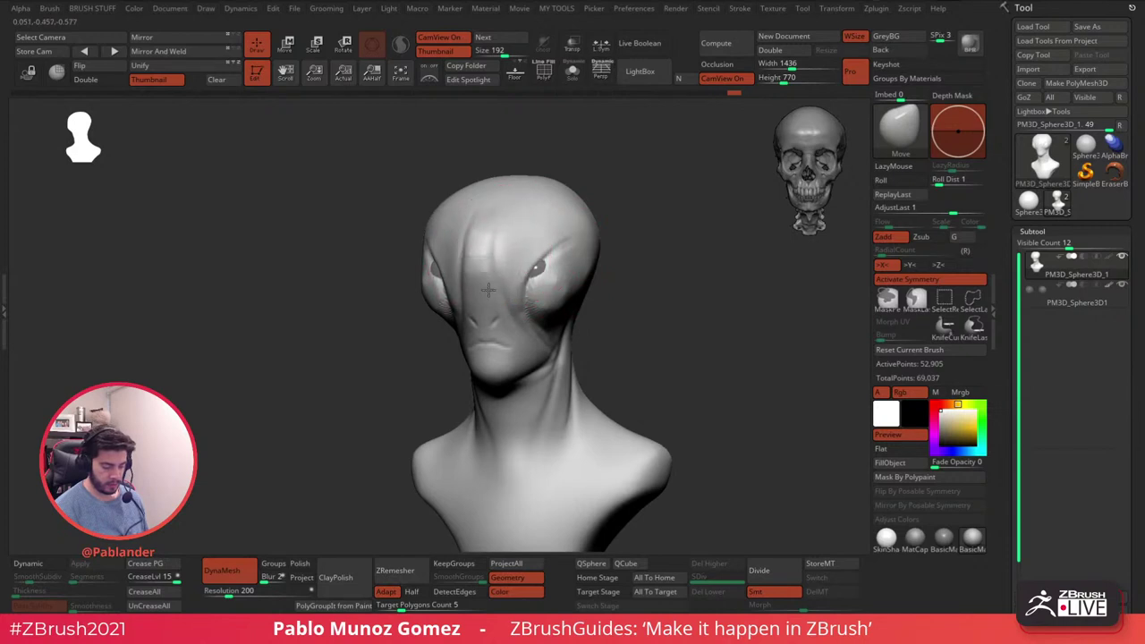
pyautogui.press('space')
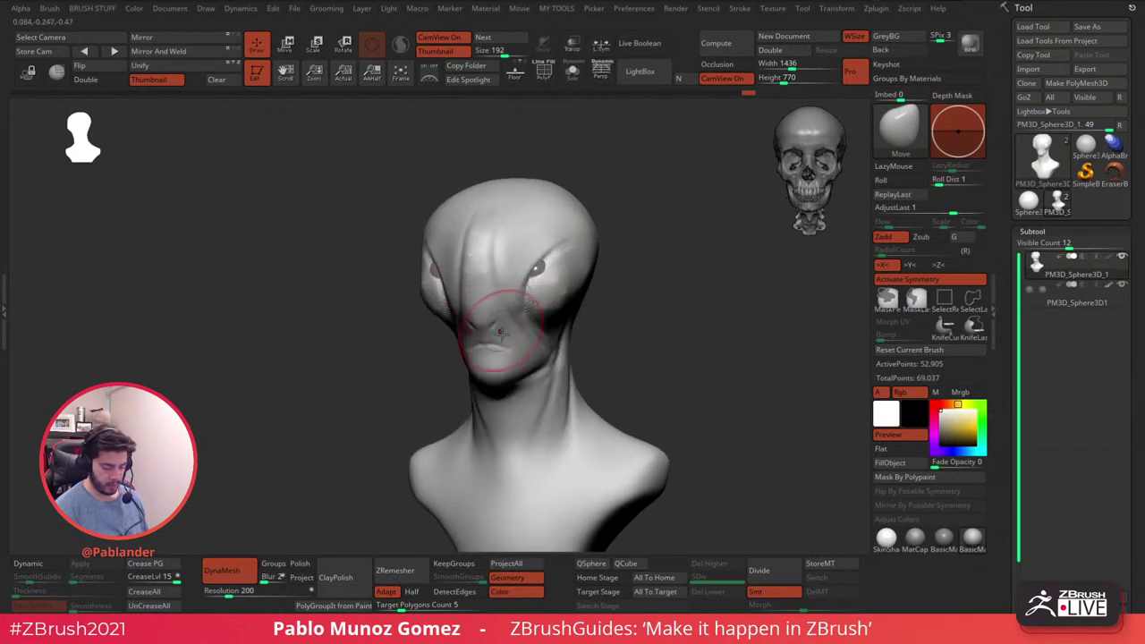
pyautogui.moveTo(592, 311)
pyautogui.mouseDown(button='right')
pyautogui.moveTo(617, 264)
pyautogui.moveTo(529, 253)
pyautogui.moveTo(593, 268)
pyautogui.mouseUp(button='right')
# - Carve the eye openings and upper eyelid creases symmetrically with the DamStandard brush
pyautogui.press('b')
pyautogui.click(654, 394)
pyautogui.press('space')
pyautogui.click(684, 221)
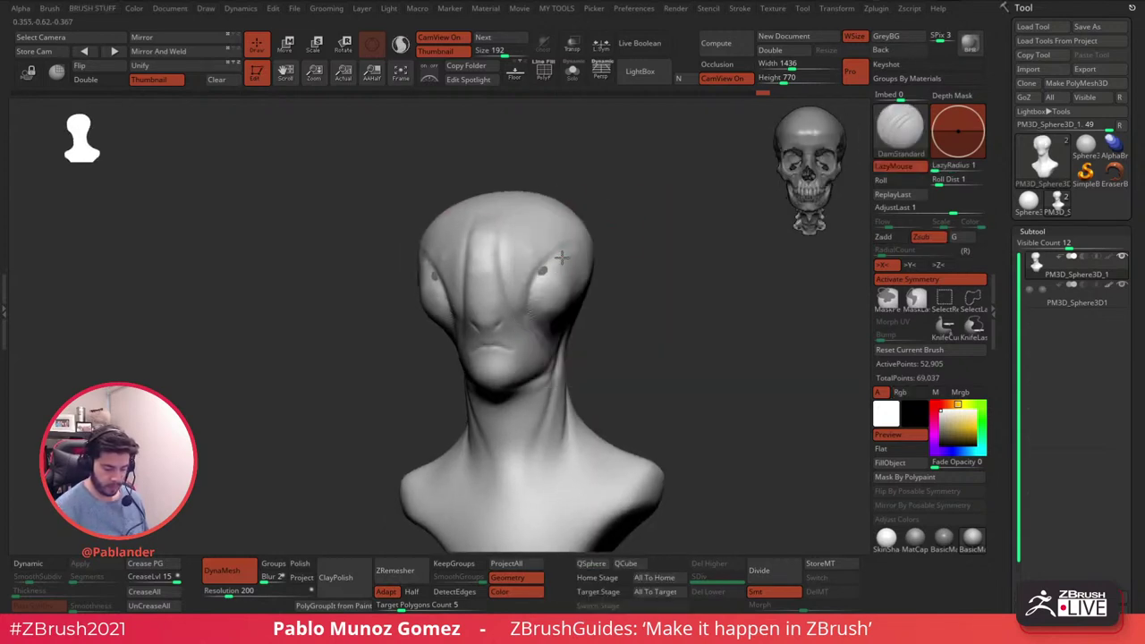
pyautogui.keyDown('ctrl'); pyautogui.moveTo(579, 257); pyautogui.dragTo(618, 243, button='right'); pyautogui.keyUp('ctrl')
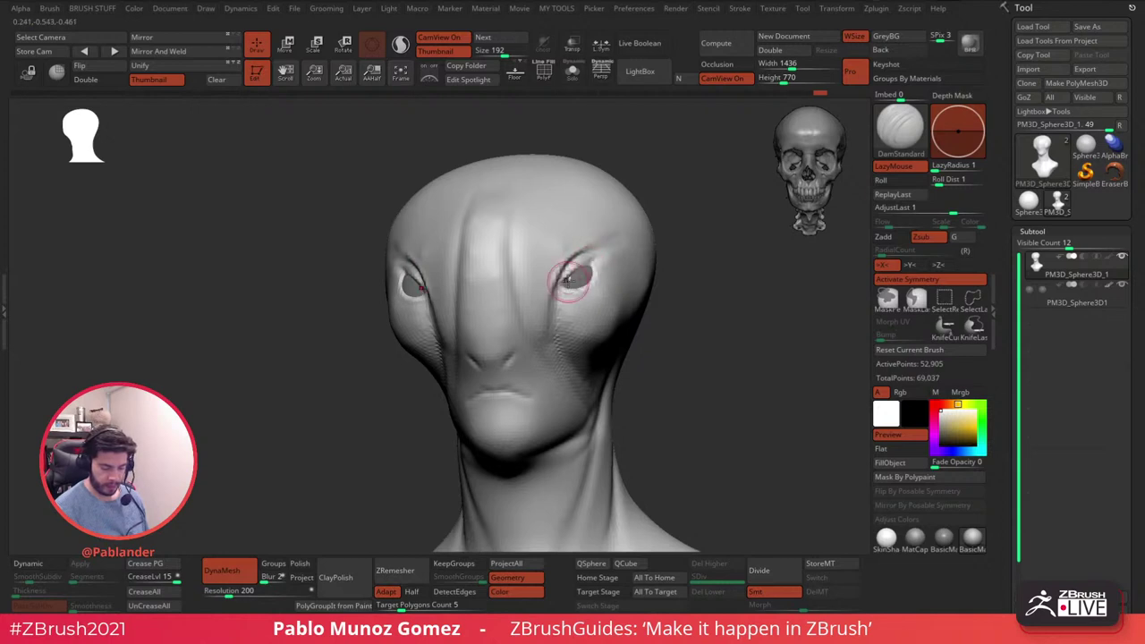
pyautogui.moveTo(594, 258); pyautogui.dragTo(618, 234)
pyautogui.moveTo(619, 234)
pyautogui.mouseDown(button='right')
pyautogui.moveTo(616, 261)
pyautogui.moveTo(570, 283)
pyautogui.moveTo(574, 258)
pyautogui.mouseUp(button='right')
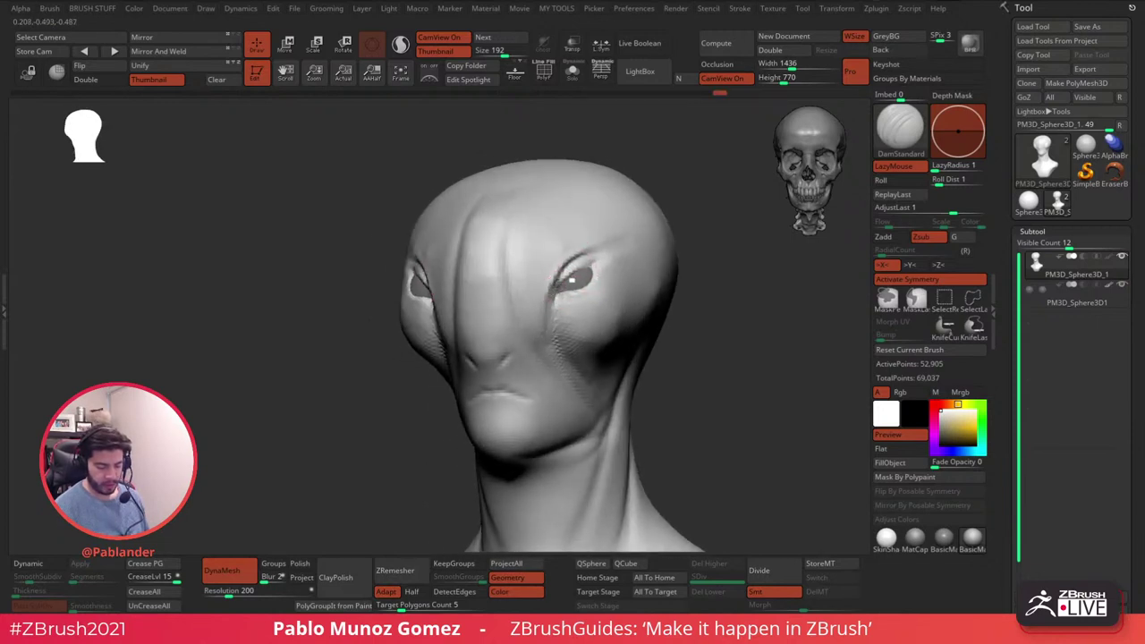
# - Define the eyelid rims and lower lids around both eyes with a smaller DamStandard brush
pyautogui.press('space')
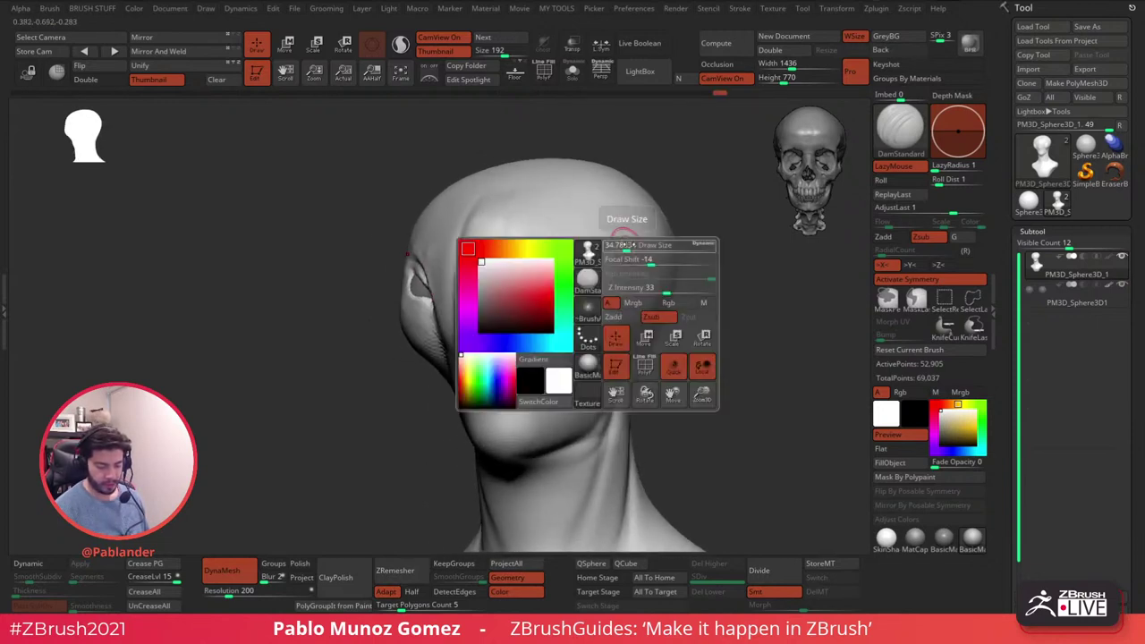
pyautogui.moveTo(710, 265); pyautogui.dragTo(636, 276, button='right')
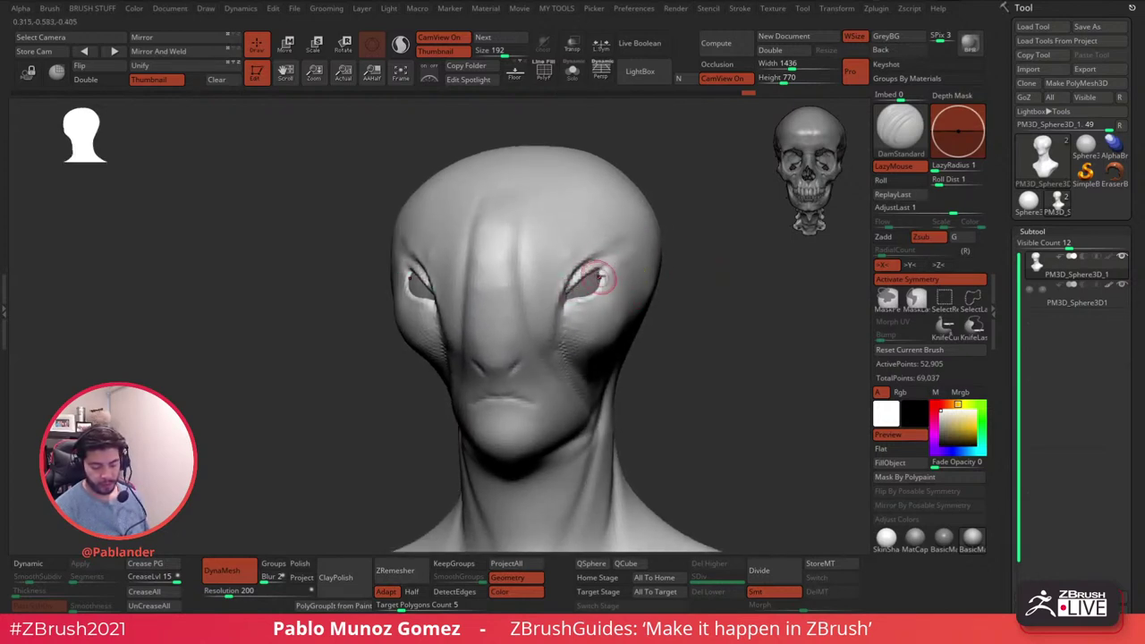
pyautogui.moveTo(606, 263)
pyautogui.mouseDown()
pyautogui.moveTo(604, 281)
pyautogui.moveTo(609, 268)
pyautogui.moveTo(563, 311)
pyautogui.mouseUp()
pyautogui.keyDown('alt'); pyautogui.moveTo(606, 253); pyautogui.dragTo(584, 244, button='right'); pyautogui.keyUp('alt')
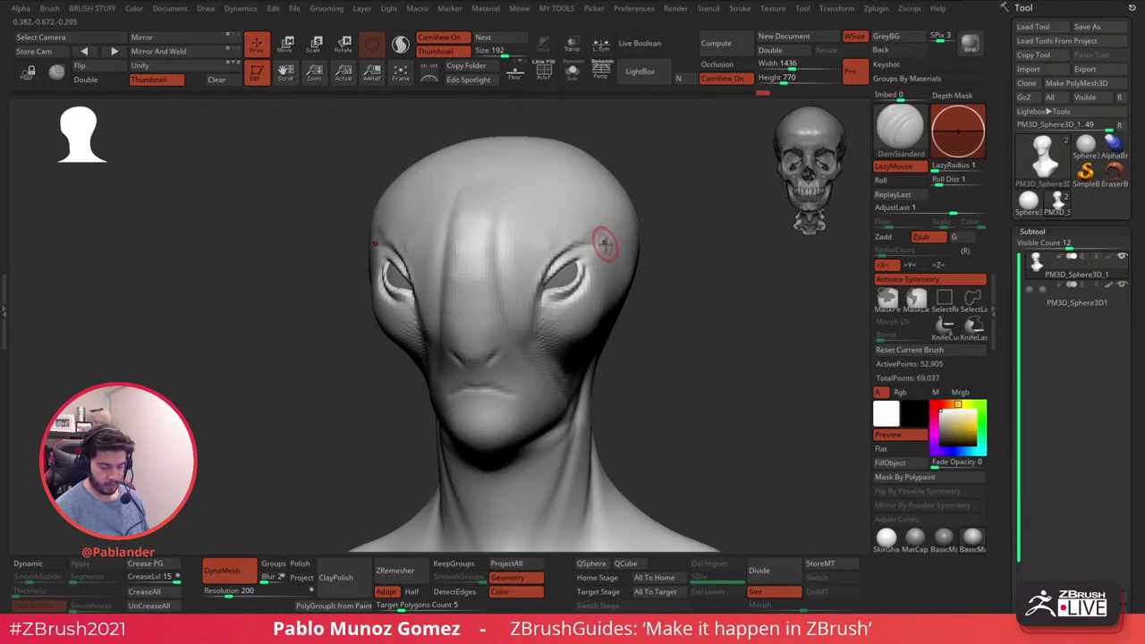
# - Carve the folds running from beside the nose down the cheeks and refine the sides of the nose bridge
pyautogui.moveTo(498, 287)
pyautogui.mouseDown(button='right')
pyautogui.moveTo(498, 268)
pyautogui.moveTo(523, 275)
pyautogui.mouseUp(button='right')
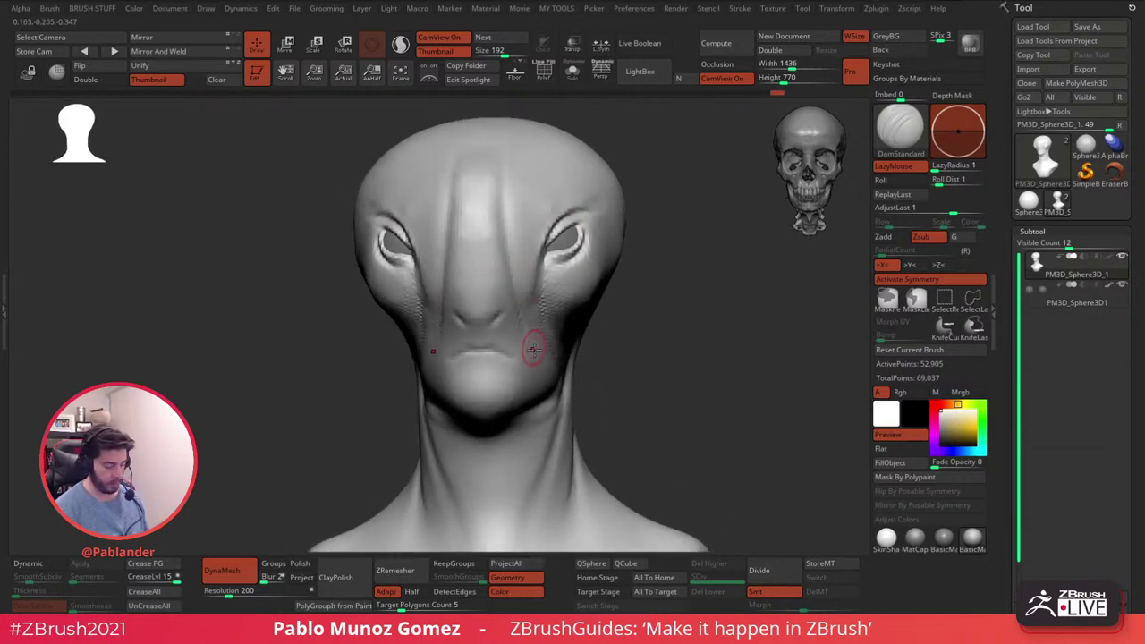
pyautogui.moveTo(553, 387); pyautogui.dragTo(507, 323, button='right')
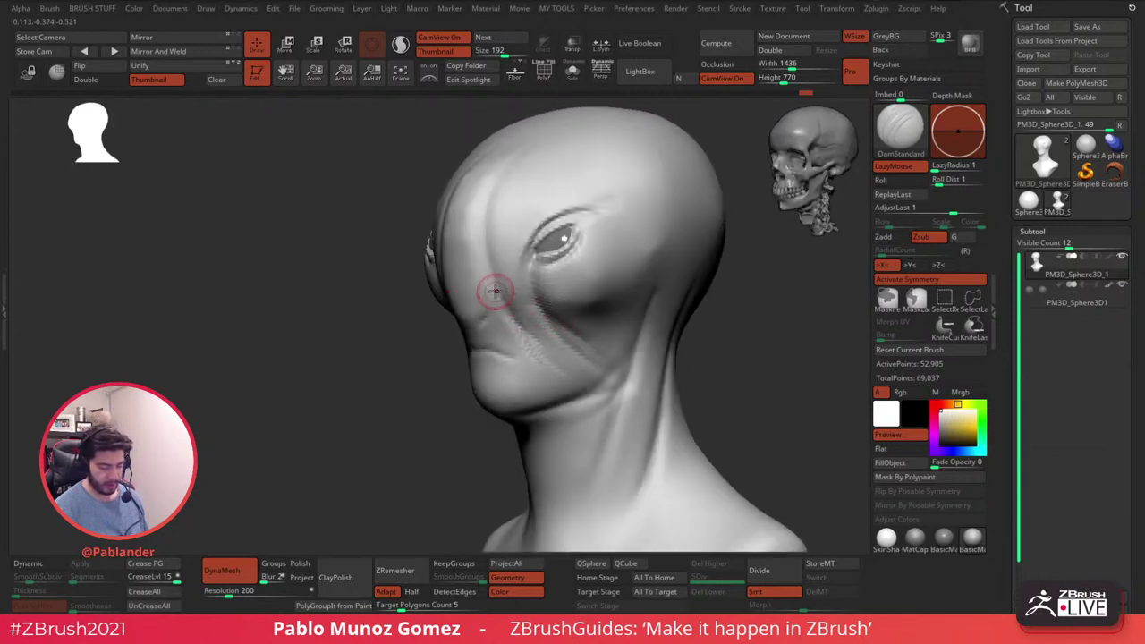
pyautogui.press('space')
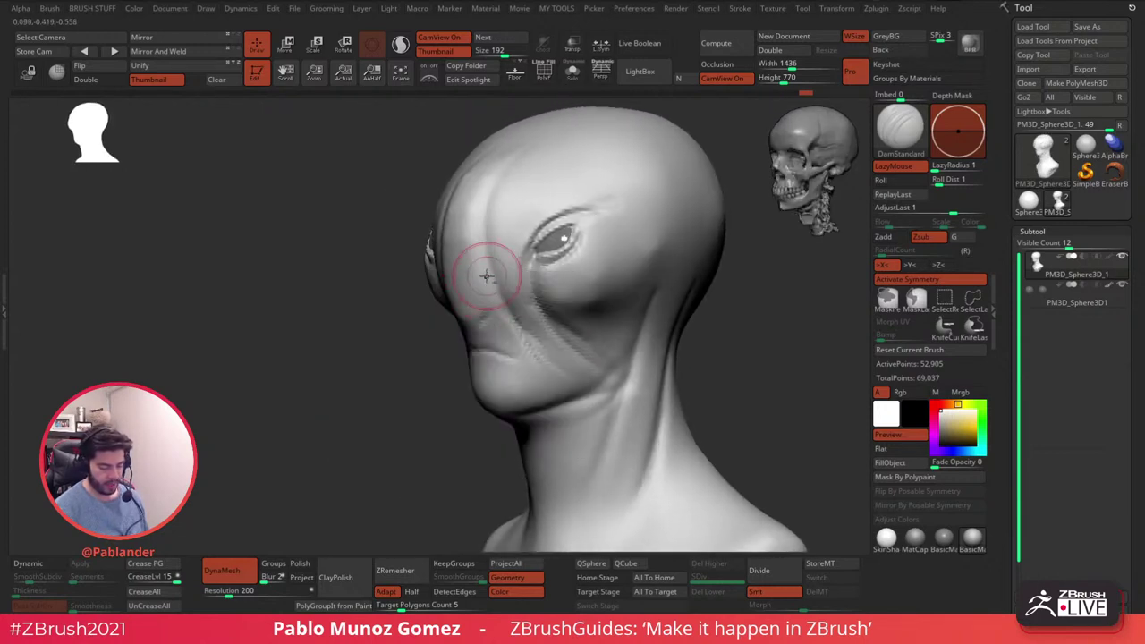
pyautogui.moveTo(485, 166); pyautogui.dragTo(600, 237, button='right')
pyautogui.moveTo(604, 243); pyautogui.dragTo(595, 225)
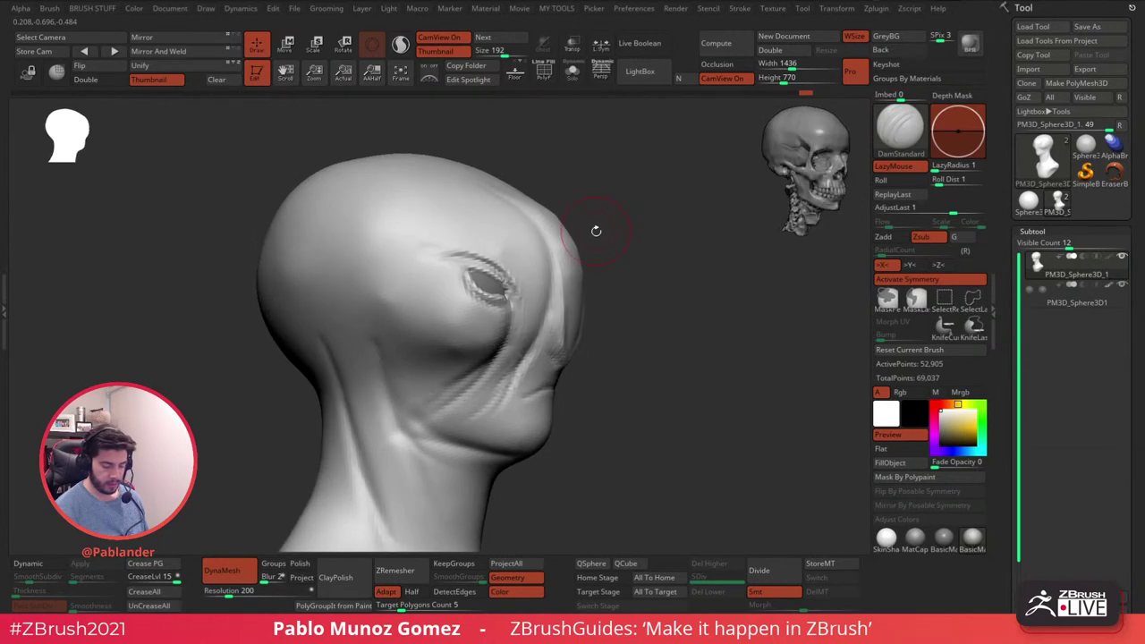
pyautogui.press('shift')
# - Refine the side profile of the brow, nose, mouth and cheek with the Move brush
pyautogui.press('b')
pyautogui.press('m')
pyautogui.press('v')
pyautogui.press('space')
pyautogui.moveTo(666, 201); pyautogui.dragTo(592, 232)
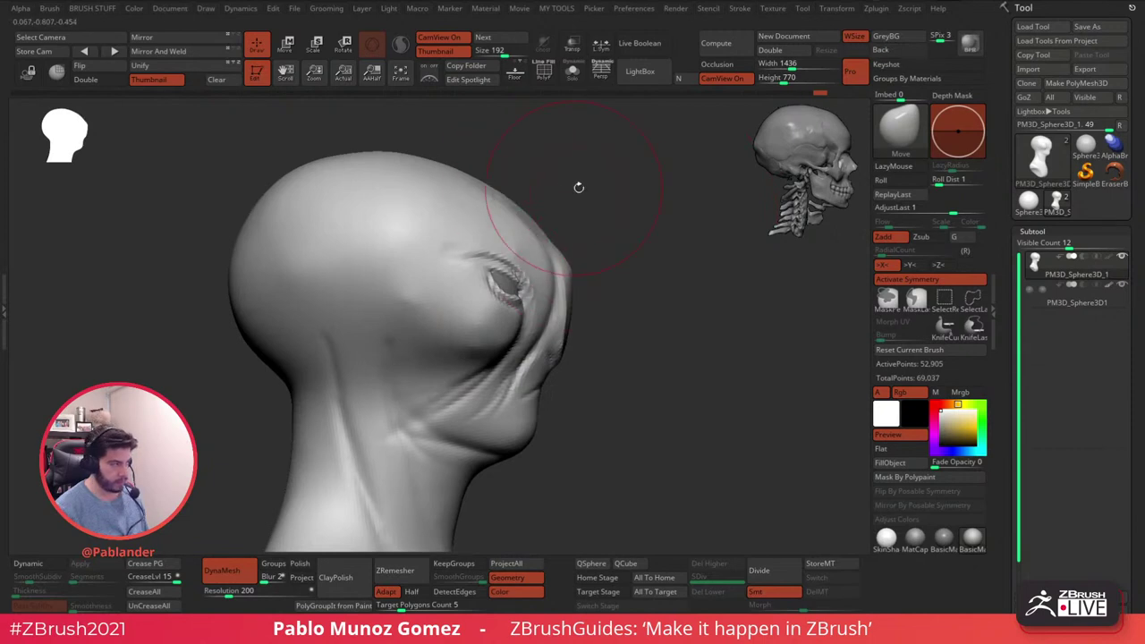
pyautogui.moveTo(565, 188); pyautogui.dragTo(555, 190)
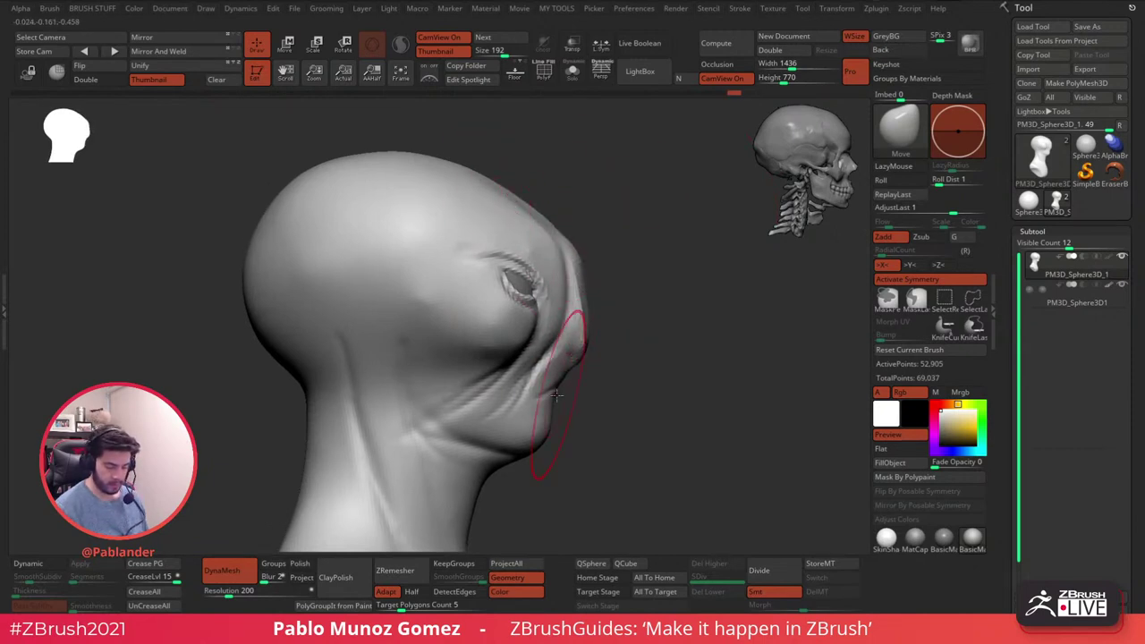
pyautogui.press('space')
pyautogui.press('space')
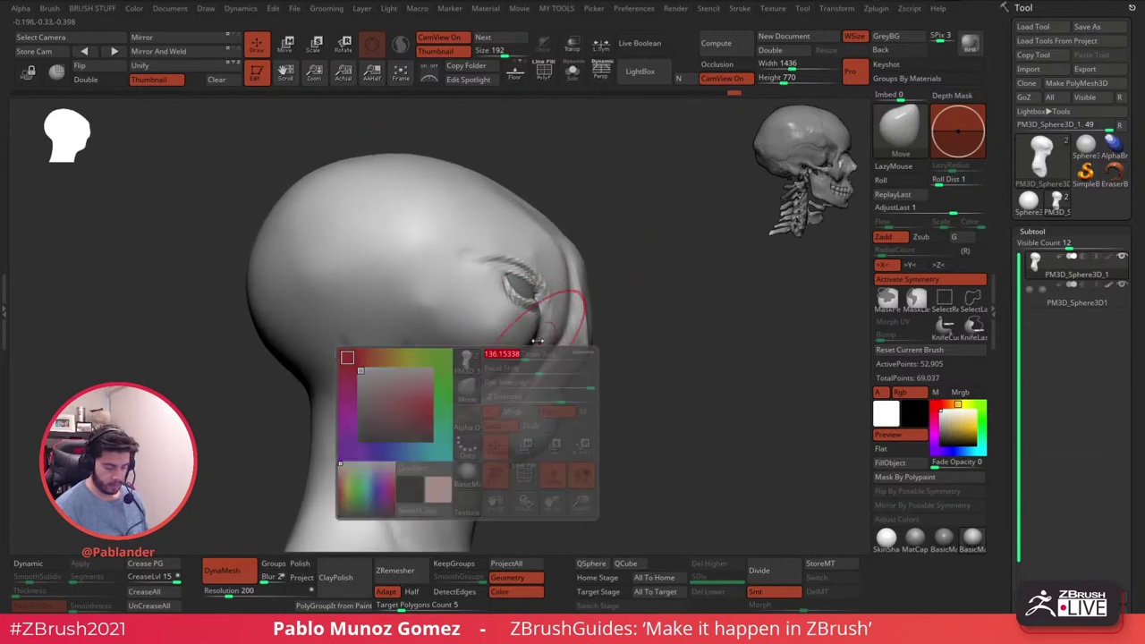
pyautogui.keyDown('alt'); pyautogui.moveTo(631, 310); pyautogui.dragTo(626, 283); pyautogui.keyUp('alt')
pyautogui.moveTo(506, 348); pyautogui.dragTo(476, 364)
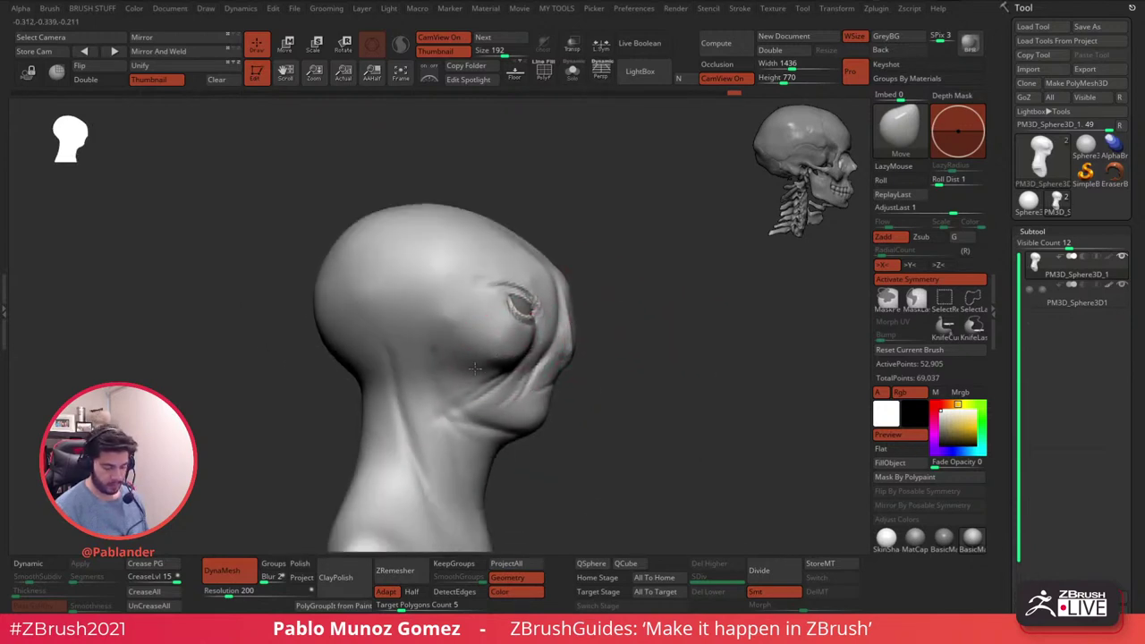
# - Raise the forehead and reshape the crown and back of the skull with a large Move brush, balancing the head in front view
pyautogui.moveTo(593, 238)
pyautogui.mouseDown()
pyautogui.moveTo(547, 225)
pyautogui.moveTo(542, 284)
pyautogui.mouseUp()
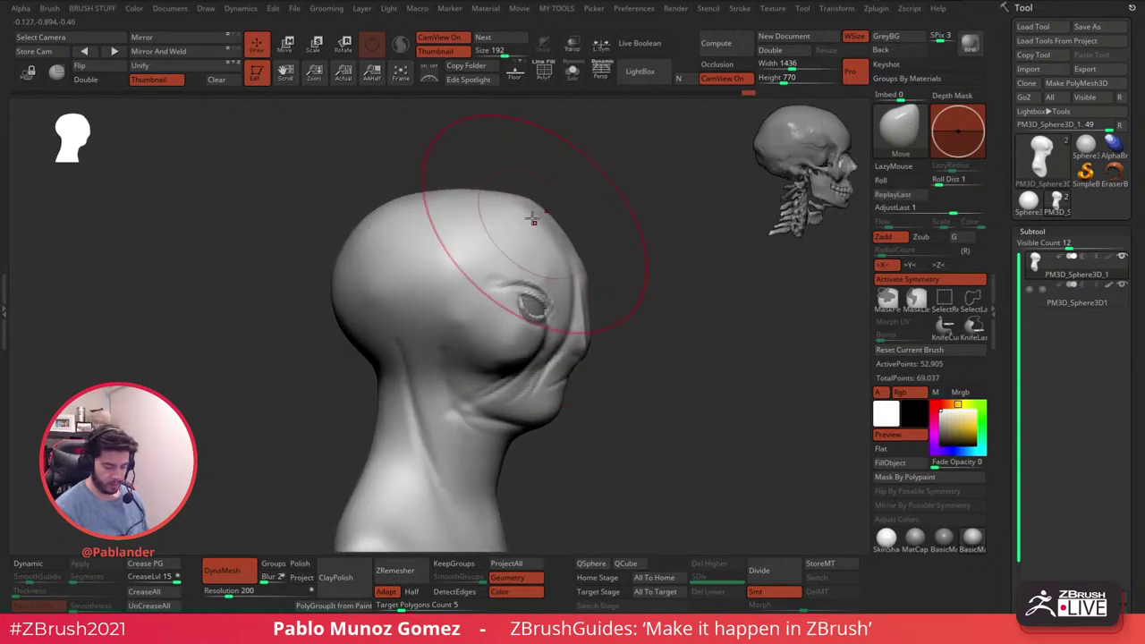
pyautogui.moveTo(440, 198); pyautogui.dragTo(442, 184)
pyautogui.moveTo(391, 222); pyautogui.dragTo(381, 212)
pyautogui.moveTo(348, 318); pyautogui.dragTo(355, 322)
pyautogui.moveTo(604, 245)
pyautogui.mouseDown()
pyautogui.moveTo(624, 243)
pyautogui.moveTo(580, 278)
pyautogui.moveTo(605, 246)
pyautogui.moveTo(621, 275)
pyautogui.mouseUp()
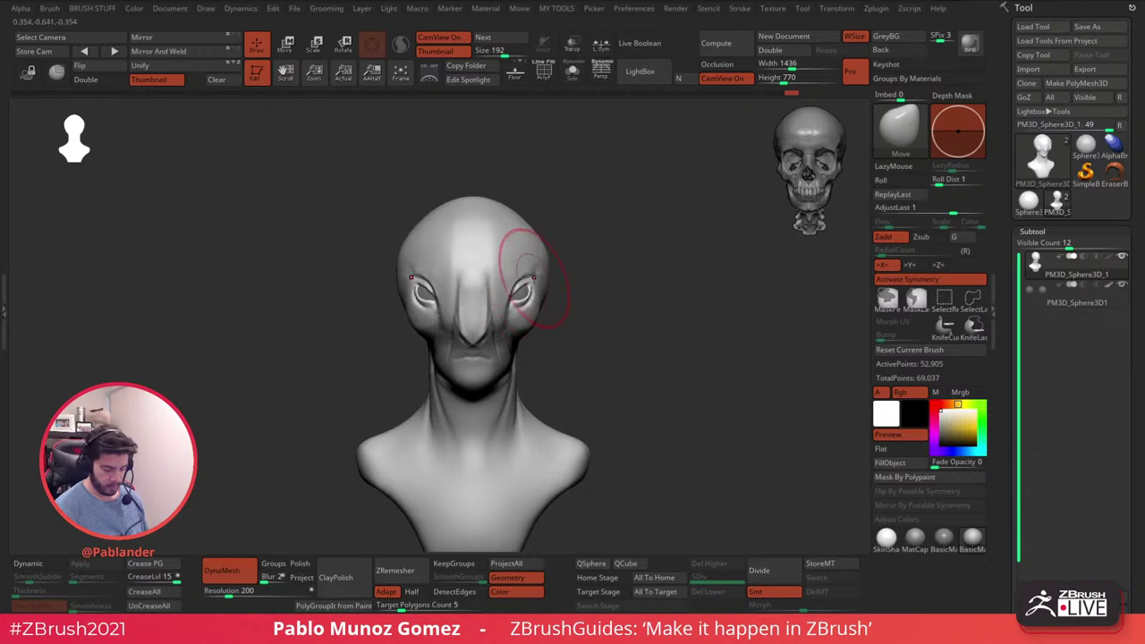
pyautogui.moveTo(589, 268); pyautogui.dragTo(631, 283)
pyautogui.keyDown('alt'); pyautogui.moveTo(627, 357); pyautogui.dragTo(631, 306); pyautogui.keyUp('alt')
pyautogui.moveTo(595, 385)
pyautogui.mouseDown()
pyautogui.moveTo(631, 345)
pyautogui.moveTo(676, 322)
pyautogui.moveTo(597, 392)
pyautogui.mouseUp()
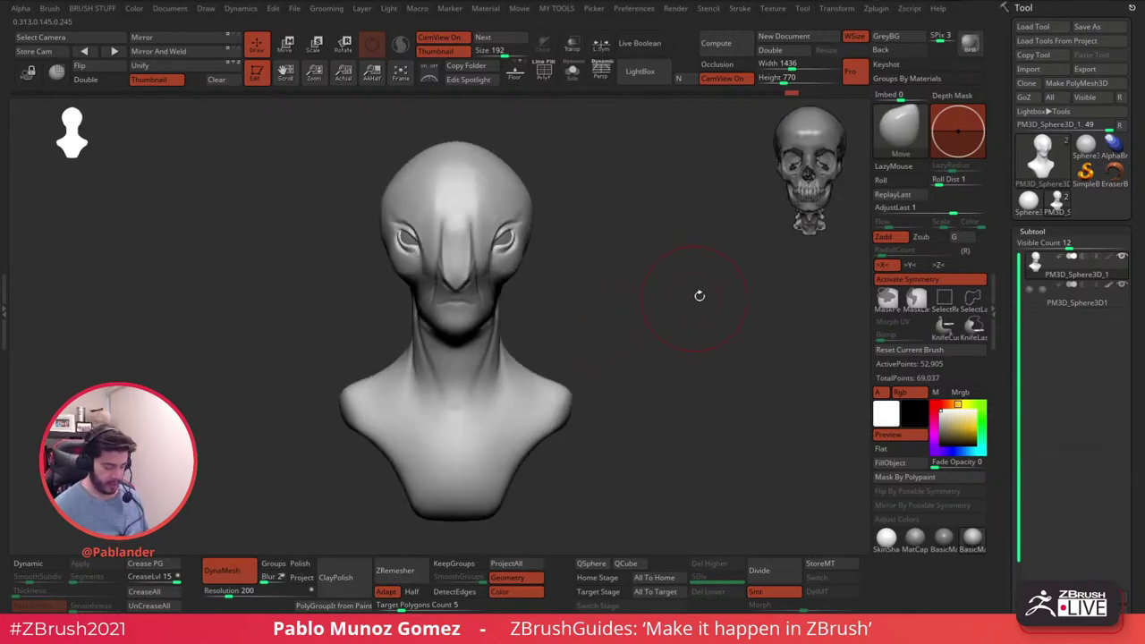
# - Set the DynaMesh resolution to 432 and remesh the bust
pyautogui.moveTo(227, 591); pyautogui.dragTo(235, 593)
pyautogui.keyDown('ctrl'); pyautogui.moveTo(629, 199); pyautogui.dragTo(677, 396); pyautogui.keyUp('ctrl')
pyautogui.keyDown('alt'); pyautogui.moveTo(611, 268); pyautogui.dragTo(635, 290); pyautogui.keyUp('alt')
# - Choose the PM_Clay brush, adjust its draw size and try a stroke across the side of the forehead
pyautogui.press('space')
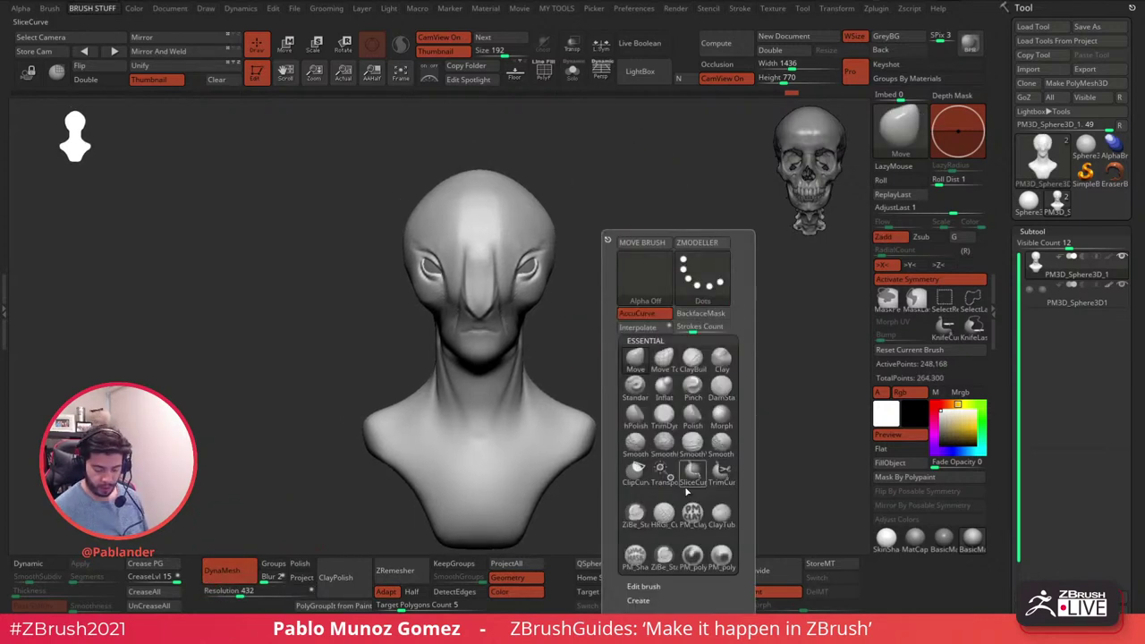
pyautogui.click(691, 513)
pyautogui.press('space')
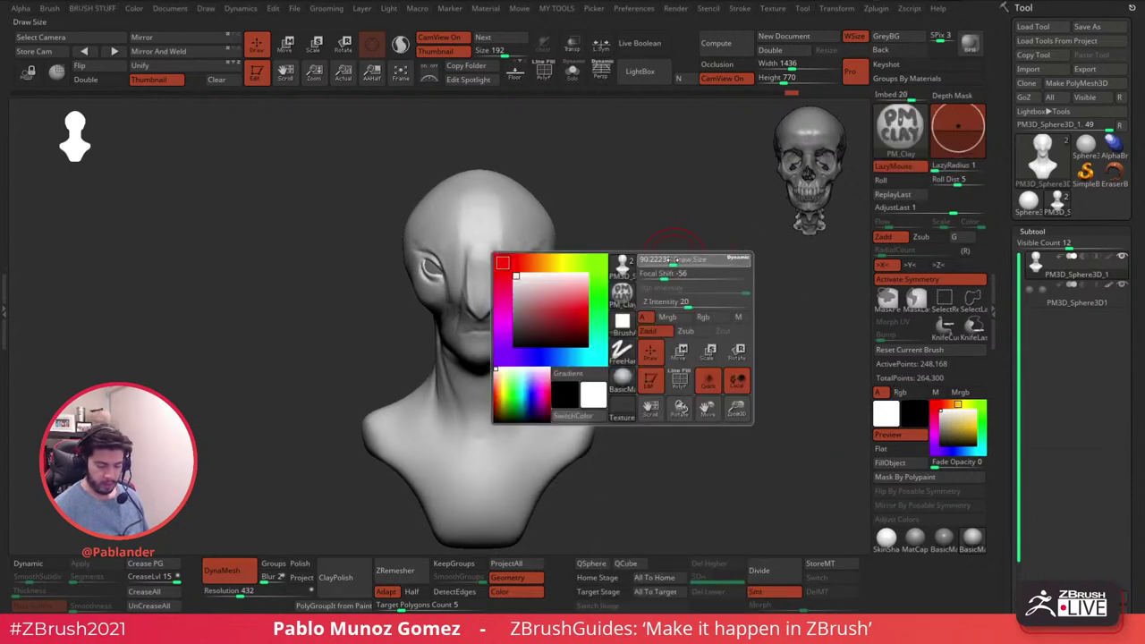
pyautogui.moveTo(645, 286)
pyautogui.mouseDown()
pyautogui.moveTo(582, 310)
pyautogui.moveTo(592, 284)
pyautogui.moveTo(542, 253)
pyautogui.moveTo(502, 283)
pyautogui.moveTo(499, 328)
pyautogui.mouseUp()
pyautogui.press('space')
pyautogui.moveTo(503, 234); pyautogui.dragTo(549, 283, button='right')
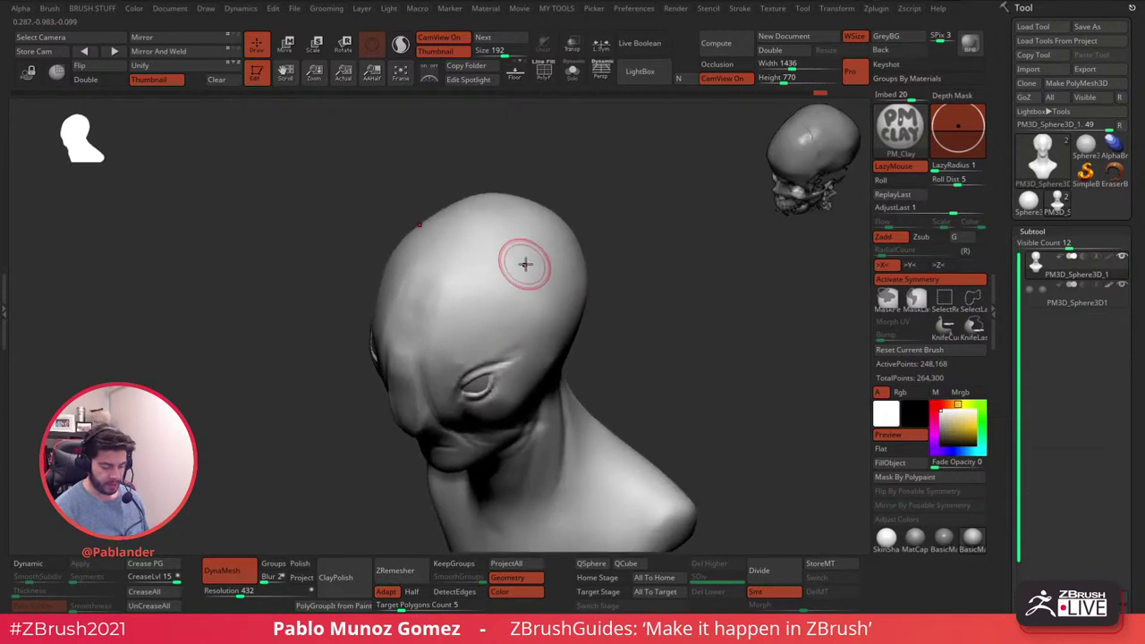
pyautogui.moveTo(695, 205); pyautogui.dragTo(679, 244)
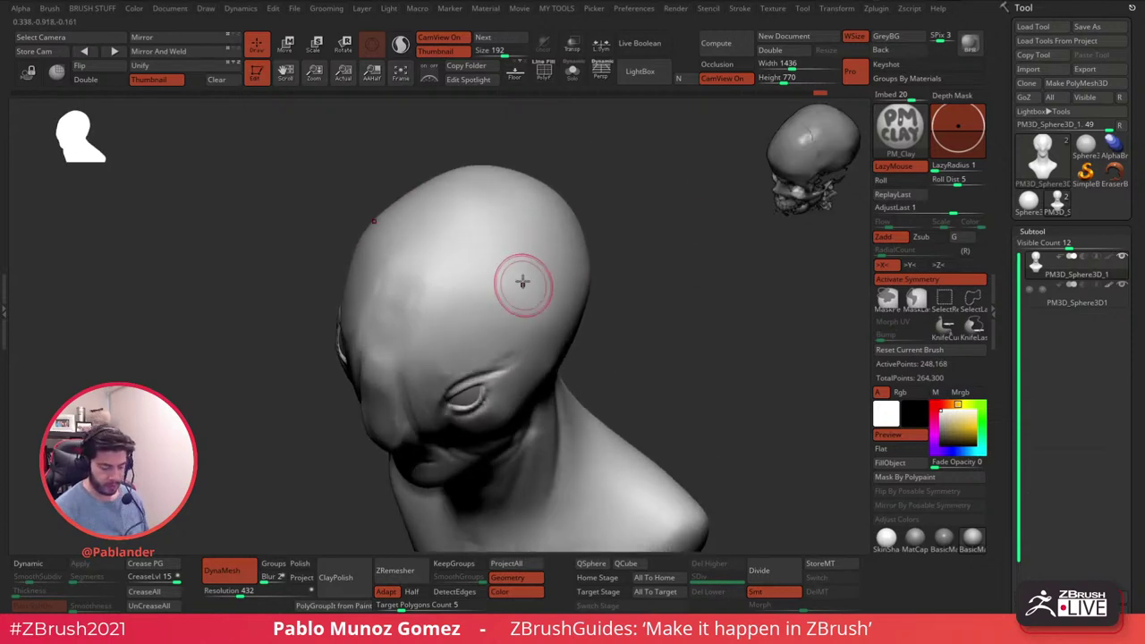
pyautogui.moveTo(523, 237); pyautogui.dragTo(438, 330)
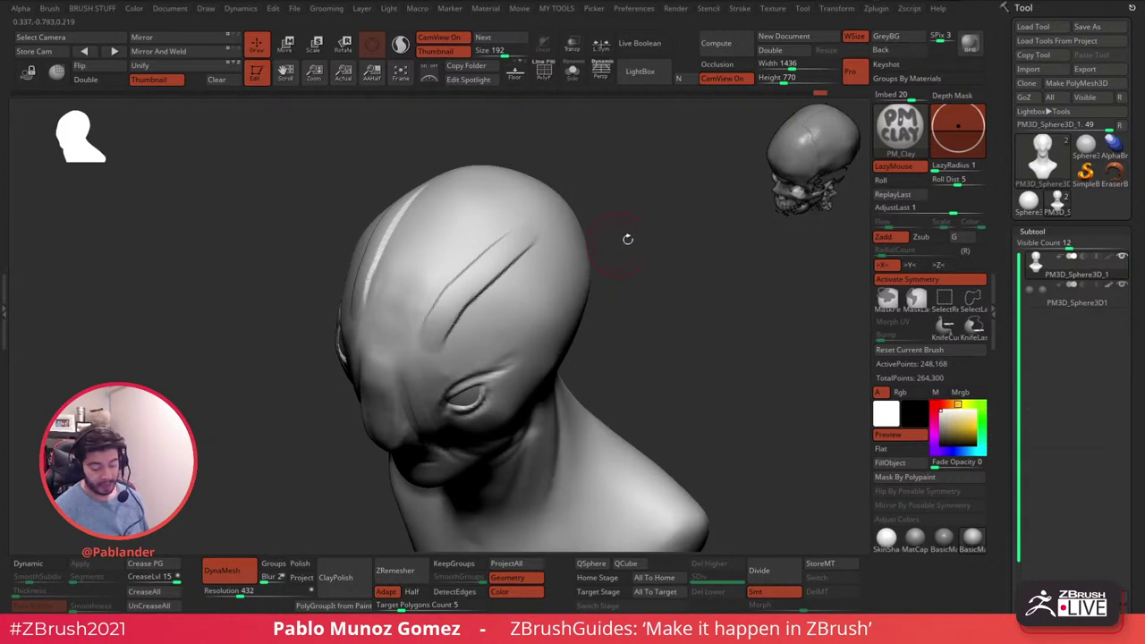
# - Try a ClayBuildup stroke beside the first forehead stroke to compare the brushes, and undo it
pyautogui.press('2')
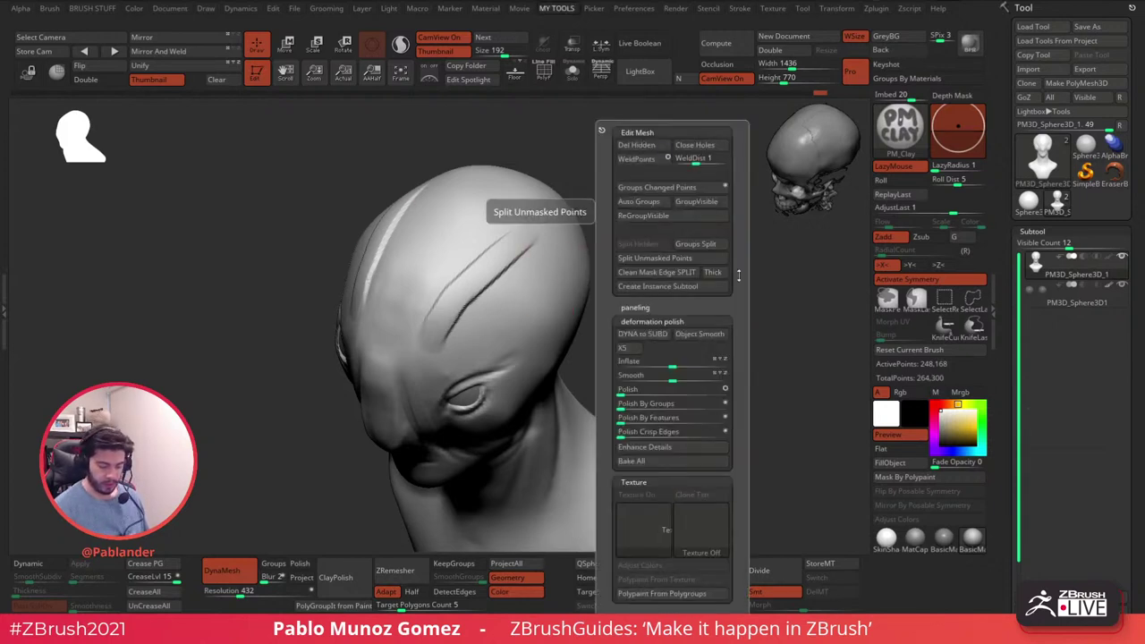
pyautogui.press('1')
pyautogui.click(765, 360)
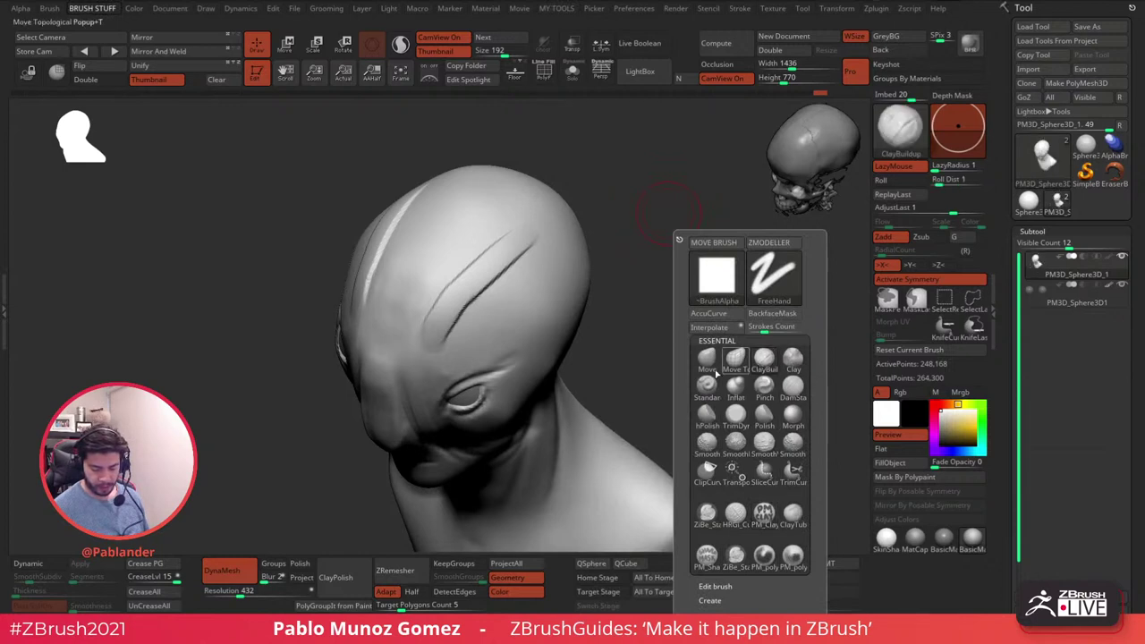
pyautogui.moveTo(641, 250); pyautogui.dragTo(632, 248)
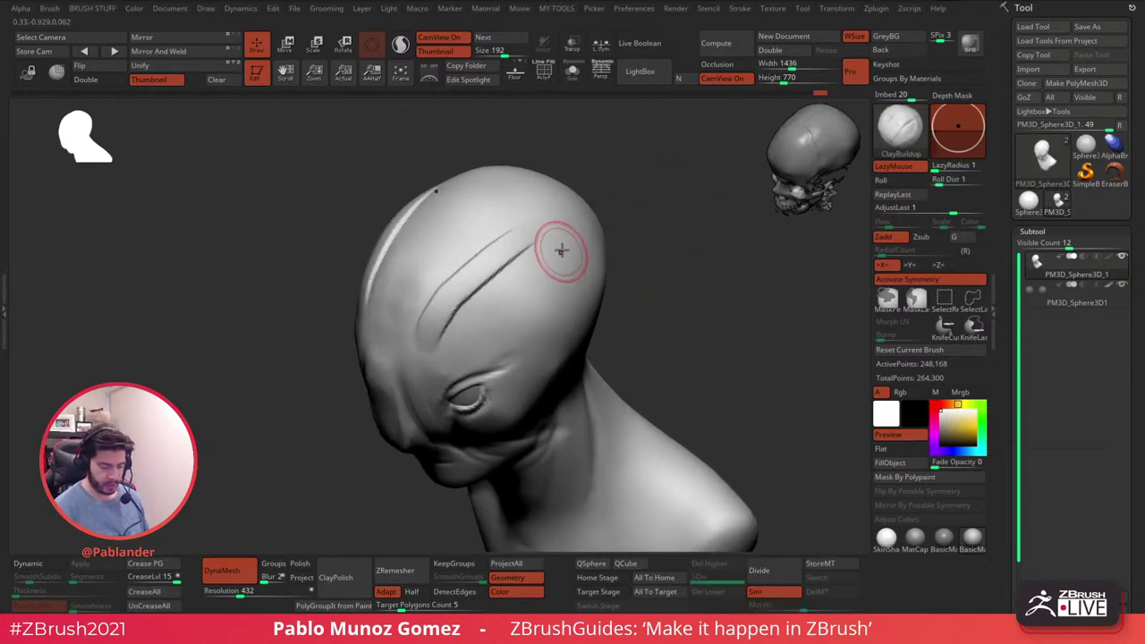
pyautogui.moveTo(456, 342); pyautogui.dragTo(445, 357)
pyautogui.keyDown('ctrl'); pyautogui.moveTo(535, 313); pyautogui.dragTo(517, 353, button='right'); pyautogui.keyUp('ctrl')
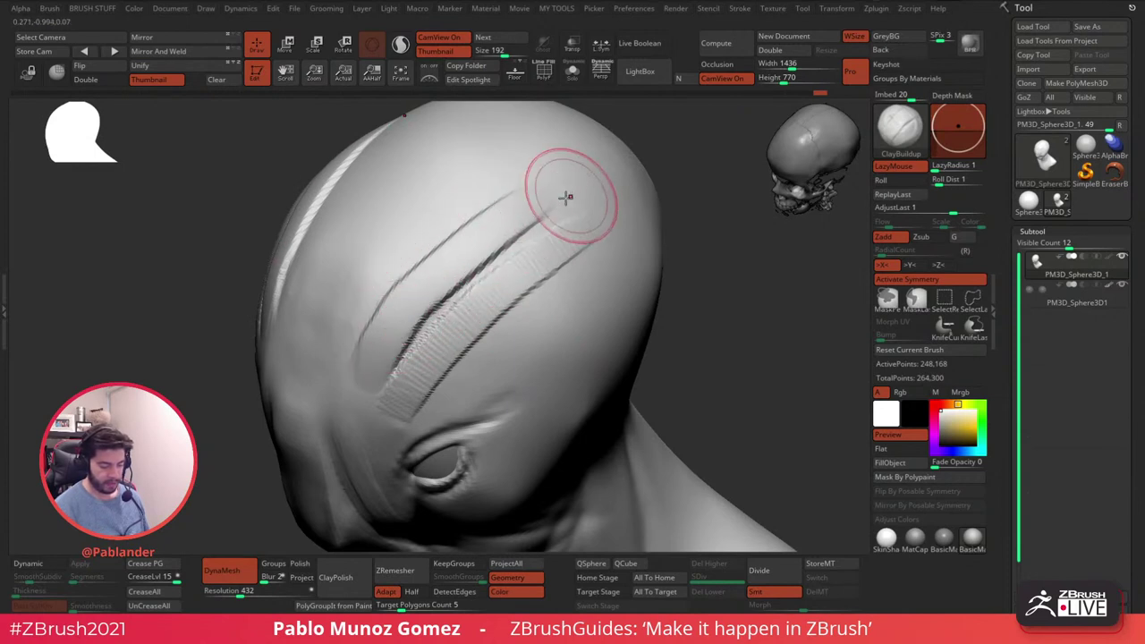
pyautogui.moveTo(542, 248)
pyautogui.mouseDown()
pyautogui.moveTo(427, 378)
pyautogui.moveTo(465, 310)
pyautogui.moveTo(580, 247)
pyautogui.moveTo(422, 386)
pyautogui.moveTo(586, 246)
pyautogui.moveTo(487, 303)
pyautogui.moveTo(592, 241)
pyautogui.mouseUp()
pyautogui.moveTo(569, 290)
pyautogui.mouseDown()
pyautogui.moveTo(530, 271)
pyautogui.moveTo(526, 252)
pyautogui.moveTo(328, 404)
pyautogui.moveTo(493, 238)
pyautogui.moveTo(531, 232)
pyautogui.moveTo(588, 274)
pyautogui.moveTo(586, 262)
pyautogui.moveTo(667, 245)
pyautogui.mouseUp()
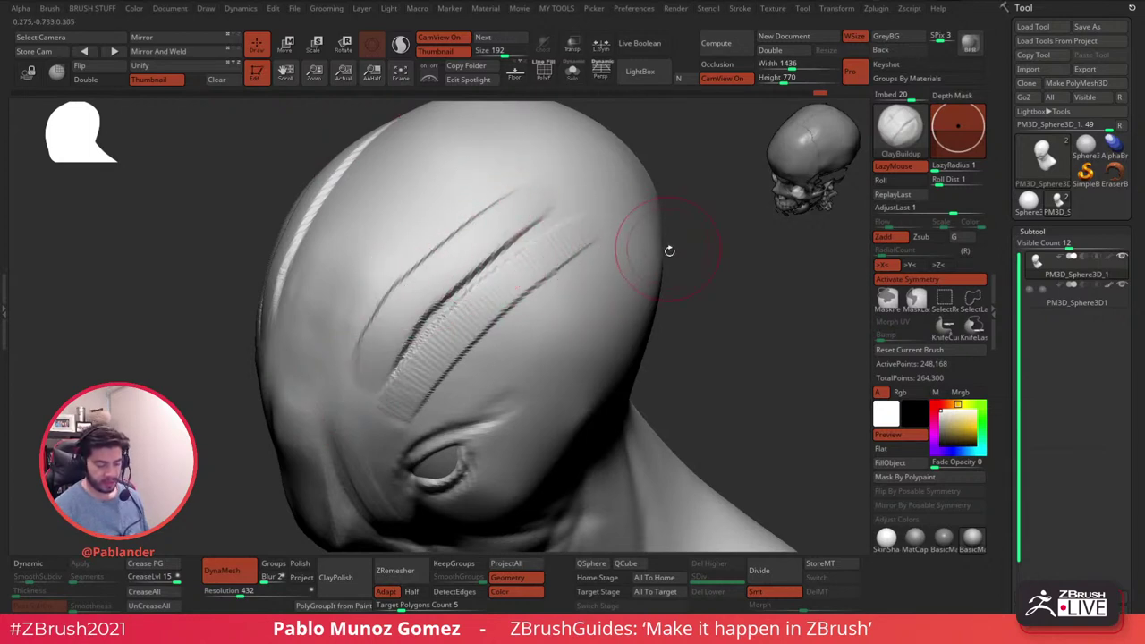
pyautogui.hotkey('ctrl', 'z')
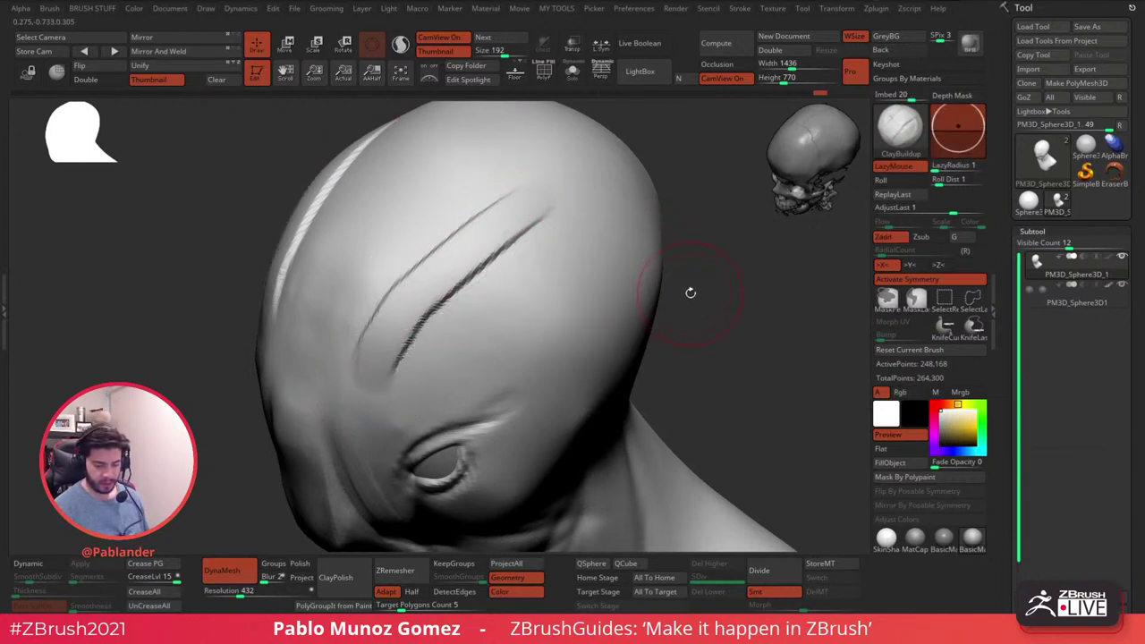
# - Switch back to the PM_Clay brush and undo the remaining test stroke on the forehead
pyautogui.press('b')
pyautogui.click(712, 512)
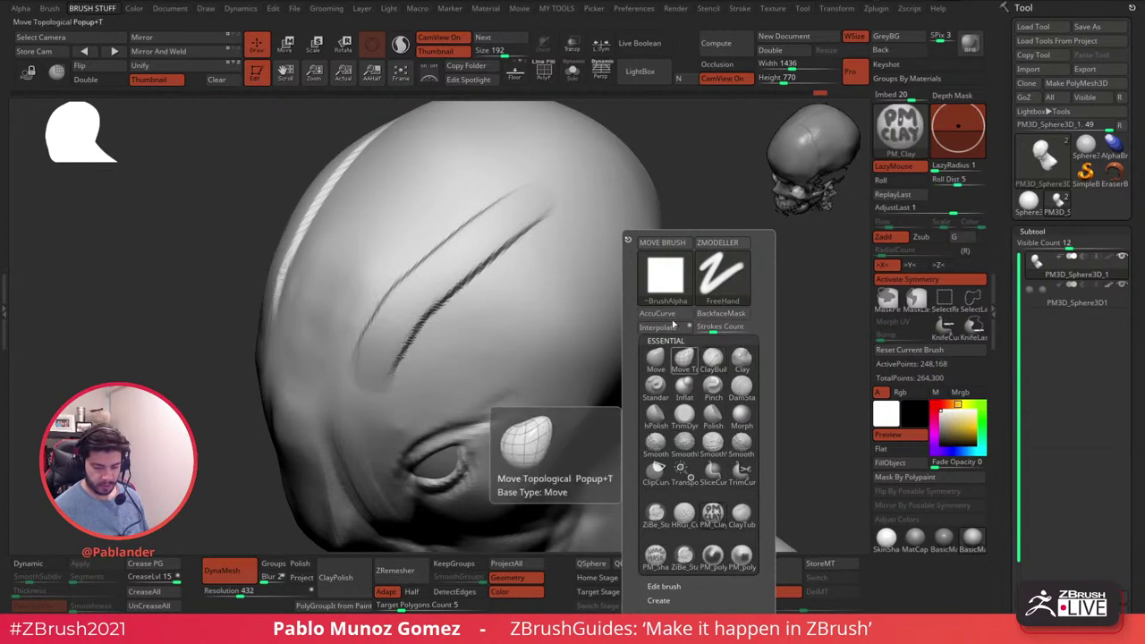
pyautogui.hotkey('ctrl', 'z')
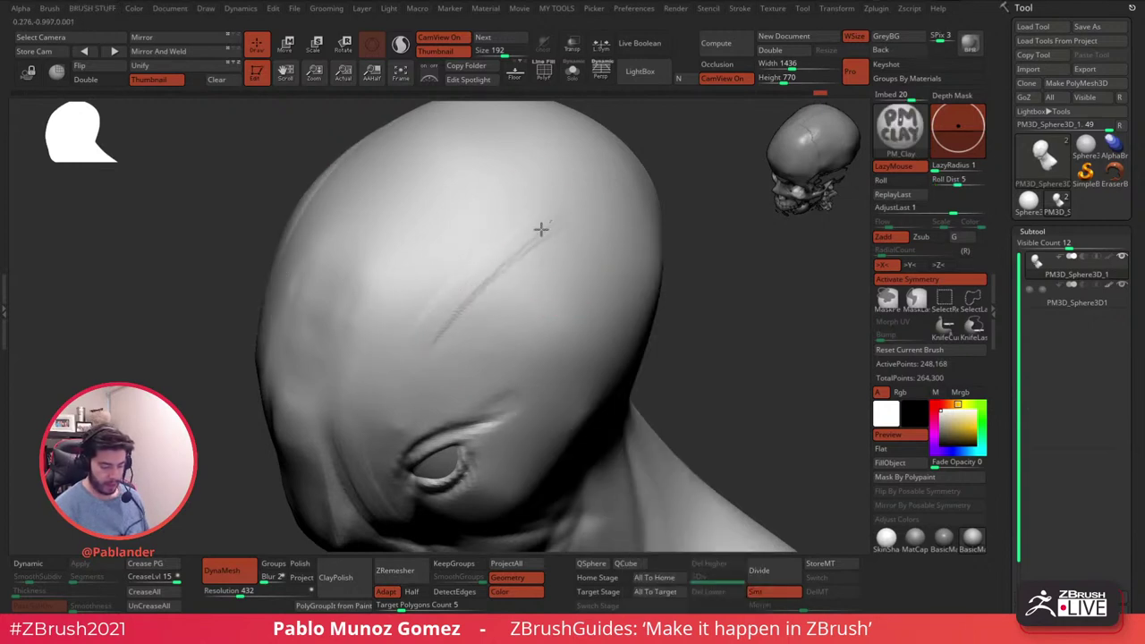
# - Try overlapping PM_Clay strokes on the forehead above the eye, and undo them
pyautogui.moveTo(432, 365); pyautogui.dragTo(531, 254)
pyautogui.moveTo(452, 344)
pyautogui.mouseDown()
pyautogui.moveTo(547, 262)
pyautogui.moveTo(528, 247)
pyautogui.moveTo(540, 229)
pyautogui.mouseUp()
pyautogui.moveTo(468, 309); pyautogui.dragTo(457, 345)
pyautogui.moveTo(488, 297)
pyautogui.mouseDown(button='right')
pyautogui.moveTo(567, 319)
pyautogui.moveTo(575, 301)
pyautogui.moveTo(675, 322)
pyautogui.moveTo(692, 268)
pyautogui.moveTo(679, 294)
pyautogui.mouseUp(button='right')
pyautogui.press('ctrl')
pyautogui.hotkey('ctrl', 'z')
# - Add PM_Clay strokes from the lower forehead into the nose bridge and smooth the transition
pyautogui.keyDown('alt'); pyautogui.moveTo(573, 278); pyautogui.dragTo(599, 292, button='right'); pyautogui.keyUp('alt')
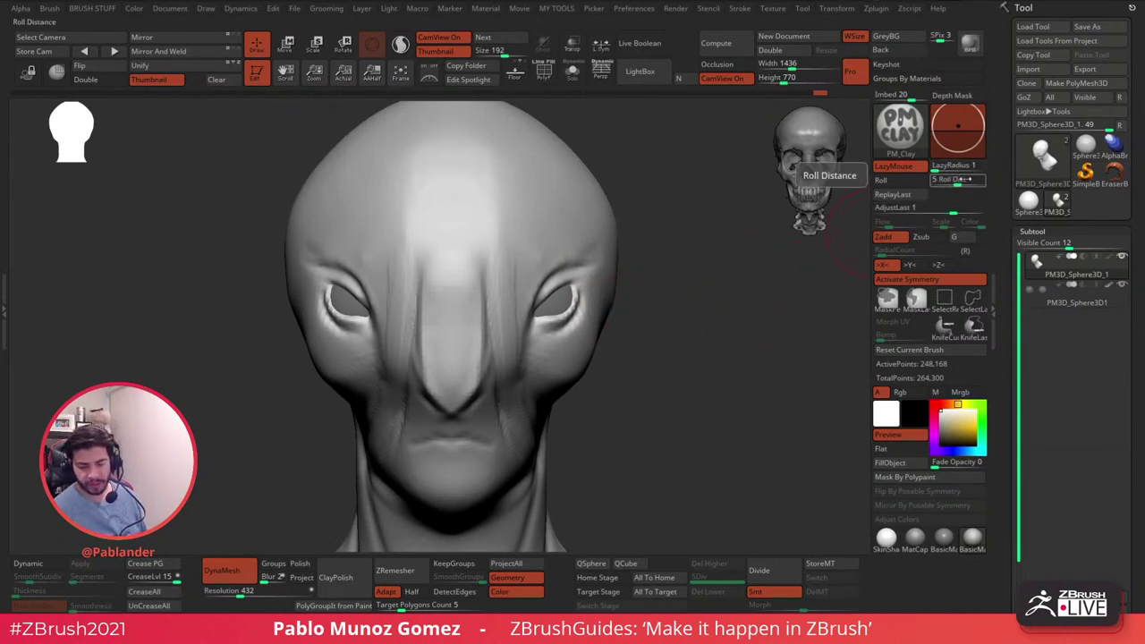
pyautogui.moveTo(708, 265)
pyautogui.mouseDown(button='right')
pyautogui.moveTo(675, 286)
pyautogui.moveTo(683, 237)
pyautogui.mouseUp(button='right')
pyautogui.moveTo(537, 301)
pyautogui.keyDown('alt'); pyautogui.mouseDown(button='right')
pyautogui.moveTo(546, 258)
pyautogui.moveTo(518, 315)
pyautogui.mouseUp(button='right'); pyautogui.keyUp('alt')
pyautogui.moveTo(474, 204)
pyautogui.mouseDown()
pyautogui.moveTo(469, 380)
pyautogui.moveTo(496, 248)
pyautogui.mouseUp()
pyautogui.moveTo(497, 245); pyautogui.dragTo(483, 315, button='right')
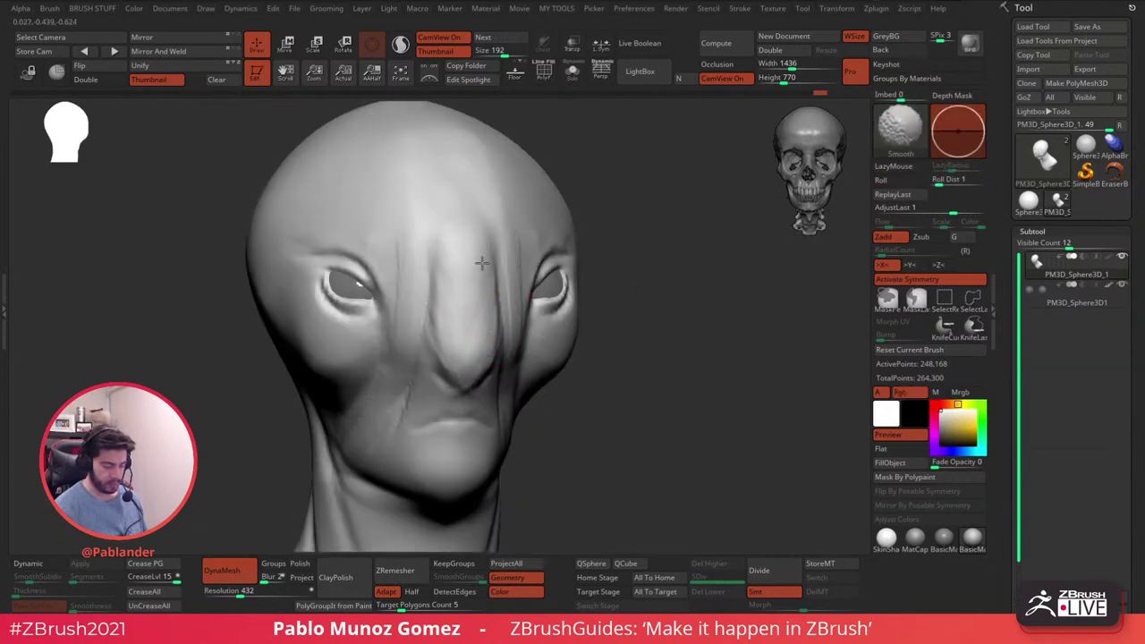
pyautogui.keyDown('shift'); pyautogui.moveTo(476, 270); pyautogui.dragTo(497, 338); pyautogui.keyUp('shift')
# - Build up the folds between the nose and the mouth corners with PM_Clay strokes
pyautogui.moveTo(519, 325)
pyautogui.mouseDown(button='right')
pyautogui.moveTo(514, 281)
pyautogui.moveTo(524, 284)
pyautogui.moveTo(531, 264)
pyautogui.mouseUp(button='right')
pyautogui.rightClick(524, 284)
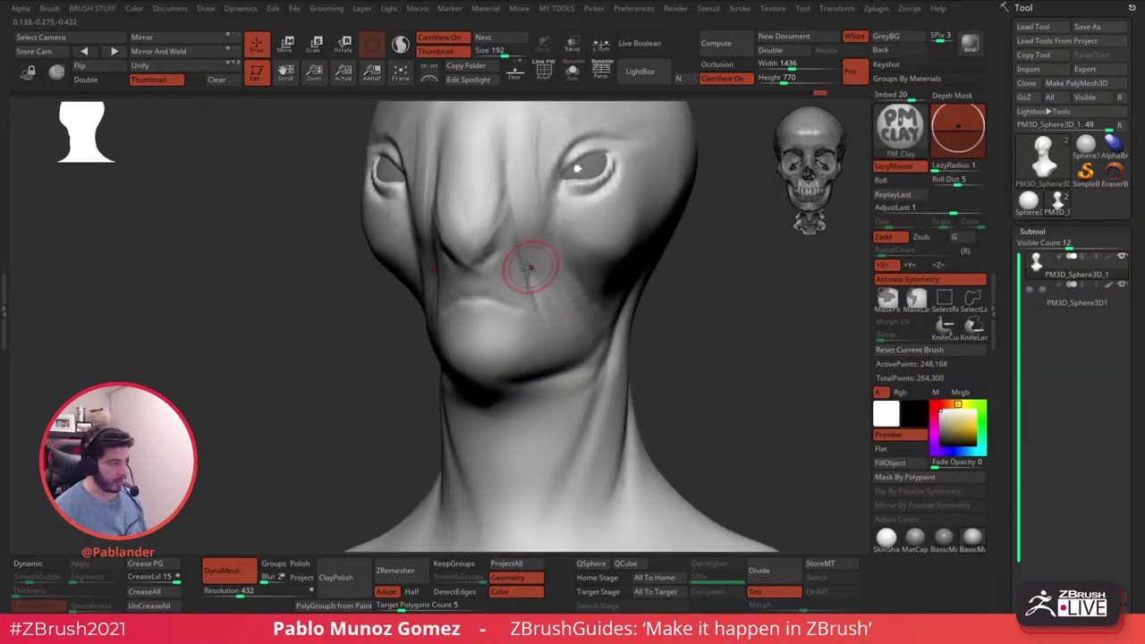
pyautogui.moveTo(503, 259); pyautogui.dragTo(522, 304)
pyautogui.moveTo(501, 253)
pyautogui.mouseDown()
pyautogui.moveTo(484, 266)
pyautogui.moveTo(488, 280)
pyautogui.mouseUp()
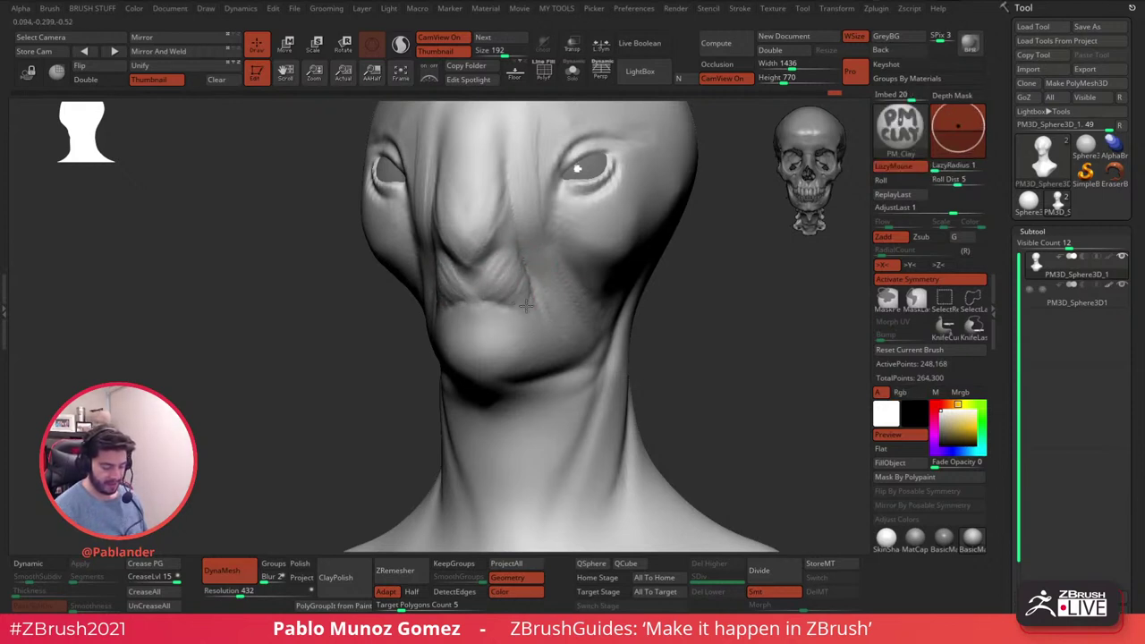
pyautogui.moveTo(481, 269); pyautogui.dragTo(491, 263)
pyautogui.moveTo(508, 255)
pyautogui.mouseDown(button='right')
pyautogui.moveTo(541, 262)
pyautogui.moveTo(486, 263)
pyautogui.mouseUp(button='right')
# - Build up volume on the lips with short PM_Clay strokes
pyautogui.moveTo(514, 336)
pyautogui.mouseDown(button='right')
pyautogui.moveTo(477, 363)
pyautogui.moveTo(508, 309)
pyautogui.mouseUp(button='right')
pyautogui.rightClick(478, 362)
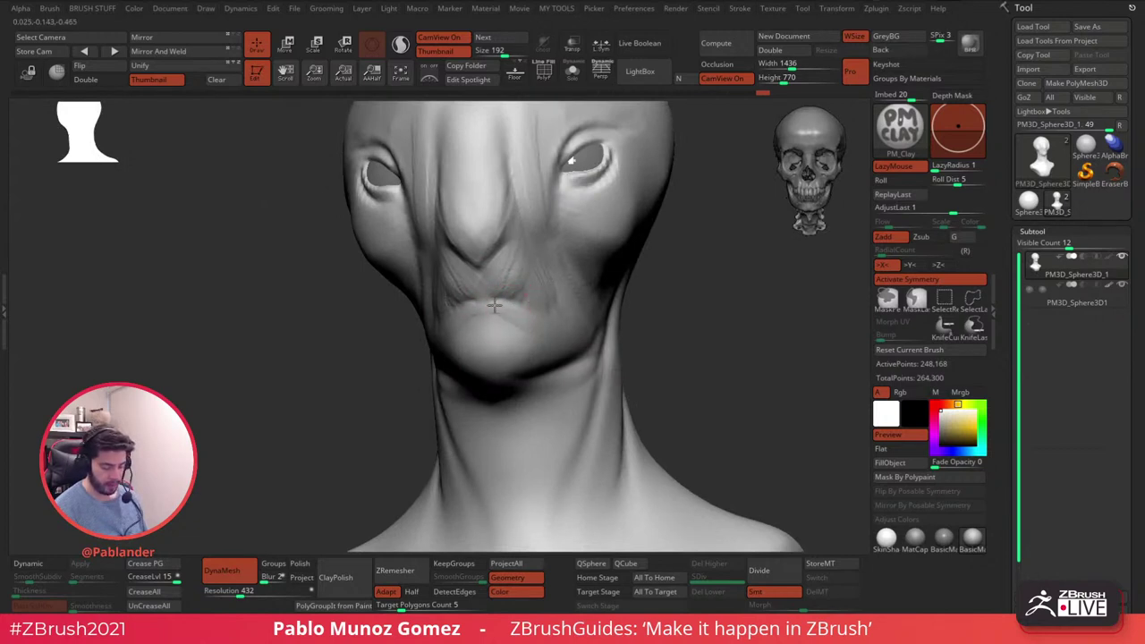
pyautogui.moveTo(484, 300)
pyautogui.mouseDown()
pyautogui.moveTo(524, 309)
pyautogui.moveTo(486, 301)
pyautogui.mouseUp()
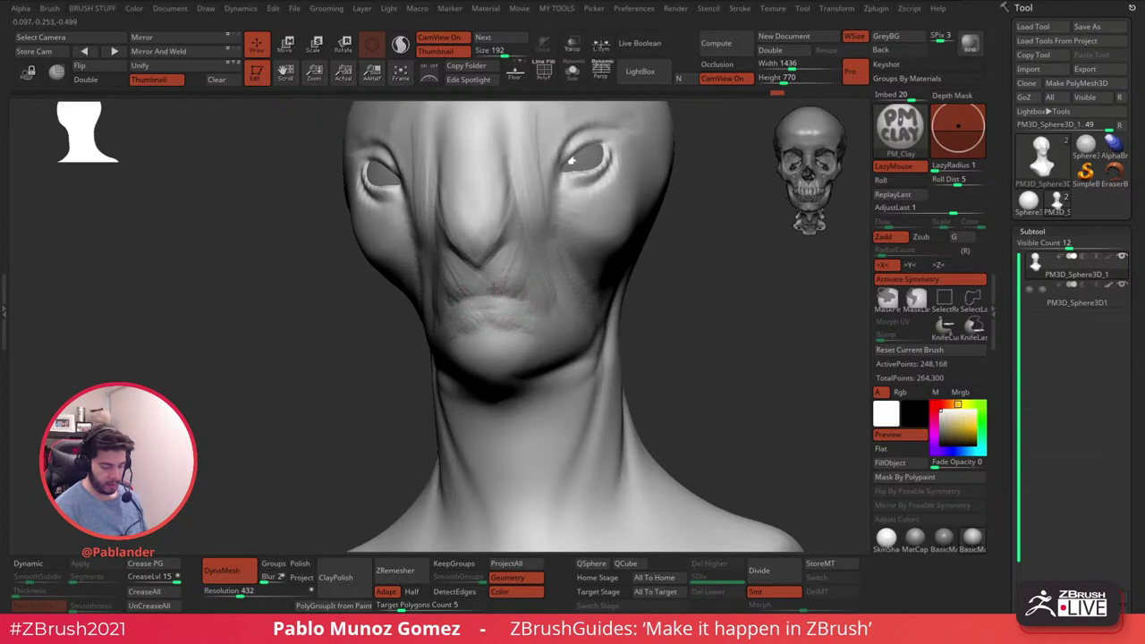
pyautogui.press('shift')
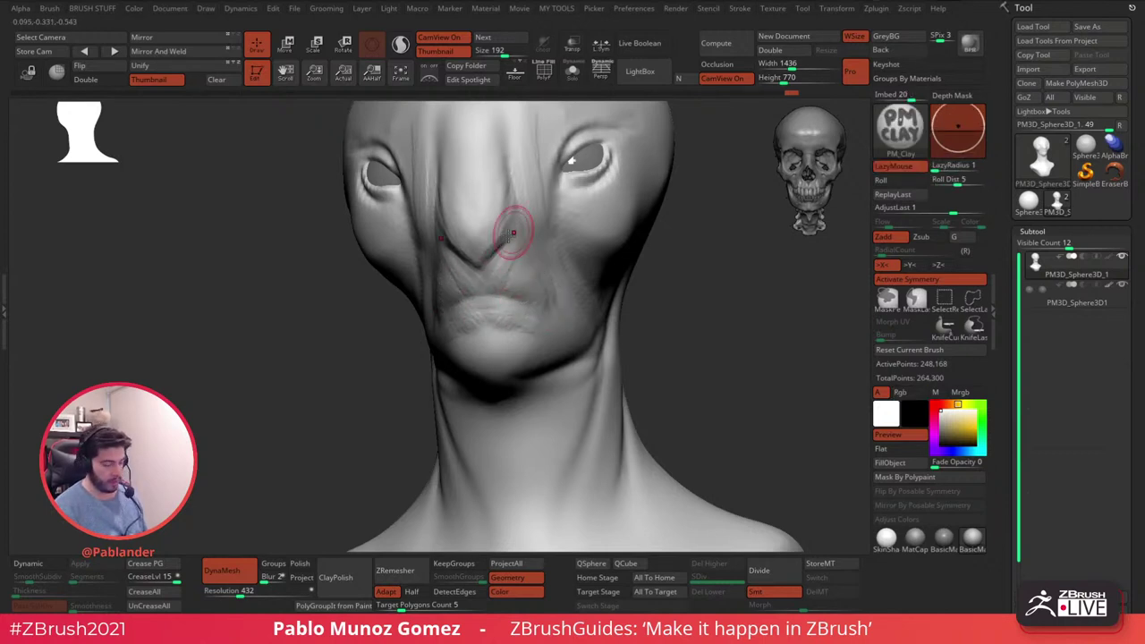
# - Define the nose tip, the nostril area and the long ridges along the nose bridge with PM_Clay
pyautogui.keyDown('alt'); pyautogui.moveTo(482, 235); pyautogui.dragTo(475, 280, button='right'); pyautogui.keyUp('alt')
pyautogui.rightClick(475, 304)
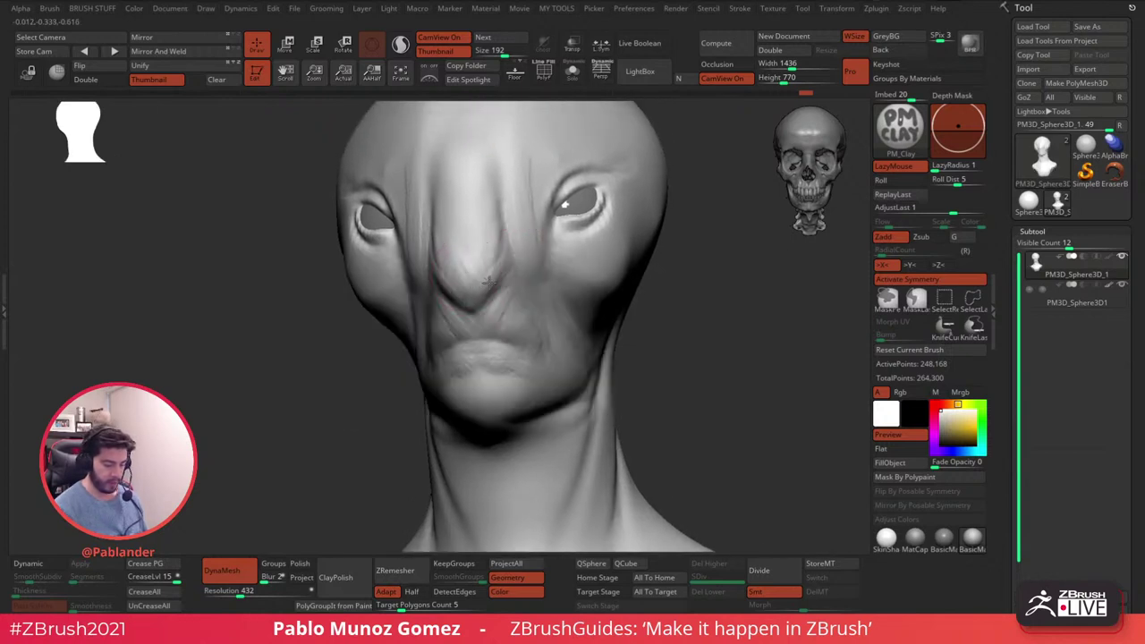
pyautogui.moveTo(497, 249); pyautogui.dragTo(501, 268)
pyautogui.keyDown('alt'); pyautogui.moveTo(493, 215); pyautogui.dragTo(504, 245, button='right'); pyautogui.keyUp('alt')
pyautogui.moveTo(503, 259); pyautogui.dragTo(508, 276)
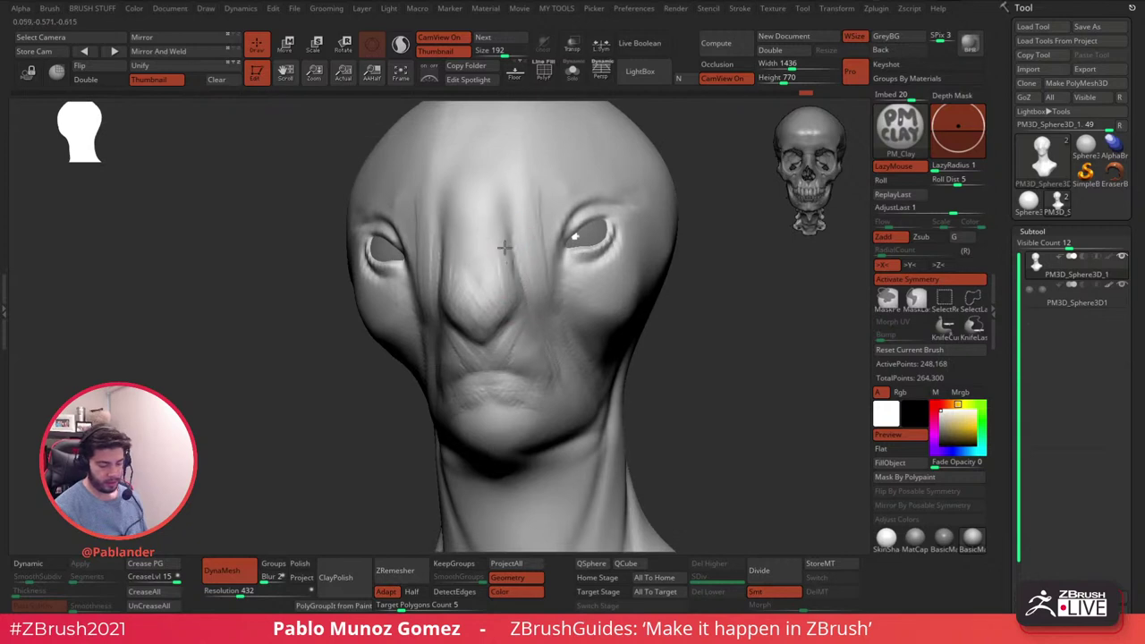
pyautogui.moveTo(491, 180); pyautogui.dragTo(519, 283)
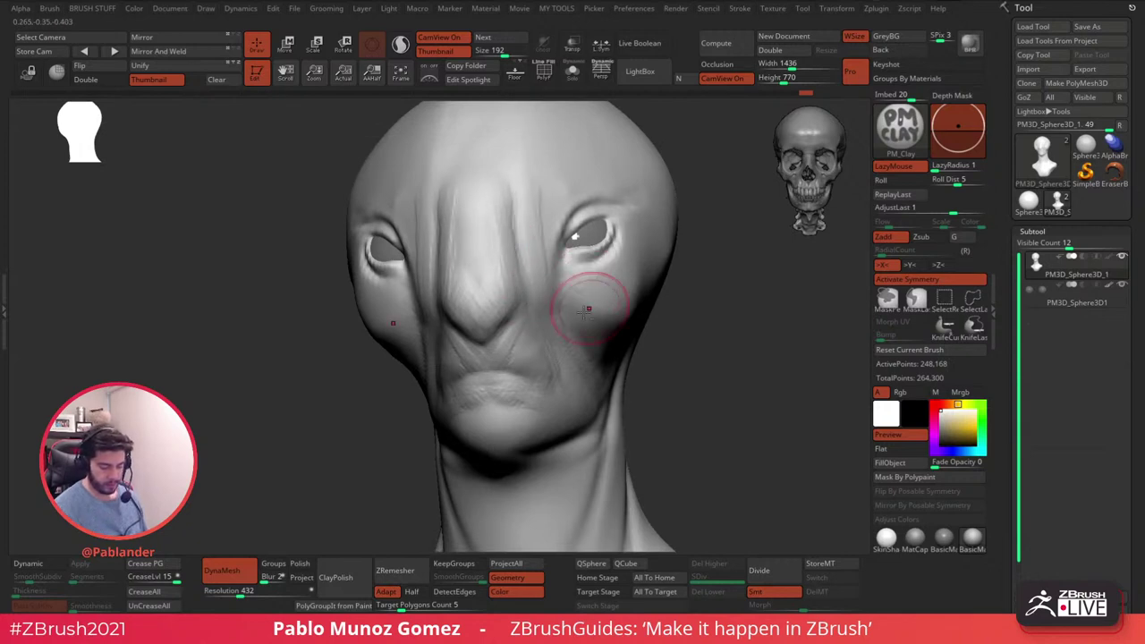
# - Build up the cheek pouch below the eye and add strokes around the lower eyelid
pyautogui.keyDown('alt'); pyautogui.moveTo(585, 290); pyautogui.dragTo(539, 308, button='right'); pyautogui.keyUp('alt')
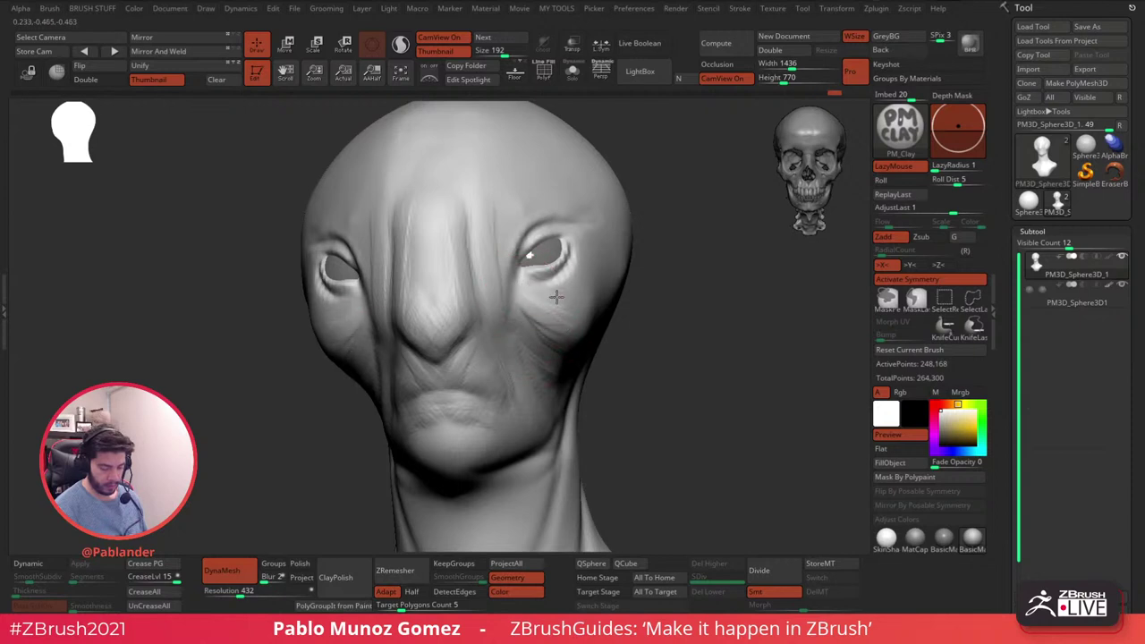
pyautogui.moveTo(553, 295); pyautogui.dragTo(580, 271)
pyautogui.moveTo(517, 346); pyautogui.dragTo(528, 347, button='right')
pyautogui.moveTo(581, 245); pyautogui.dragTo(553, 282)
pyautogui.moveTo(522, 272); pyautogui.dragTo(542, 242, button='right')
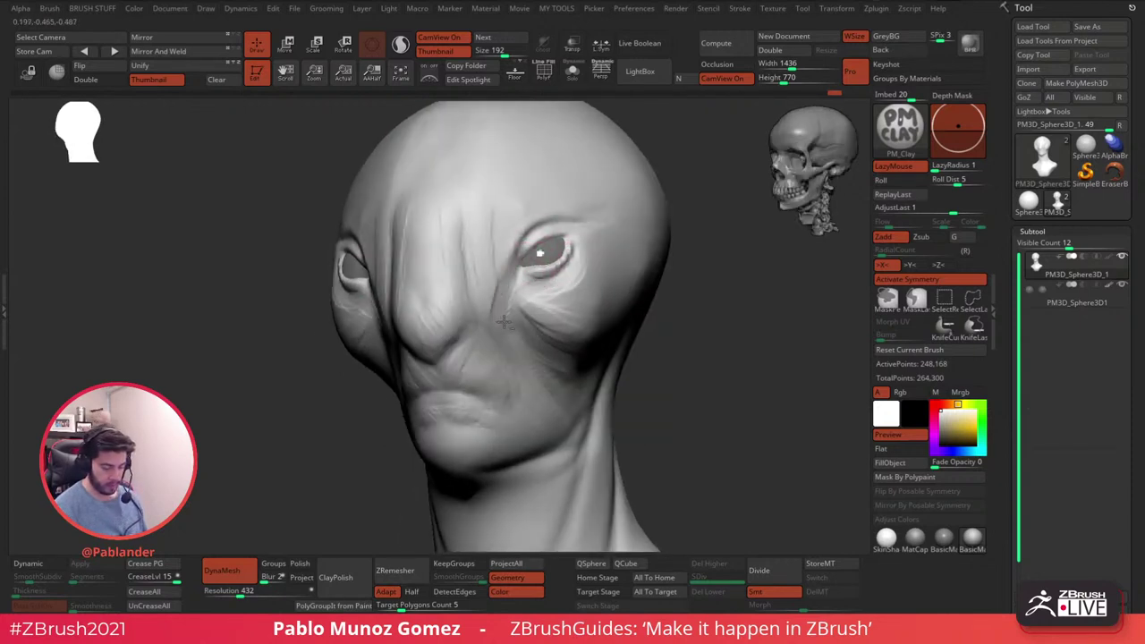
# - Add PM_Clay strokes from beside the nose past the inner eye corner and up across the brow and forehead
pyautogui.moveTo(501, 325); pyautogui.dragTo(500, 306)
pyautogui.moveTo(506, 233); pyautogui.dragTo(501, 276)
pyautogui.moveTo(507, 254); pyautogui.dragTo(506, 253, button='right')
pyautogui.moveTo(492, 254); pyautogui.dragTo(528, 191)
pyautogui.moveTo(524, 202)
pyautogui.mouseDown()
pyautogui.moveTo(509, 225)
pyautogui.moveTo(562, 167)
pyautogui.moveTo(557, 197)
pyautogui.moveTo(579, 197)
pyautogui.mouseUp()
pyautogui.moveTo(584, 198)
pyautogui.keyDown('alt'); pyautogui.mouseDown(button='right')
pyautogui.moveTo(582, 227)
pyautogui.moveTo(584, 215)
pyautogui.mouseUp(button='right'); pyautogui.keyUp('alt')
pyautogui.moveTo(584, 214)
pyautogui.mouseDown()
pyautogui.moveTo(573, 240)
pyautogui.moveTo(496, 199)
pyautogui.moveTo(505, 248)
pyautogui.moveTo(491, 191)
pyautogui.mouseUp()
pyautogui.moveTo(517, 229)
pyautogui.mouseDown()
pyautogui.moveTo(533, 178)
pyautogui.moveTo(565, 211)
pyautogui.mouseUp()
# - Build a slanted brow ridge above the eye with PM_Clay and smooth the forehead above it
pyautogui.moveTo(651, 175)
pyautogui.mouseDown(button='right')
pyautogui.moveTo(649, 205)
pyautogui.moveTo(617, 213)
pyautogui.mouseUp(button='right')
pyautogui.moveTo(517, 282)
pyautogui.mouseDown()
pyautogui.moveTo(500, 227)
pyautogui.moveTo(603, 224)
pyautogui.mouseUp()
pyautogui.moveTo(575, 271); pyautogui.dragTo(610, 245)
pyautogui.moveTo(524, 308); pyautogui.dragTo(527, 257)
pyautogui.press('shift')
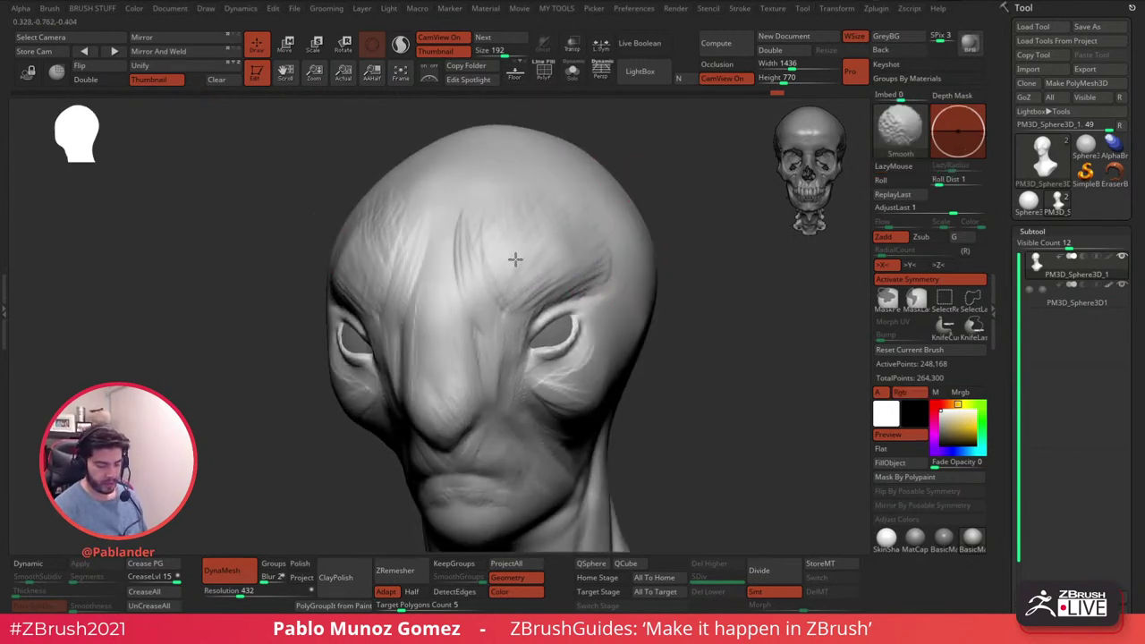
pyautogui.keyDown('shift'); pyautogui.moveTo(474, 186); pyautogui.dragTo(547, 222); pyautogui.keyUp('shift')
# - Shape the rounded pouch under the eye and its lower crease, working outward toward the side of the cheek
pyautogui.moveTo(567, 281)
pyautogui.mouseDown(button='right')
pyautogui.moveTo(582, 268)
pyautogui.moveTo(585, 286)
pyautogui.moveTo(624, 243)
pyautogui.moveTo(567, 301)
pyautogui.mouseUp(button='right')
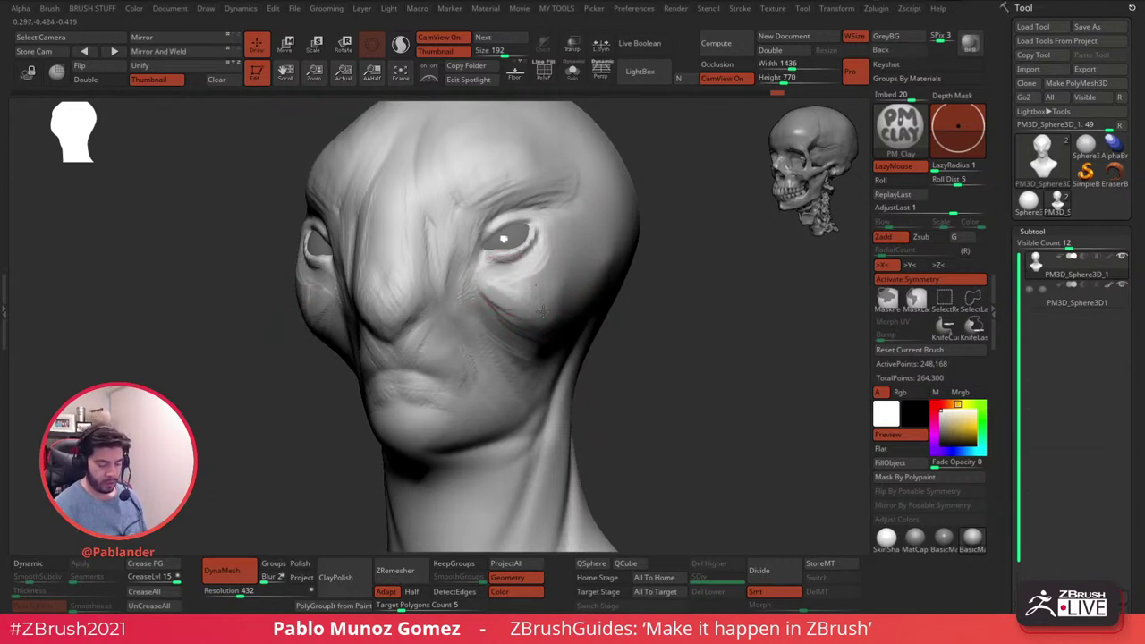
pyautogui.moveTo(559, 305); pyautogui.dragTo(568, 253, button='right')
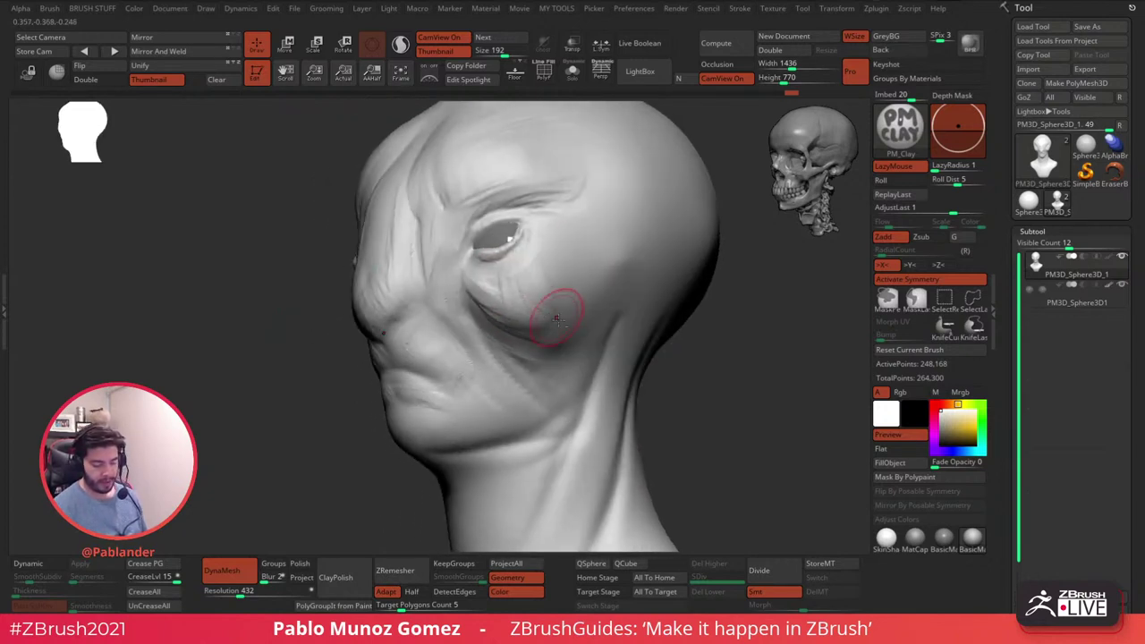
pyautogui.moveTo(554, 317); pyautogui.dragTo(547, 288, button='right')
pyautogui.press('space')
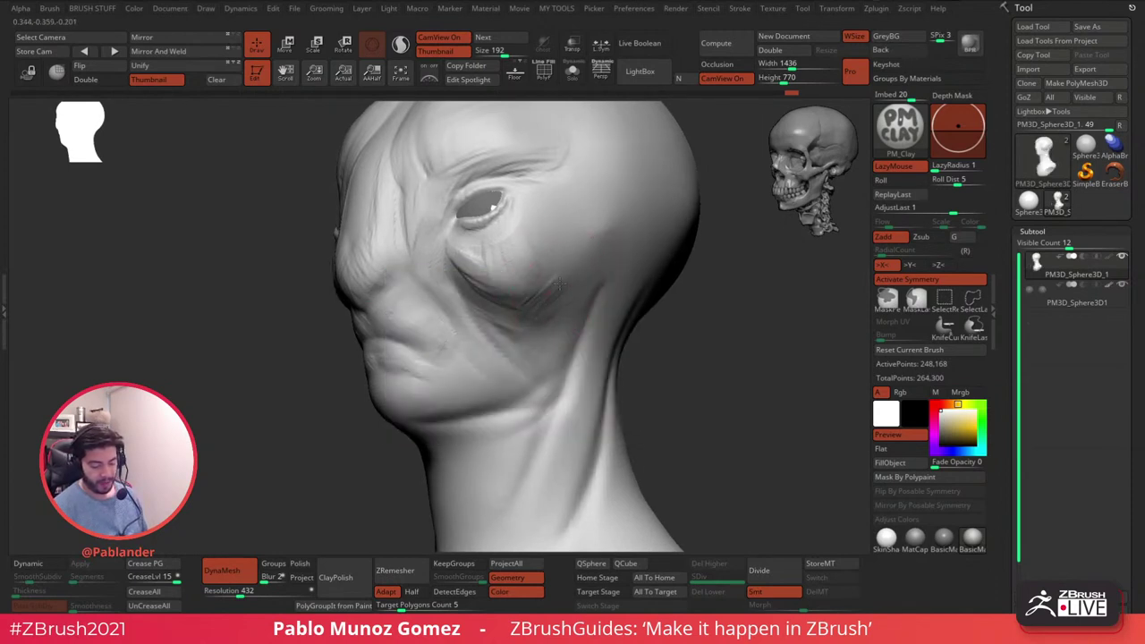
pyautogui.moveTo(575, 332); pyautogui.dragTo(537, 273, button='right')
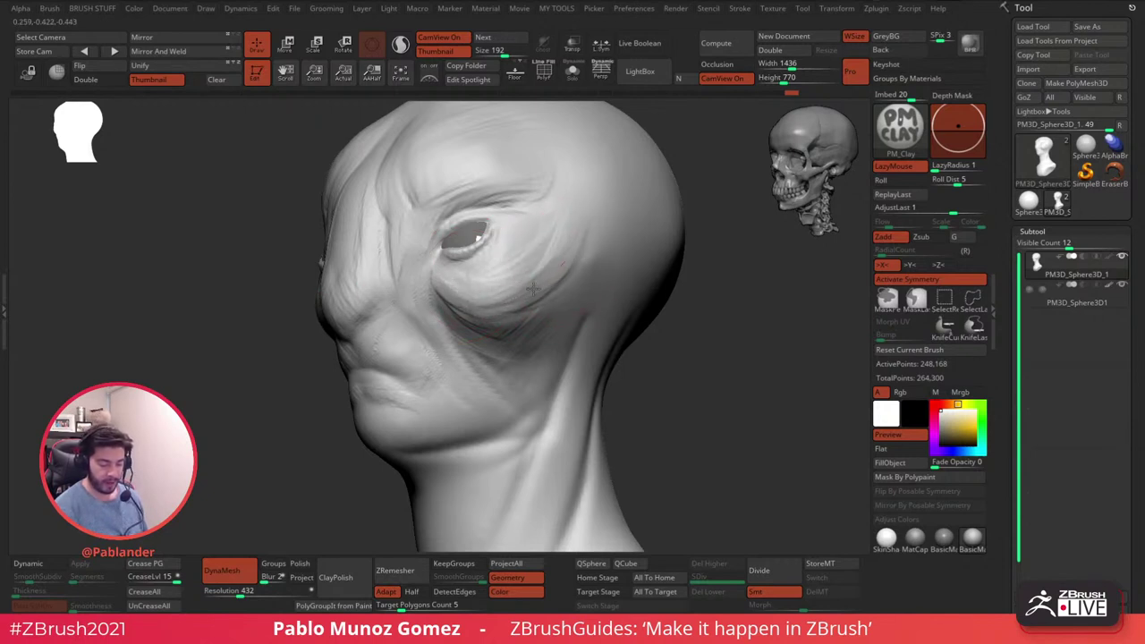
pyautogui.press('space')
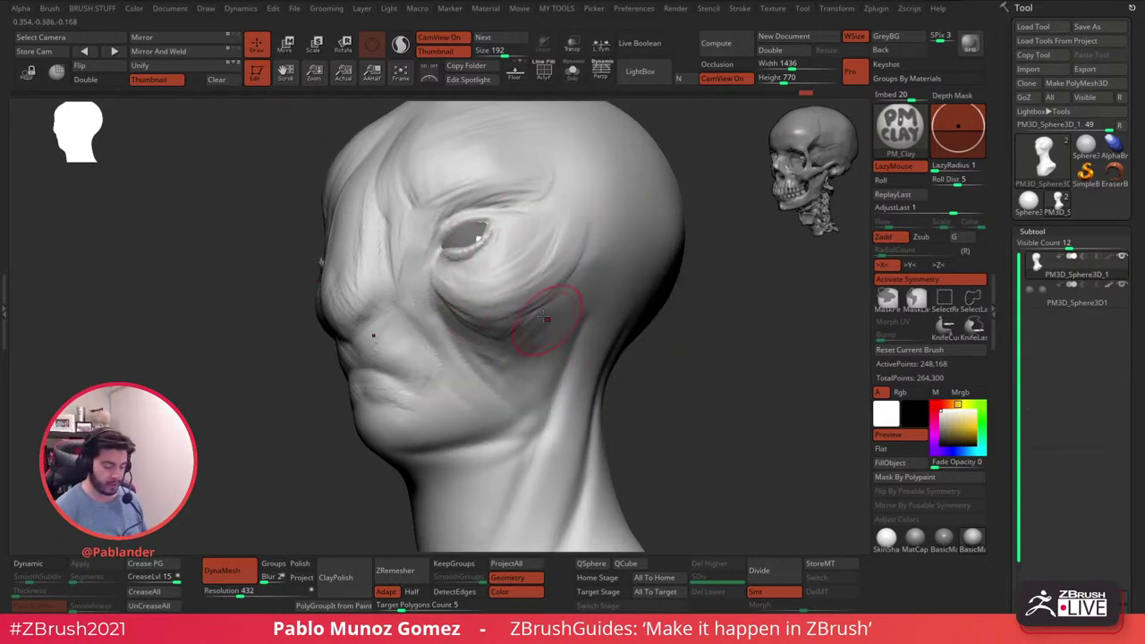
pyautogui.moveTo(532, 277)
pyautogui.mouseDown(button='right')
pyautogui.moveTo(622, 275)
pyautogui.moveTo(613, 302)
pyautogui.mouseUp(button='right')
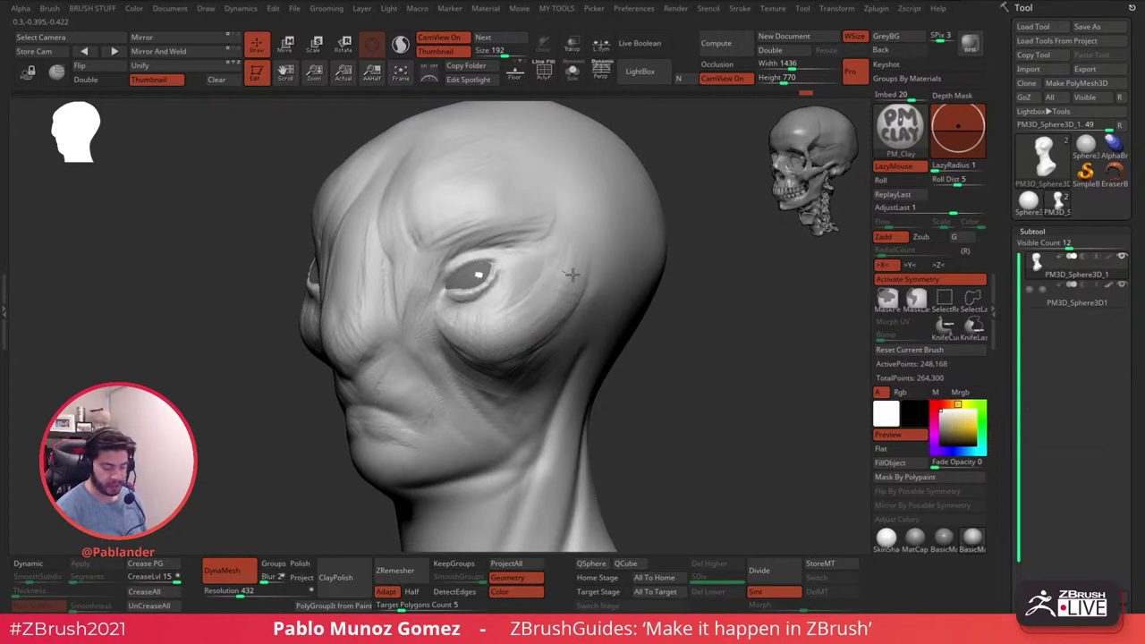
pyautogui.press('shift')
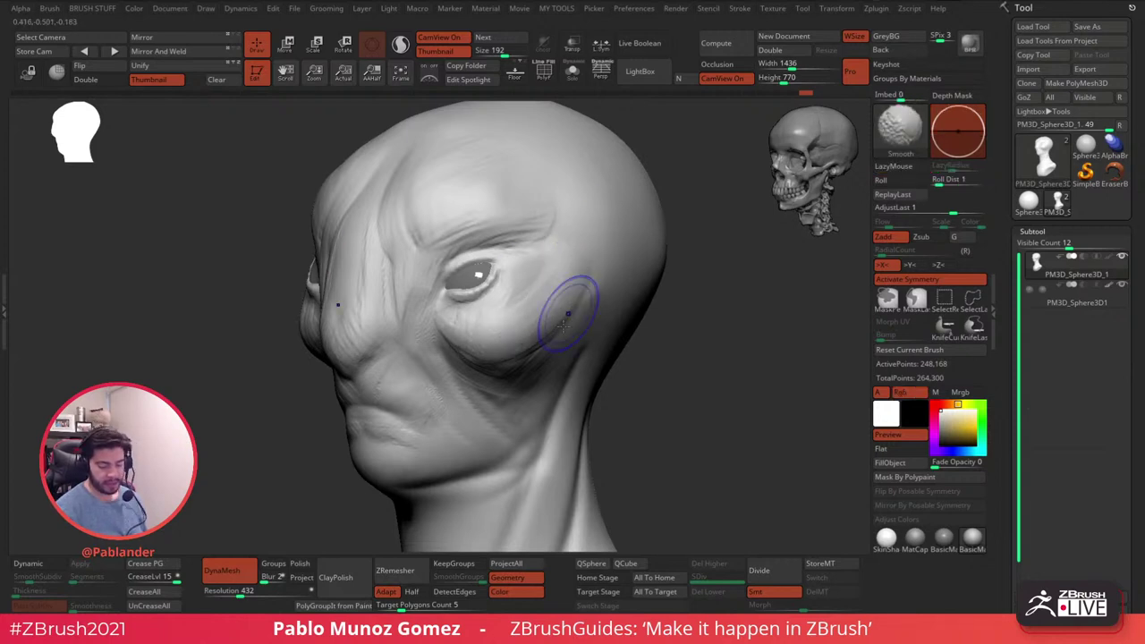
# - Refine the outer cheek, temple and the creases below the eye pouch with PM_Clay from several angles
pyautogui.moveTo(590, 291); pyautogui.dragTo(640, 287, button='right')
pyautogui.moveTo(532, 296)
pyautogui.mouseDown()
pyautogui.moveTo(557, 268)
pyautogui.moveTo(548, 307)
pyautogui.mouseUp()
pyautogui.moveTo(563, 250)
pyautogui.mouseDown()
pyautogui.moveTo(566, 308)
pyautogui.moveTo(559, 208)
pyautogui.moveTo(581, 225)
pyautogui.mouseUp()
pyautogui.press('l')
pyautogui.moveTo(501, 269)
pyautogui.mouseDown(button='right')
pyautogui.moveTo(555, 274)
pyautogui.moveTo(514, 291)
pyautogui.mouseUp(button='right')
pyautogui.moveTo(506, 304)
pyautogui.mouseDown()
pyautogui.moveTo(479, 347)
pyautogui.moveTo(505, 322)
pyautogui.moveTo(514, 358)
pyautogui.moveTo(528, 366)
pyautogui.moveTo(536, 346)
pyautogui.mouseUp()
pyautogui.moveTo(527, 345); pyautogui.dragTo(594, 275, button='right')
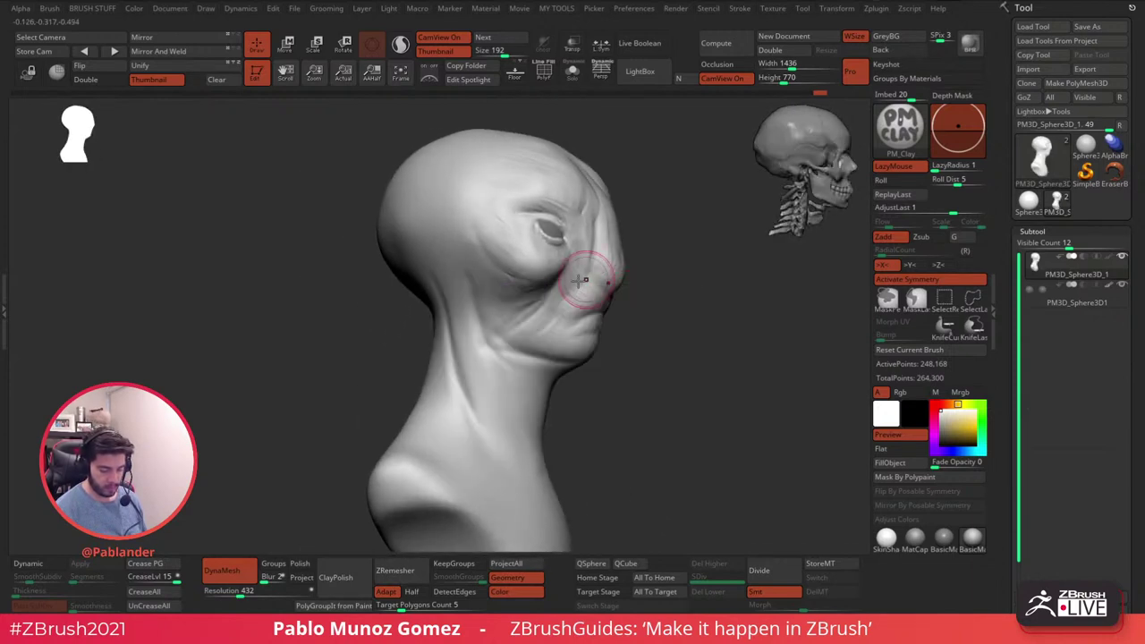
pyautogui.moveTo(572, 195)
pyautogui.mouseDown(button='right')
pyautogui.moveTo(613, 268)
pyautogui.moveTo(585, 266)
pyautogui.mouseUp(button='right')
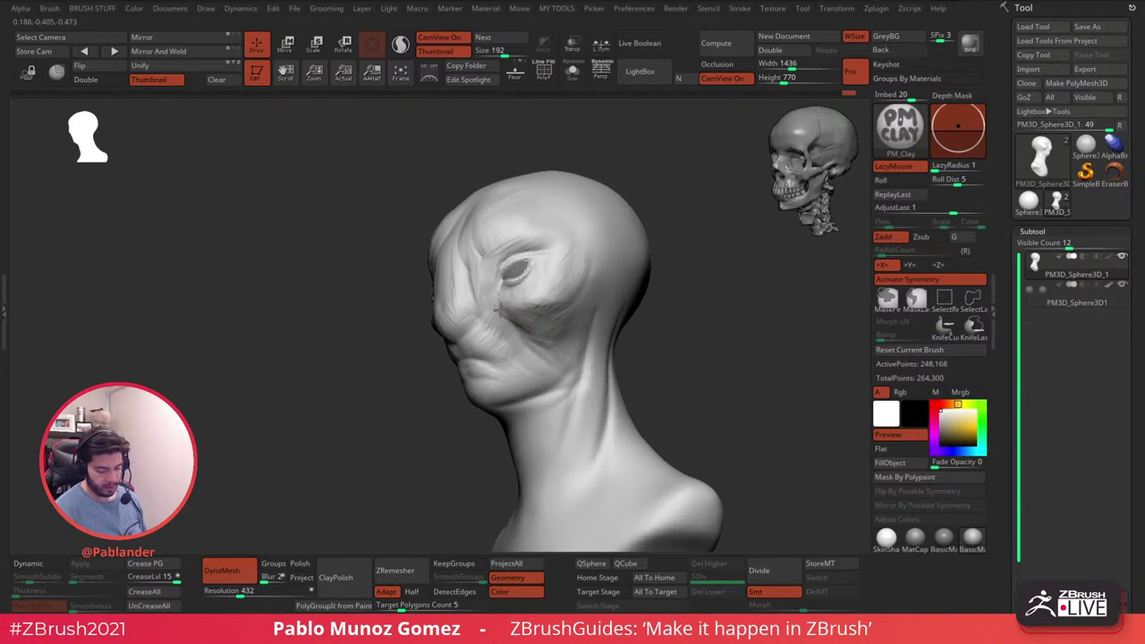
# - Deepen the cheek hollow below the eye pouch with PM_Clay, working from beside the nose to the jaw
pyautogui.moveTo(514, 330); pyautogui.dragTo(524, 342)
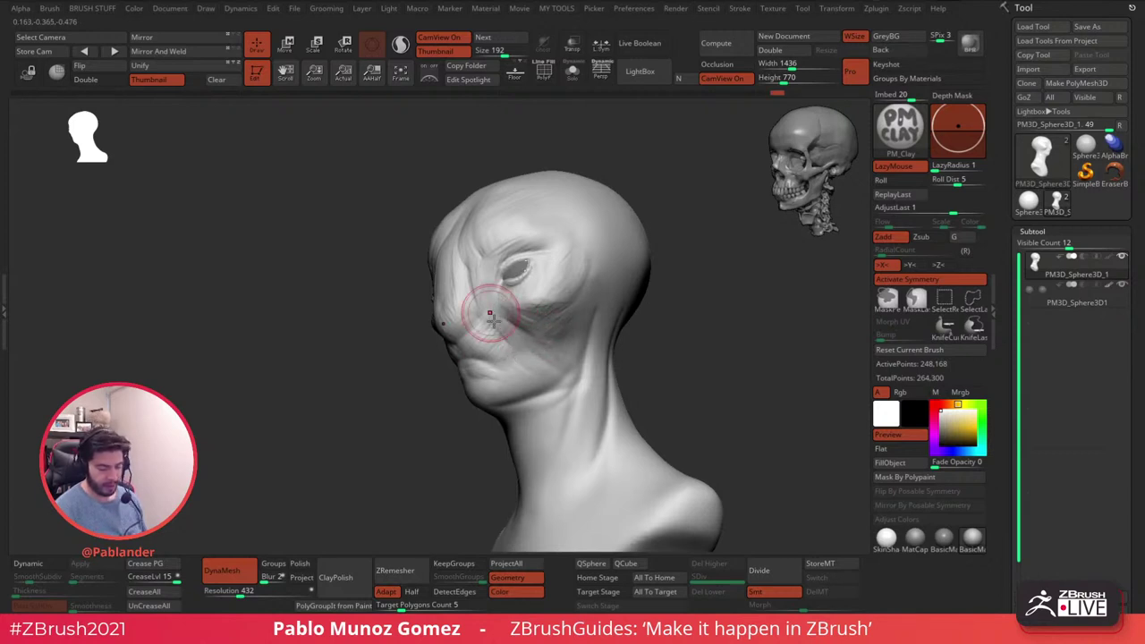
pyautogui.moveTo(546, 372)
pyautogui.mouseDown()
pyautogui.moveTo(515, 334)
pyautogui.moveTo(530, 356)
pyautogui.moveTo(554, 357)
pyautogui.moveTo(558, 379)
pyautogui.moveTo(514, 387)
pyautogui.moveTo(543, 370)
pyautogui.moveTo(542, 340)
pyautogui.mouseUp()
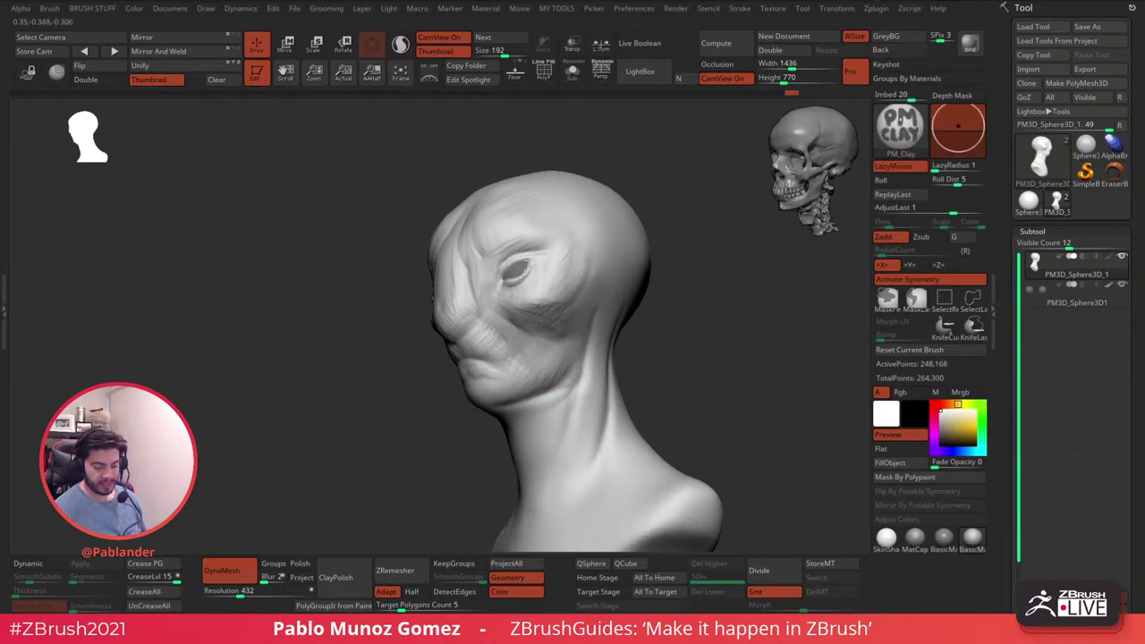
pyautogui.moveTo(588, 282); pyautogui.dragTo(556, 334)
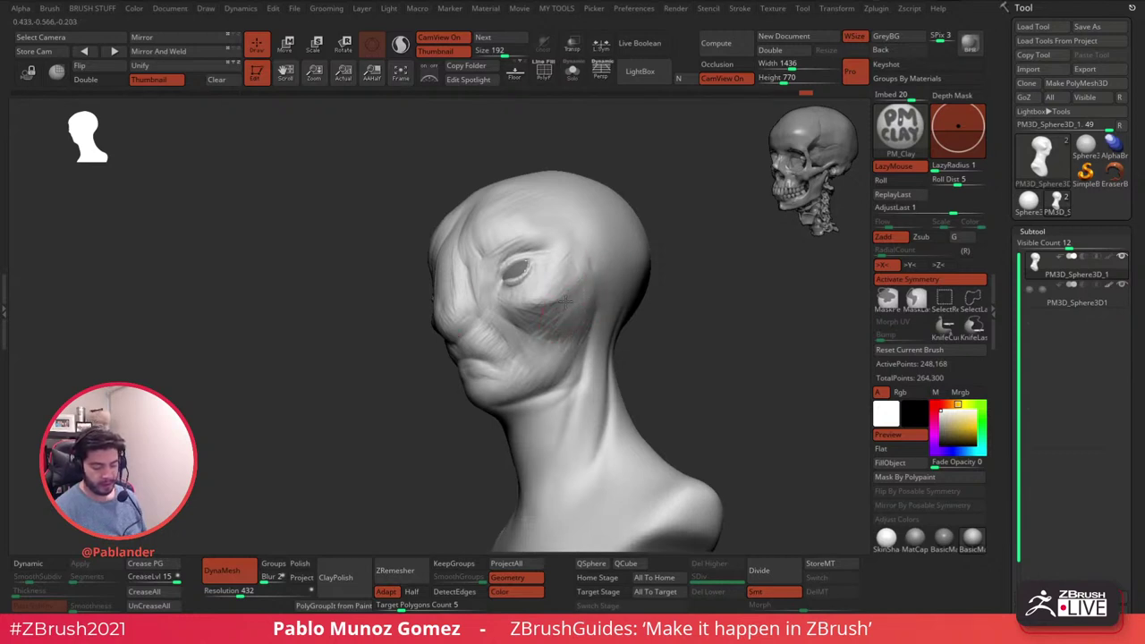
pyautogui.moveTo(531, 307); pyautogui.dragTo(583, 265)
# - Add PM_Clay strokes from the outer eye and temple down behind the cheek, and smooth the side of the face
pyautogui.moveTo(586, 260); pyautogui.dragTo(608, 276, button='right')
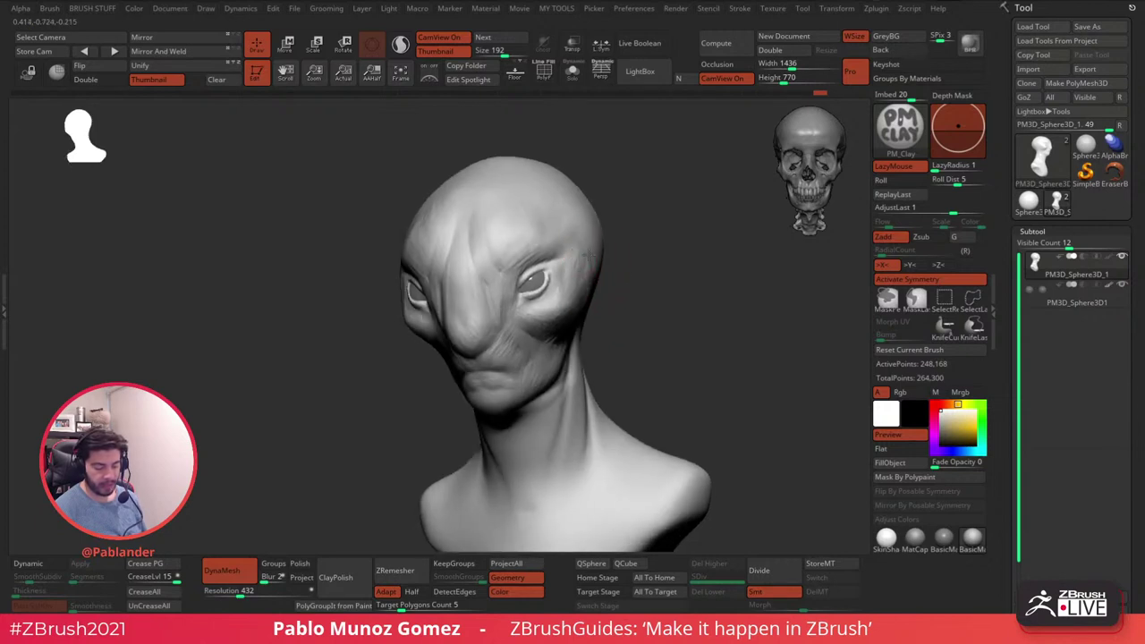
pyautogui.moveTo(631, 230); pyautogui.dragTo(589, 255, button='right')
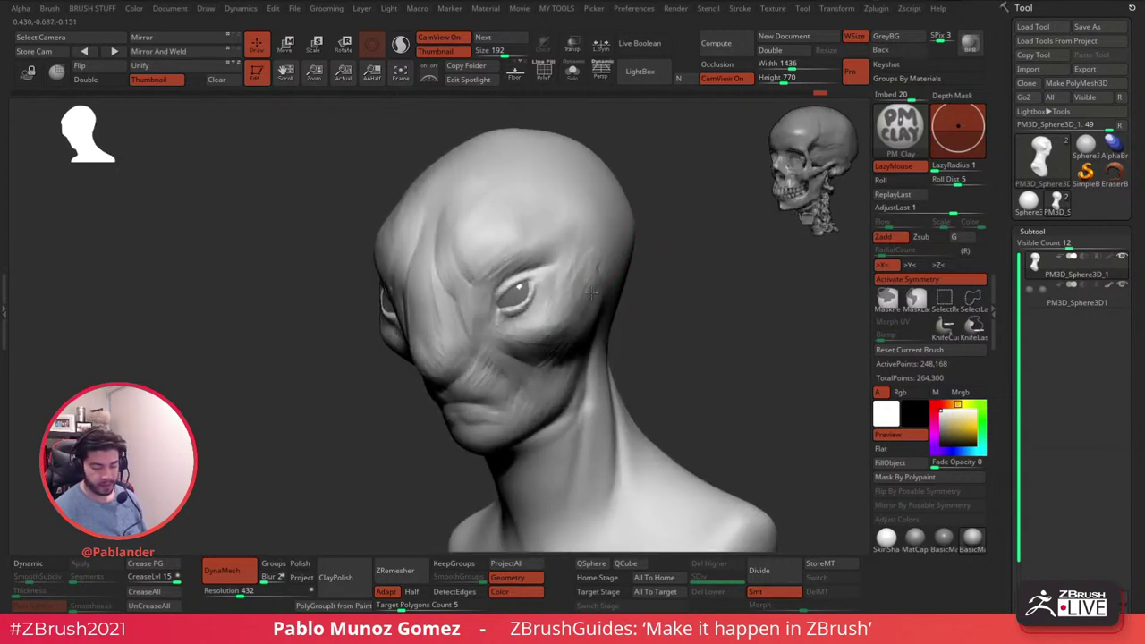
pyautogui.moveTo(588, 253); pyautogui.dragTo(596, 276)
pyautogui.moveTo(650, 285)
pyautogui.mouseDown(button='right')
pyautogui.moveTo(613, 289)
pyautogui.moveTo(647, 307)
pyautogui.moveTo(558, 253)
pyautogui.moveTo(613, 245)
pyautogui.moveTo(600, 269)
pyautogui.mouseUp(button='right')
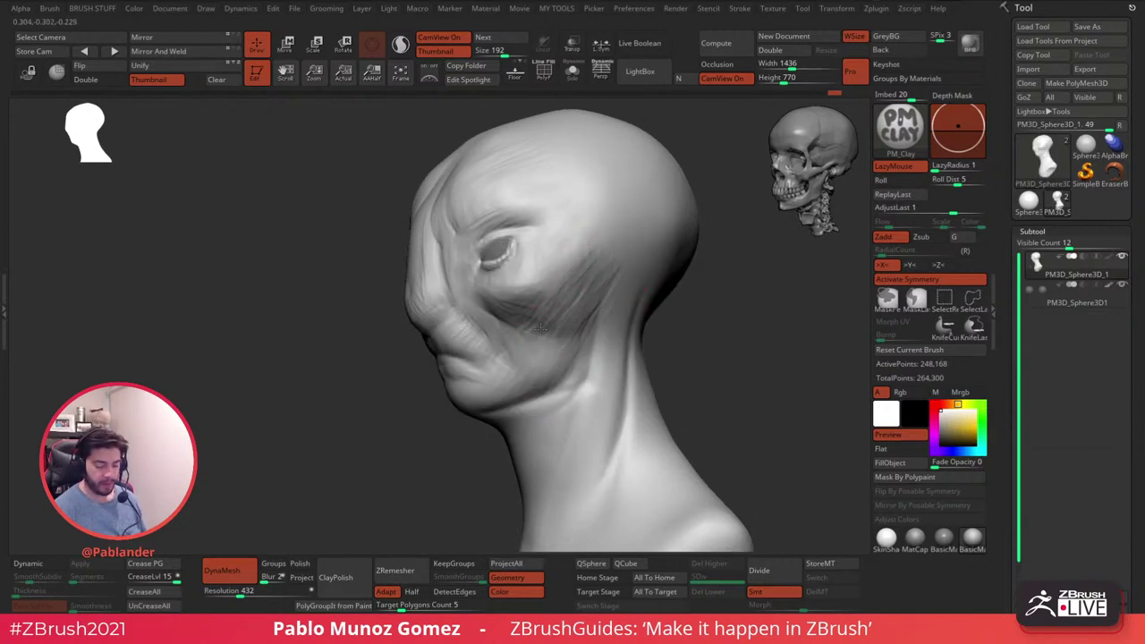
pyautogui.press('shift')
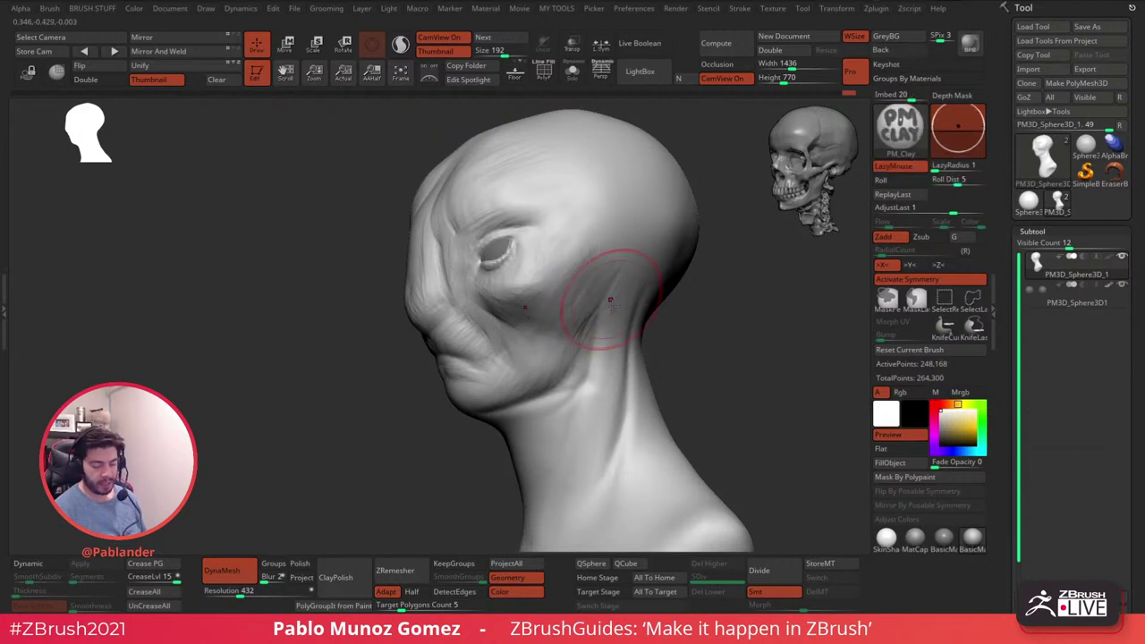
# - Resize the brush and sculpt long muscle strands from behind the jaw down the side of the neck
pyautogui.keyDown('alt'); pyautogui.moveTo(606, 296); pyautogui.dragTo(579, 247, button='right'); pyautogui.keyUp('alt')
pyautogui.keyDown('shift'); pyautogui.moveTo(562, 253); pyautogui.dragTo(570, 248); pyautogui.keyUp('shift')
pyautogui.press('space')
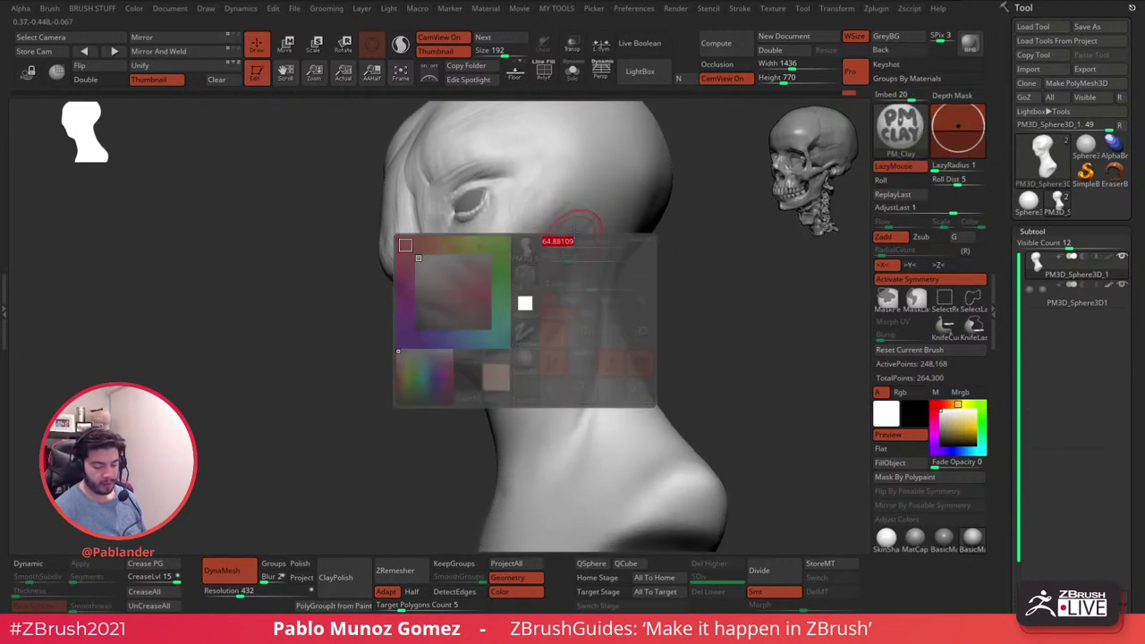
pyautogui.press('space')
pyautogui.moveTo(575, 250); pyautogui.dragTo(563, 390)
pyautogui.moveTo(600, 236); pyautogui.dragTo(604, 244)
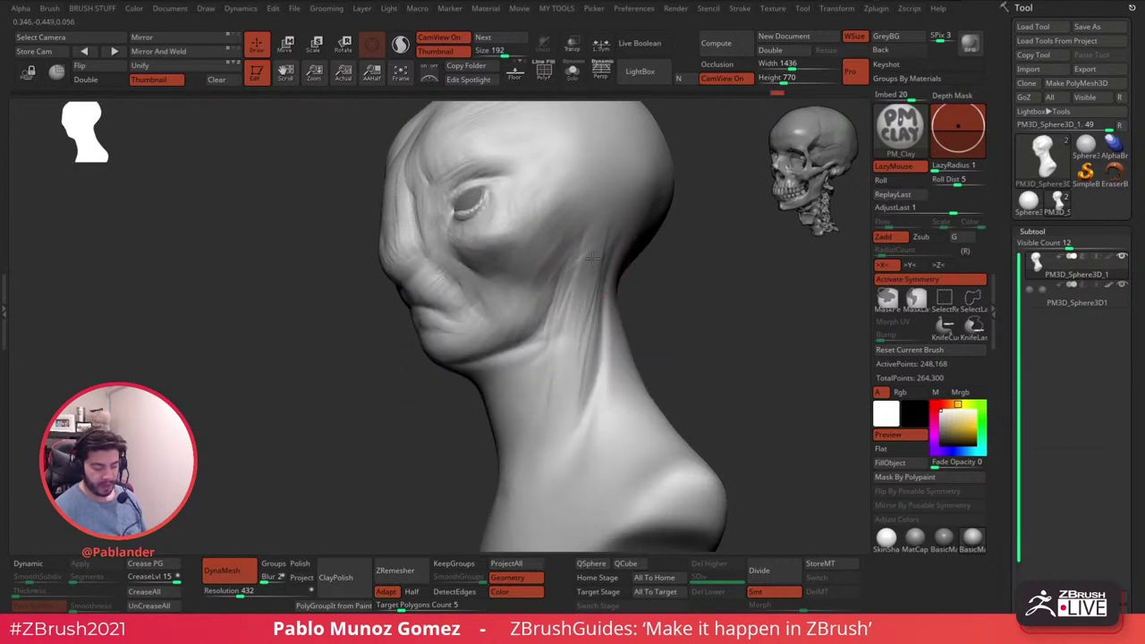
pyautogui.press('shift')
# - Sculpt V-shaped tendons and skin folds on the throat beneath the chin, and refine the jaw beside the mouth
pyautogui.moveTo(670, 353); pyautogui.dragTo(735, 349)
pyautogui.moveTo(542, 336)
pyautogui.mouseDown()
pyautogui.moveTo(490, 353)
pyautogui.moveTo(519, 362)
pyautogui.moveTo(483, 401)
pyautogui.mouseUp()
pyautogui.moveTo(644, 347); pyautogui.dragTo(706, 333)
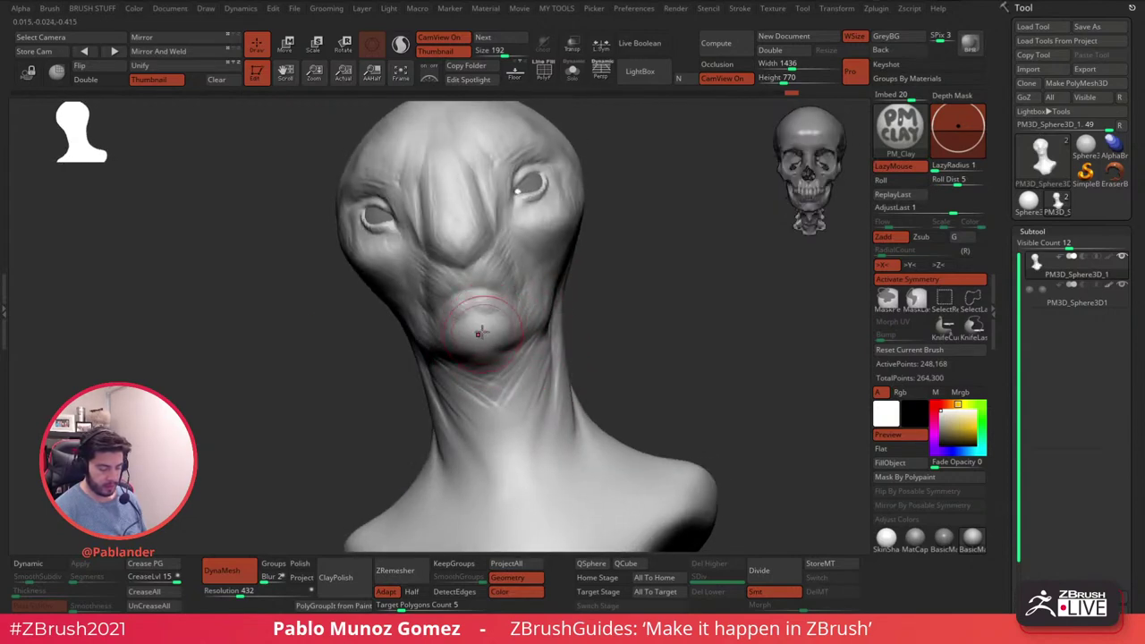
pyautogui.moveTo(586, 309)
pyautogui.mouseDown()
pyautogui.moveTo(651, 284)
pyautogui.moveTo(662, 268)
pyautogui.moveTo(608, 304)
pyautogui.mouseUp()
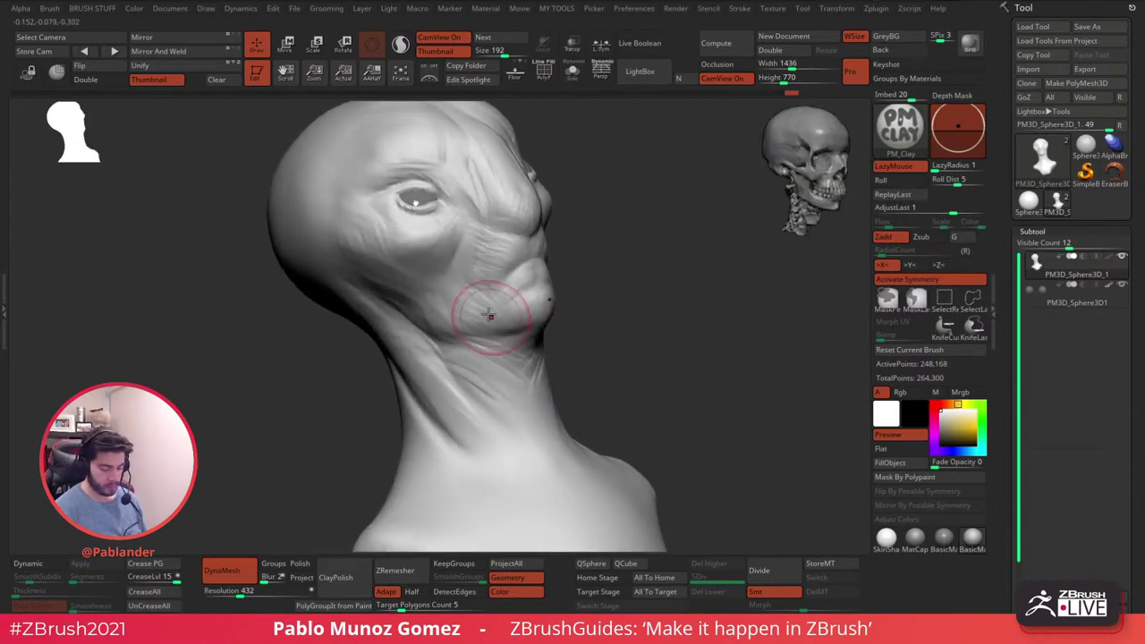
pyautogui.moveTo(497, 324)
pyautogui.mouseDown()
pyautogui.moveTo(492, 301)
pyautogui.moveTo(533, 324)
pyautogui.moveTo(558, 301)
pyautogui.moveTo(577, 243)
pyautogui.mouseUp()
# - Switch to the DamStandard brush and cut a crease at the outer corner of the eye
pyautogui.press('b')
pyautogui.press('d')
pyautogui.press('s')
pyautogui.moveTo(580, 204); pyautogui.dragTo(570, 224)
# - Select the eyeball subtool, reposition the eyes in their sockets with the move gizmo, and reselect the head subtool
pyautogui.keyDown('alt'); pyautogui.click(582, 287); pyautogui.keyUp('alt')
pyautogui.click(287, 45)
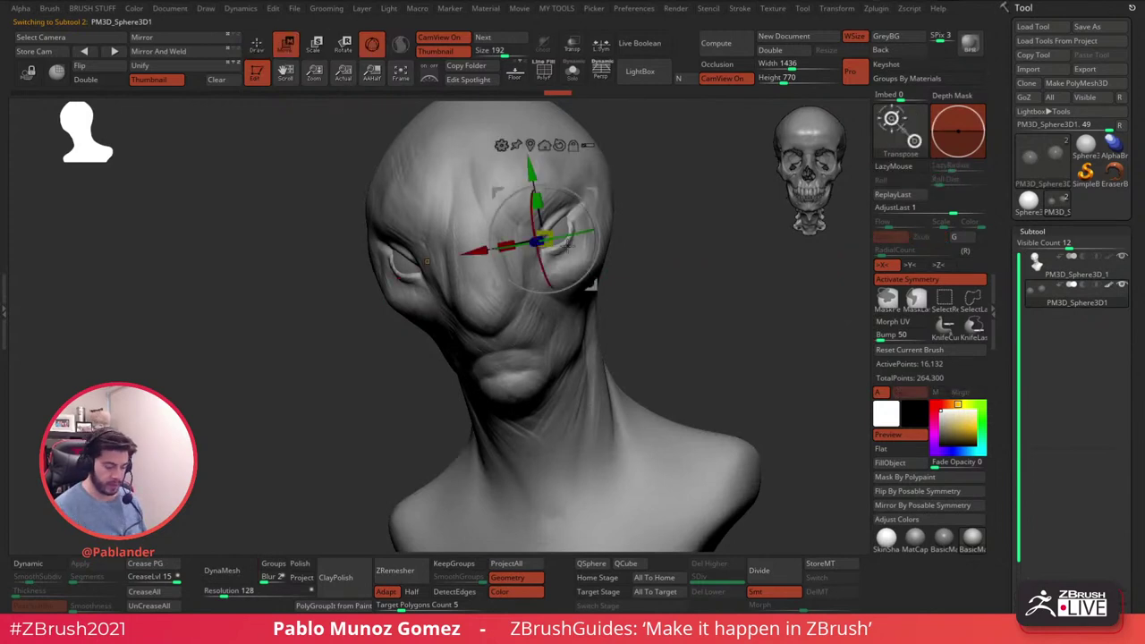
pyautogui.moveTo(547, 239); pyautogui.dragTo(531, 244)
pyautogui.click(260, 46)
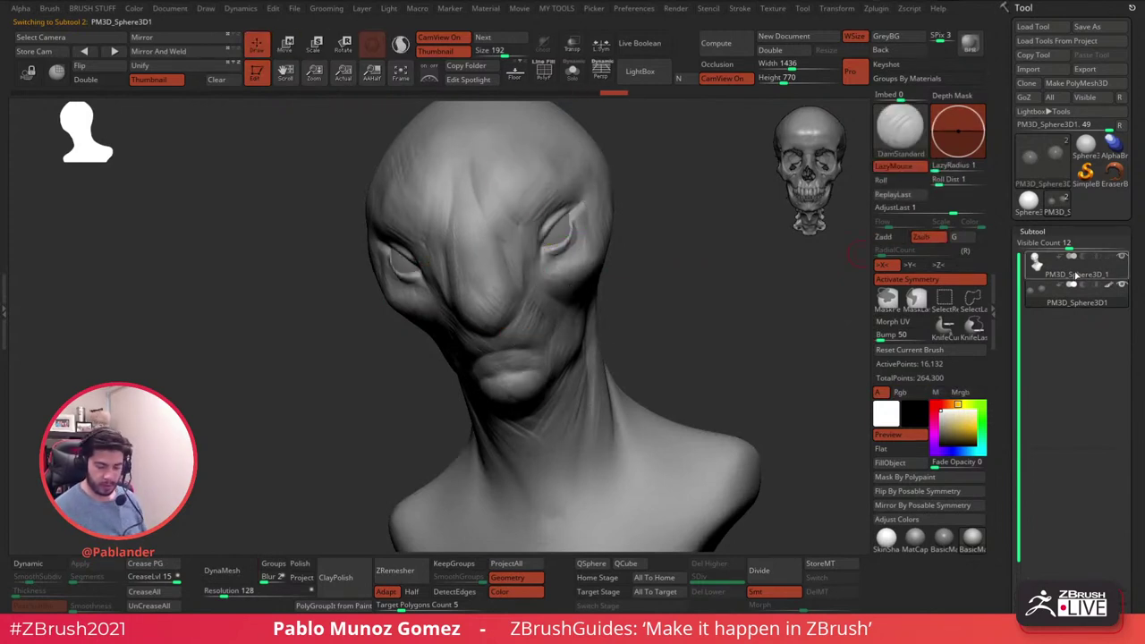
pyautogui.click(1073, 273)
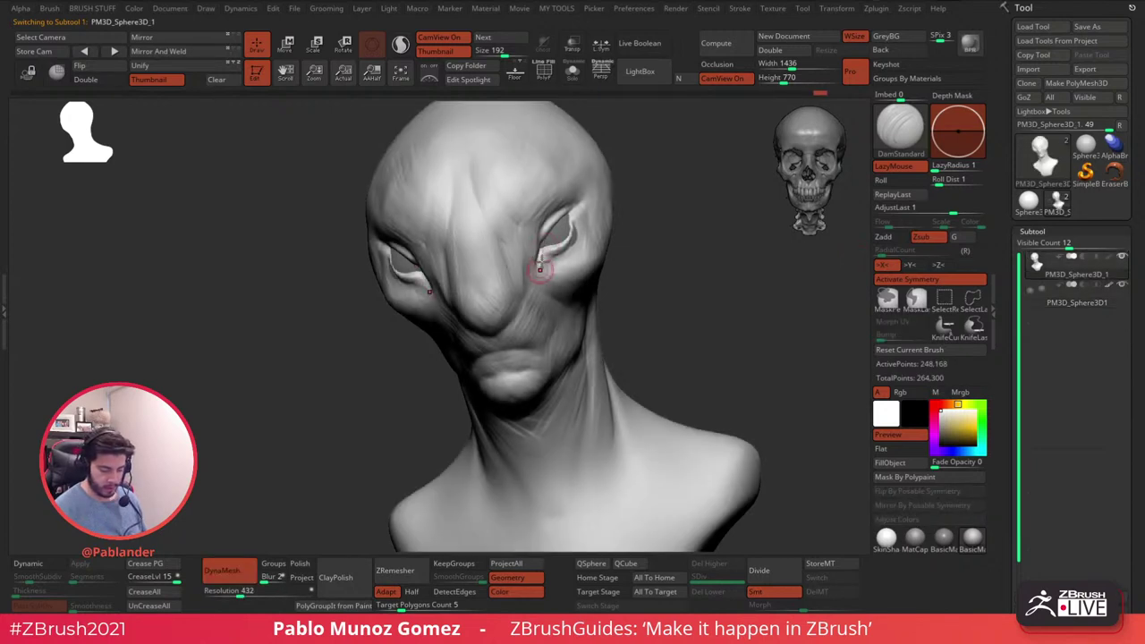
# - Refine the eyelid rims and eye corners around the repositioned eyeballs with PM_Clay, smoothing the lower lid
pyautogui.moveTo(560, 229); pyautogui.dragTo(547, 242, button='right')
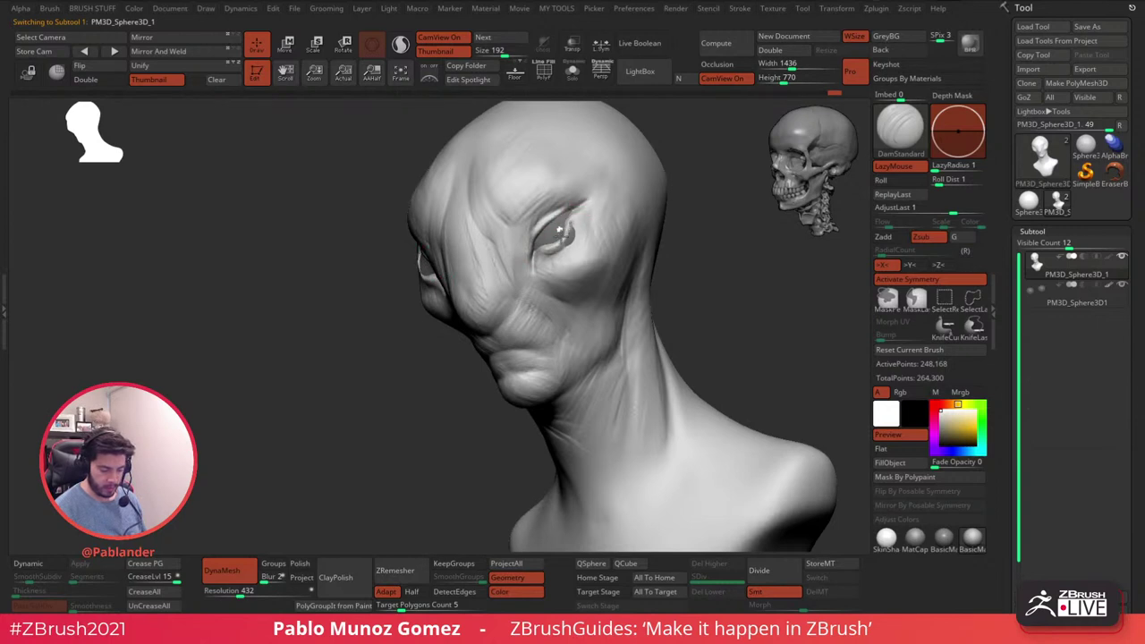
pyautogui.press('space')
pyautogui.click(603, 502)
pyautogui.moveTo(552, 251)
pyautogui.mouseDown()
pyautogui.moveTo(578, 224)
pyautogui.moveTo(550, 257)
pyautogui.mouseUp()
pyautogui.press('shift')
pyautogui.moveTo(557, 241)
pyautogui.mouseDown(button='right')
pyautogui.moveTo(587, 236)
pyautogui.moveTo(541, 260)
pyautogui.mouseUp(button='right')
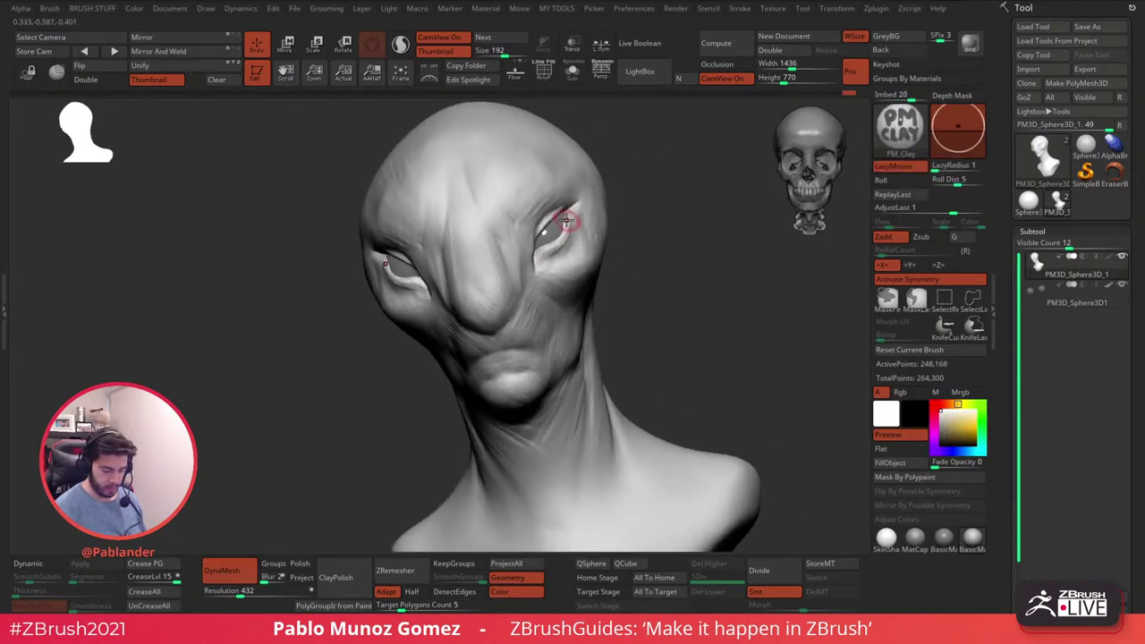
pyautogui.keyDown('shift'); pyautogui.moveTo(548, 245); pyautogui.dragTo(566, 234); pyautogui.keyUp('shift')
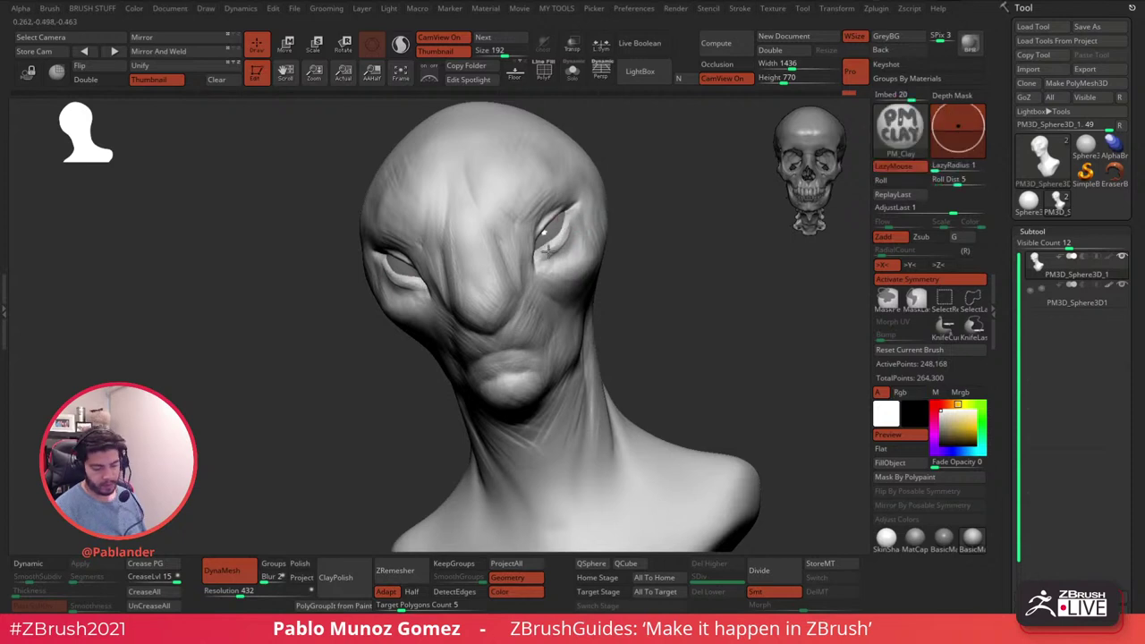
# - Build up the upper lid and slanted brow with PM_Clay, adding strokes between the brows and up the forehead
pyautogui.moveTo(552, 259)
pyautogui.keyDown('shift'); pyautogui.mouseDown(button='right')
pyautogui.moveTo(670, 316)
pyautogui.moveTo(639, 335)
pyautogui.mouseUp(button='right'); pyautogui.keyUp('shift')
pyautogui.rightClick(598, 258)
pyautogui.keyDown('alt'); pyautogui.moveTo(599, 250); pyautogui.dragTo(572, 268, button='right'); pyautogui.keyUp('alt')
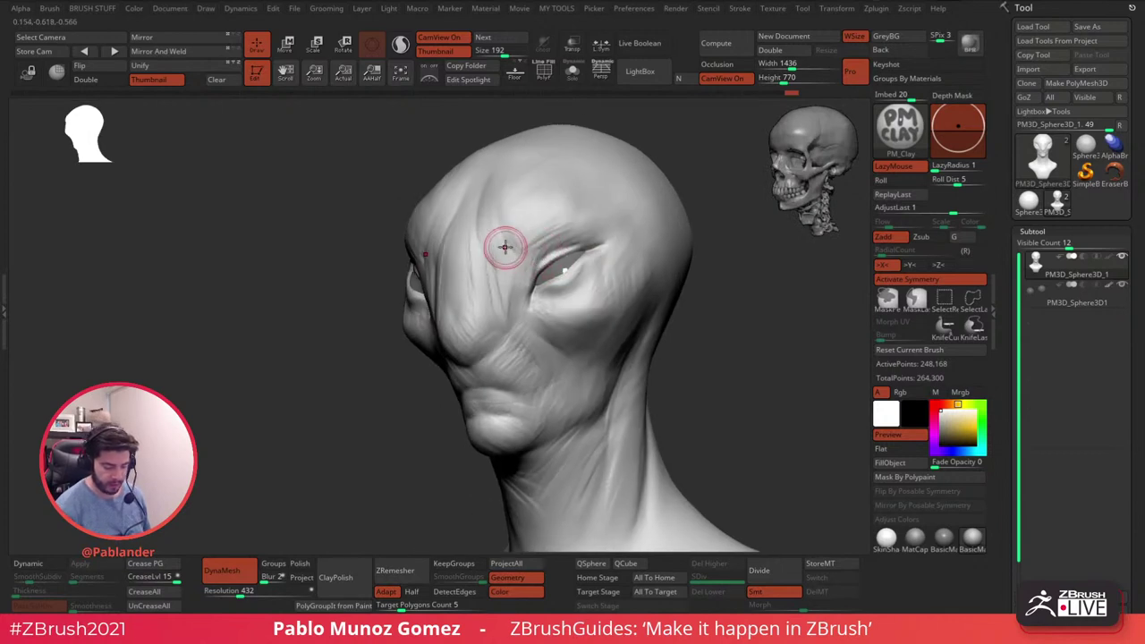
pyautogui.press('space')
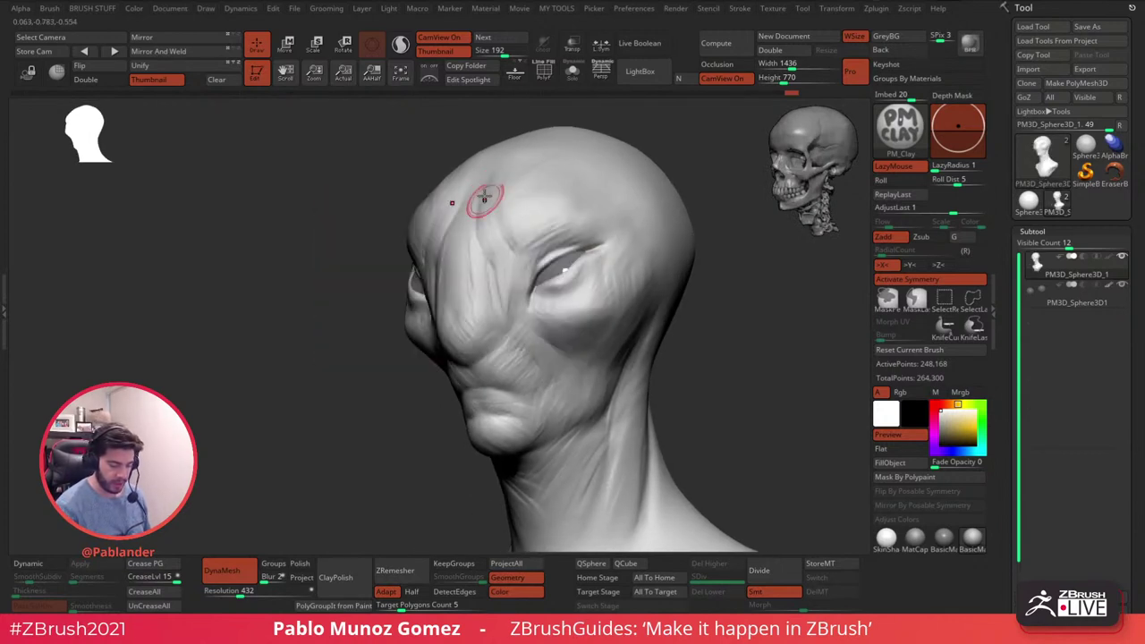
pyautogui.moveTo(499, 262)
pyautogui.keyDown('shift'); pyautogui.mouseDown(button='right')
pyautogui.moveTo(516, 218)
pyautogui.moveTo(493, 169)
pyautogui.mouseUp(button='right'); pyautogui.keyUp('shift')
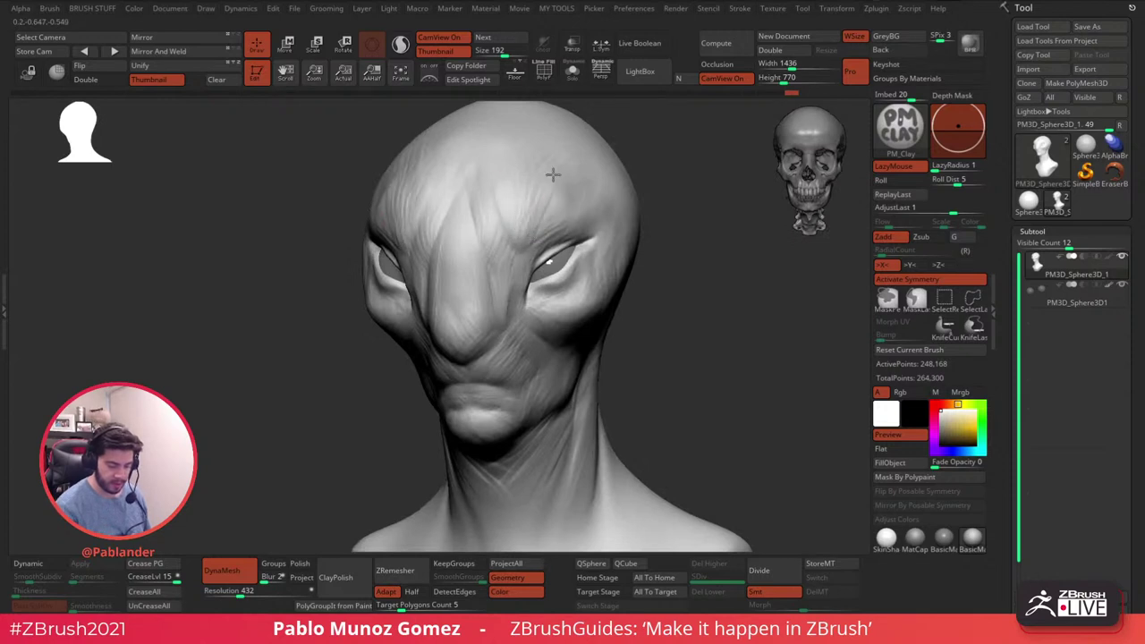
pyautogui.press('space')
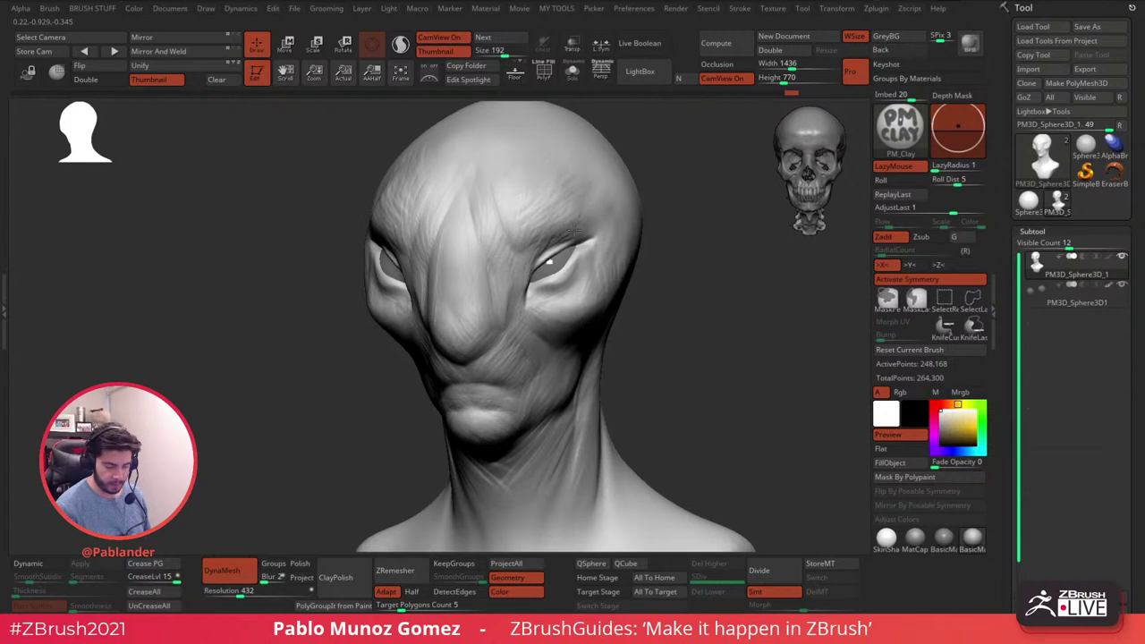
# - Shape the planes between the inner eye corners and the nose bridge with PM_Clay strokes
pyautogui.moveTo(604, 191); pyautogui.dragTo(646, 211, button='right')
pyautogui.moveTo(501, 279); pyautogui.dragTo(526, 259, button='right')
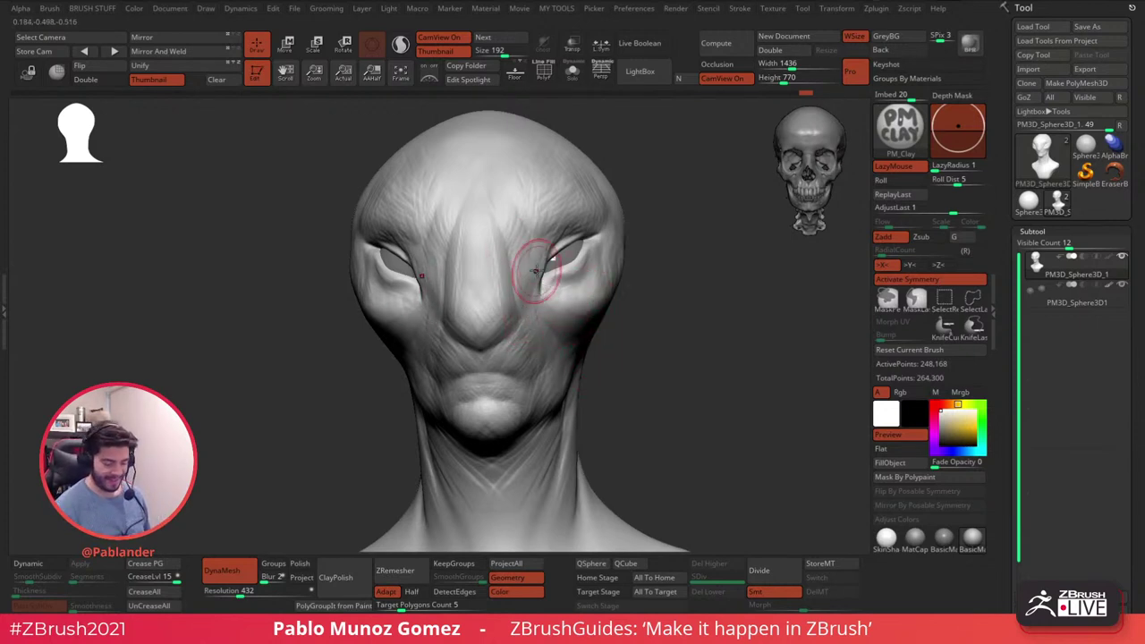
pyautogui.moveTo(533, 276); pyautogui.dragTo(519, 260, button='right')
pyautogui.press('space')
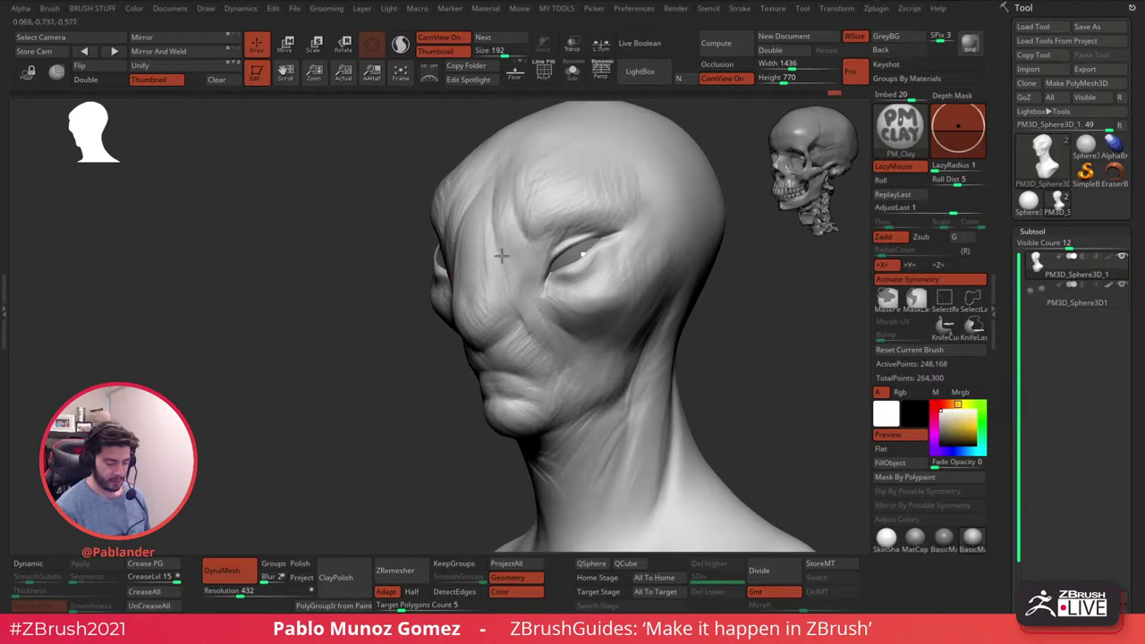
pyautogui.moveTo(506, 286)
pyautogui.mouseDown(button='right')
pyautogui.moveTo(548, 227)
pyautogui.moveTo(561, 243)
pyautogui.moveTo(523, 268)
pyautogui.mouseUp(button='right')
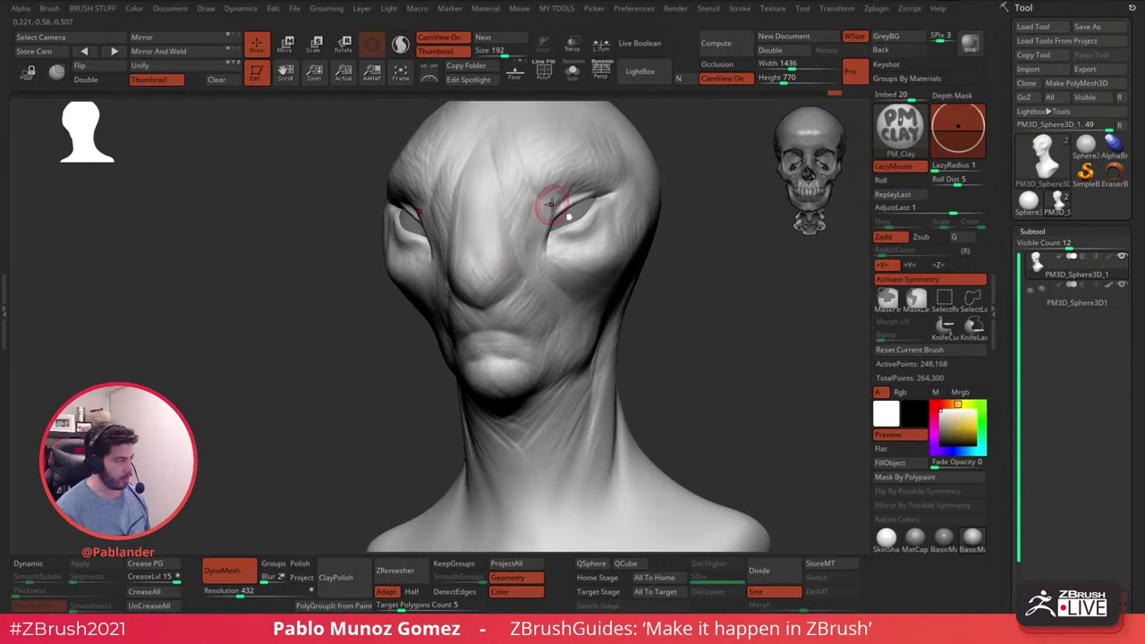
# - Rework the inner eye corner and lower lid from the side with PM_Clay and smooth the pouch beneath
pyautogui.moveTo(568, 199)
pyautogui.mouseDown(button='right')
pyautogui.moveTo(647, 192)
pyautogui.moveTo(663, 215)
pyautogui.moveTo(637, 234)
pyautogui.mouseUp(button='right')
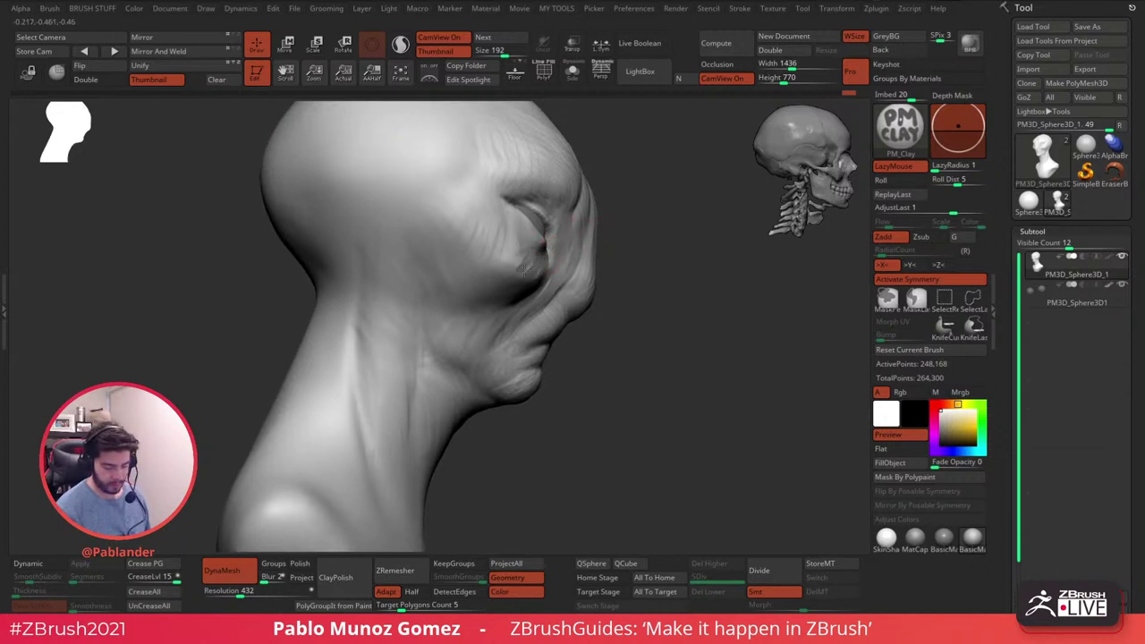
pyautogui.moveTo(558, 249); pyautogui.dragTo(623, 202, button='right')
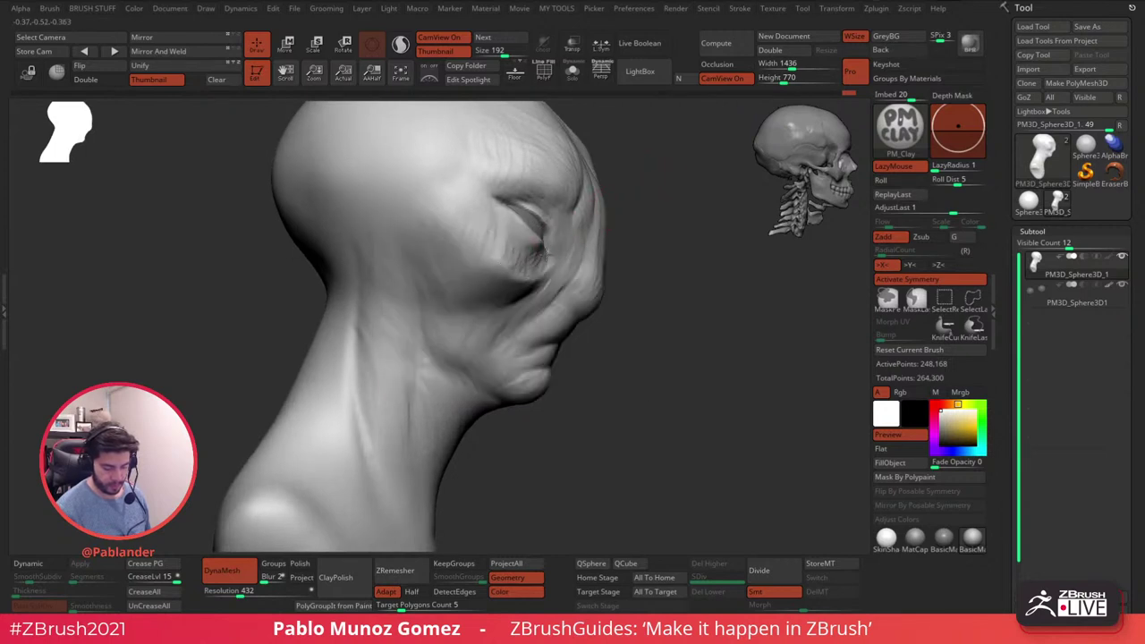
pyautogui.moveTo(555, 241); pyautogui.dragTo(499, 253, button='right')
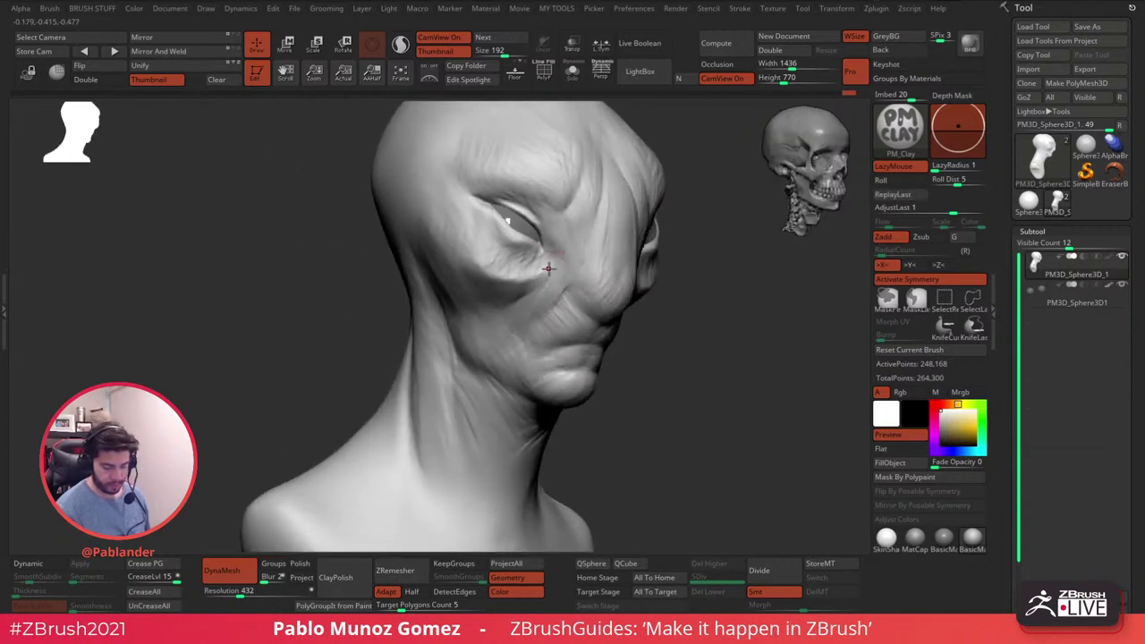
pyautogui.keyDown('shift'); pyautogui.moveTo(496, 254); pyautogui.dragTo(527, 255); pyautogui.keyUp('shift')
# - Build up the pouch under the eye and its outer edge with PM_Clay, checking the form from the front
pyautogui.moveTo(702, 268)
pyautogui.mouseDown(button='right')
pyautogui.moveTo(644, 270)
pyautogui.moveTo(623, 289)
pyautogui.mouseUp(button='right')
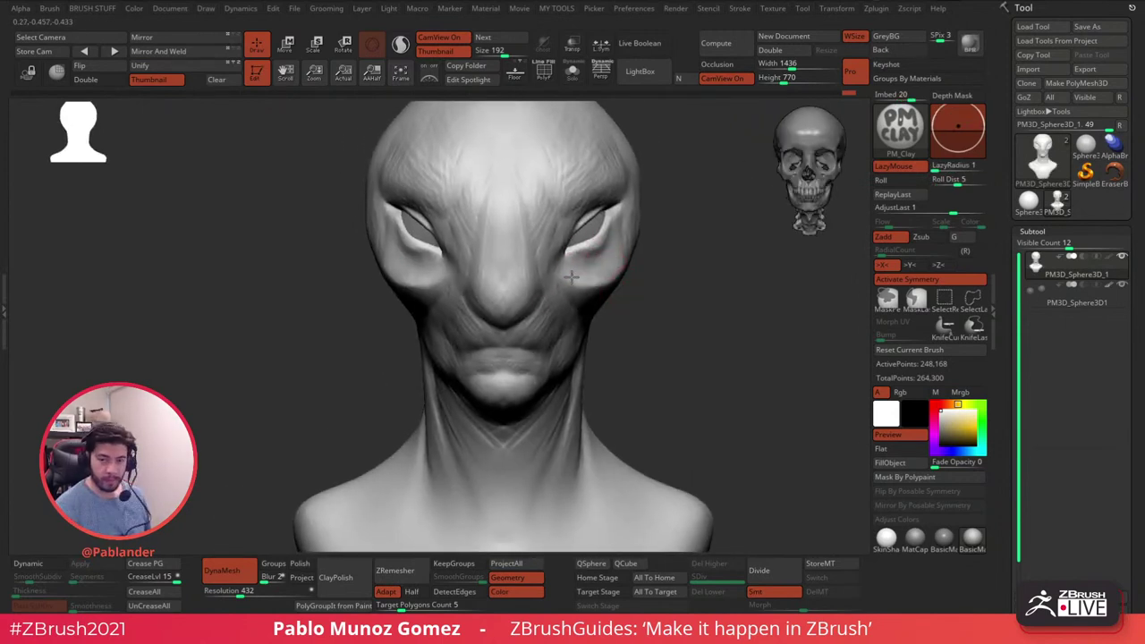
pyautogui.moveTo(614, 250); pyautogui.dragTo(626, 256, button='right')
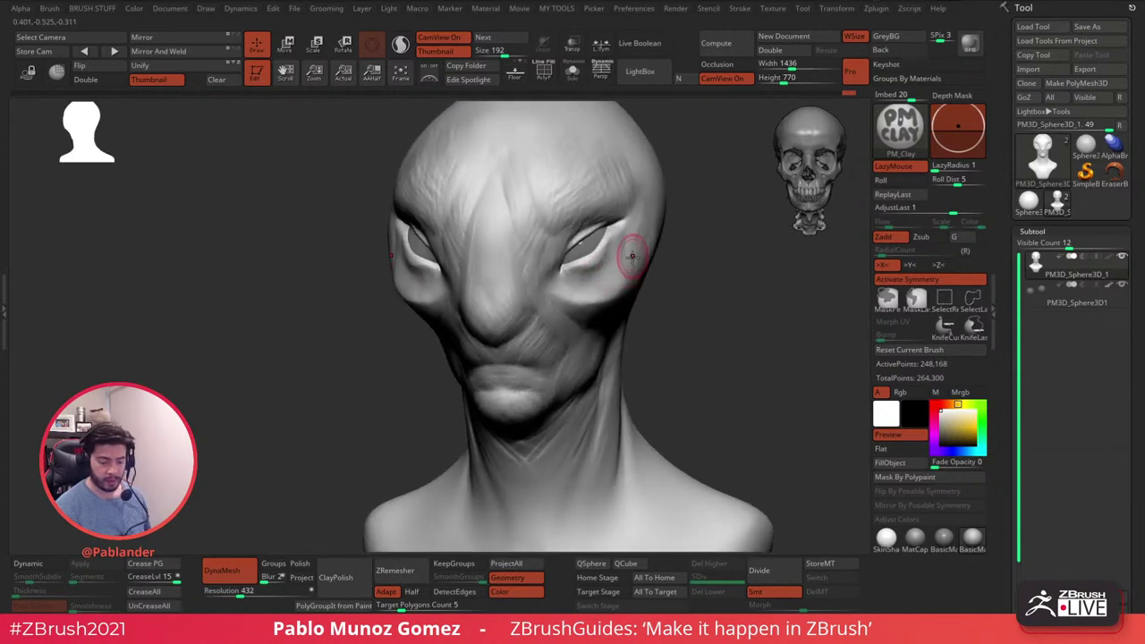
pyautogui.moveTo(615, 275); pyautogui.dragTo(590, 293)
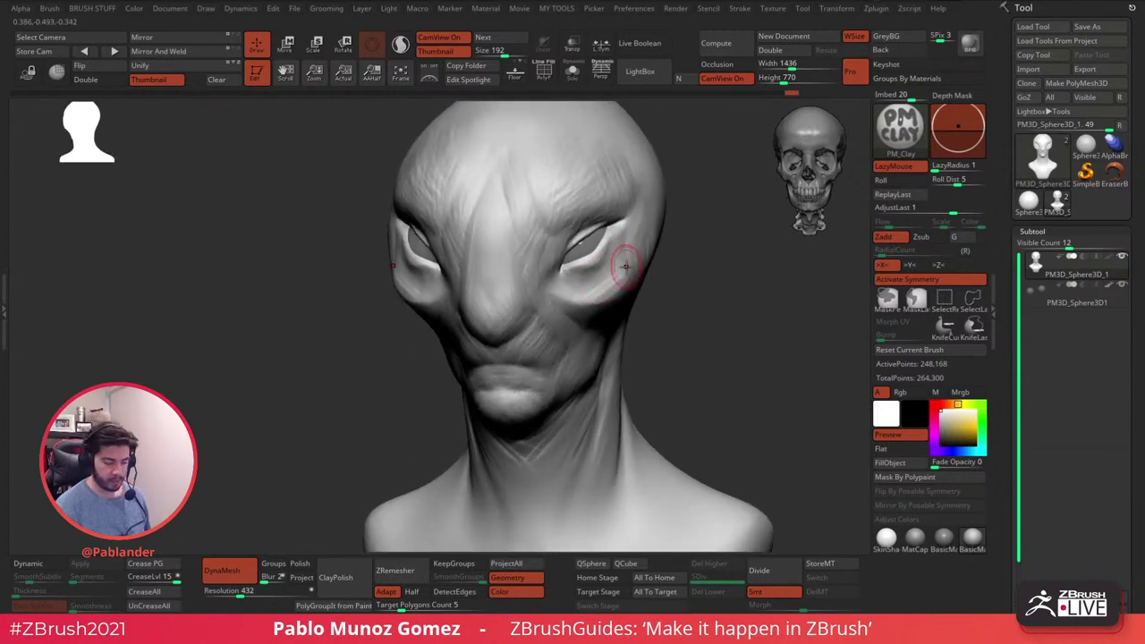
pyautogui.press('w')
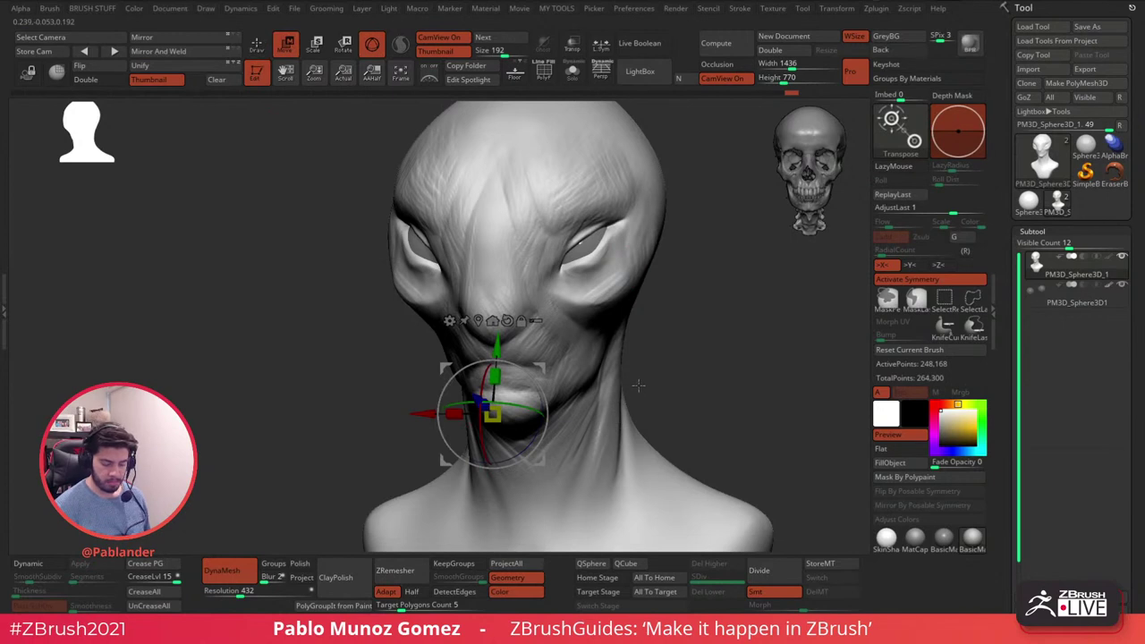
pyautogui.click(258, 47)
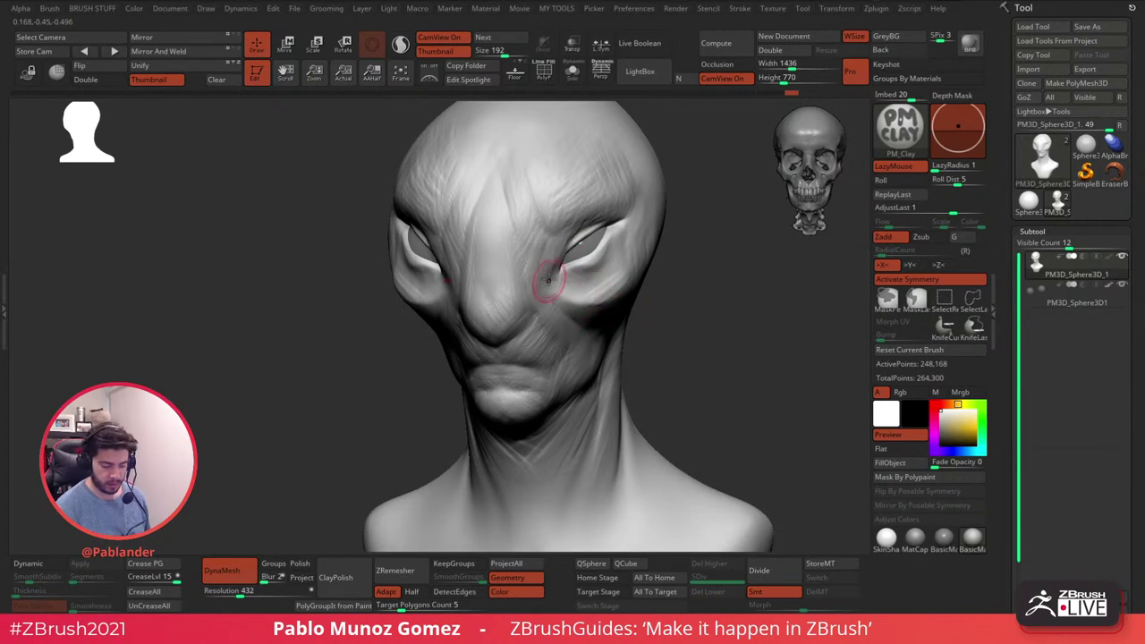
pyautogui.moveTo(553, 270); pyautogui.dragTo(592, 252, button='right')
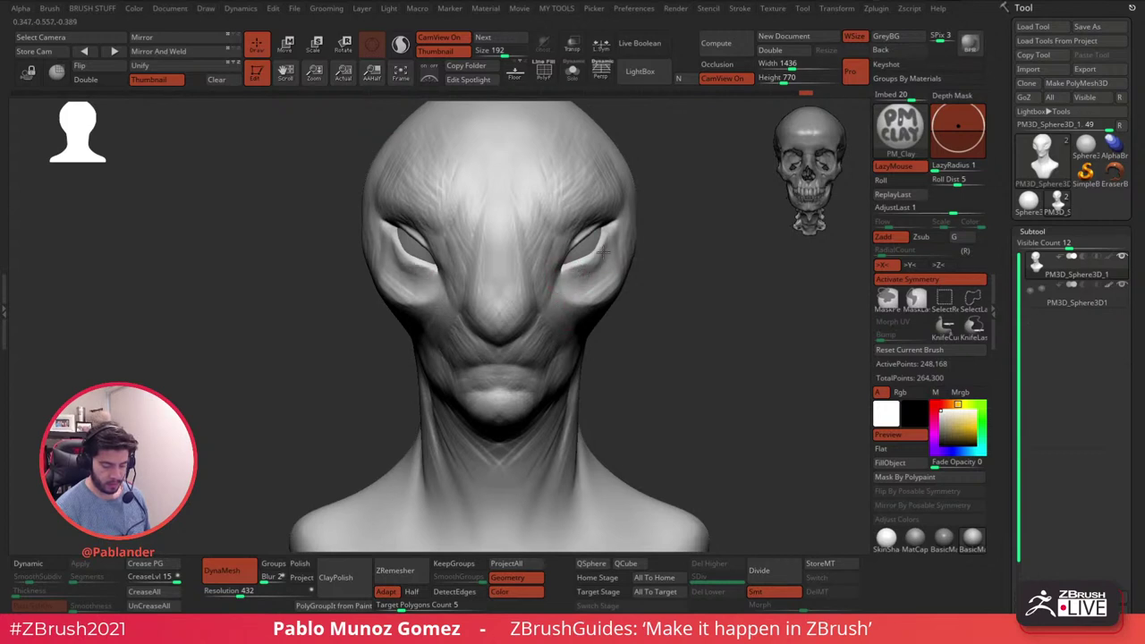
pyautogui.keyDown('alt'); pyautogui.moveTo(611, 235); pyautogui.dragTo(589, 252, button='right'); pyautogui.keyUp('alt')
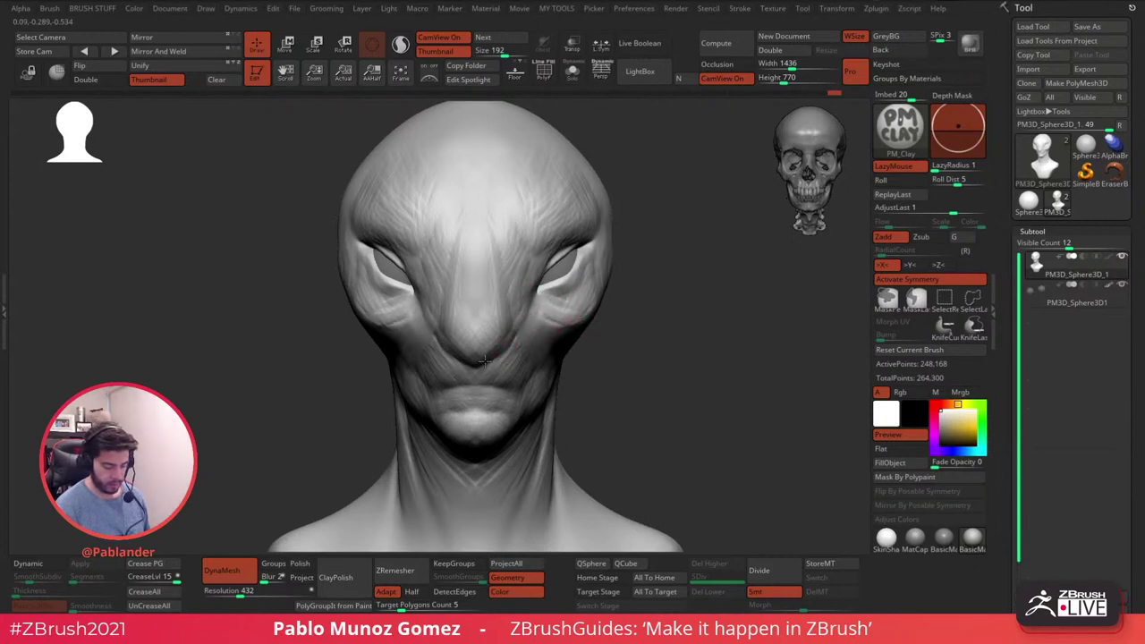
# - Sharpen the nose tip into a pointed wedge and add PM_Clay strokes across the cheek beside it
pyautogui.moveTo(501, 351)
pyautogui.mouseDown(button='right')
pyautogui.moveTo(528, 309)
pyautogui.moveTo(454, 337)
pyautogui.mouseUp(button='right')
pyautogui.moveTo(541, 362)
pyautogui.keyDown('alt'); pyautogui.mouseDown(button='right')
pyautogui.moveTo(543, 313)
pyautogui.moveTo(553, 315)
pyautogui.mouseUp(button='right'); pyautogui.keyUp('alt')
pyautogui.moveTo(486, 351); pyautogui.dragTo(480, 349, button='right')
pyautogui.moveTo(537, 274)
pyautogui.mouseDown()
pyautogui.moveTo(511, 292)
pyautogui.moveTo(518, 318)
pyautogui.moveTo(526, 311)
pyautogui.mouseUp()
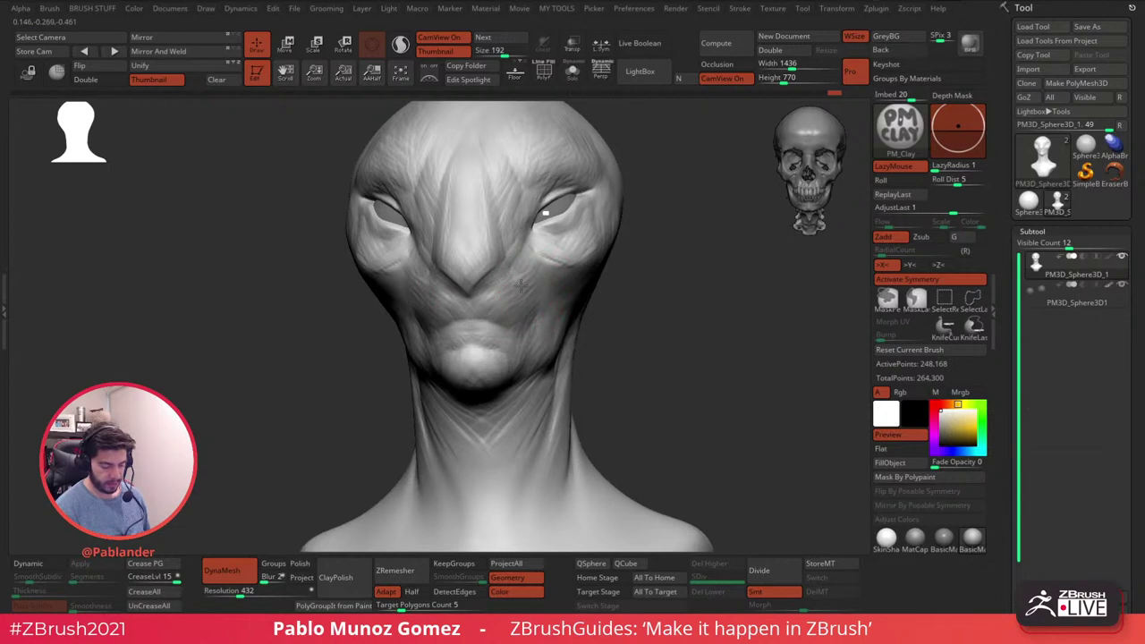
# - Lay PM_Clay strokes down the throat and the front of the bust's neck
pyautogui.moveTo(547, 302)
pyautogui.mouseDown(button='right')
pyautogui.moveTo(542, 268)
pyautogui.moveTo(564, 284)
pyautogui.mouseUp(button='right')
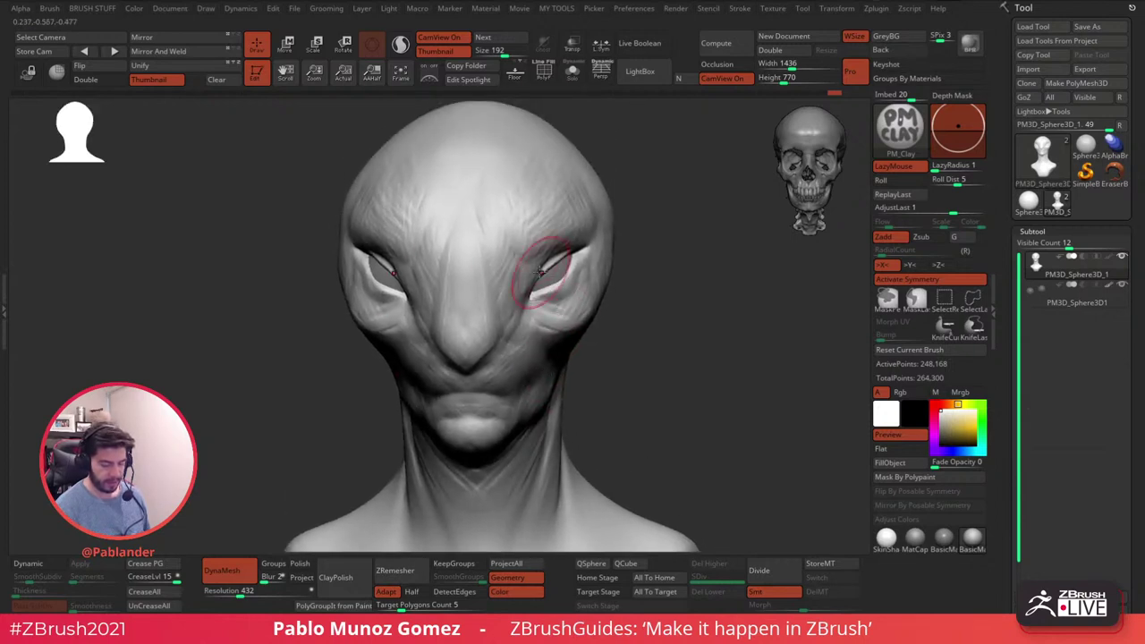
pyautogui.moveTo(535, 162)
pyautogui.mouseDown()
pyautogui.moveTo(519, 185)
pyautogui.moveTo(545, 170)
pyautogui.moveTo(545, 215)
pyautogui.moveTo(570, 175)
pyautogui.moveTo(573, 224)
pyautogui.mouseUp()
pyautogui.keyDown('ctrl'); pyautogui.moveTo(597, 224); pyautogui.dragTo(642, 251, button='right'); pyautogui.keyUp('ctrl')
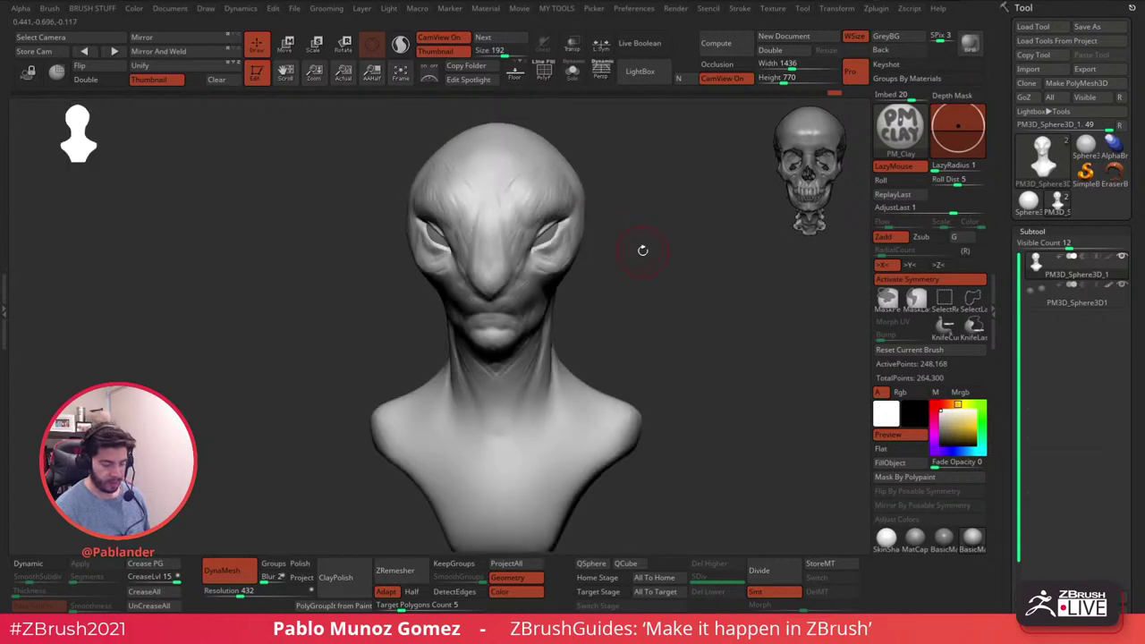
pyautogui.moveTo(552, 317); pyautogui.dragTo(483, 320, button='right')
pyautogui.moveTo(503, 274)
pyautogui.mouseDown()
pyautogui.moveTo(493, 324)
pyautogui.moveTo(521, 311)
pyautogui.moveTo(515, 333)
pyautogui.mouseUp()
pyautogui.moveTo(544, 276); pyautogui.dragTo(641, 273, button='right')
pyautogui.moveTo(509, 280)
pyautogui.mouseDown()
pyautogui.moveTo(501, 320)
pyautogui.moveTo(520, 322)
pyautogui.moveTo(490, 309)
pyautogui.mouseUp()
# - Build up the long muscles down both sides of the neck with PM_Clay strokes
pyautogui.moveTo(490, 309); pyautogui.dragTo(556, 282, button='right')
pyautogui.moveTo(569, 269)
pyautogui.mouseDown()
pyautogui.moveTo(532, 338)
pyautogui.moveTo(568, 326)
pyautogui.mouseUp()
pyautogui.moveTo(592, 254)
pyautogui.mouseDown()
pyautogui.moveTo(554, 373)
pyautogui.moveTo(578, 329)
pyautogui.mouseUp()
pyautogui.moveTo(580, 326)
pyautogui.mouseDown()
pyautogui.moveTo(562, 330)
pyautogui.moveTo(549, 381)
pyautogui.moveTo(579, 319)
pyautogui.mouseUp()
pyautogui.moveTo(580, 318); pyautogui.dragTo(597, 302, button='right')
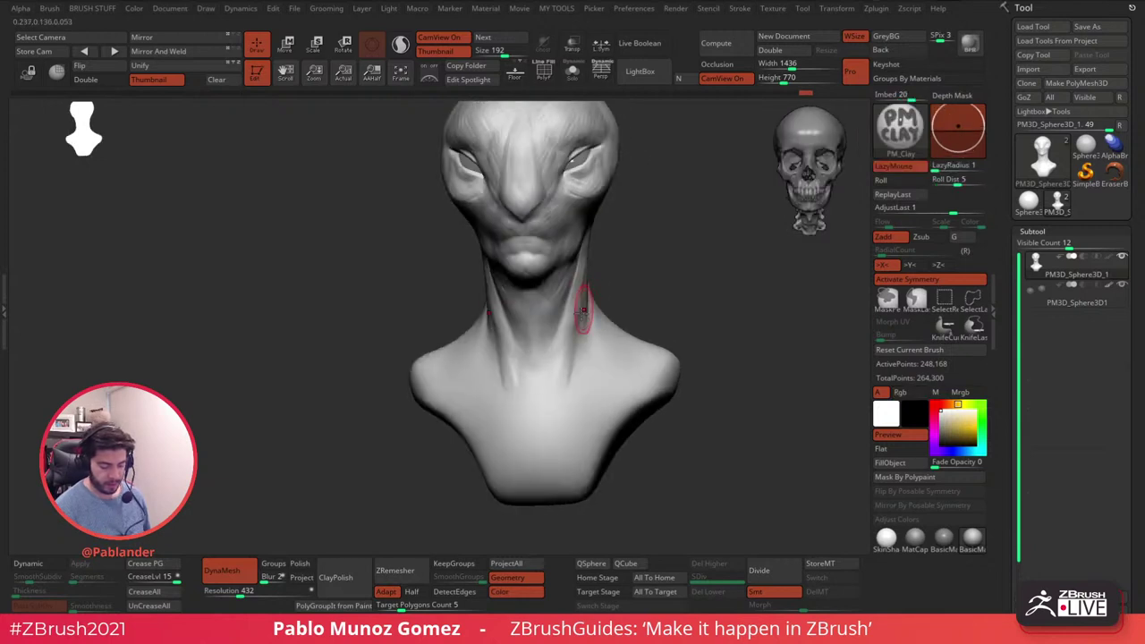
# - Smooth the pit of the neck and define where the neck muscles meet the collarbones
pyautogui.press('shift')
pyautogui.moveTo(564, 372)
pyautogui.mouseDown(button='right')
pyautogui.moveTo(595, 322)
pyautogui.moveTo(602, 256)
pyautogui.mouseUp(button='right')
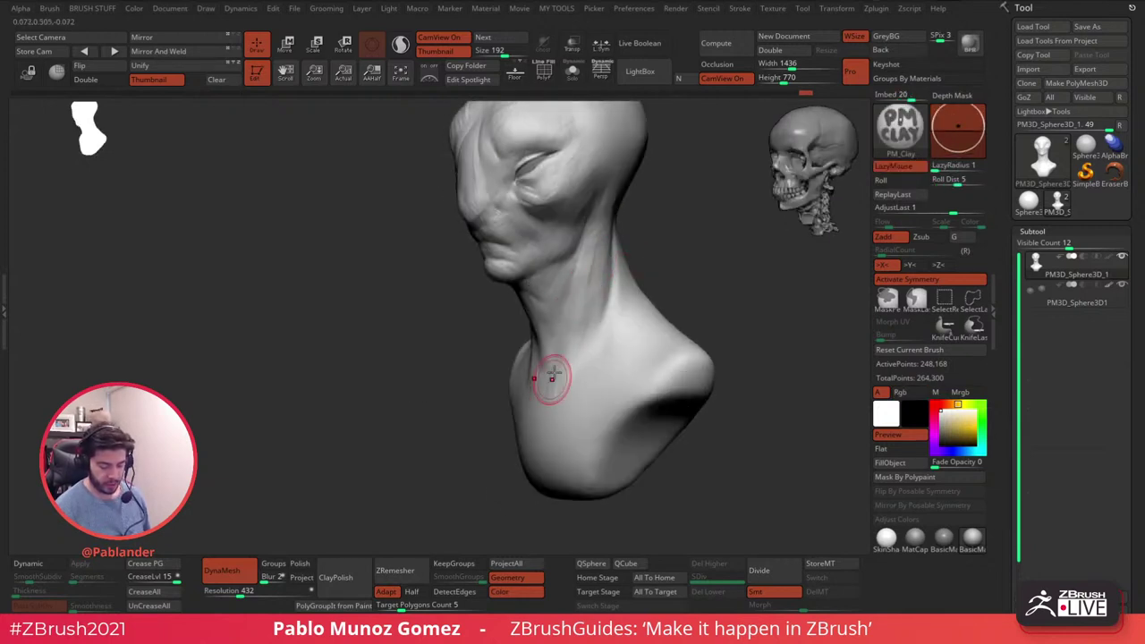
pyautogui.keyDown('shift'); pyautogui.moveTo(548, 394); pyautogui.dragTo(567, 333, button='right'); pyautogui.keyUp('shift')
pyautogui.keyDown('shift'); pyautogui.moveTo(539, 351); pyautogui.dragTo(546, 373); pyautogui.keyUp('shift')
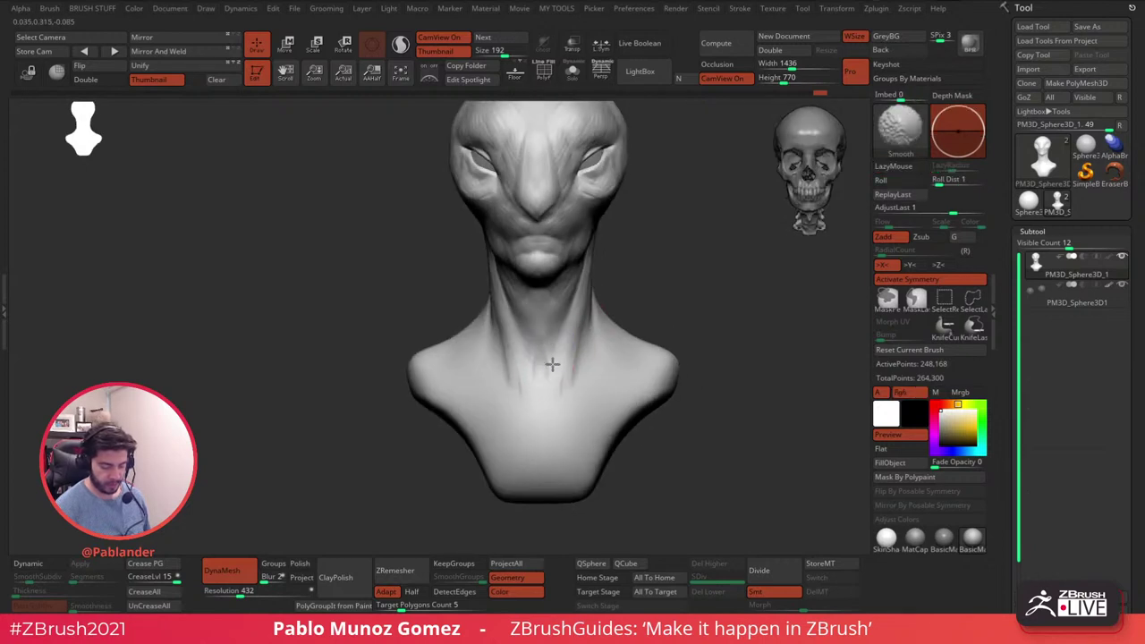
pyautogui.keyDown('shift'); pyautogui.moveTo(570, 324); pyautogui.dragTo(569, 383); pyautogui.keyUp('shift')
pyautogui.moveTo(583, 320)
pyautogui.mouseDown()
pyautogui.moveTo(570, 385)
pyautogui.moveTo(579, 377)
pyautogui.mouseUp()
pyautogui.press('shift')
# - Add short PM_Clay strokes over the trapezius between the neck and the shoulder
pyautogui.moveTo(653, 324); pyautogui.dragTo(611, 320, button='right')
pyautogui.moveTo(615, 314); pyautogui.dragTo(599, 336)
pyautogui.moveTo(620, 323); pyautogui.dragTo(603, 344)
pyautogui.moveTo(628, 340)
pyautogui.mouseDown()
pyautogui.moveTo(610, 353)
pyautogui.moveTo(626, 358)
pyautogui.mouseUp()
pyautogui.moveTo(626, 357)
pyautogui.mouseDown(button='right')
pyautogui.moveTo(647, 339)
pyautogui.moveTo(555, 383)
pyautogui.mouseUp(button='right')
# - Sculpt the collarbones from the pit of the neck out to the shoulders with PM_Clay and soften them
pyautogui.moveTo(554, 383); pyautogui.dragTo(673, 358)
pyautogui.moveTo(594, 376)
pyautogui.keyDown('shift'); pyautogui.mouseDown()
pyautogui.moveTo(585, 388)
pyautogui.moveTo(657, 367)
pyautogui.mouseUp(); pyautogui.keyUp('shift')
pyautogui.moveTo(636, 347)
pyautogui.keyDown('alt'); pyautogui.mouseDown(button='right')
pyautogui.moveTo(613, 340)
pyautogui.moveTo(533, 396)
pyautogui.mouseUp(button='right'); pyautogui.keyUp('alt')
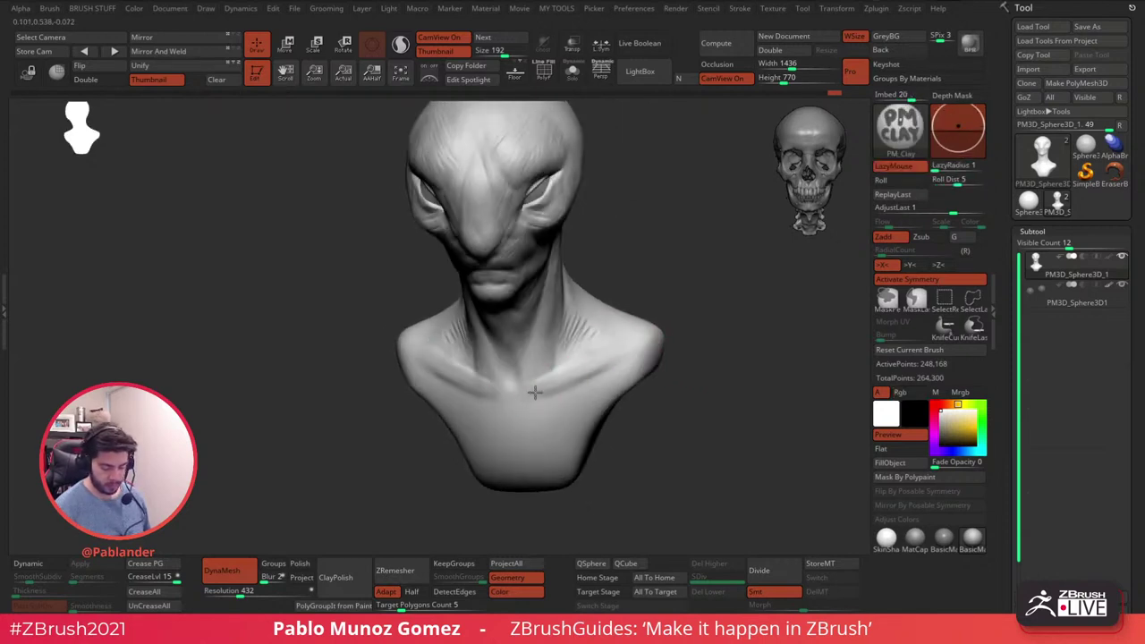
pyautogui.moveTo(524, 397); pyautogui.dragTo(585, 350)
pyautogui.moveTo(585, 349); pyautogui.dragTo(599, 394, button='right')
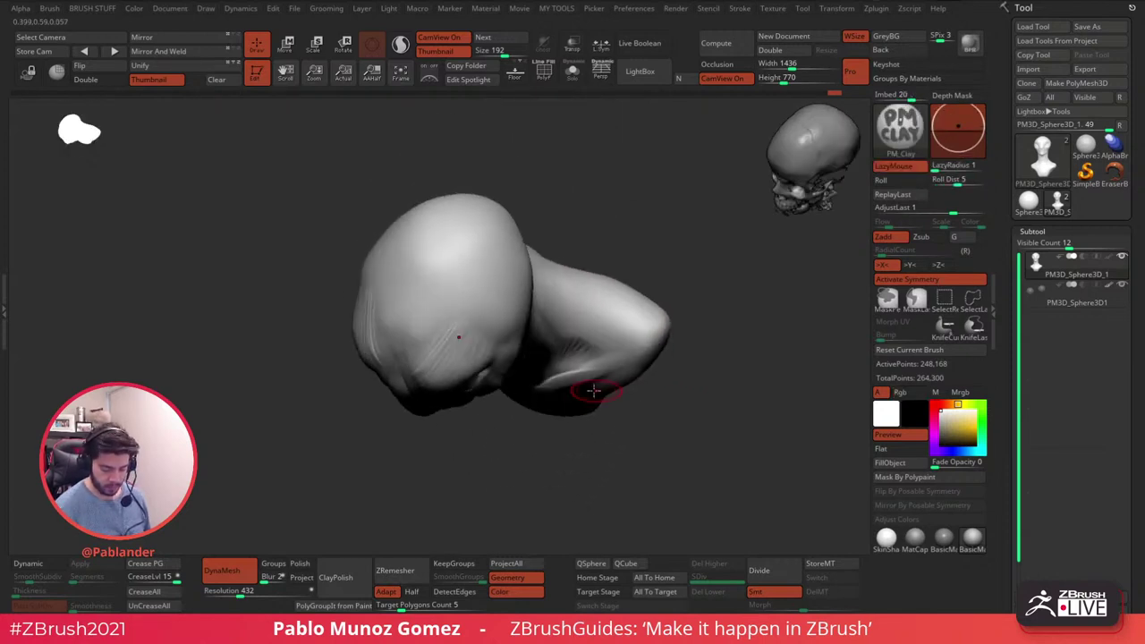
pyautogui.moveTo(608, 359)
pyautogui.mouseDown()
pyautogui.moveTo(647, 351)
pyautogui.moveTo(652, 337)
pyautogui.mouseUp()
pyautogui.moveTo(633, 347)
pyautogui.mouseDown(button='right')
pyautogui.moveTo(634, 327)
pyautogui.moveTo(608, 339)
pyautogui.mouseUp(button='right')
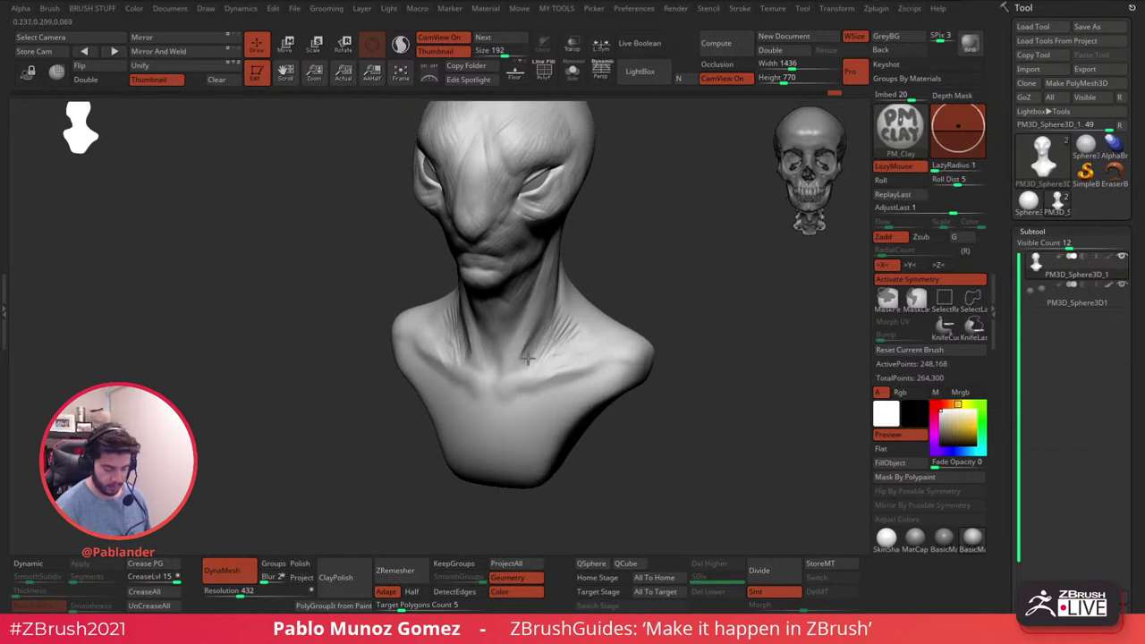
# - Smooth the trapezius strokes, refine the side of the neck and remesh the bust with DynaMesh
pyautogui.press('shift')
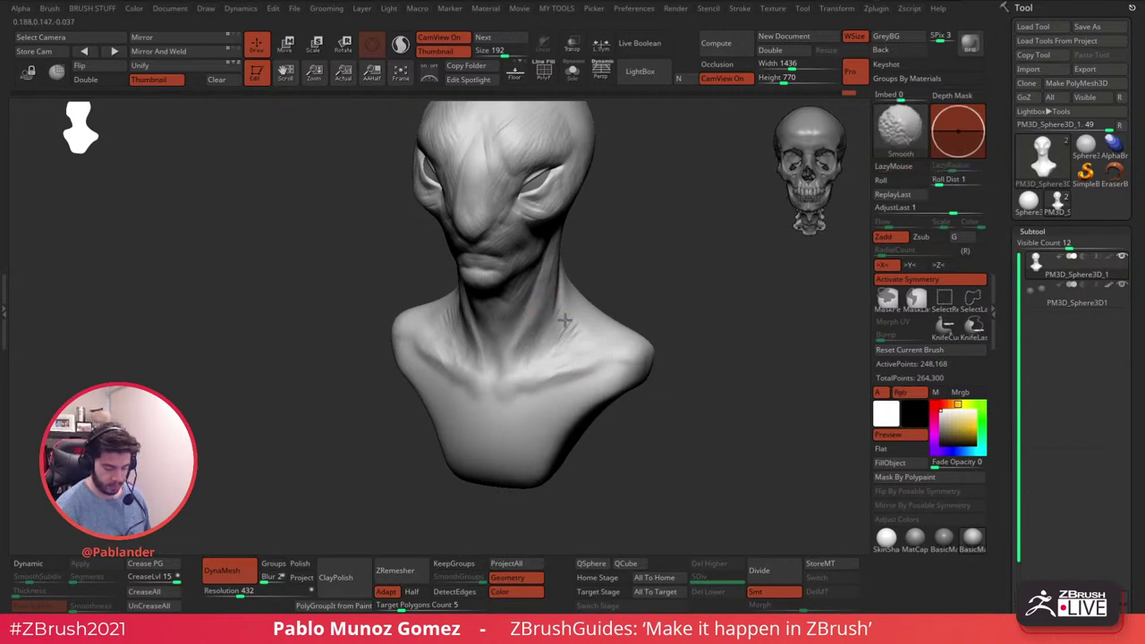
pyautogui.moveTo(568, 307); pyautogui.dragTo(563, 293, button='right')
pyautogui.moveTo(563, 283); pyautogui.dragTo(549, 313)
pyautogui.moveTo(601, 268); pyautogui.dragTo(561, 325, button='right')
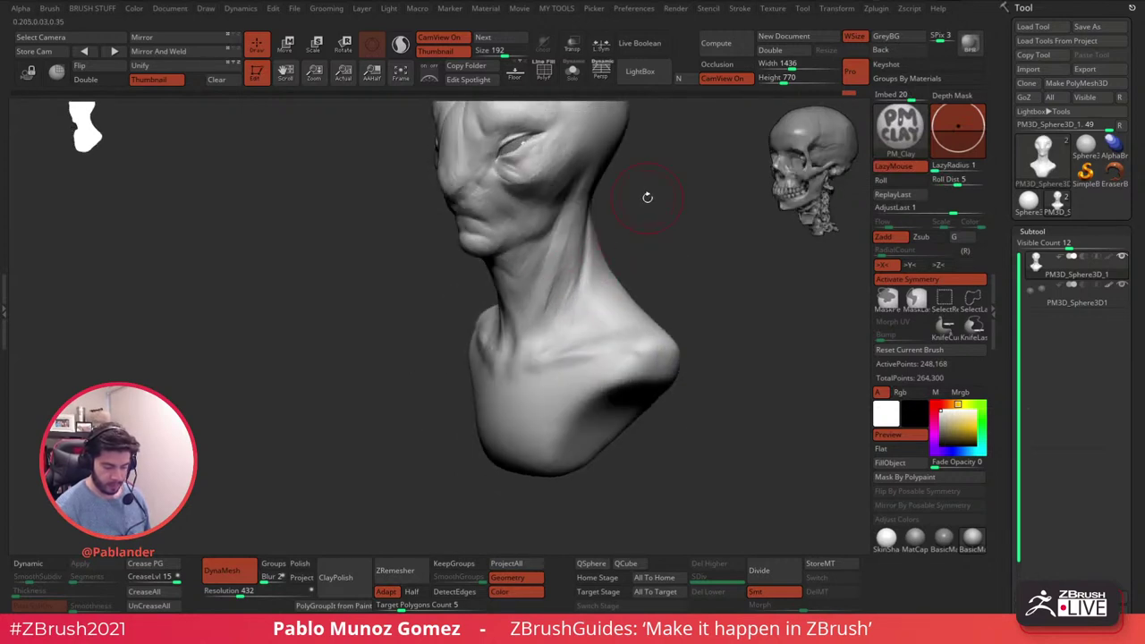
pyautogui.keyDown('ctrl'); pyautogui.moveTo(646, 192); pyautogui.dragTo(669, 288); pyautogui.keyUp('ctrl')
pyautogui.keyDown('shift'); pyautogui.moveTo(592, 307); pyautogui.dragTo(554, 314); pyautogui.keyUp('shift')
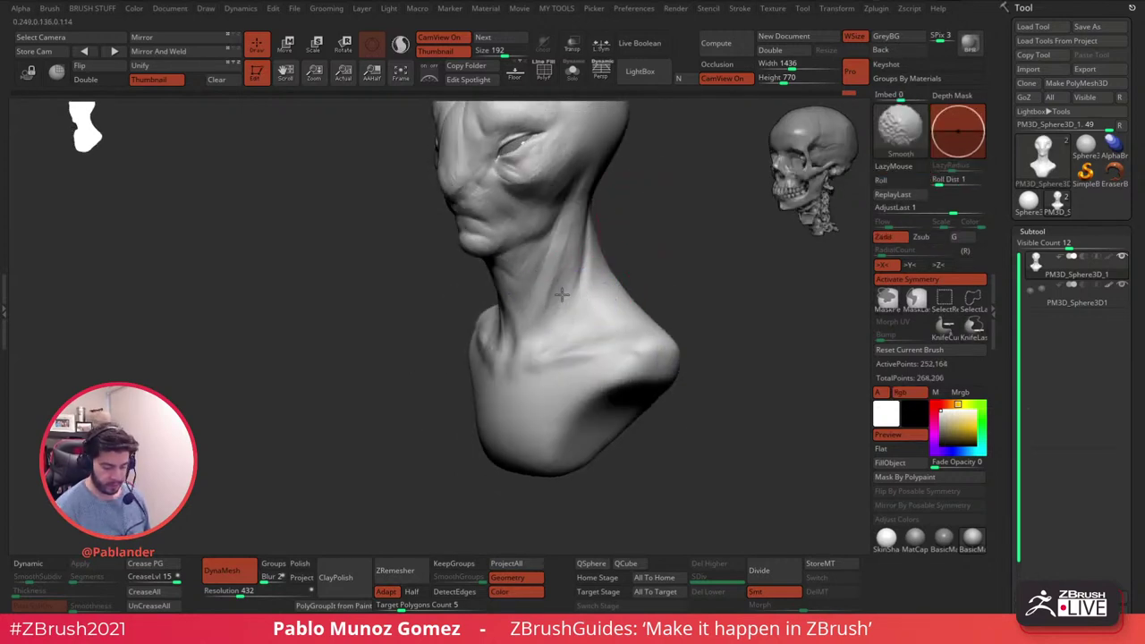
# - Build up the trapezius across the back of the neck and upper shoulder with PM_Clay strokes
pyautogui.moveTo(564, 333); pyautogui.dragTo(567, 268, button='right')
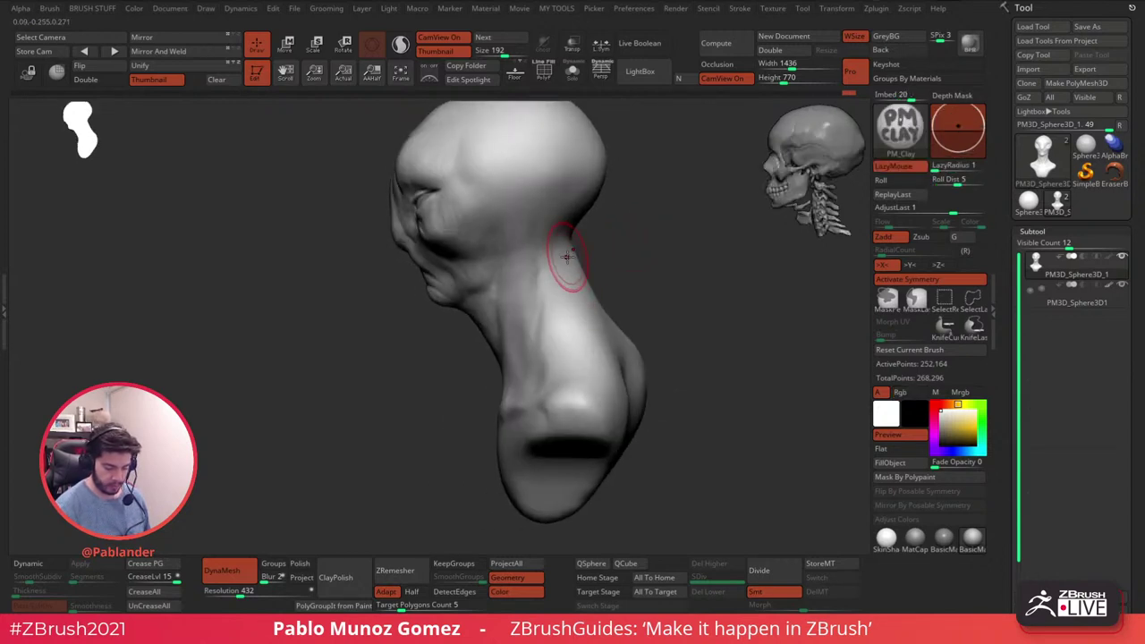
pyautogui.moveTo(624, 262)
pyautogui.mouseDown()
pyautogui.moveTo(623, 309)
pyautogui.moveTo(557, 309)
pyautogui.moveTo(569, 319)
pyautogui.moveTo(557, 356)
pyautogui.mouseUp()
pyautogui.moveTo(606, 331)
pyautogui.mouseDown()
pyautogui.moveTo(567, 364)
pyautogui.moveTo(570, 376)
pyautogui.mouseUp()
pyautogui.moveTo(559, 310)
pyautogui.mouseDown(button='right')
pyautogui.moveTo(572, 201)
pyautogui.moveTo(585, 220)
pyautogui.mouseUp(button='right')
pyautogui.moveTo(585, 222); pyautogui.dragTo(606, 303)
pyautogui.moveTo(575, 224); pyautogui.dragTo(591, 304)
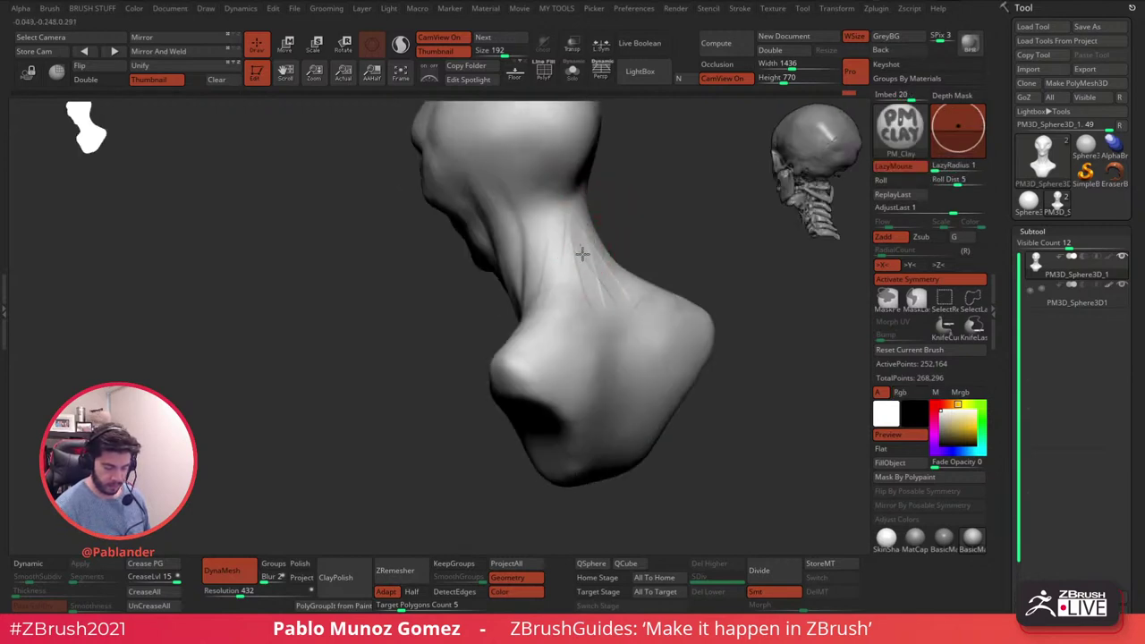
pyautogui.moveTo(585, 273)
pyautogui.mouseDown(button='right')
pyautogui.moveTo(663, 223)
pyautogui.moveTo(600, 276)
pyautogui.mouseUp(button='right')
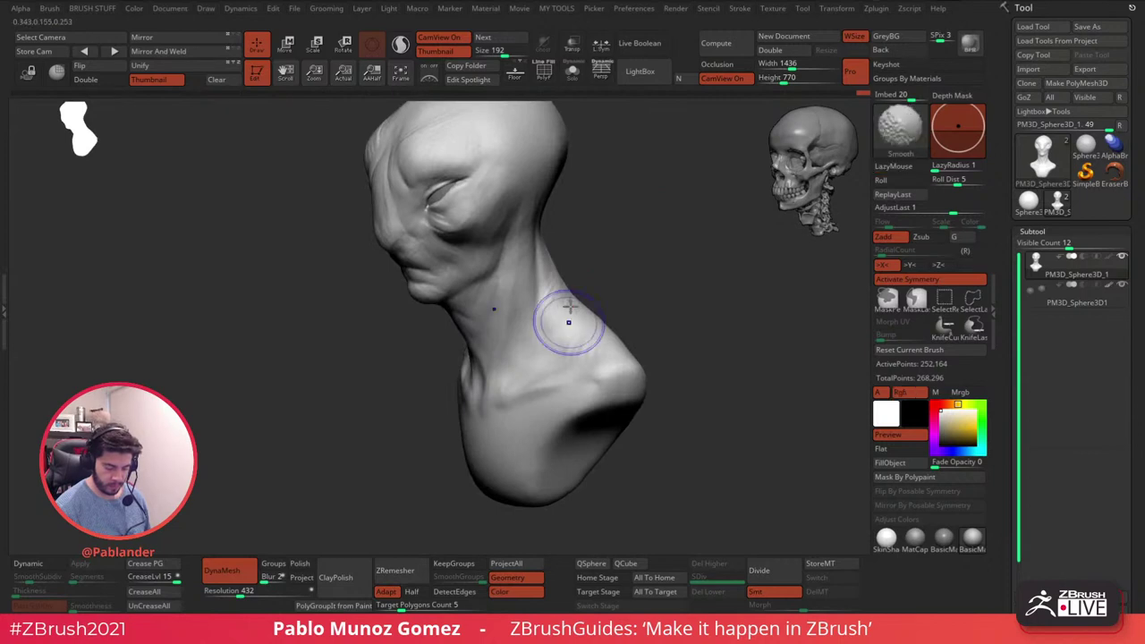
# - Add PM_Clay strokes to the top of the shoulder and smooth them into the trapezius
pyautogui.moveTo(612, 348)
pyautogui.keyDown('shift'); pyautogui.mouseDown(button='right')
pyautogui.moveTo(605, 335)
pyautogui.moveTo(583, 349)
pyautogui.mouseUp(button='right'); pyautogui.keyUp('shift')
pyautogui.moveTo(623, 298); pyautogui.dragTo(618, 337, button='right')
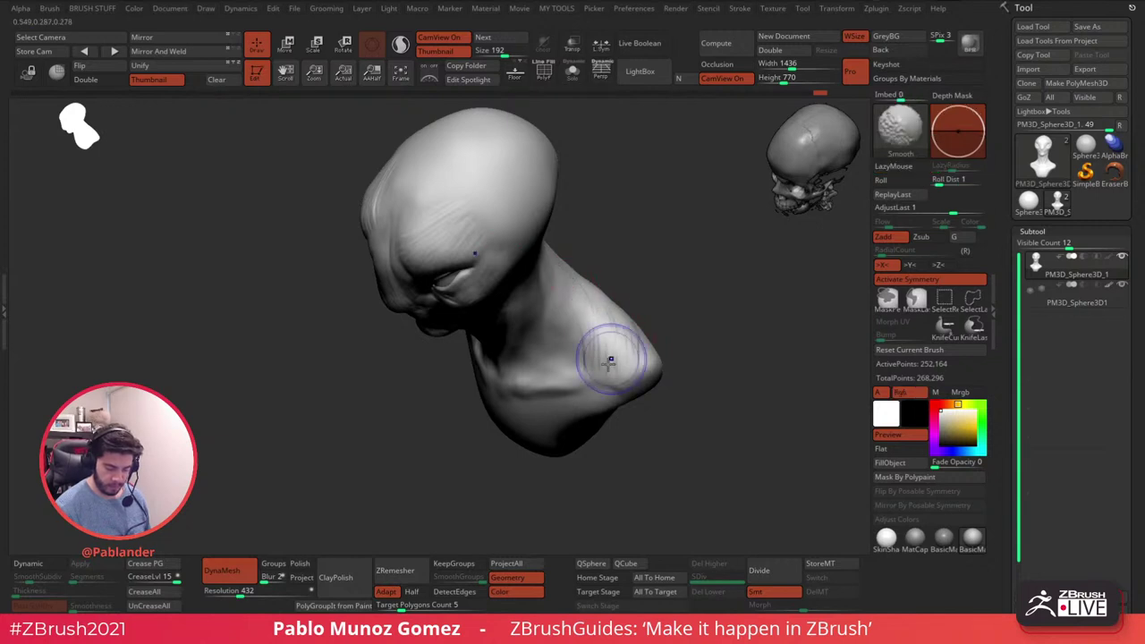
pyautogui.keyDown('shift'); pyautogui.moveTo(602, 334); pyautogui.dragTo(638, 301, button='right'); pyautogui.keyUp('shift')
pyautogui.moveTo(612, 348)
pyautogui.mouseDown(button='right')
pyautogui.moveTo(597, 380)
pyautogui.moveTo(588, 337)
pyautogui.moveTo(616, 296)
pyautogui.moveTo(672, 332)
pyautogui.moveTo(670, 300)
pyautogui.moveTo(596, 271)
pyautogui.mouseUp(button='right')
# - Turn on perspective and smooth the clay strokes on the forehead, brow and side of the face
pyautogui.click(603, 78)
pyautogui.moveTo(622, 308); pyautogui.dragTo(519, 236, button='right')
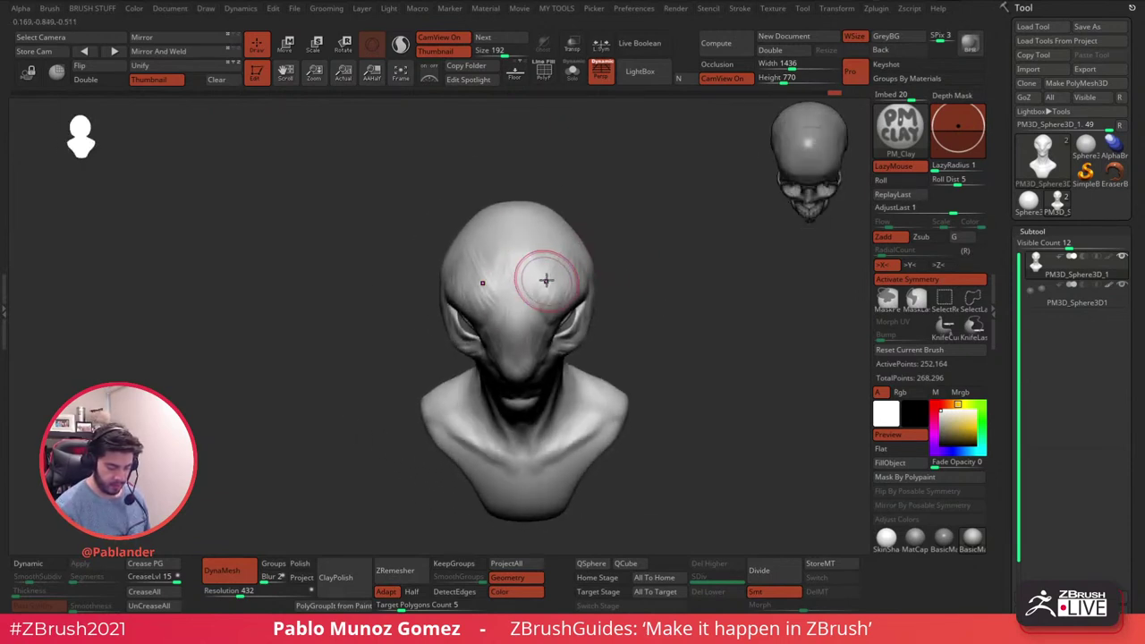
pyautogui.press('shift')
pyautogui.moveTo(569, 279); pyautogui.dragTo(504, 319, button='right')
pyautogui.keyDown('shift'); pyautogui.moveTo(499, 272); pyautogui.dragTo(455, 285); pyautogui.keyUp('shift')
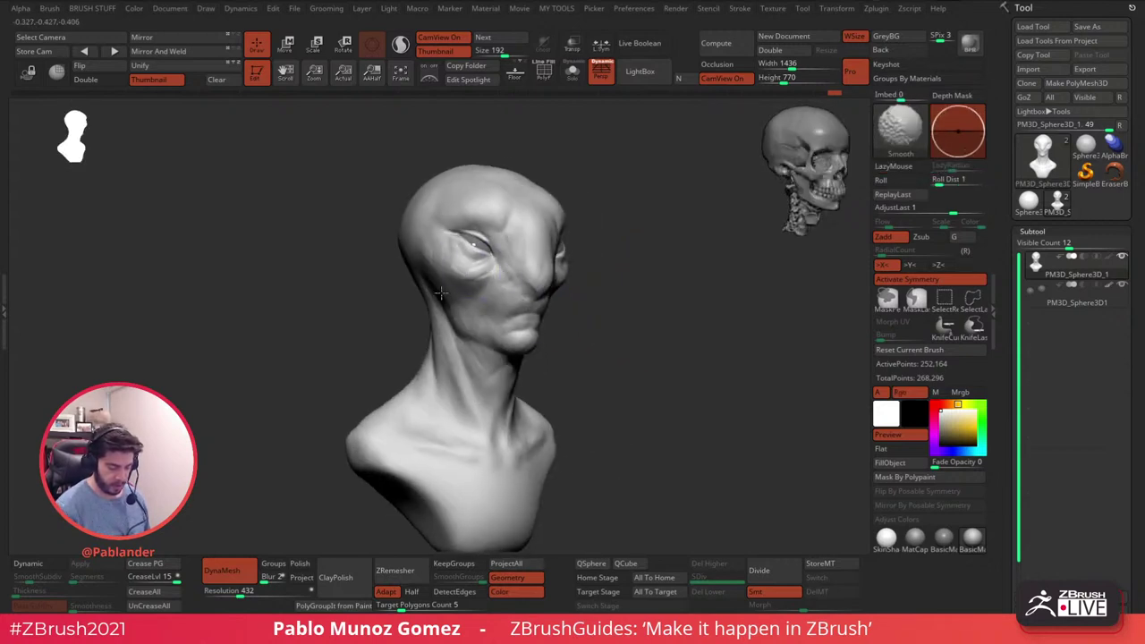
# - Smooth the cheek, jaw and upper neck, and review the whole bust from the front
pyautogui.moveTo(650, 269)
pyautogui.mouseDown()
pyautogui.moveTo(567, 288)
pyautogui.moveTo(602, 253)
pyautogui.mouseUp()
pyautogui.moveTo(602, 253); pyautogui.dragTo(641, 256, button='right')
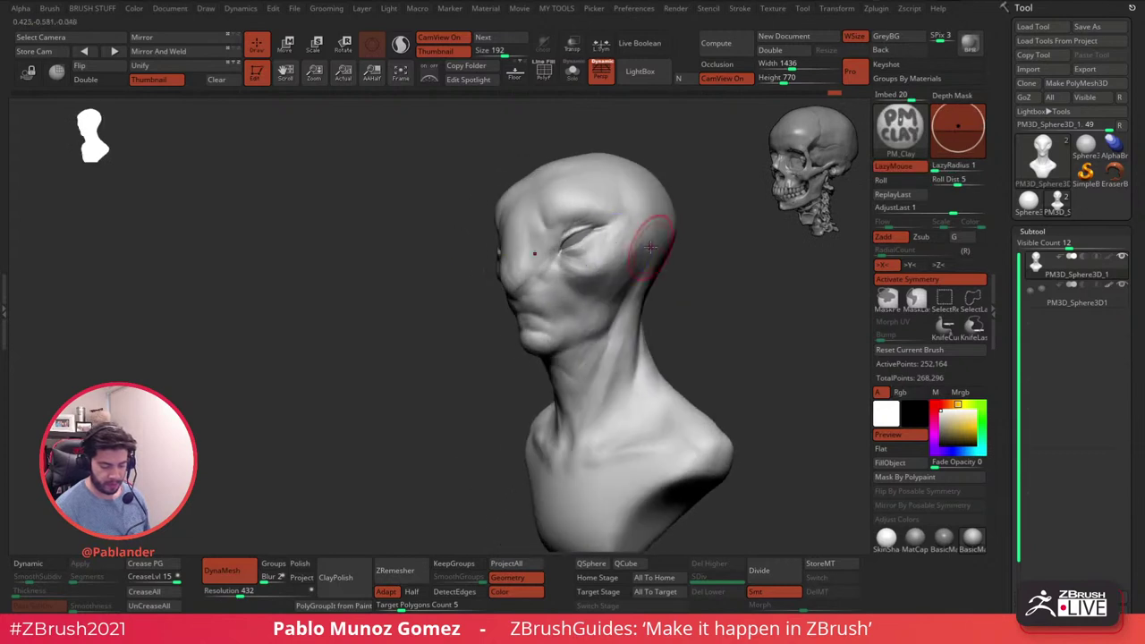
pyautogui.keyDown('shift'); pyautogui.moveTo(575, 351); pyautogui.dragTo(567, 319); pyautogui.keyUp('shift')
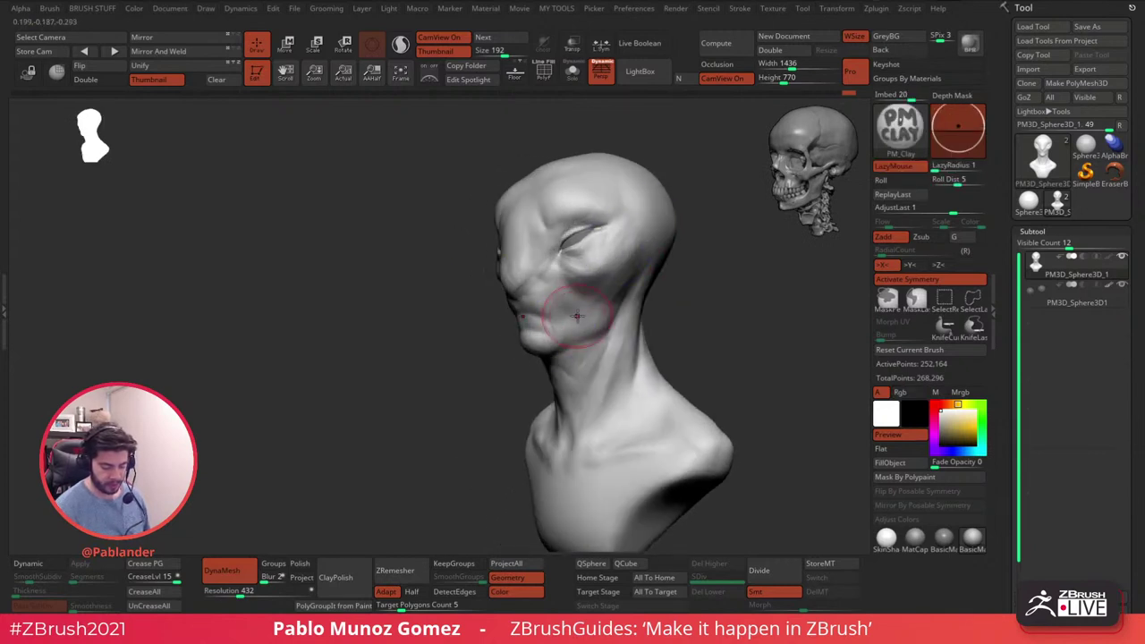
pyautogui.moveTo(567, 319); pyautogui.dragTo(605, 352, button='right')
pyautogui.keyDown('shift'); pyautogui.moveTo(605, 352); pyautogui.dragTo(586, 381); pyautogui.keyUp('shift')
pyautogui.moveTo(684, 324)
pyautogui.mouseDown()
pyautogui.moveTo(692, 317)
pyautogui.moveTo(700, 345)
pyautogui.moveTo(607, 320)
pyautogui.mouseUp()
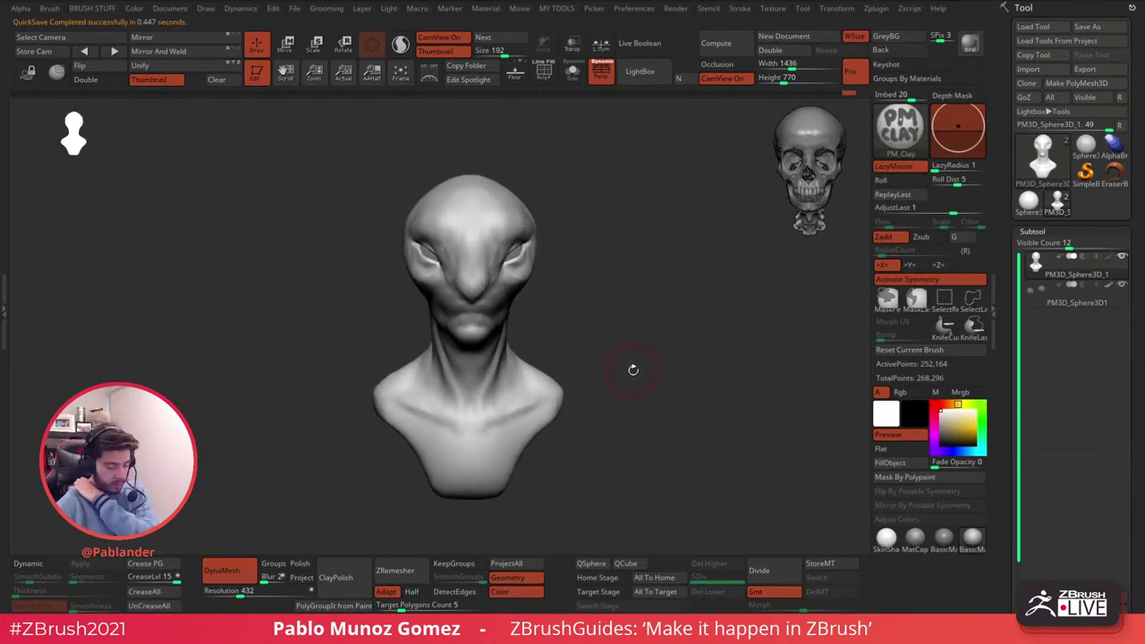
pyautogui.moveTo(620, 276)
pyautogui.mouseDown(button='right')
pyautogui.moveTo(662, 288)
pyautogui.moveTo(580, 230)
pyautogui.moveTo(660, 340)
pyautogui.moveTo(677, 391)
pyautogui.moveTo(637, 337)
pyautogui.mouseUp(button='right')
pyautogui.press('shift')
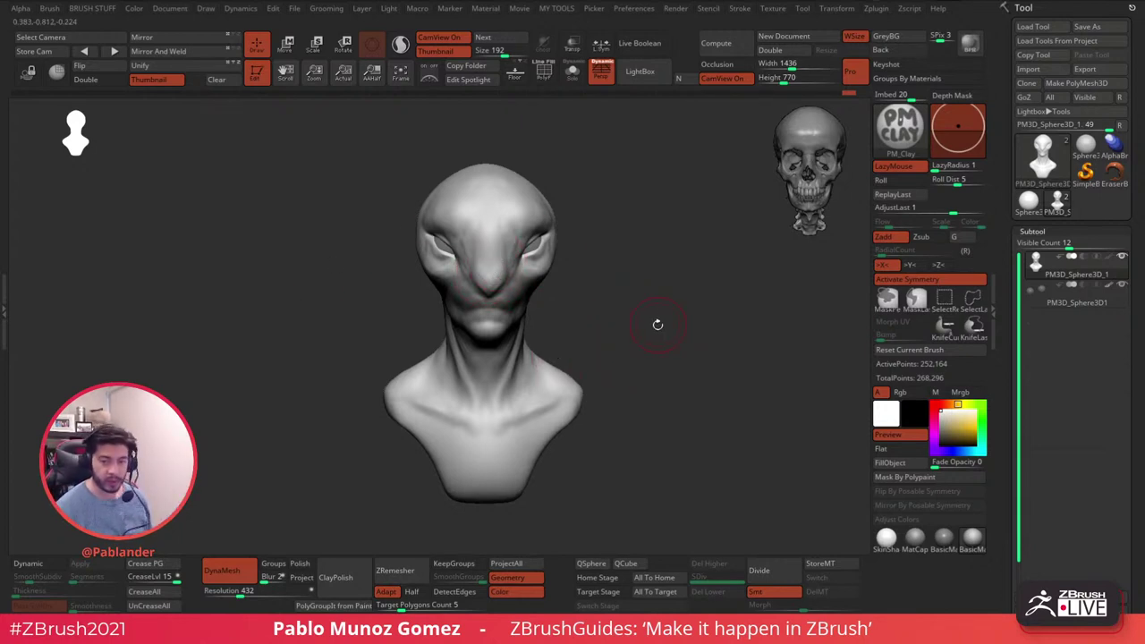
pyautogui.moveTo(656, 325); pyautogui.dragTo(662, 323)
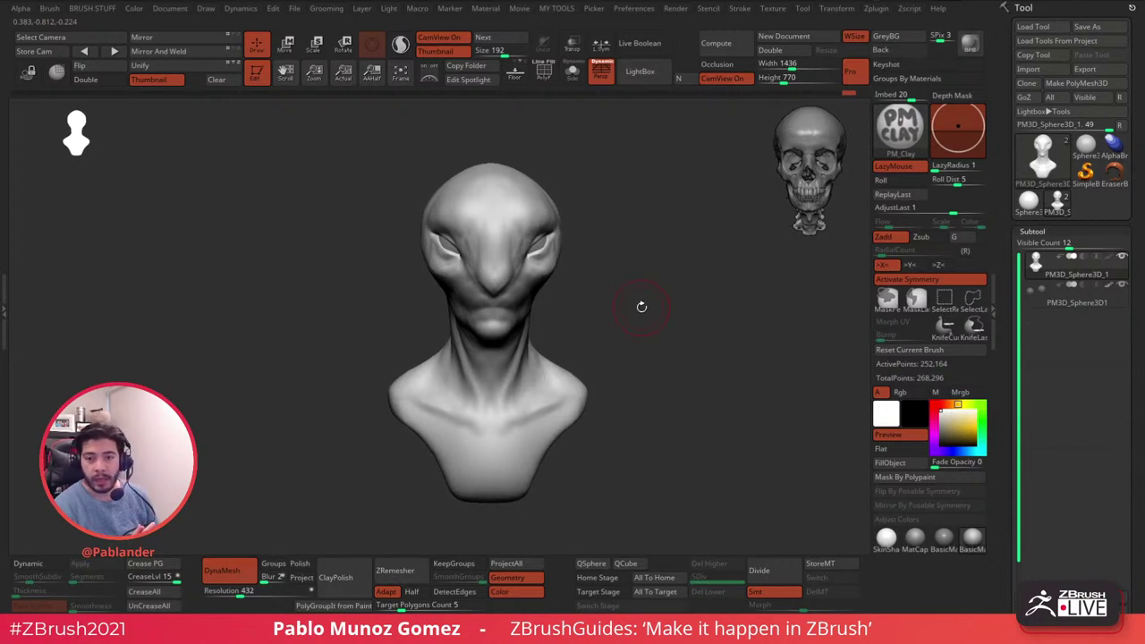
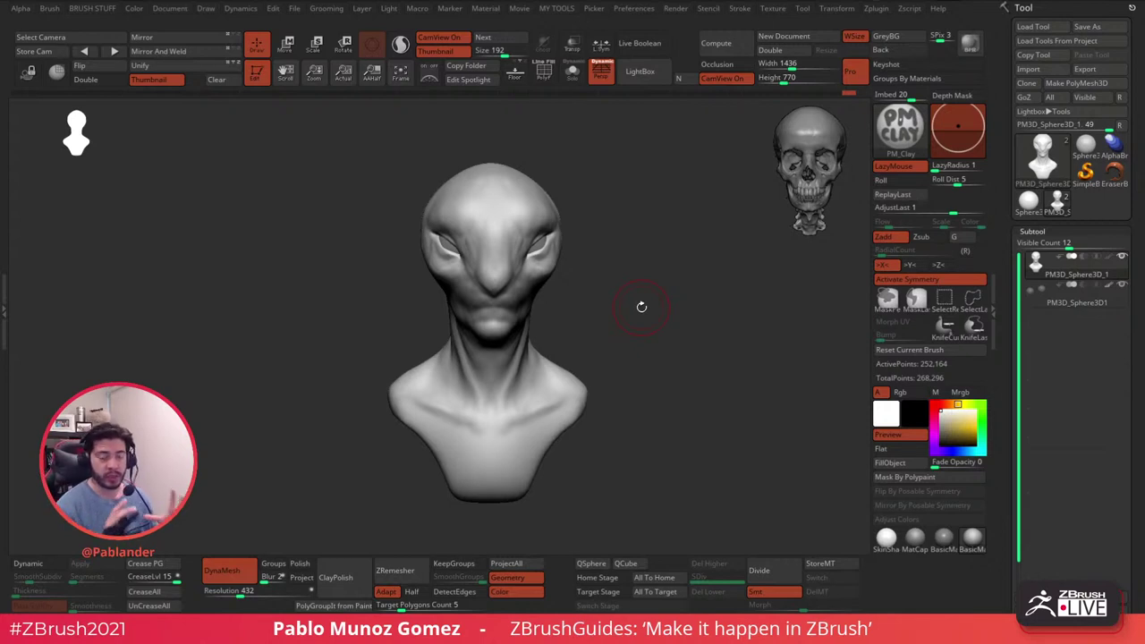
pyautogui.click(285, 43)
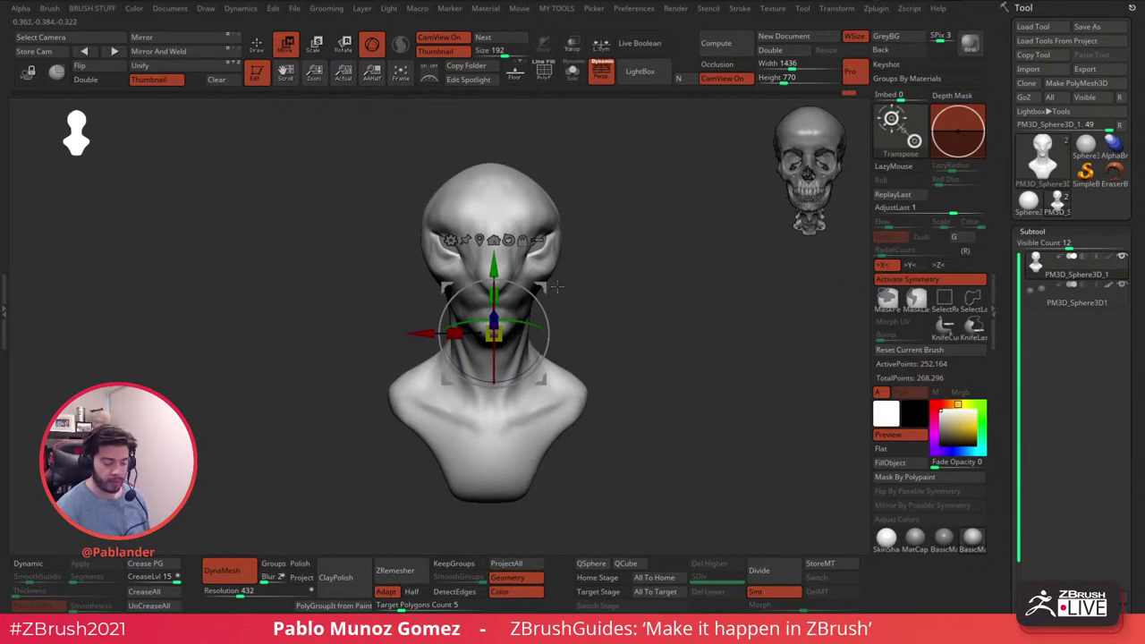
pyautogui.click(372, 44)
pyautogui.moveTo(474, 416); pyautogui.dragTo(695, 266)
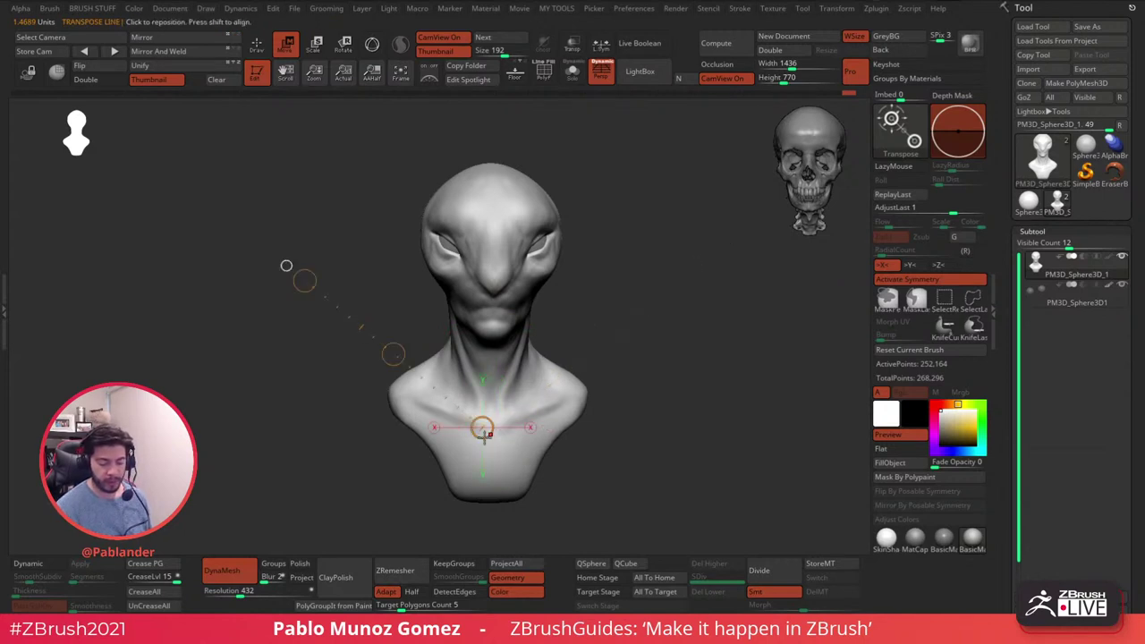
pyautogui.click(257, 45)
# - Switch to a Cylinder3D primitive, convert it to a PolyMesh3D and frame it
pyautogui.click(1042, 159)
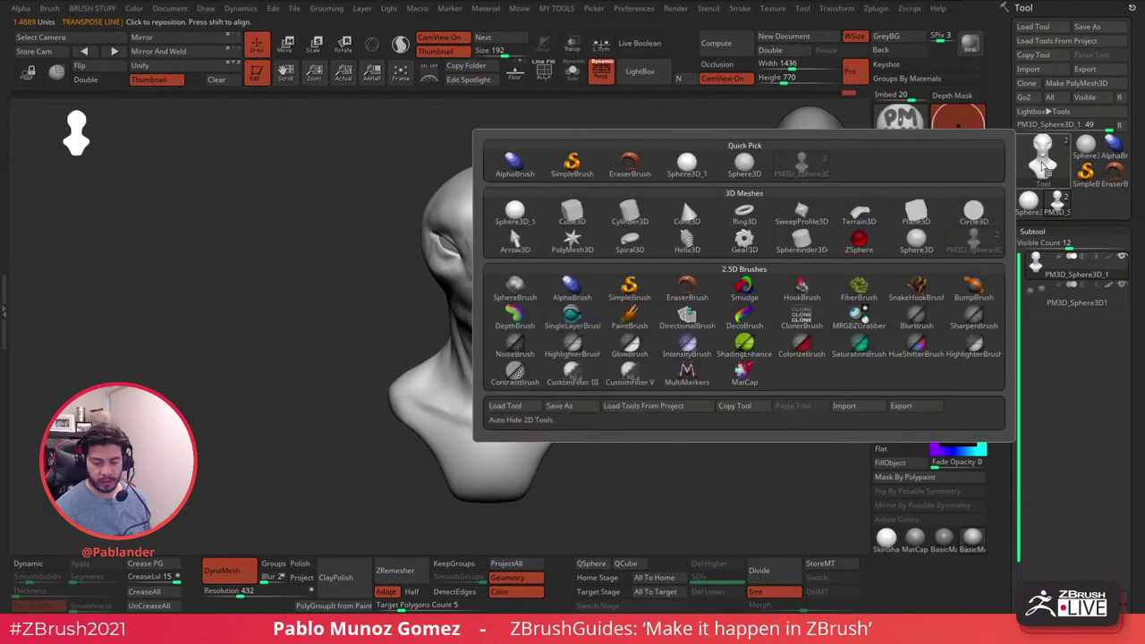
pyautogui.click(632, 222)
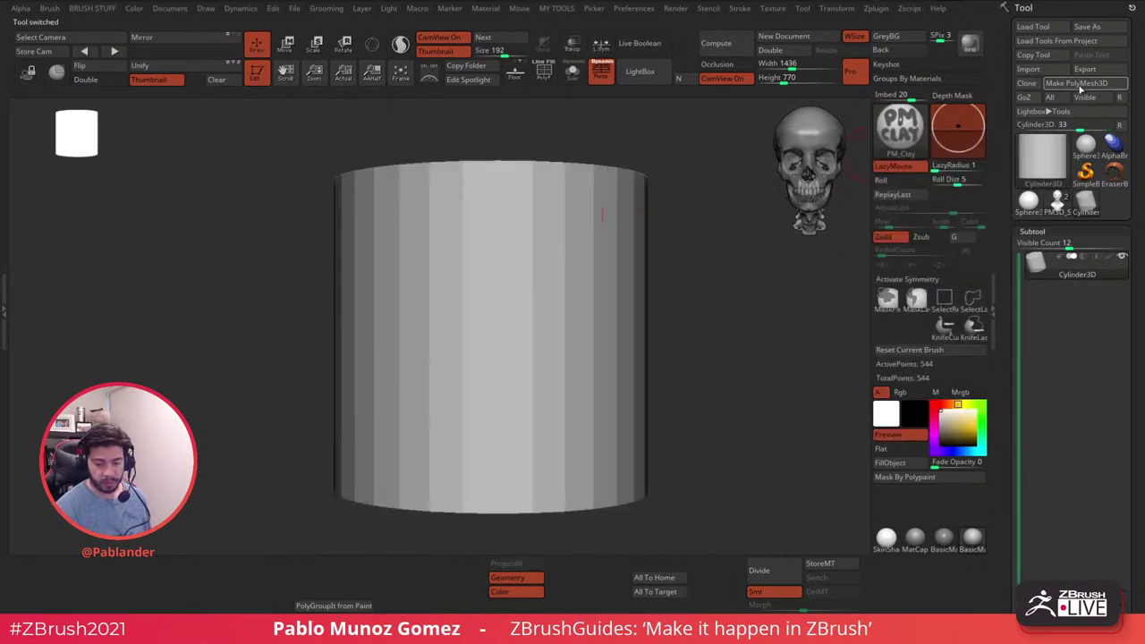
pyautogui.press('f')
# - Scale the cylinder into a tall, narrow column with the gizmo
pyautogui.press('w')
pyautogui.press('y')
pyautogui.moveTo(493, 274); pyautogui.dragTo(528, 394)
pyautogui.moveTo(535, 301)
pyautogui.mouseDown()
pyautogui.moveTo(546, 350)
pyautogui.moveTo(538, 301)
pyautogui.mouseUp()
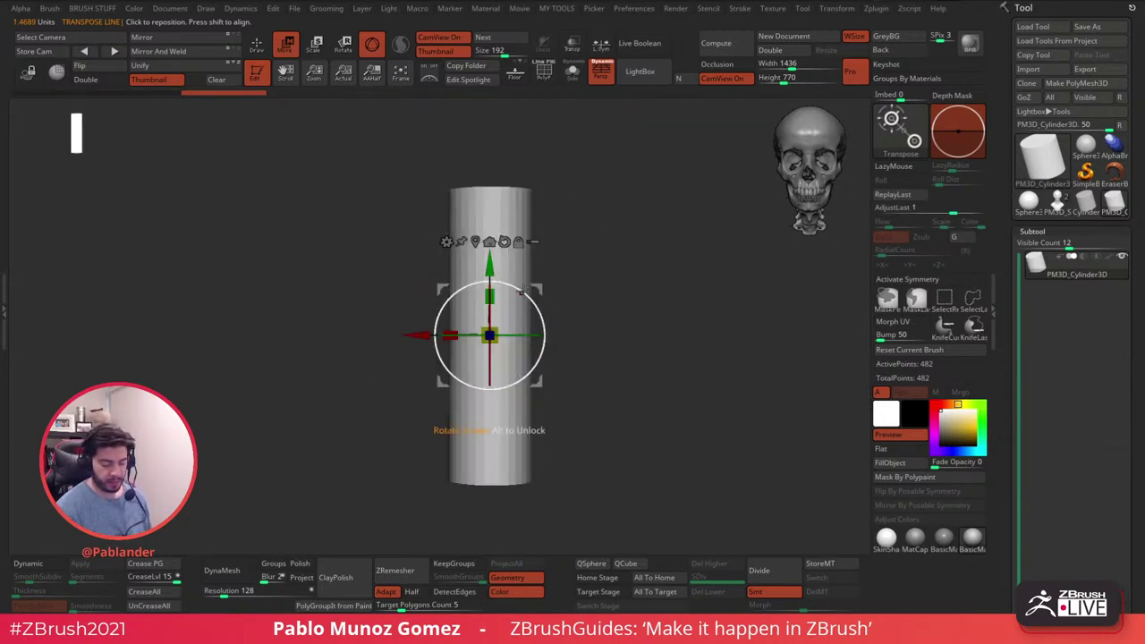
pyautogui.moveTo(491, 295)
pyautogui.mouseDown()
pyautogui.moveTo(493, 305)
pyautogui.moveTo(495, 295)
pyautogui.mouseUp()
pyautogui.moveTo(450, 335)
pyautogui.mouseDown()
pyautogui.moveTo(439, 335)
pyautogui.moveTo(450, 335)
pyautogui.mouseUp()
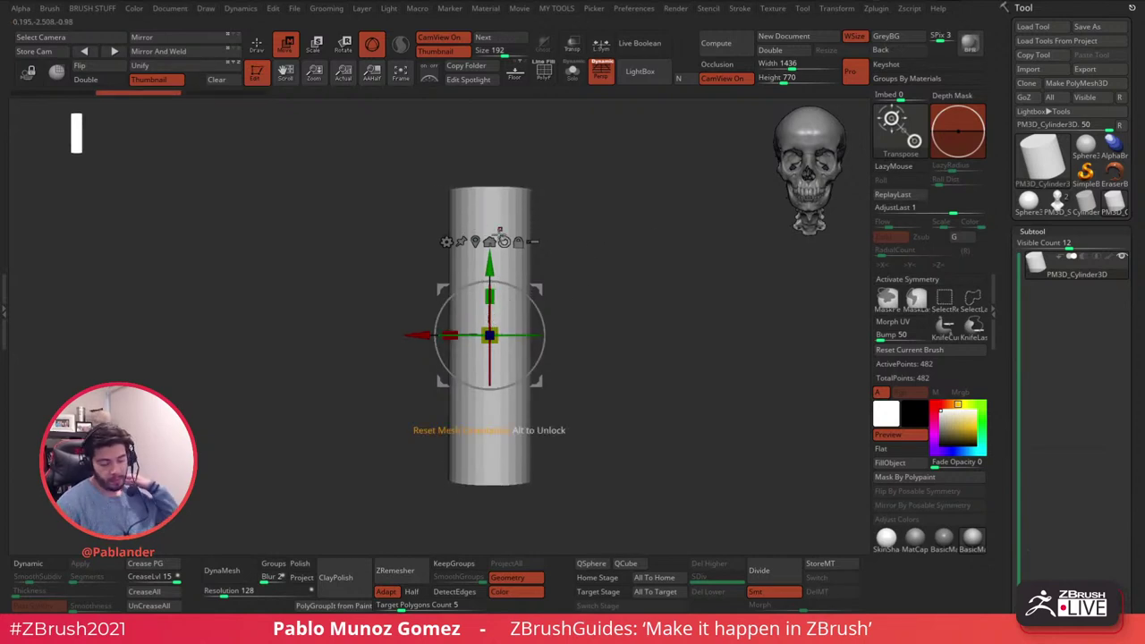
# - Replace the gizmo with a transpose line running straight down from the cylinder's top to well below its base
pyautogui.press('y')
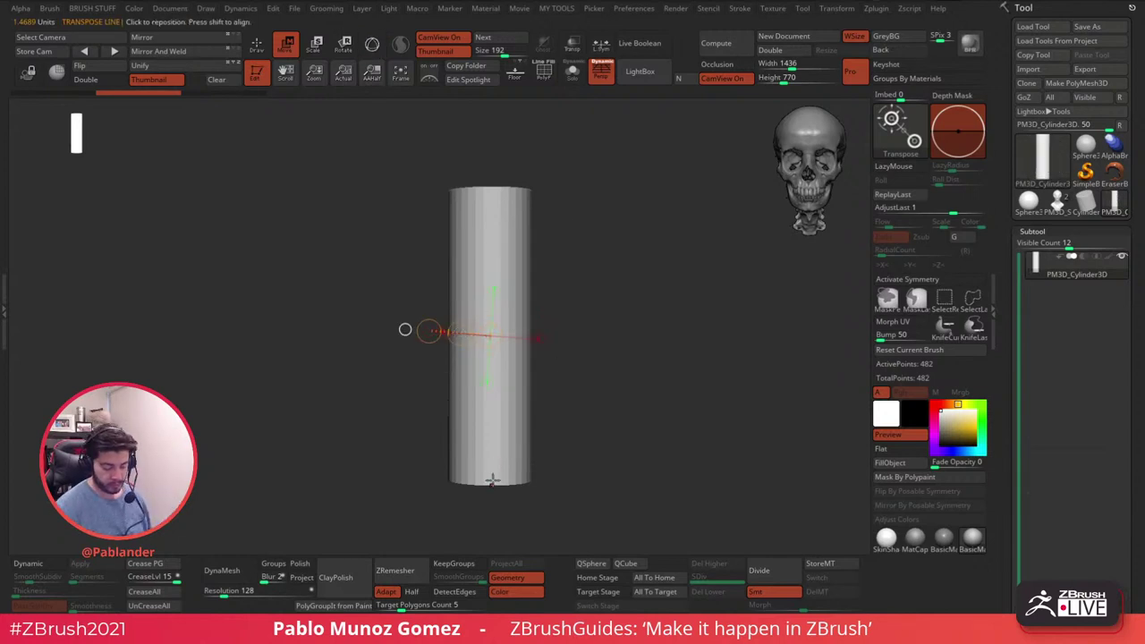
pyautogui.moveTo(575, 249)
pyautogui.mouseDown()
pyautogui.moveTo(598, 324)
pyautogui.moveTo(577, 268)
pyautogui.mouseUp()
pyautogui.click(490, 209)
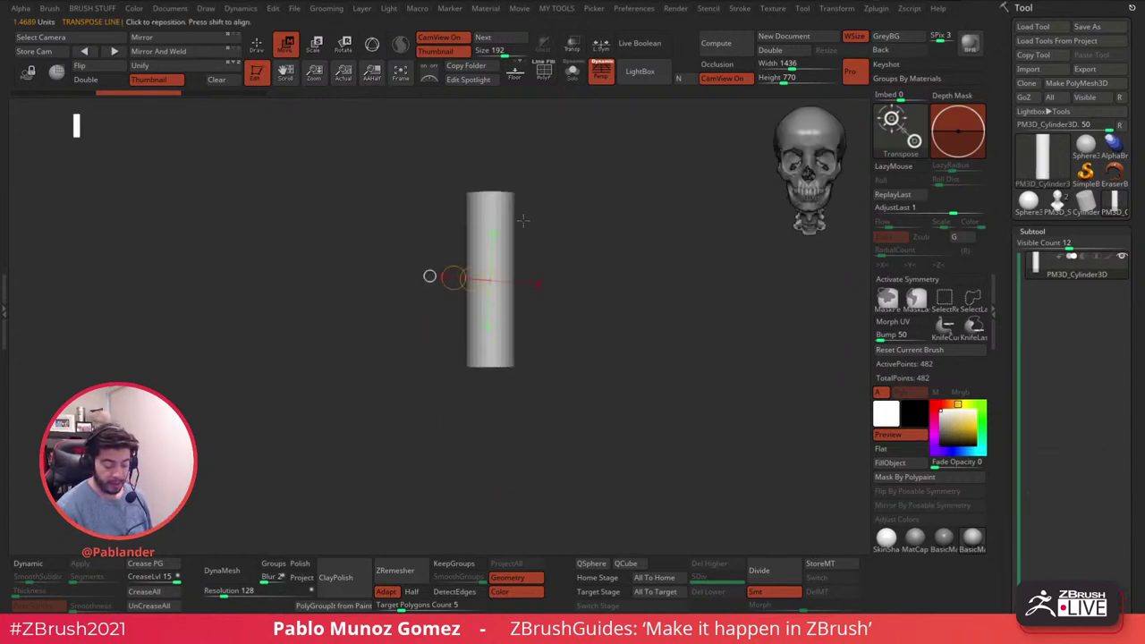
pyautogui.moveTo(490, 194); pyautogui.dragTo(490, 537)
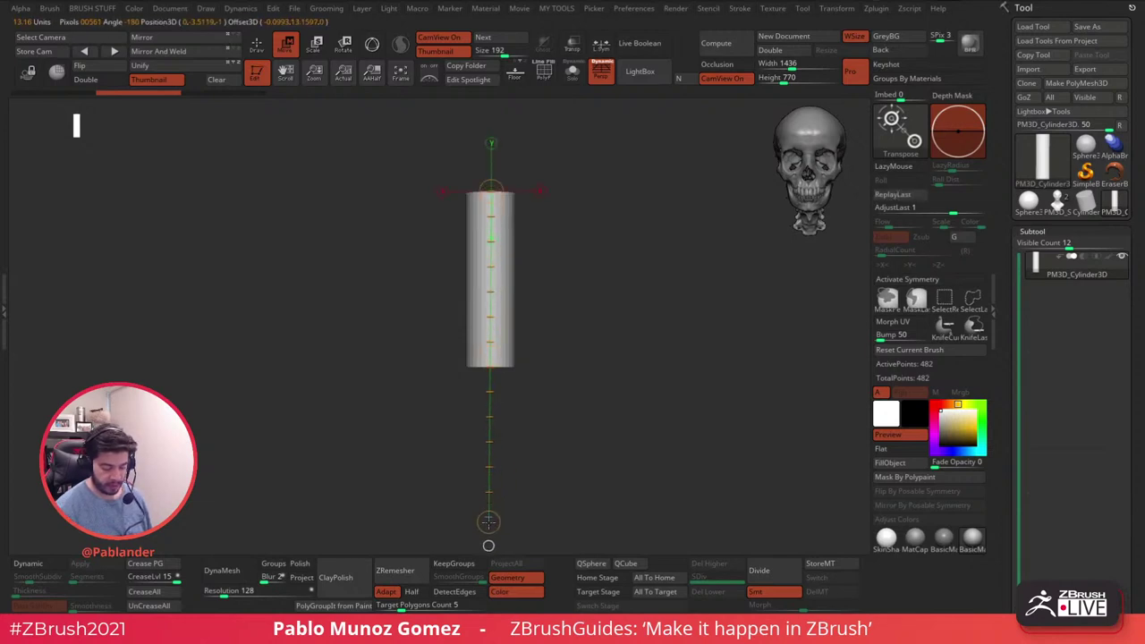
pyautogui.keyDown('alt'); pyautogui.moveTo(545, 429); pyautogui.dragTo(552, 353); pyautogui.keyUp('alt')
# - Try bending the lower part of the cylinder by rotating the ends of the long transpose line, and undo each attempt
pyautogui.click(343, 44)
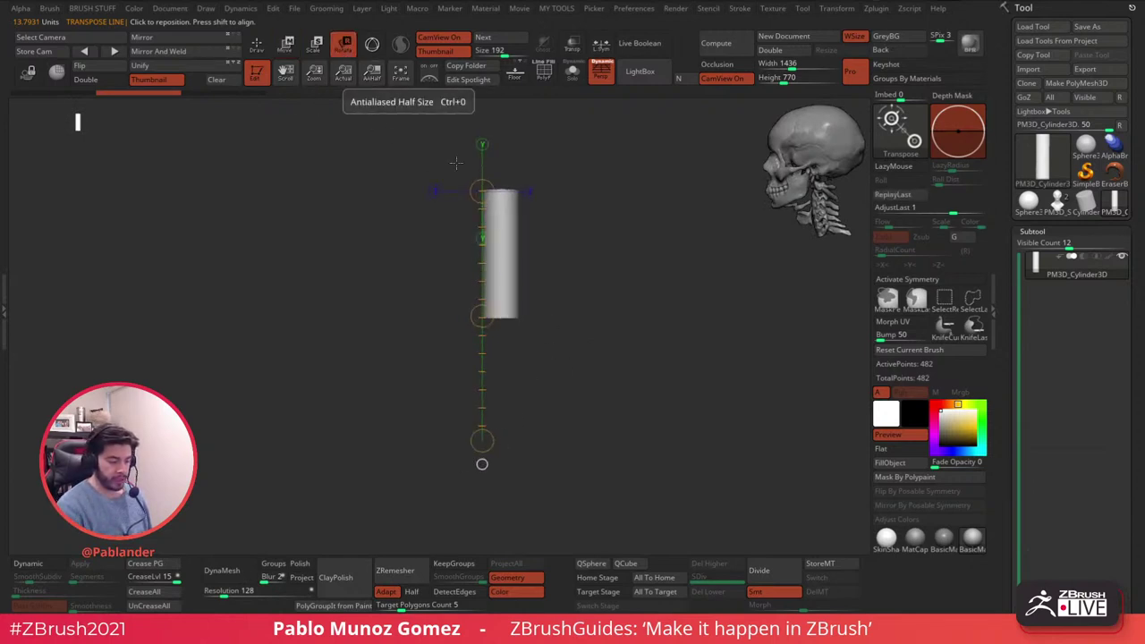
pyautogui.moveTo(482, 440); pyautogui.dragTo(499, 399)
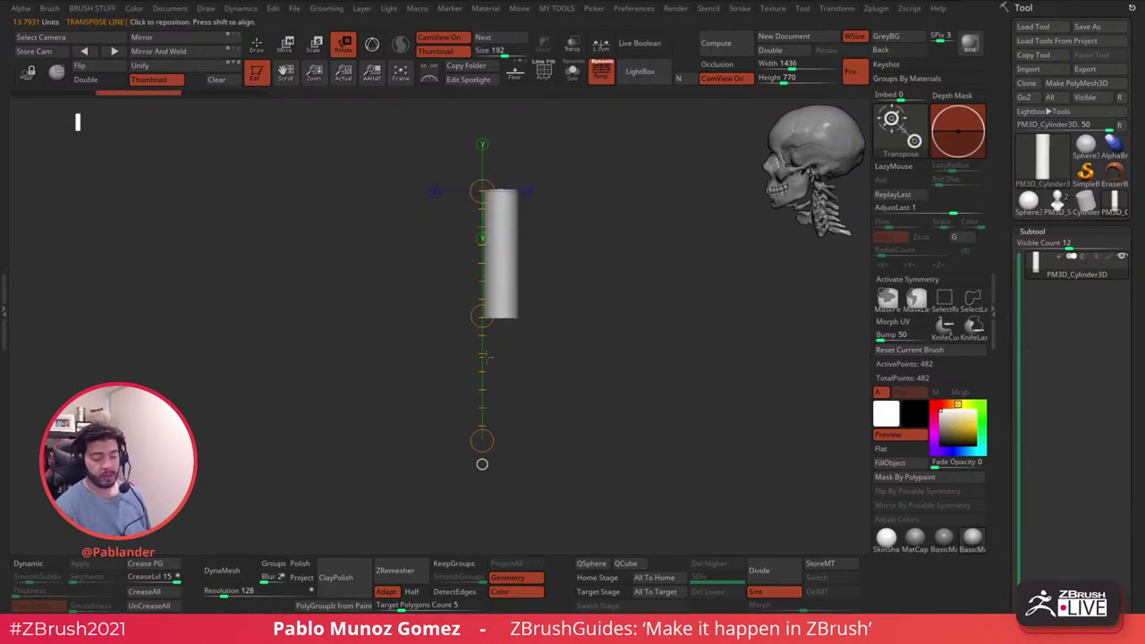
pyautogui.moveTo(483, 439); pyautogui.dragTo(481, 316)
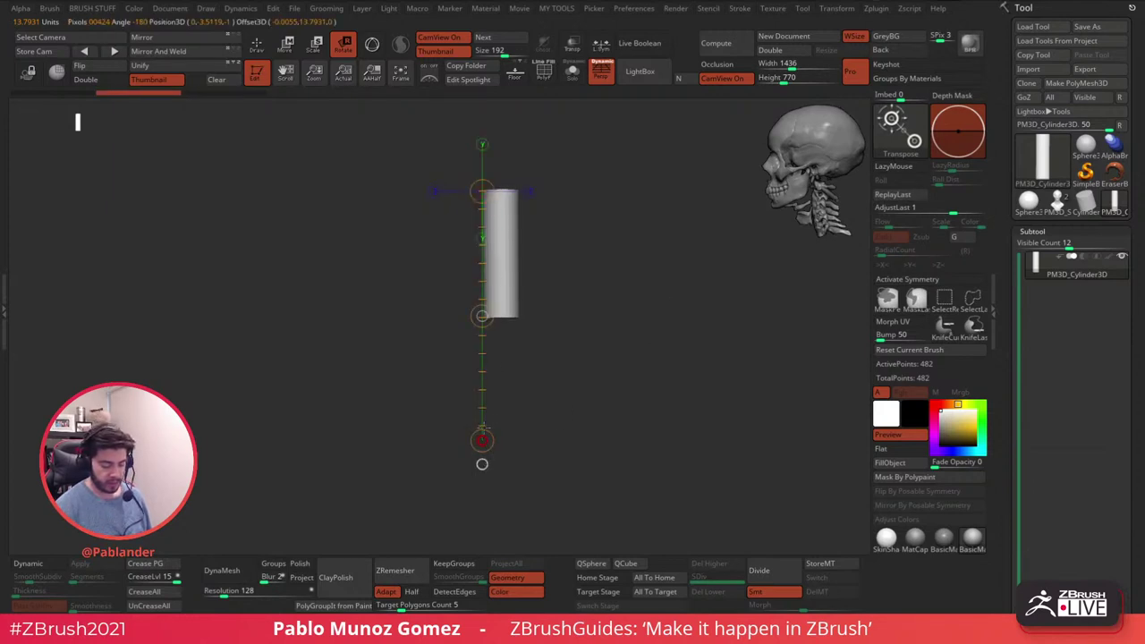
pyautogui.moveTo(490, 437); pyautogui.dragTo(553, 305)
pyautogui.moveTo(601, 221); pyautogui.dragTo(599, 200)
pyautogui.hotkey('ctrl', 'z')
pyautogui.moveTo(482, 318); pyautogui.dragTo(568, 286)
pyautogui.hotkey('ctrl', 'z')
# - Shorten the transpose line to sit within the cylinder, try rotating the lower part around its end, and undo it
pyautogui.moveTo(490, 254); pyautogui.dragTo(510, 255)
pyautogui.moveTo(503, 318); pyautogui.dragTo(573, 274)
pyautogui.moveTo(542, 157); pyautogui.dragTo(542, 170)
pyautogui.hotkey('ctrl', 'z')
pyautogui.keyDown('alt'); pyautogui.moveTo(515, 344); pyautogui.dragTo(506, 372, button='right'); pyautogui.keyUp('alt')
pyautogui.moveTo(502, 372); pyautogui.dragTo(549, 211)
pyautogui.hotkey('ctrl', 'z')
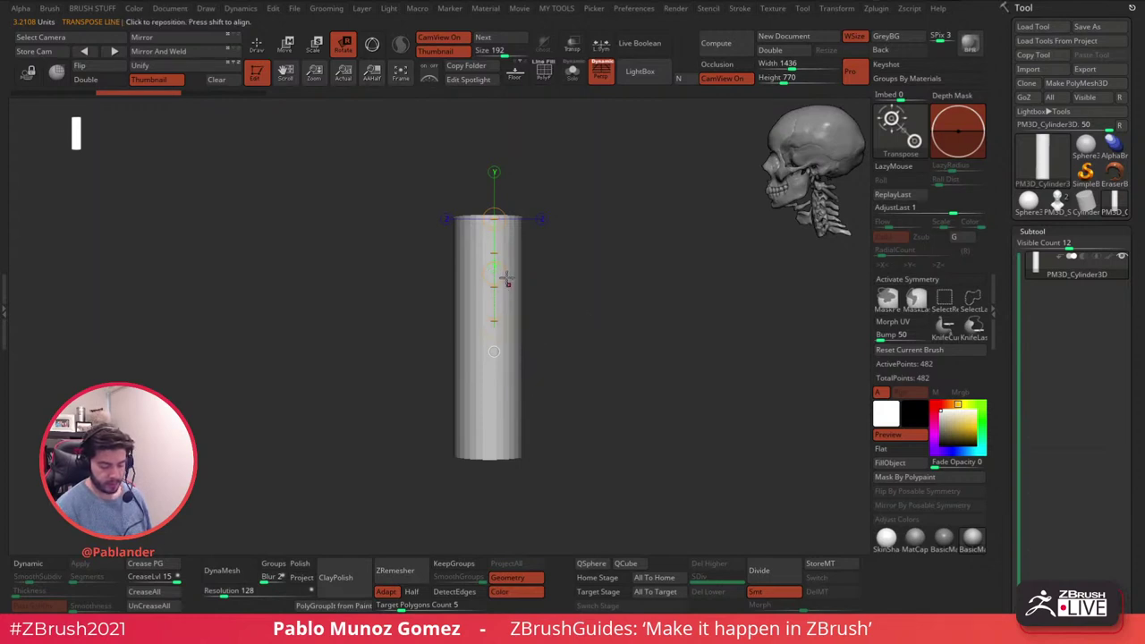
# - Shift the transpose line toward the cylinder's side, try bending the lower section from there, and undo the bends
pyautogui.moveTo(502, 270); pyautogui.dragTo(481, 268)
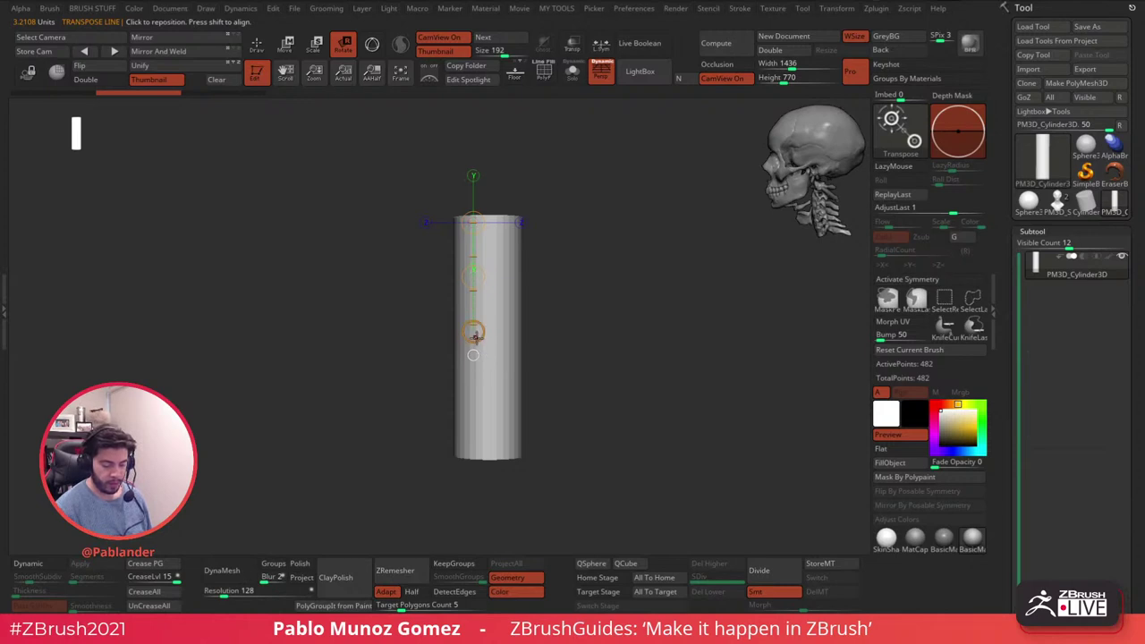
pyautogui.moveTo(474, 333); pyautogui.dragTo(566, 233)
pyautogui.hotkey('ctrl', 'z')
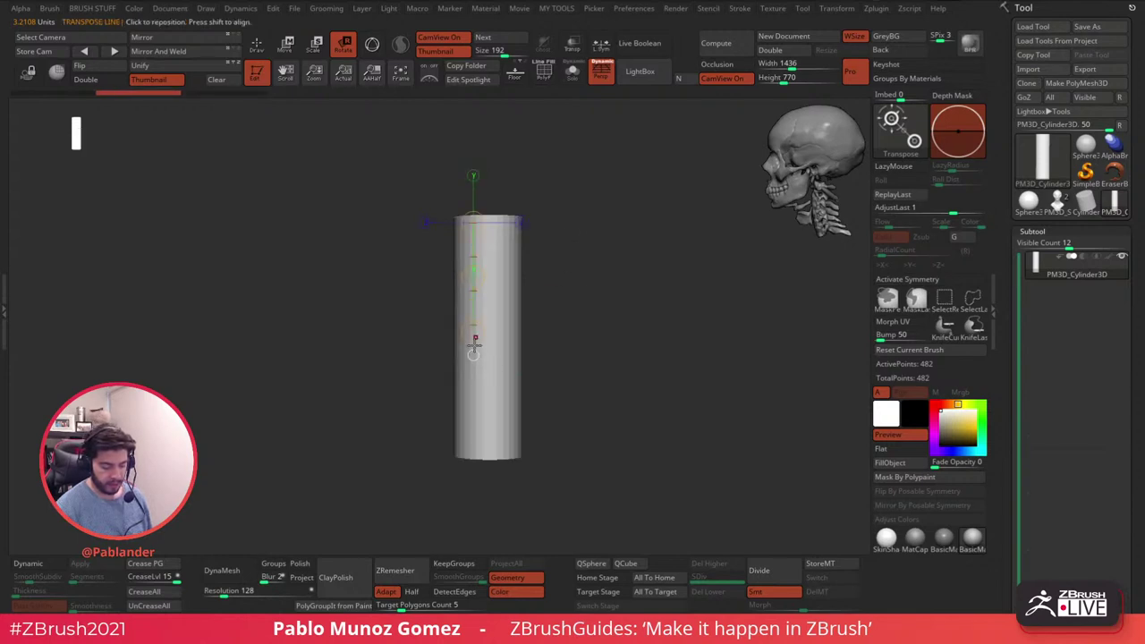
pyautogui.moveTo(475, 337); pyautogui.dragTo(548, 334)
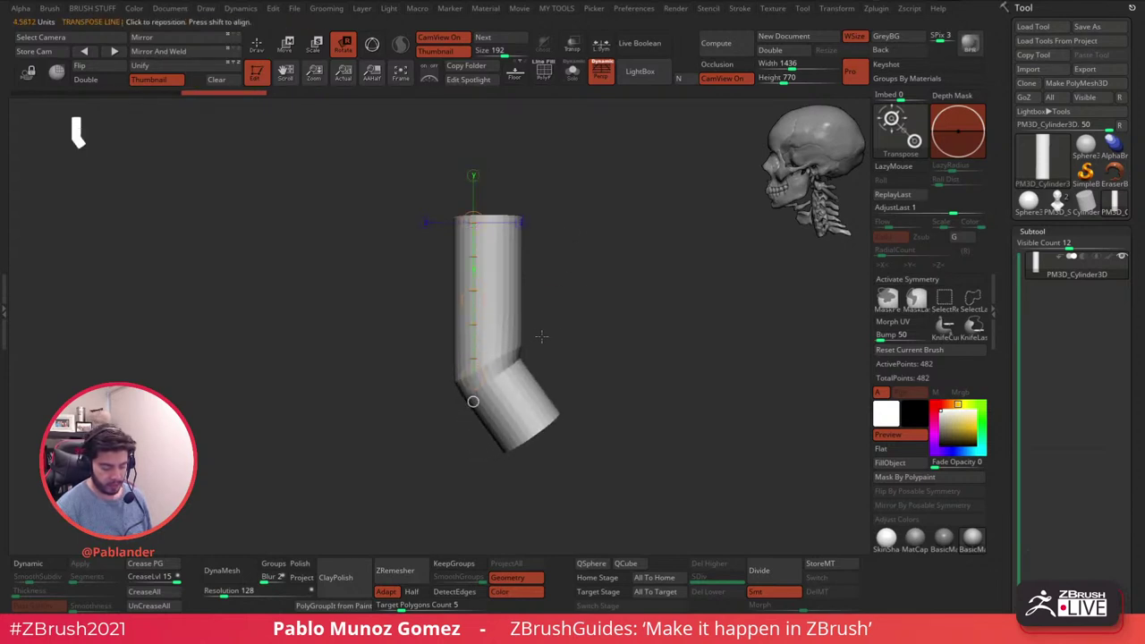
pyautogui.hotkey('ctrl', 'z')
# - Try masking the upper half of the cylinder along the transpose line, bend the rest to a right angle, and undo it
pyautogui.keyDown('ctrl'); pyautogui.moveTo(490, 248); pyautogui.dragTo(613, 287); pyautogui.keyUp('ctrl')
pyautogui.hotkey('ctrl', 'z')
pyautogui.moveTo(496, 366); pyautogui.dragTo(577, 258)
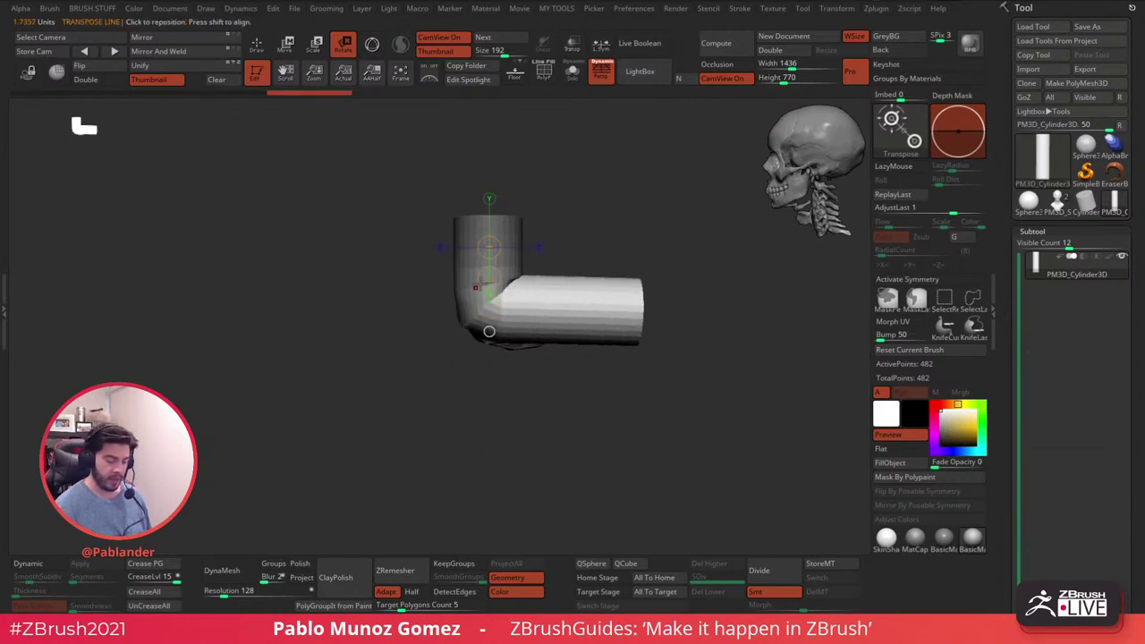
pyautogui.hotkey('ctrl', 'z')
# - Bring the gizmo back in place of the transpose line on the cylinder and return to Draw mode
pyautogui.click(262, 48)
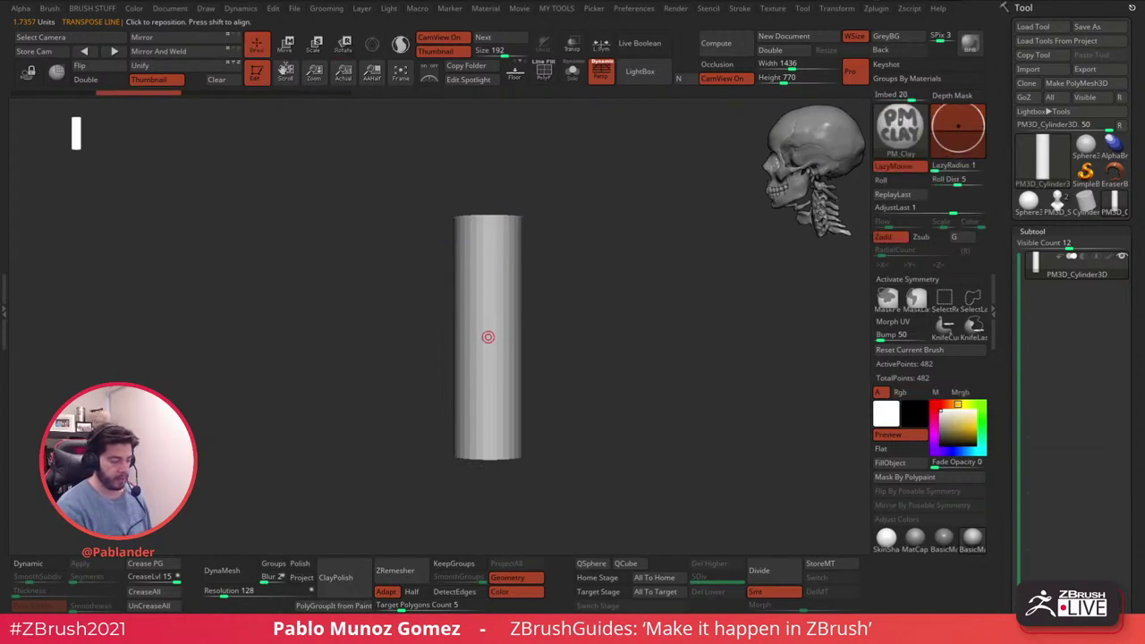
pyautogui.click(542, 78)
pyautogui.click(545, 84)
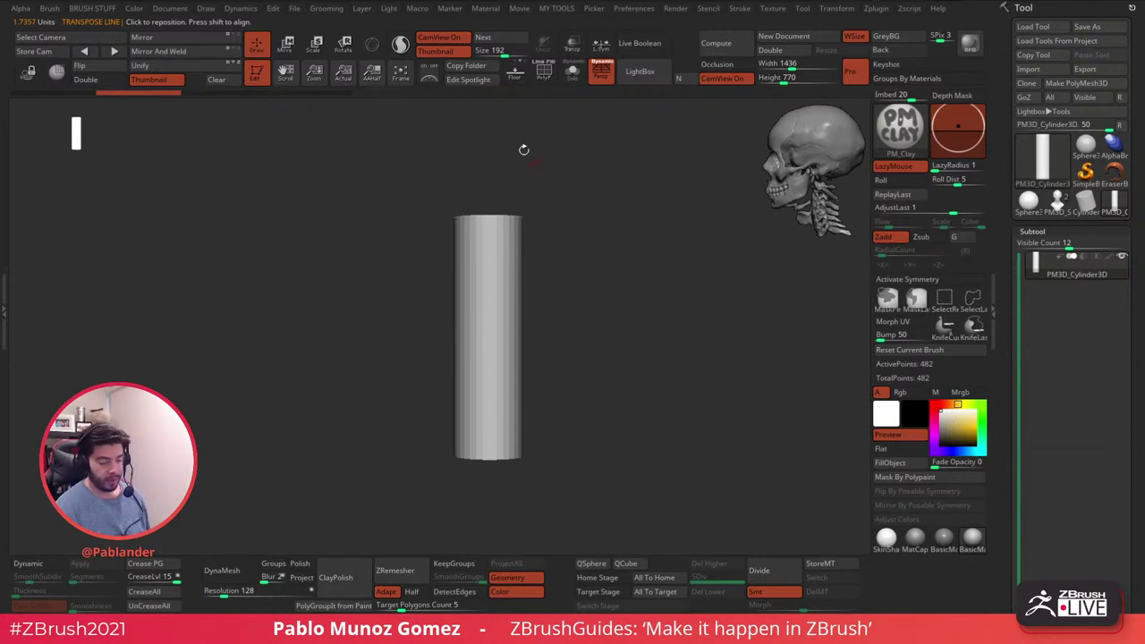
pyautogui.click(394, 48)
pyautogui.click(284, 46)
pyautogui.click(376, 48)
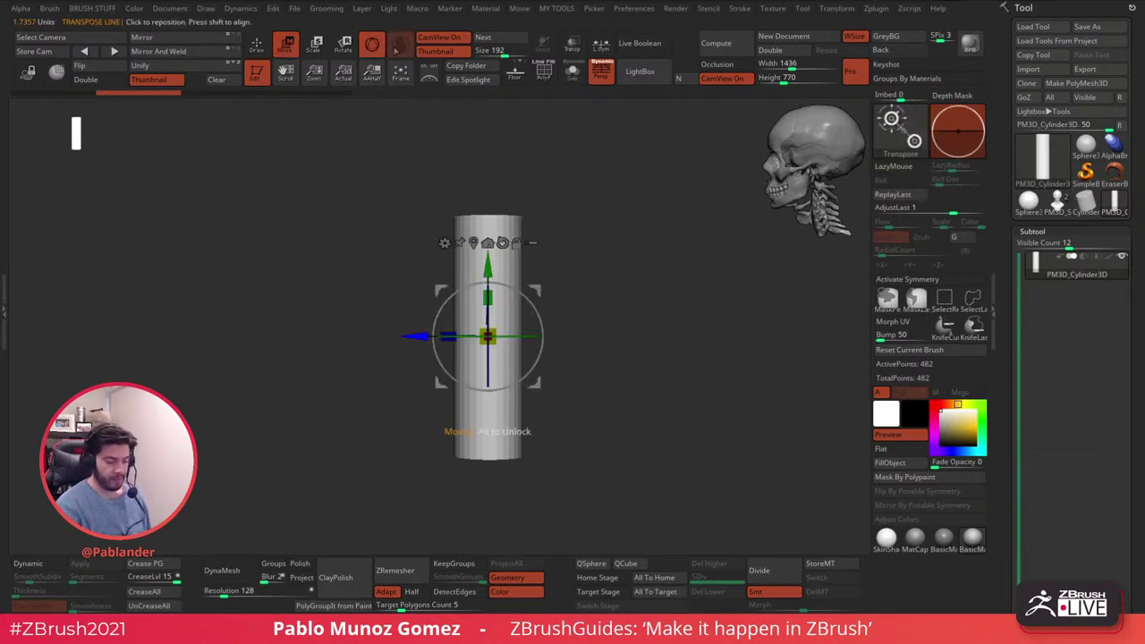
pyautogui.click(259, 47)
pyautogui.click(396, 47)
pyautogui.press('w')
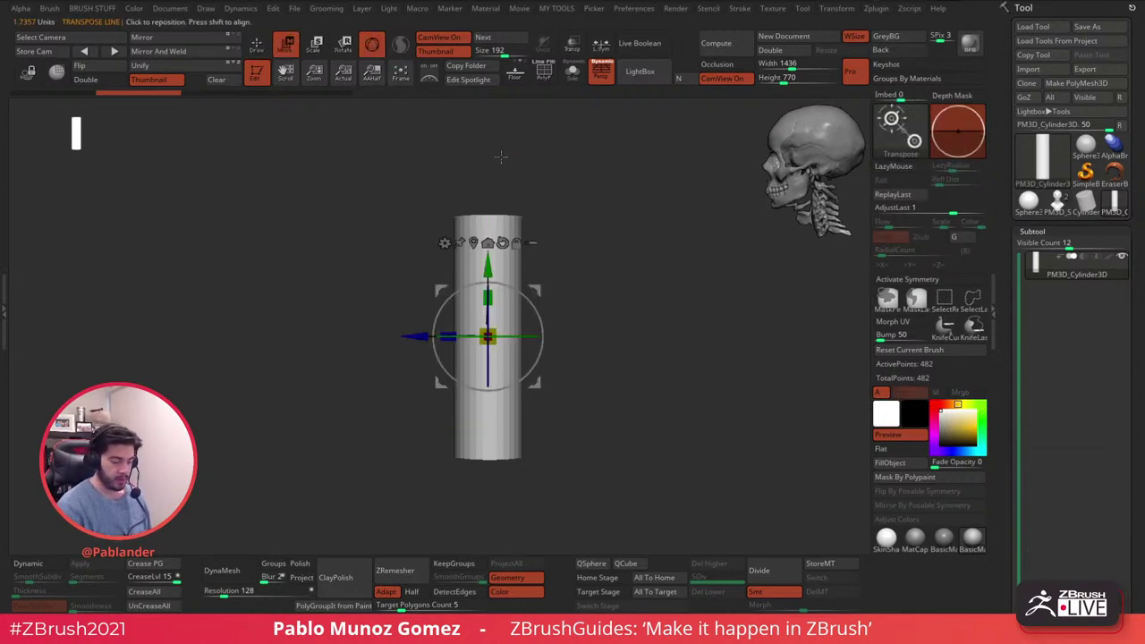
pyautogui.click(449, 252)
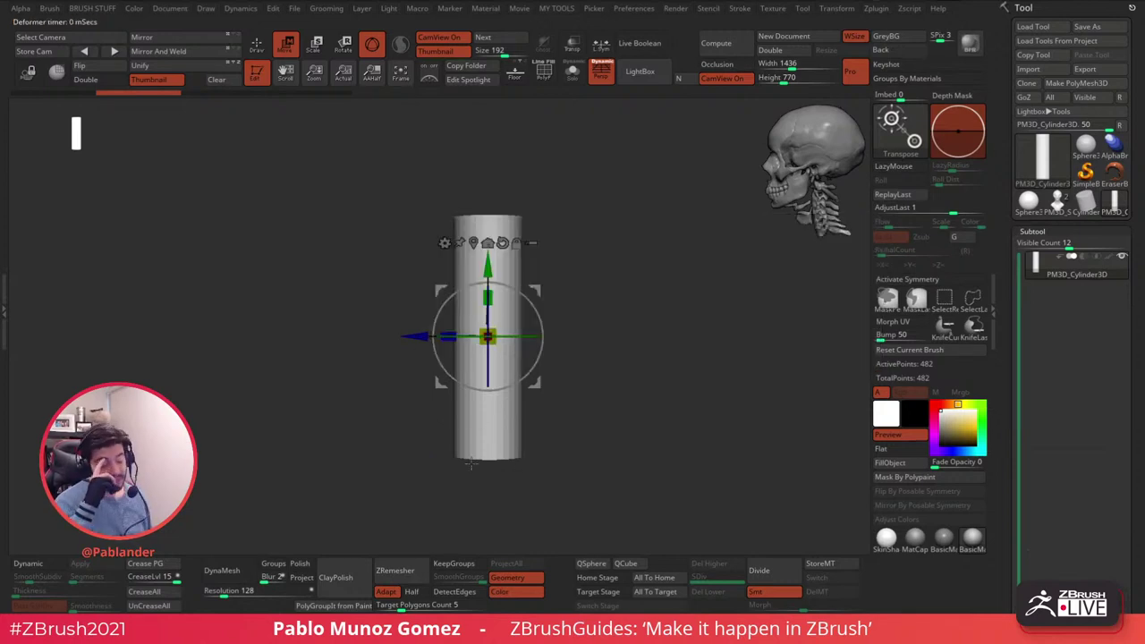
pyautogui.press('q')
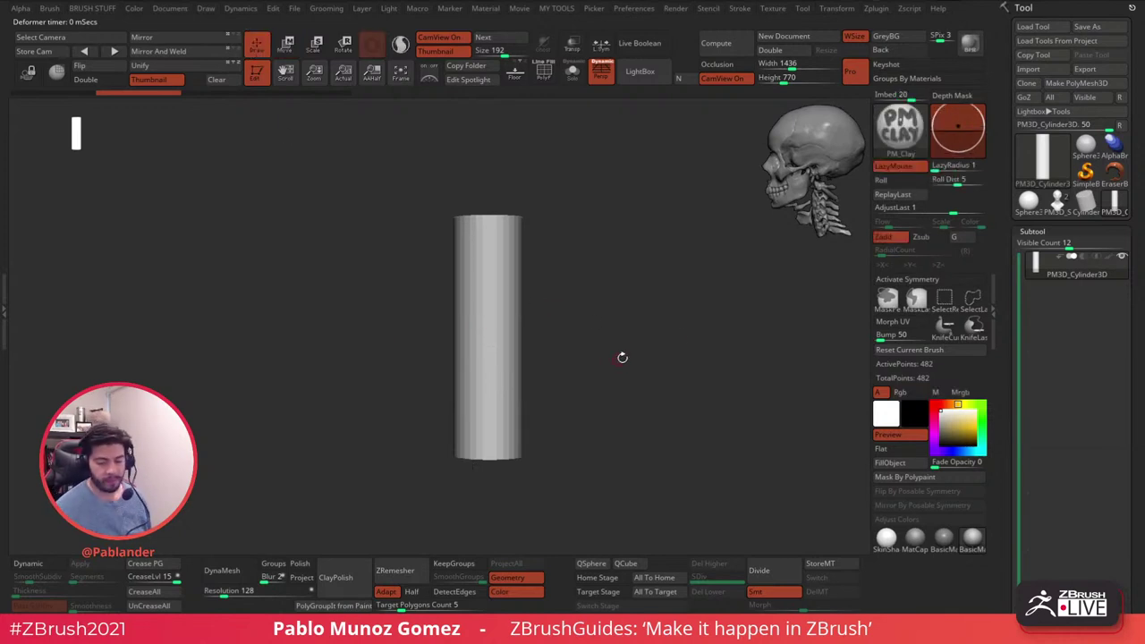
# - Switch back to the bust model and frame it straight from the front
pyautogui.click(1048, 219)
pyautogui.keyDown('shift'); pyautogui.moveTo(613, 379); pyautogui.dragTo(645, 353); pyautogui.keyUp('shift')
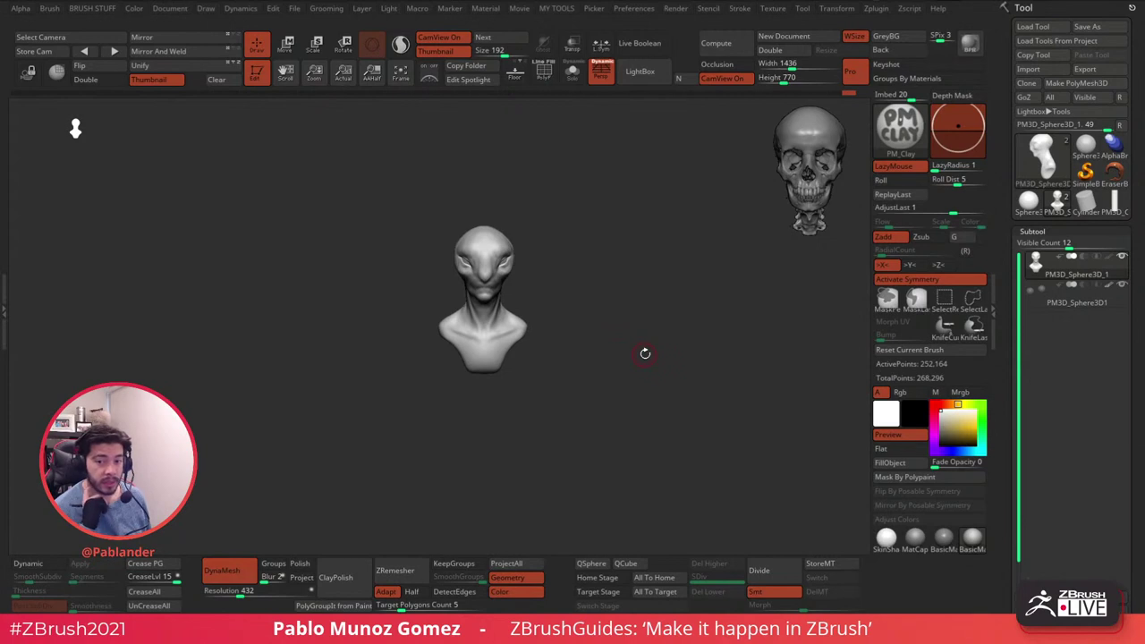
pyautogui.moveTo(603, 319)
pyautogui.mouseDown()
pyautogui.moveTo(610, 375)
pyautogui.moveTo(623, 355)
pyautogui.mouseUp()
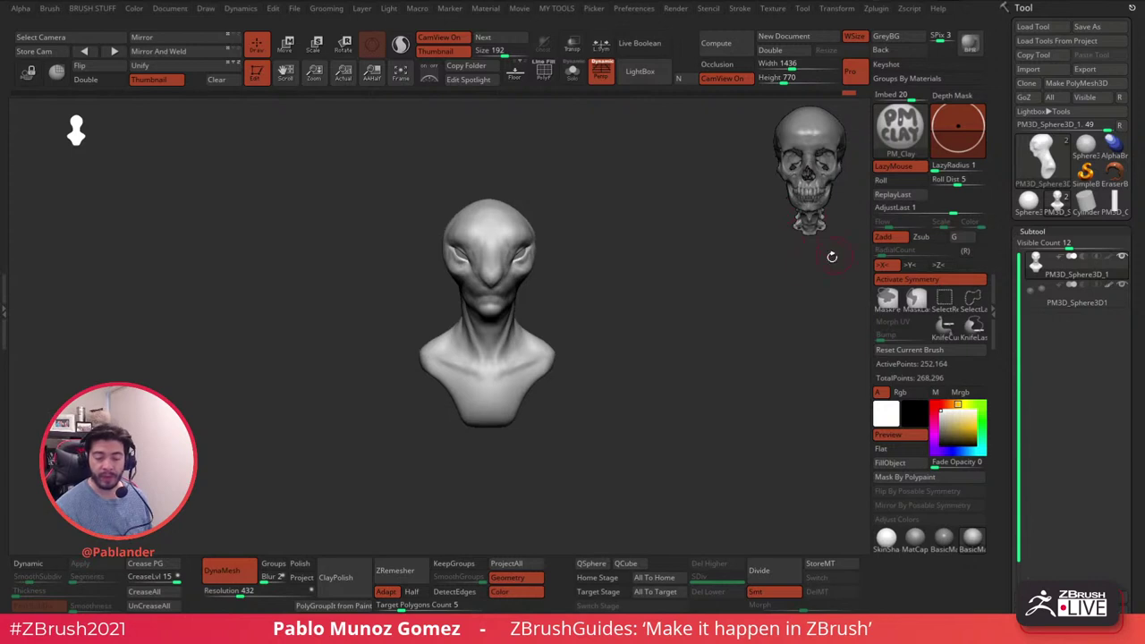
pyautogui.moveTo(812, 177); pyautogui.dragTo(827, 164)
pyautogui.click(820, 162)
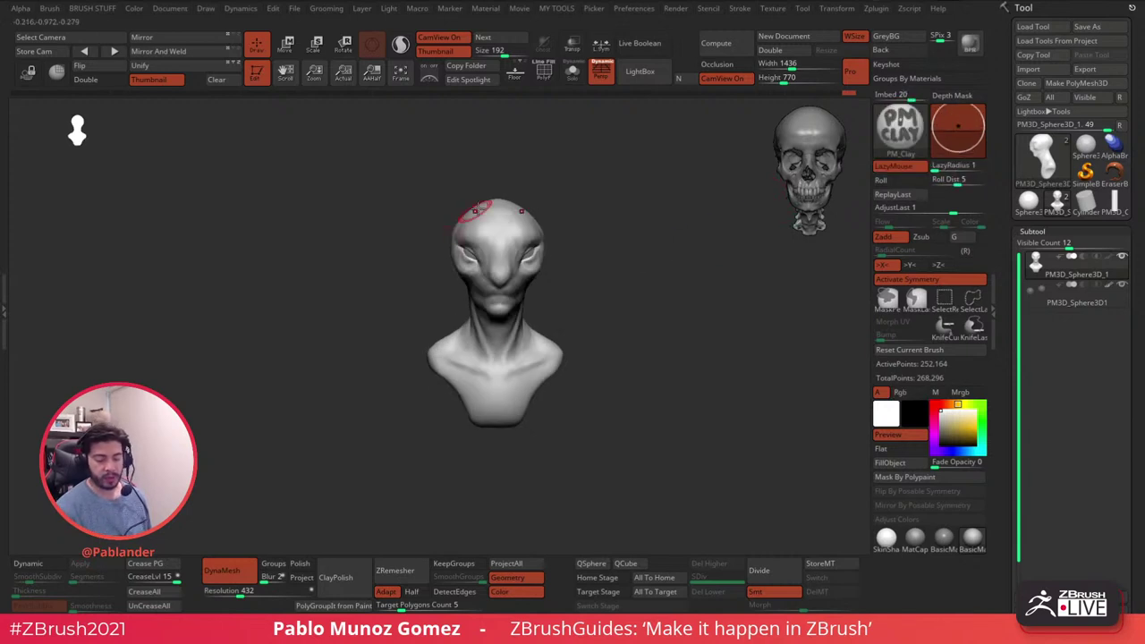
pyautogui.keyDown('alt'); pyautogui.moveTo(617, 381); pyautogui.dragTo(617, 408); pyautogui.keyUp('alt')
pyautogui.keyDown('alt'); pyautogui.moveTo(626, 248); pyautogui.dragTo(617, 287); pyautogui.keyUp('alt')
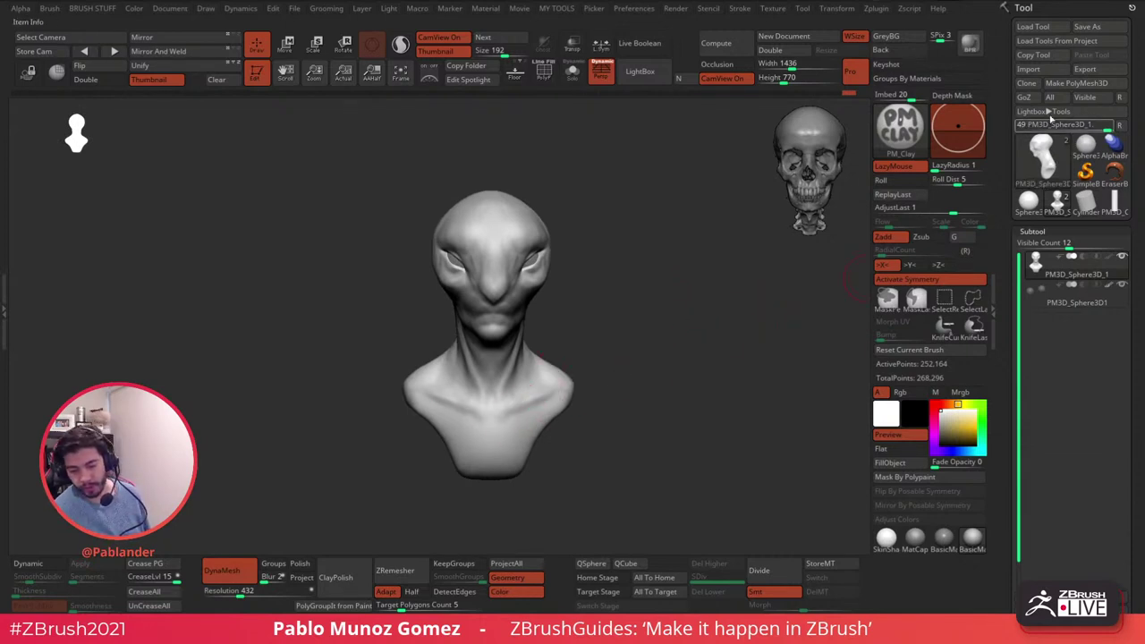
# - Append a Cylinder3D to the bust as a new subtool, select it, isolate it with Solo and turn perspective off
pyautogui.moveTo(1086, 222); pyautogui.dragTo(1088, 60)
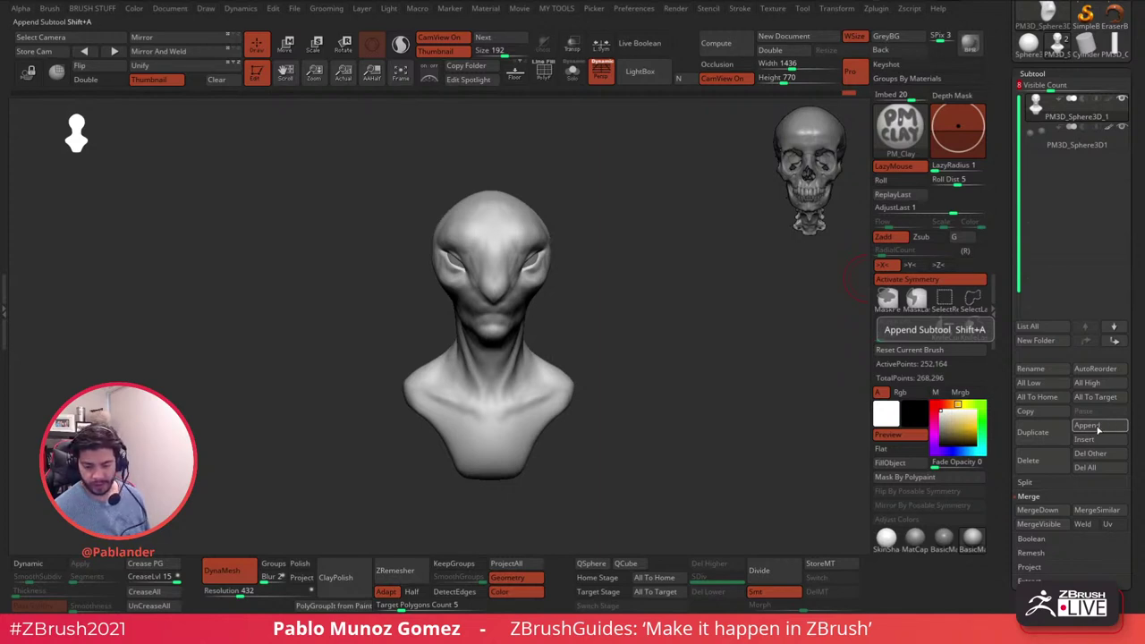
pyautogui.click(1095, 432)
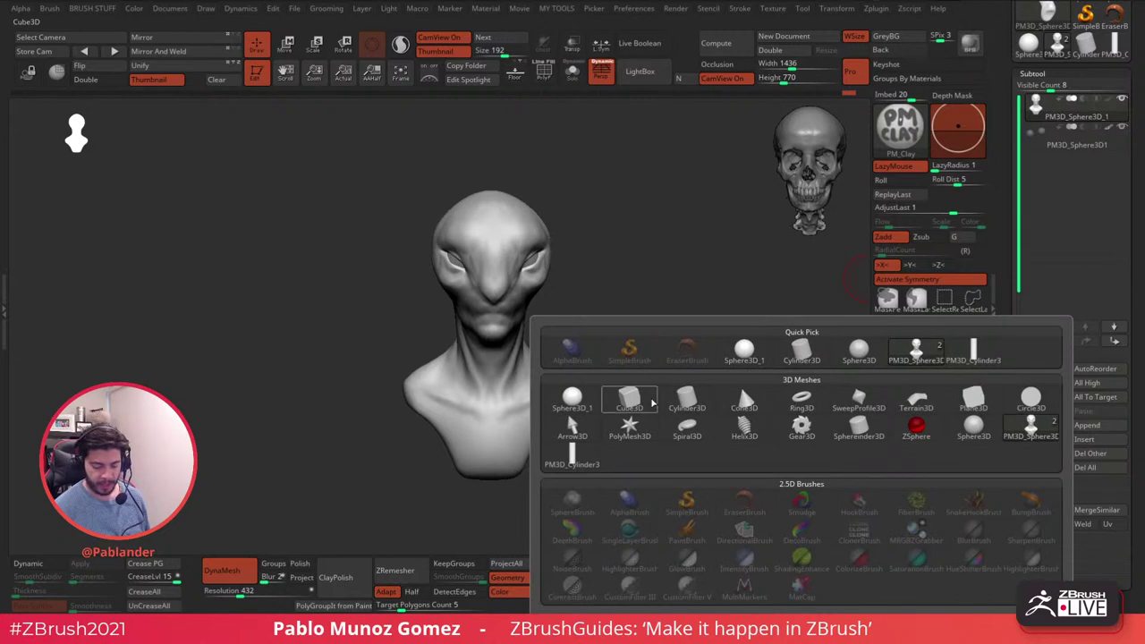
pyautogui.click(738, 383)
pyautogui.keyDown('alt'); pyautogui.click(579, 277); pyautogui.keyUp('alt')
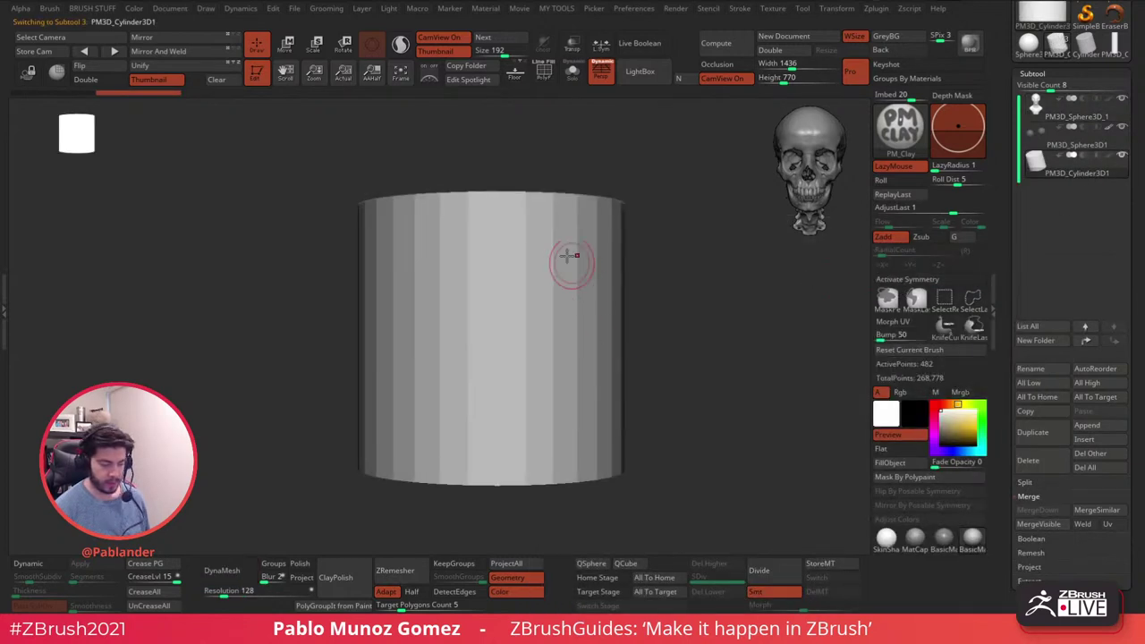
pyautogui.click(569, 77)
pyautogui.keyDown('alt'); pyautogui.moveTo(744, 320); pyautogui.dragTo(700, 296); pyautogui.keyUp('alt')
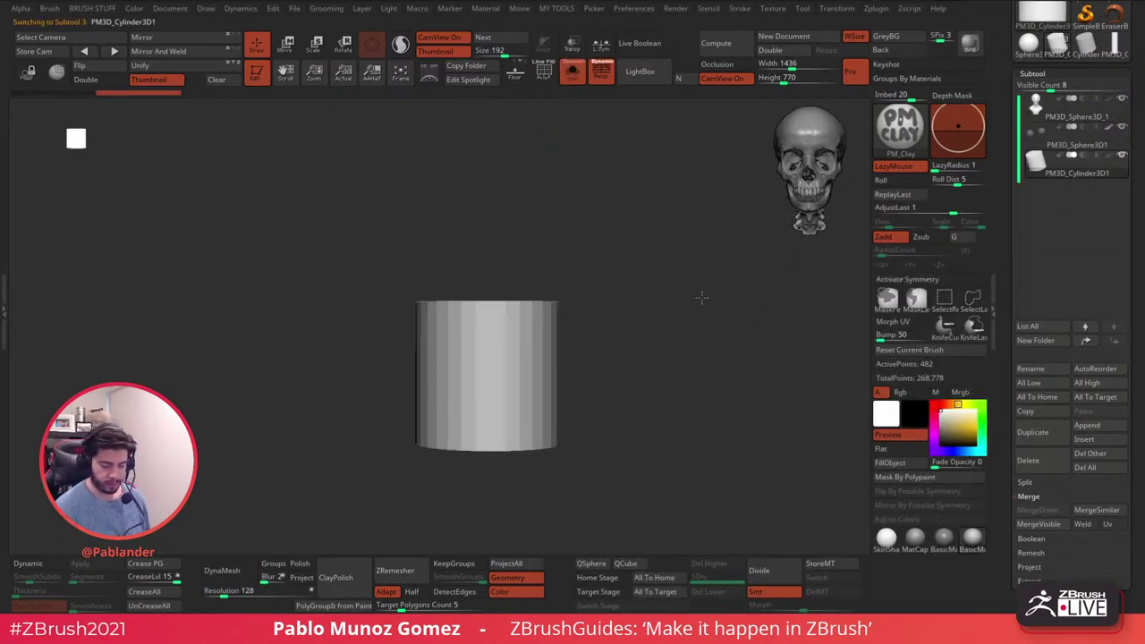
pyautogui.click(600, 75)
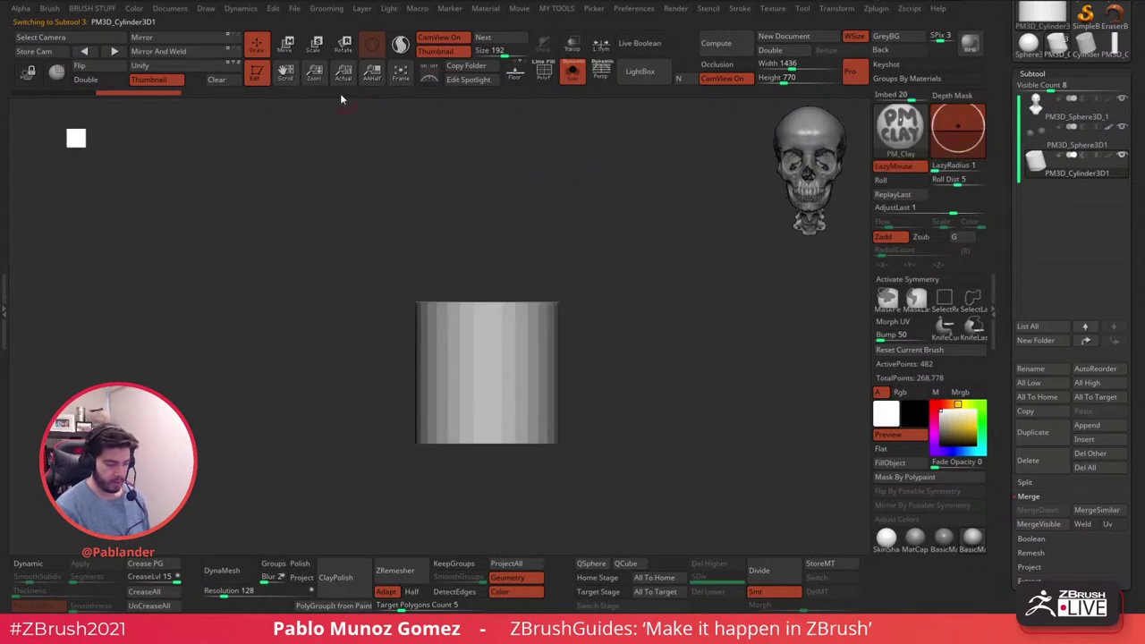
# - Rotate the appended cylinder onto its side, stretch it lengthwise with the gizmo, and return to Draw mode in front view
pyautogui.click(286, 46)
pyautogui.moveTo(510, 321); pyautogui.dragTo(597, 359)
pyautogui.keyDown('shift'); pyautogui.moveTo(646, 324); pyautogui.dragTo(605, 328); pyautogui.keyUp('shift')
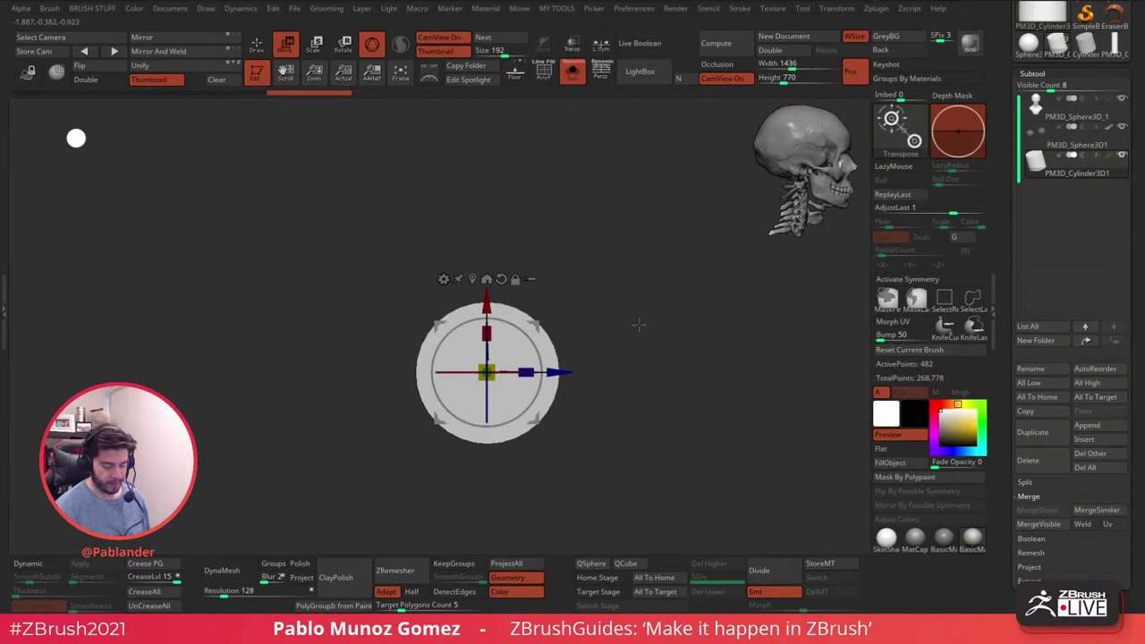
pyautogui.hotkey('ctrl', 'z')
pyautogui.hotkey('ctrl', 'z')
pyautogui.hotkey('ctrl', 'z')
pyautogui.click(257, 49)
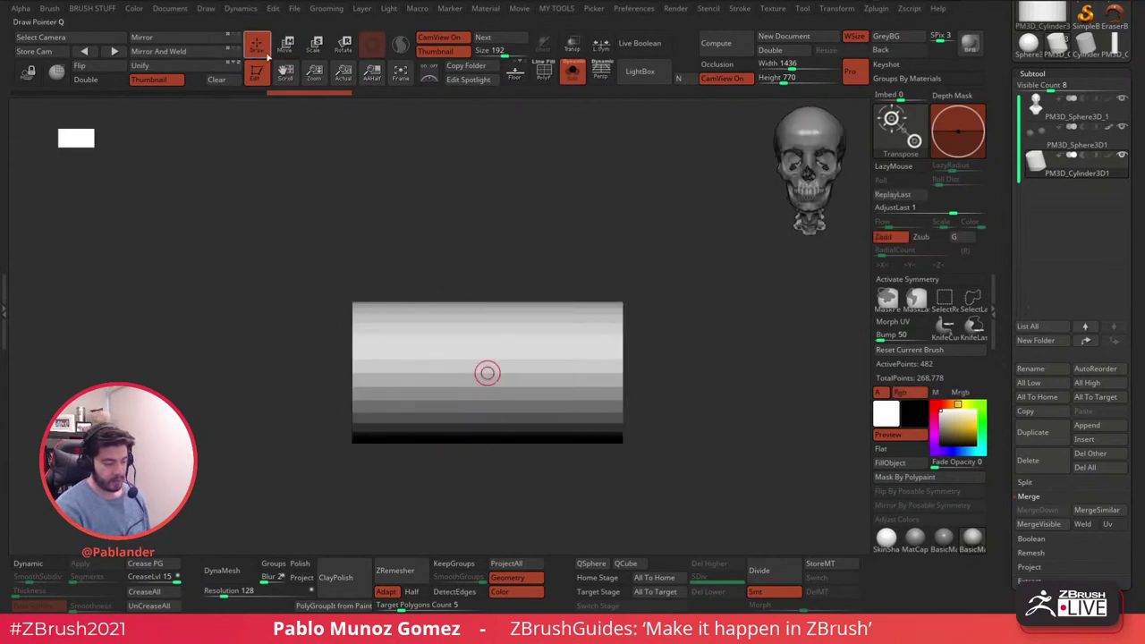
# - Lengthen the horizontal cylinder a little more with the gizmo and go back to Draw mode
pyautogui.keyDown('alt'); pyautogui.moveTo(683, 375); pyautogui.dragTo(687, 344); pyautogui.keyUp('alt')
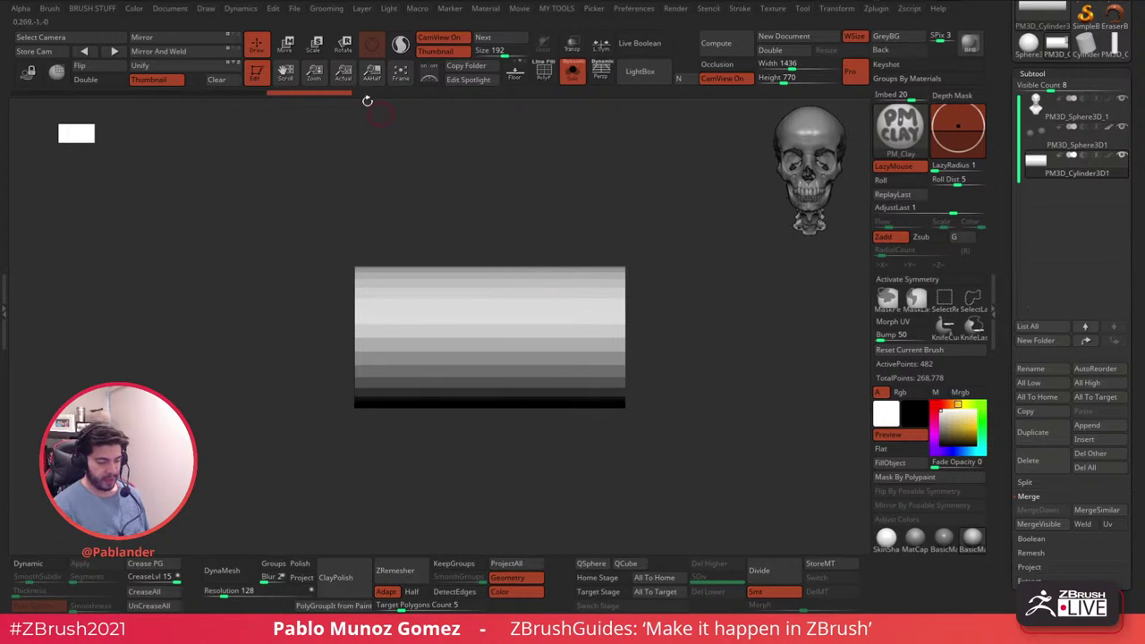
pyautogui.press('w')
pyautogui.moveTo(518, 336); pyautogui.dragTo(532, 337)
pyautogui.press('q')
pyautogui.press('shift')
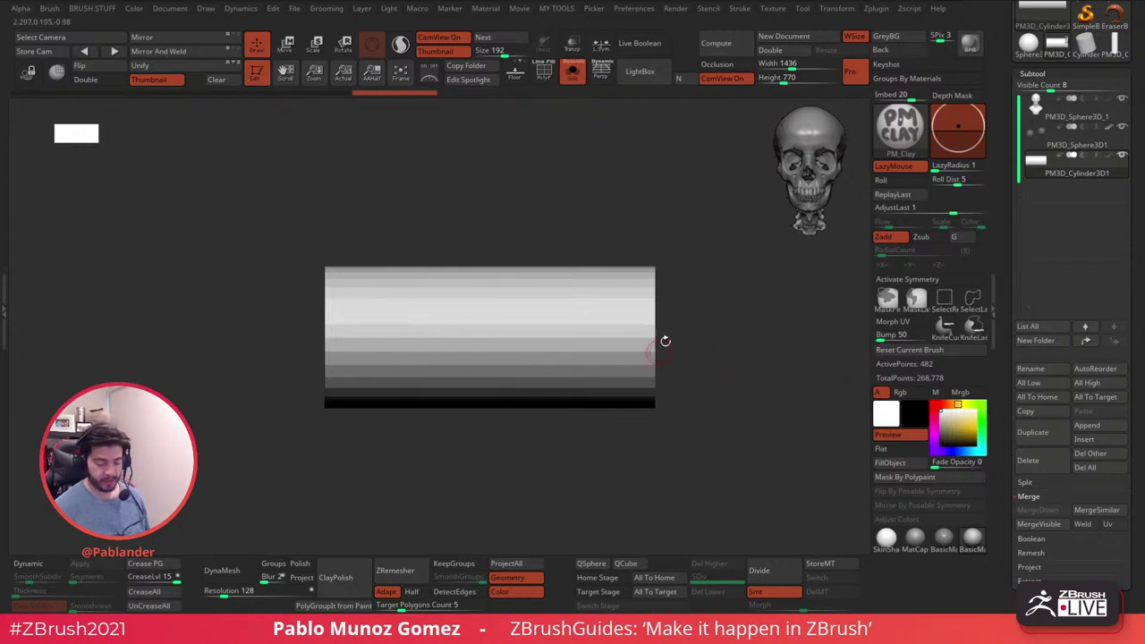
# - Examine the horizontal cylinder from several directions with the CamView skull, ending on the top view
pyautogui.moveTo(691, 249); pyautogui.dragTo(693, 266)
pyautogui.moveTo(692, 281); pyautogui.dragTo(734, 253)
pyautogui.click(813, 126)
pyautogui.click(813, 148)
pyautogui.click(810, 181)
pyautogui.click(813, 175)
pyautogui.click(816, 130)
pyautogui.click(815, 154)
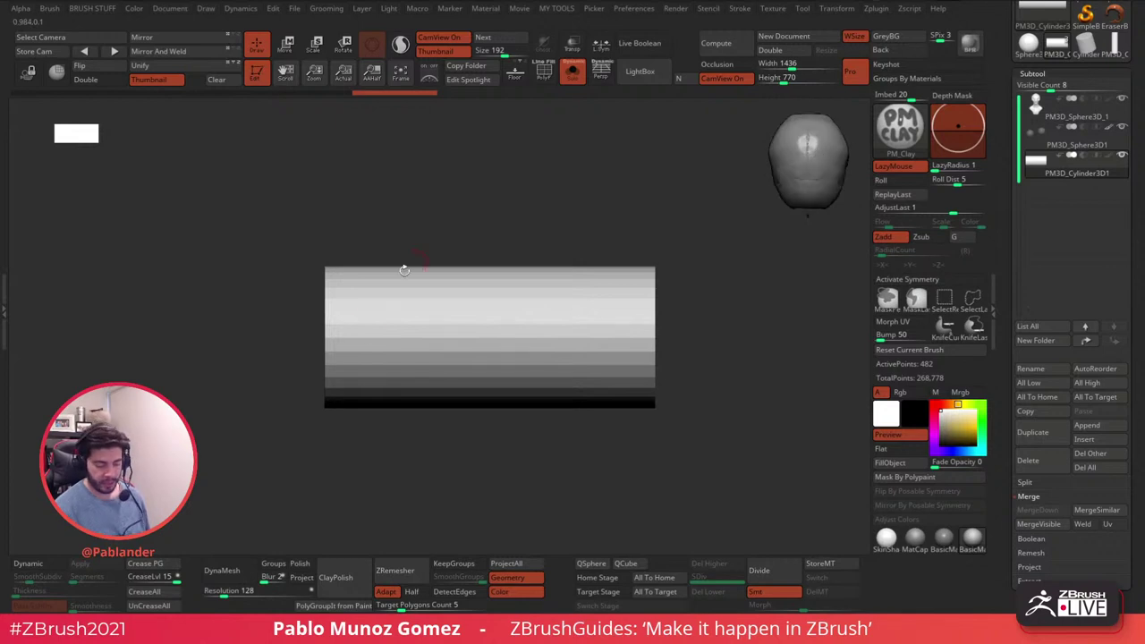
pyautogui.keyDown('alt'); pyautogui.moveTo(687, 362); pyautogui.dragTo(679, 338); pyautogui.keyUp('alt')
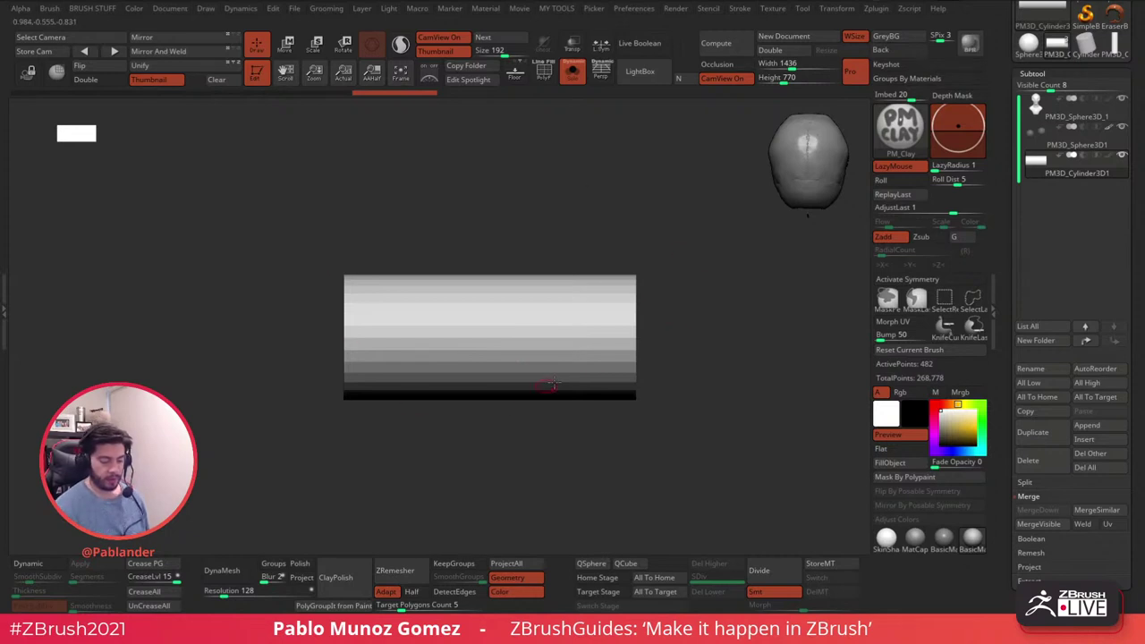
pyautogui.keyDown('alt'); pyautogui.moveTo(703, 301); pyautogui.dragTo(623, 283); pyautogui.keyUp('alt')
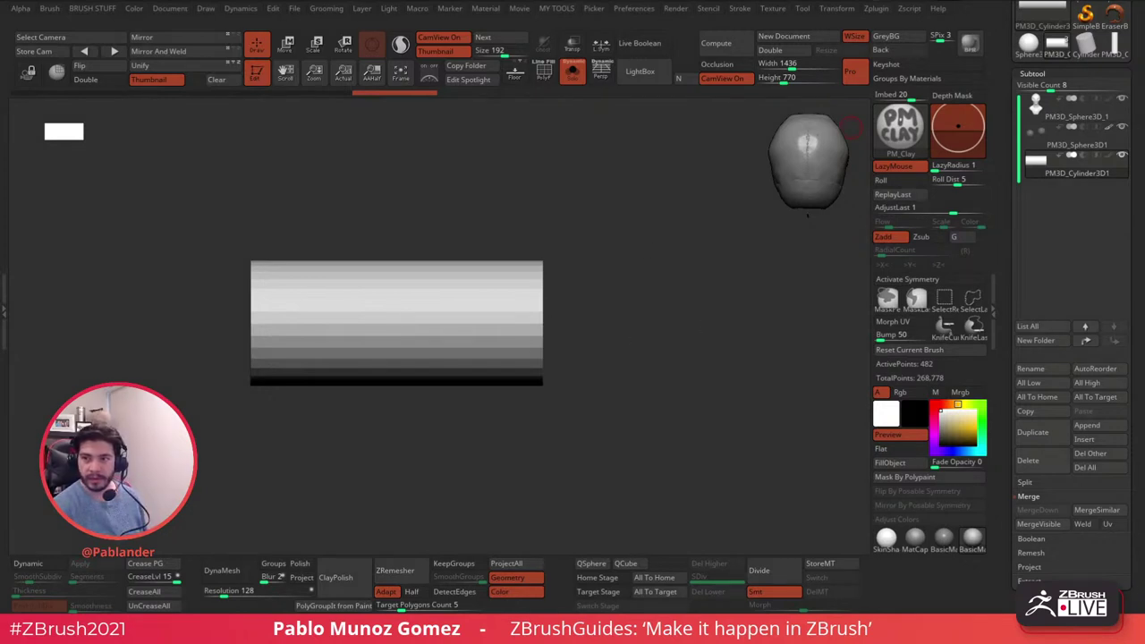
# - Place the screen annotation tools beside the viewport, make room next to the cylinder, and pick the pen
pyautogui.moveTo(1057, 236)
pyautogui.mouseDown()
pyautogui.moveTo(752, 216)
pyautogui.moveTo(830, 233)
pyautogui.mouseUp()
pyautogui.click(901, 219)
pyautogui.moveTo(716, 282); pyautogui.dragTo(564, 301)
pyautogui.click(829, 294)
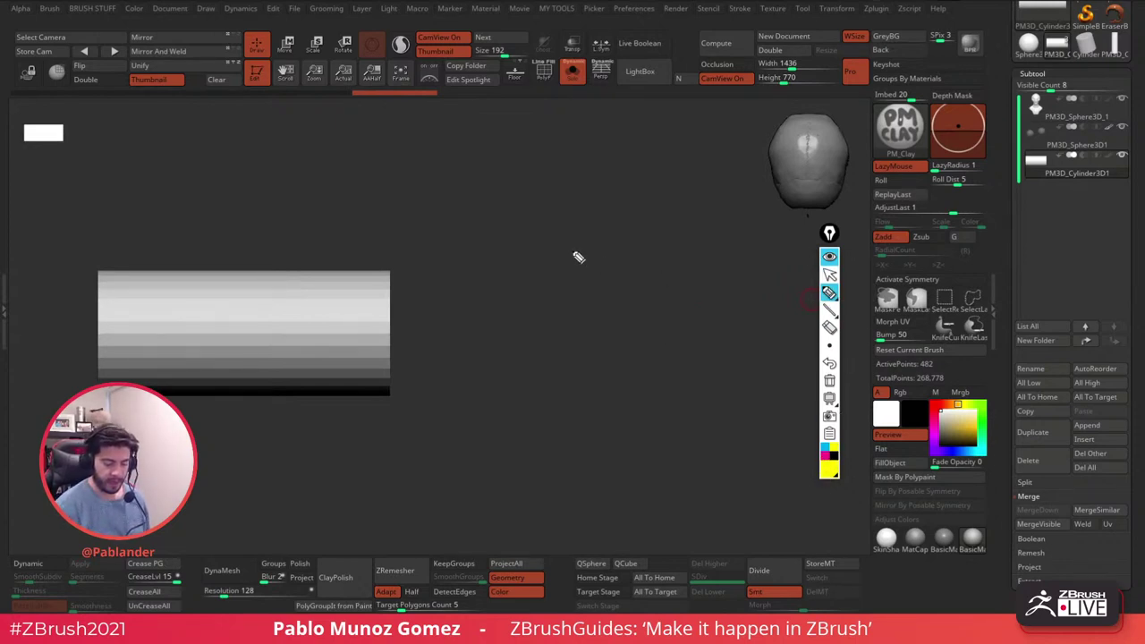
# - Sketch a yellow teardrop outline with loose strokes at its upper end beside the cylinder, and clear the drawing
pyautogui.moveTo(638, 217)
pyautogui.mouseDown()
pyautogui.moveTo(527, 315)
pyautogui.moveTo(523, 382)
pyautogui.moveTo(644, 296)
pyautogui.moveTo(665, 188)
pyautogui.moveTo(639, 217)
pyautogui.mouseUp()
pyautogui.moveTo(658, 149)
pyautogui.mouseDown()
pyautogui.moveTo(564, 242)
pyautogui.moveTo(503, 329)
pyautogui.moveTo(542, 392)
pyautogui.mouseUp()
pyautogui.moveTo(658, 249)
pyautogui.mouseDown()
pyautogui.moveTo(659, 225)
pyautogui.moveTo(708, 166)
pyautogui.mouseUp()
pyautogui.moveTo(615, 207); pyautogui.dragTo(587, 236)
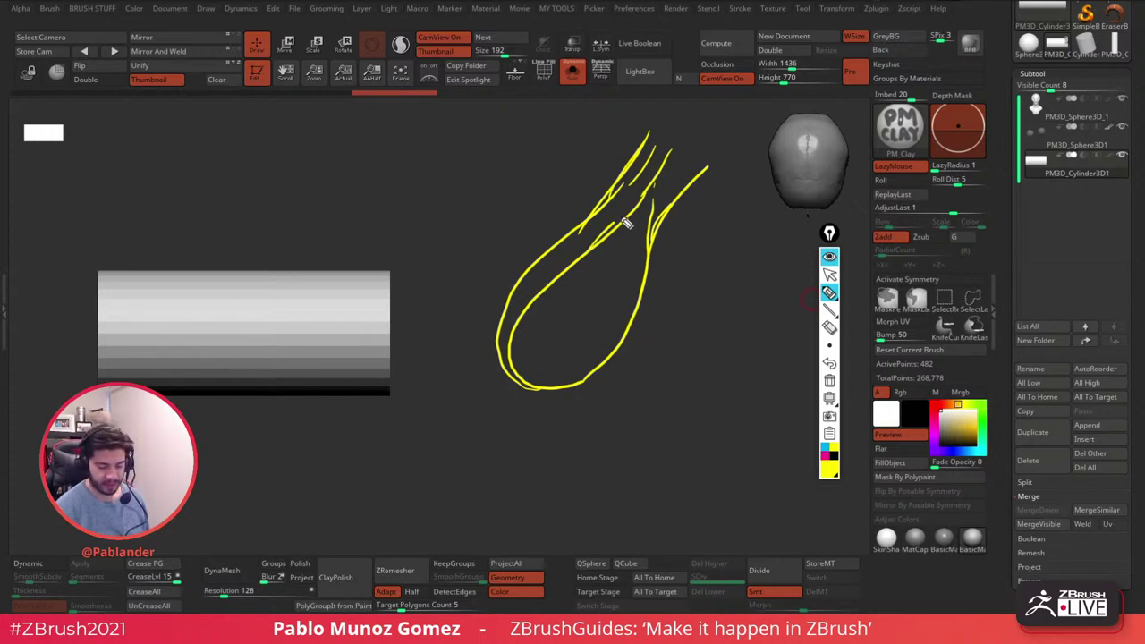
pyautogui.moveTo(712, 169); pyautogui.dragTo(572, 260)
pyautogui.click(830, 380)
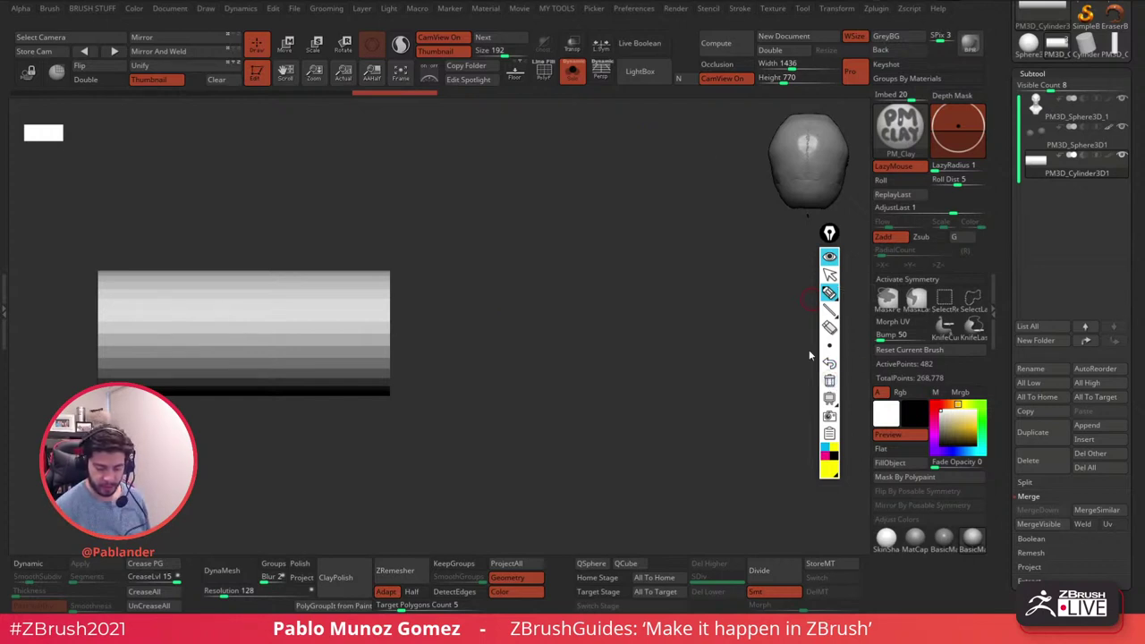
# - Sketch a yellow double teardrop outline with loose strokes at its upper end and enclose it in a blue slanted cylinder
pyautogui.moveTo(698, 192)
pyautogui.mouseDown()
pyautogui.moveTo(659, 240)
pyautogui.moveTo(527, 325)
pyautogui.moveTo(593, 372)
pyautogui.moveTo(648, 254)
pyautogui.mouseUp()
pyautogui.moveTo(684, 149)
pyautogui.mouseDown()
pyautogui.moveTo(638, 215)
pyautogui.moveTo(629, 169)
pyautogui.moveTo(611, 224)
pyautogui.moveTo(536, 291)
pyautogui.moveTo(506, 391)
pyautogui.moveTo(593, 381)
pyautogui.moveTo(679, 233)
pyautogui.mouseUp()
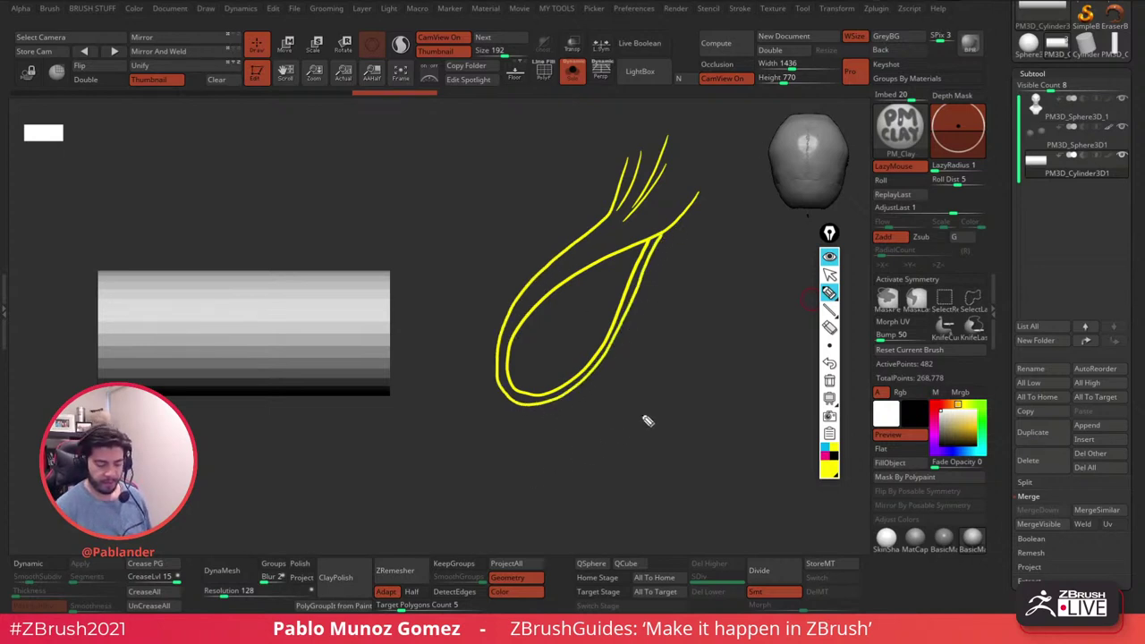
pyautogui.click(828, 447)
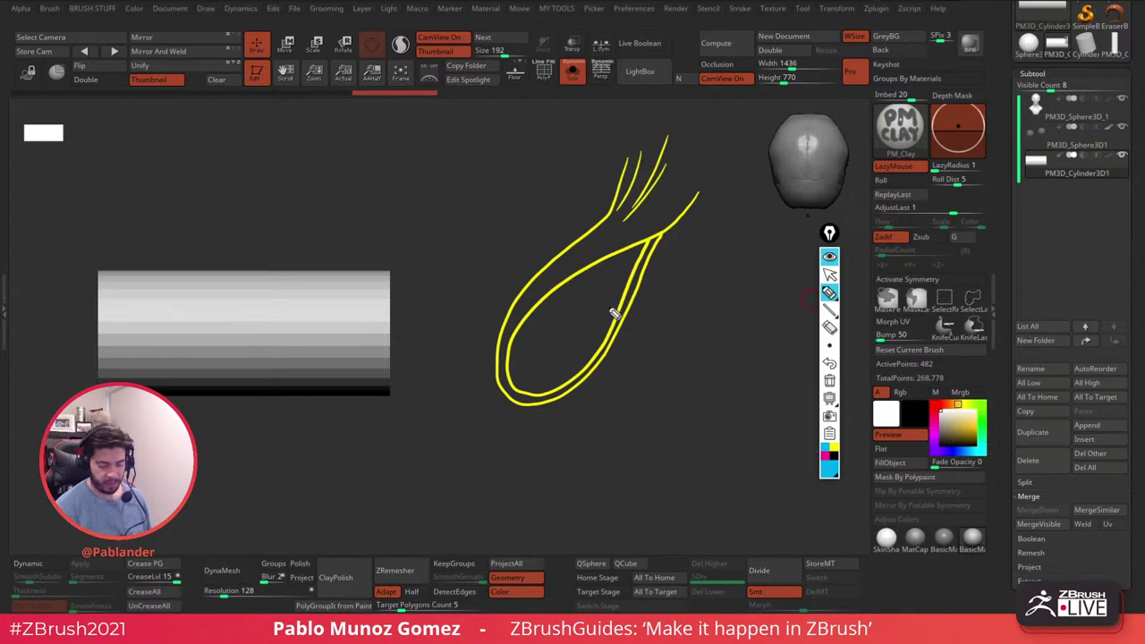
pyautogui.moveTo(549, 397)
pyautogui.mouseDown()
pyautogui.moveTo(493, 404)
pyautogui.moveTo(585, 217)
pyautogui.moveTo(642, 156)
pyautogui.moveTo(710, 207)
pyautogui.moveTo(606, 385)
pyautogui.moveTo(566, 430)
pyautogui.mouseUp()
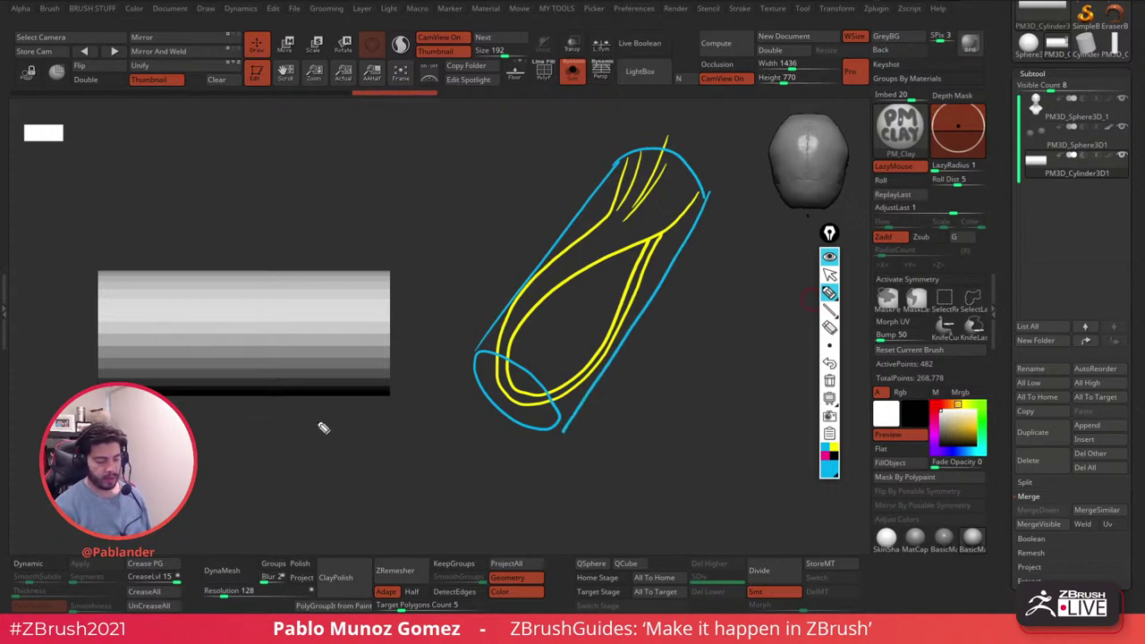
# - Mark the areas to cut away around the teardrop in magenta, with an arrow at its upper end, and clear the drawing
pyautogui.click(826, 457)
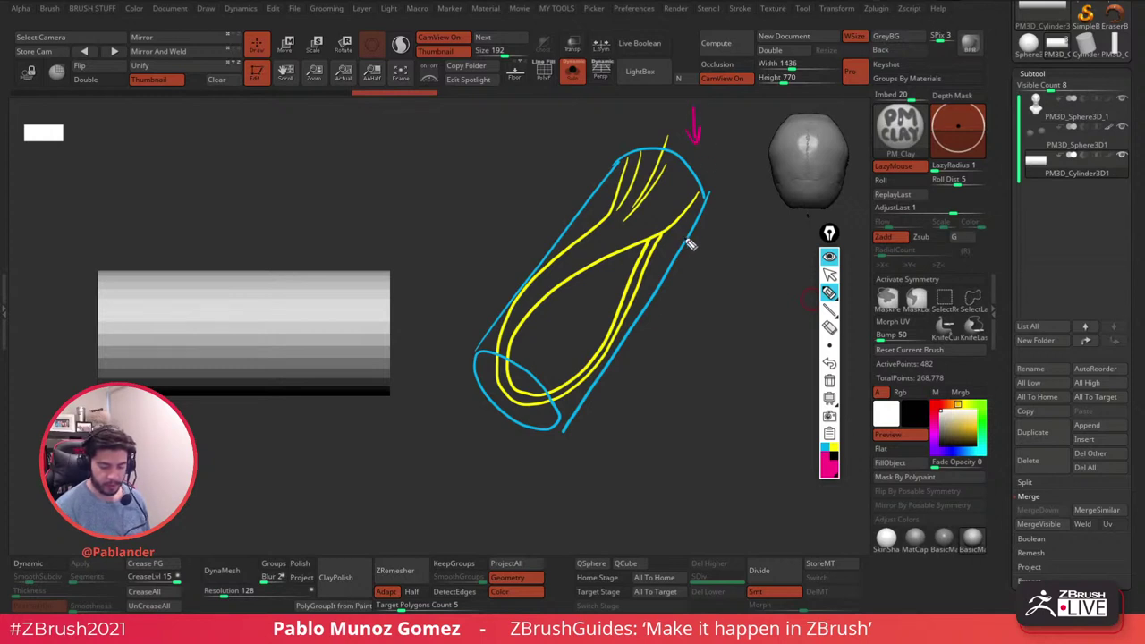
pyautogui.moveTo(707, 168)
pyautogui.mouseDown()
pyautogui.moveTo(670, 224)
pyautogui.moveTo(539, 322)
pyautogui.moveTo(529, 428)
pyautogui.moveTo(654, 359)
pyautogui.moveTo(702, 165)
pyautogui.mouseUp()
pyautogui.moveTo(630, 129)
pyautogui.mouseDown()
pyautogui.moveTo(591, 220)
pyautogui.moveTo(660, 190)
pyautogui.mouseUp()
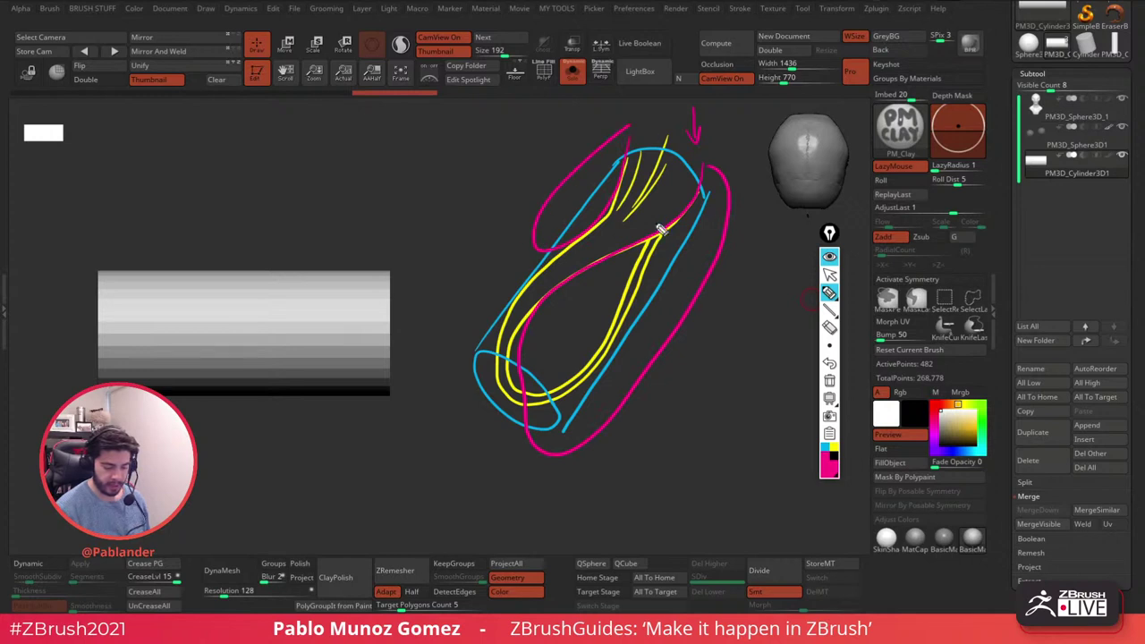
pyautogui.moveTo(494, 310)
pyautogui.mouseDown()
pyautogui.moveTo(507, 416)
pyautogui.moveTo(510, 289)
pyautogui.mouseUp()
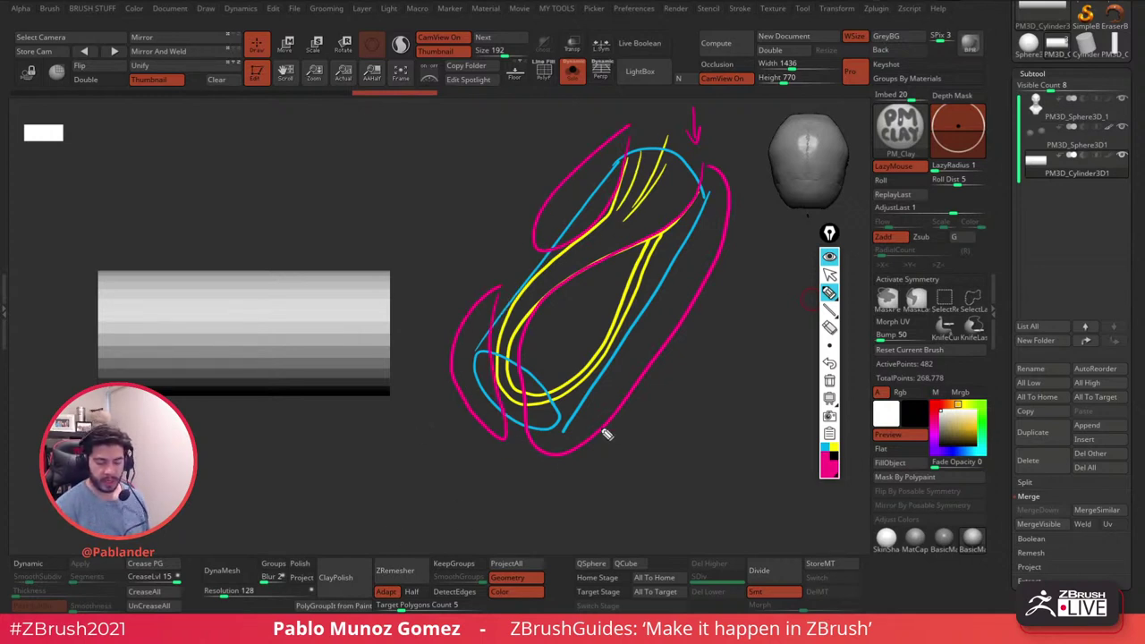
pyautogui.click(829, 380)
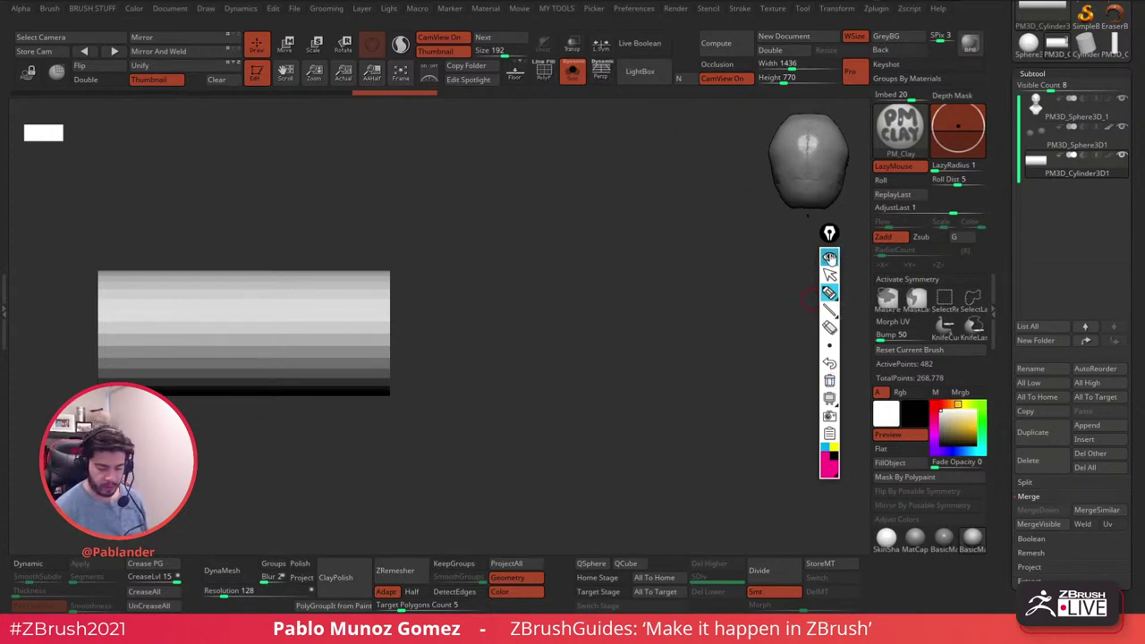
# - Collapse the annotation tools and trim the cylinder's lower edge into a curve with KnifeLasso, keeping the upper body of the shape
pyautogui.click(830, 256)
pyautogui.moveTo(831, 238); pyautogui.dragTo(847, 262)
pyautogui.keyDown('alt'); pyautogui.moveTo(635, 326); pyautogui.dragTo(766, 332); pyautogui.keyUp('alt')
pyautogui.hotkey('ctrl', 'shift')
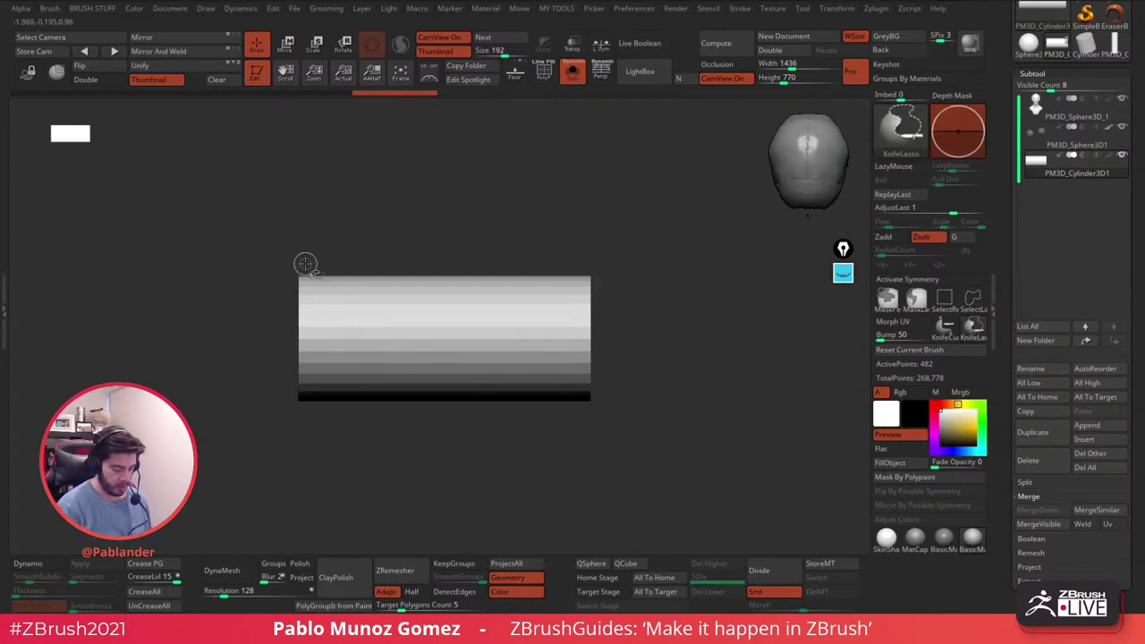
pyautogui.moveTo(306, 266)
pyautogui.keyDown('ctrl'); pyautogui.keyDown('shift'); pyautogui.mouseDown()
pyautogui.moveTo(312, 344)
pyautogui.moveTo(363, 400)
pyautogui.moveTo(384, 407)
pyautogui.moveTo(575, 358)
pyautogui.moveTo(659, 268)
pyautogui.moveTo(666, 236)
pyautogui.mouseUp(); pyautogui.keyUp('shift'); pyautogui.keyUp('ctrl')
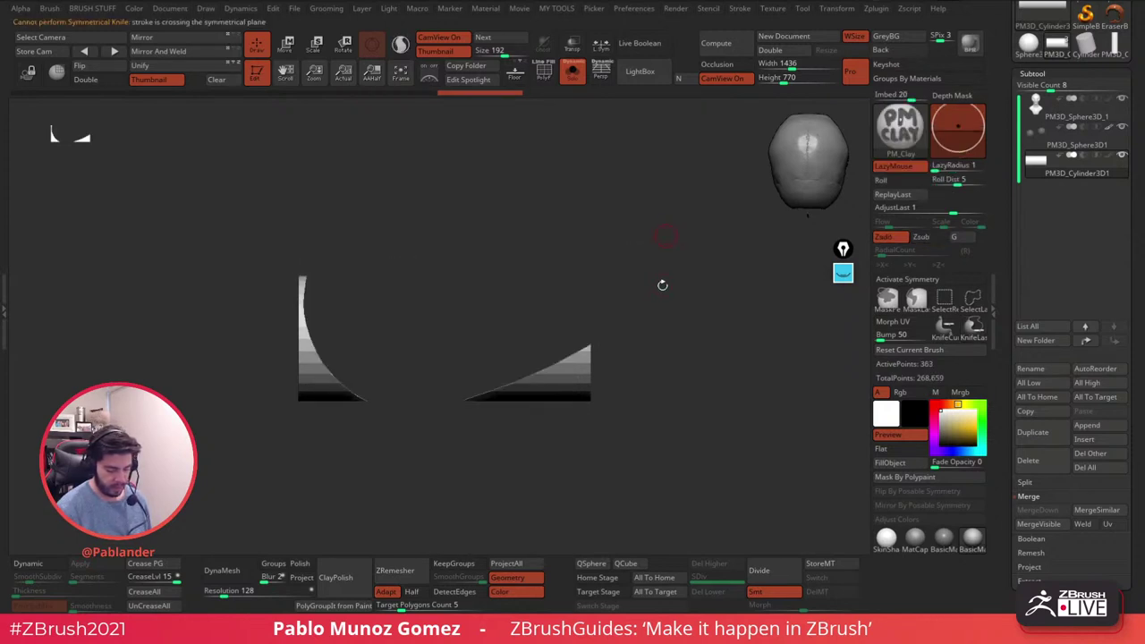
pyautogui.hotkey('ctrl', 'z')
pyautogui.moveTo(306, 270)
pyautogui.keyDown('ctrl'); pyautogui.keyDown('shift'); pyautogui.mouseDown()
pyautogui.moveTo(393, 400)
pyautogui.moveTo(453, 409)
pyautogui.moveTo(621, 319)
pyautogui.moveTo(638, 240)
pyautogui.mouseUp(); pyautogui.keyUp('shift'); pyautogui.keyUp('ctrl')
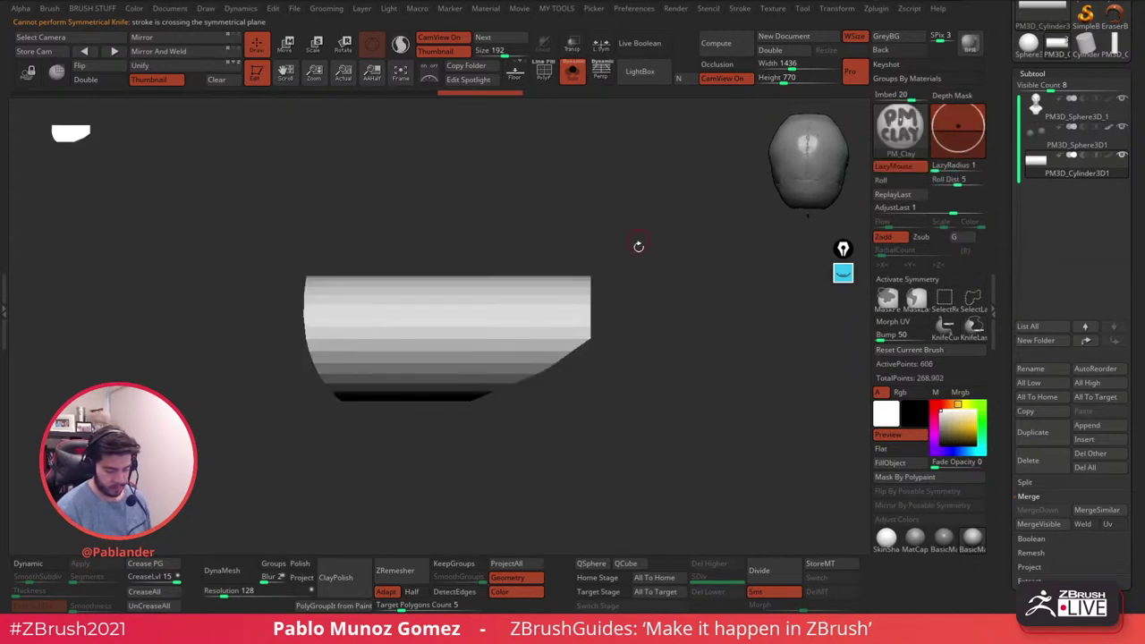
# - Trim the cylinder's lower right corner with KnifeLasso into a steeper slanted edge
pyautogui.moveTo(604, 326)
pyautogui.keyDown('ctrl'); pyautogui.keyDown('shift'); pyautogui.mouseDown()
pyautogui.moveTo(488, 449)
pyautogui.moveTo(624, 404)
pyautogui.mouseUp(); pyautogui.keyUp('shift'); pyautogui.keyUp('ctrl')
pyautogui.hotkey('ctrl', 'z')
pyautogui.moveTo(597, 315)
pyautogui.keyDown('ctrl'); pyautogui.keyDown('shift'); pyautogui.mouseDown()
pyautogui.moveTo(474, 392)
pyautogui.moveTo(447, 427)
pyautogui.moveTo(626, 441)
pyautogui.mouseUp(); pyautogui.keyUp('shift'); pyautogui.keyUp('ctrl')
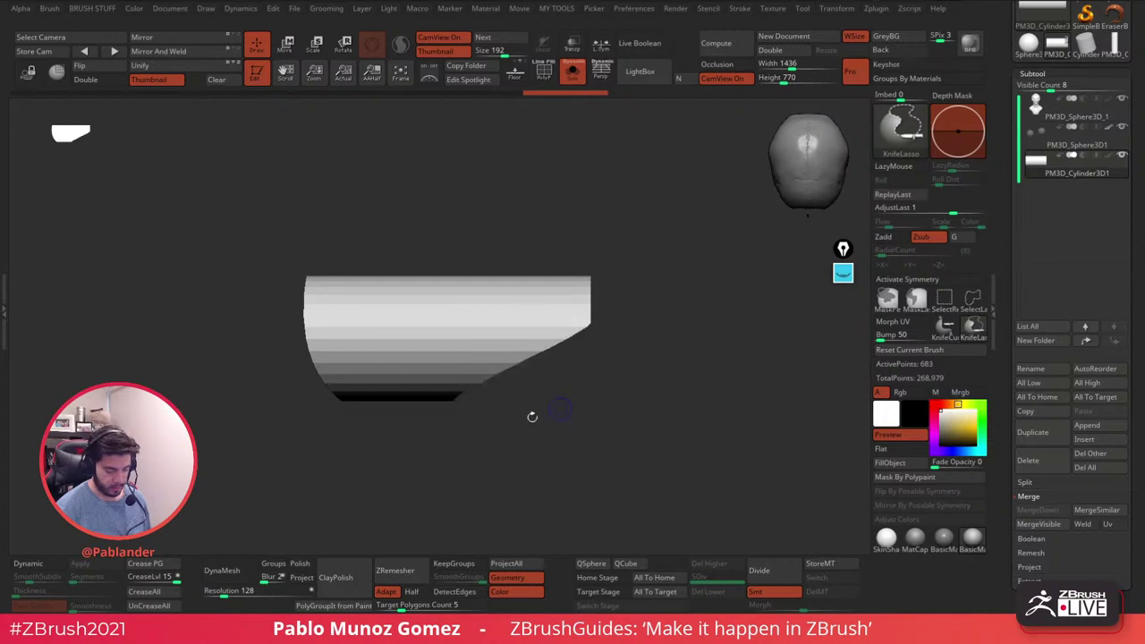
# - Refine the lower left edge and underside of the cylinder with several small KnifeLasso cuts into a tapered, rounded outline
pyautogui.keyDown('ctrl'); pyautogui.keyDown('shift'); pyautogui.moveTo(383, 418); pyautogui.dragTo(284, 347); pyautogui.keyUp('shift'); pyautogui.keyUp('ctrl')
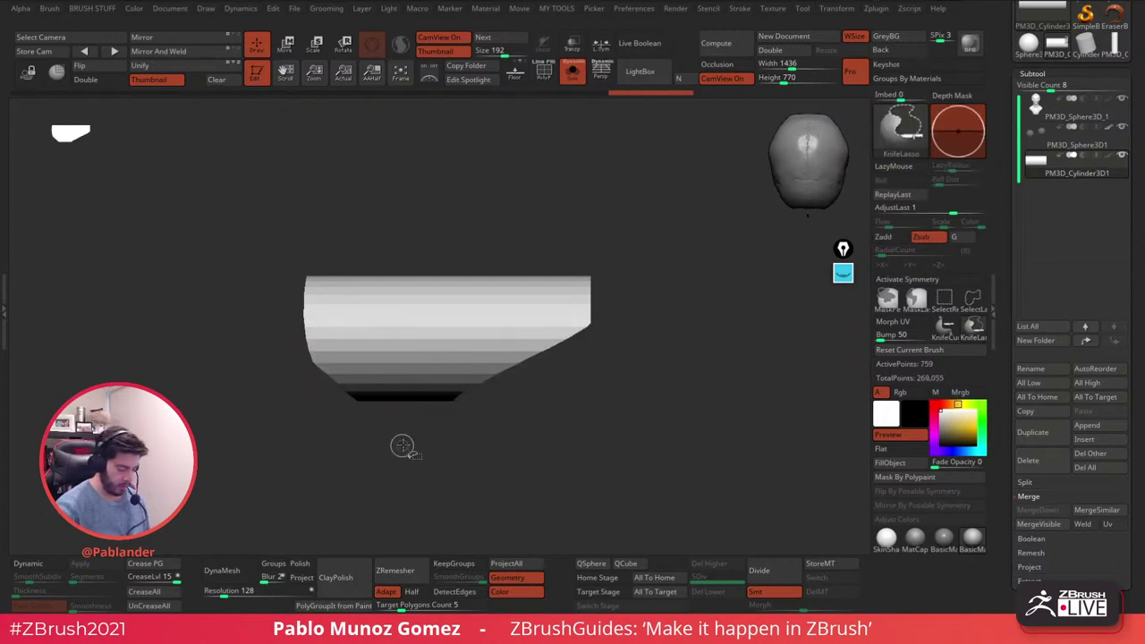
pyautogui.keyDown('ctrl'); pyautogui.keyDown('shift'); pyautogui.moveTo(385, 412); pyautogui.dragTo(297, 328); pyautogui.keyUp('shift'); pyautogui.keyUp('ctrl')
pyautogui.moveTo(393, 409)
pyautogui.keyDown('ctrl'); pyautogui.keyDown('shift'); pyautogui.mouseDown()
pyautogui.moveTo(308, 368)
pyautogui.moveTo(436, 439)
pyautogui.mouseUp(); pyautogui.keyUp('shift'); pyautogui.keyUp('ctrl')
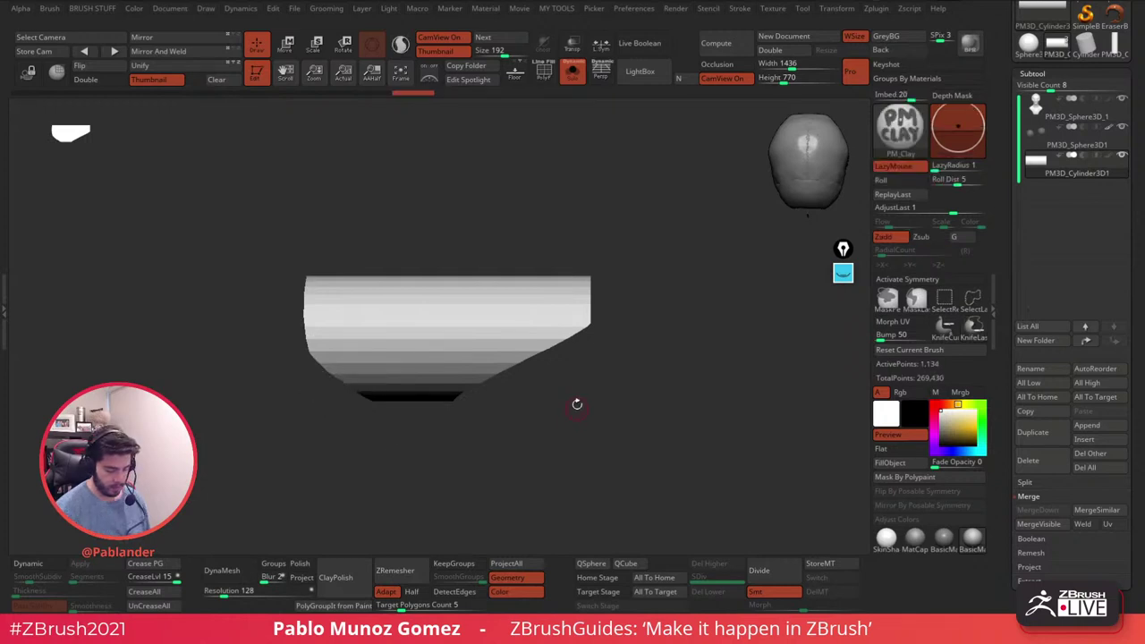
pyautogui.moveTo(470, 401)
pyautogui.keyDown('ctrl'); pyautogui.keyDown('shift'); pyautogui.mouseDown()
pyautogui.moveTo(389, 395)
pyautogui.moveTo(283, 333)
pyautogui.moveTo(524, 465)
pyautogui.moveTo(565, 427)
pyautogui.moveTo(481, 389)
pyautogui.moveTo(541, 423)
pyautogui.mouseUp(); pyautogui.keyUp('shift'); pyautogui.keyUp('ctrl')
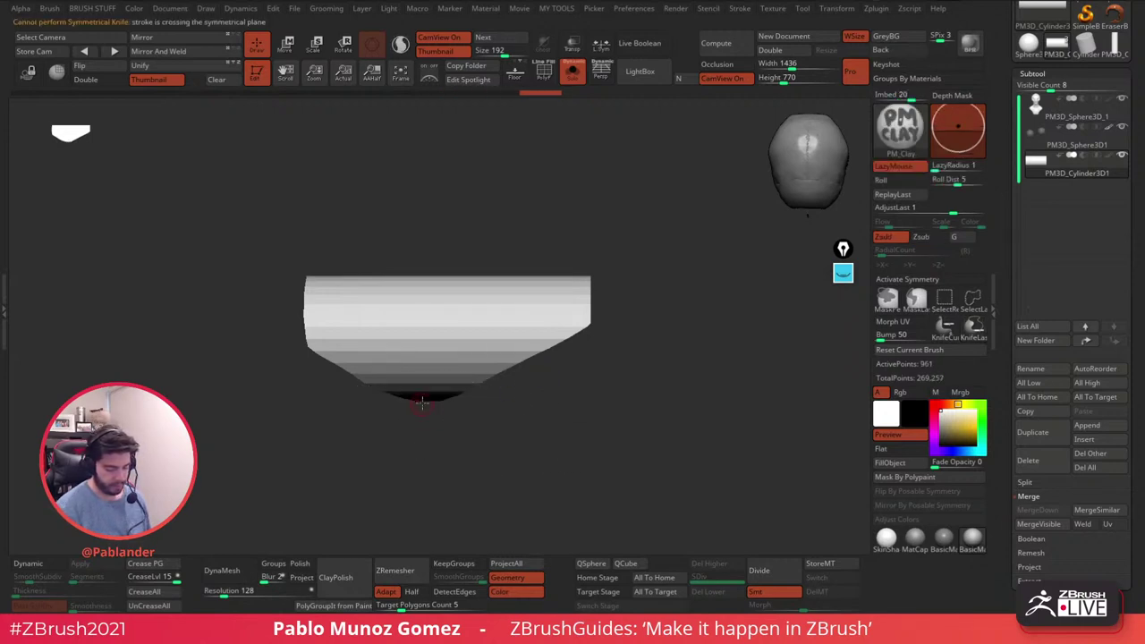
pyautogui.moveTo(378, 388)
pyautogui.keyDown('ctrl'); pyautogui.keyDown('shift'); pyautogui.mouseDown()
pyautogui.moveTo(385, 400)
pyautogui.moveTo(281, 347)
pyautogui.moveTo(322, 399)
pyautogui.mouseUp(); pyautogui.keyUp('shift'); pyautogui.keyUp('ctrl')
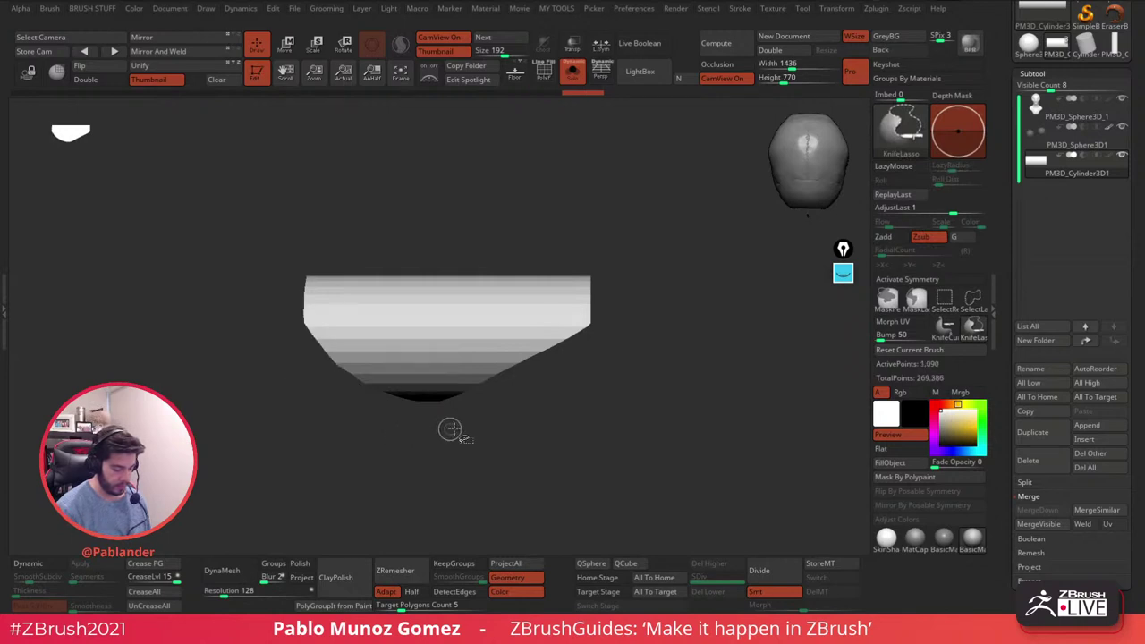
pyautogui.keyDown('ctrl'); pyautogui.keyDown('shift'); pyautogui.moveTo(289, 314); pyautogui.dragTo(358, 270); pyautogui.keyUp('shift'); pyautogui.keyUp('ctrl')
pyautogui.hotkey('ctrl', 'z')
pyautogui.keyDown('ctrl'); pyautogui.keyDown('shift'); pyautogui.moveTo(297, 310); pyautogui.dragTo(294, 259); pyautogui.keyUp('shift'); pyautogui.keyUp('ctrl')
pyautogui.hotkey('ctrl', 'z')
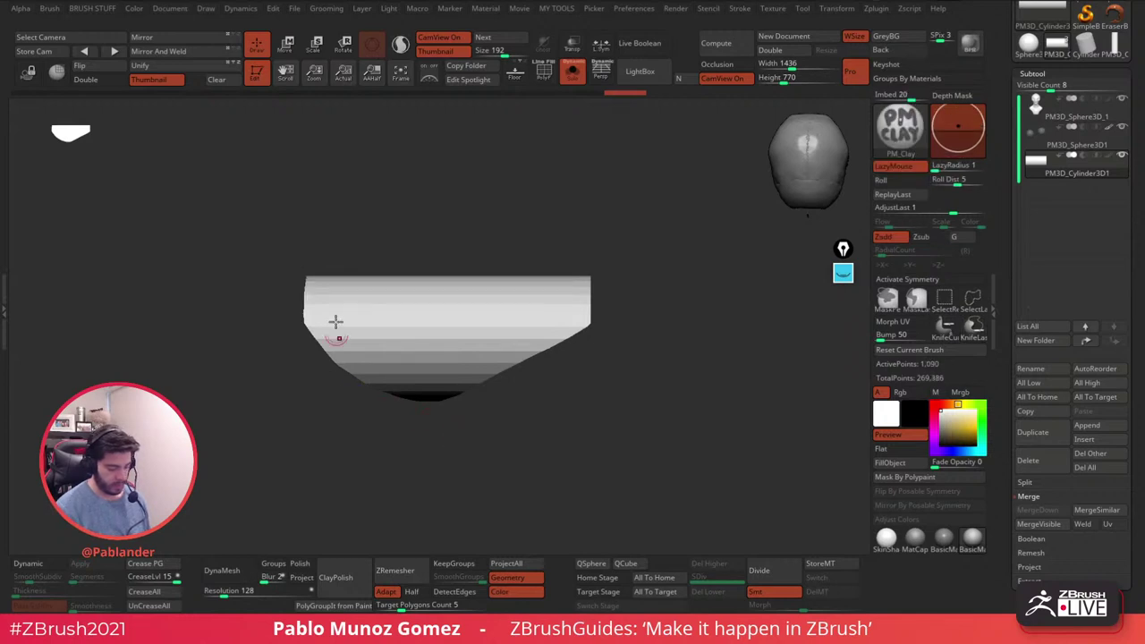
pyautogui.moveTo(449, 266)
pyautogui.keyDown('ctrl'); pyautogui.keyDown('shift'); pyautogui.mouseDown()
pyautogui.moveTo(506, 292)
pyautogui.moveTo(622, 208)
pyautogui.mouseUp(); pyautogui.keyUp('shift'); pyautogui.keyUp('ctrl')
pyautogui.hotkey('ctrl', 'z')
pyautogui.keyDown('ctrl'); pyautogui.keyDown('shift'); pyautogui.moveTo(422, 265); pyautogui.dragTo(623, 214); pyautogui.keyUp('shift'); pyautogui.keyUp('ctrl')
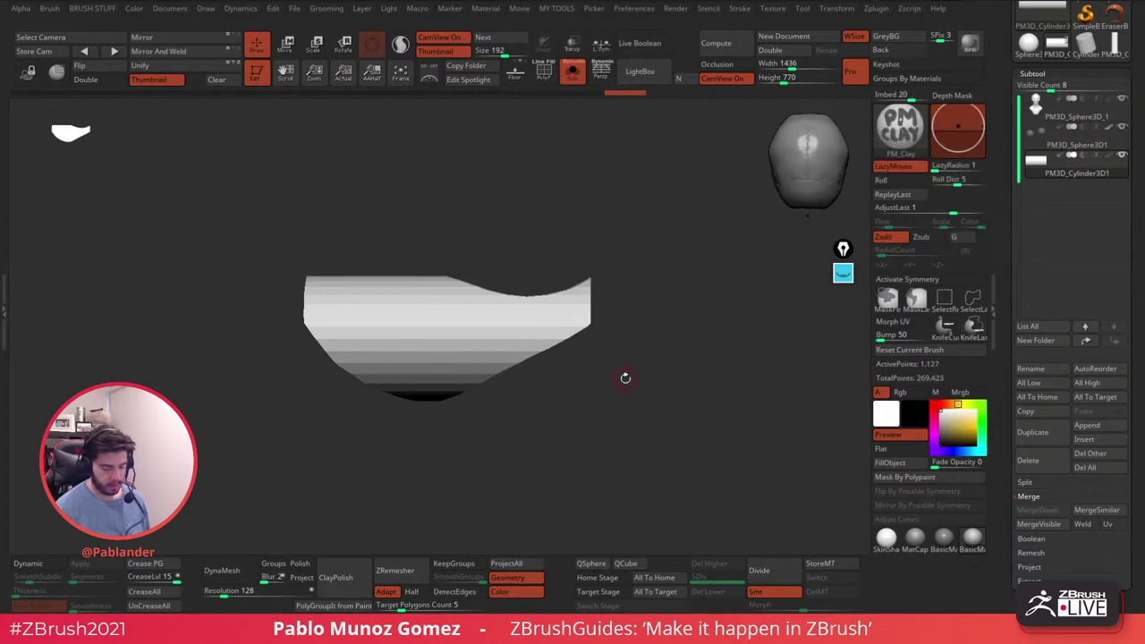
pyautogui.hotkey('ctrl', 'z')
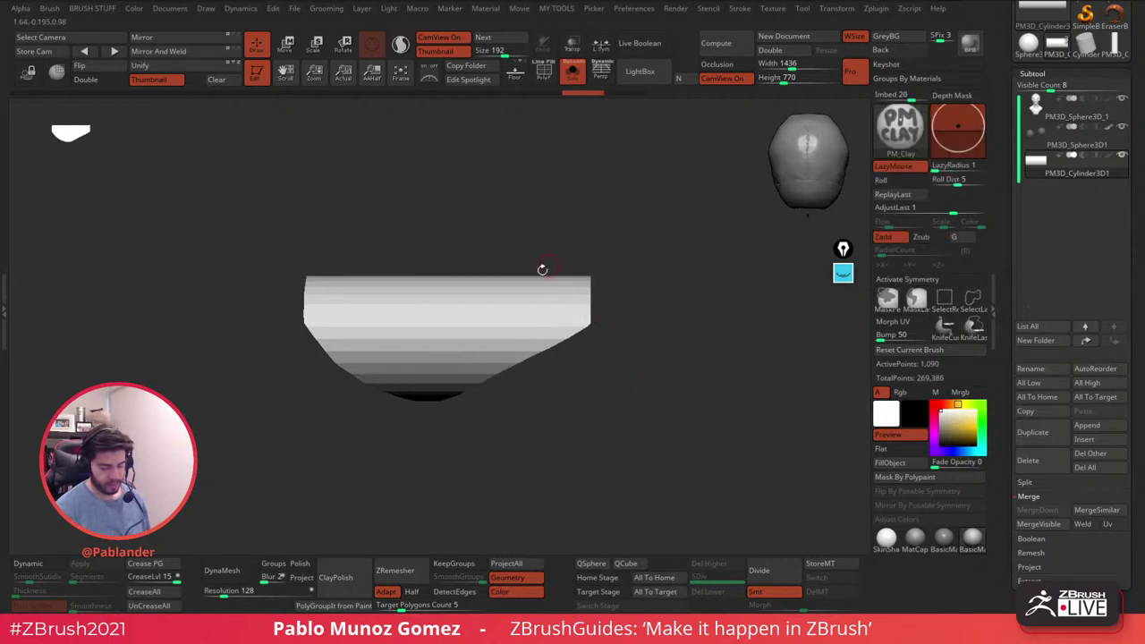
# - Hollow out the trimmed cylinder from the side view with KnifeLasso, leaving a C-shaped profile, and trim its open ends
pyautogui.moveTo(634, 386); pyautogui.dragTo(638, 303)
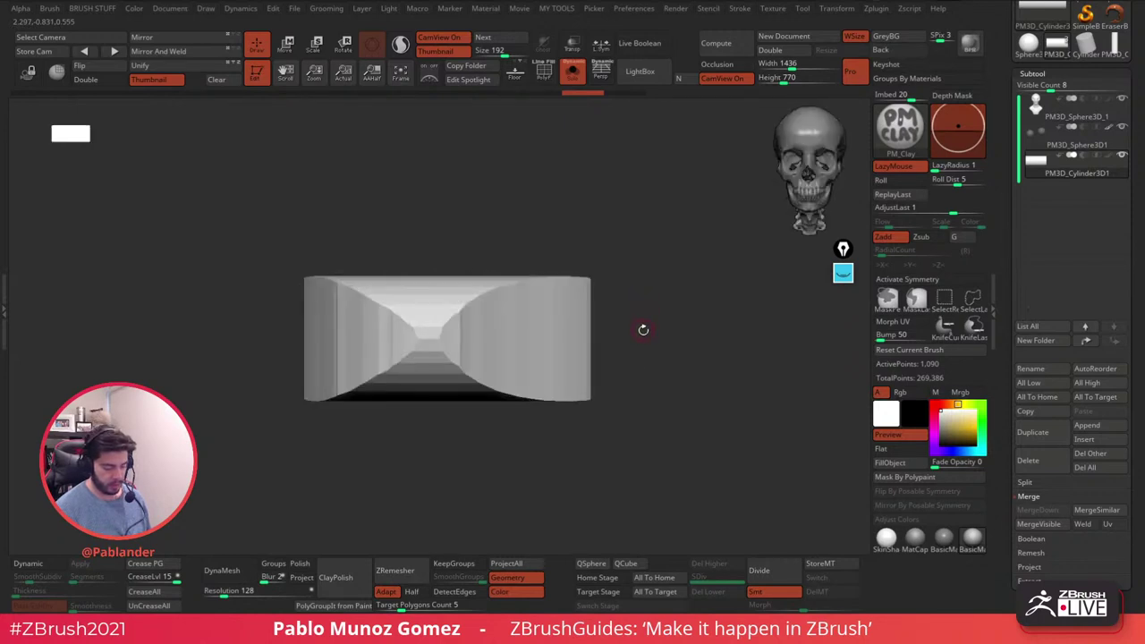
pyautogui.moveTo(644, 323)
pyautogui.mouseDown()
pyautogui.moveTo(677, 325)
pyautogui.moveTo(424, 301)
pyautogui.moveTo(414, 365)
pyautogui.moveTo(476, 384)
pyautogui.moveTo(536, 322)
pyautogui.moveTo(545, 286)
pyautogui.mouseUp()
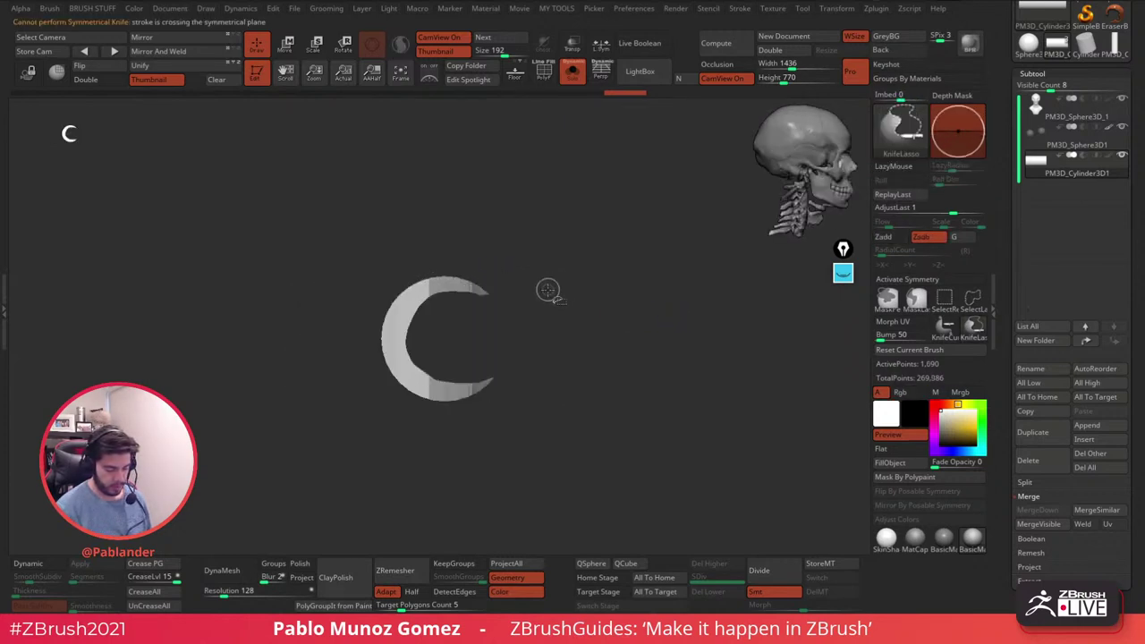
pyautogui.moveTo(467, 361)
pyautogui.keyDown('ctrl'); pyautogui.keyDown('shift'); pyautogui.mouseDown()
pyautogui.moveTo(526, 347)
pyautogui.moveTo(519, 322)
pyautogui.mouseUp(); pyautogui.keyUp('shift'); pyautogui.keyUp('ctrl')
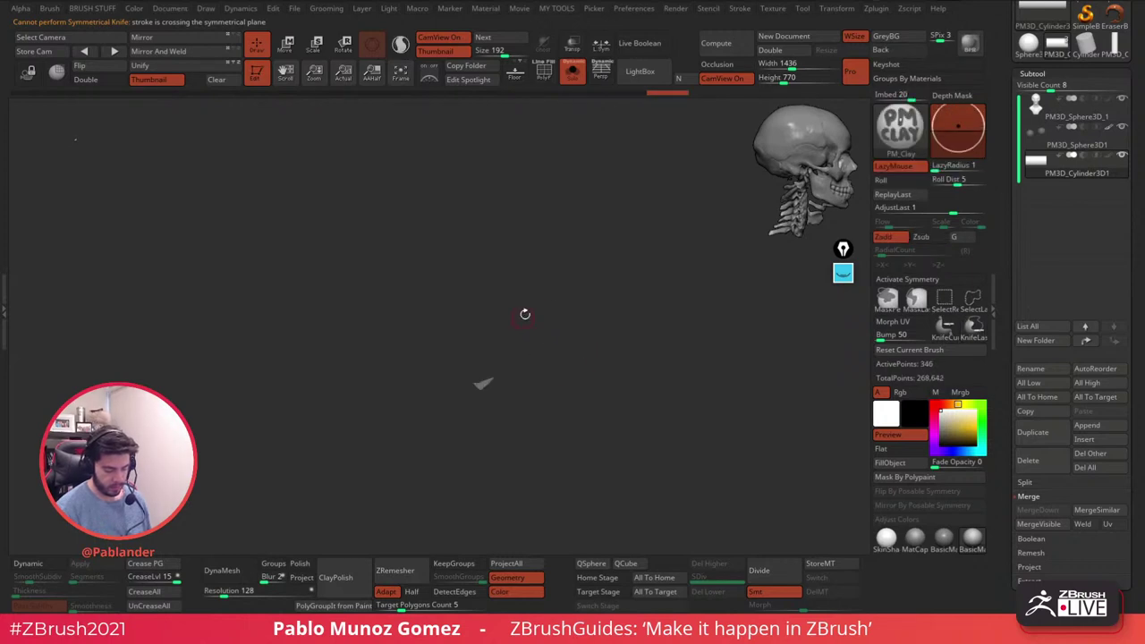
pyautogui.hotkey('ctrl', 'z')
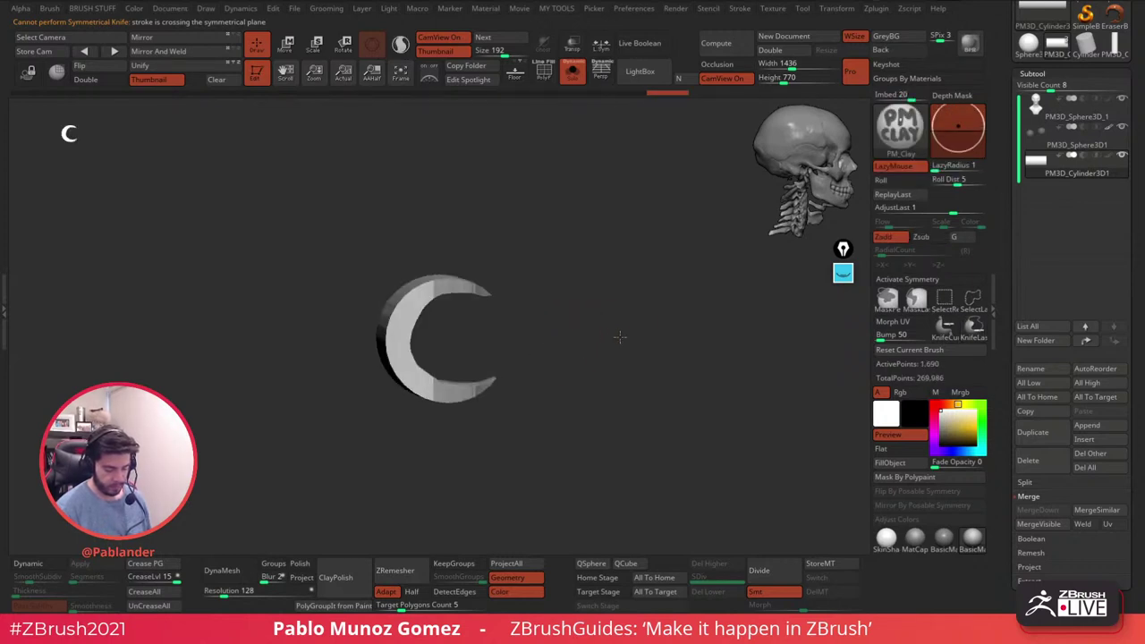
pyautogui.moveTo(499, 386)
pyautogui.keyDown('ctrl'); pyautogui.keyDown('shift'); pyautogui.mouseDown()
pyautogui.moveTo(537, 360)
pyautogui.moveTo(654, 325)
pyautogui.moveTo(672, 381)
pyautogui.moveTo(632, 401)
pyautogui.moveTo(650, 419)
pyautogui.moveTo(677, 361)
pyautogui.mouseUp(); pyautogui.keyUp('shift'); pyautogui.keyUp('ctrl')
pyautogui.hotkey('ctrl', 'z')
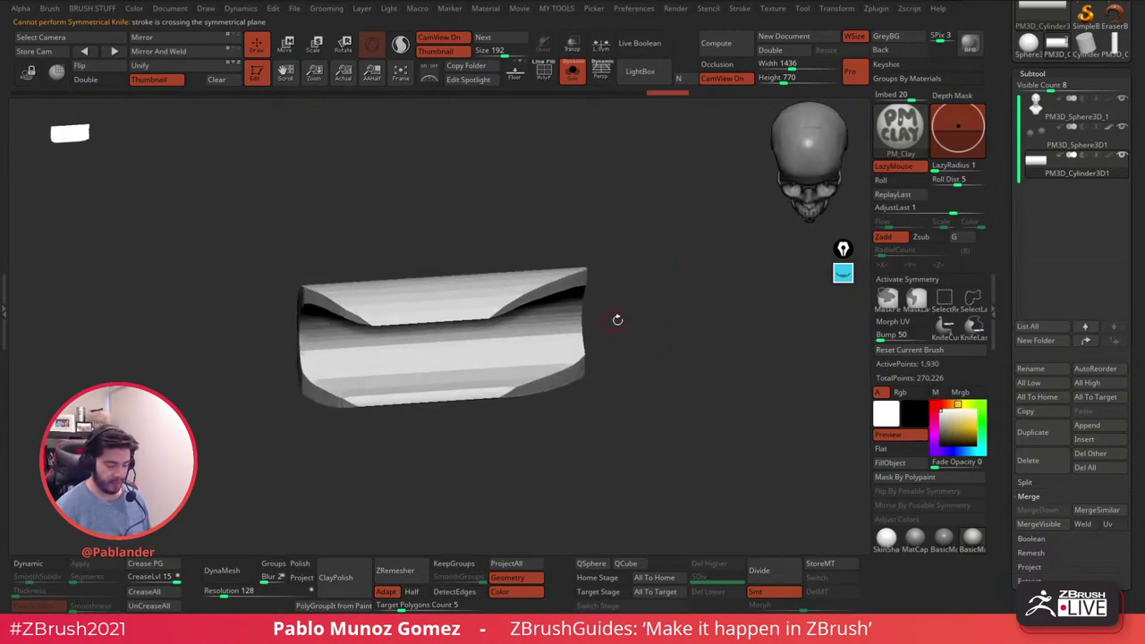
# - Examine the hollowed shape from several directions with PolyFrame displayed, and turn the wireframe off again
pyautogui.moveTo(663, 360); pyautogui.dragTo(665, 352)
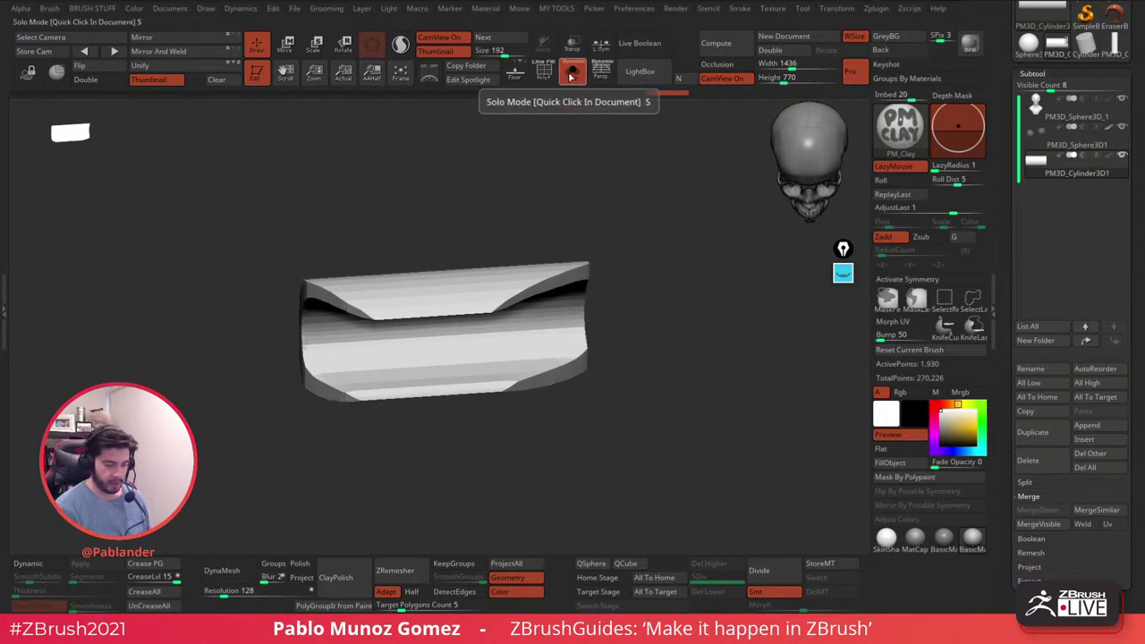
pyautogui.click(544, 72)
pyautogui.moveTo(632, 396); pyautogui.dragTo(710, 396)
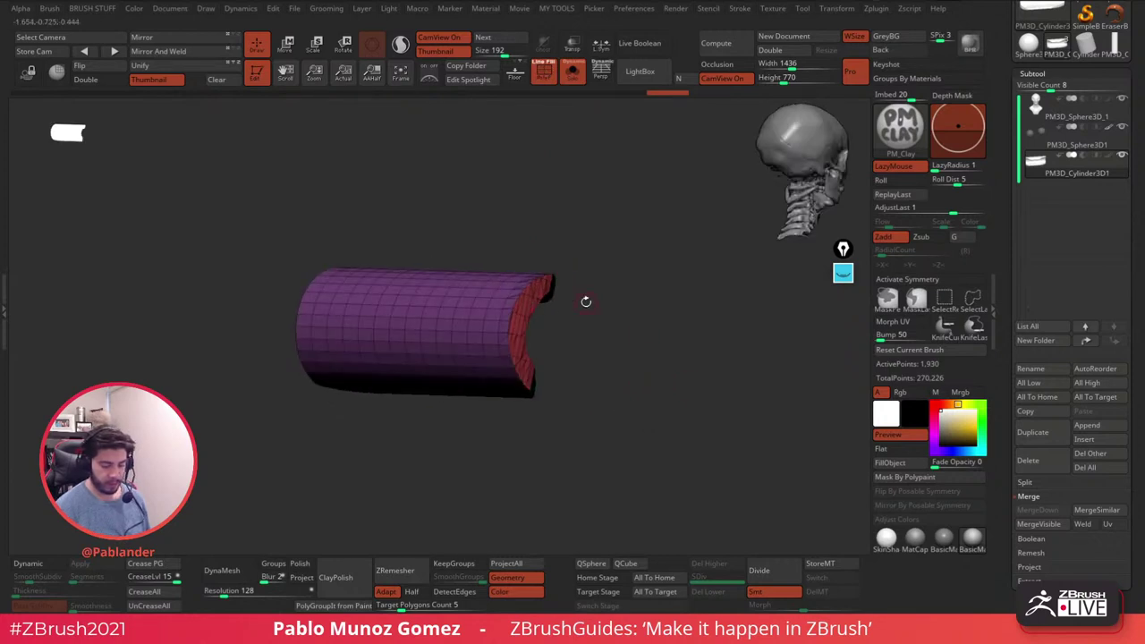
pyautogui.moveTo(626, 322); pyautogui.dragTo(634, 355)
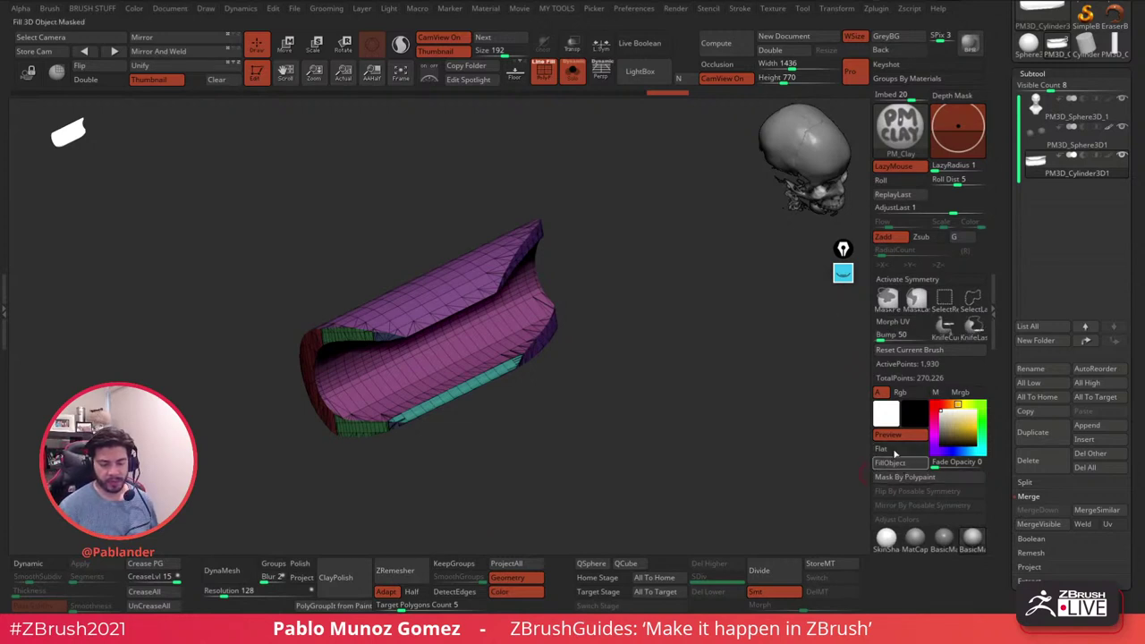
pyautogui.moveTo(566, 400); pyautogui.dragTo(592, 348)
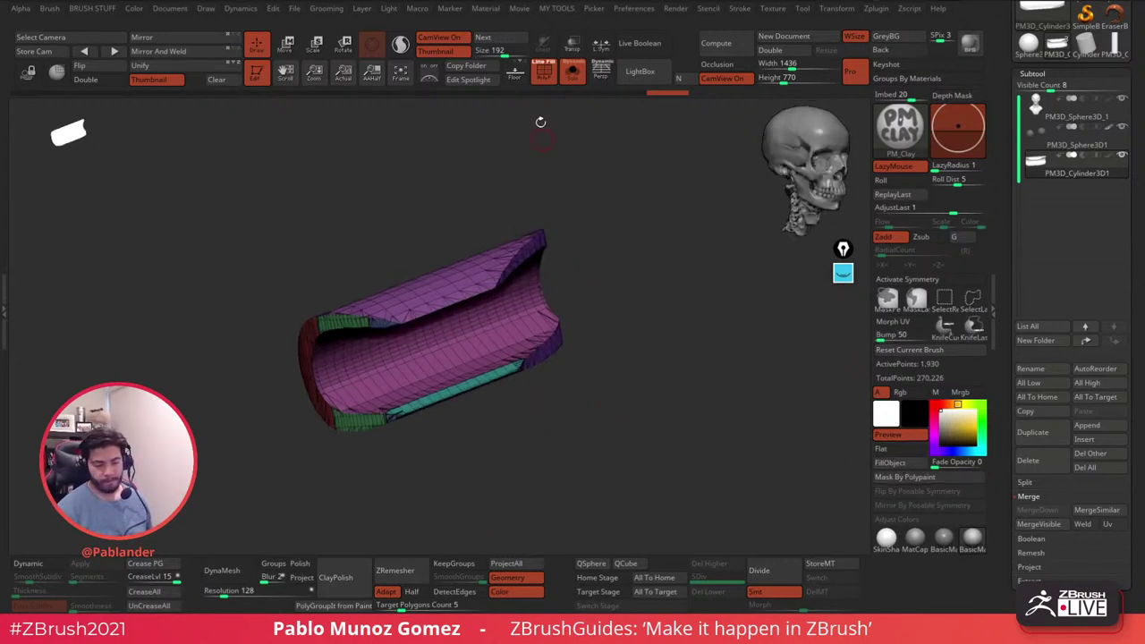
pyautogui.click(543, 72)
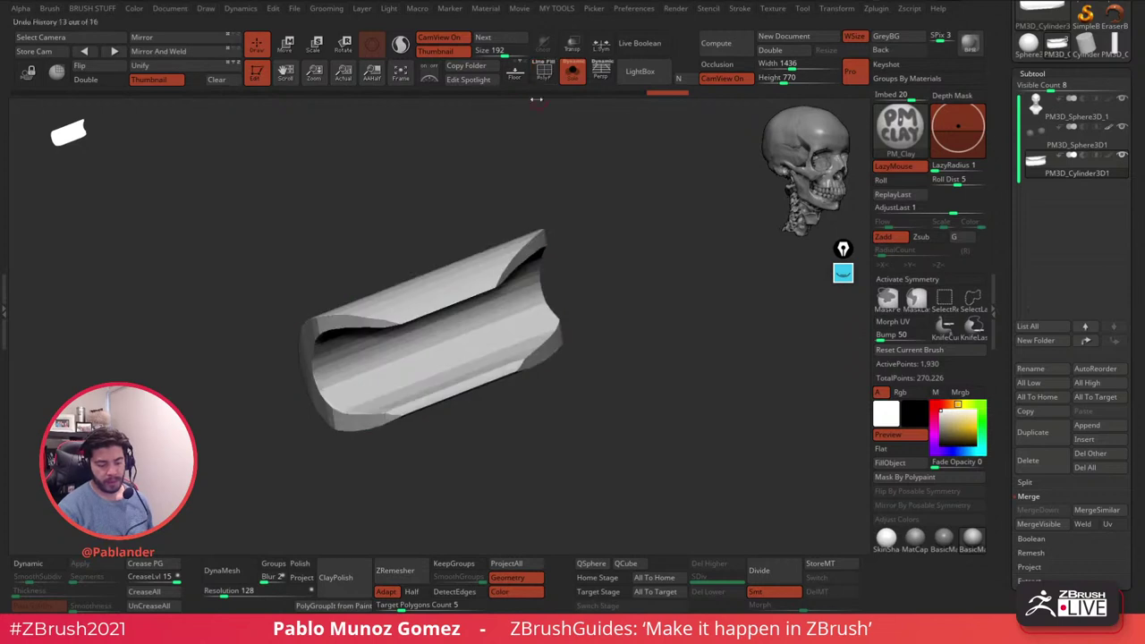
# - Try BasicMaterial2, MatCap Gray and the white SkinShade material on the hollowed shape, and return to BasicMaterial
pyautogui.click(942, 541)
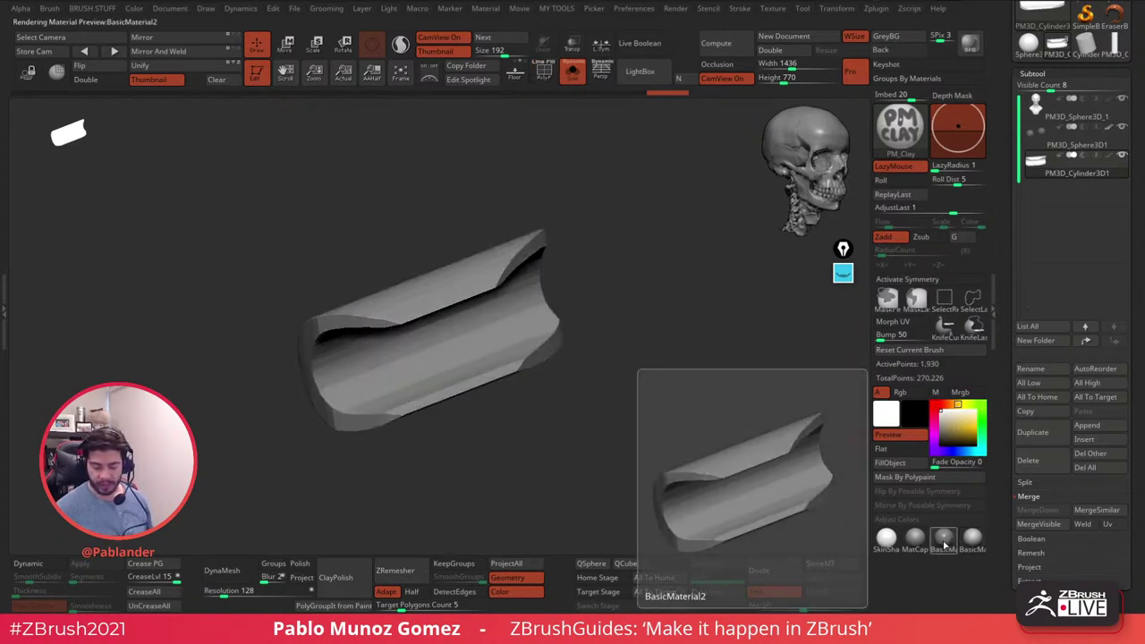
pyautogui.click(914, 539)
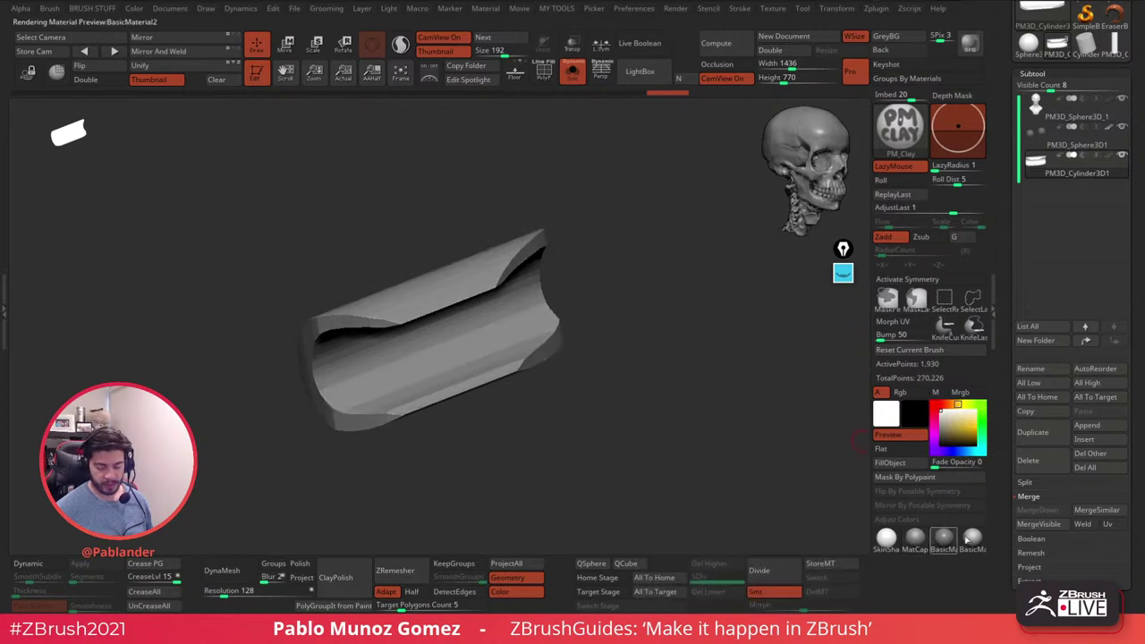
pyautogui.moveTo(932, 550)
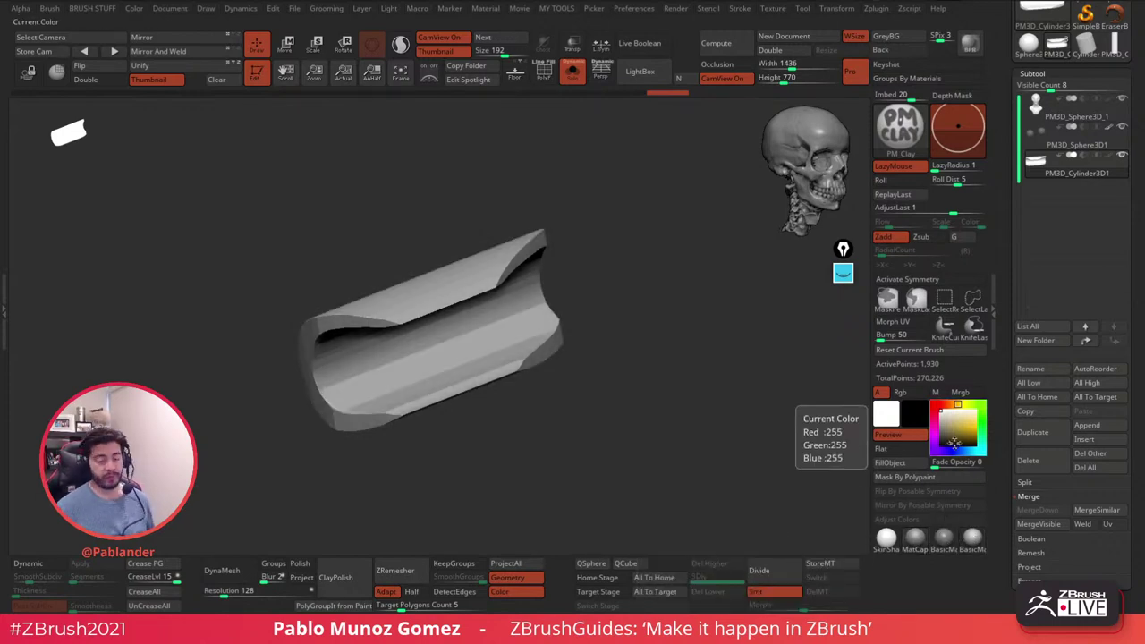
pyautogui.moveTo(967, 541)
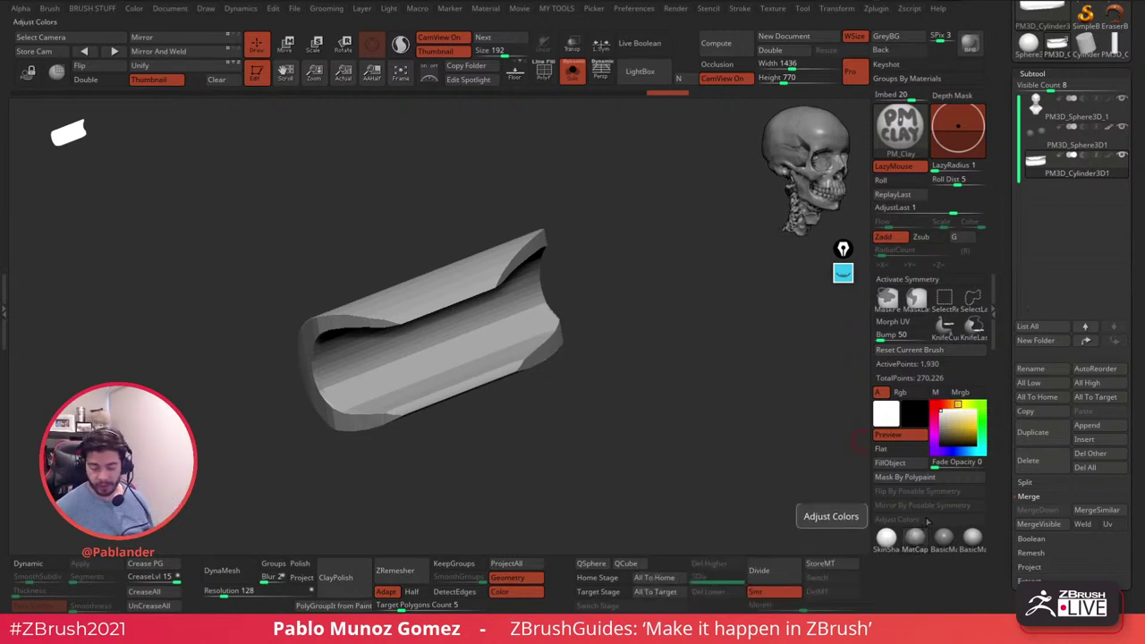
pyautogui.click(888, 545)
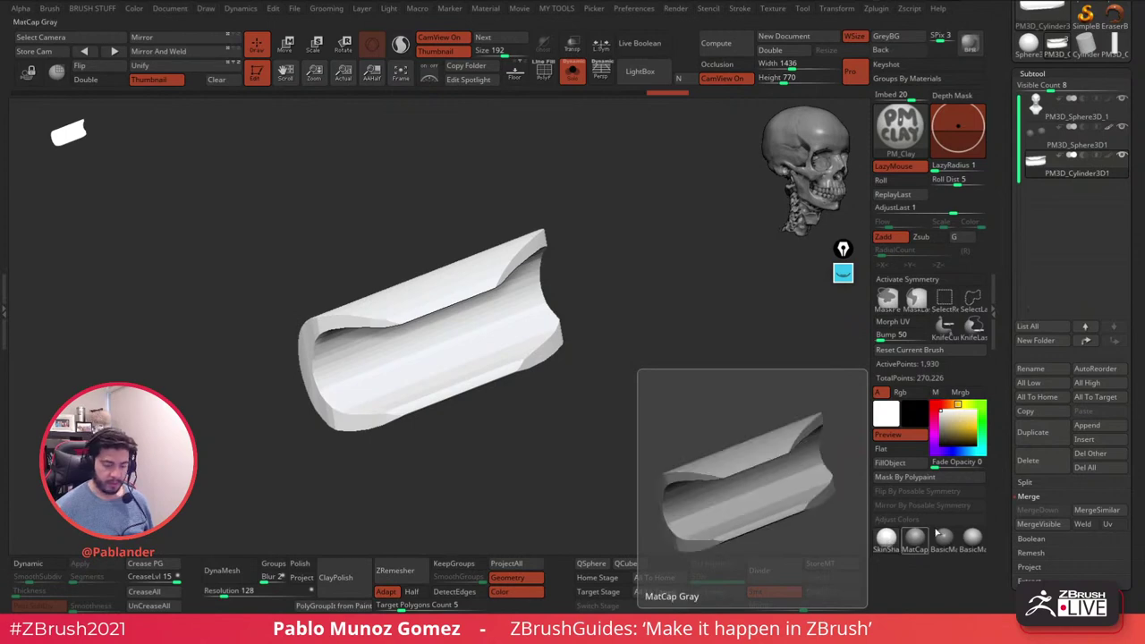
pyautogui.click(914, 540)
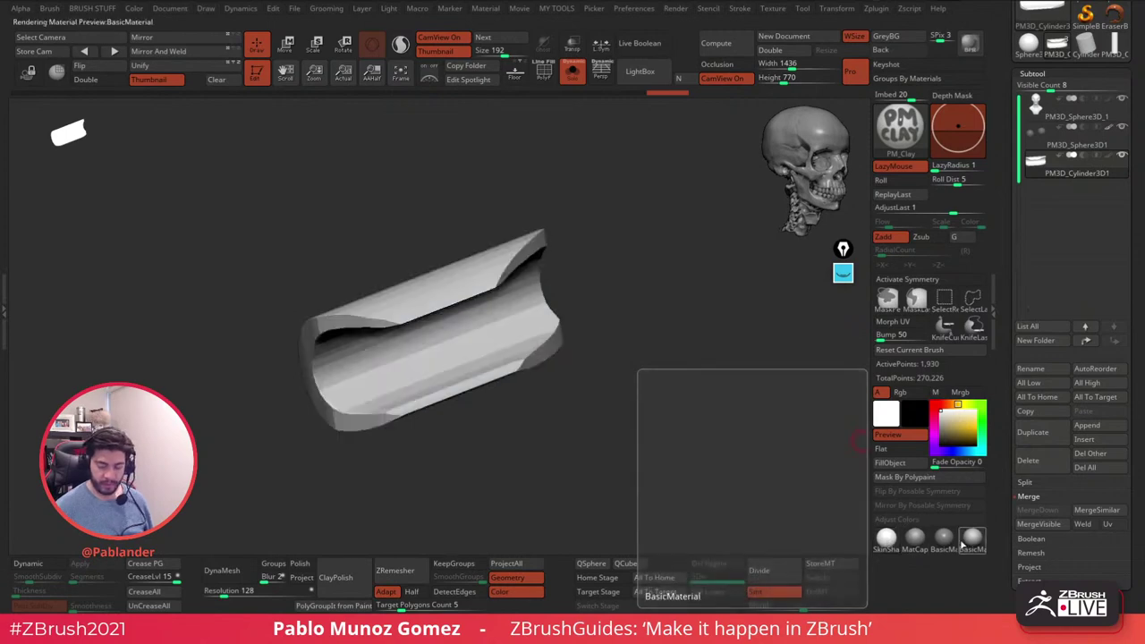
pyautogui.click(488, 10)
pyautogui.click(520, 123)
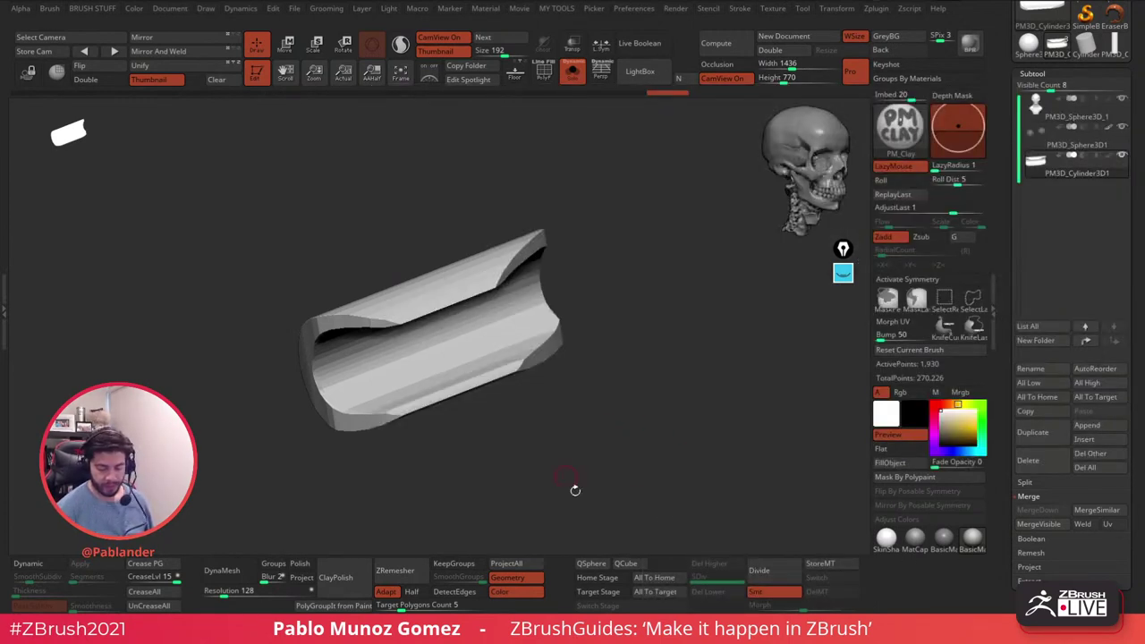
# - Display PolyFrame, isolate the purple outer-surface polygroup of the hollowed cylinder, and delete the hidden geometry
pyautogui.click(544, 72)
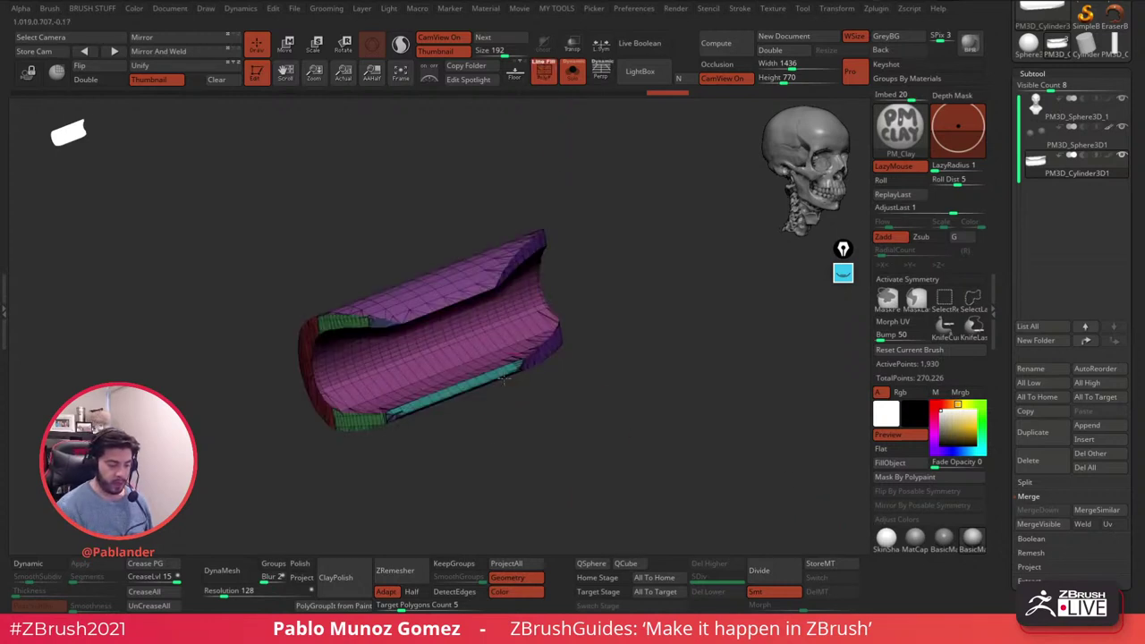
pyautogui.moveTo(611, 385); pyautogui.dragTo(472, 478)
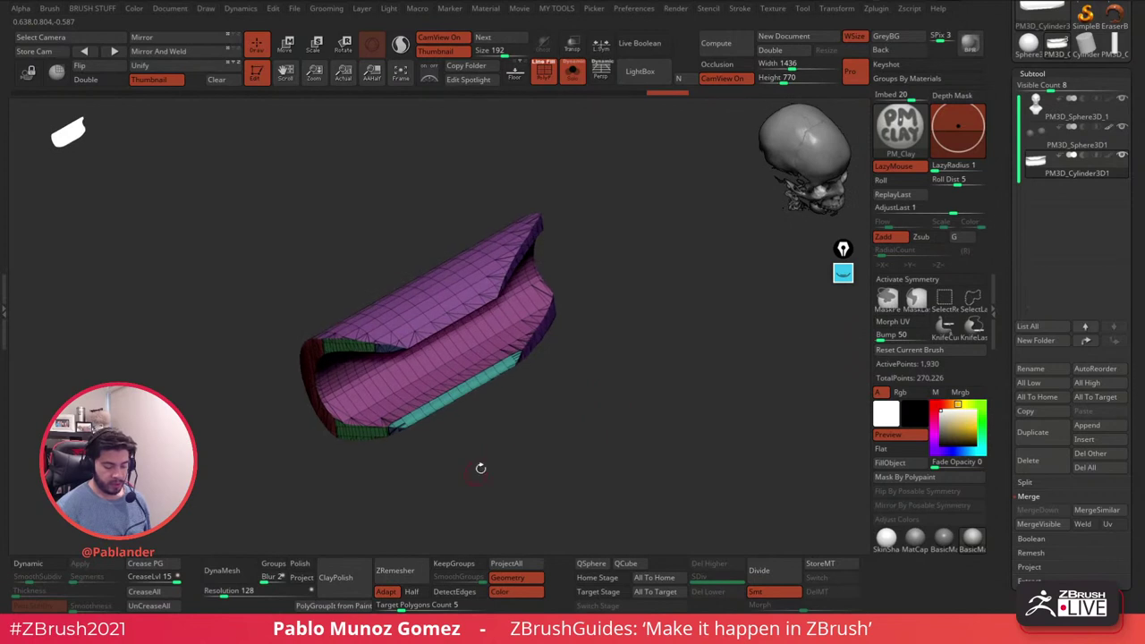
pyautogui.moveTo(628, 376); pyautogui.dragTo(588, 403)
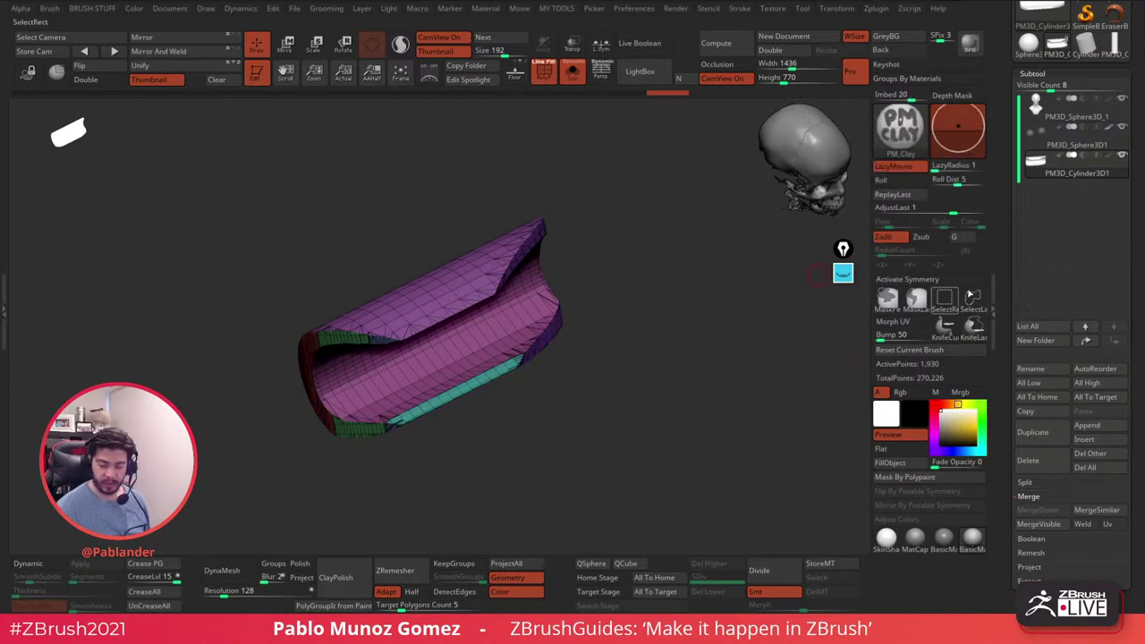
pyautogui.hotkey('ctrl', 'shift')
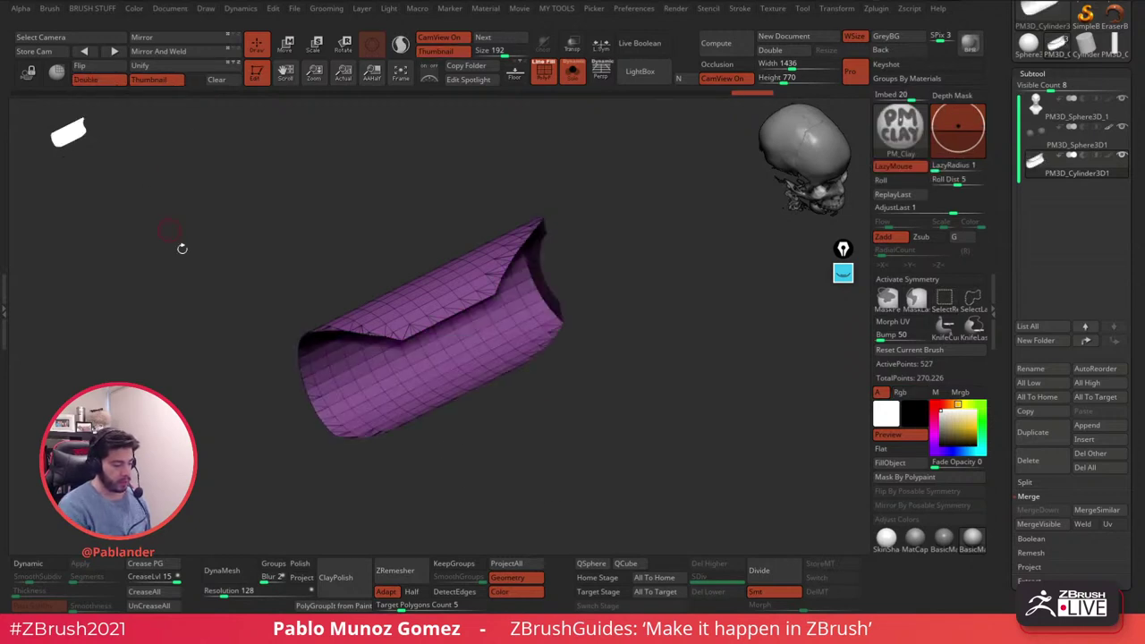
pyautogui.moveTo(649, 354)
pyautogui.mouseDown()
pyautogui.moveTo(594, 390)
pyautogui.moveTo(623, 400)
pyautogui.moveTo(659, 343)
pyautogui.mouseUp()
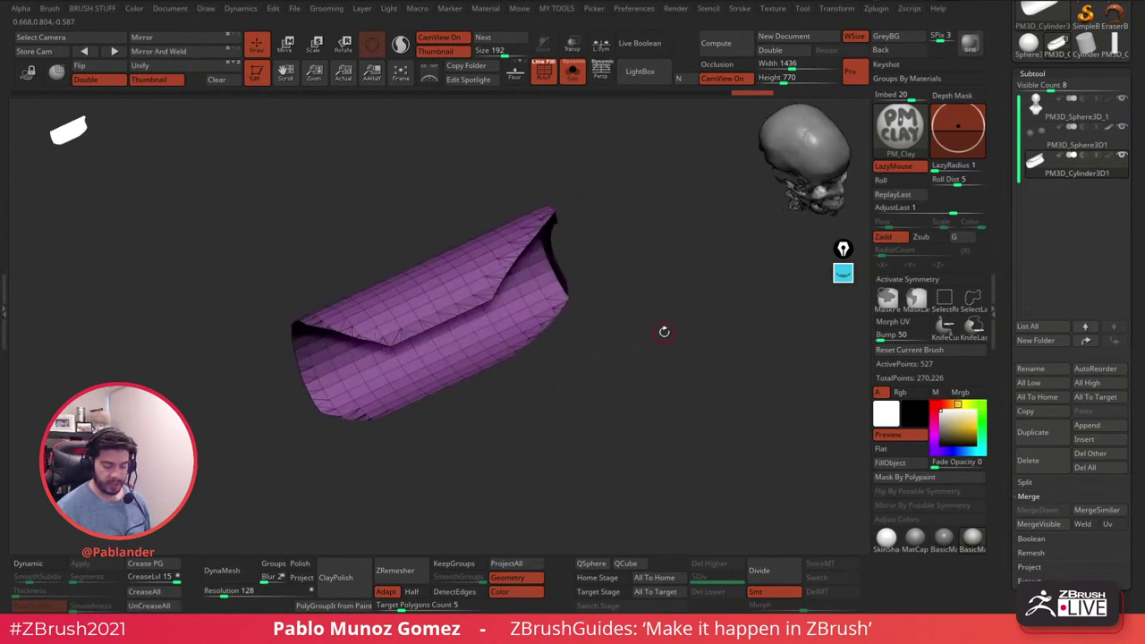
pyautogui.press('space')
pyautogui.click(633, 146)
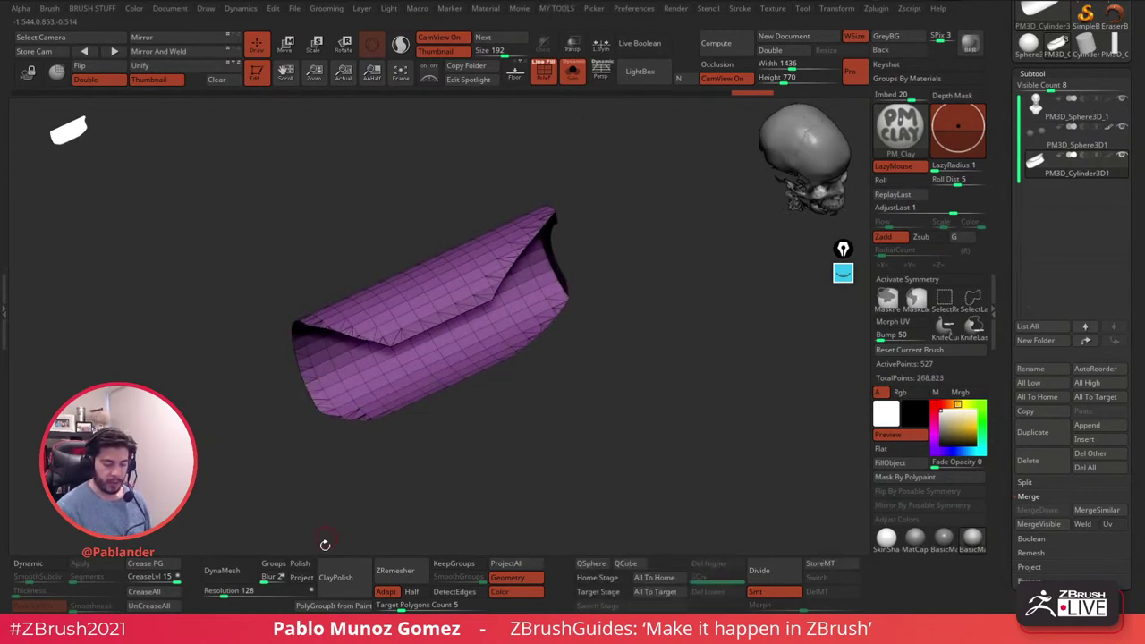
# - From the side view, hide the stray polygons at the tip of the C-shaped shell and delete them
pyautogui.moveTo(474, 404); pyautogui.dragTo(526, 330)
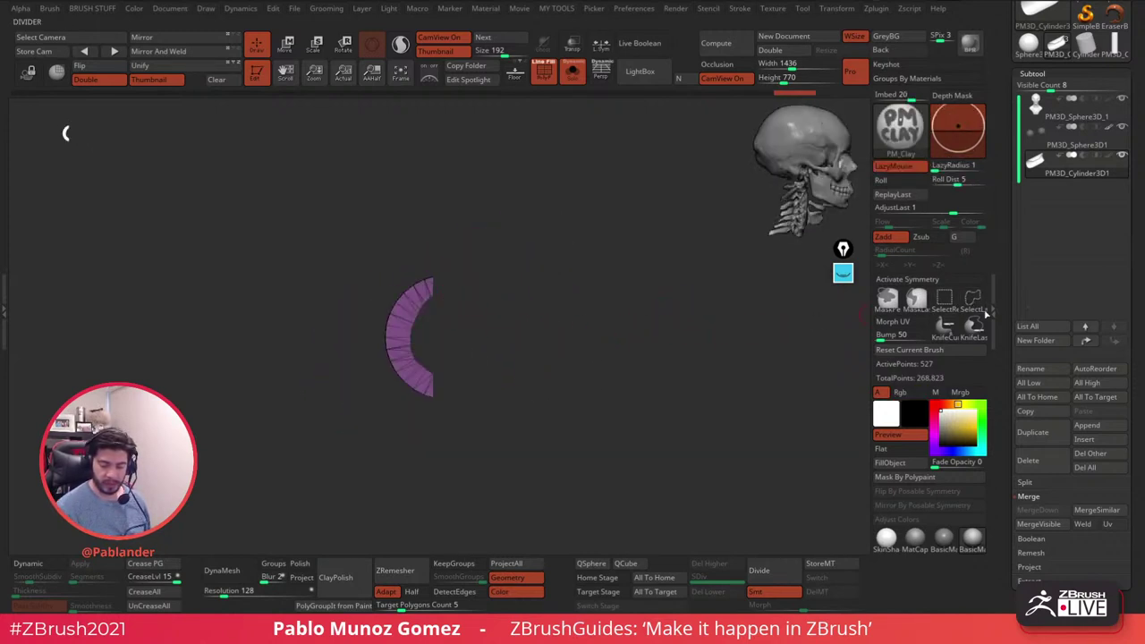
pyautogui.moveTo(434, 295)
pyautogui.keyDown('ctrl'); pyautogui.keyDown('shift'); pyautogui.mouseDown()
pyautogui.moveTo(409, 287)
pyautogui.moveTo(463, 376)
pyautogui.moveTo(485, 338)
pyautogui.mouseUp(); pyautogui.keyUp('shift'); pyautogui.keyUp('ctrl')
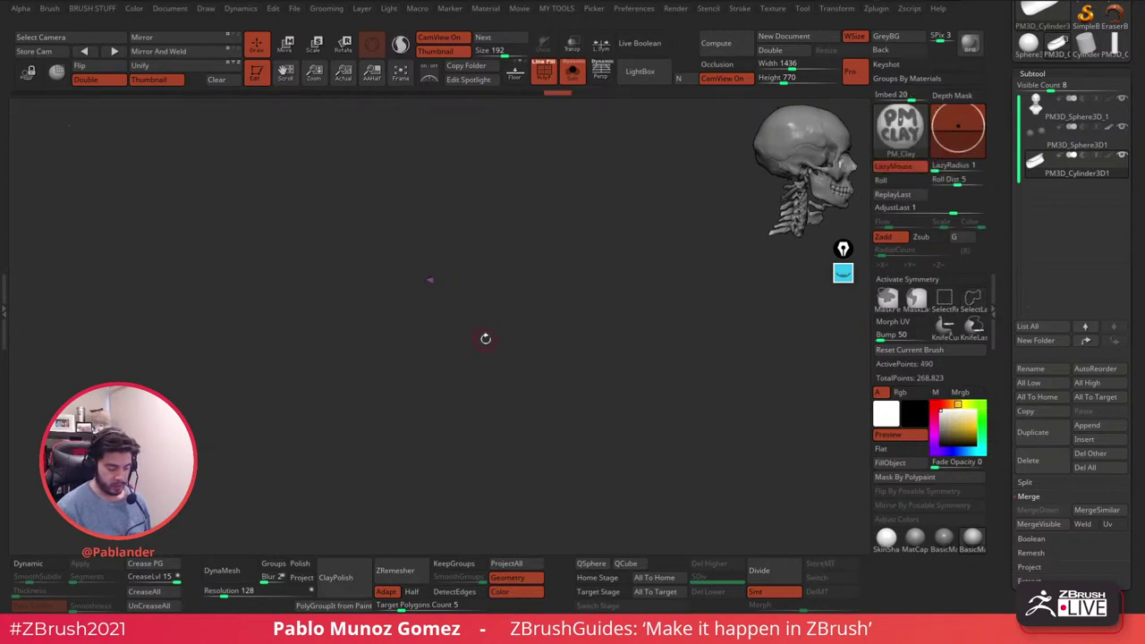
pyautogui.moveTo(556, 297)
pyautogui.mouseDown()
pyautogui.moveTo(547, 317)
pyautogui.moveTo(550, 296)
pyautogui.mouseUp()
pyautogui.moveTo(449, 284)
pyautogui.keyDown('ctrl'); pyautogui.keyDown('shift'); pyautogui.mouseDown()
pyautogui.moveTo(429, 285)
pyautogui.moveTo(450, 296)
pyautogui.mouseUp(); pyautogui.keyUp('shift'); pyautogui.keyUp('ctrl')
pyautogui.moveTo(574, 270); pyautogui.dragTo(634, 304)
pyautogui.press('2')
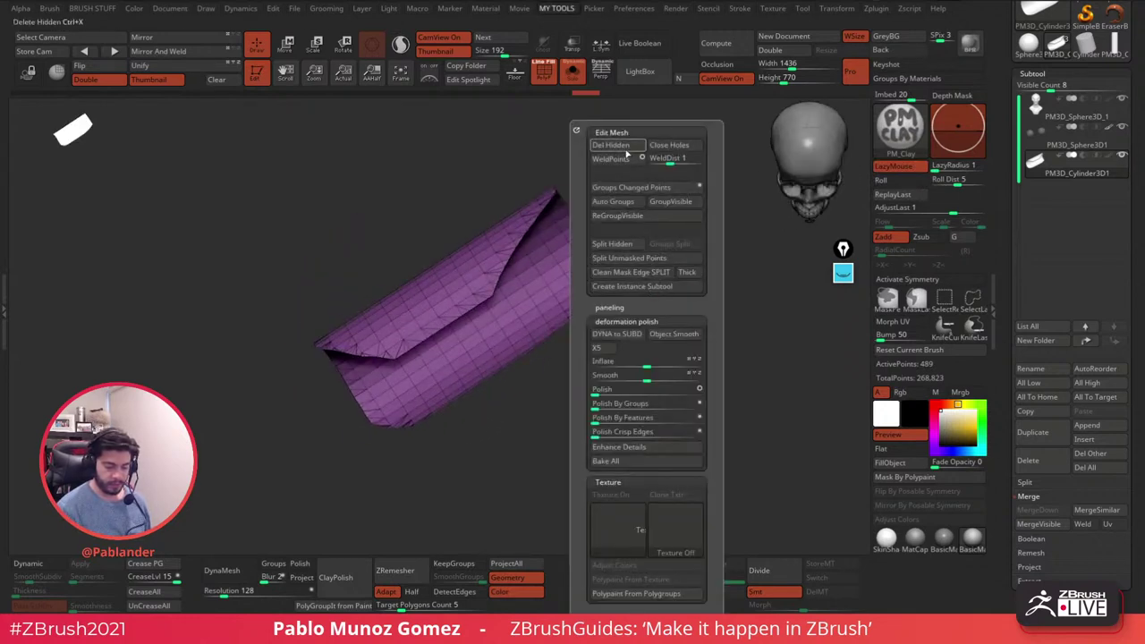
pyautogui.click(611, 145)
# - Remesh the open shell with ZRemesher using the Half option
pyautogui.keyDown('shift'); pyautogui.moveTo(642, 302); pyautogui.dragTo(646, 373); pyautogui.keyUp('shift')
pyautogui.moveTo(669, 315); pyautogui.dragTo(680, 386)
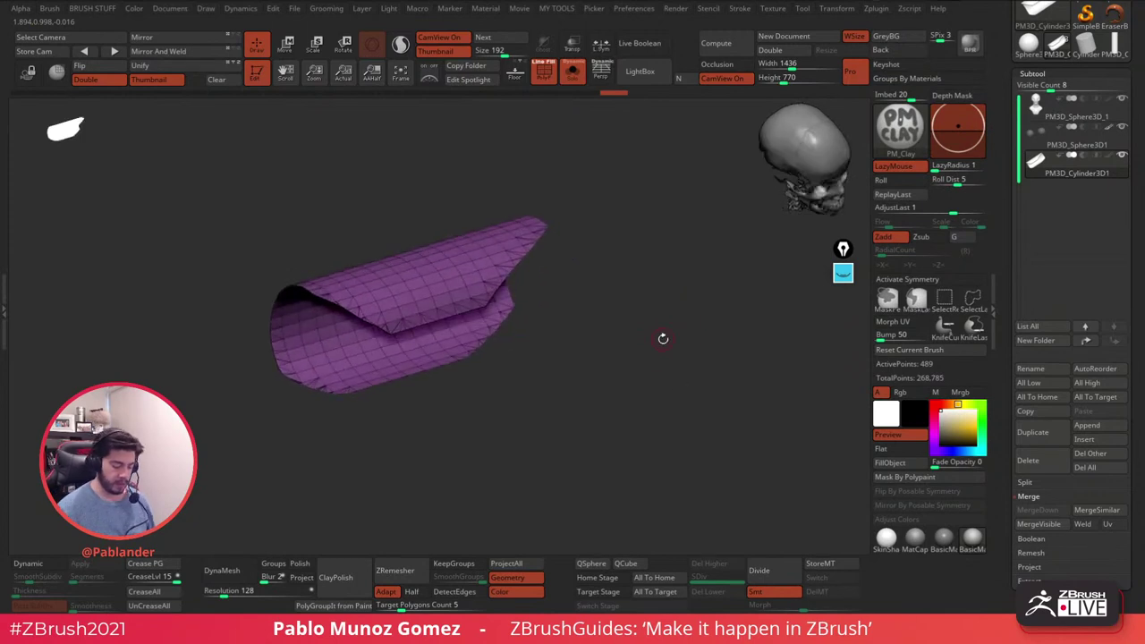
pyautogui.moveTo(641, 337)
pyautogui.mouseDown()
pyautogui.moveTo(629, 350)
pyautogui.moveTo(654, 334)
pyautogui.moveTo(628, 344)
pyautogui.mouseUp()
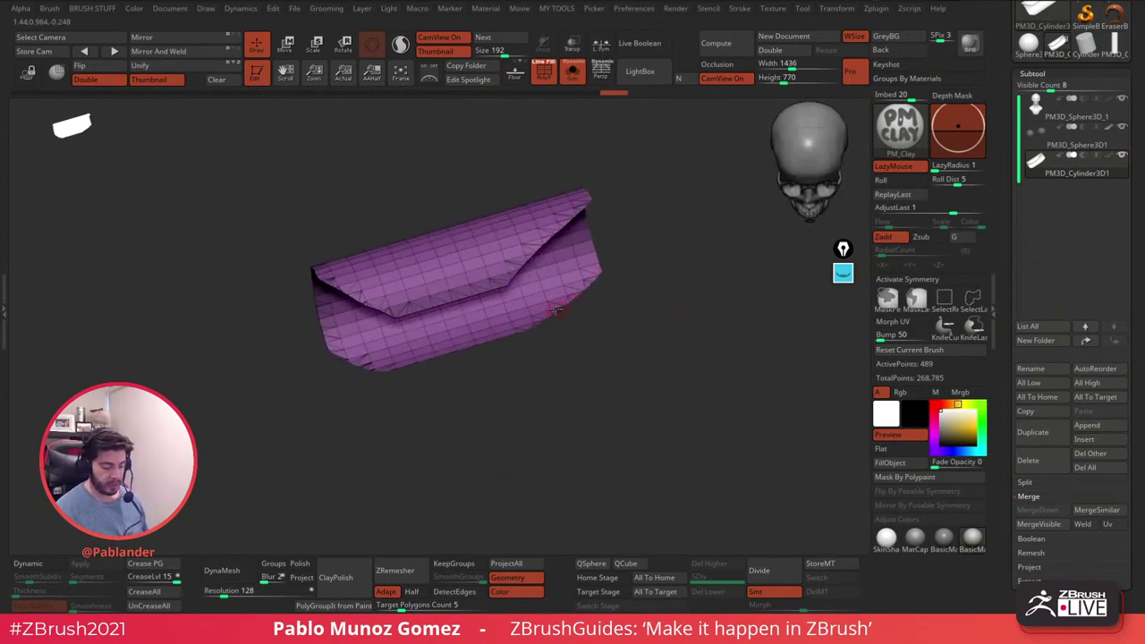
pyautogui.click(414, 593)
pyautogui.click(401, 572)
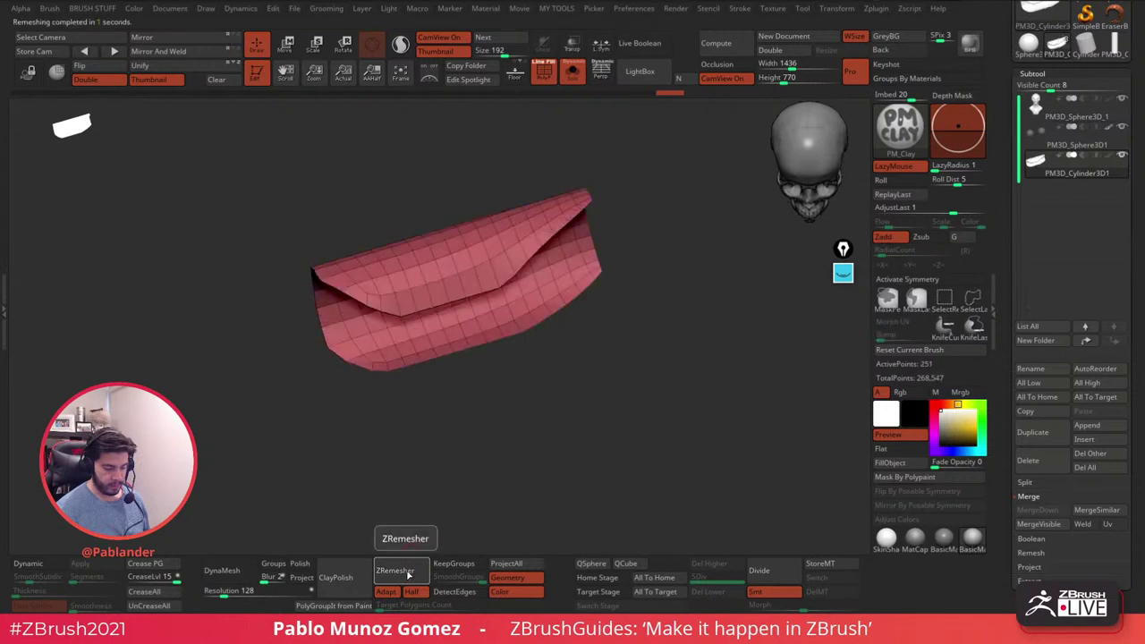
# - Smooth the remeshed shell with the Smooth deformation
pyautogui.moveTo(586, 390)
pyautogui.mouseDown()
pyautogui.moveTo(584, 414)
pyautogui.moveTo(593, 389)
pyautogui.mouseUp()
pyautogui.press('3')
pyautogui.click(602, 393)
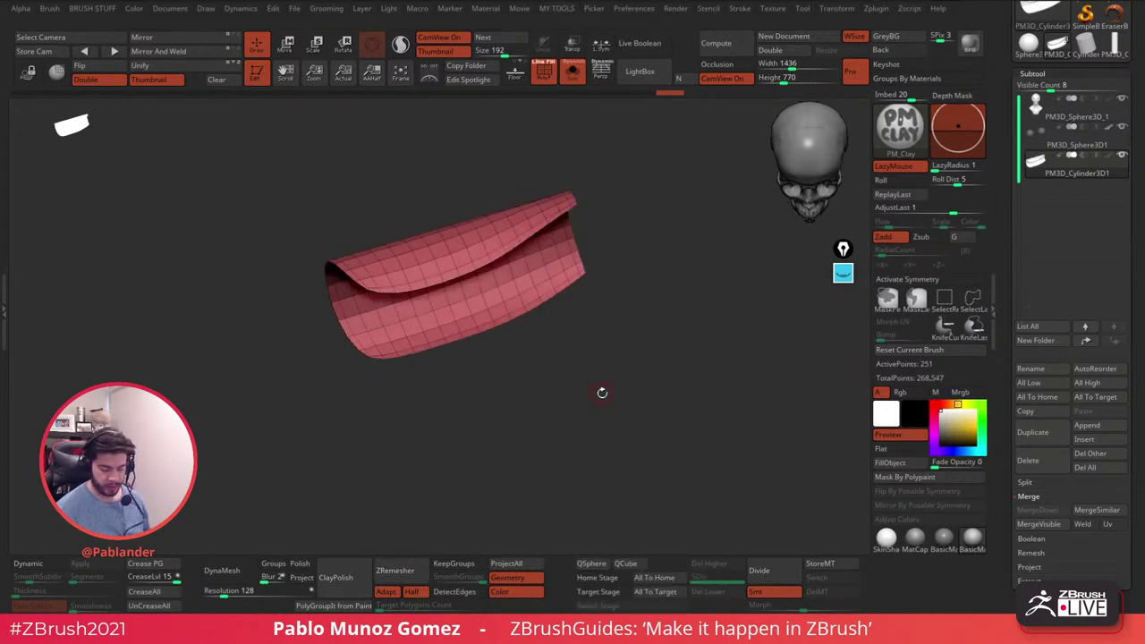
pyautogui.press('m')
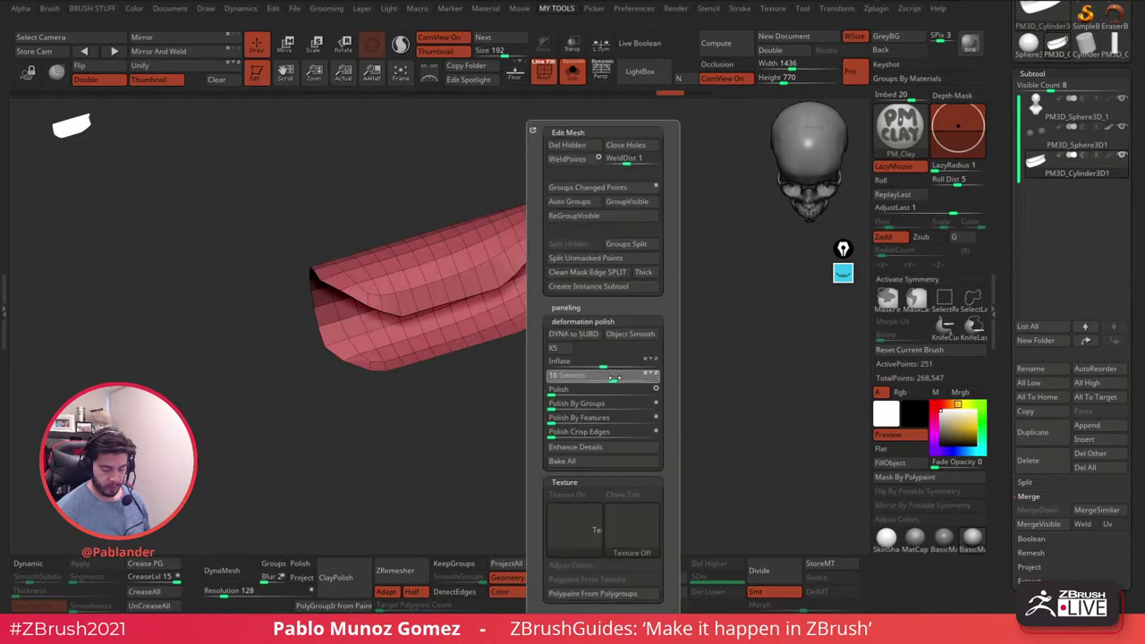
pyautogui.moveTo(634, 380)
pyautogui.mouseDown()
pyautogui.moveTo(645, 379)
pyautogui.moveTo(622, 378)
pyautogui.mouseUp()
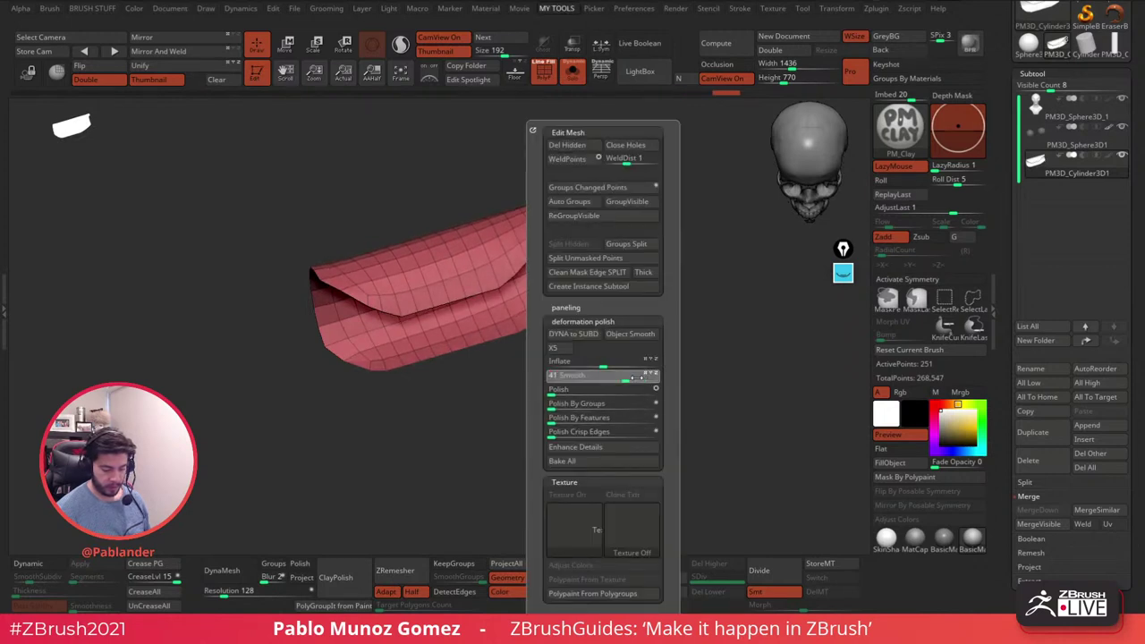
# - Remesh the open curved cylinder piece with ZRemesher until it has an even low-polygon grid
pyautogui.click(426, 573)
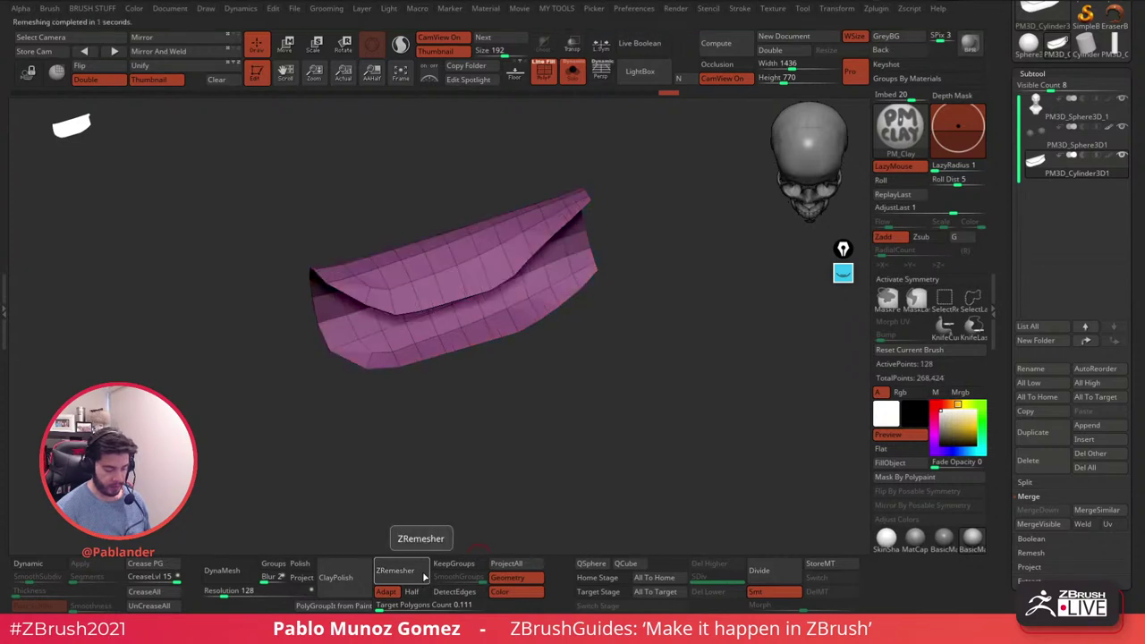
pyautogui.click(424, 576)
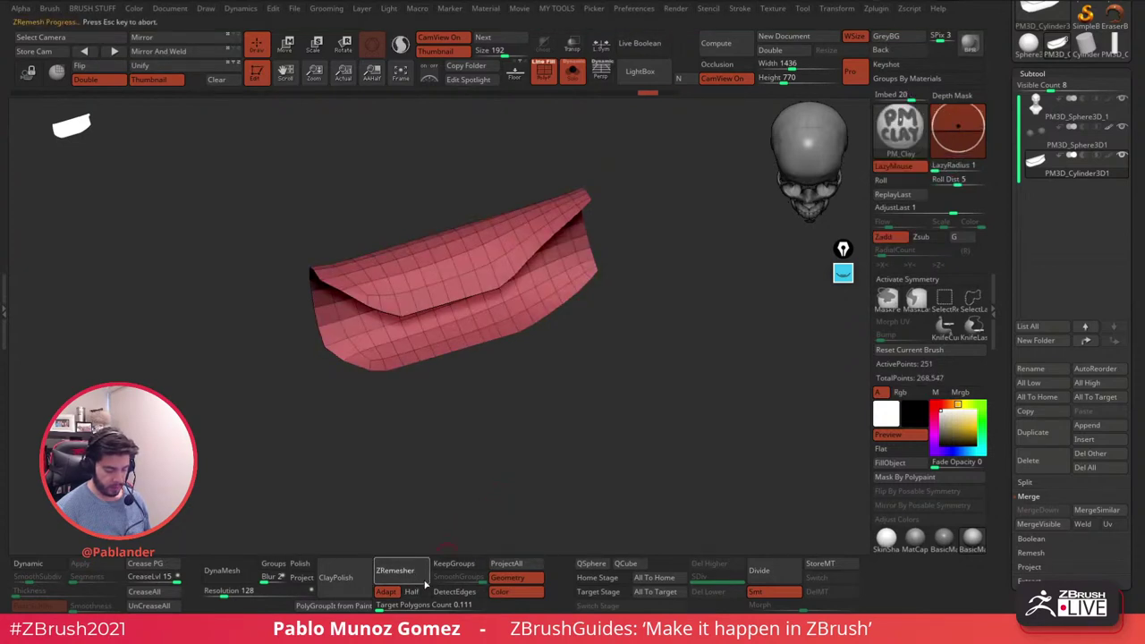
pyautogui.moveTo(587, 396)
pyautogui.mouseDown()
pyautogui.moveTo(672, 369)
pyautogui.moveTo(621, 370)
pyautogui.moveTo(582, 388)
pyautogui.moveTo(608, 403)
pyautogui.moveTo(588, 412)
pyautogui.mouseUp()
pyautogui.moveTo(661, 368); pyautogui.dragTo(528, 318)
# - Use the Move brush at an adjusted size to reshape the left end and its lower corner on the curved piece
pyautogui.press('b')
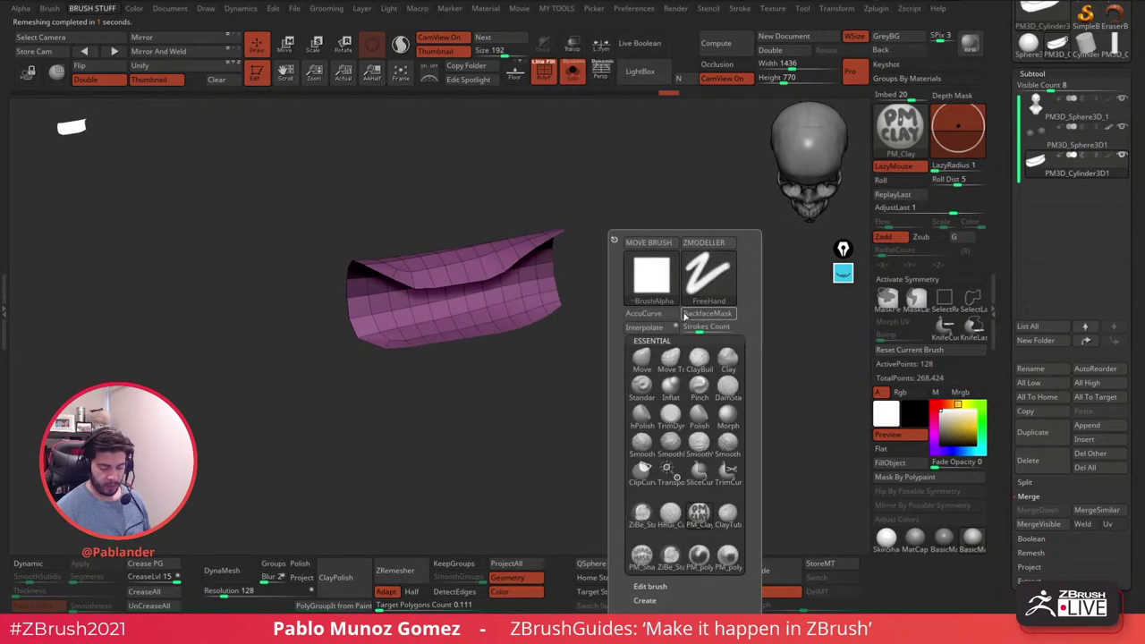
pyautogui.press('m')
pyautogui.press('v')
pyautogui.press('space')
pyautogui.moveTo(618, 279)
pyautogui.mouseDown()
pyautogui.moveTo(645, 279)
pyautogui.moveTo(644, 267)
pyautogui.mouseUp()
pyautogui.press('space')
pyautogui.moveTo(360, 319)
pyautogui.mouseDown()
pyautogui.moveTo(345, 310)
pyautogui.moveTo(335, 335)
pyautogui.moveTo(361, 347)
pyautogui.moveTo(338, 327)
pyautogui.mouseUp()
pyautogui.moveTo(339, 378)
pyautogui.keyDown('shift'); pyautogui.mouseDown()
pyautogui.moveTo(413, 344)
pyautogui.moveTo(582, 312)
pyautogui.mouseUp(); pyautogui.keyUp('shift')
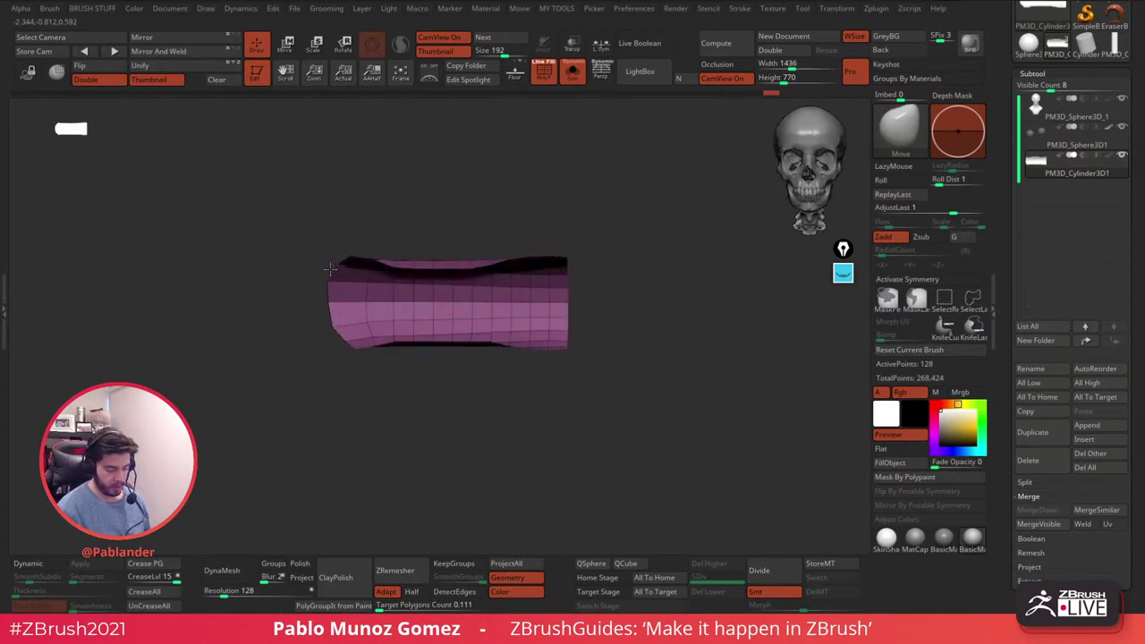
pyautogui.moveTo(343, 344); pyautogui.dragTo(387, 343)
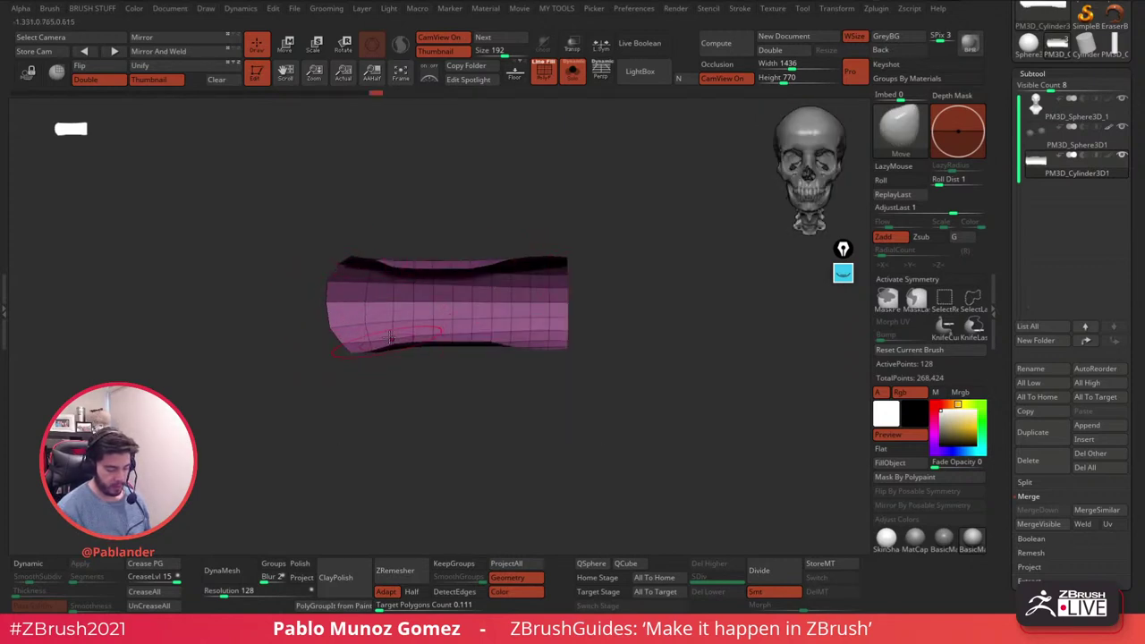
# - Run ZRemesher repeatedly on the reshaped piece to even out its polygon flow
pyautogui.click(400, 570)
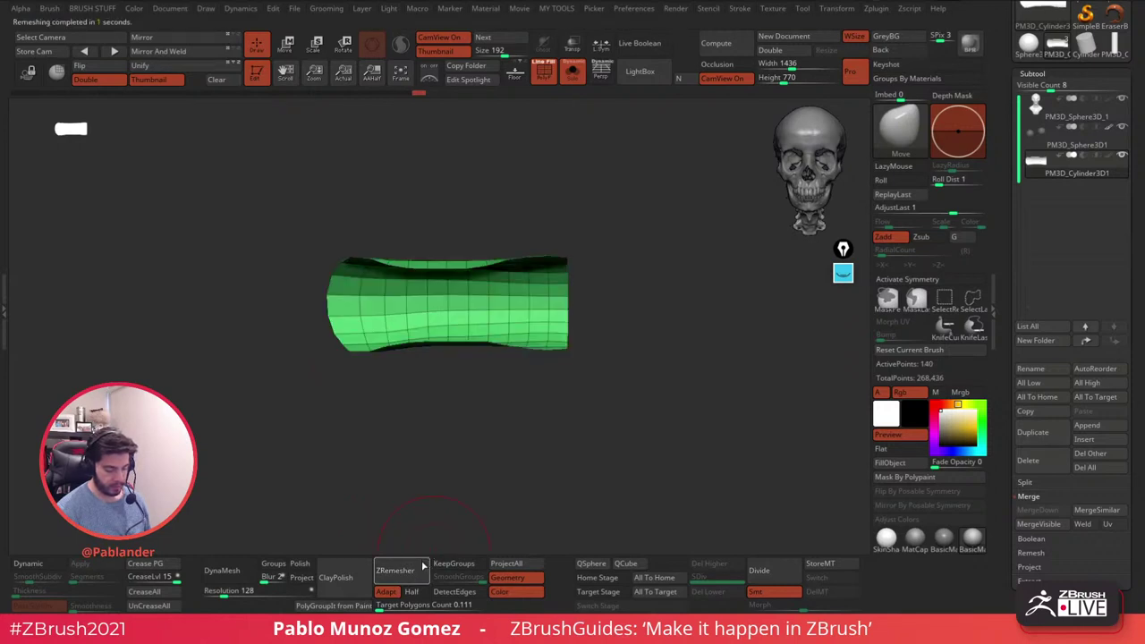
pyautogui.click(424, 566)
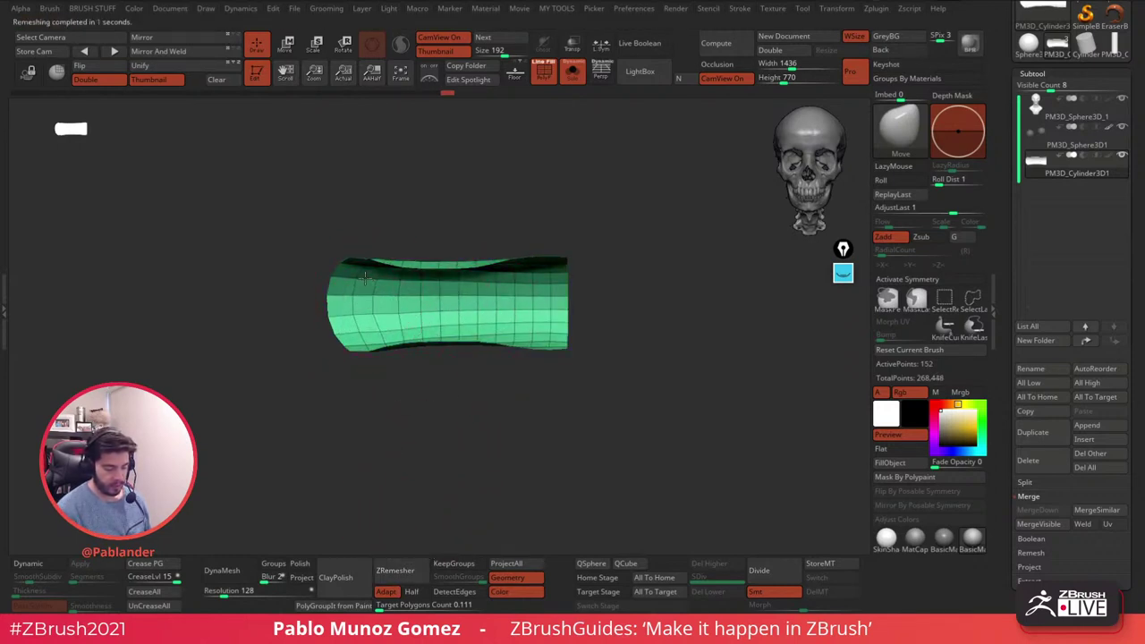
pyautogui.click(394, 569)
# - Nudge the lower edge of the curved piece with the Move brush, working from several angles
pyautogui.moveTo(466, 364); pyautogui.dragTo(548, 404)
pyautogui.moveTo(475, 399)
pyautogui.mouseDown()
pyautogui.moveTo(478, 422)
pyautogui.moveTo(475, 393)
pyautogui.moveTo(444, 380)
pyautogui.moveTo(477, 372)
pyautogui.mouseUp()
pyautogui.moveTo(456, 334); pyautogui.dragTo(462, 339)
pyautogui.moveTo(438, 389); pyautogui.dragTo(465, 369)
pyautogui.moveTo(468, 322); pyautogui.dragTo(460, 323)
# - Pull the rounded left end slightly outward with the Move brush, then reduce the brush size
pyautogui.moveTo(657, 421); pyautogui.dragTo(659, 359)
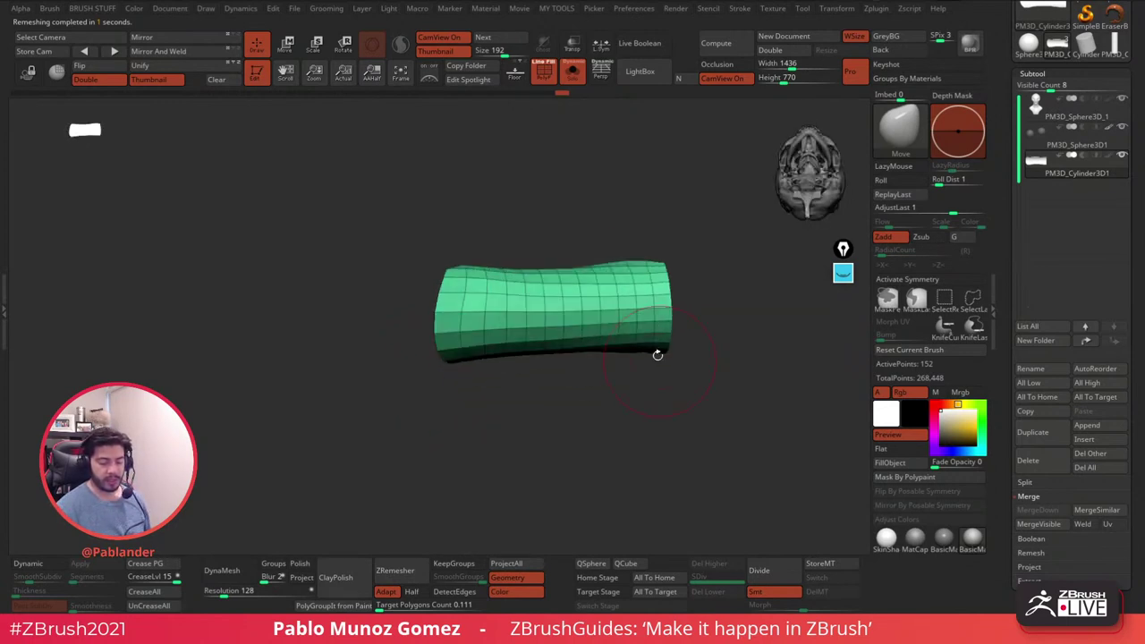
pyautogui.moveTo(542, 386)
pyautogui.mouseDown()
pyautogui.moveTo(554, 366)
pyautogui.moveTo(589, 372)
pyautogui.moveTo(588, 386)
pyautogui.mouseUp()
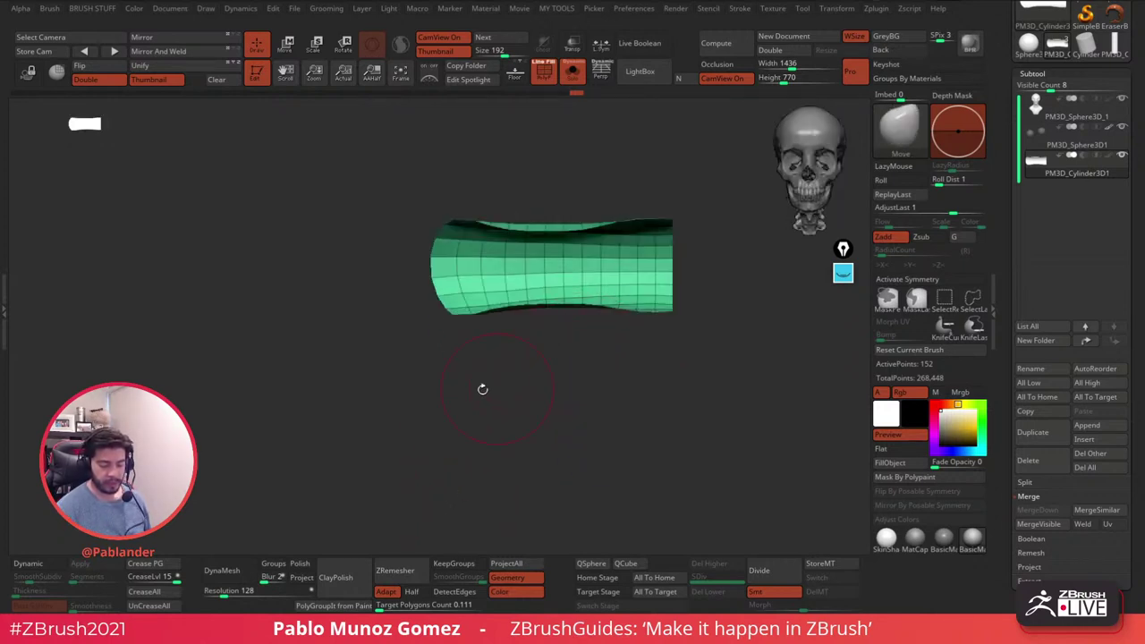
pyautogui.moveTo(431, 252); pyautogui.dragTo(423, 255)
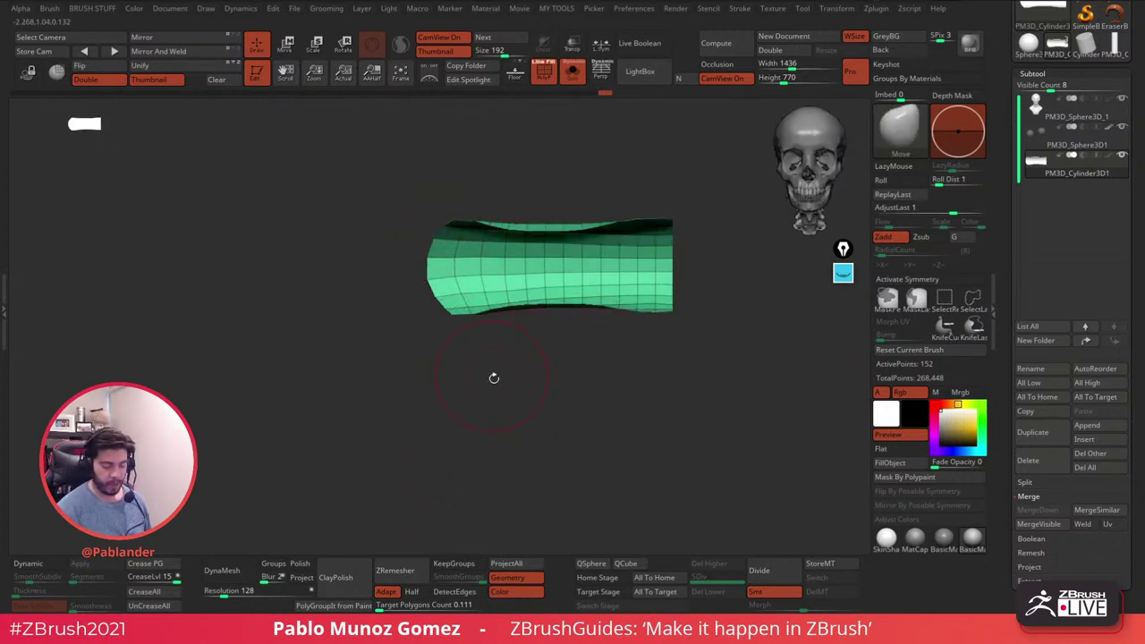
pyautogui.keyDown('alt'); pyautogui.moveTo(490, 373); pyautogui.dragTo(484, 396); pyautogui.keyUp('alt')
pyautogui.moveTo(488, 336)
pyautogui.mouseDown()
pyautogui.moveTo(477, 400)
pyautogui.moveTo(476, 384)
pyautogui.mouseUp()
pyautogui.press('space')
pyautogui.press('space')
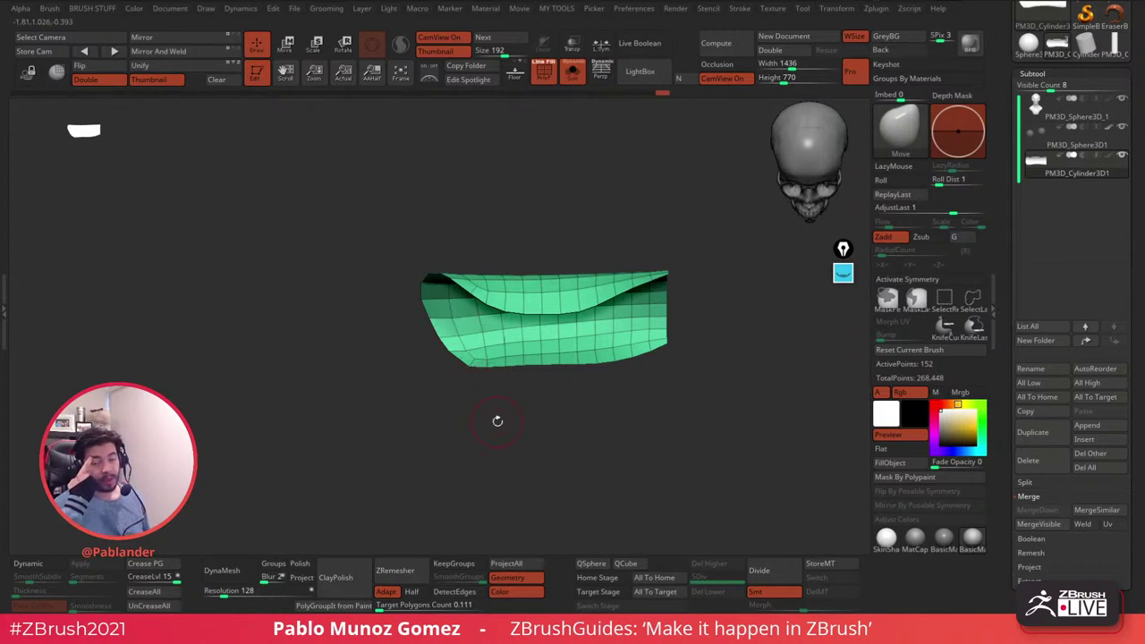
pyautogui.moveTo(497, 420); pyautogui.dragTo(467, 341)
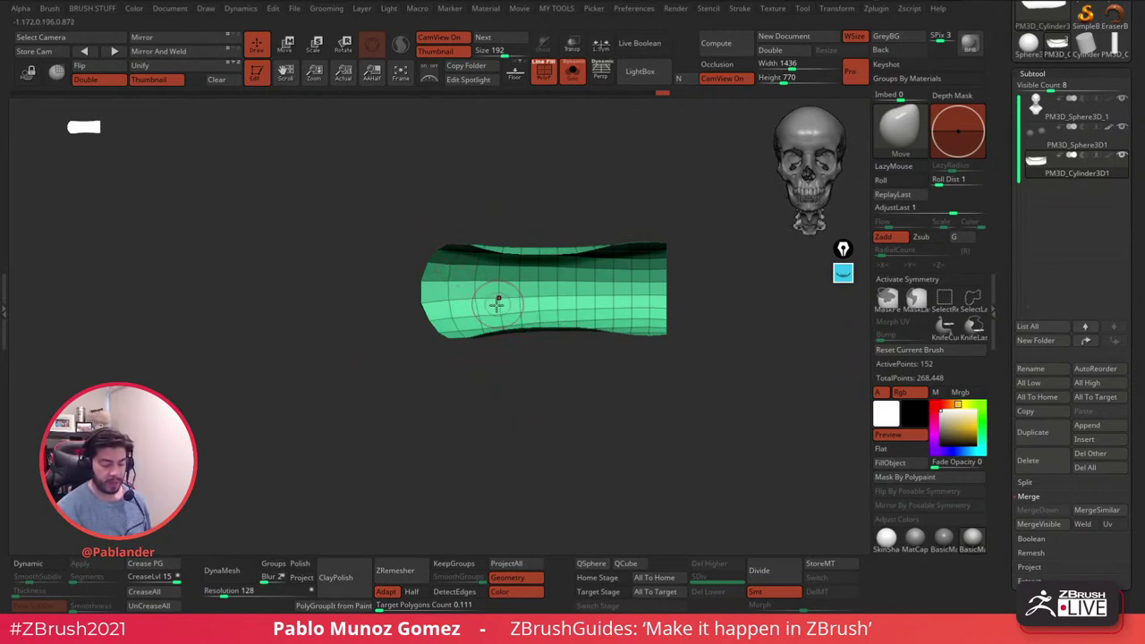
# - Remesh the adjusted curved piece once more with ZRemesher
pyautogui.click(400, 568)
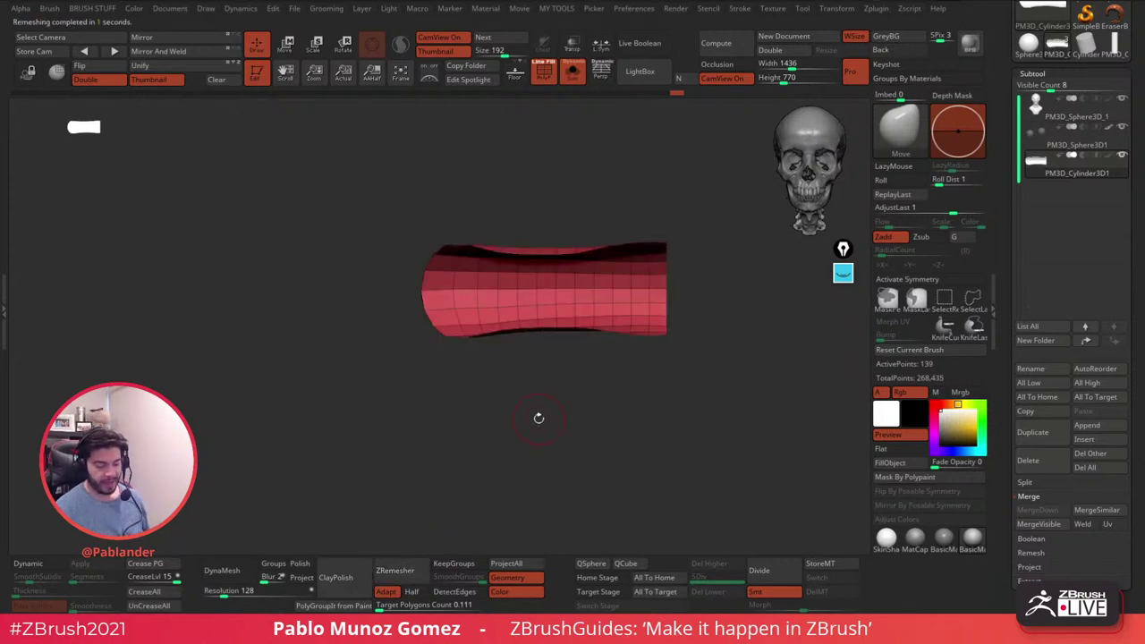
pyautogui.moveTo(506, 377); pyautogui.dragTo(546, 390)
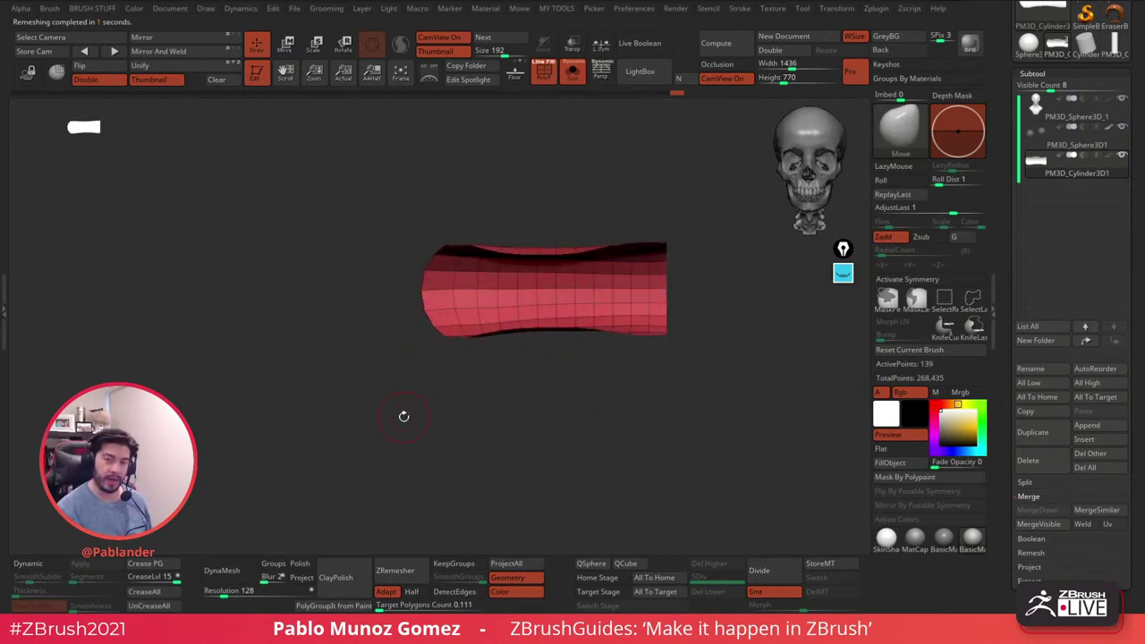
pyautogui.moveTo(540, 401)
pyautogui.mouseDown()
pyautogui.moveTo(528, 407)
pyautogui.moveTo(549, 415)
pyautogui.moveTo(553, 391)
pyautogui.moveTo(539, 388)
pyautogui.moveTo(539, 399)
pyautogui.mouseUp()
# - Enable Dynamic Subdiv on the piece with a thickness of 0.12278 and turn Post SubDiv off for rounded edges
pyautogui.click(27, 564)
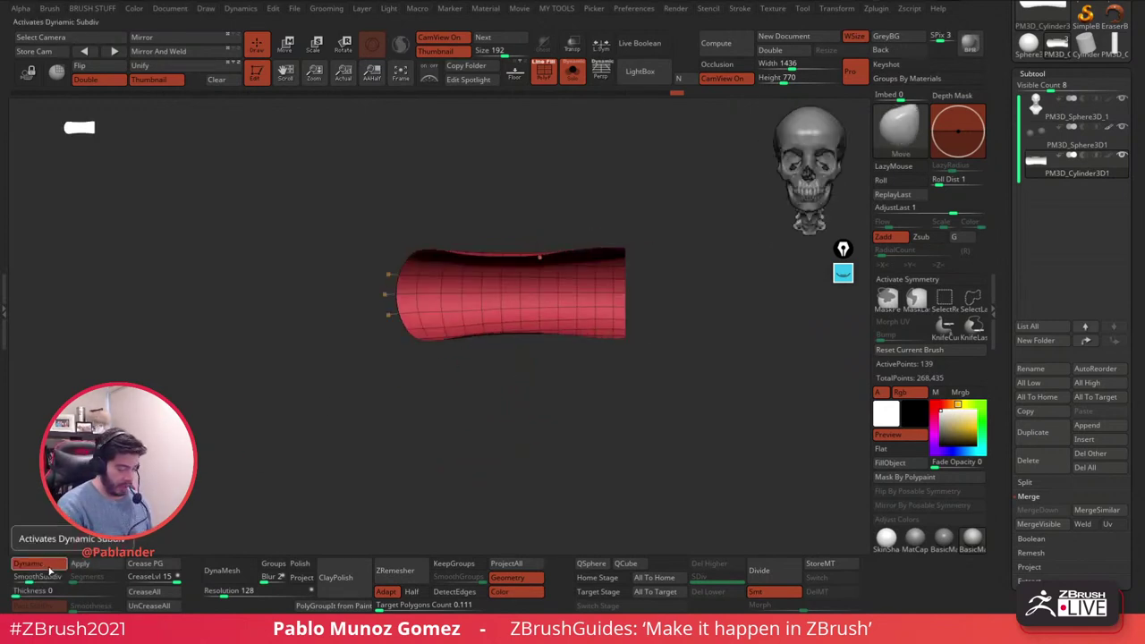
pyautogui.moveTo(43, 590); pyautogui.dragTo(76, 594)
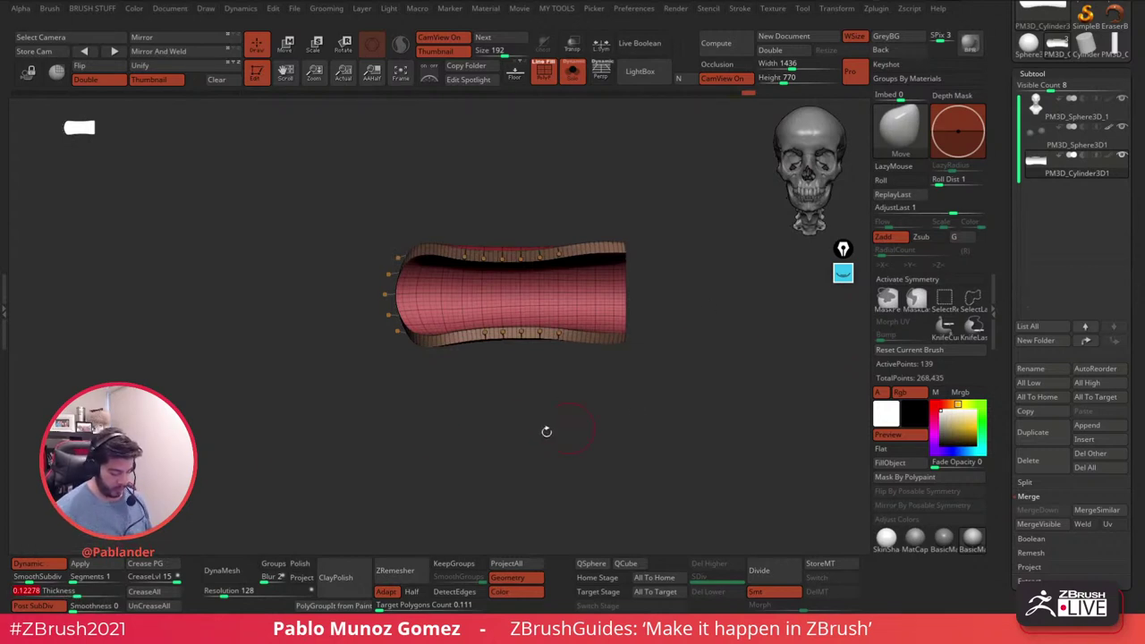
pyautogui.click(34, 606)
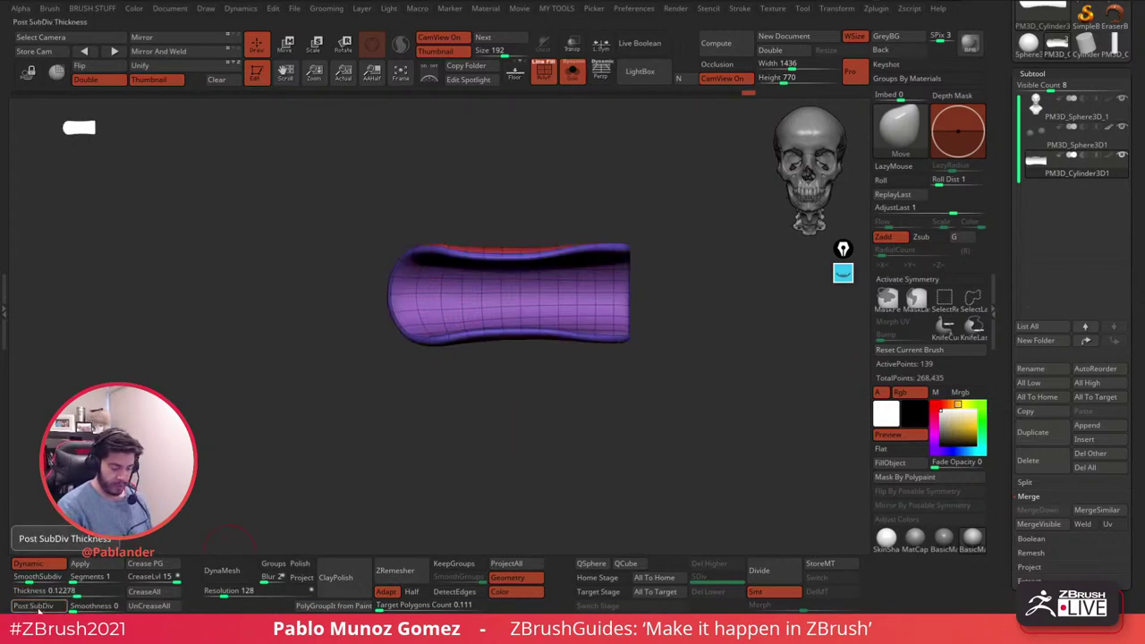
pyautogui.moveTo(693, 277); pyautogui.dragTo(677, 330)
# - Compare the shell's edges with Post SubDiv on and off in the Dynamic Subdiv settings, ending with it off
pyautogui.moveTo(999, 390); pyautogui.dragTo(998, 67)
pyautogui.click(1043, 280)
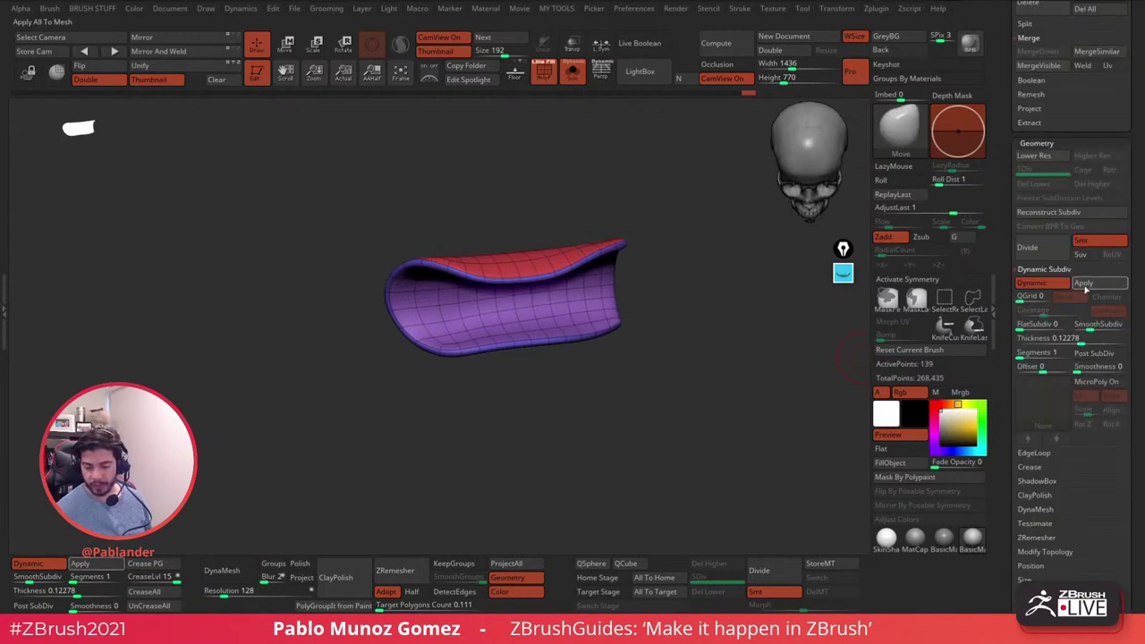
pyautogui.click(1099, 356)
pyautogui.click(1106, 358)
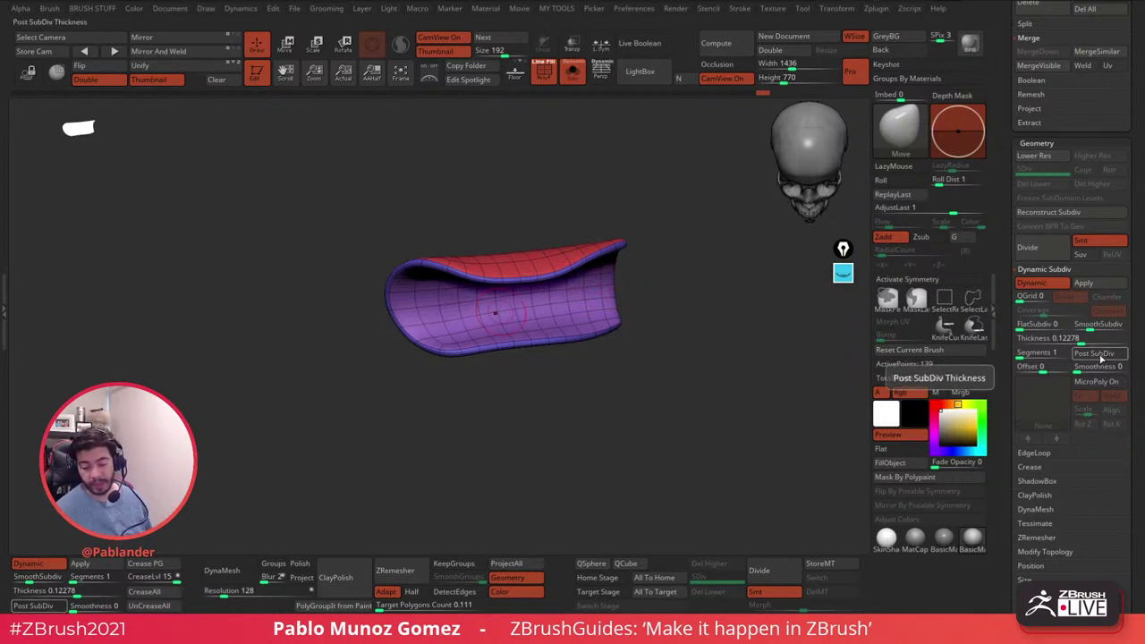
pyautogui.click(1098, 356)
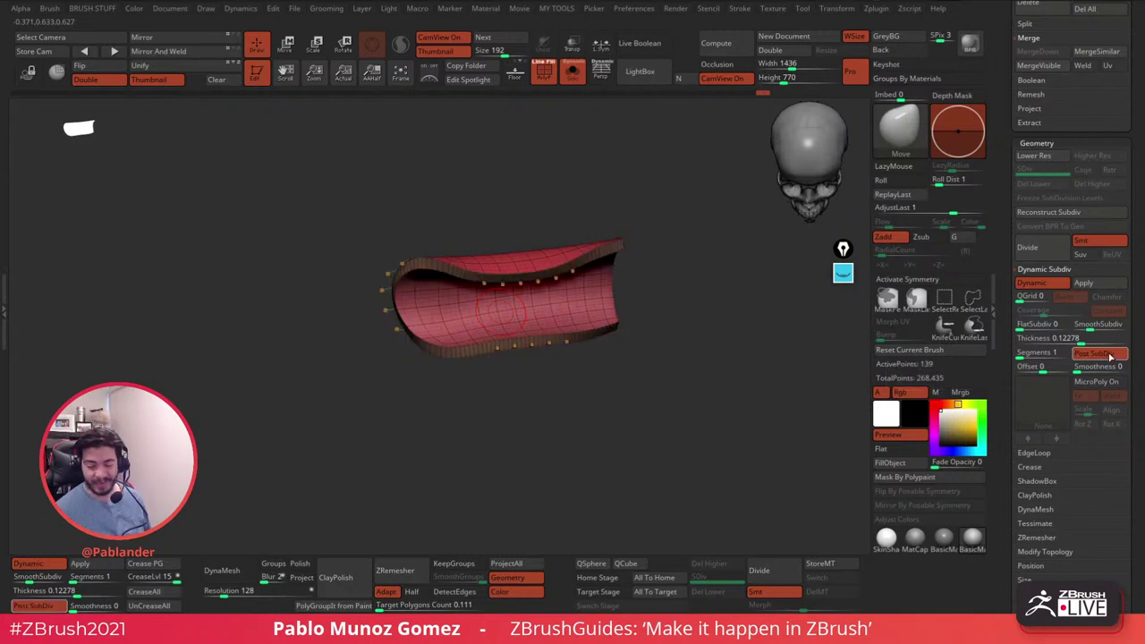
pyautogui.click(1096, 355)
pyautogui.click(1096, 355)
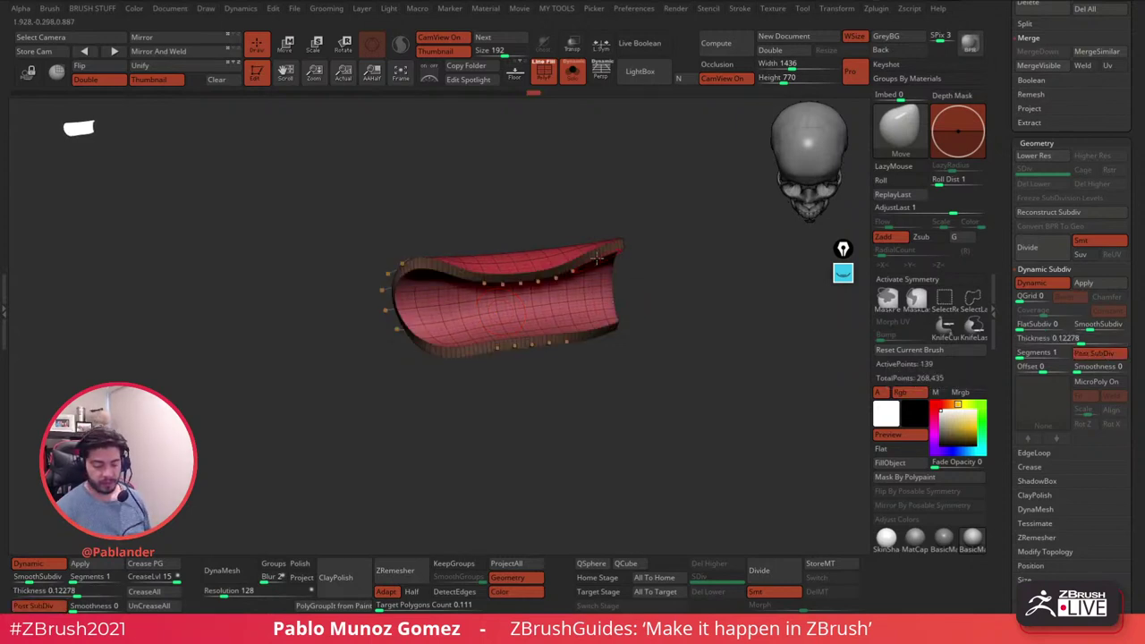
pyautogui.press('f')
pyautogui.keyDown('ctrl'); pyautogui.moveTo(604, 334); pyautogui.dragTo(606, 340, button='right'); pyautogui.keyUp('ctrl')
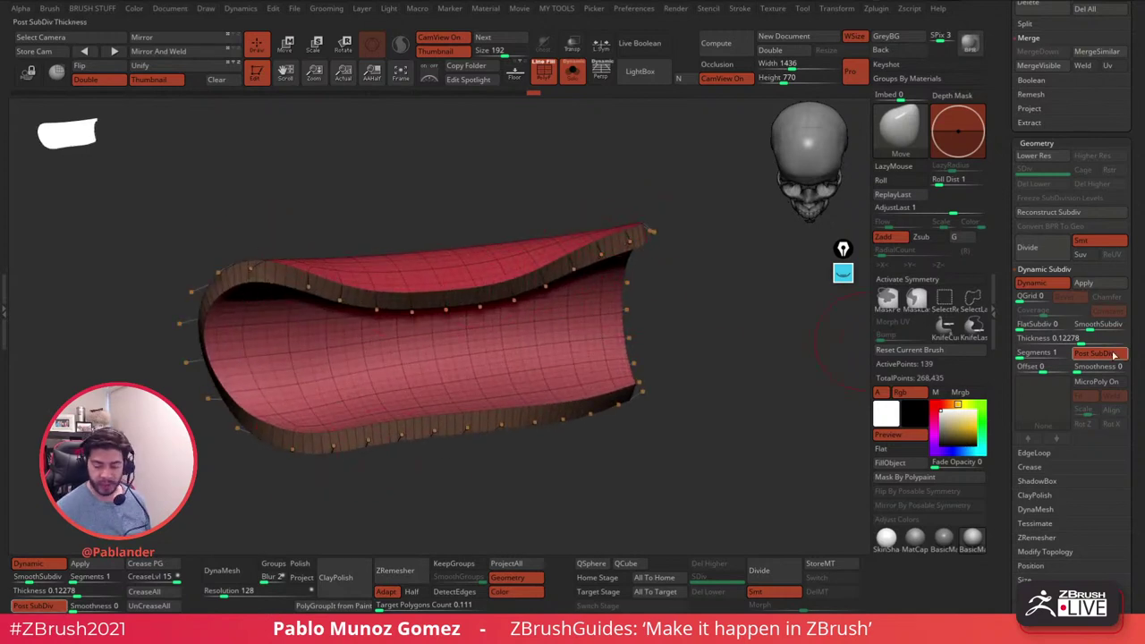
pyautogui.click(1114, 355)
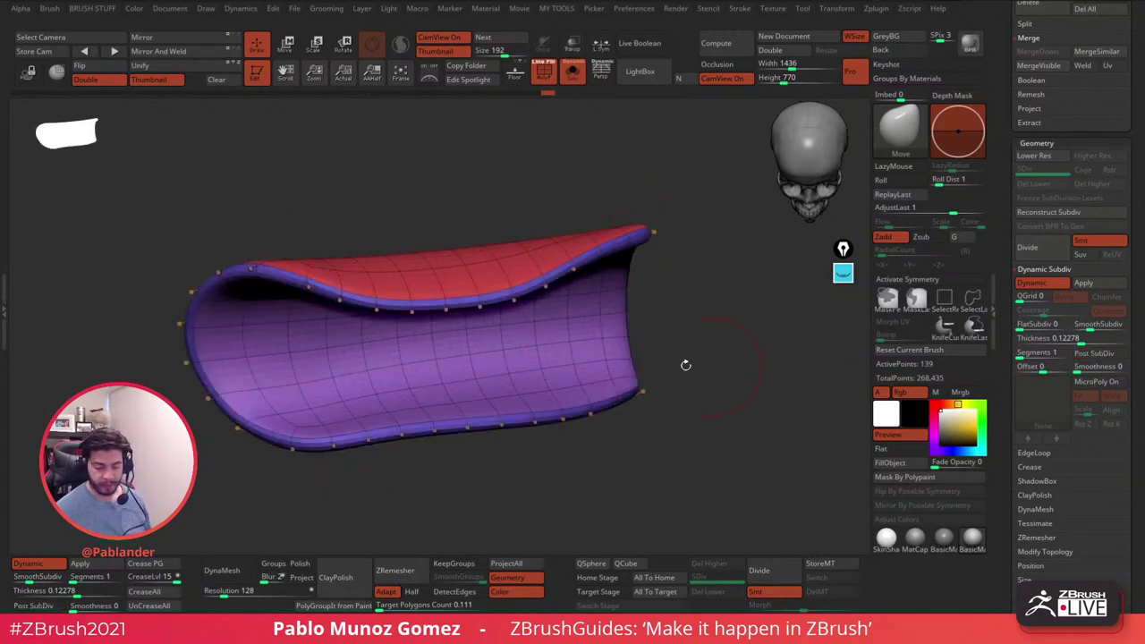
pyautogui.moveTo(742, 366); pyautogui.dragTo(607, 292)
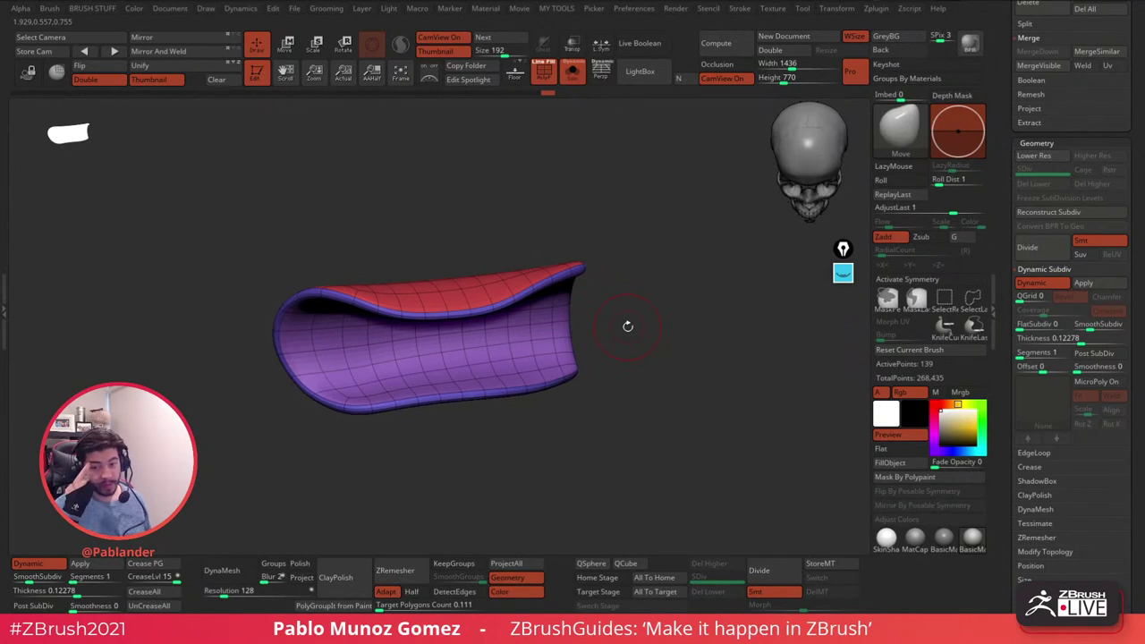
pyautogui.moveTo(674, 359); pyautogui.dragTo(668, 368)
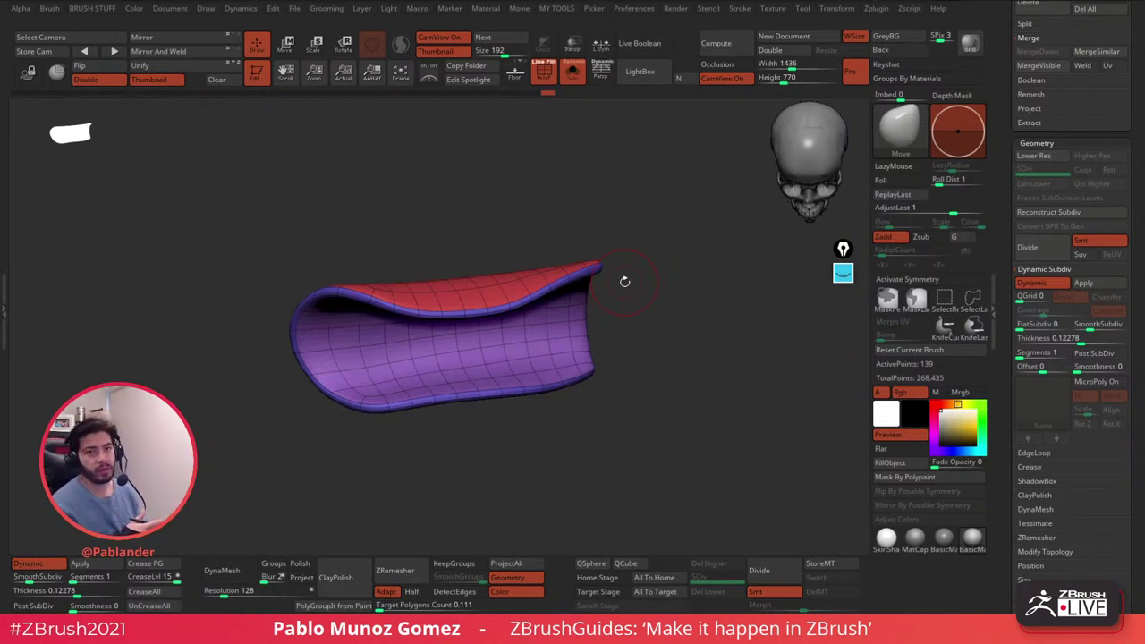
# - Apply the Taper deformer from the front view to narrow the shell toward its right end, and accept it
pyautogui.moveTo(624, 281); pyautogui.dragTo(446, 544)
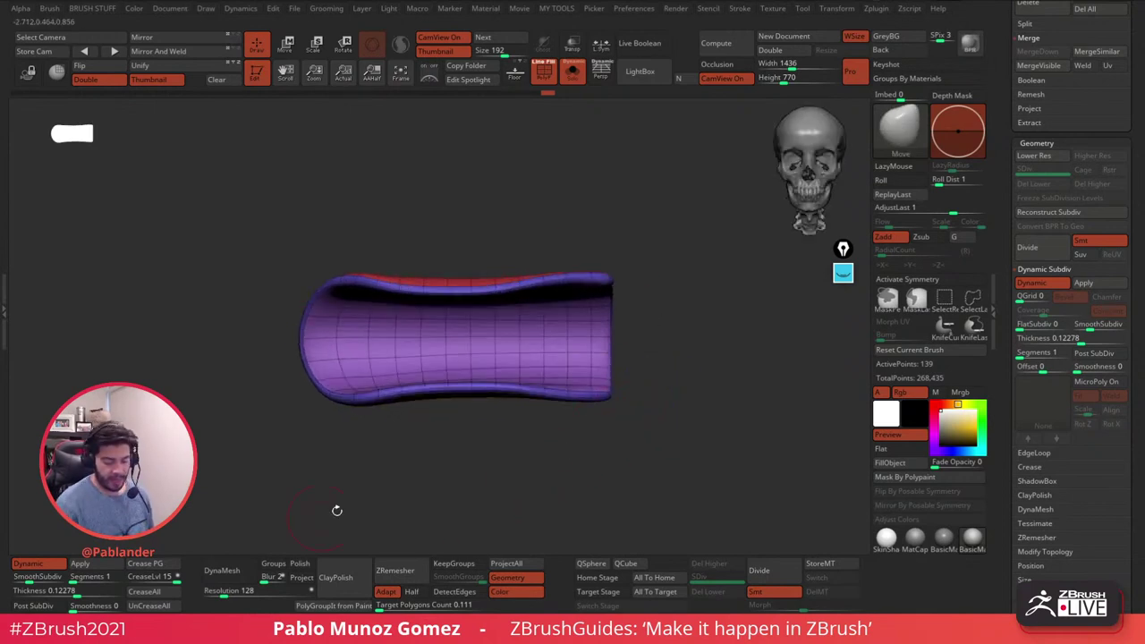
pyautogui.click(286, 43)
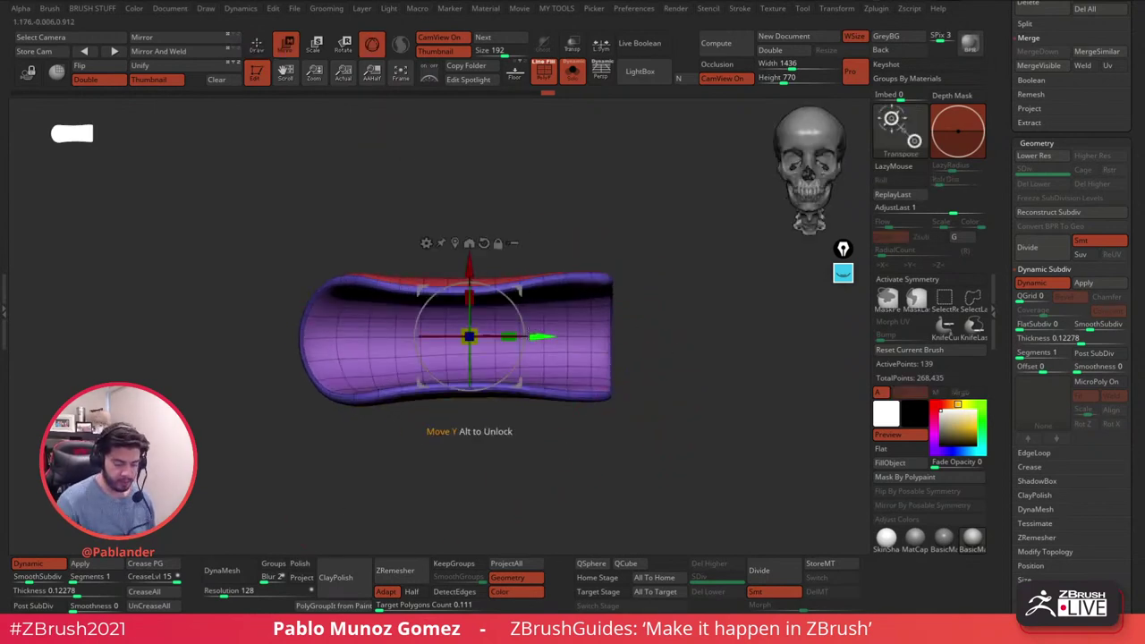
pyautogui.click(427, 242)
pyautogui.click(427, 243)
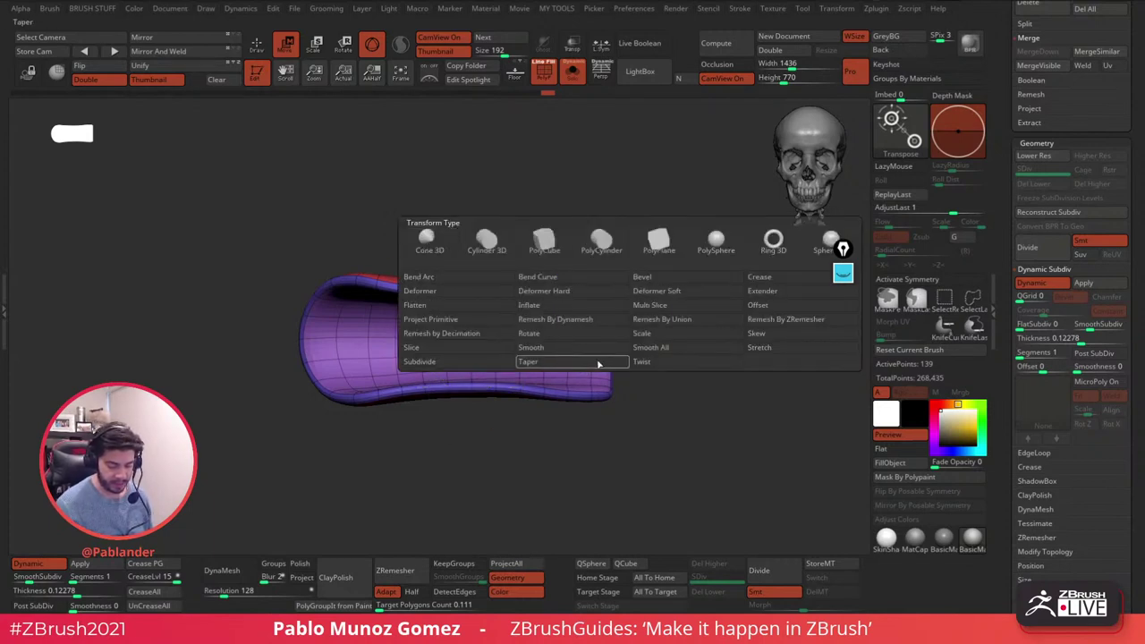
pyautogui.click(572, 361)
pyautogui.moveTo(626, 338); pyautogui.dragTo(595, 353)
pyautogui.moveTo(283, 338); pyautogui.dragTo(267, 340)
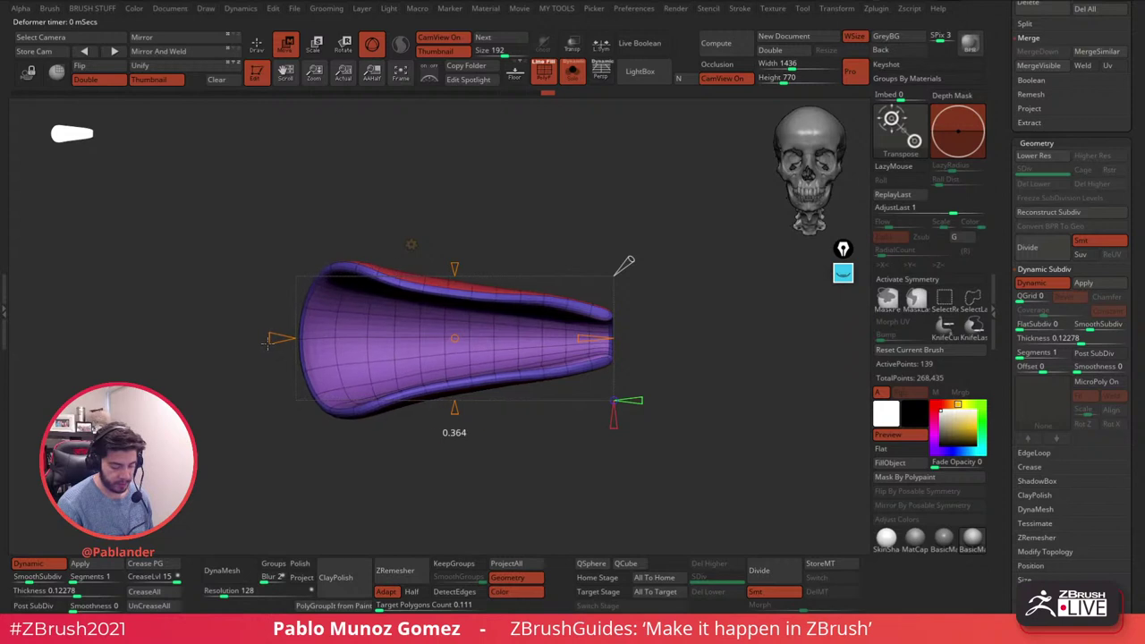
pyautogui.moveTo(623, 261); pyautogui.dragTo(626, 259)
pyautogui.click(411, 244)
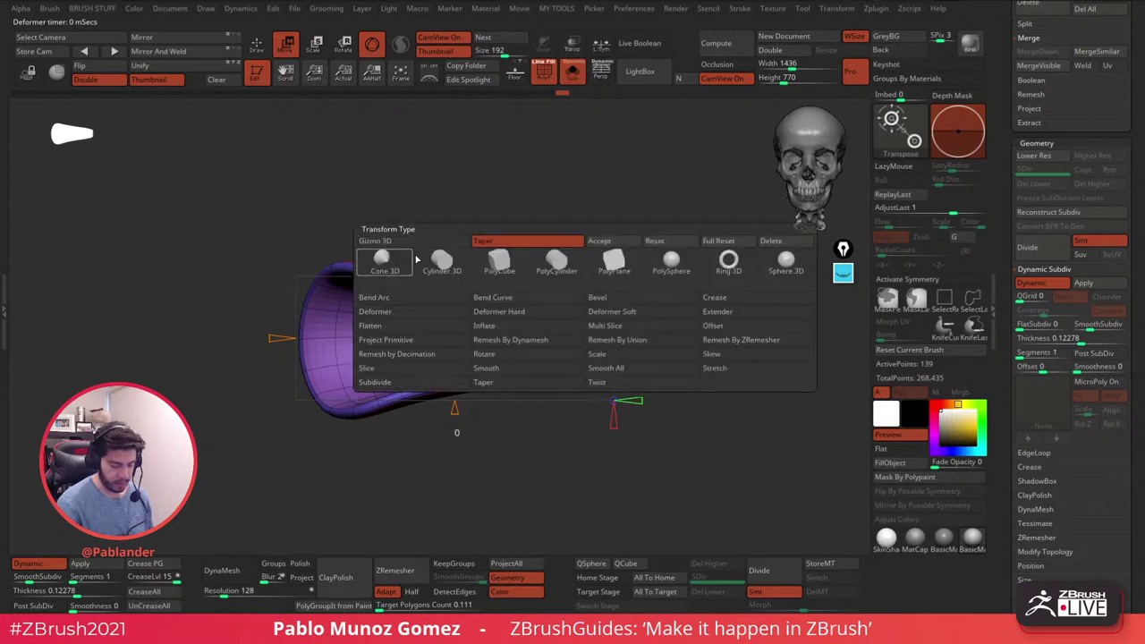
pyautogui.click(611, 259)
# - Apply the Twist deformer to rotate the shell's narrow right end around its length
pyautogui.click(411, 244)
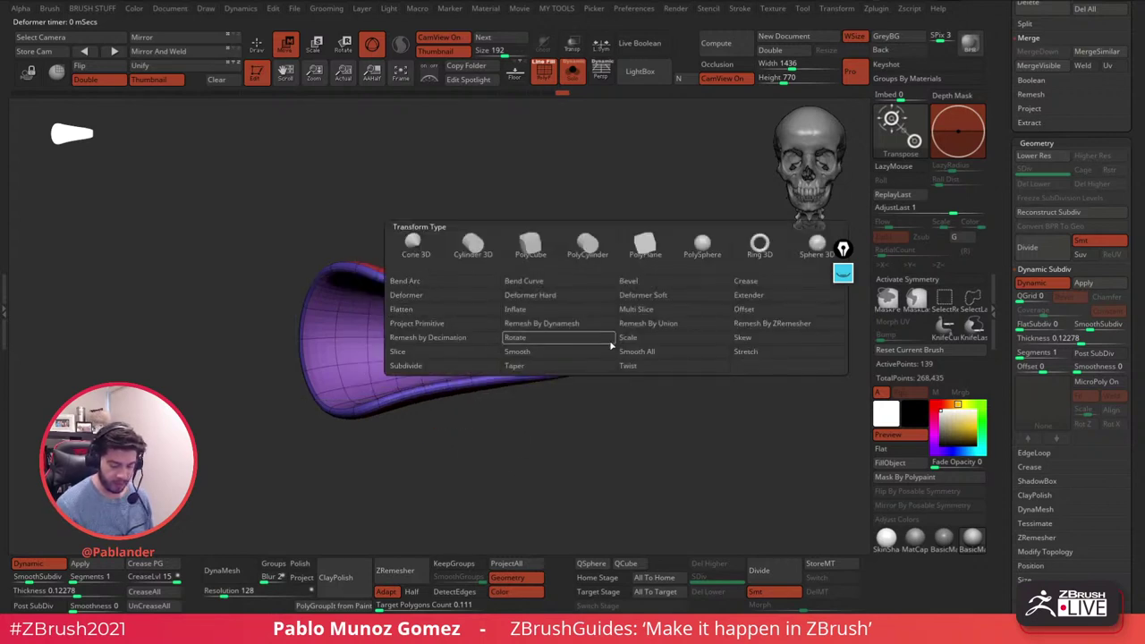
pyautogui.click(650, 368)
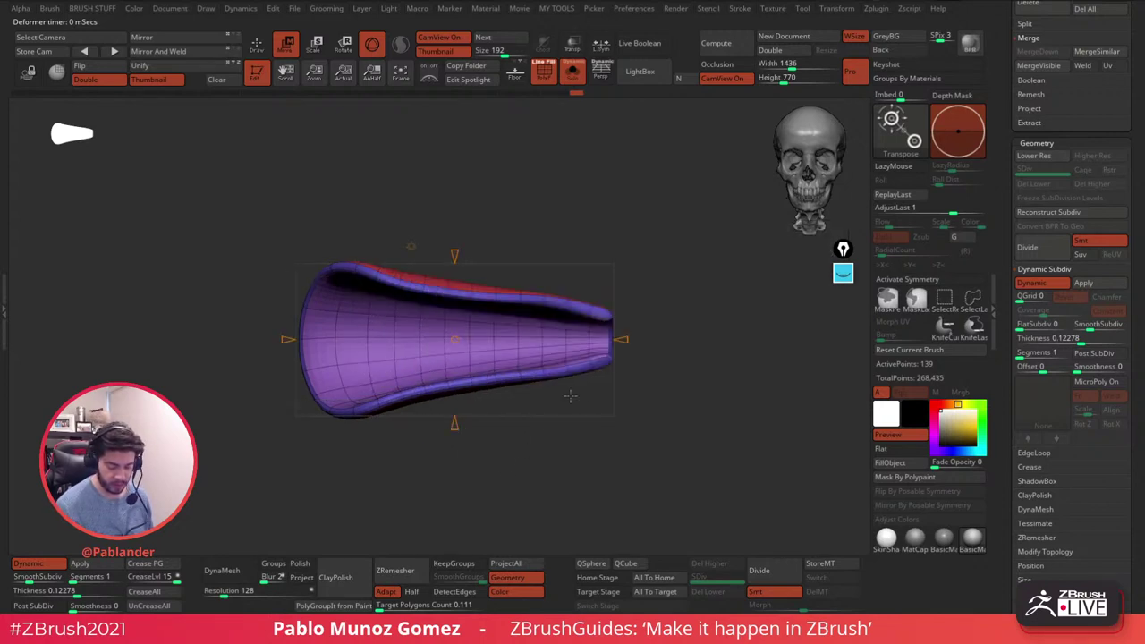
pyautogui.moveTo(623, 338); pyautogui.dragTo(655, 338)
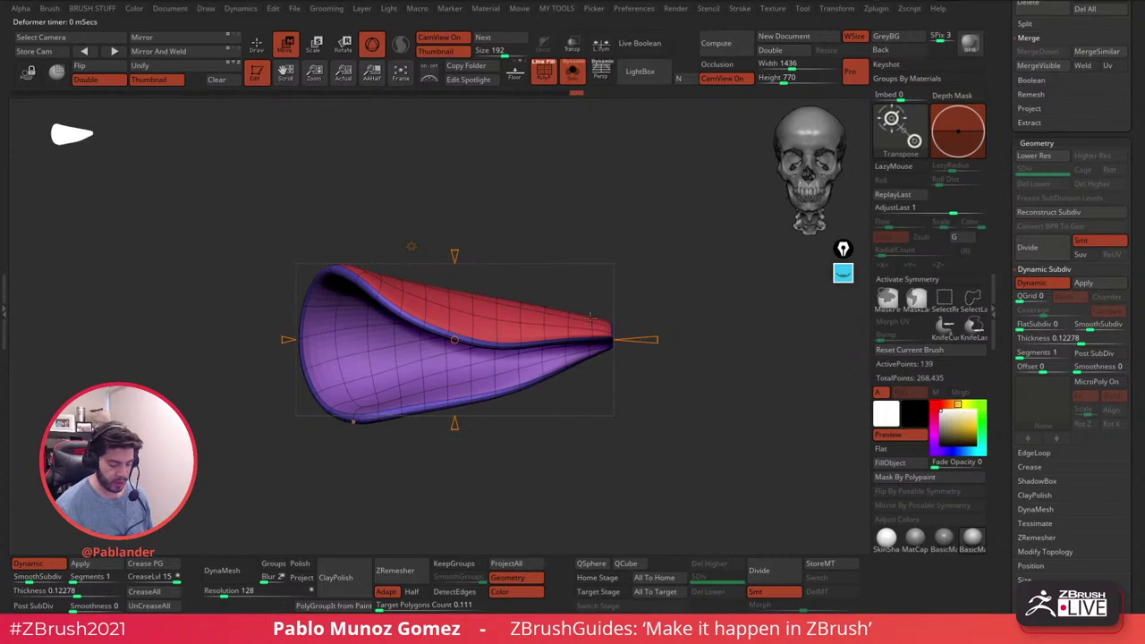
# - Apply the Bend Arc deformer to curve the twisted shell slightly along its length, and accept it
pyautogui.click(410, 246)
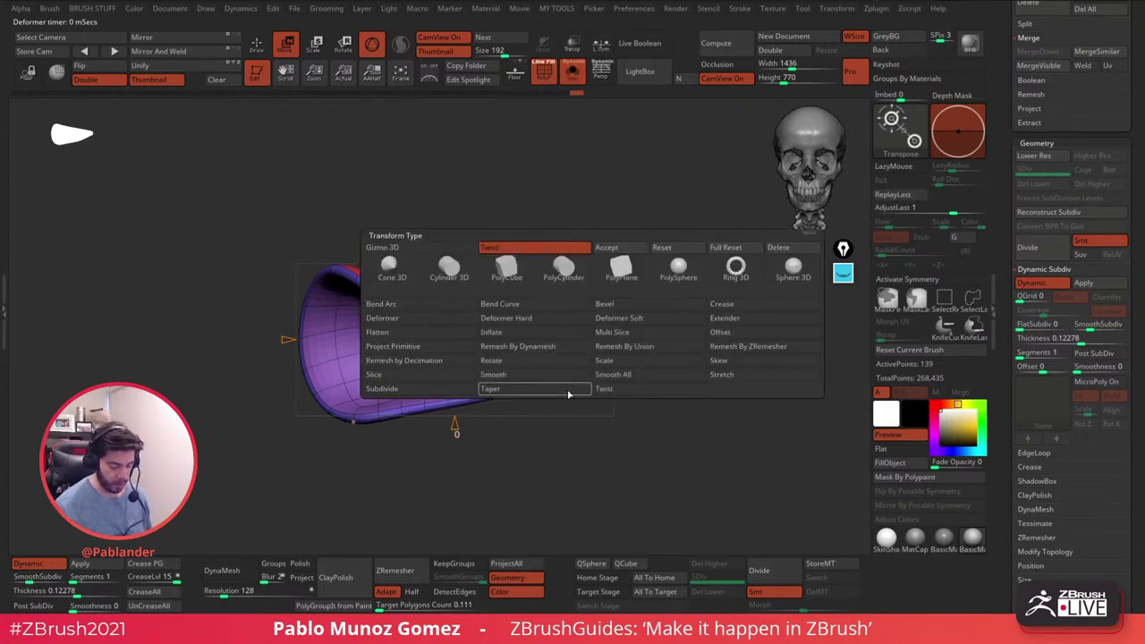
pyautogui.click(379, 304)
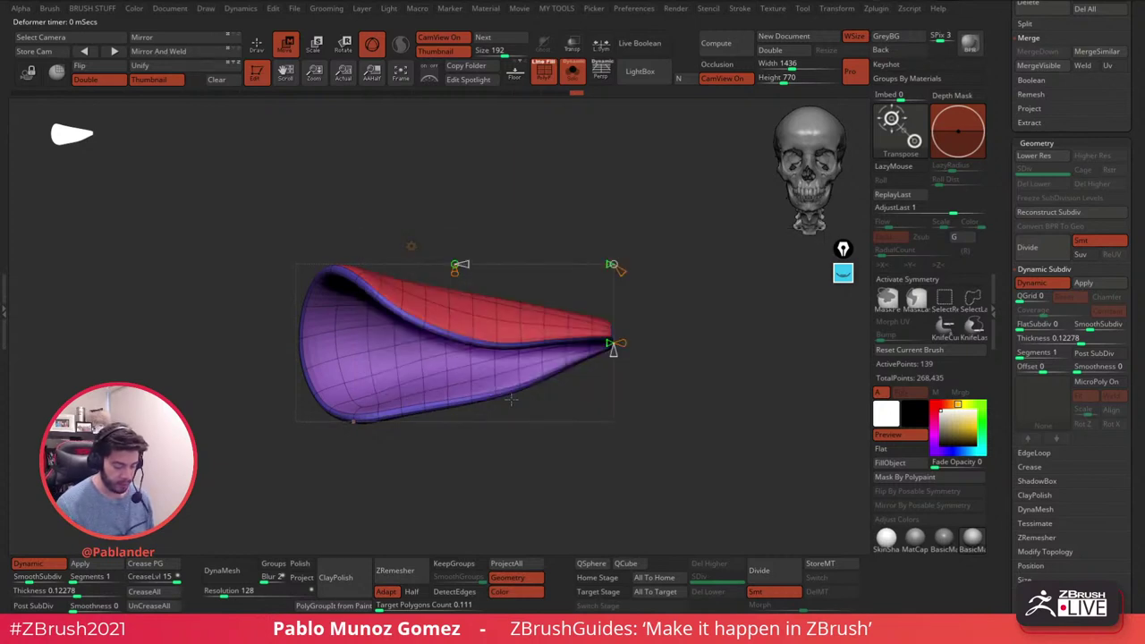
pyautogui.moveTo(456, 265); pyautogui.dragTo(454, 284)
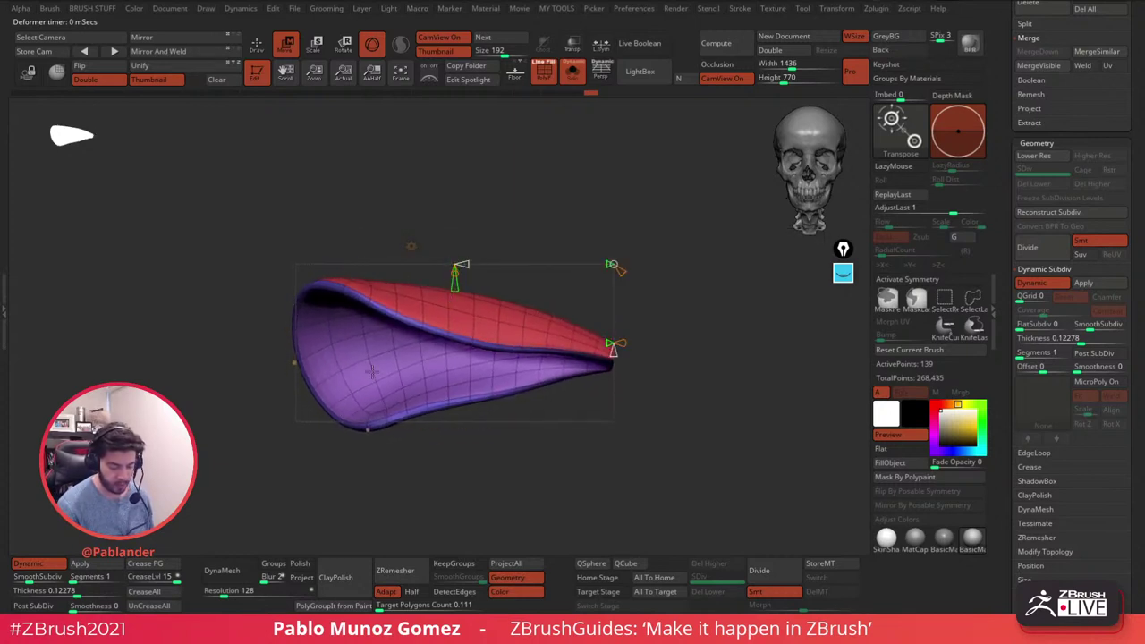
pyautogui.click(411, 246)
pyautogui.click(618, 252)
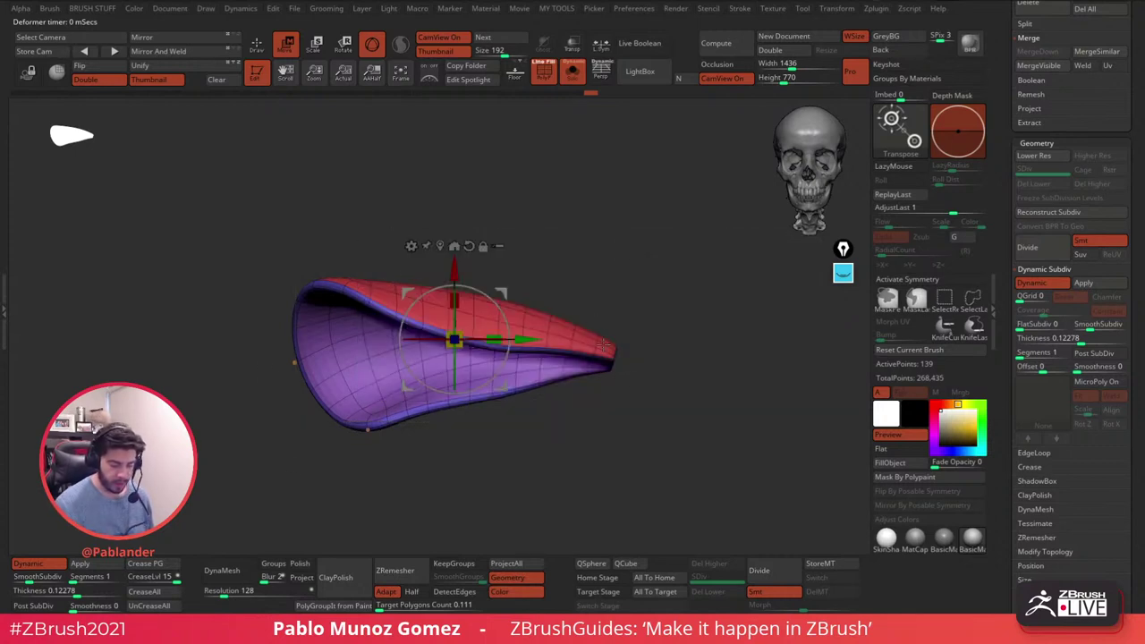
# - Toggle Dynamic Subdiv off and back on to check the shell's form, and hide the polyframe
pyautogui.press('q')
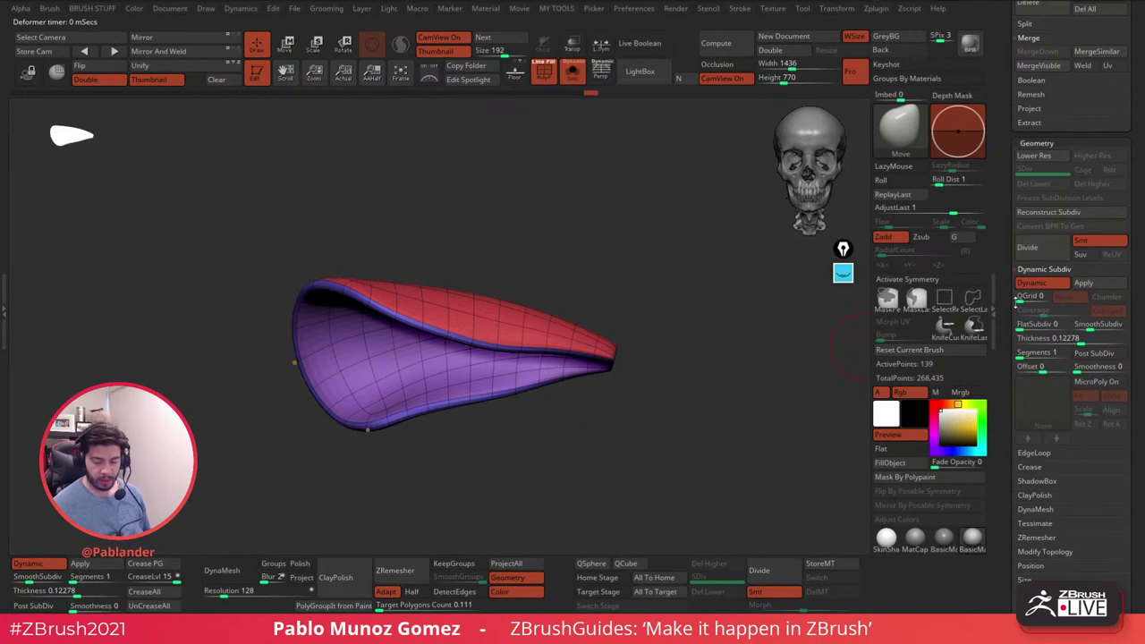
pyautogui.click(1045, 283)
pyautogui.moveTo(672, 375); pyautogui.dragTo(693, 383)
pyautogui.press('d')
pyautogui.click(544, 69)
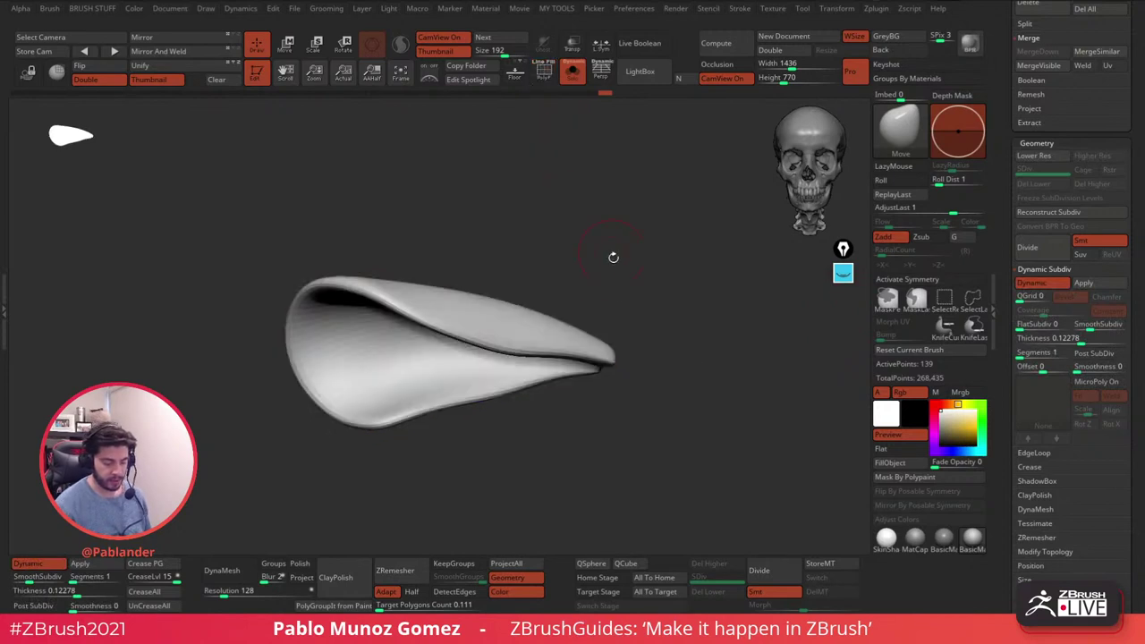
# - Enlarge the Move brush's draw size and stretch the shell along its length with the gizmo
pyautogui.press('space')
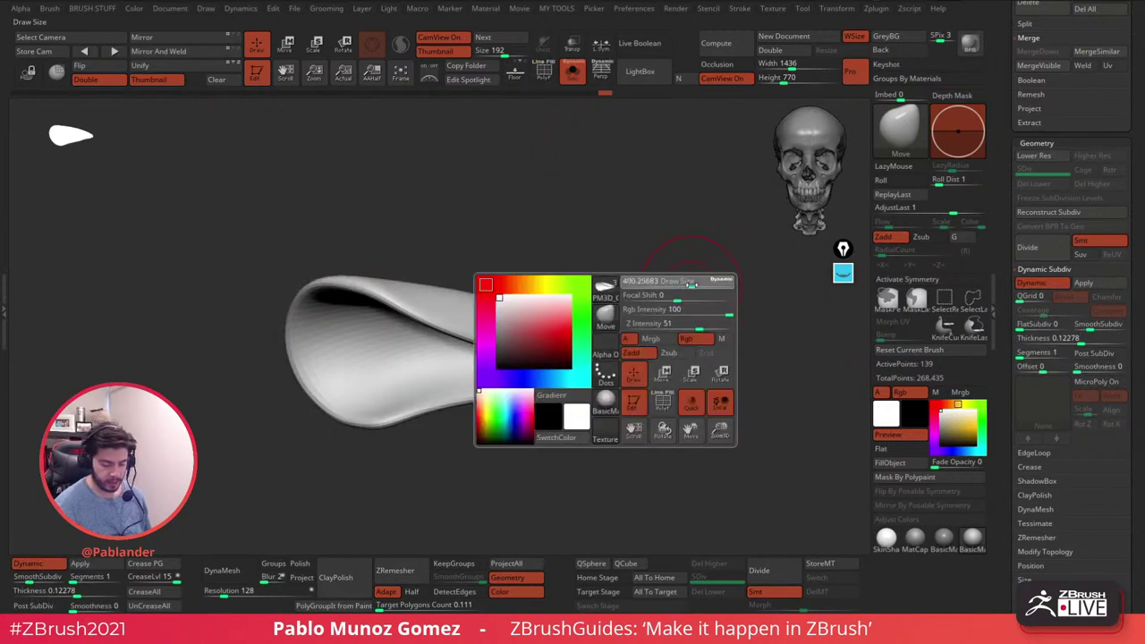
pyautogui.keyDown('alt'); pyautogui.moveTo(608, 297); pyautogui.dragTo(597, 243); pyautogui.keyUp('alt')
pyautogui.press('space')
pyautogui.hotkey('ctrl', 'z')
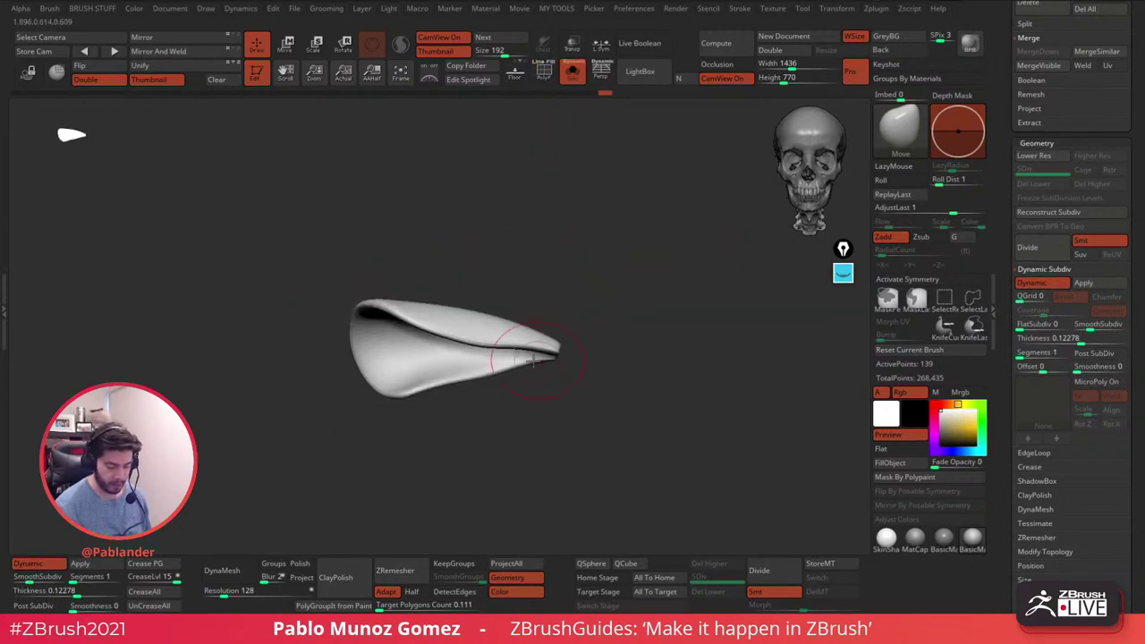
pyautogui.press('space')
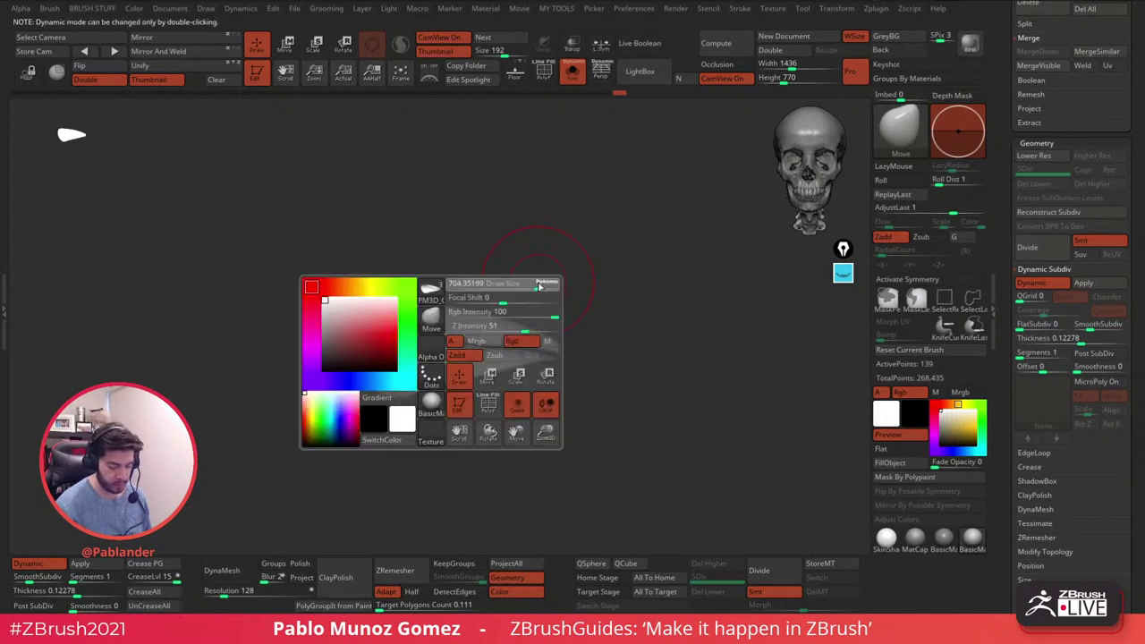
pyautogui.press('w')
pyautogui.moveTo(488, 338); pyautogui.dragTo(508, 336)
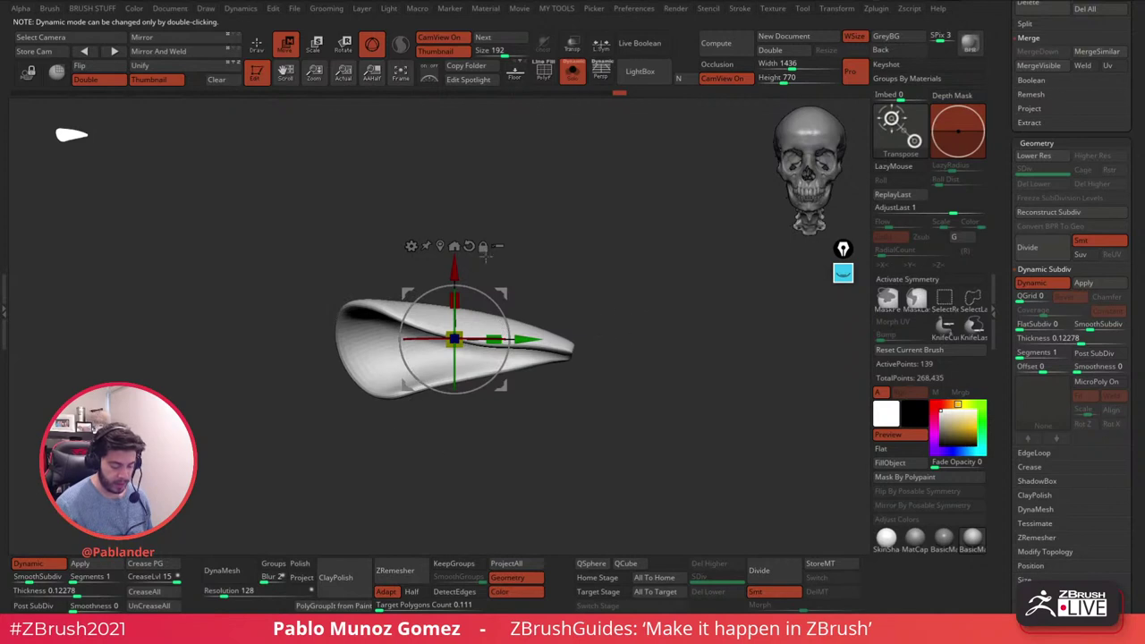
# - Switch to the Move Topological brush and adjust its draw size for reshaping the shell
pyautogui.press('q')
pyautogui.moveTo(644, 319)
pyautogui.mouseDown()
pyautogui.moveTo(600, 316)
pyautogui.moveTo(616, 299)
pyautogui.mouseUp()
pyautogui.press('b')
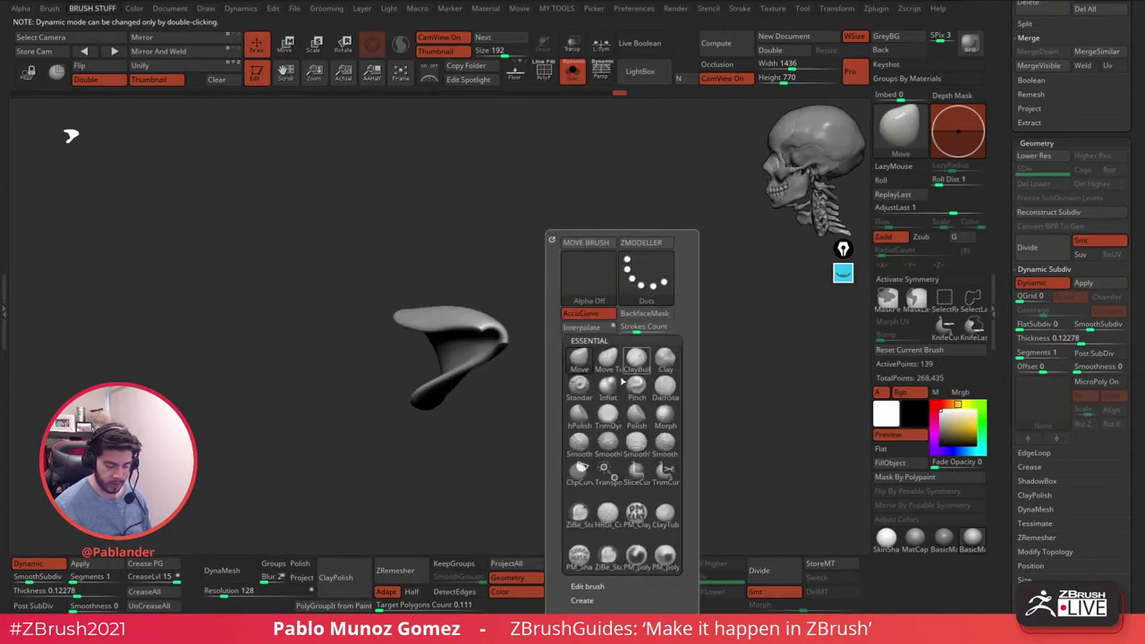
pyautogui.press('m')
pyautogui.press('t')
pyautogui.press('space')
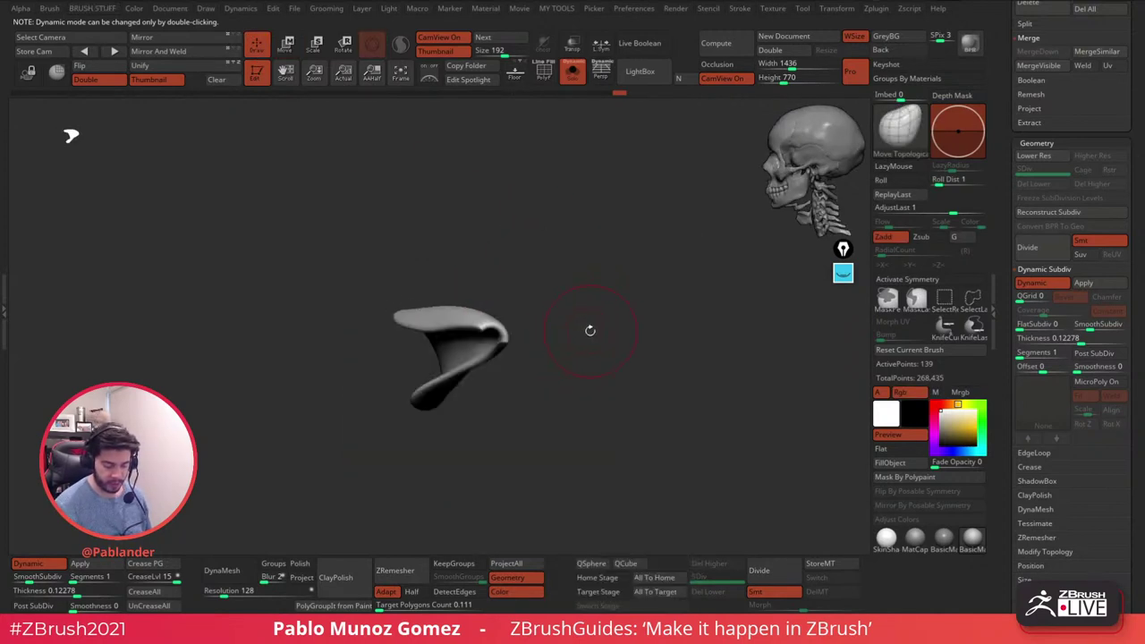
pyautogui.press('b')
pyautogui.click(561, 318)
pyautogui.press('space')
pyautogui.moveTo(597, 357)
pyautogui.keyDown('alt'); pyautogui.mouseDown()
pyautogui.moveTo(585, 388)
pyautogui.moveTo(536, 375)
pyautogui.mouseUp(); pyautogui.keyUp('alt')
pyautogui.moveTo(409, 352)
pyautogui.mouseDown()
pyautogui.moveTo(453, 352)
pyautogui.moveTo(405, 376)
pyautogui.moveTo(556, 336)
pyautogui.moveTo(591, 274)
pyautogui.mouseUp()
# - Mask the shell's narrow end with the MaskLasso brush and soften the mask
pyautogui.press('ctrl')
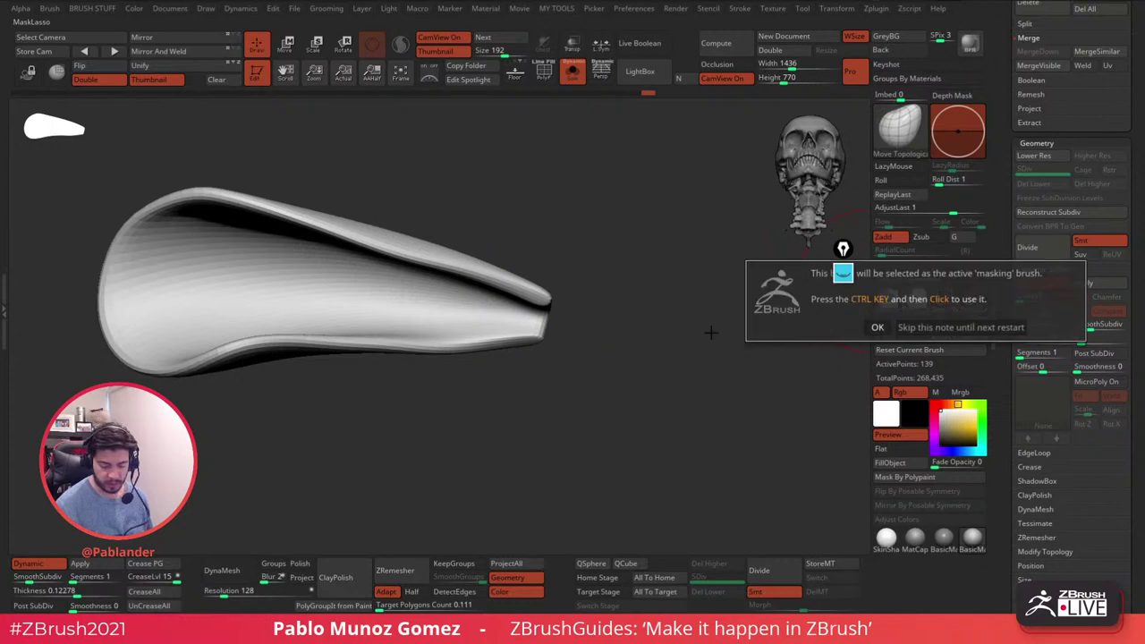
pyautogui.moveTo(570, 321)
pyautogui.keyDown('ctrl'); pyautogui.mouseDown()
pyautogui.moveTo(360, 301)
pyautogui.moveTo(570, 367)
pyautogui.moveTo(470, 307)
pyautogui.moveTo(551, 355)
pyautogui.mouseUp(); pyautogui.keyUp('ctrl')
pyautogui.moveTo(576, 297)
pyautogui.keyDown('ctrl'); pyautogui.mouseDown()
pyautogui.moveTo(472, 311)
pyautogui.moveTo(471, 393)
pyautogui.mouseUp(); pyautogui.keyUp('ctrl')
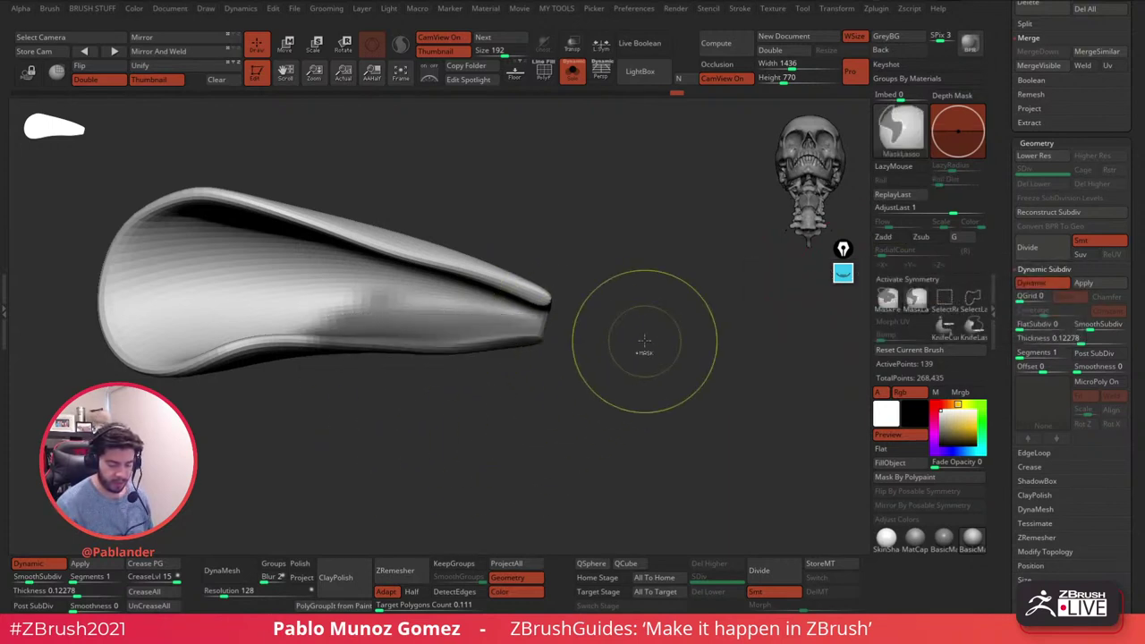
pyautogui.keyDown('ctrl'); pyautogui.click(541, 344); pyautogui.keyUp('ctrl')
# - Push the shell's upper rim and inner surface into shape with the Move Topological brush
pyautogui.moveTo(600, 294)
pyautogui.mouseDown()
pyautogui.moveTo(473, 299)
pyautogui.moveTo(489, 313)
pyautogui.mouseUp()
pyautogui.moveTo(446, 276); pyautogui.dragTo(447, 283)
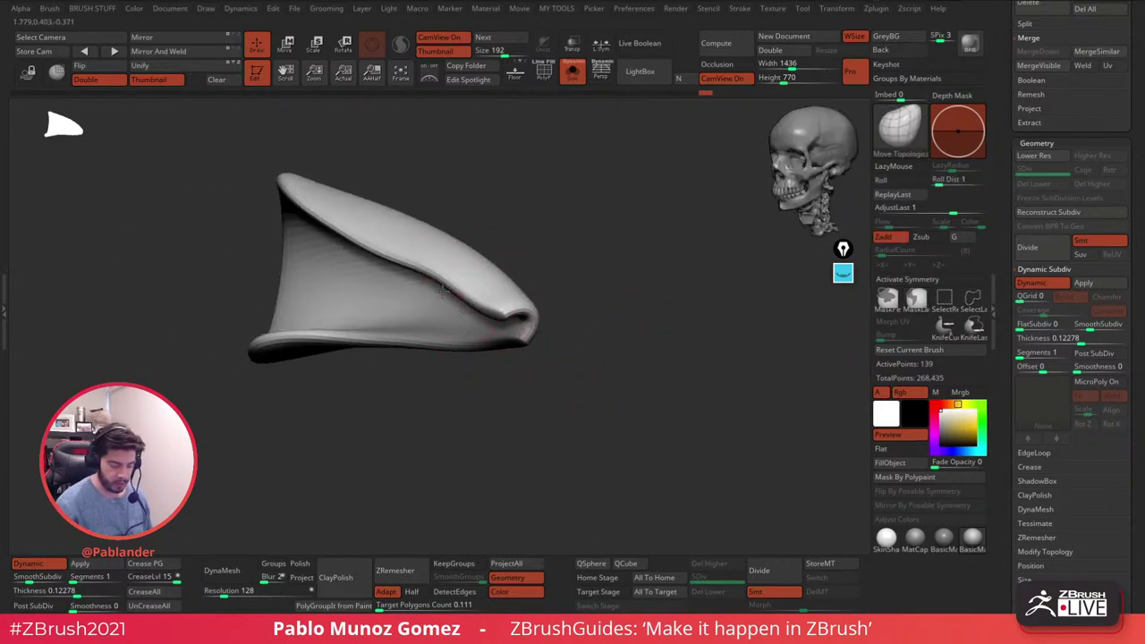
pyautogui.moveTo(595, 292); pyautogui.dragTo(479, 300)
pyautogui.moveTo(374, 320); pyautogui.dragTo(365, 338)
pyautogui.moveTo(475, 261); pyautogui.dragTo(578, 363)
pyautogui.keyDown('alt'); pyautogui.moveTo(504, 348); pyautogui.dragTo(611, 347); pyautogui.keyUp('alt')
# - Adjust the masking on the shell and reshape its rims and wide end with the Move Topological brush
pyautogui.moveTo(474, 301)
pyautogui.keyDown('ctrl'); pyautogui.mouseDown()
pyautogui.moveTo(434, 307)
pyautogui.moveTo(480, 297)
pyautogui.mouseUp(); pyautogui.keyUp('ctrl')
pyautogui.keyDown('ctrl'); pyautogui.click(475, 334); pyautogui.keyUp('ctrl')
pyautogui.keyDown('ctrl'); pyautogui.moveTo(392, 353); pyautogui.dragTo(385, 355); pyautogui.keyUp('ctrl')
pyautogui.keyDown('ctrl'); pyautogui.moveTo(357, 317); pyautogui.dragTo(547, 307, button='right'); pyautogui.keyUp('ctrl')
pyautogui.rightClick(509, 296)
pyautogui.moveTo(478, 277)
pyautogui.keyDown('alt'); pyautogui.mouseDown(button='right')
pyautogui.moveTo(528, 281)
pyautogui.moveTo(521, 296)
pyautogui.mouseUp(button='right'); pyautogui.keyUp('alt')
pyautogui.moveTo(479, 316); pyautogui.dragTo(356, 366)
pyautogui.moveTo(470, 336); pyautogui.dragTo(446, 347)
pyautogui.moveTo(480, 298); pyautogui.dragTo(488, 303)
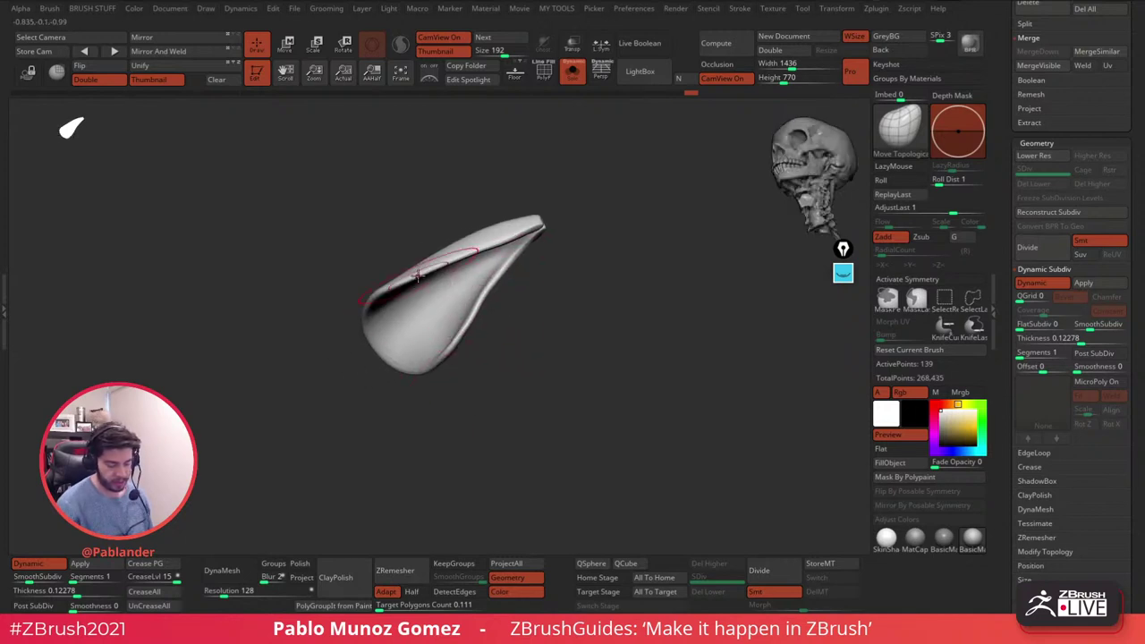
pyautogui.moveTo(370, 356); pyautogui.dragTo(376, 363)
pyautogui.moveTo(450, 345); pyautogui.dragTo(529, 321)
# - Change the brush settings and refine the shell's curled rim and outer edge with small move strokes
pyautogui.press('space')
pyautogui.click(556, 359)
pyautogui.moveTo(533, 222); pyautogui.dragTo(601, 211)
pyautogui.moveTo(402, 273); pyautogui.dragTo(407, 282)
pyautogui.moveTo(467, 243); pyautogui.dragTo(458, 251)
pyautogui.moveTo(541, 264)
pyautogui.mouseDown()
pyautogui.moveTo(567, 296)
pyautogui.moveTo(551, 281)
pyautogui.mouseUp()
pyautogui.press('space')
pyautogui.click(552, 259)
pyautogui.moveTo(397, 305); pyautogui.dragTo(386, 312)
# - Adjust the Move brush and refine the shell's outline at its narrow tip and wide side
pyautogui.press('space')
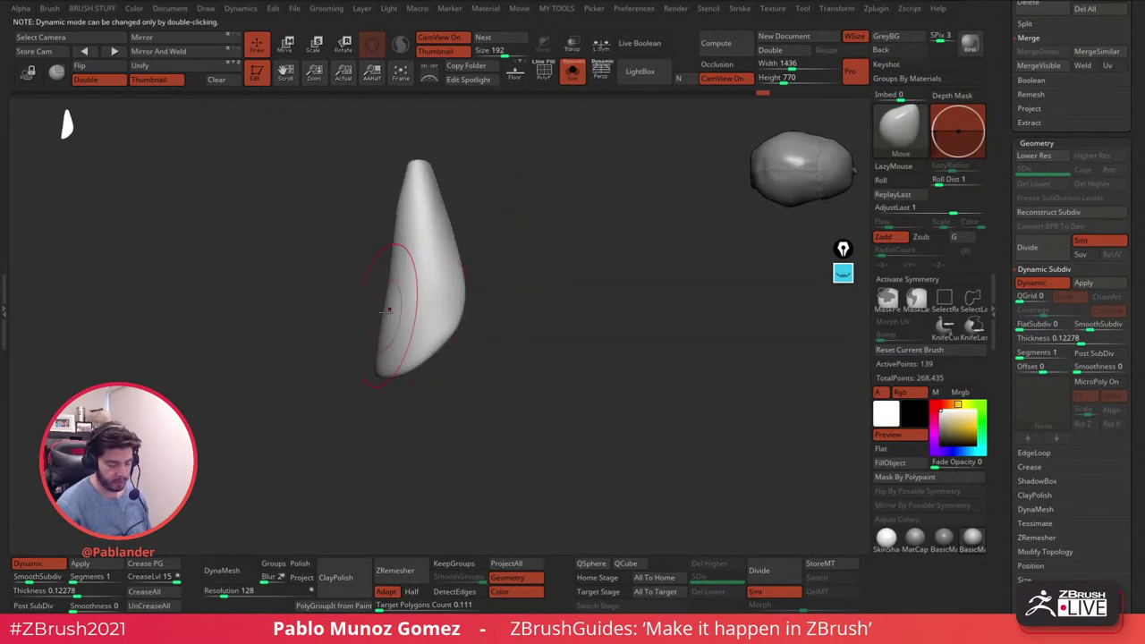
pyautogui.moveTo(404, 204); pyautogui.dragTo(409, 191)
pyautogui.moveTo(452, 271); pyautogui.dragTo(457, 273)
pyautogui.moveTo(442, 330); pyautogui.dragTo(446, 336)
pyautogui.moveTo(462, 297); pyautogui.dragTo(562, 305)
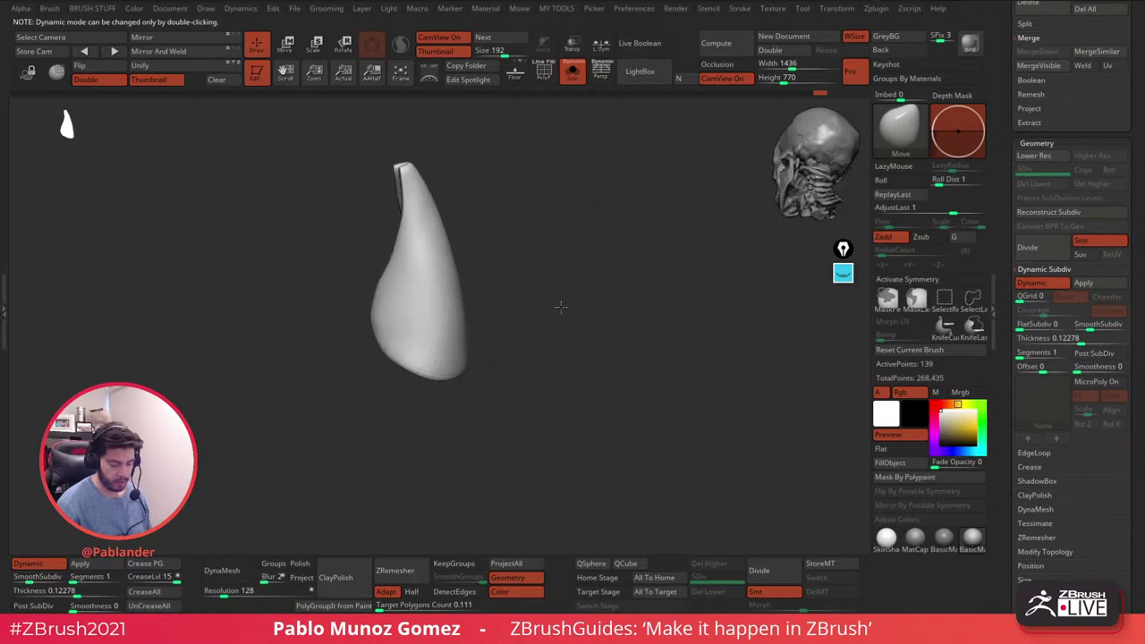
pyautogui.moveTo(567, 356)
pyautogui.mouseDown()
pyautogui.moveTo(564, 235)
pyautogui.moveTo(629, 224)
pyautogui.moveTo(556, 347)
pyautogui.mouseUp()
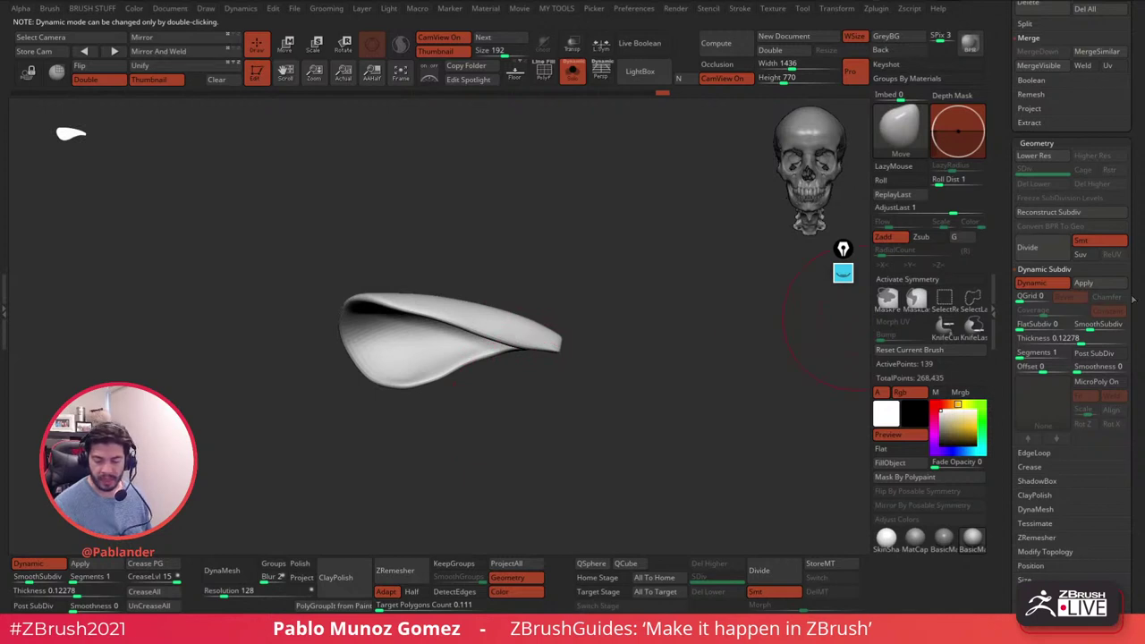
# - Relocate the gizmo to the shell's narrow tip and turn Solo off to show the bust
pyautogui.moveTo(1003, 141); pyautogui.dragTo(998, 282)
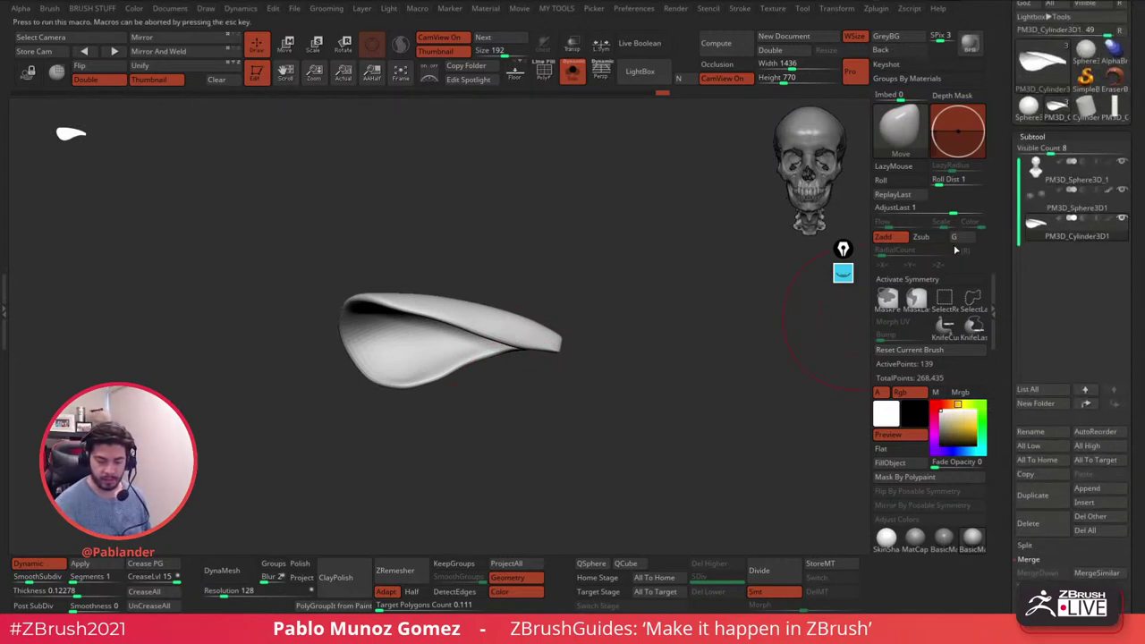
pyautogui.press('w')
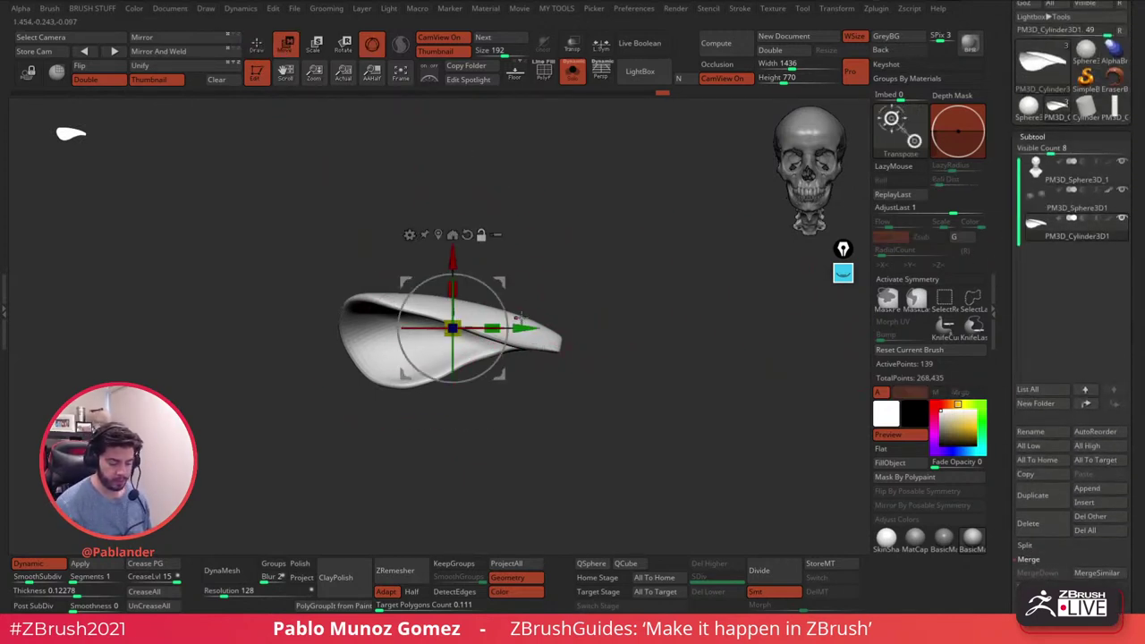
pyautogui.keyDown('alt'); pyautogui.moveTo(512, 293); pyautogui.dragTo(608, 303); pyautogui.keyUp('alt')
pyautogui.moveTo(671, 275); pyautogui.dragTo(695, 275)
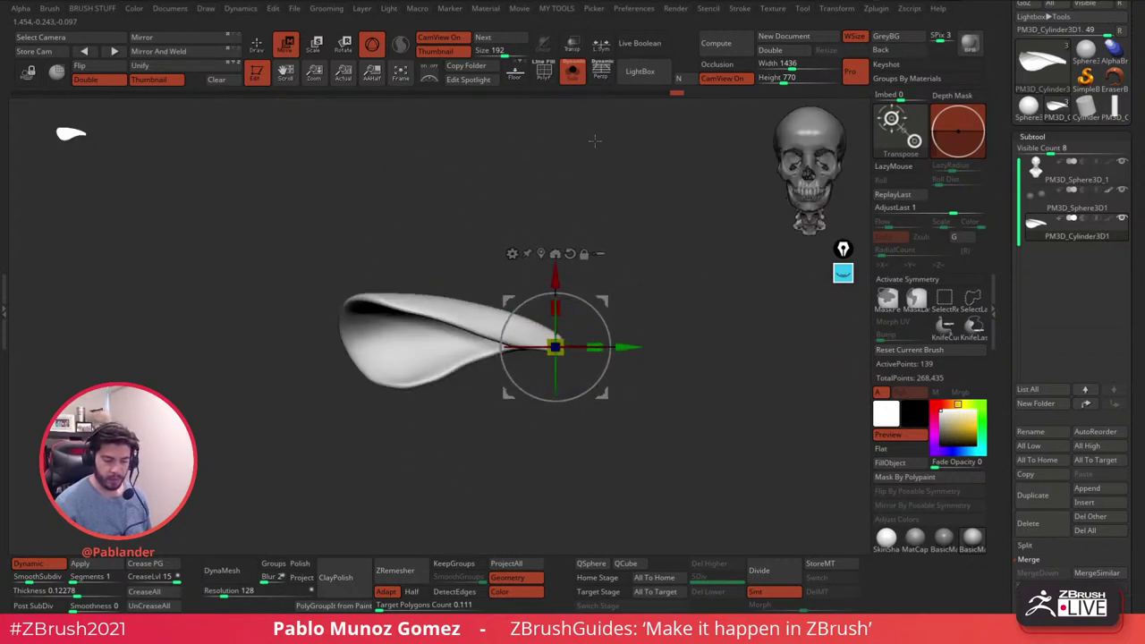
pyautogui.hotkey('alt', 's')
# - Turn Dynamic Subdiv off for the shell and scale it down to ear size for the bust
pyautogui.moveTo(556, 349); pyautogui.dragTo(557, 375)
pyautogui.hotkey('ctrl', 'z')
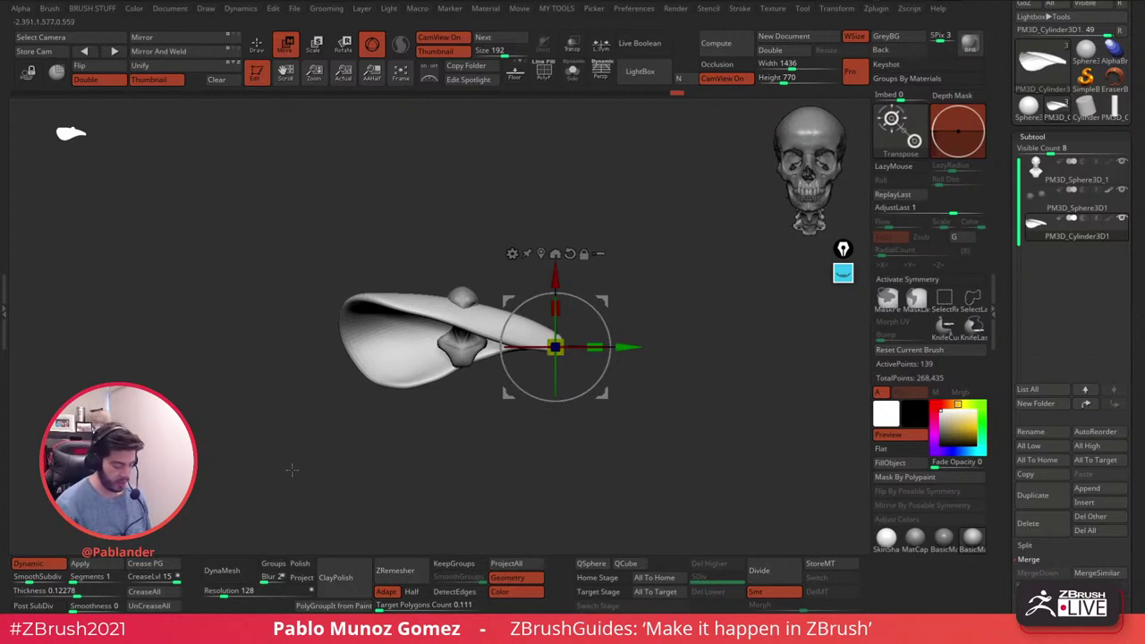
pyautogui.click(44, 569)
pyautogui.moveTo(532, 364); pyautogui.dragTo(396, 360)
pyautogui.keyDown('ctrl'); pyautogui.moveTo(547, 246); pyautogui.dragTo(549, 287, button='right'); pyautogui.keyUp('ctrl')
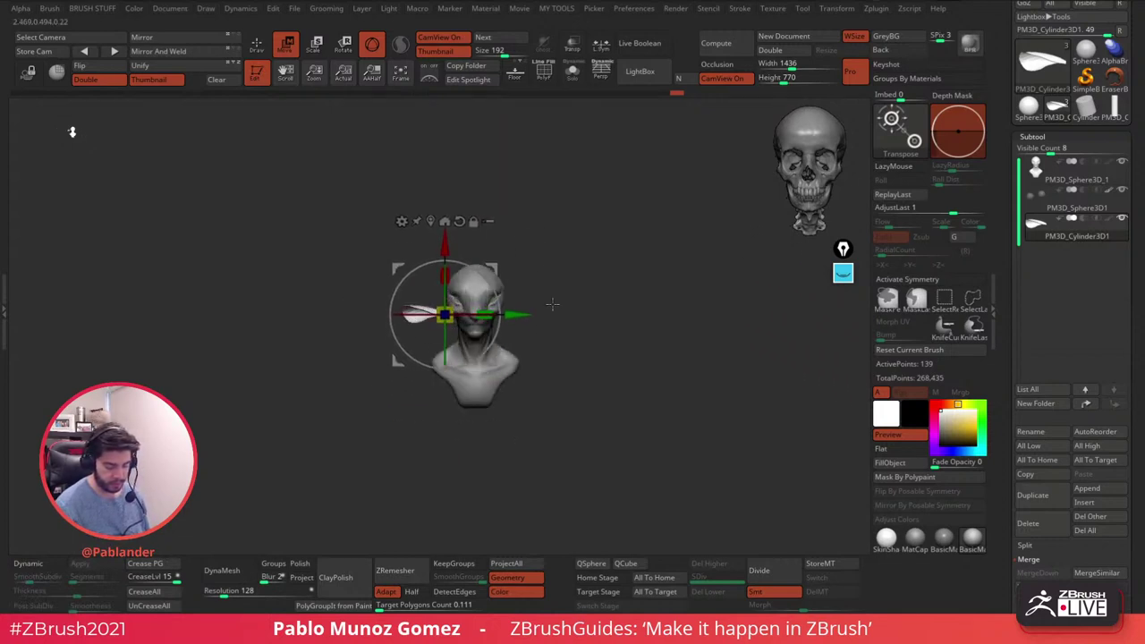
# - Move and rotate the small ear shell against the side of the head from the front and side views
pyautogui.keyDown('alt'); pyautogui.moveTo(548, 286); pyautogui.dragTo(586, 422); pyautogui.keyUp('alt')
pyautogui.keyDown('alt'); pyautogui.moveTo(627, 253); pyautogui.dragTo(547, 262); pyautogui.keyUp('alt')
pyautogui.moveTo(474, 300); pyautogui.dragTo(653, 248)
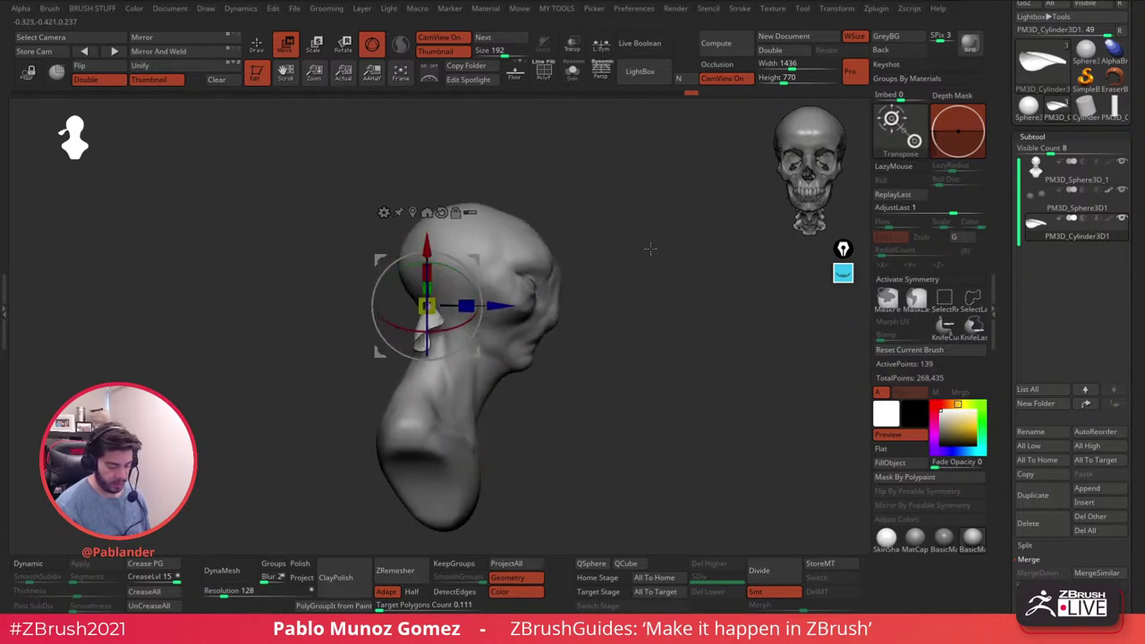
pyautogui.moveTo(475, 260); pyautogui.dragTo(511, 257)
pyautogui.moveTo(499, 318); pyautogui.dragTo(521, 259)
pyautogui.moveTo(658, 232); pyautogui.dragTo(568, 225)
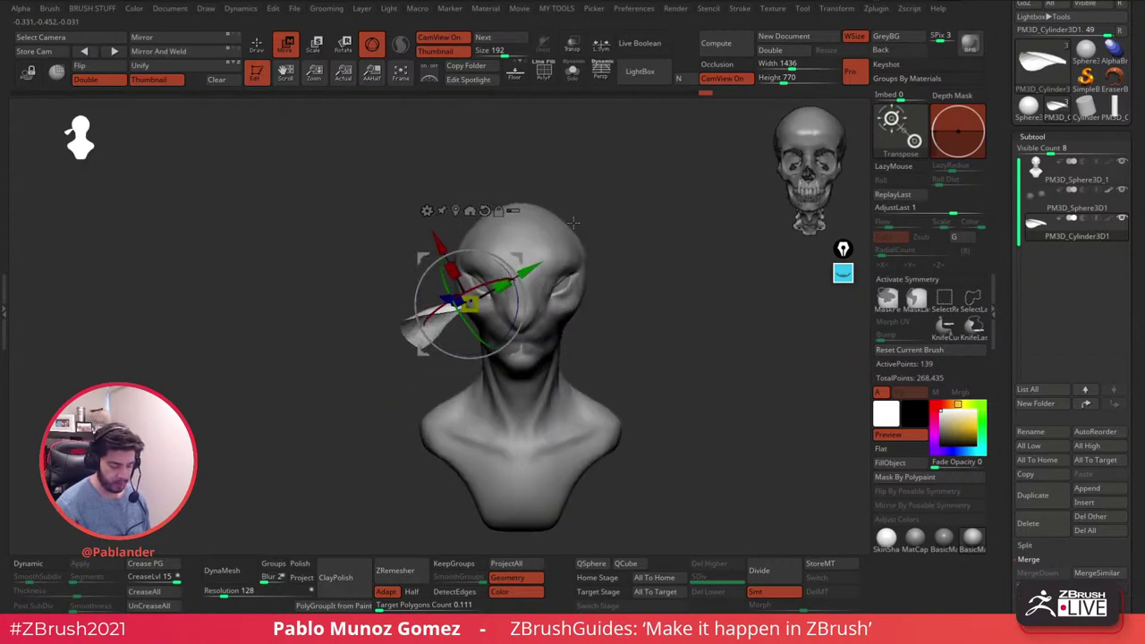
# - Fine-tune the ear shell's position and tilt so its narrow end meets the side of the head
pyautogui.moveTo(517, 256); pyautogui.dragTo(518, 259)
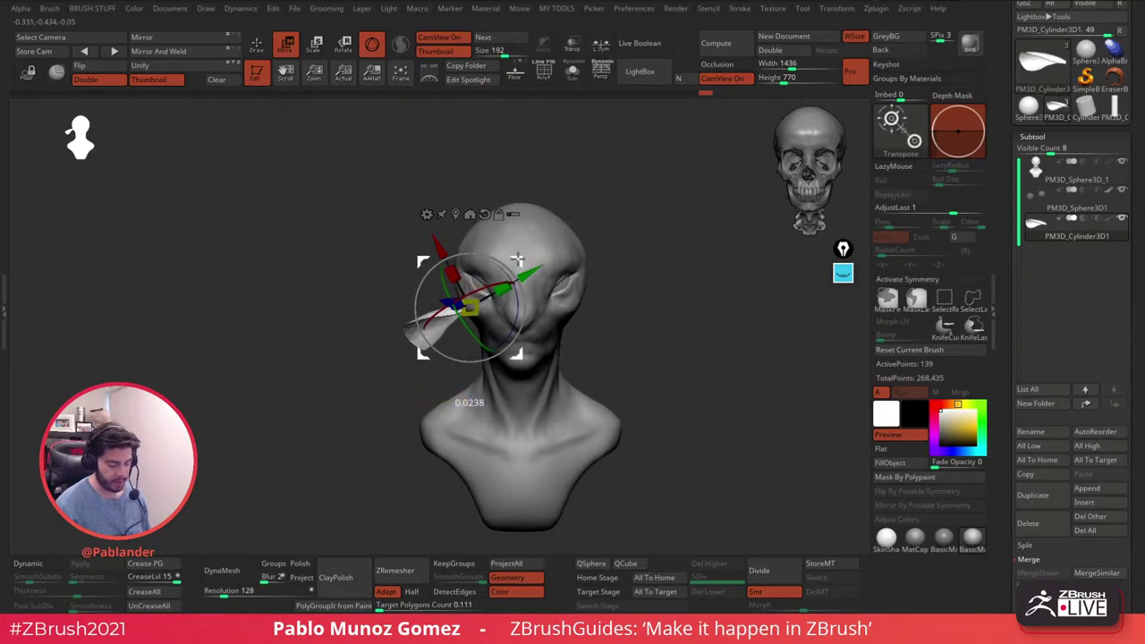
pyautogui.keyDown('alt'); pyautogui.moveTo(617, 234); pyautogui.dragTo(603, 257); pyautogui.keyUp('alt')
pyautogui.moveTo(519, 317); pyautogui.dragTo(521, 306)
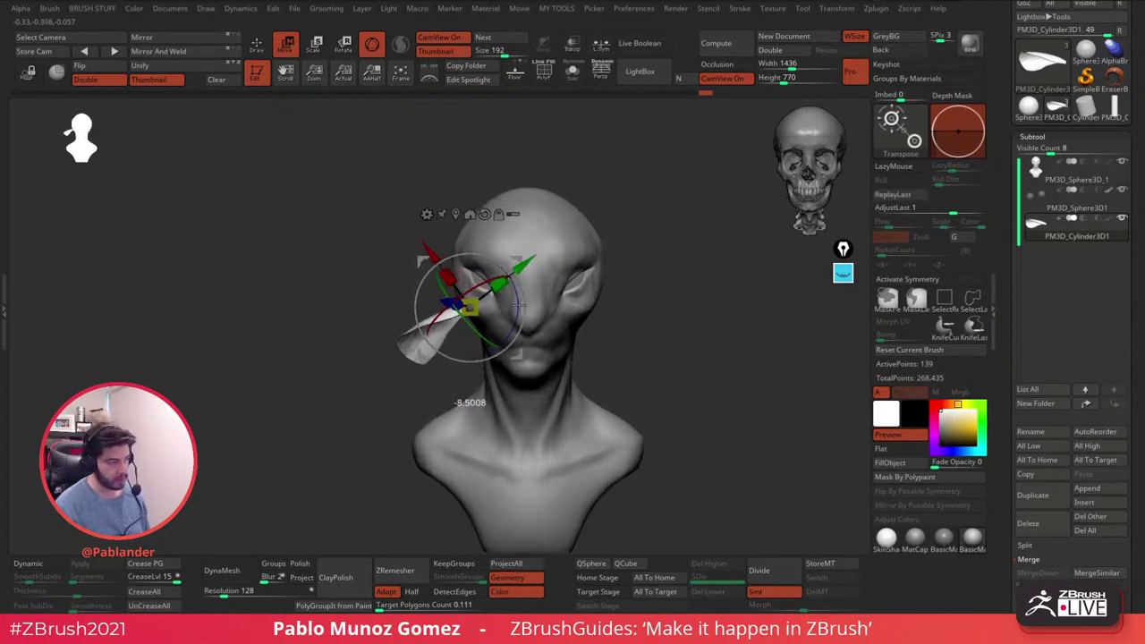
pyautogui.moveTo(516, 257); pyautogui.dragTo(521, 252)
pyautogui.moveTo(617, 296); pyautogui.dragTo(618, 296)
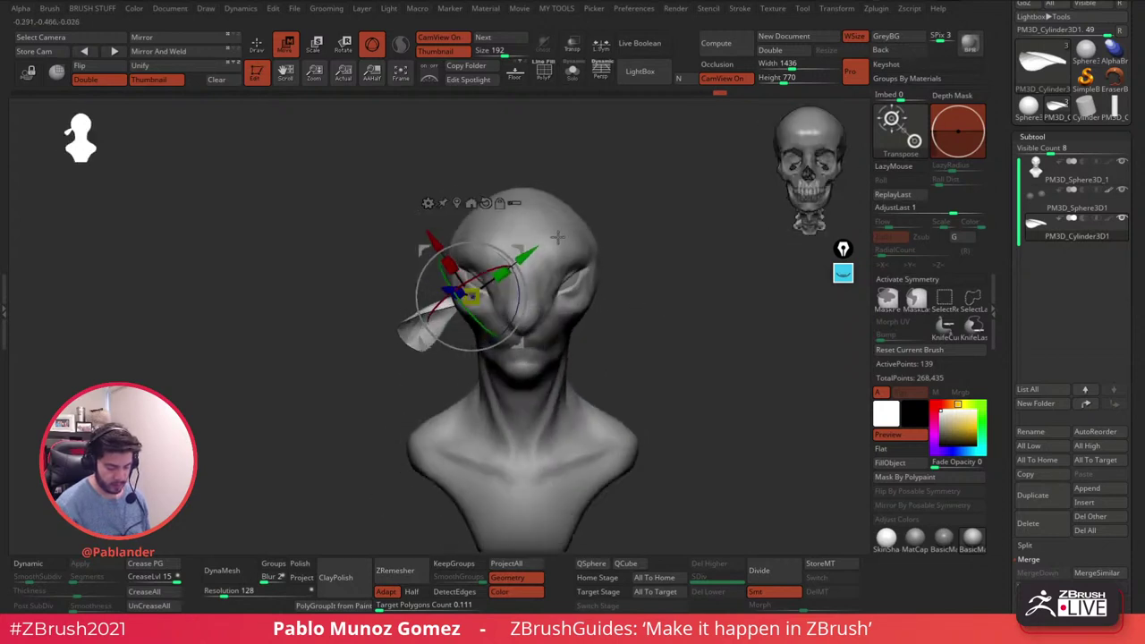
pyautogui.moveTo(518, 252); pyautogui.dragTo(521, 252)
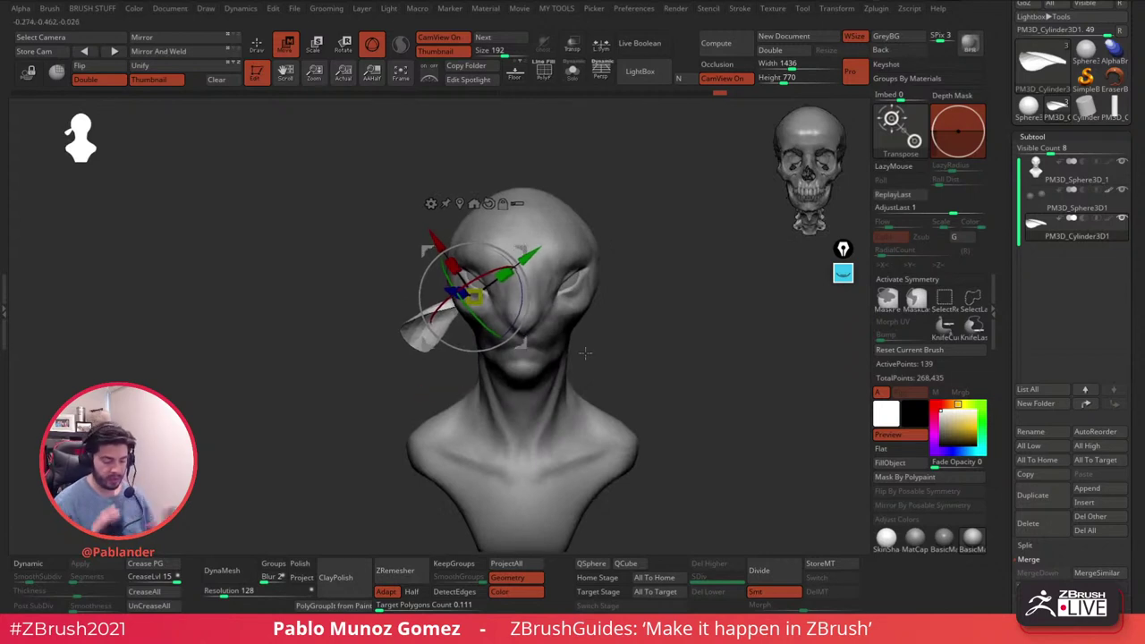
# - Switch back to the Move brush and reduce its draw size
pyautogui.press('q')
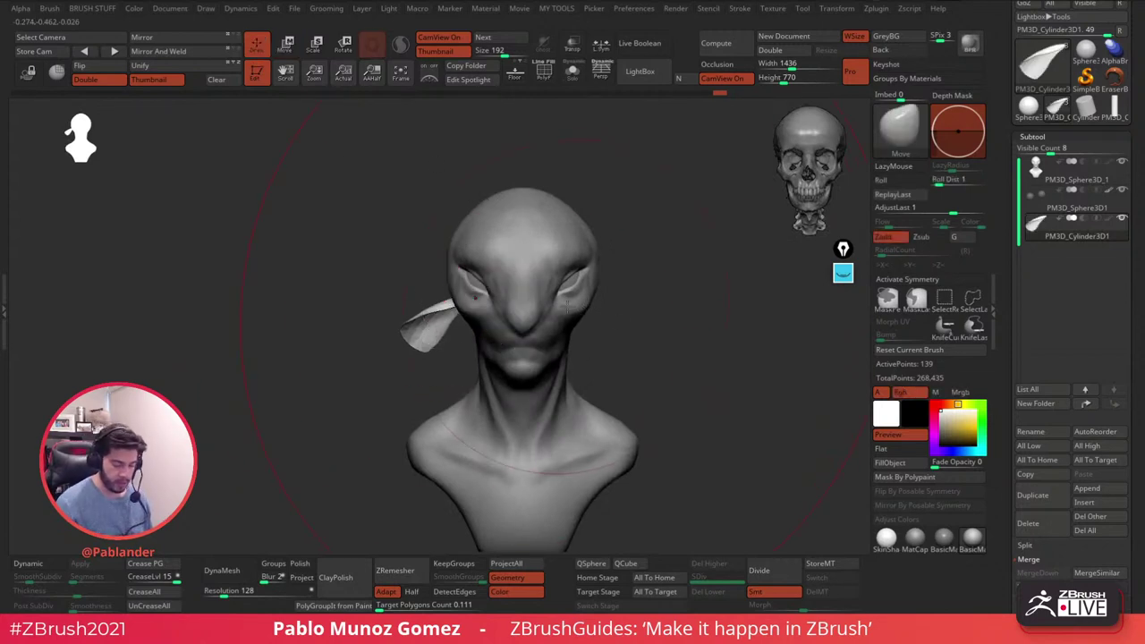
pyautogui.press('space')
pyautogui.moveTo(573, 301); pyautogui.dragTo(527, 302)
pyautogui.moveTo(612, 296)
pyautogui.mouseDown()
pyautogui.moveTo(634, 291)
pyautogui.moveTo(616, 268)
pyautogui.moveTo(629, 313)
pyautogui.mouseUp()
pyautogui.keyDown('ctrl'); pyautogui.moveTo(629, 313); pyautogui.dragTo(633, 343, button='right'); pyautogui.keyUp('ctrl')
pyautogui.keyDown('alt'); pyautogui.moveTo(367, 314); pyautogui.dragTo(413, 289, button='right'); pyautogui.keyUp('alt')
# - Turn Dynamic Subdiv on for the ear shell and set its thickness to 0.01072
pyautogui.moveTo(1003, 399); pyautogui.dragTo(1013, 262)
pyautogui.click(1044, 417)
pyautogui.moveTo(1005, 405); pyautogui.dragTo(1005, 401)
pyautogui.scroll(-2, 1005, 402)
pyautogui.moveTo(715, 342); pyautogui.dragTo(680, 378)
pyautogui.moveTo(1079, 379); pyautogui.dragTo(1053, 380)
pyautogui.moveTo(721, 388)
pyautogui.keyDown('shift'); pyautogui.mouseDown()
pyautogui.moveTo(713, 383)
pyautogui.moveTo(722, 394)
pyautogui.mouseUp(); pyautogui.keyUp('shift')
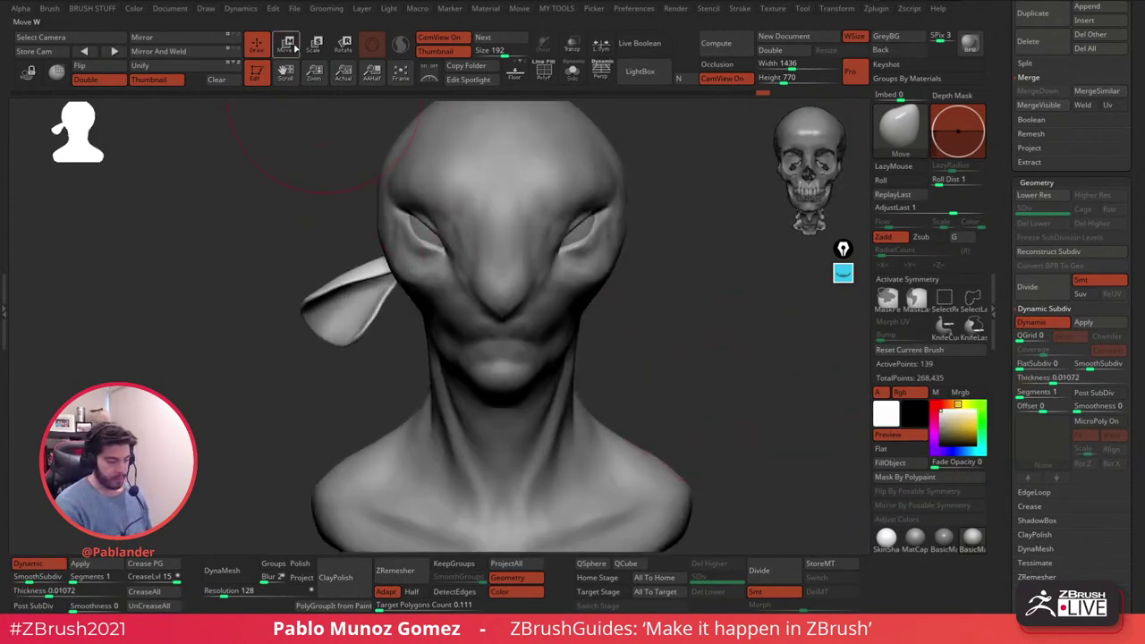
# - Rotate the ear shell slightly around its base with the gizmo
pyautogui.press('w')
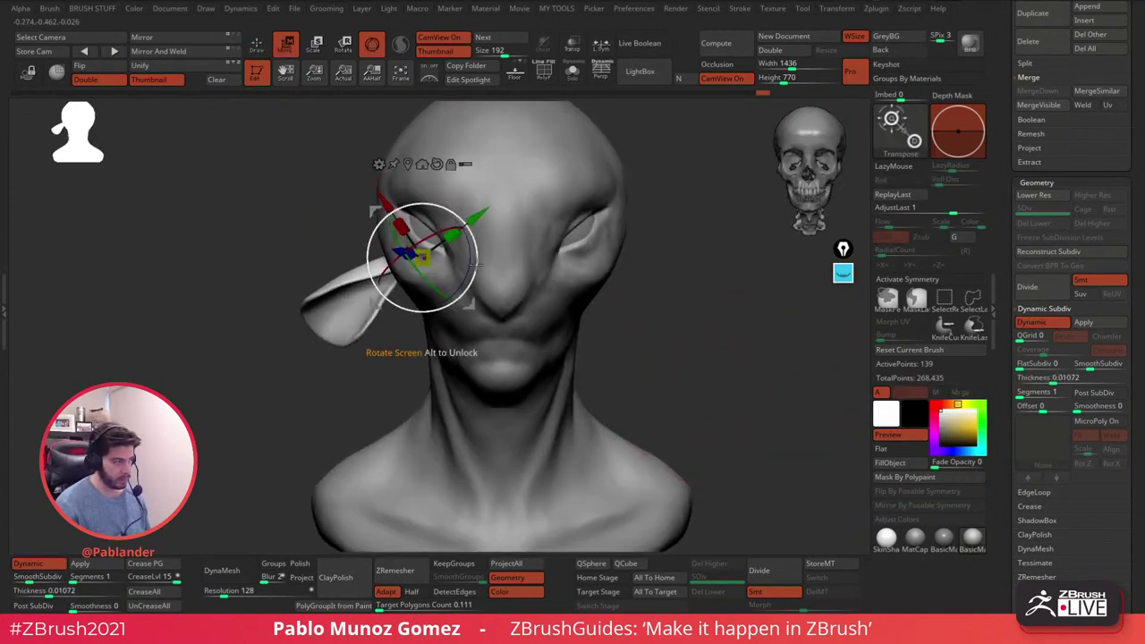
pyautogui.moveTo(473, 265); pyautogui.dragTo(481, 246)
pyautogui.press('q')
# - Switch to the Move Topological brush and nudge the ear shell's narrow end against the side of the head
pyautogui.press('space')
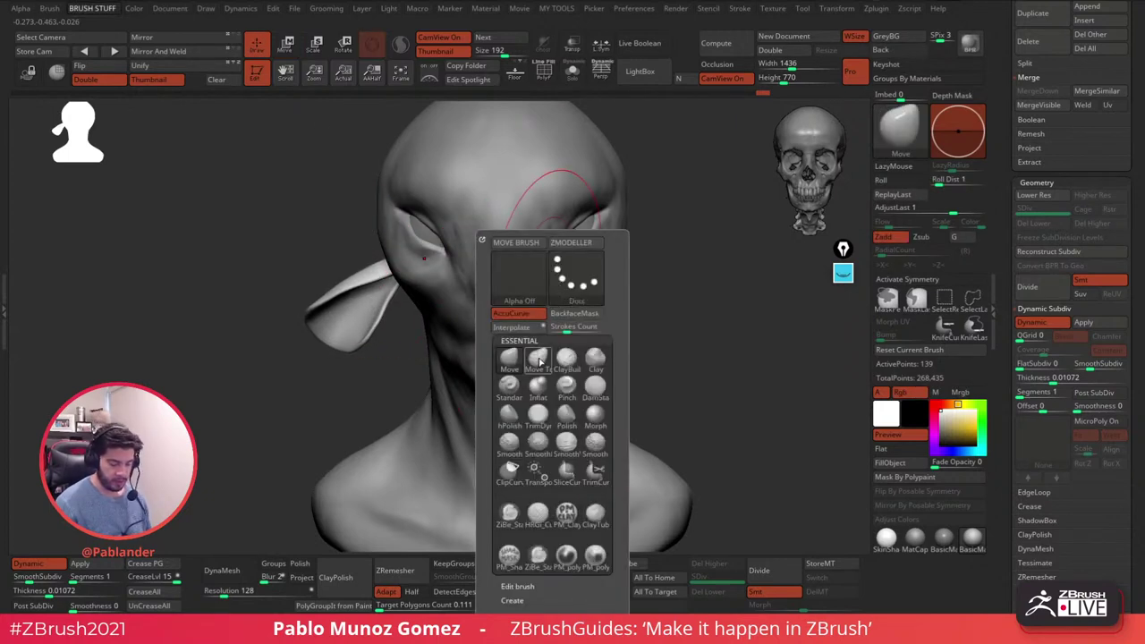
pyautogui.click(540, 363)
pyautogui.moveTo(295, 260); pyautogui.dragTo(474, 250, button='right')
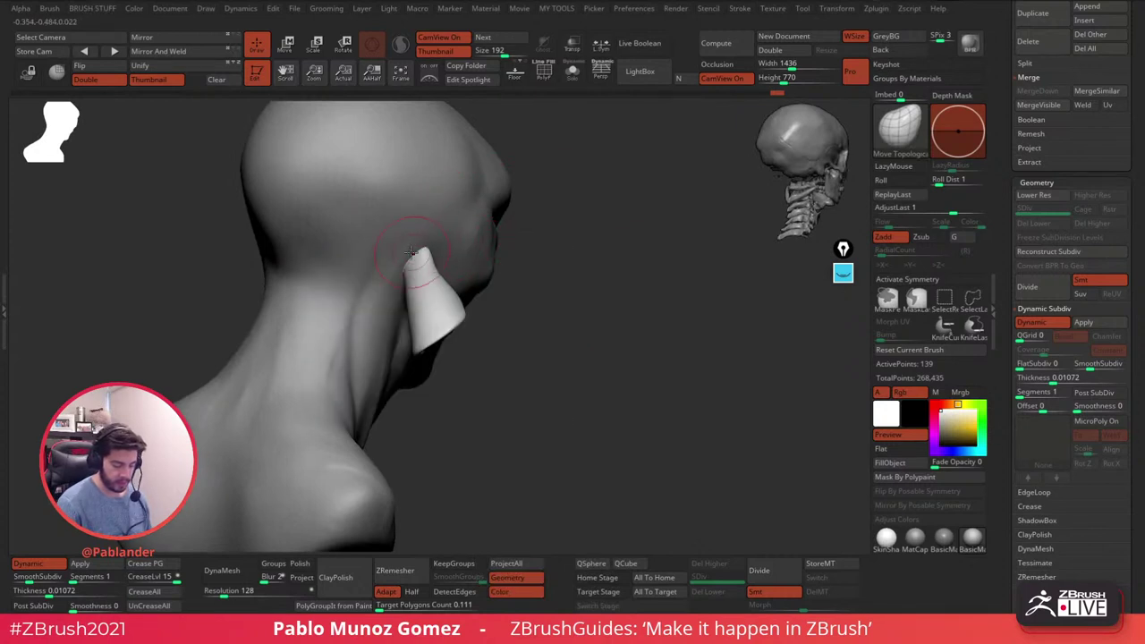
pyautogui.moveTo(402, 262); pyautogui.dragTo(421, 211)
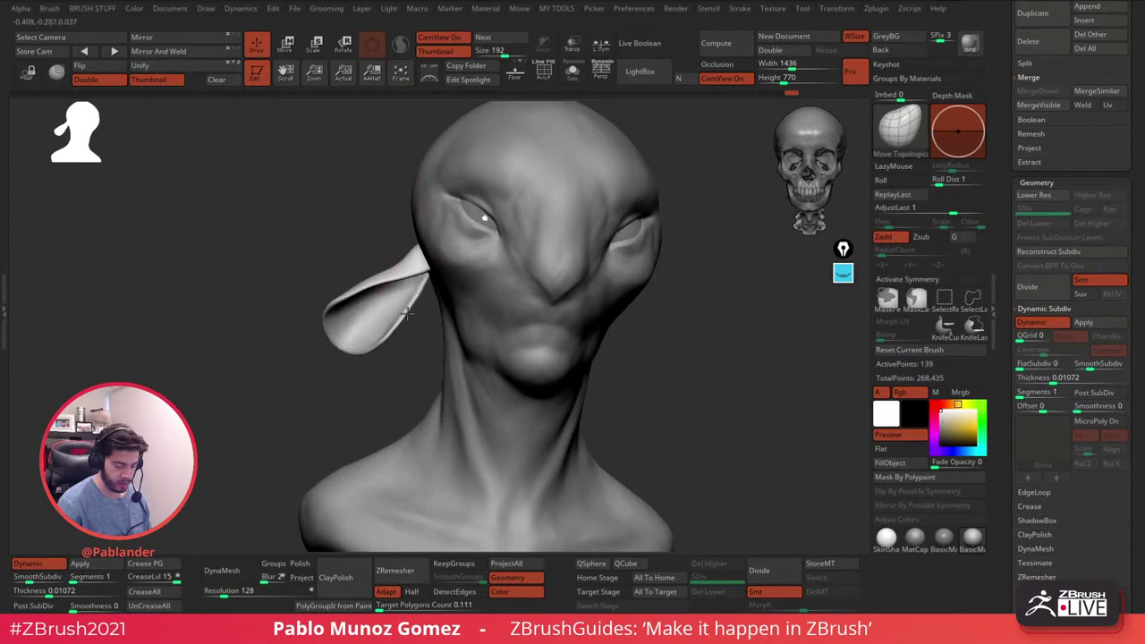
pyautogui.moveTo(419, 268); pyautogui.dragTo(415, 263)
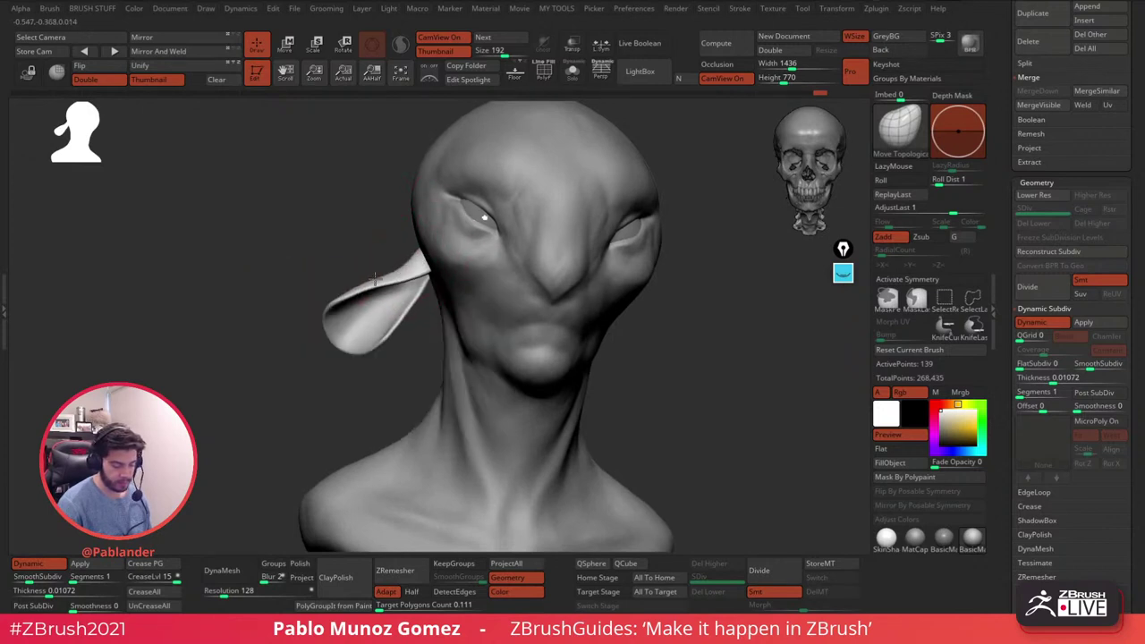
# - Reshape the ear shell's lower edge and wide outer rim with the Move Topological brush
pyautogui.moveTo(391, 316); pyautogui.dragTo(394, 335)
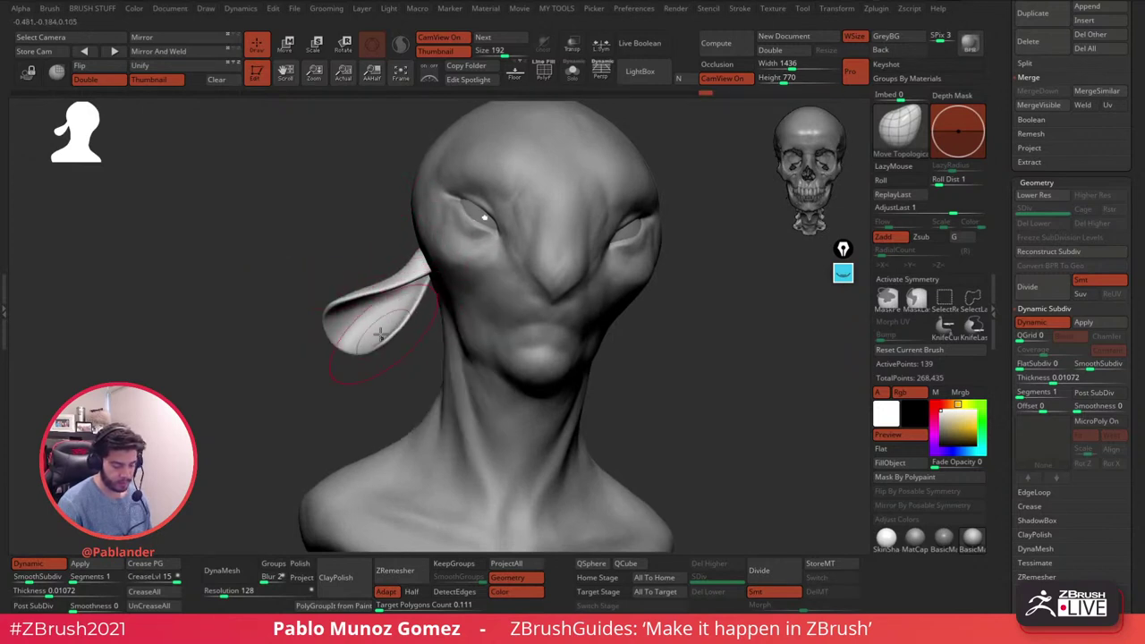
pyautogui.moveTo(342, 298); pyautogui.dragTo(347, 302)
pyautogui.moveTo(431, 257); pyautogui.dragTo(617, 336, button='right')
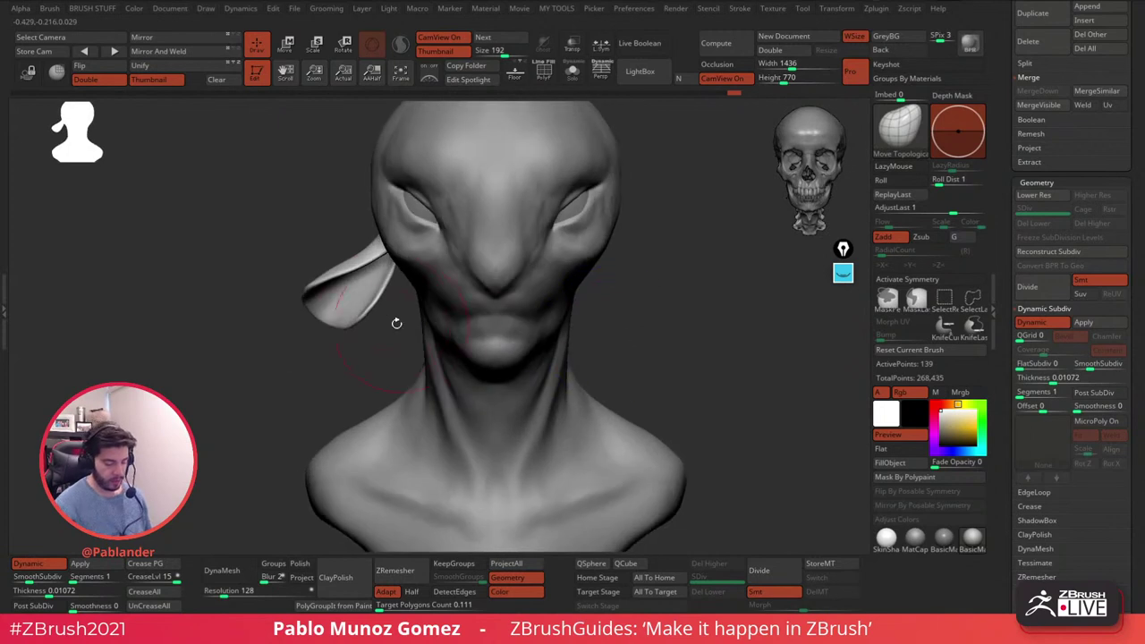
pyautogui.moveTo(414, 328); pyautogui.dragTo(393, 338, button='right')
pyautogui.rightClick(325, 376)
pyautogui.moveTo(314, 297); pyautogui.dragTo(342, 306)
# - Mirror and weld the ear shell onto the opposite side of the head
pyautogui.moveTo(669, 328); pyautogui.dragTo(628, 302, button='right')
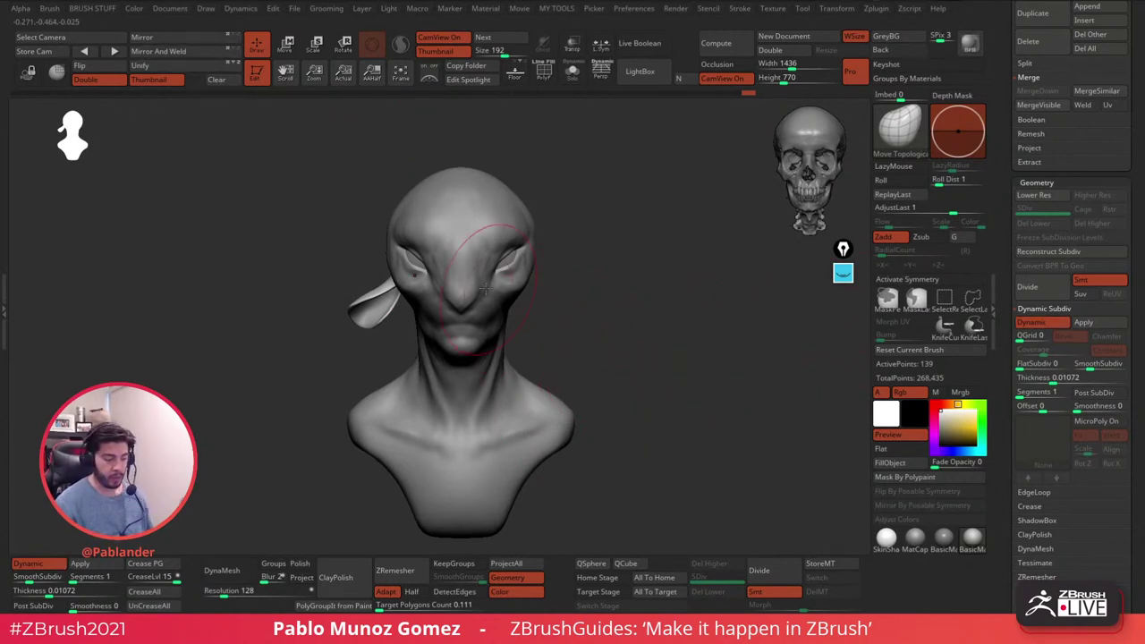
pyautogui.click(164, 53)
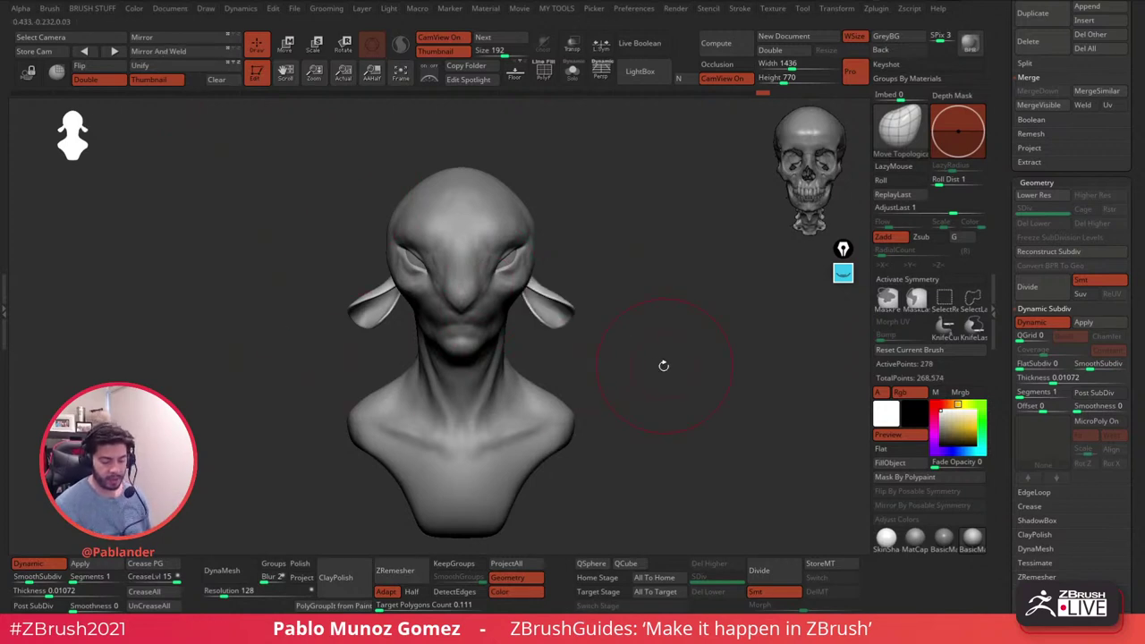
# - Compare the ears with Dynamic Subdiv and double-sided display switched off and on
pyautogui.click(1045, 326)
pyautogui.moveTo(694, 350); pyautogui.dragTo(631, 351)
pyautogui.click(85, 79)
pyautogui.moveTo(99, 116); pyautogui.dragTo(629, 238)
pyautogui.click(1052, 322)
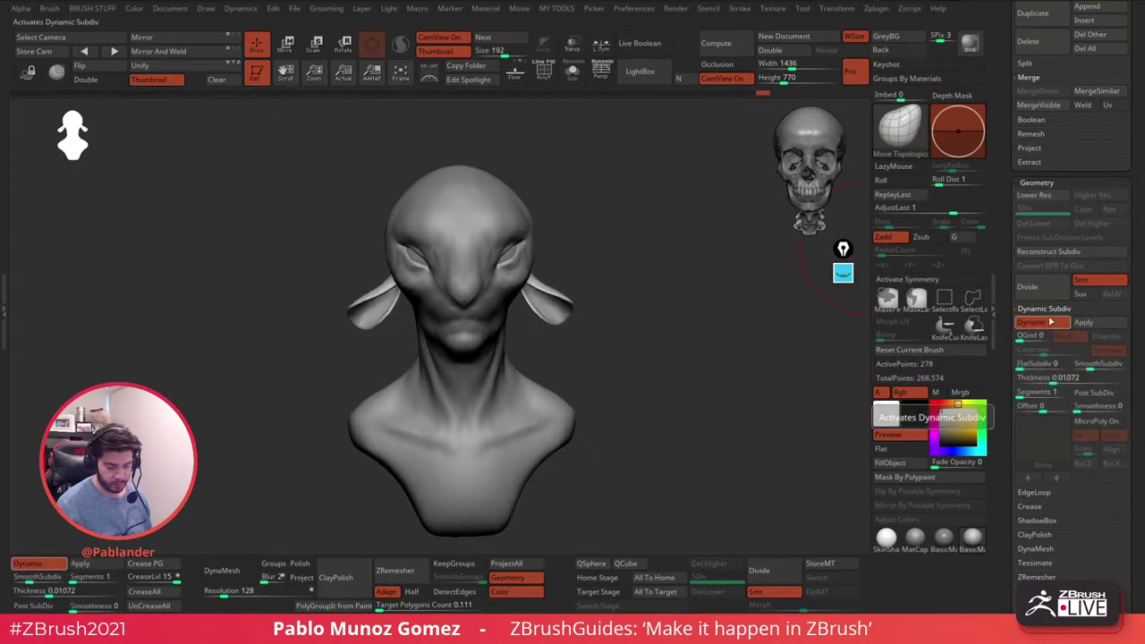
pyautogui.click(1052, 323)
pyautogui.click(1053, 322)
pyautogui.click(1052, 323)
pyautogui.click(100, 80)
pyautogui.moveTo(643, 360); pyautogui.dragTo(621, 398)
pyautogui.press('d')
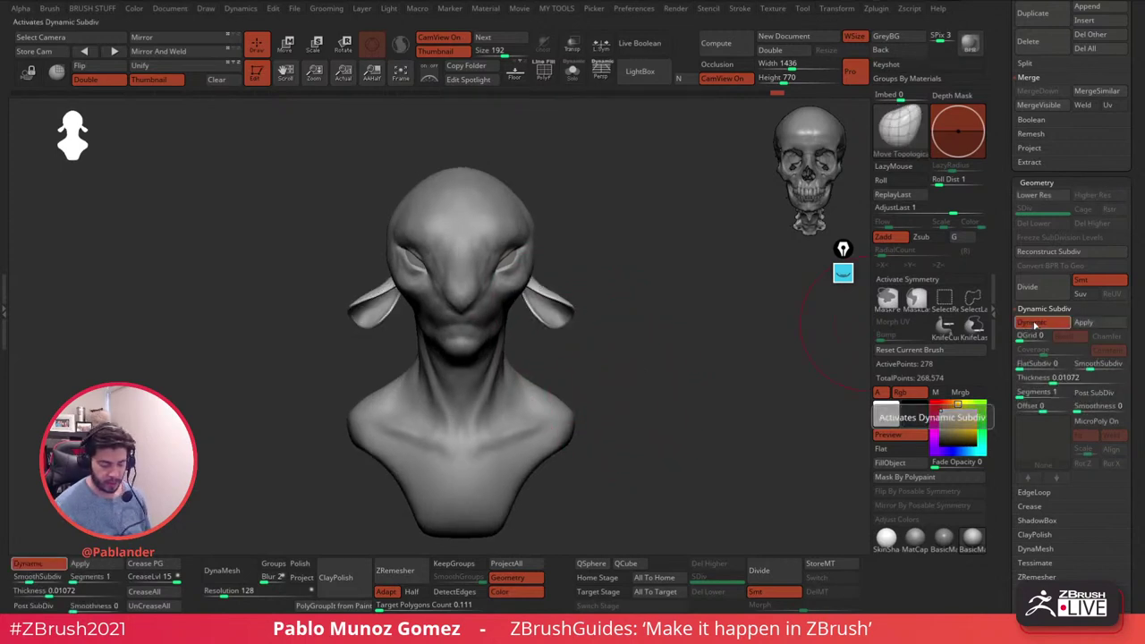
pyautogui.moveTo(695, 374); pyautogui.dragTo(667, 306)
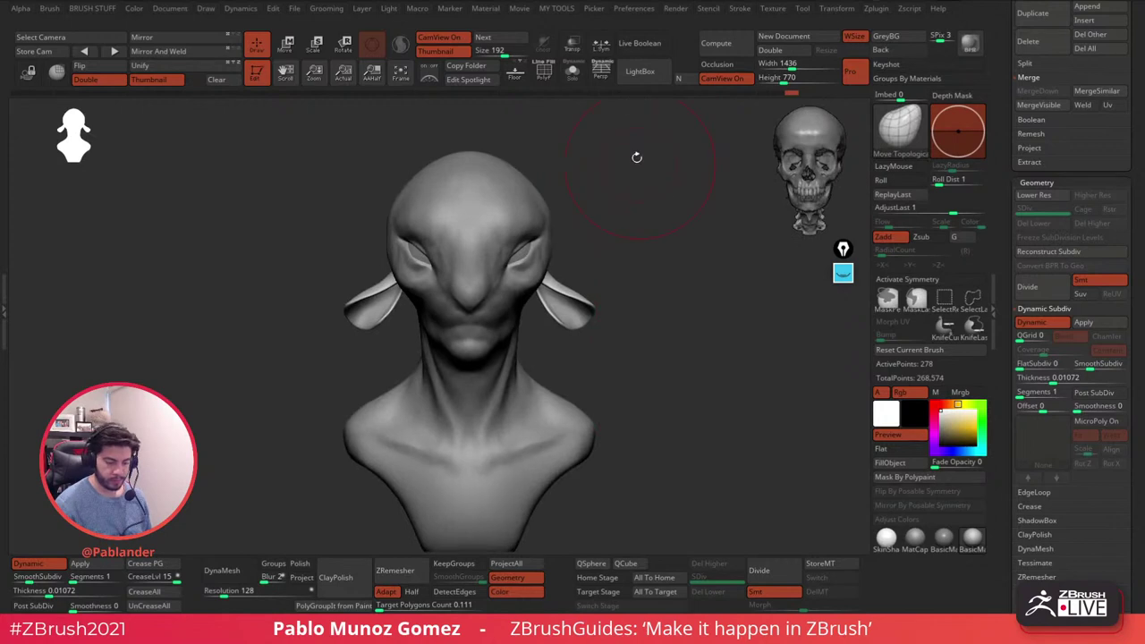
# - Turn on perspective for the view of the bust
pyautogui.click(602, 72)
pyautogui.press('space')
pyautogui.keyDown('alt'); pyautogui.moveTo(656, 250); pyautogui.dragTo(662, 284); pyautogui.keyUp('alt')
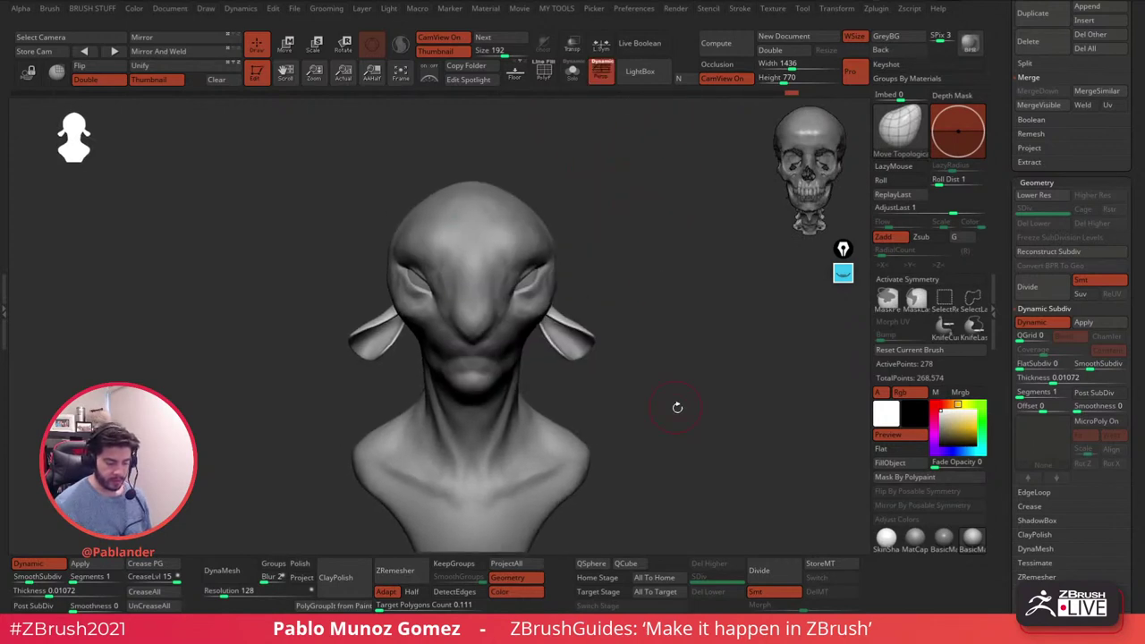
pyautogui.moveTo(668, 410); pyautogui.dragTo(543, 367)
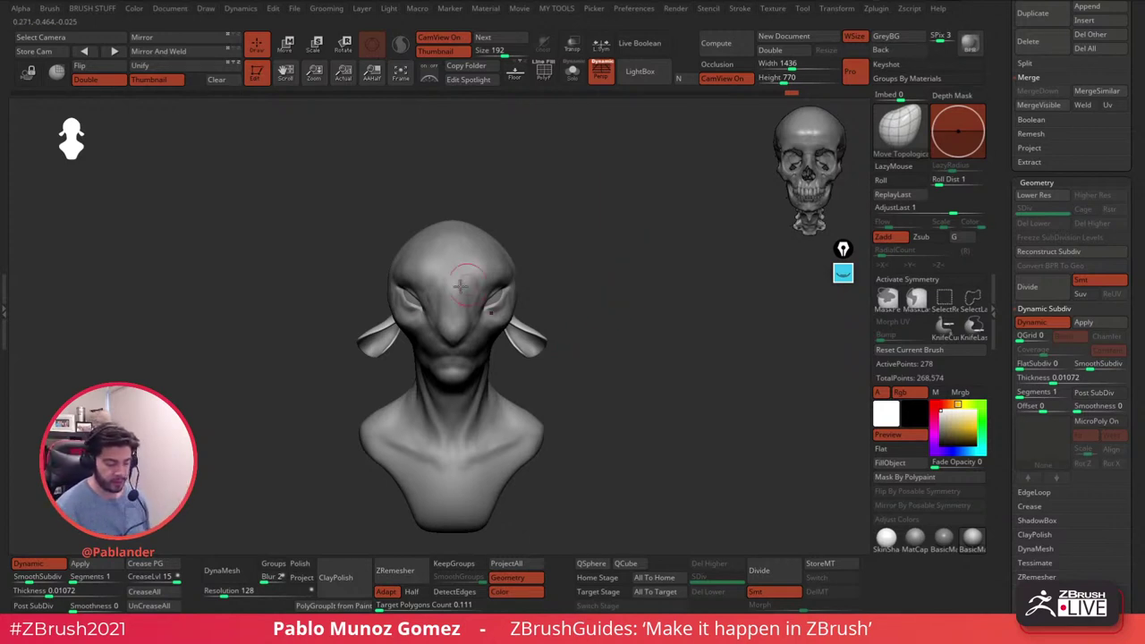
pyautogui.moveTo(663, 303); pyautogui.dragTo(621, 317)
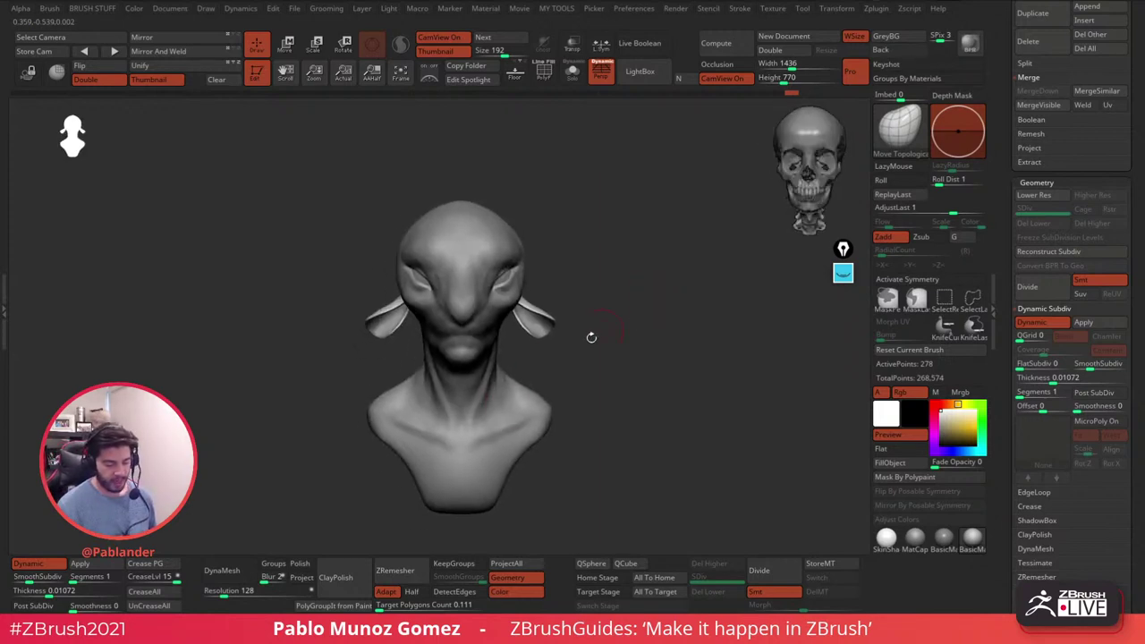
pyautogui.moveTo(608, 370)
pyautogui.mouseDown()
pyautogui.moveTo(580, 350)
pyautogui.moveTo(651, 348)
pyautogui.moveTo(596, 384)
pyautogui.mouseUp()
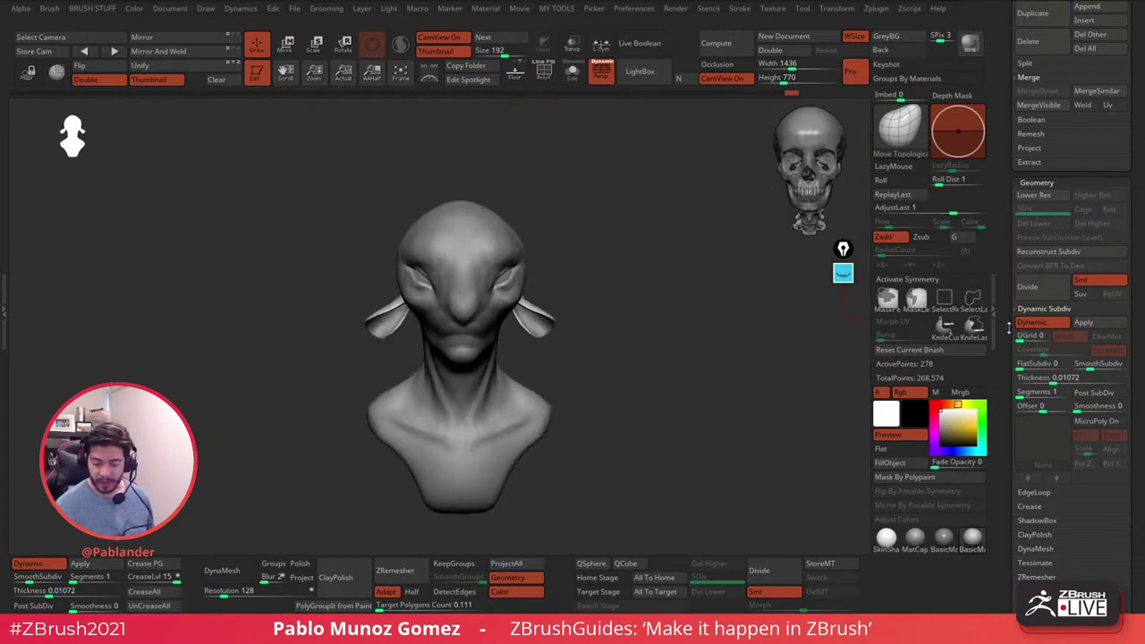
pyautogui.moveTo(1003, 197); pyautogui.dragTo(994, 424)
pyautogui.moveTo(993, 224); pyautogui.dragTo(971, 404)
pyautogui.keyDown('alt'); pyautogui.moveTo(721, 391); pyautogui.dragTo(677, 378); pyautogui.keyUp('alt')
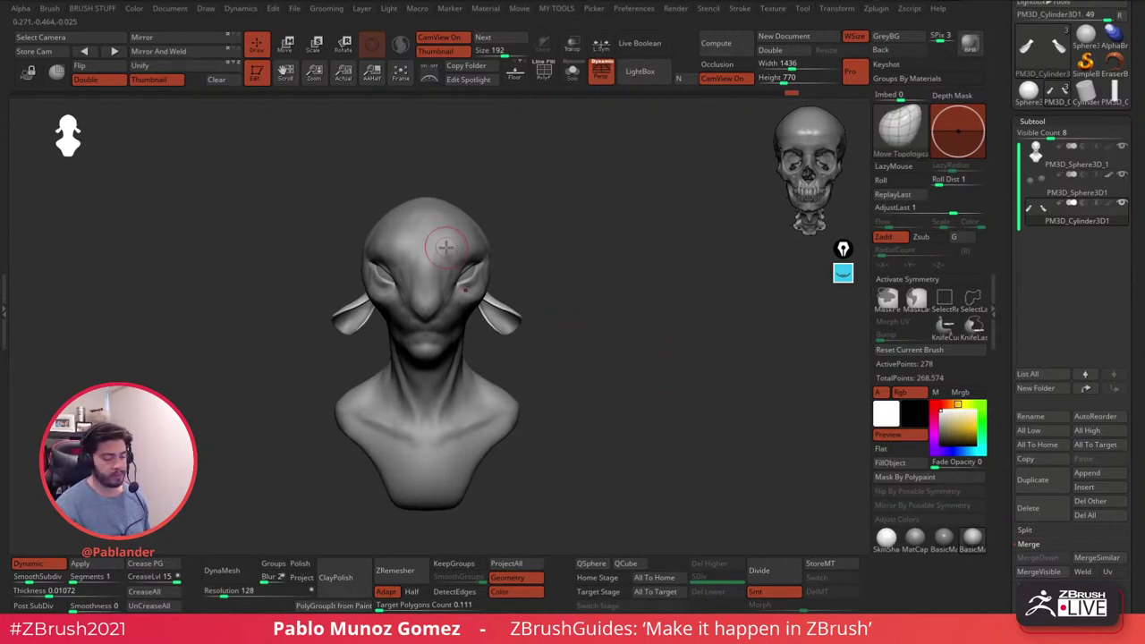
pyautogui.moveTo(635, 303)
pyautogui.mouseDown()
pyautogui.moveTo(649, 310)
pyautogui.moveTo(608, 322)
pyautogui.moveTo(636, 337)
pyautogui.mouseUp()
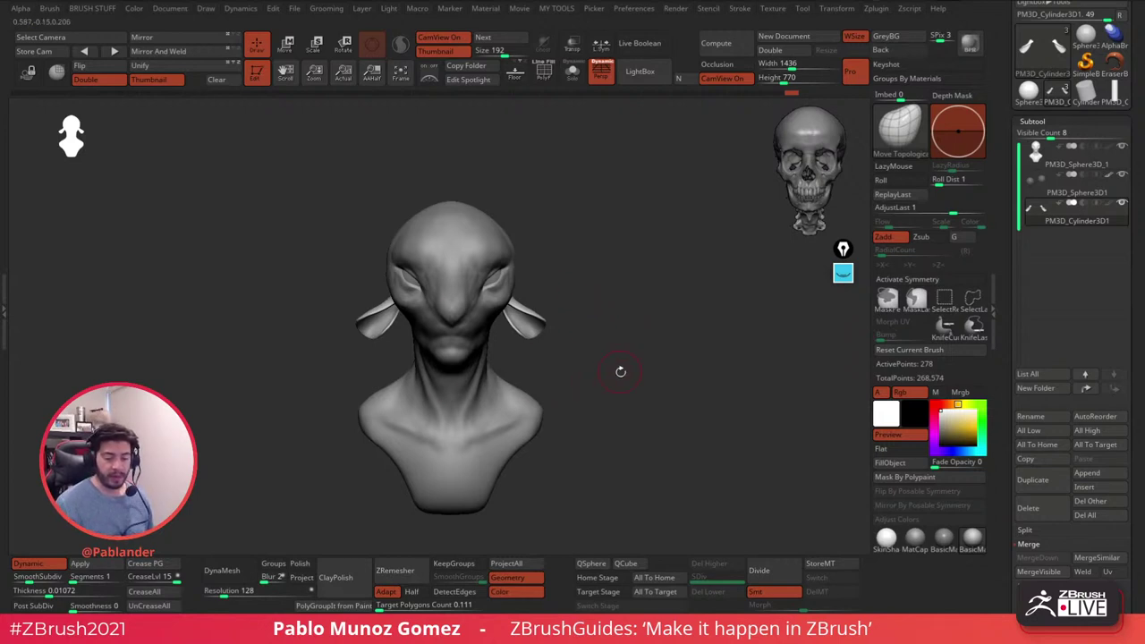
# - Make the Spiral3D primitive the active tool in place of the bust
pyautogui.moveTo(998, 149); pyautogui.dragTo(1004, 205)
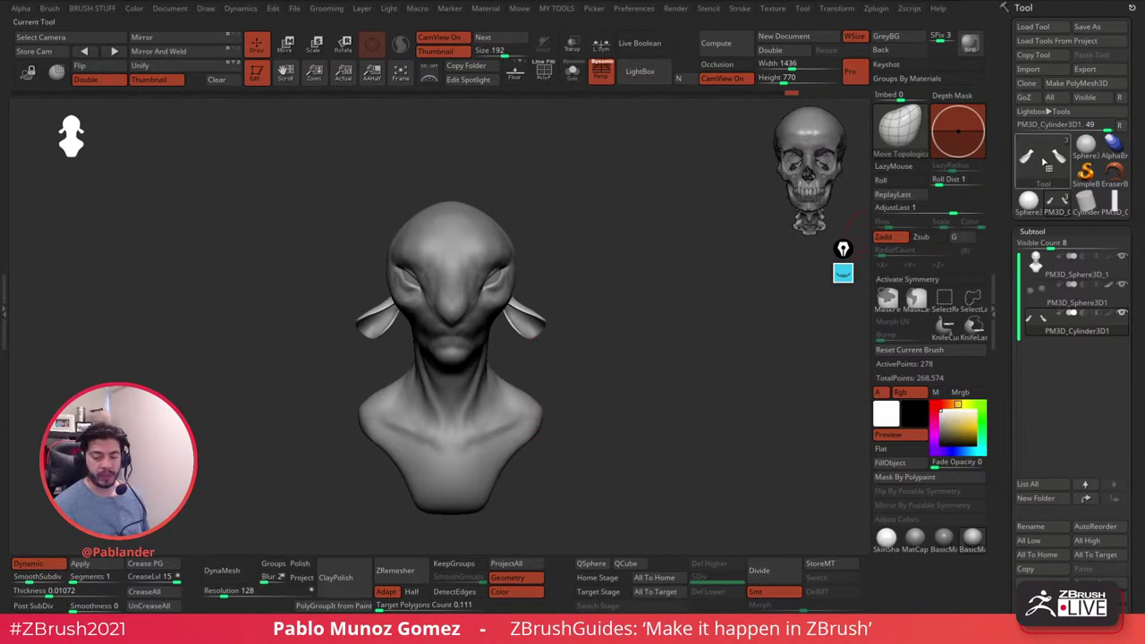
pyautogui.moveTo(1057, 154)
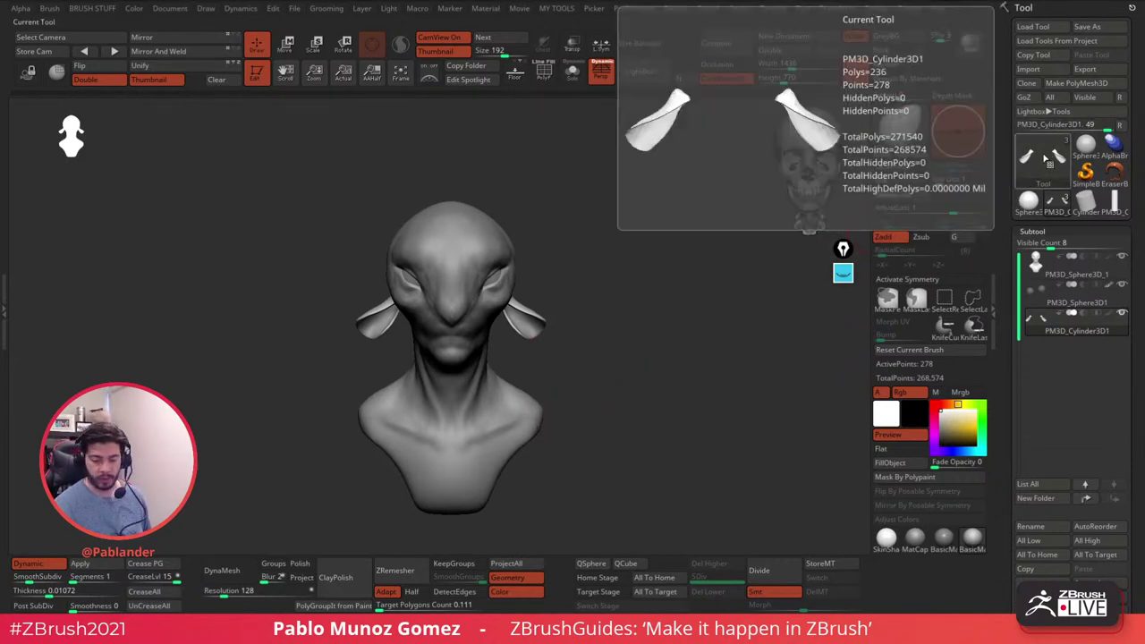
pyautogui.click(1044, 159)
pyautogui.click(1120, 125)
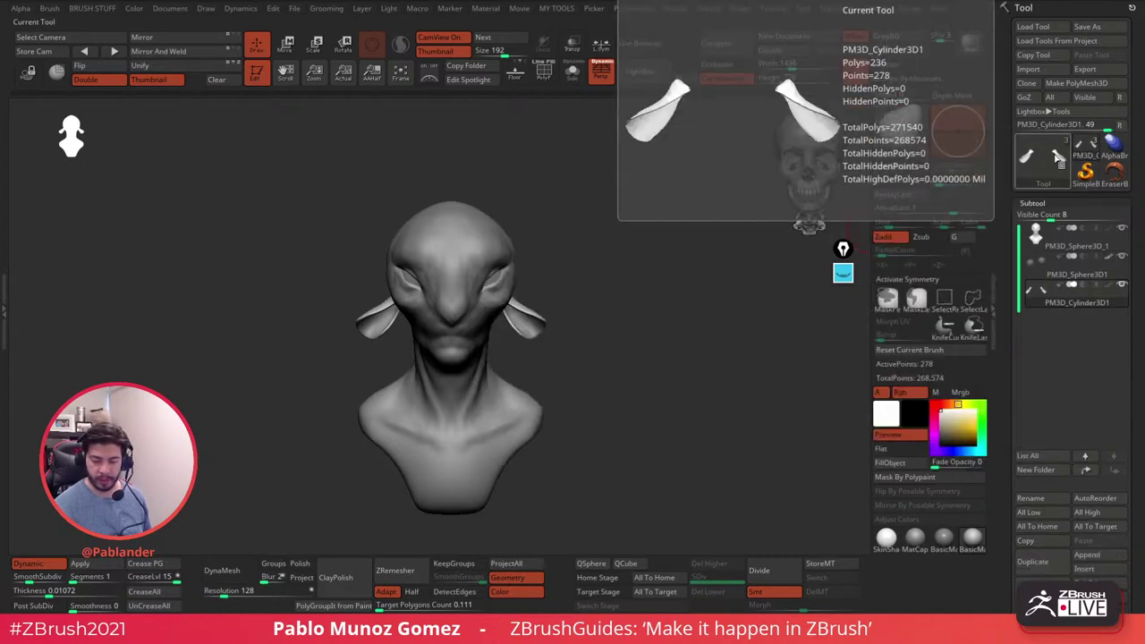
pyautogui.click(1057, 159)
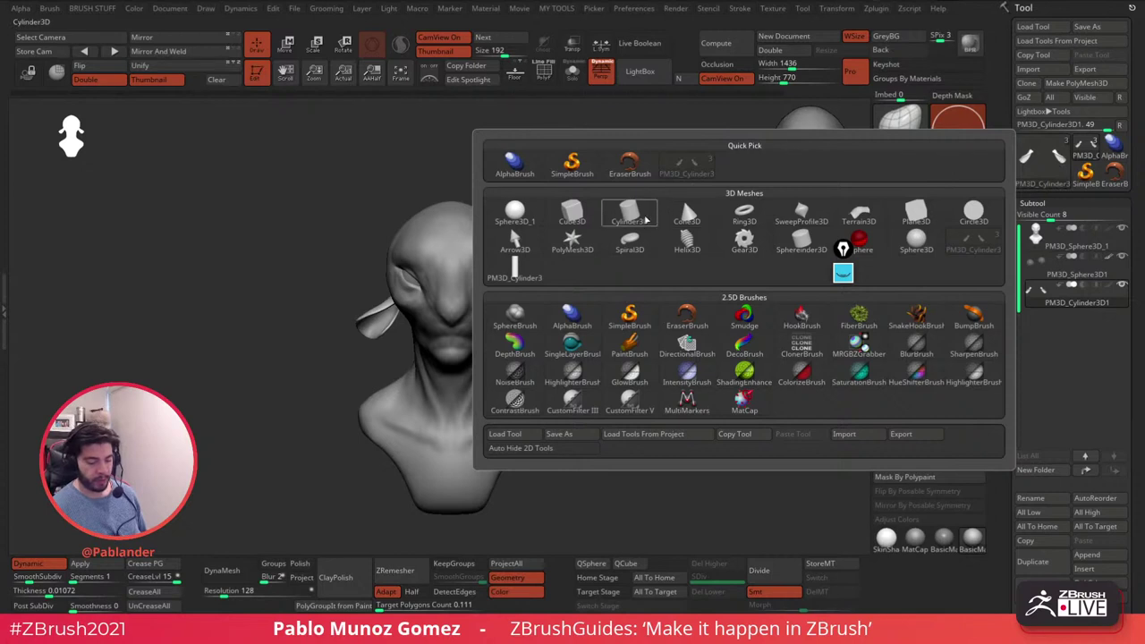
pyautogui.click(632, 242)
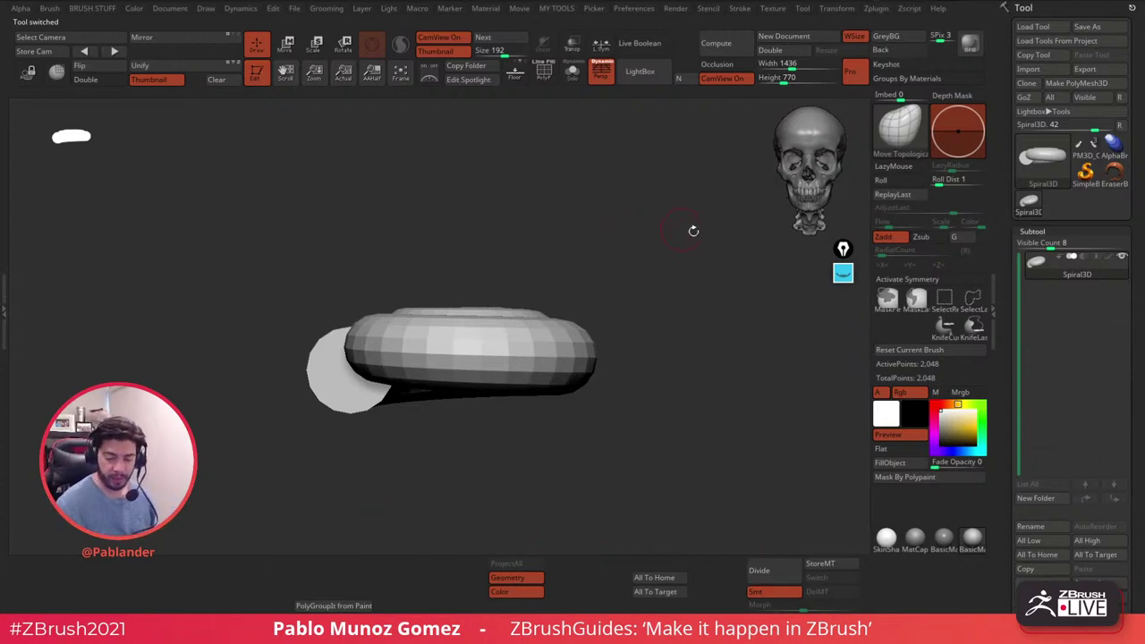
pyautogui.click(1083, 154)
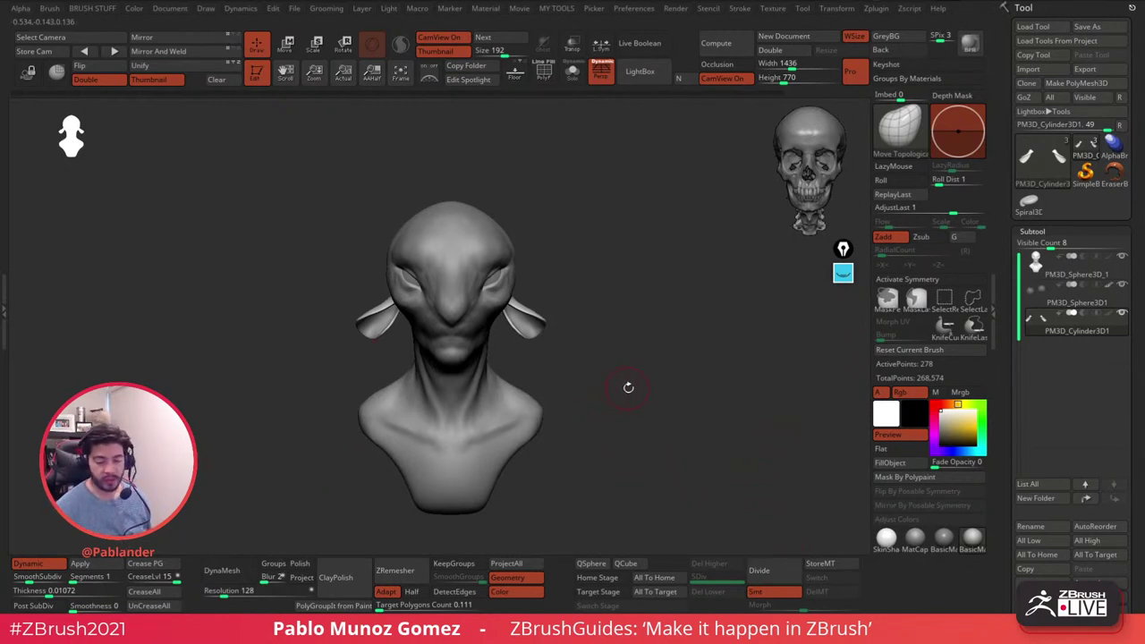
pyautogui.click(1029, 202)
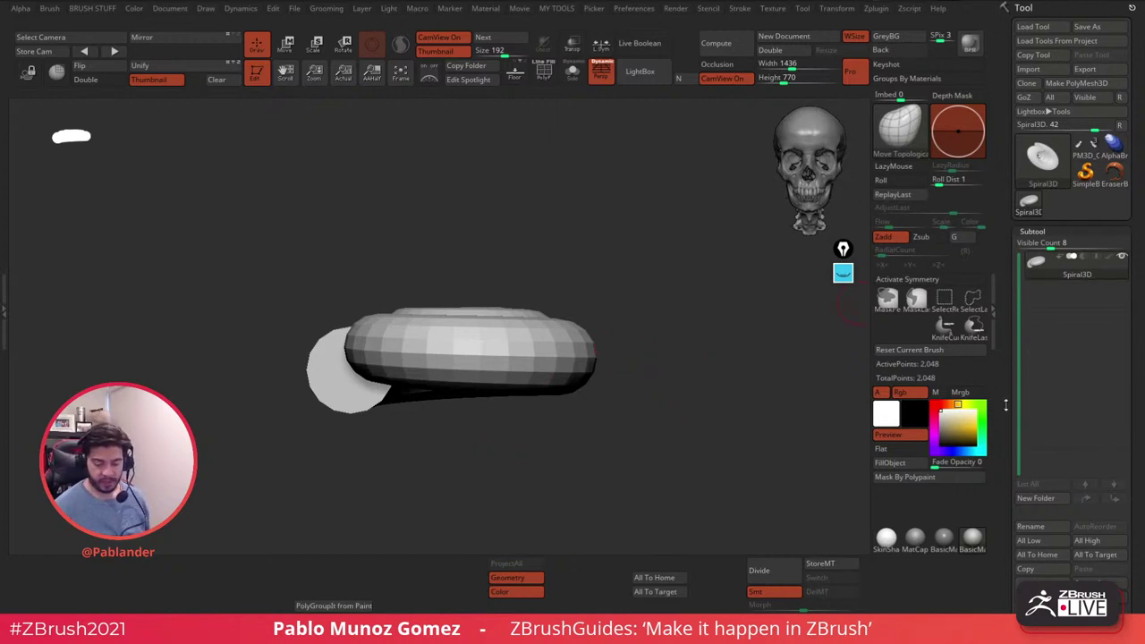
# - Set the spiral's start thickness to 40 in its Initialize settings
pyautogui.scroll(-10, 1037, 223)
pyautogui.click(1059, 229)
pyautogui.moveTo(672, 324); pyautogui.dragTo(667, 371)
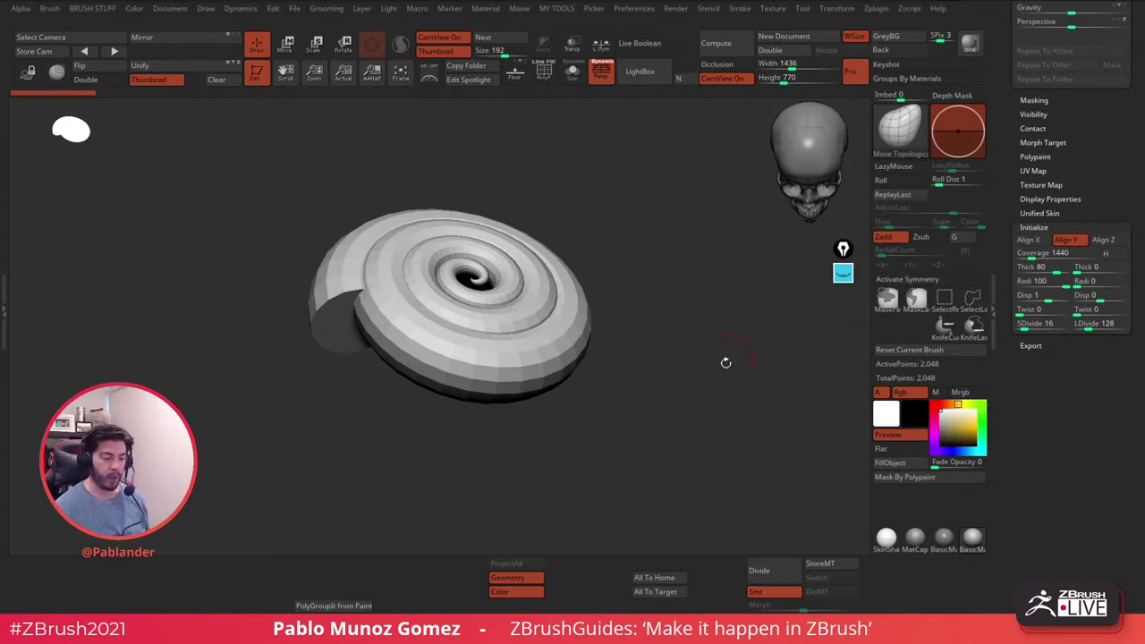
pyautogui.click(1073, 255)
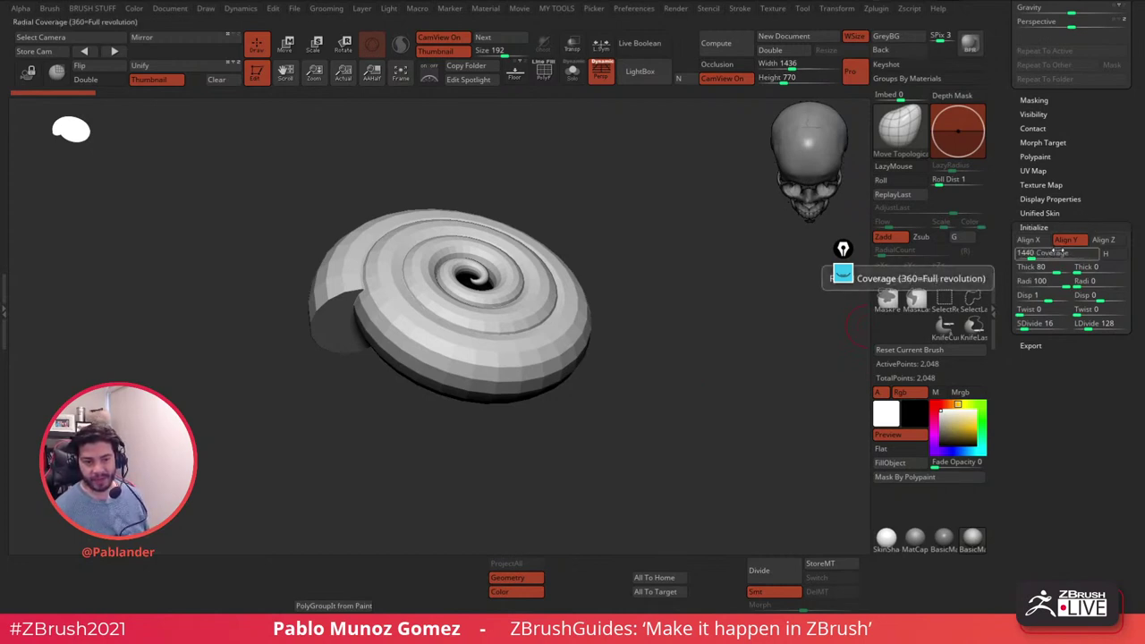
pyautogui.click(1086, 267)
pyautogui.click(1048, 268)
pyautogui.moveTo(1052, 269)
pyautogui.mouseDown()
pyautogui.moveTo(1025, 268)
pyautogui.moveTo(1048, 267)
pyautogui.moveTo(1035, 268)
pyautogui.mouseUp()
pyautogui.click(1030, 311)
pyautogui.click(1030, 324)
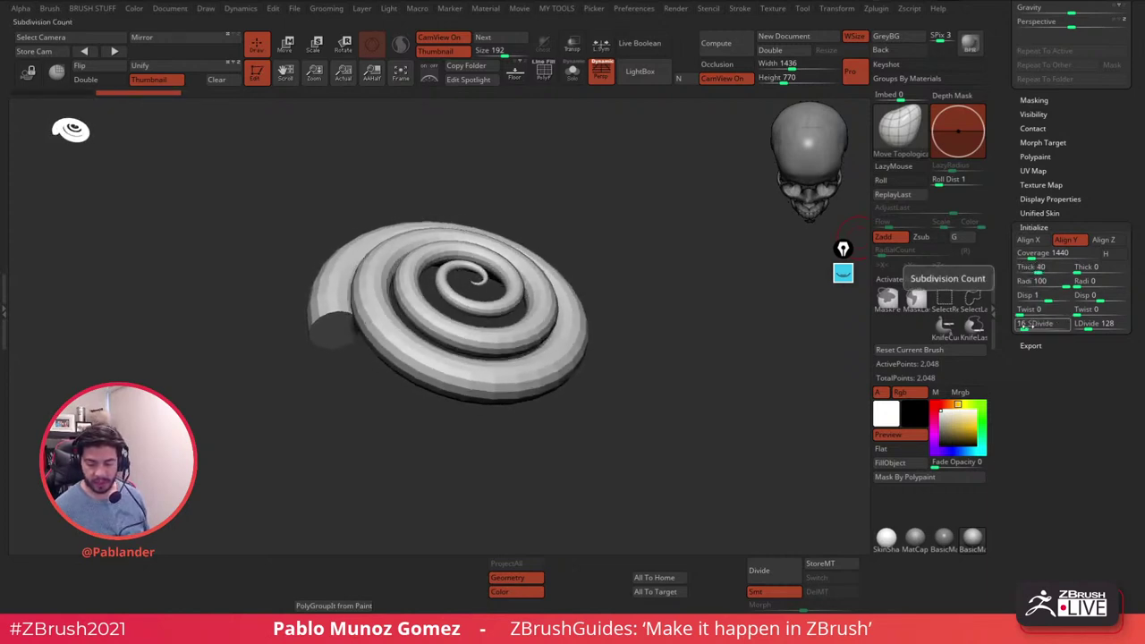
# - Set the spiral's coverage to 1929 for more turns
pyautogui.click(1037, 310)
pyautogui.click(1037, 295)
pyautogui.click(1037, 268)
pyautogui.click(1047, 254)
pyautogui.moveTo(1047, 257); pyautogui.dragTo(1036, 257)
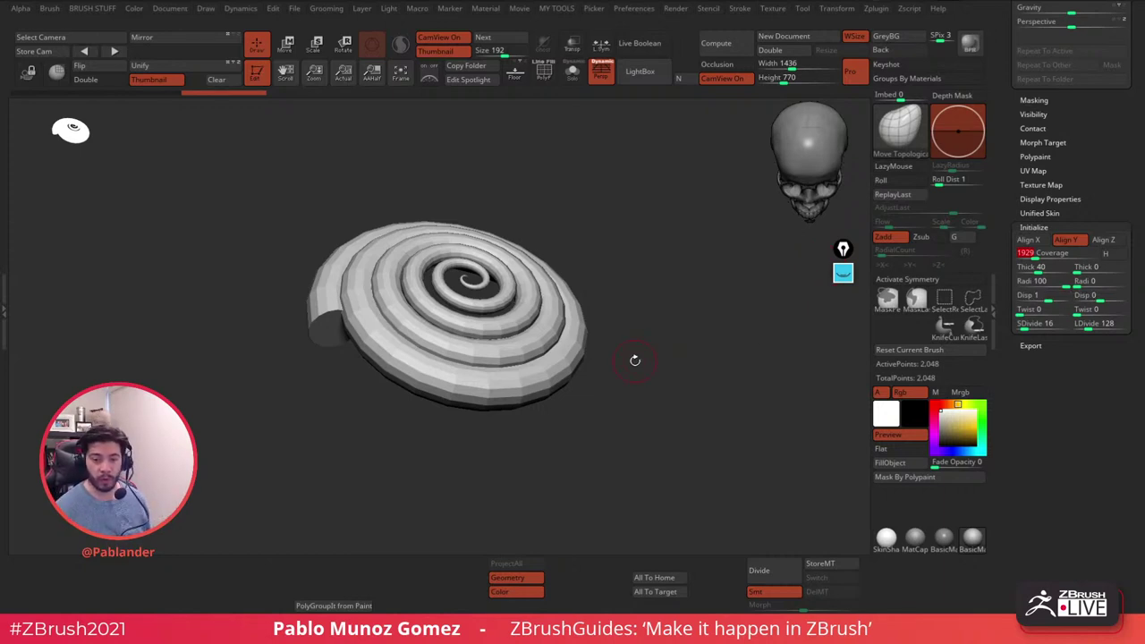
pyautogui.moveTo(661, 354); pyautogui.dragTo(718, 381)
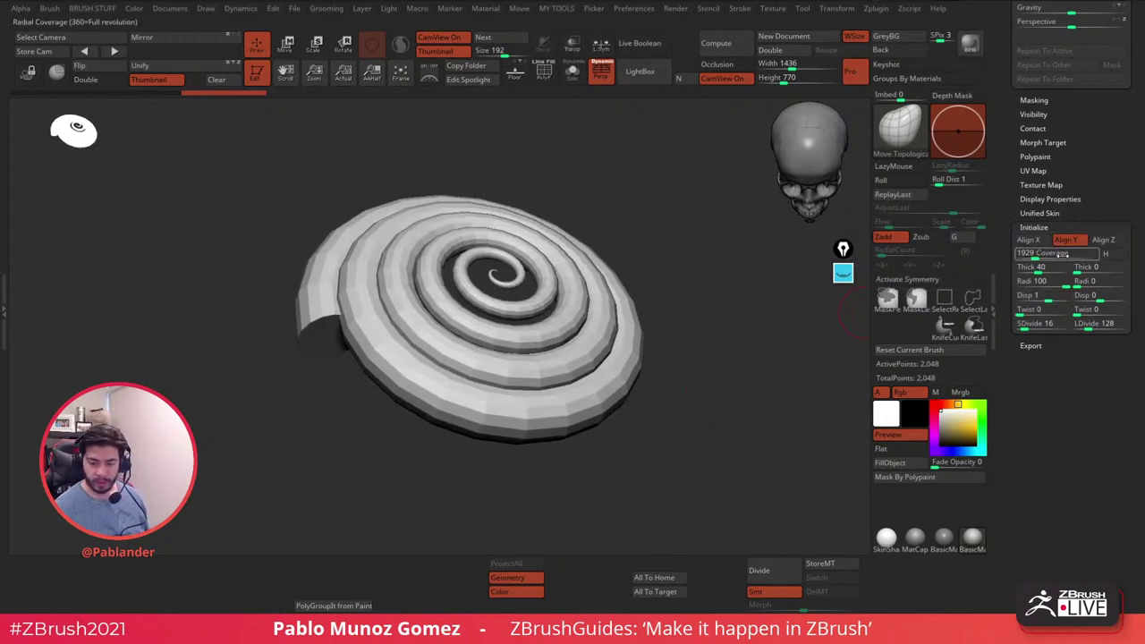
# - Set the spiral's coverage to 430 to shape a single loose, horn-like curl
pyautogui.moveTo(1040, 253); pyautogui.dragTo(1024, 256)
pyautogui.moveTo(709, 381); pyautogui.dragTo(430, 454)
pyautogui.moveTo(1026, 254); pyautogui.dragTo(1022, 254)
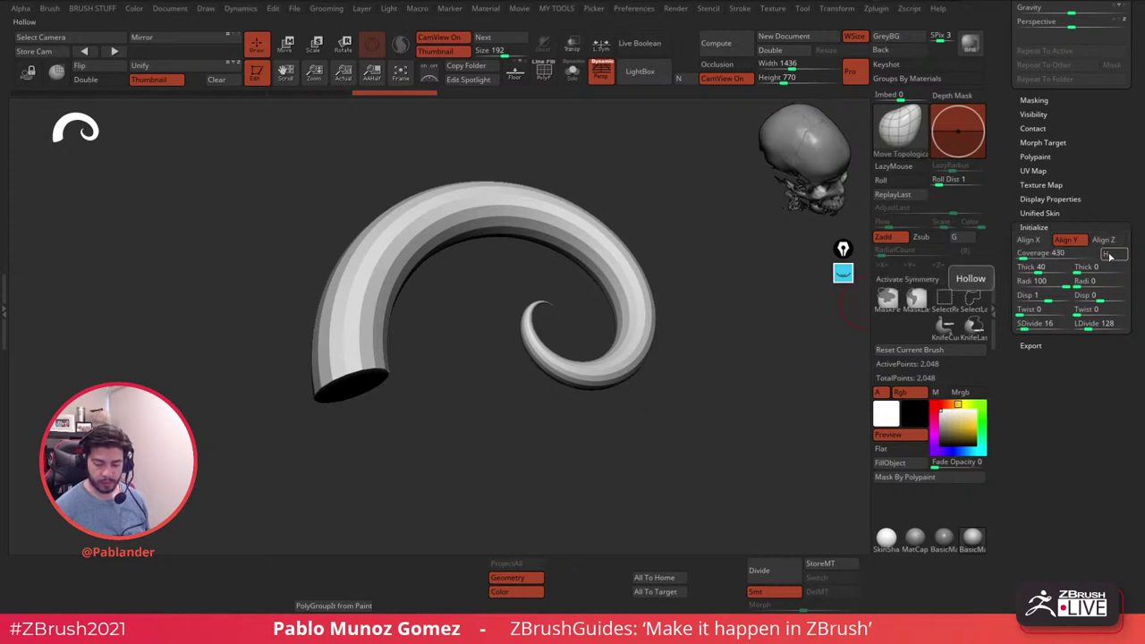
# - Show the spiral's polygon wireframe and set its end twist to 258
pyautogui.moveTo(742, 393); pyautogui.dragTo(746, 358)
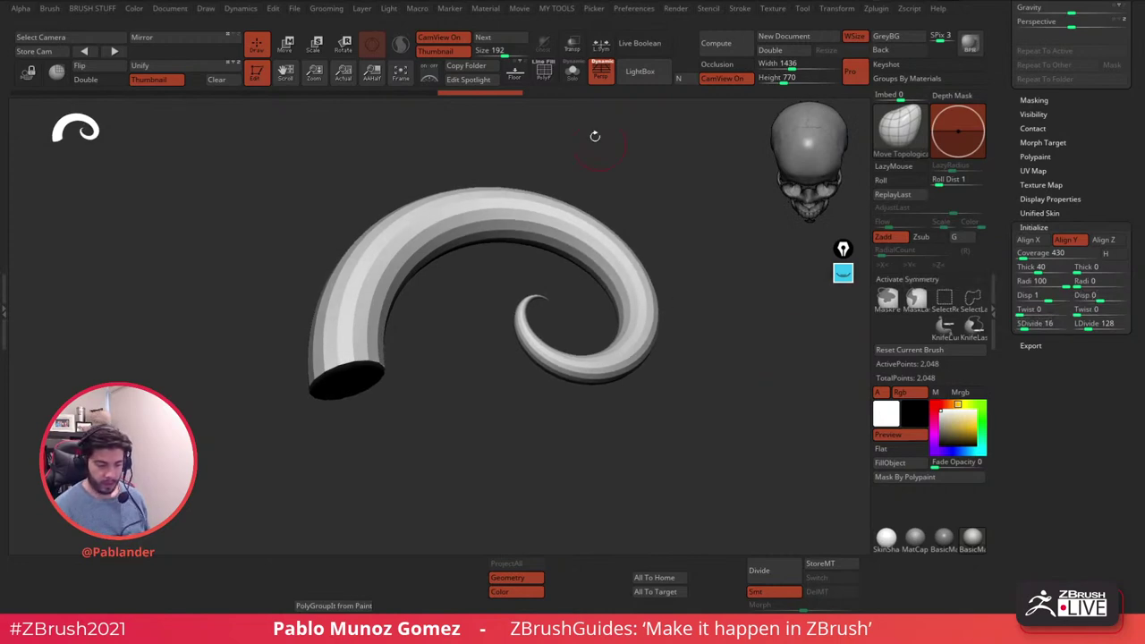
pyautogui.click(543, 76)
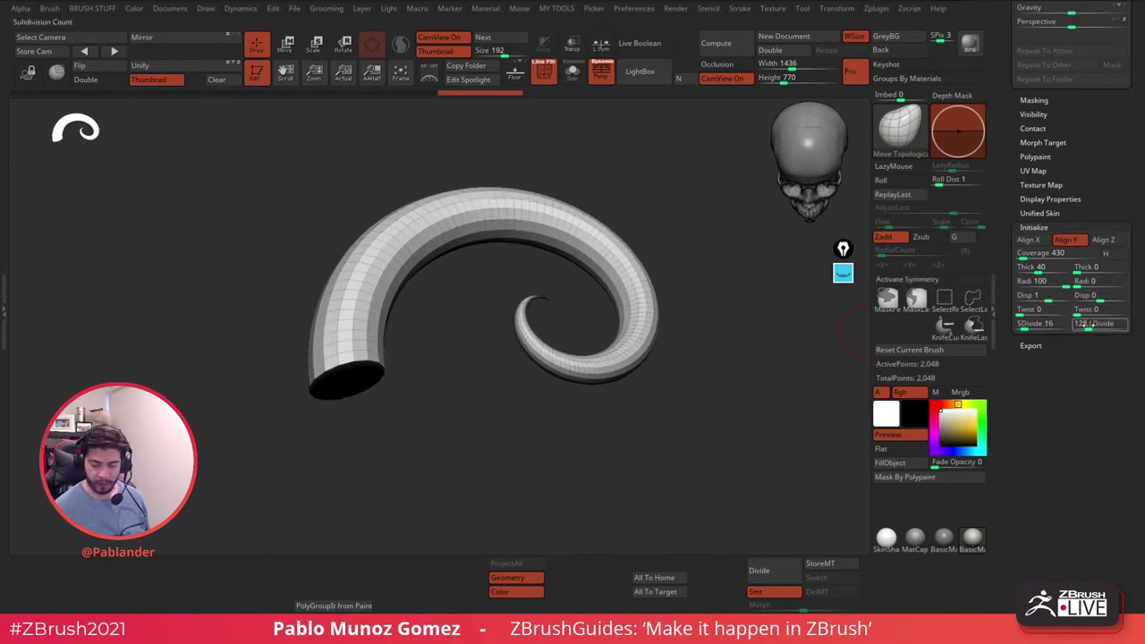
pyautogui.moveTo(1085, 310); pyautogui.dragTo(1087, 311)
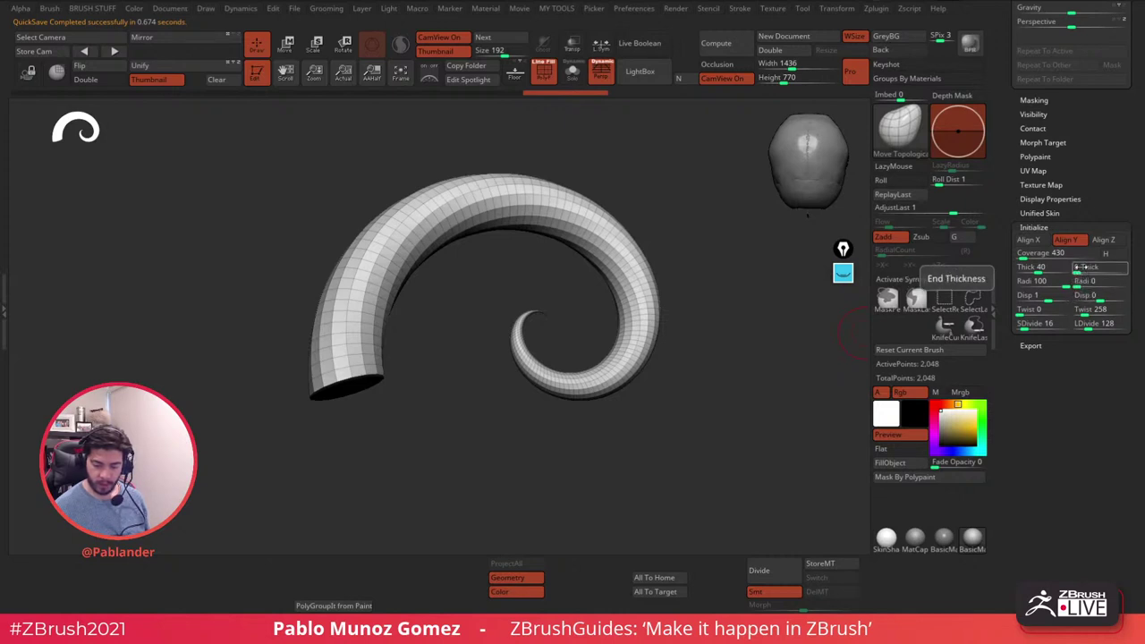
# - Set the spiral's start radius to 77 and its end radius to 0
pyautogui.moveTo(698, 375); pyautogui.dragTo(693, 291)
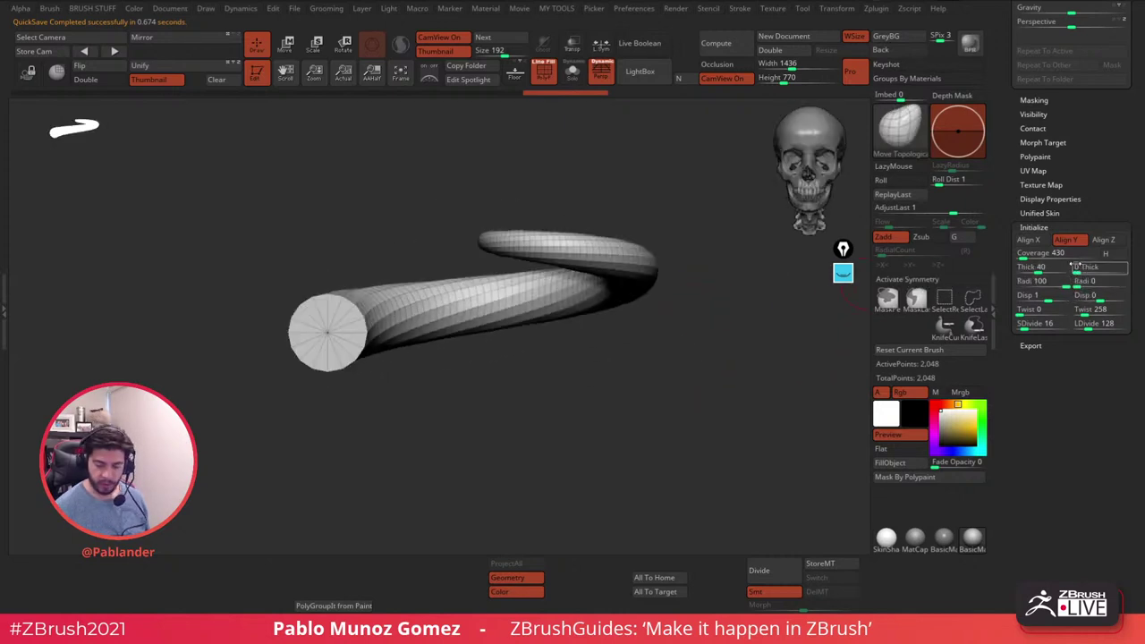
pyautogui.moveTo(1066, 282)
pyautogui.mouseDown()
pyautogui.moveTo(1055, 283)
pyautogui.moveTo(1084, 284)
pyautogui.mouseUp()
pyautogui.moveTo(701, 349); pyautogui.dragTo(713, 429)
pyautogui.moveTo(1083, 284)
pyautogui.mouseDown()
pyautogui.moveTo(1132, 282)
pyautogui.moveTo(1076, 283)
pyautogui.mouseUp()
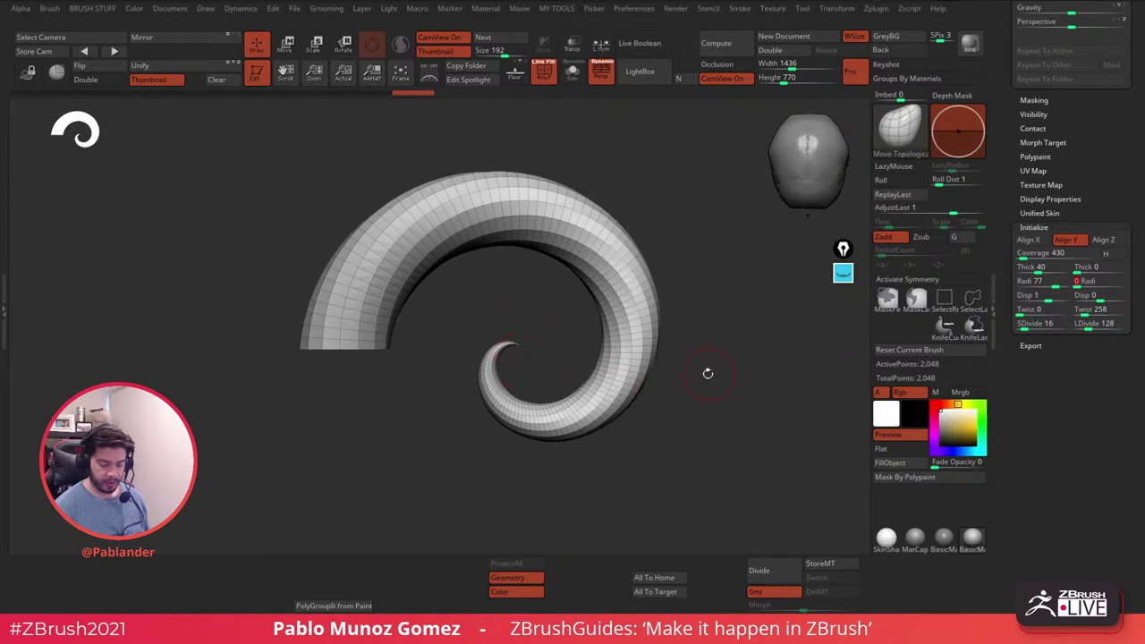
# - Set the spiral's start radius to 59
pyautogui.keyDown('alt'); pyautogui.moveTo(708, 372); pyautogui.dragTo(597, 369); pyautogui.keyUp('alt')
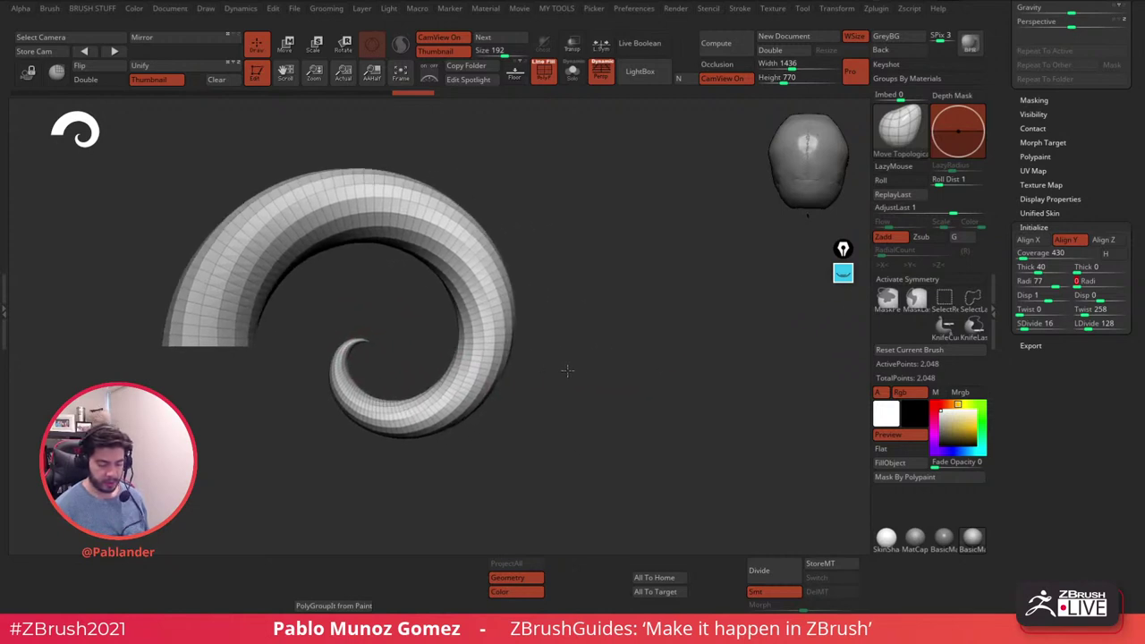
pyautogui.click(842, 273)
pyautogui.click(846, 463)
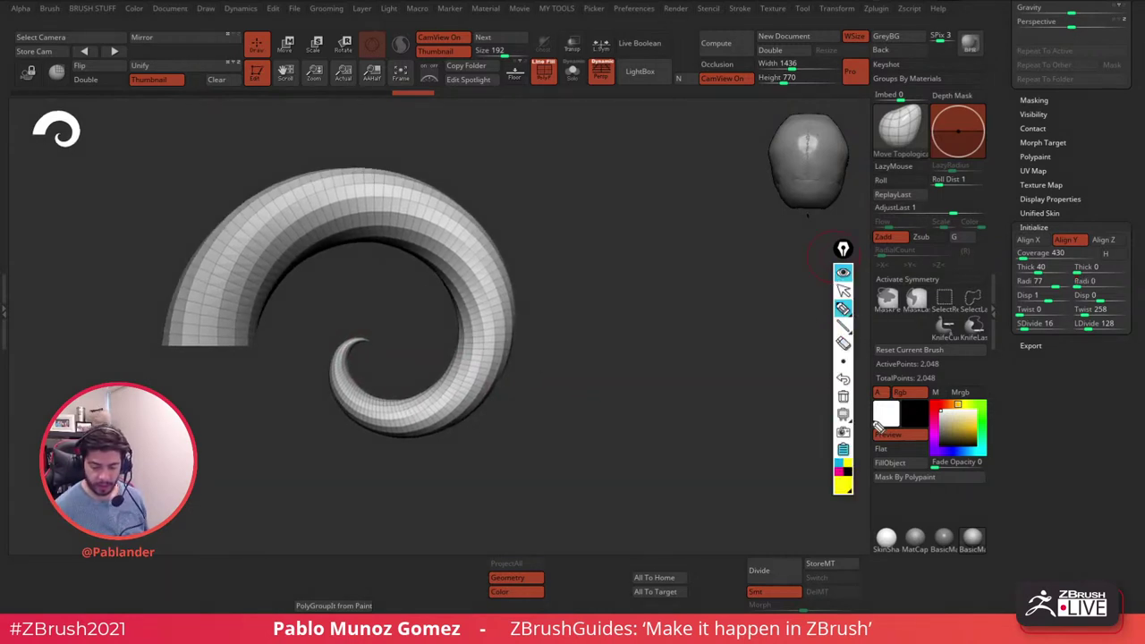
pyautogui.click(842, 273)
pyautogui.moveTo(1054, 286)
pyautogui.mouseDown()
pyautogui.moveTo(1012, 286)
pyautogui.moveTo(1056, 283)
pyautogui.mouseUp()
# - Draw a blue circle with vertical and horizontal axes over the spiral to illustrate its start radius
pyautogui.click(842, 273)
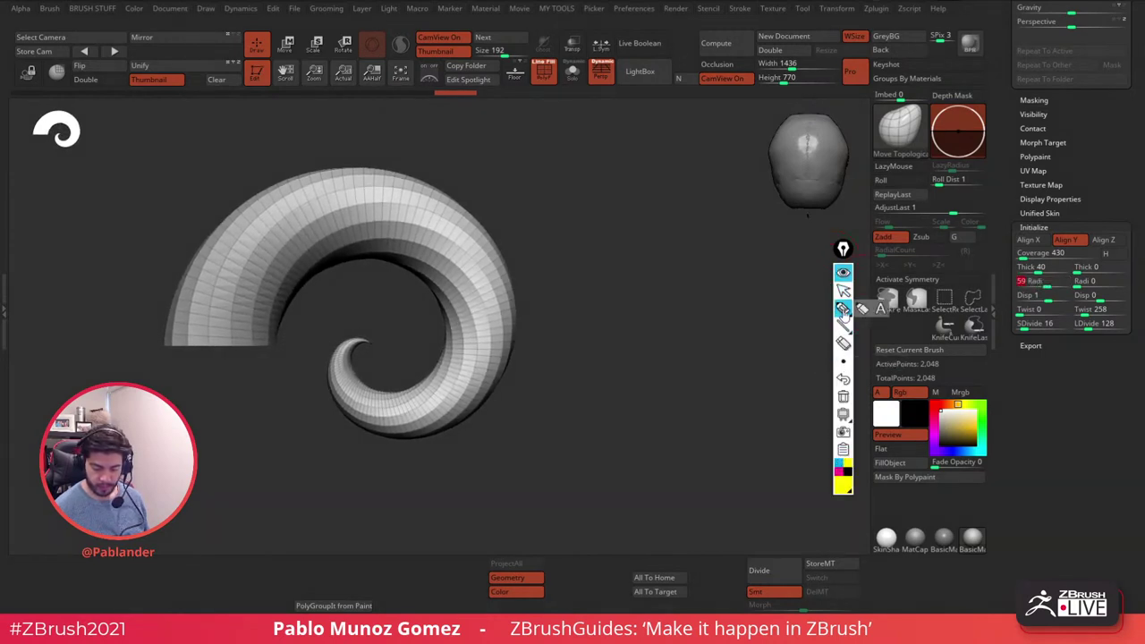
pyautogui.click(839, 466)
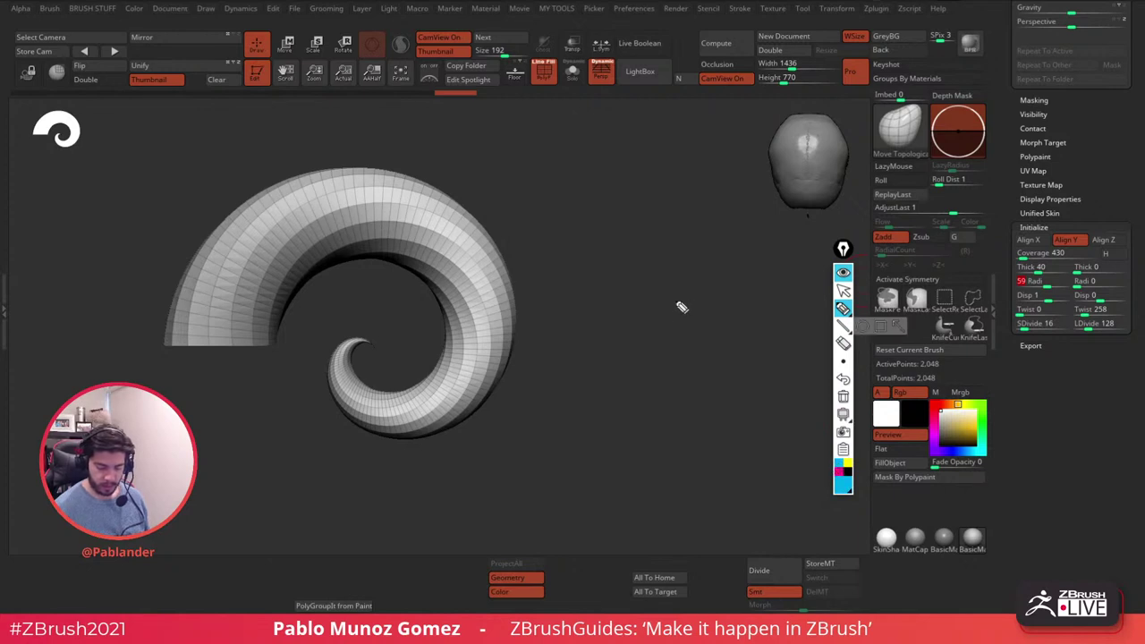
pyautogui.moveTo(400, 170)
pyautogui.mouseDown()
pyautogui.moveTo(239, 214)
pyautogui.moveTo(240, 500)
pyautogui.moveTo(503, 468)
pyautogui.moveTo(439, 192)
pyautogui.moveTo(388, 188)
pyautogui.mouseUp()
pyautogui.moveTo(354, 106); pyautogui.dragTo(372, 514)
pyautogui.moveTo(380, 557); pyautogui.dragTo(374, 555)
pyautogui.moveTo(592, 343); pyautogui.dragTo(56, 353)
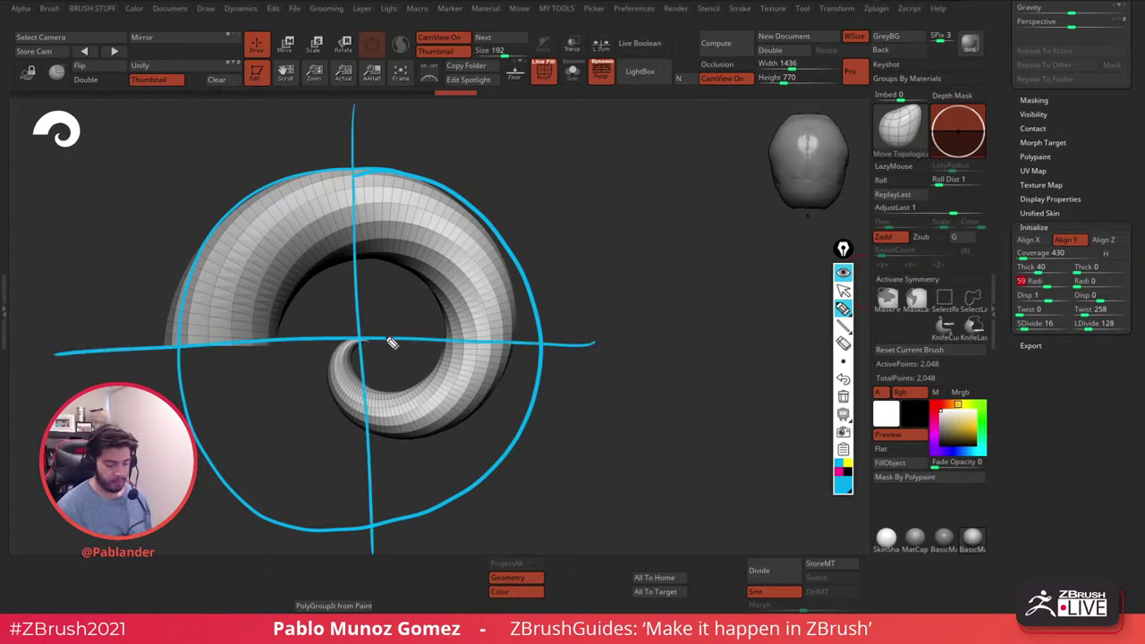
# - Circle the start radius in blue and the end radius in yellow, and draw a yellow arrow outward from the spiral's centre
pyautogui.moveTo(1057, 286)
pyautogui.mouseDown()
pyautogui.moveTo(1003, 290)
pyautogui.moveTo(1116, 271)
pyautogui.moveTo(1132, 285)
pyautogui.mouseUp()
pyautogui.click(846, 463)
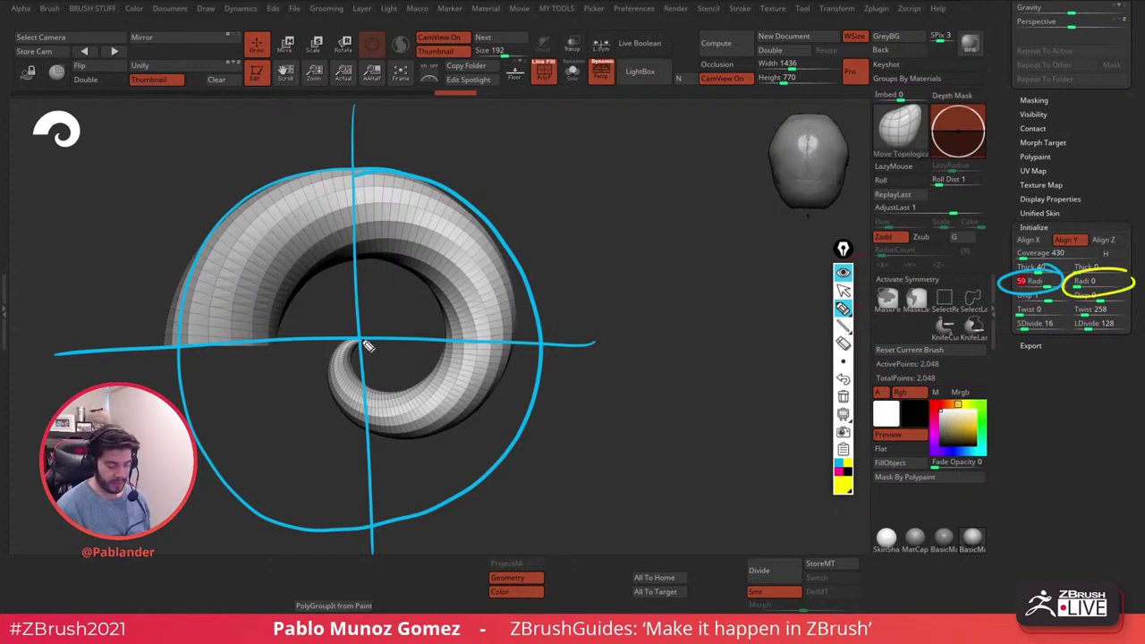
pyautogui.moveTo(359, 349)
pyautogui.mouseDown()
pyautogui.moveTo(500, 461)
pyautogui.moveTo(488, 476)
pyautogui.mouseUp()
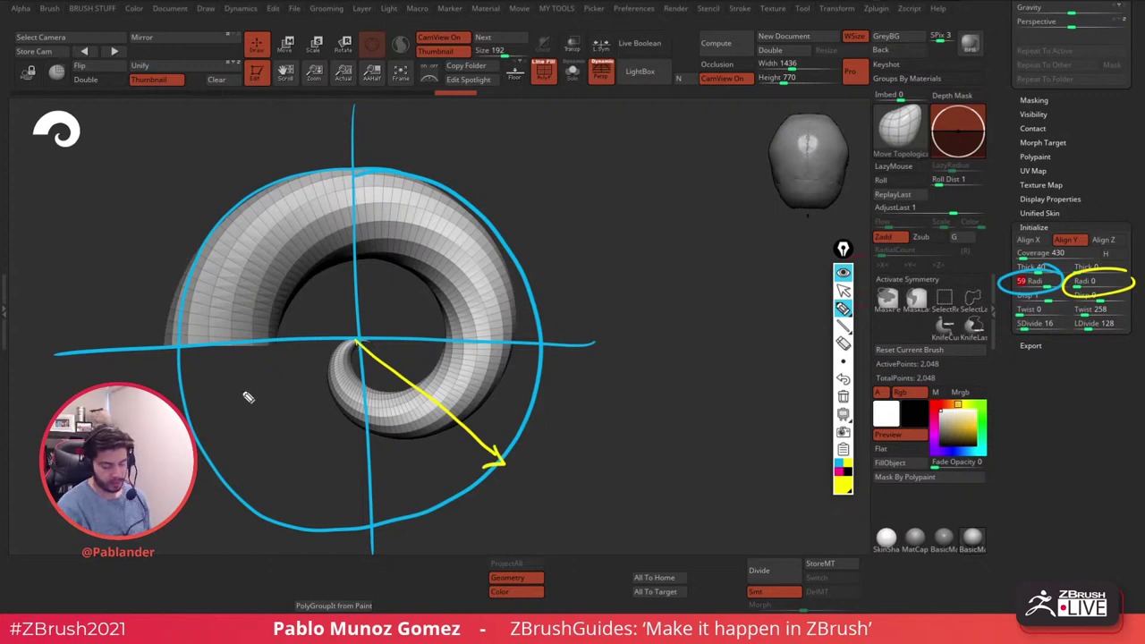
pyautogui.click(843, 379)
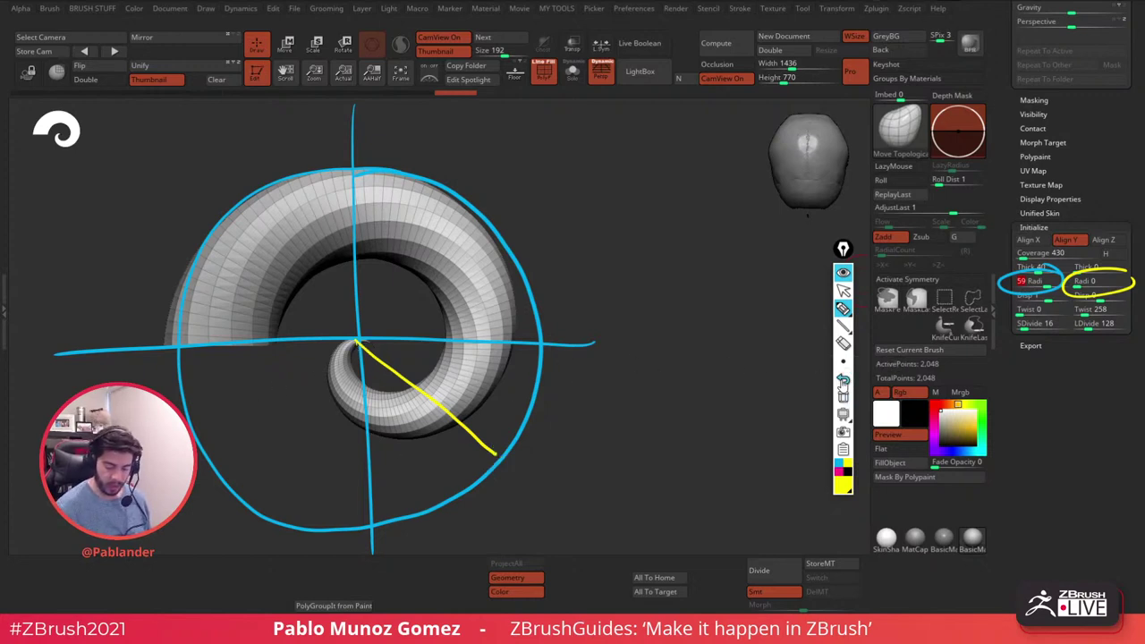
pyautogui.click(842, 379)
pyautogui.moveTo(357, 345)
pyautogui.mouseDown()
pyautogui.moveTo(188, 367)
pyautogui.moveTo(184, 388)
pyautogui.mouseUp()
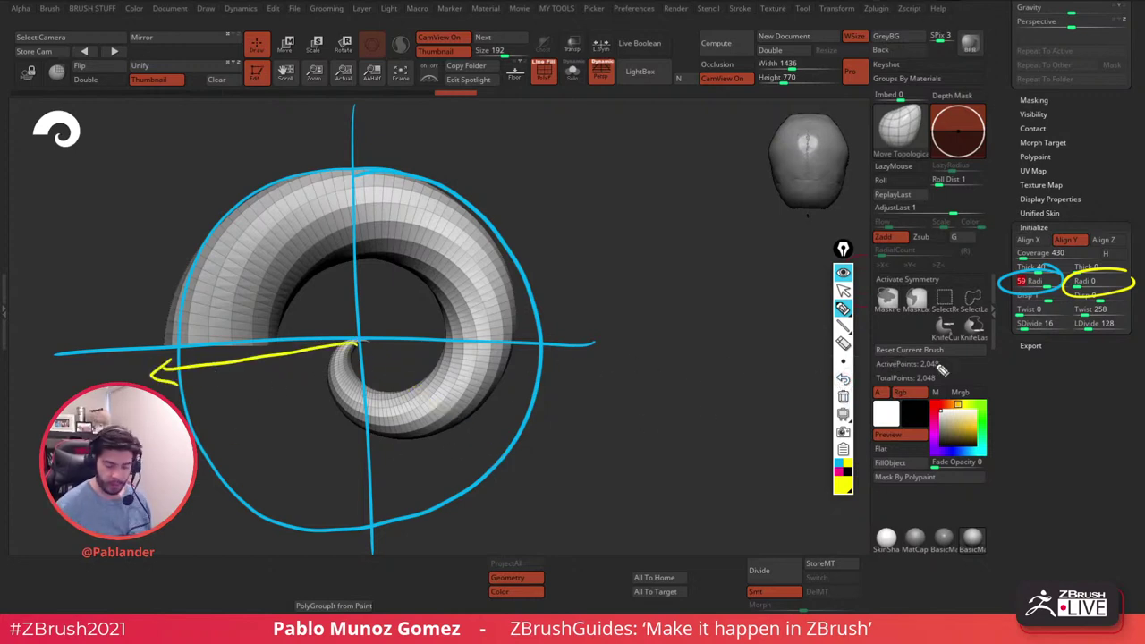
# - Draw a yellow arc along the spiral's outer curve with an arrow pointing inward, and hide the annotations
pyautogui.click(843, 449)
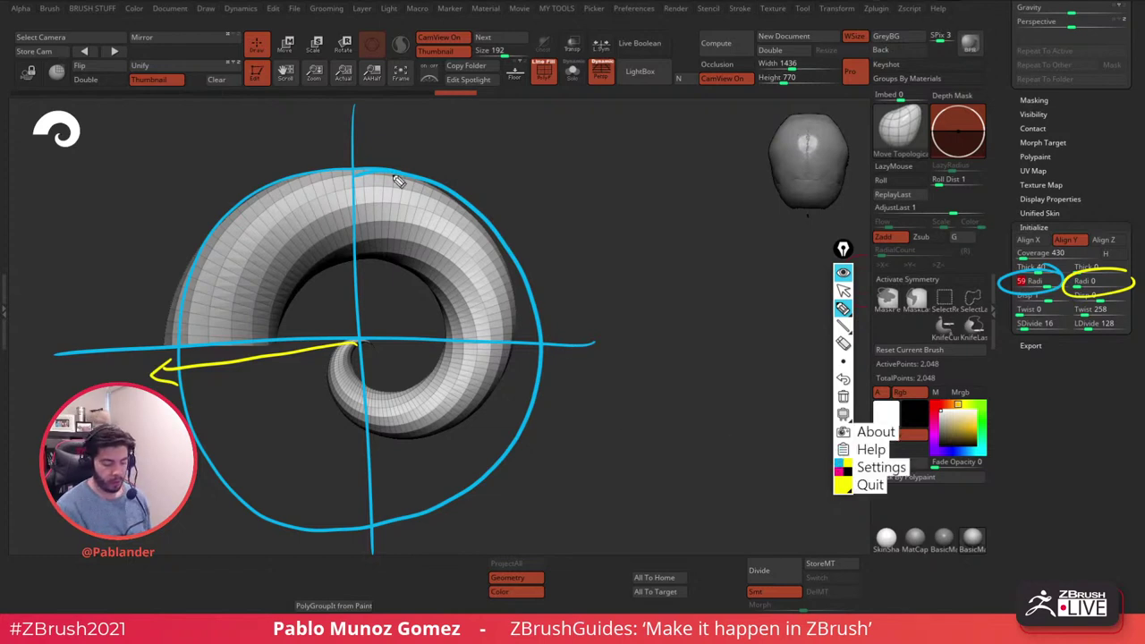
pyautogui.moveTo(147, 299)
pyautogui.mouseDown()
pyautogui.moveTo(173, 250)
pyautogui.moveTo(549, 256)
pyautogui.moveTo(555, 268)
pyautogui.mouseUp()
pyautogui.moveTo(531, 195)
pyautogui.mouseDown()
pyautogui.moveTo(467, 241)
pyautogui.moveTo(488, 270)
pyautogui.mouseUp()
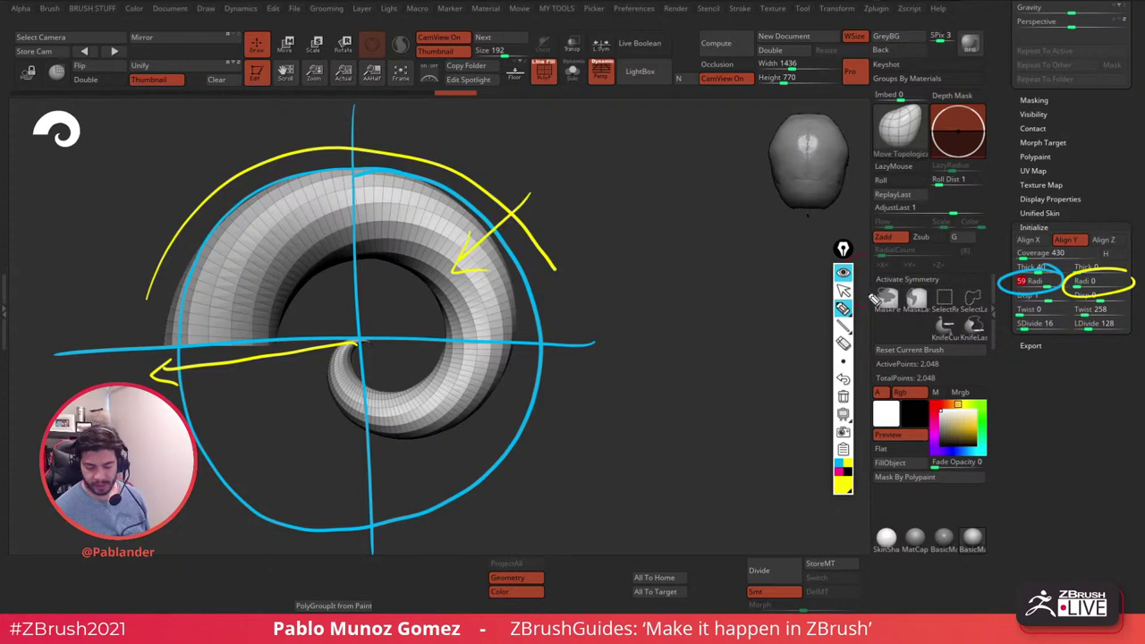
pyautogui.click(844, 272)
# - Set the spiral's start radius to 79 and its end radius to 32 after trying a small start radius of 10
pyautogui.keyDown('alt'); pyautogui.moveTo(597, 343); pyautogui.dragTo(699, 343); pyautogui.keyUp('alt')
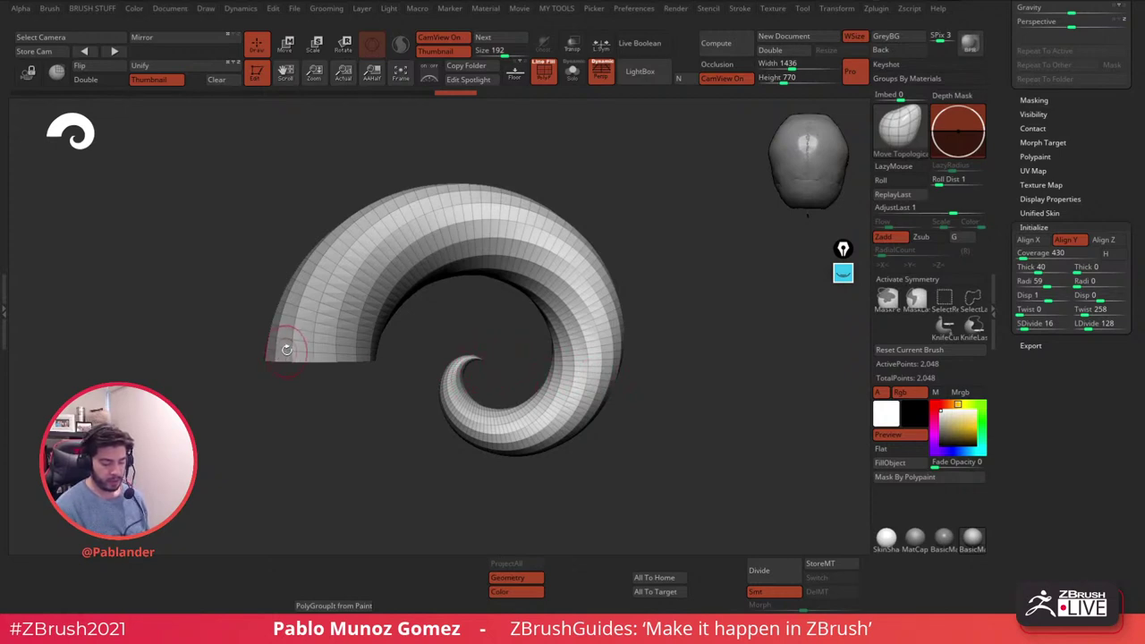
pyautogui.moveTo(1076, 281); pyautogui.dragTo(1024, 283)
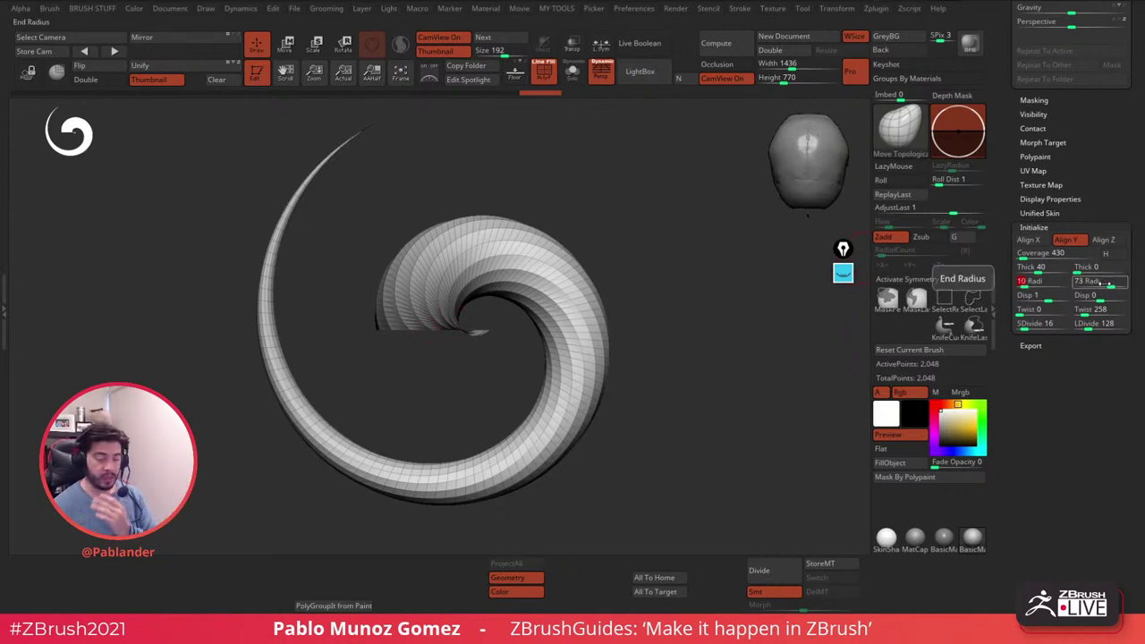
pyautogui.moveTo(1109, 283); pyautogui.dragTo(1101, 283)
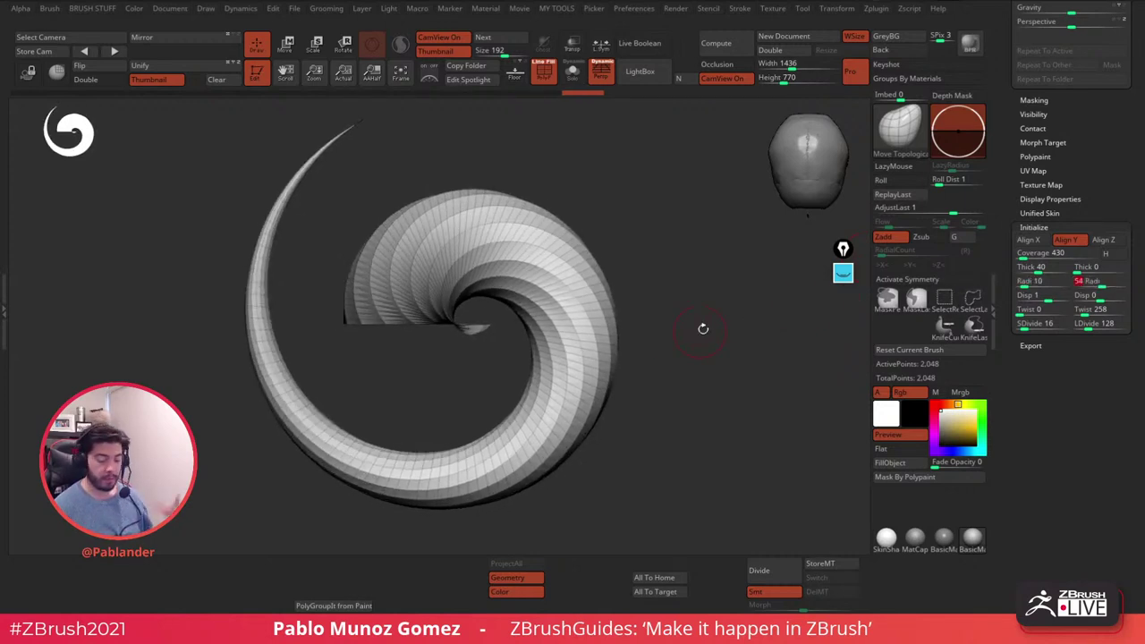
pyautogui.moveTo(1025, 283); pyautogui.dragTo(1090, 283)
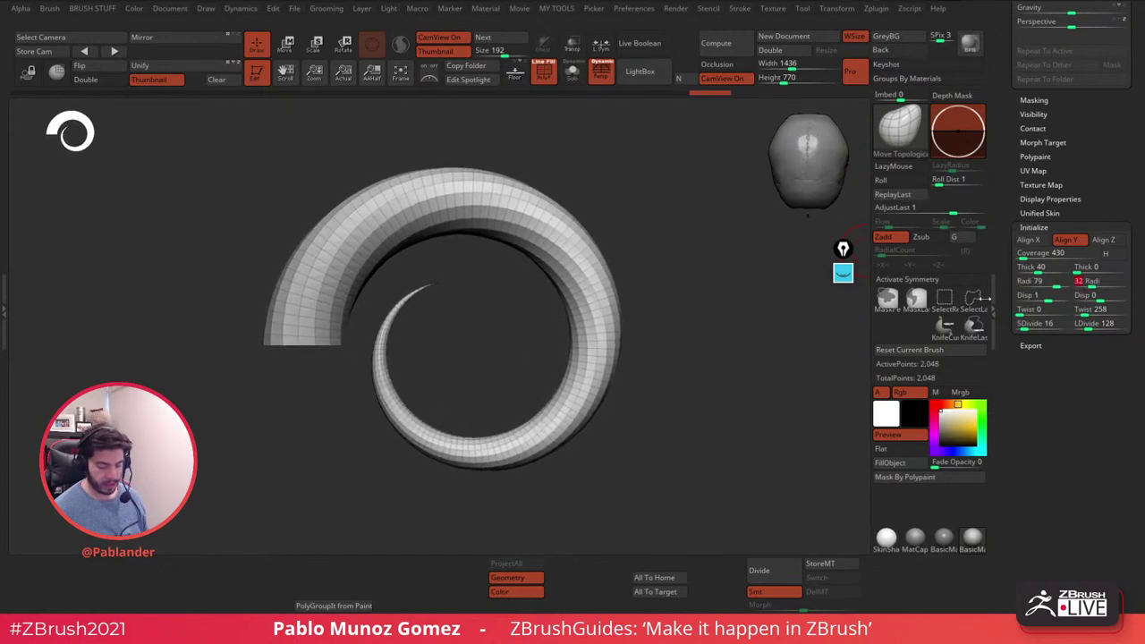
# - Clear the old annotations and mark the spiral's height above a line labelled "floor" in pink, circling the start displacement
pyautogui.moveTo(741, 373); pyautogui.dragTo(591, 381)
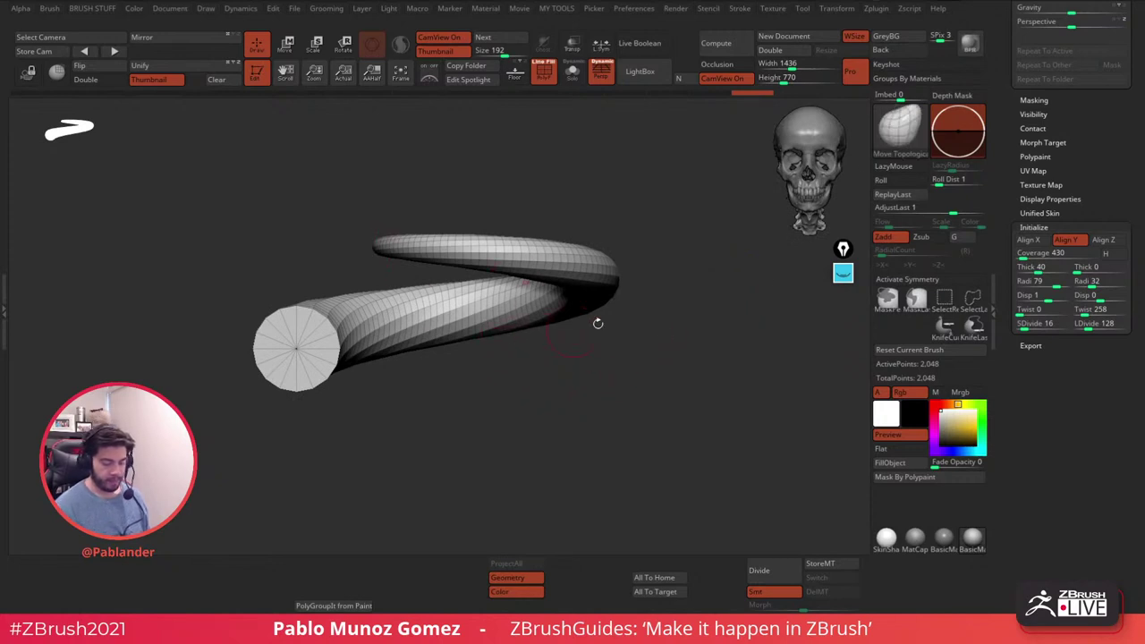
pyautogui.click(844, 273)
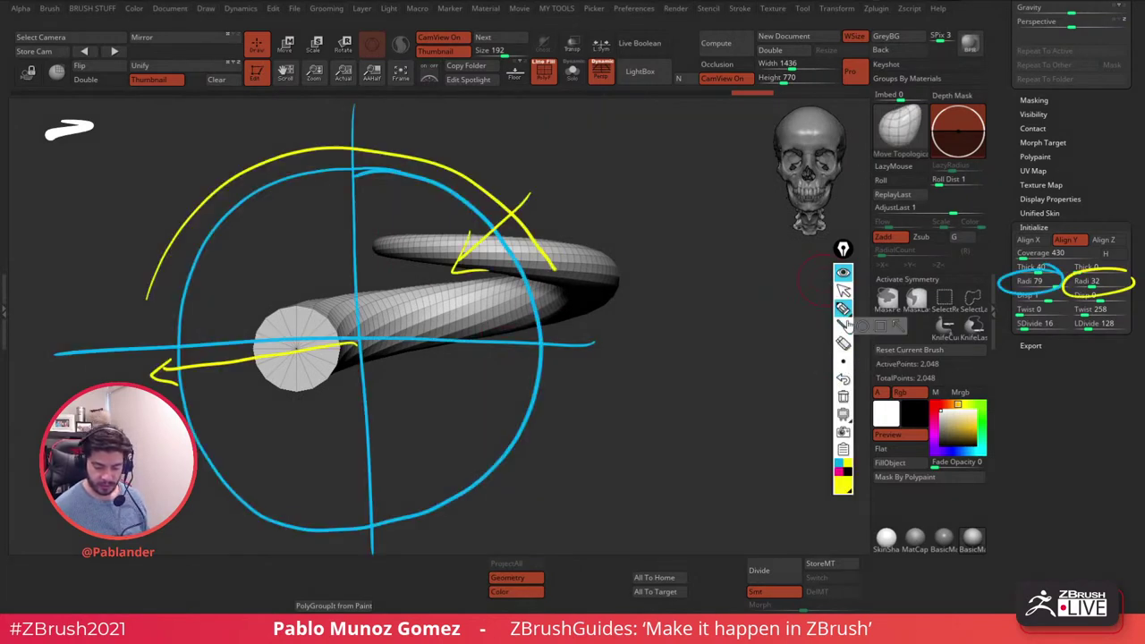
pyautogui.click(842, 396)
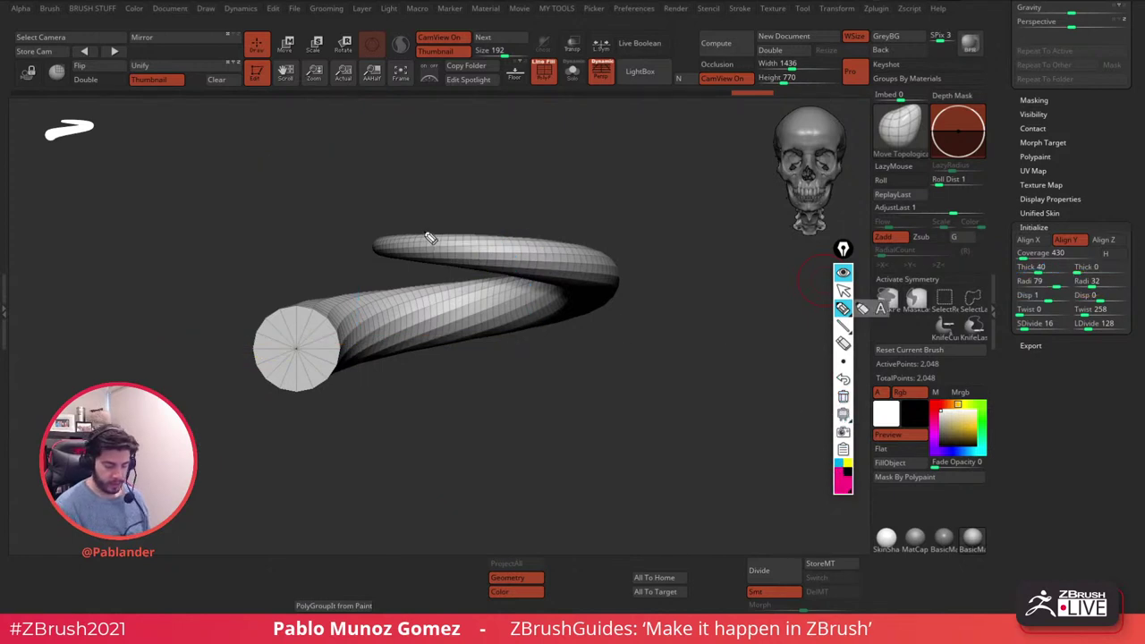
pyautogui.moveTo(428, 237); pyautogui.dragTo(467, 244)
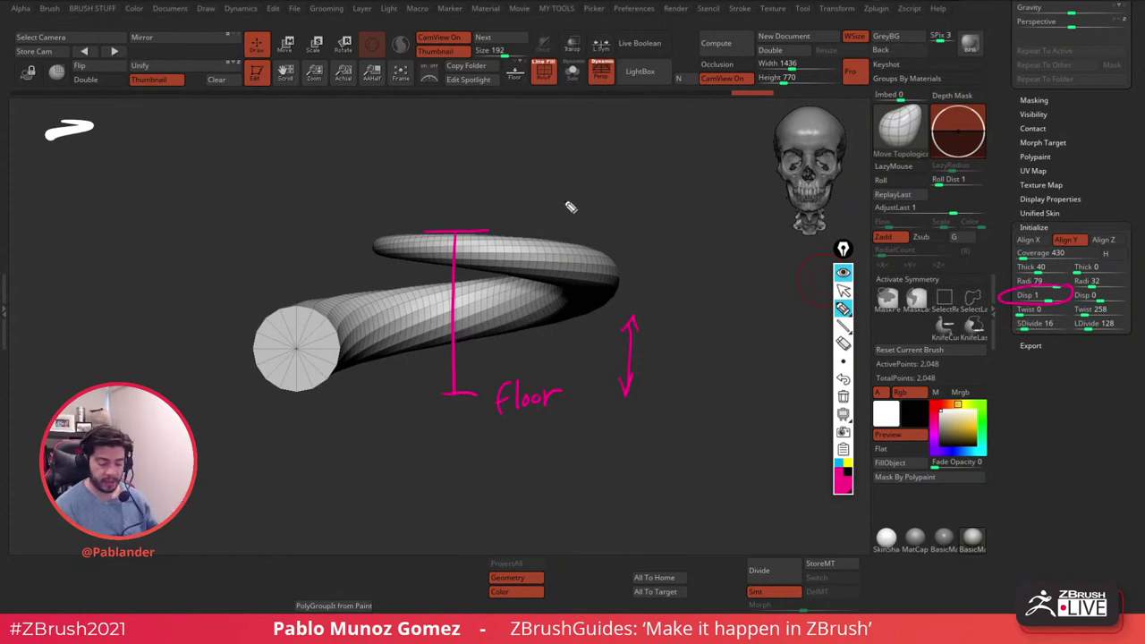
pyautogui.click(843, 271)
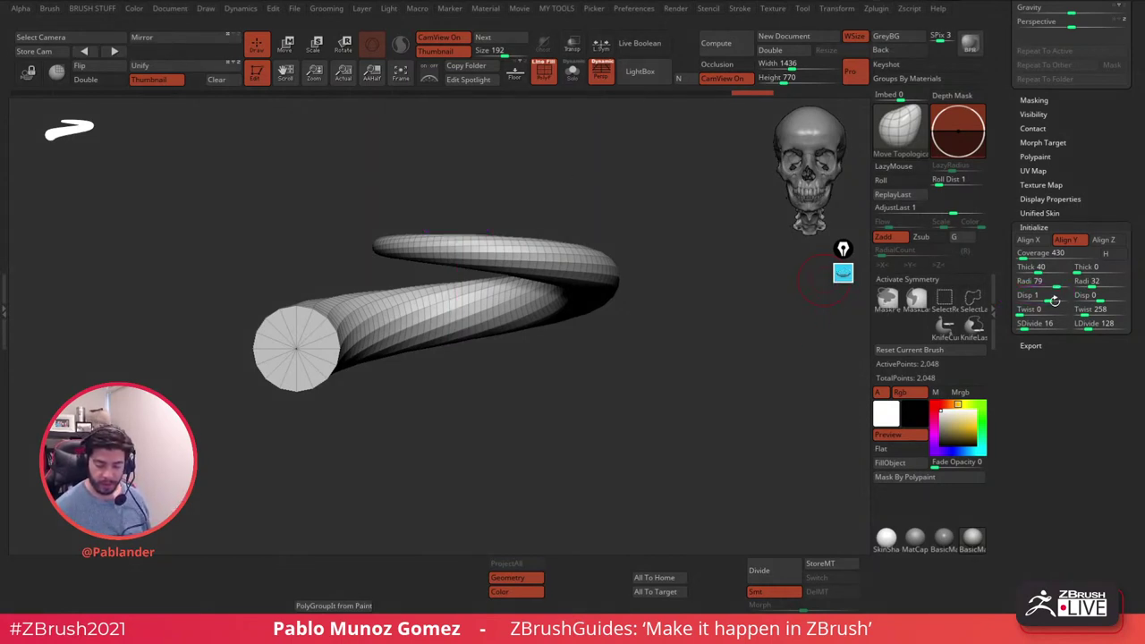
# - Set the spiral's start displacement to 0 and its end displacement to -1.84931, comparing it with the floor annotation
pyautogui.moveTo(1044, 296); pyautogui.dragTo(1040, 296)
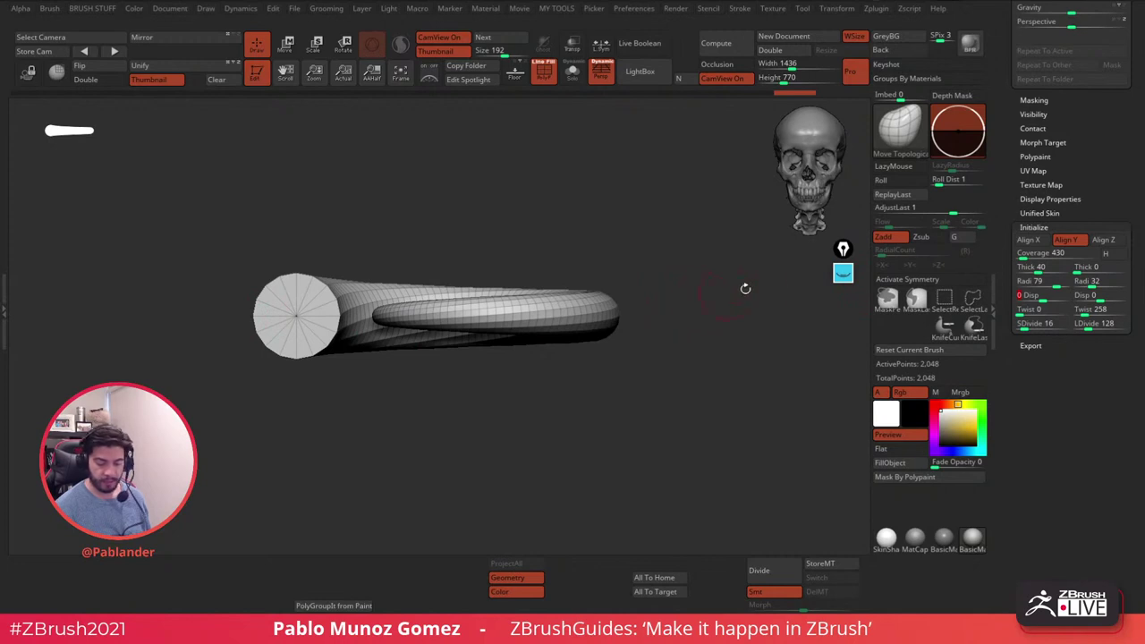
pyautogui.moveTo(1078, 296)
pyautogui.mouseDown()
pyautogui.moveTo(1109, 296)
pyautogui.moveTo(1082, 296)
pyautogui.mouseUp()
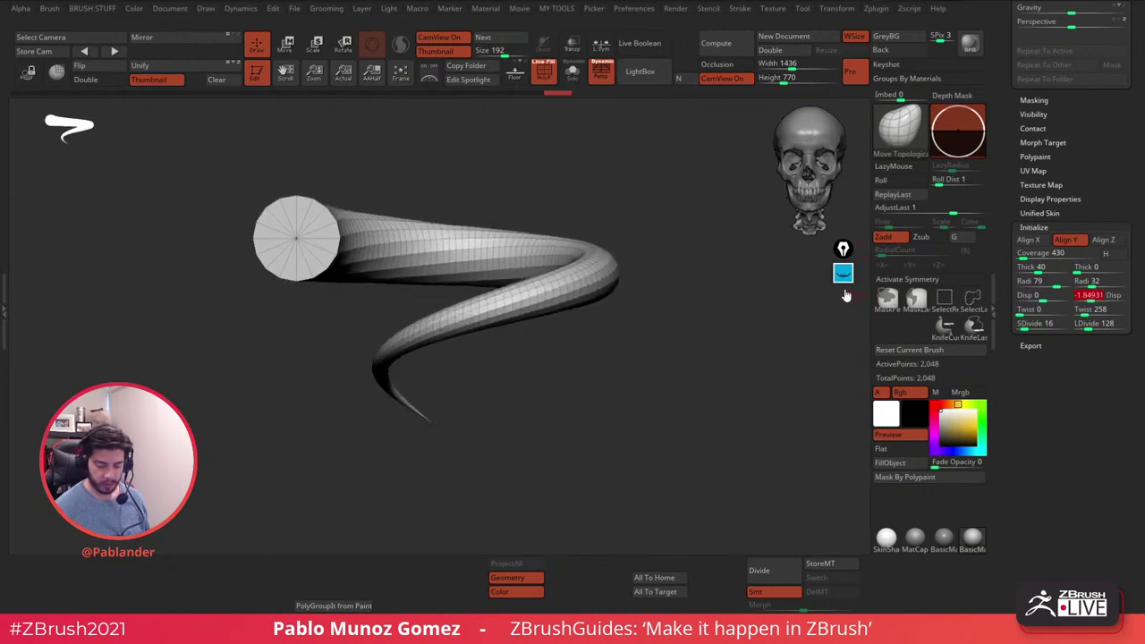
pyautogui.click(842, 274)
pyautogui.click(842, 273)
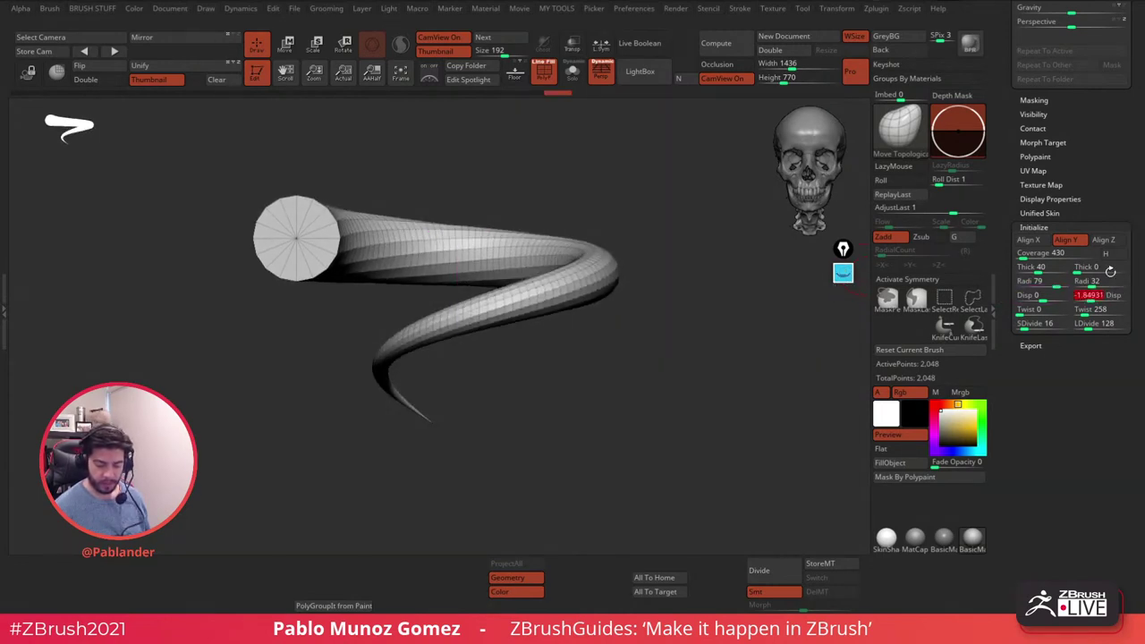
pyautogui.click(842, 273)
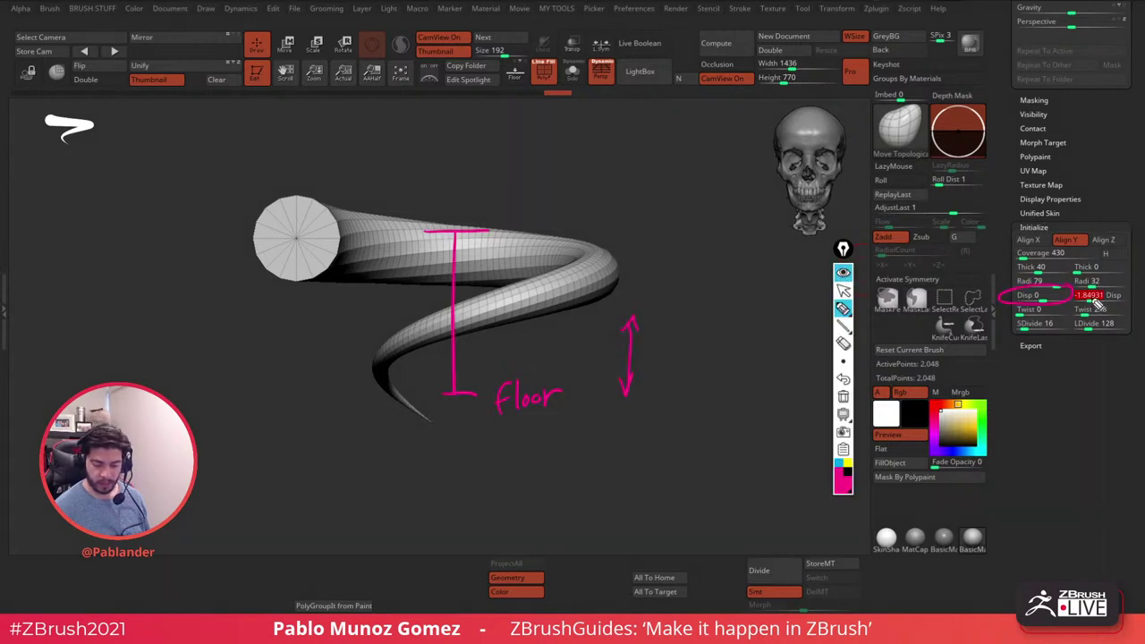
pyautogui.click(842, 290)
# - Set both the start and end displacement of the spiral to 0.89041
pyautogui.moveTo(1089, 295)
pyautogui.mouseDown()
pyautogui.moveTo(1111, 296)
pyautogui.moveTo(1032, 296)
pyautogui.moveTo(1052, 296)
pyautogui.mouseUp()
pyautogui.click(841, 273)
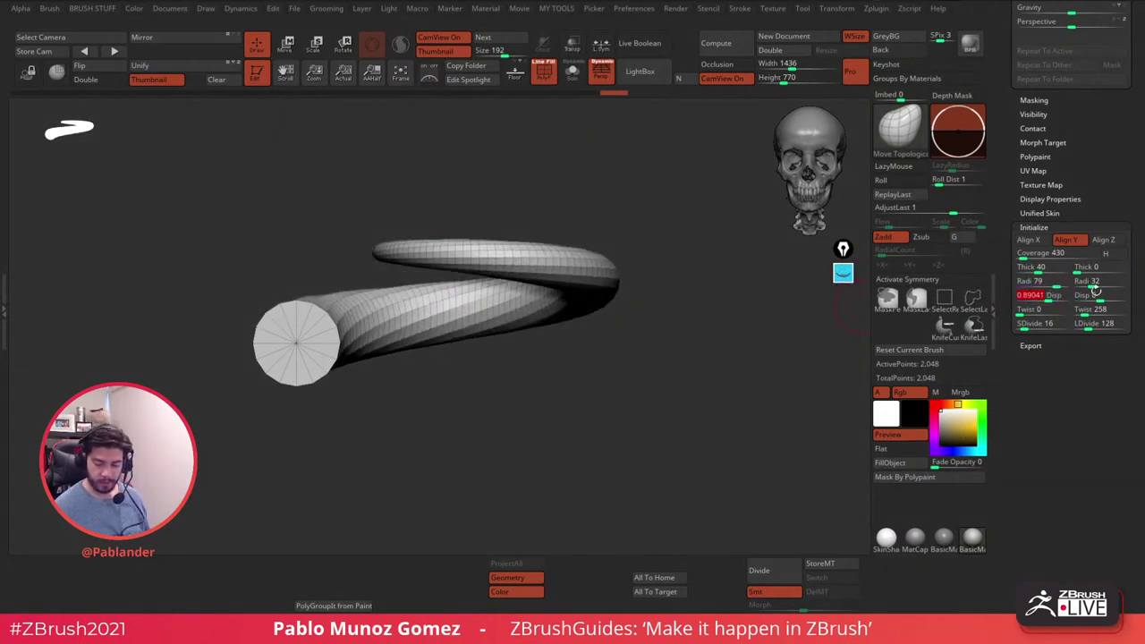
pyautogui.moveTo(1102, 296); pyautogui.dragTo(1064, 294)
pyautogui.moveTo(626, 319); pyautogui.dragTo(639, 385)
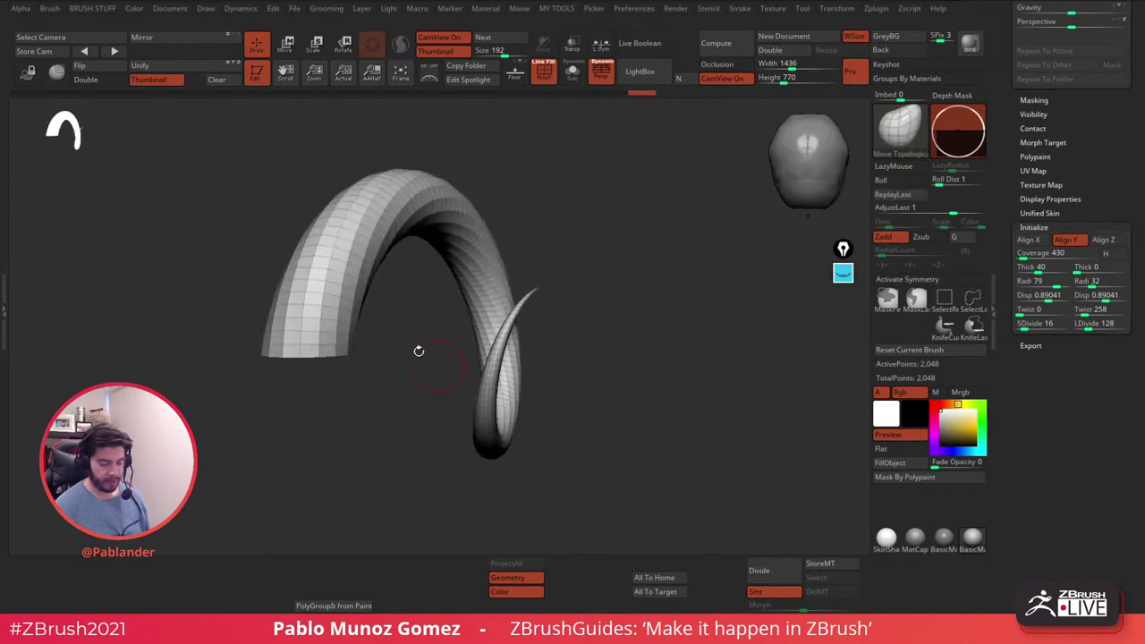
pyautogui.moveTo(417, 350); pyautogui.dragTo(617, 327)
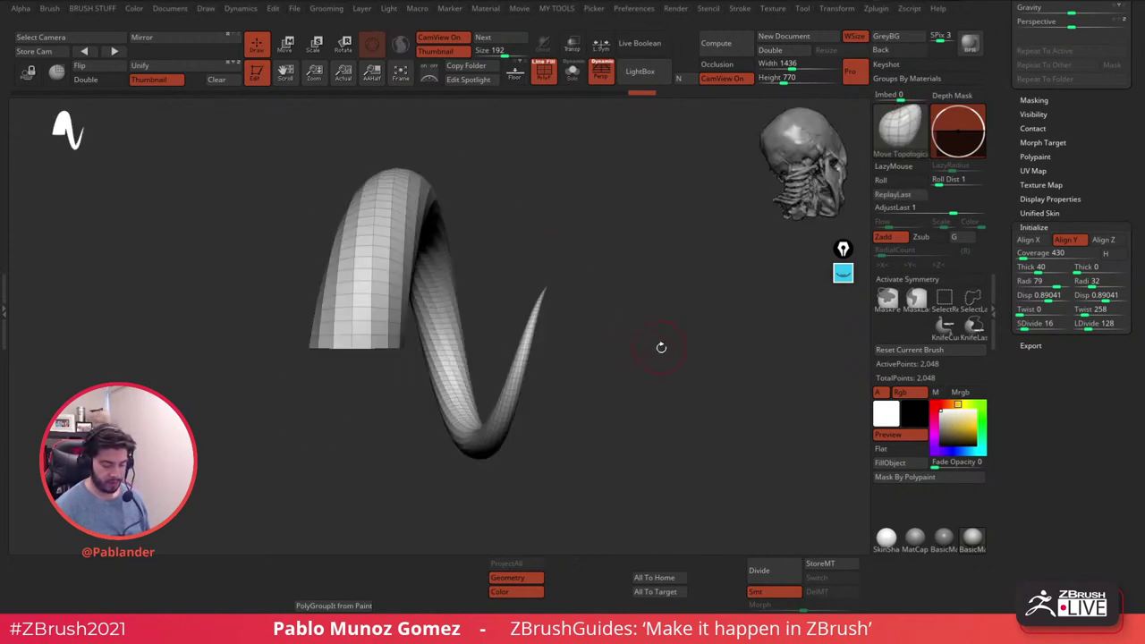
# - Set the spiral's coverage to 358 and its end radius to 29
pyautogui.moveTo(661, 347); pyautogui.dragTo(680, 362)
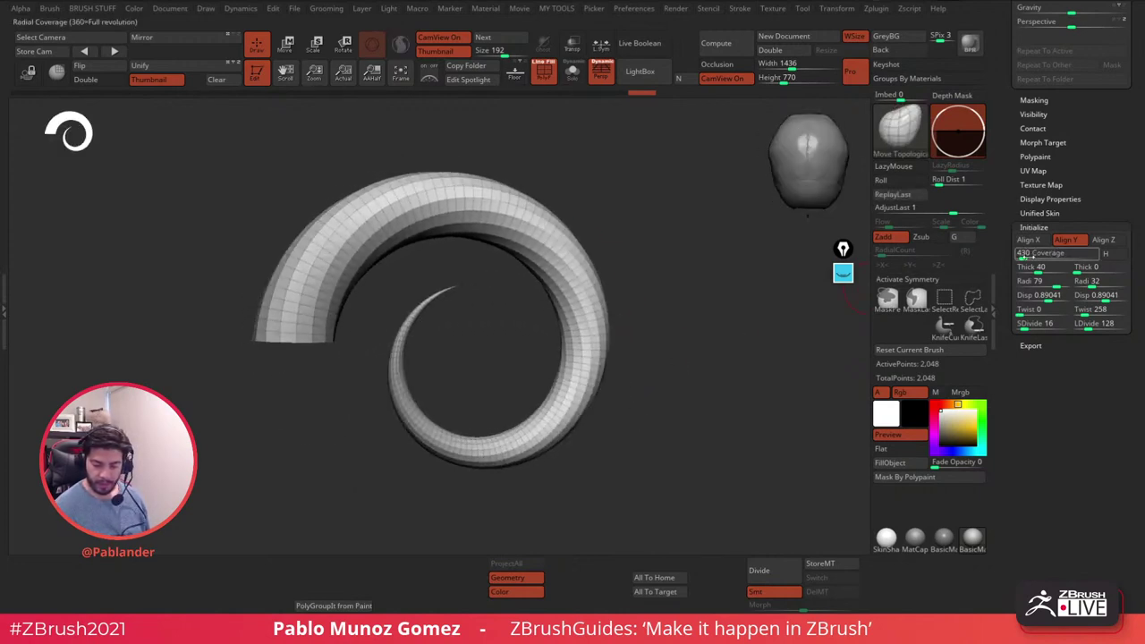
pyautogui.moveTo(1025, 255); pyautogui.dragTo(1020, 254)
pyautogui.moveTo(690, 356); pyautogui.dragTo(718, 369)
pyautogui.moveTo(1096, 282); pyautogui.dragTo(1092, 283)
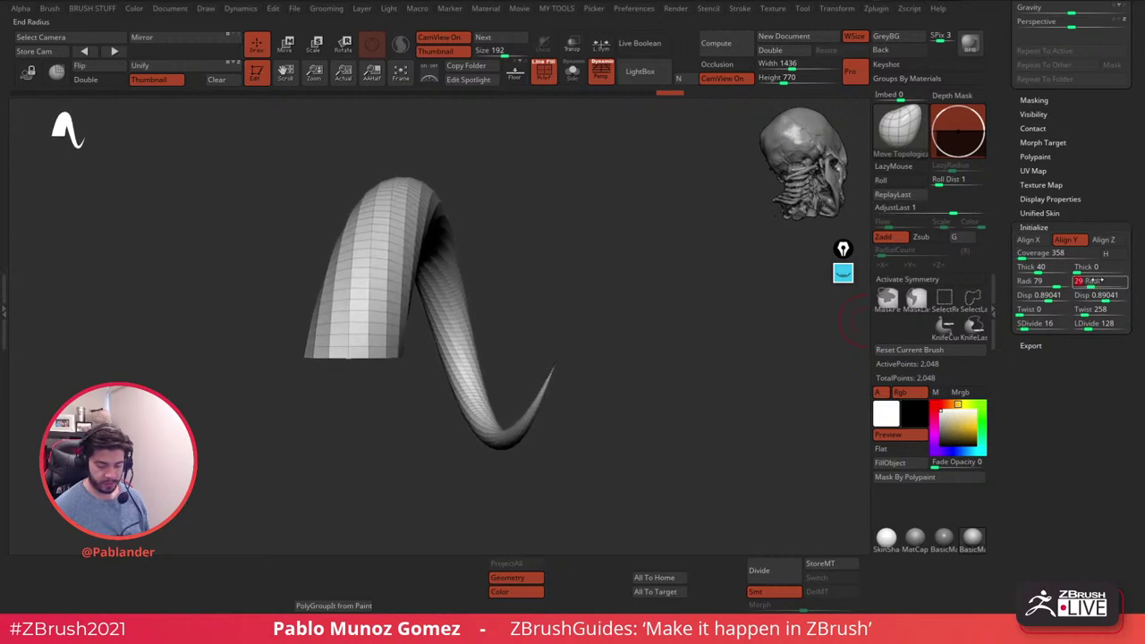
pyautogui.moveTo(792, 362); pyautogui.dragTo(701, 376)
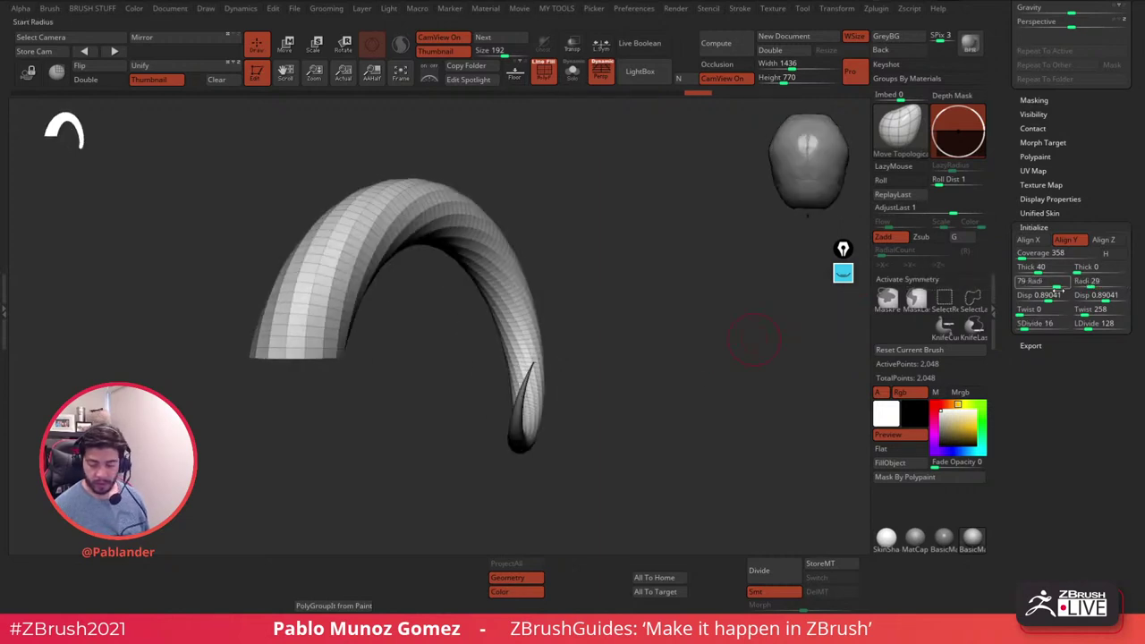
# - Set the spiral's end thickness to 8 and its start thickness to 53
pyautogui.moveTo(801, 339); pyautogui.dragTo(848, 315)
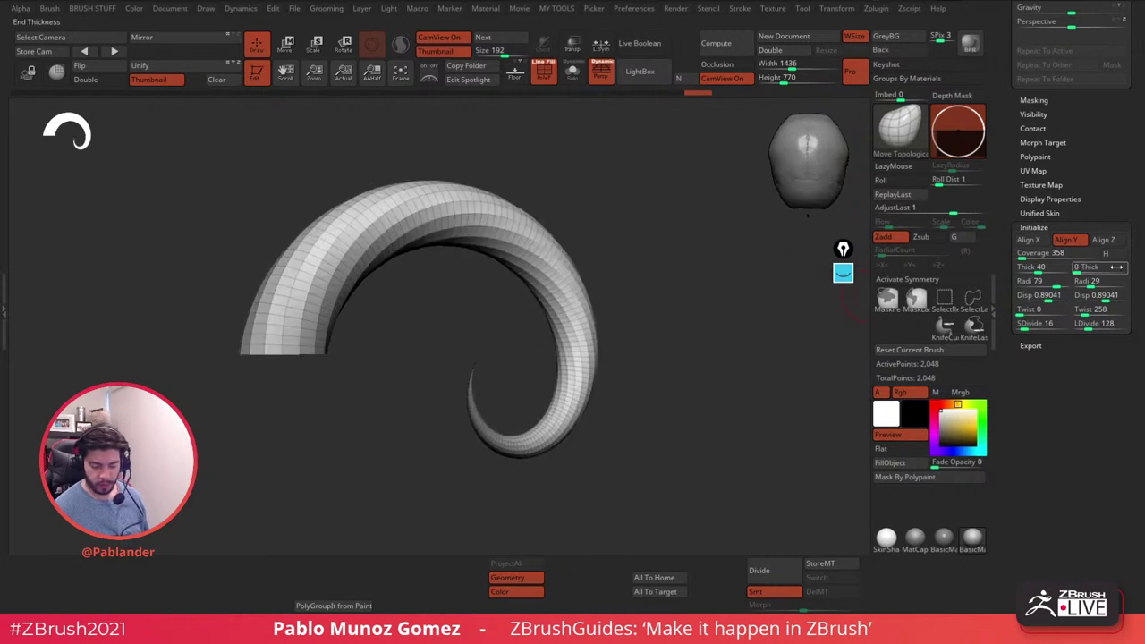
pyautogui.moveTo(1078, 269); pyautogui.dragTo(1080, 268)
pyautogui.moveTo(753, 364); pyautogui.dragTo(719, 362)
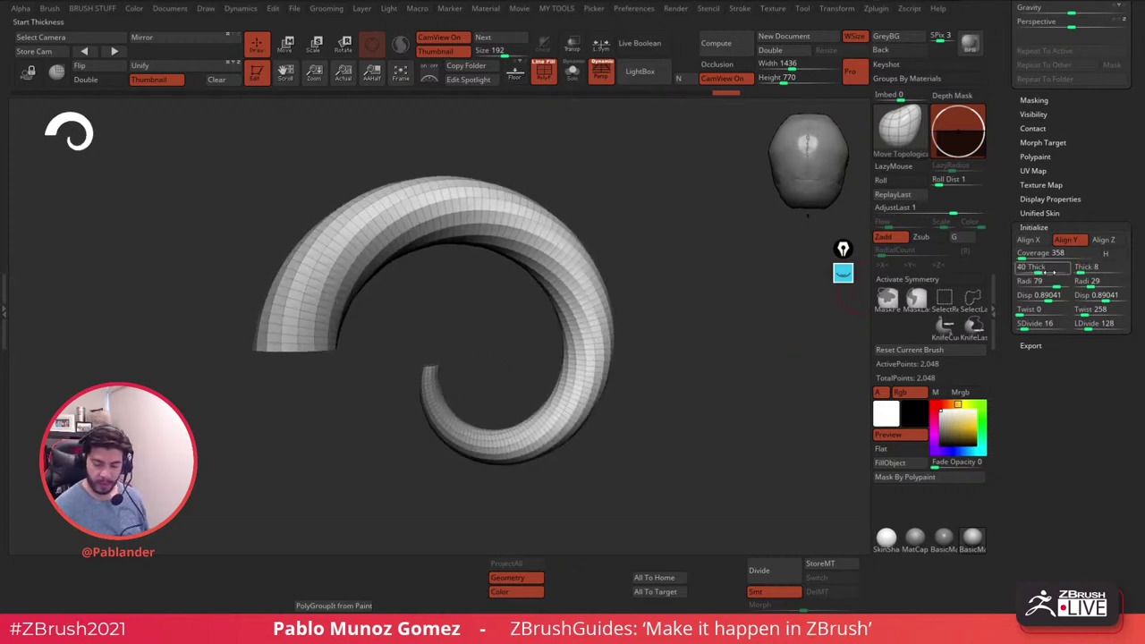
pyautogui.moveTo(1037, 268); pyautogui.dragTo(1044, 269)
pyautogui.keyDown('alt'); pyautogui.moveTo(720, 418); pyautogui.dragTo(650, 394); pyautogui.keyUp('alt')
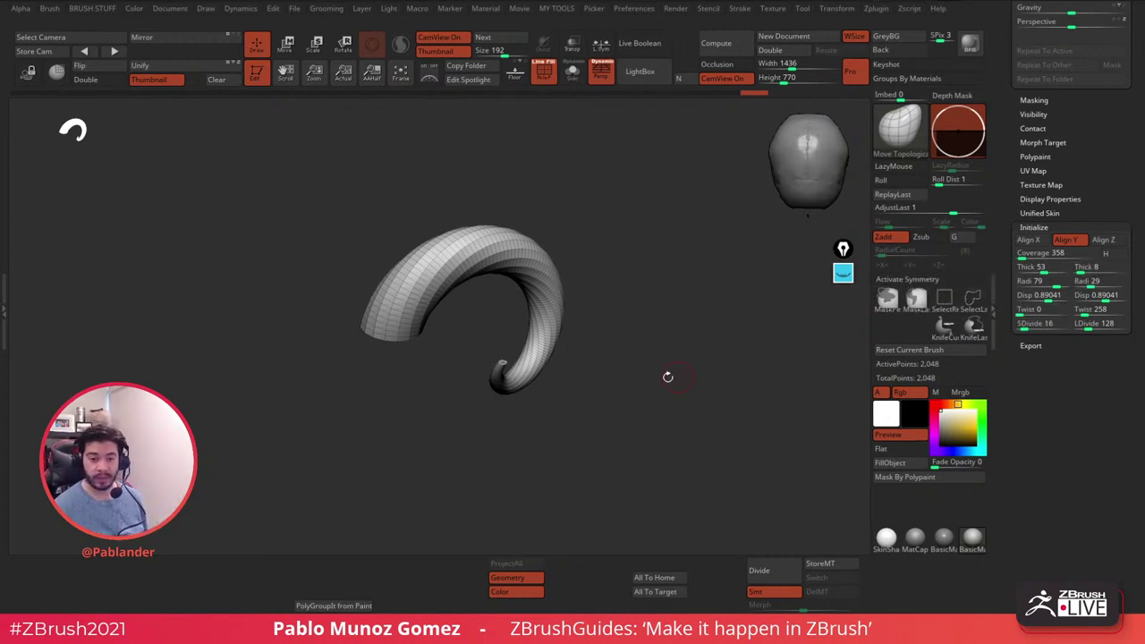
pyautogui.moveTo(657, 380); pyautogui.dragTo(655, 369)
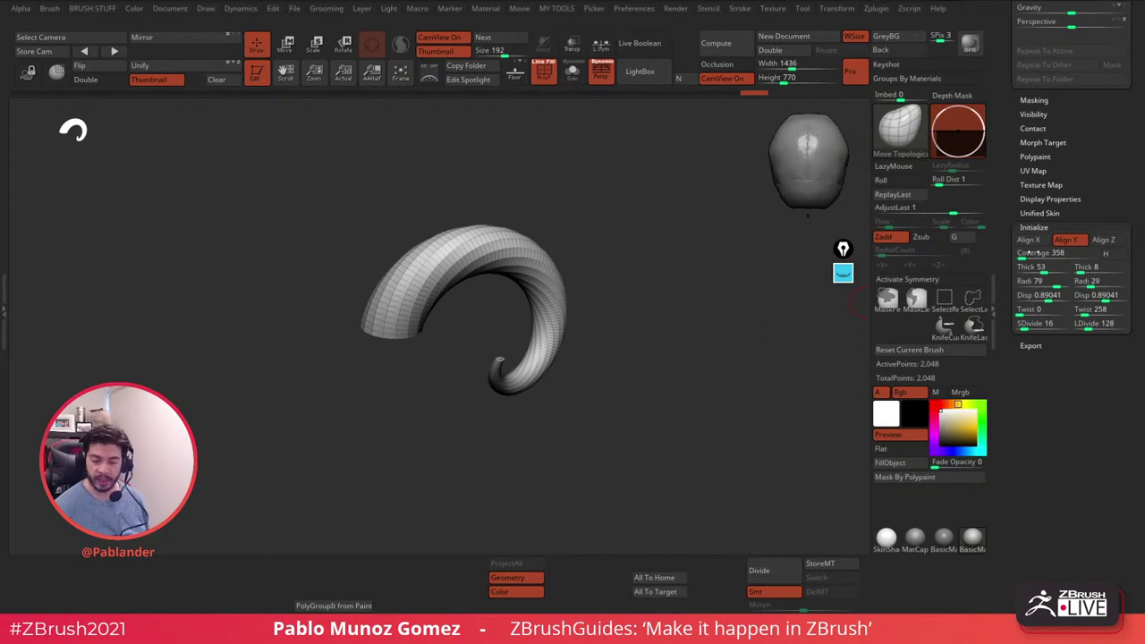
pyautogui.moveTo(612, 252); pyautogui.dragTo(556, 275)
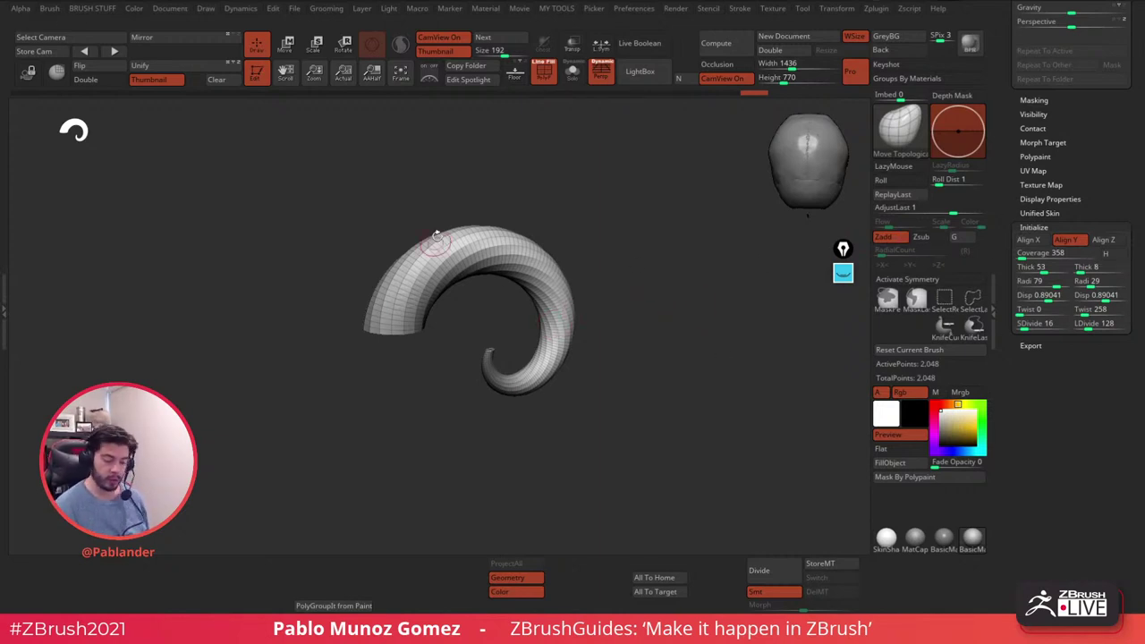
# - Reduce the spiral's mesh resolution to an SDivide of 14 and an LDivide of 42
pyautogui.moveTo(626, 249); pyautogui.dragTo(641, 240)
pyautogui.moveTo(659, 410); pyautogui.dragTo(757, 363)
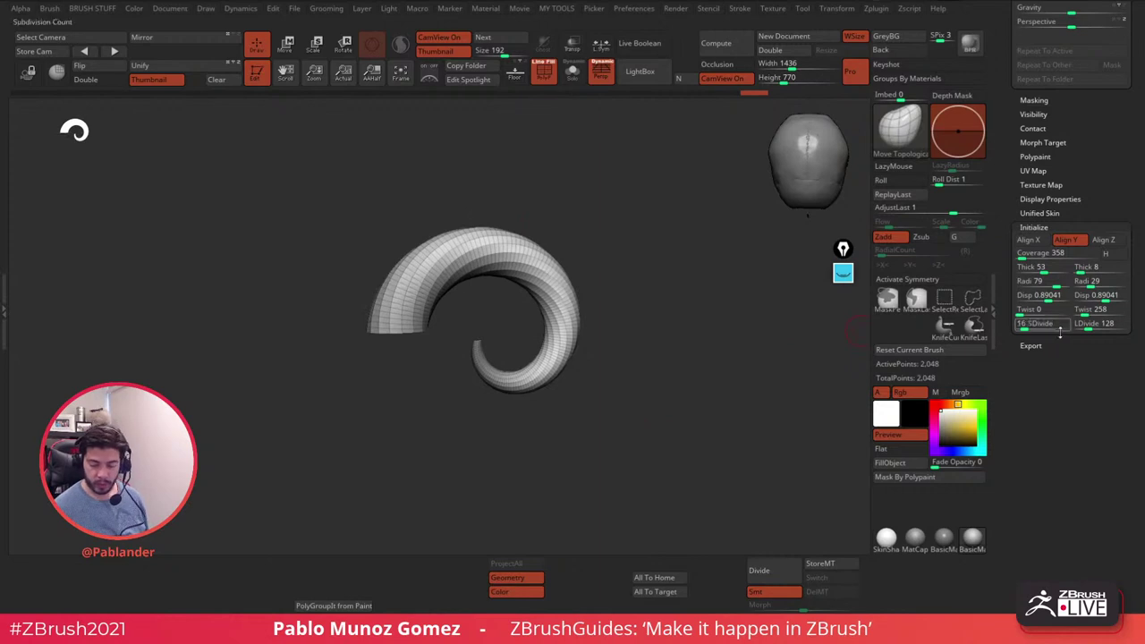
pyautogui.moveTo(1026, 324); pyautogui.dragTo(1079, 326)
pyautogui.moveTo(715, 299); pyautogui.dragTo(684, 389)
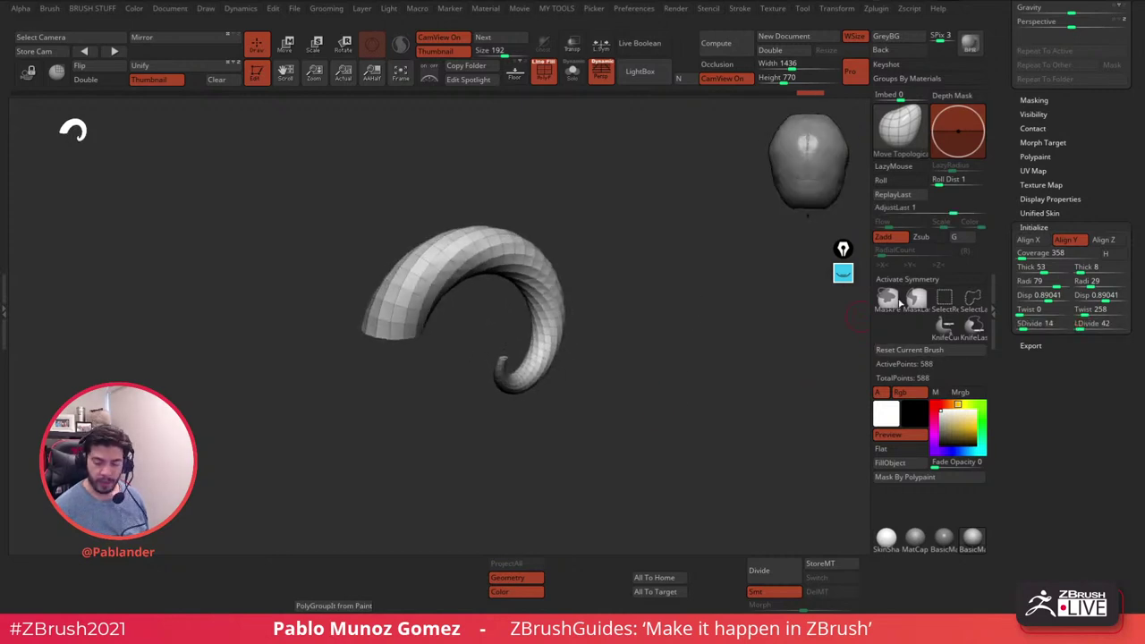
# - Convert the Spiral3D horn primitive into an editable polymesh
pyautogui.scroll(10, 1016, 134)
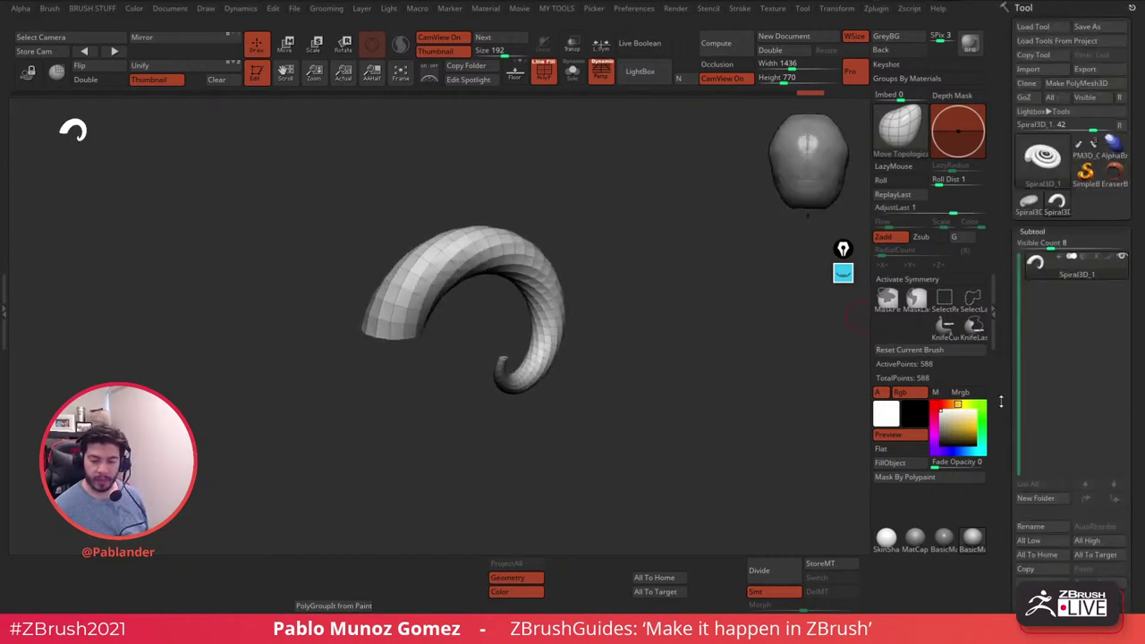
pyautogui.click(1106, 82)
pyautogui.moveTo(671, 376); pyautogui.dragTo(677, 294)
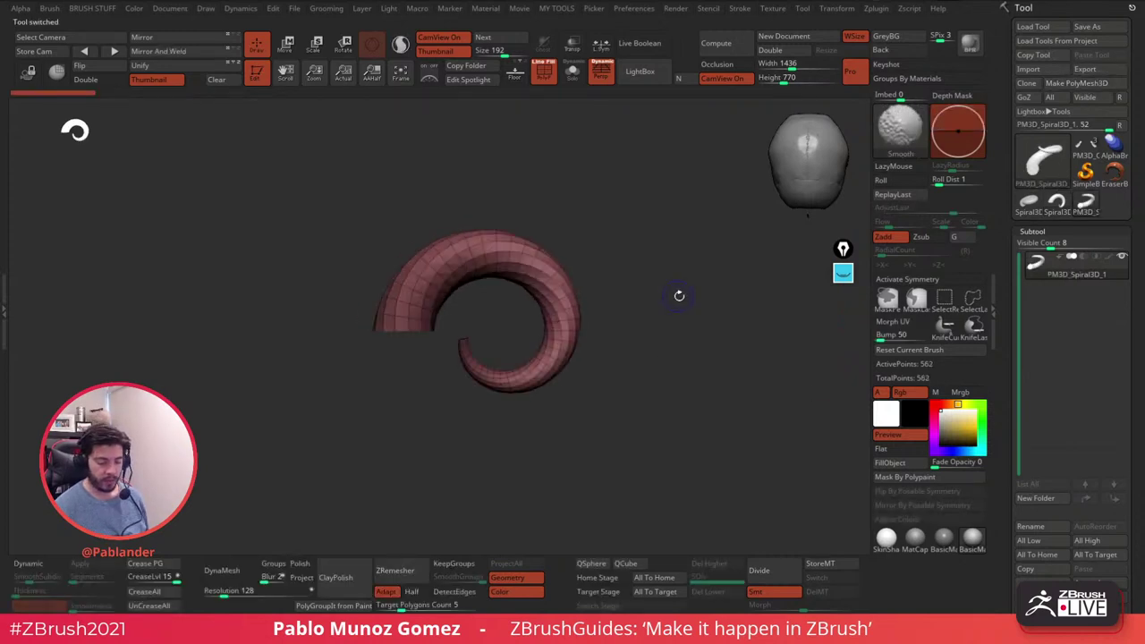
pyautogui.moveTo(661, 343)
pyautogui.mouseDown()
pyautogui.moveTo(686, 222)
pyautogui.moveTo(667, 349)
pyautogui.mouseUp()
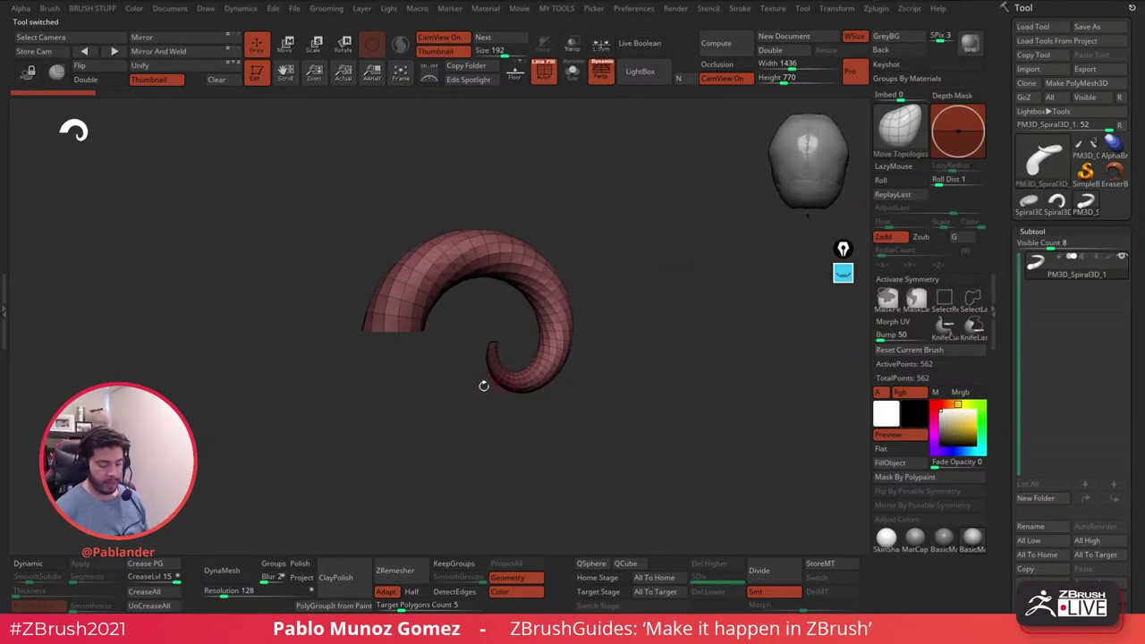
# - Smooth the horn's blunt tip and pull it out into a point with the Move Topological brush
pyautogui.press('space')
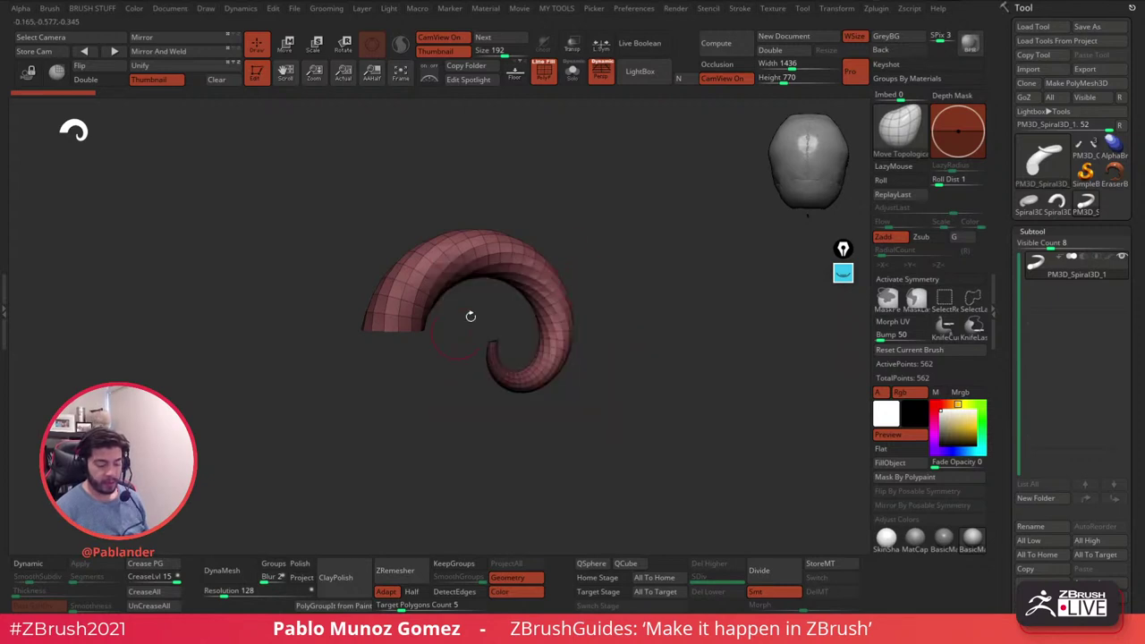
pyautogui.keyDown('alt'); pyautogui.moveTo(632, 256); pyautogui.dragTo(626, 326); pyautogui.keyUp('alt')
pyautogui.moveTo(532, 373); pyautogui.dragTo(531, 393)
pyautogui.moveTo(531, 406)
pyautogui.keyDown('alt'); pyautogui.mouseDown(button='right')
pyautogui.moveTo(544, 343)
pyautogui.moveTo(541, 372)
pyautogui.mouseUp(button='right'); pyautogui.keyUp('alt')
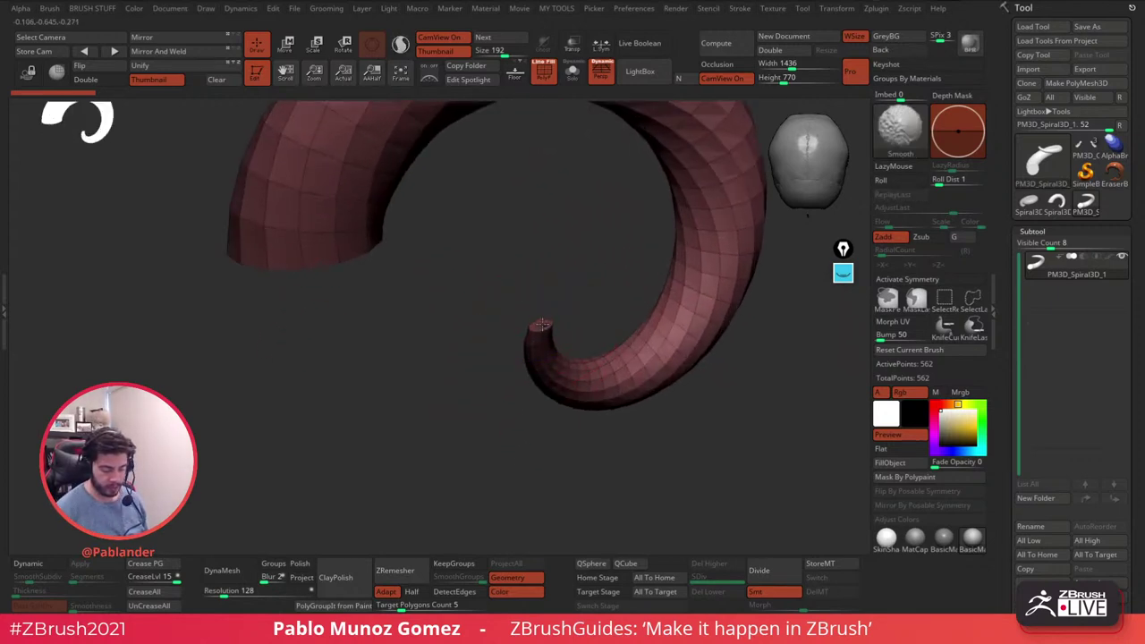
pyautogui.moveTo(560, 298); pyautogui.dragTo(559, 269)
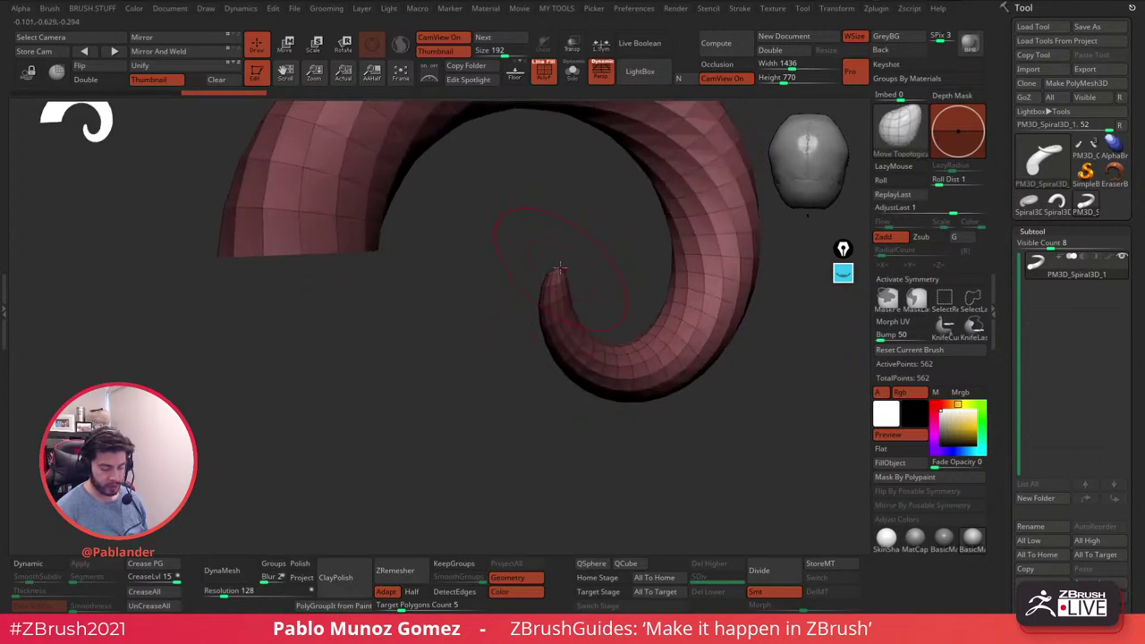
pyautogui.moveTo(555, 254); pyautogui.dragTo(544, 391, button='right')
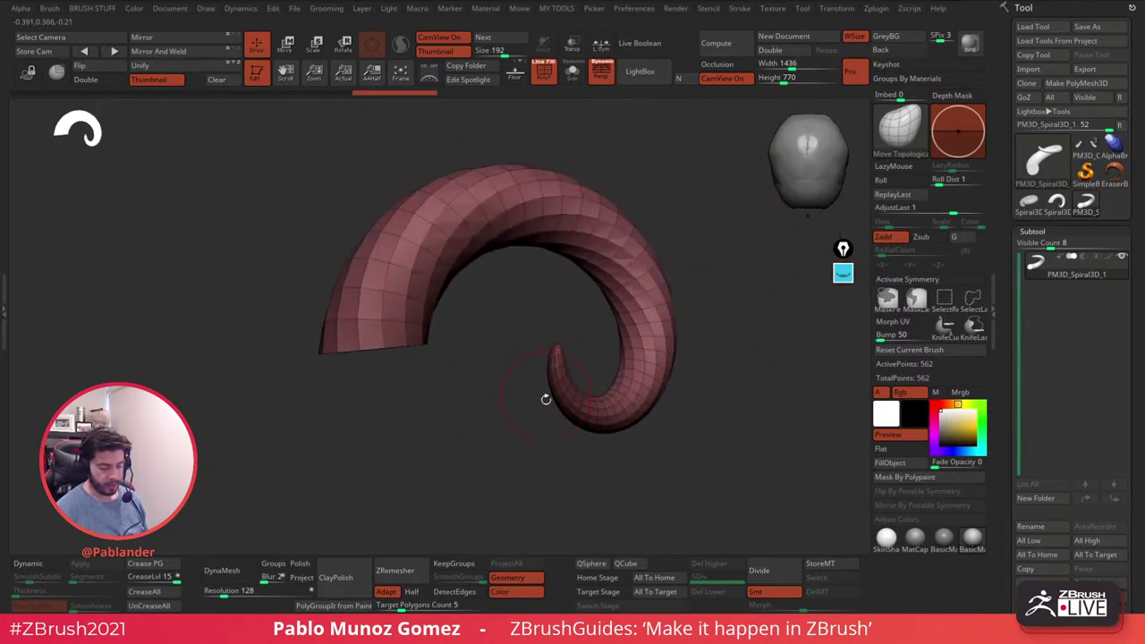
pyautogui.moveTo(580, 438); pyautogui.dragTo(726, 381, button='right')
# - Copy the horn subtool and paste it into the alien bust's subtool list
pyautogui.moveTo(1007, 368); pyautogui.dragTo(1007, 151)
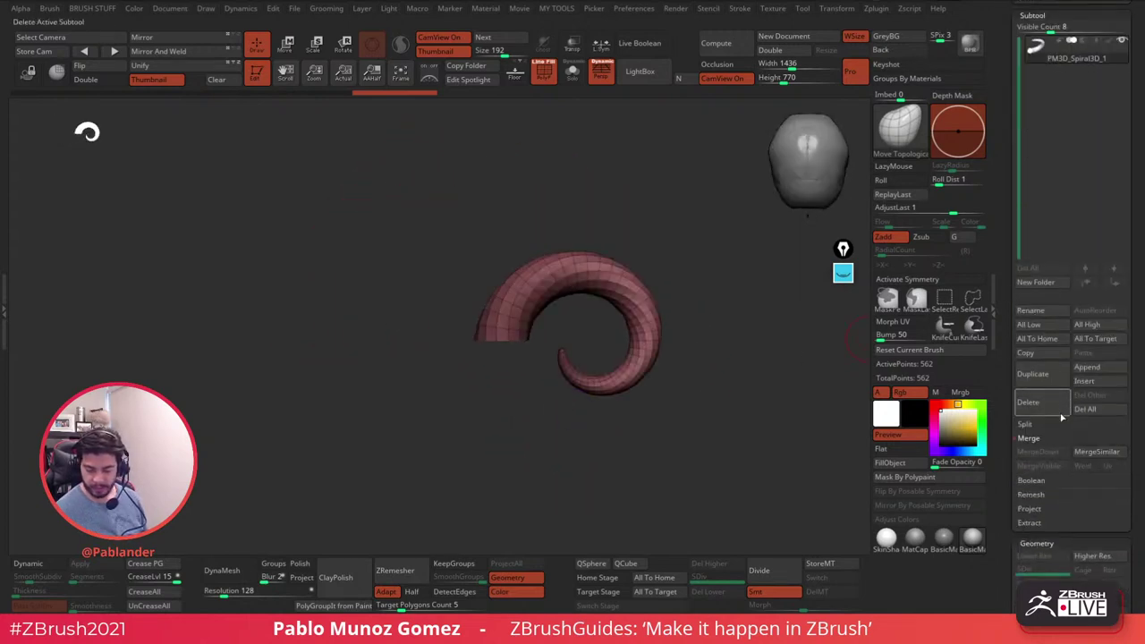
pyautogui.click(1035, 355)
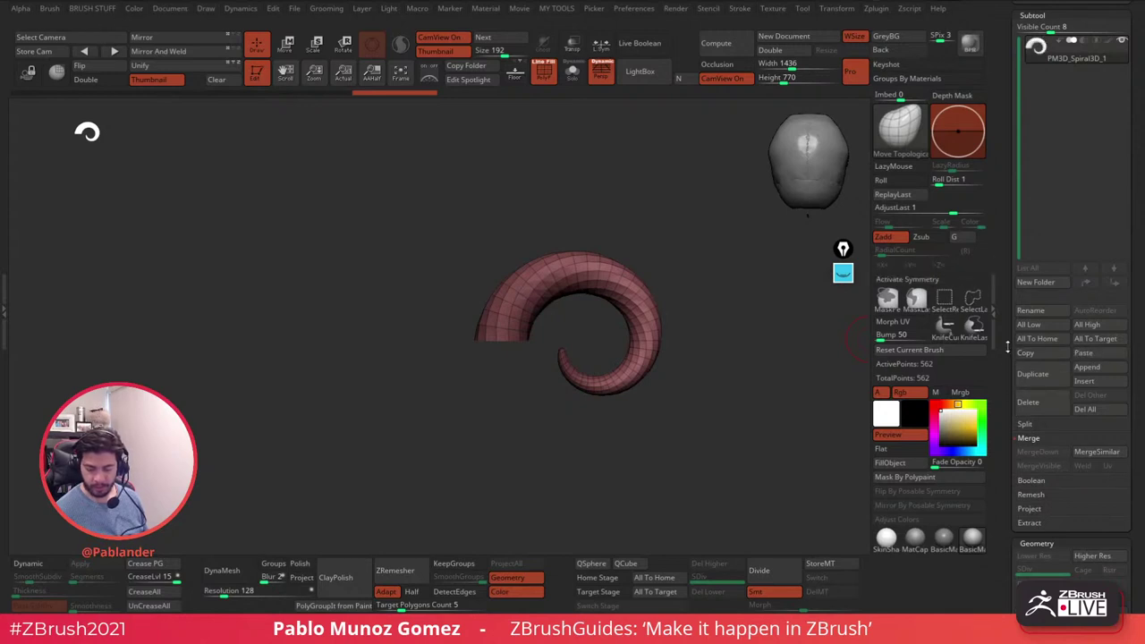
pyautogui.scroll(5, 1009, 427)
pyautogui.click(1030, 202)
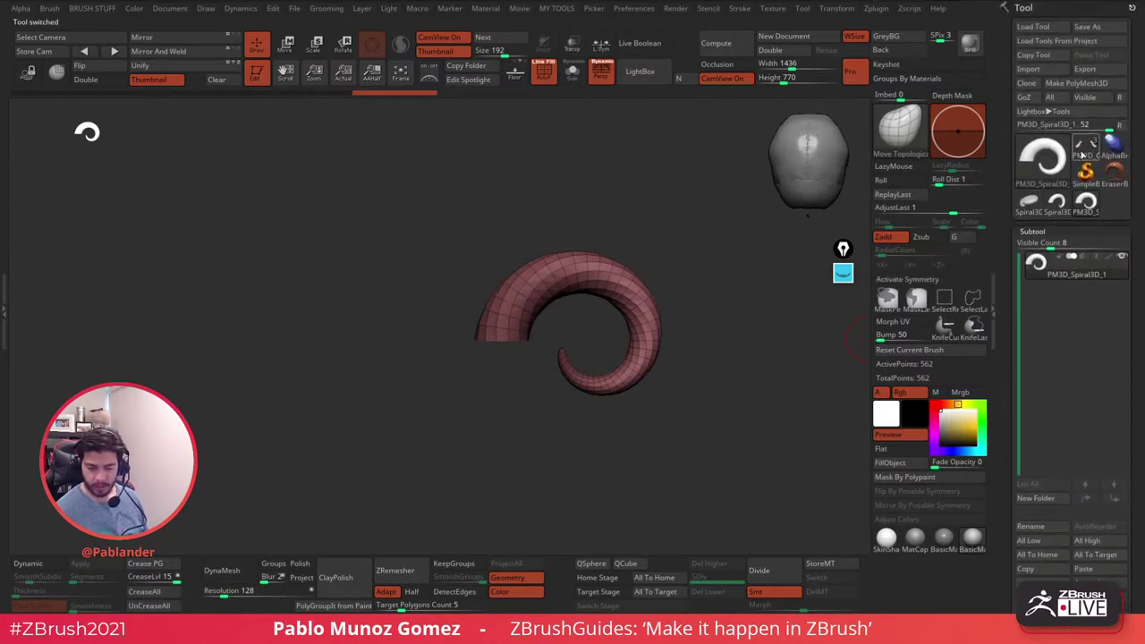
pyautogui.click(1096, 572)
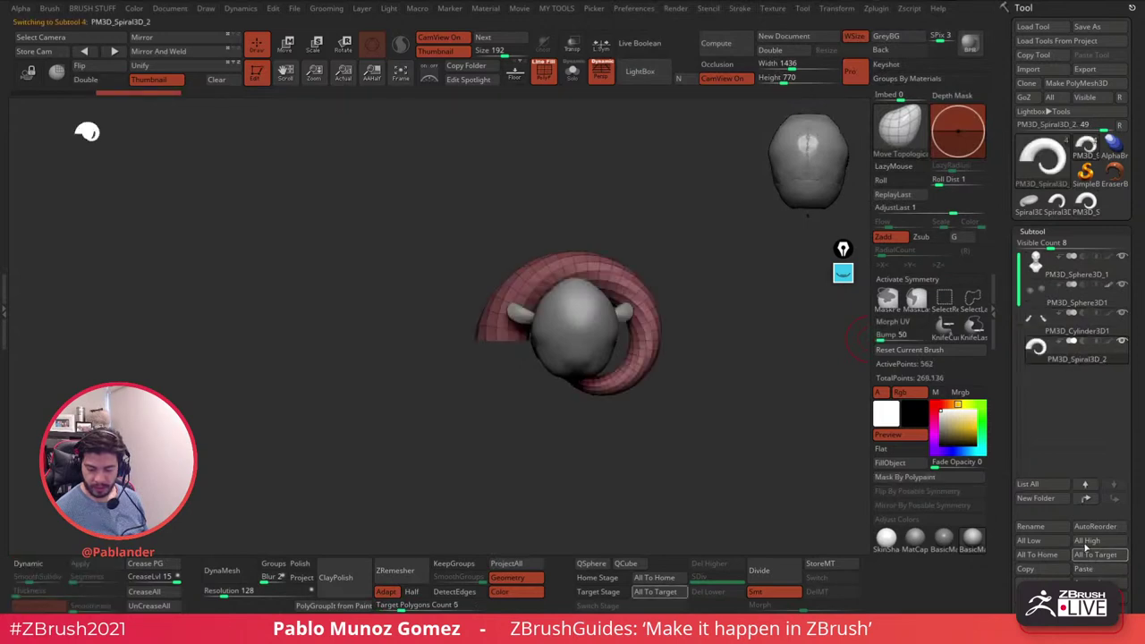
pyautogui.keyDown('alt'); pyautogui.moveTo(729, 340); pyautogui.dragTo(575, 308); pyautogui.keyUp('alt')
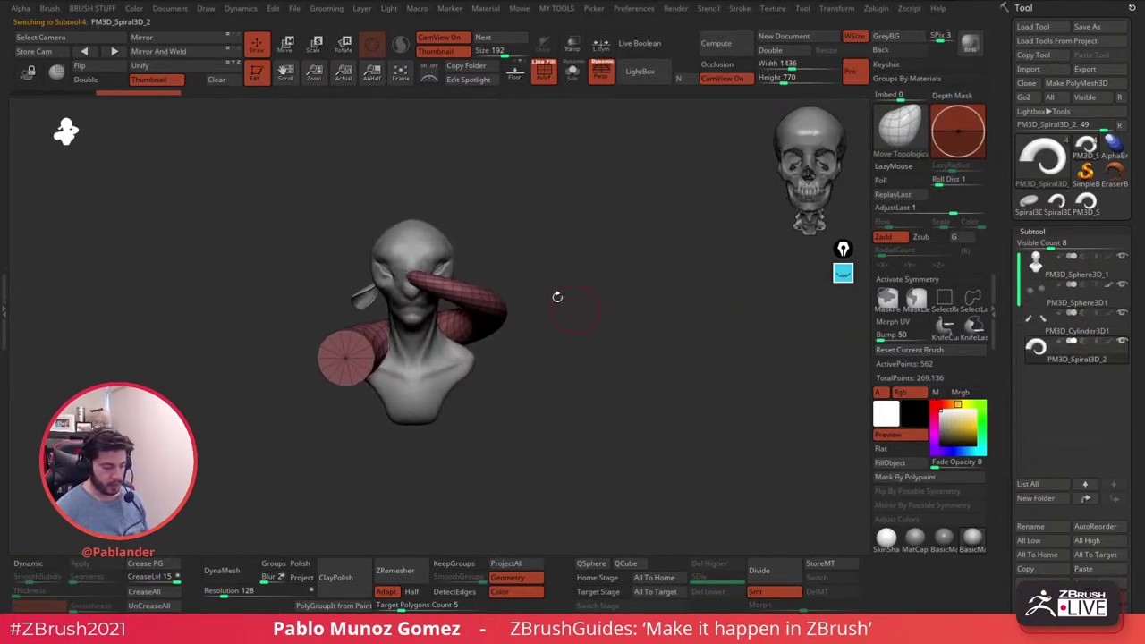
# - Move and rotate the horn from around the neck up to the side of the bust's head
pyautogui.click(287, 47)
pyautogui.moveTo(413, 297); pyautogui.dragTo(412, 359)
pyautogui.moveTo(464, 276); pyautogui.dragTo(483, 297)
pyautogui.keyDown('alt'); pyautogui.moveTo(599, 215); pyautogui.dragTo(561, 270); pyautogui.keyUp('alt')
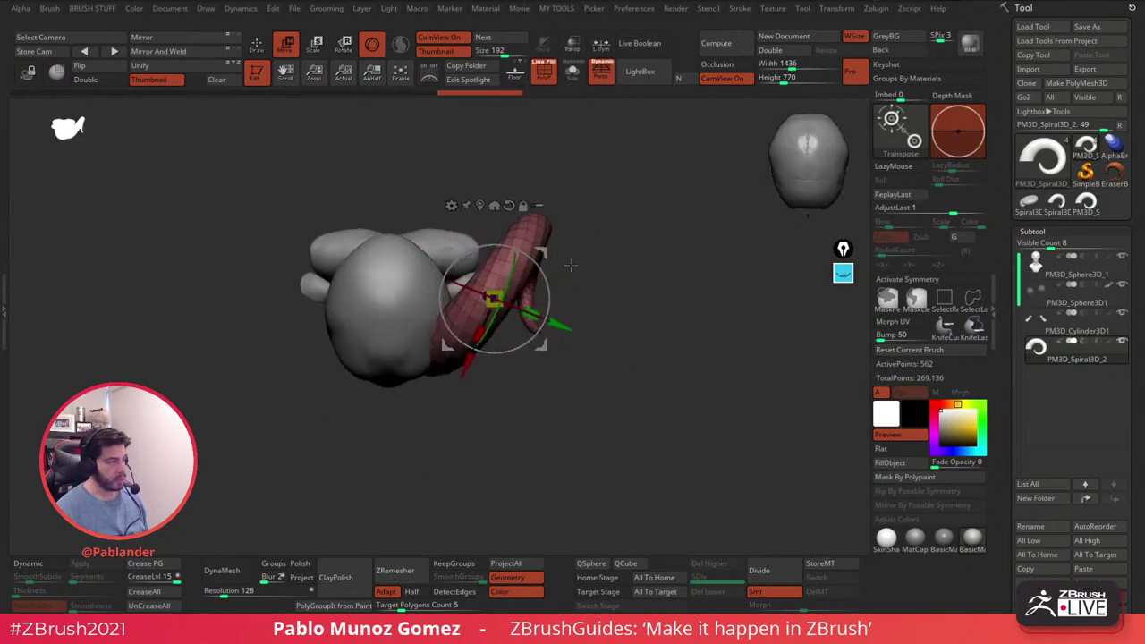
pyautogui.moveTo(514, 307); pyautogui.dragTo(542, 329)
pyautogui.moveTo(617, 249); pyautogui.dragTo(599, 199)
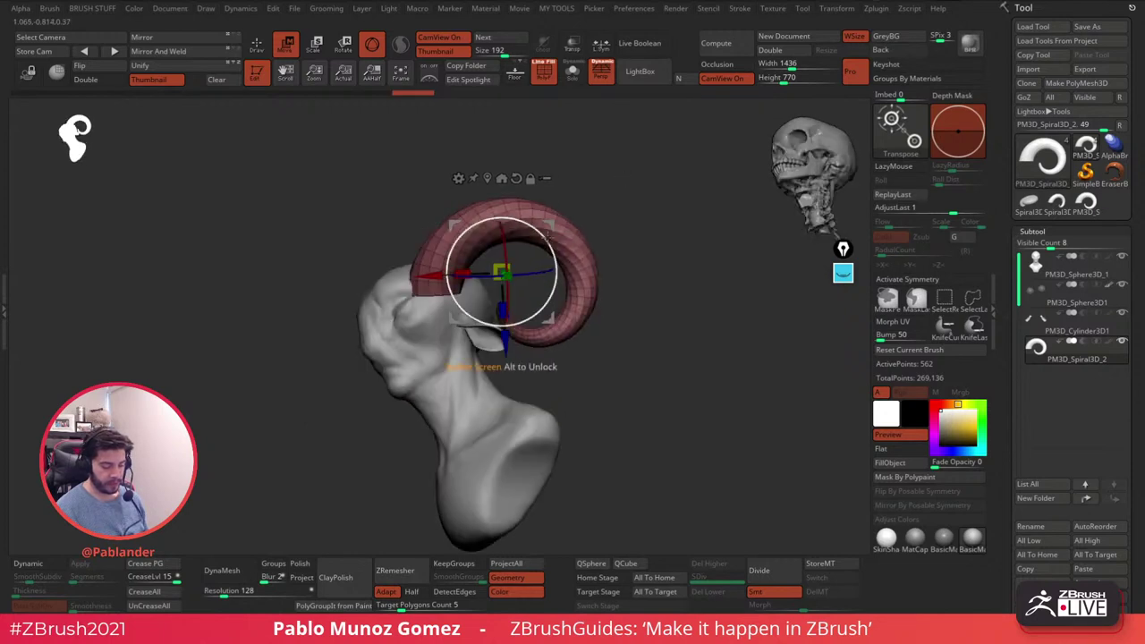
# - Tilt the horn and slide its base onto the side of the forehead, curling back over the ear
pyautogui.moveTo(540, 241); pyautogui.dragTo(456, 239)
pyautogui.moveTo(432, 343); pyautogui.dragTo(433, 357)
pyautogui.moveTo(617, 234); pyautogui.dragTo(733, 224)
pyautogui.moveTo(506, 299); pyautogui.dragTo(474, 297)
pyautogui.moveTo(594, 256); pyautogui.dragTo(451, 226)
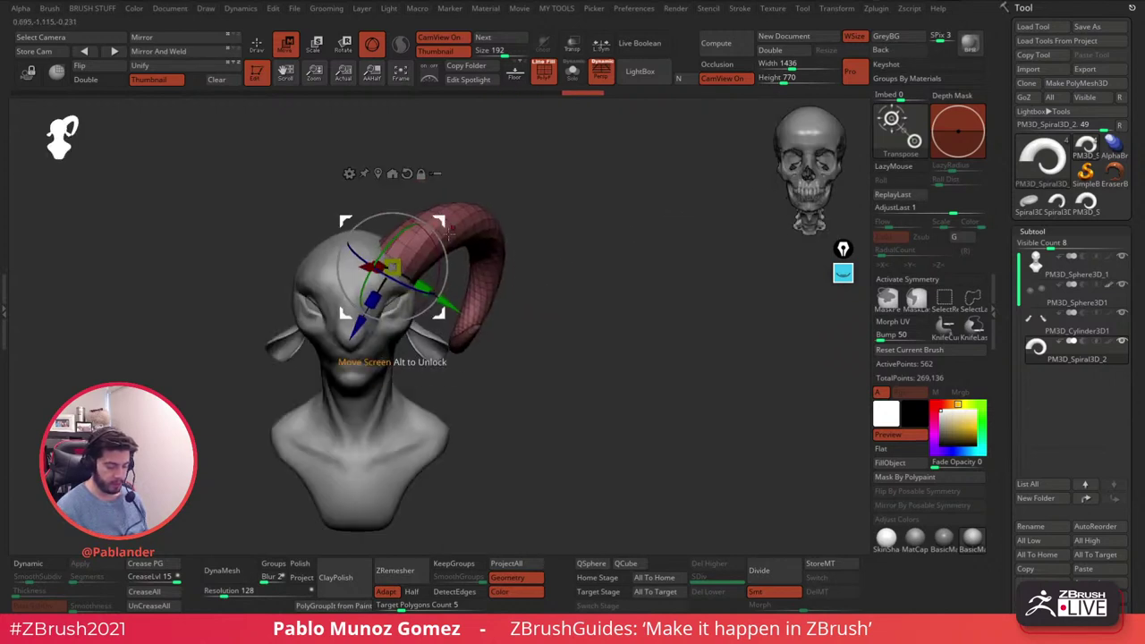
pyautogui.keyDown('alt'); pyautogui.moveTo(549, 218); pyautogui.dragTo(605, 233); pyautogui.keyUp('alt')
# - Rotate the horn so it curls down beside the face, and reseat its base against the skull
pyautogui.moveTo(499, 255); pyautogui.dragTo(468, 227)
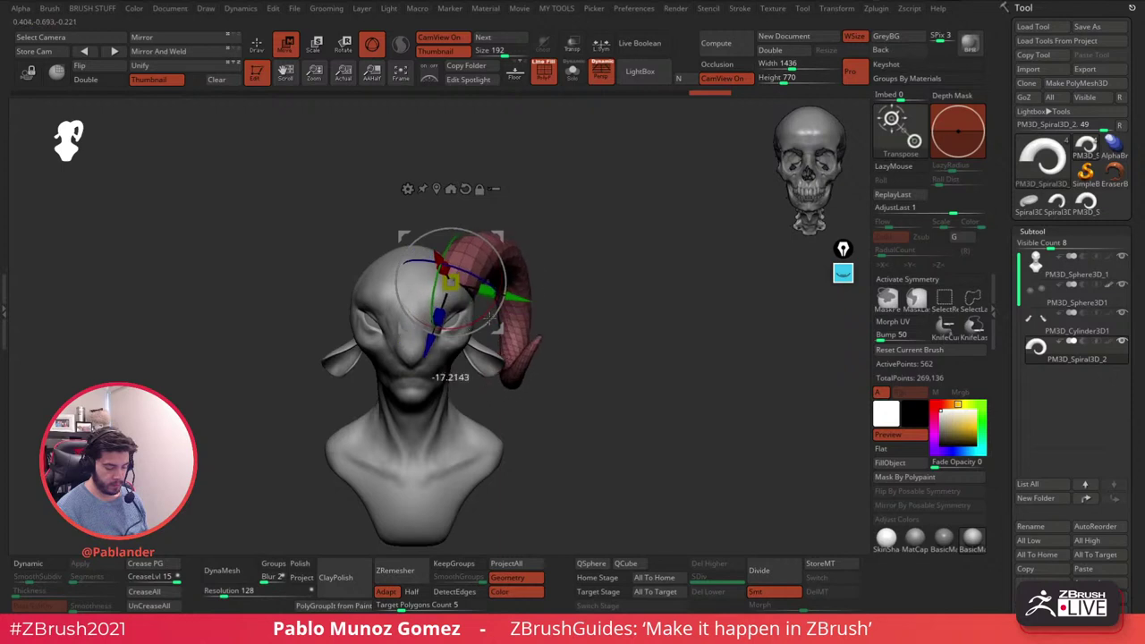
pyautogui.moveTo(492, 318); pyautogui.dragTo(492, 319)
pyautogui.moveTo(504, 232); pyautogui.dragTo(511, 243)
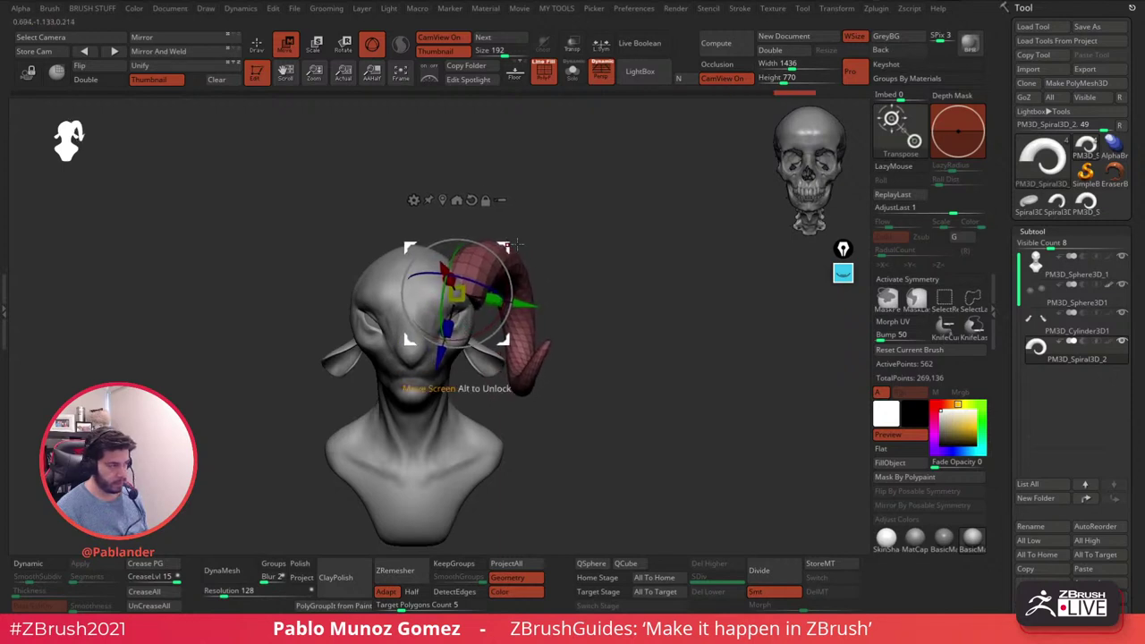
pyautogui.moveTo(494, 298); pyautogui.dragTo(507, 298)
pyautogui.moveTo(609, 254); pyautogui.dragTo(564, 261)
pyautogui.moveTo(458, 293); pyautogui.dragTo(454, 295)
pyautogui.moveTo(504, 248); pyautogui.dragTo(516, 241)
# - Flare the horn's tip outward with a further rotation and shift the horn away from the head in front view
pyautogui.moveTo(617, 229); pyautogui.dragTo(666, 225)
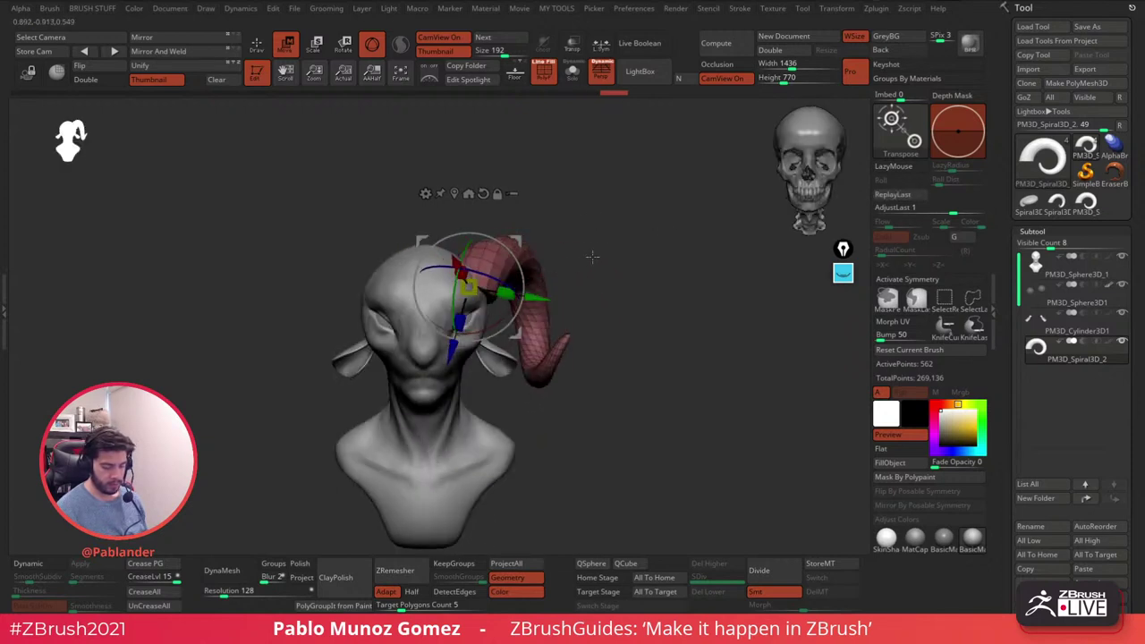
pyautogui.keyDown('shift'); pyautogui.moveTo(615, 253); pyautogui.dragTo(594, 256); pyautogui.keyUp('shift')
pyautogui.moveTo(528, 243); pyautogui.dragTo(526, 246)
pyautogui.moveTo(456, 310); pyautogui.dragTo(519, 311)
pyautogui.moveTo(522, 245); pyautogui.dragTo(535, 237)
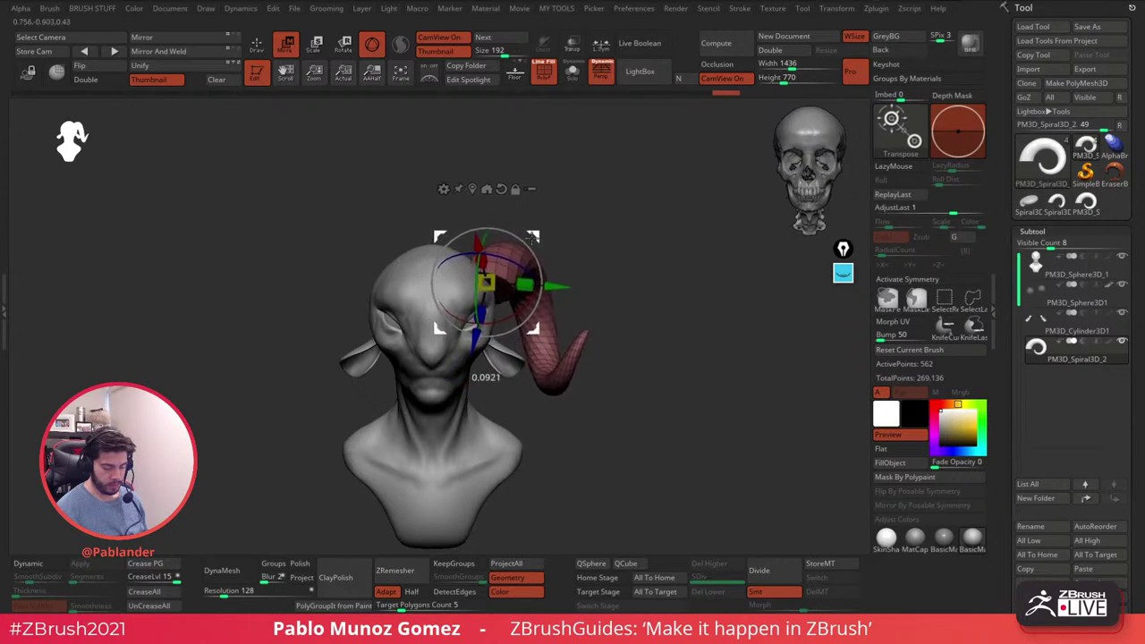
pyautogui.click(256, 42)
pyautogui.moveTo(677, 432); pyautogui.dragTo(695, 432)
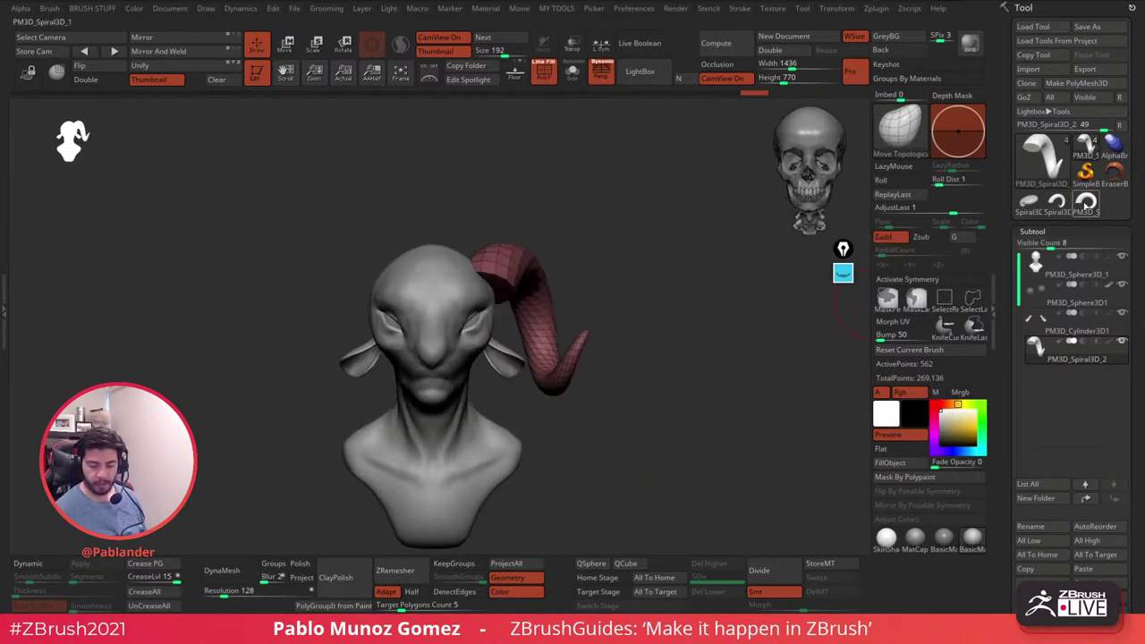
# - Reopen the parametric Spiral3D horn and set its start displacement to 1.57534 and end displacement to 1.30137
pyautogui.click(1056, 203)
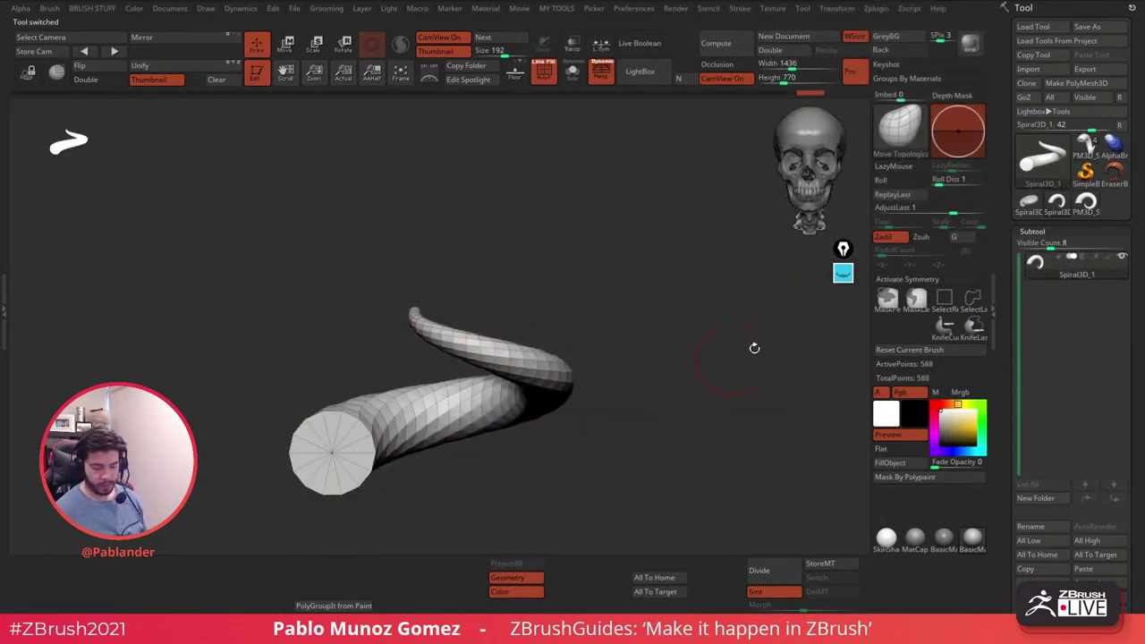
pyautogui.moveTo(684, 366); pyautogui.dragTo(538, 368)
pyautogui.scroll(-15, 1001, 357)
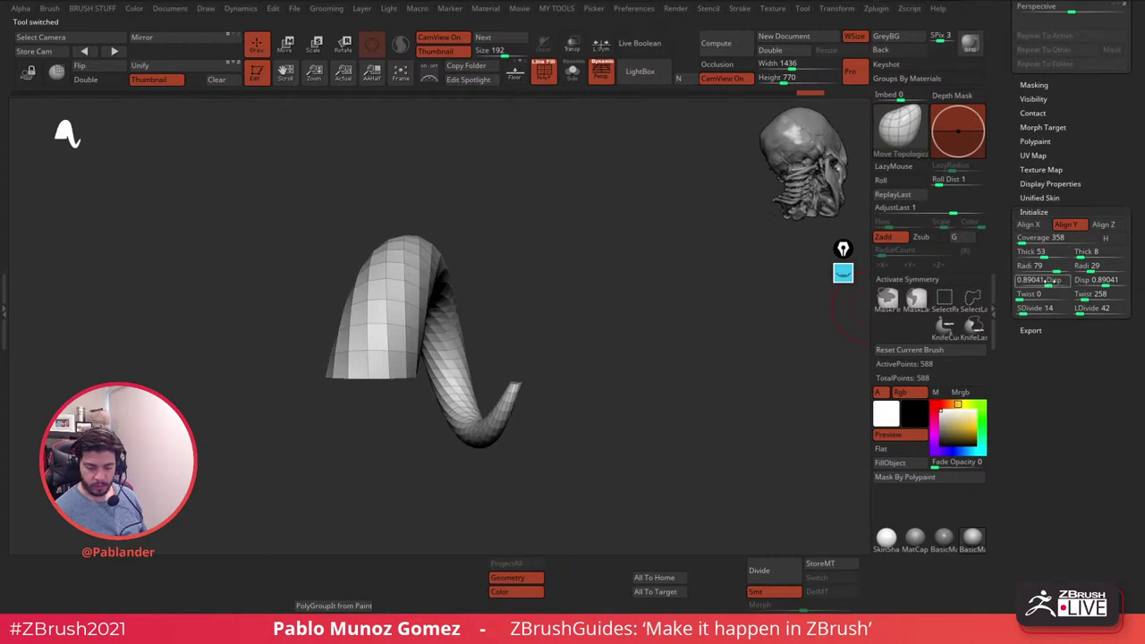
pyautogui.moveTo(1042, 280); pyautogui.dragTo(1106, 280)
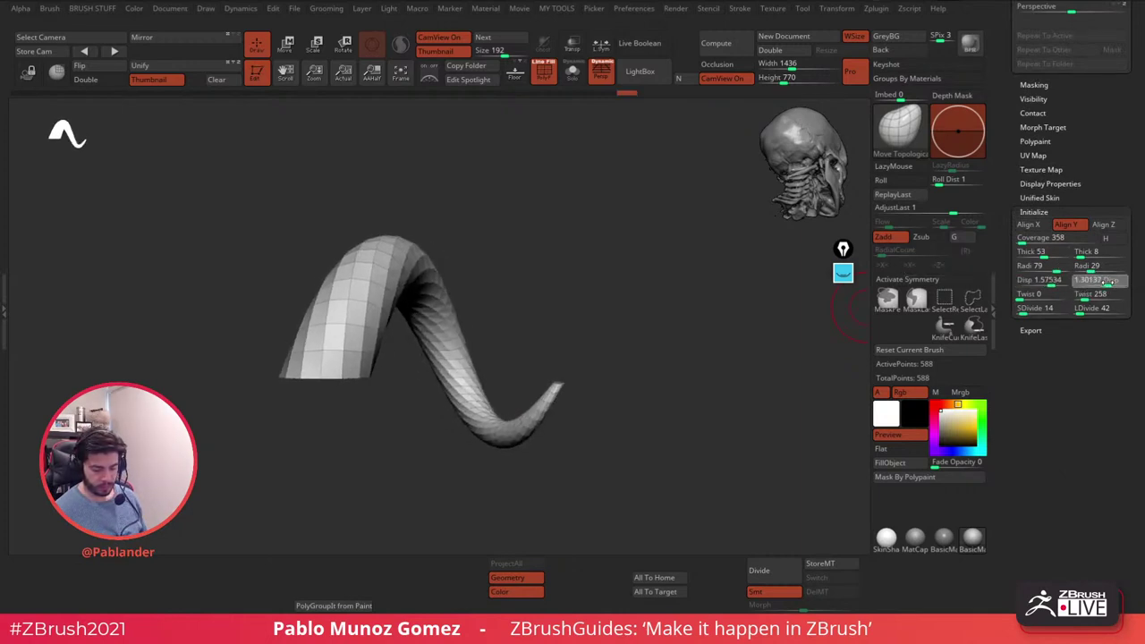
# - Convert the stretched spiral to a polymesh, refine its tip, and copy it for use in the bust tool
pyautogui.moveTo(1029, 146); pyautogui.dragTo(1023, 313)
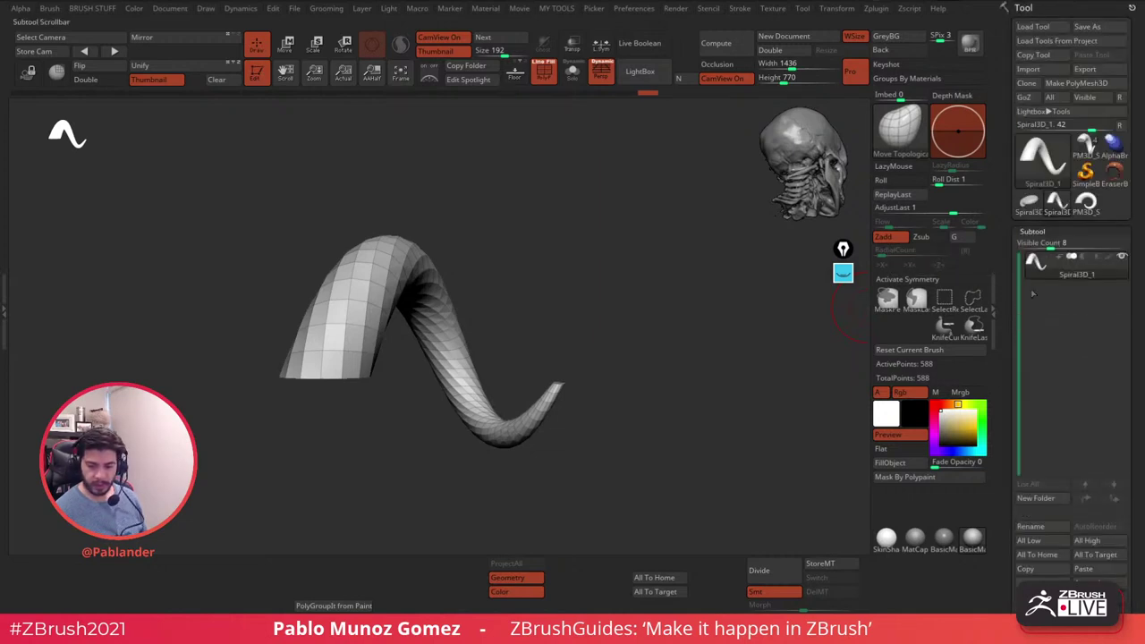
pyautogui.click(1077, 84)
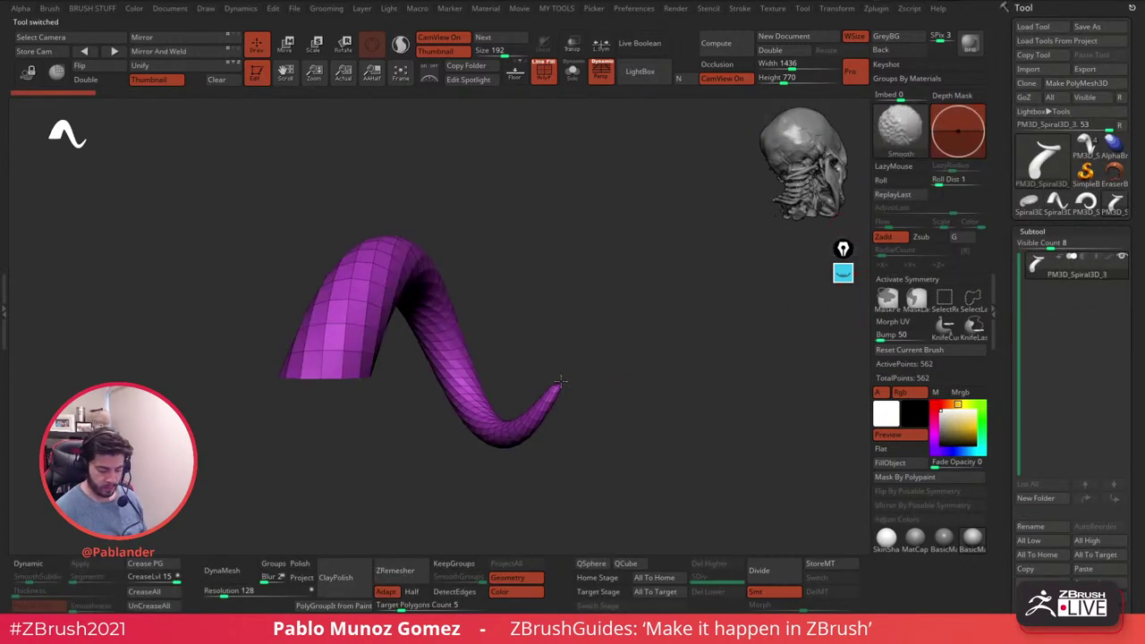
pyautogui.scroll(-2, 1077, 205)
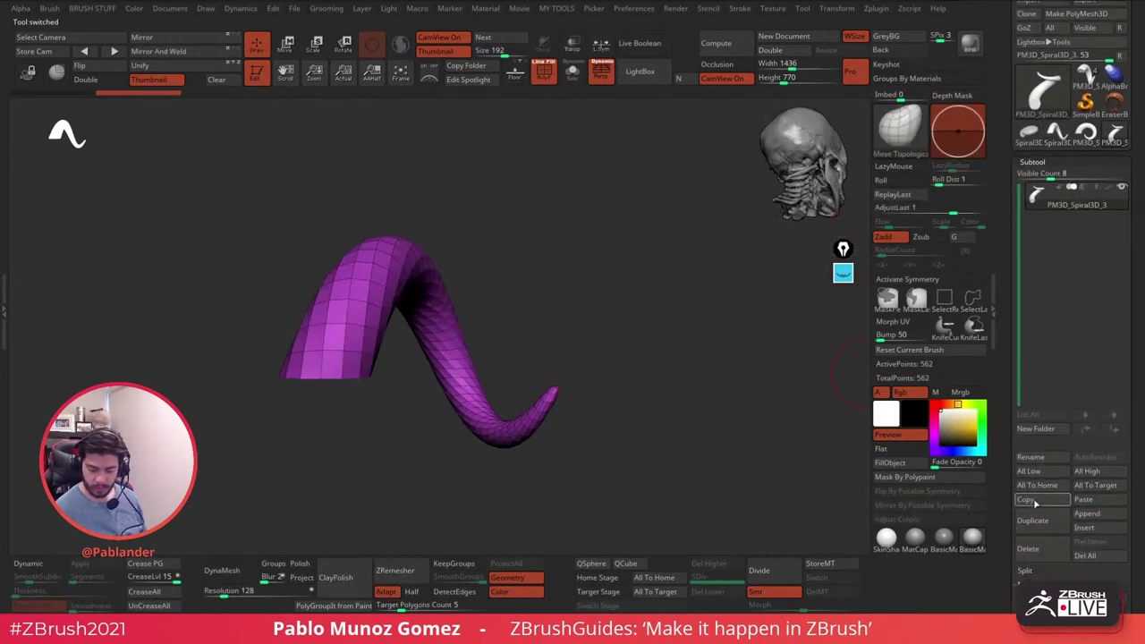
pyautogui.click(1085, 134)
# - Group the first horn in a new subtool folder, place the folder at the head of the list and collapse it
pyautogui.click(1113, 458)
pyautogui.click(1040, 429)
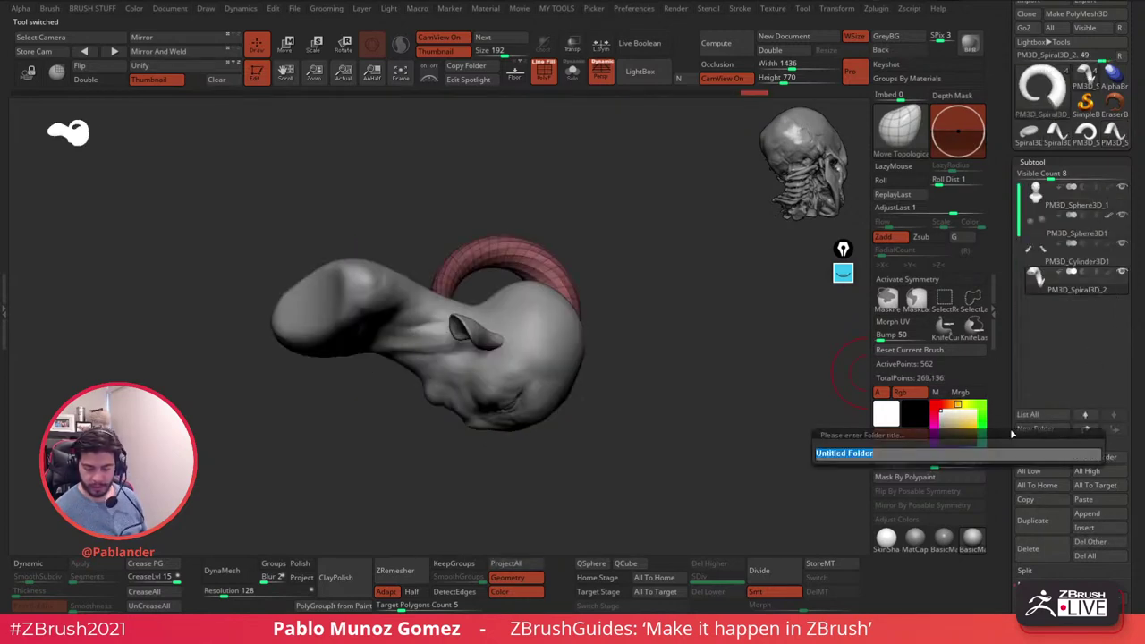
pyautogui.press('Return')
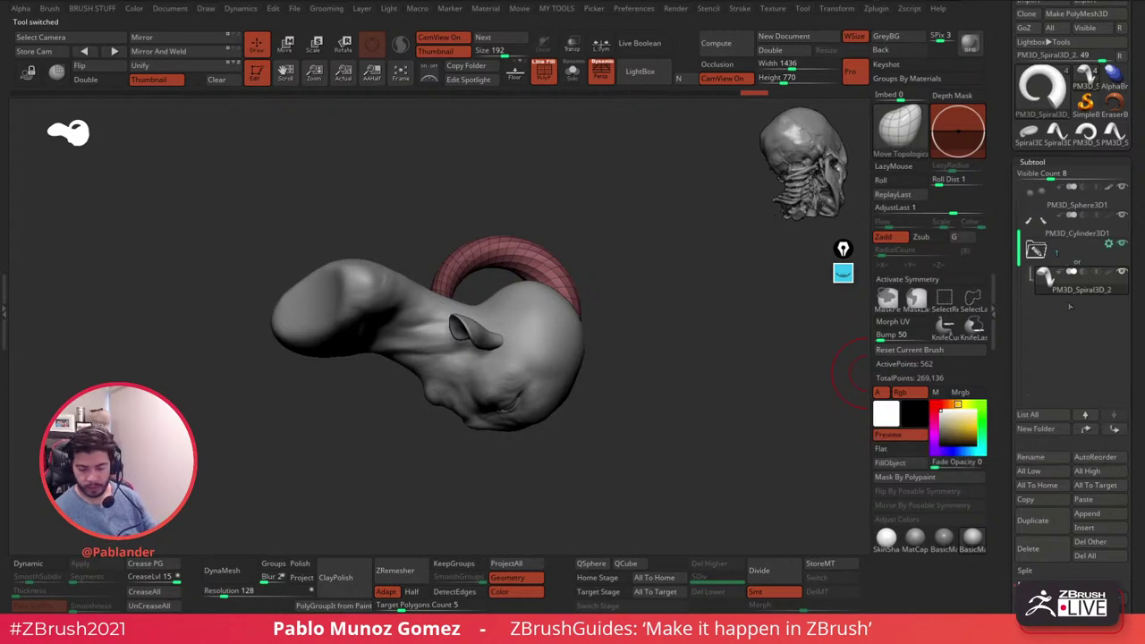
pyautogui.moveTo(1070, 282); pyautogui.dragTo(1093, 191)
pyautogui.click(1041, 190)
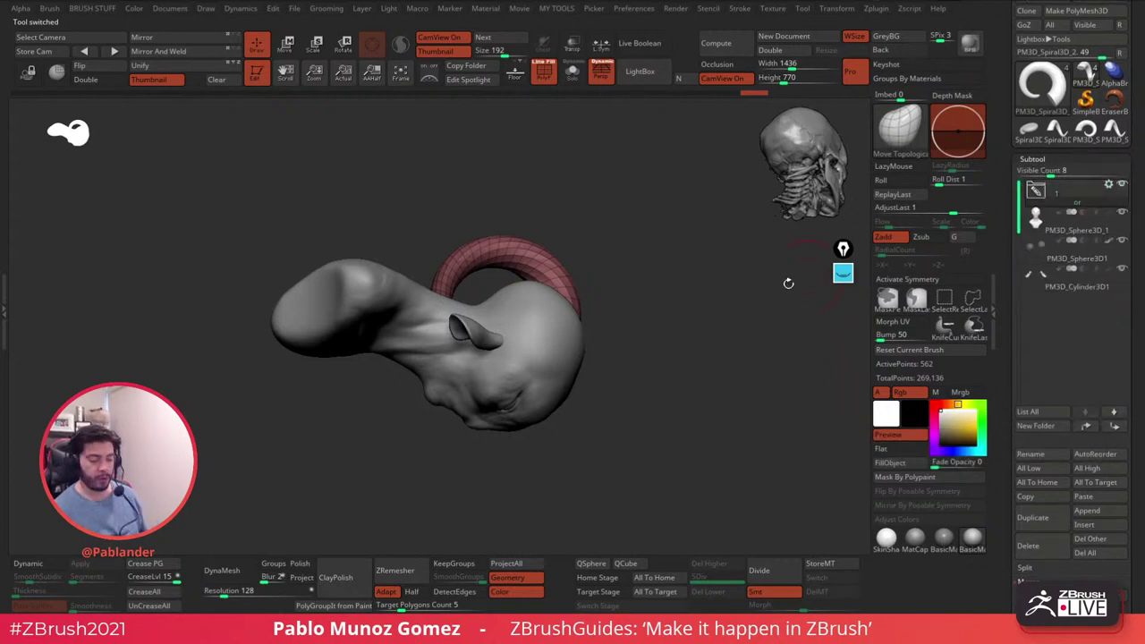
pyautogui.moveTo(696, 339); pyautogui.dragTo(687, 352)
# - Paste the stretched horn after the ear subtool and hide the folder holding the first horn
pyautogui.click(1076, 287)
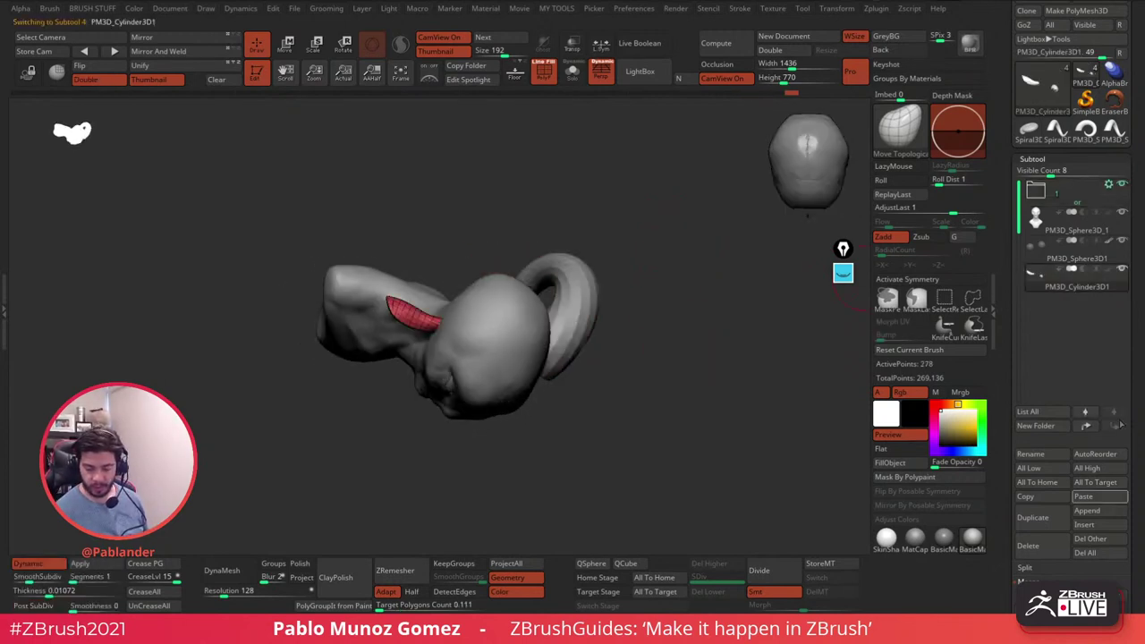
pyautogui.click(1109, 501)
pyautogui.moveTo(660, 359); pyautogui.dragTo(651, 256)
pyautogui.click(1121, 186)
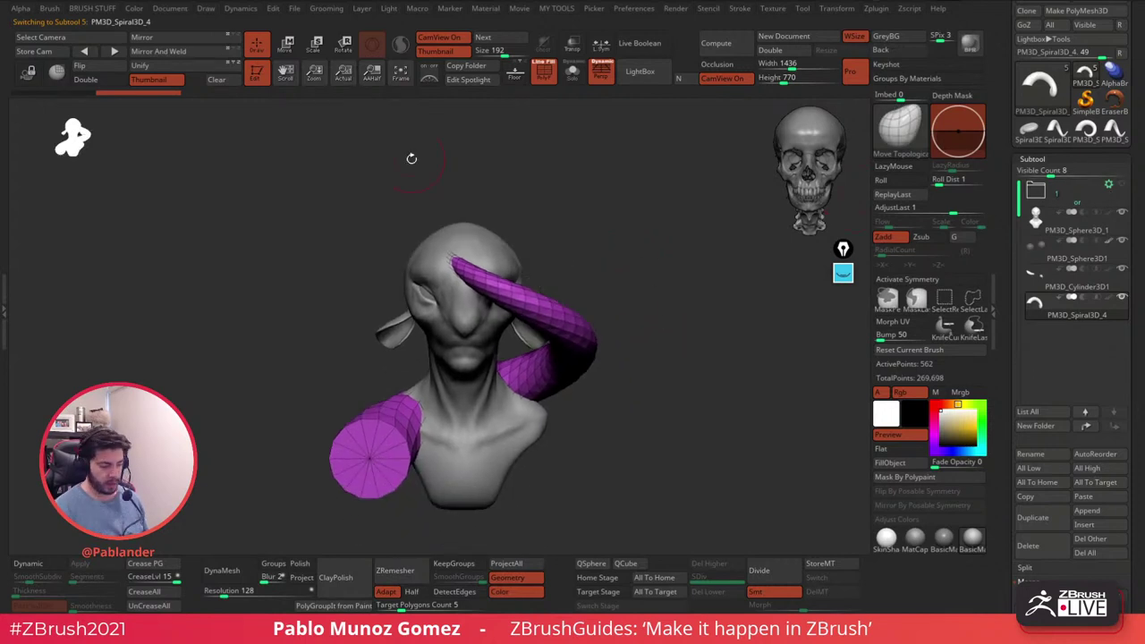
# - Move the stretched horn from beside the shoulder up to the head and turn its thick end toward the skull
pyautogui.click(285, 46)
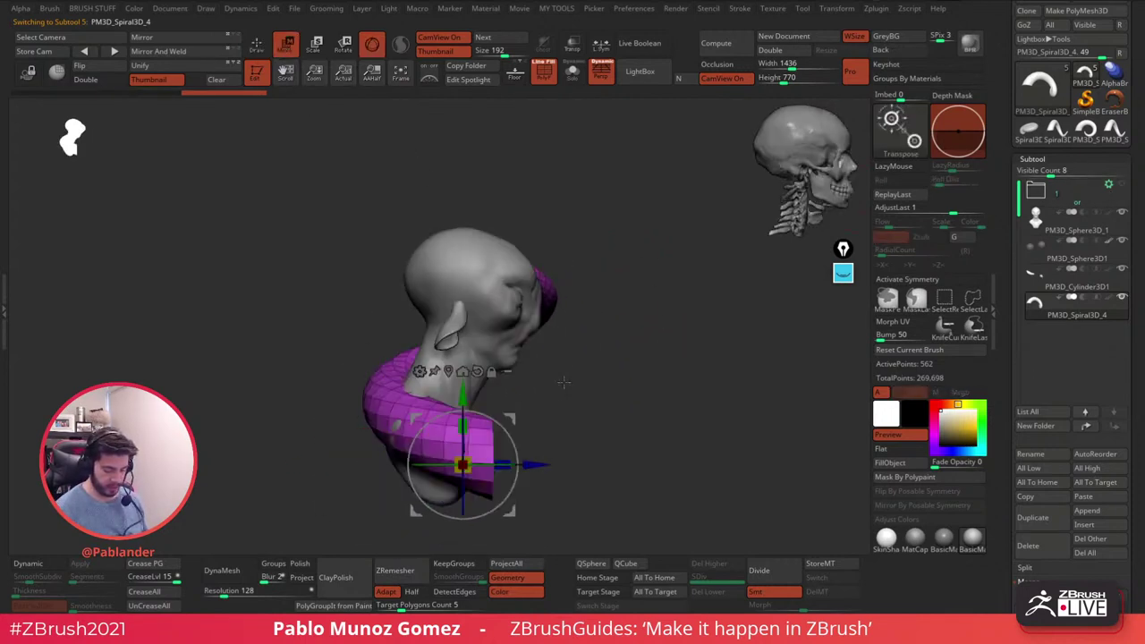
pyautogui.moveTo(460, 460); pyautogui.dragTo(486, 460)
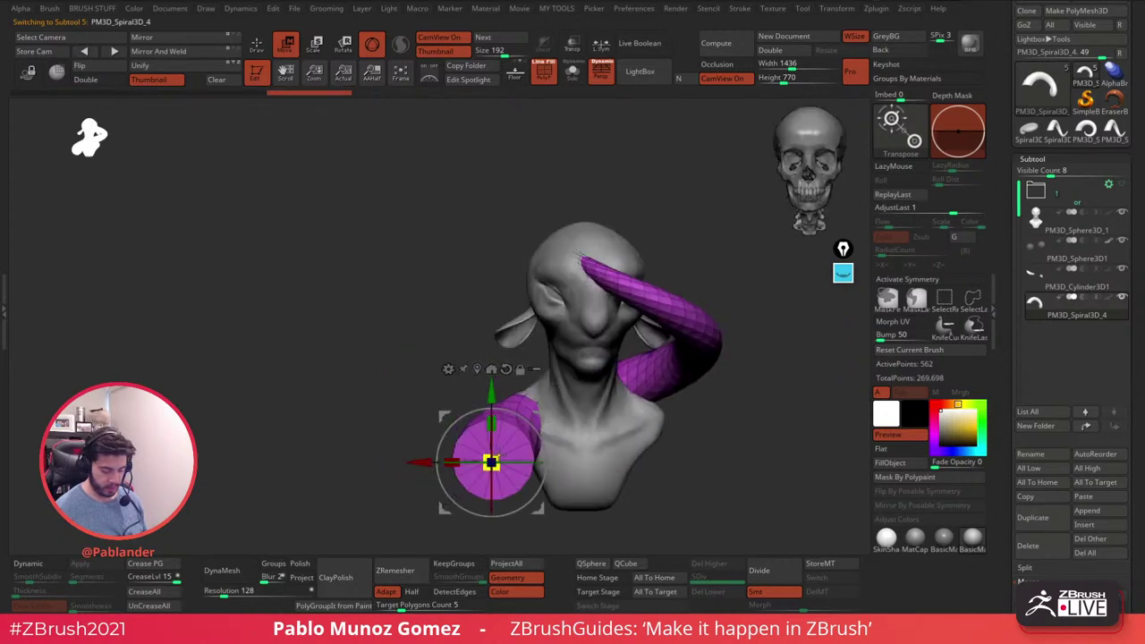
pyautogui.moveTo(493, 461); pyautogui.dragTo(477, 485)
pyautogui.moveTo(498, 410); pyautogui.dragTo(544, 455)
pyautogui.moveTo(538, 415); pyautogui.dragTo(665, 237)
pyautogui.moveTo(637, 274); pyautogui.dragTo(641, 320)
# - Rotate and position the horn so its base meets the side of the skull and it curls backward around the ear
pyautogui.keyDown('alt'); pyautogui.moveTo(746, 281); pyautogui.dragTo(659, 276); pyautogui.keyUp('alt')
pyautogui.moveTo(571, 285); pyautogui.dragTo(593, 242)
pyautogui.moveTo(674, 236); pyautogui.dragTo(572, 242)
pyautogui.moveTo(523, 289); pyautogui.dragTo(513, 293)
pyautogui.moveTo(571, 243); pyautogui.dragTo(575, 235)
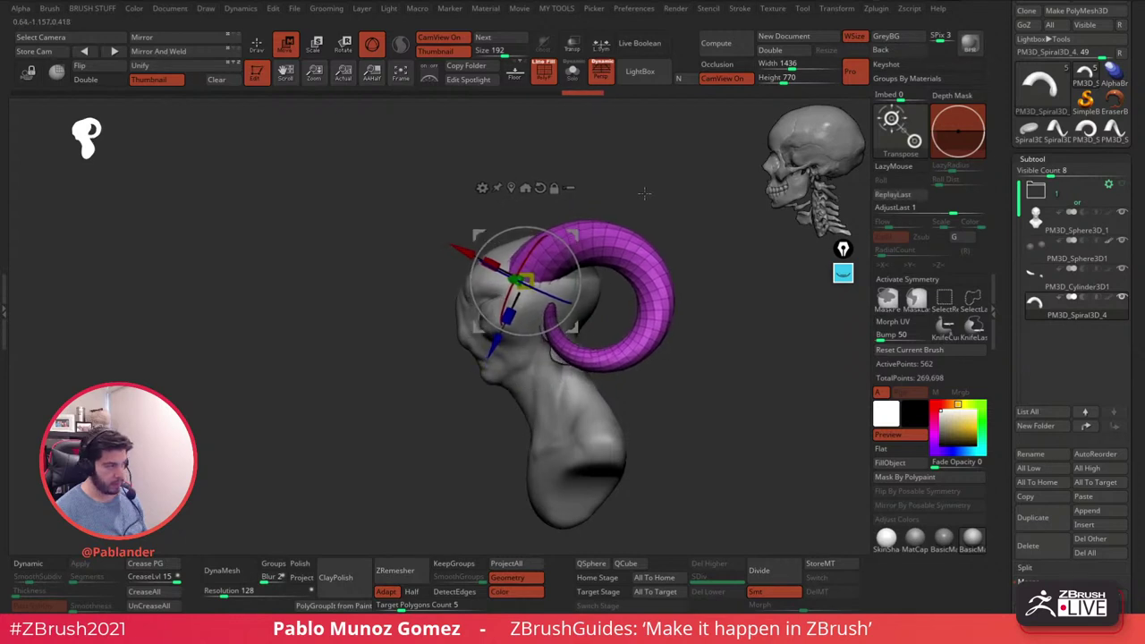
pyautogui.keyDown('alt'); pyautogui.moveTo(652, 185); pyautogui.dragTo(595, 194); pyautogui.keyUp('alt')
pyautogui.press('q')
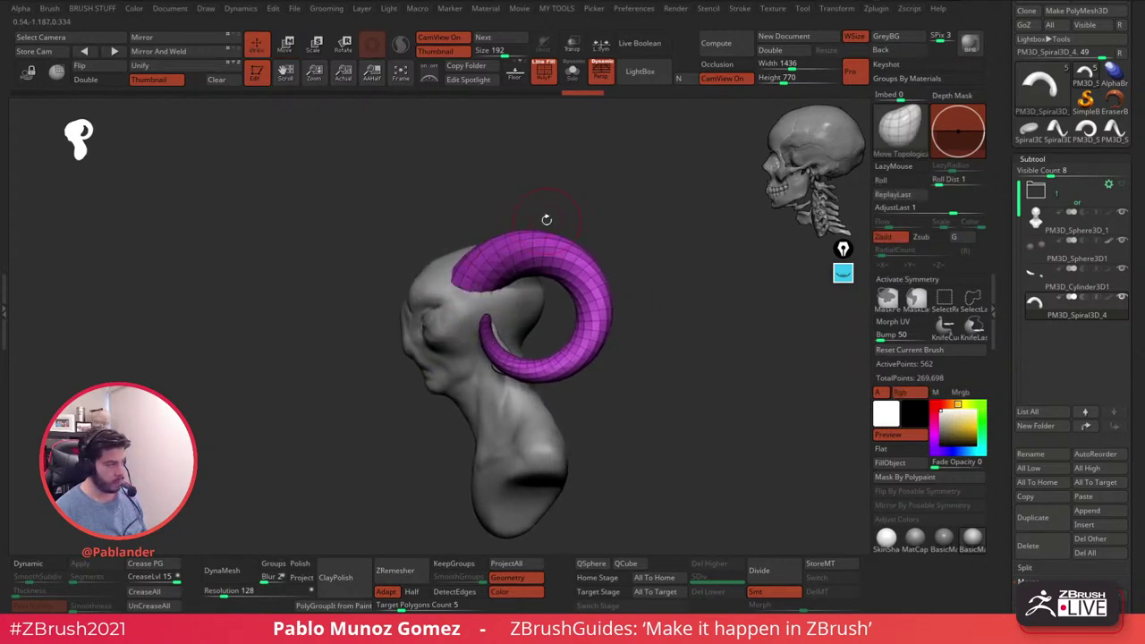
# - Fine-tune the horn's placement and angle from the side and above, seating its base in the skull and flaring its tip outward
pyautogui.click(286, 46)
pyautogui.moveTo(520, 243); pyautogui.dragTo(525, 276)
pyautogui.moveTo(595, 206); pyautogui.dragTo(659, 205)
pyautogui.moveTo(523, 291); pyautogui.dragTo(524, 314)
pyautogui.moveTo(604, 234); pyautogui.dragTo(608, 357)
pyautogui.moveTo(524, 265); pyautogui.dragTo(528, 276)
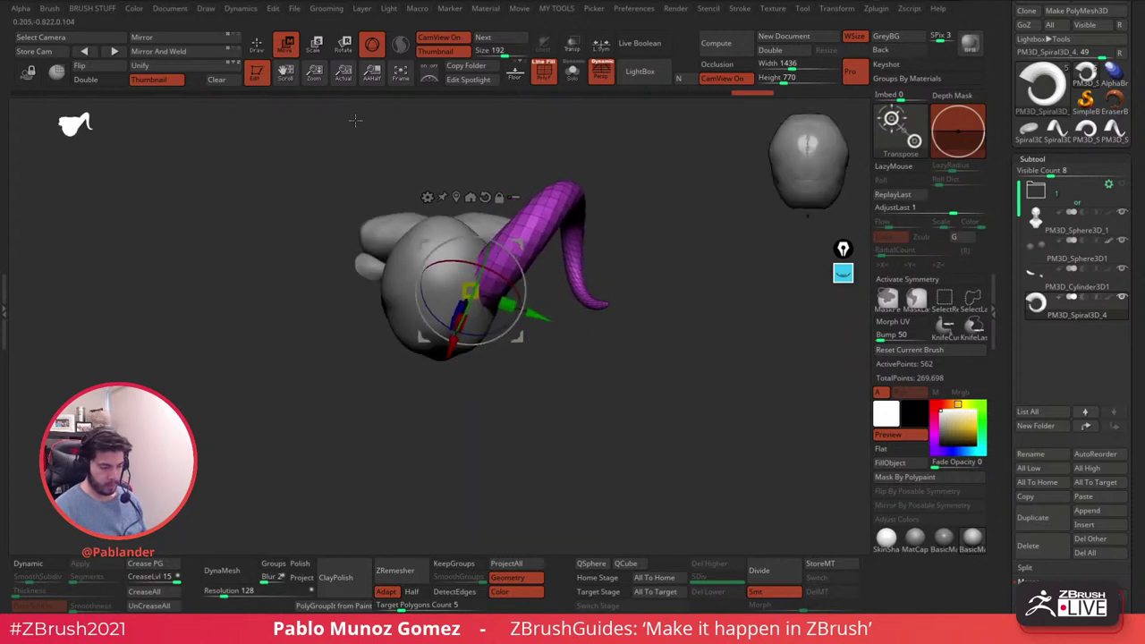
# - Apply Mirror And Weld to the placed horn to make a matching horn on the opposite side of the head
pyautogui.press('q')
pyautogui.keyDown('shift'); pyautogui.moveTo(626, 408); pyautogui.dragTo(621, 253); pyautogui.keyUp('shift')
pyautogui.keyDown('alt'); pyautogui.moveTo(644, 418); pyautogui.dragTo(649, 389); pyautogui.keyUp('alt')
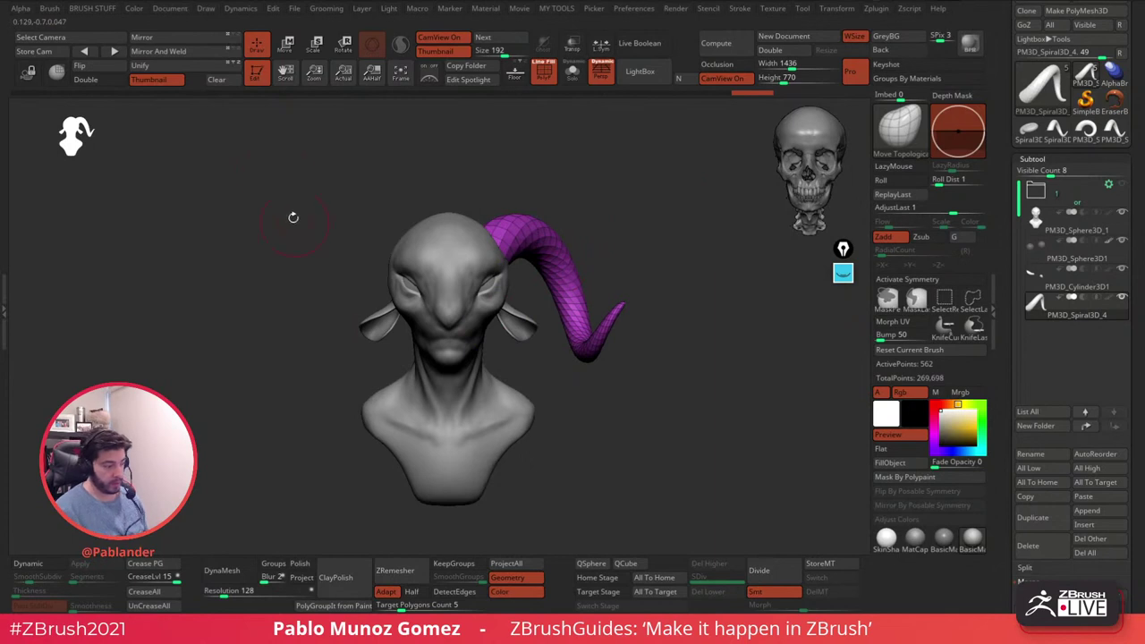
pyautogui.click(175, 39)
pyautogui.click(178, 52)
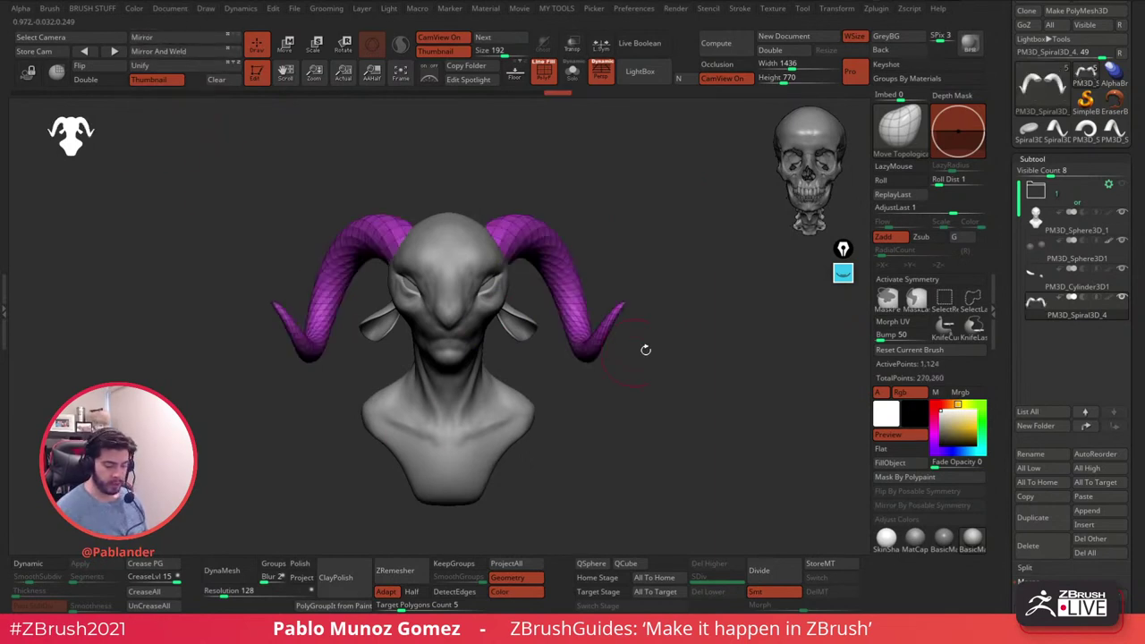
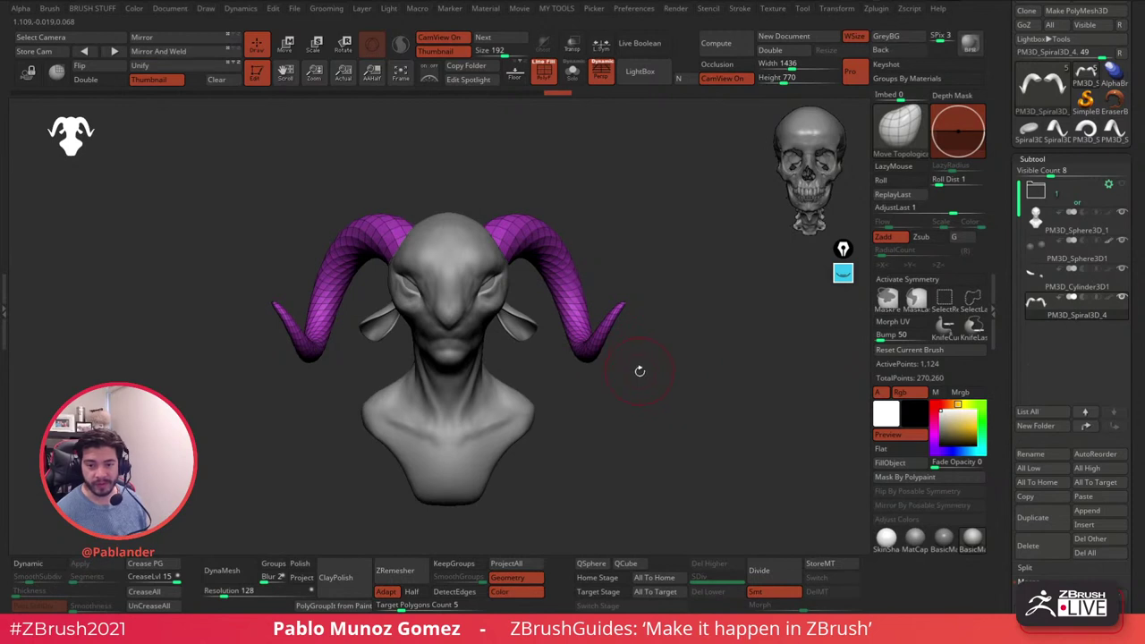
# - Activate X symmetry on the mirrored horns for sculpting with the Move Topological brush
pyautogui.moveTo(615, 339)
pyautogui.mouseDown()
pyautogui.moveTo(636, 340)
pyautogui.moveTo(619, 358)
pyautogui.mouseUp()
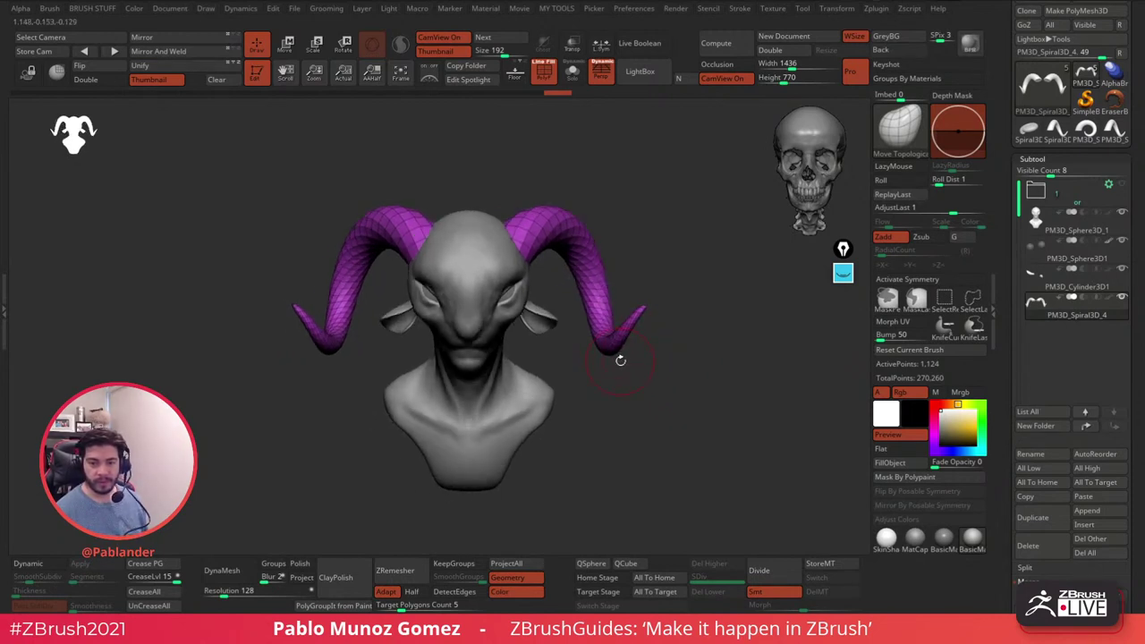
pyautogui.press('b')
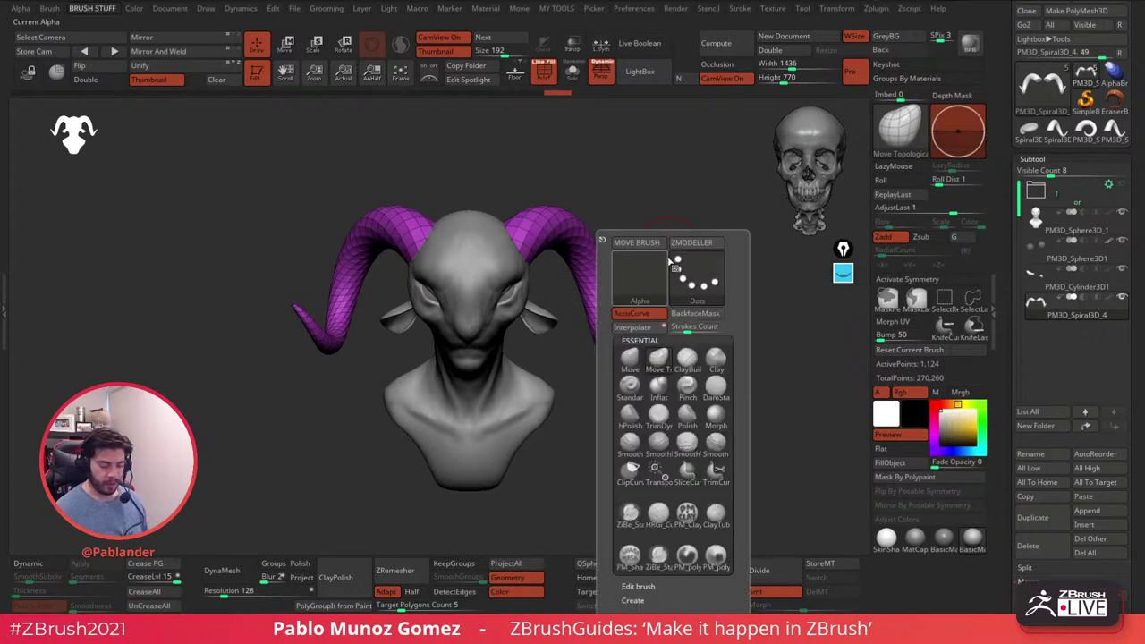
pyautogui.moveTo(591, 300); pyautogui.dragTo(584, 302)
pyautogui.moveTo(596, 197)
pyautogui.mouseDown()
pyautogui.moveTo(548, 223)
pyautogui.moveTo(496, 213)
pyautogui.mouseUp()
pyautogui.click(888, 280)
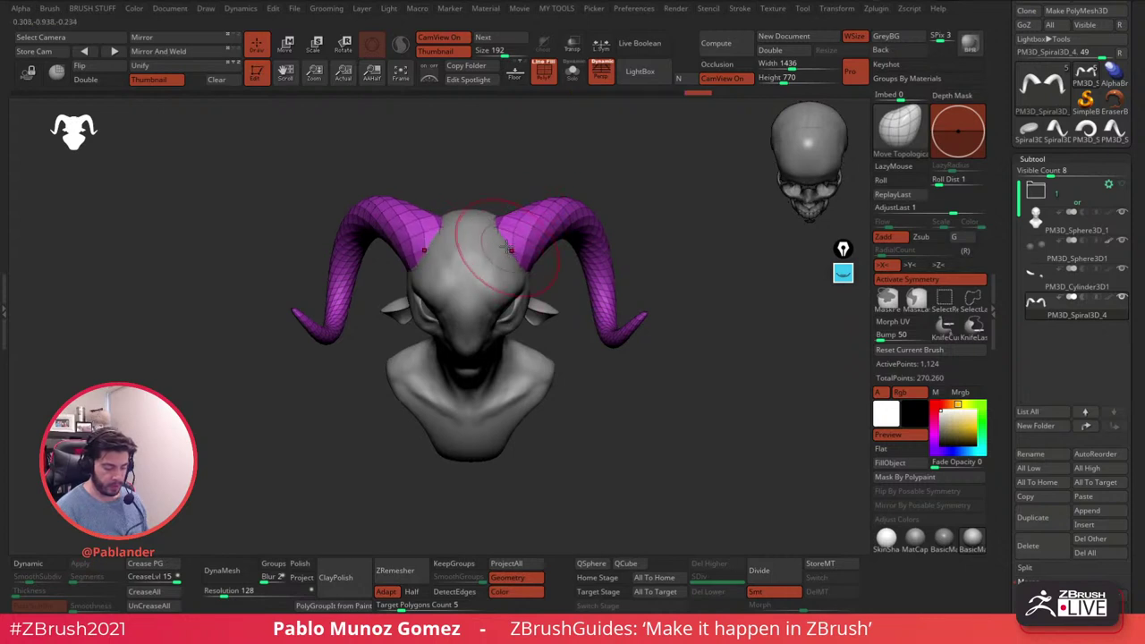
pyautogui.keyDown('shift'); pyautogui.moveTo(490, 239); pyautogui.dragTo(562, 234, button='right'); pyautogui.keyUp('shift')
pyautogui.press('space')
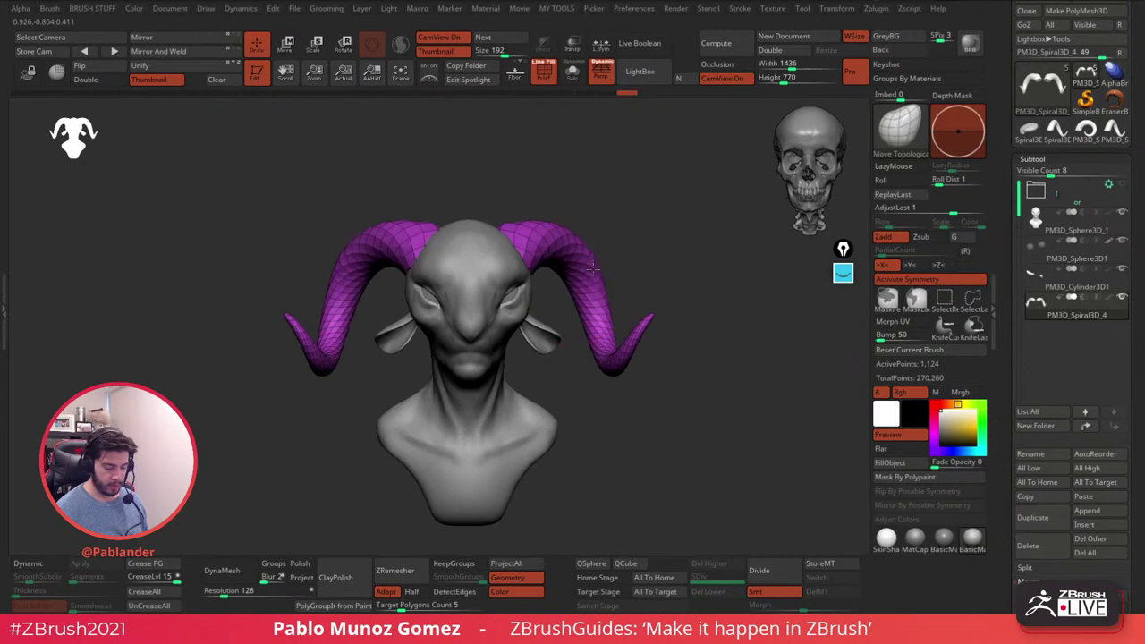
# - Reshape the horns' overall curve from the front and side with the Move Topological brush
pyautogui.moveTo(629, 350)
pyautogui.mouseDown()
pyautogui.moveTo(609, 308)
pyautogui.moveTo(599, 325)
pyautogui.moveTo(578, 293)
pyautogui.mouseUp()
pyautogui.moveTo(608, 228); pyautogui.dragTo(626, 185)
pyautogui.moveTo(626, 185)
pyautogui.mouseDown(button='right')
pyautogui.moveTo(631, 163)
pyautogui.moveTo(445, 212)
pyautogui.mouseUp(button='right')
pyautogui.moveTo(440, 223); pyautogui.dragTo(431, 214)
pyautogui.moveTo(406, 292); pyautogui.dragTo(401, 293)
pyautogui.moveTo(443, 346); pyautogui.dragTo(444, 346)
pyautogui.moveTo(412, 295); pyautogui.dragTo(417, 294)
pyautogui.moveTo(475, 361); pyautogui.dragTo(476, 354)
# - Smooth out the horns' side profile into a rounder curl around the ears with the Move Topological brush
pyautogui.moveTo(540, 333)
pyautogui.mouseDown()
pyautogui.moveTo(488, 363)
pyautogui.moveTo(425, 264)
pyautogui.mouseUp()
pyautogui.moveTo(440, 212); pyautogui.dragTo(443, 216)
pyautogui.moveTo(525, 210); pyautogui.dragTo(520, 270)
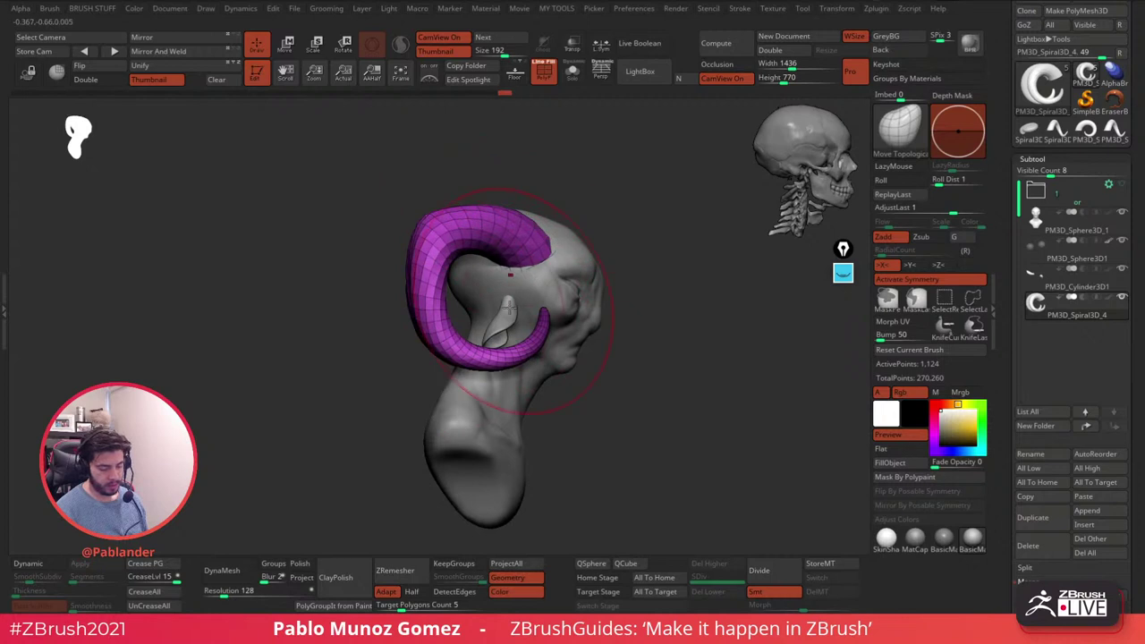
pyautogui.moveTo(440, 354); pyautogui.dragTo(426, 223)
pyautogui.moveTo(475, 360)
pyautogui.mouseDown()
pyautogui.moveTo(530, 334)
pyautogui.moveTo(524, 347)
pyautogui.mouseUp()
pyautogui.keyDown('shift'); pyautogui.moveTo(549, 330); pyautogui.dragTo(605, 315); pyautogui.keyUp('shift')
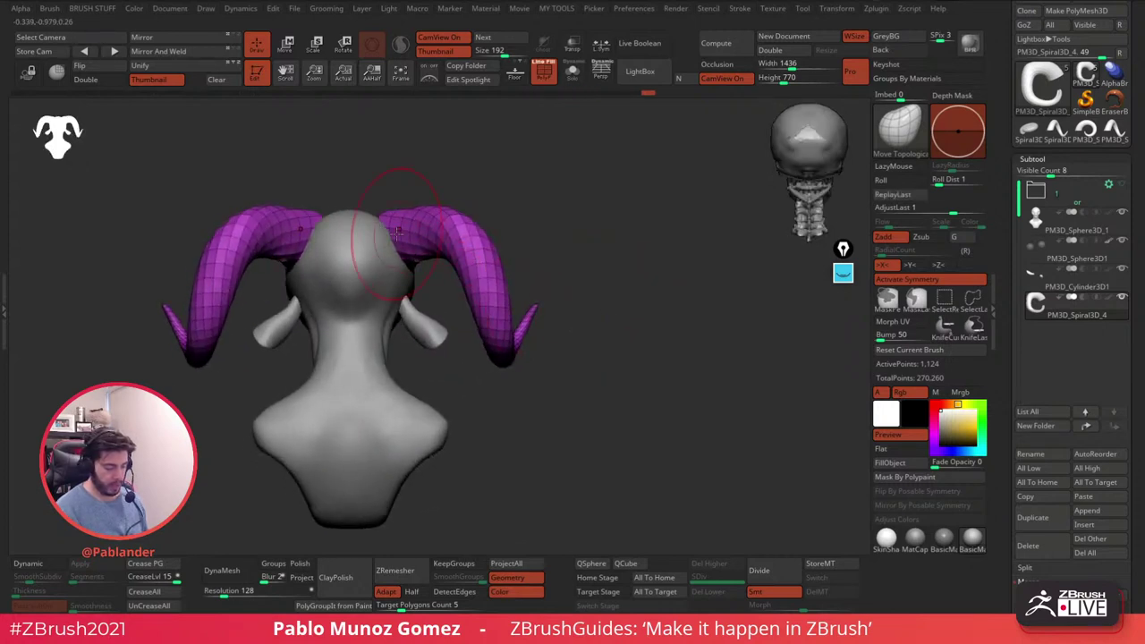
# - Adjust the horn bases from behind so they broaden and sit closer to the top of the skull
pyautogui.keyDown('alt'); pyautogui.moveTo(515, 179); pyautogui.dragTo(560, 186); pyautogui.keyUp('alt')
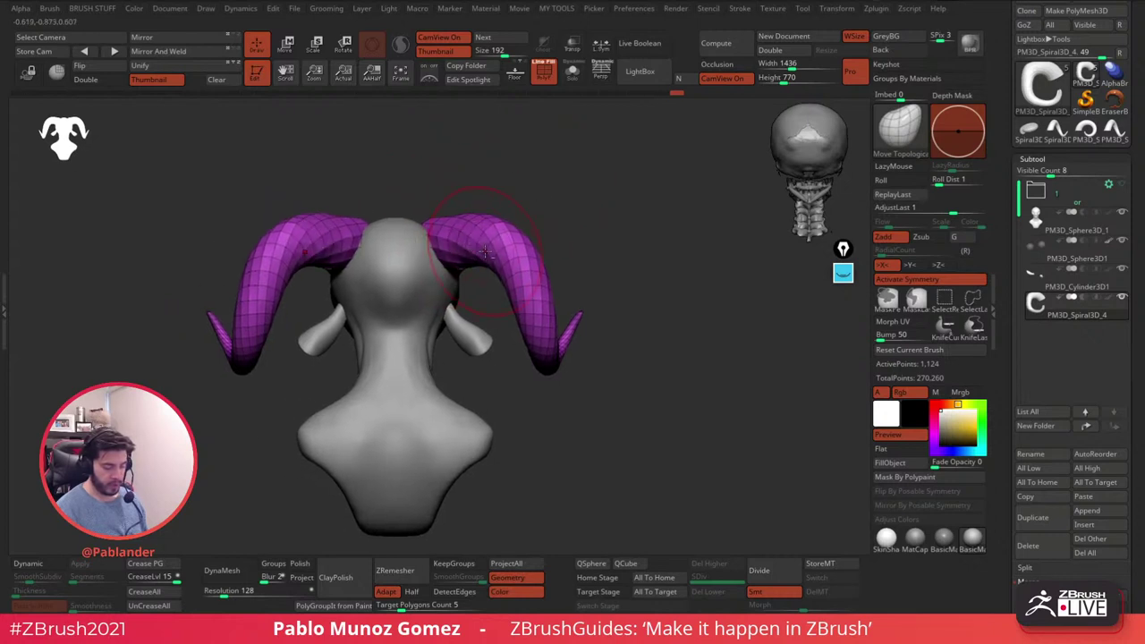
pyautogui.moveTo(485, 254); pyautogui.dragTo(531, 243, button='right')
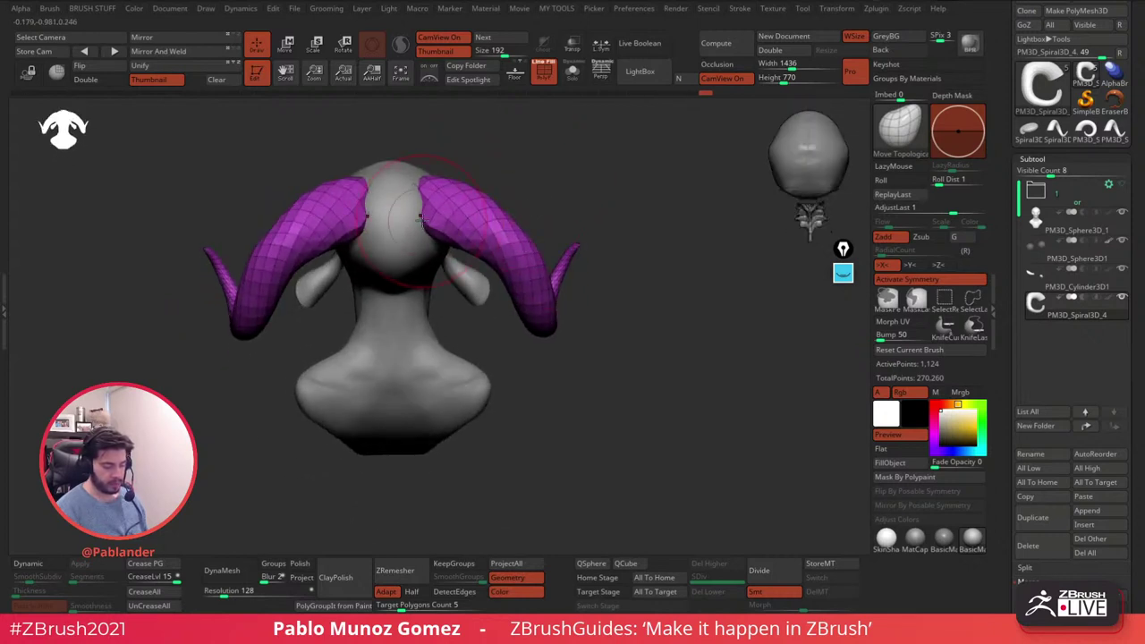
pyautogui.moveTo(427, 188)
pyautogui.keyDown('shift'); pyautogui.mouseDown()
pyautogui.moveTo(441, 186)
pyautogui.moveTo(431, 194)
pyautogui.mouseUp(); pyautogui.keyUp('shift')
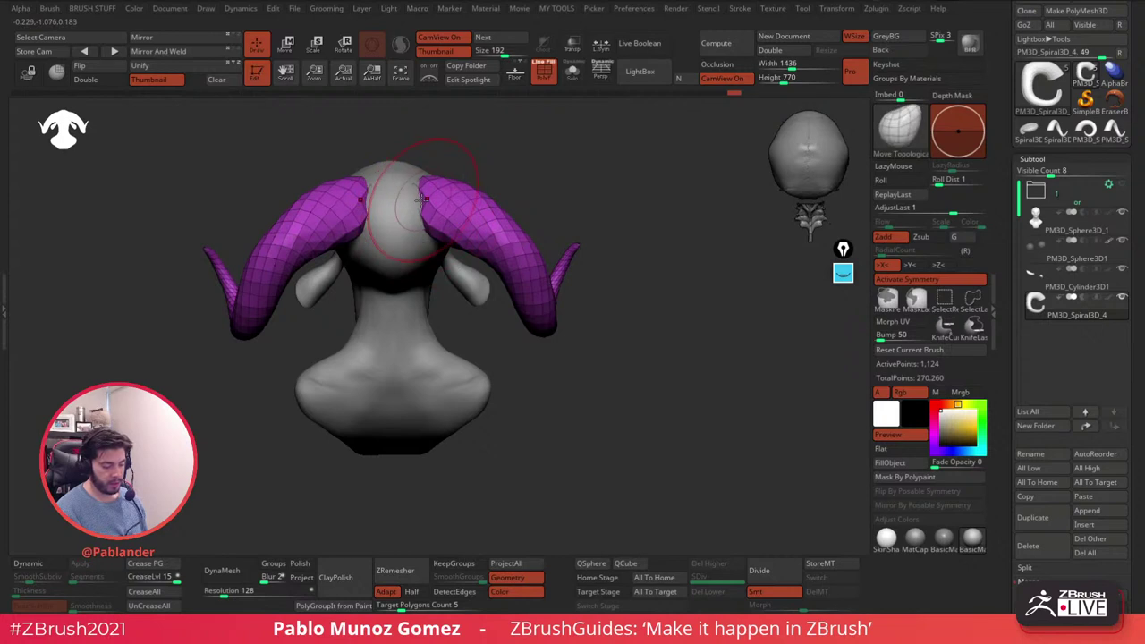
pyautogui.moveTo(454, 171); pyautogui.dragTo(536, 217, button='right')
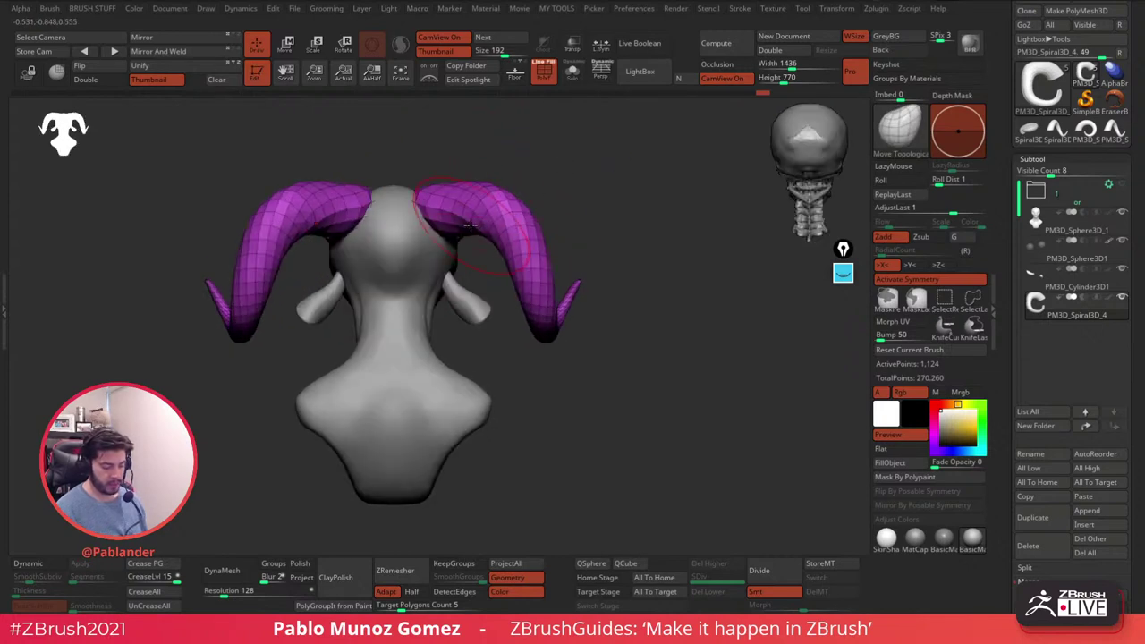
pyautogui.press('space')
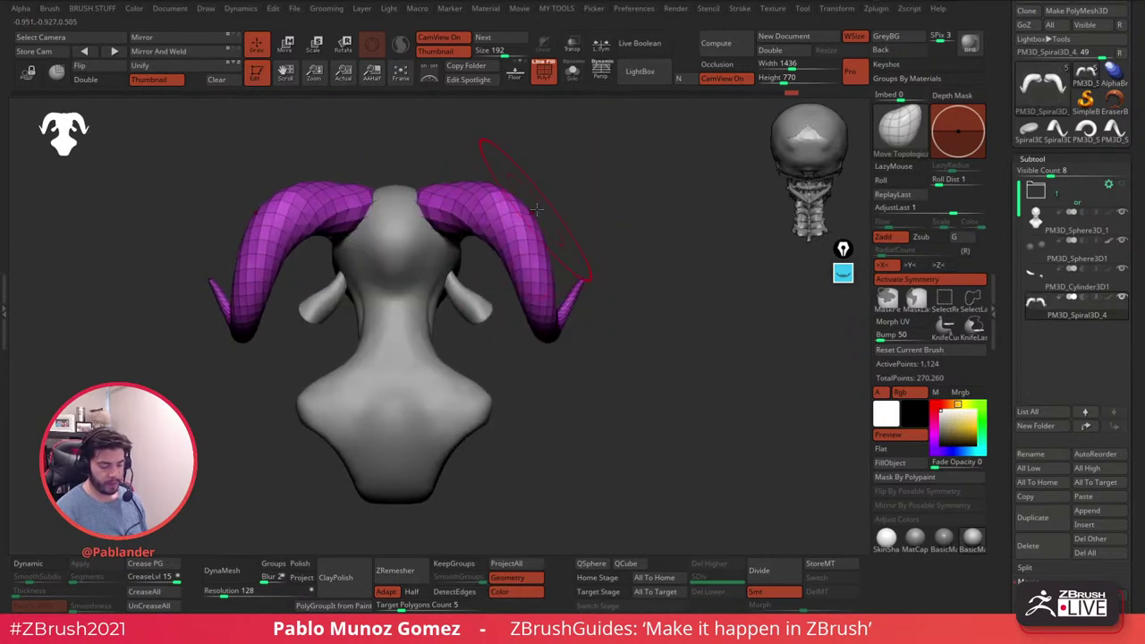
pyautogui.moveTo(539, 201); pyautogui.dragTo(542, 195, button='right')
pyautogui.moveTo(522, 190); pyautogui.dragTo(513, 188)
# - Push the horns' upper outer edges with the Move Topological brush to form a more angular bend
pyautogui.moveTo(486, 182)
pyautogui.keyDown('alt'); pyautogui.mouseDown(button='right')
pyautogui.moveTo(529, 173)
pyautogui.moveTo(558, 199)
pyautogui.mouseUp(button='right'); pyautogui.keyUp('alt')
pyautogui.moveTo(557, 208); pyautogui.dragTo(565, 226)
pyautogui.moveTo(547, 203); pyautogui.dragTo(534, 223)
pyautogui.rightClick(458, 267)
pyautogui.moveTo(610, 177)
pyautogui.keyDown('shift'); pyautogui.mouseDown(button='right')
pyautogui.moveTo(510, 197)
pyautogui.moveTo(486, 184)
pyautogui.moveTo(474, 248)
pyautogui.moveTo(575, 304)
pyautogui.moveTo(369, 340)
pyautogui.mouseUp(button='right'); pyautogui.keyUp('shift')
pyautogui.rightClick(511, 356)
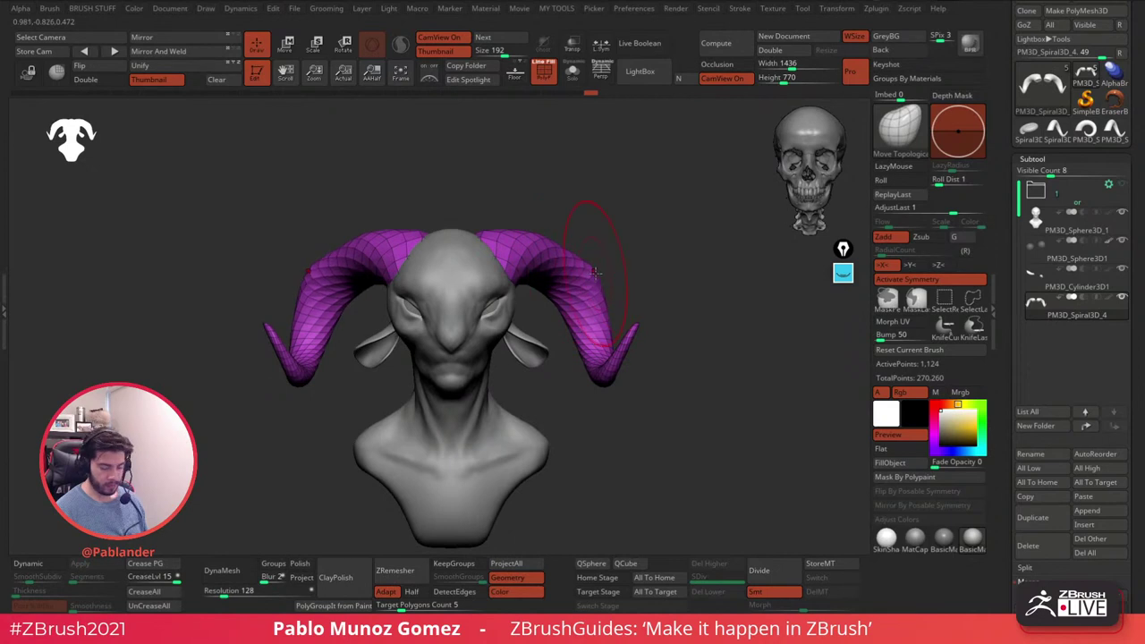
# - Reshape the lower curves and tips of the horns, checking their form from below and behind
pyautogui.moveTo(566, 310); pyautogui.dragTo(560, 317)
pyautogui.moveTo(579, 356); pyautogui.dragTo(578, 376)
pyautogui.moveTo(605, 331); pyautogui.dragTo(598, 349)
pyautogui.moveTo(635, 364)
pyautogui.mouseDown(button='right')
pyautogui.moveTo(651, 337)
pyautogui.moveTo(646, 291)
pyautogui.mouseUp(button='right')
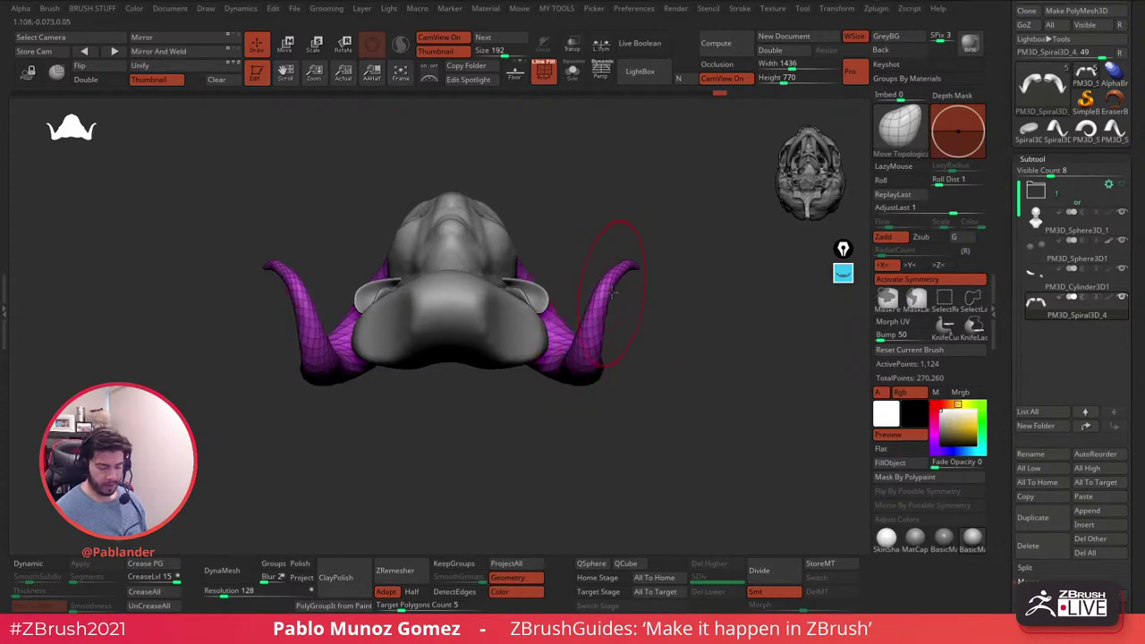
pyautogui.moveTo(590, 215); pyautogui.dragTo(586, 374, button='right')
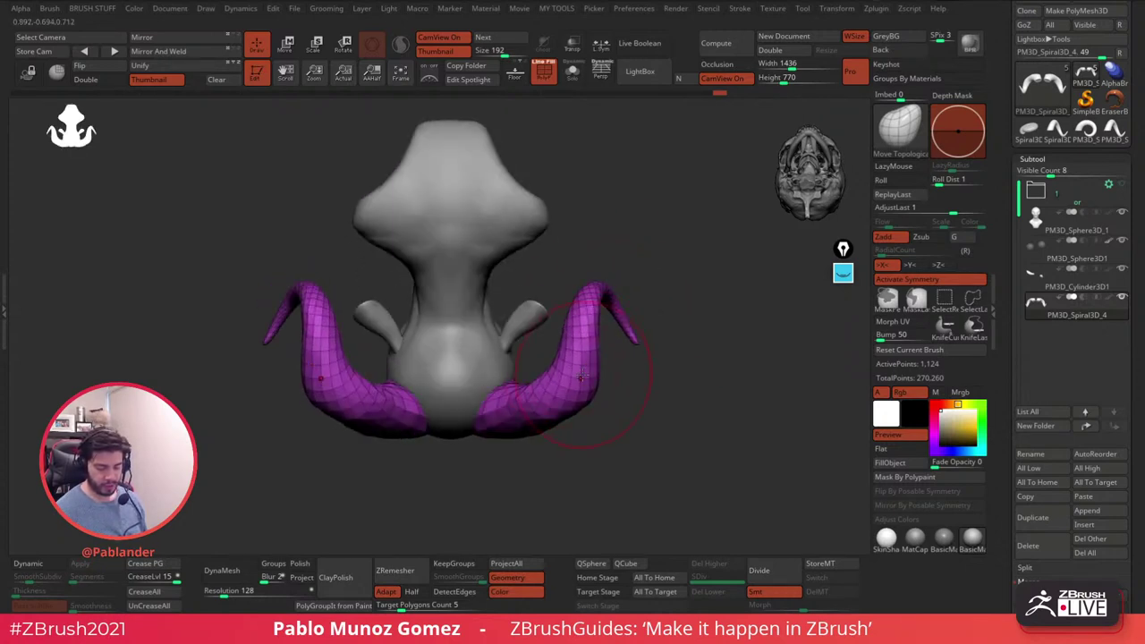
pyautogui.moveTo(594, 313); pyautogui.dragTo(663, 308, button='right')
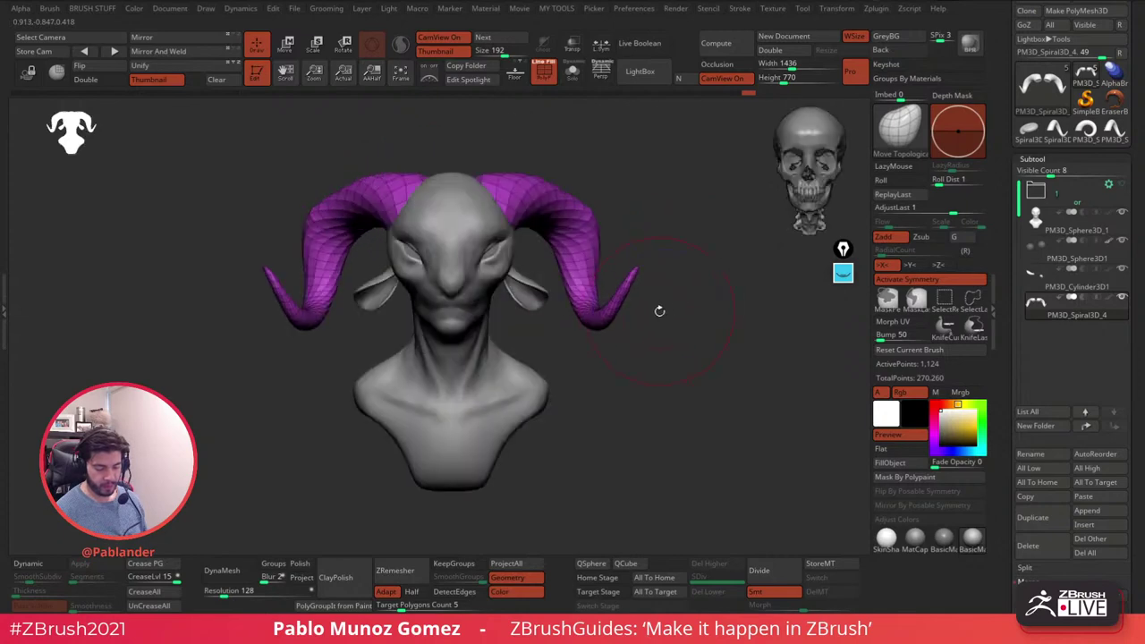
# - Pull the horn bases forward over the forehead from the side and three-quarter views
pyautogui.moveTo(626, 190); pyautogui.dragTo(730, 218, button='right')
pyautogui.moveTo(589, 212); pyautogui.dragTo(652, 195, button='right')
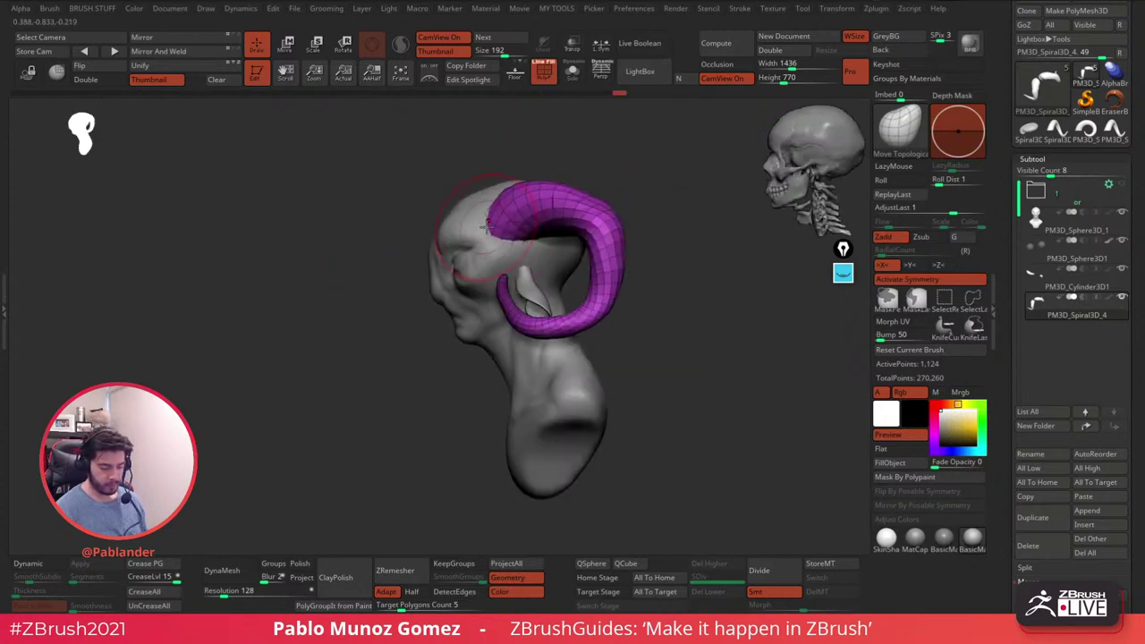
pyautogui.moveTo(524, 241); pyautogui.dragTo(515, 233)
pyautogui.moveTo(482, 224); pyautogui.dragTo(503, 229, button='right')
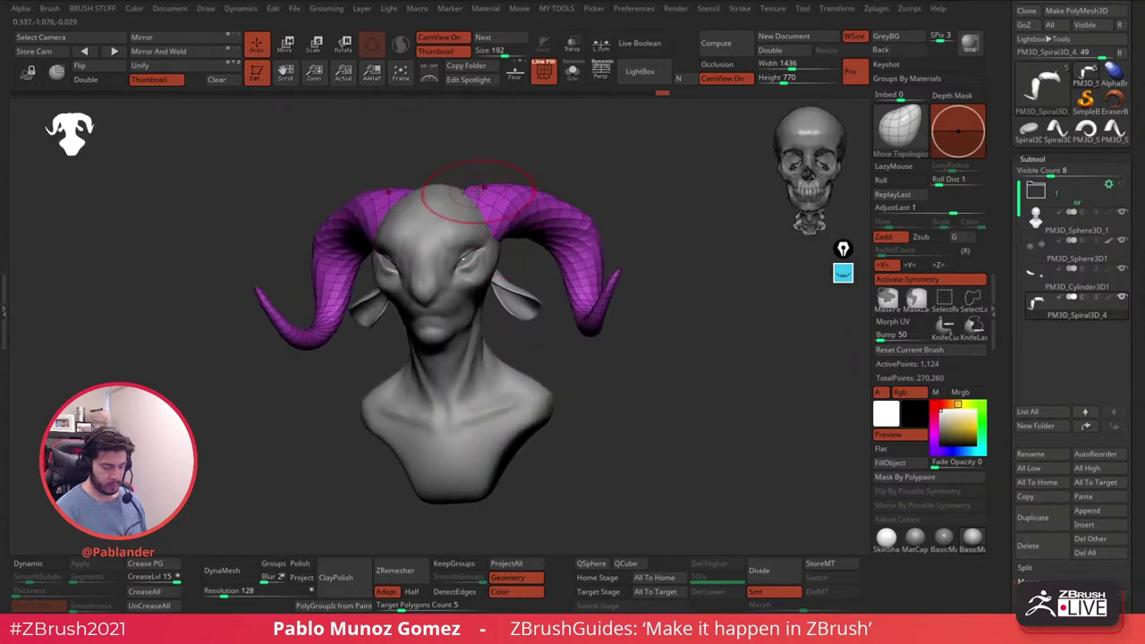
pyautogui.moveTo(567, 166); pyautogui.dragTo(633, 230, button='right')
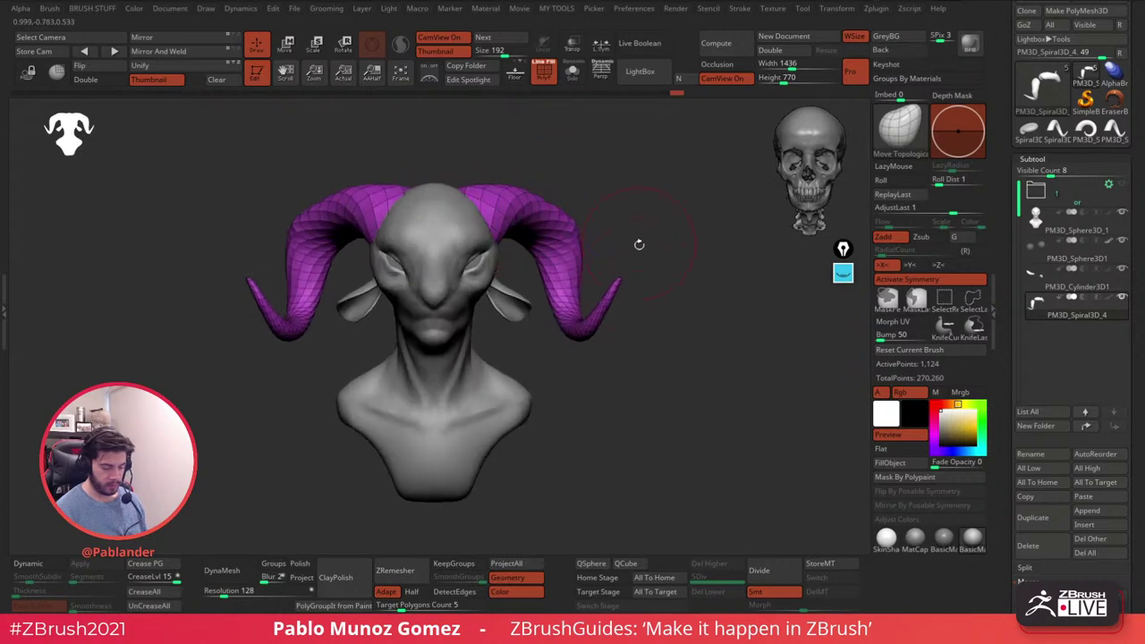
# - Turn on perspective and pull the horns' lower curves and tips farther outward
pyautogui.keyDown('alt'); pyautogui.moveTo(638, 374); pyautogui.dragTo(667, 368, button='right'); pyautogui.keyUp('alt')
pyautogui.moveTo(653, 310)
pyautogui.mouseDown(button='right')
pyautogui.moveTo(712, 308)
pyautogui.moveTo(646, 293)
pyautogui.moveTo(674, 322)
pyautogui.mouseUp(button='right')
pyautogui.press('space')
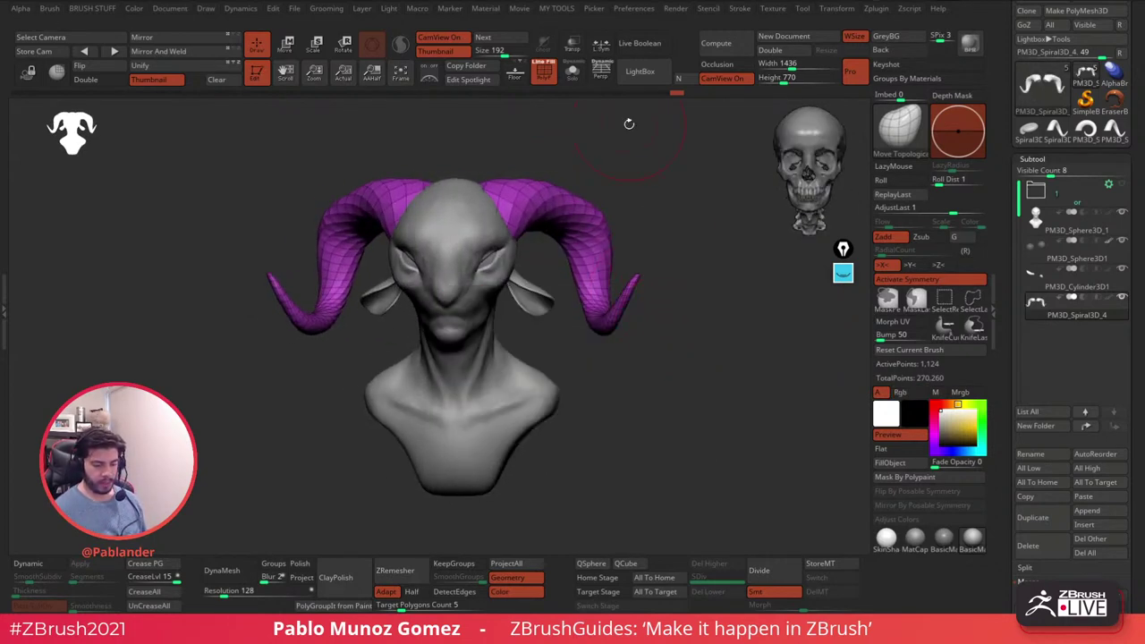
pyautogui.press('p')
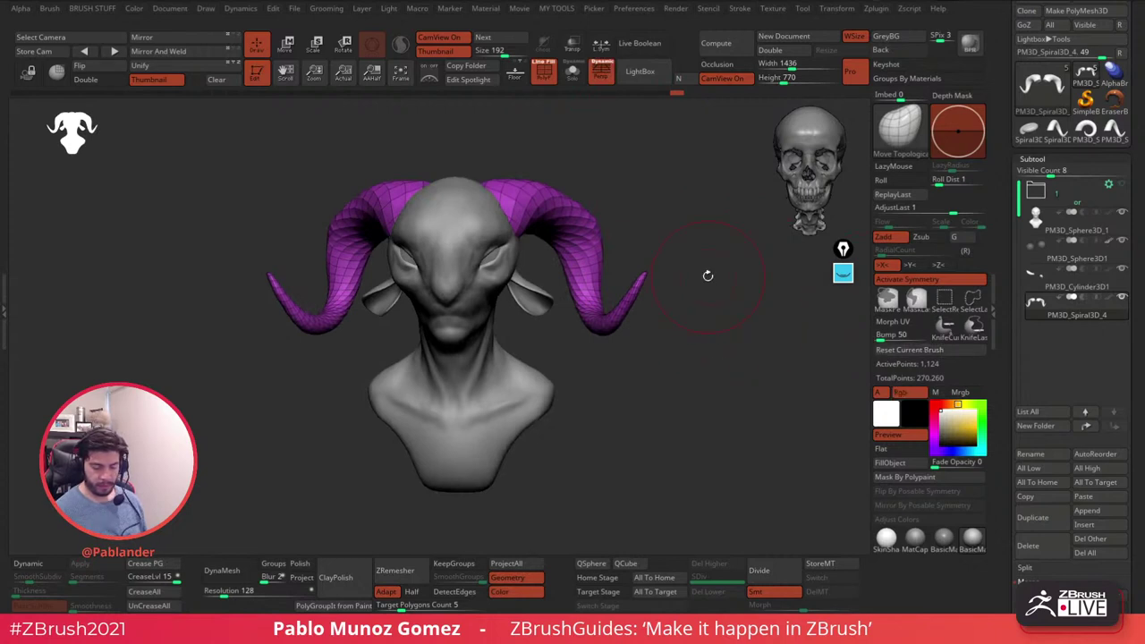
pyautogui.press('space')
pyautogui.moveTo(659, 243)
pyautogui.mouseDown()
pyautogui.moveTo(682, 229)
pyautogui.moveTo(620, 205)
pyautogui.moveTo(638, 225)
pyautogui.moveTo(605, 409)
pyautogui.moveTo(666, 361)
pyautogui.mouseUp()
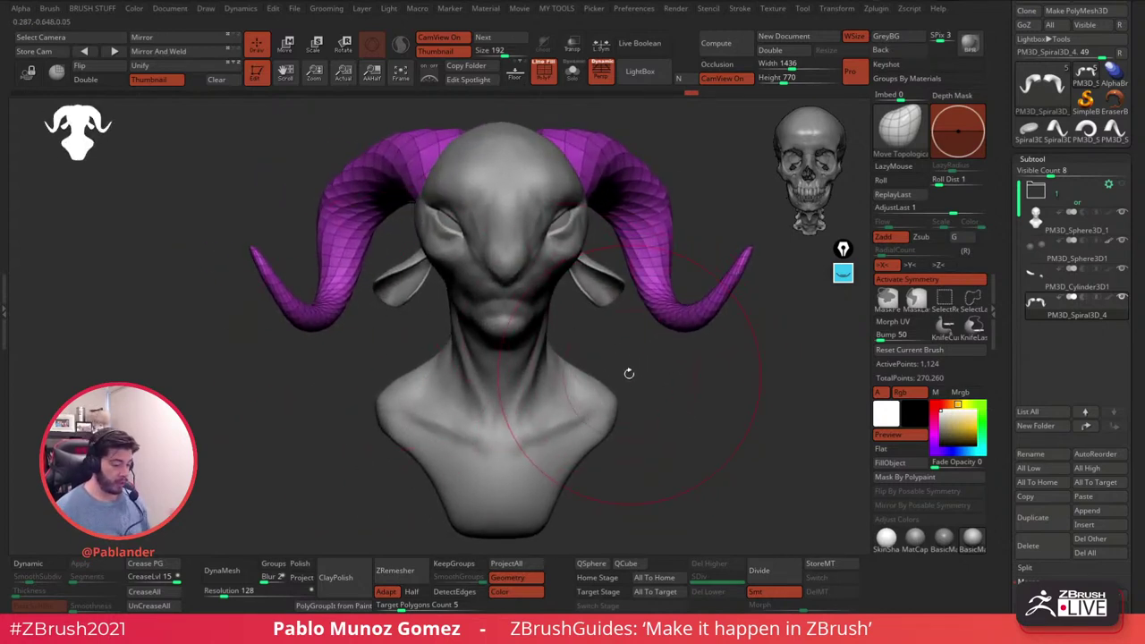
# - Enlarge the silhouette thumbnail and set its size to 512
pyautogui.moveTo(78, 134); pyautogui.dragTo(317, 466)
pyautogui.moveTo(664, 389)
pyautogui.mouseDown()
pyautogui.moveTo(674, 408)
pyautogui.moveTo(628, 411)
pyautogui.mouseUp()
pyautogui.moveTo(715, 281); pyautogui.dragTo(664, 384)
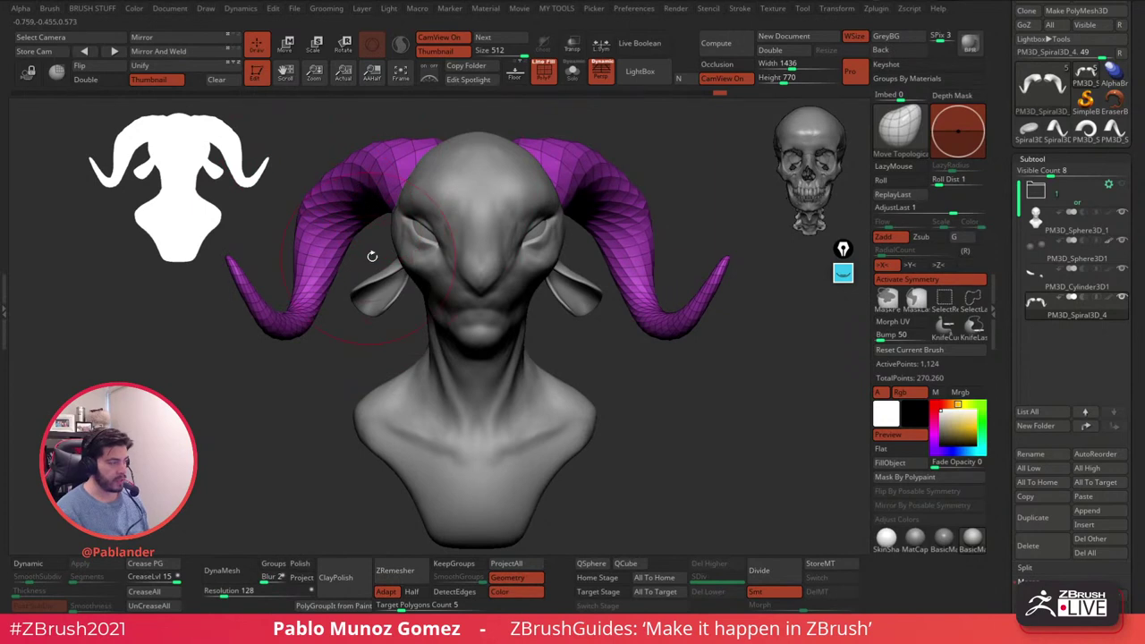
# - Refine the outer contour of the horns' upper bends with the Move Topological brush
pyautogui.moveTo(598, 247); pyautogui.dragTo(600, 248)
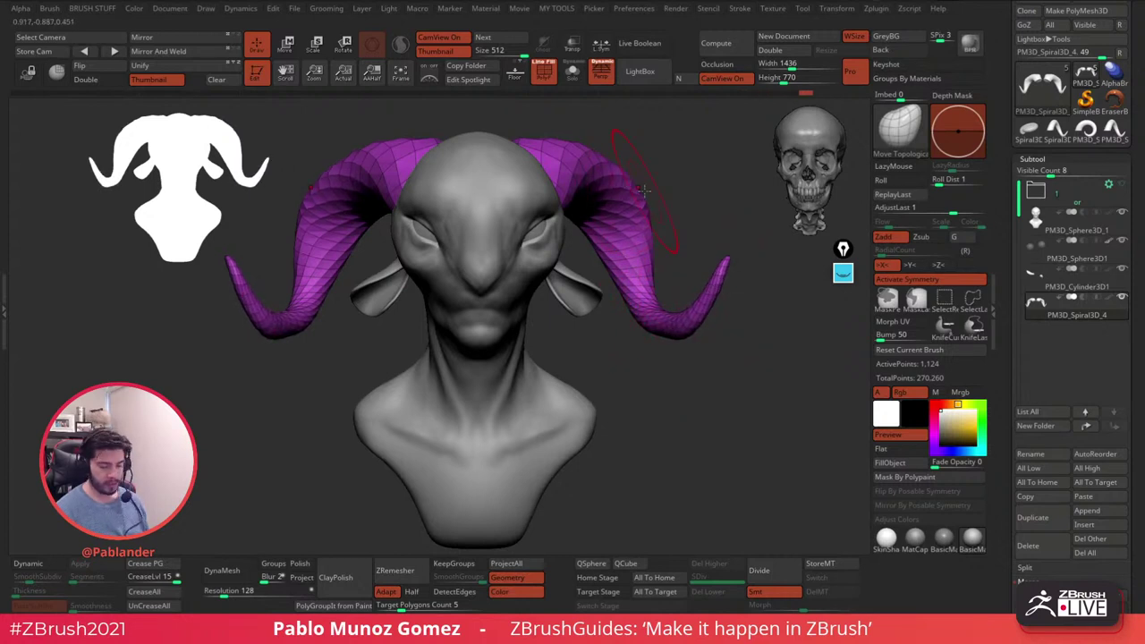
pyautogui.moveTo(662, 210)
pyautogui.mouseDown()
pyautogui.moveTo(545, 215)
pyautogui.moveTo(672, 218)
pyautogui.moveTo(687, 240)
pyautogui.mouseUp()
pyautogui.moveTo(574, 297); pyautogui.dragTo(684, 299, button='right')
# - Switch to the ear subtool, activate X symmetry and adjust the shape of the ears where they join the head
pyautogui.keyDown('alt'); pyautogui.click(539, 285); pyautogui.keyUp('alt')
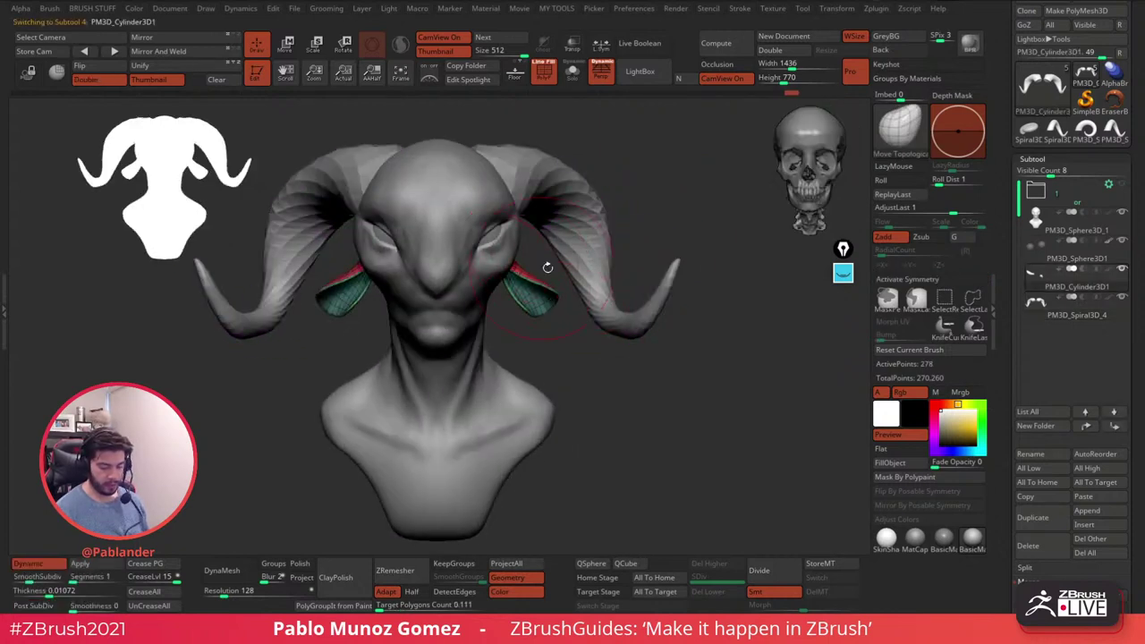
pyautogui.press('x')
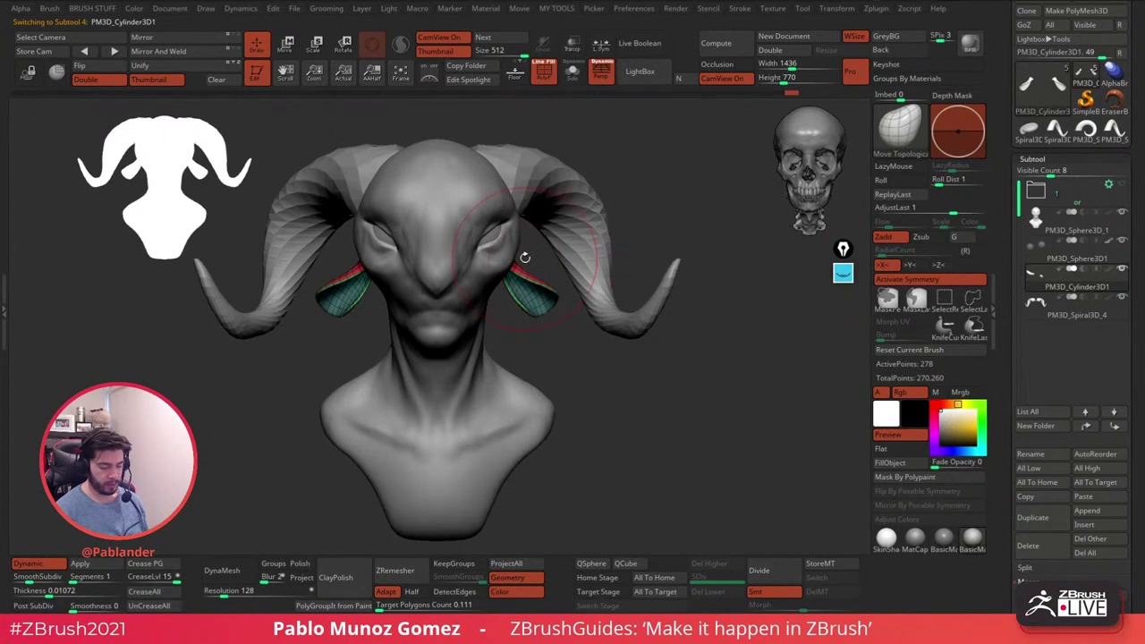
pyautogui.moveTo(525, 258); pyautogui.dragTo(510, 242, button='right')
pyautogui.rightClick(504, 256)
pyautogui.moveTo(506, 252); pyautogui.dragTo(552, 268)
pyautogui.moveTo(553, 232)
pyautogui.mouseDown(button='right')
pyautogui.moveTo(521, 244)
pyautogui.moveTo(538, 231)
pyautogui.moveTo(550, 268)
pyautogui.mouseUp(button='right')
pyautogui.press('space')
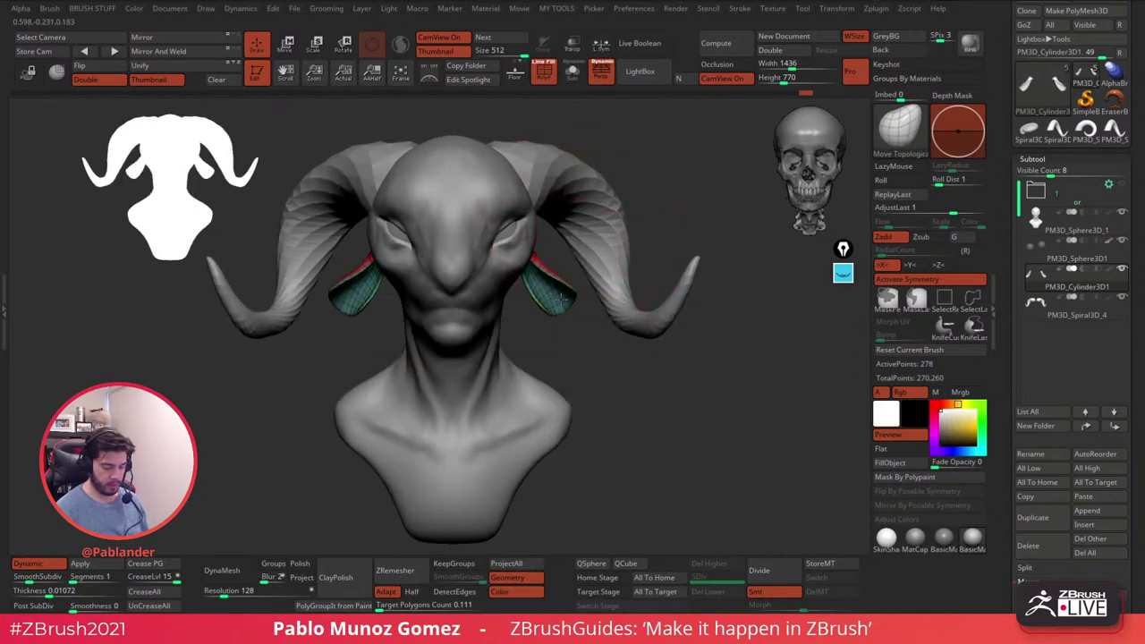
# - Switch to the head subtool, hide the wireframe and adjust the side contours of the cheeks and jaw
pyautogui.keyDown('alt'); pyautogui.click(506, 301); pyautogui.keyUp('alt')
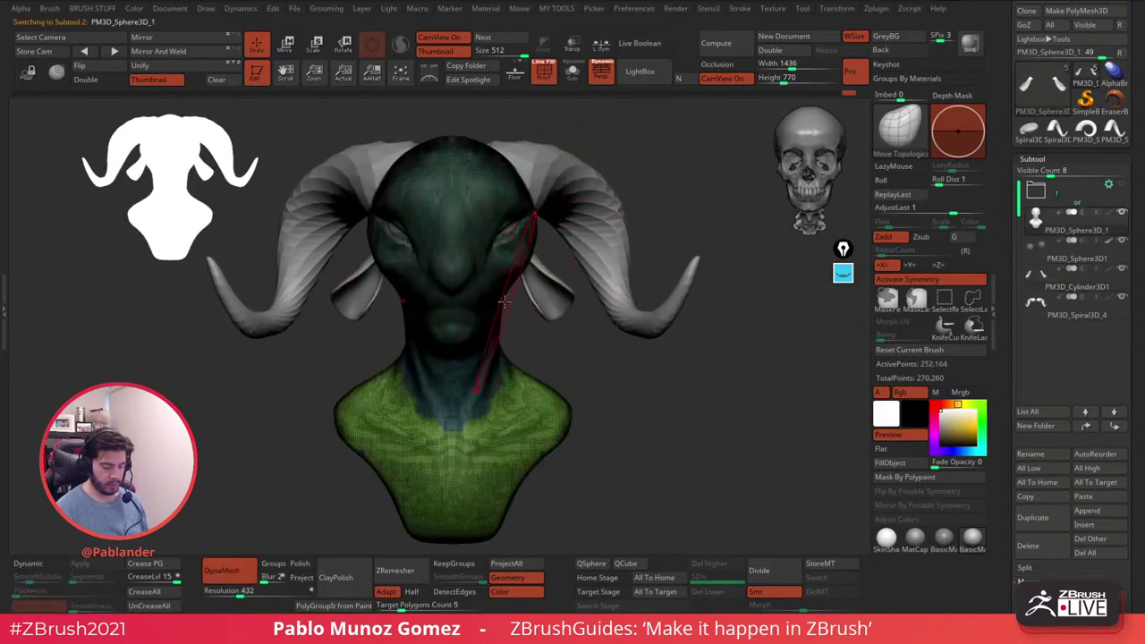
pyautogui.click(542, 75)
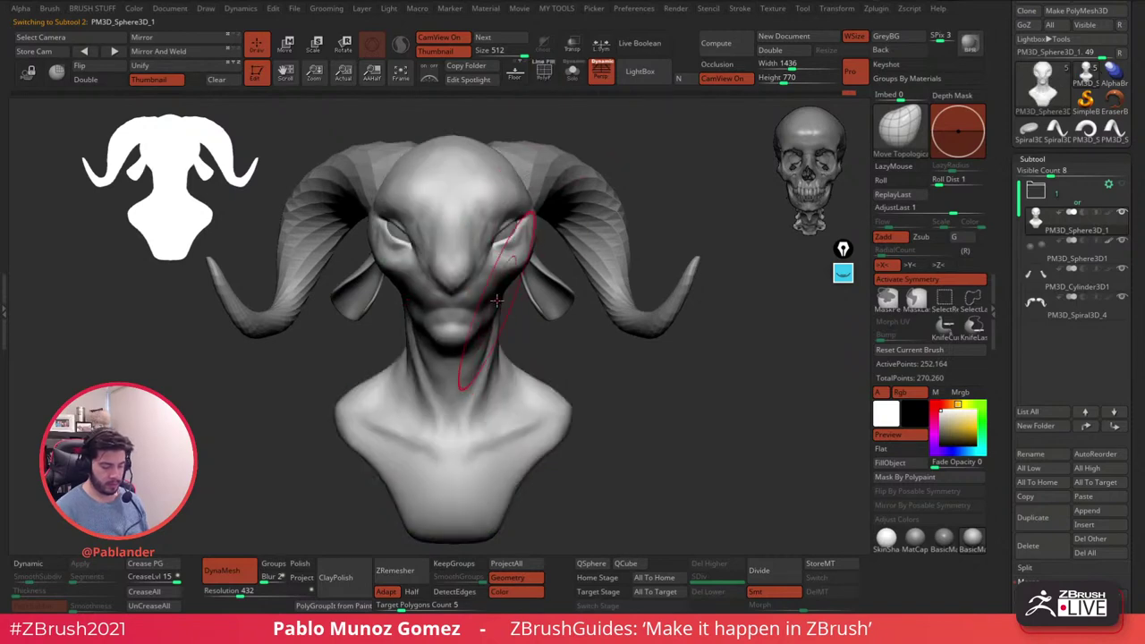
pyautogui.press('space')
pyautogui.moveTo(528, 265); pyautogui.dragTo(511, 265)
pyautogui.moveTo(552, 260)
pyautogui.mouseDown(button='right')
pyautogui.moveTo(534, 259)
pyautogui.moveTo(534, 204)
pyautogui.moveTo(498, 133)
pyautogui.moveTo(538, 186)
pyautogui.moveTo(536, 152)
pyautogui.moveTo(541, 185)
pyautogui.moveTo(581, 243)
pyautogui.moveTo(552, 250)
pyautogui.mouseUp(button='right')
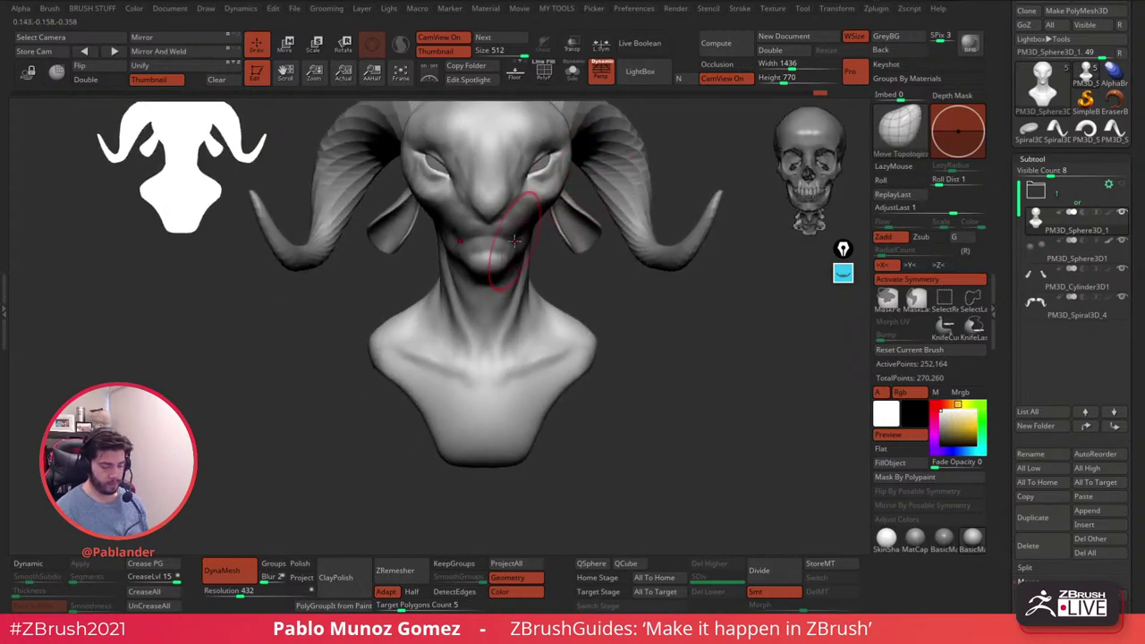
# - Adjust the side contours of the neck below the jaw with the Move Topological brush
pyautogui.keyDown('ctrl'); pyautogui.moveTo(599, 324); pyautogui.dragTo(549, 309, button='right'); pyautogui.keyUp('ctrl')
pyautogui.press('space')
pyautogui.moveTo(536, 284); pyautogui.dragTo(548, 285)
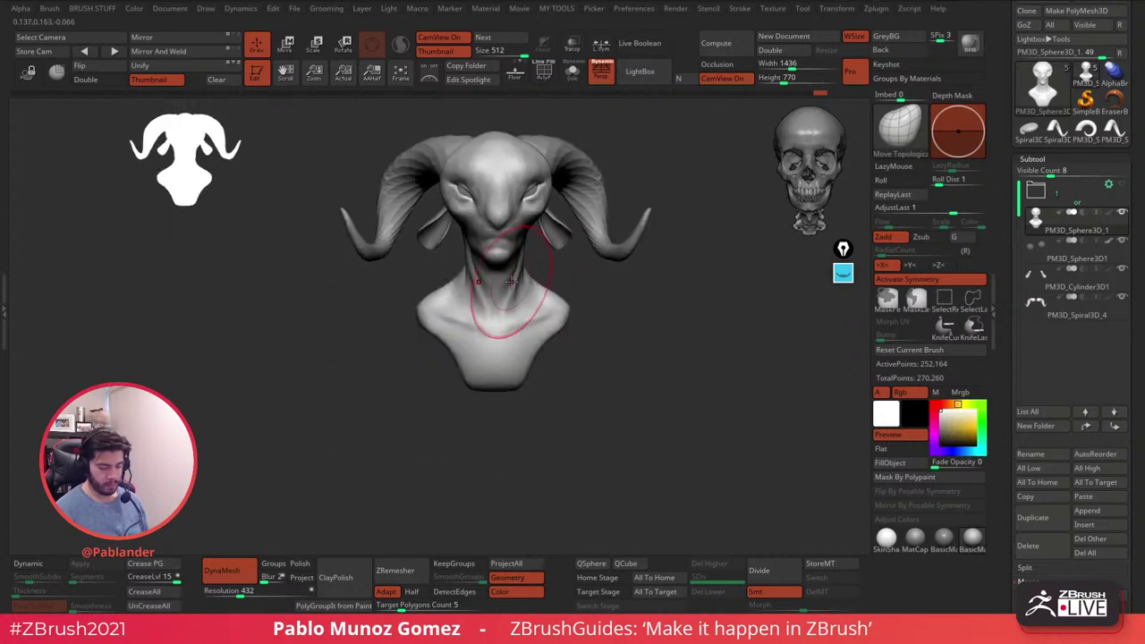
pyautogui.moveTo(575, 319); pyautogui.dragTo(609, 355, button='right')
pyautogui.moveTo(643, 399); pyautogui.dragTo(634, 398, button='right')
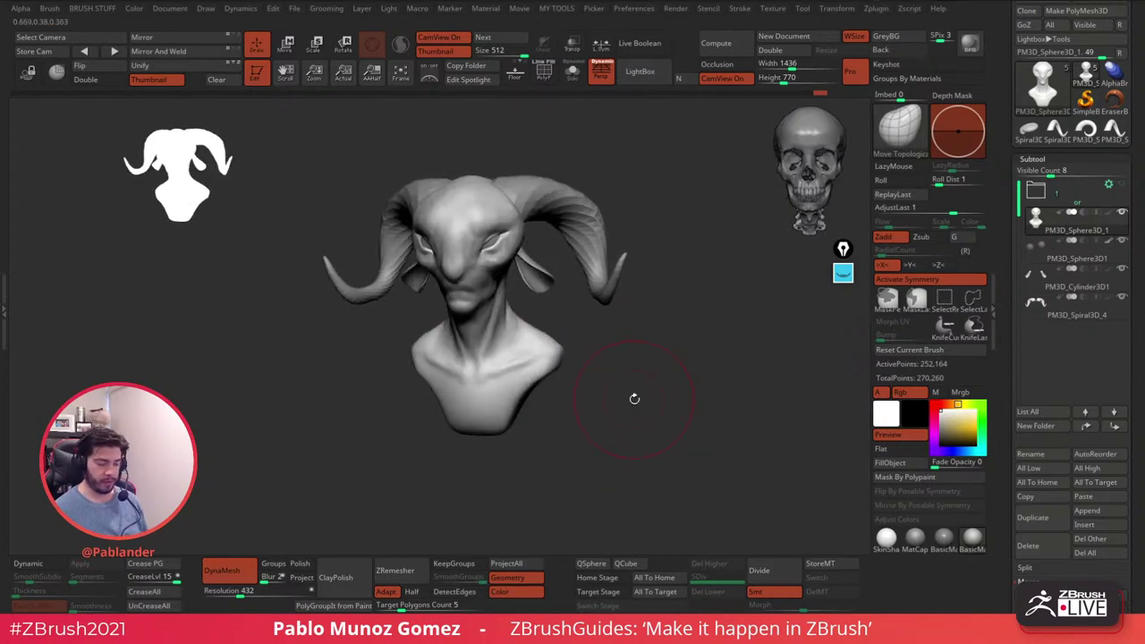
# - Switch to the horns subtool and refine the shape of the lower bends near the tips
pyautogui.keyDown('alt'); pyautogui.click(582, 226); pyautogui.keyUp('alt')
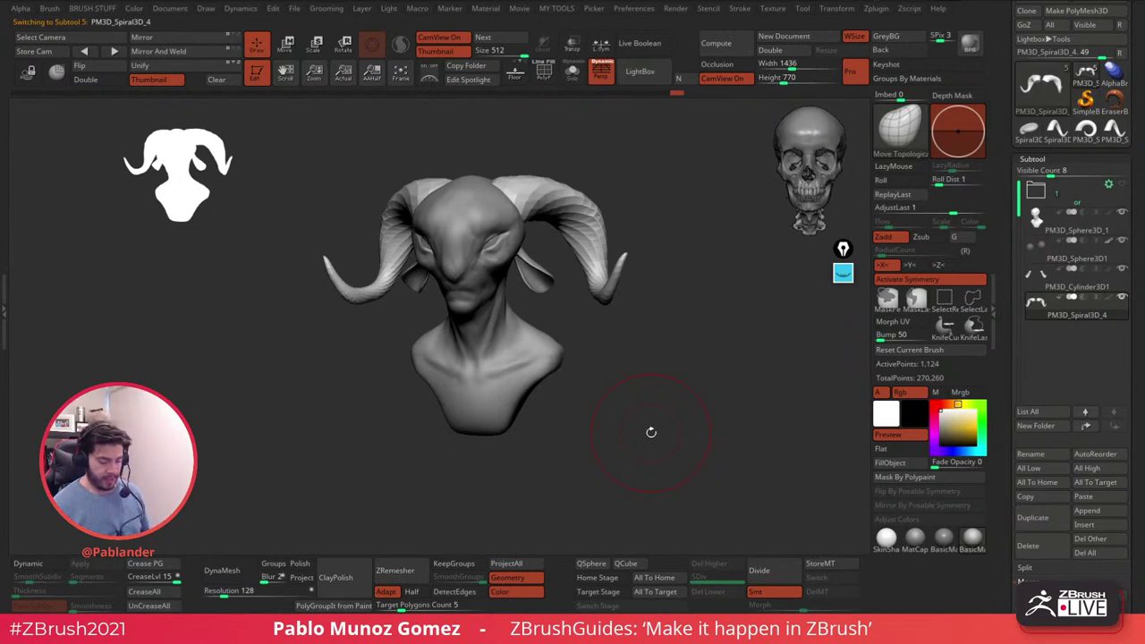
pyautogui.press('space')
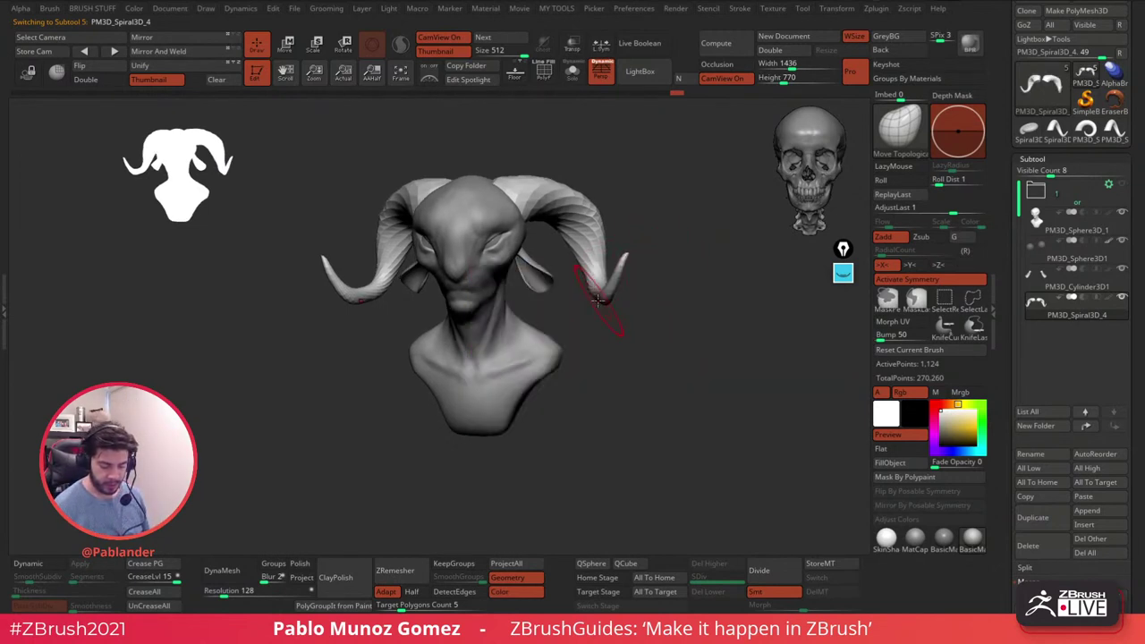
pyautogui.moveTo(597, 301); pyautogui.dragTo(612, 389)
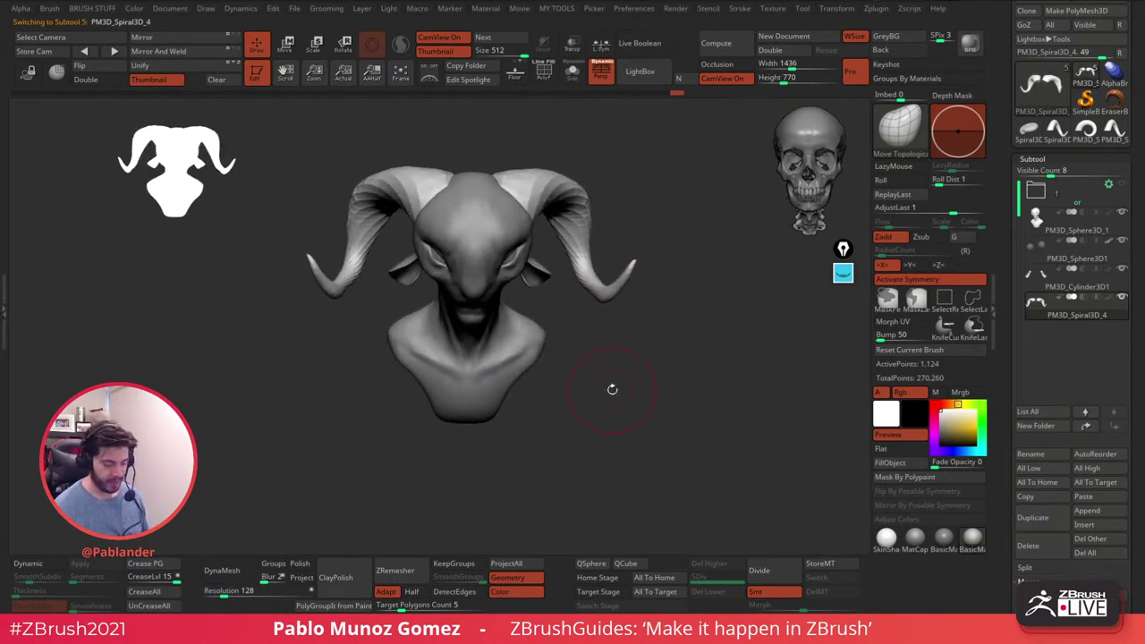
# - Isolate the horns, duplicate their subtool and store the original copy in the subtool folder
pyautogui.click(573, 78)
pyautogui.moveTo(588, 161); pyautogui.dragTo(624, 226)
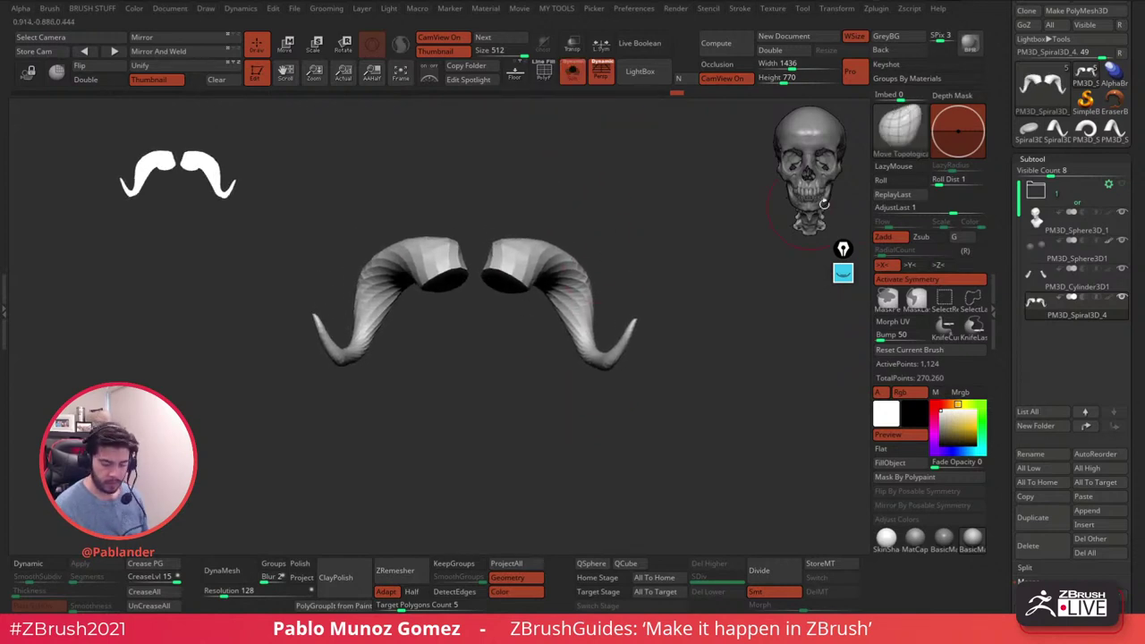
pyautogui.click(1042, 519)
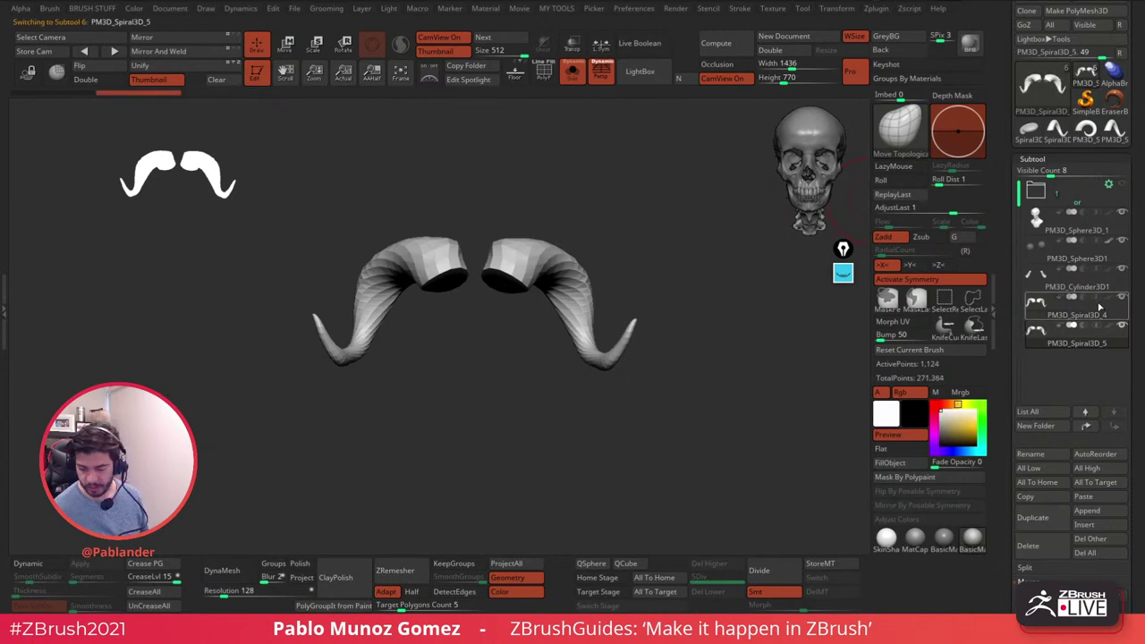
pyautogui.moveTo(1037, 305)
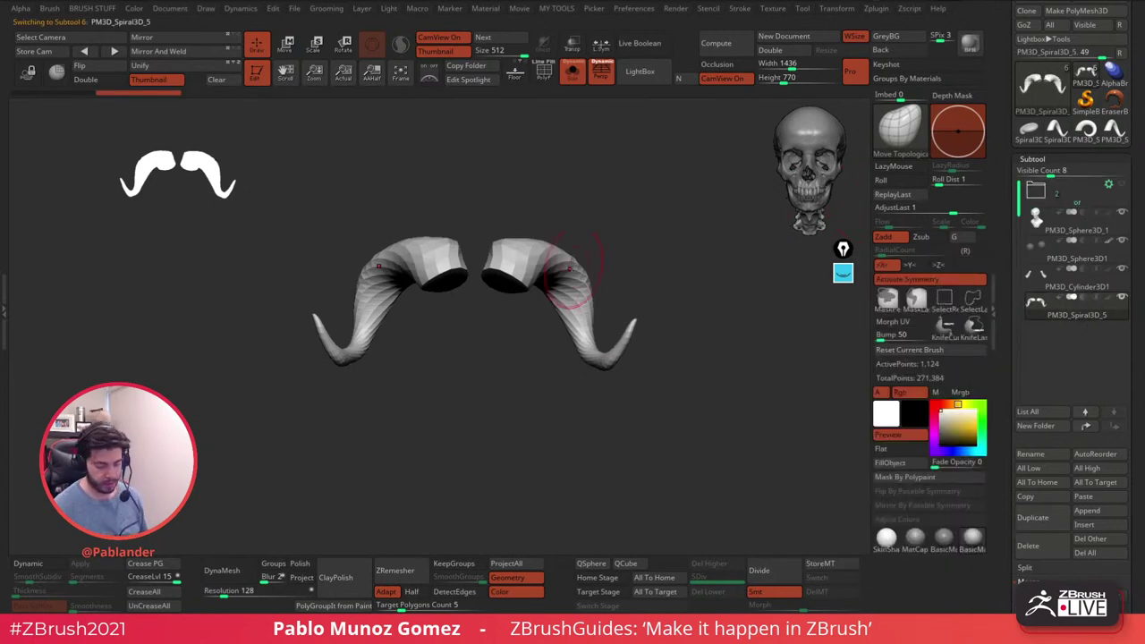
# - Turn off X symmetry, hide one horn of the duplicated pair and delete the hidden geometry
pyautogui.press('x')
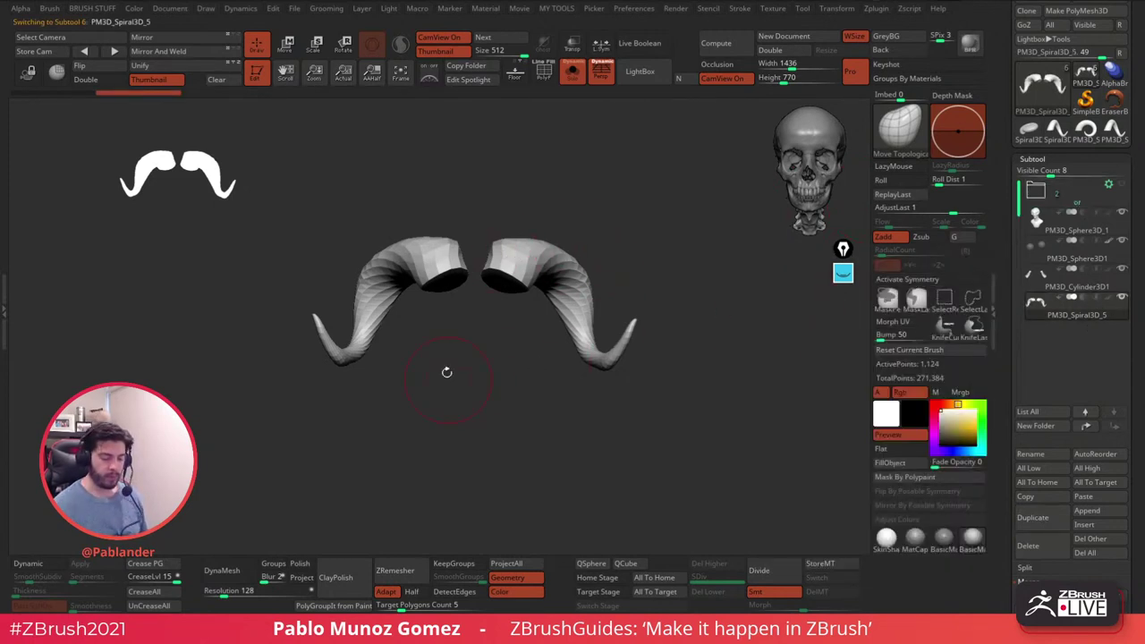
pyautogui.moveTo(476, 216)
pyautogui.keyDown('ctrl'); pyautogui.keyDown('shift'); pyautogui.mouseDown()
pyautogui.moveTo(561, 386)
pyautogui.moveTo(581, 398)
pyautogui.mouseUp(); pyautogui.keyUp('shift'); pyautogui.keyUp('ctrl')
pyautogui.keyDown('ctrl'); pyautogui.keyDown('shift'); pyautogui.click(602, 397); pyautogui.keyUp('shift'); pyautogui.keyUp('ctrl')
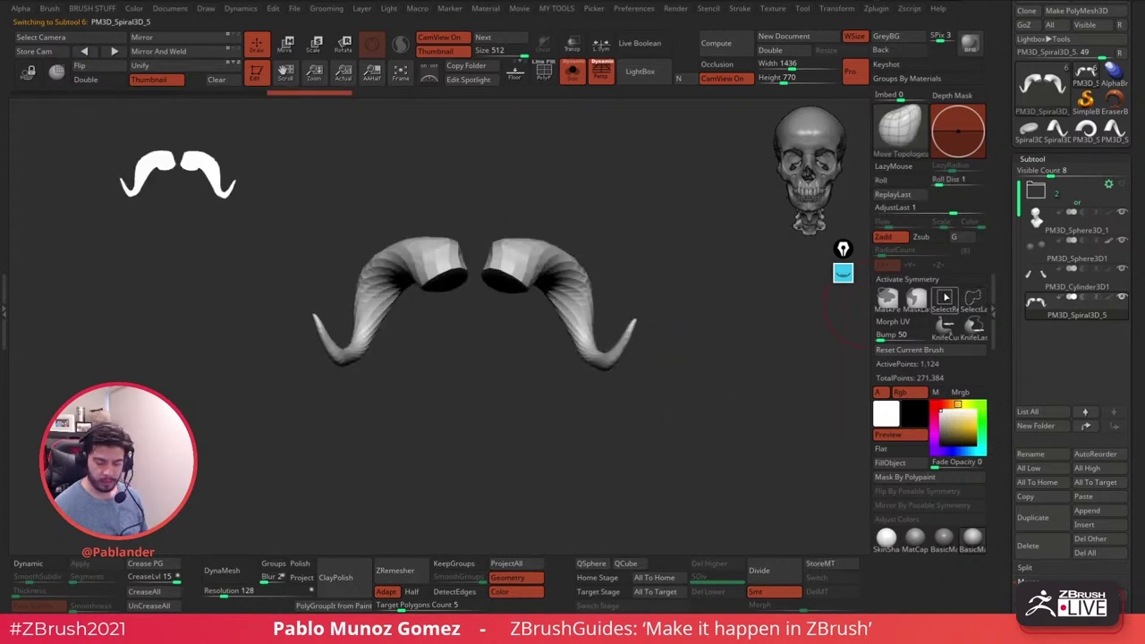
pyautogui.keyDown('ctrl'); pyautogui.keyDown('shift'); pyautogui.moveTo(472, 209); pyautogui.dragTo(682, 418); pyautogui.keyUp('shift'); pyautogui.keyUp('ctrl')
pyautogui.press('2')
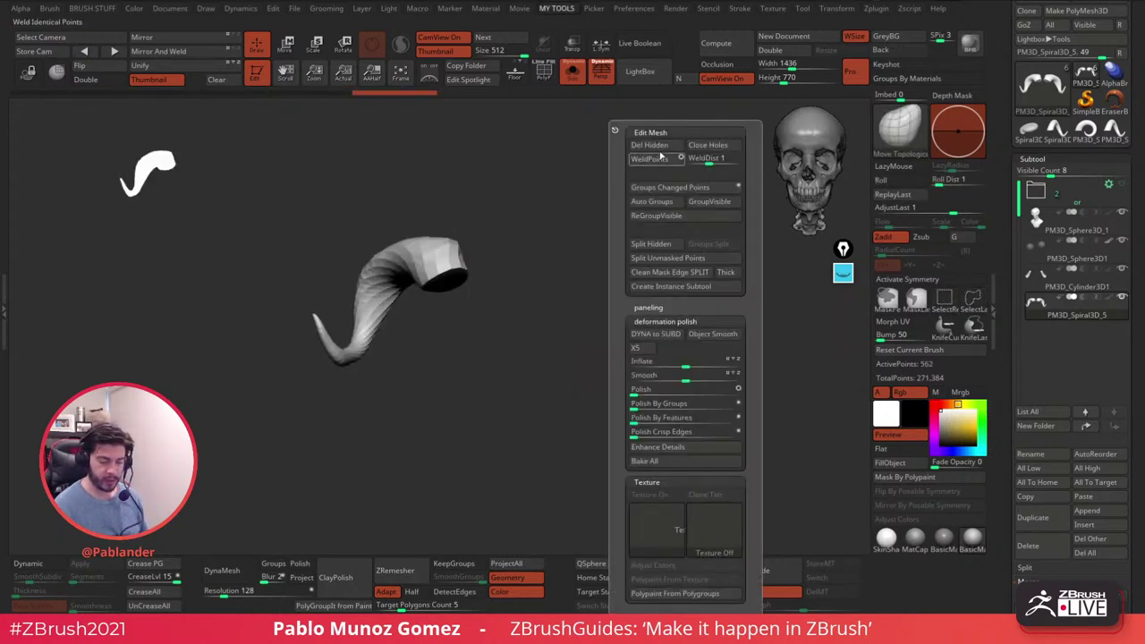
pyautogui.click(656, 147)
# - Preview dynamic subdivision on the single horn and divide its mesh up to subdivision level 4
pyautogui.moveTo(464, 283)
pyautogui.mouseDown()
pyautogui.moveTo(557, 294)
pyautogui.moveTo(548, 366)
pyautogui.mouseUp()
pyautogui.keyDown('alt'); pyautogui.moveTo(548, 322); pyautogui.dragTo(600, 272); pyautogui.keyUp('alt')
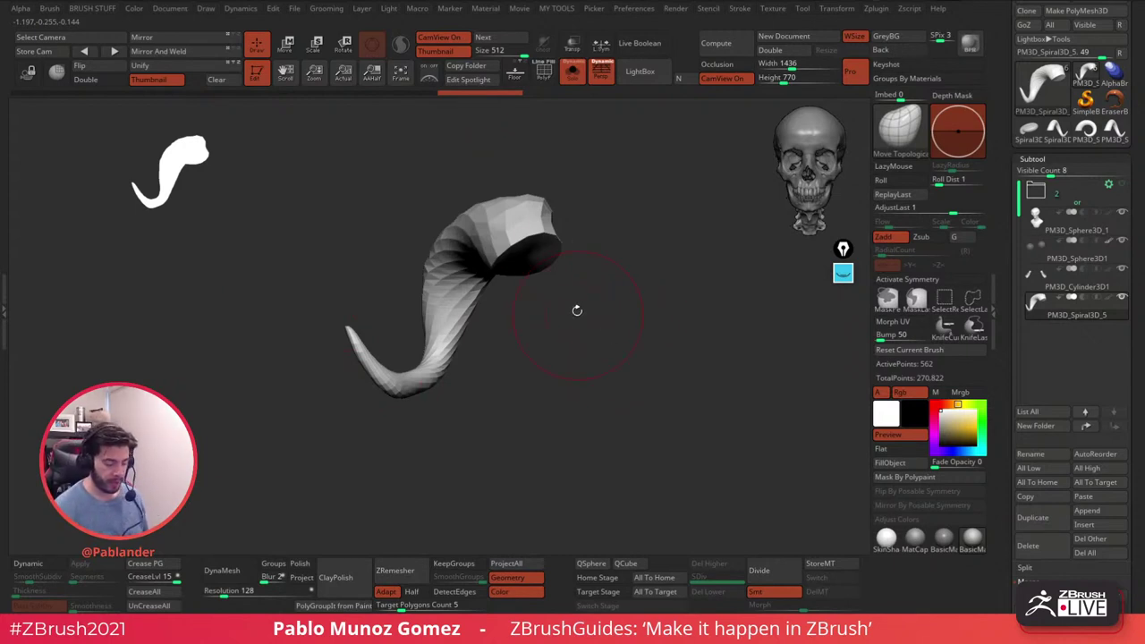
pyautogui.moveTo(583, 320); pyautogui.dragTo(536, 334)
pyautogui.moveTo(429, 309); pyautogui.dragTo(556, 332)
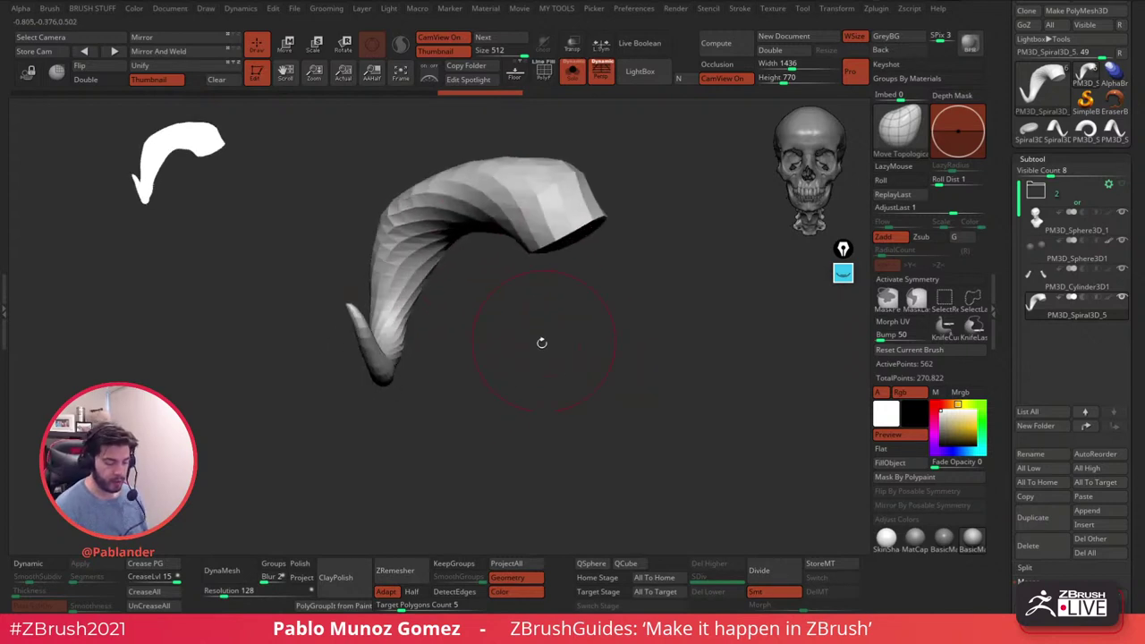
pyautogui.click(34, 566)
pyautogui.click(34, 567)
pyautogui.click(759, 567)
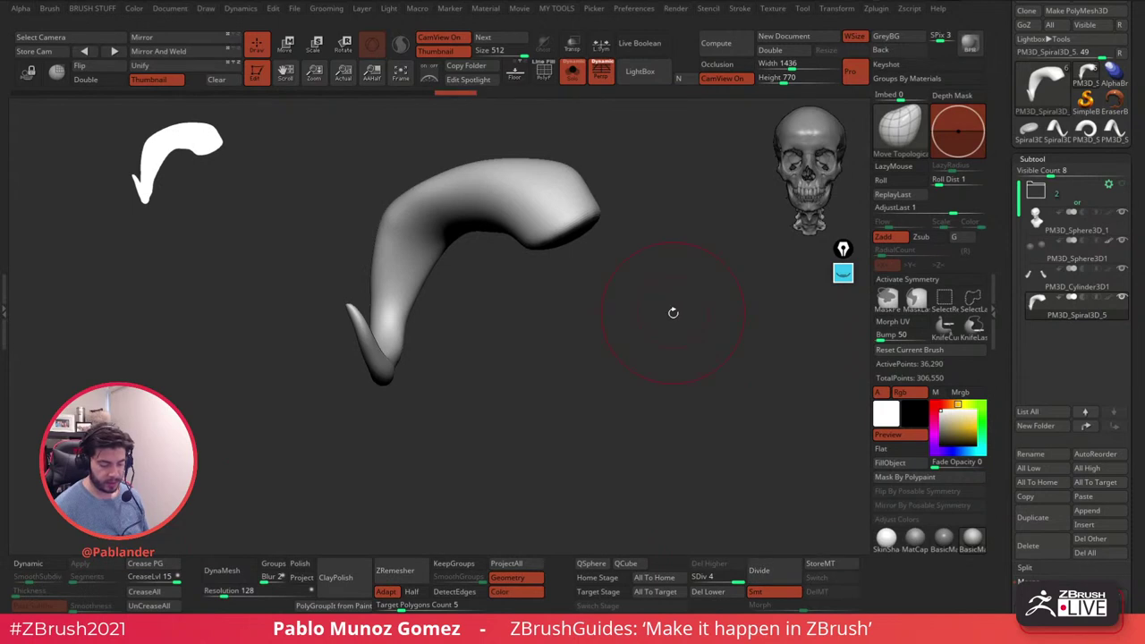
# - Carve a test series of cross grooves along the horn's curve with the DamStandard brush
pyautogui.press('space')
pyautogui.click(633, 385)
pyautogui.press('space')
pyautogui.moveTo(590, 287)
pyautogui.mouseDown()
pyautogui.moveTo(605, 210)
pyautogui.moveTo(513, 186)
pyautogui.mouseUp()
pyautogui.moveTo(499, 231)
pyautogui.mouseDown()
pyautogui.moveTo(460, 209)
pyautogui.moveTo(429, 249)
pyautogui.moveTo(493, 218)
pyautogui.moveTo(520, 233)
pyautogui.mouseUp()
pyautogui.press('space')
pyautogui.click(643, 388)
pyautogui.moveTo(498, 172); pyautogui.dragTo(501, 258)
pyautogui.moveTo(449, 190); pyautogui.dragTo(474, 258)
pyautogui.moveTo(431, 198)
pyautogui.mouseDown()
pyautogui.moveTo(454, 256)
pyautogui.moveTo(435, 267)
pyautogui.mouseUp()
pyautogui.moveTo(422, 253); pyautogui.dragTo(380, 327, button='right')
pyautogui.moveTo(419, 240); pyautogui.dragTo(366, 349)
pyautogui.moveTo(549, 324); pyautogui.dragTo(675, 381)
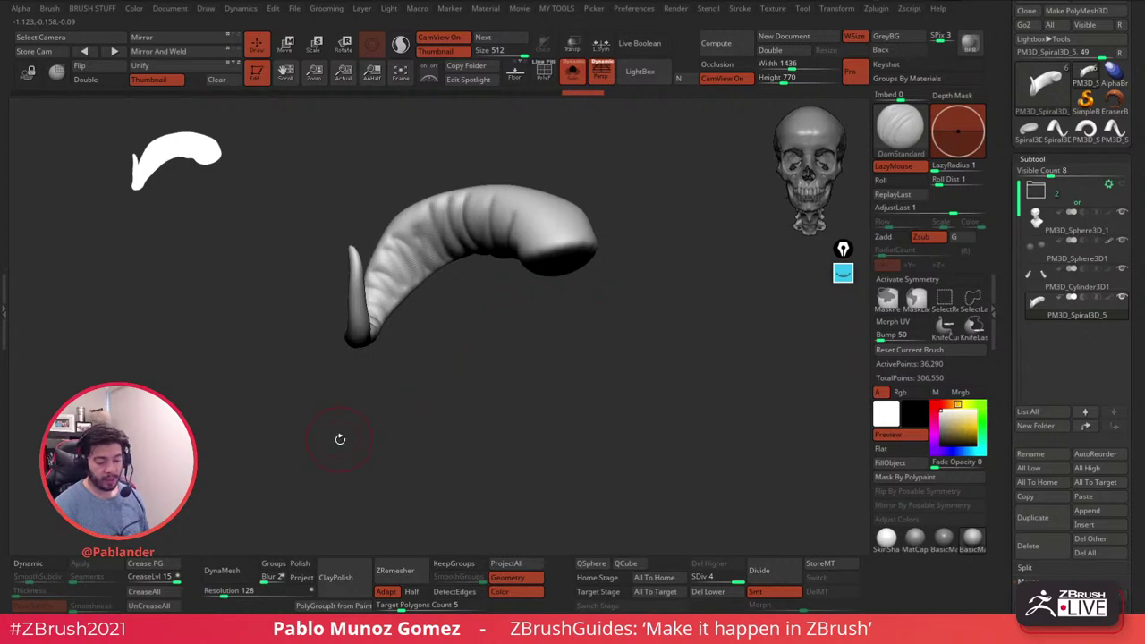
pyautogui.moveTo(548, 317); pyautogui.dragTo(598, 322)
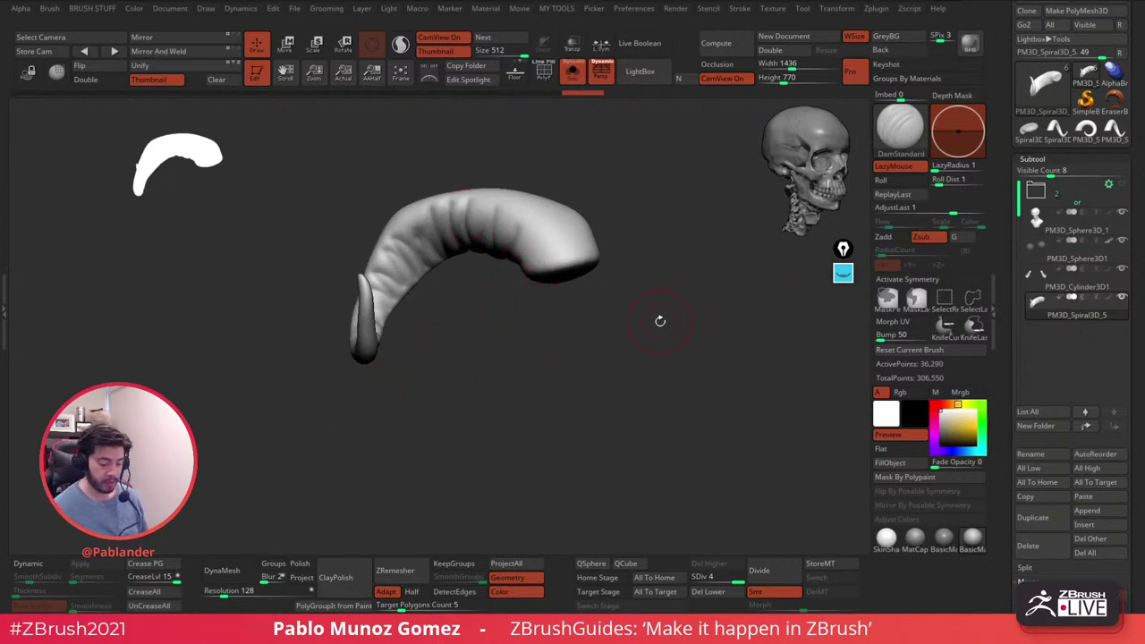
# - Return the horn to its ungrooved low-resolution base mesh and show its wireframe and polygroups
pyautogui.hotkey('shift', 'd')
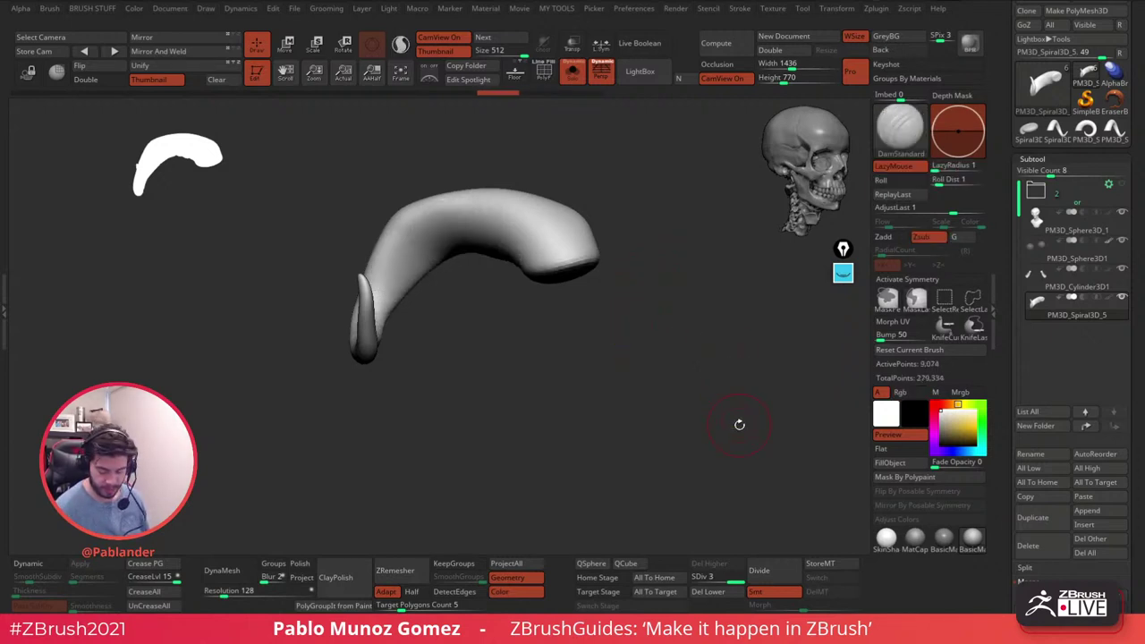
pyautogui.hotkey('shift', 'd')
pyautogui.moveTo(617, 328)
pyautogui.mouseDown()
pyautogui.moveTo(608, 375)
pyautogui.moveTo(652, 346)
pyautogui.moveTo(643, 273)
pyautogui.moveTo(439, 409)
pyautogui.mouseUp()
pyautogui.click(544, 73)
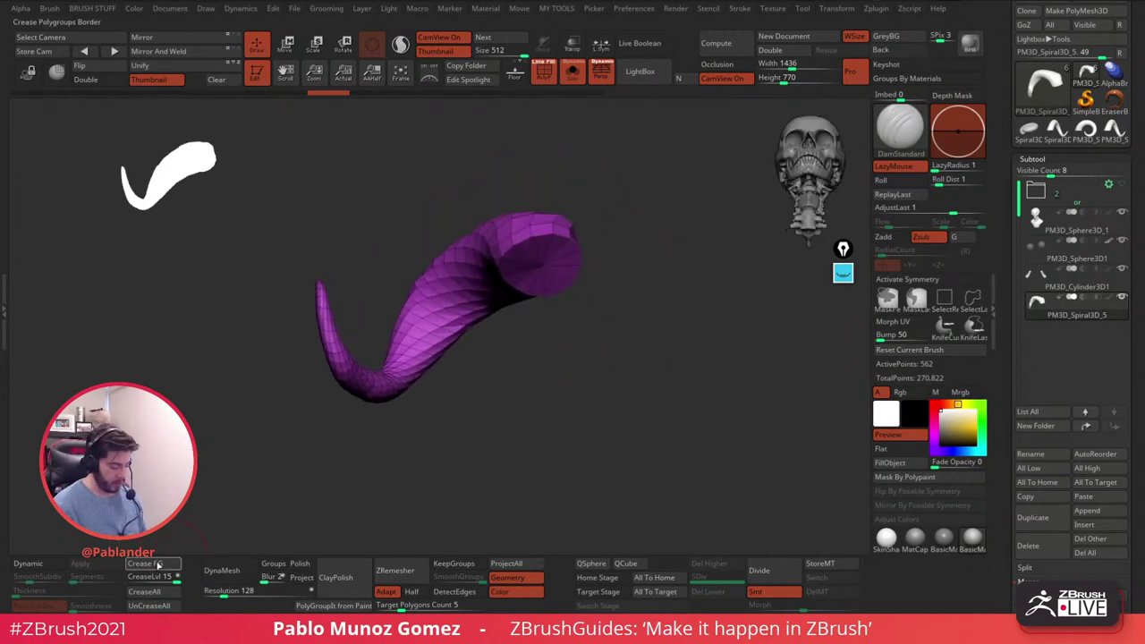
# - Use the ZModeler PolyGroup action to give the flat cap at the horn's base its own polygroup
pyautogui.press('space')
pyautogui.click(702, 284)
pyautogui.moveTo(649, 223)
pyautogui.mouseDown()
pyautogui.moveTo(659, 187)
pyautogui.moveTo(688, 218)
pyautogui.moveTo(617, 260)
pyautogui.mouseUp()
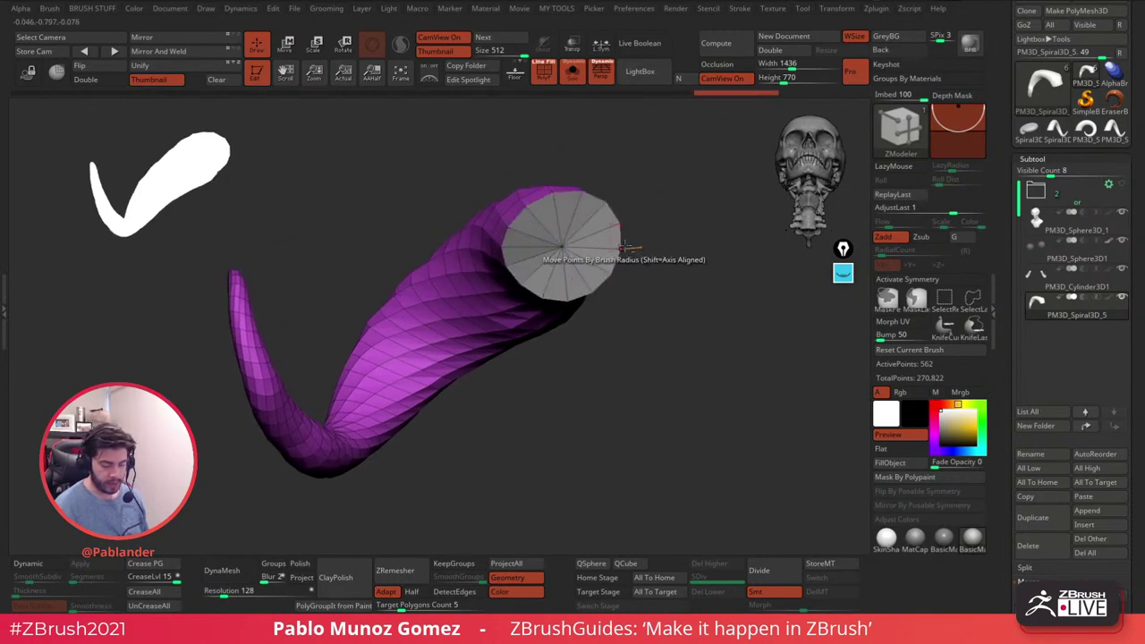
pyautogui.press('space')
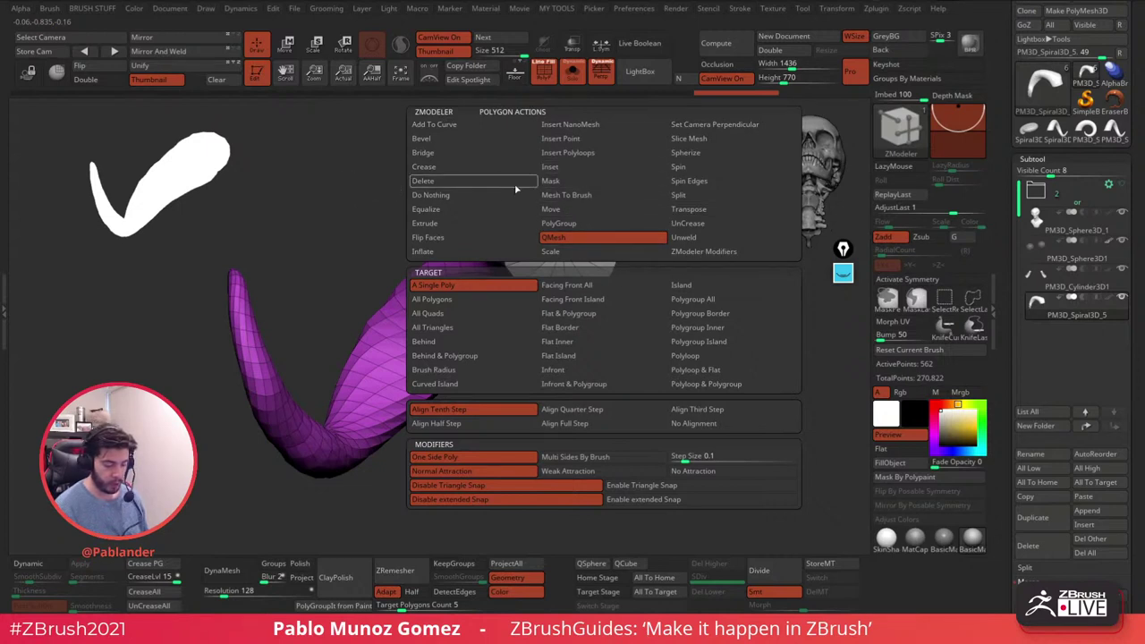
pyautogui.click(572, 223)
pyautogui.click(586, 256)
# - Isolate the polygons at the horn's very tip, regroup them as a separate polygroup and unhide the rest
pyautogui.moveTo(638, 183); pyautogui.dragTo(401, 378)
pyautogui.keyDown('alt'); pyautogui.moveTo(351, 234); pyautogui.dragTo(492, 234); pyautogui.keyUp('alt')
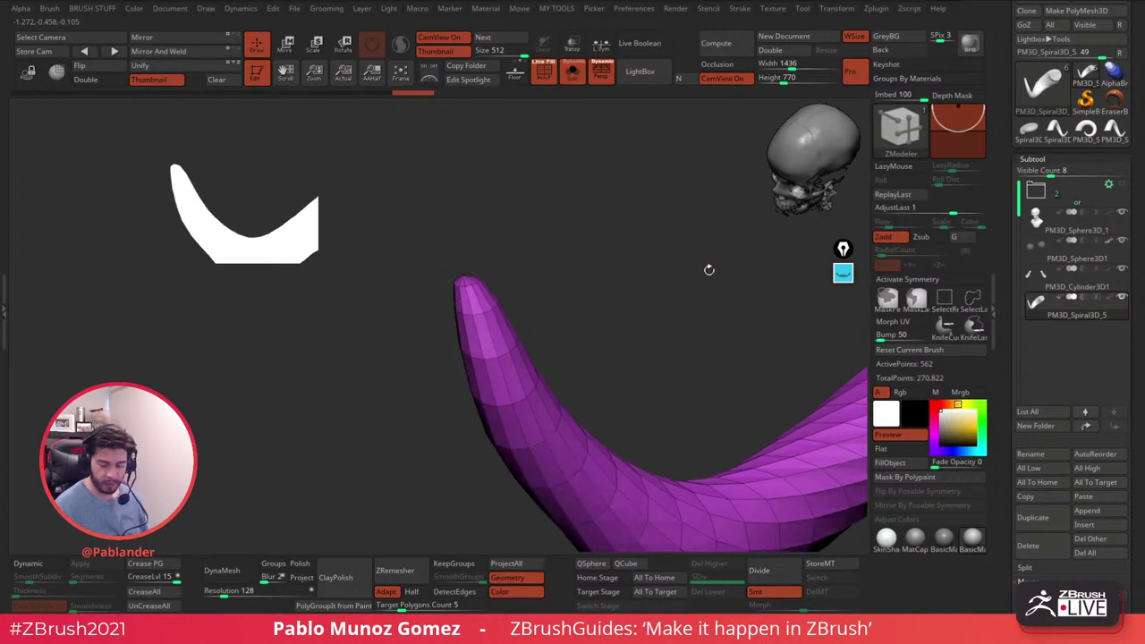
pyautogui.press('b')
pyautogui.press('m')
pyautogui.press('v')
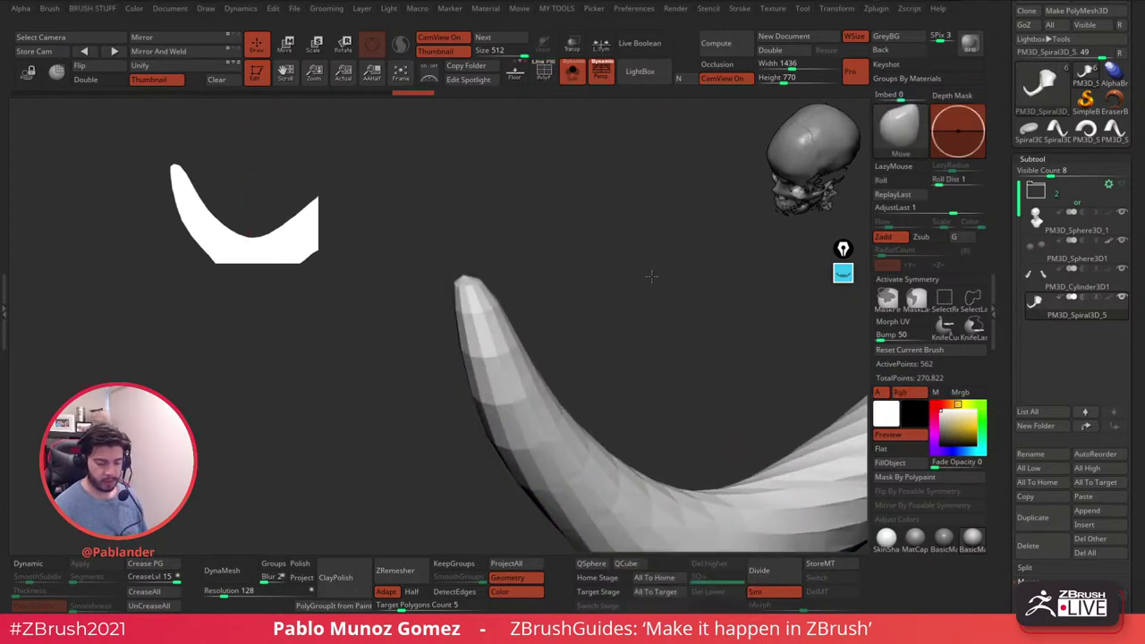
pyautogui.press('space')
pyautogui.moveTo(652, 269); pyautogui.dragTo(605, 281)
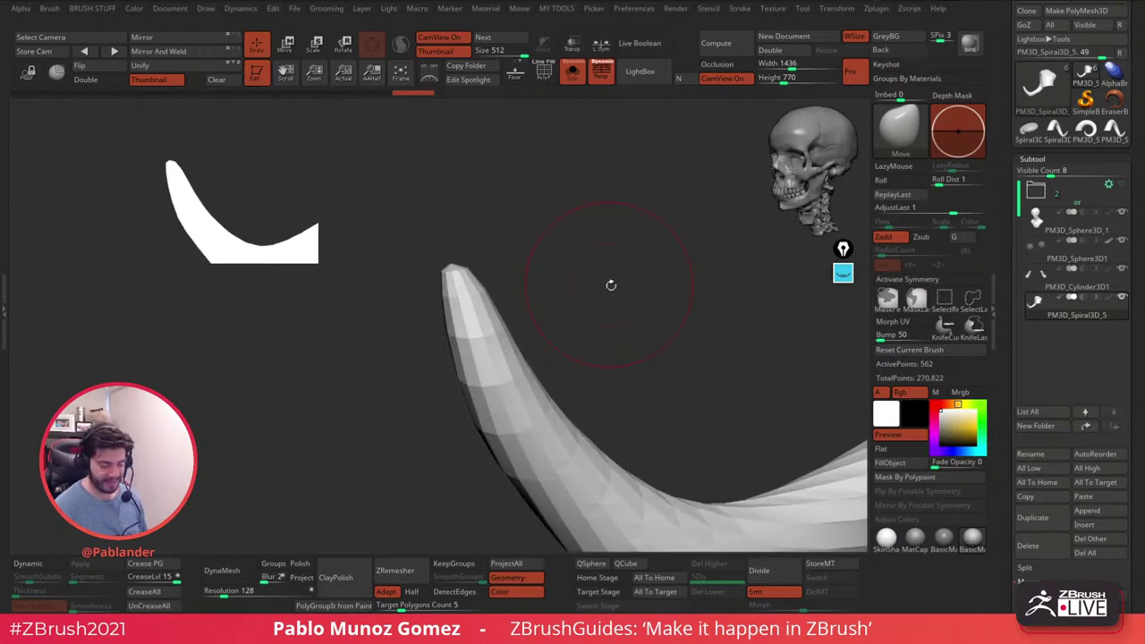
pyautogui.moveTo(470, 277)
pyautogui.keyDown('ctrl'); pyautogui.keyDown('shift'); pyautogui.mouseDown()
pyautogui.moveTo(423, 245)
pyautogui.moveTo(492, 246)
pyautogui.mouseUp(); pyautogui.keyUp('shift'); pyautogui.keyUp('ctrl')
pyautogui.hotkey('shift', 'f')
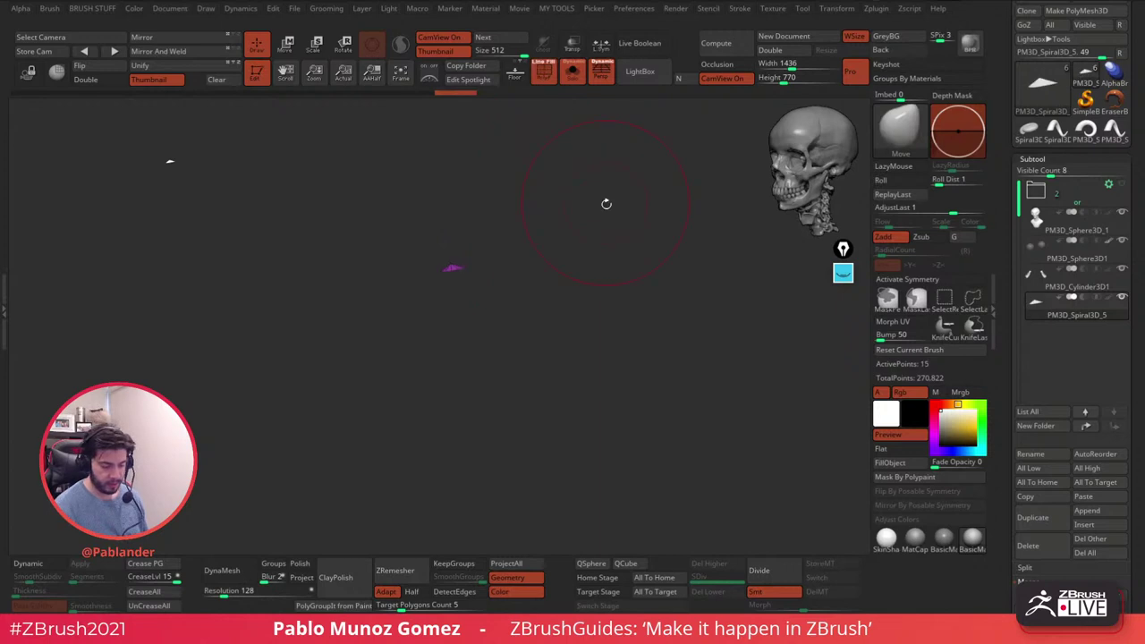
pyautogui.press('1')
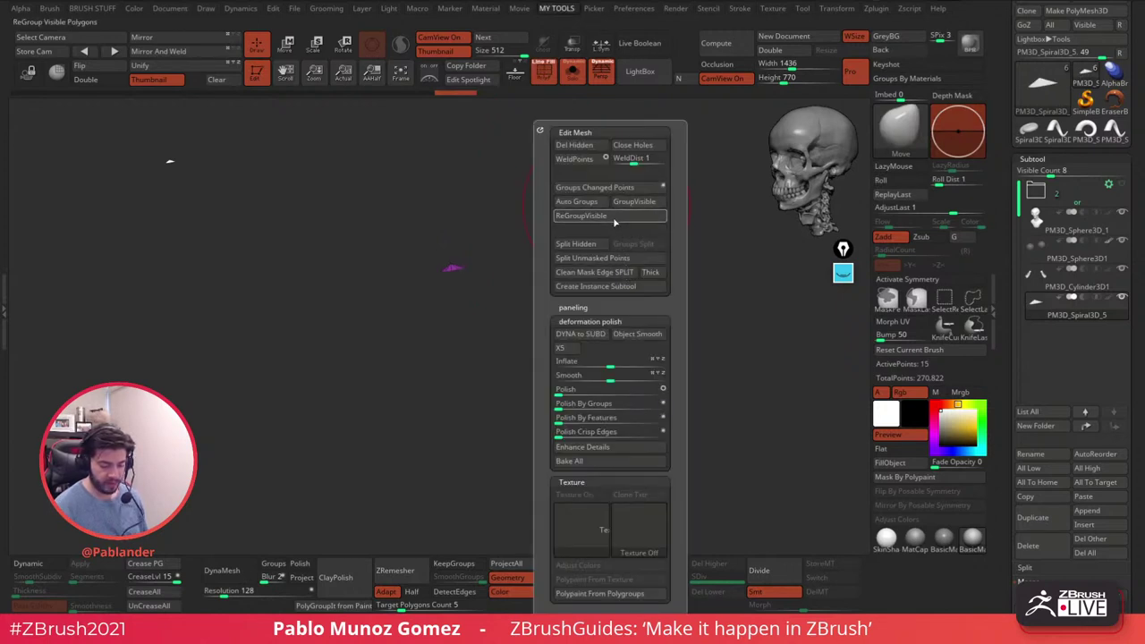
pyautogui.click(614, 223)
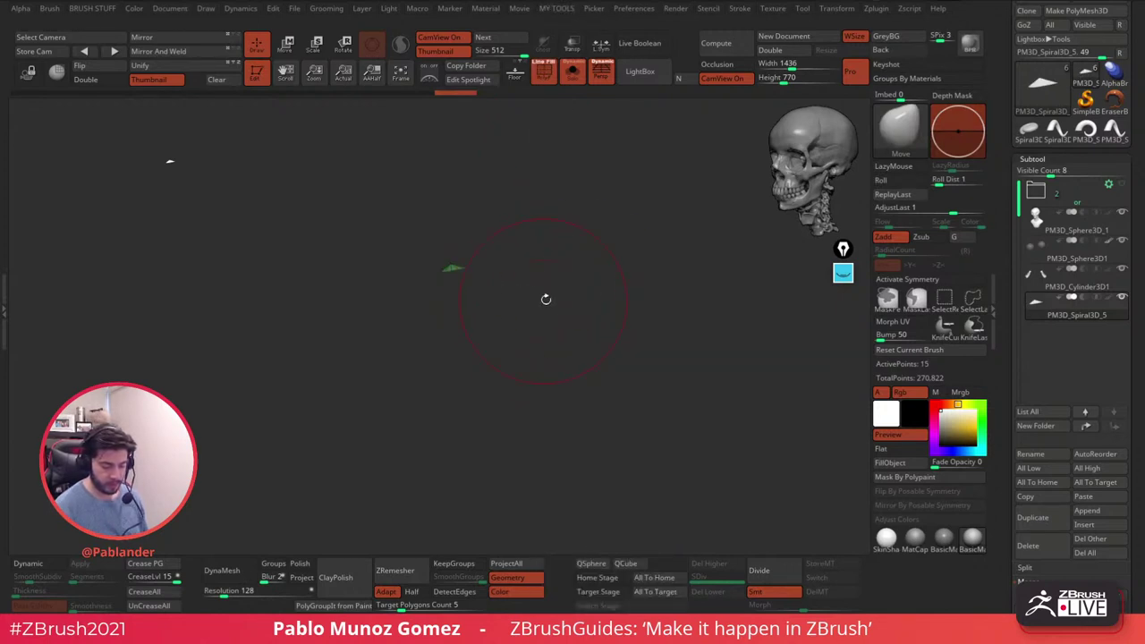
pyautogui.keyDown('ctrl'); pyautogui.keyDown('shift'); pyautogui.click(621, 276); pyautogui.keyUp('shift'); pyautogui.keyUp('ctrl')
# - Dock the Zplugin palette, enable Polygroups in UV Master and unwrap the horn
pyautogui.moveTo(638, 378)
pyautogui.mouseDown()
pyautogui.moveTo(582, 350)
pyautogui.moveTo(612, 327)
pyautogui.moveTo(580, 377)
pyautogui.moveTo(611, 376)
pyautogui.moveTo(598, 414)
pyautogui.moveTo(630, 397)
pyautogui.mouseUp()
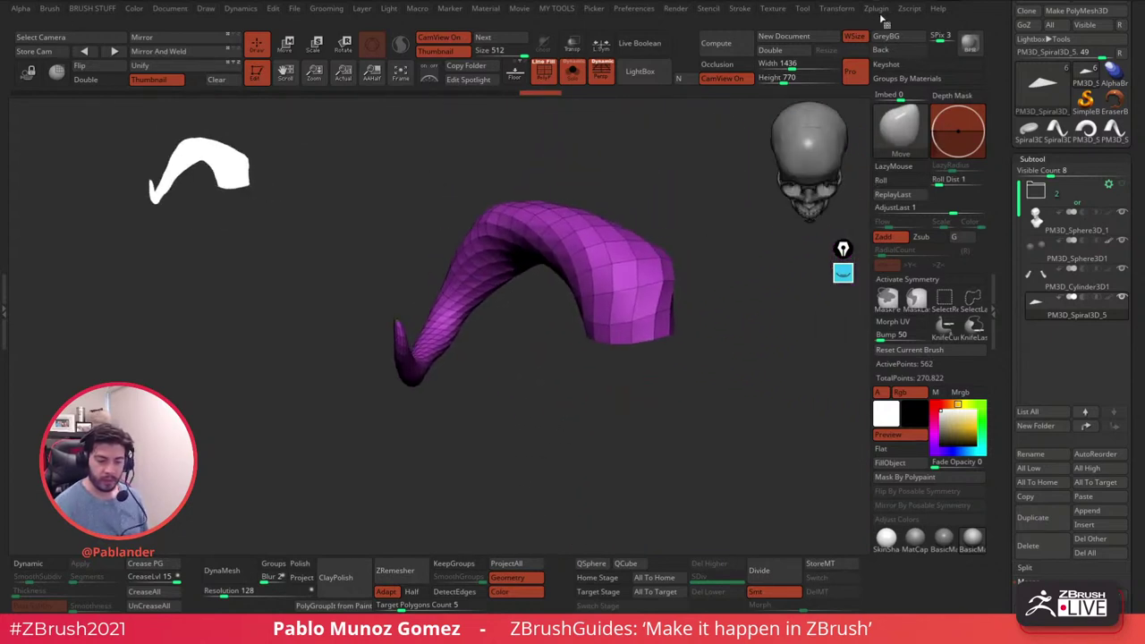
pyautogui.click(875, 8)
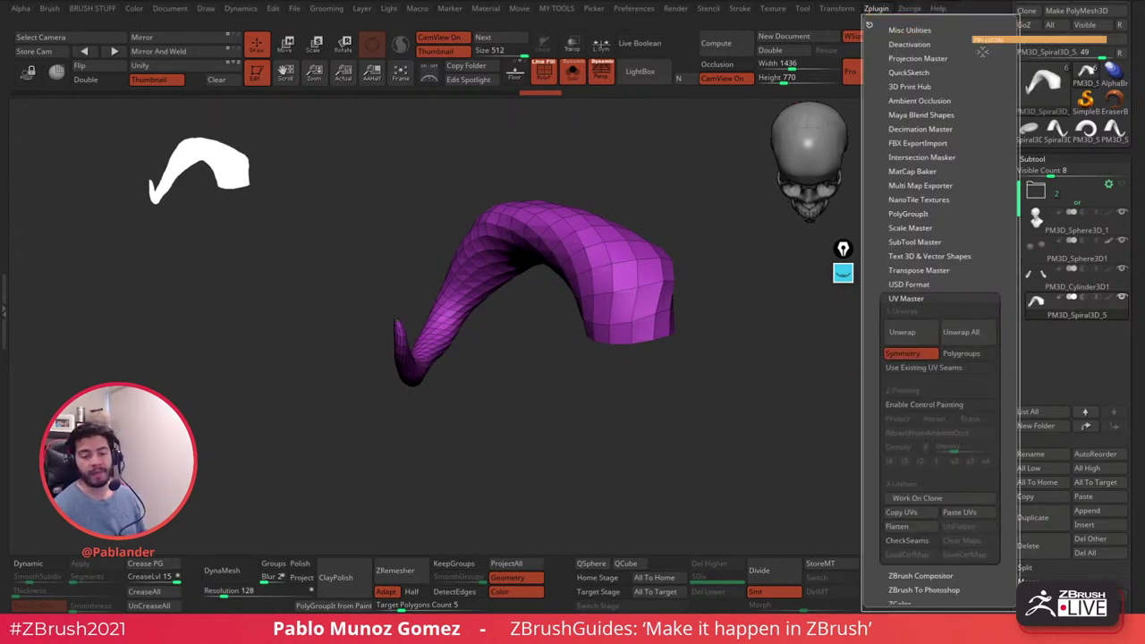
pyautogui.click(868, 22)
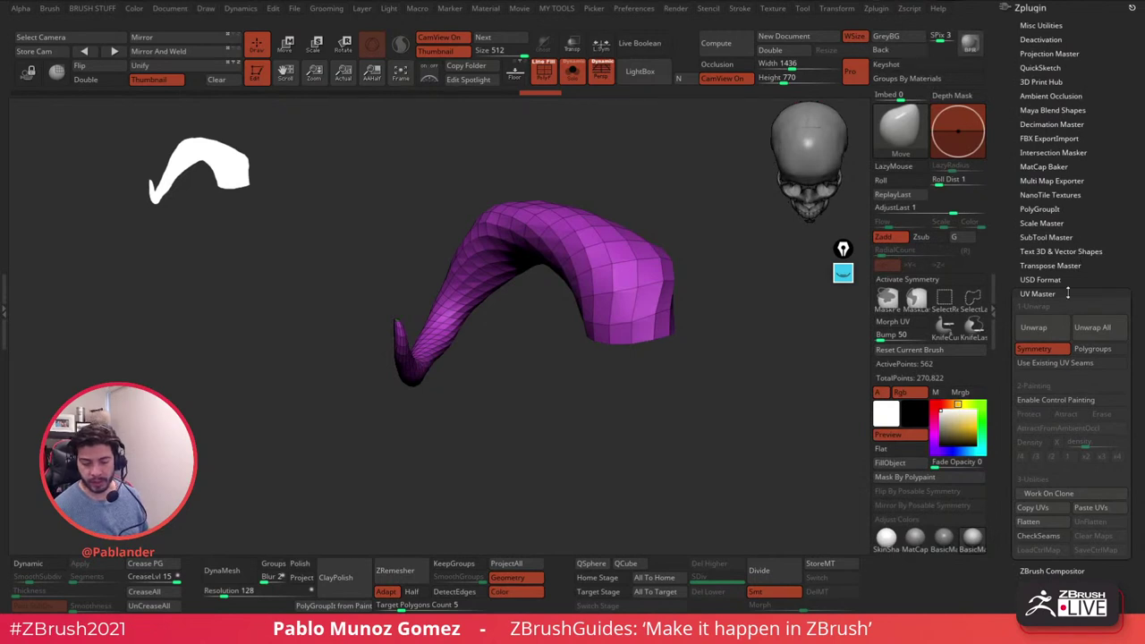
pyautogui.click(1097, 350)
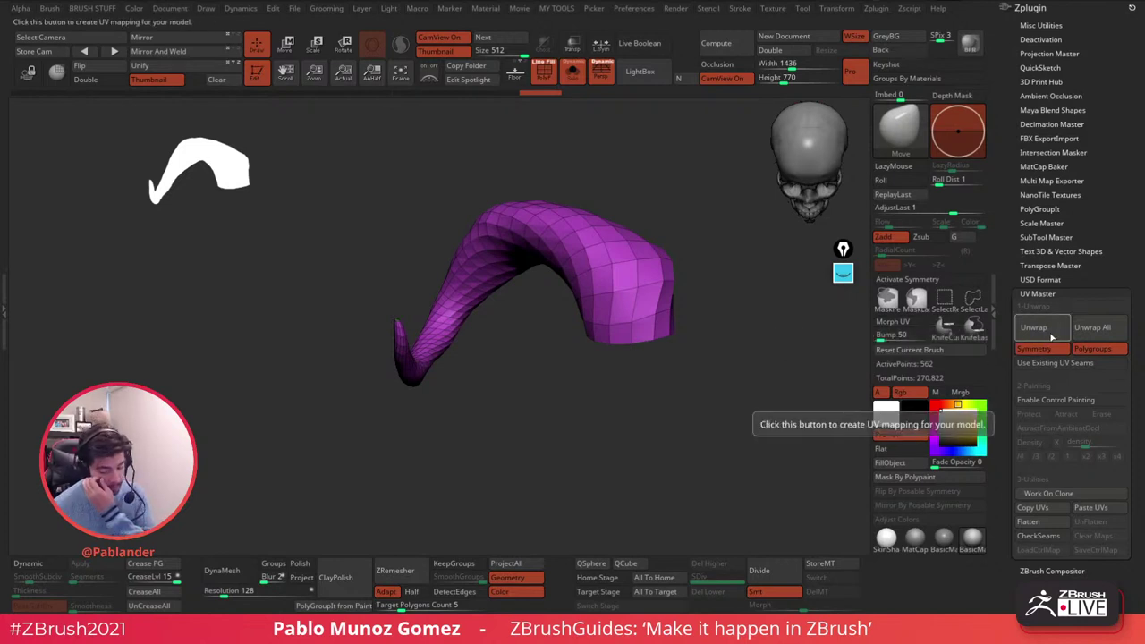
pyautogui.click(1046, 330)
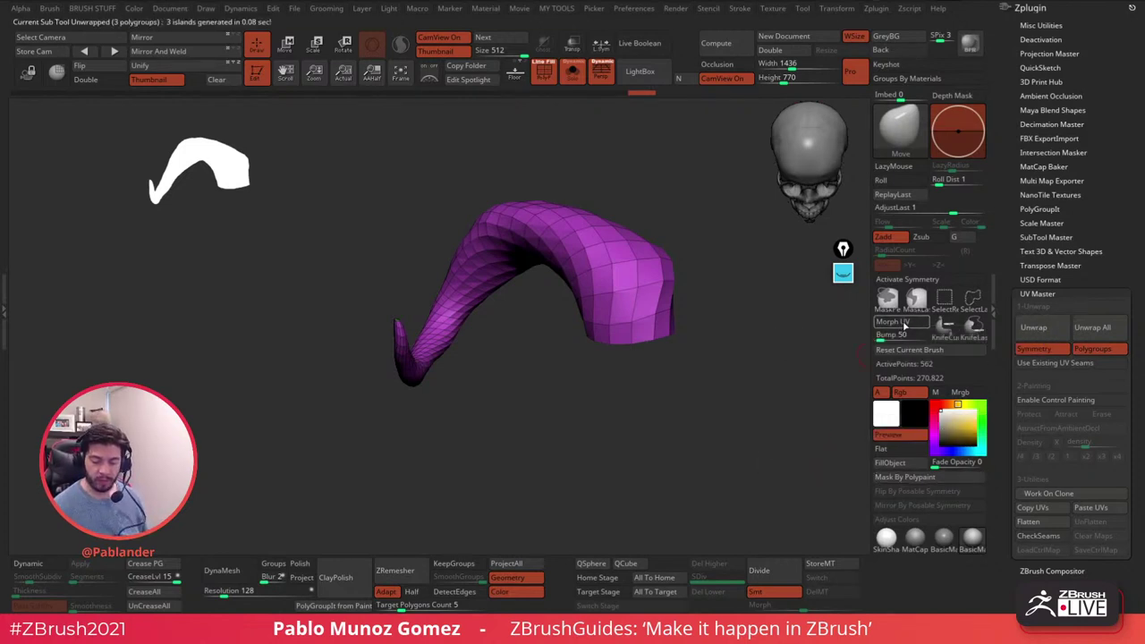
# - Preview the horn's unwrapped UV layout with Morph UV and return to the 3D shape
pyautogui.moveTo(1065, 236); pyautogui.dragTo(1068, 9)
pyautogui.moveTo(1008, 215); pyautogui.dragTo(1005, 118)
pyautogui.scroll(-10, 1029, 179)
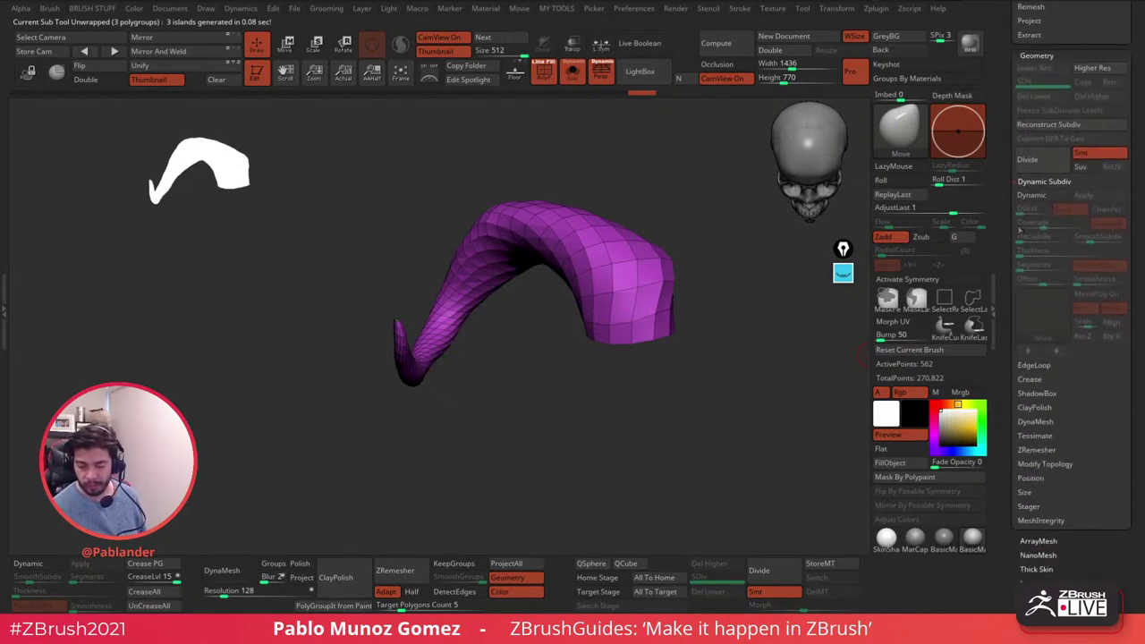
pyautogui.scroll(-8, 1042, 216)
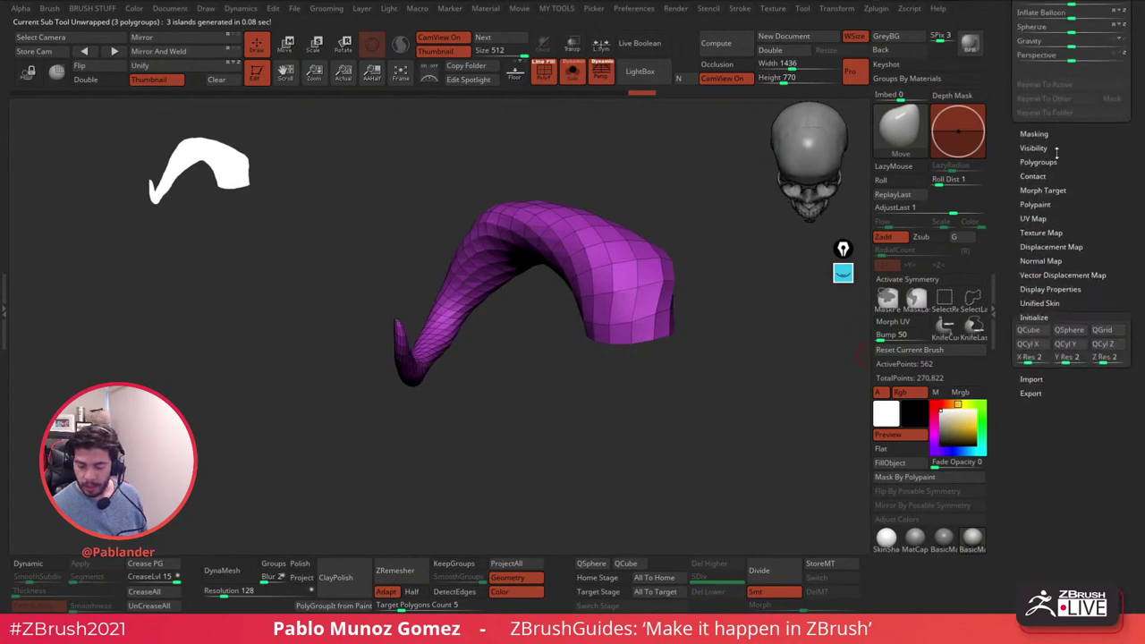
pyautogui.click(1050, 166)
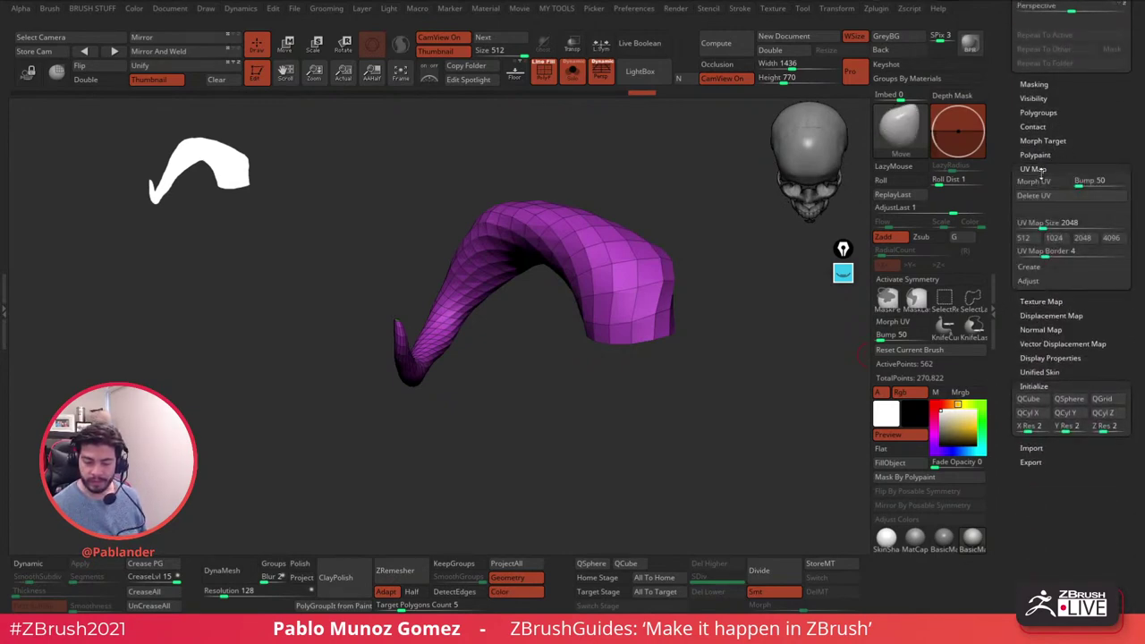
pyautogui.scroll(-15, 1015, 358)
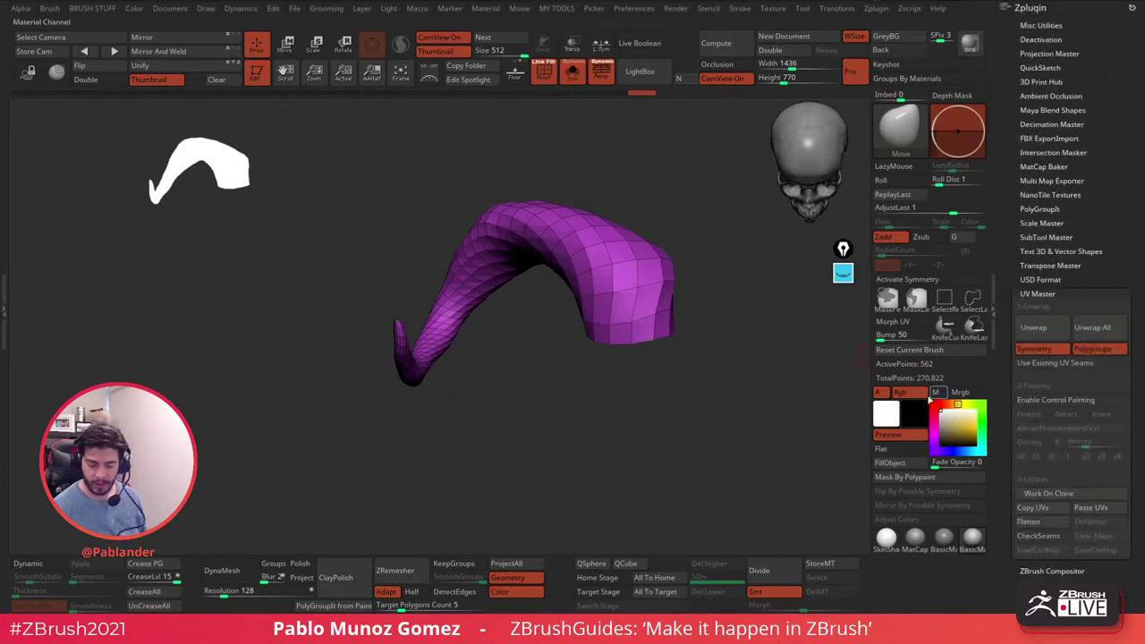
pyautogui.click(902, 322)
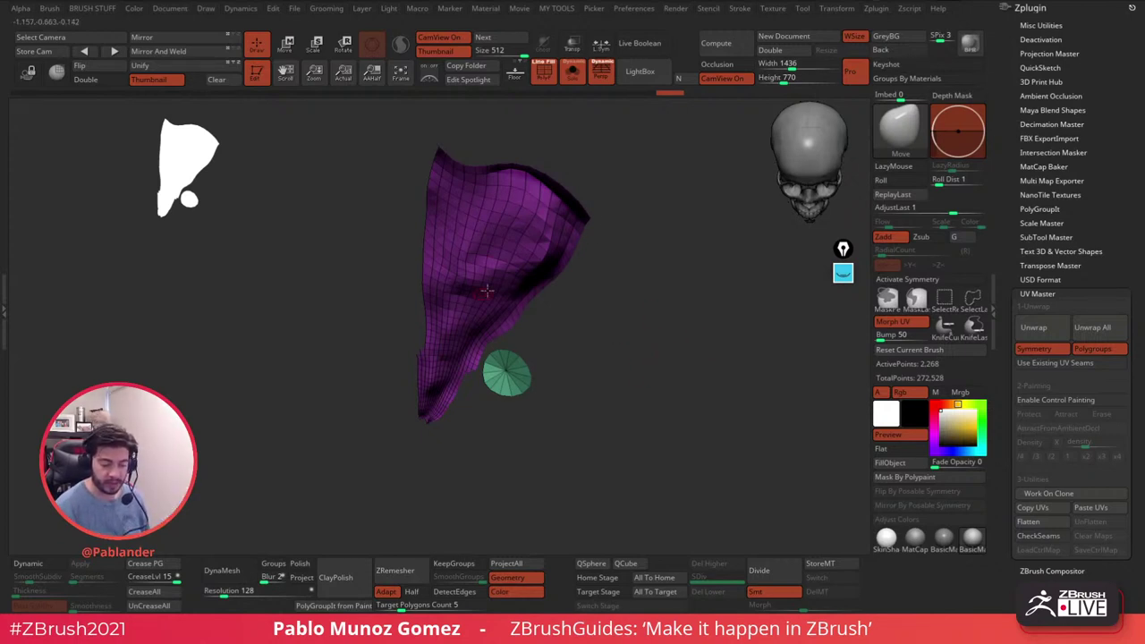
pyautogui.click(907, 324)
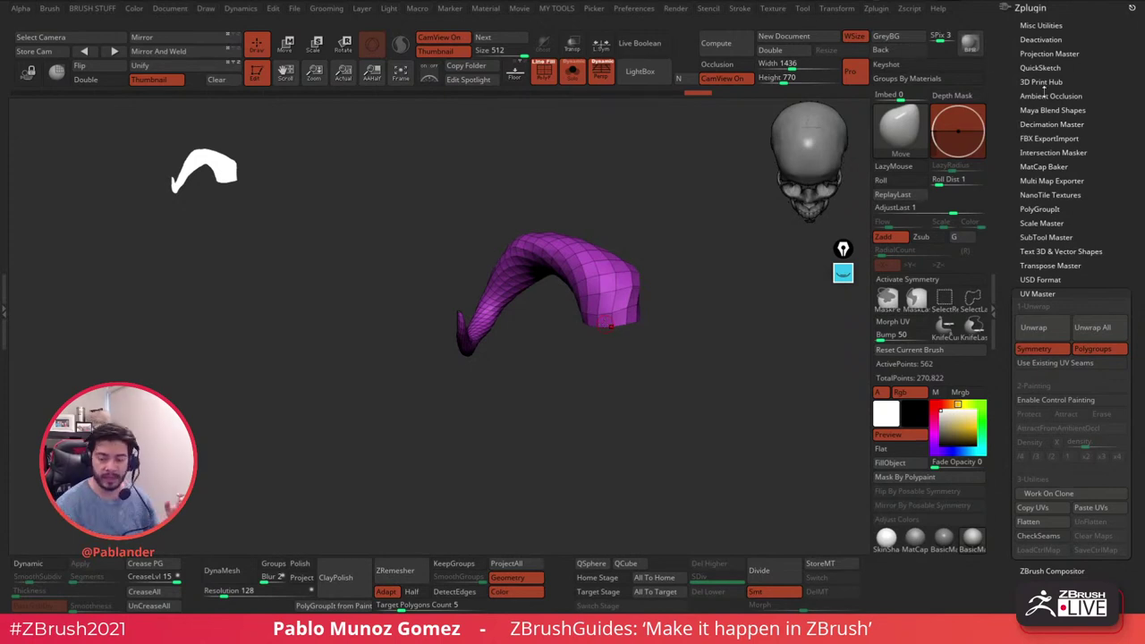
# - Switch to the original Spiral3D primitive and view its curled shape from the side
pyautogui.moveTo(1032, 302); pyautogui.dragTo(1030, 149)
pyautogui.moveTo(1003, 340); pyautogui.dragTo(1004, 29)
pyautogui.moveTo(1011, 393); pyautogui.dragTo(1012, 203)
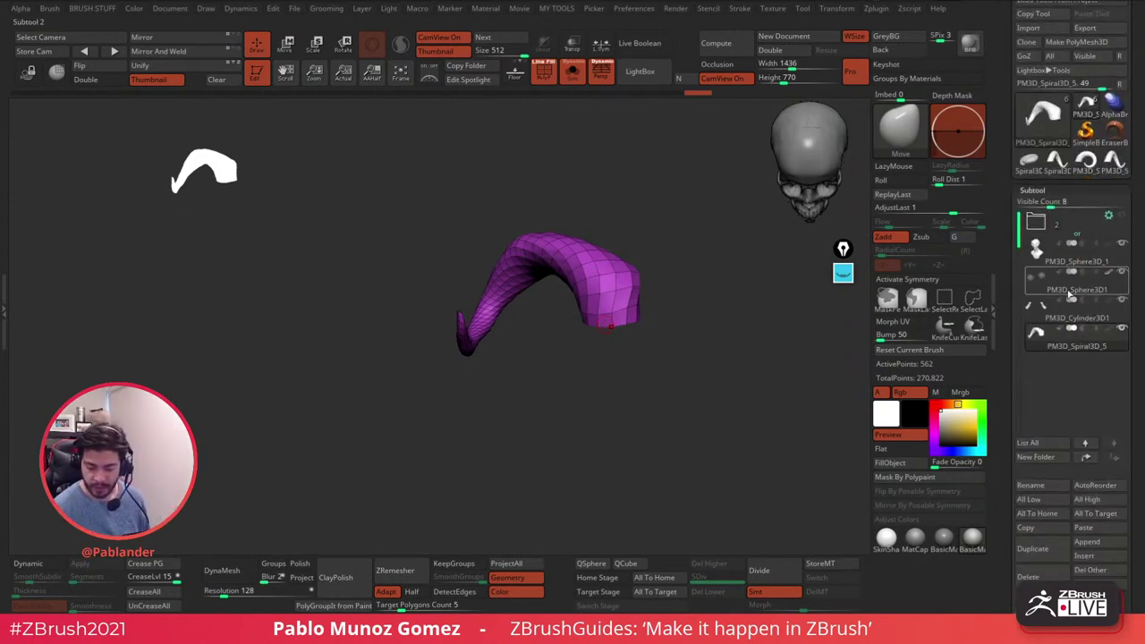
pyautogui.click(1059, 166)
pyautogui.moveTo(773, 336); pyautogui.dragTo(693, 377)
pyautogui.moveTo(1011, 416); pyautogui.dragTo(1011, 27)
pyautogui.moveTo(1010, 447); pyautogui.dragTo(1011, 24)
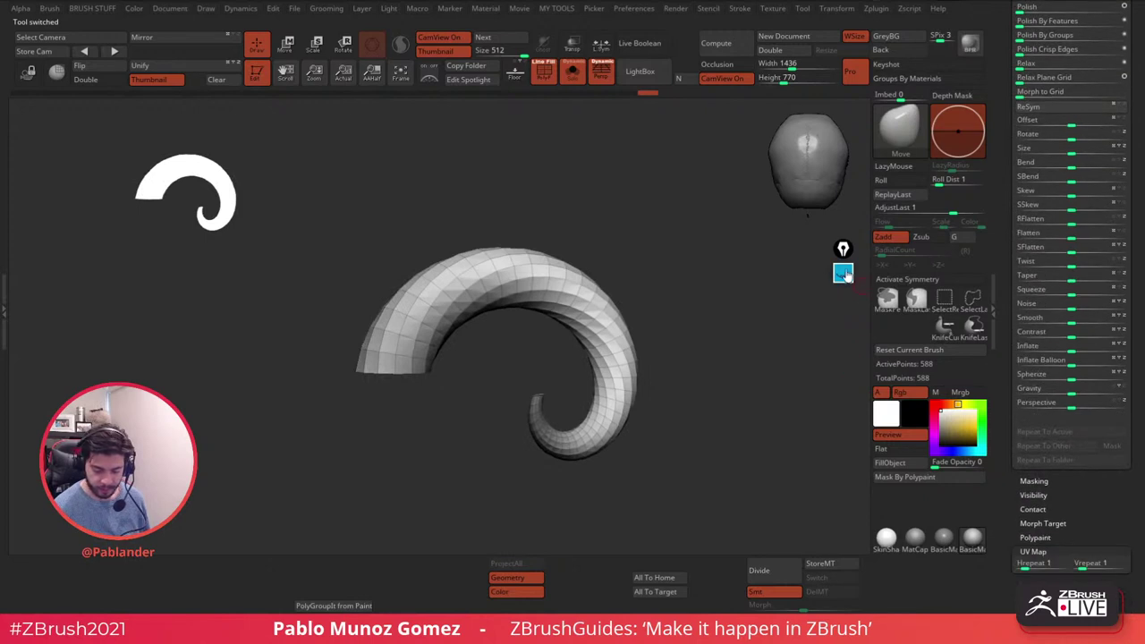
# - Sketch and shade an on-screen annotation along the spiral's inner side from base to tip, and put the annotation tools away
pyautogui.click(843, 273)
pyautogui.click(843, 397)
pyautogui.click(844, 462)
pyautogui.click(842, 308)
pyautogui.moveTo(428, 376); pyautogui.dragTo(464, 296)
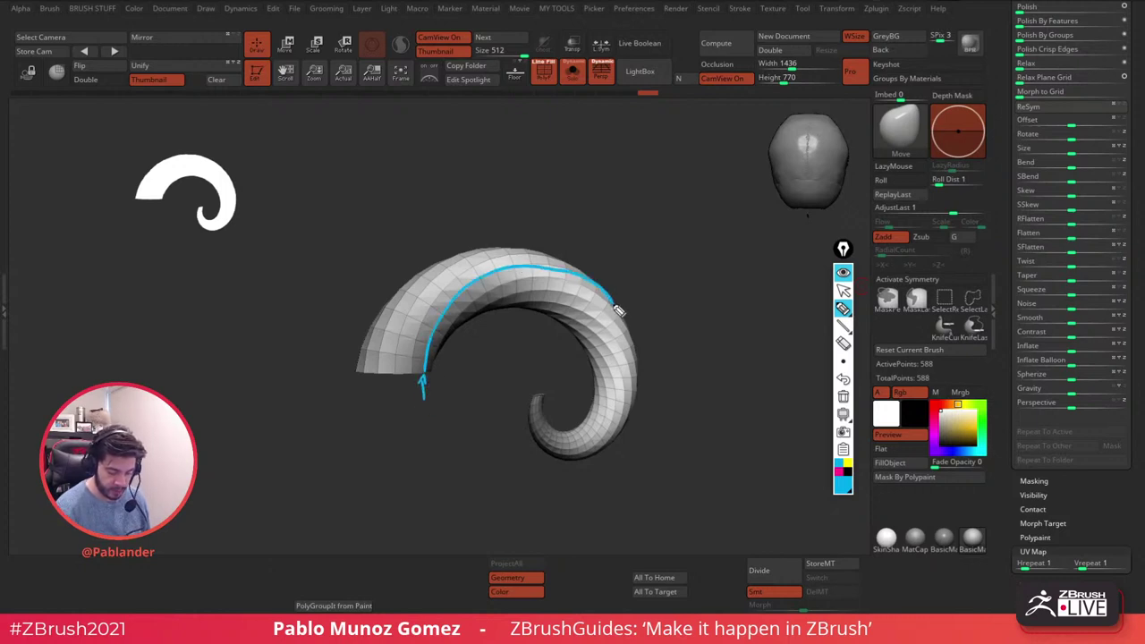
pyautogui.moveTo(634, 429)
pyautogui.mouseDown()
pyautogui.moveTo(541, 467)
pyautogui.moveTo(533, 407)
pyautogui.mouseUp()
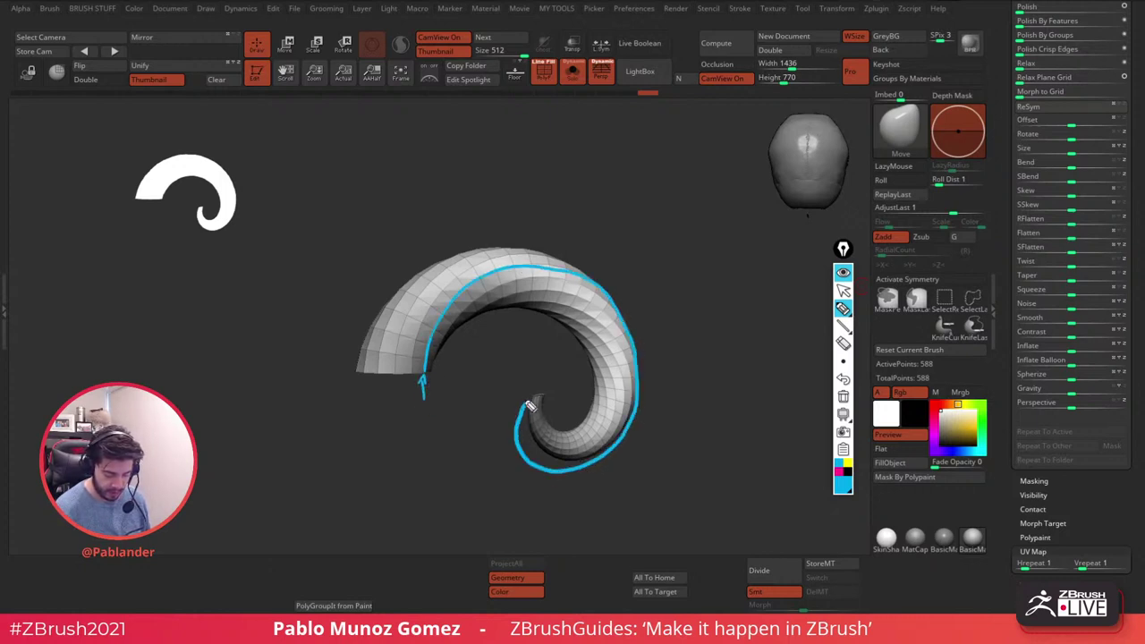
pyautogui.moveTo(440, 360)
pyautogui.mouseDown()
pyautogui.moveTo(483, 299)
pyautogui.moveTo(556, 288)
pyautogui.moveTo(617, 358)
pyautogui.moveTo(604, 386)
pyautogui.moveTo(617, 440)
pyautogui.moveTo(577, 456)
pyautogui.moveTo(530, 394)
pyautogui.mouseUp()
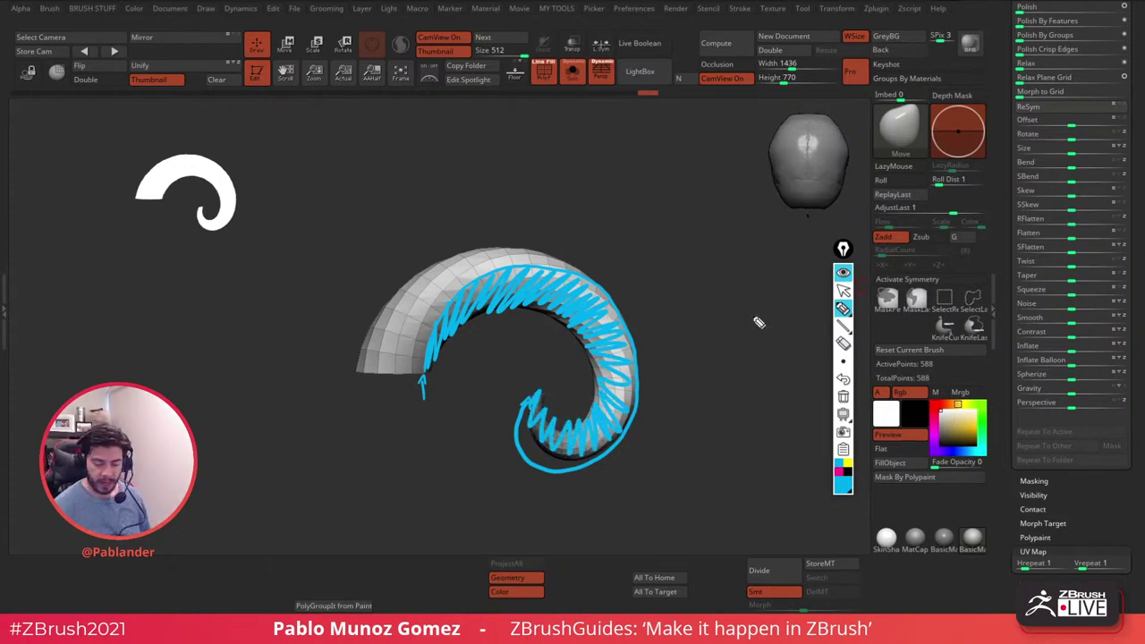
pyautogui.click(842, 274)
# - Examine the spiral primitive's Initialize settings, especially the start and end Twist
pyautogui.moveTo(1010, 300); pyautogui.dragTo(1009, 72)
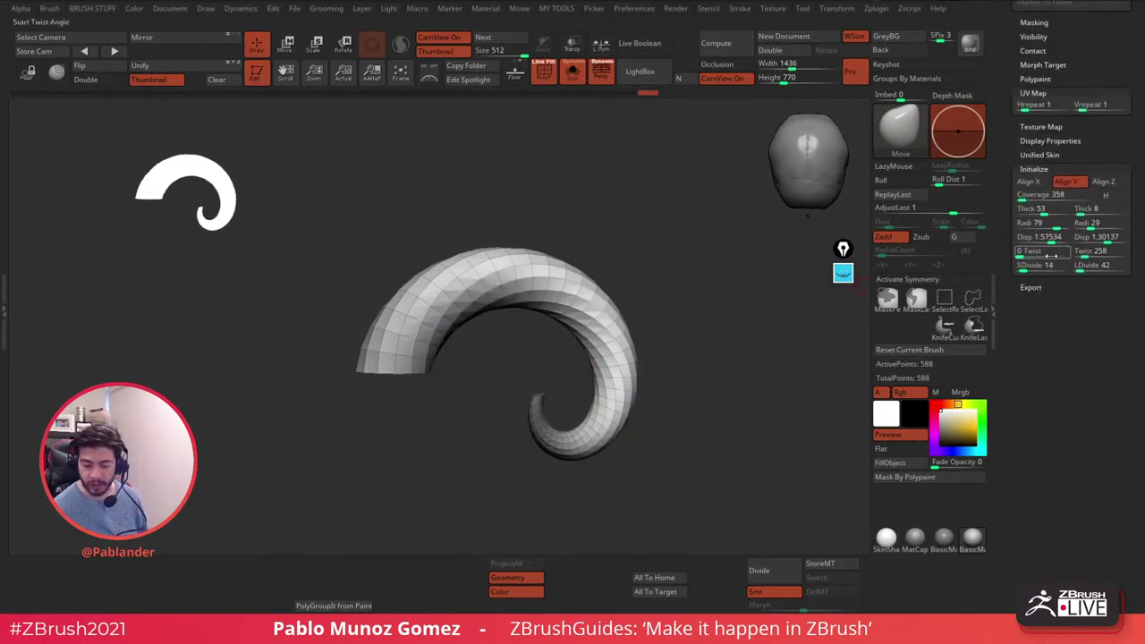
pyautogui.moveTo(1084, 251); pyautogui.dragTo(1075, 252)
pyautogui.moveTo(1055, 161); pyautogui.dragTo(1064, 398)
pyautogui.scroll(-10, 1062, 208)
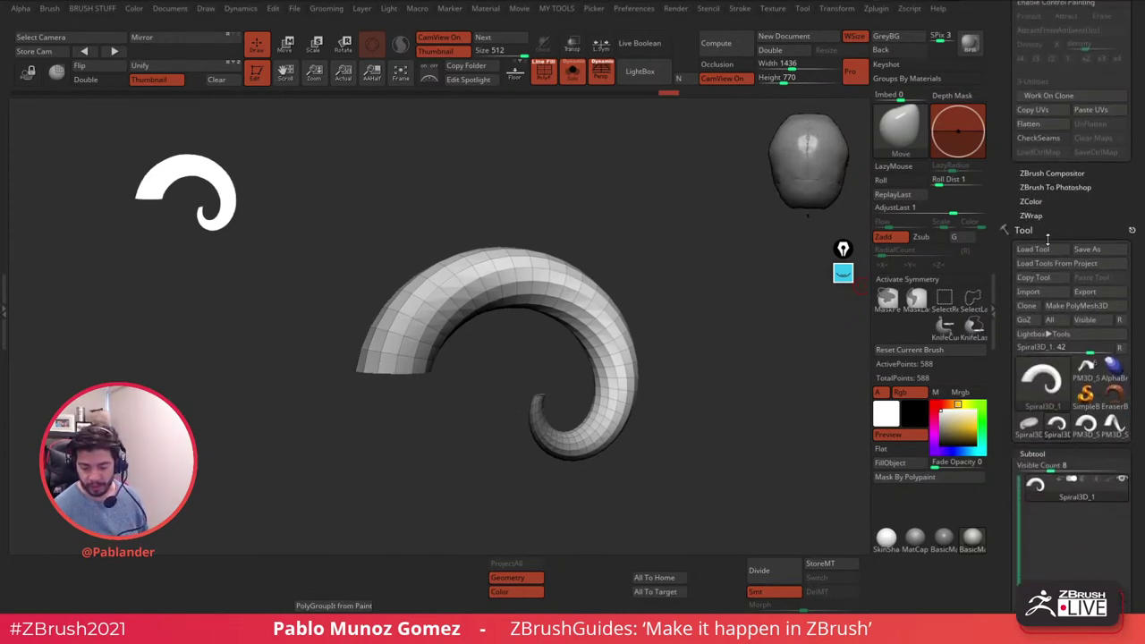
# - Switch back to the polymesh horn, isolate its body from the base cap and enable double-sided display
pyautogui.click(1087, 257)
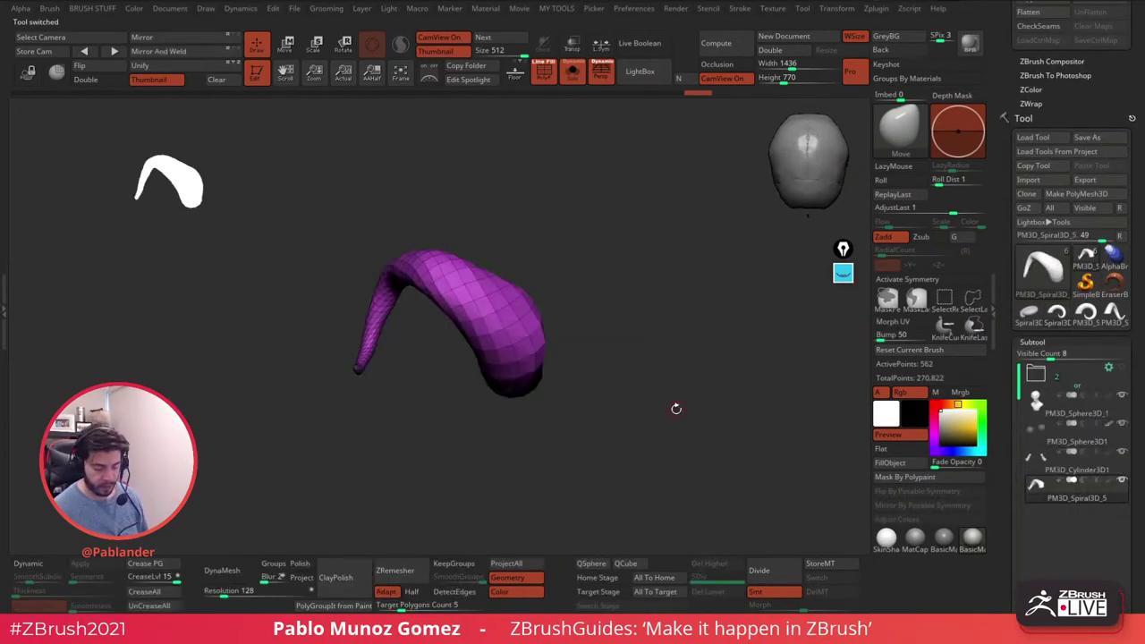
pyautogui.moveTo(623, 367)
pyautogui.mouseDown()
pyautogui.moveTo(624, 392)
pyautogui.moveTo(631, 367)
pyautogui.mouseUp()
pyautogui.hotkey('ctrl', 'shift')
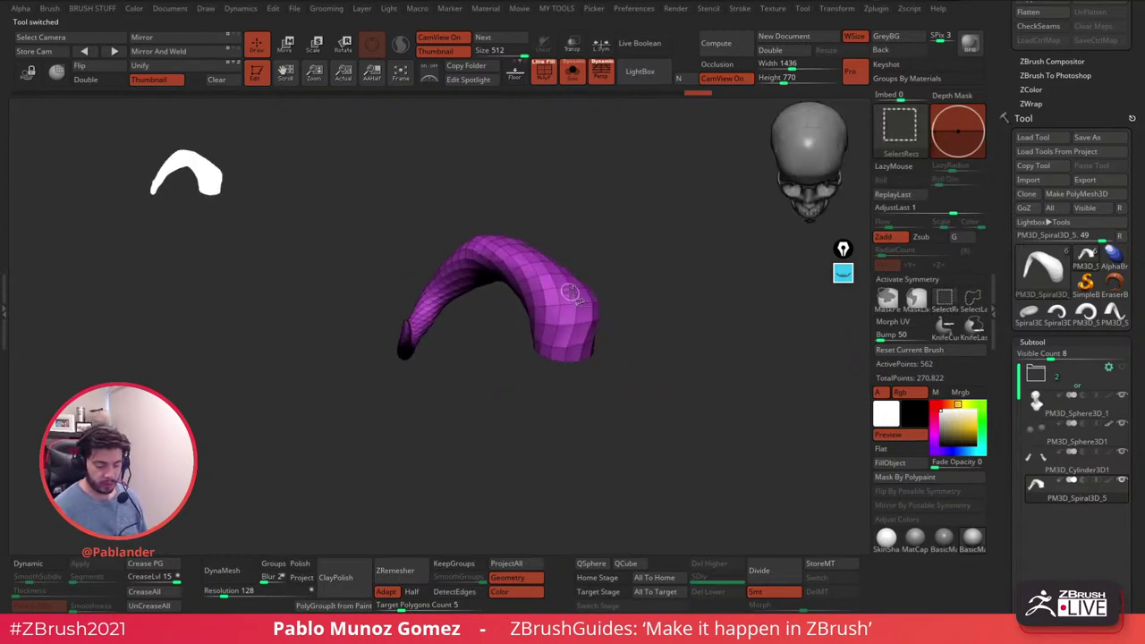
pyautogui.keyDown('ctrl'); pyautogui.keyDown('shift'); pyautogui.click(549, 291); pyautogui.keyUp('shift'); pyautogui.keyUp('ctrl')
pyautogui.moveTo(658, 356)
pyautogui.mouseDown()
pyautogui.moveTo(658, 253)
pyautogui.moveTo(659, 327)
pyautogui.moveTo(594, 345)
pyautogui.moveTo(593, 317)
pyautogui.moveTo(688, 302)
pyautogui.mouseUp()
pyautogui.click(105, 79)
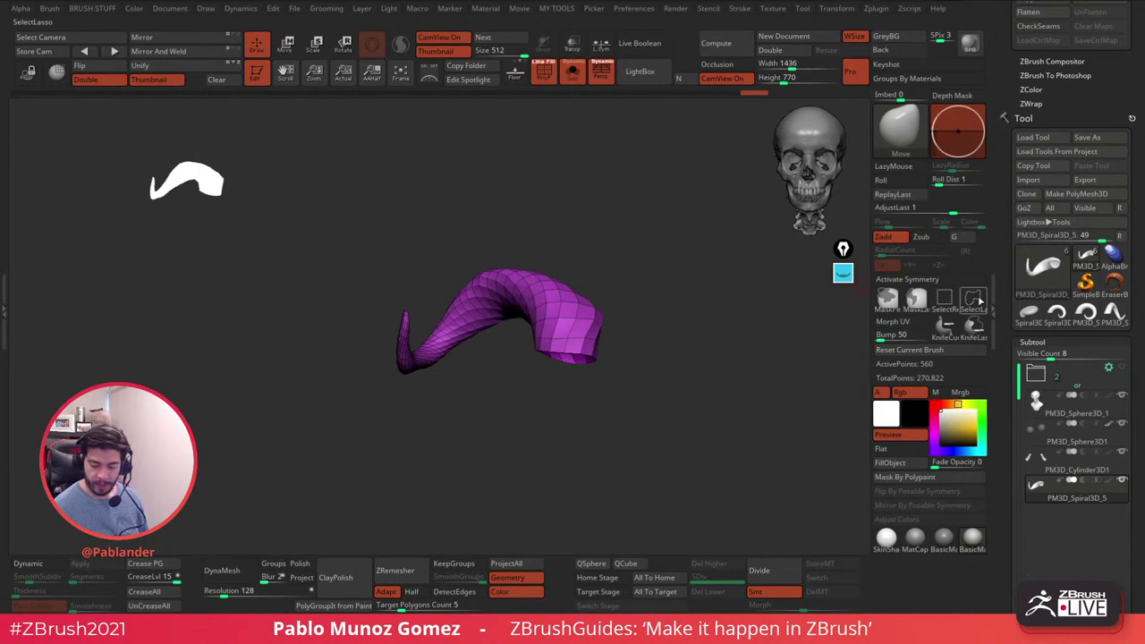
# - Hide two lengthwise polygon loops along the horn's body with SelectLasso, splitting it into two disconnected sides
pyautogui.moveTo(724, 389); pyautogui.dragTo(682, 355)
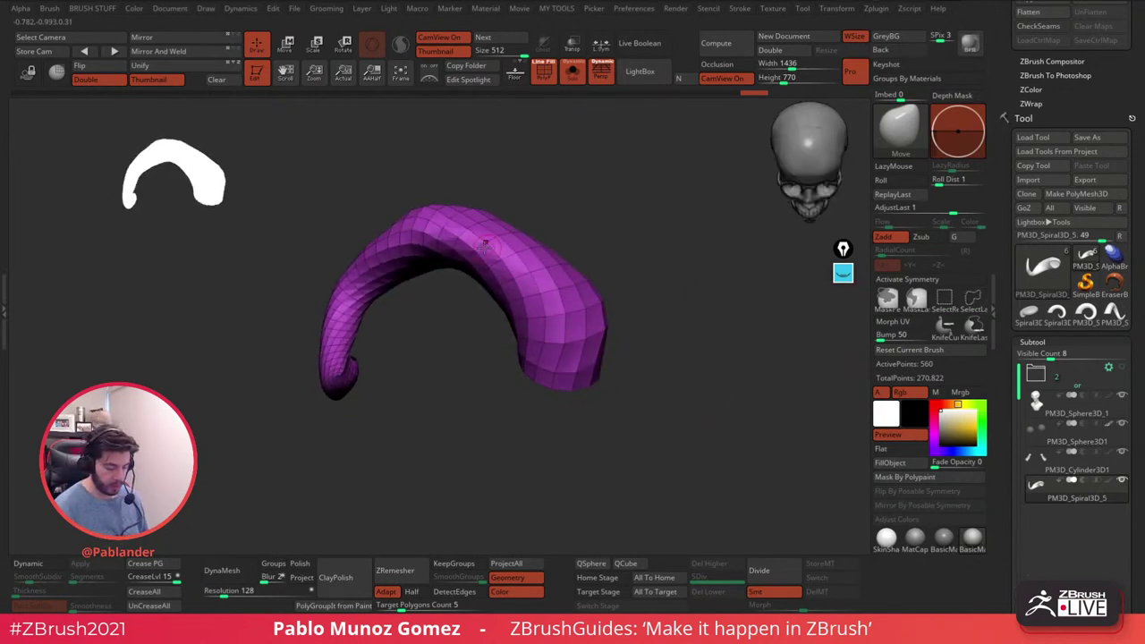
pyautogui.moveTo(547, 175); pyautogui.dragTo(497, 208)
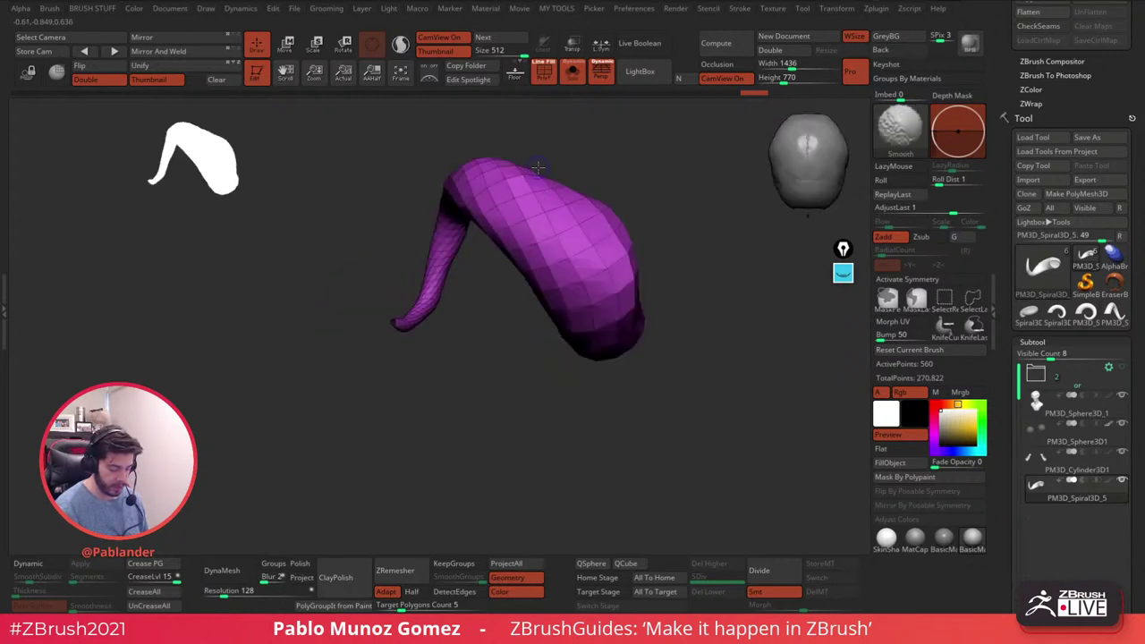
pyautogui.moveTo(551, 154); pyautogui.dragTo(611, 171)
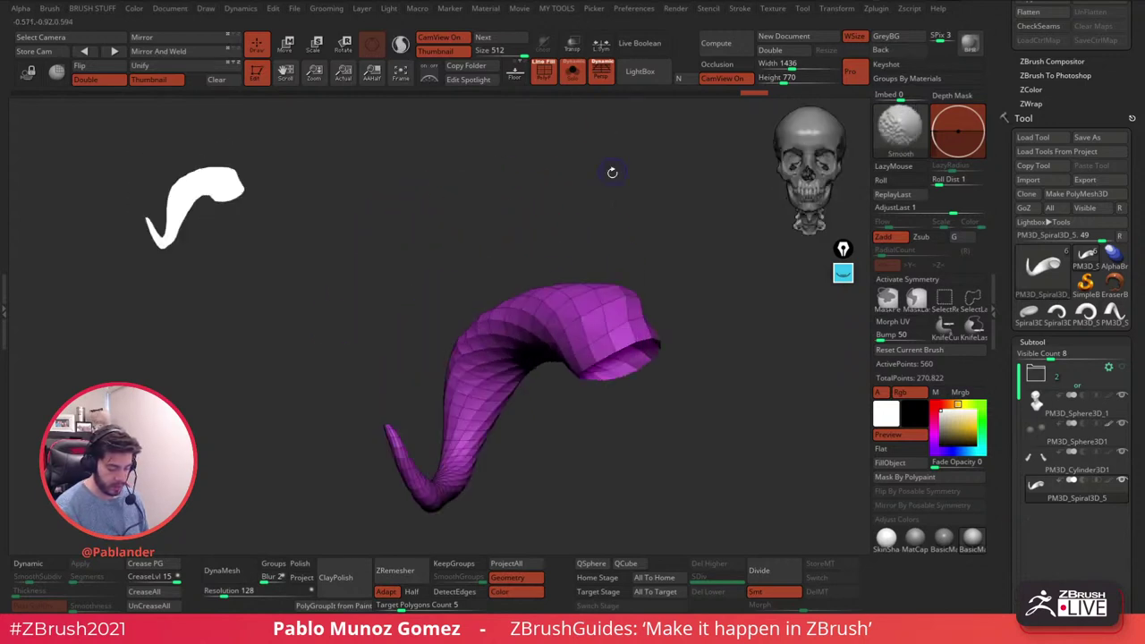
pyautogui.hotkey('ctrl', 'shift')
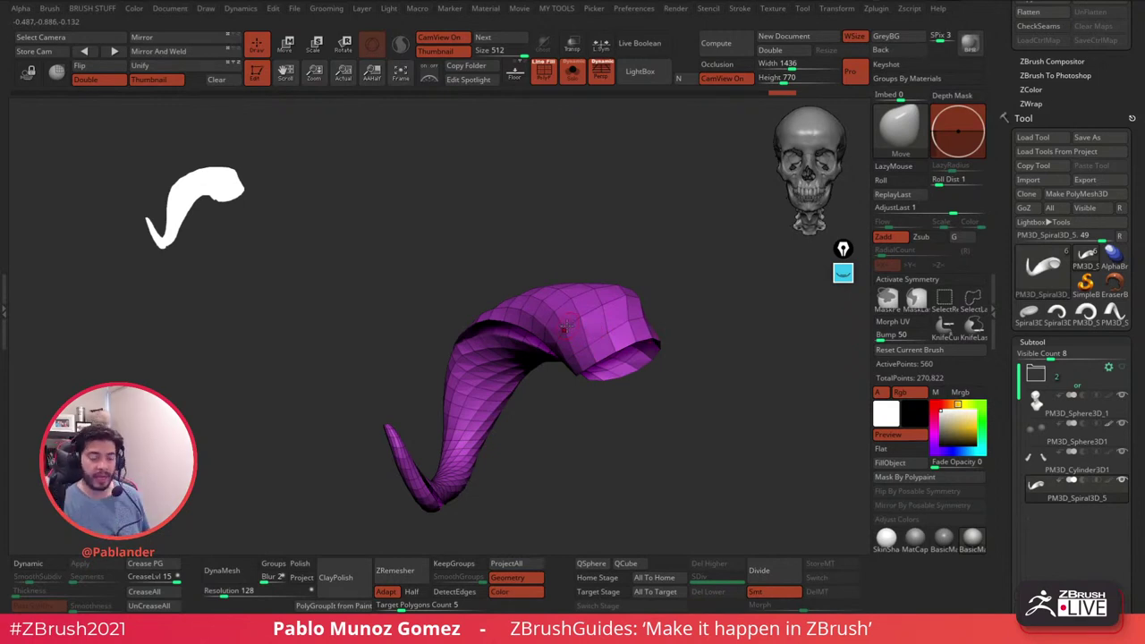
pyautogui.moveTo(595, 452); pyautogui.dragTo(577, 318)
pyautogui.moveTo(599, 362); pyautogui.dragTo(669, 213)
pyautogui.moveTo(629, 233); pyautogui.dragTo(592, 352)
pyautogui.hotkey('ctrl', 'shift')
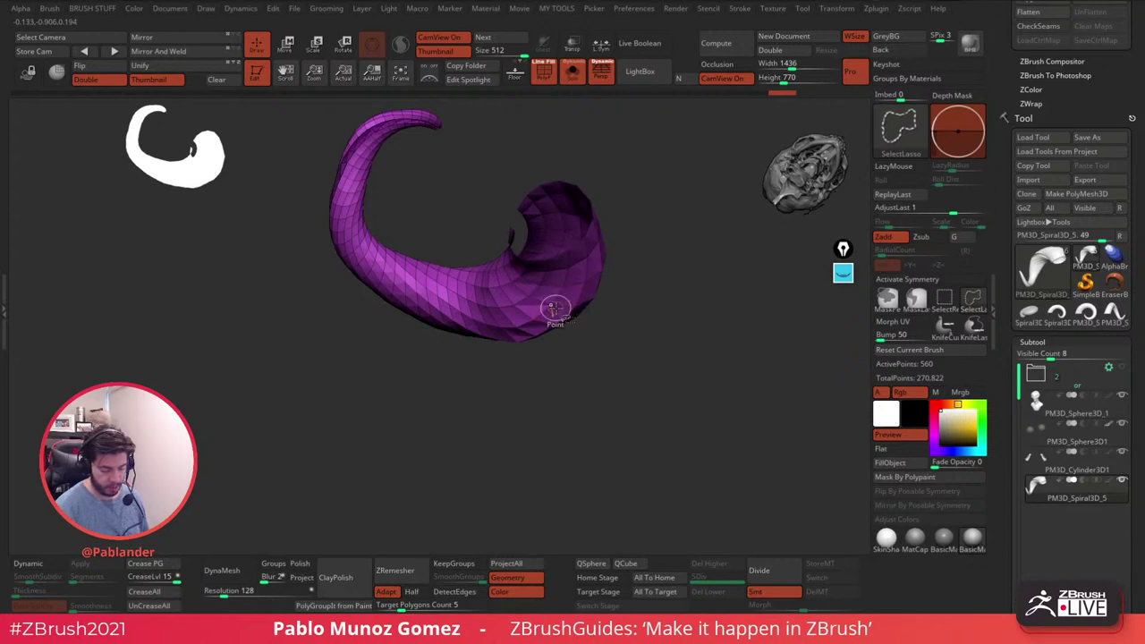
pyautogui.keyDown('ctrl'); pyautogui.keyDown('shift'); pyautogui.click(563, 307); pyautogui.keyUp('shift'); pyautogui.keyUp('ctrl')
# - Assign the disconnected sides their own polygroups with Auto Groups and unhide the whole horn
pyautogui.moveTo(658, 272)
pyautogui.mouseDown()
pyautogui.moveTo(684, 402)
pyautogui.moveTo(674, 441)
pyautogui.moveTo(666, 356)
pyautogui.moveTo(669, 410)
pyautogui.moveTo(667, 365)
pyautogui.moveTo(650, 373)
pyautogui.moveTo(659, 325)
pyautogui.moveTo(647, 307)
pyautogui.moveTo(639, 324)
pyautogui.mouseUp()
pyautogui.press('2')
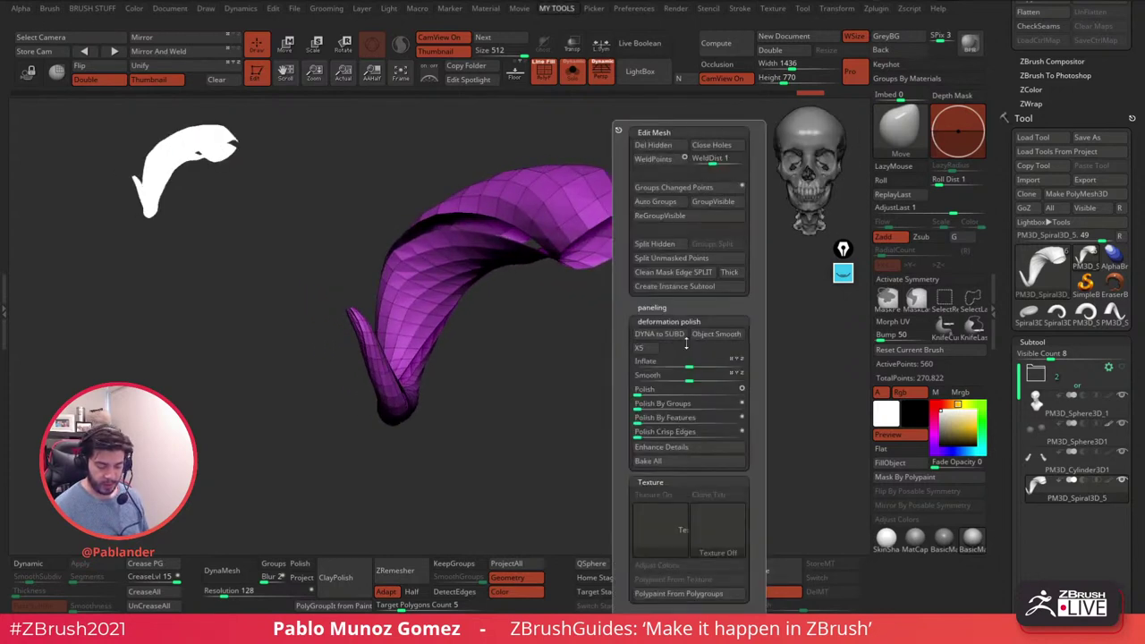
pyautogui.click(666, 204)
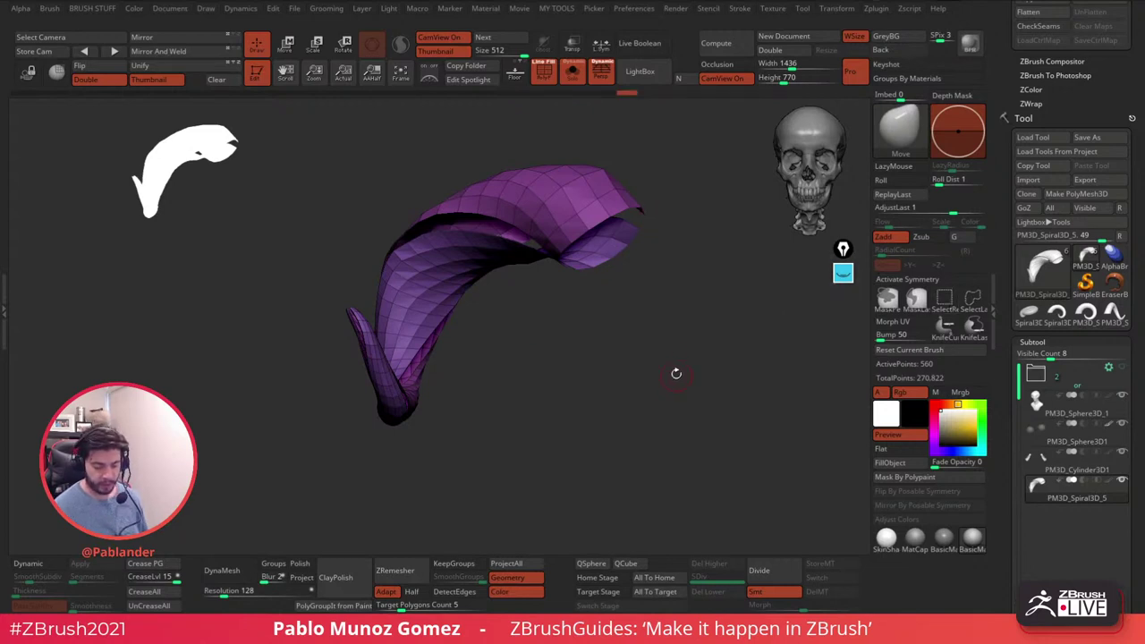
pyautogui.moveTo(668, 332); pyautogui.dragTo(626, 295)
pyautogui.moveTo(665, 348); pyautogui.dragTo(633, 330)
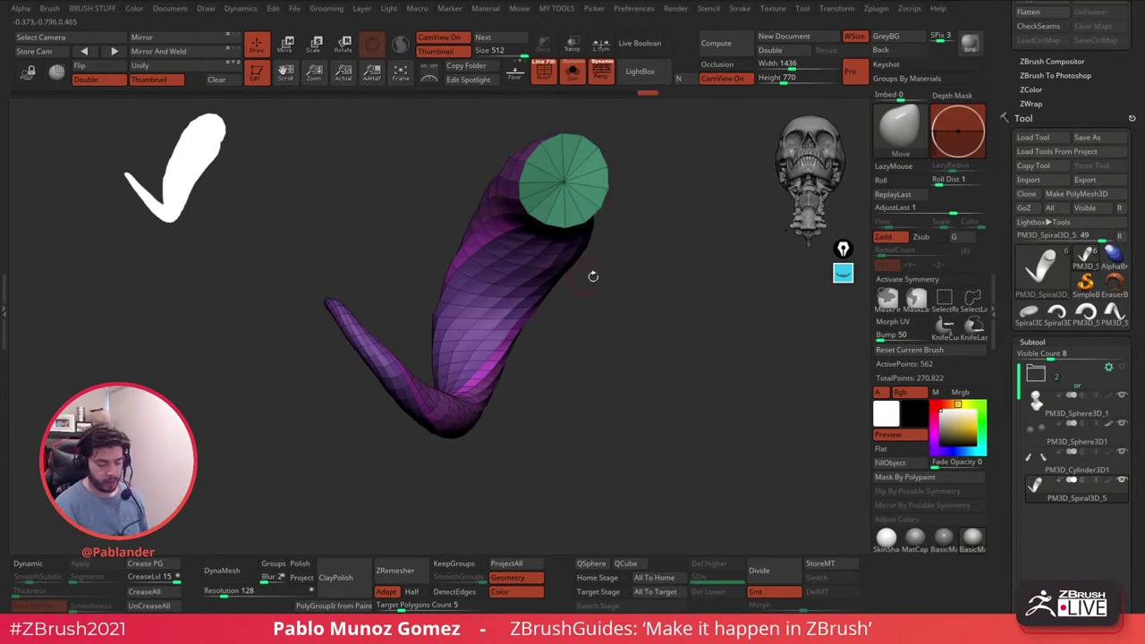
# - Switch the horn to the SkinShade material and inspect its new polygroups from several angles
pyautogui.moveTo(565, 278); pyautogui.dragTo(597, 262)
pyautogui.moveTo(655, 300); pyautogui.dragTo(627, 241)
pyautogui.moveTo(657, 308); pyautogui.dragTo(644, 414)
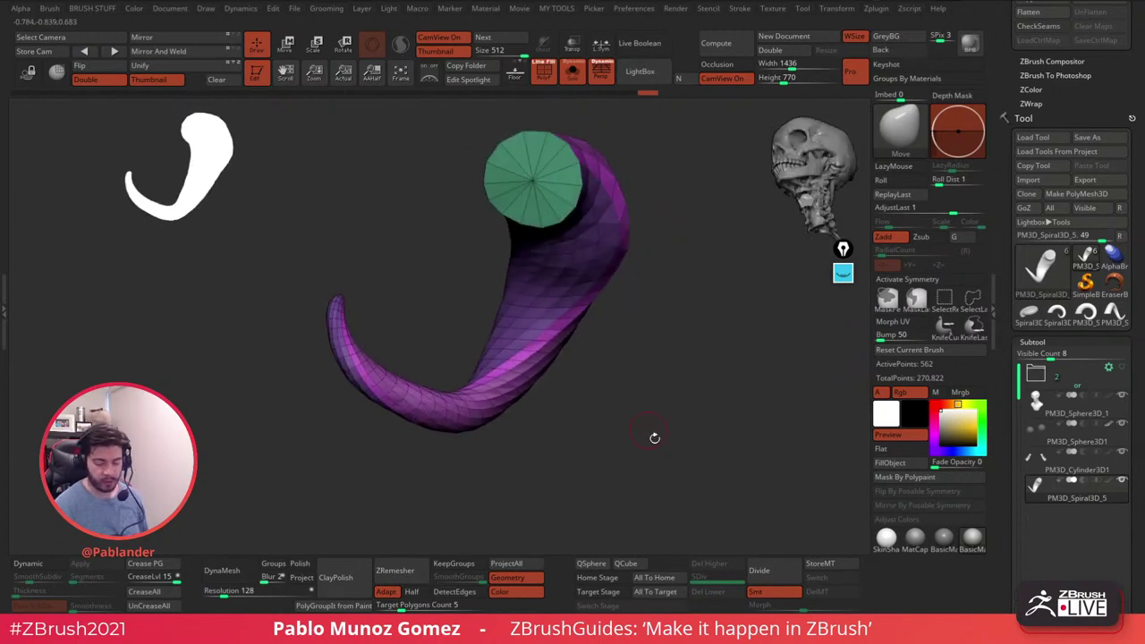
pyautogui.click(887, 538)
pyautogui.moveTo(638, 334); pyautogui.dragTo(617, 387)
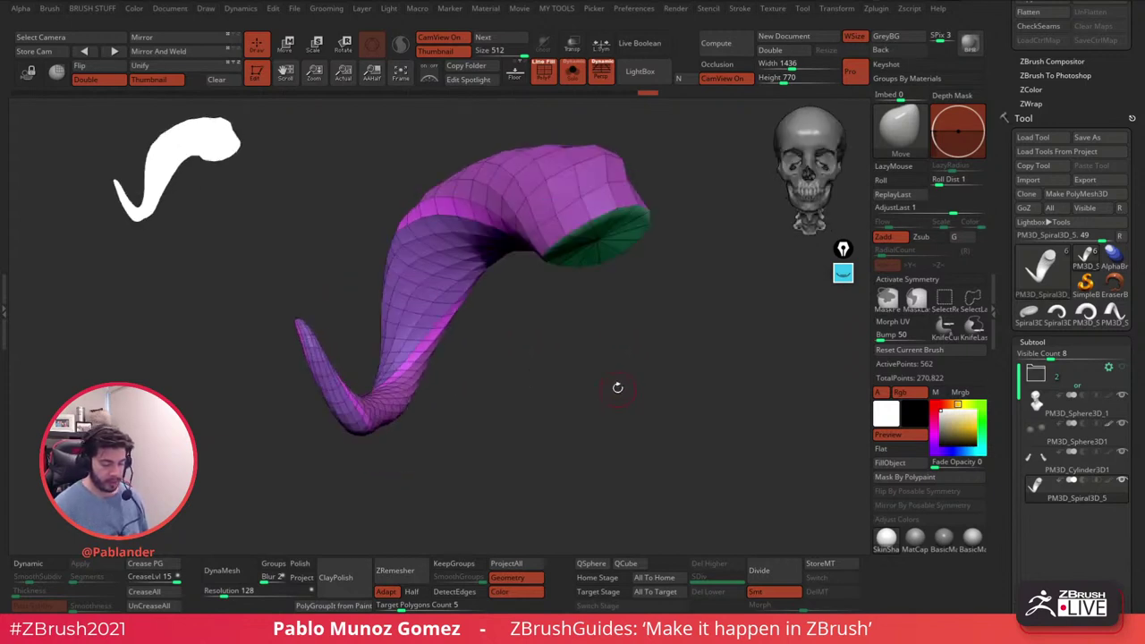
# - Isolate and hide individual side polygroups to check the split, and show the full horn again
pyautogui.hotkey('ctrl', 'shift')
pyautogui.keyDown('ctrl'); pyautogui.keyDown('shift'); pyautogui.click(452, 233); pyautogui.keyUp('shift'); pyautogui.keyUp('ctrl')
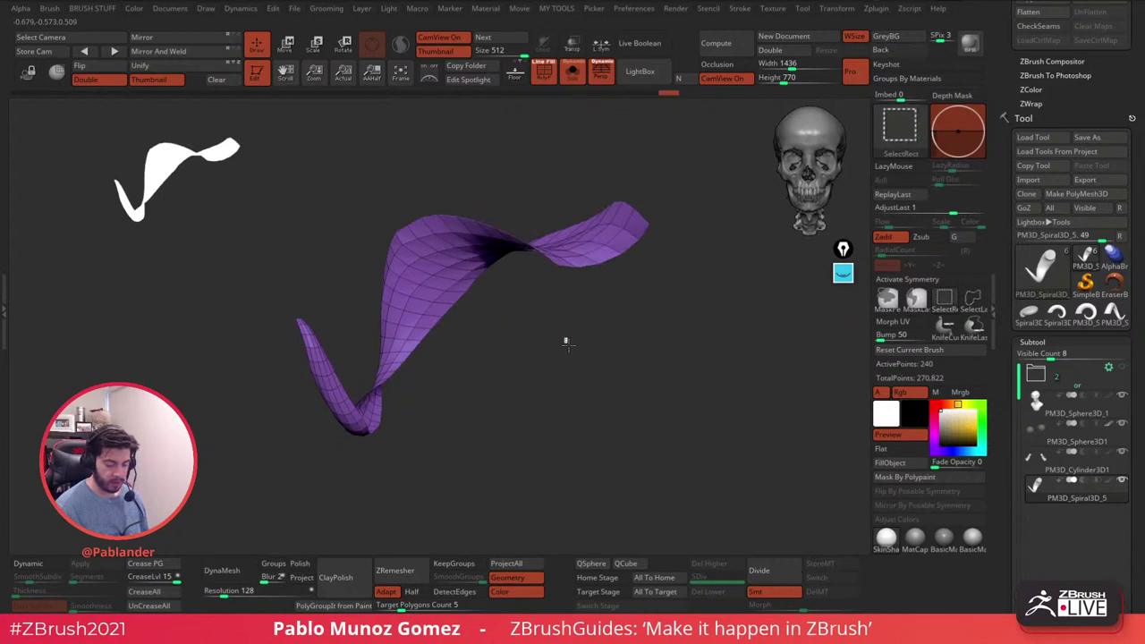
pyautogui.keyDown('ctrl'); pyautogui.keyDown('shift'); pyautogui.click(564, 359); pyautogui.keyUp('shift'); pyautogui.keyUp('ctrl')
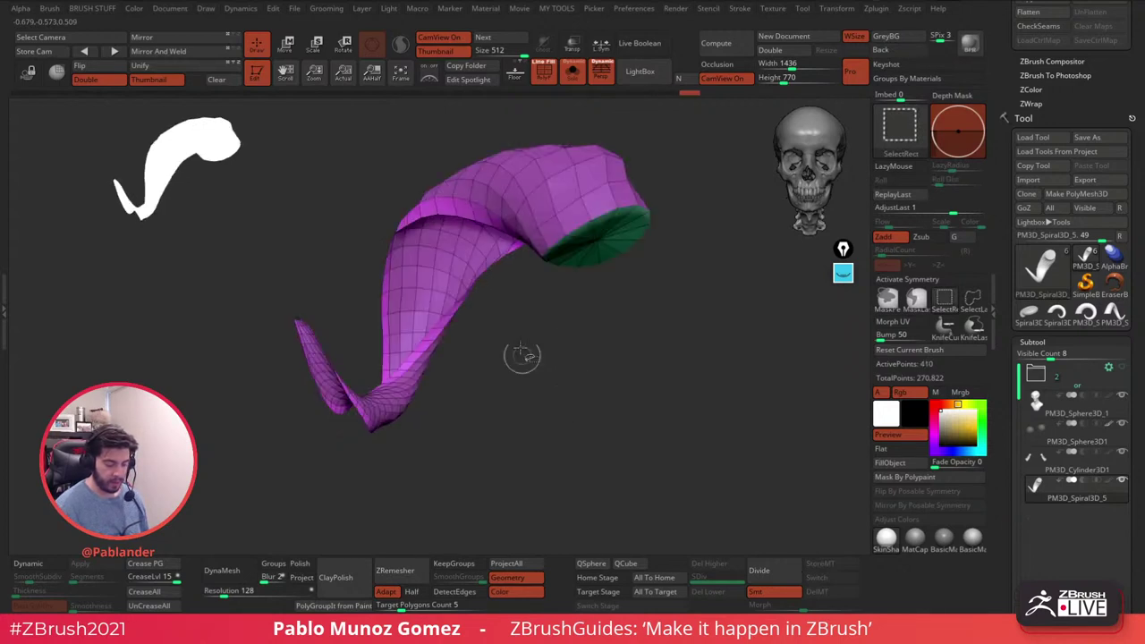
pyautogui.keyDown('ctrl'); pyautogui.keyDown('shift'); pyautogui.click(608, 380); pyautogui.keyUp('shift'); pyautogui.keyUp('ctrl')
pyautogui.hotkey('ctrl', 'shift')
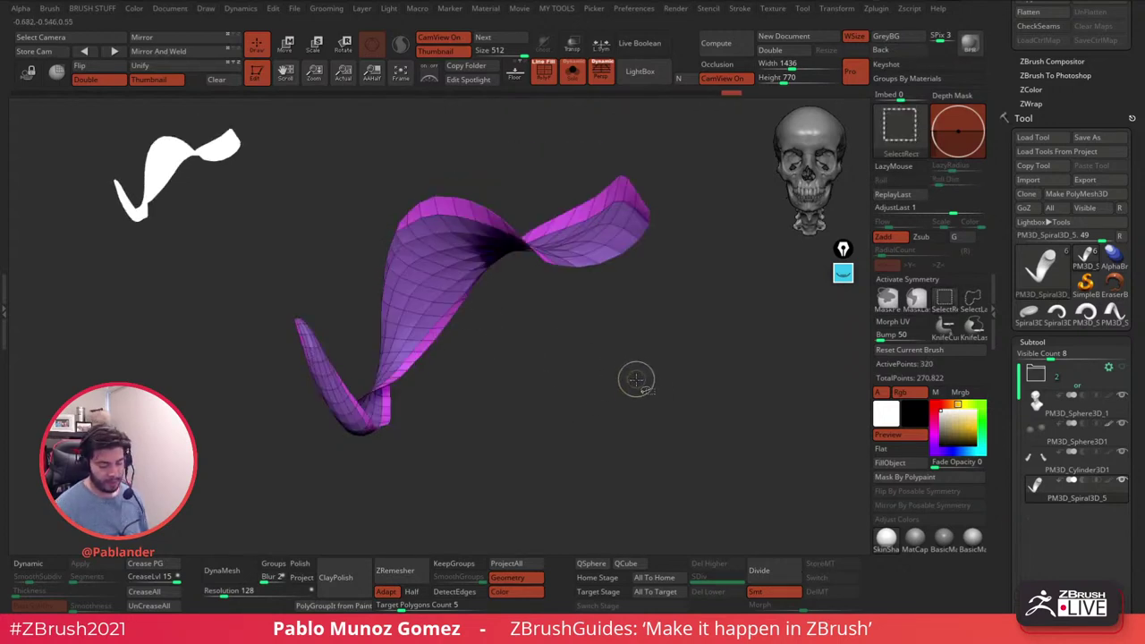
pyautogui.keyDown('ctrl'); pyautogui.keyDown('shift'); pyautogui.click(635, 388); pyautogui.keyUp('shift'); pyautogui.keyUp('ctrl')
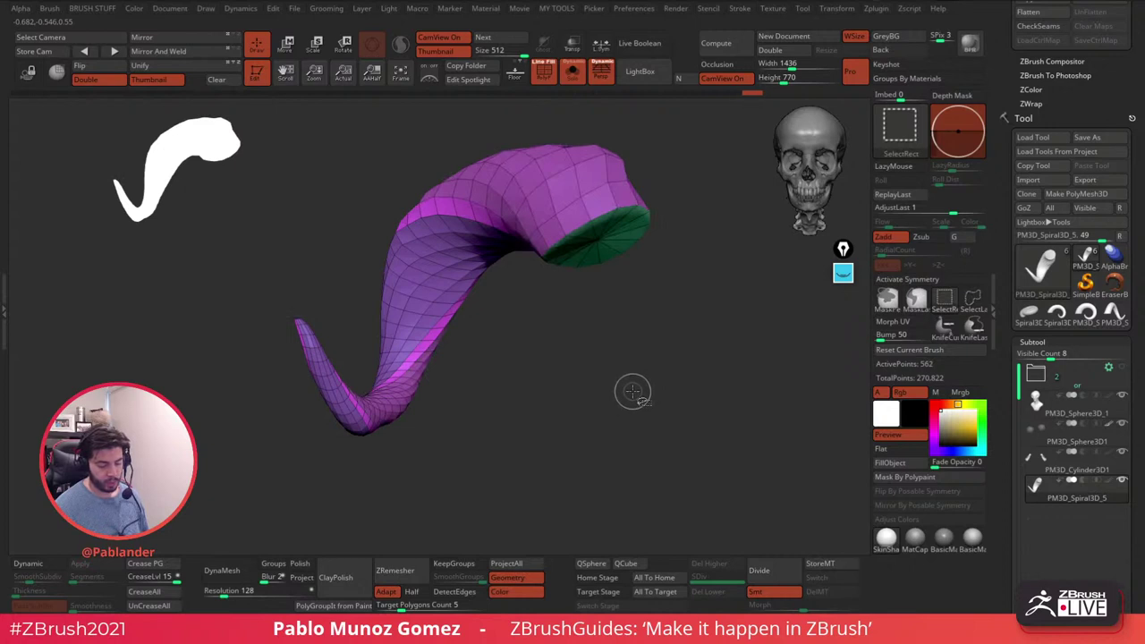
# - Hide the horn's two broad side polygroups, leaving the narrow lengthwise strips and the base cap
pyautogui.keyDown('ctrl'); pyautogui.keyDown('shift'); pyautogui.click(481, 282); pyautogui.keyUp('shift'); pyautogui.keyUp('ctrl')
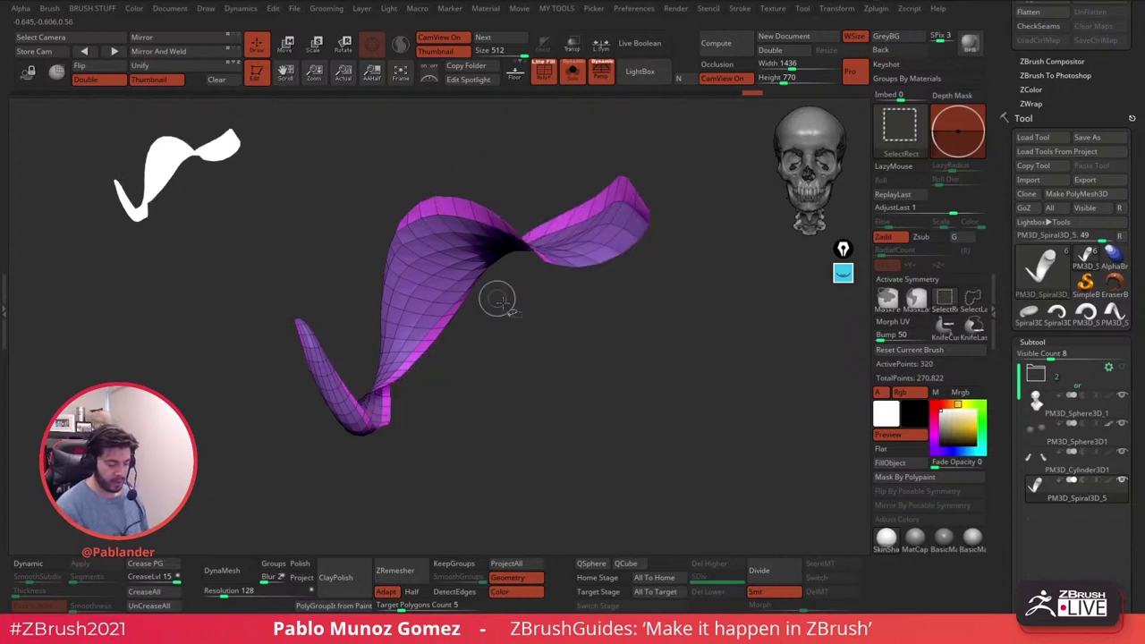
pyautogui.moveTo(645, 421)
pyautogui.keyDown('ctrl'); pyautogui.keyDown('shift'); pyautogui.mouseDown()
pyautogui.moveTo(646, 432)
pyautogui.moveTo(642, 417)
pyautogui.moveTo(621, 417)
pyautogui.moveTo(626, 435)
pyautogui.moveTo(701, 424)
pyautogui.moveTo(655, 425)
pyautogui.mouseUp(); pyautogui.keyUp('shift'); pyautogui.keyUp('ctrl')
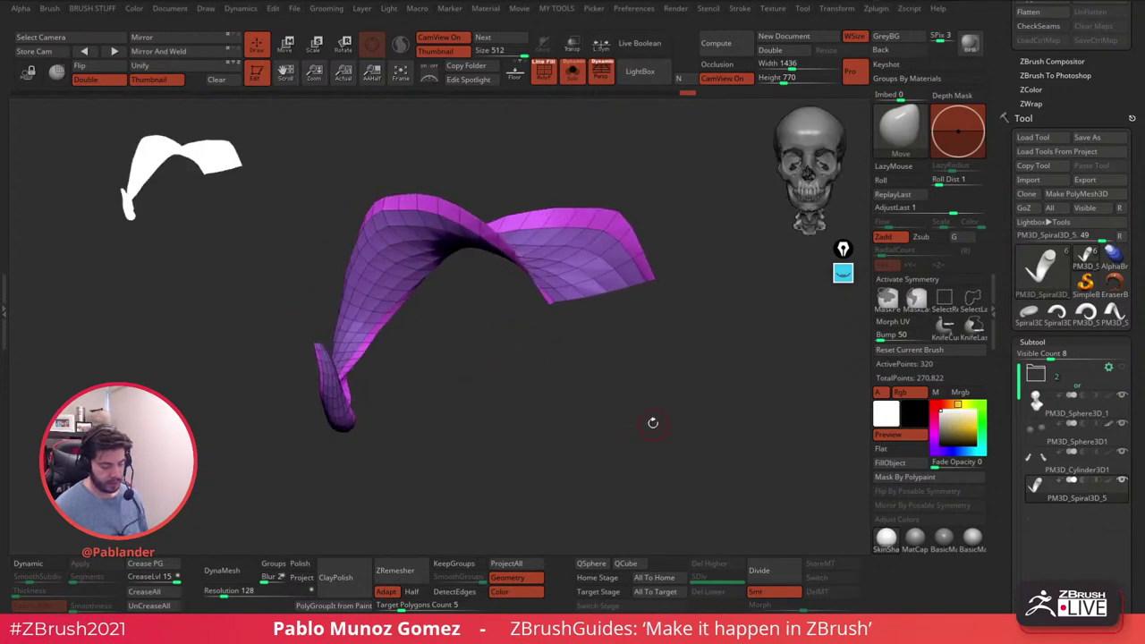
pyautogui.keyDown('ctrl'); pyautogui.keyDown('shift'); pyautogui.click(646, 427); pyautogui.keyUp('shift'); pyautogui.keyUp('ctrl')
pyautogui.keyDown('ctrl'); pyautogui.keyDown('shift'); pyautogui.doubleClick(419, 216); pyautogui.keyUp('shift'); pyautogui.keyUp('ctrl')
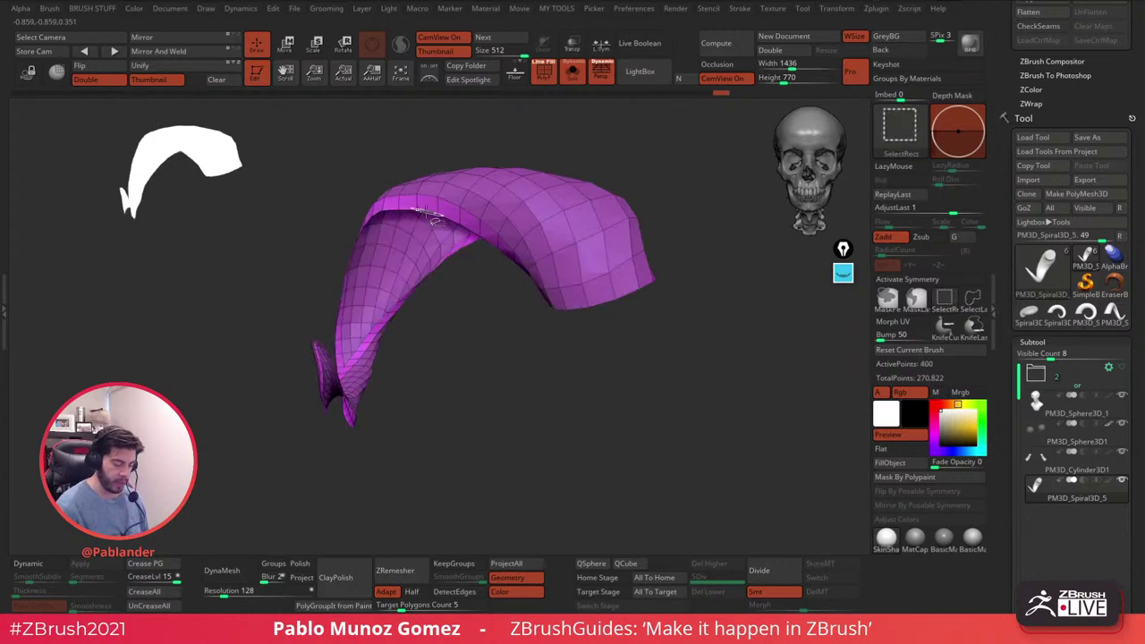
pyautogui.keyDown('ctrl'); pyautogui.keyDown('shift'); pyautogui.click(420, 211); pyautogui.keyUp('shift'); pyautogui.keyUp('ctrl')
pyautogui.moveTo(454, 273); pyautogui.dragTo(431, 271)
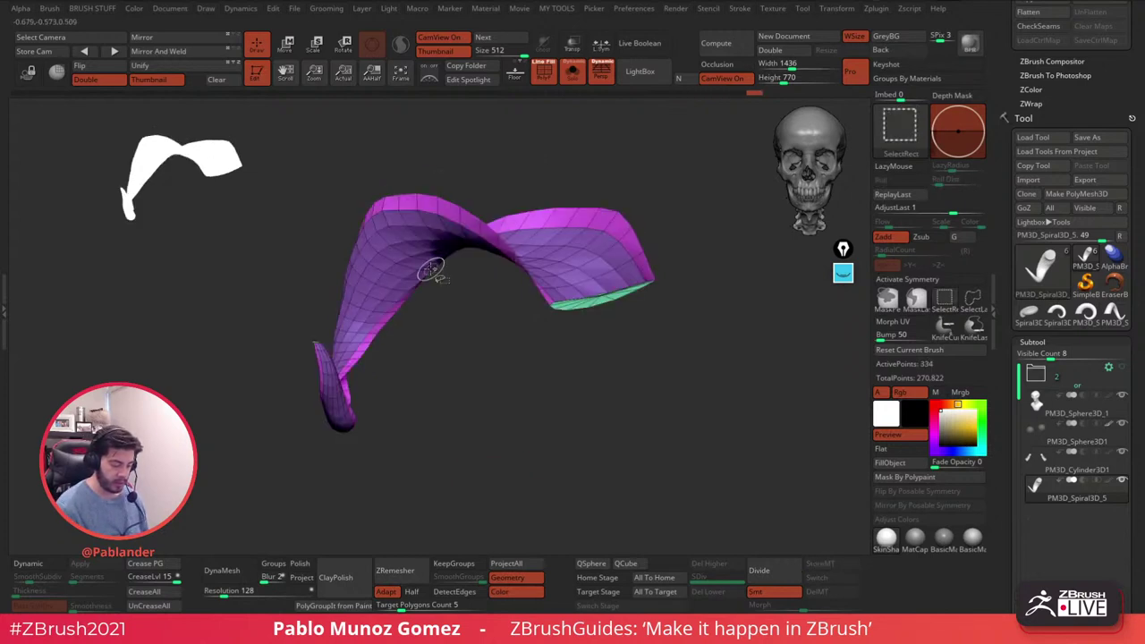
pyautogui.keyDown('ctrl'); pyautogui.keyDown('shift'); pyautogui.click(431, 271); pyautogui.keyUp('shift'); pyautogui.keyUp('ctrl')
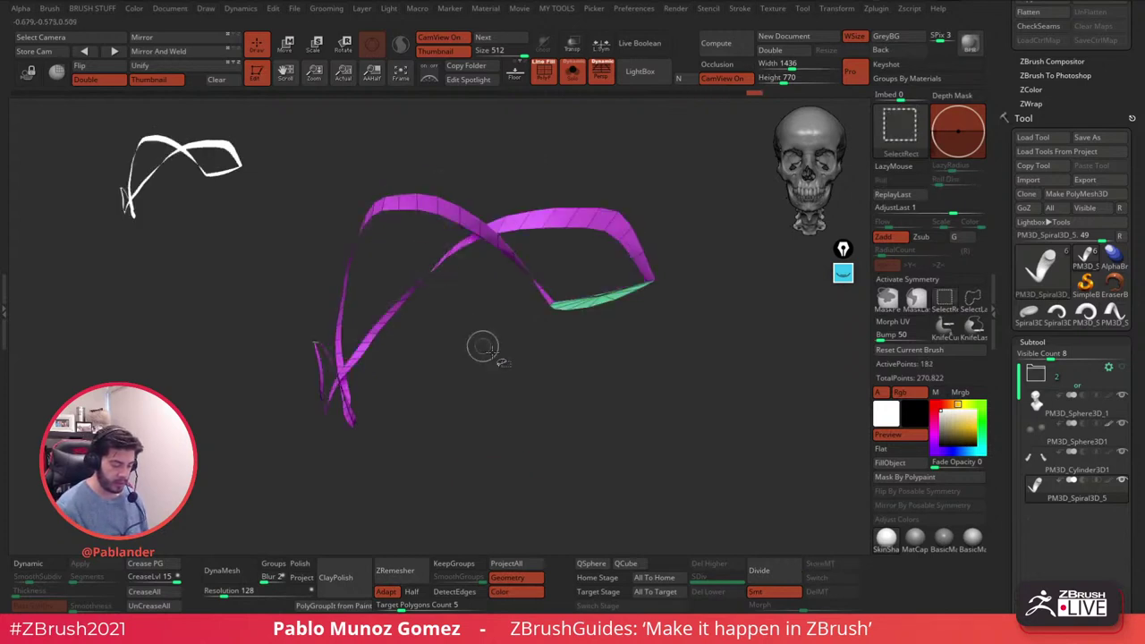
# - Hide the horn's base cap, give the two lengthwise strips separate polygroups with Auto Groups, and unhide the horn
pyautogui.keyDown('ctrl'); pyautogui.keyDown('shift'); pyautogui.click(314, 339); pyautogui.keyUp('shift'); pyautogui.keyUp('ctrl')
pyautogui.moveTo(468, 378)
pyautogui.keyDown('ctrl'); pyautogui.keyDown('shift'); pyautogui.mouseDown()
pyautogui.moveTo(456, 391)
pyautogui.moveTo(435, 367)
pyautogui.mouseUp(); pyautogui.keyUp('shift'); pyautogui.keyUp('ctrl')
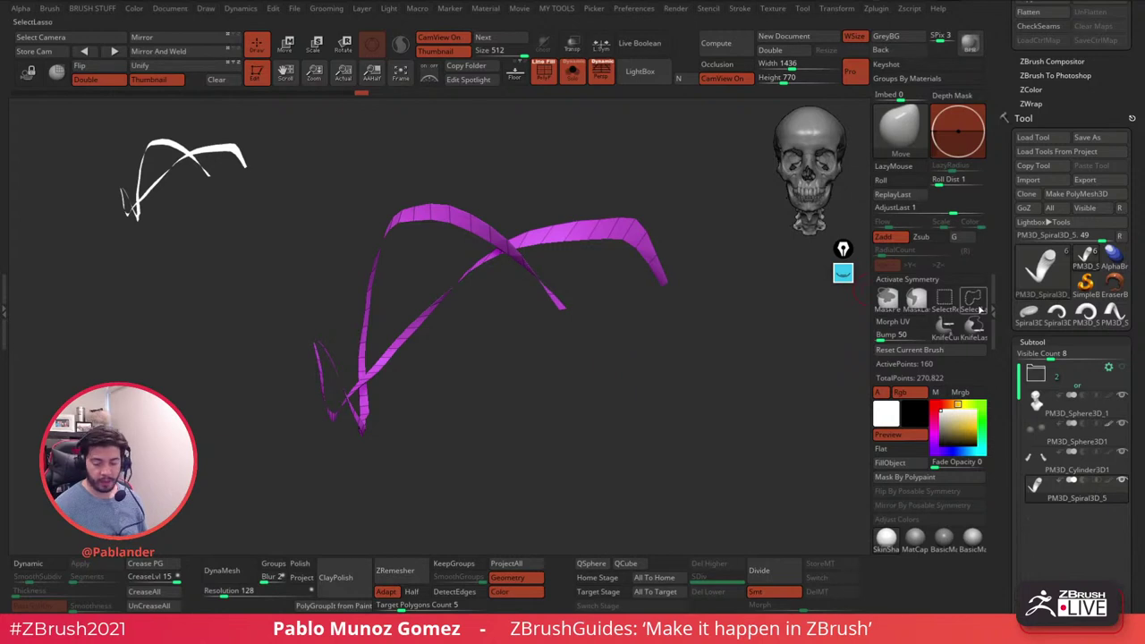
pyautogui.press('2')
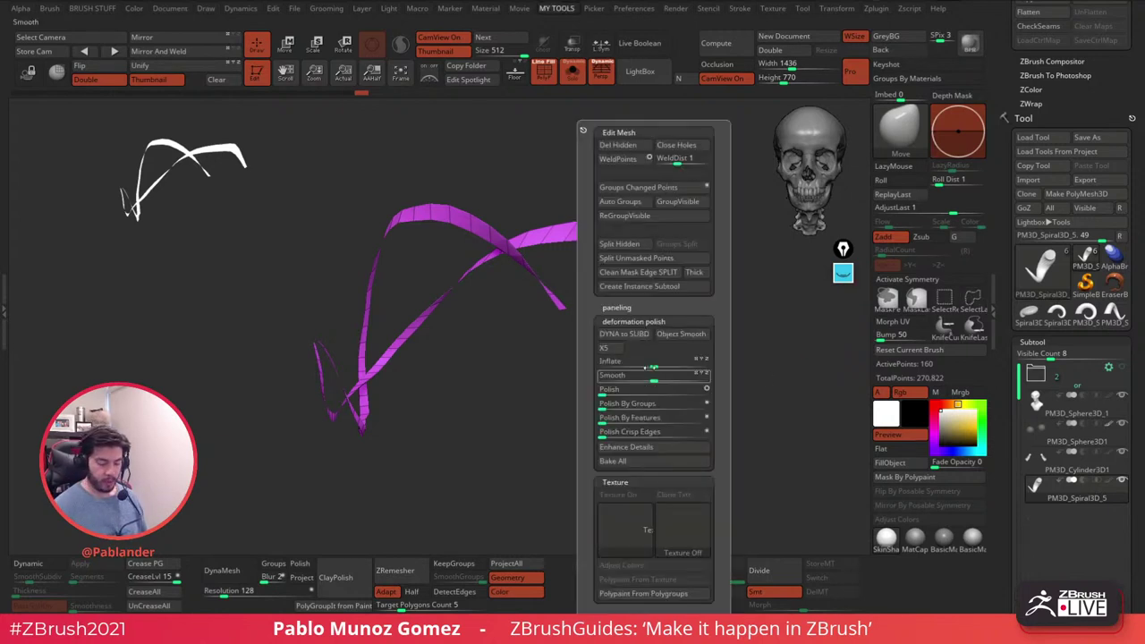
pyautogui.click(632, 203)
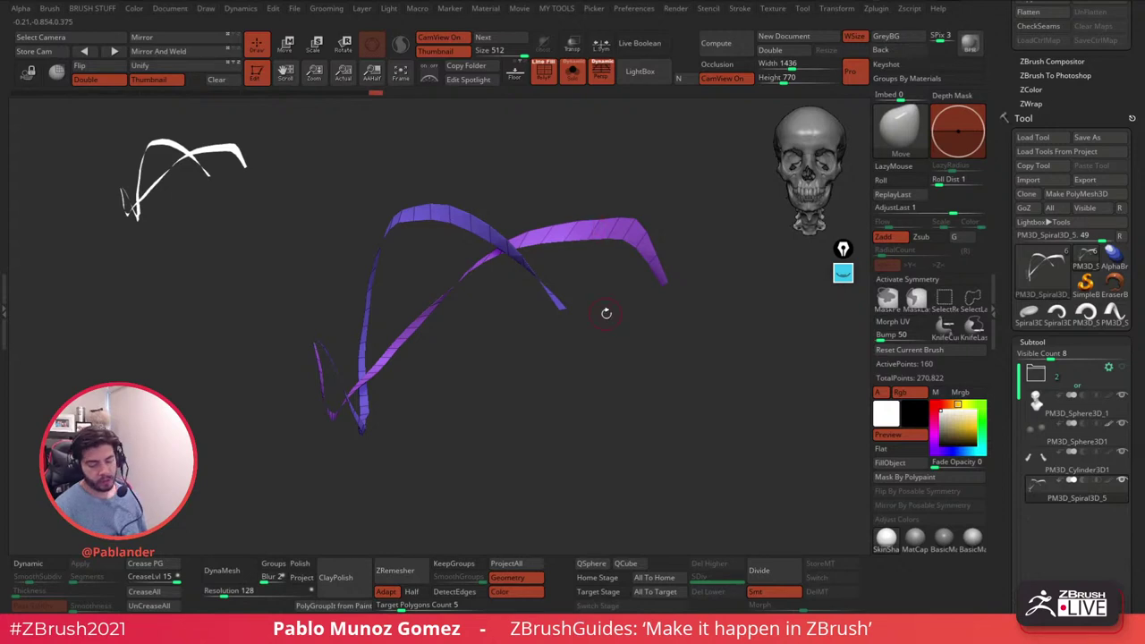
pyautogui.keyDown('ctrl'); pyautogui.keyDown('shift'); pyautogui.click(598, 356); pyautogui.keyUp('shift'); pyautogui.keyUp('ctrl')
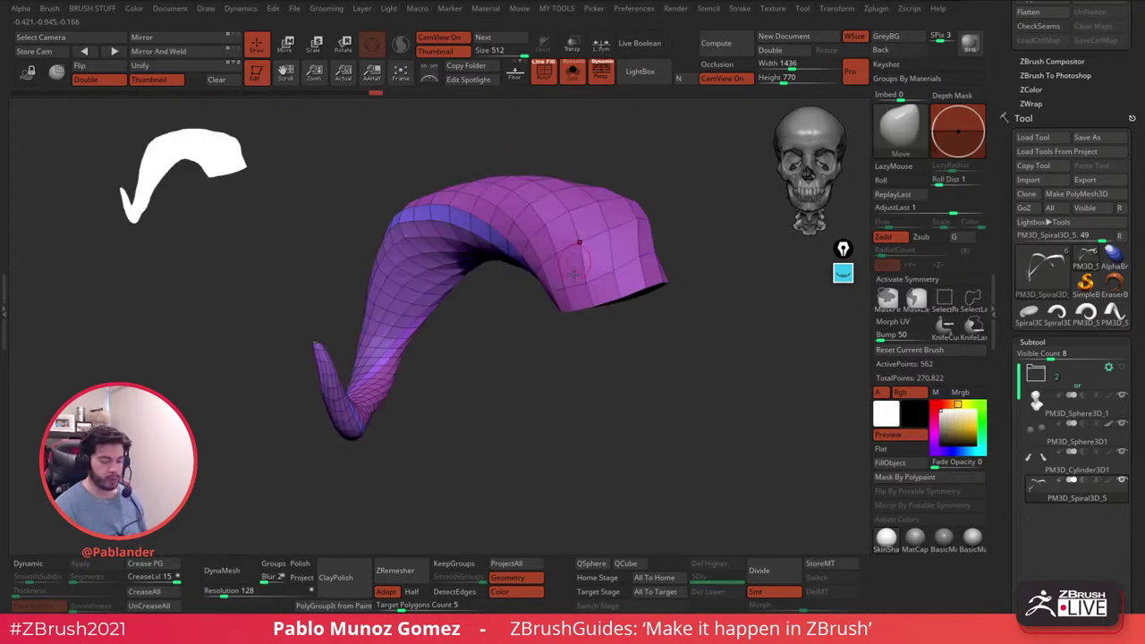
# - Isolate the broad inner side with its adjoining strip, regroup them as one polygroup with Auto Groups, and unhide the horn
pyautogui.keyDown('ctrl'); pyautogui.keyDown('shift'); pyautogui.click(434, 220); pyautogui.keyUp('shift'); pyautogui.keyUp('ctrl')
pyautogui.press('2')
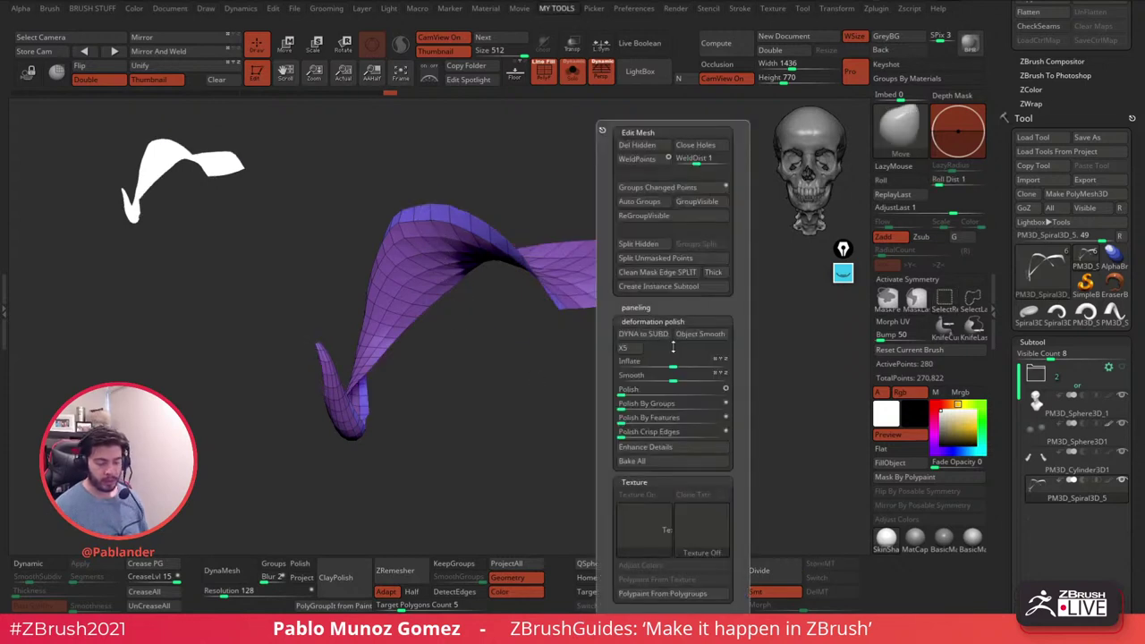
pyautogui.click(633, 202)
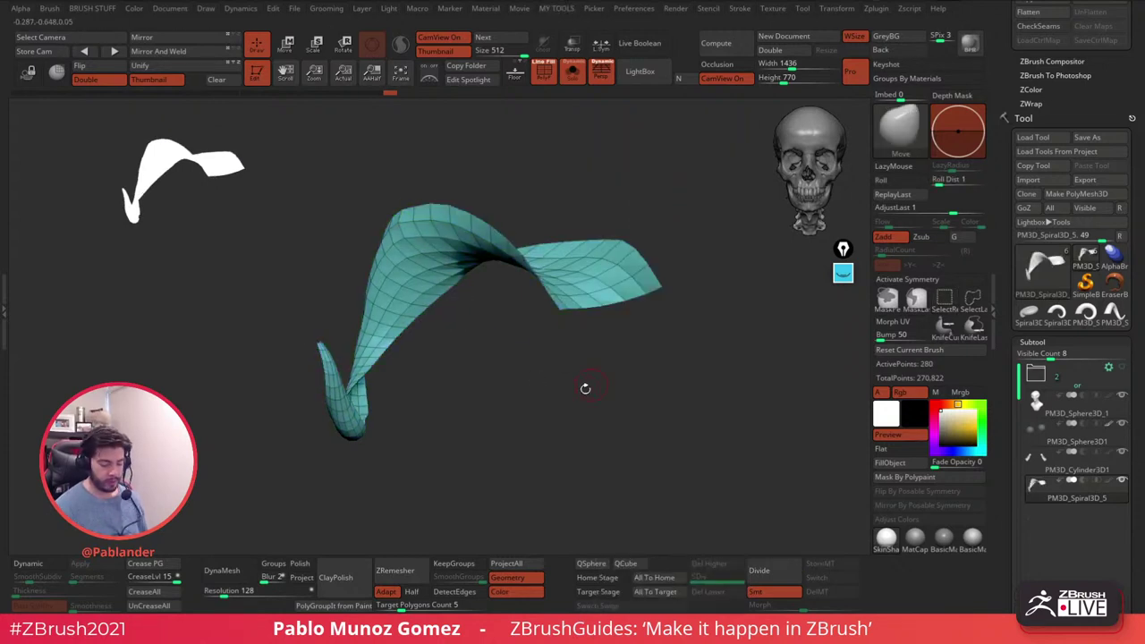
pyautogui.keyDown('ctrl'); pyautogui.keyDown('shift'); pyautogui.click(563, 390); pyautogui.keyUp('shift'); pyautogui.keyUp('ctrl')
# - Isolate the remaining broad outer side with its strip and regroup them as a single polygroup, with the full horn shown again
pyautogui.moveTo(575, 353); pyautogui.dragTo(470, 369)
pyautogui.keyDown('ctrl'); pyautogui.keyDown('shift'); pyautogui.click(517, 298); pyautogui.keyUp('shift'); pyautogui.keyUp('ctrl')
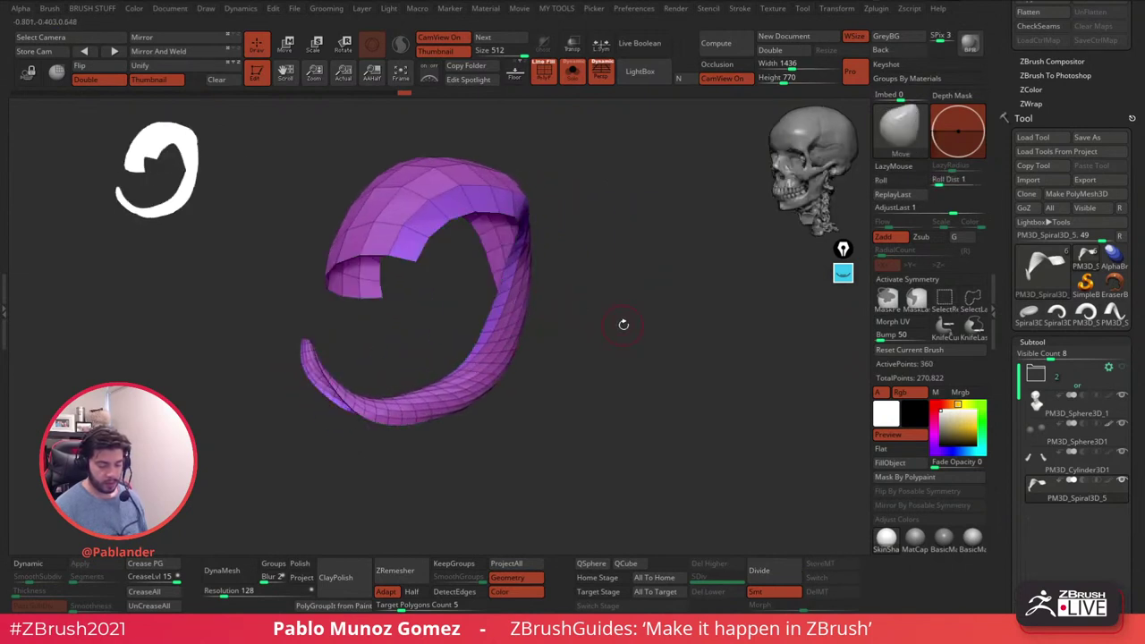
pyautogui.press('space')
pyautogui.click(613, 251)
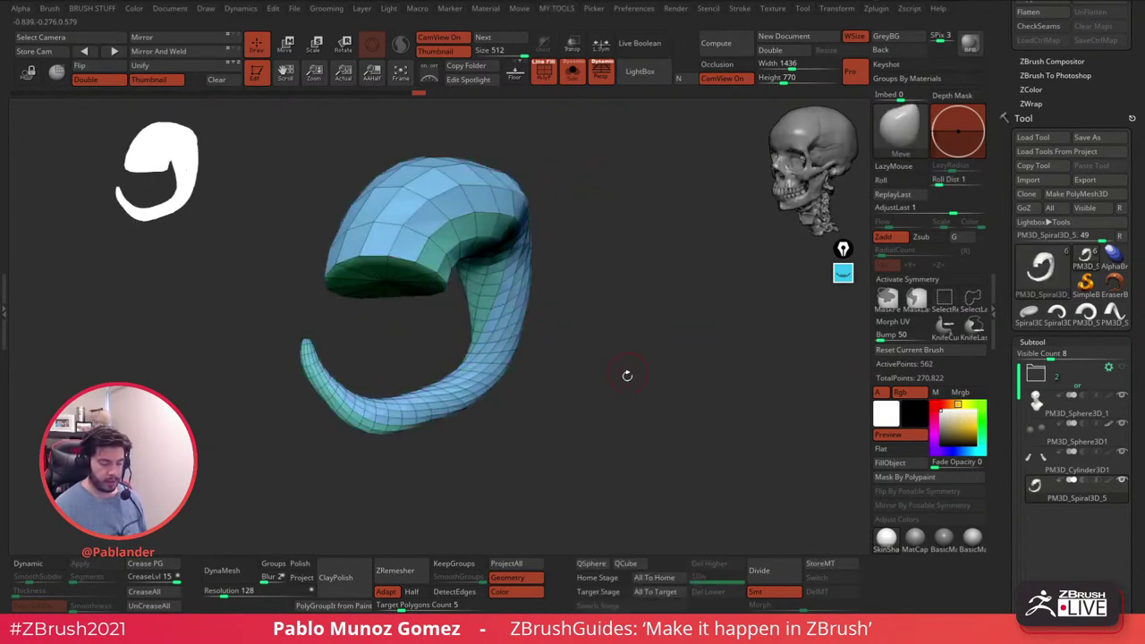
# - Inspect the regrouped horn from several angles and preview its existing UV layout with Morph UV, returning to the 3D shape
pyautogui.moveTo(626, 398)
pyautogui.mouseDown()
pyautogui.moveTo(613, 365)
pyautogui.moveTo(636, 358)
pyautogui.moveTo(627, 400)
pyautogui.moveTo(624, 385)
pyautogui.mouseUp()
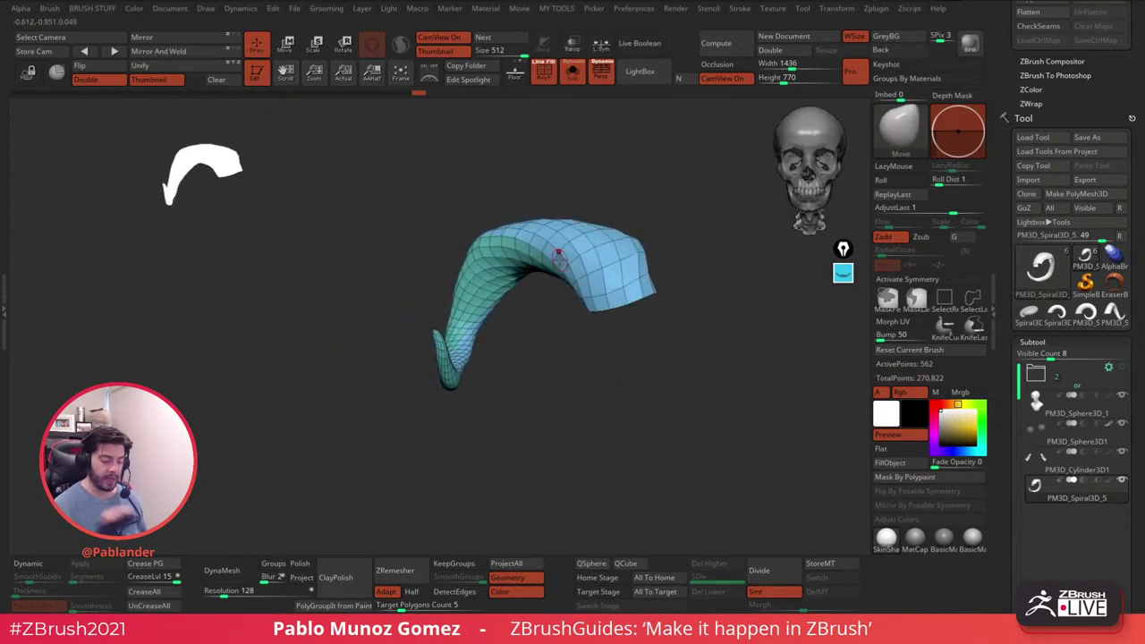
pyautogui.moveTo(589, 365); pyautogui.dragTo(498, 386)
pyautogui.moveTo(663, 396); pyautogui.dragTo(583, 230)
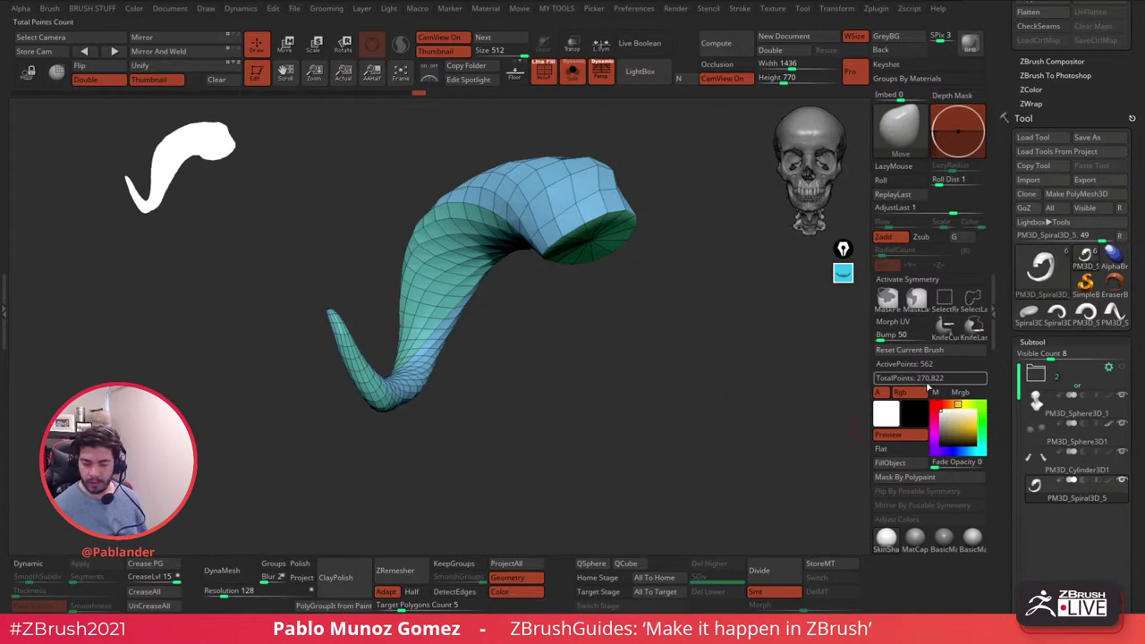
pyautogui.click(895, 322)
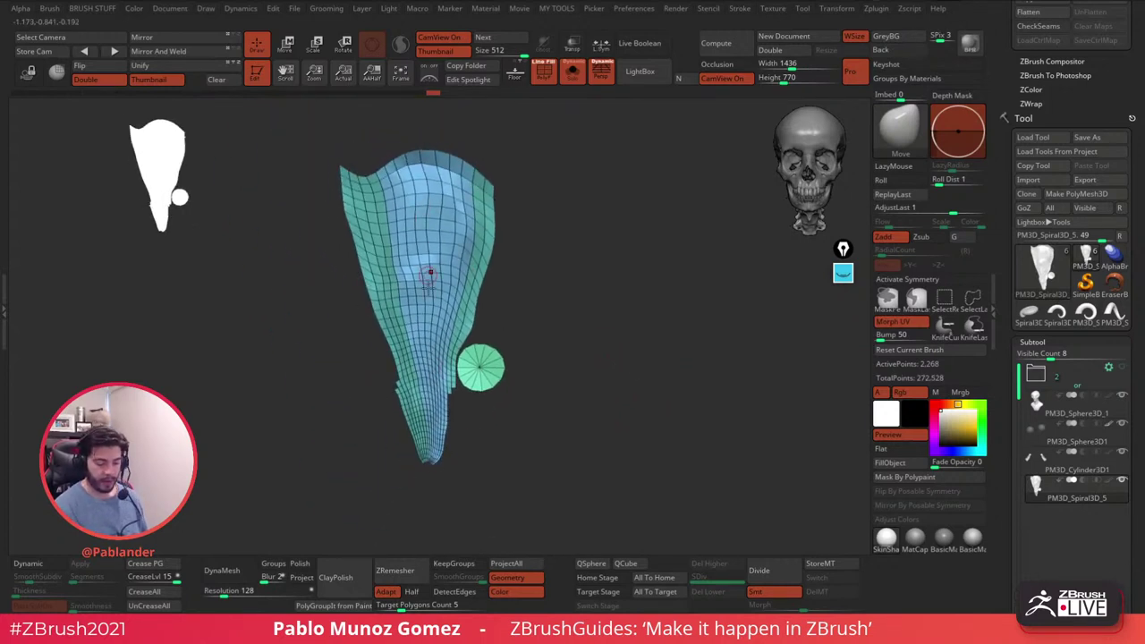
pyautogui.click(891, 321)
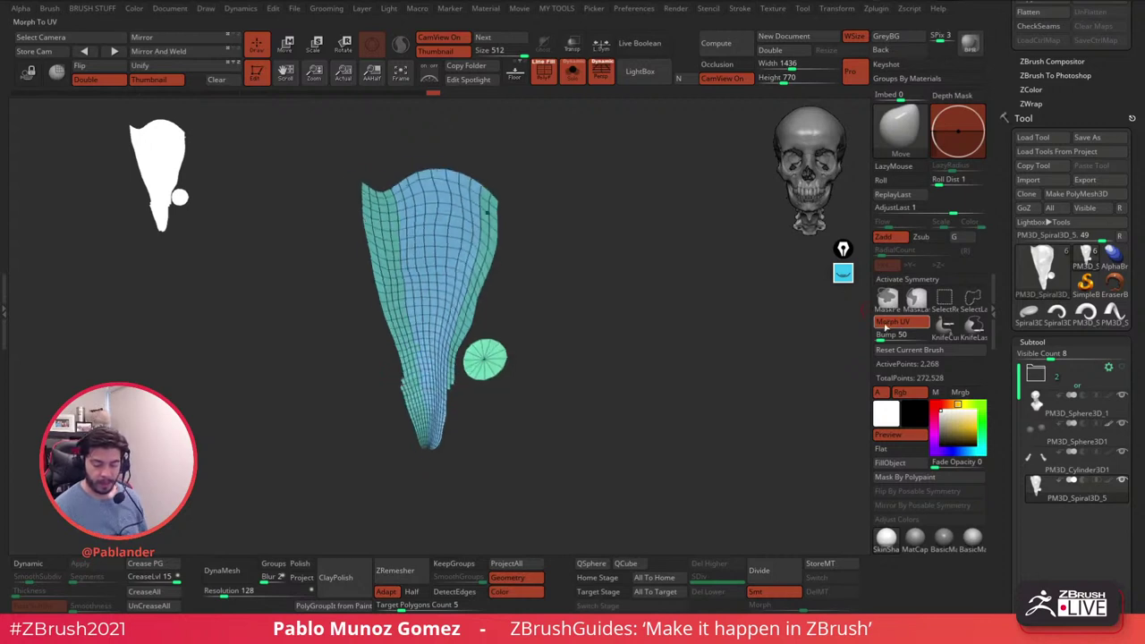
# - Unwrap the horn's UVs by polygroups and preview the new UV islands with Morph UV
pyautogui.click(899, 15)
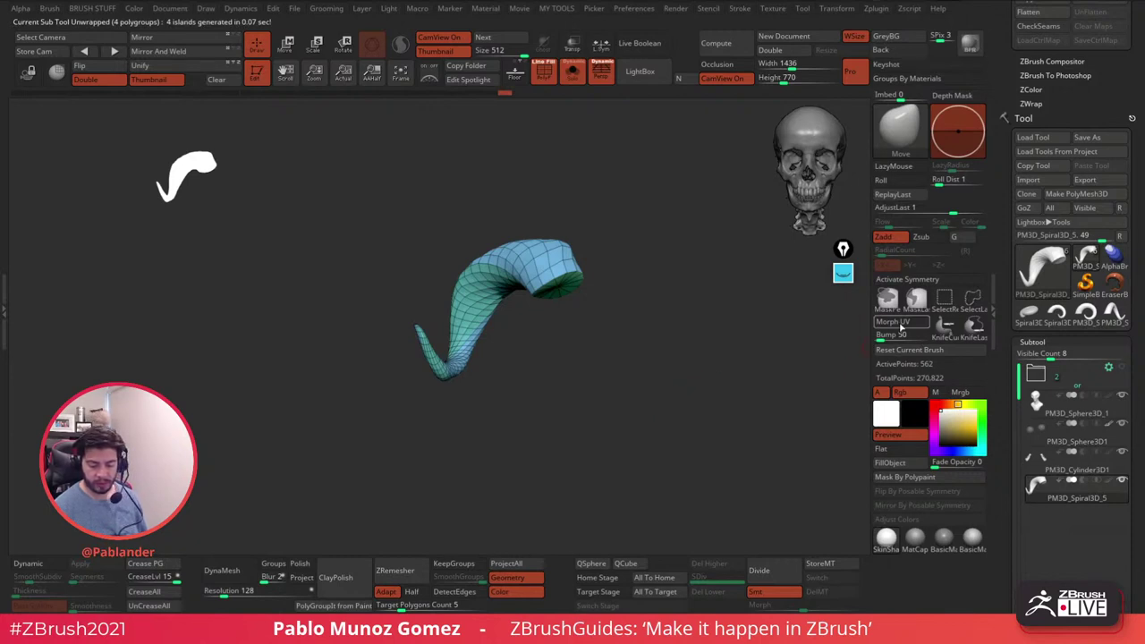
pyautogui.click(892, 321)
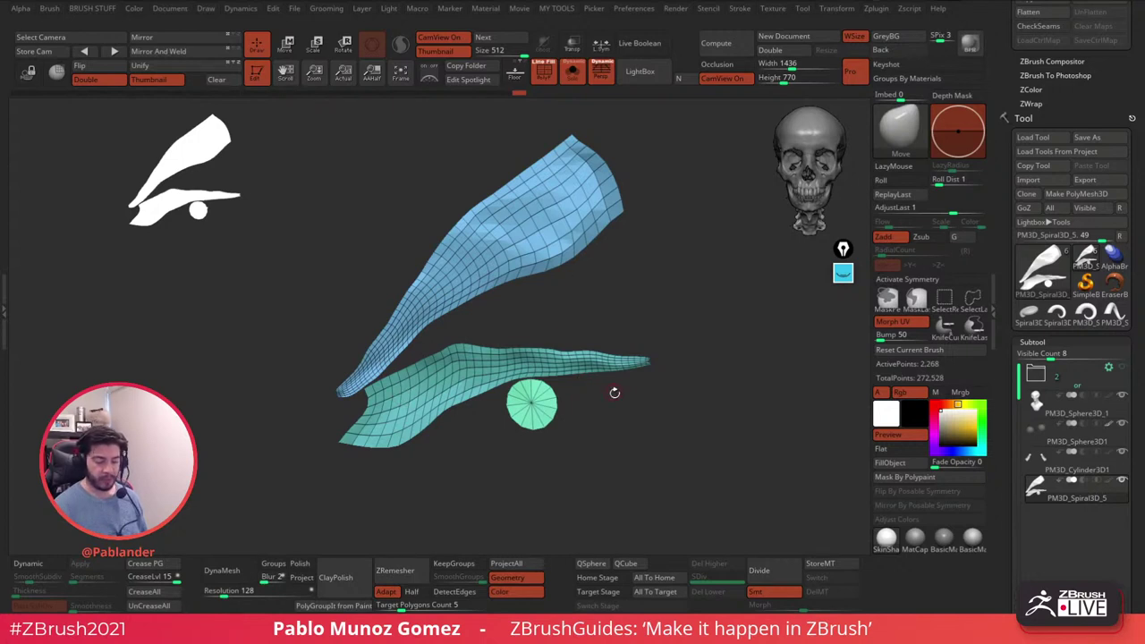
pyautogui.click(895, 322)
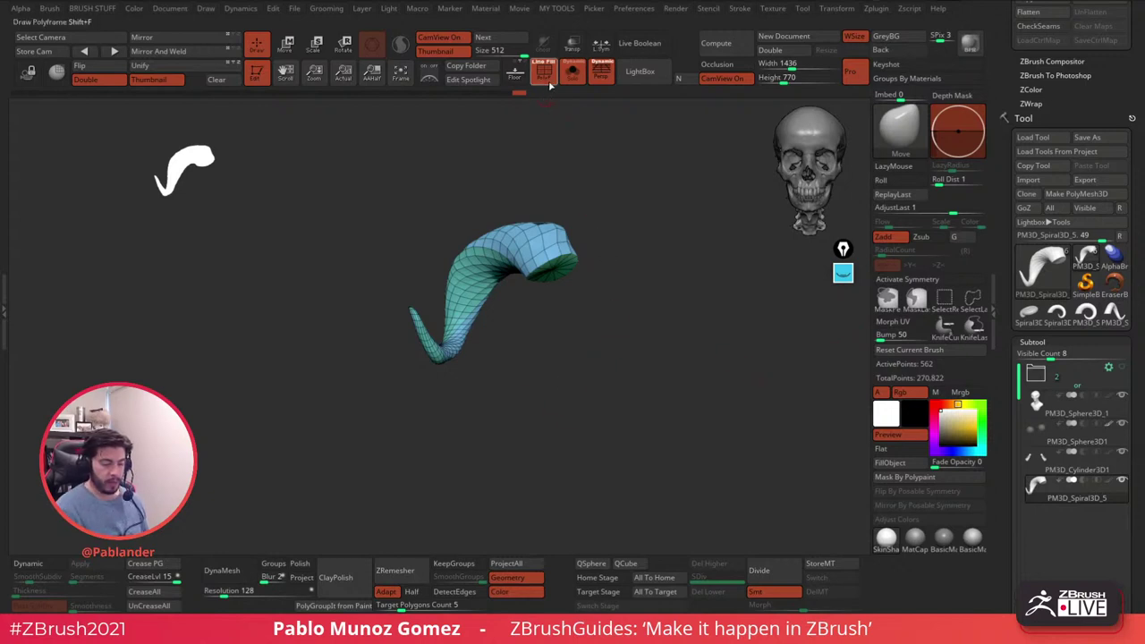
# - Turn off perspective and display the floor grid with its front plane behind the horn
pyautogui.click(601, 75)
pyautogui.moveTo(626, 246); pyautogui.dragTo(620, 187)
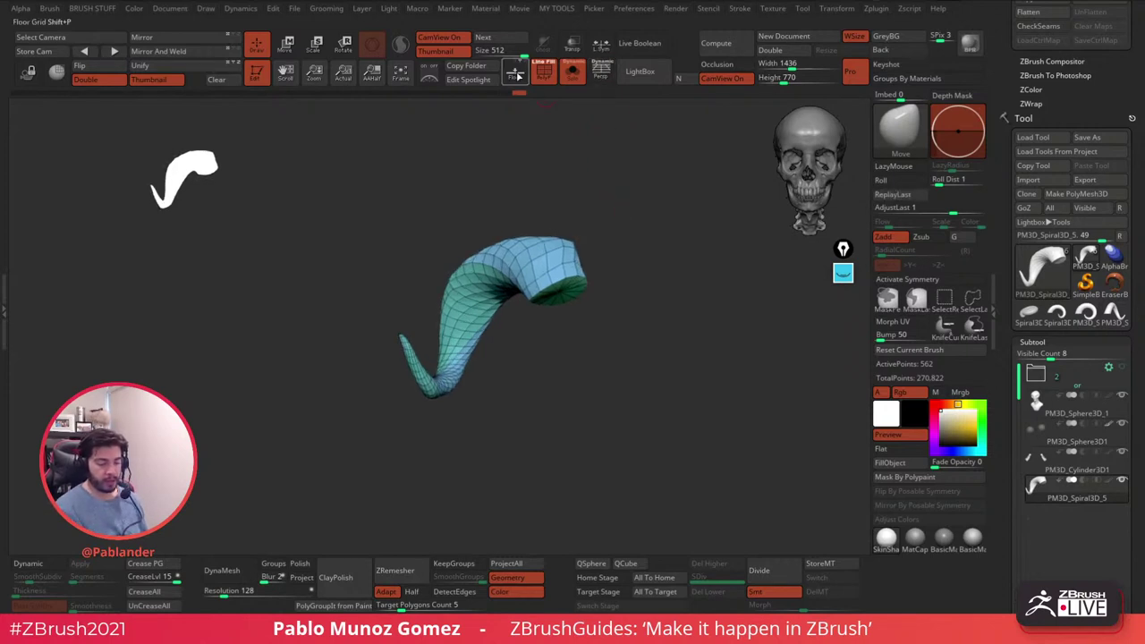
pyautogui.click(515, 71)
pyautogui.moveTo(634, 264); pyautogui.dragTo(650, 353)
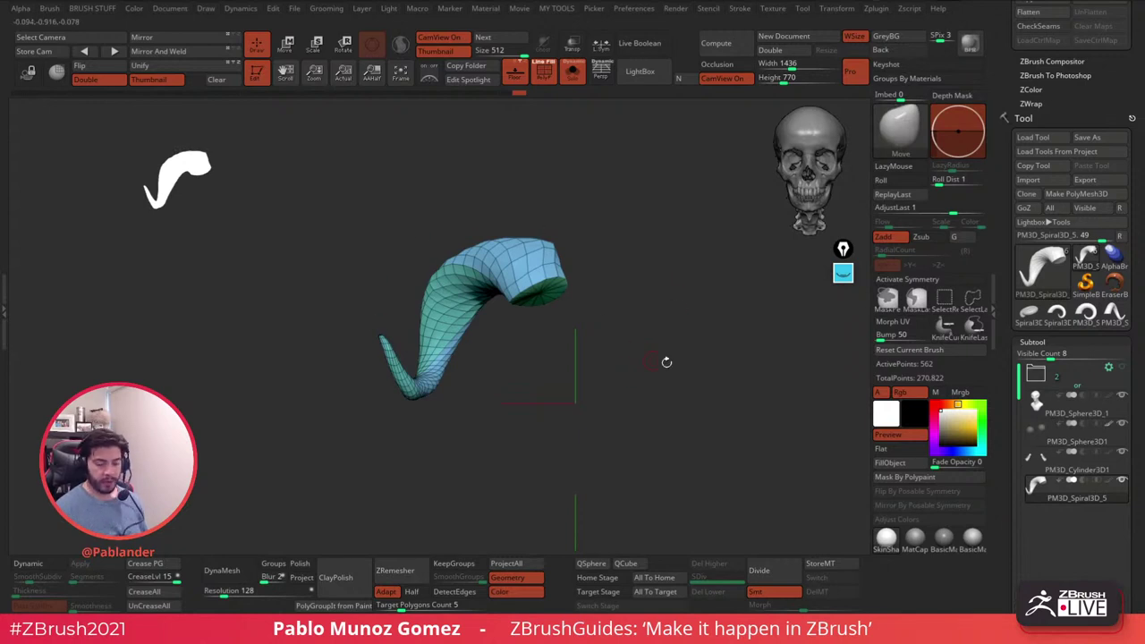
pyautogui.click(524, 66)
pyautogui.click(519, 64)
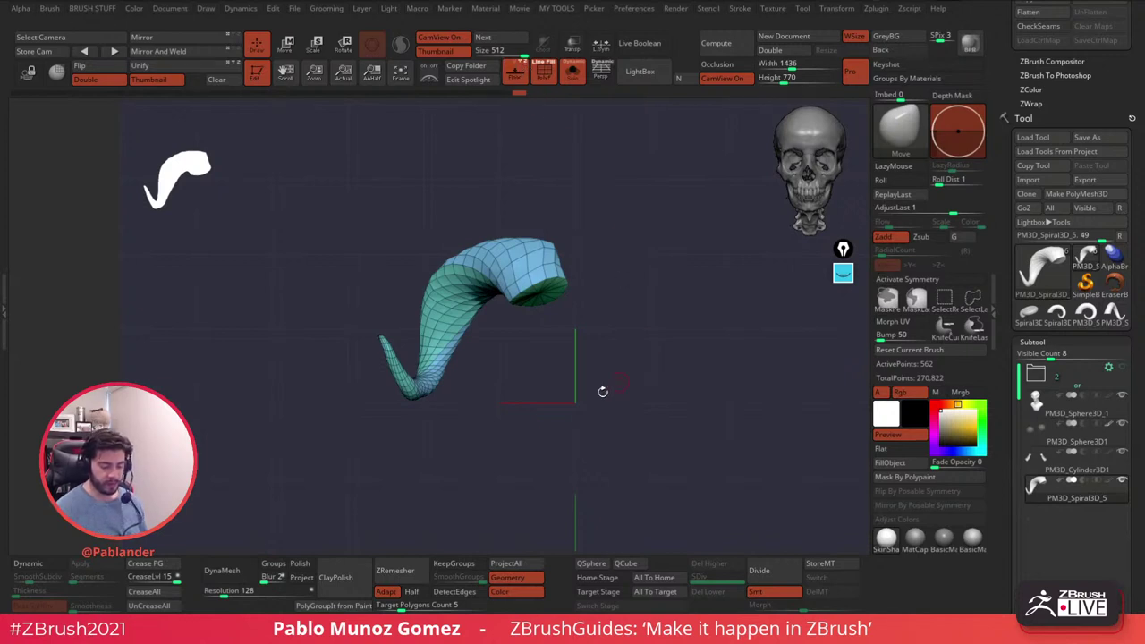
pyautogui.moveTo(640, 301)
pyautogui.keyDown('alt'); pyautogui.mouseDown()
pyautogui.moveTo(631, 276)
pyautogui.moveTo(585, 283)
pyautogui.moveTo(608, 295)
pyautogui.mouseUp(); pyautogui.keyUp('alt')
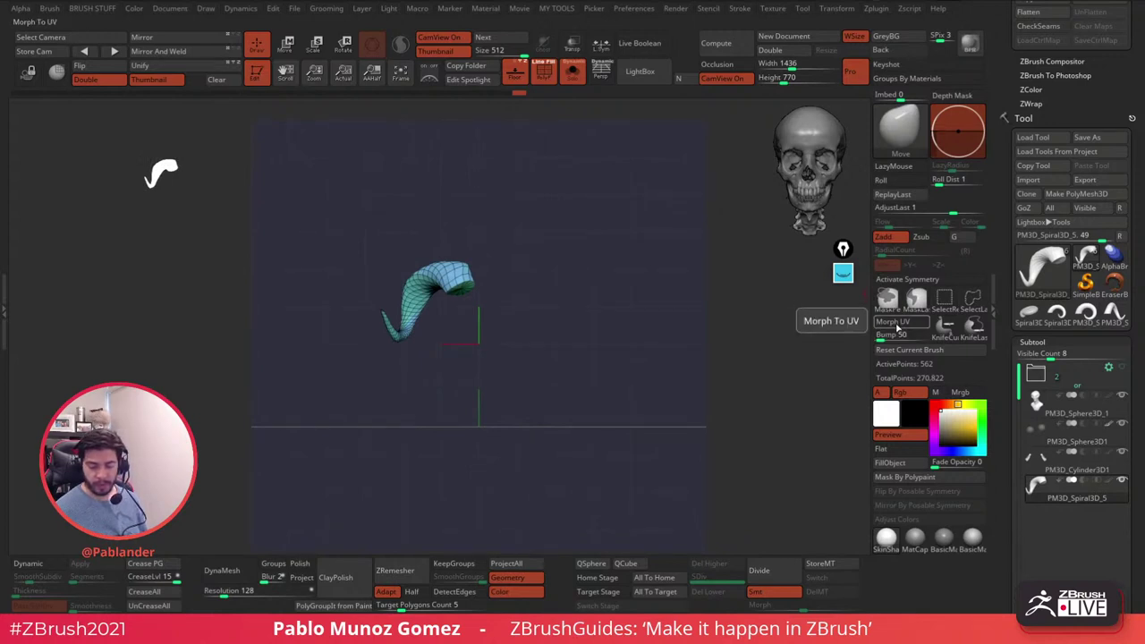
# - Set the UV Map's Morph UV Bump to 0 and morph the horn to its flat UV layout
pyautogui.moveTo(1005, 308); pyautogui.dragTo(1020, 148)
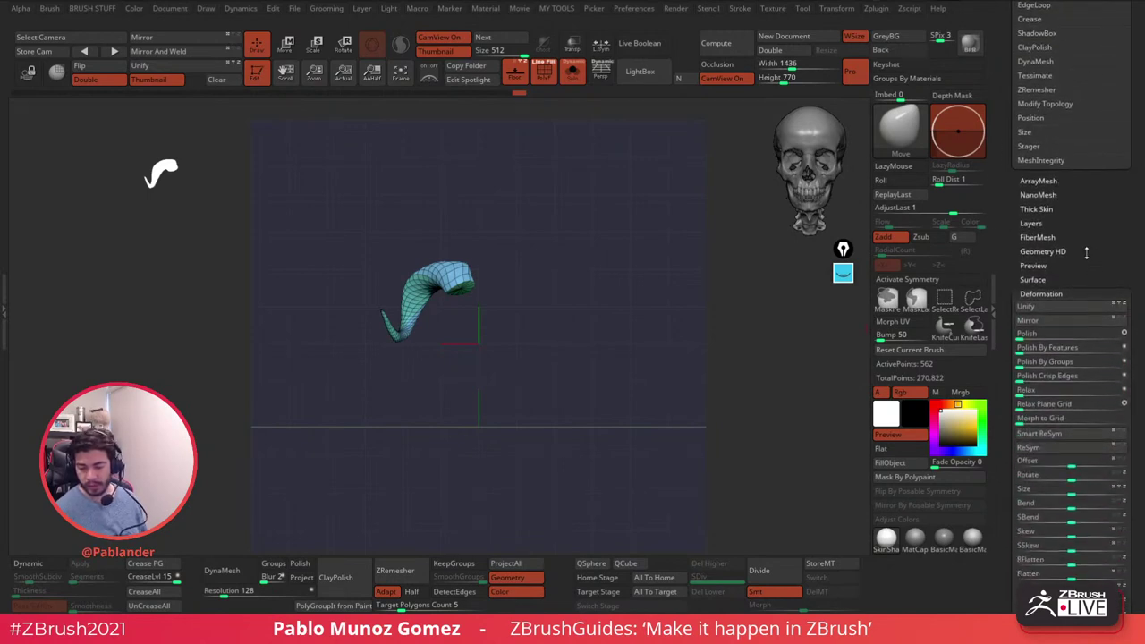
pyautogui.scroll(-10, 1088, 265)
pyautogui.moveTo(1077, 440); pyautogui.dragTo(1058, 415)
pyautogui.scroll(12, 1014, 353)
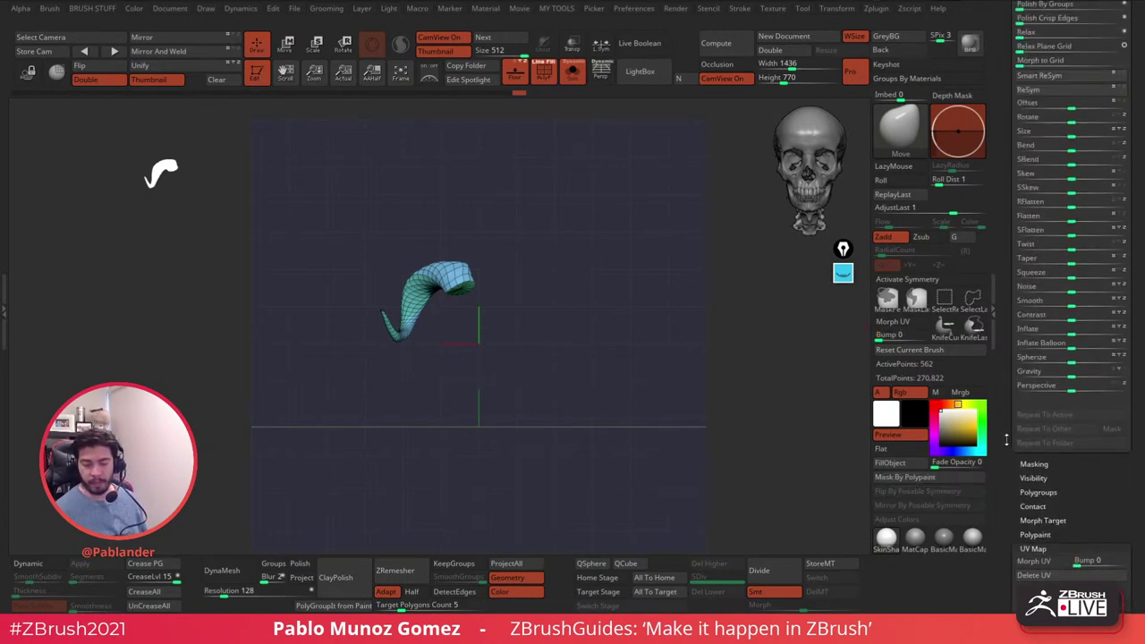
pyautogui.scroll(3, 992, 438)
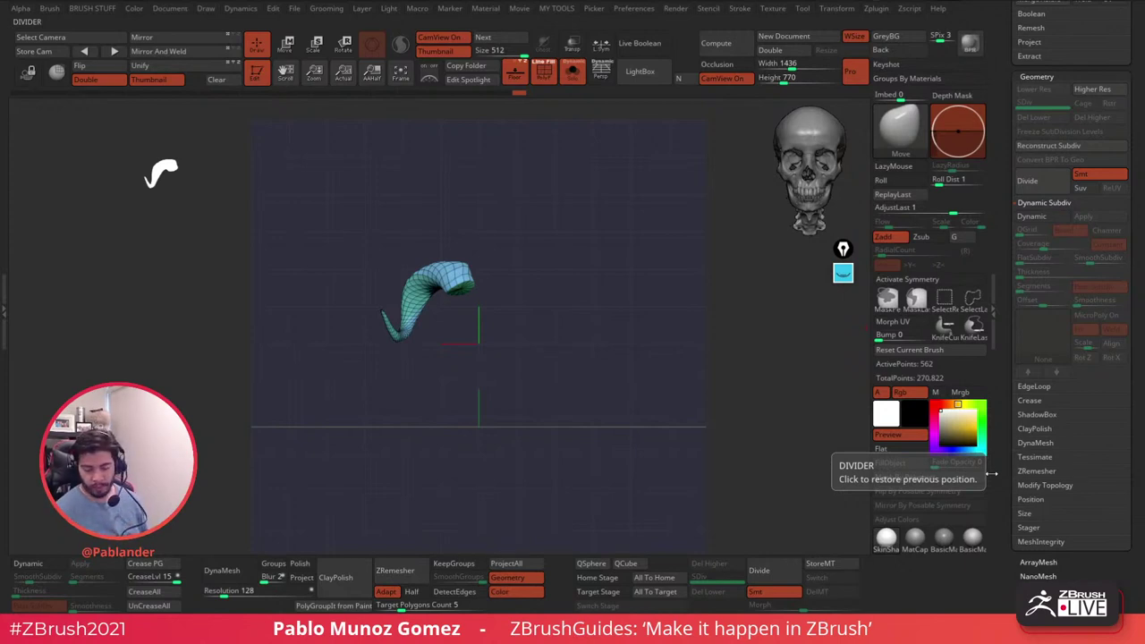
pyautogui.click(907, 326)
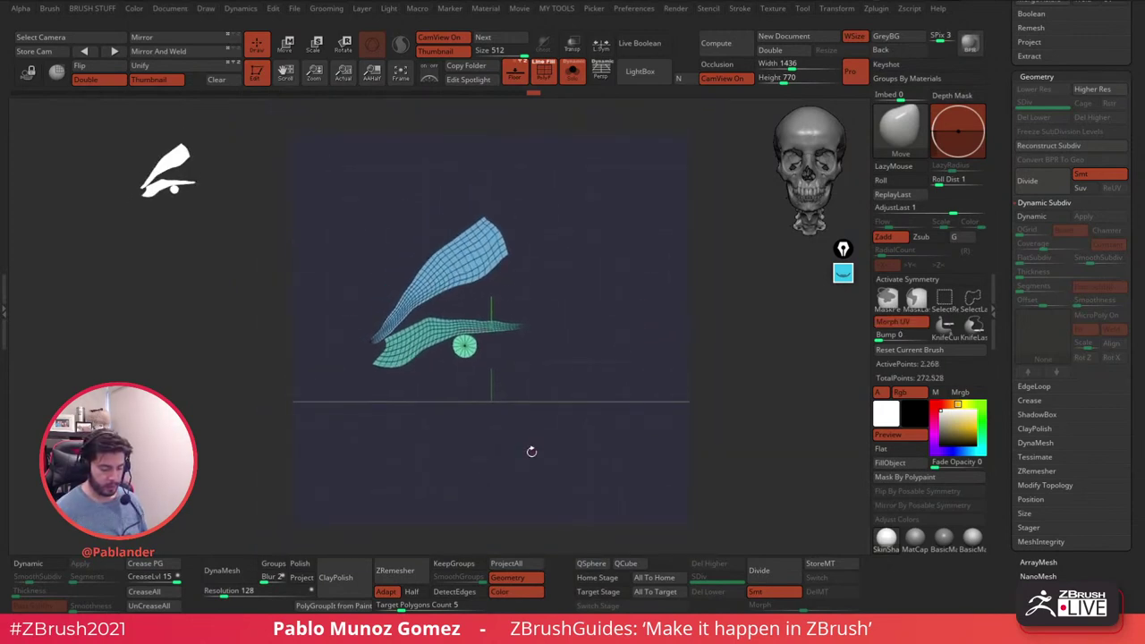
# - Turn off the horizontal floor plane, keeping only the front grid behind the UV islands, and lock the camera
pyautogui.click(516, 71)
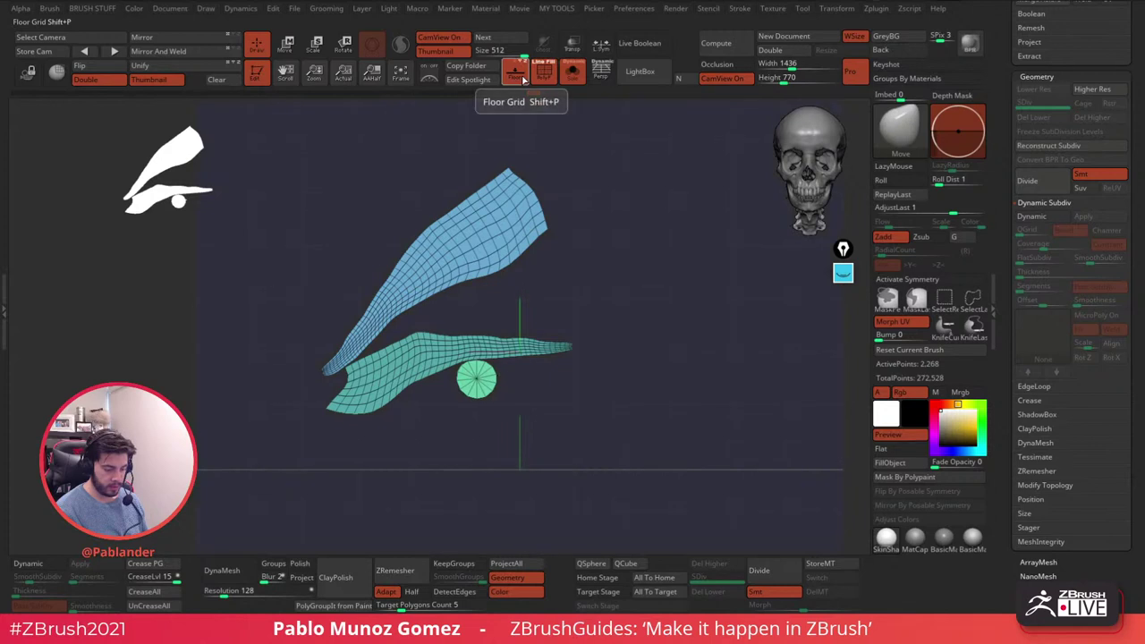
pyautogui.click(522, 77)
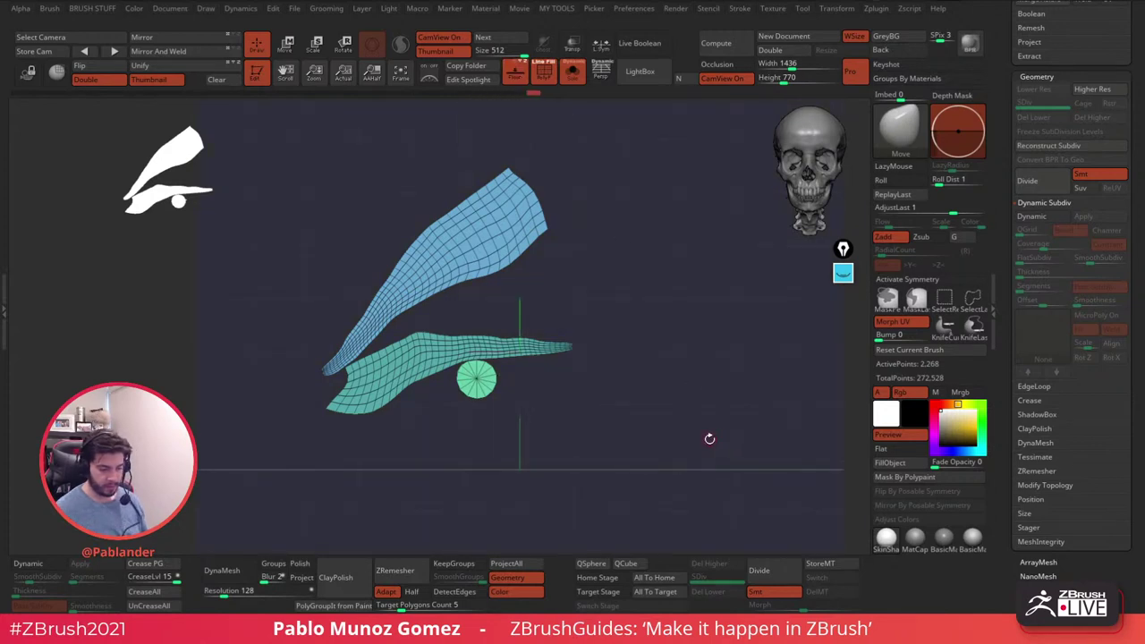
pyautogui.click(520, 66)
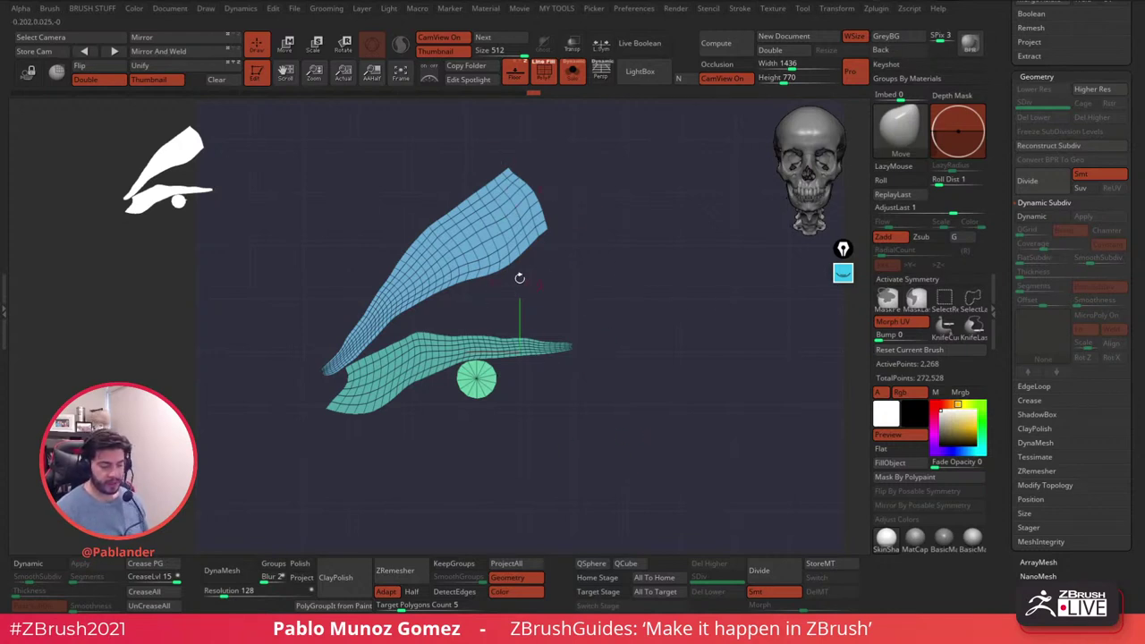
pyautogui.click(27, 74)
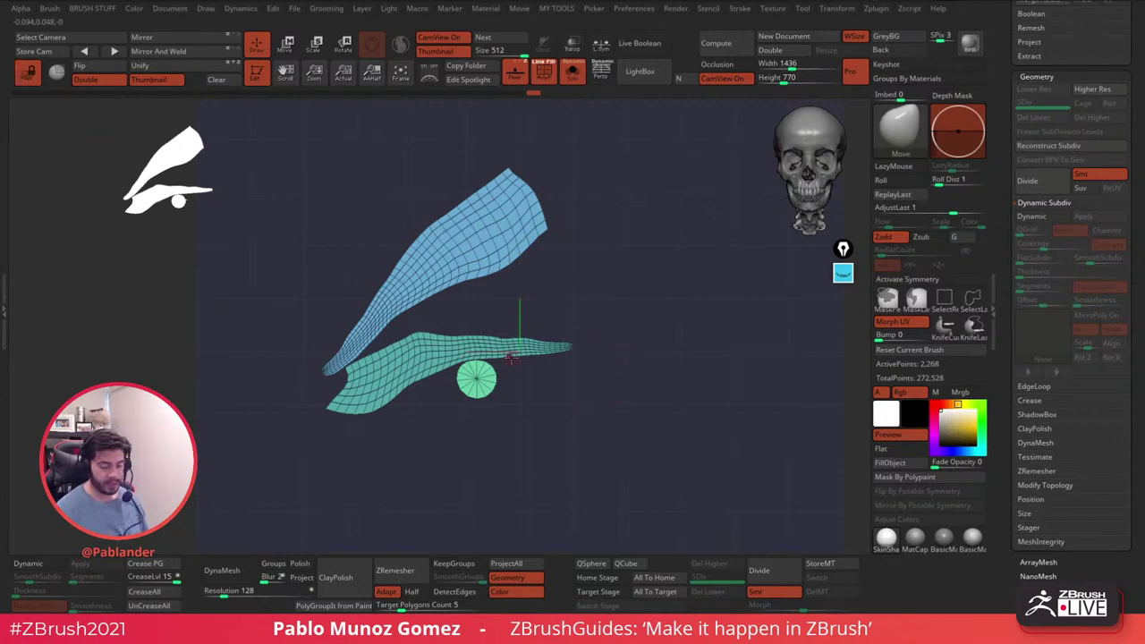
# - Try rearranging the flat UV islands, rotating the large blue one to horizontal and shifting the long teal one up beneath it
pyautogui.click(287, 45)
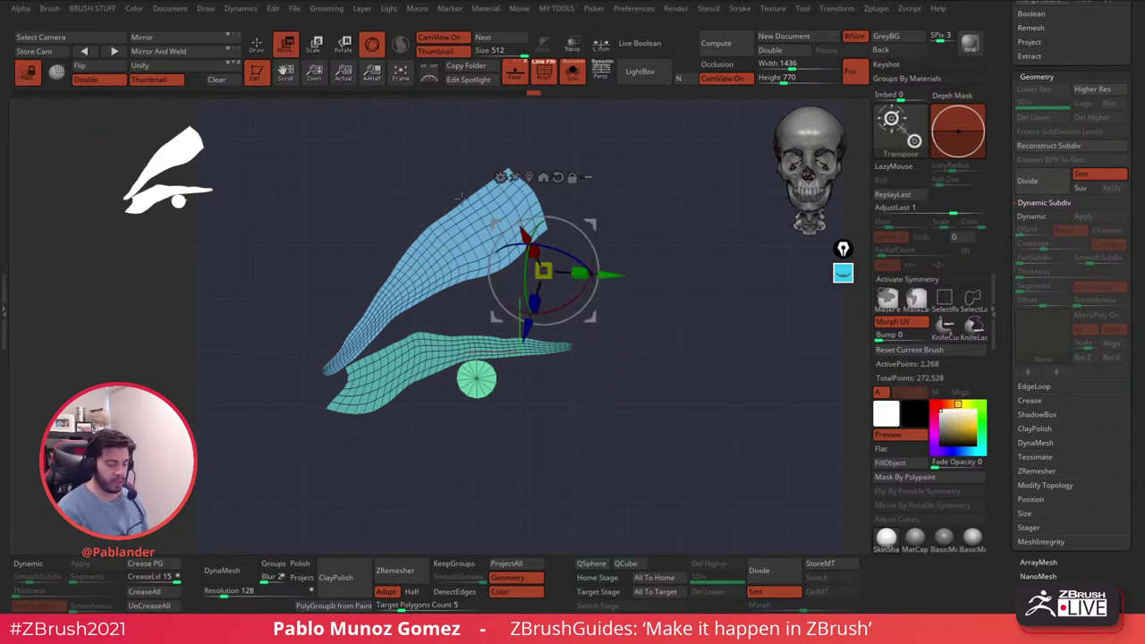
pyautogui.click(449, 251)
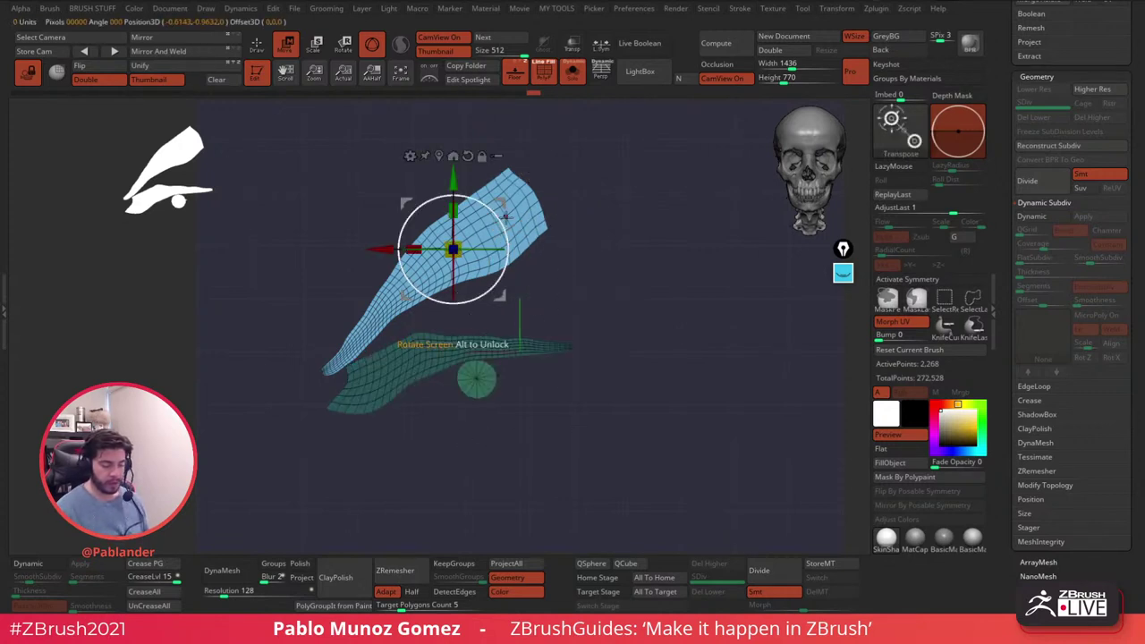
pyautogui.moveTo(489, 193); pyautogui.dragTo(485, 247)
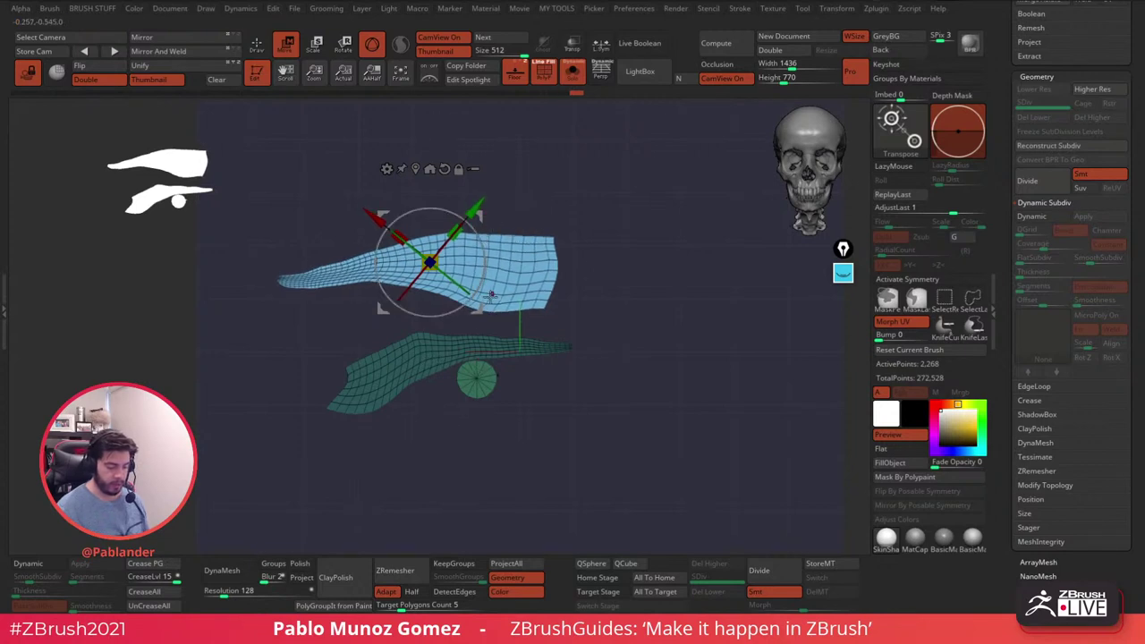
pyautogui.click(513, 350)
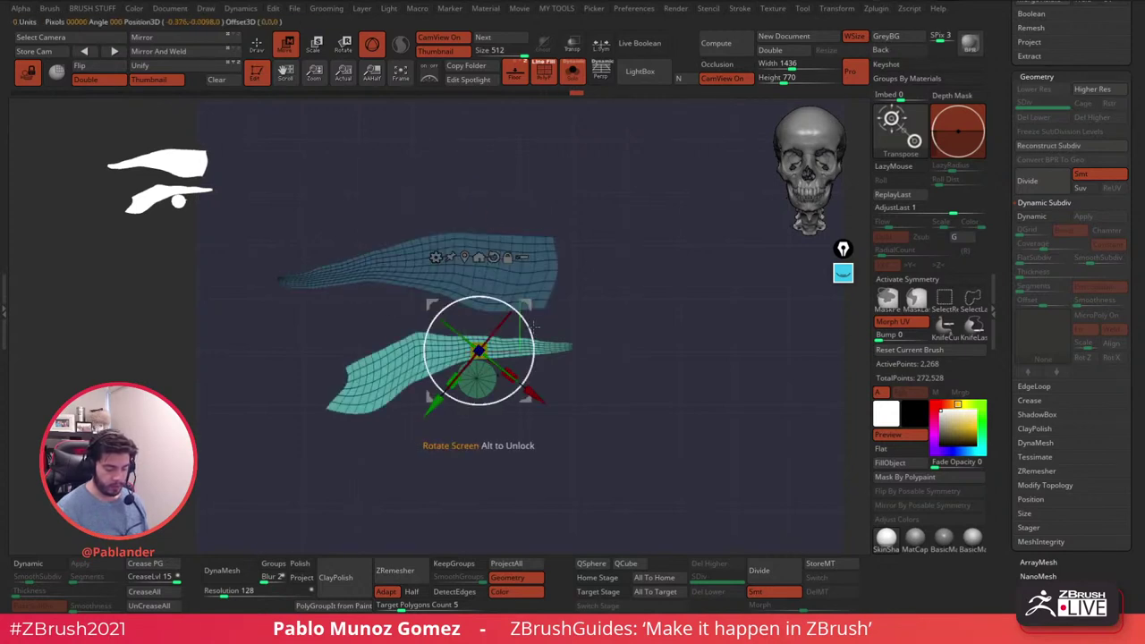
pyautogui.moveTo(525, 305); pyautogui.dragTo(511, 330)
pyautogui.press('q')
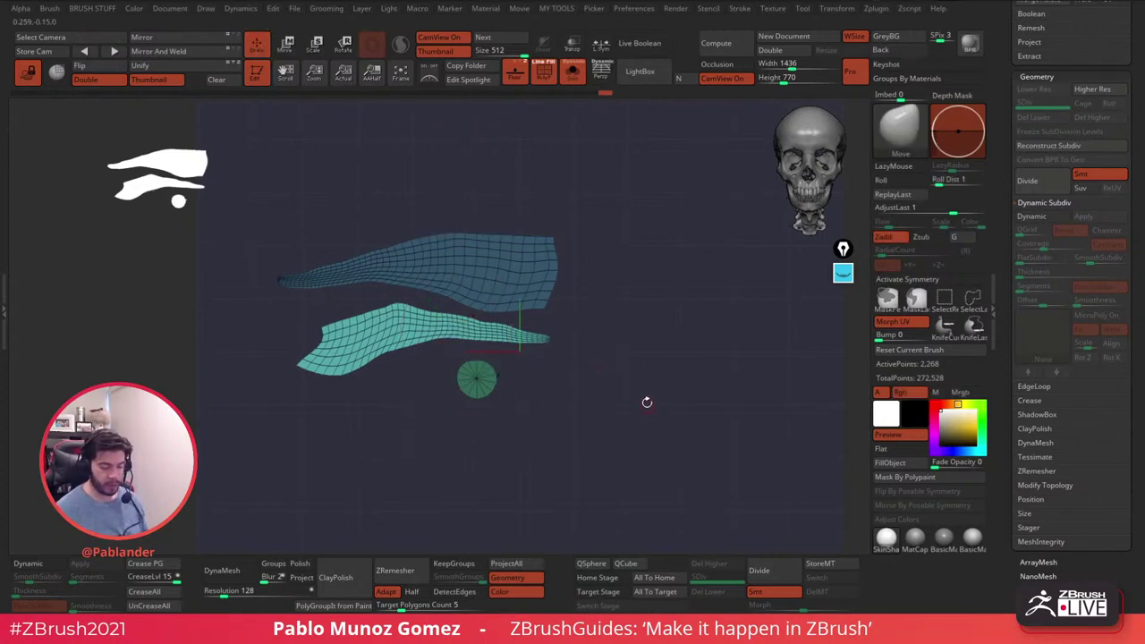
# - Hide the floor grid and clear the mask, and morph the horn back to 3D and again to its UV layout
pyautogui.click(516, 76)
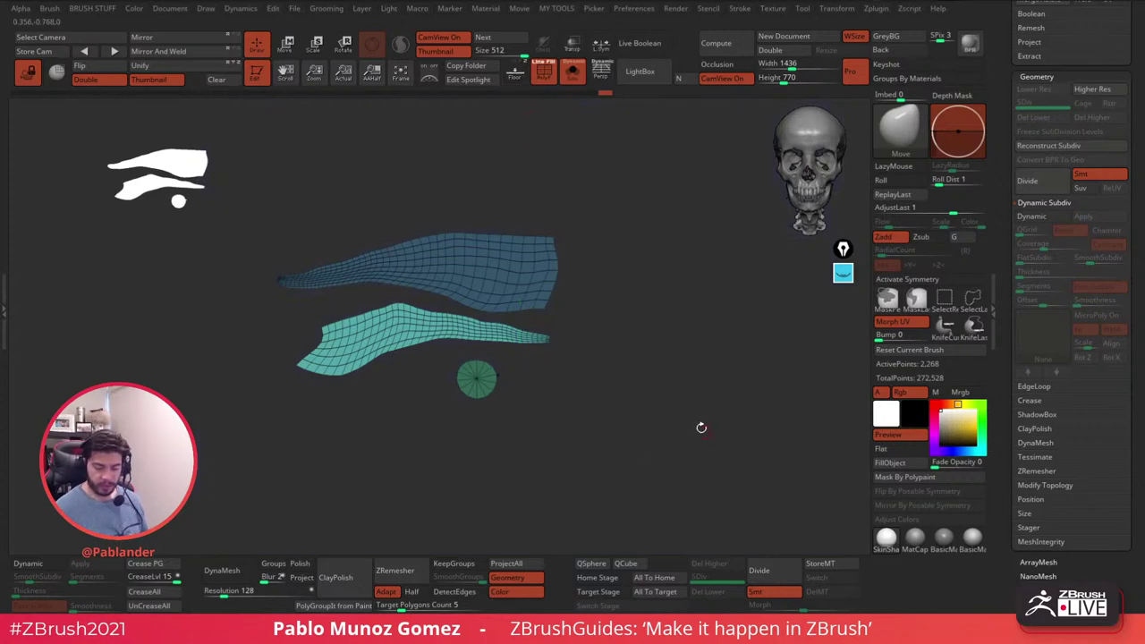
pyautogui.keyDown('ctrl'); pyautogui.click(692, 413); pyautogui.keyUp('ctrl')
pyautogui.click(901, 322)
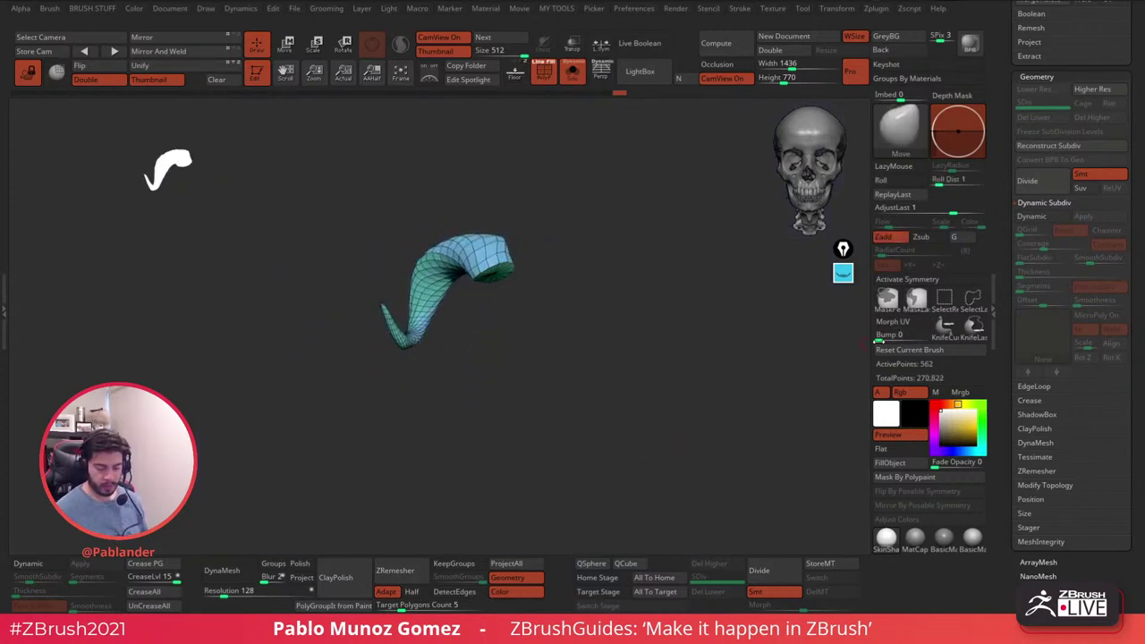
pyautogui.click(885, 322)
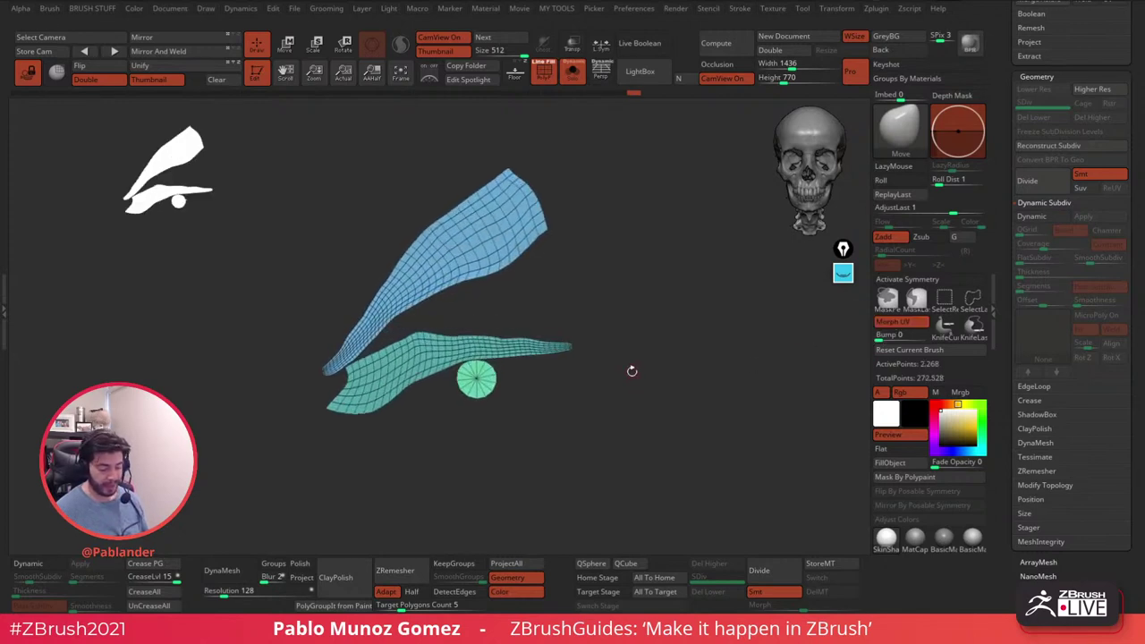
# - Morph the horn from its UV layout back to 3D and unlock the camera
pyautogui.click(905, 322)
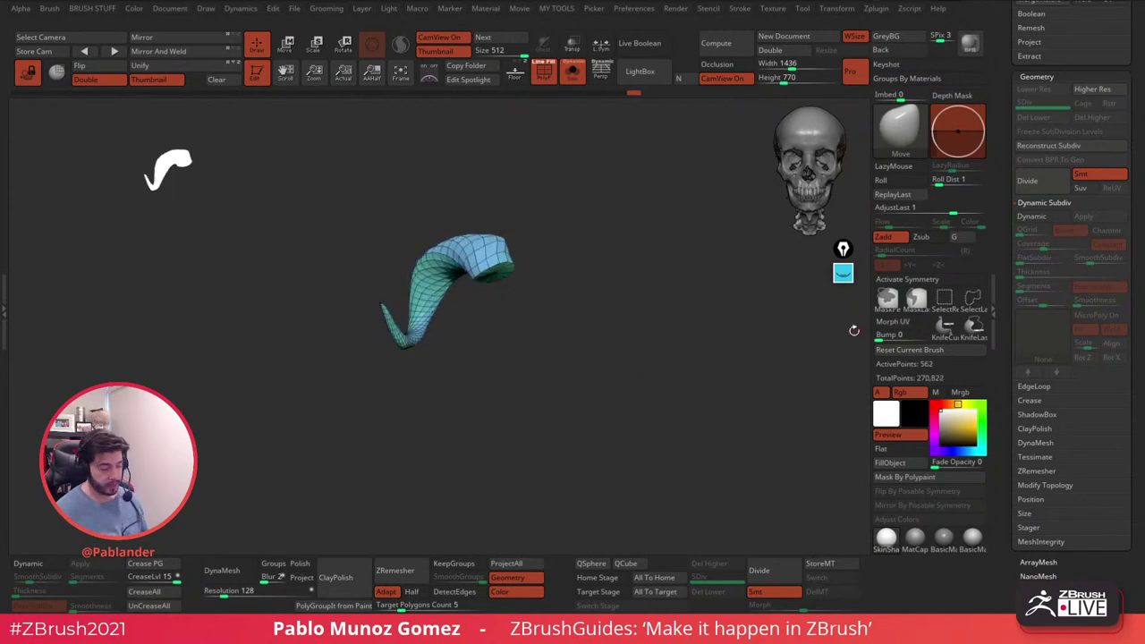
pyautogui.moveTo(1000, 218); pyautogui.dragTo(994, 456)
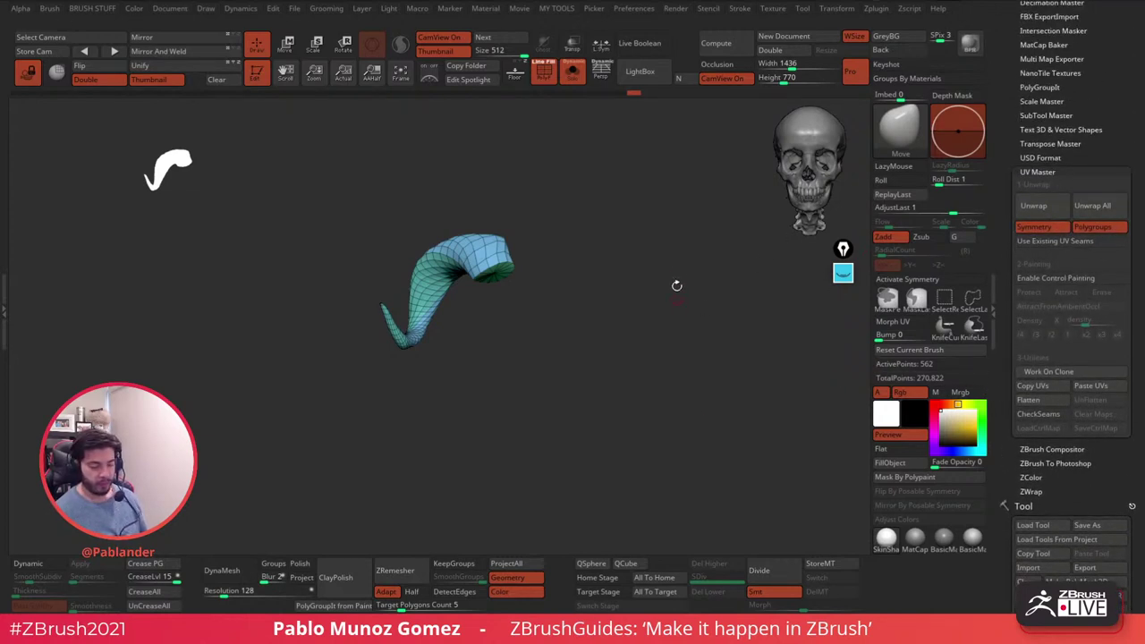
pyautogui.click(30, 74)
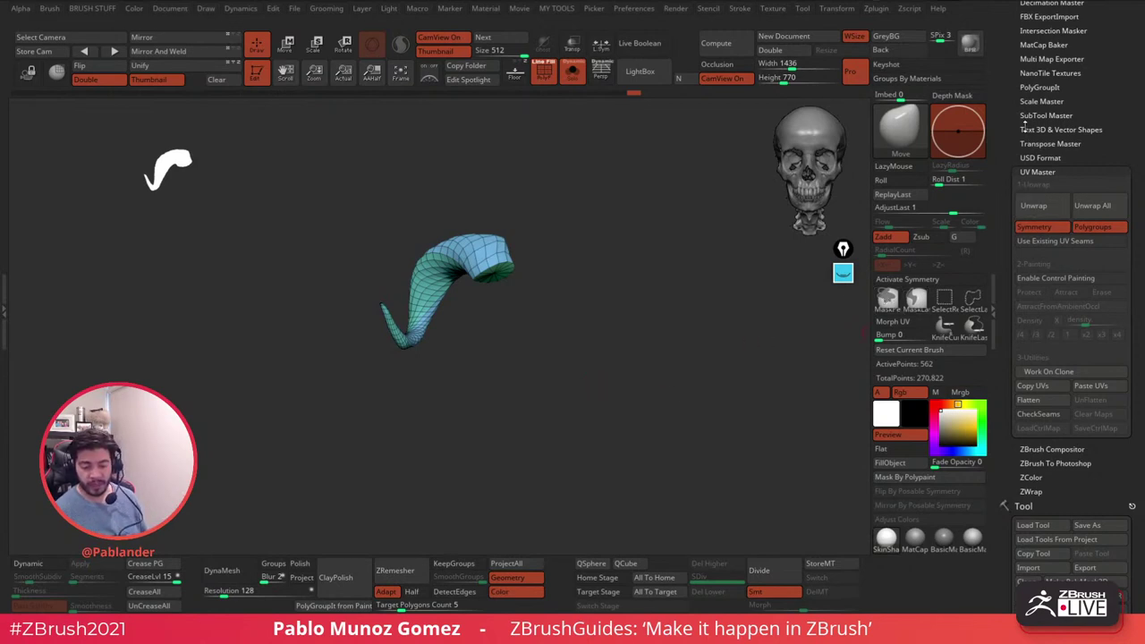
# - Make a working clone of the horn with UV Master's Work On Clone
pyautogui.scroll(-1, 1037, 143)
pyautogui.scroll(1, 1050, 108)
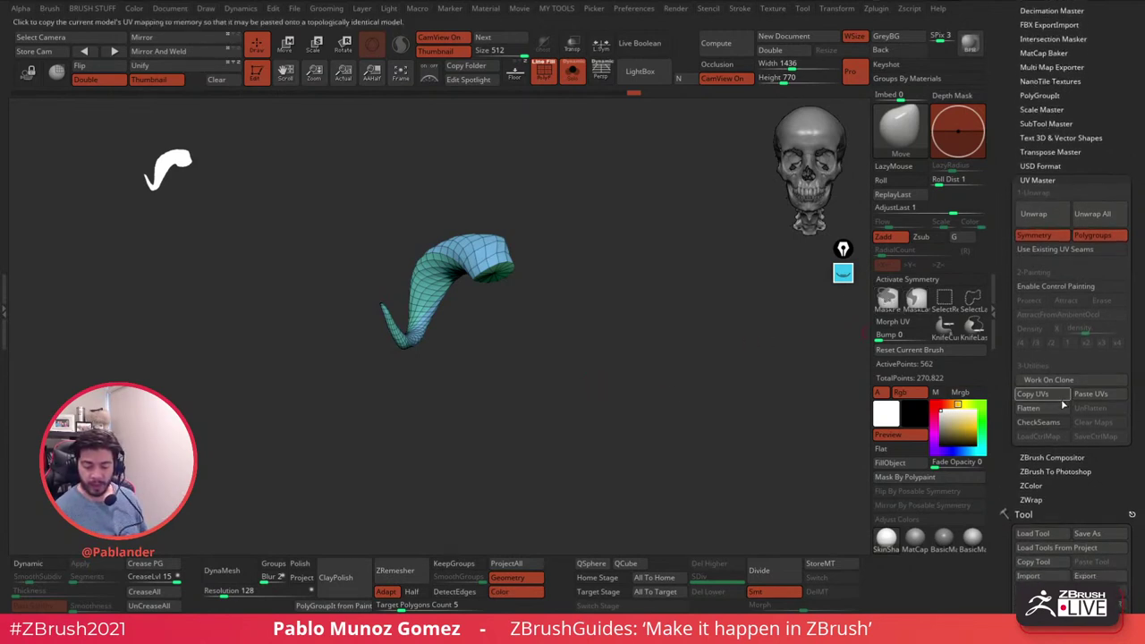
pyautogui.moveTo(1075, 384)
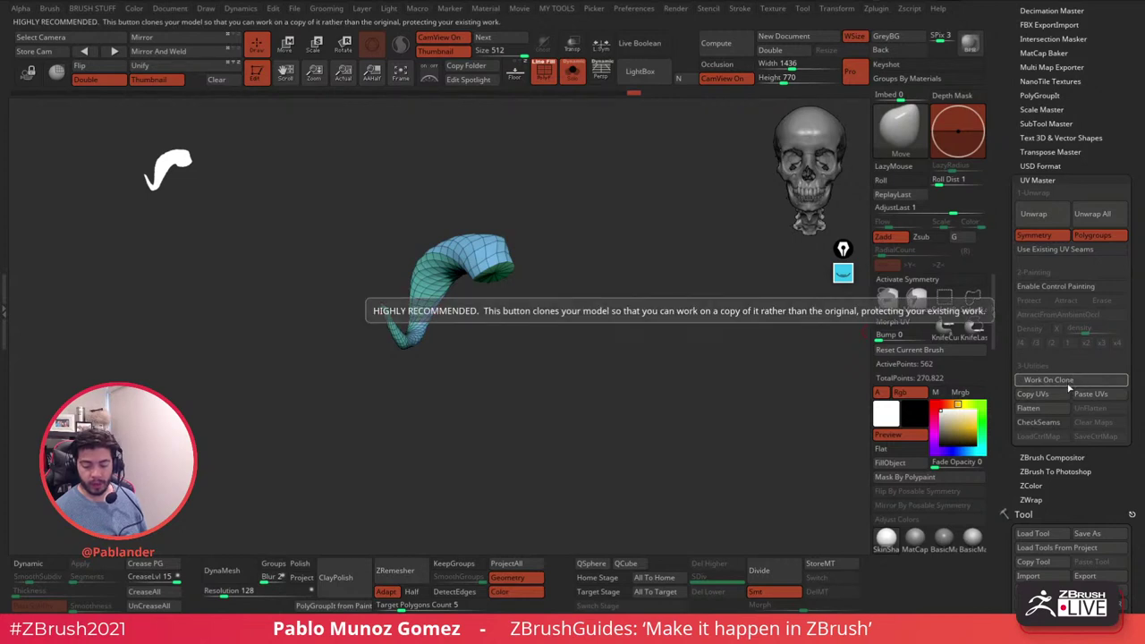
pyautogui.click(1084, 380)
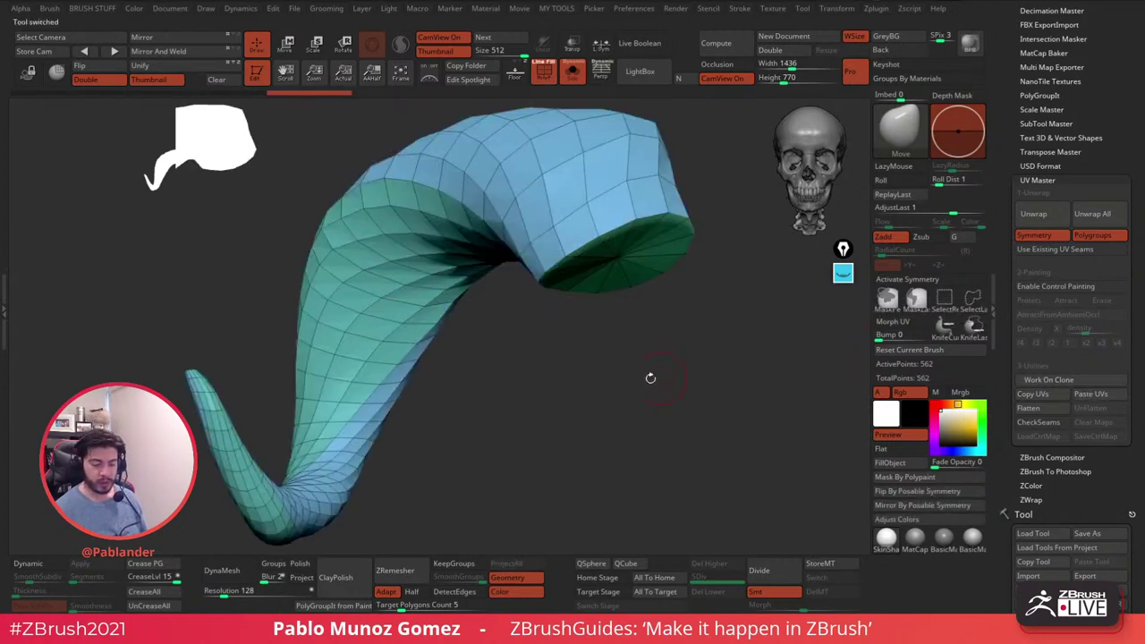
# - Flatten the cloned horn into its planar UV layout with UV Master
pyautogui.scroll(-10, 1056, 241)
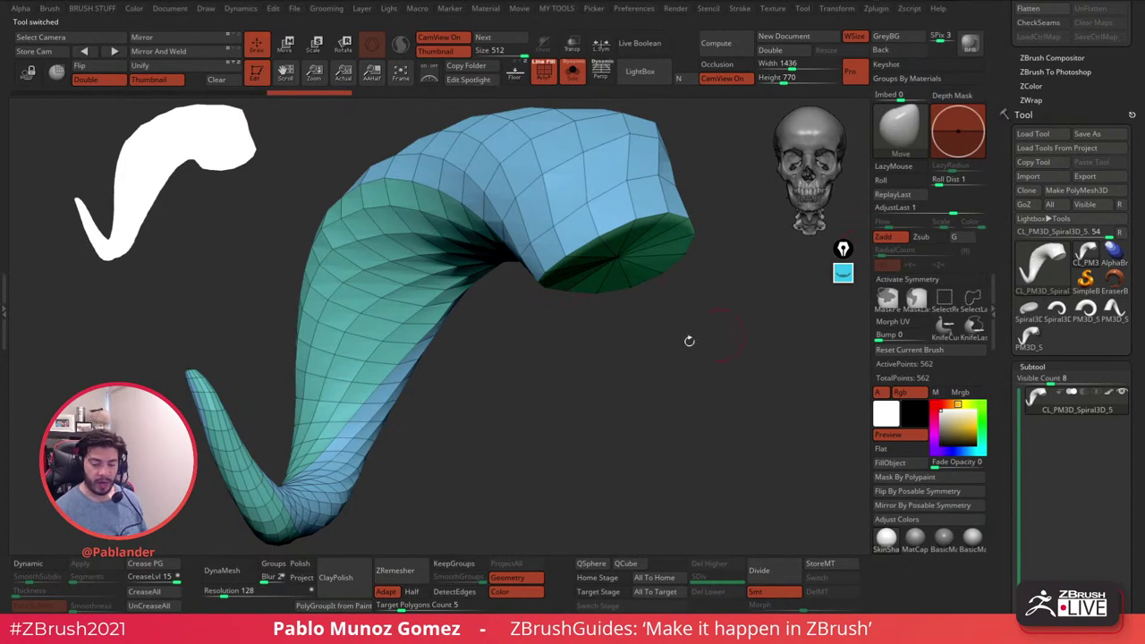
pyautogui.scroll(11, 1008, 297)
pyautogui.scroll(-1, 1008, 297)
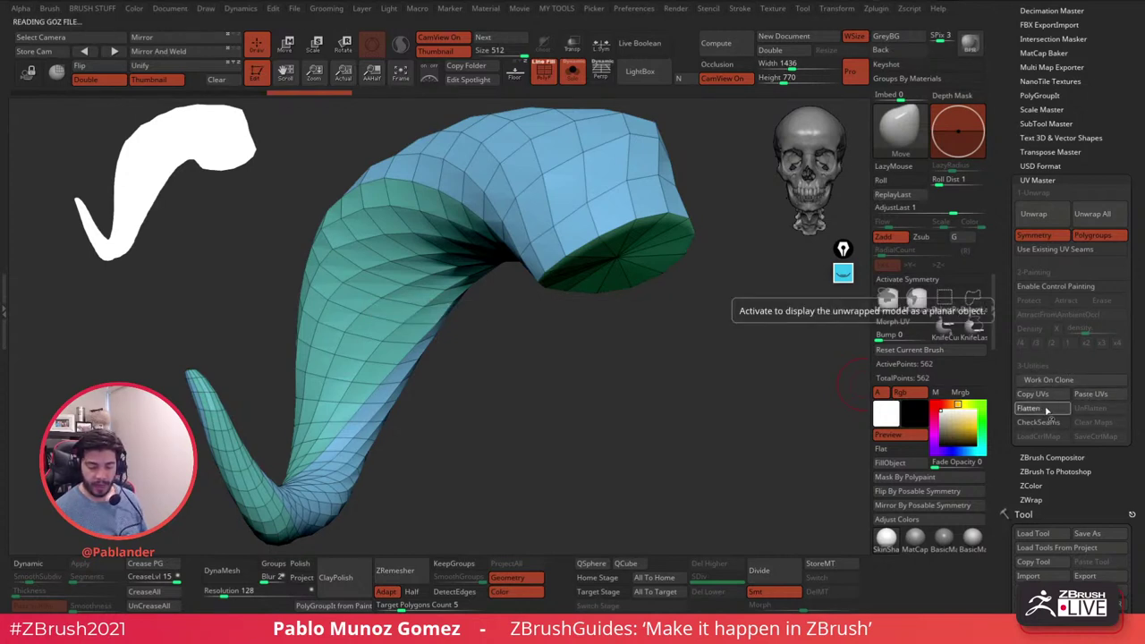
pyautogui.click(1043, 412)
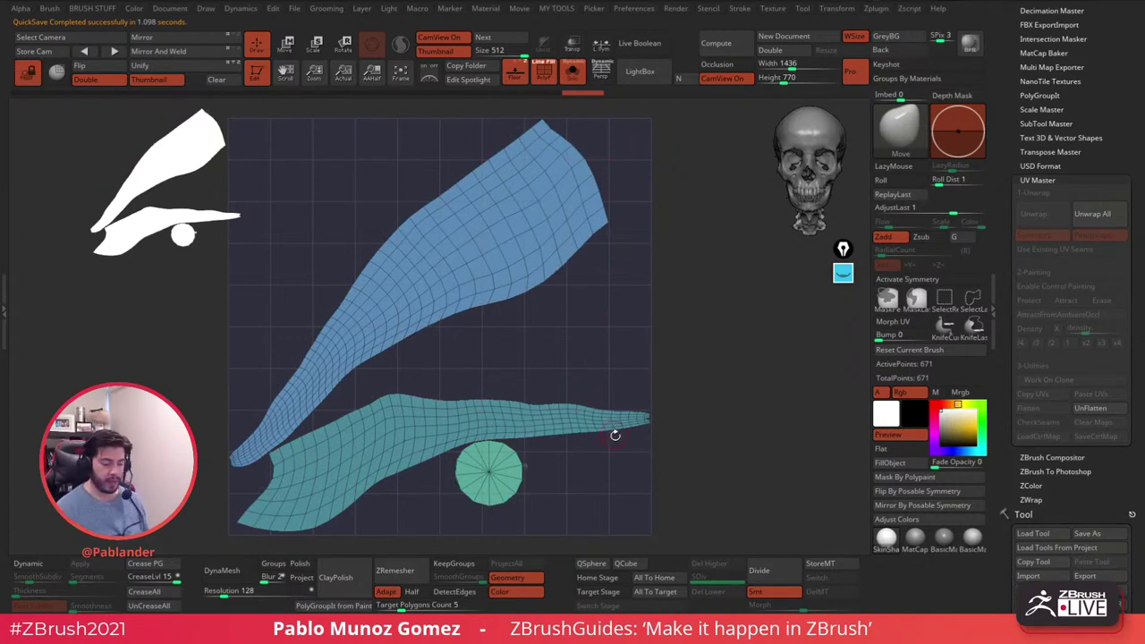
# - Mask off the other islands, then rotate the large blue UV island to nearly horizontal and fit it within the upper half of the UV square
pyautogui.click(286, 45)
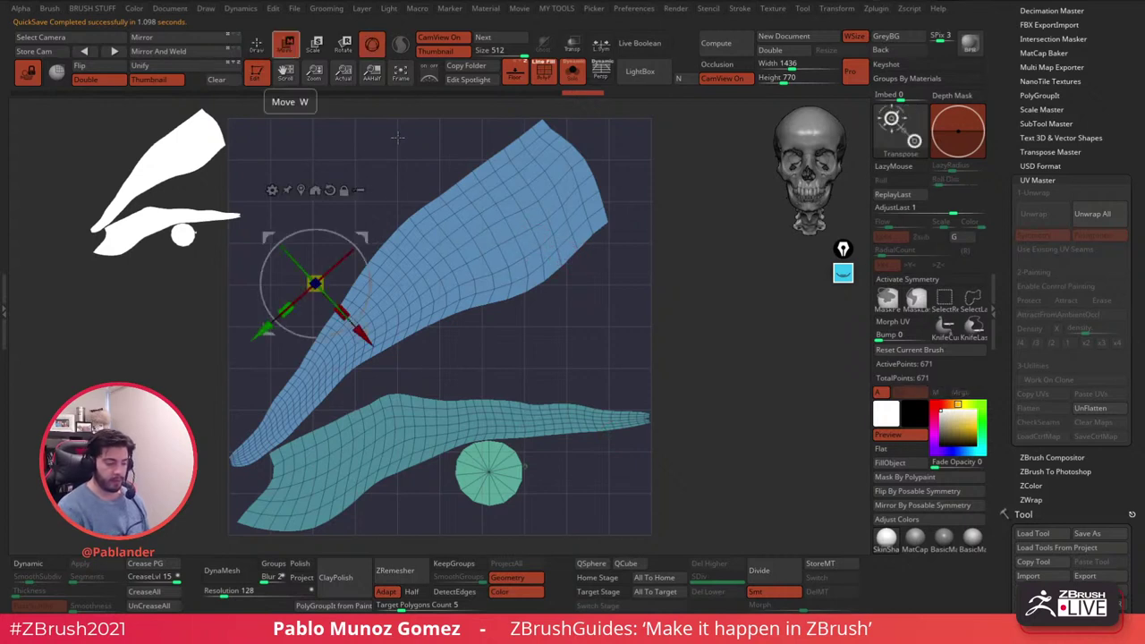
pyautogui.keyDown('ctrl'); pyautogui.click(443, 261); pyautogui.keyUp('ctrl')
pyautogui.moveTo(504, 260); pyautogui.dragTo(491, 295)
pyautogui.moveTo(501, 211); pyautogui.dragTo(567, 176)
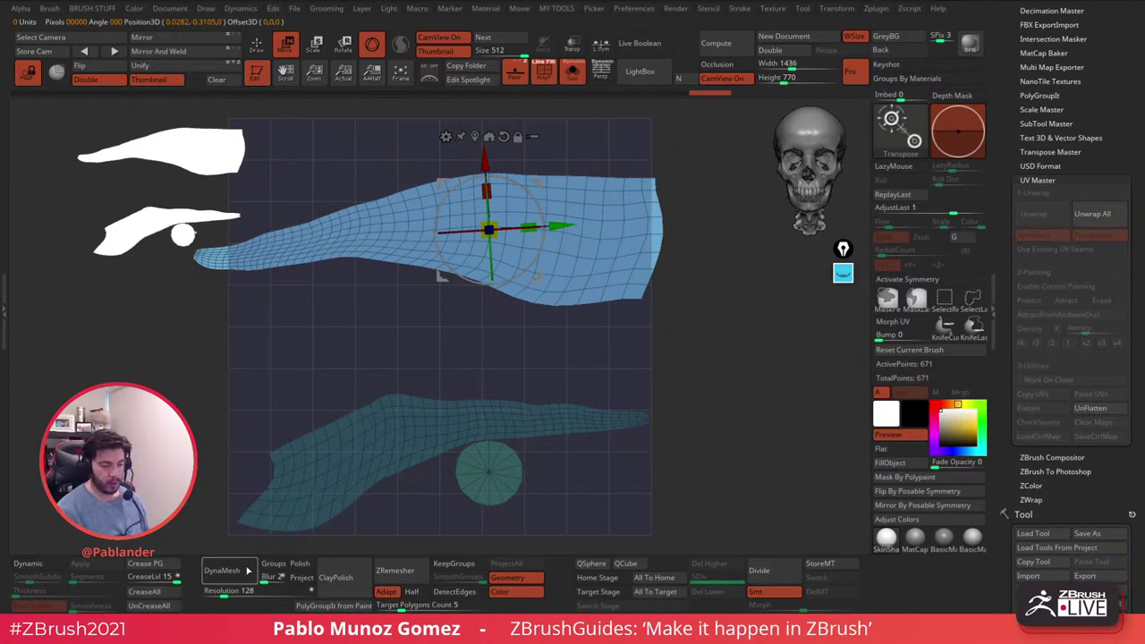
pyautogui.moveTo(487, 230)
pyautogui.mouseDown()
pyautogui.moveTo(481, 243)
pyautogui.moveTo(488, 233)
pyautogui.mouseUp()
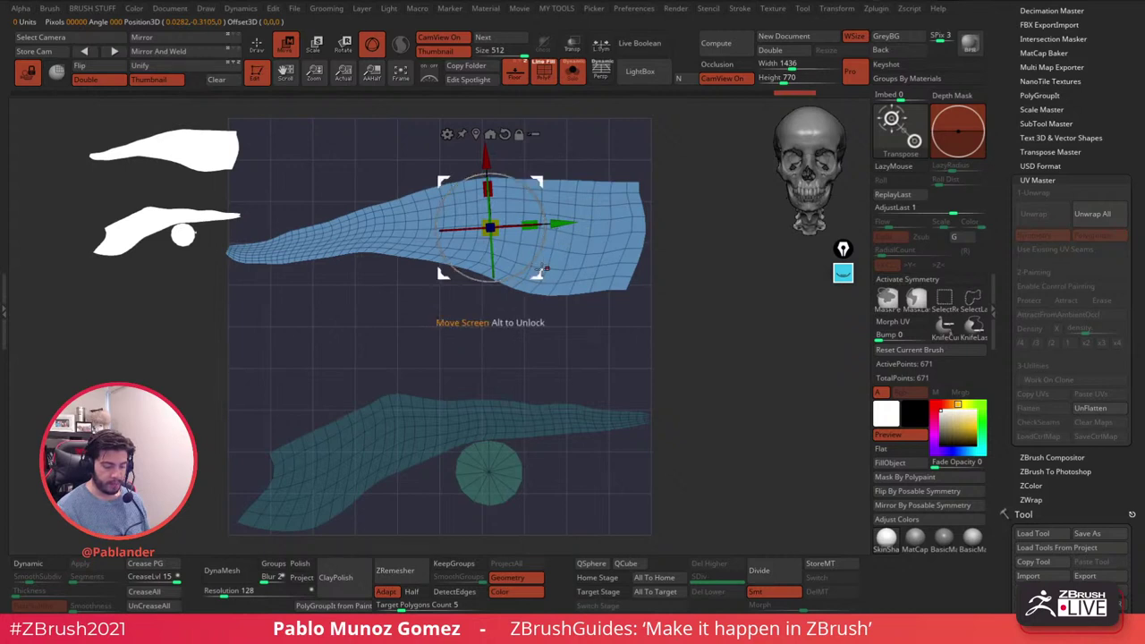
pyautogui.moveTo(490, 228); pyautogui.dragTo(494, 233)
pyautogui.moveTo(540, 276); pyautogui.dragTo(542, 274)
pyautogui.moveTo(503, 237); pyautogui.dragTo(542, 269)
pyautogui.moveTo(496, 228); pyautogui.dragTo(505, 229)
pyautogui.moveTo(539, 271); pyautogui.dragTo(536, 274)
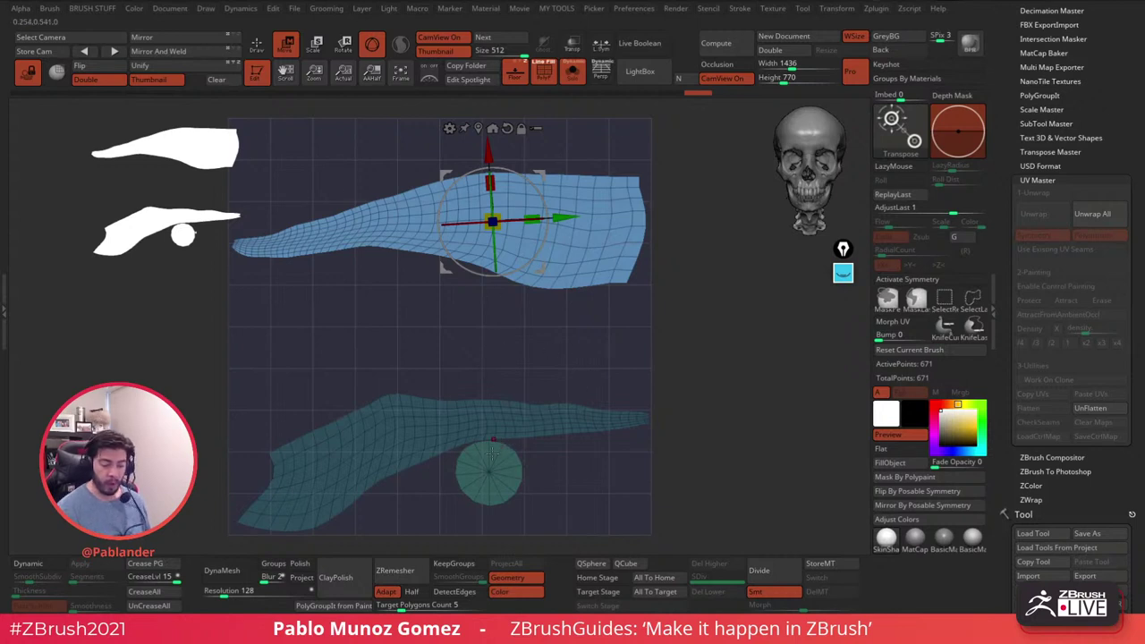
# - Isolate the long teal UV island, move it up beneath the blue one, and adjust its rotation and scale to fit the UV square's width
pyautogui.keyDown('ctrl'); pyautogui.click(472, 416); pyautogui.keyUp('ctrl')
pyautogui.moveTo(528, 438); pyautogui.dragTo(525, 443)
pyautogui.moveTo(531, 362); pyautogui.dragTo(529, 333)
pyautogui.moveTo(482, 429); pyautogui.dragTo(476, 365)
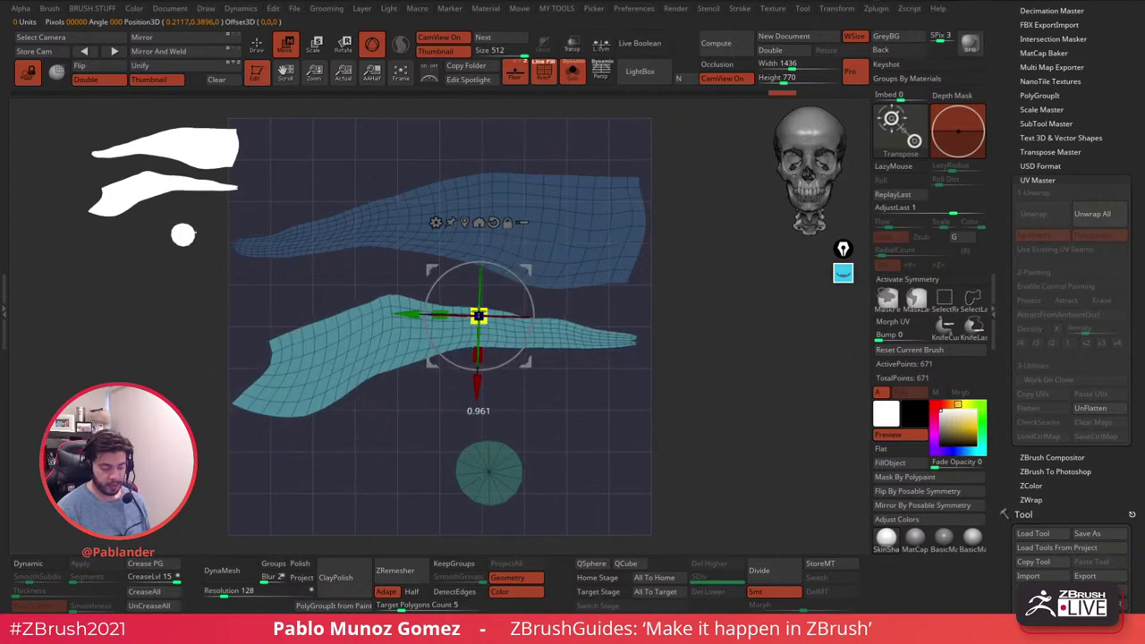
pyautogui.moveTo(527, 270); pyautogui.dragTo(527, 260)
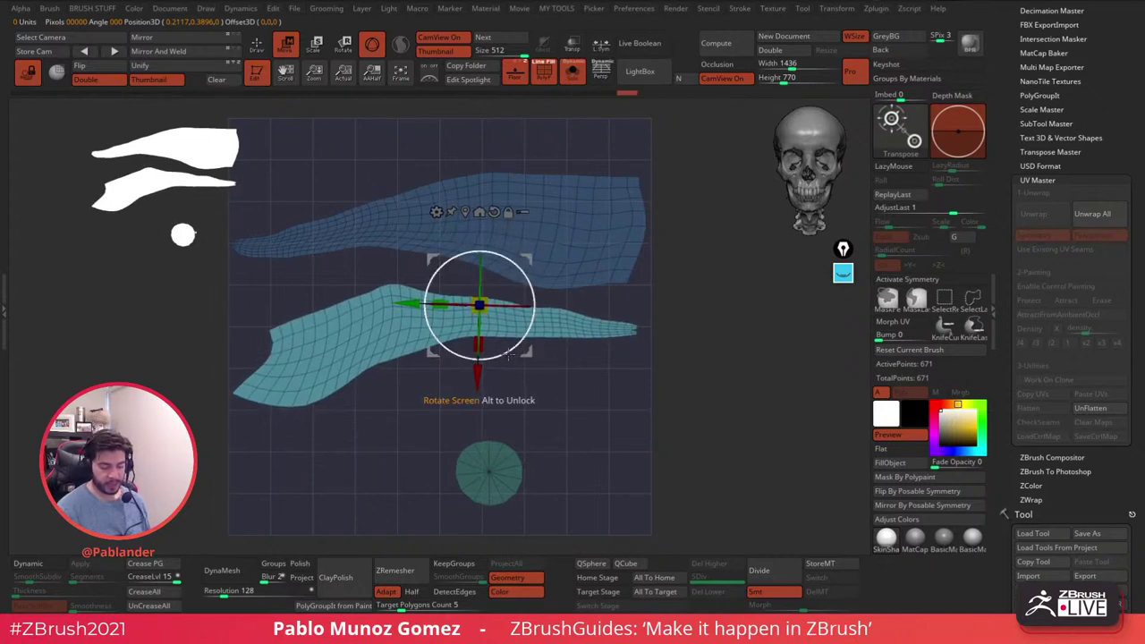
pyautogui.moveTo(523, 352); pyautogui.dragTo(526, 349)
pyautogui.moveTo(485, 307); pyautogui.dragTo(491, 313)
pyautogui.moveTo(529, 351)
pyautogui.mouseDown()
pyautogui.moveTo(517, 343)
pyautogui.moveTo(532, 348)
pyautogui.mouseUp()
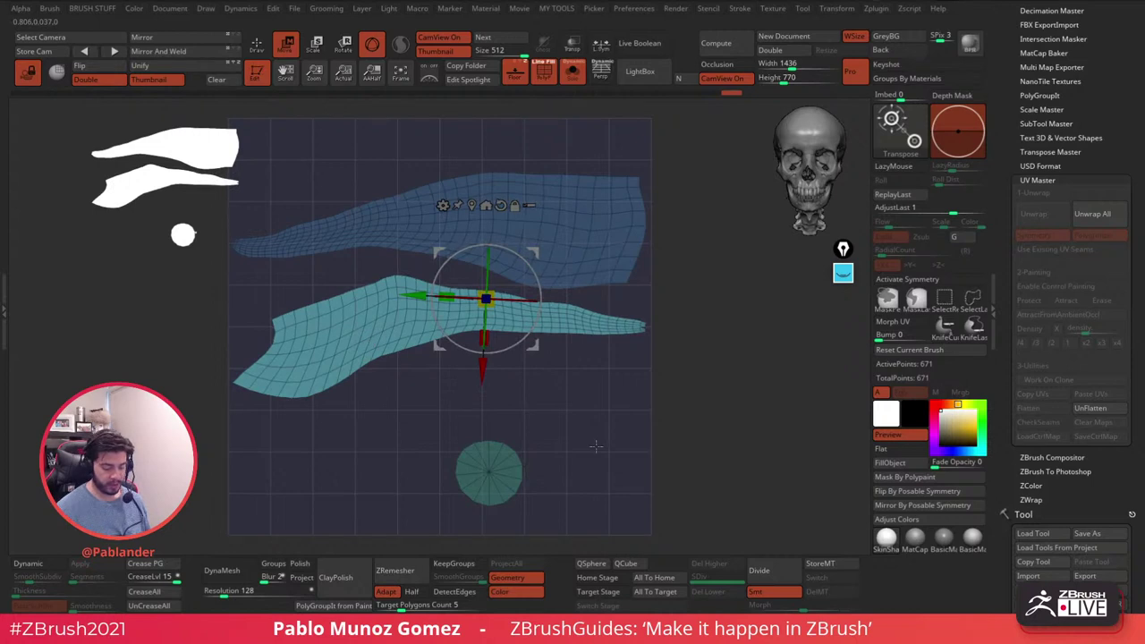
# - Return to Draw mode and unflatten the horn clone's UV layout so it becomes the 3D horn again
pyautogui.click(256, 42)
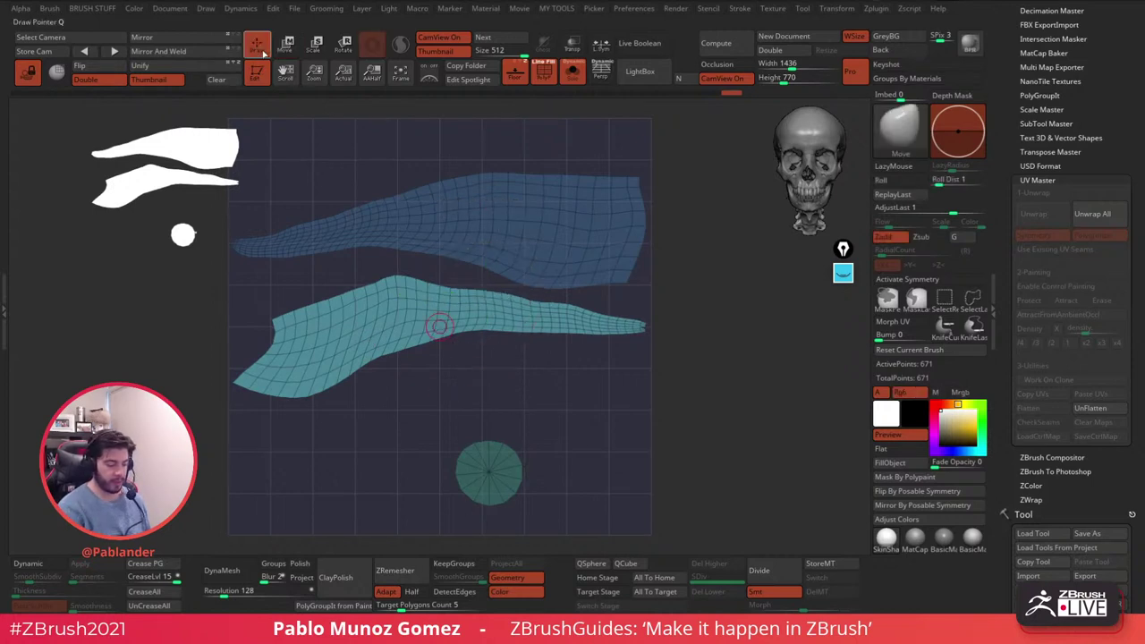
pyautogui.keyDown('ctrl'); pyautogui.moveTo(578, 418); pyautogui.dragTo(596, 429); pyautogui.keyUp('ctrl')
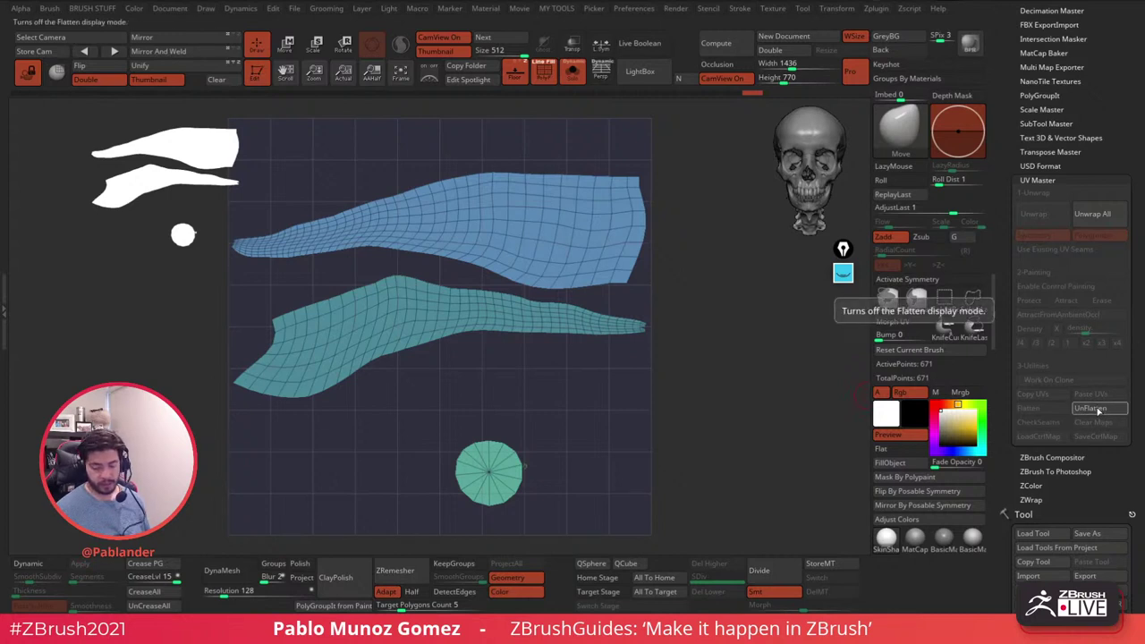
pyautogui.click(1093, 407)
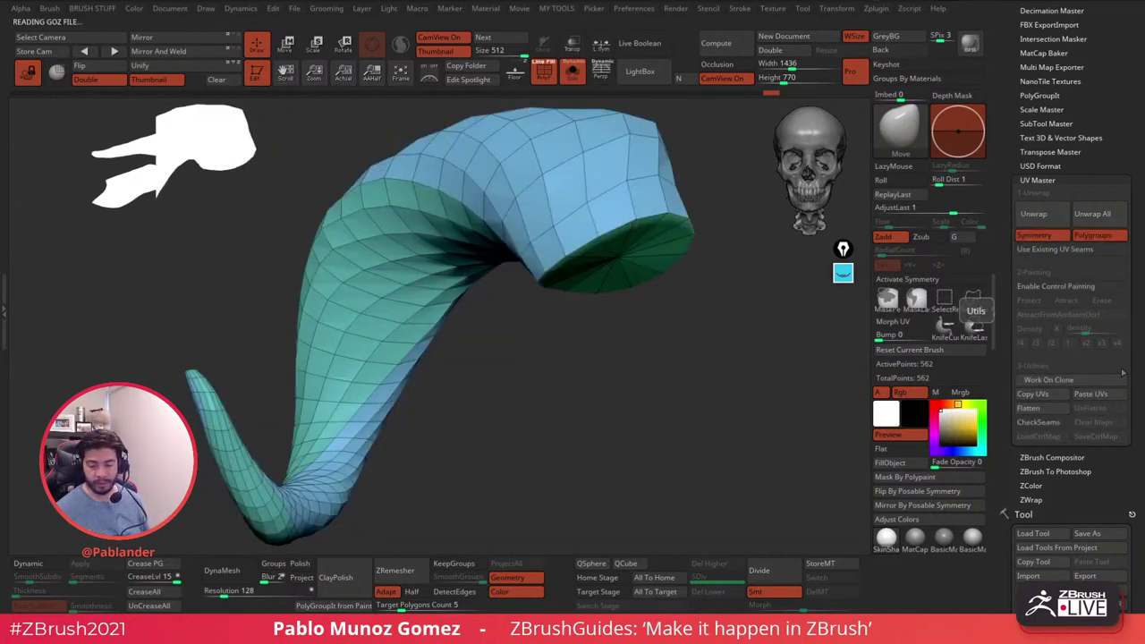
# - Copy the UVs from the unwrapped horn clone and paste them onto the original PM3D_Spiral3D_6 horn subtool
pyautogui.click(1045, 397)
pyautogui.scroll(-2, 1055, 413)
pyautogui.moveTo(1060, 420); pyautogui.dragTo(1054, 378)
pyautogui.click(1025, 218)
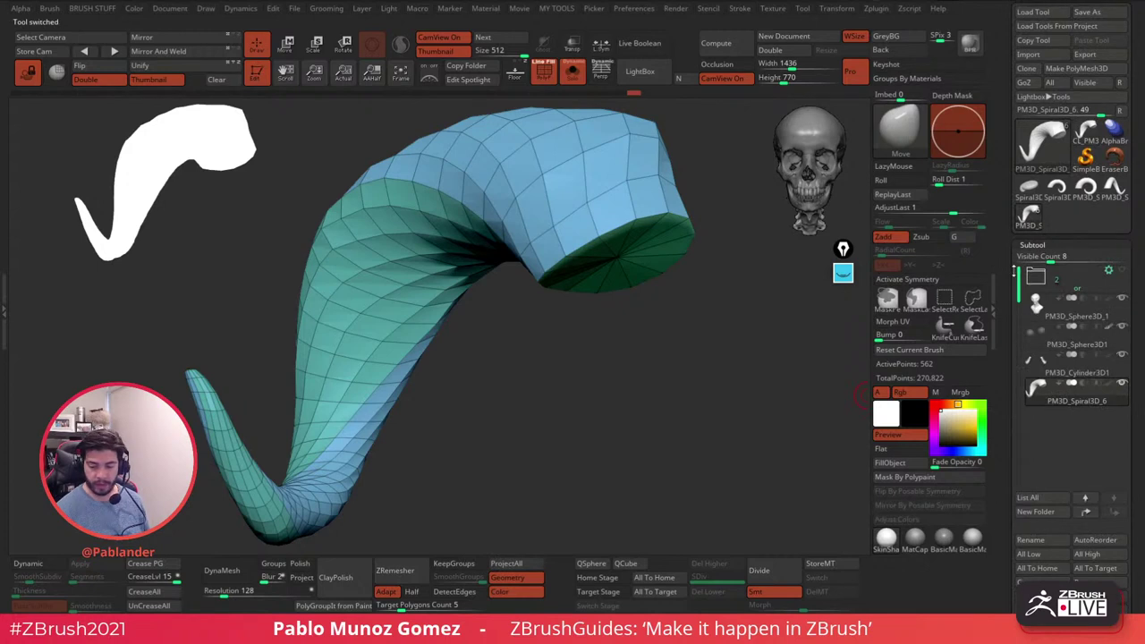
pyautogui.scroll(3, 1056, 286)
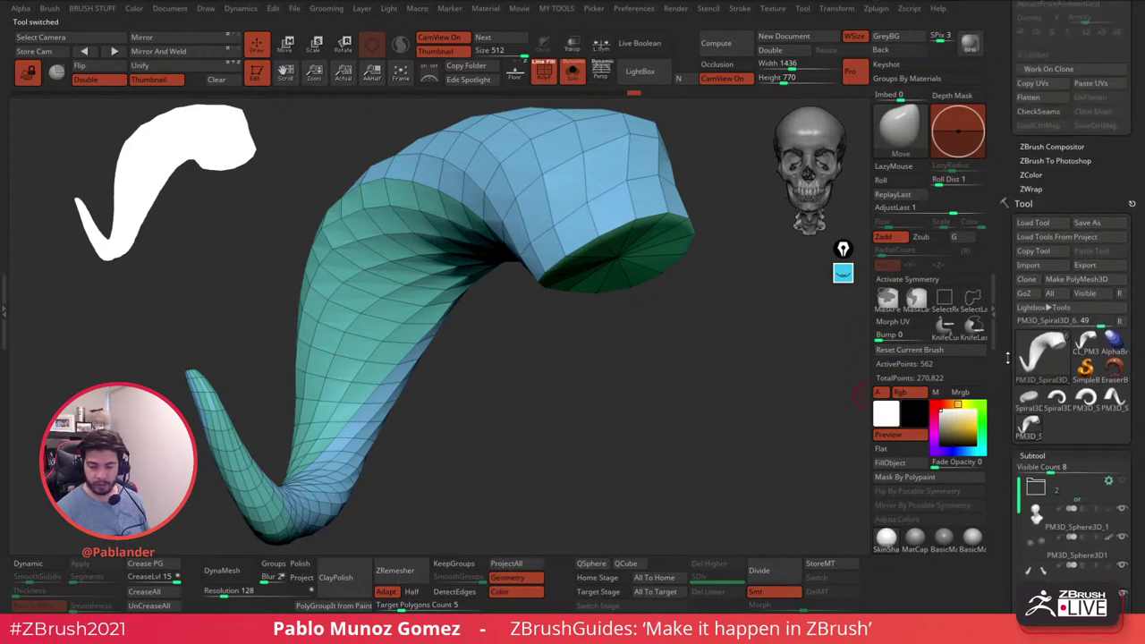
pyautogui.click(1101, 87)
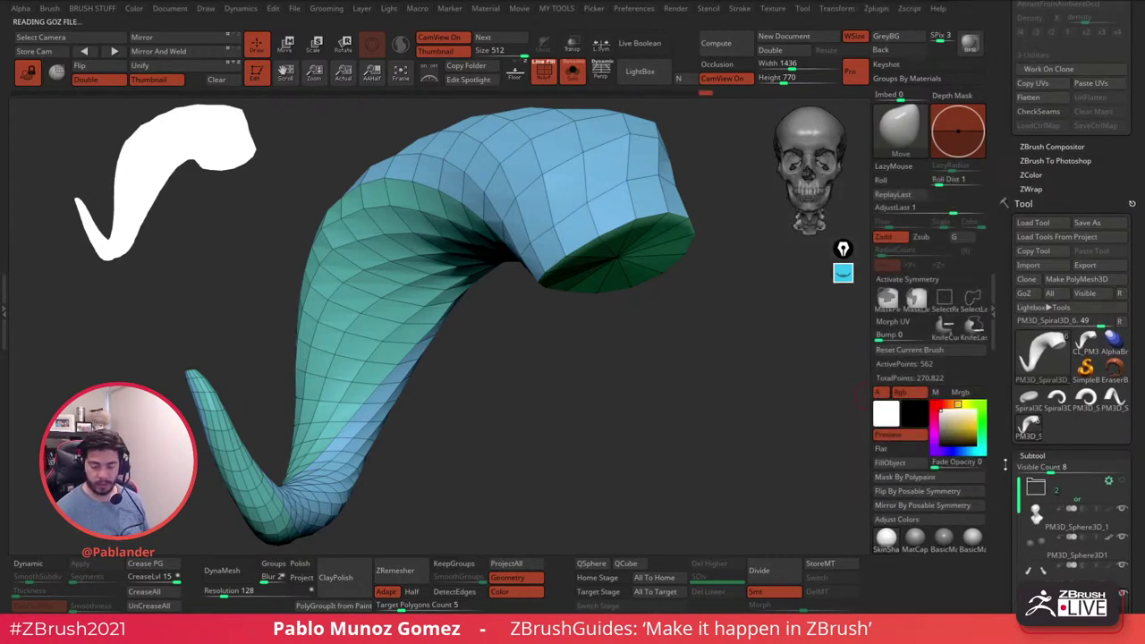
pyautogui.scroll(-1, 1004, 422)
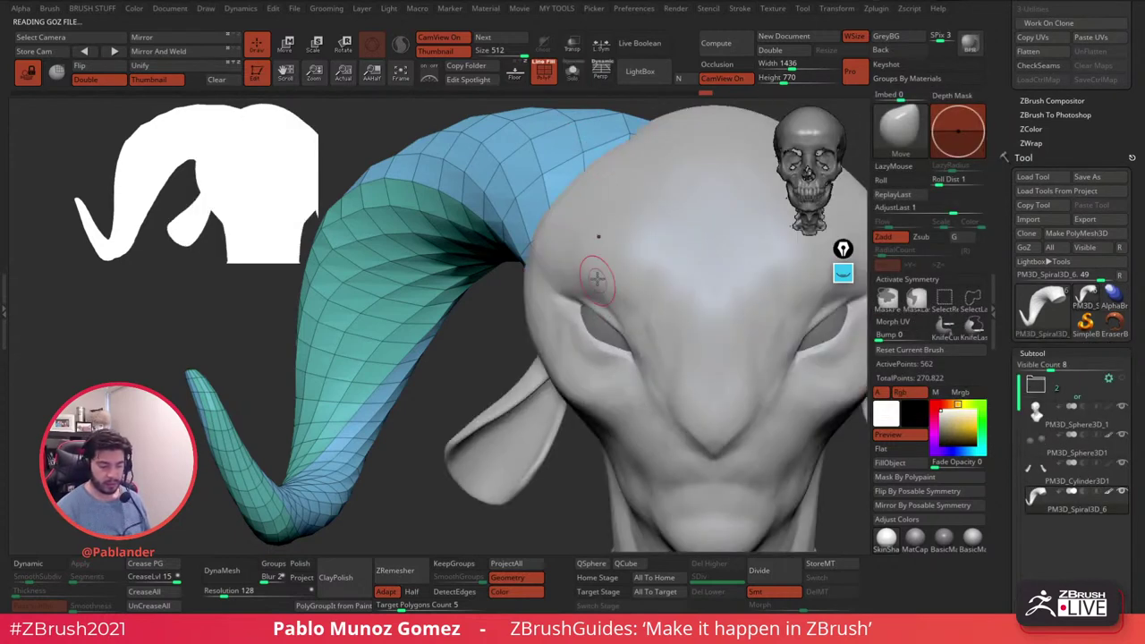
# - Unlock the camera, frame the whole bust, and preview the horn's pasted UVs by toggling Morph UV on and off
pyautogui.click(29, 73)
pyautogui.keyDown('ctrl'); pyautogui.moveTo(546, 382); pyautogui.dragTo(581, 322, button='right'); pyautogui.keyUp('ctrl')
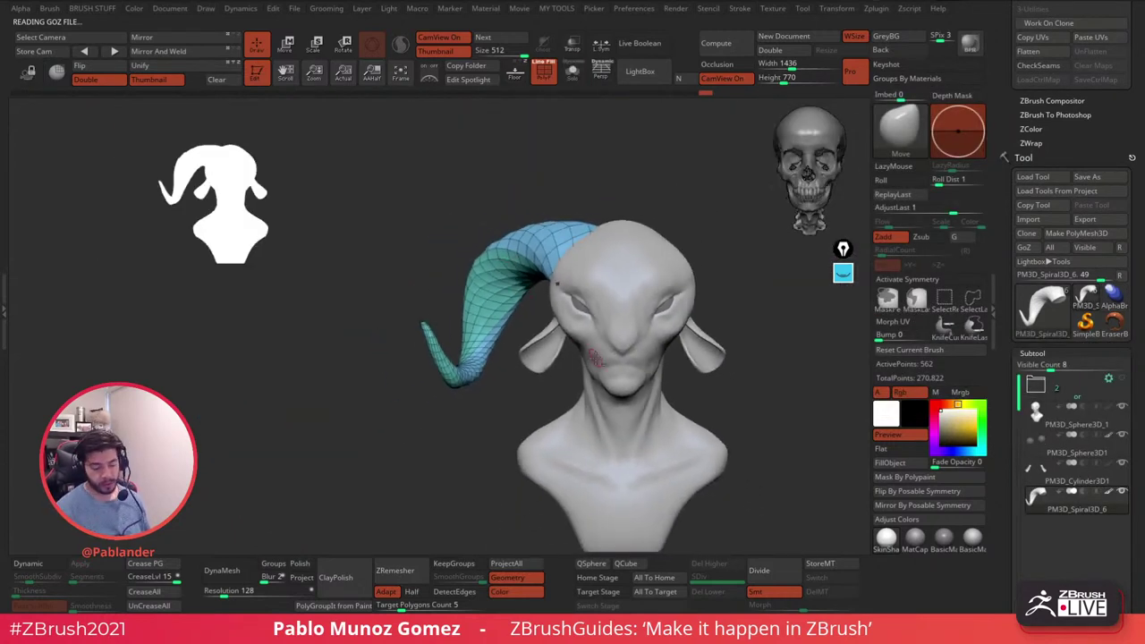
pyautogui.keyDown('alt'); pyautogui.moveTo(626, 387); pyautogui.dragTo(583, 356, button='right'); pyautogui.keyUp('alt')
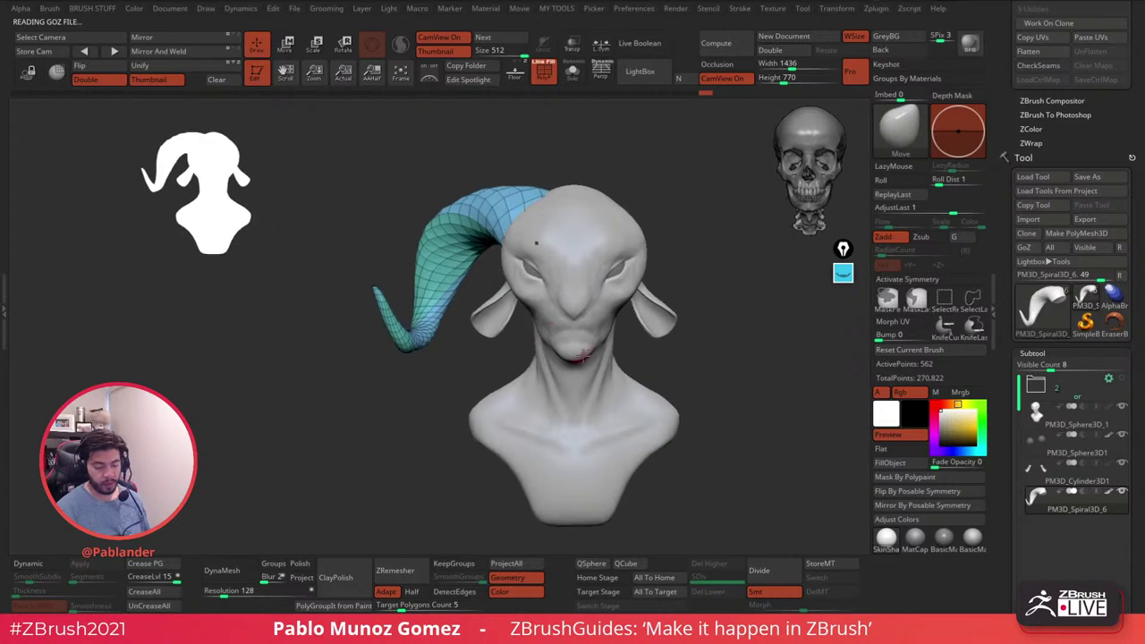
pyautogui.click(902, 327)
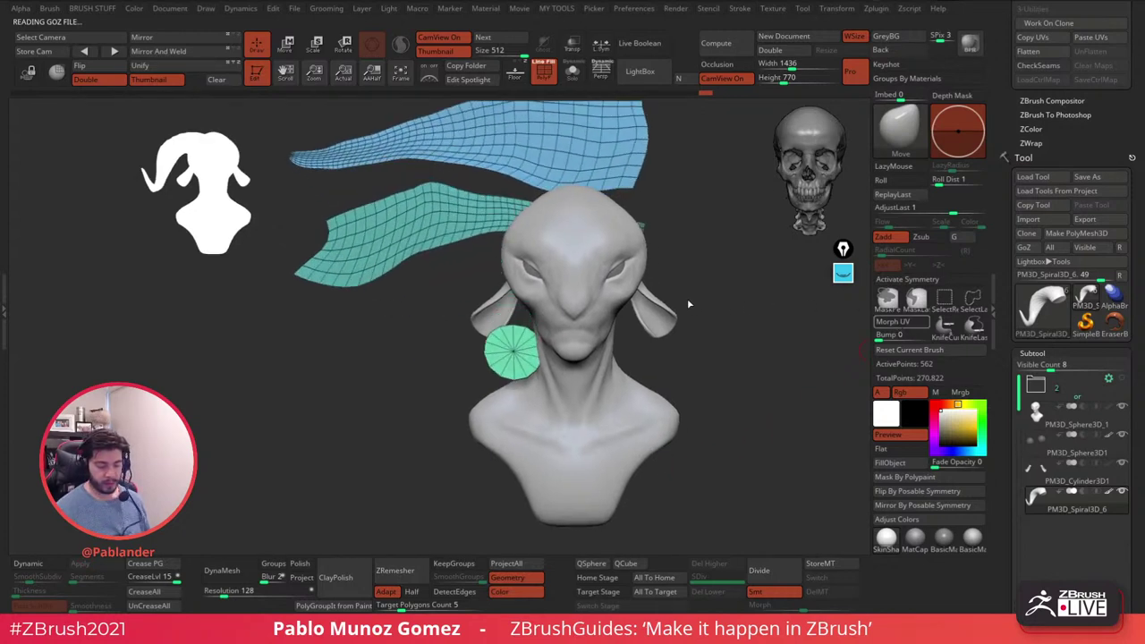
pyautogui.keyDown('alt'); pyautogui.moveTo(672, 262); pyautogui.dragTo(667, 313, button='right'); pyautogui.keyUp('alt')
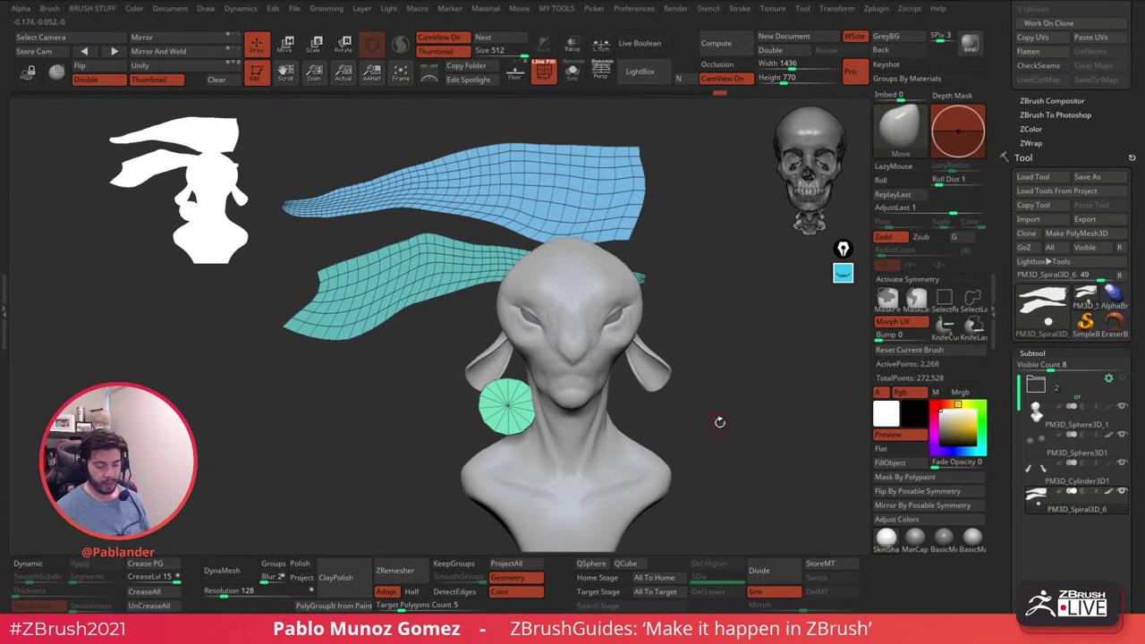
pyautogui.click(902, 321)
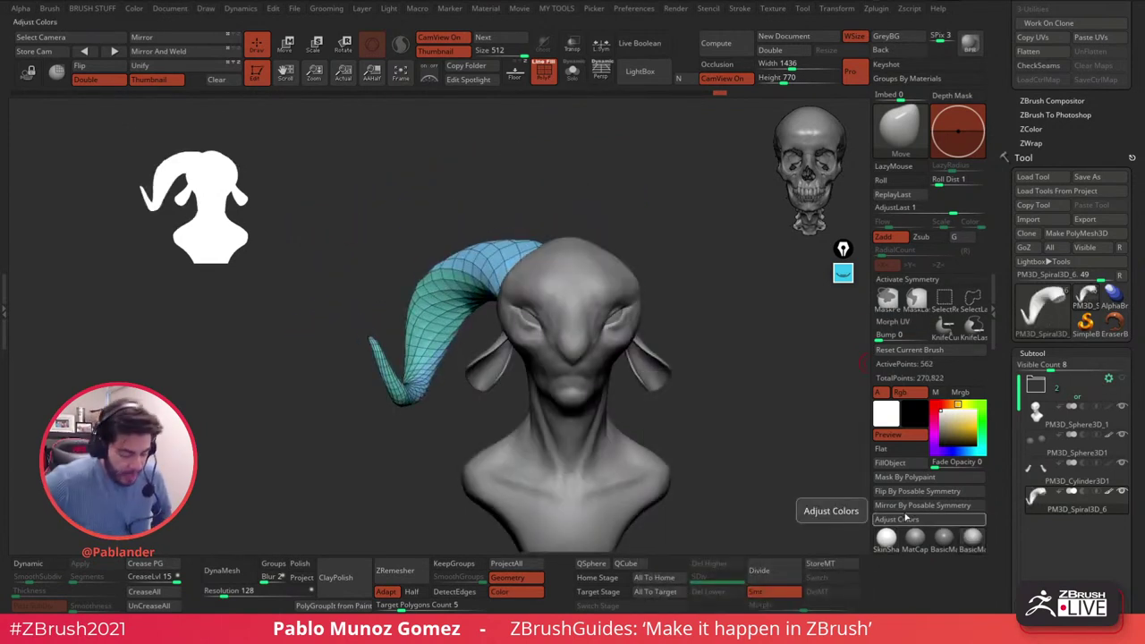
# - Toggle off the horn subtool's polypaint display and mirror the horn to the other side of the head with Mirror And Weld
pyautogui.click(1109, 491)
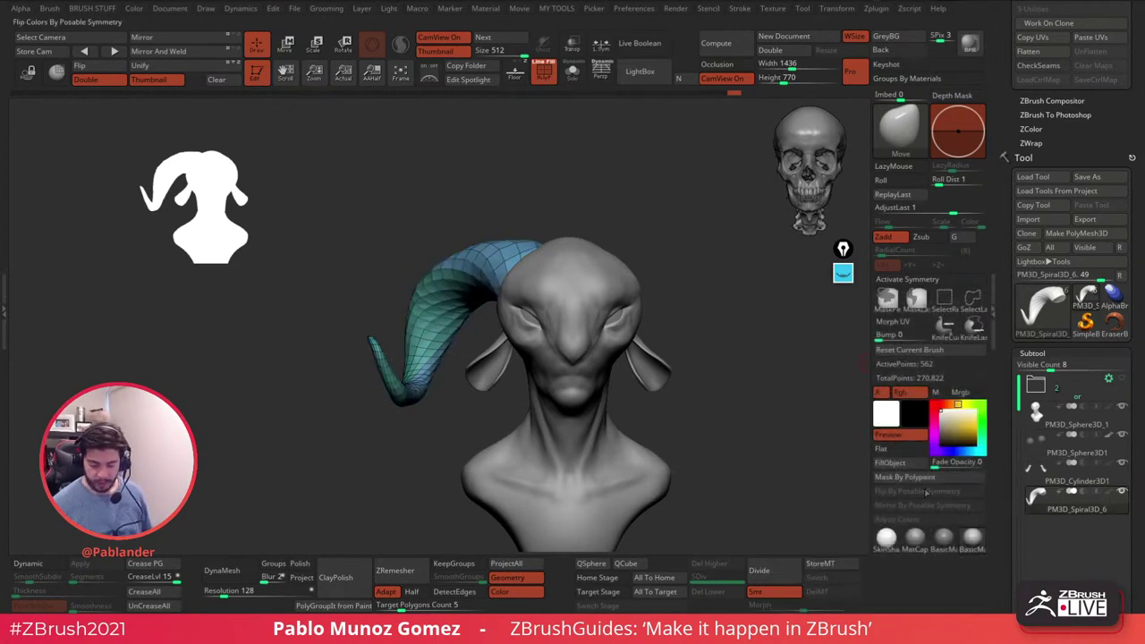
pyautogui.keyDown('alt'); pyautogui.moveTo(776, 352); pyautogui.dragTo(747, 397); pyautogui.keyUp('alt')
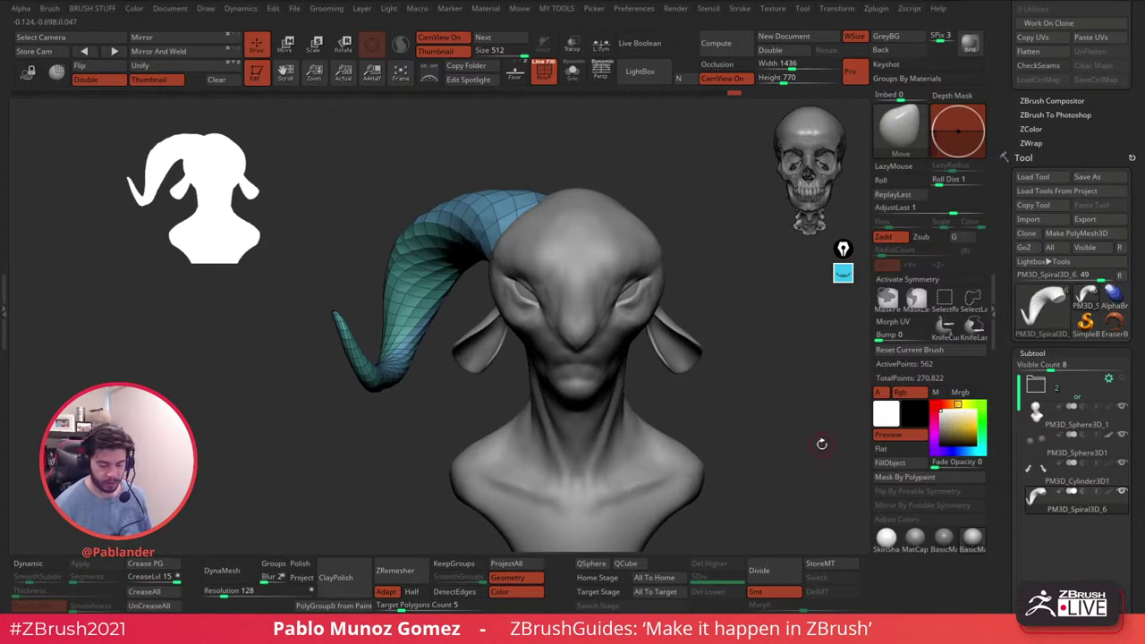
pyautogui.click(170, 53)
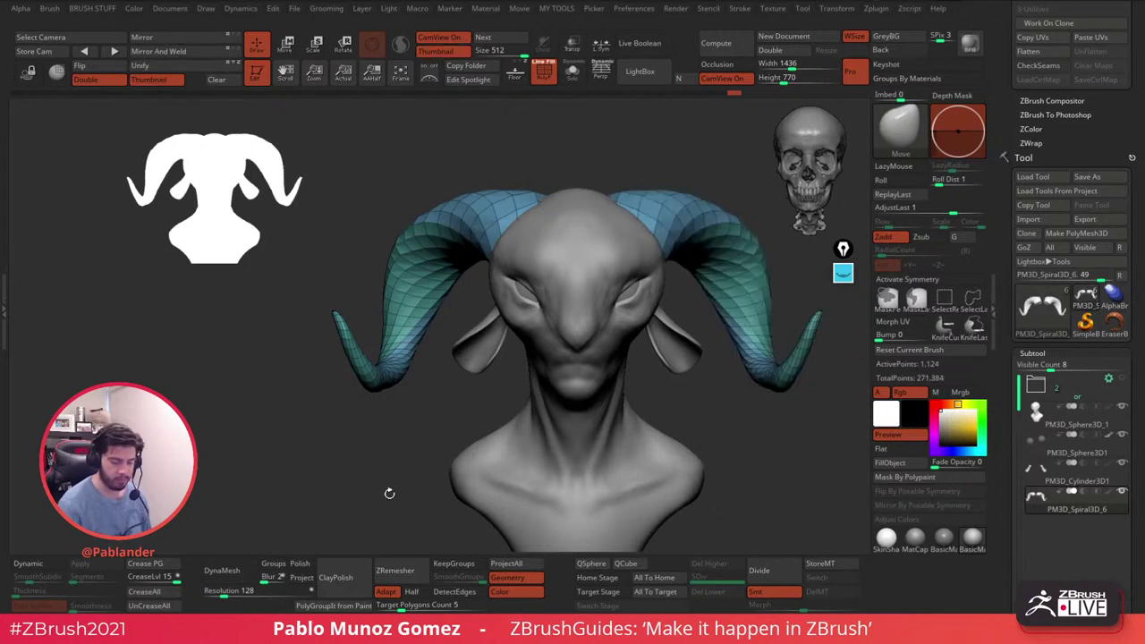
# - Check the mirrored horns' UV layout by toggling Morph UV on and off
pyautogui.click(910, 324)
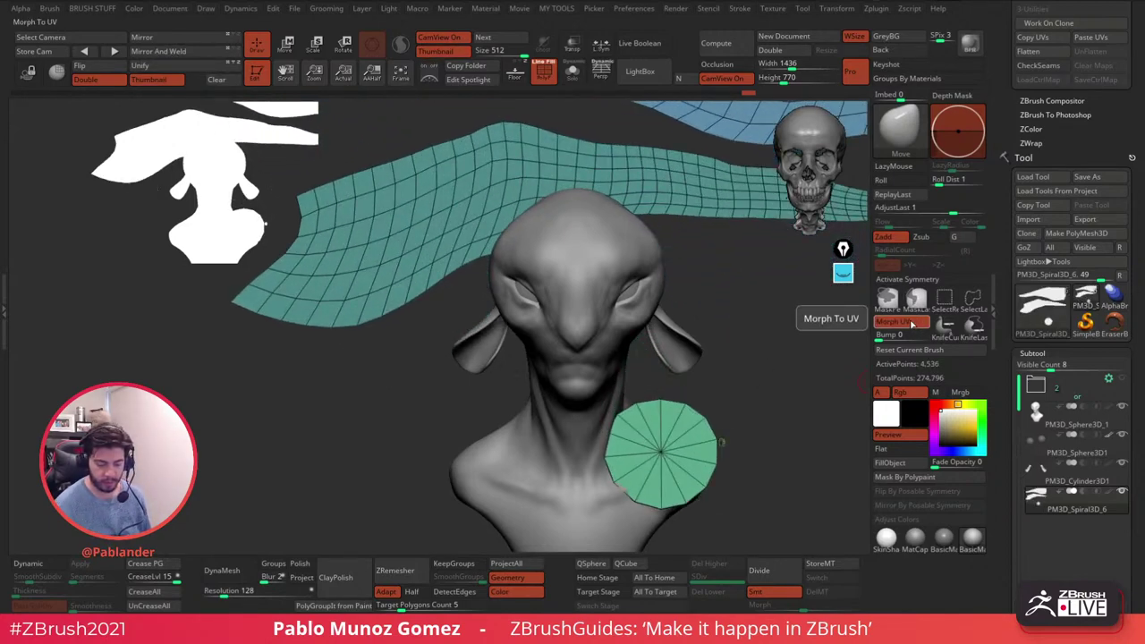
pyautogui.click(910, 323)
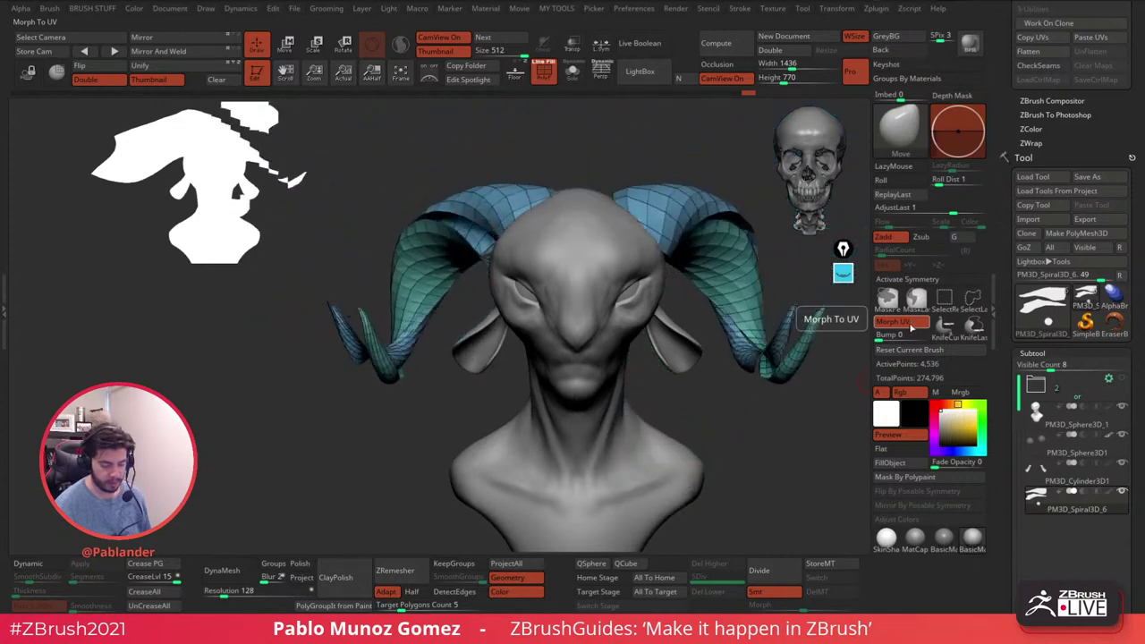
pyautogui.keyDown('alt'); pyautogui.moveTo(736, 403); pyautogui.dragTo(693, 423); pyautogui.keyUp('alt')
pyautogui.moveTo(631, 401); pyautogui.dragTo(648, 420)
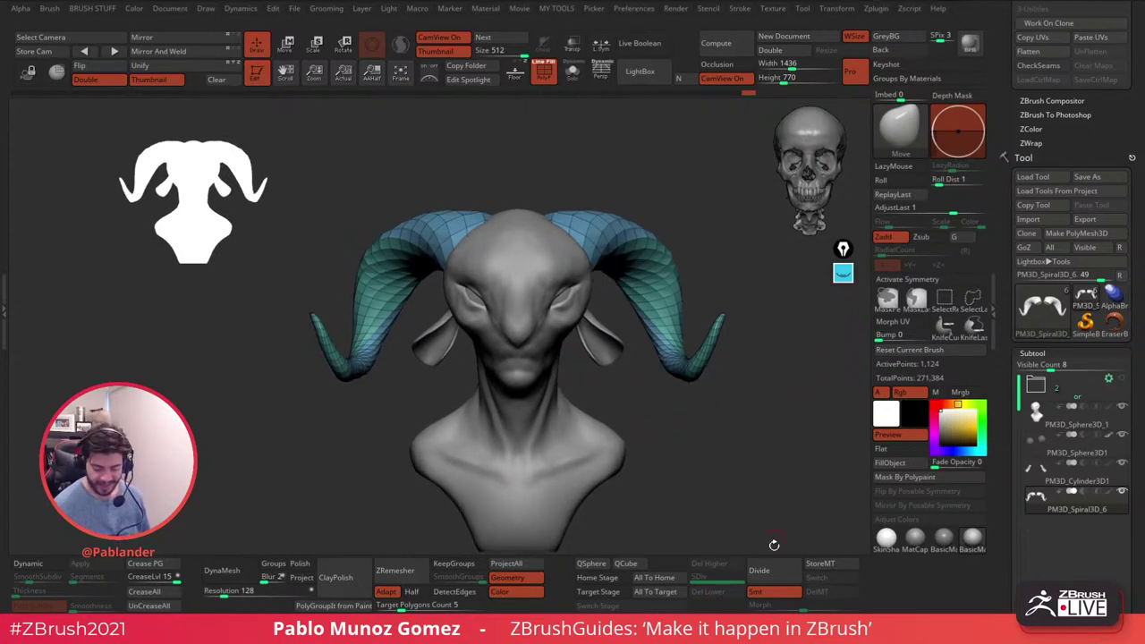
# - Divide the horns four times to reach subdivision level 5
pyautogui.click(767, 572)
pyautogui.click(767, 572)
pyautogui.click(767, 572)
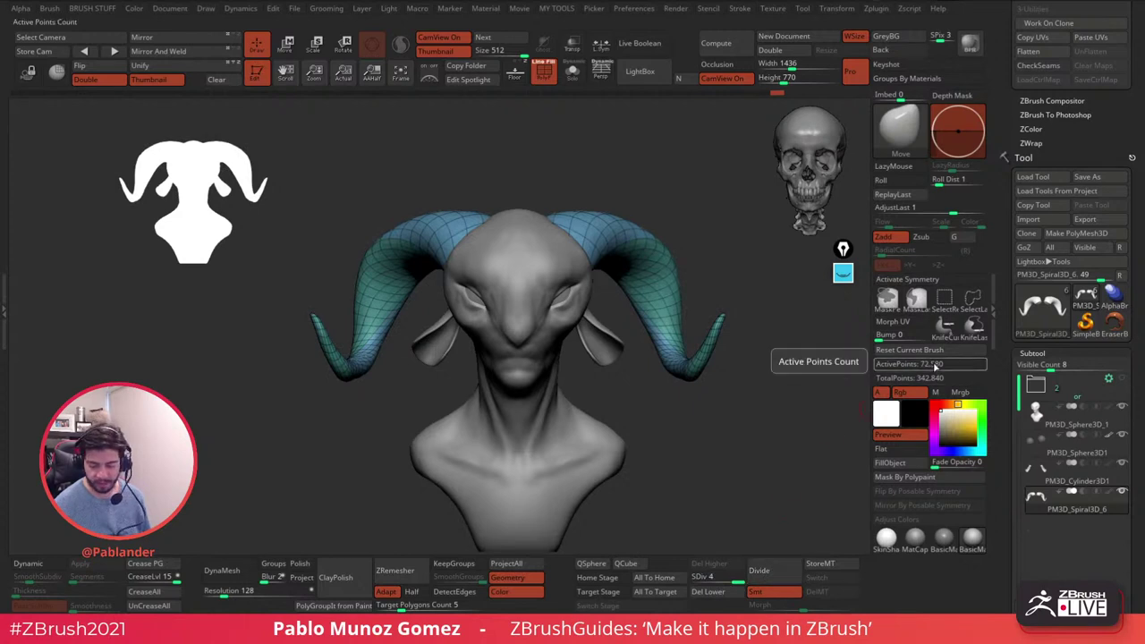
pyautogui.hotkey('ctrl', 'd')
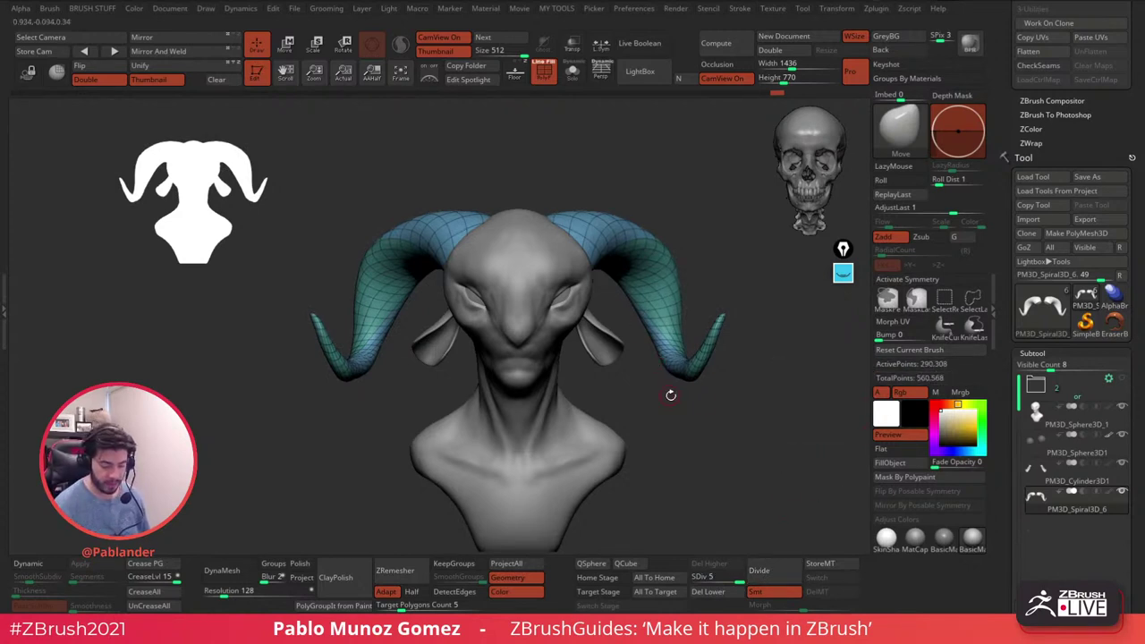
# - Choose the DamStandard brush, hide the polyframe on the horns, and enable X symmetry
pyautogui.press('b')
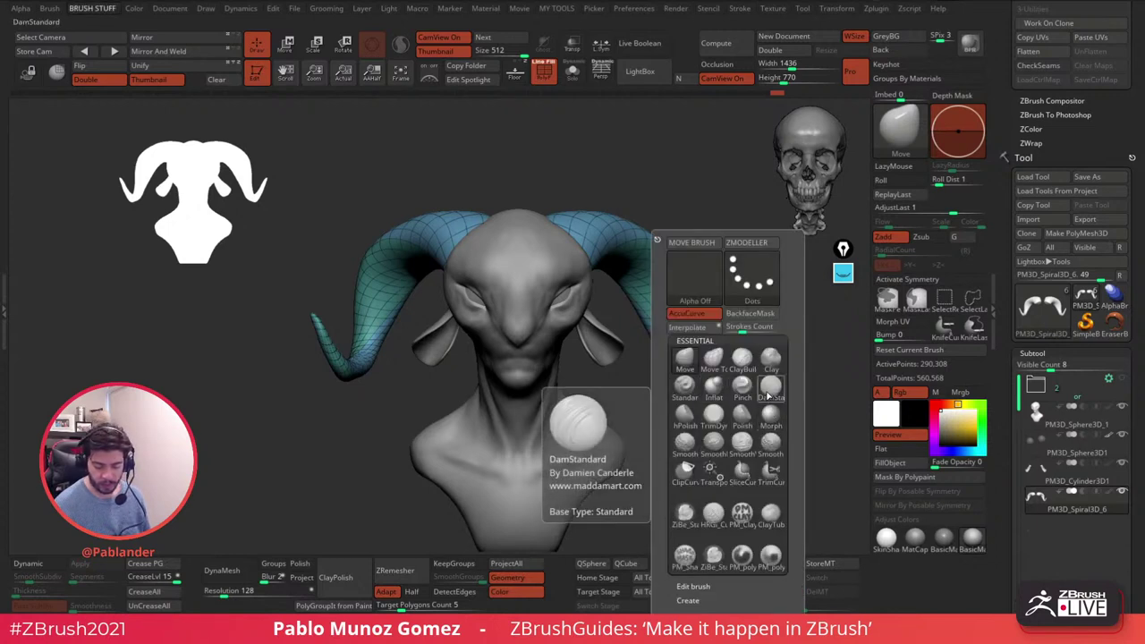
pyautogui.click(769, 387)
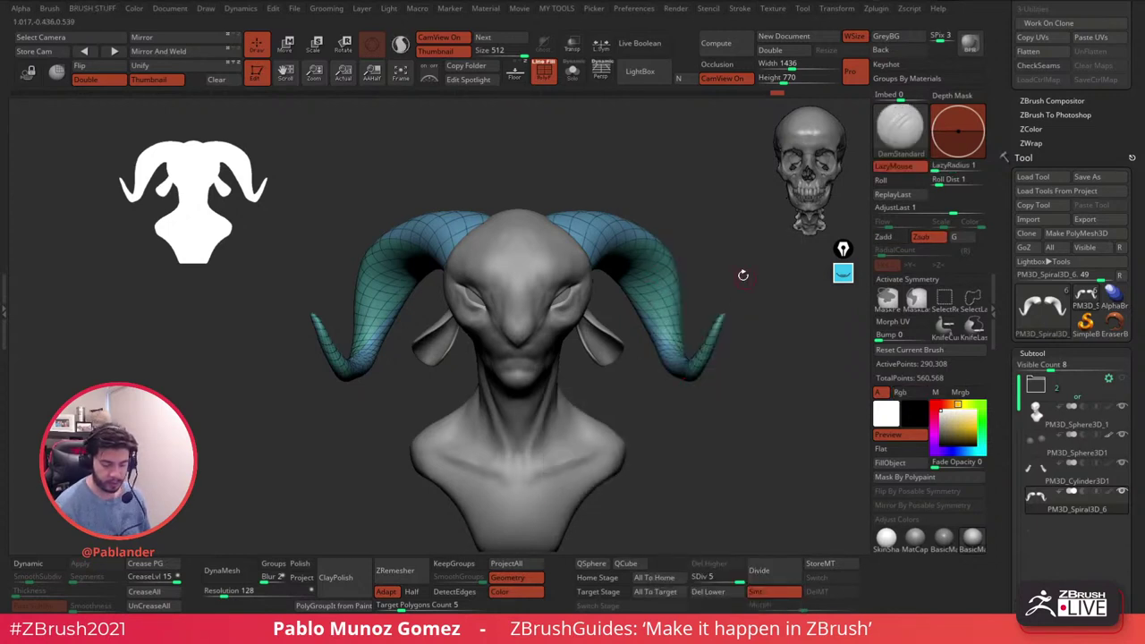
pyautogui.hotkey('shift', 'f')
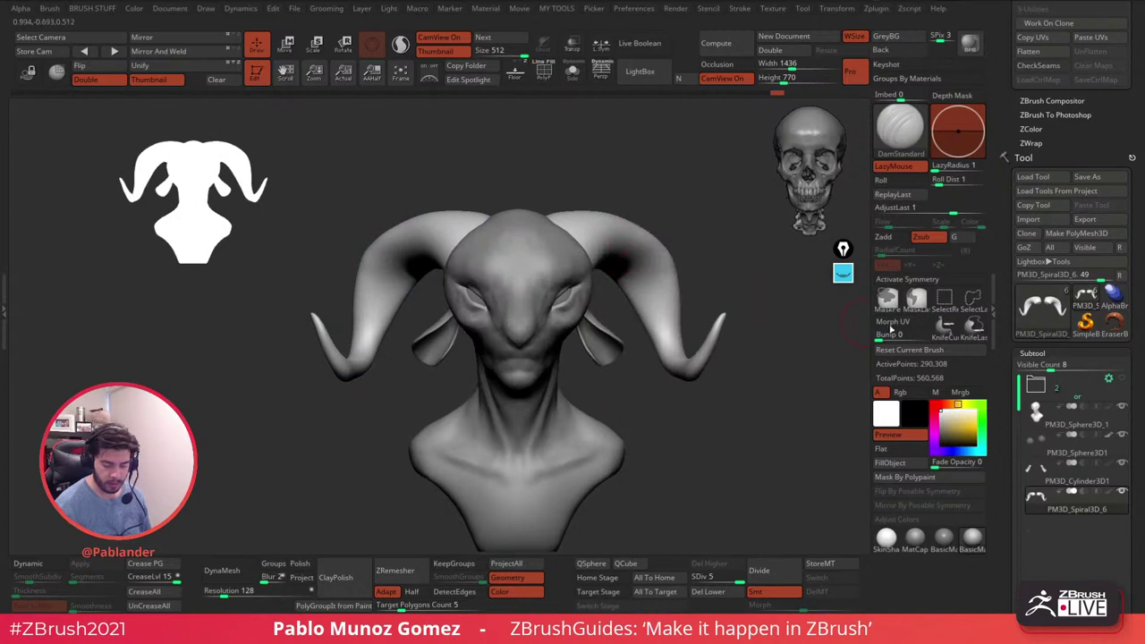
pyautogui.press('x')
pyautogui.keyDown('shift'); pyautogui.moveTo(860, 319); pyautogui.dragTo(656, 281); pyautogui.keyUp('shift')
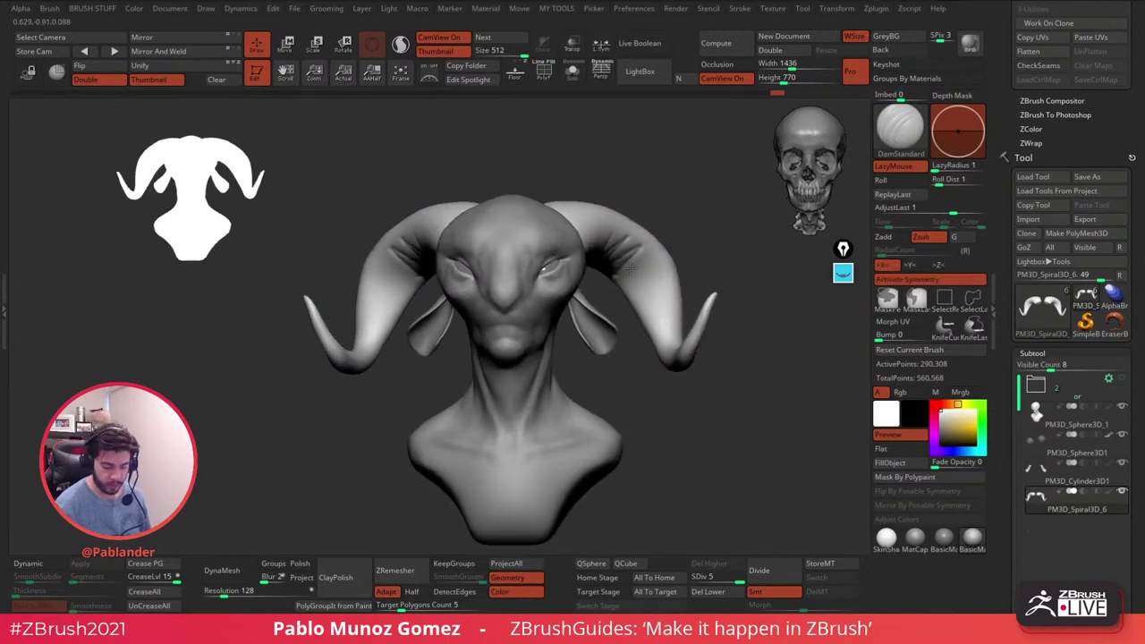
pyautogui.moveTo(721, 440); pyautogui.dragTo(705, 437)
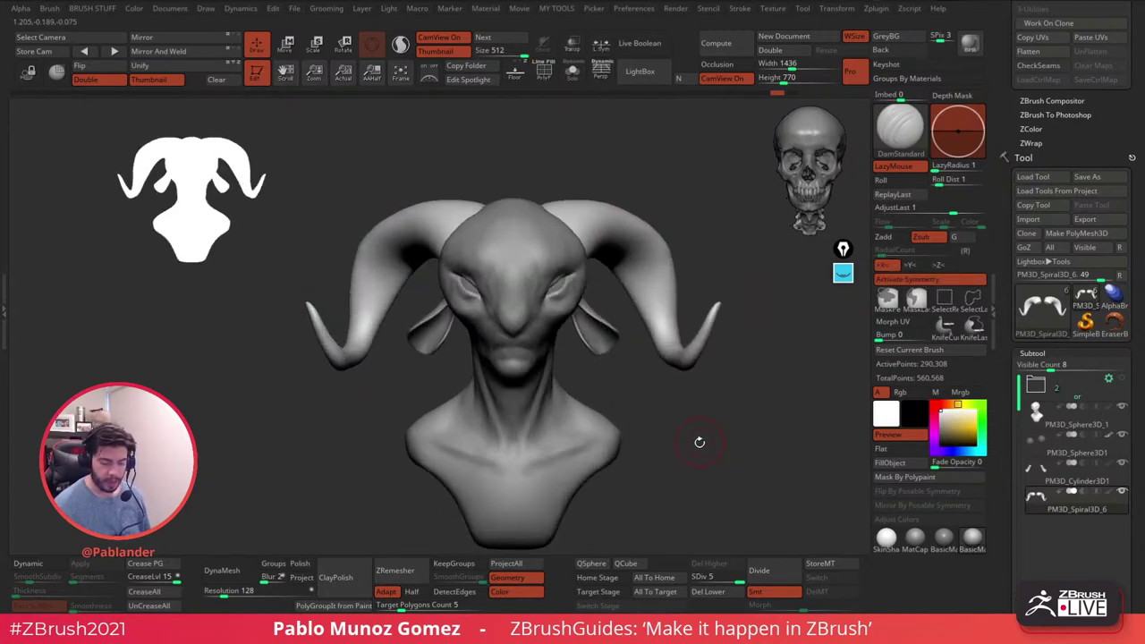
# - Set the Morph UV visual bump to 50 and morph the horns into their flat UV layout
pyautogui.moveTo(898, 332); pyautogui.dragTo(882, 338)
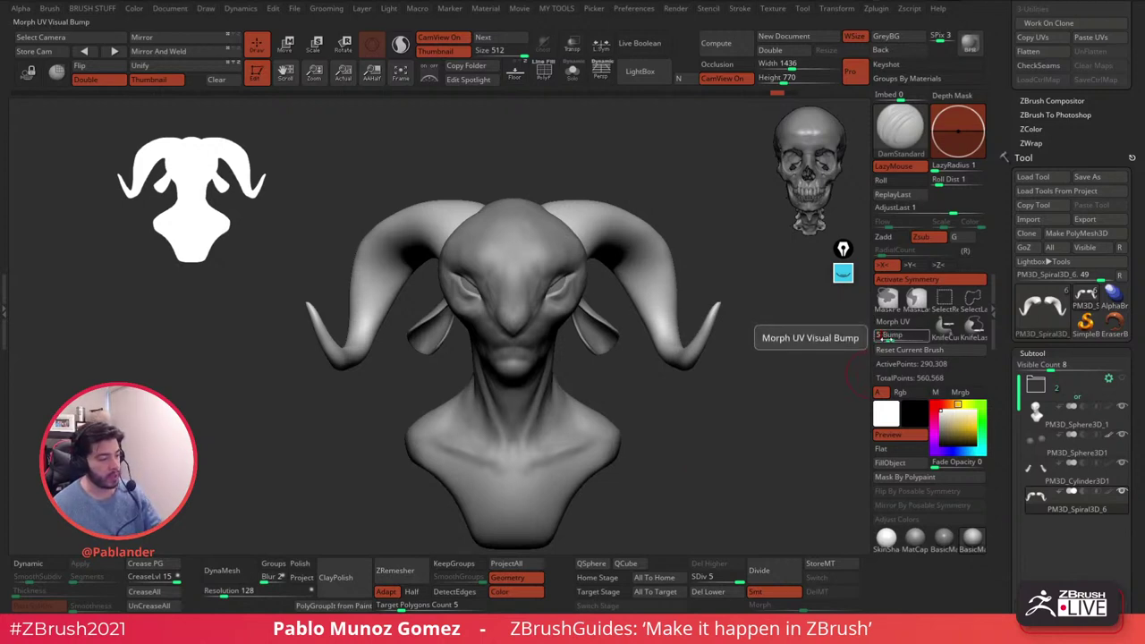
pyautogui.write('0')
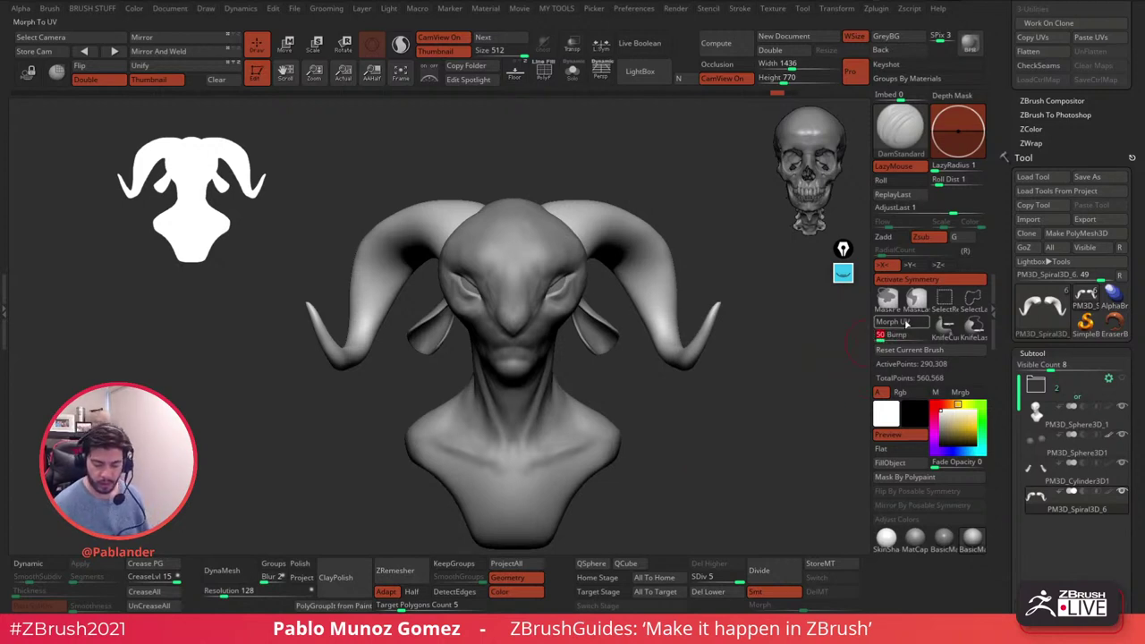
pyautogui.click(900, 322)
pyautogui.click(891, 321)
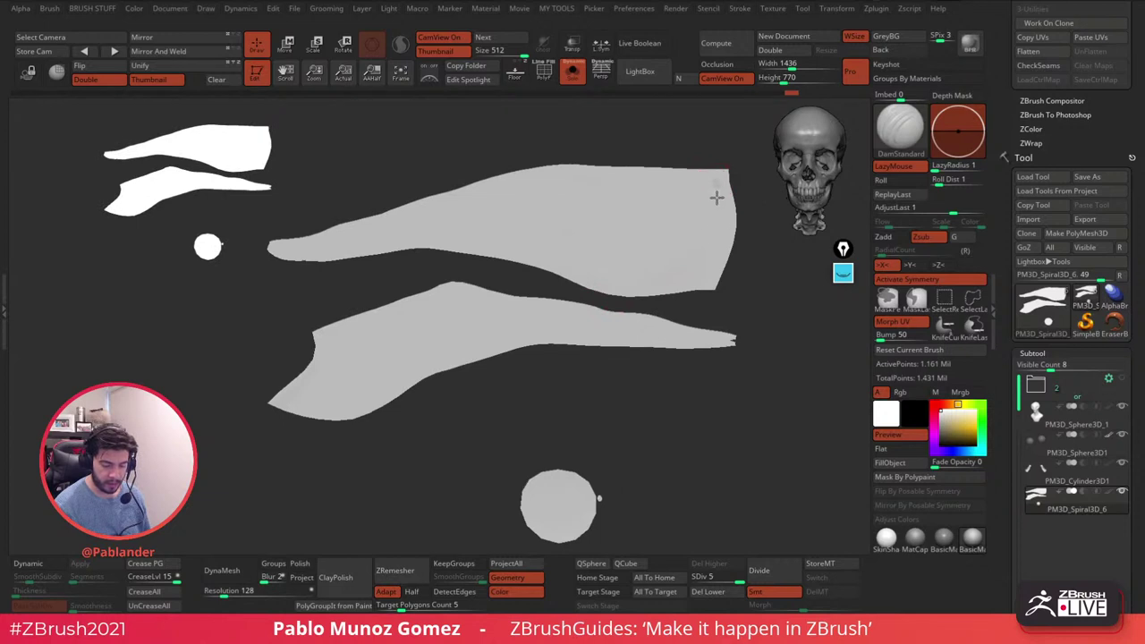
# - Try carving crosswise DamStandard grooves along the lower UV shell without symmetry, and morph back to the 3D horns to inspect them
pyautogui.press('x')
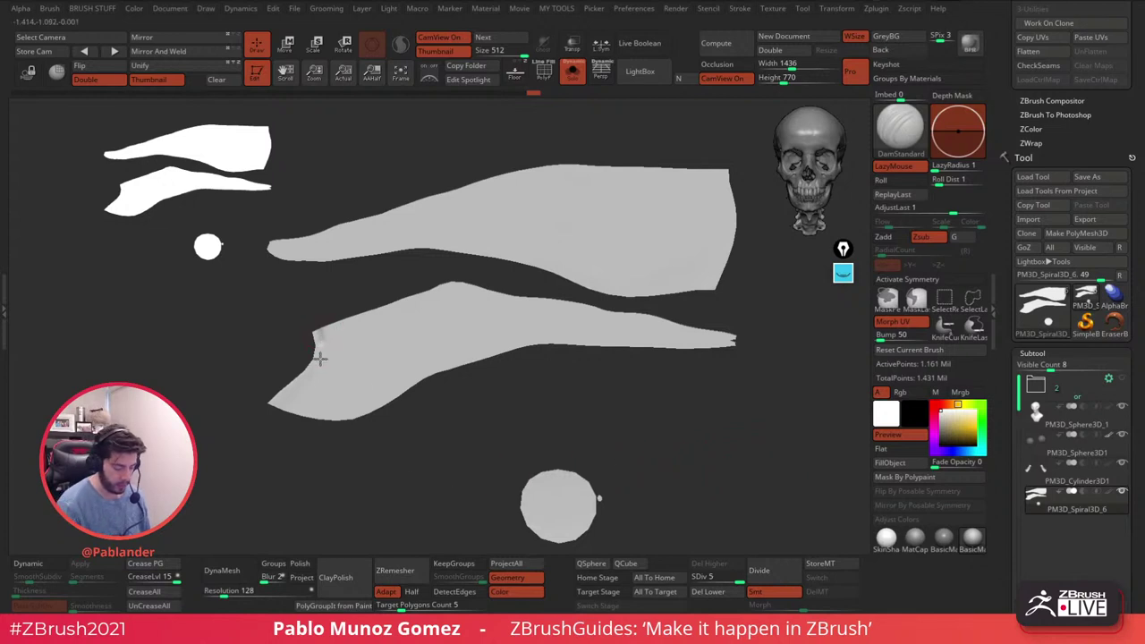
pyautogui.moveTo(327, 310)
pyautogui.mouseDown()
pyautogui.moveTo(328, 399)
pyautogui.moveTo(358, 357)
pyautogui.moveTo(377, 286)
pyautogui.moveTo(397, 425)
pyautogui.moveTo(426, 387)
pyautogui.moveTo(490, 368)
pyautogui.moveTo(555, 286)
pyautogui.moveTo(595, 309)
pyautogui.moveTo(696, 325)
pyautogui.mouseUp()
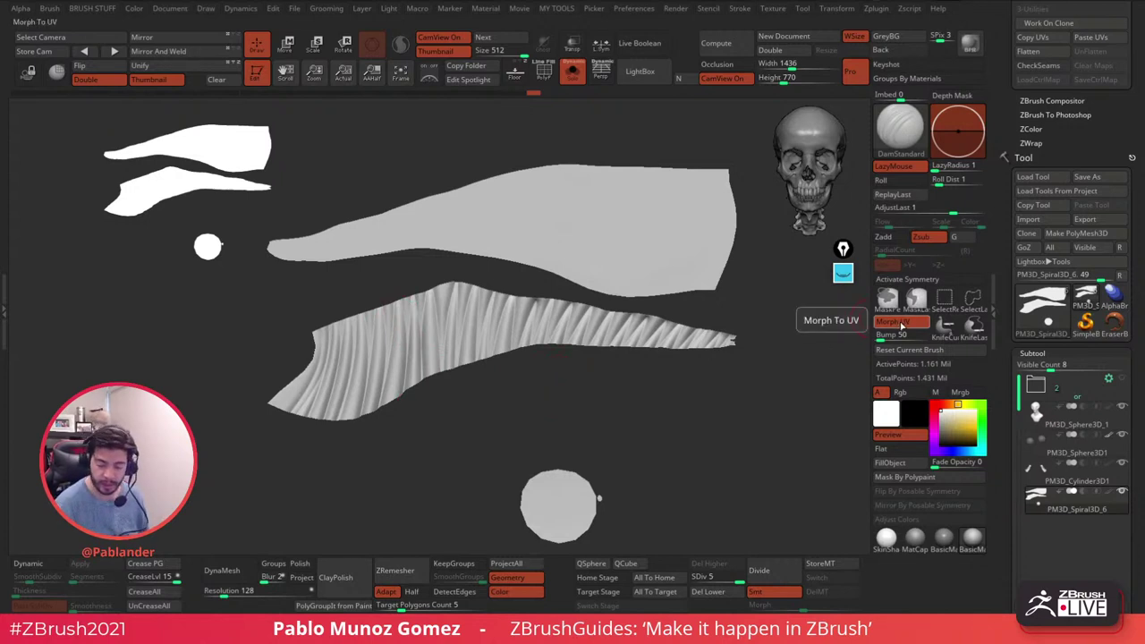
pyautogui.click(900, 324)
pyautogui.hotkey('shift', 'u')
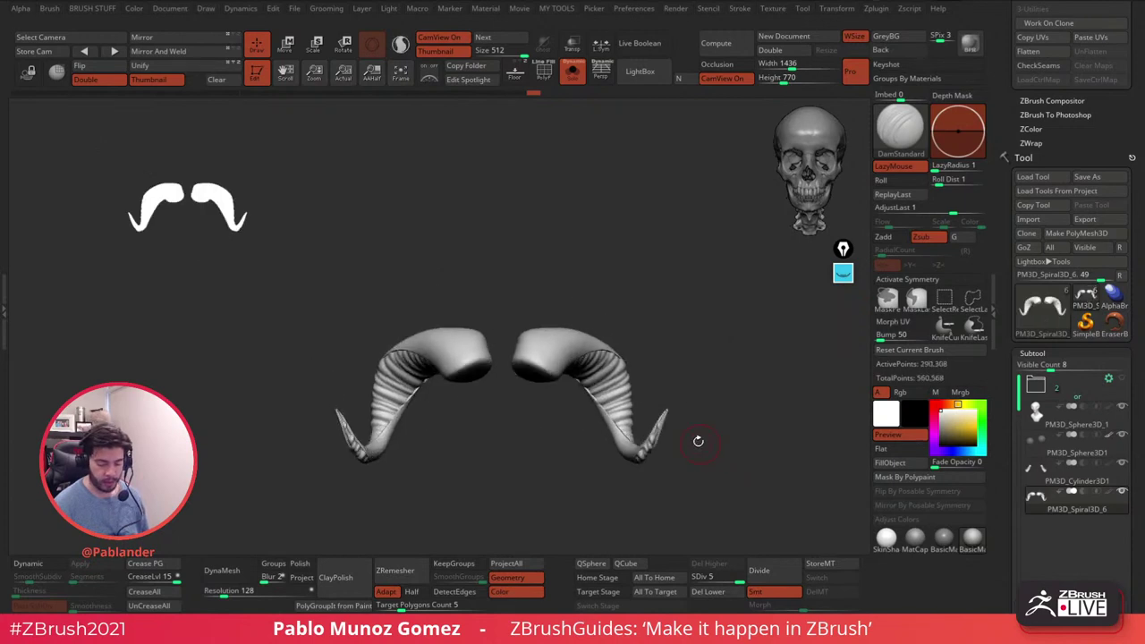
pyautogui.moveTo(541, 472)
pyautogui.mouseDown()
pyautogui.moveTo(668, 370)
pyautogui.moveTo(671, 421)
pyautogui.moveTo(456, 233)
pyautogui.moveTo(509, 414)
pyautogui.moveTo(528, 431)
pyautogui.mouseUp()
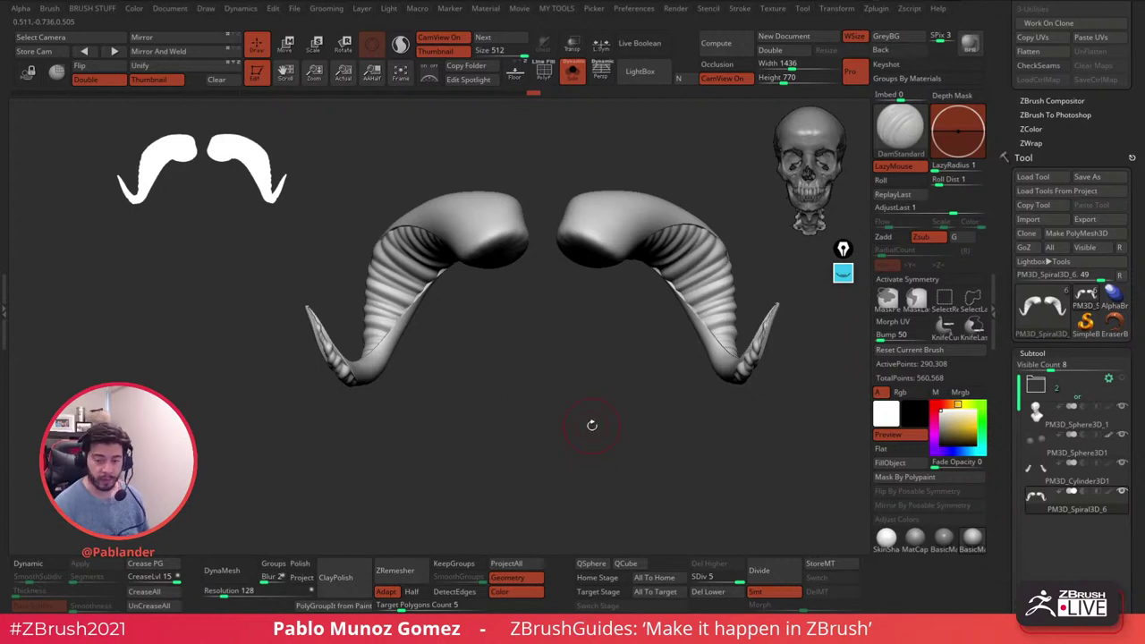
# - Morph the horns into their flat UV layout again and frame all the shells for carving
pyautogui.hotkey('shift', 'u')
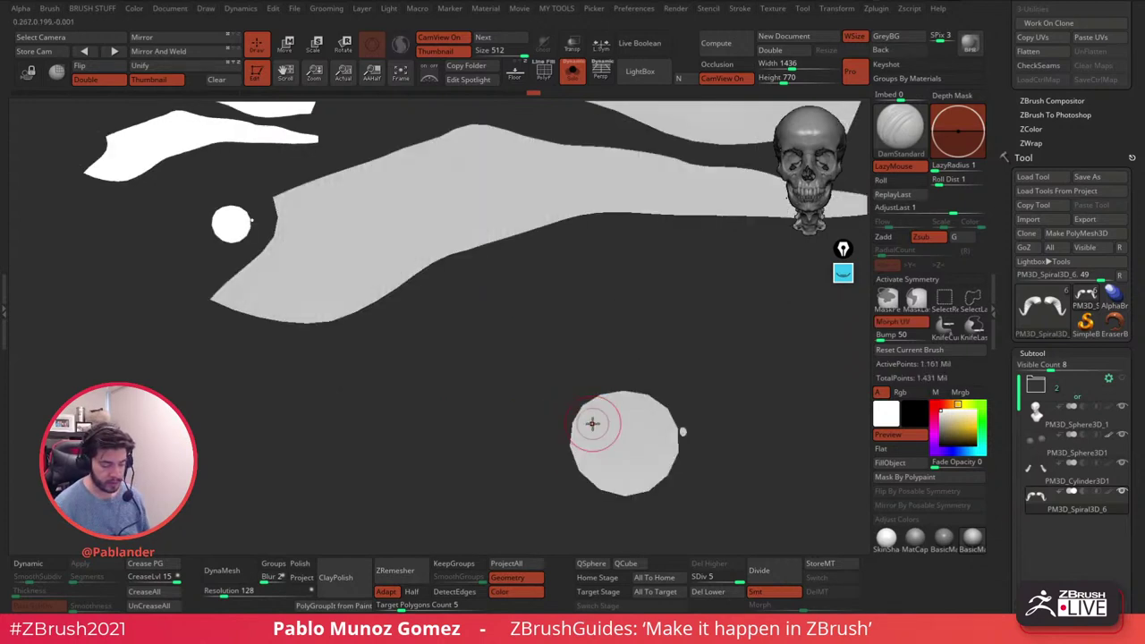
pyautogui.moveTo(608, 388); pyautogui.dragTo(581, 384)
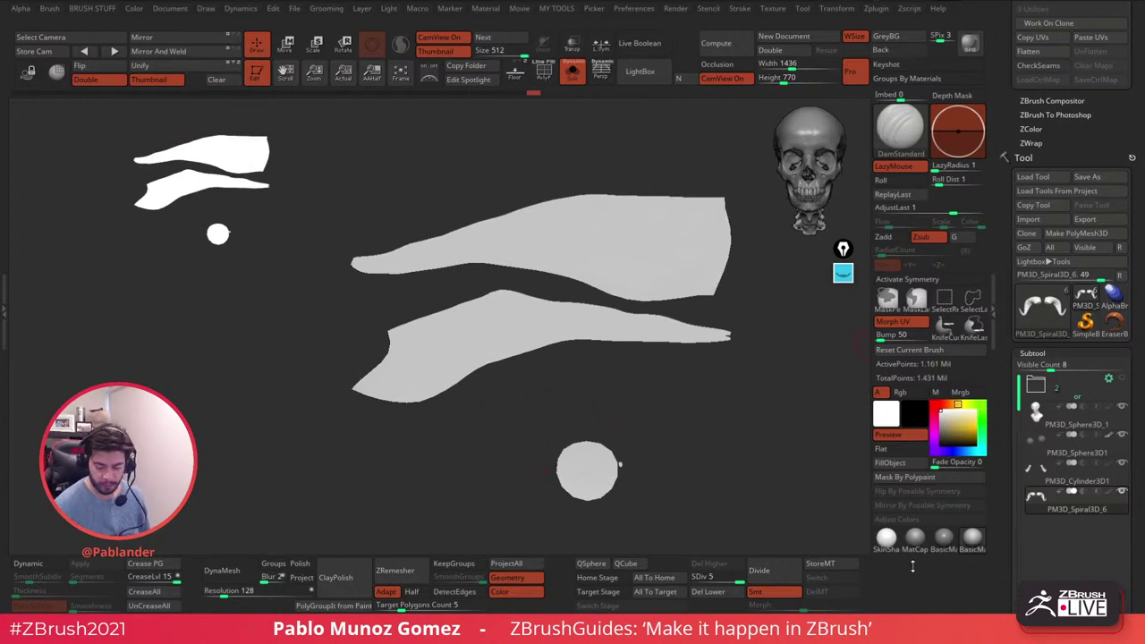
pyautogui.click(643, 73)
pyautogui.click(643, 74)
pyautogui.moveTo(598, 312)
pyautogui.keyDown('alt'); pyautogui.mouseDown(button='right')
pyautogui.moveTo(615, 359)
pyautogui.moveTo(602, 368)
pyautogui.mouseUp(button='right'); pyautogui.keyUp('alt')
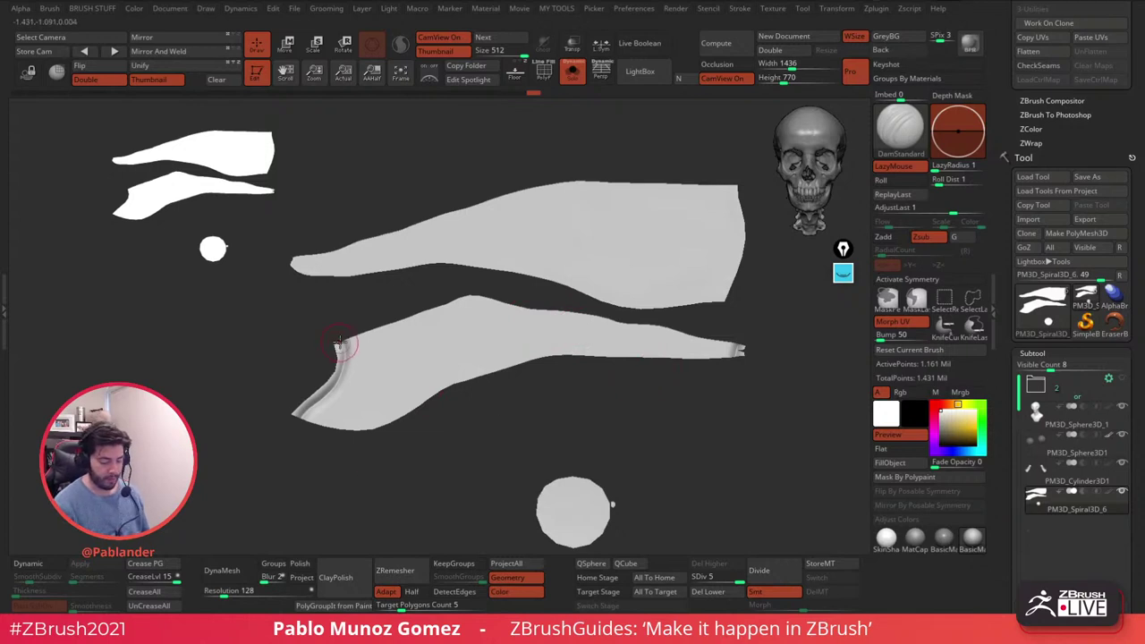
# - Try interpolating between the last two DamStandard grooves on the lower UV shell with the strokes count set to 26
pyautogui.press('space')
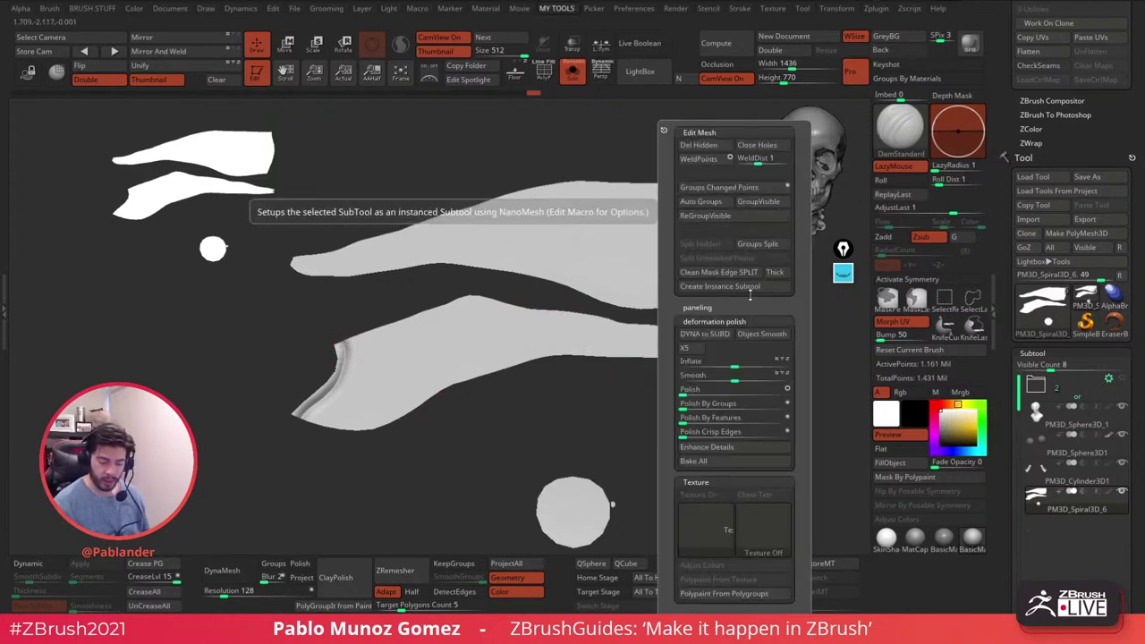
pyautogui.press('b')
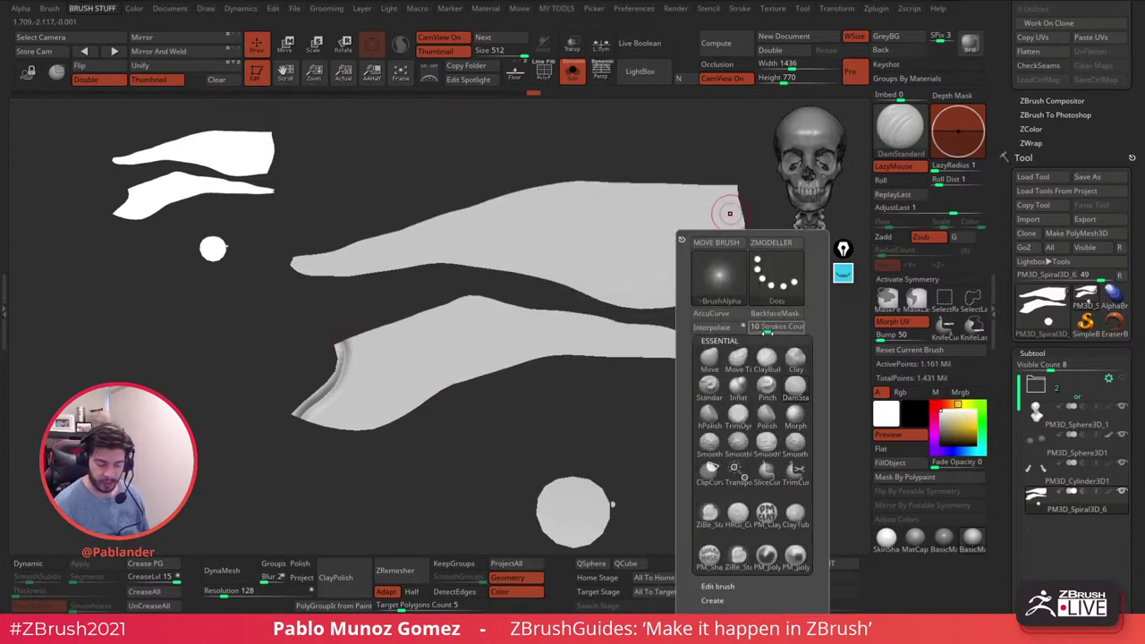
pyautogui.moveTo(765, 331); pyautogui.dragTo(778, 329)
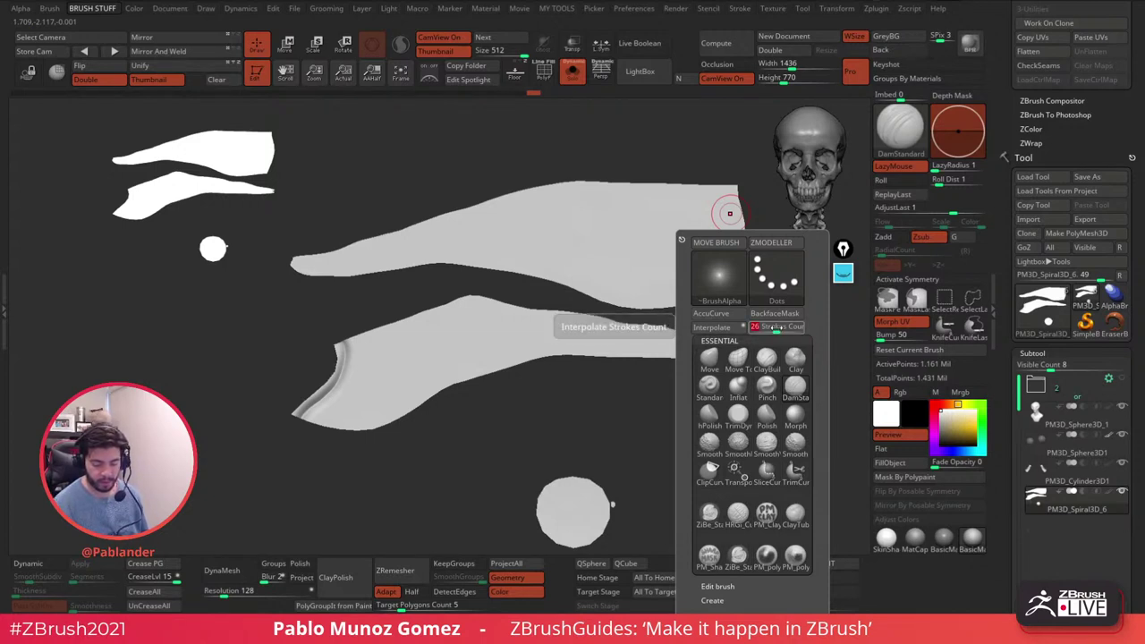
pyautogui.click(723, 333)
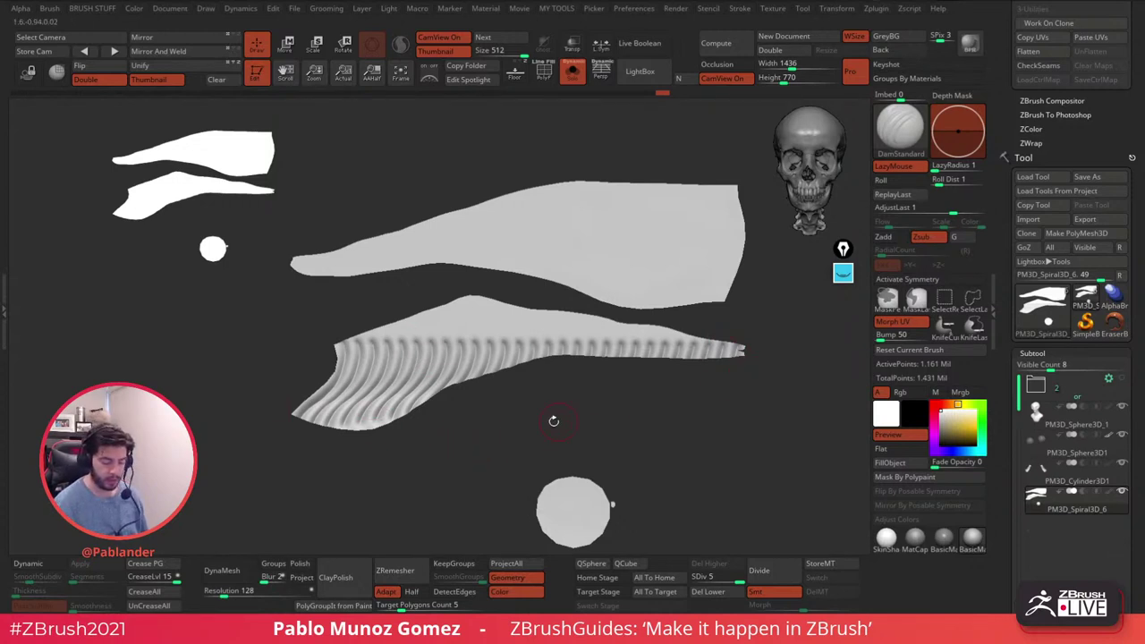
pyautogui.hotkey('ctrl', 'z')
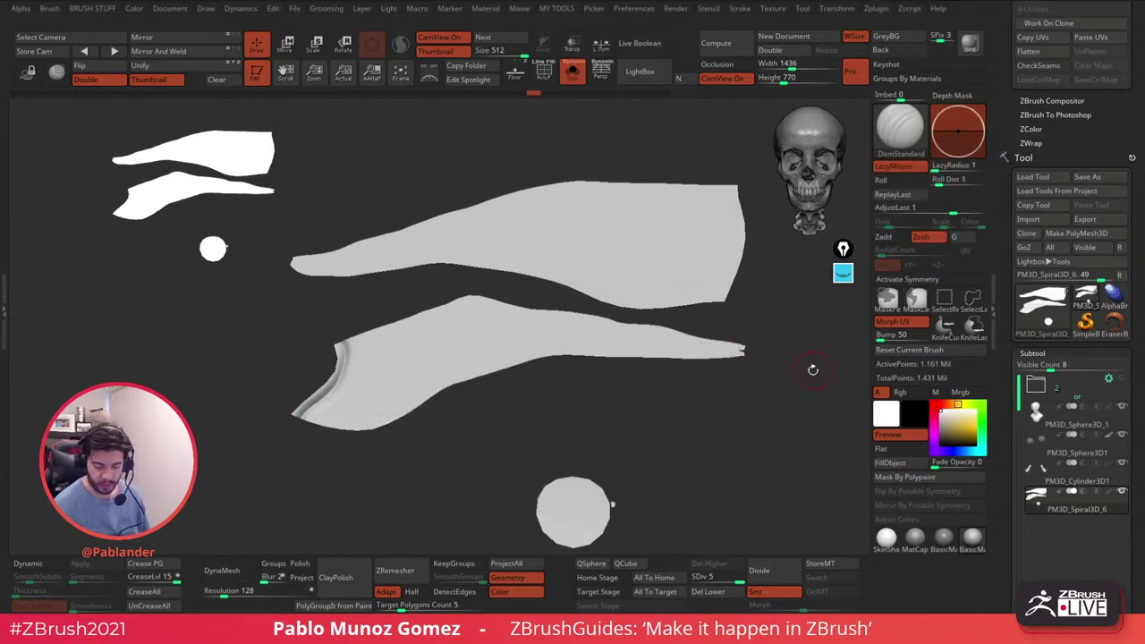
# - Morph back to the 3D horns and try filling one horn with grooves interpolated between two DamStandard strokes
pyautogui.click(895, 322)
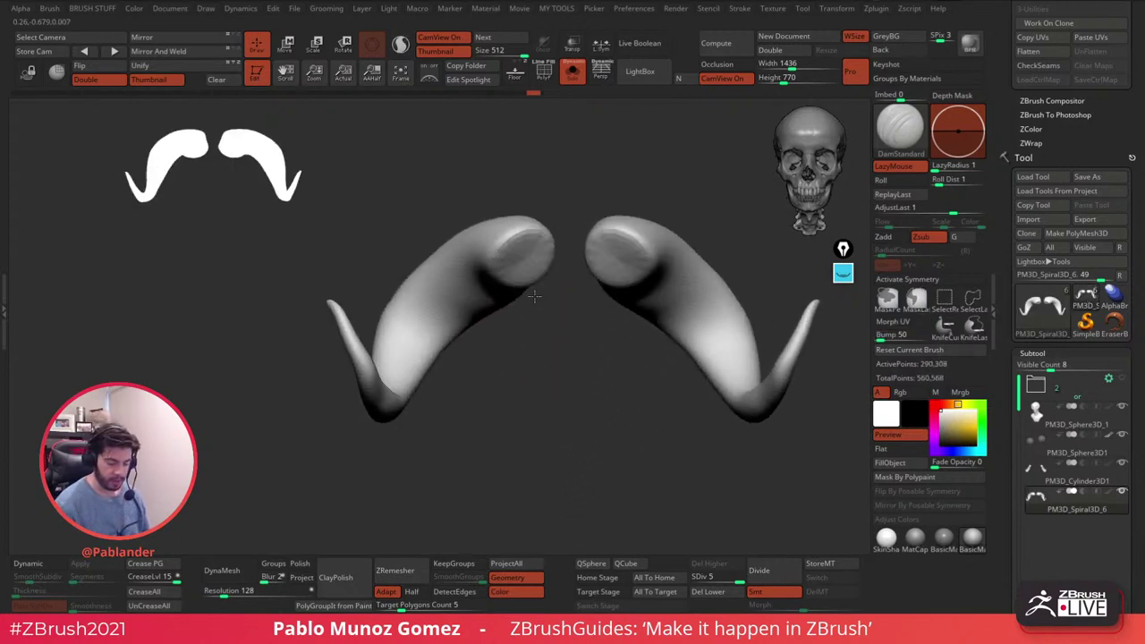
pyautogui.press('space')
pyautogui.moveTo(481, 266); pyautogui.dragTo(523, 322)
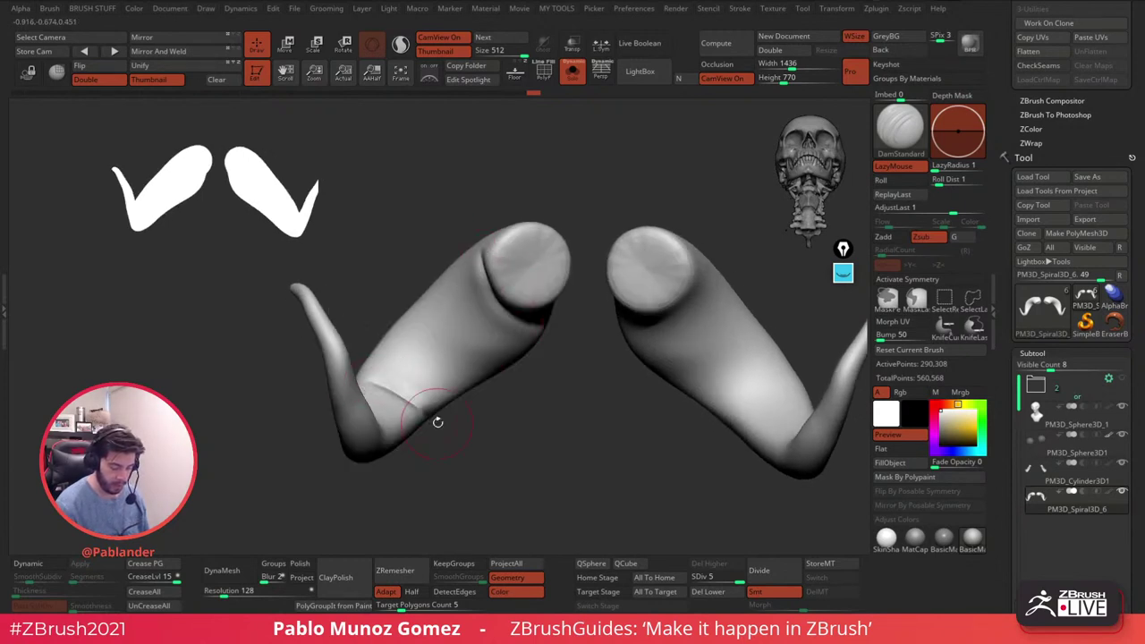
pyautogui.press('2')
pyautogui.press('1')
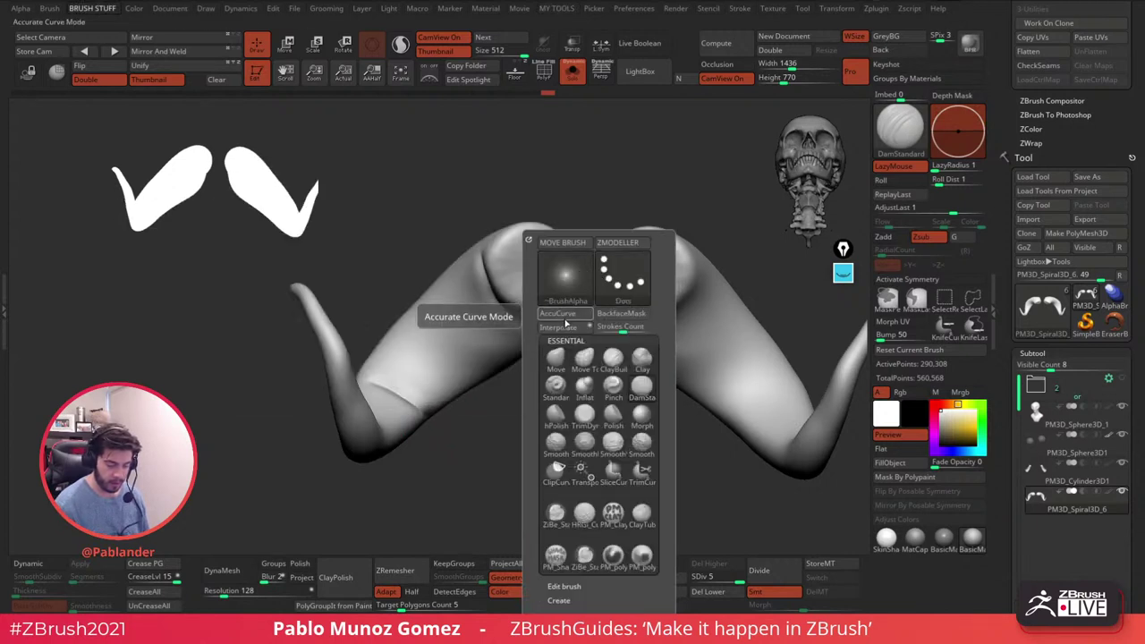
pyautogui.hotkey('ctrl', 'shift', '1')
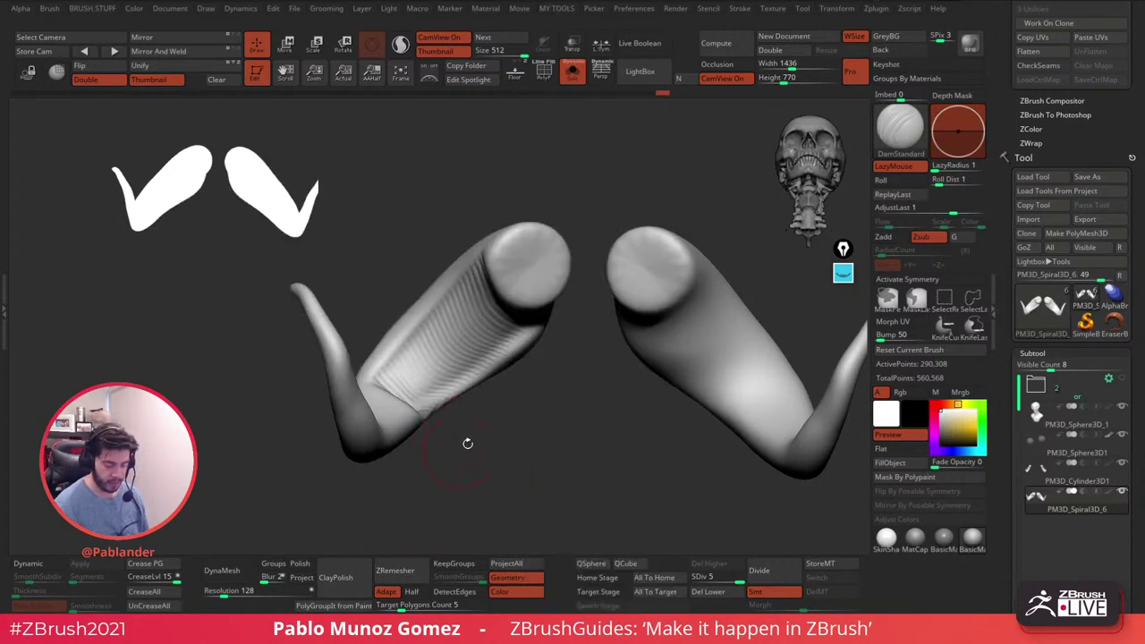
pyautogui.moveTo(496, 467); pyautogui.dragTo(499, 421)
pyautogui.hotkey('ctrl', 'z')
pyautogui.hotkey('ctrl', 'z')
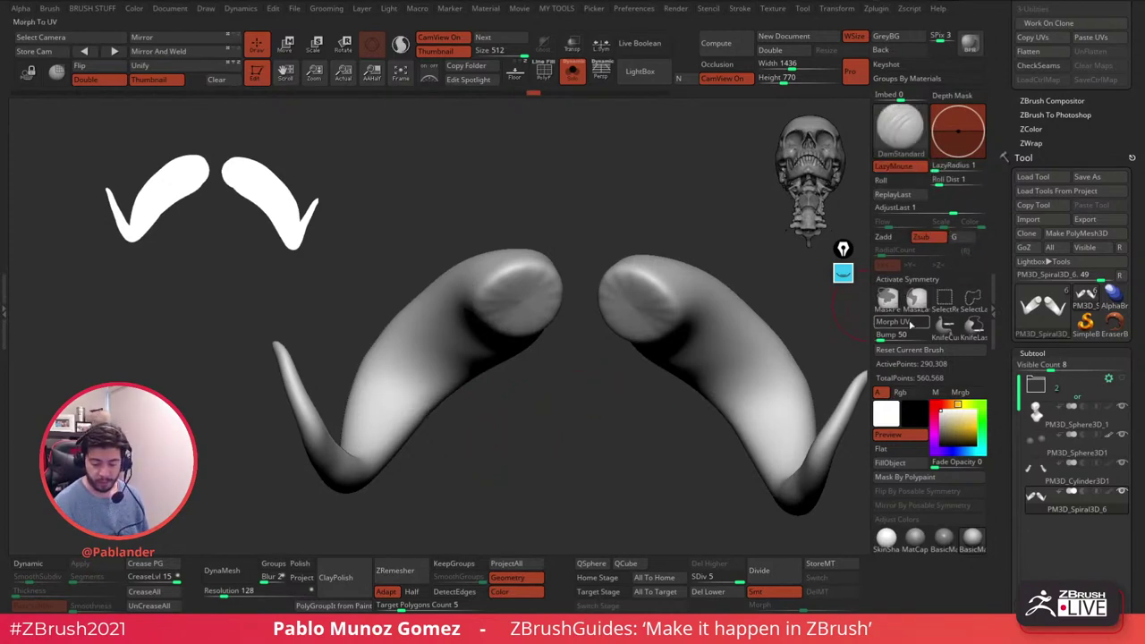
# - Morph the horns into the flat UV layout and try interpolating grooves between one stroke at each end of the shells
pyautogui.click(911, 324)
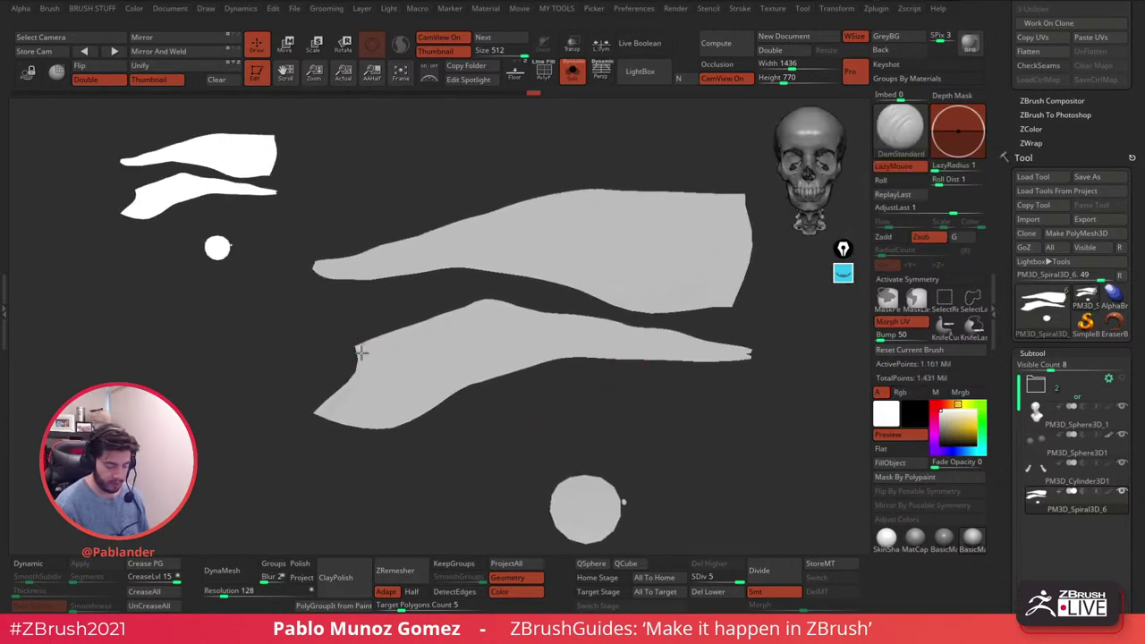
pyautogui.moveTo(361, 347); pyautogui.dragTo(340, 426)
pyautogui.moveTo(732, 229); pyautogui.dragTo(743, 363)
pyautogui.press('space')
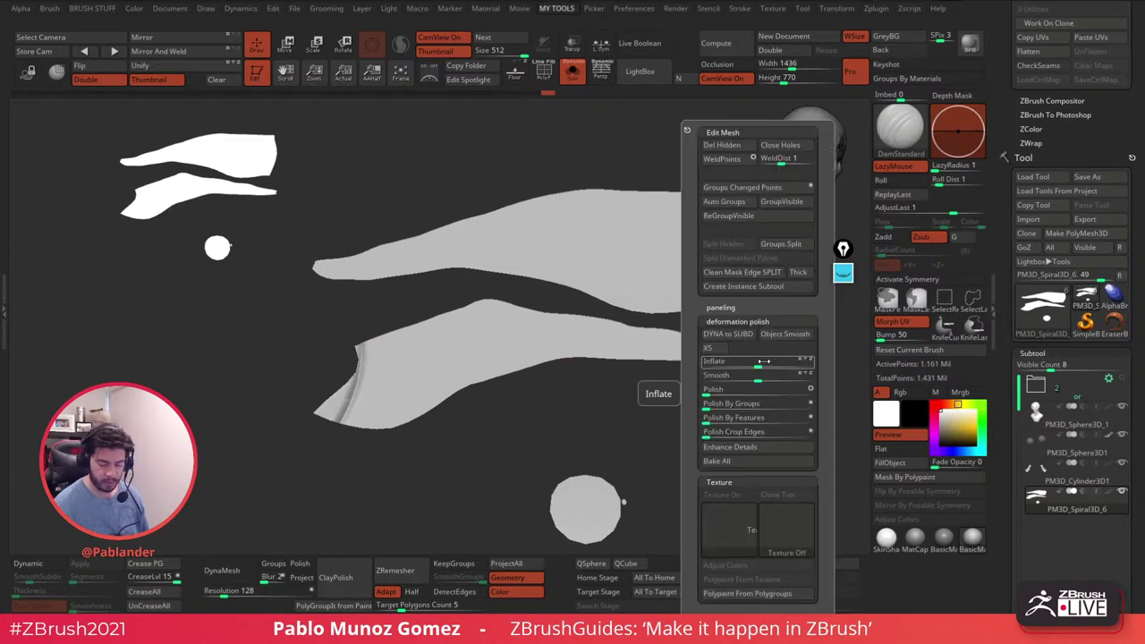
pyautogui.press('b')
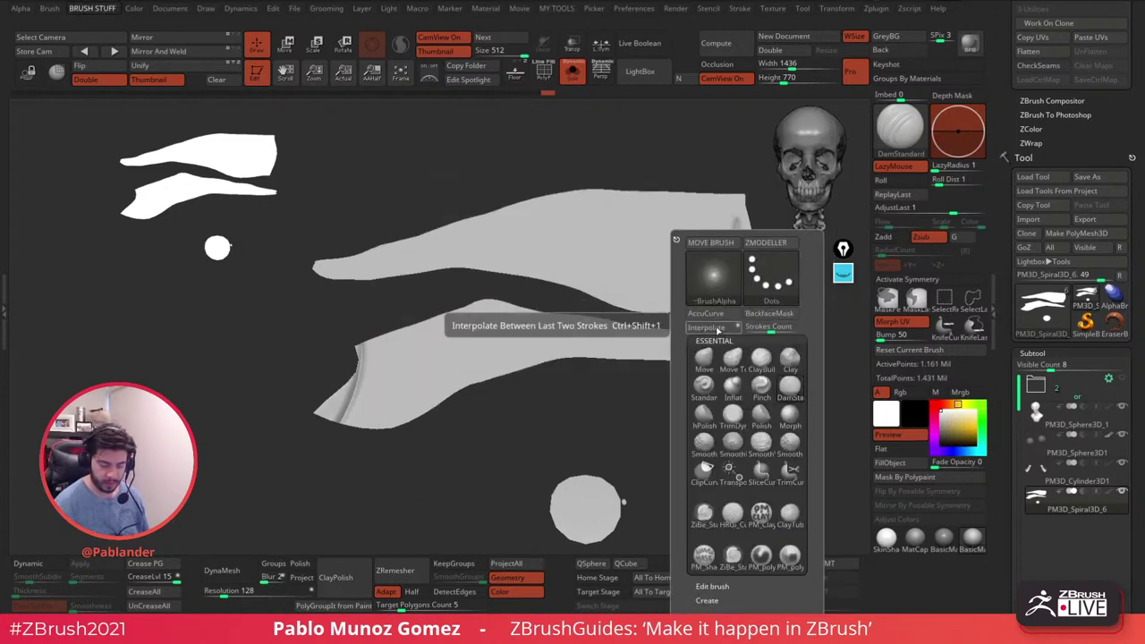
pyautogui.hotkey('ctrl', 'shift', '1')
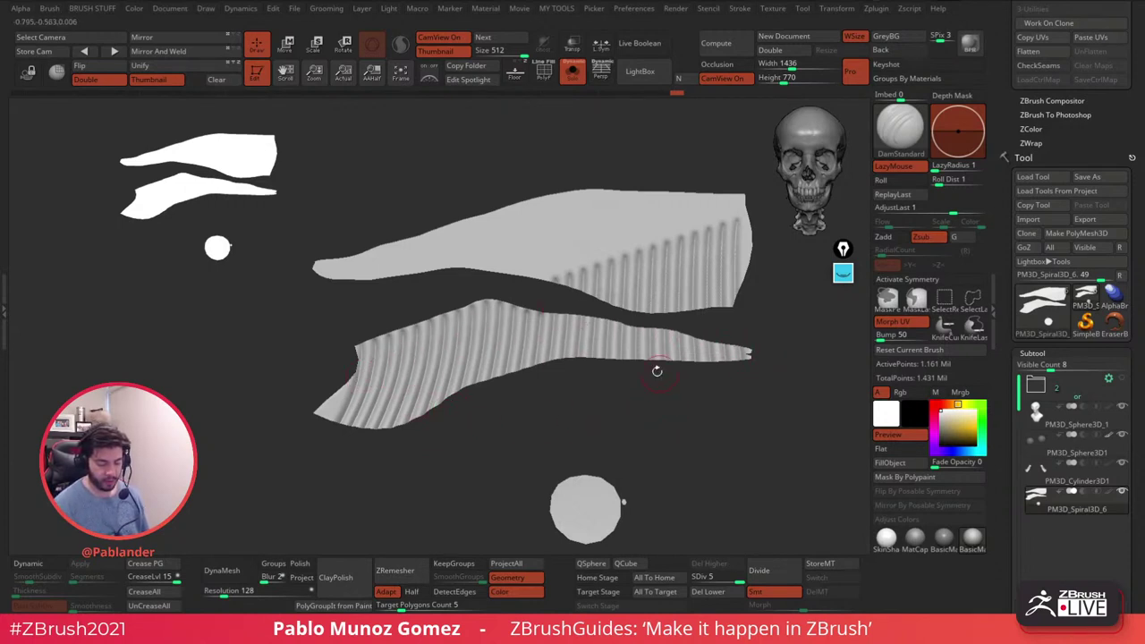
pyautogui.hotkey('ctrl', 'z')
pyautogui.hotkey('ctrl', 'z')
pyautogui.hotkey('ctrl', 'z')
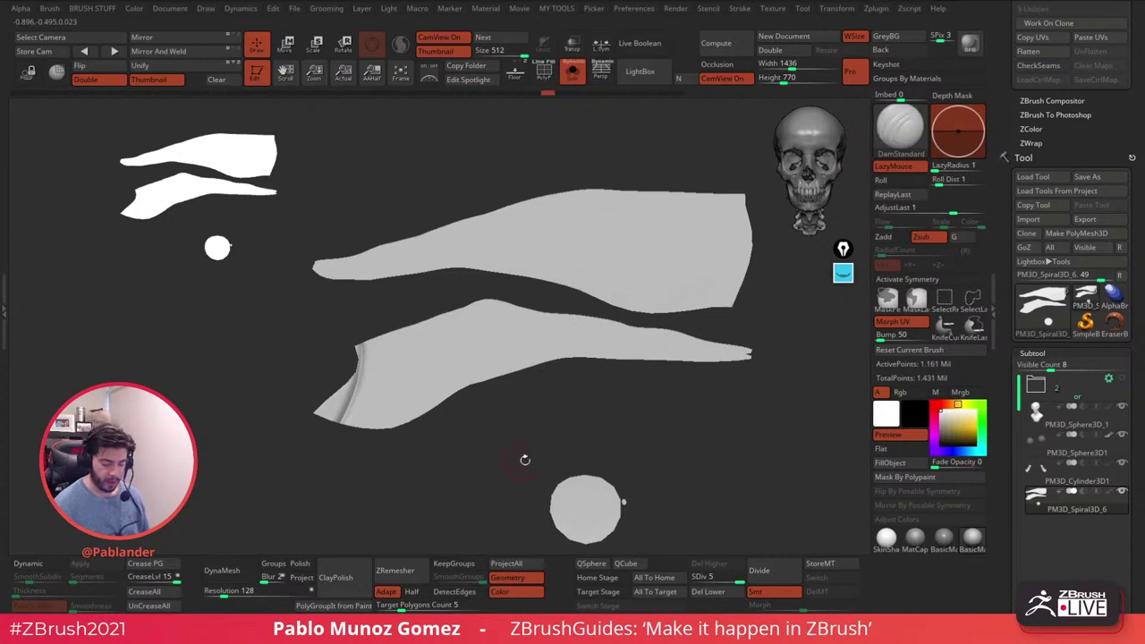
# - Load the ZBGs_Creature_bumps pattern brush with slanted ridges from the creature skin details brush folder
pyautogui.click(649, 74)
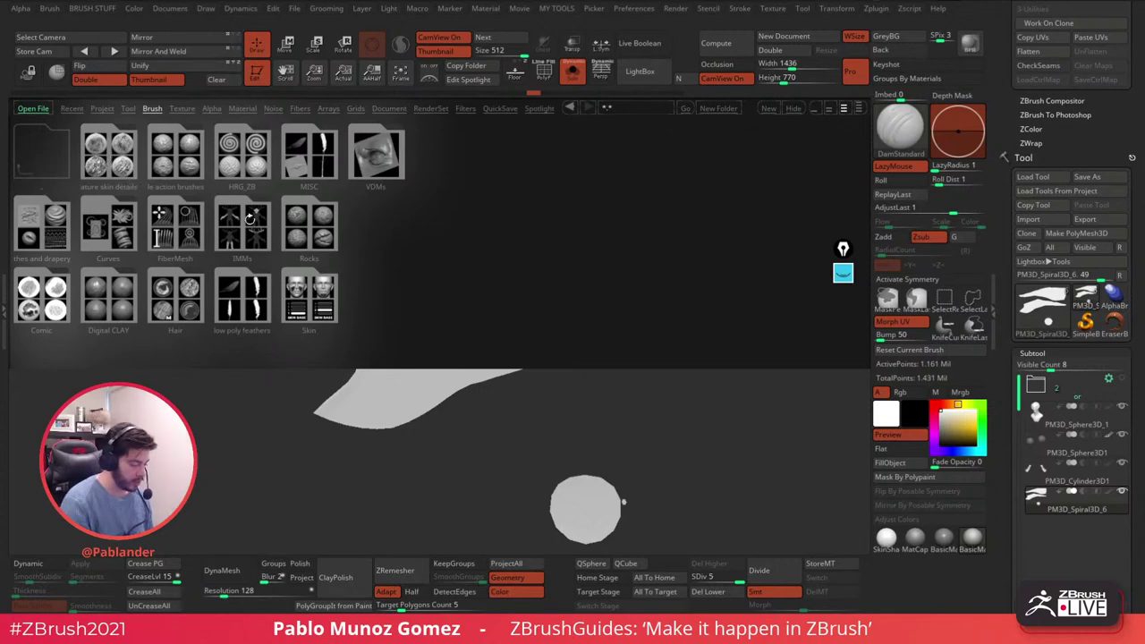
pyautogui.click(103, 168)
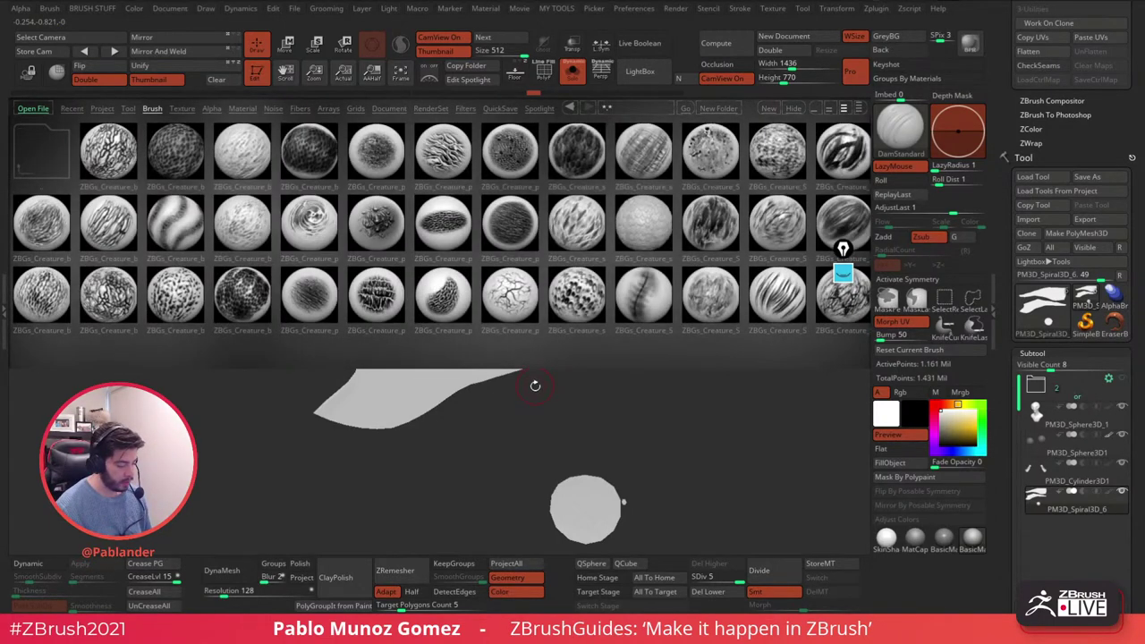
pyautogui.doubleClick(108, 221)
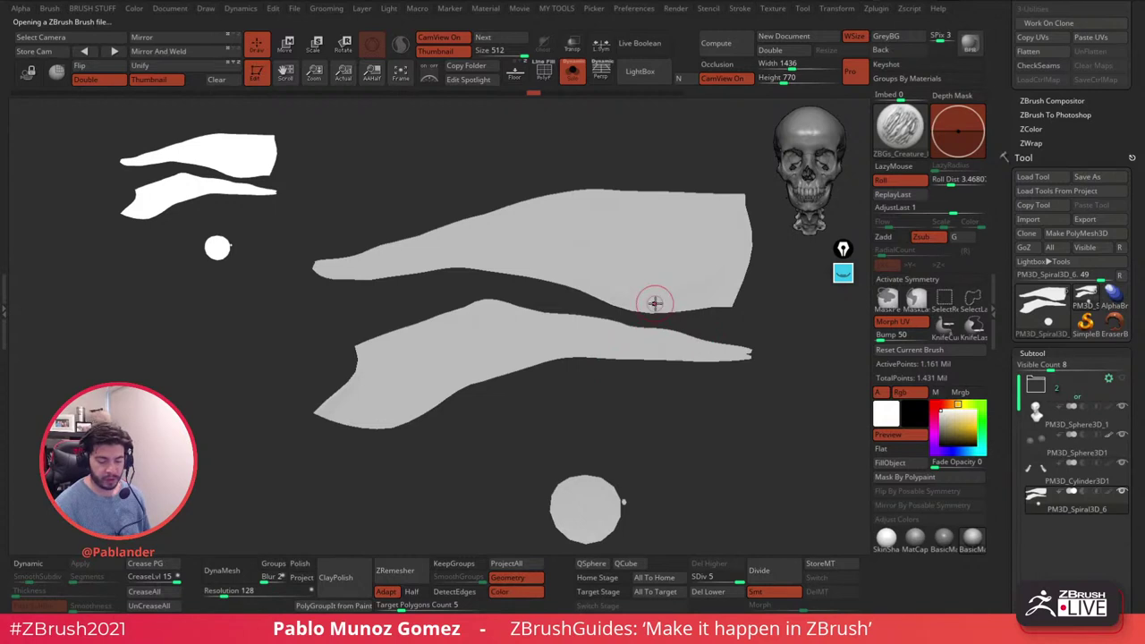
# - Adjust the brush size and try crosswise creature bumps strokes on the upper and lower UV shells
pyautogui.press('space')
pyautogui.moveTo(659, 297)
pyautogui.mouseDown()
pyautogui.moveTo(675, 297)
pyautogui.moveTo(677, 237)
pyautogui.moveTo(695, 210)
pyautogui.moveTo(710, 309)
pyautogui.mouseUp()
pyautogui.click(711, 398)
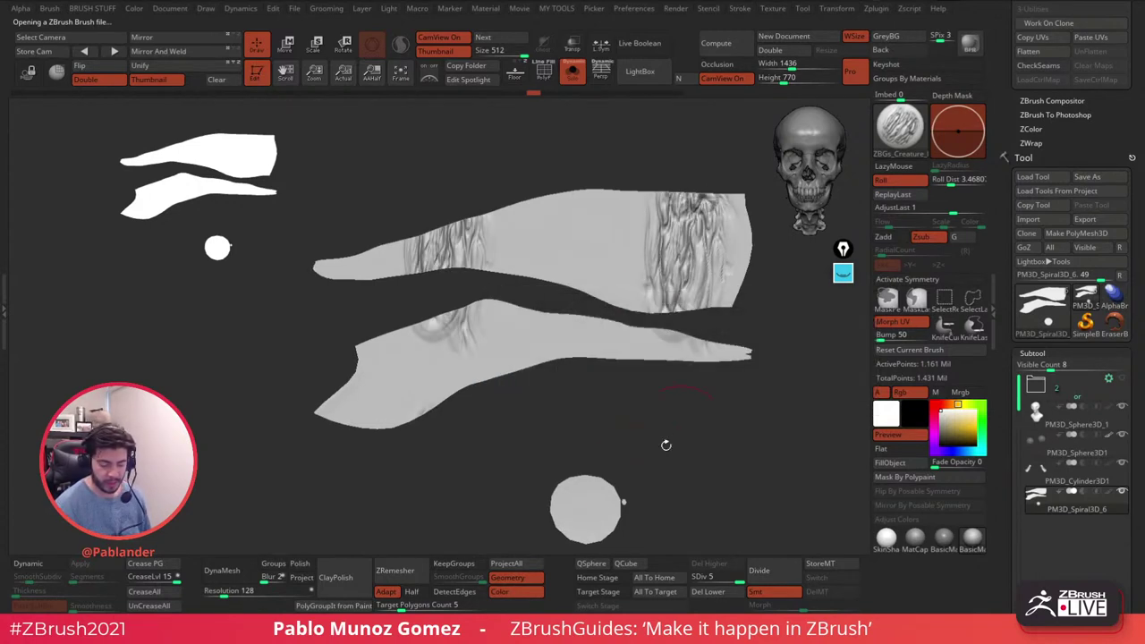
pyautogui.hotkey('ctrl', 'z')
pyautogui.moveTo(347, 417)
pyautogui.mouseDown()
pyautogui.moveTo(387, 341)
pyautogui.moveTo(398, 393)
pyautogui.moveTo(421, 385)
pyautogui.moveTo(439, 417)
pyautogui.moveTo(455, 337)
pyautogui.moveTo(457, 398)
pyautogui.mouseUp()
pyautogui.hotkey('ctrl', 'z')
pyautogui.moveTo(474, 307); pyautogui.dragTo(487, 382)
pyautogui.hotkey('ctrl', 'z')
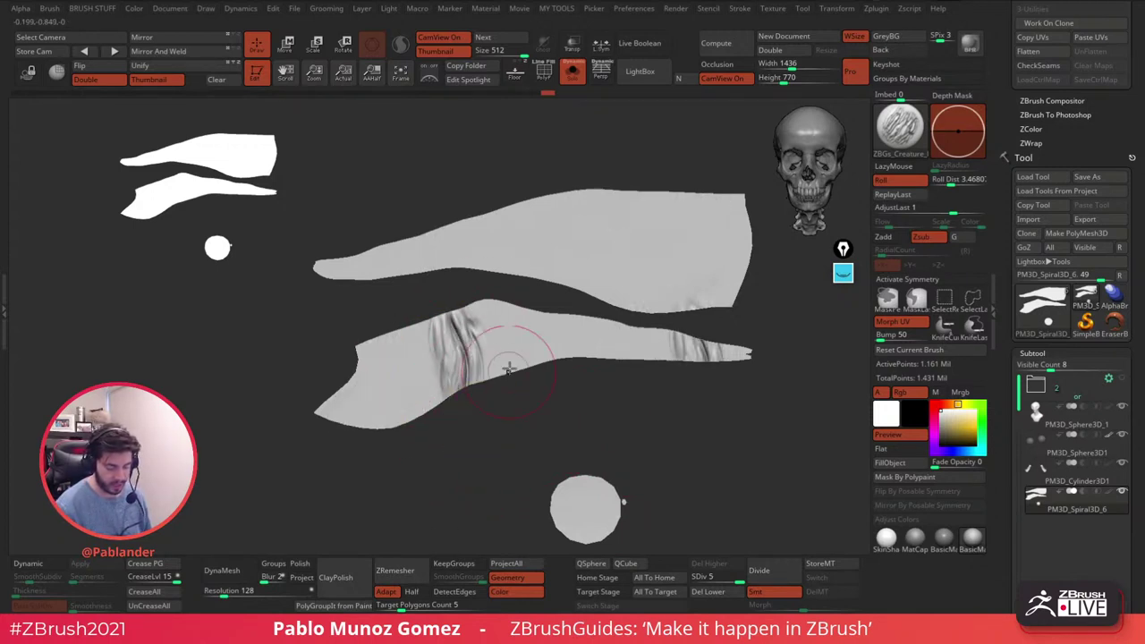
pyautogui.hotkey('ctrl', 'z')
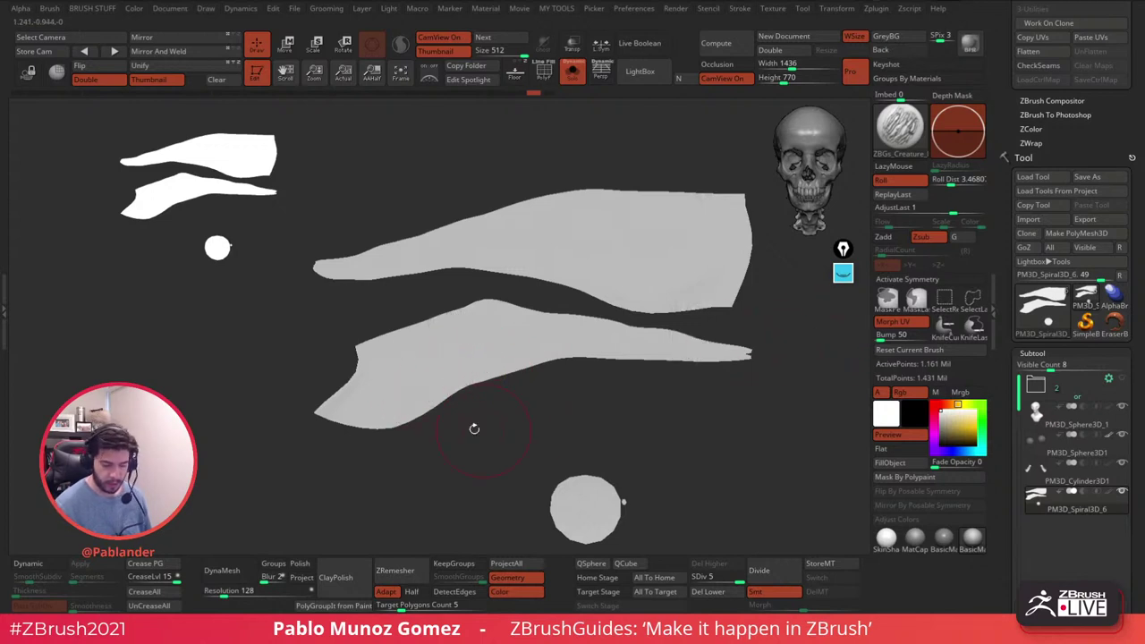
pyautogui.click(49, 8)
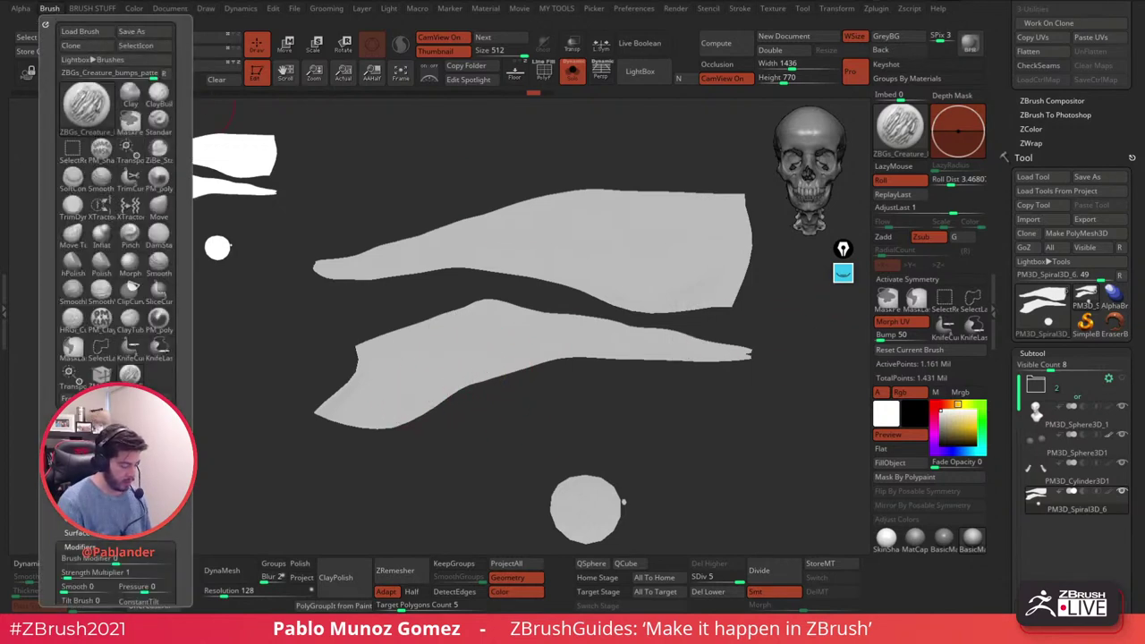
pyautogui.press('shift')
pyautogui.press('shift')
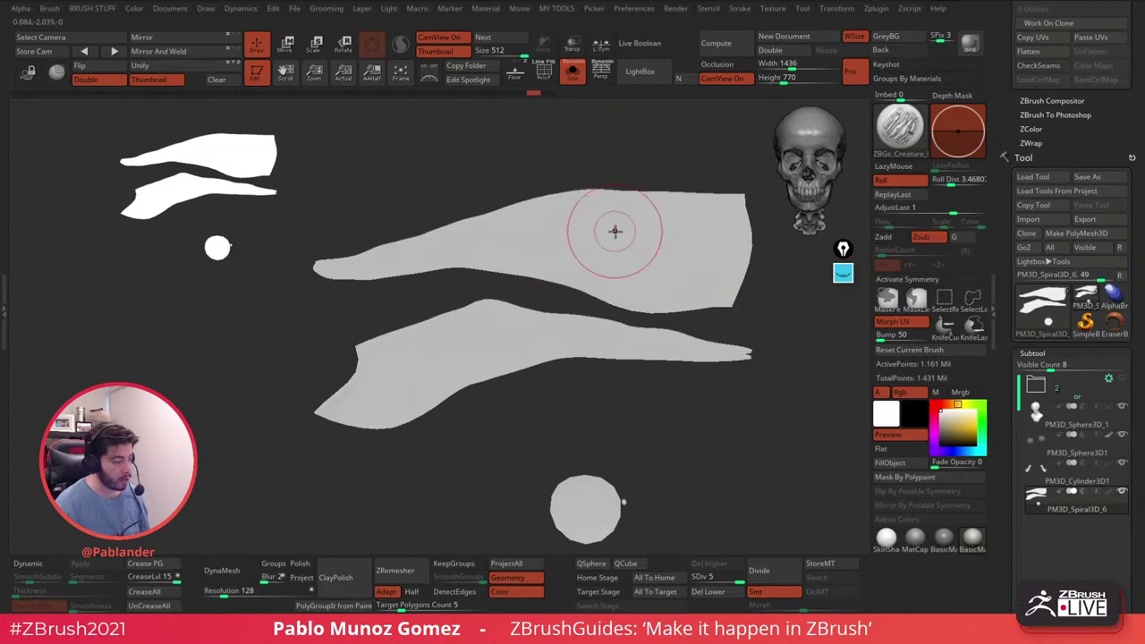
pyautogui.click(49, 8)
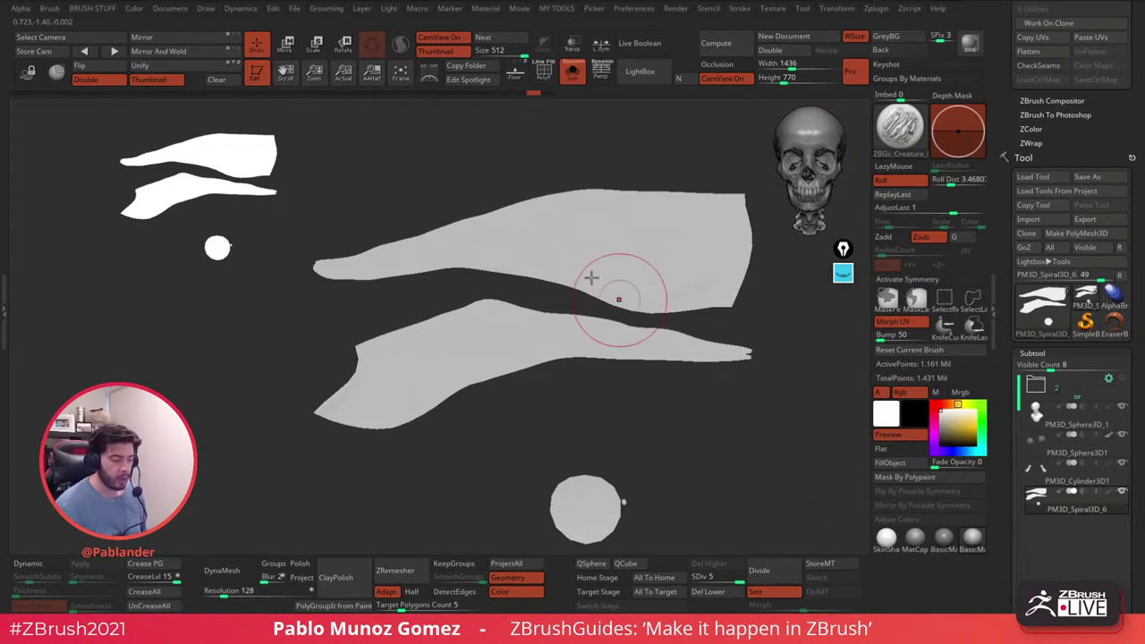
pyautogui.click(209, 10)
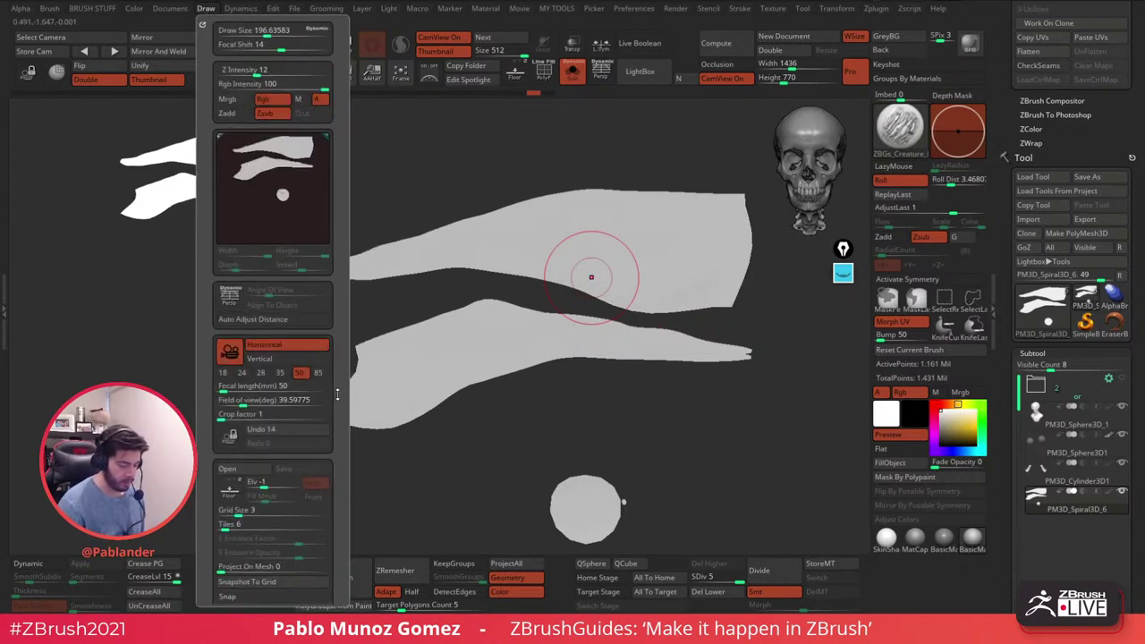
pyautogui.scroll(-2, 338, 394)
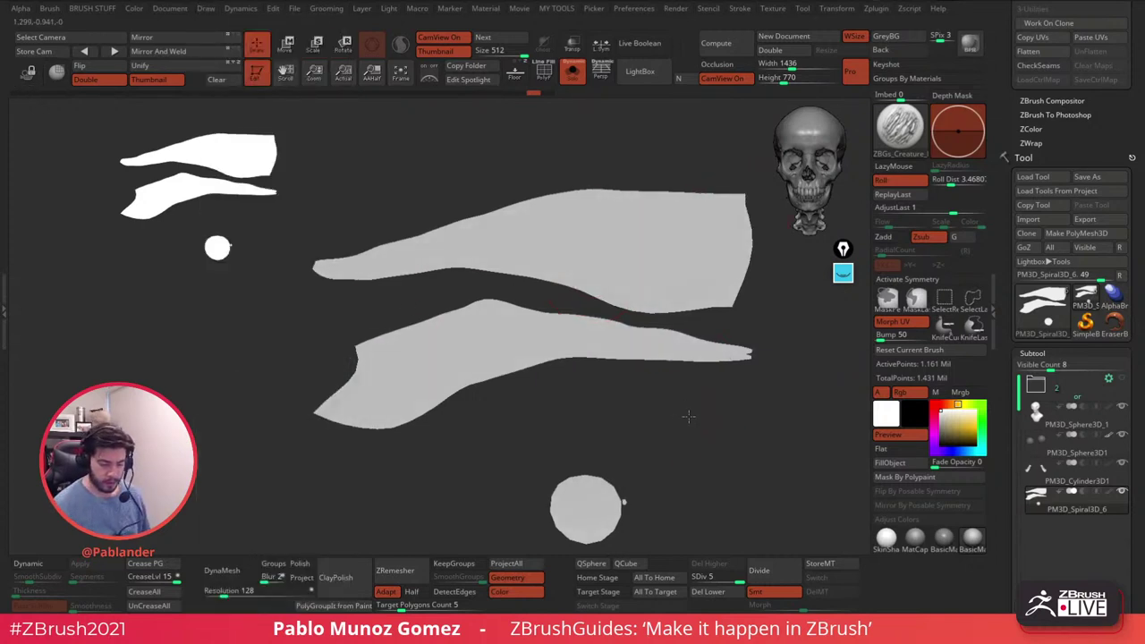
# - Try crosswise creature bumps strokes with a larger brush along the wide end of each UV shell
pyautogui.moveTo(720, 288)
pyautogui.mouseDown()
pyautogui.moveTo(729, 203)
pyautogui.moveTo(655, 375)
pyautogui.mouseUp()
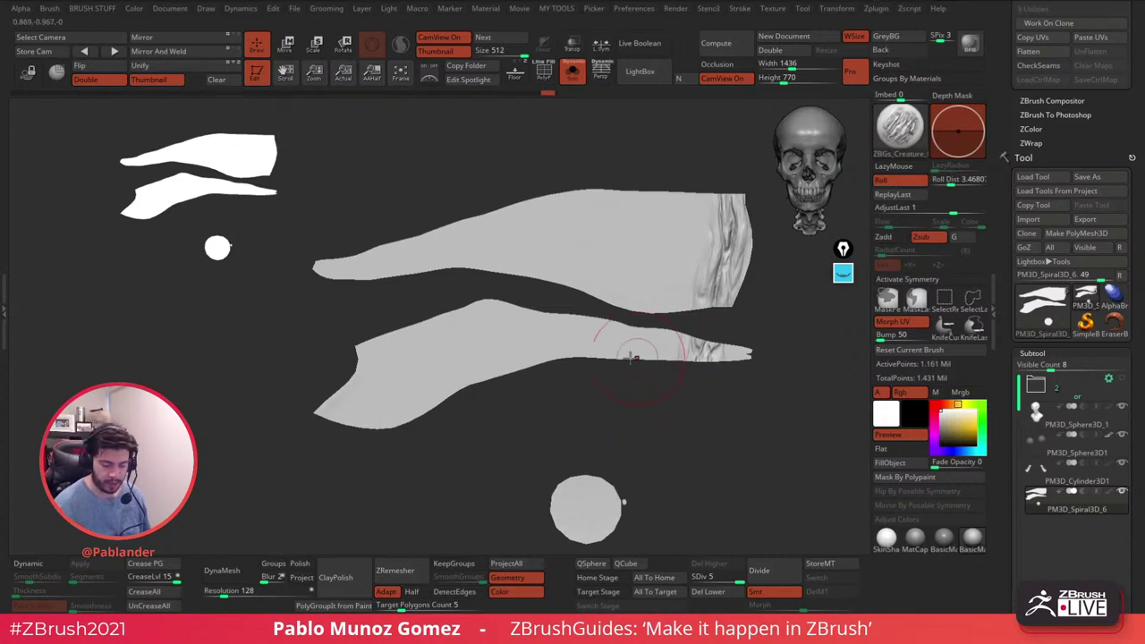
pyautogui.moveTo(372, 365); pyautogui.dragTo(331, 414)
pyautogui.moveTo(387, 336); pyautogui.dragTo(378, 413)
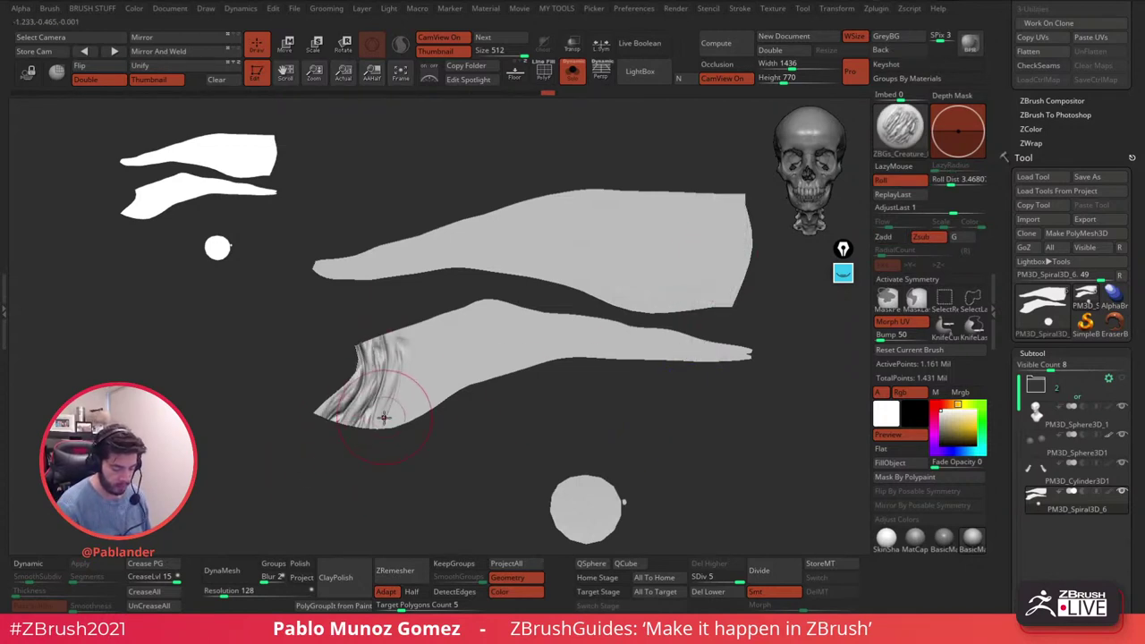
pyautogui.hotkey('ctrl', 'z')
pyautogui.hotkey('ctrl', 'z')
# - Cover the lower UV shell from its wide end to its narrow tip with crosswise creature bumps strokes
pyautogui.press('space')
pyautogui.moveTo(476, 333); pyautogui.dragTo(488, 335)
pyautogui.moveTo(390, 339); pyautogui.dragTo(320, 423)
pyautogui.moveTo(388, 326)
pyautogui.mouseDown()
pyautogui.moveTo(329, 438)
pyautogui.moveTo(524, 248)
pyautogui.mouseUp()
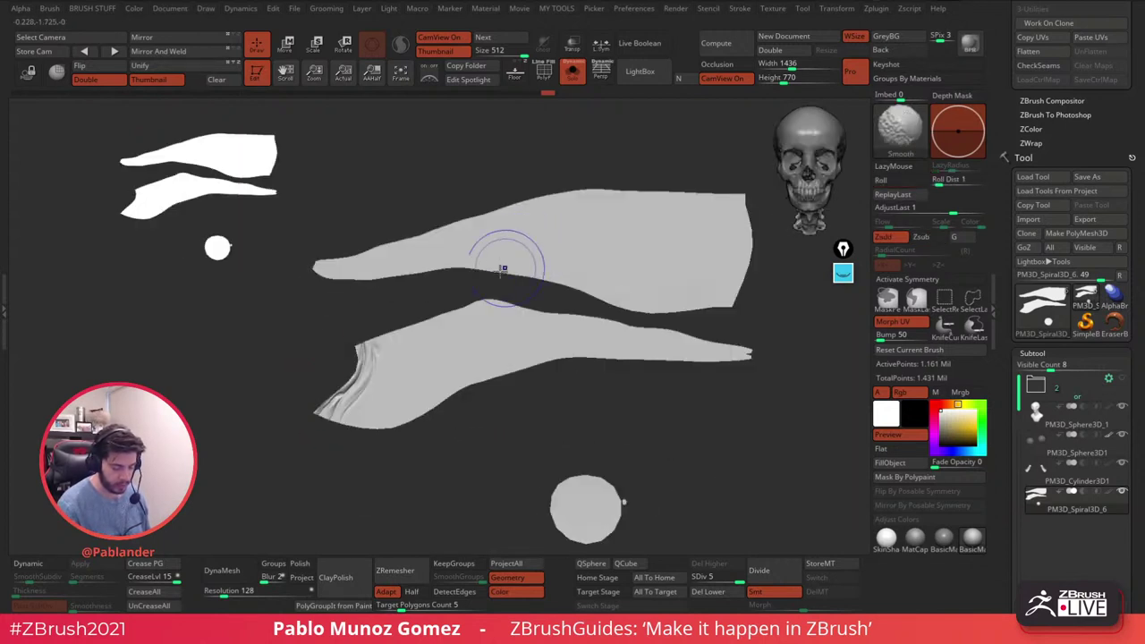
pyautogui.moveTo(377, 345)
pyautogui.mouseDown()
pyautogui.moveTo(336, 418)
pyautogui.moveTo(382, 315)
pyautogui.moveTo(409, 319)
pyautogui.moveTo(439, 348)
pyautogui.moveTo(431, 305)
pyautogui.moveTo(460, 396)
pyautogui.moveTo(483, 320)
pyautogui.moveTo(498, 360)
pyautogui.moveTo(546, 335)
pyautogui.moveTo(572, 353)
pyautogui.moveTo(595, 336)
pyautogui.moveTo(626, 390)
pyautogui.moveTo(717, 306)
pyautogui.mouseUp()
pyautogui.press('space')
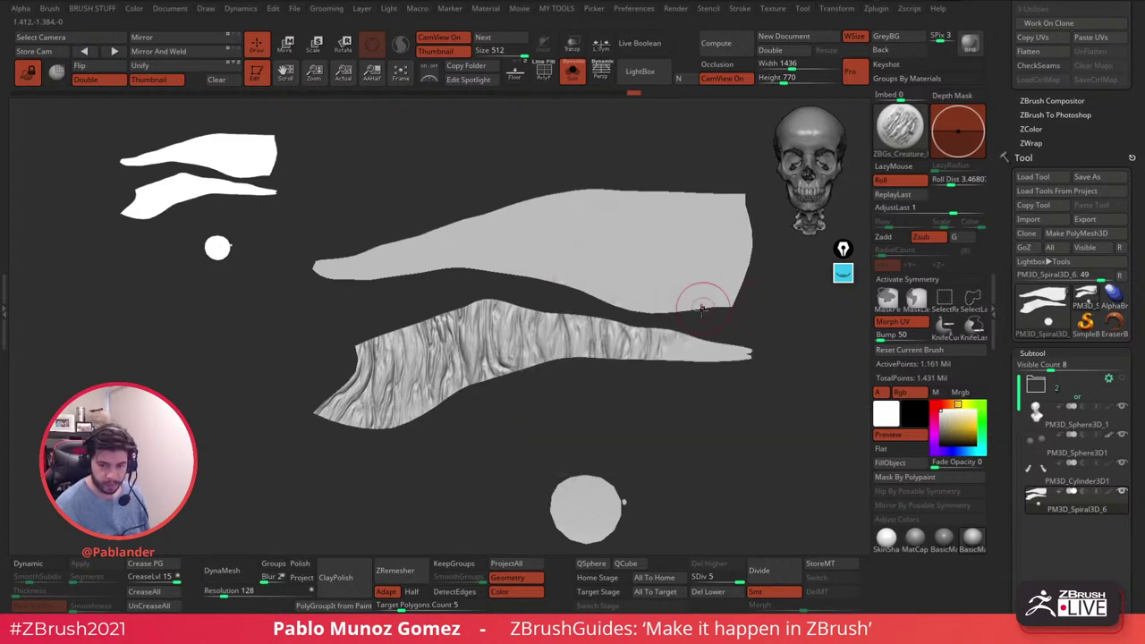
pyautogui.moveTo(646, 373)
pyautogui.mouseDown()
pyautogui.moveTo(677, 359)
pyautogui.moveTo(670, 332)
pyautogui.moveTo(699, 345)
pyautogui.moveTo(707, 368)
pyautogui.moveTo(746, 352)
pyautogui.mouseUp()
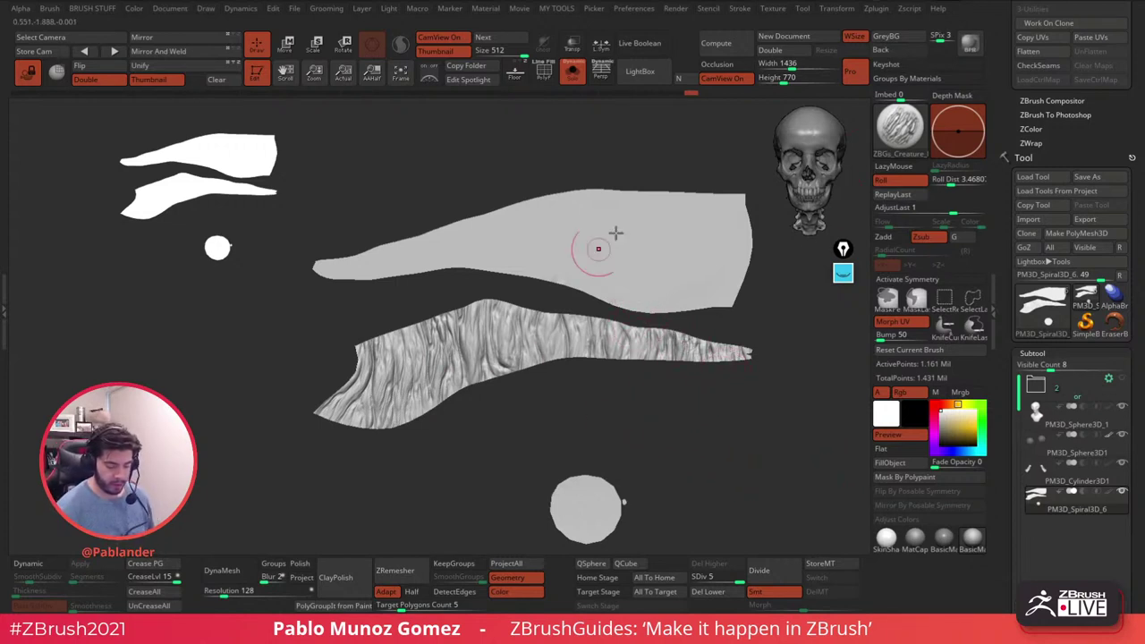
# - Load the Quick_cliff_builder brush from the Rocks brush folder
pyautogui.click(635, 73)
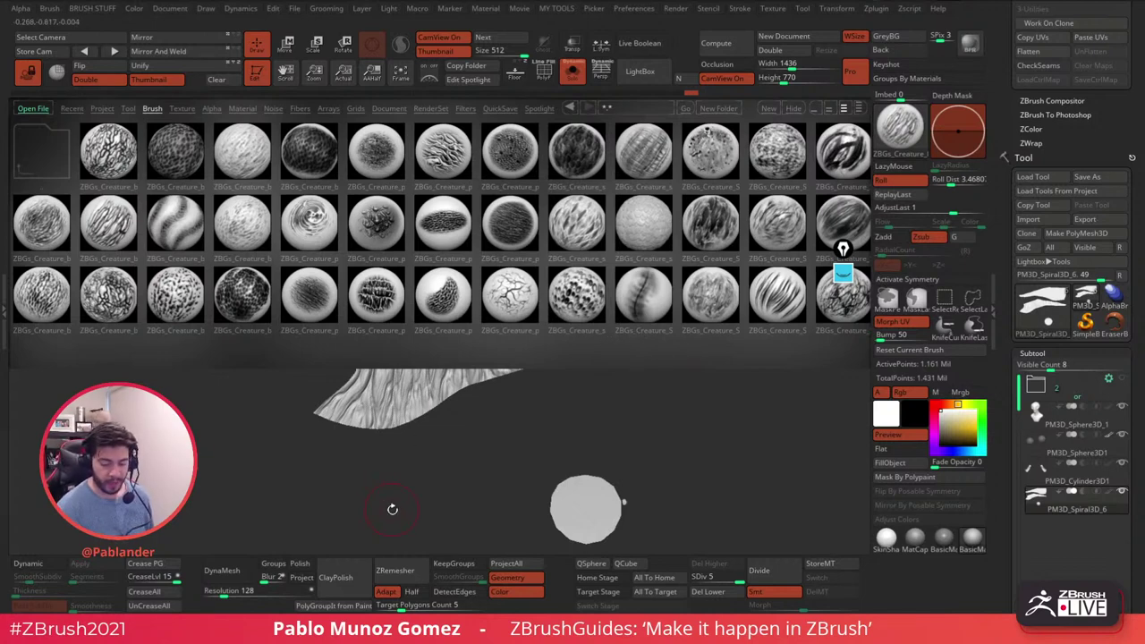
pyautogui.click(41, 152)
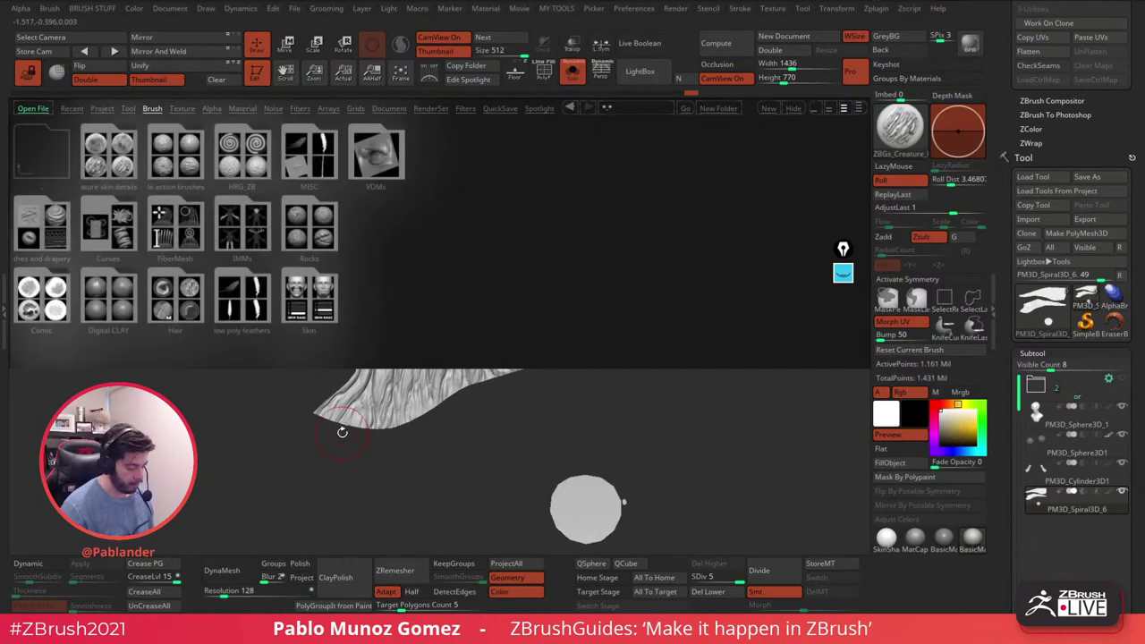
pyautogui.click(318, 233)
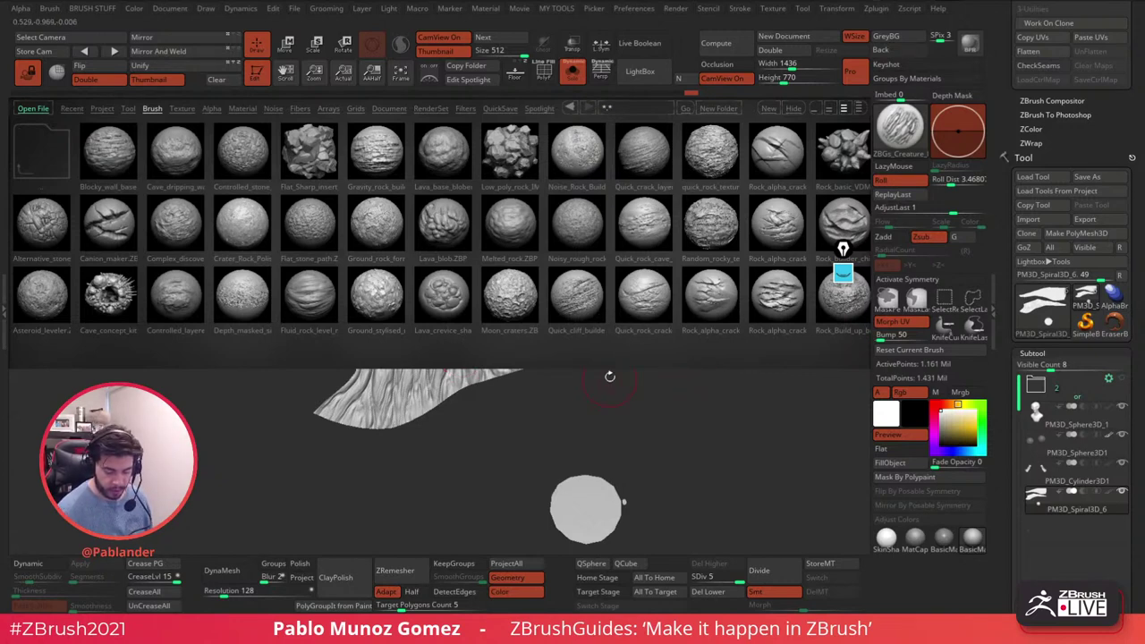
pyautogui.click(582, 304)
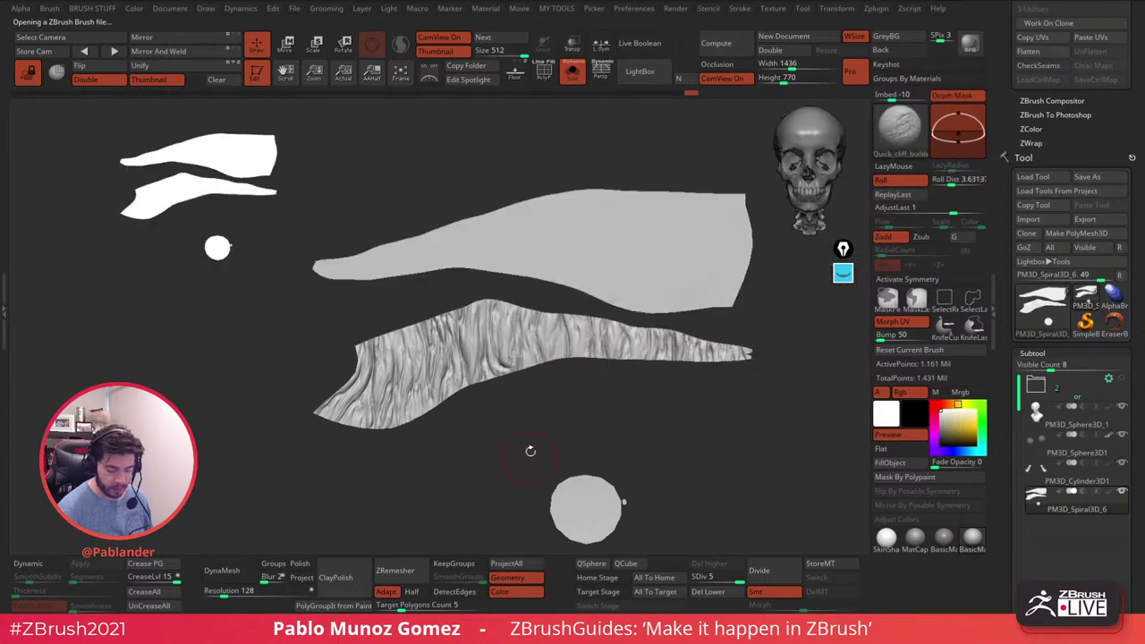
# - Resize the Quick_cliff_builder brush and cover the upper UV shell with crosswise rock strokes from its wide end to its narrow tip
pyautogui.moveTo(587, 263); pyautogui.dragTo(596, 197)
pyautogui.hotkey('ctrl', 'z')
pyautogui.press('space')
pyautogui.moveTo(631, 241); pyautogui.dragTo(637, 241)
pyautogui.moveTo(723, 248)
pyautogui.mouseDown()
pyautogui.moveTo(725, 266)
pyautogui.moveTo(689, 294)
pyautogui.moveTo(654, 191)
pyautogui.moveTo(614, 313)
pyautogui.mouseUp()
pyautogui.moveTo(542, 222)
pyautogui.mouseDown()
pyautogui.moveTo(528, 265)
pyautogui.moveTo(501, 242)
pyautogui.moveTo(469, 280)
pyautogui.mouseUp()
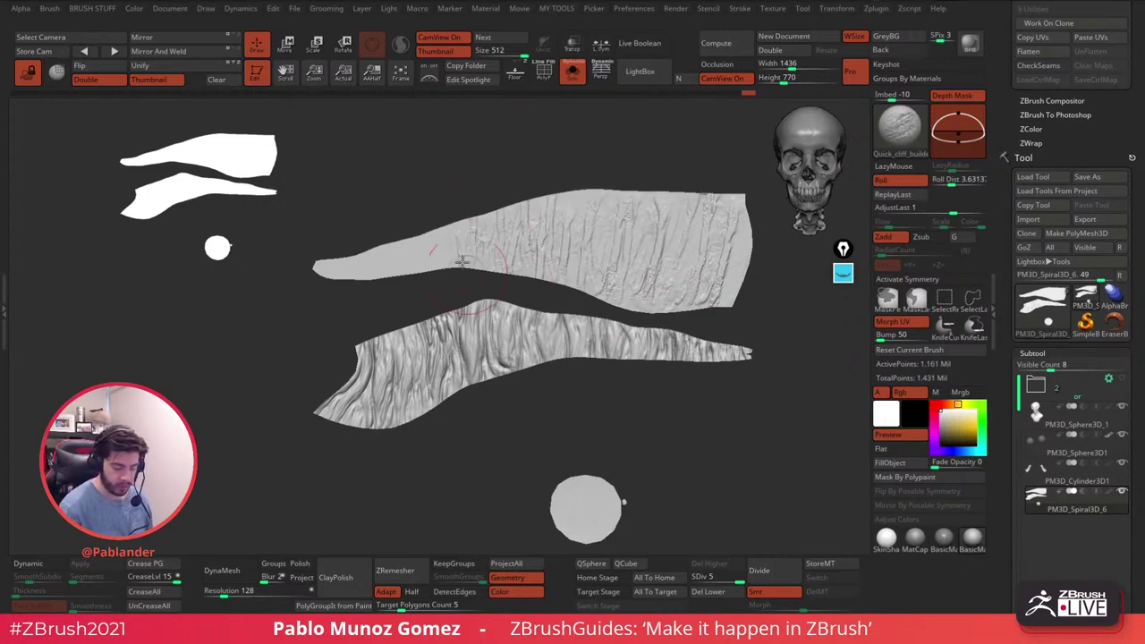
pyautogui.moveTo(419, 237)
pyautogui.mouseDown()
pyautogui.moveTo(406, 270)
pyautogui.moveTo(381, 272)
pyautogui.mouseUp()
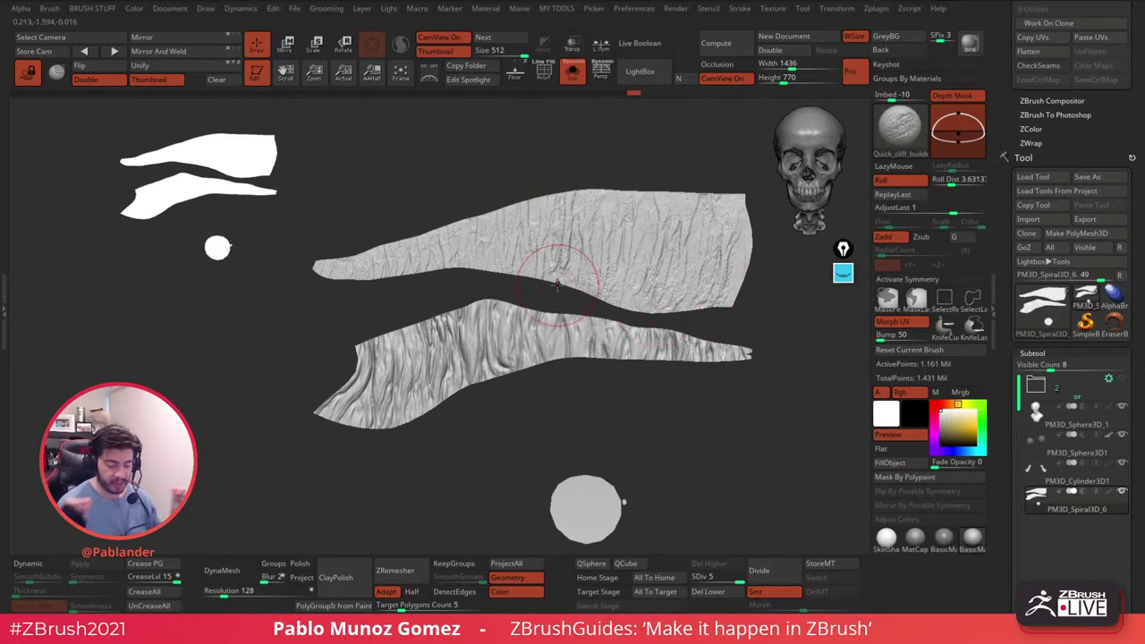
pyautogui.hotkey('ctrl', 'shift', 'z')
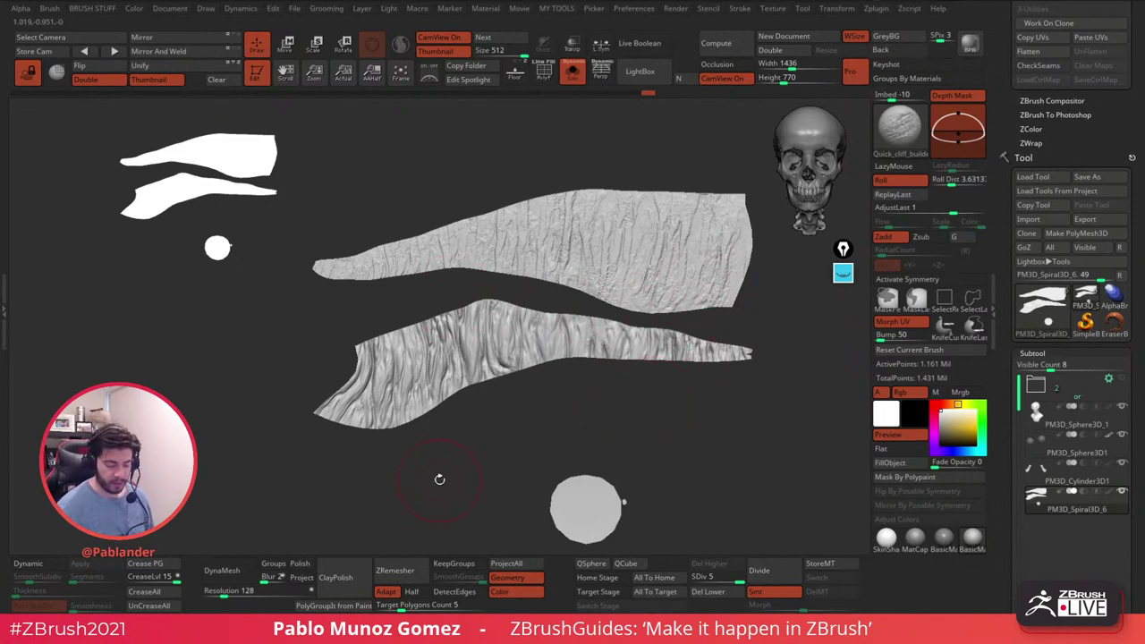
# - Try Quick_cliff_builder strokes over the existing bumps on the lower UV shell
pyautogui.moveTo(470, 320)
pyautogui.mouseDown()
pyautogui.moveTo(472, 388)
pyautogui.moveTo(428, 399)
pyautogui.mouseUp()
pyautogui.moveTo(505, 319)
pyautogui.mouseDown()
pyautogui.moveTo(572, 335)
pyautogui.moveTo(541, 345)
pyautogui.moveTo(558, 338)
pyautogui.mouseUp()
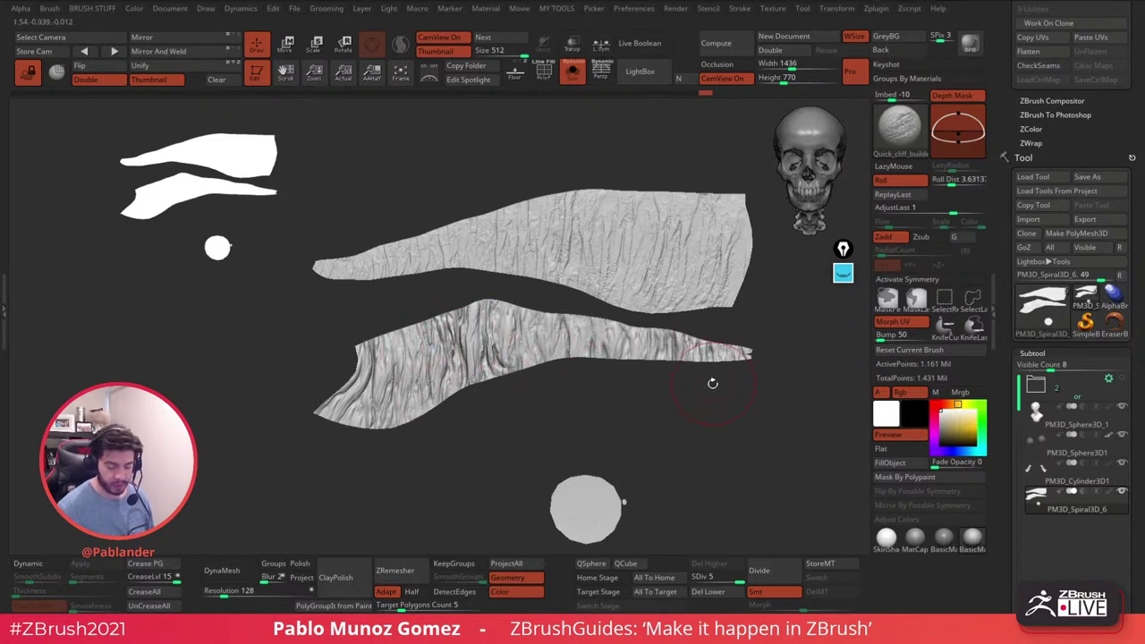
pyautogui.hotkey('ctrl', 'z')
pyautogui.hotkey('ctrl', 'z')
pyautogui.hotkey('ctrl', 'z')
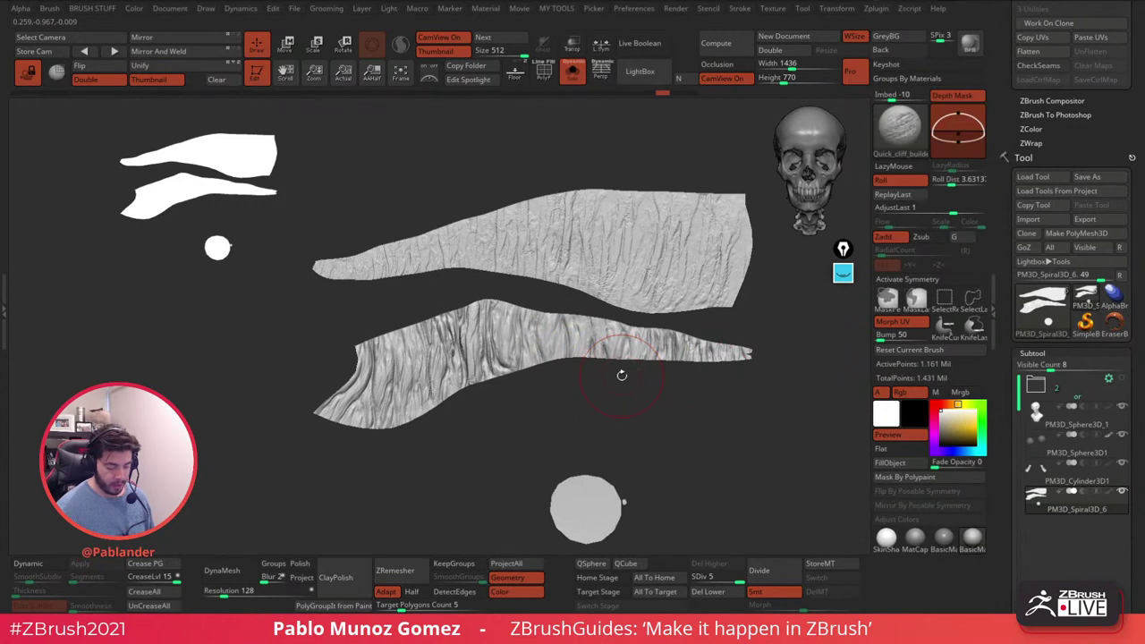
pyautogui.hotkey('ctrl', 'z')
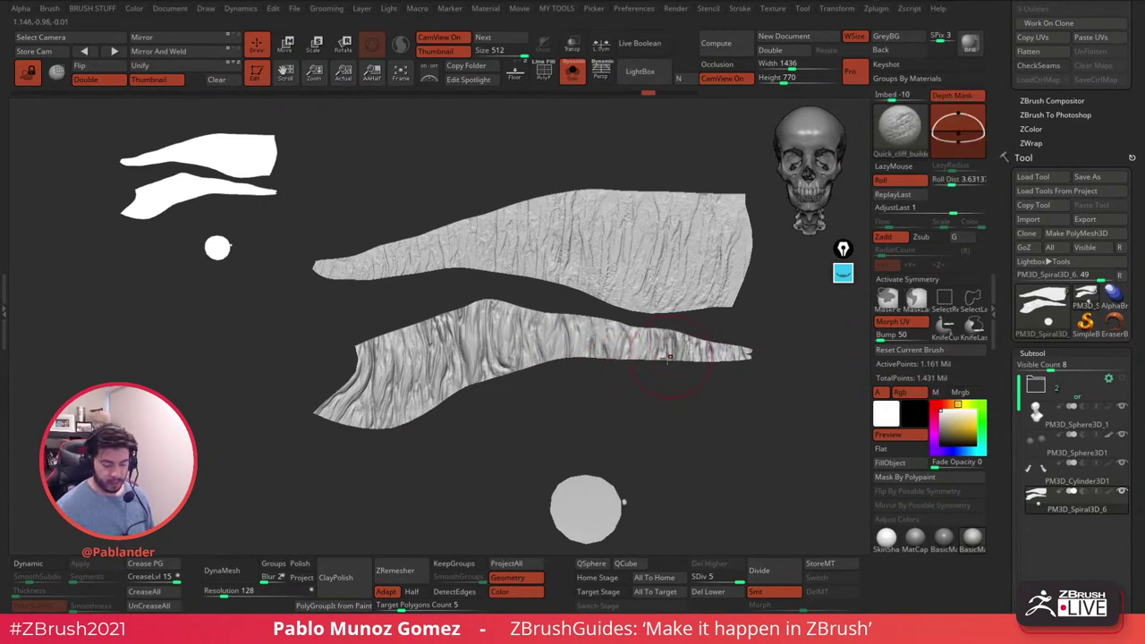
# - Choose the HRGi_Cutter brush and reduce its draw size
pyautogui.press('b')
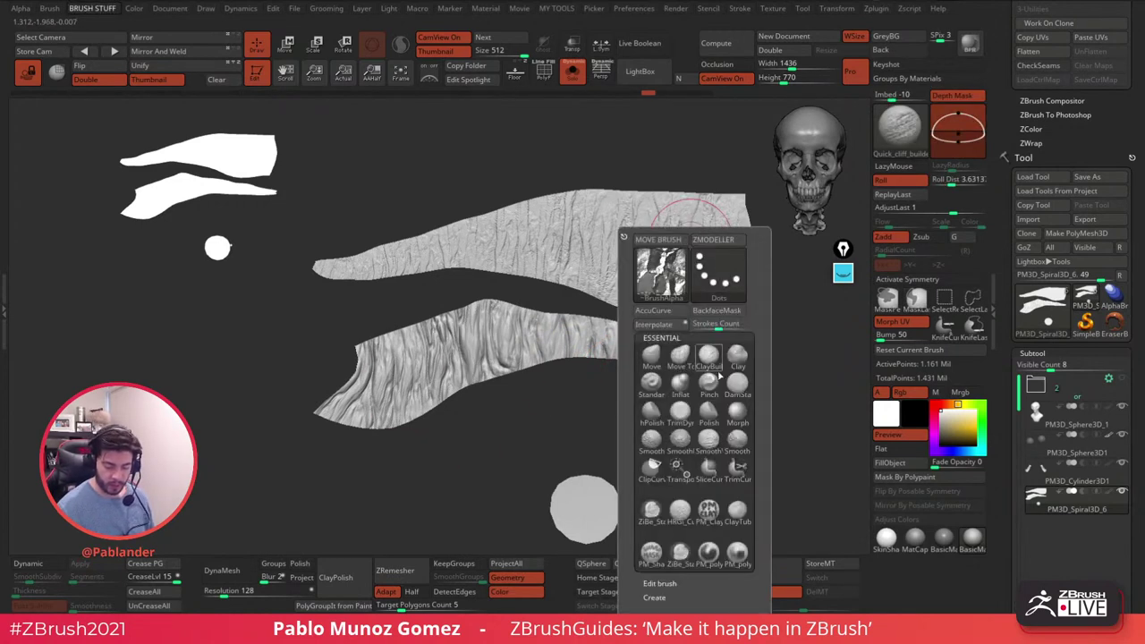
pyautogui.click(682, 510)
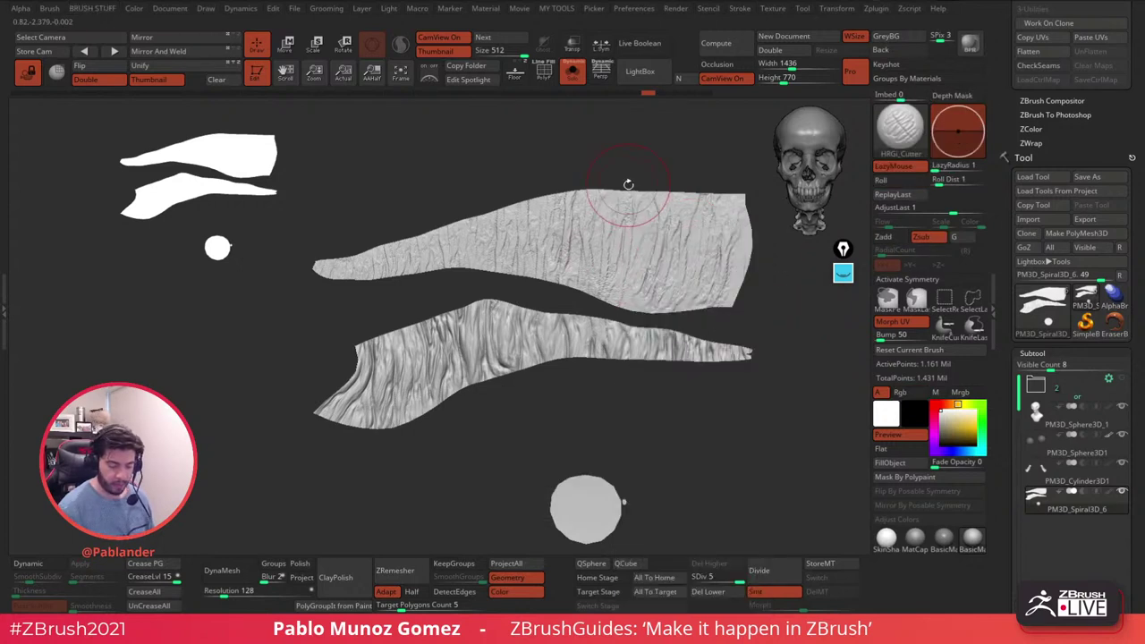
pyautogui.press('space')
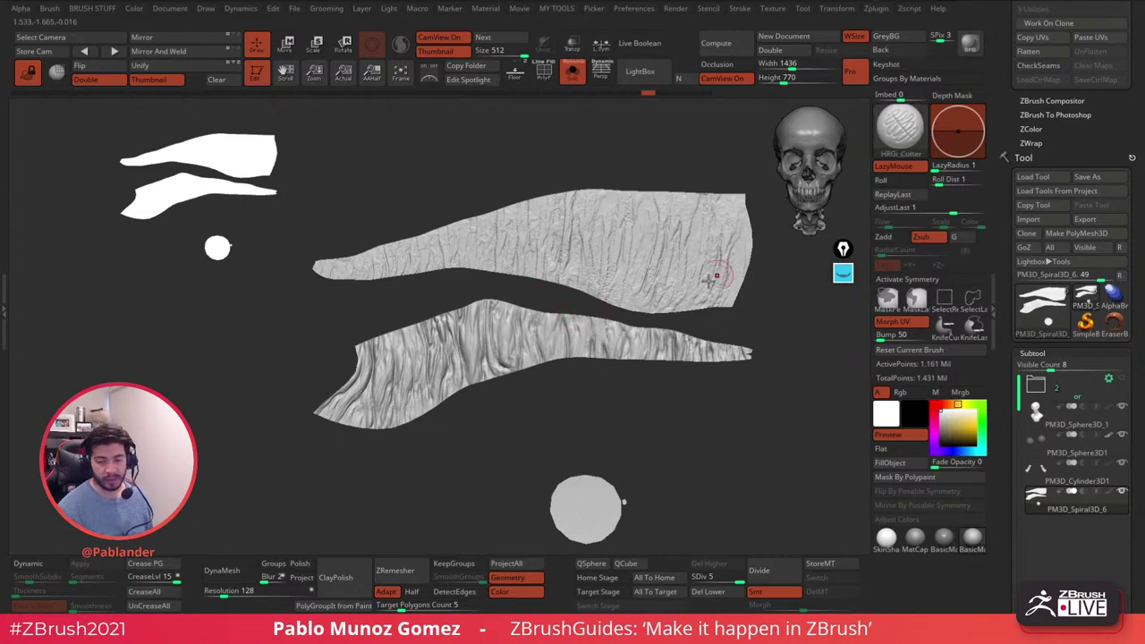
pyautogui.press('b')
pyautogui.click(902, 136)
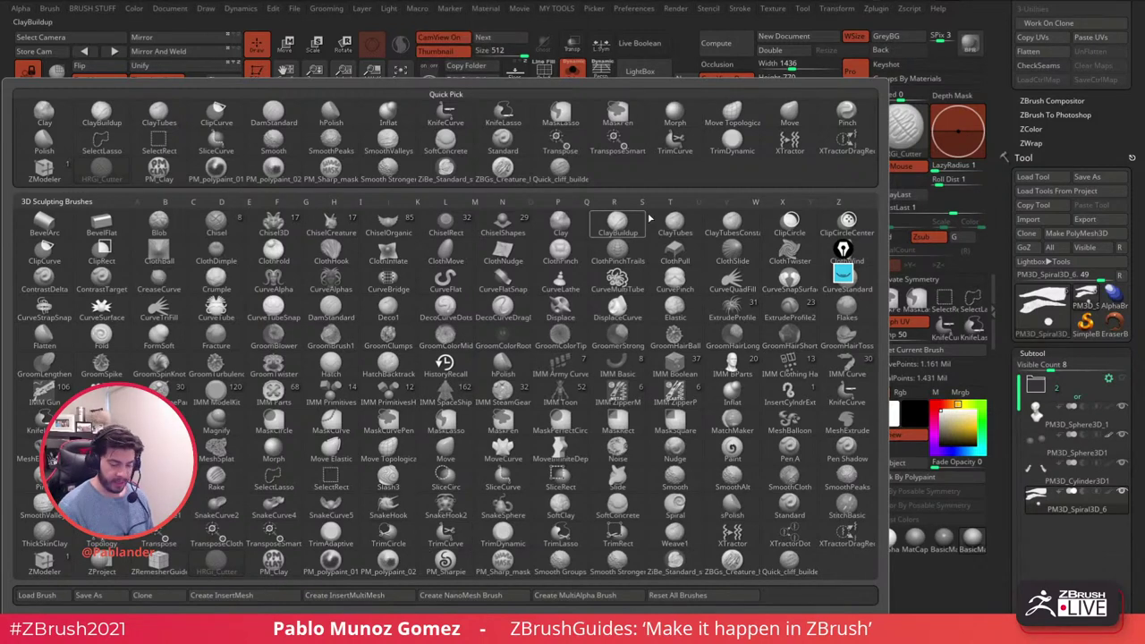
pyautogui.click(643, 203)
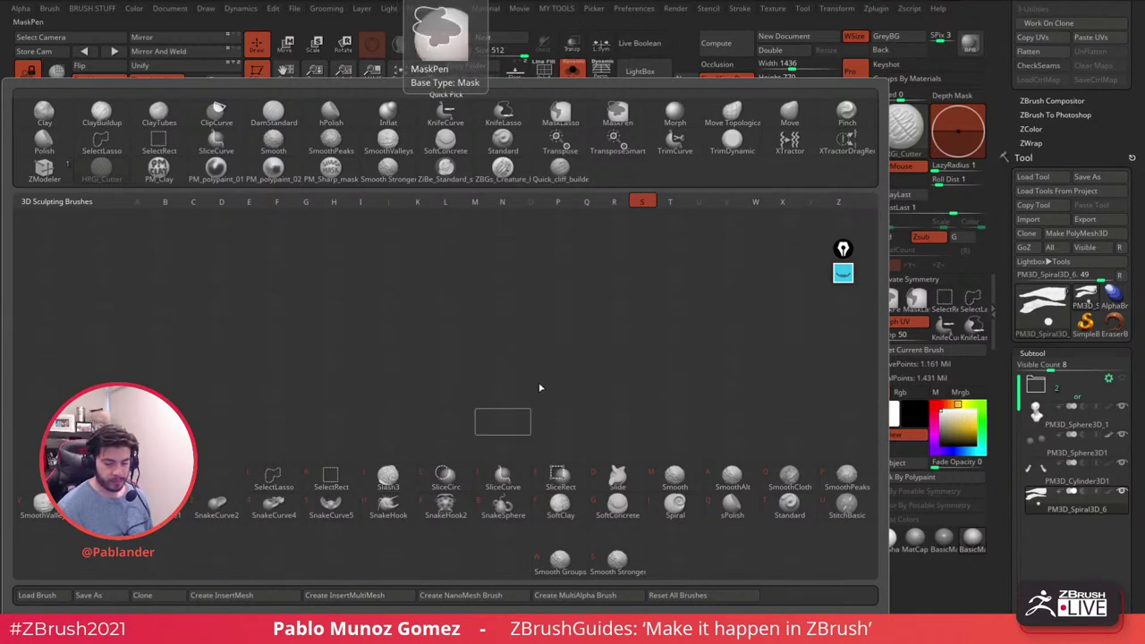
pyautogui.press('Escape')
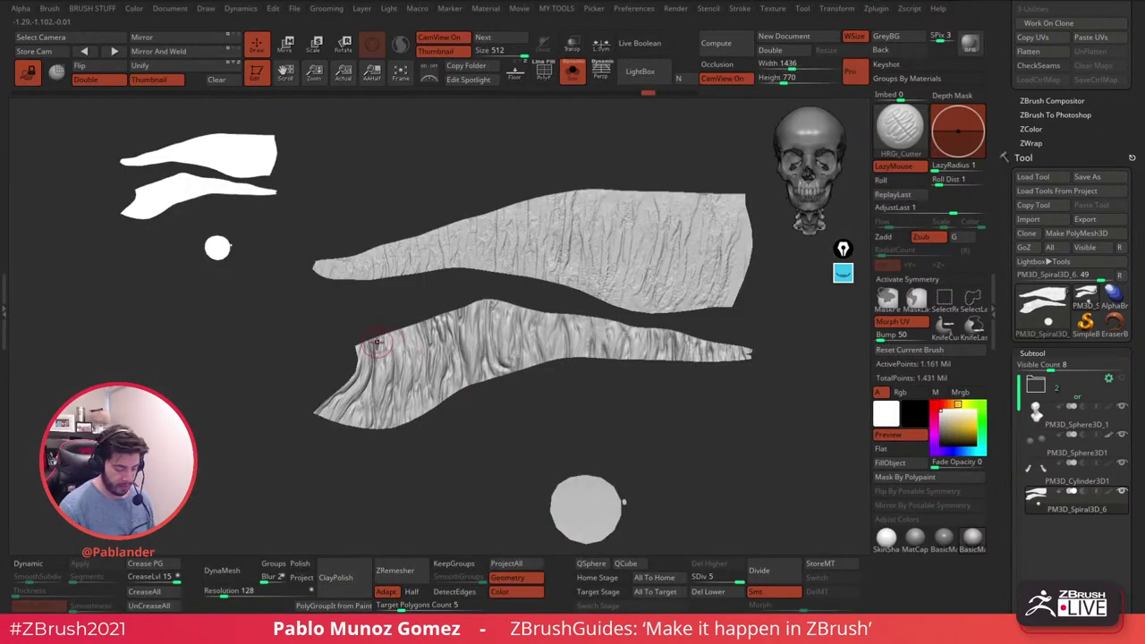
# - Carve crosswise grooves along the lower UV shell from wide end to tip with HRGi_Cutter, plus strokes at the upper shell's wide end
pyautogui.moveTo(367, 387); pyautogui.dragTo(358, 426)
pyautogui.moveTo(384, 342)
pyautogui.mouseDown()
pyautogui.moveTo(365, 433)
pyautogui.moveTo(381, 409)
pyautogui.moveTo(392, 452)
pyautogui.mouseUp()
pyautogui.moveTo(403, 369)
pyautogui.mouseDown()
pyautogui.moveTo(394, 421)
pyautogui.moveTo(404, 428)
pyautogui.mouseUp()
pyautogui.moveTo(412, 326); pyautogui.dragTo(410, 421)
pyautogui.moveTo(415, 359); pyautogui.dragTo(422, 420)
pyautogui.moveTo(418, 324)
pyautogui.mouseDown()
pyautogui.moveTo(416, 407)
pyautogui.moveTo(432, 412)
pyautogui.mouseUp()
pyautogui.moveTo(440, 343); pyautogui.dragTo(440, 414)
pyautogui.moveTo(445, 312)
pyautogui.mouseDown()
pyautogui.moveTo(448, 399)
pyautogui.moveTo(473, 379)
pyautogui.mouseUp()
pyautogui.moveTo(477, 307); pyautogui.dragTo(482, 377)
pyautogui.moveTo(486, 309); pyautogui.dragTo(484, 376)
pyautogui.moveTo(492, 310); pyautogui.dragTo(491, 370)
pyautogui.moveTo(499, 307)
pyautogui.mouseDown()
pyautogui.moveTo(502, 374)
pyautogui.moveTo(537, 377)
pyautogui.mouseUp()
pyautogui.moveTo(542, 313); pyautogui.dragTo(547, 365)
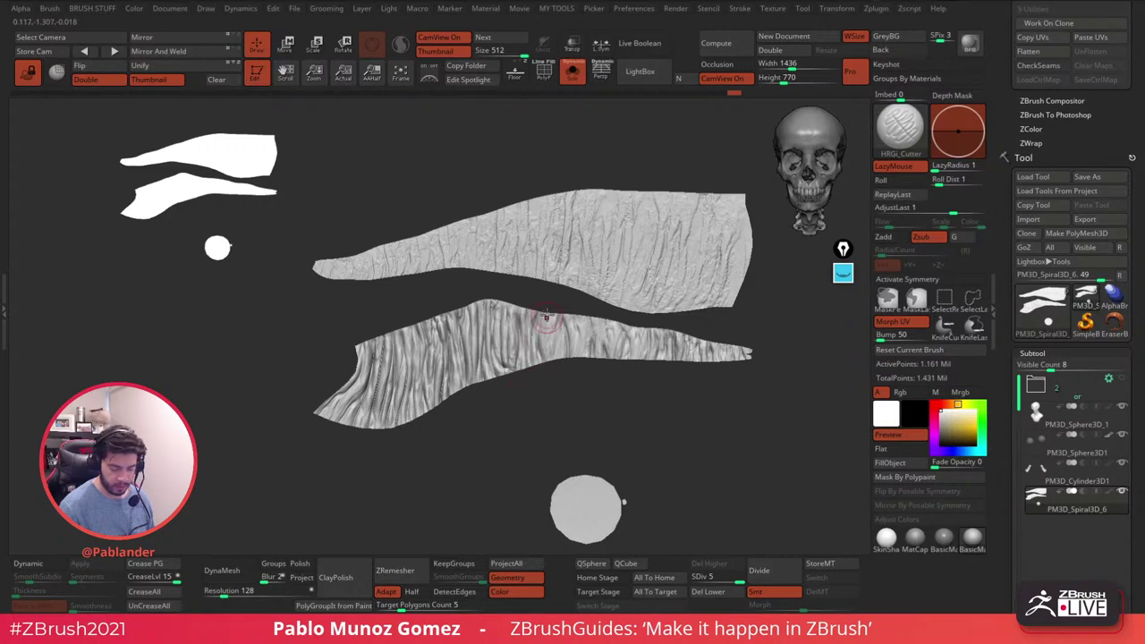
pyautogui.moveTo(550, 309); pyautogui.dragTo(554, 368)
pyautogui.moveTo(559, 313)
pyautogui.mouseDown()
pyautogui.moveTo(563, 360)
pyautogui.moveTo(579, 376)
pyautogui.mouseUp()
pyautogui.moveTo(592, 317); pyautogui.dragTo(593, 376)
pyautogui.moveTo(605, 322); pyautogui.dragTo(606, 377)
pyautogui.moveTo(628, 325); pyautogui.dragTo(631, 354)
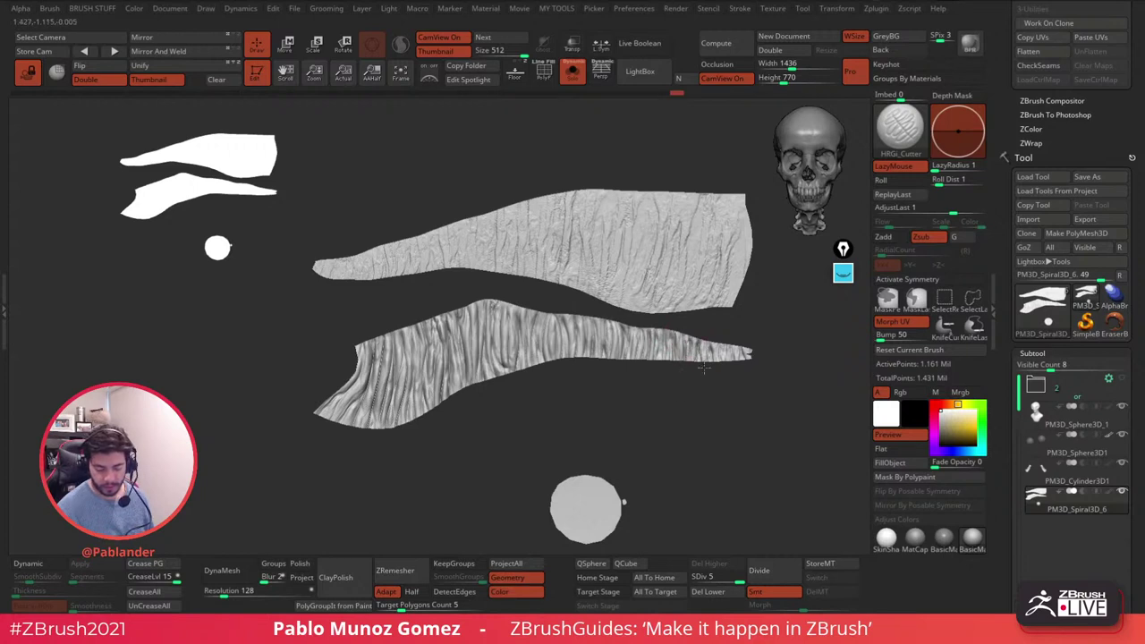
pyautogui.moveTo(741, 193); pyautogui.dragTo(729, 330)
pyautogui.moveTo(726, 214); pyautogui.dragTo(744, 307)
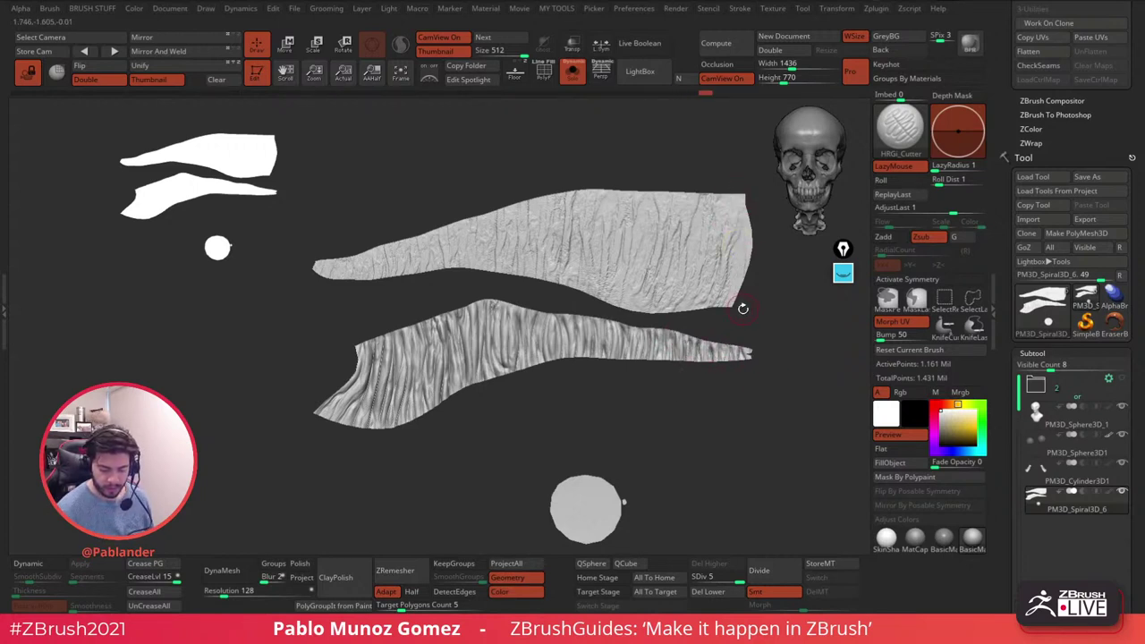
# - Switch to the ZiBe_Standard brush, test a stroke at the upper UV shell's wide end and adjust the brush size
pyautogui.press('b')
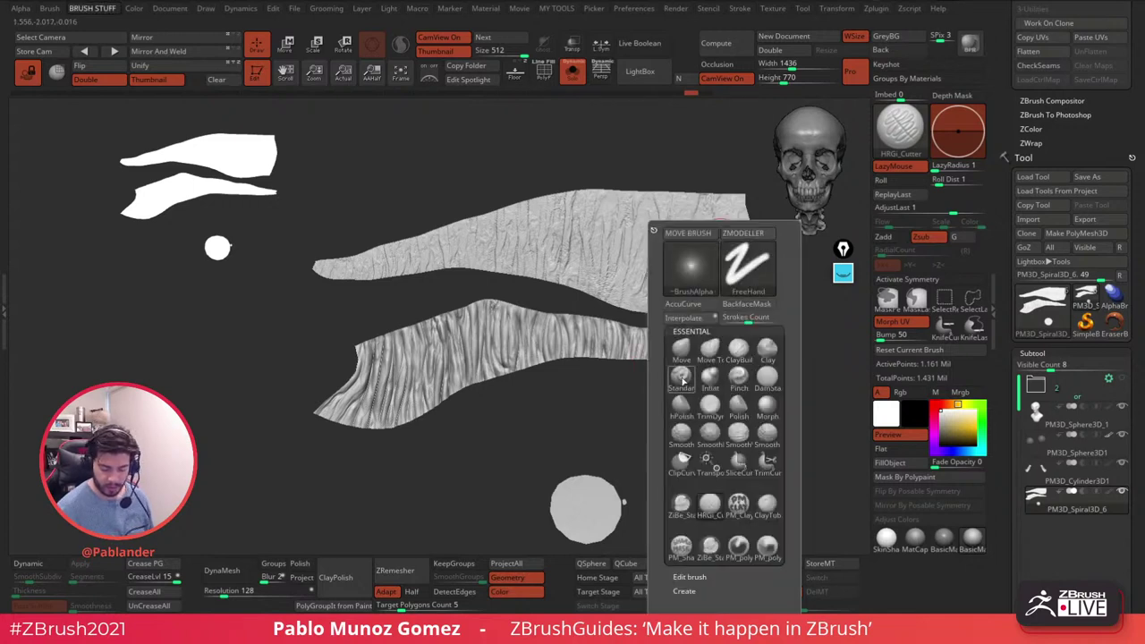
pyautogui.press('s')
pyautogui.press('t')
pyautogui.press('b')
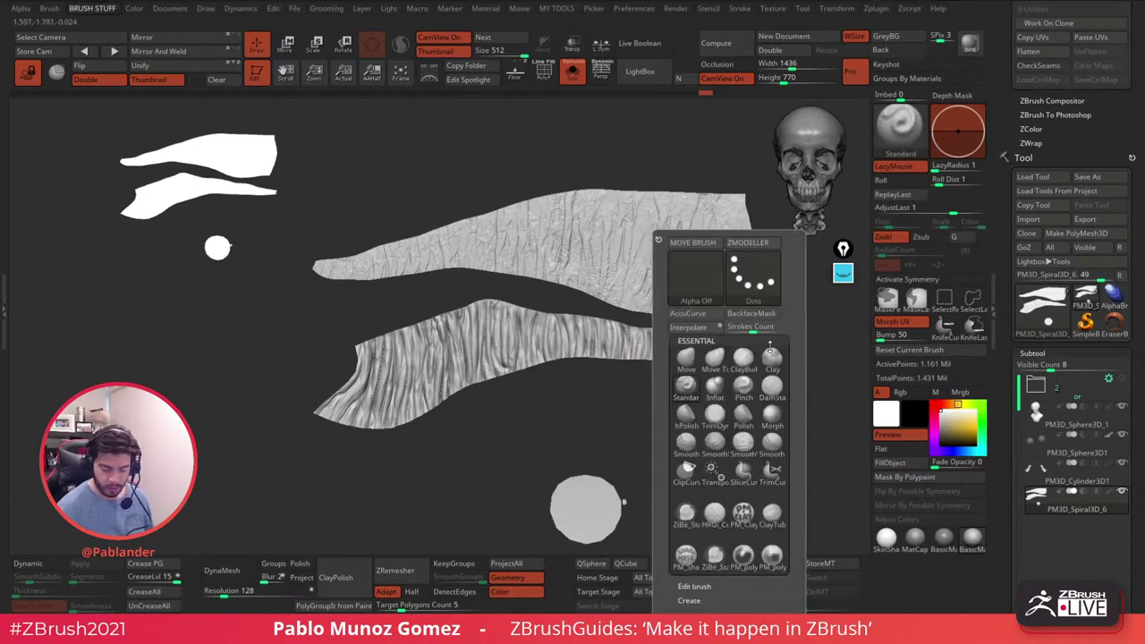
pyautogui.press('b')
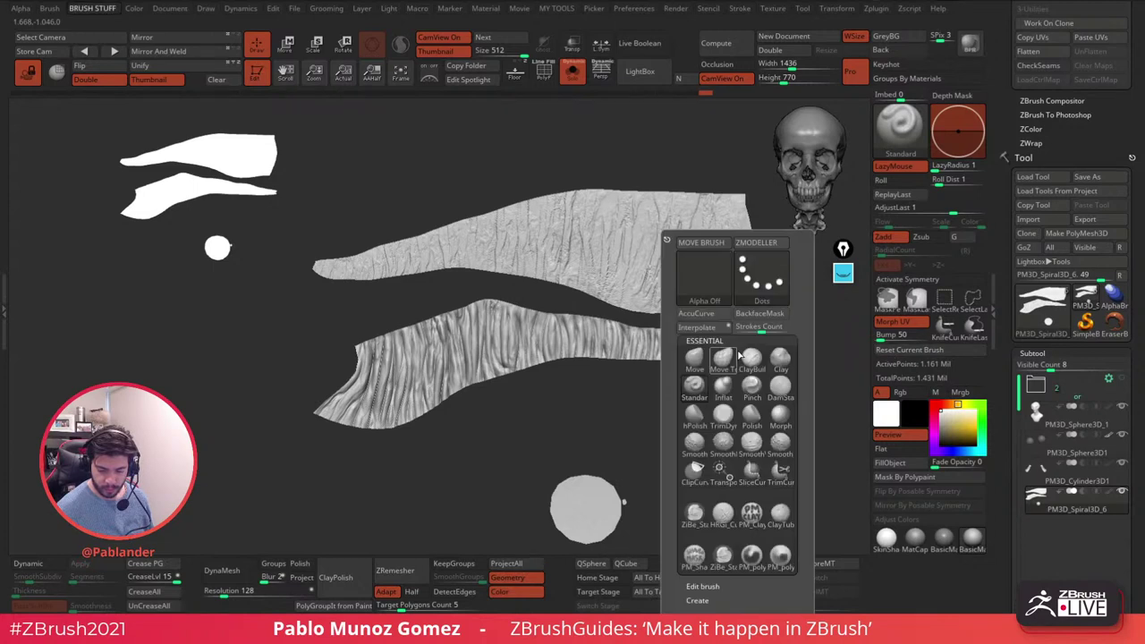
pyautogui.click(724, 551)
pyautogui.moveTo(735, 279); pyautogui.dragTo(728, 293)
pyautogui.press('space')
pyautogui.hotkey('ctrl', 'z')
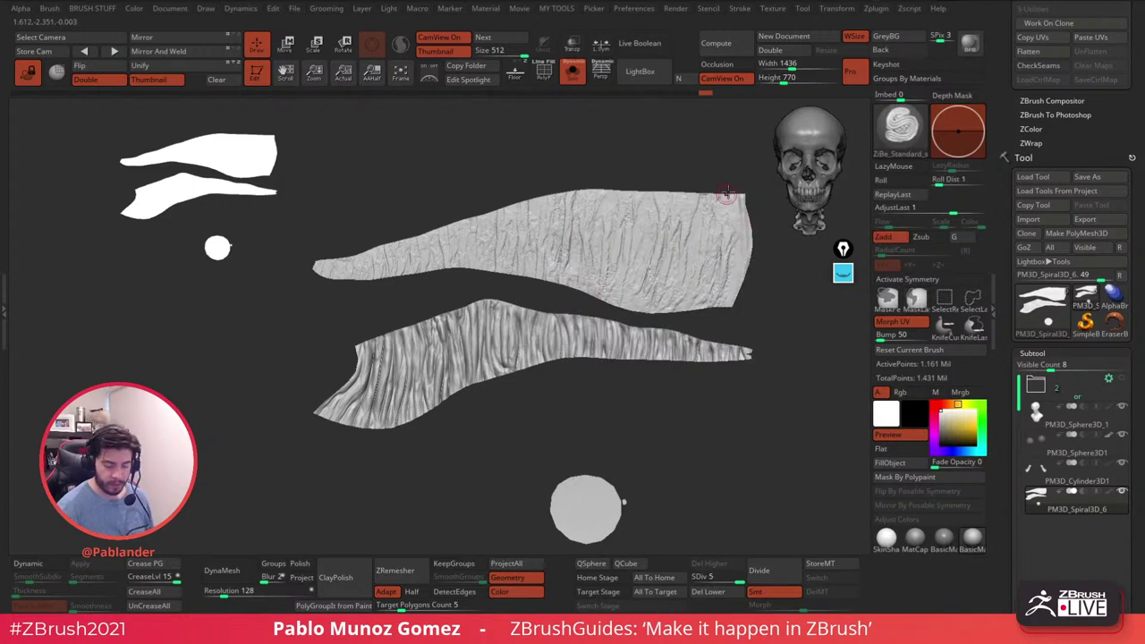
# - Raise crosswise ridges across the upper UV shell from its wide end to its narrow tip with the ZiBe_Standard brush
pyautogui.moveTo(716, 203); pyautogui.dragTo(693, 298)
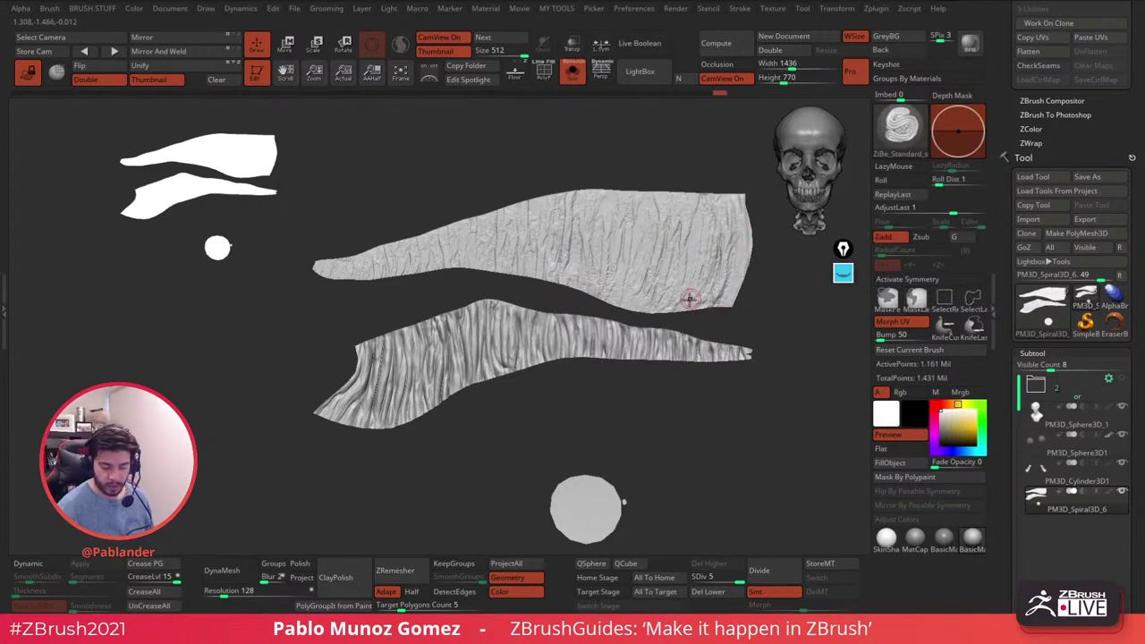
pyautogui.moveTo(679, 192); pyautogui.dragTo(649, 310)
pyautogui.moveTo(665, 188); pyautogui.dragTo(644, 315)
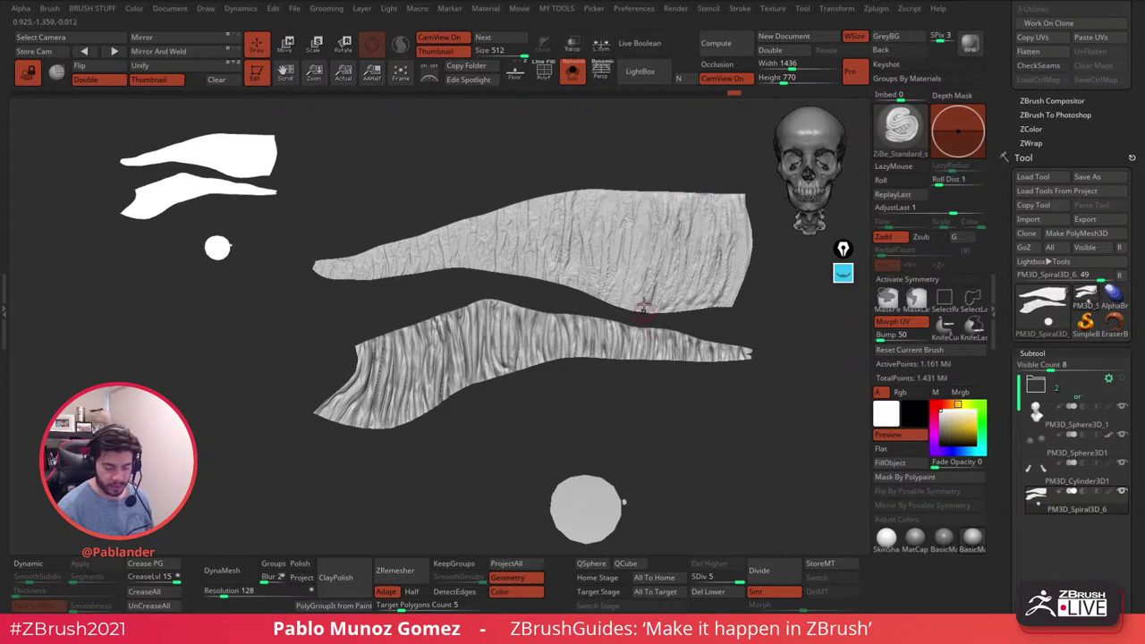
pyautogui.moveTo(651, 195); pyautogui.dragTo(625, 310)
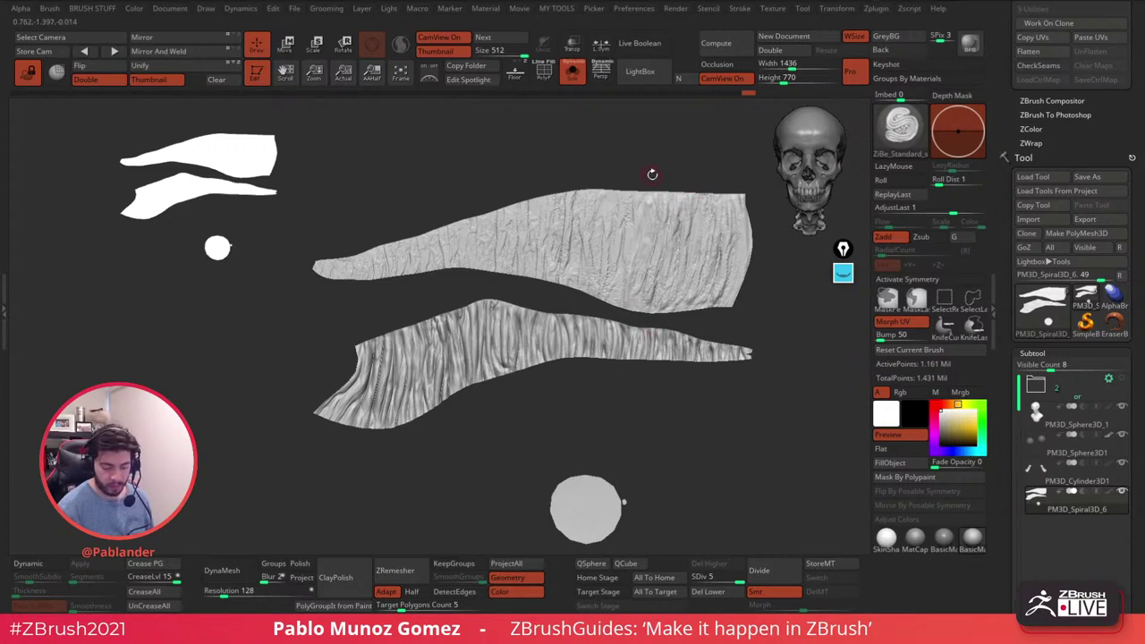
pyautogui.moveTo(614, 250); pyautogui.dragTo(613, 265)
pyautogui.moveTo(622, 217); pyautogui.dragTo(602, 320)
pyautogui.moveTo(606, 194); pyautogui.dragTo(595, 288)
pyautogui.moveTo(594, 199); pyautogui.dragTo(588, 309)
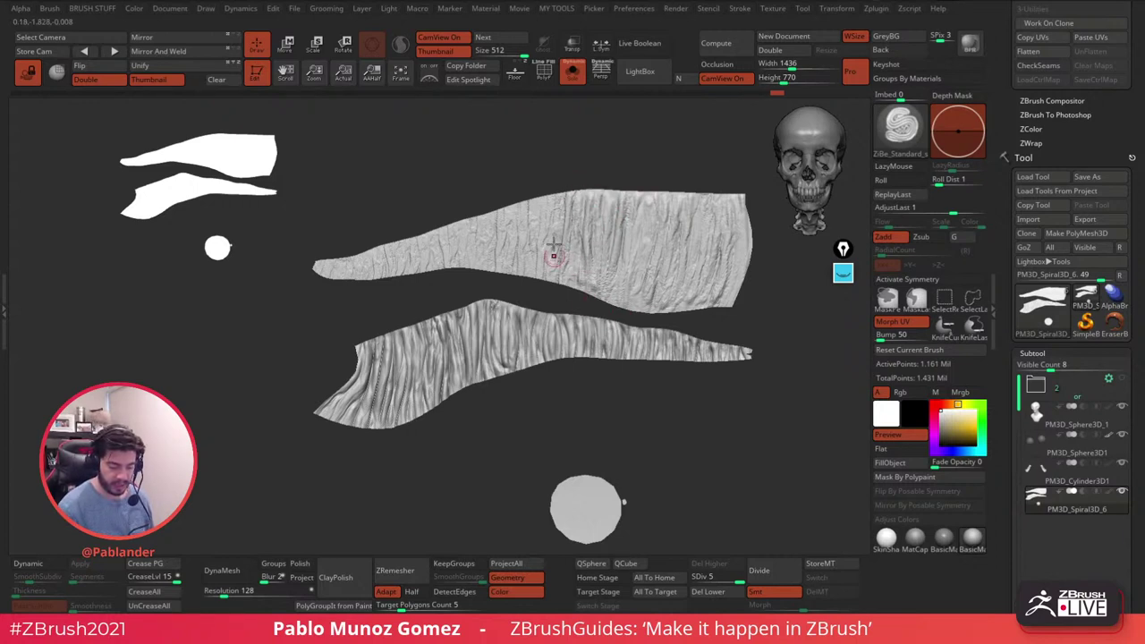
pyautogui.moveTo(551, 200)
pyautogui.mouseDown()
pyautogui.moveTo(545, 294)
pyautogui.moveTo(523, 255)
pyautogui.moveTo(517, 270)
pyautogui.moveTo(499, 270)
pyautogui.mouseUp()
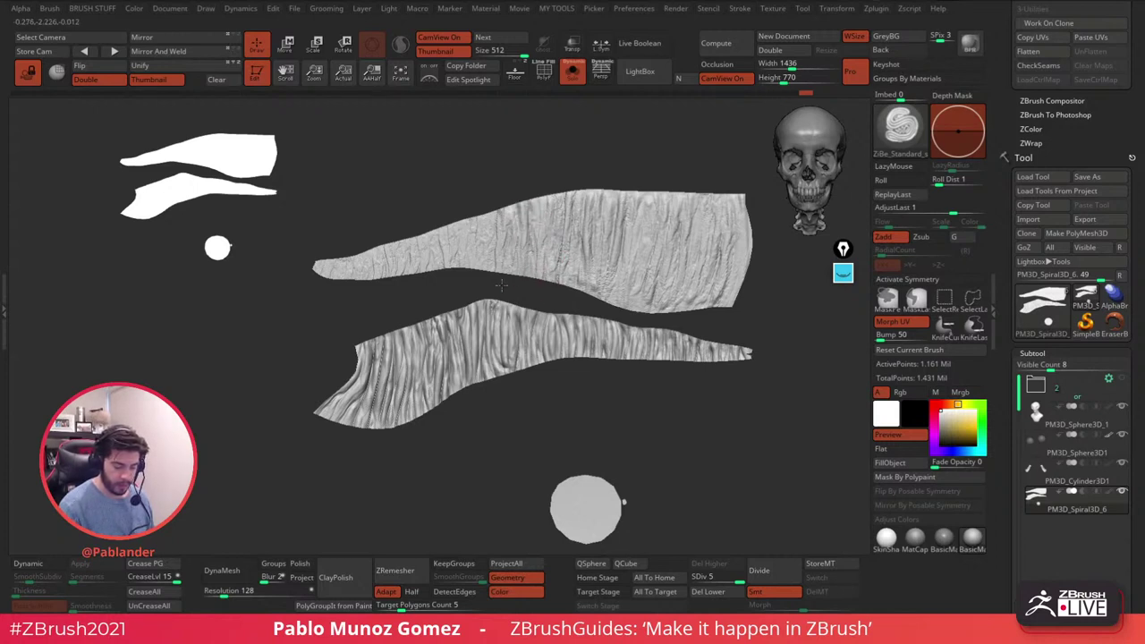
pyautogui.moveTo(489, 217); pyautogui.dragTo(484, 271)
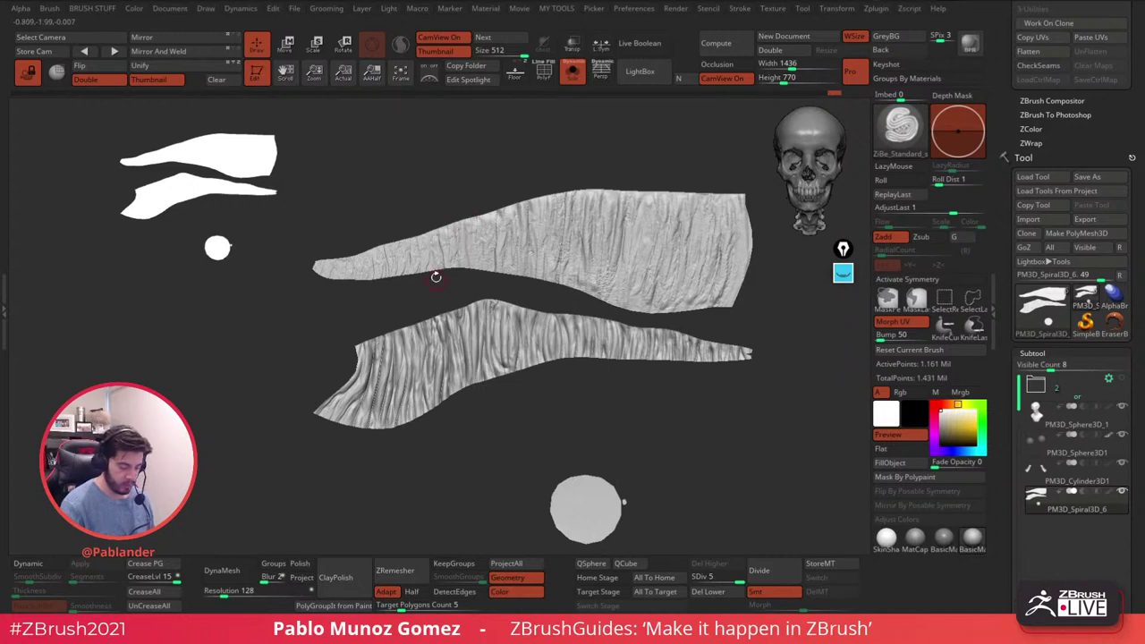
pyautogui.moveTo(393, 283); pyautogui.dragTo(374, 269)
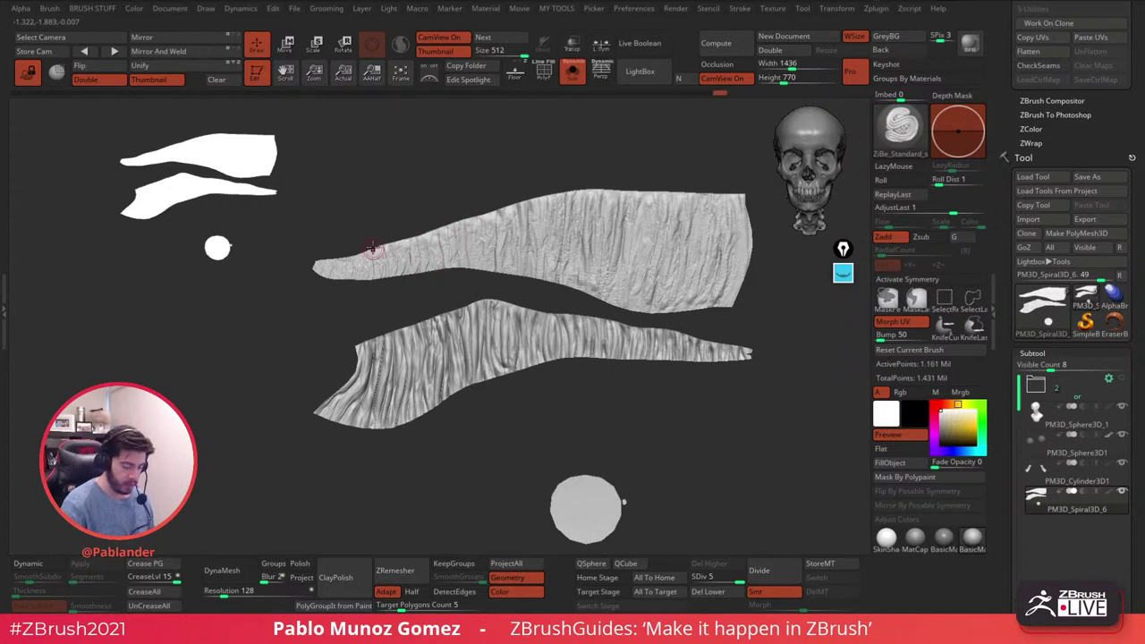
pyautogui.moveTo(655, 224); pyautogui.dragTo(639, 291)
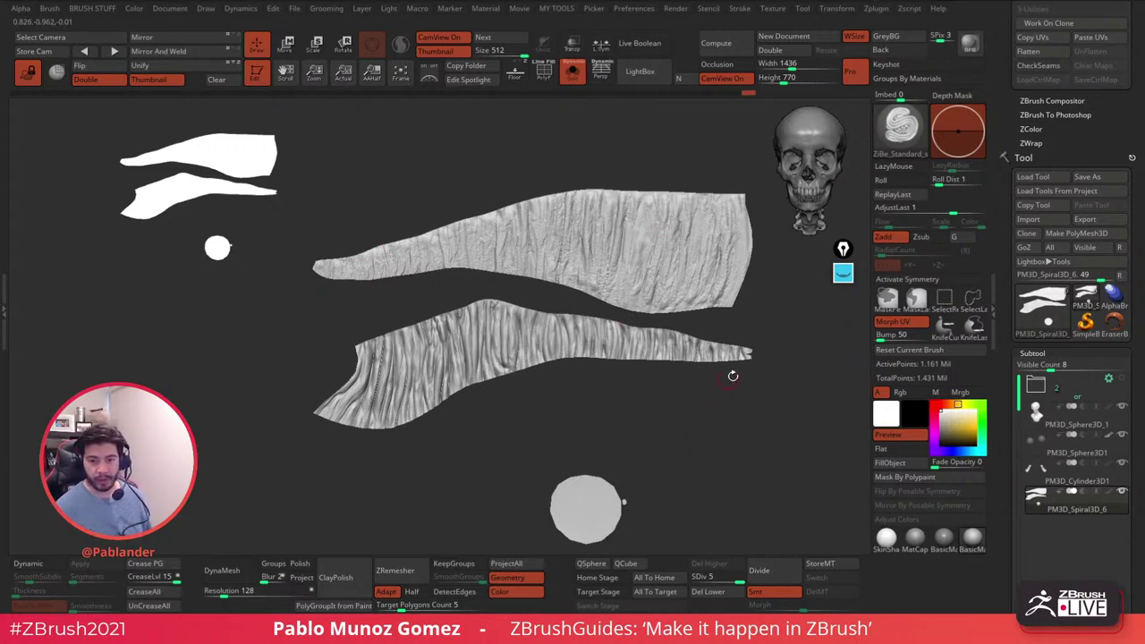
# - Turn off Morph UV, unlock the camera and check the seams on the 3D horns with the polyframe
pyautogui.click(892, 321)
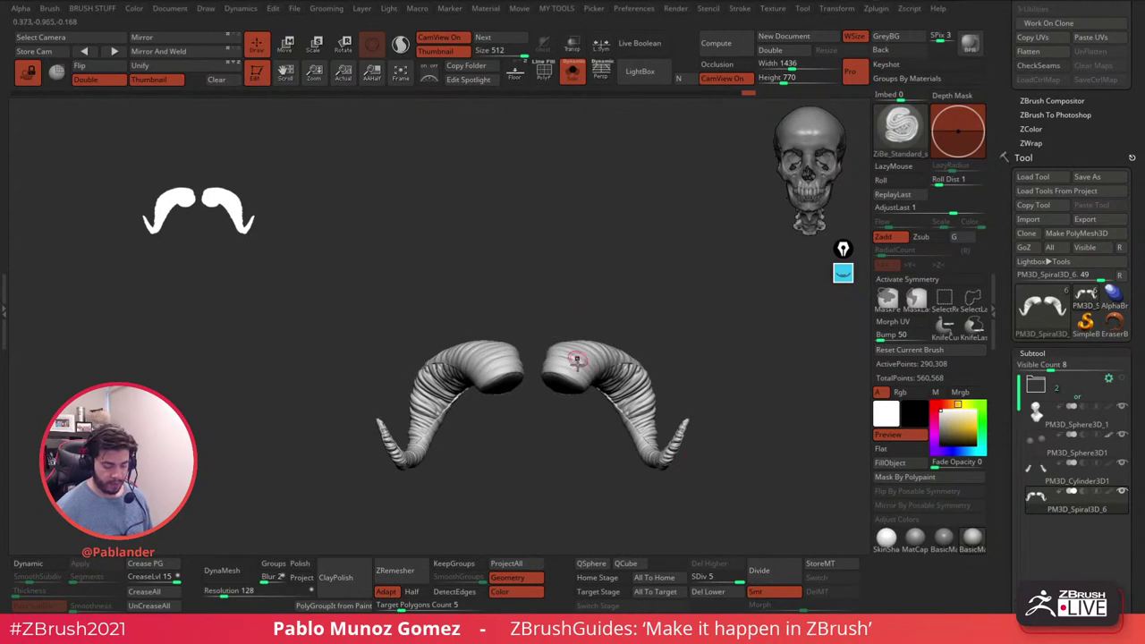
pyautogui.click(28, 73)
pyautogui.keyDown('alt'); pyautogui.moveTo(564, 399); pyautogui.dragTo(549, 281); pyautogui.keyUp('alt')
pyautogui.moveTo(501, 304); pyautogui.dragTo(606, 265)
pyautogui.hotkey('shift', 'f')
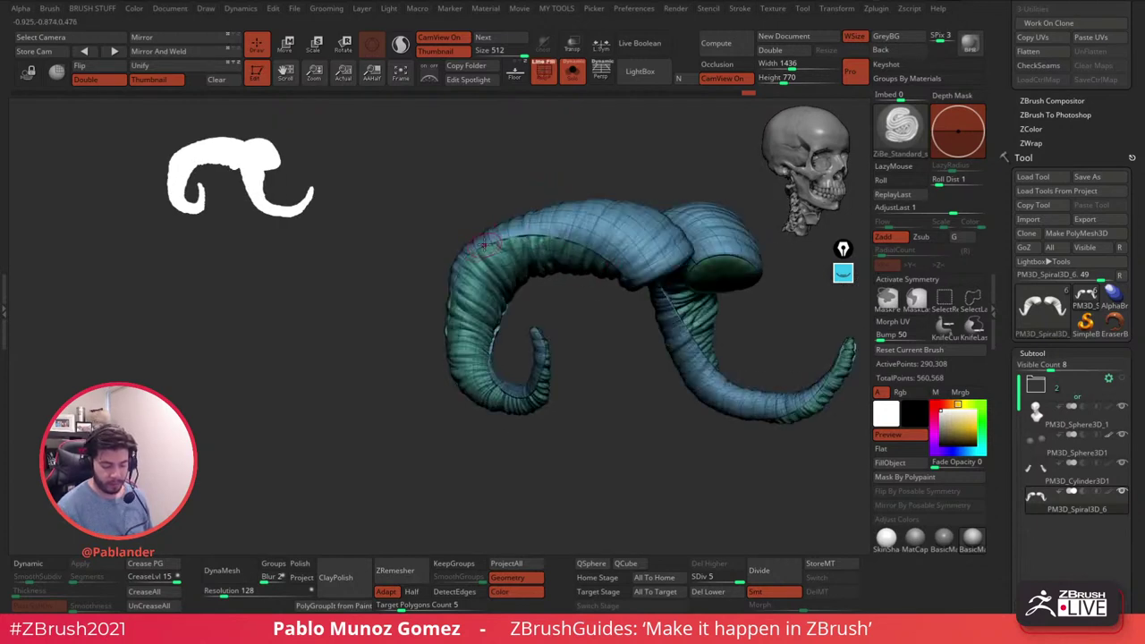
pyautogui.click(543, 71)
pyautogui.keyDown('ctrl'); pyautogui.moveTo(554, 240); pyautogui.dragTo(586, 256, button='right'); pyautogui.keyUp('ctrl')
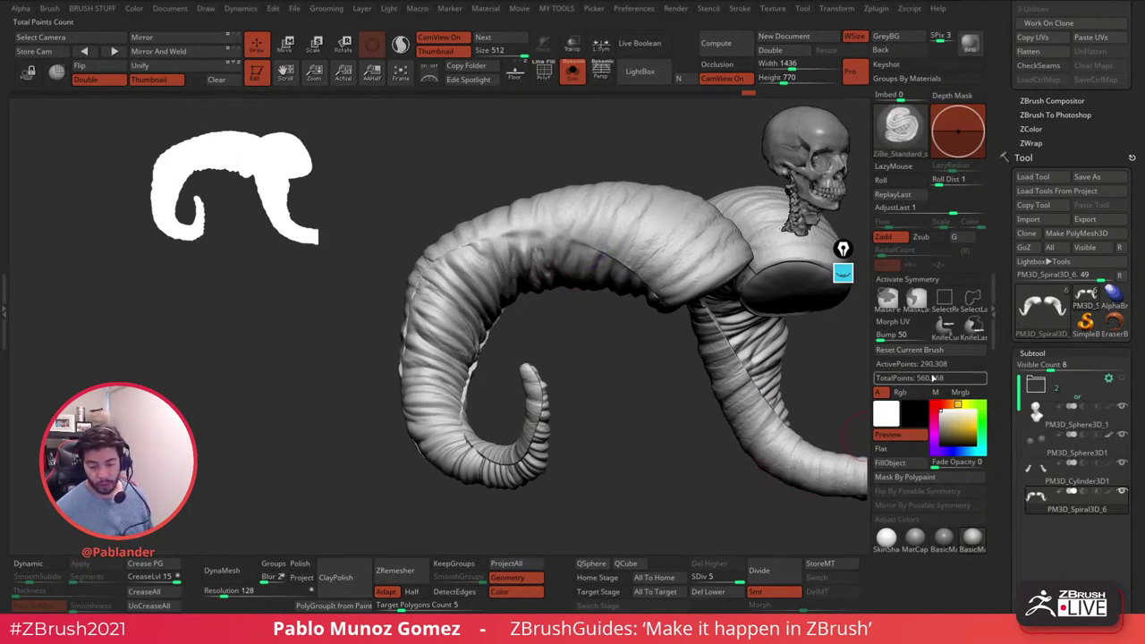
# - Smooth the UV seam along the upper and outer curve of the horn
pyautogui.press('shift')
pyautogui.keyDown('shift'); pyautogui.moveTo(506, 246); pyautogui.dragTo(617, 261); pyautogui.keyUp('shift')
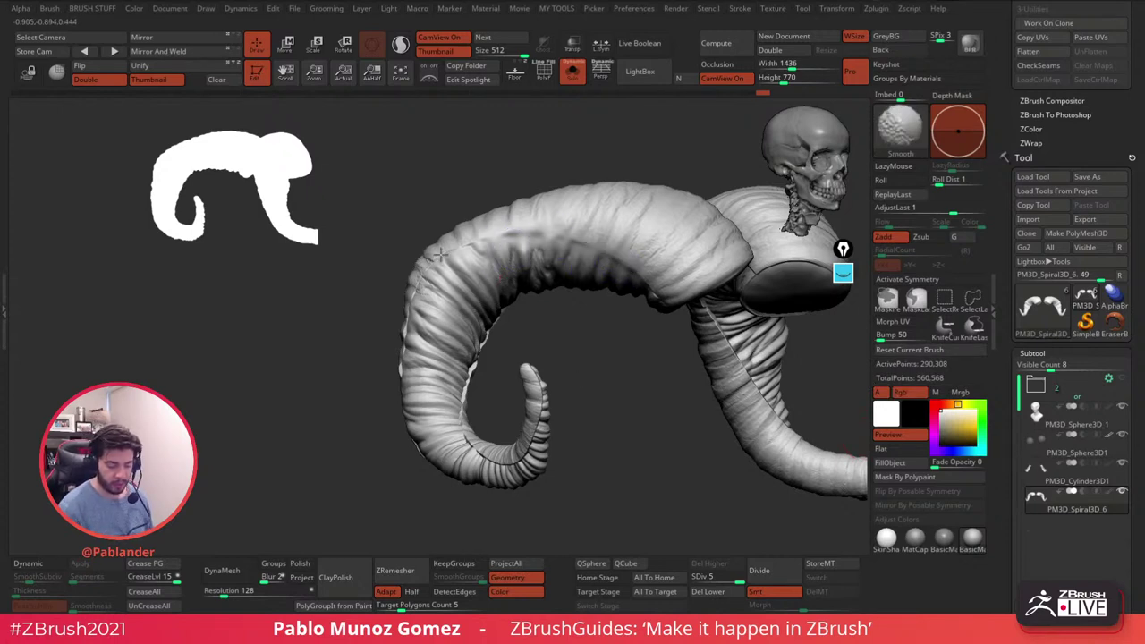
pyautogui.moveTo(547, 268); pyautogui.dragTo(617, 290, button='right')
pyautogui.keyDown('shift'); pyautogui.moveTo(407, 336); pyautogui.dragTo(419, 367); pyautogui.keyUp('shift')
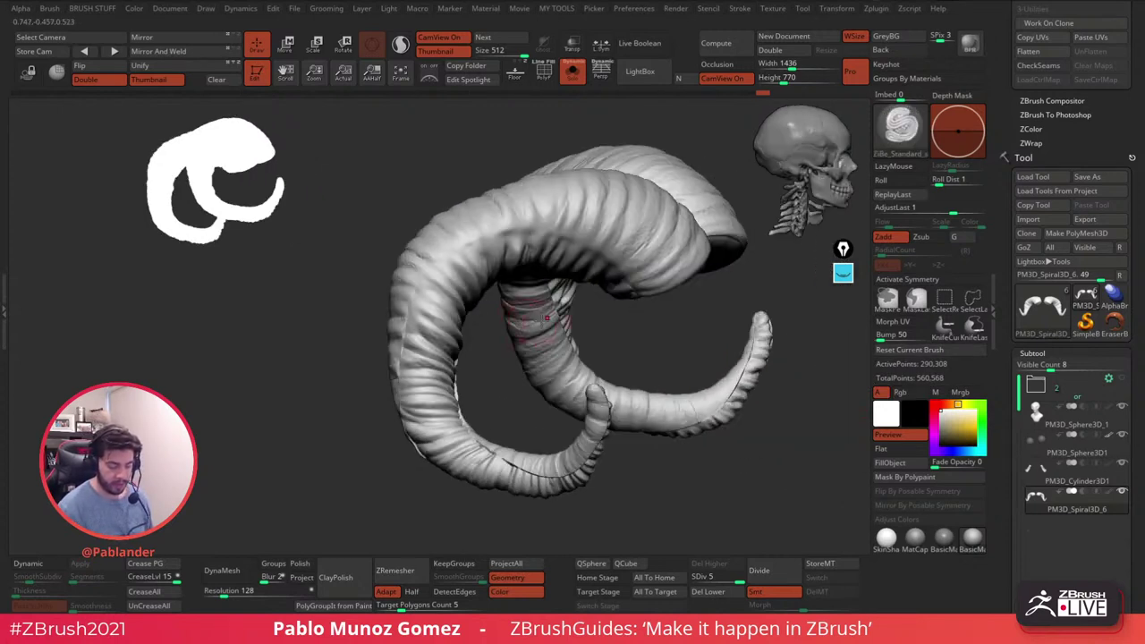
# - Smooth the UV seam along the underside and inner curve of the horn toward its curled tip
pyautogui.keyDown('alt'); pyautogui.moveTo(486, 415); pyautogui.dragTo(526, 336, button='right'); pyautogui.keyUp('alt')
pyautogui.moveTo(525, 336); pyautogui.dragTo(428, 297)
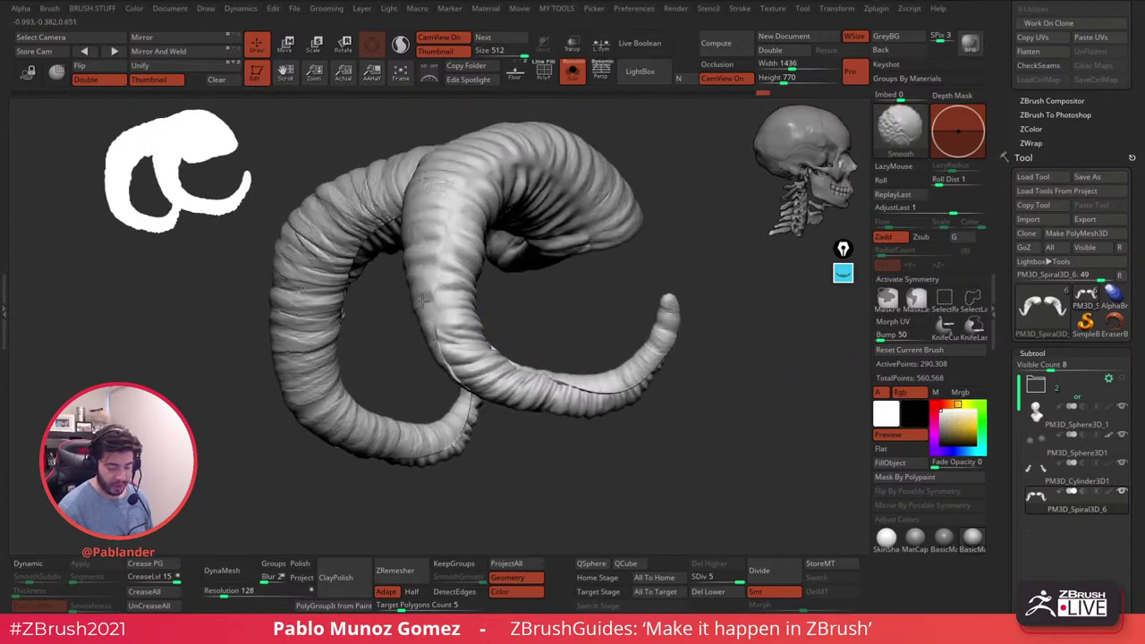
pyautogui.keyDown('shift'); pyautogui.moveTo(450, 356); pyautogui.dragTo(492, 379); pyautogui.keyUp('shift')
pyautogui.moveTo(494, 379); pyautogui.dragTo(521, 325, button='right')
pyautogui.moveTo(463, 382)
pyautogui.keyDown('shift'); pyautogui.mouseDown()
pyautogui.moveTo(478, 409)
pyautogui.moveTo(559, 394)
pyautogui.moveTo(641, 332)
pyautogui.mouseUp(); pyautogui.keyUp('shift')
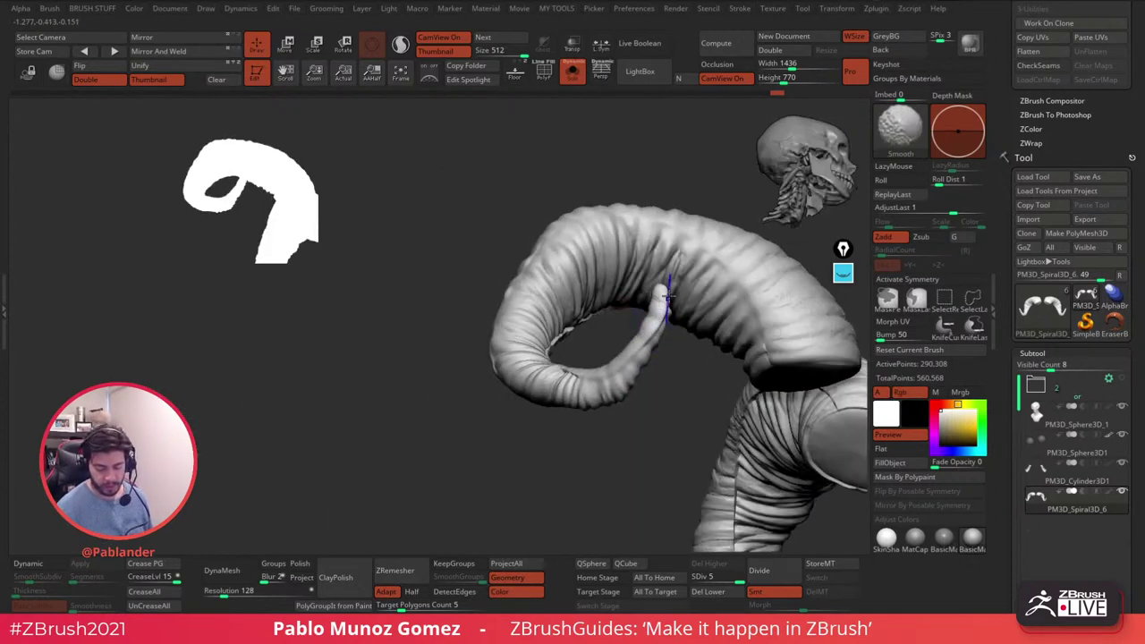
pyautogui.moveTo(660, 313); pyautogui.dragTo(606, 343, button='right')
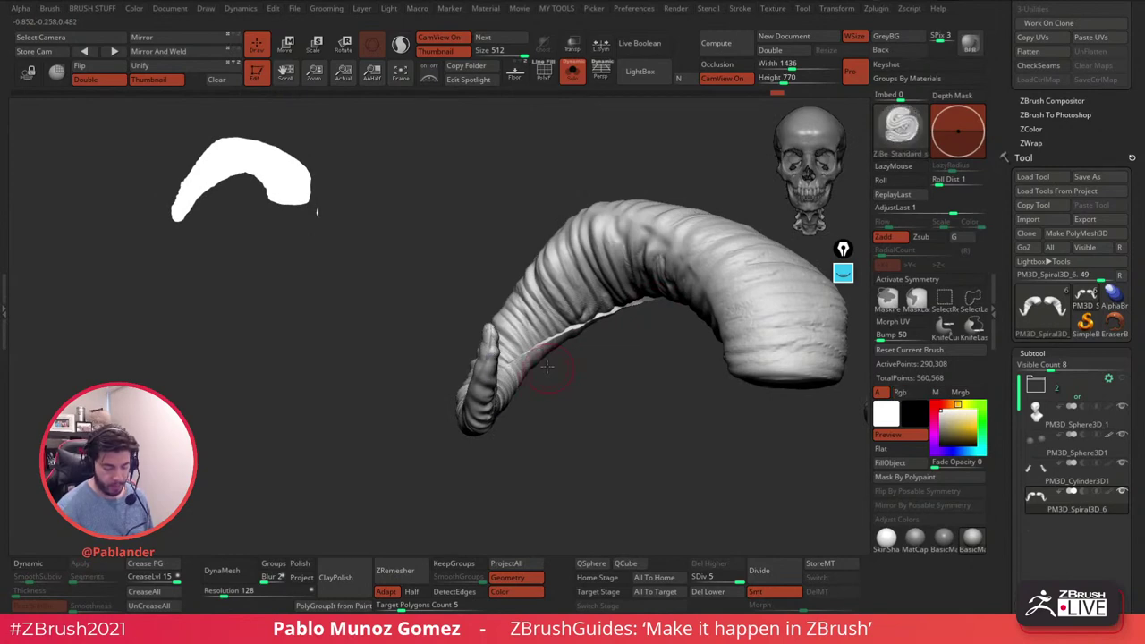
pyautogui.moveTo(549, 367); pyautogui.dragTo(601, 363, button='right')
pyautogui.keyDown('shift'); pyautogui.moveTo(619, 363); pyautogui.dragTo(655, 343); pyautogui.keyUp('shift')
pyautogui.moveTo(651, 341); pyautogui.dragTo(601, 322, button='right')
pyautogui.moveTo(652, 340); pyautogui.dragTo(561, 321)
pyautogui.moveTo(642, 431); pyautogui.dragTo(585, 441)
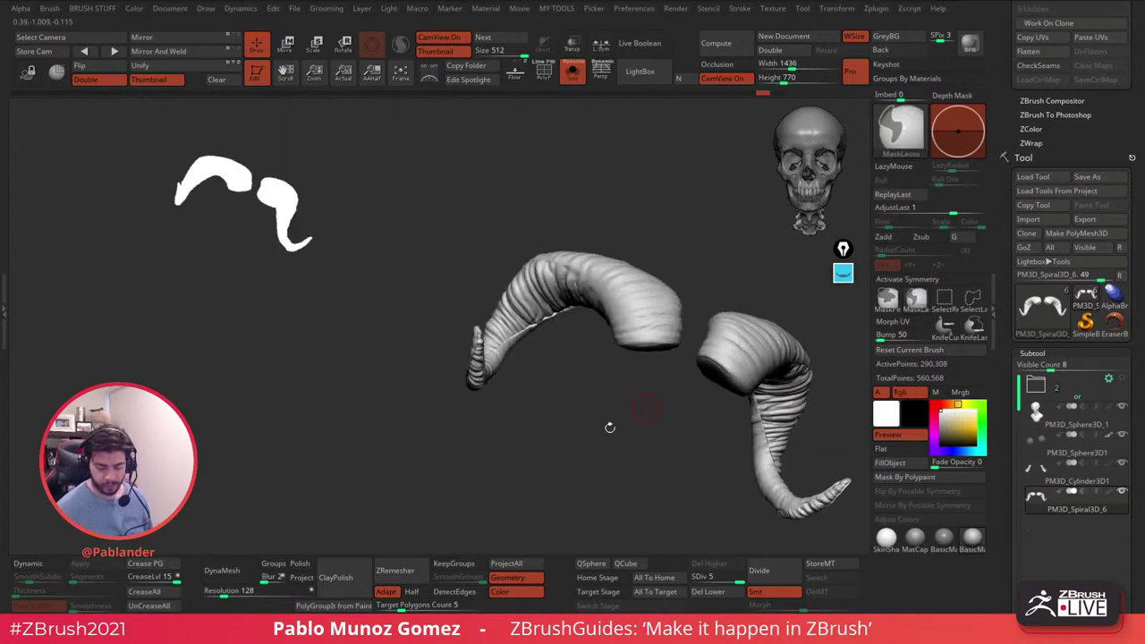
# - Switch Morph UV on and back off, and activate X symmetry for the horns
pyautogui.hotkey('ctrl', 'u')
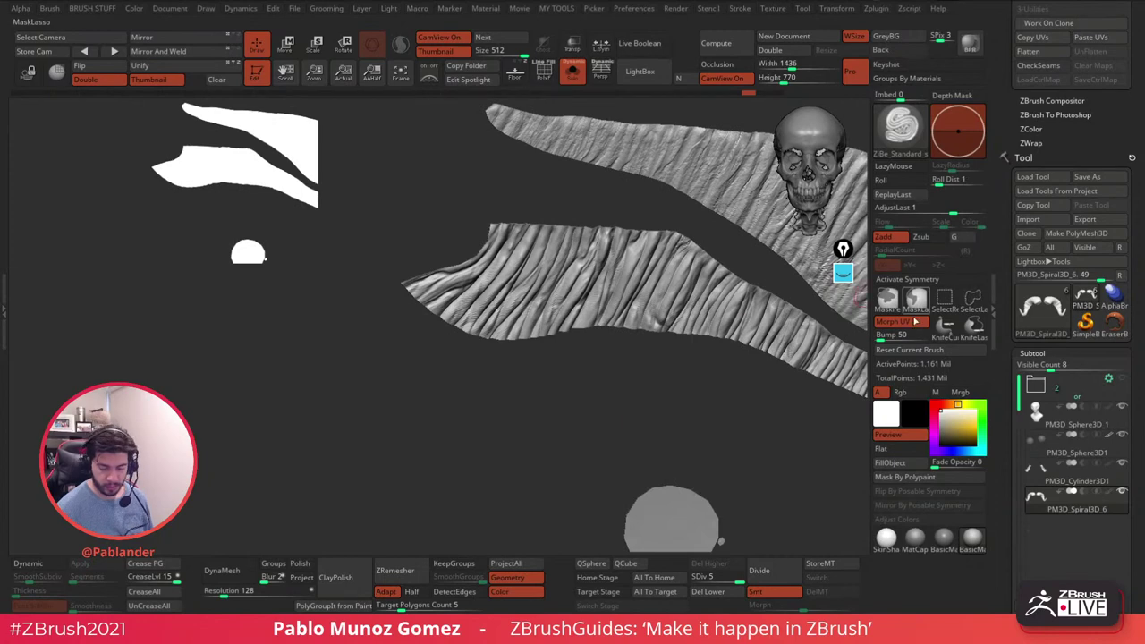
pyautogui.click(903, 324)
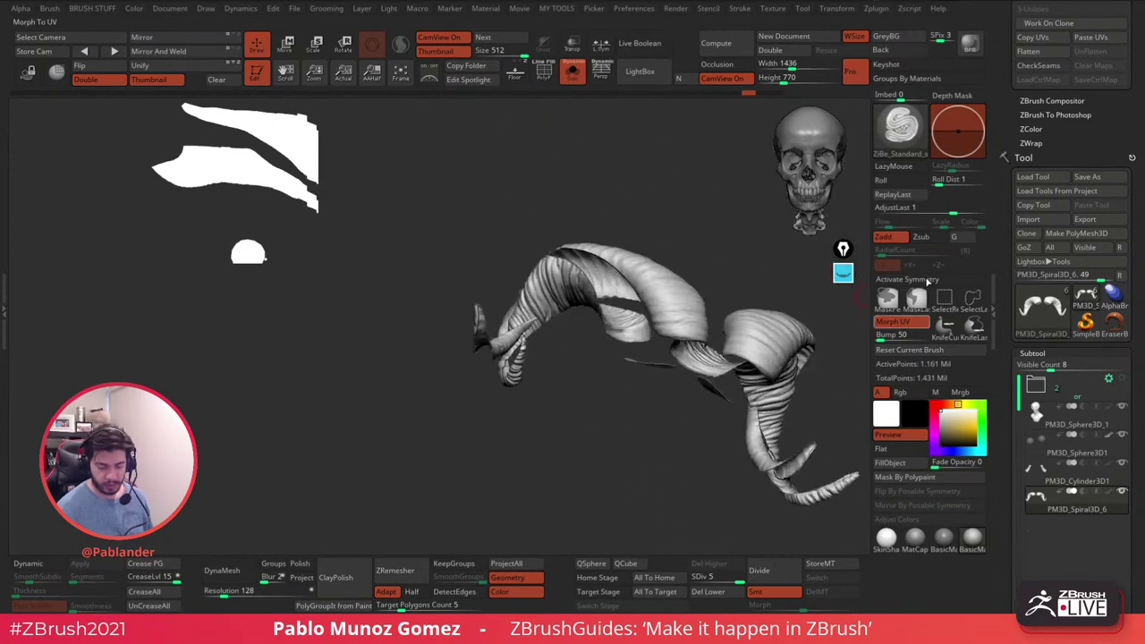
pyautogui.click(927, 282)
pyautogui.moveTo(639, 322)
pyautogui.keyDown('ctrl'); pyautogui.mouseDown(button='right')
pyautogui.moveTo(585, 347)
pyautogui.moveTo(639, 320)
pyautogui.mouseUp(button='right'); pyautogui.keyUp('ctrl')
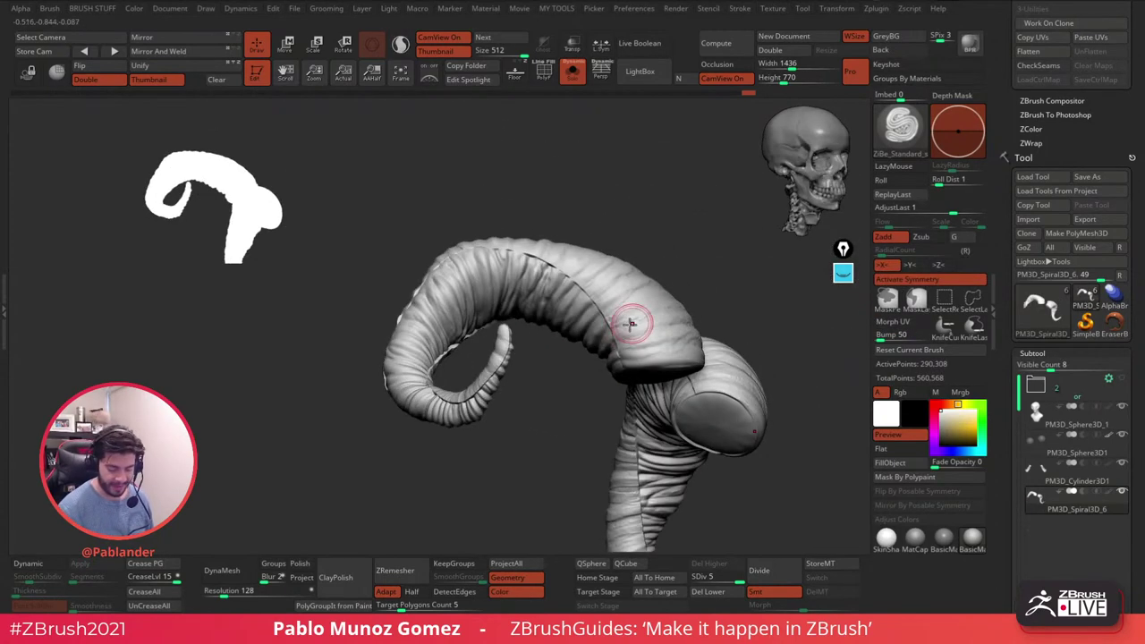
# - Smooth the UV seam on the upper outer side of both horns symmetrically, from the base around the curve
pyautogui.keyDown('shift'); pyautogui.moveTo(575, 284); pyautogui.dragTo(467, 252); pyautogui.keyUp('shift')
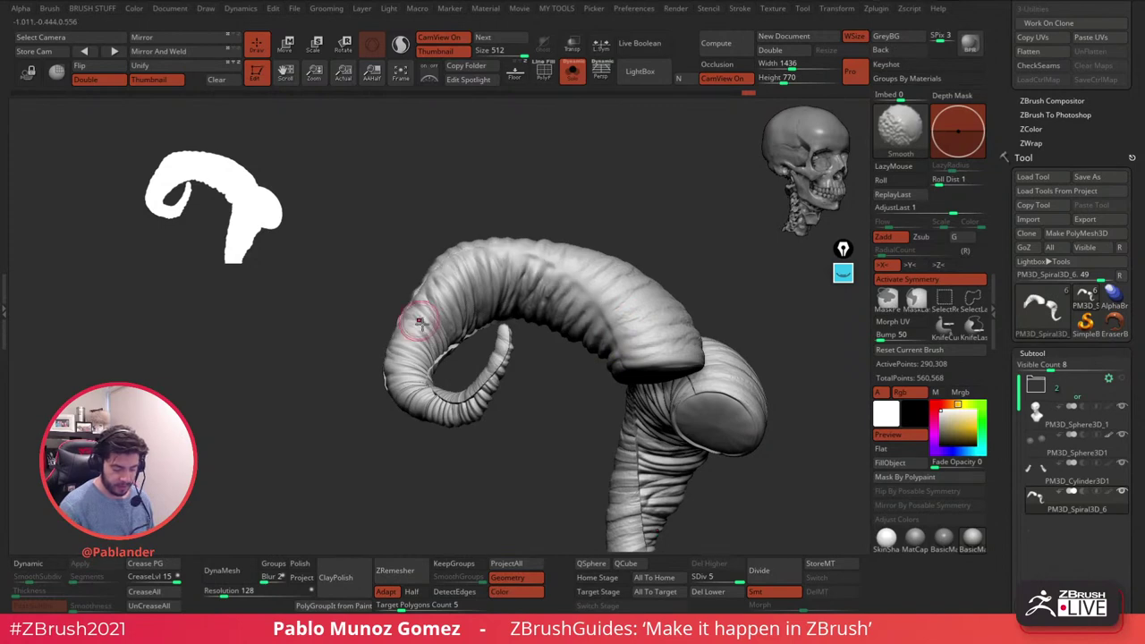
pyautogui.moveTo(411, 326); pyautogui.dragTo(431, 389, button='right')
pyautogui.moveTo(609, 319); pyautogui.dragTo(590, 340, button='right')
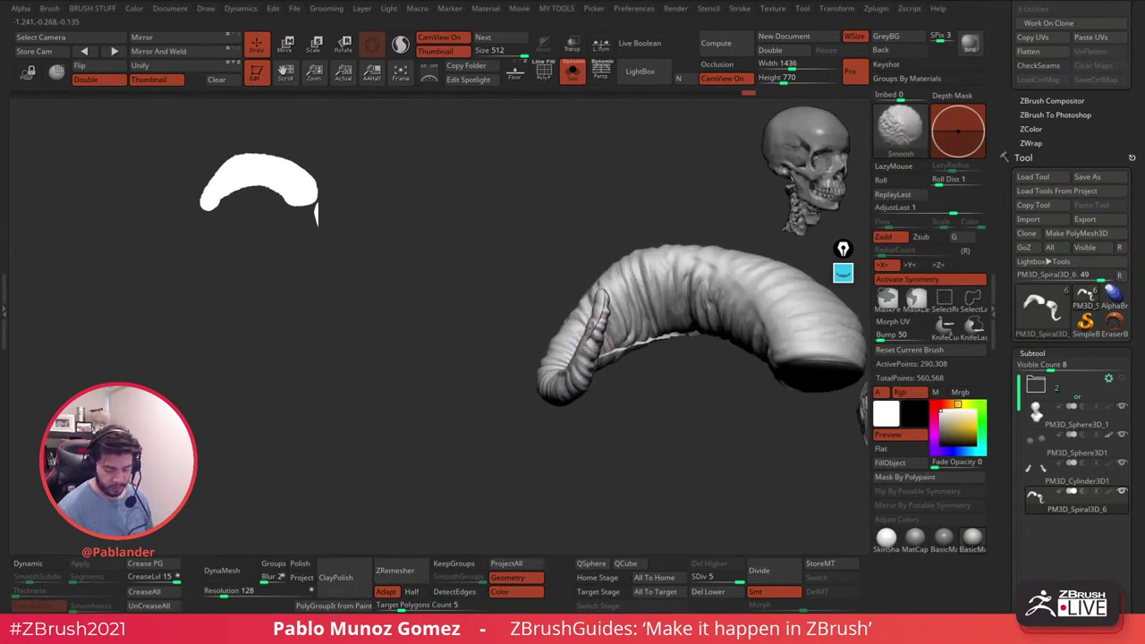
pyautogui.moveTo(601, 295); pyautogui.dragTo(472, 315, button='right')
pyautogui.moveTo(526, 409); pyautogui.dragTo(575, 328, button='right')
pyautogui.moveTo(683, 307)
pyautogui.mouseDown(button='right')
pyautogui.moveTo(486, 332)
pyautogui.moveTo(513, 394)
pyautogui.mouseUp(button='right')
# - Smooth the seam on the horns' underside from the middle up toward the base caps
pyautogui.press('shift')
pyautogui.keyDown('shift'); pyautogui.moveTo(593, 333); pyautogui.dragTo(641, 298); pyautogui.keyUp('shift')
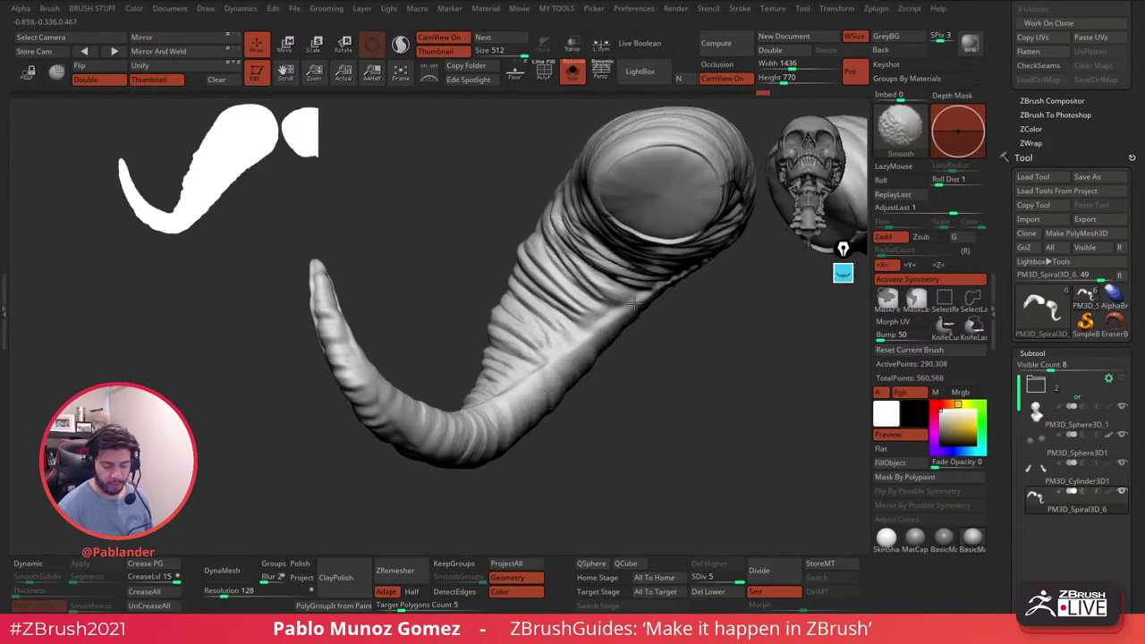
pyautogui.moveTo(641, 298); pyautogui.dragTo(659, 247, button='right')
pyautogui.keyDown('shift'); pyautogui.moveTo(660, 299); pyautogui.dragTo(705, 270); pyautogui.keyUp('shift')
pyautogui.moveTo(705, 271)
pyautogui.mouseDown(button='right')
pyautogui.moveTo(597, 325)
pyautogui.moveTo(604, 316)
pyautogui.mouseUp(button='right')
pyautogui.press('shift')
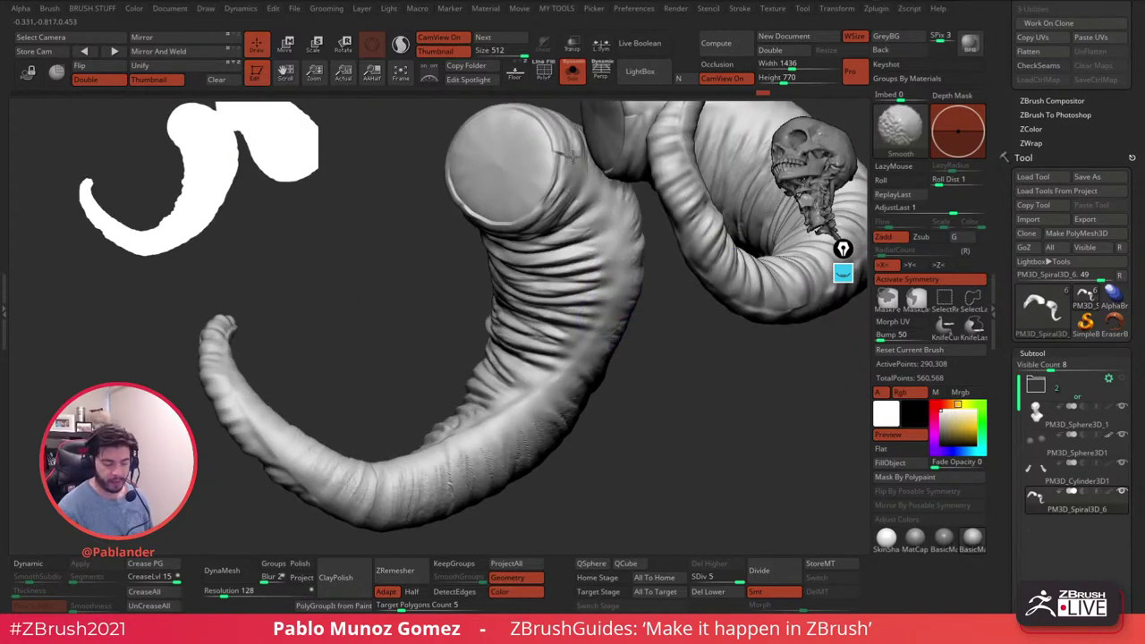
# - Smooth the remaining seam around the lower bend of both horns
pyautogui.moveTo(573, 268)
pyautogui.mouseDown(button='right')
pyautogui.moveTo(491, 379)
pyautogui.moveTo(582, 378)
pyautogui.moveTo(537, 402)
pyautogui.moveTo(555, 335)
pyautogui.moveTo(546, 373)
pyautogui.mouseUp(button='right')
pyautogui.keyDown('shift'); pyautogui.moveTo(488, 393); pyautogui.dragTo(485, 426); pyautogui.keyUp('shift')
pyautogui.moveTo(487, 420)
pyautogui.mouseDown(button='right')
pyautogui.moveTo(490, 398)
pyautogui.moveTo(511, 388)
pyautogui.mouseUp(button='right')
pyautogui.press('shift')
pyautogui.moveTo(551, 449)
pyautogui.mouseDown(button='right')
pyautogui.moveTo(617, 358)
pyautogui.moveTo(661, 332)
pyautogui.moveTo(689, 404)
pyautogui.moveTo(680, 358)
pyautogui.moveTo(613, 396)
pyautogui.moveTo(613, 336)
pyautogui.moveTo(555, 355)
pyautogui.mouseUp(button='right')
pyautogui.press('shift')
pyautogui.press('shift')
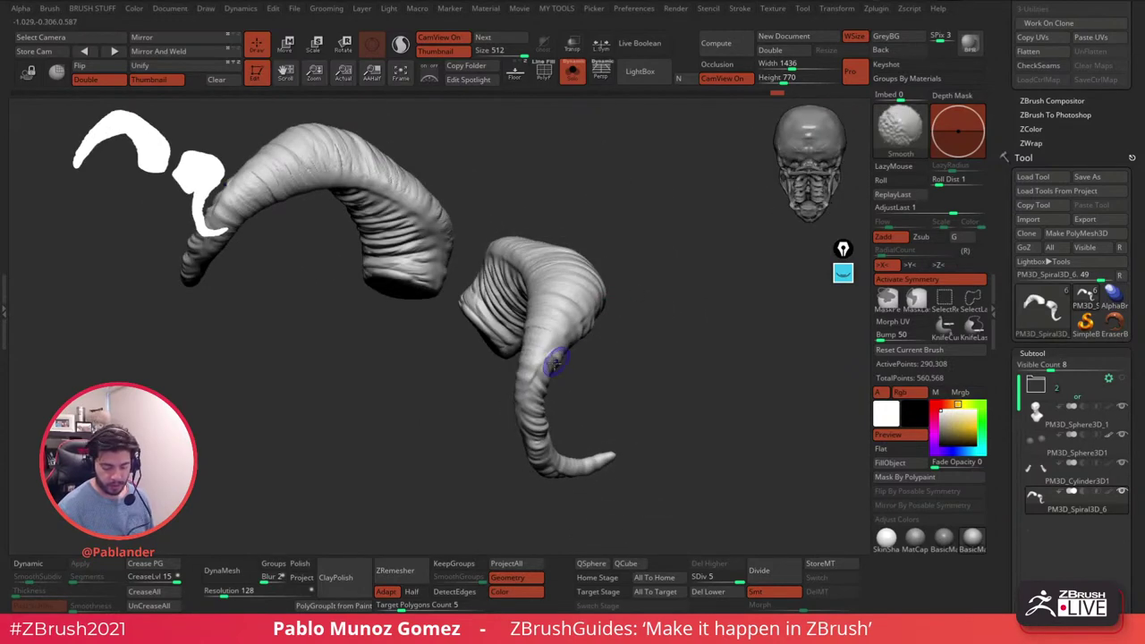
# - Smooth the seam along the narrow tip section of both horns and check them from the side
pyautogui.moveTo(533, 405); pyautogui.dragTo(527, 378, button='right')
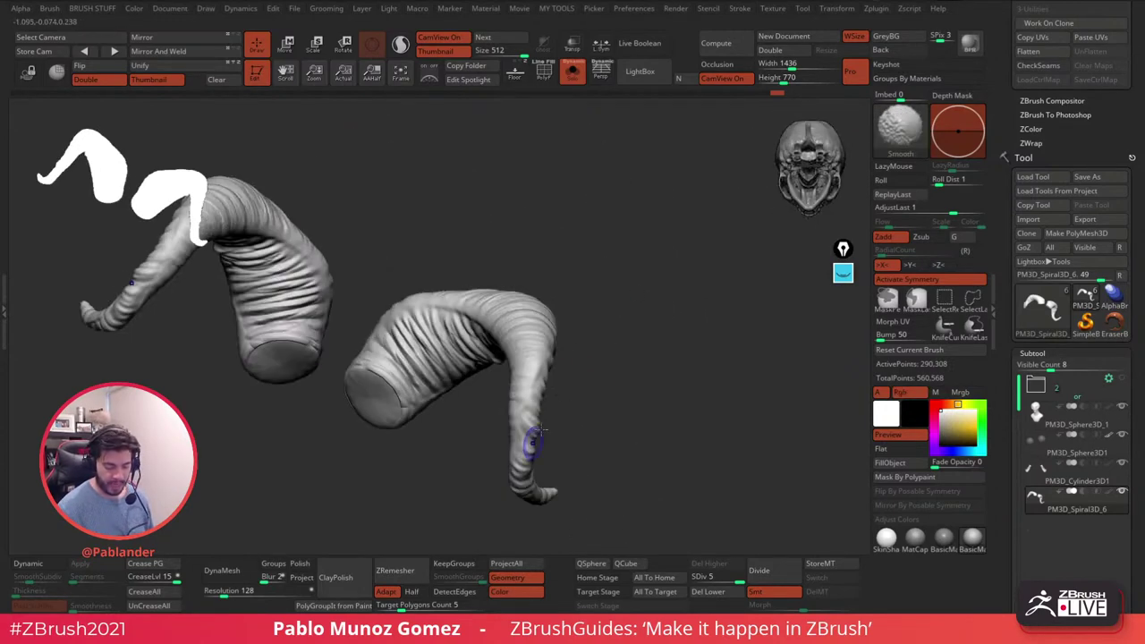
pyautogui.moveTo(523, 453); pyautogui.dragTo(599, 368, button='right')
pyautogui.press('shift')
pyautogui.moveTo(557, 322)
pyautogui.mouseDown(button='right')
pyautogui.moveTo(626, 304)
pyautogui.moveTo(582, 384)
pyautogui.moveTo(643, 399)
pyautogui.moveTo(626, 384)
pyautogui.moveTo(614, 408)
pyautogui.moveTo(613, 384)
pyautogui.moveTo(576, 418)
pyautogui.moveTo(560, 417)
pyautogui.moveTo(468, 378)
pyautogui.moveTo(442, 387)
pyautogui.moveTo(457, 405)
pyautogui.mouseUp(button='right')
pyautogui.press('shift')
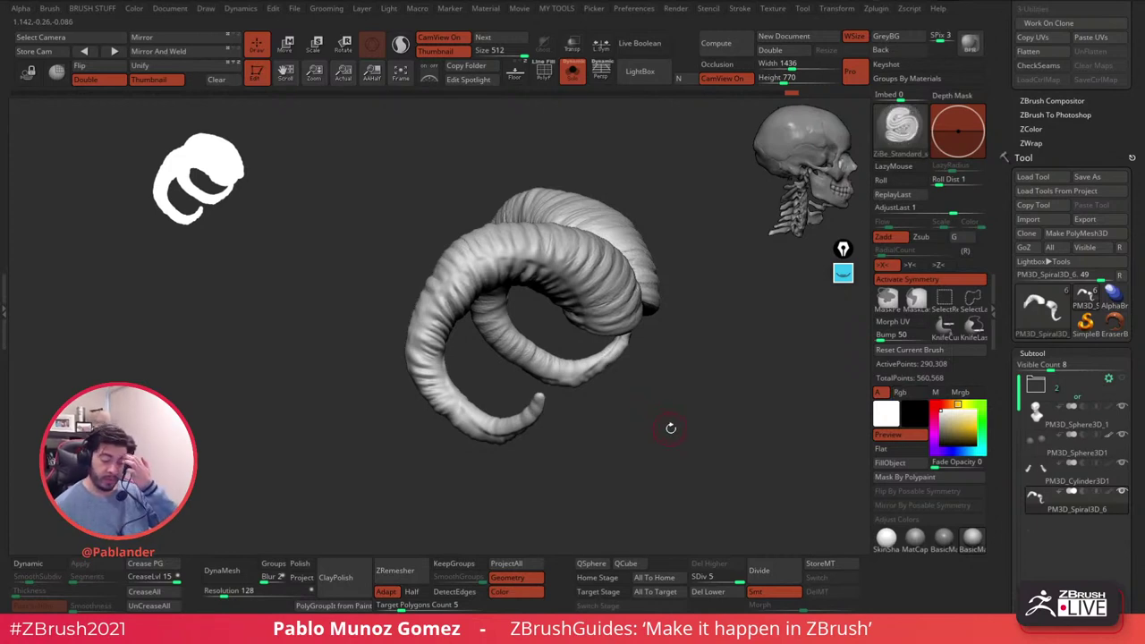
pyautogui.moveTo(713, 371); pyautogui.dragTo(691, 385, button='right')
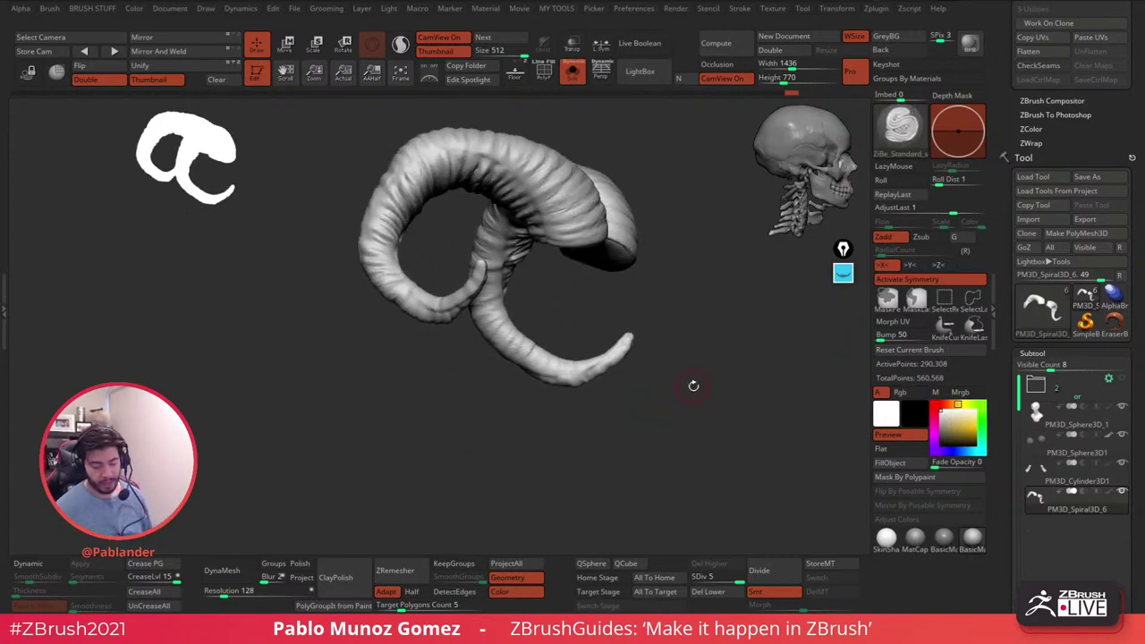
pyautogui.moveTo(528, 224); pyautogui.dragTo(674, 364, button='right')
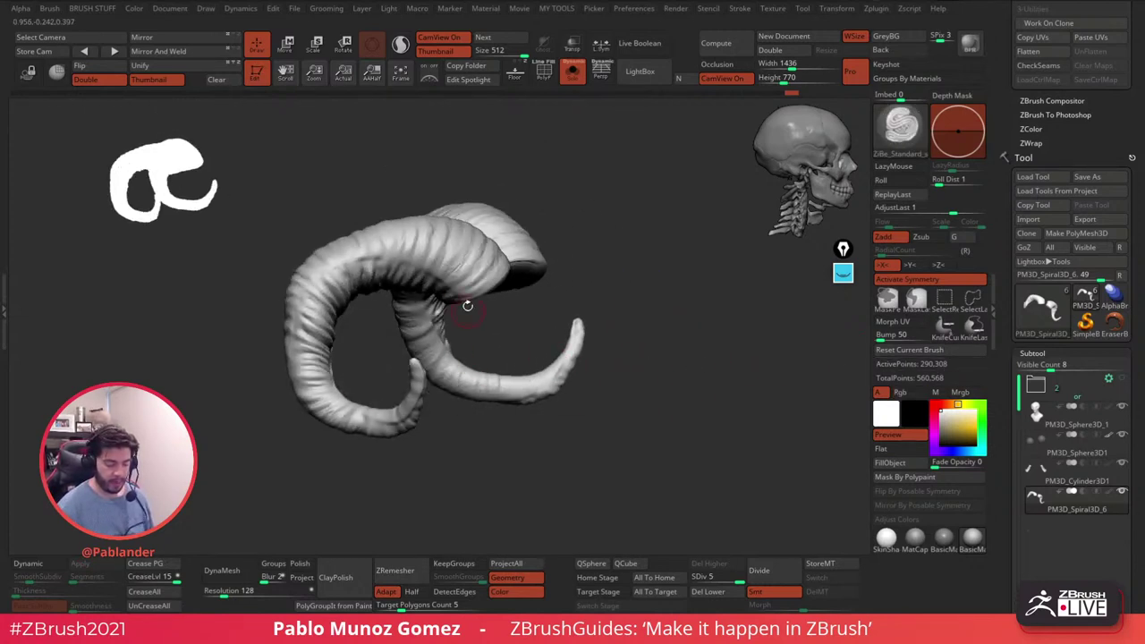
pyautogui.keyDown('alt'); pyautogui.moveTo(353, 292); pyautogui.dragTo(401, 260, button='right'); pyautogui.keyUp('alt')
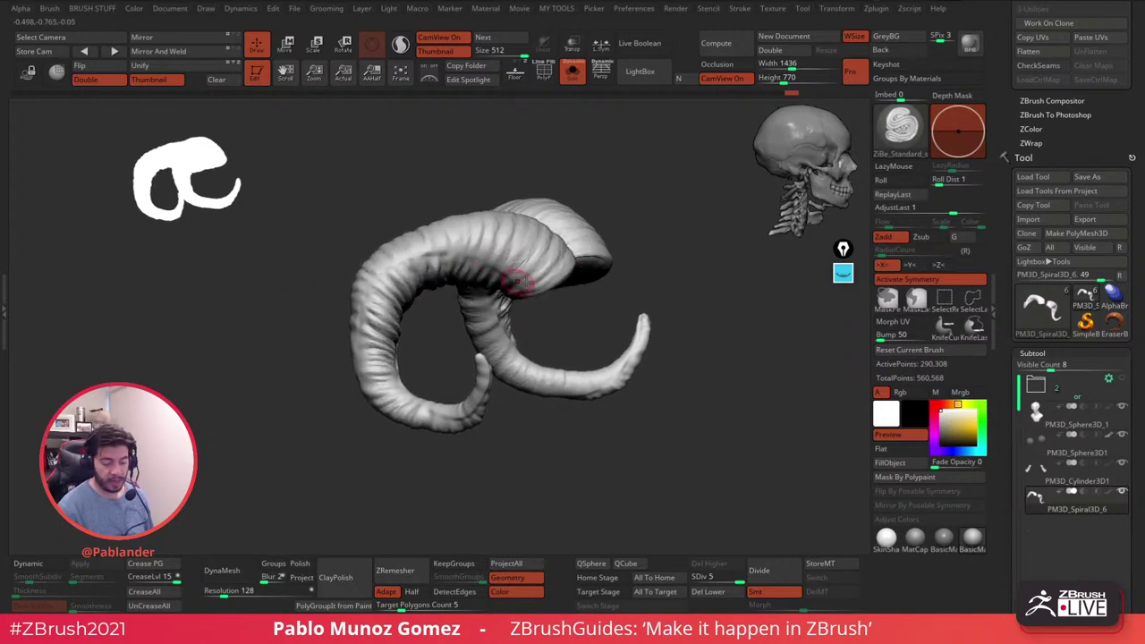
# - Load the Smooth Stronger brush from LightBox's Smooth brush folder as the smoothing brush
pyautogui.press('2')
pyautogui.press('1')
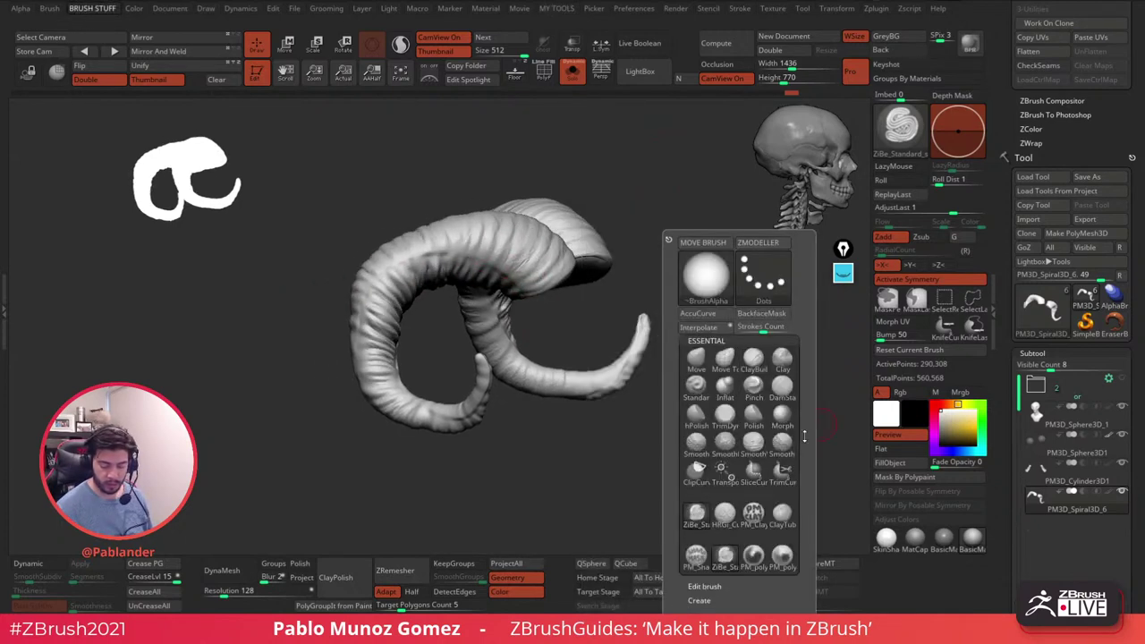
pyautogui.click(789, 444)
pyautogui.click(786, 472)
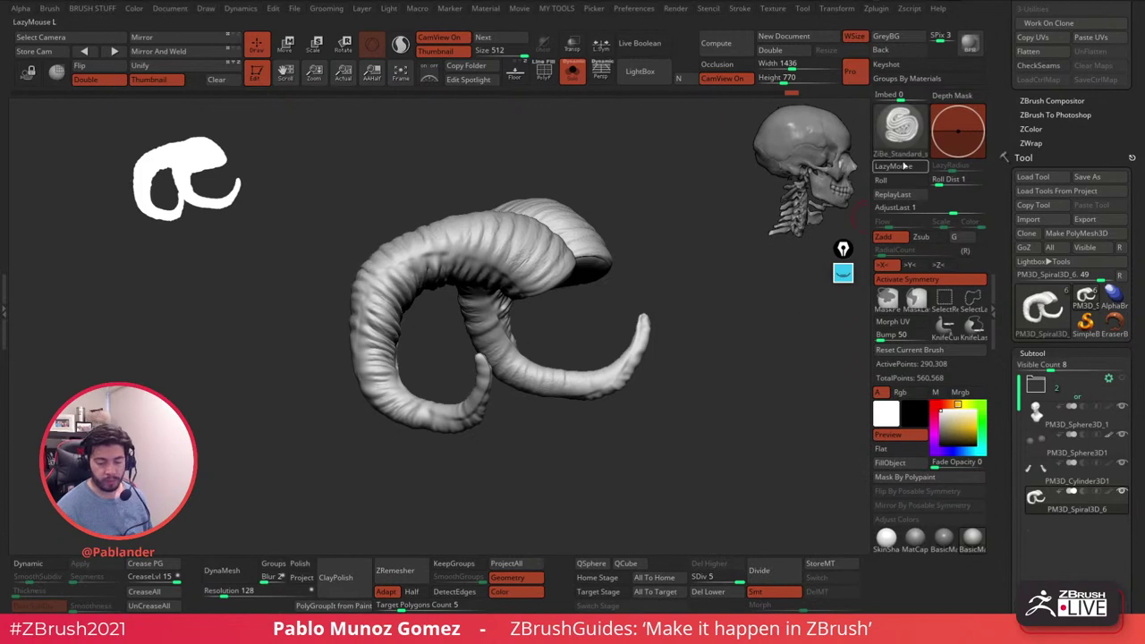
pyautogui.press('shift')
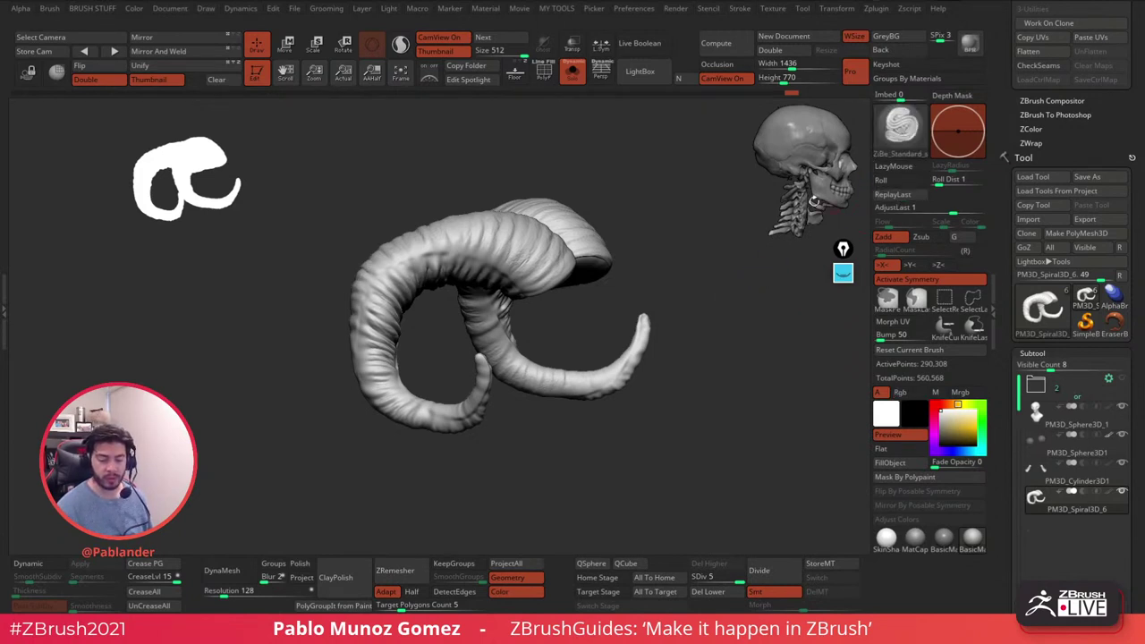
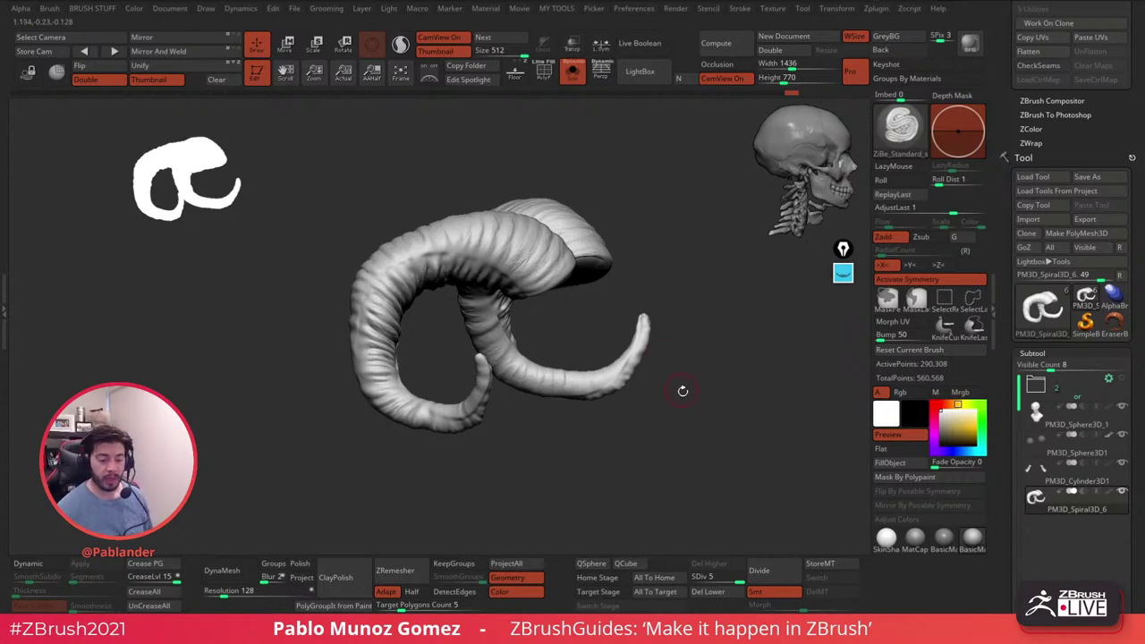
pyautogui.click(633, 77)
pyautogui.click(153, 110)
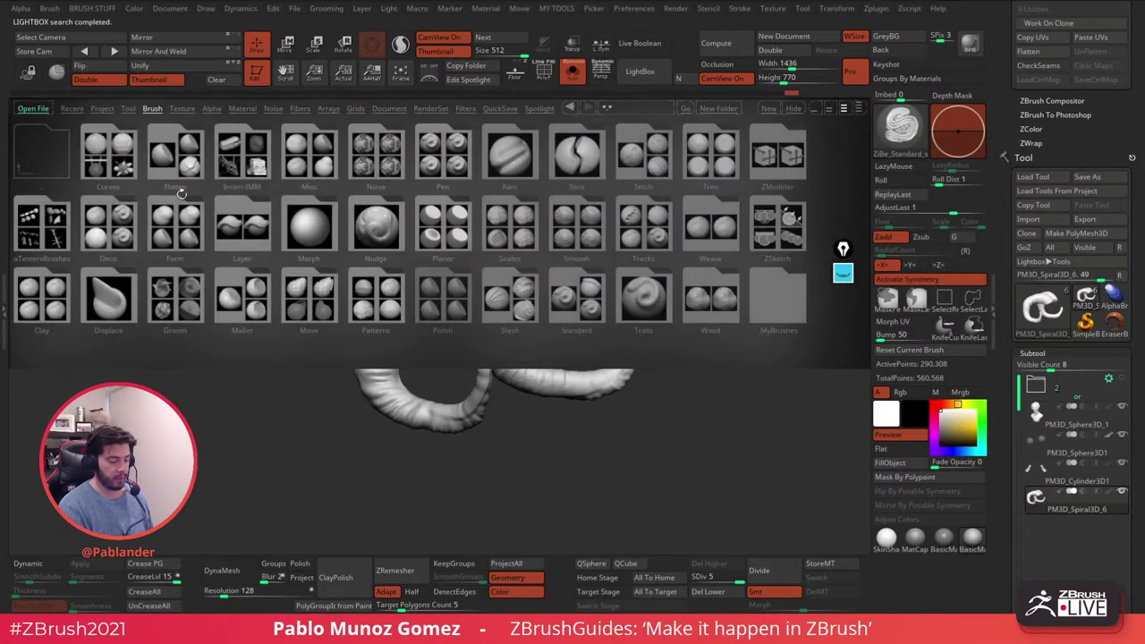
pyautogui.doubleClick(587, 238)
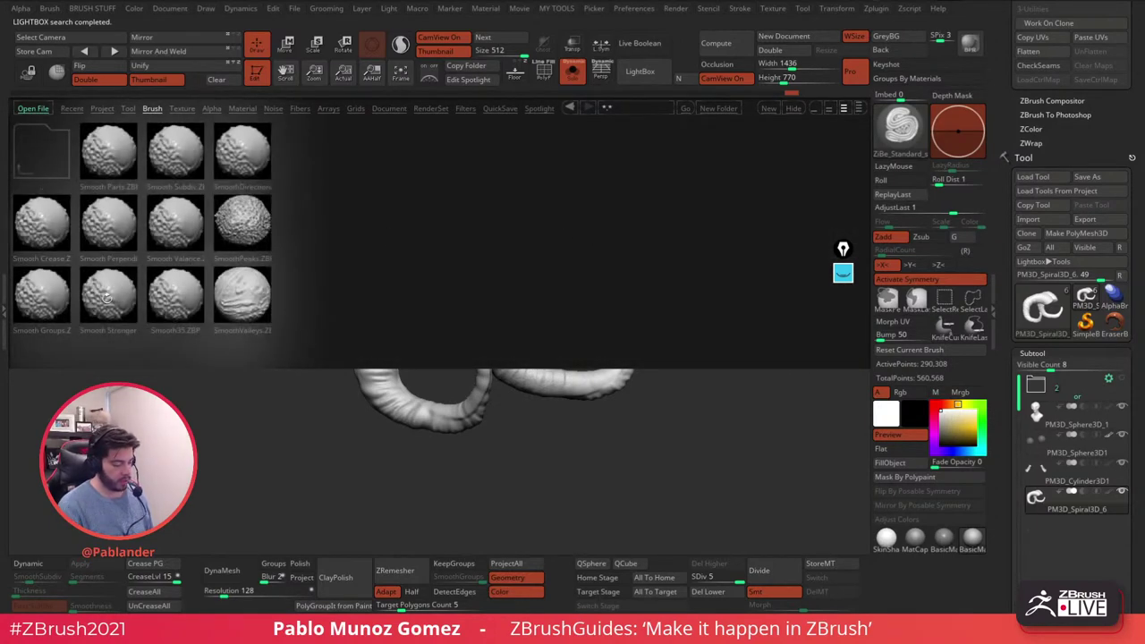
pyautogui.click(633, 67)
# - Soften the leftover seam marks on the horns with Smooth Stronger and inspect both from below and the front
pyautogui.keyDown('shift'); pyautogui.moveTo(539, 278); pyautogui.dragTo(514, 284); pyautogui.keyUp('shift')
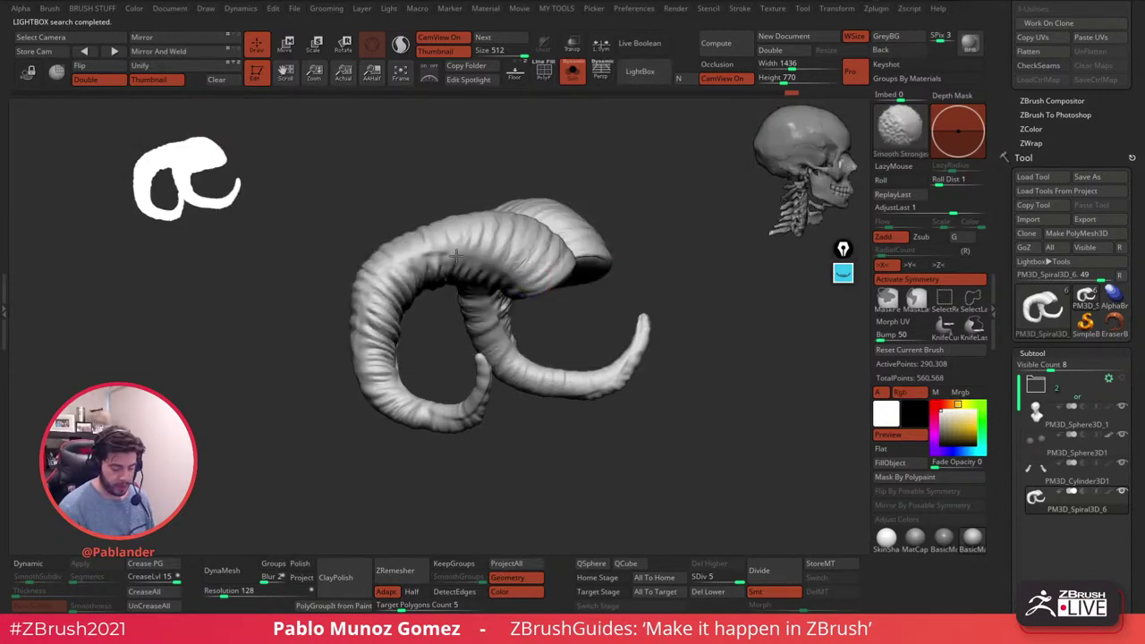
pyautogui.keyDown('shift'); pyautogui.moveTo(520, 358); pyautogui.dragTo(577, 374); pyautogui.keyUp('shift')
pyautogui.moveTo(540, 364)
pyautogui.mouseDown(button='right')
pyautogui.moveTo(458, 354)
pyautogui.moveTo(486, 319)
pyautogui.moveTo(438, 271)
pyautogui.mouseUp(button='right')
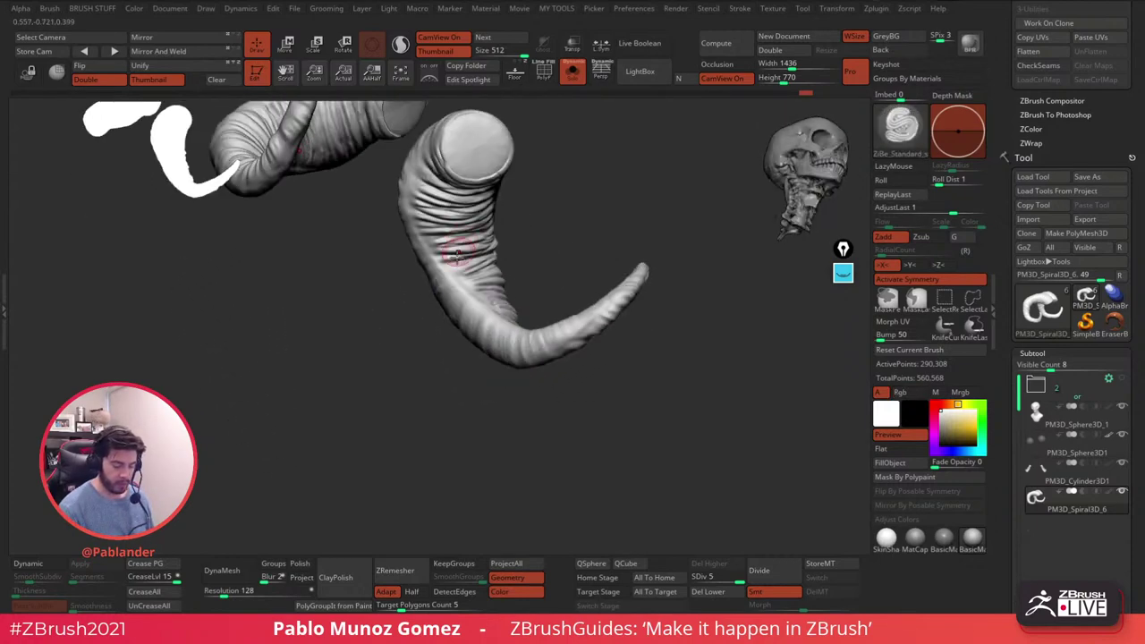
pyautogui.moveTo(581, 206); pyautogui.dragTo(588, 339, button='right')
pyautogui.moveTo(691, 278); pyautogui.dragTo(612, 247, button='right')
pyautogui.keyDown('shift'); pyautogui.moveTo(575, 284); pyautogui.dragTo(573, 292, button='right'); pyautogui.keyUp('shift')
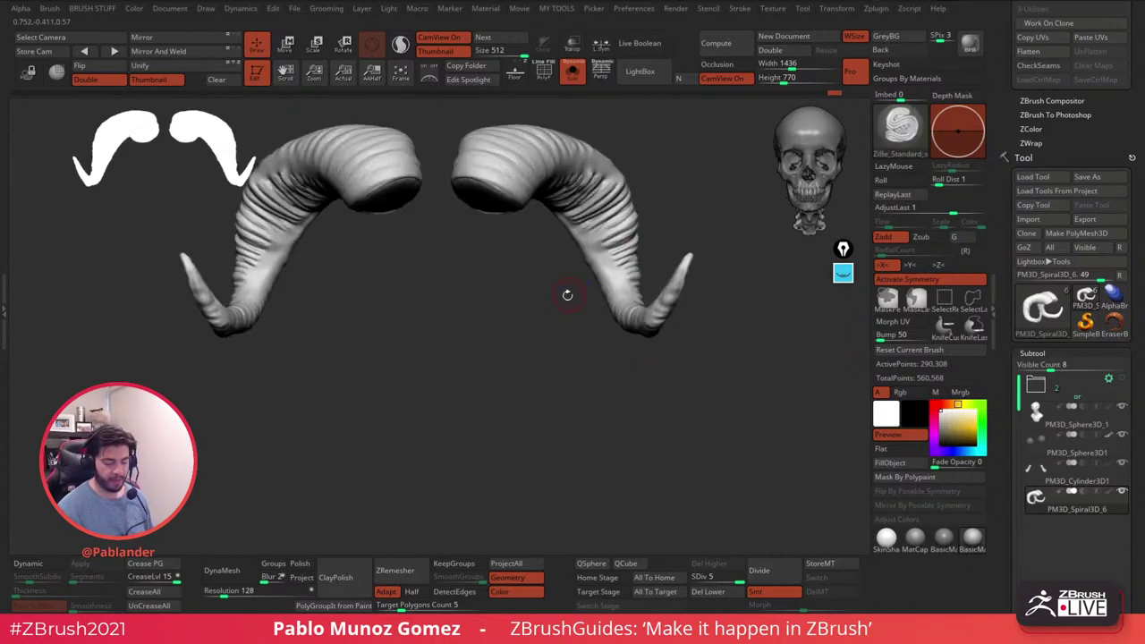
pyautogui.keyDown('alt'); pyautogui.moveTo(631, 213); pyautogui.dragTo(695, 263, button='right'); pyautogui.keyUp('alt')
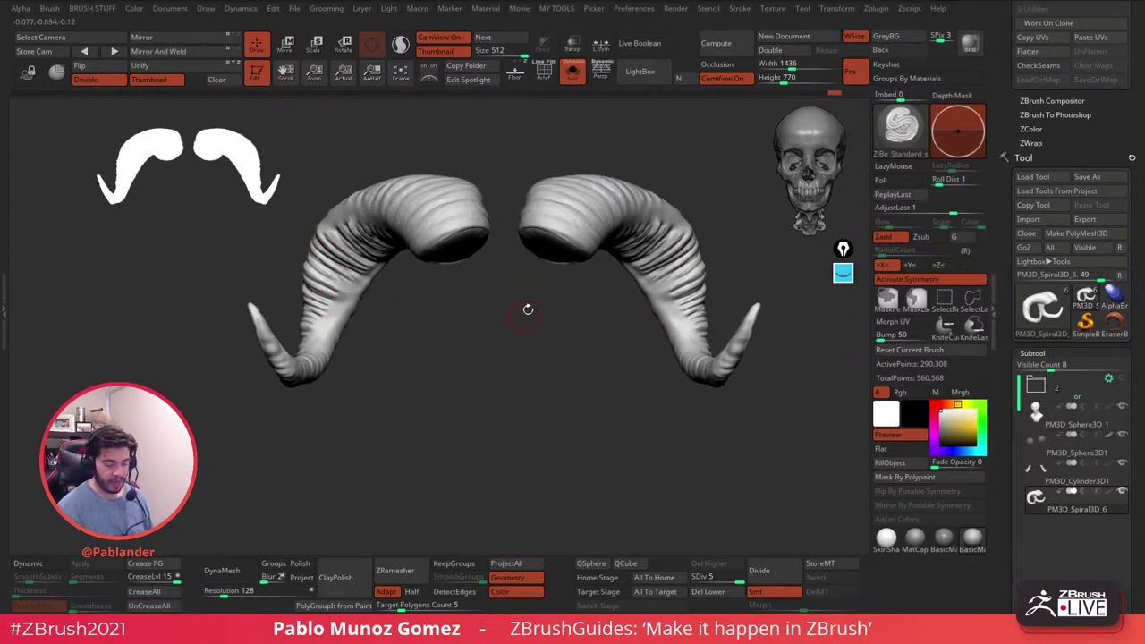
pyautogui.keyDown('alt'); pyautogui.moveTo(504, 318); pyautogui.dragTo(572, 331, button='right'); pyautogui.keyUp('alt')
# - Switch to the ZBGs_Creature brush and hide the thumbnail and CamView overlays
pyautogui.press('space')
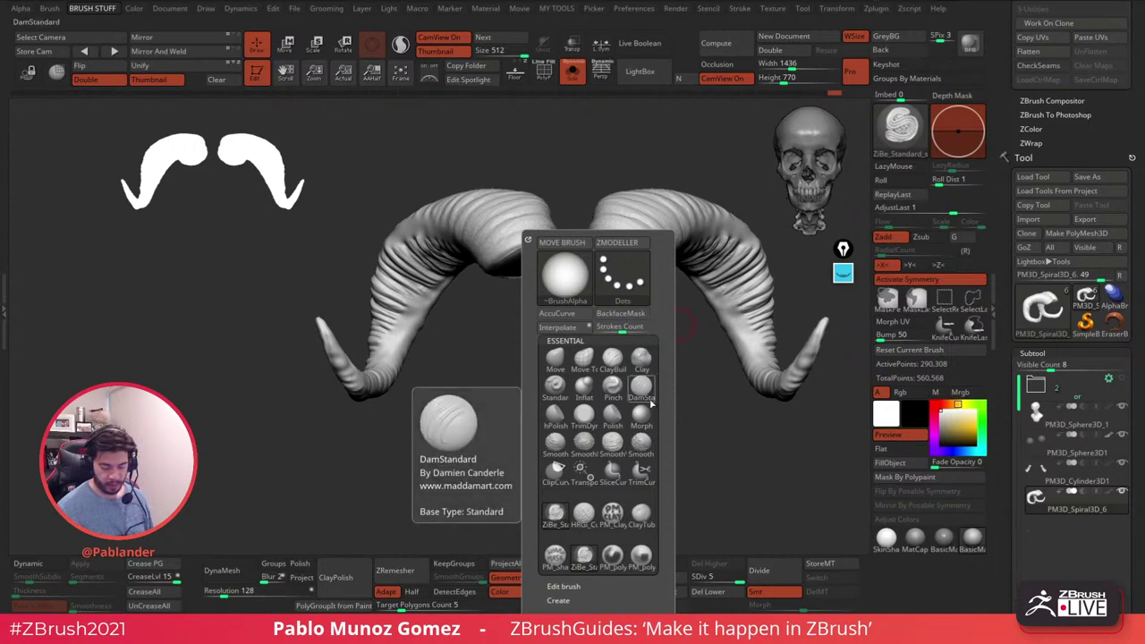
pyautogui.click(896, 141)
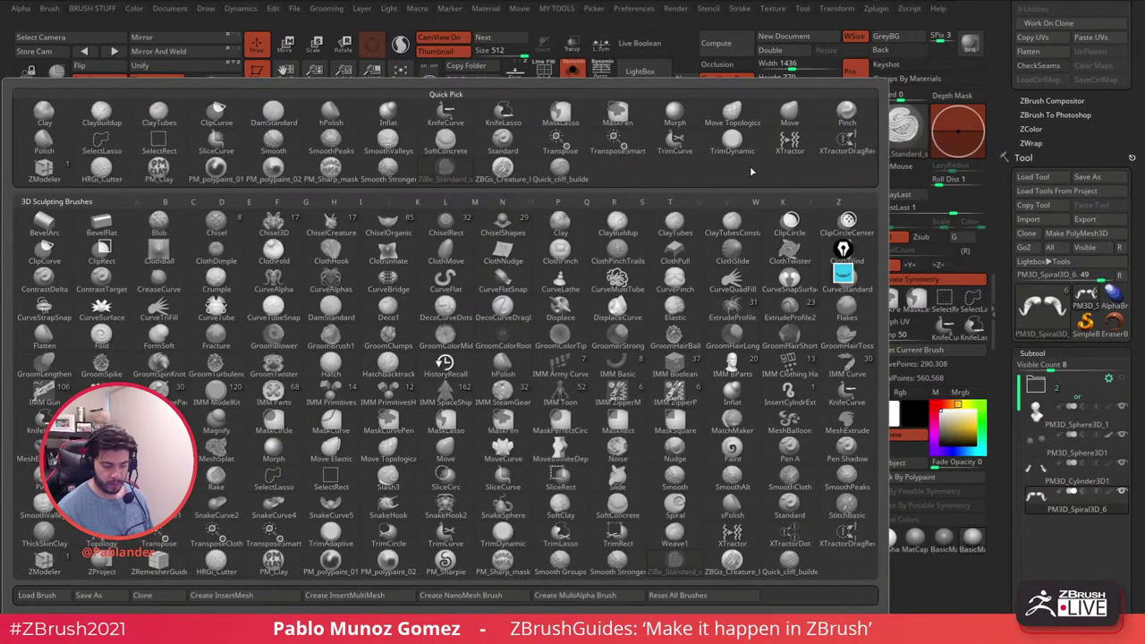
pyautogui.click(502, 168)
pyautogui.moveTo(511, 327)
pyautogui.mouseDown()
pyautogui.moveTo(479, 293)
pyautogui.moveTo(525, 316)
pyautogui.mouseUp()
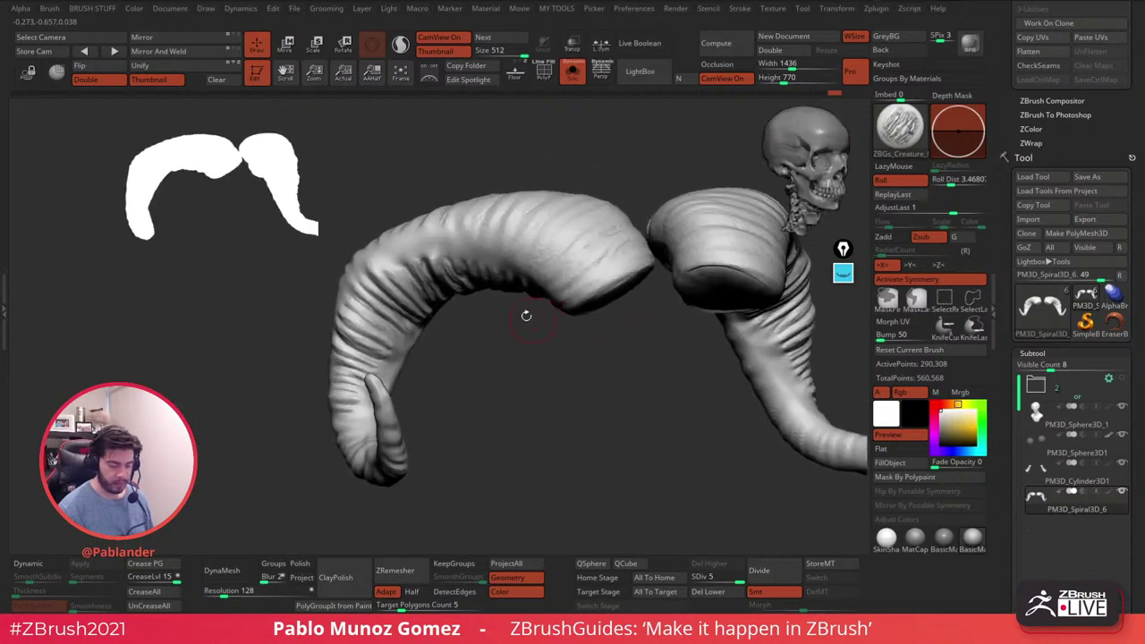
pyautogui.click(161, 80)
pyautogui.moveTo(530, 331); pyautogui.dragTo(537, 427)
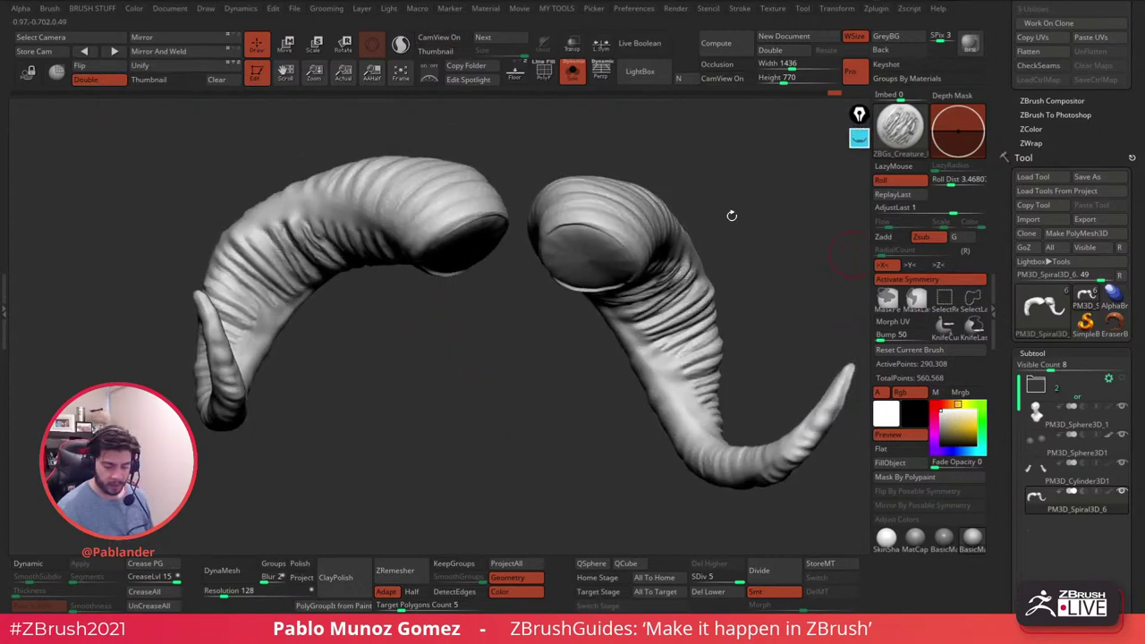
# - Carve additional grooves across the upper side of both horns with the ZBGs_Creature brush, keeping X symmetry active
pyautogui.moveTo(723, 258)
pyautogui.mouseDown()
pyautogui.moveTo(670, 250)
pyautogui.moveTo(703, 219)
pyautogui.mouseUp()
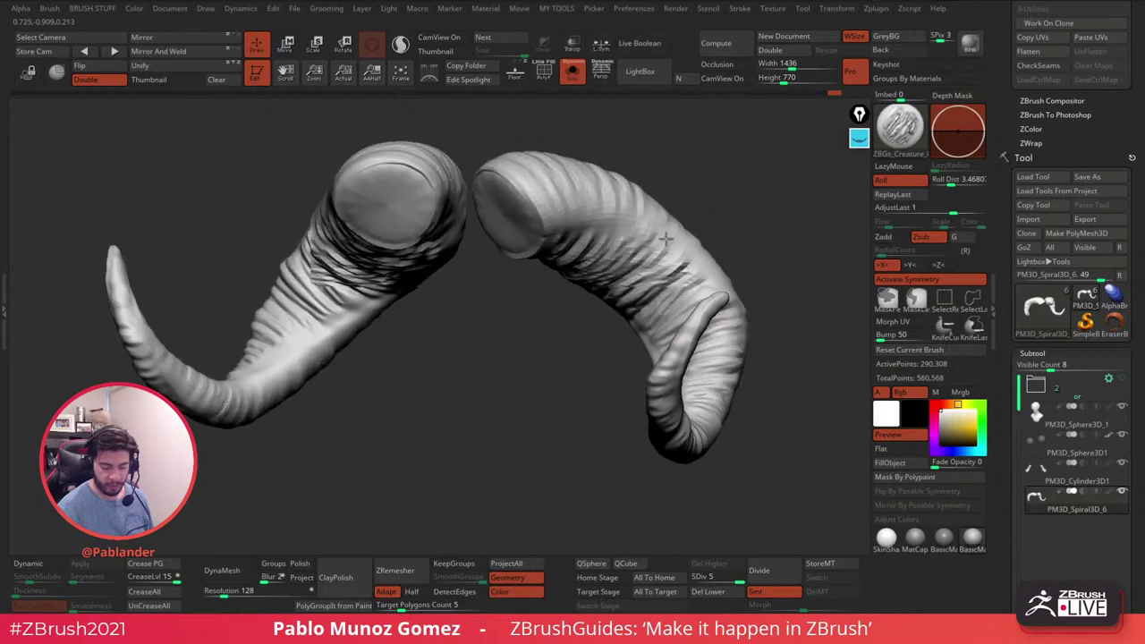
pyautogui.moveTo(634, 217)
pyautogui.mouseDown()
pyautogui.moveTo(622, 257)
pyautogui.moveTo(671, 230)
pyautogui.moveTo(682, 246)
pyautogui.mouseUp()
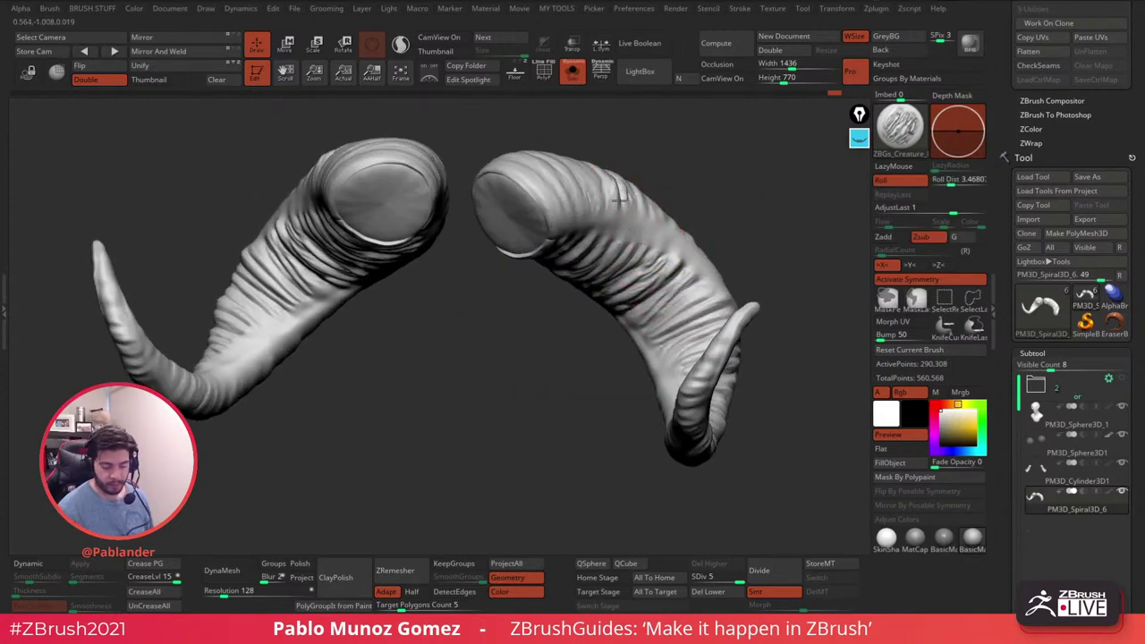
pyautogui.moveTo(711, 185); pyautogui.dragTo(680, 206)
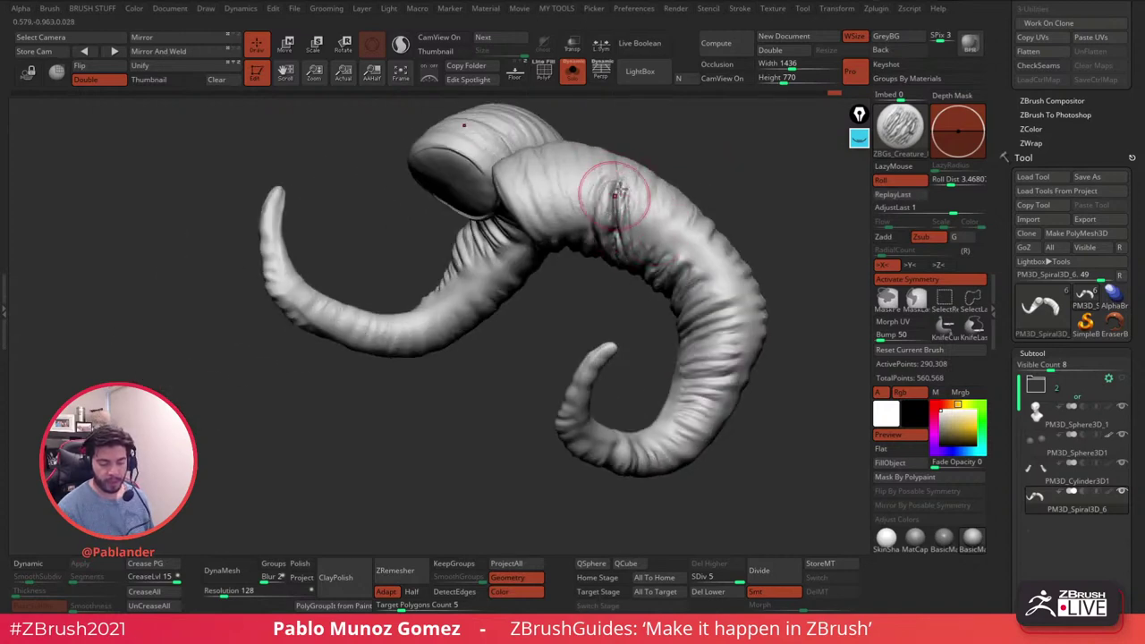
pyautogui.keyDown('alt'); pyautogui.moveTo(629, 202); pyautogui.dragTo(601, 241, button='right'); pyautogui.keyUp('alt')
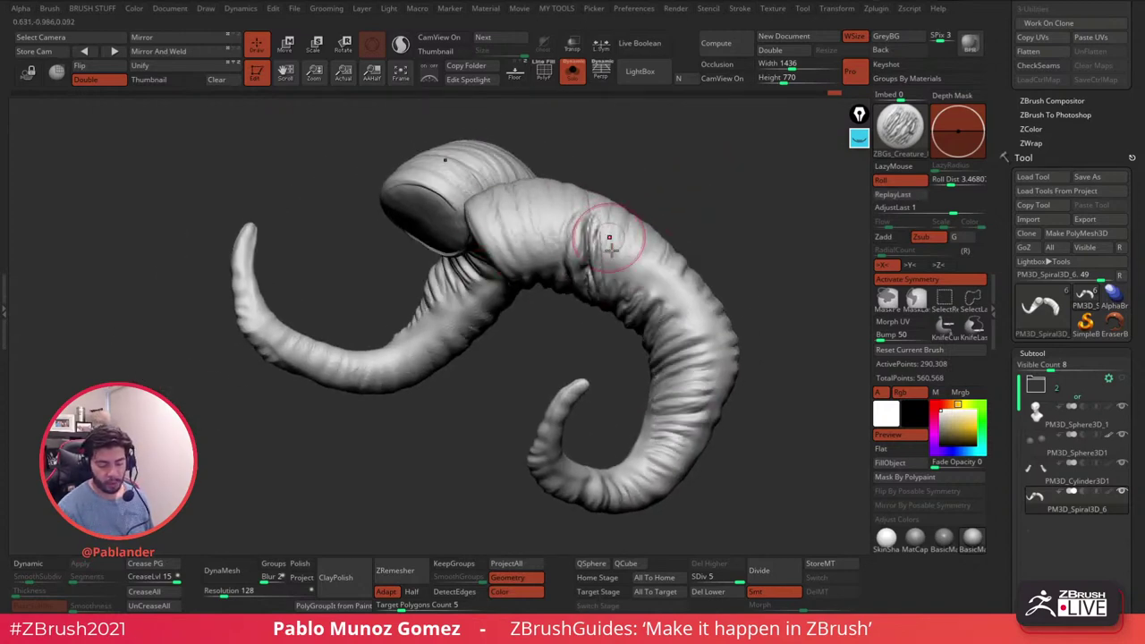
pyautogui.moveTo(682, 228); pyautogui.dragTo(693, 216)
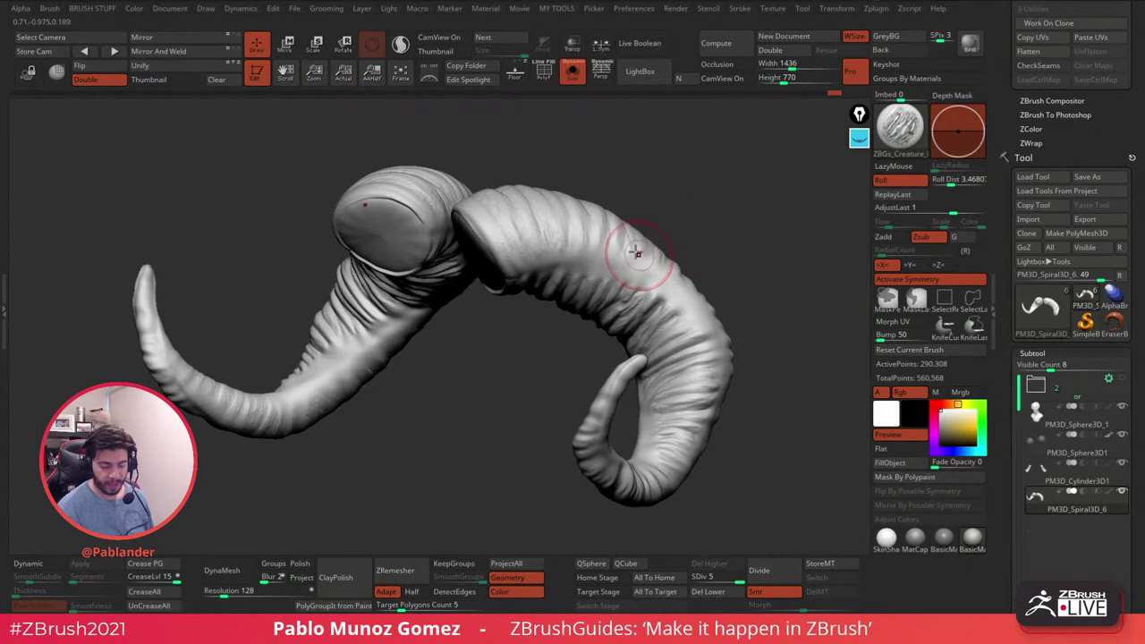
# - Mask the outer polygroup of both horns, show the complete mesh again and blur the edge of the mask
pyautogui.hotkey('ctrl', 'shift')
pyautogui.keyDown('ctrl'); pyautogui.keyDown('shift'); pyautogui.click(592, 215); pyautogui.keyUp('shift'); pyautogui.keyUp('ctrl')
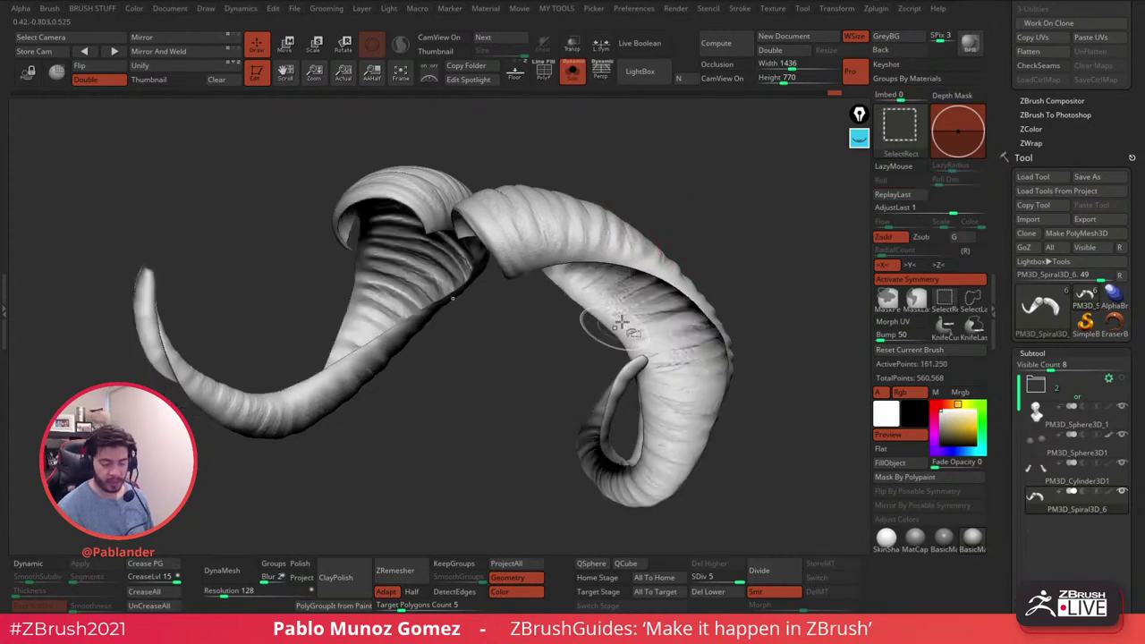
pyautogui.keyDown('ctrl'); pyautogui.keyDown('shift'); pyautogui.click(728, 274); pyautogui.keyUp('shift'); pyautogui.keyUp('ctrl')
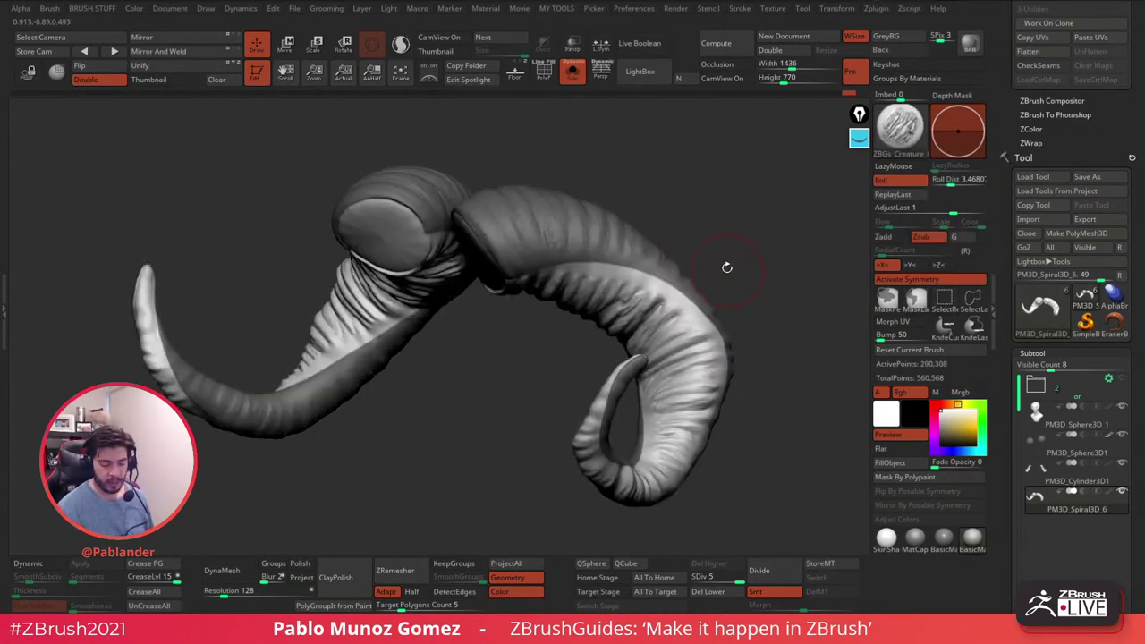
pyautogui.rightClick(780, 195)
pyautogui.click(729, 197)
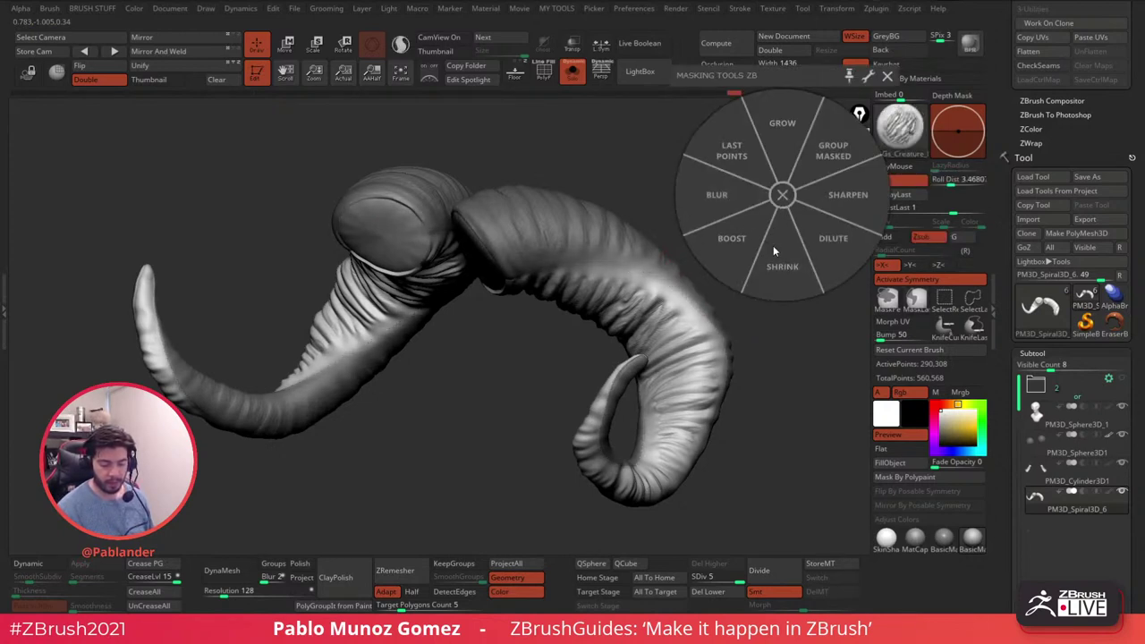
pyautogui.hotkey('ctrl', 'z')
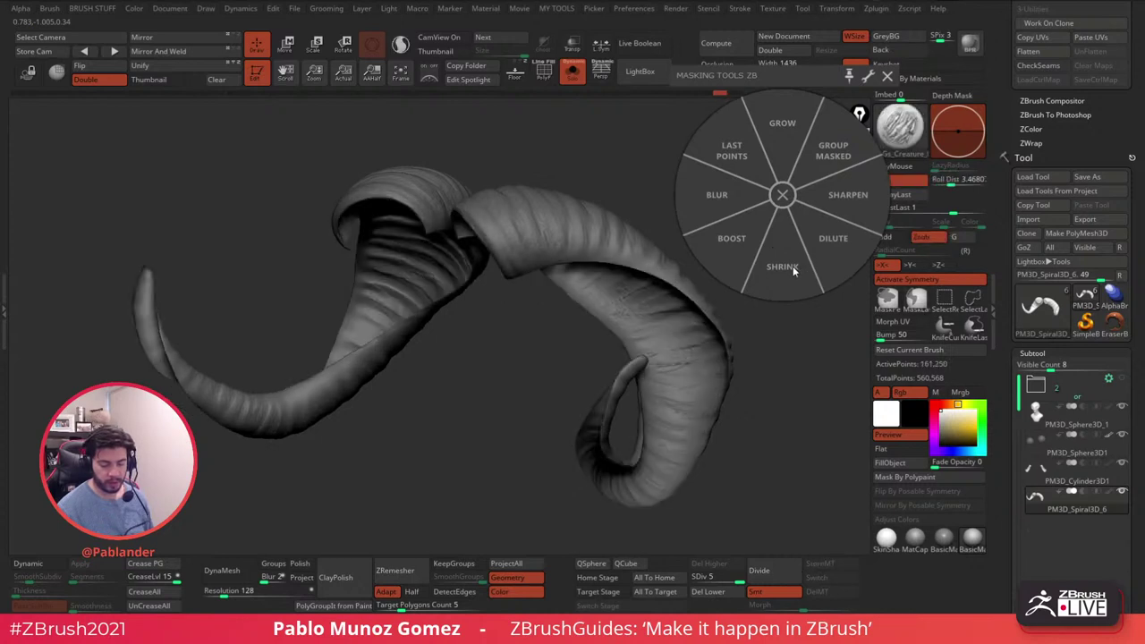
pyautogui.keyDown('ctrl'); pyautogui.keyDown('shift'); pyautogui.click(786, 332); pyautogui.keyUp('shift'); pyautogui.keyUp('ctrl')
pyautogui.click(778, 272)
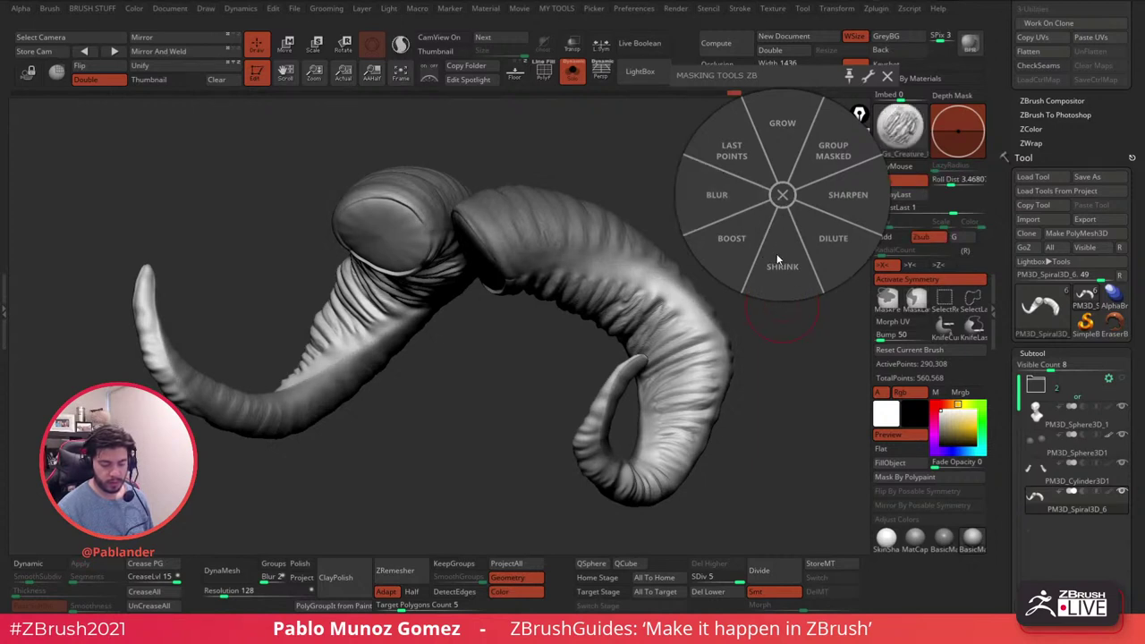
pyautogui.click(887, 76)
# - Carve deep grooves along the unmasked inner curve of both horns, working around to the lower bend
pyautogui.moveTo(581, 268)
pyautogui.mouseDown()
pyautogui.moveTo(706, 317)
pyautogui.moveTo(683, 336)
pyautogui.mouseUp()
pyautogui.hotkey('ctrl', 'z')
pyautogui.moveTo(560, 375); pyautogui.dragTo(554, 280, button='right')
pyautogui.moveTo(536, 278)
pyautogui.mouseDown()
pyautogui.moveTo(510, 268)
pyautogui.moveTo(559, 268)
pyautogui.moveTo(545, 349)
pyautogui.moveTo(590, 332)
pyautogui.mouseUp()
pyautogui.moveTo(572, 420); pyautogui.dragTo(549, 331, button='right')
pyautogui.moveTo(586, 224); pyautogui.dragTo(561, 307)
pyautogui.moveTo(629, 217)
pyautogui.mouseDown()
pyautogui.moveTo(619, 273)
pyautogui.moveTo(669, 259)
pyautogui.mouseUp()
pyautogui.moveTo(666, 269); pyautogui.dragTo(617, 331, button='right')
pyautogui.moveTo(592, 313)
pyautogui.mouseDown()
pyautogui.moveTo(604, 245)
pyautogui.moveTo(633, 289)
pyautogui.moveTo(601, 347)
pyautogui.mouseUp()
pyautogui.keyDown('alt'); pyautogui.moveTo(653, 359); pyautogui.dragTo(657, 280, button='right'); pyautogui.keyUp('alt')
pyautogui.moveTo(671, 234); pyautogui.dragTo(593, 316)
pyautogui.moveTo(669, 296); pyautogui.dragTo(601, 340)
pyautogui.moveTo(639, 344)
pyautogui.mouseDown(button='right')
pyautogui.moveTo(734, 268)
pyautogui.moveTo(749, 201)
pyautogui.mouseUp(button='right')
pyautogui.moveTo(629, 283)
pyautogui.mouseDown()
pyautogui.moveTo(577, 323)
pyautogui.moveTo(609, 230)
pyautogui.mouseUp()
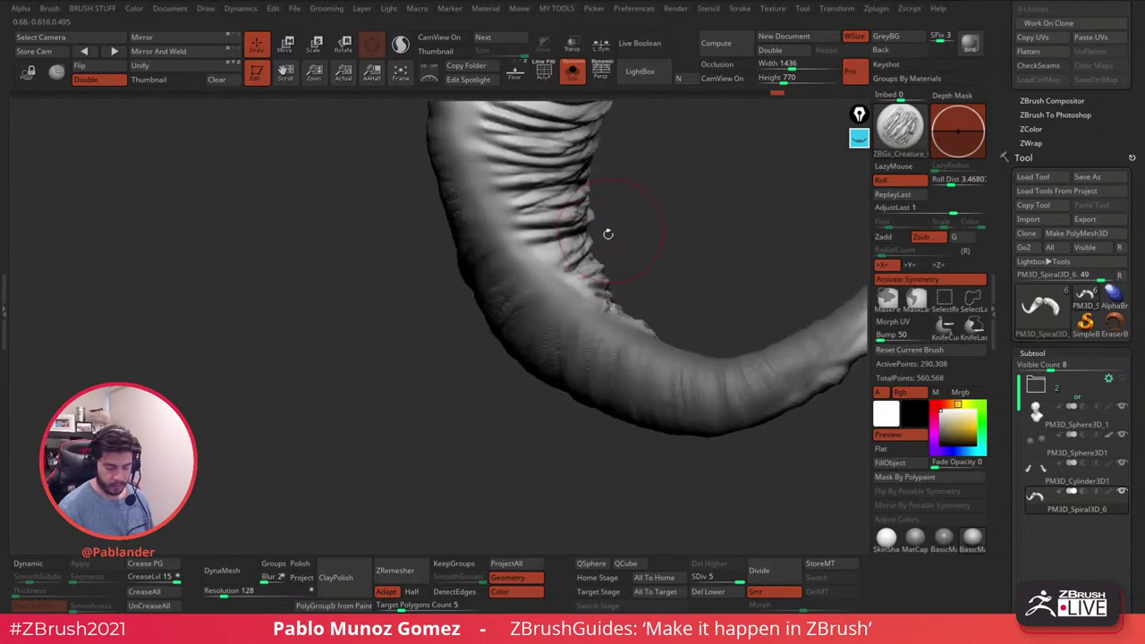
# - Carve more grooves into the underside of the horns, working up towards the base caps
pyautogui.moveTo(491, 198); pyautogui.dragTo(528, 181)
pyautogui.keyDown('alt'); pyautogui.moveTo(527, 181); pyautogui.dragTo(525, 279, button='right'); pyautogui.keyUp('alt')
pyautogui.moveTo(474, 269); pyautogui.dragTo(523, 277)
pyautogui.moveTo(465, 234); pyautogui.dragTo(521, 246)
pyautogui.moveTo(467, 204)
pyautogui.mouseDown()
pyautogui.moveTo(511, 198)
pyautogui.moveTo(487, 228)
pyautogui.mouseUp()
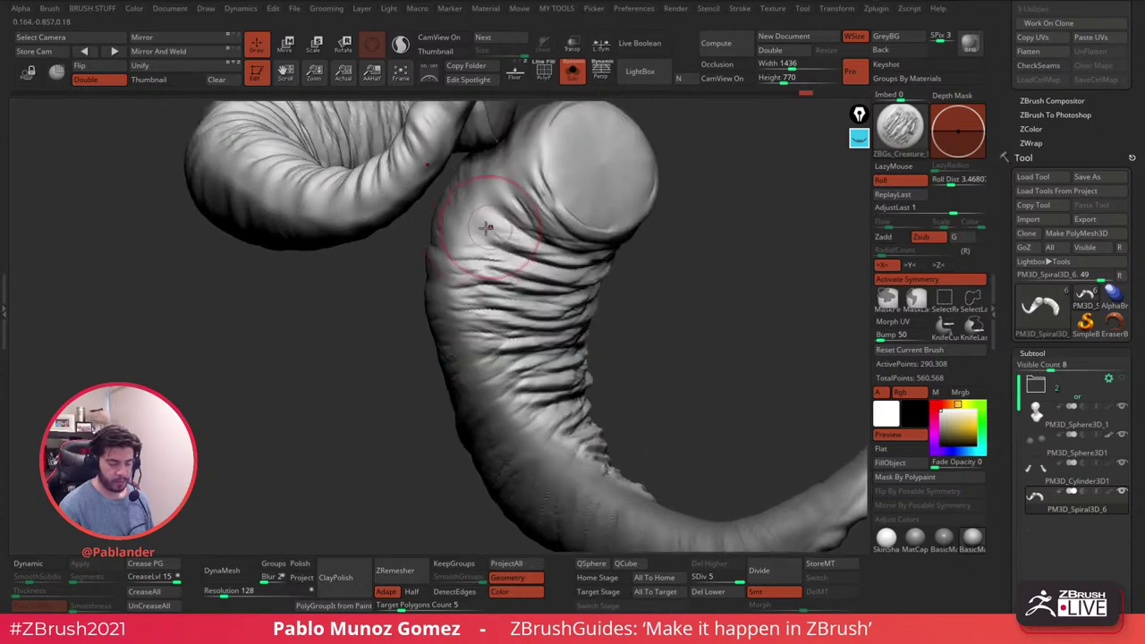
# - Extend the grooves around the curve of the horns towards the tips
pyautogui.moveTo(533, 186)
pyautogui.mouseDown(button='right')
pyautogui.moveTo(586, 286)
pyautogui.moveTo(613, 248)
pyautogui.moveTo(570, 302)
pyautogui.mouseUp(button='right')
pyautogui.moveTo(570, 301)
pyautogui.mouseDown()
pyautogui.moveTo(615, 278)
pyautogui.moveTo(624, 303)
pyautogui.mouseUp()
pyautogui.moveTo(698, 311); pyautogui.dragTo(659, 337)
pyautogui.moveTo(584, 345); pyautogui.dragTo(639, 328)
pyautogui.moveTo(692, 365)
pyautogui.mouseDown()
pyautogui.moveTo(657, 331)
pyautogui.moveTo(617, 379)
pyautogui.mouseUp()
pyautogui.moveTo(668, 409)
pyautogui.mouseDown()
pyautogui.moveTo(598, 417)
pyautogui.moveTo(602, 463)
pyautogui.mouseUp()
pyautogui.moveTo(638, 302)
pyautogui.mouseDown()
pyautogui.moveTo(616, 273)
pyautogui.moveTo(516, 263)
pyautogui.mouseUp()
pyautogui.moveTo(623, 313)
pyautogui.mouseDown()
pyautogui.moveTo(683, 340)
pyautogui.moveTo(617, 351)
pyautogui.mouseUp()
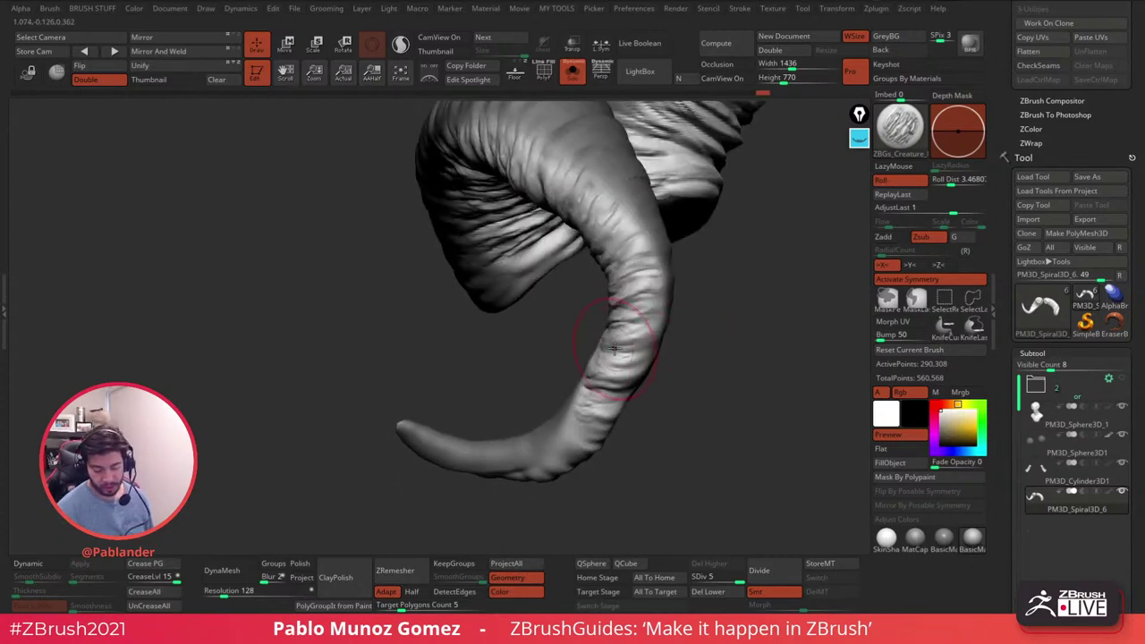
# - Carve grooves along the narrow end sections of both horns and touch up the neighbouring curve
pyautogui.moveTo(650, 444); pyautogui.dragTo(582, 423)
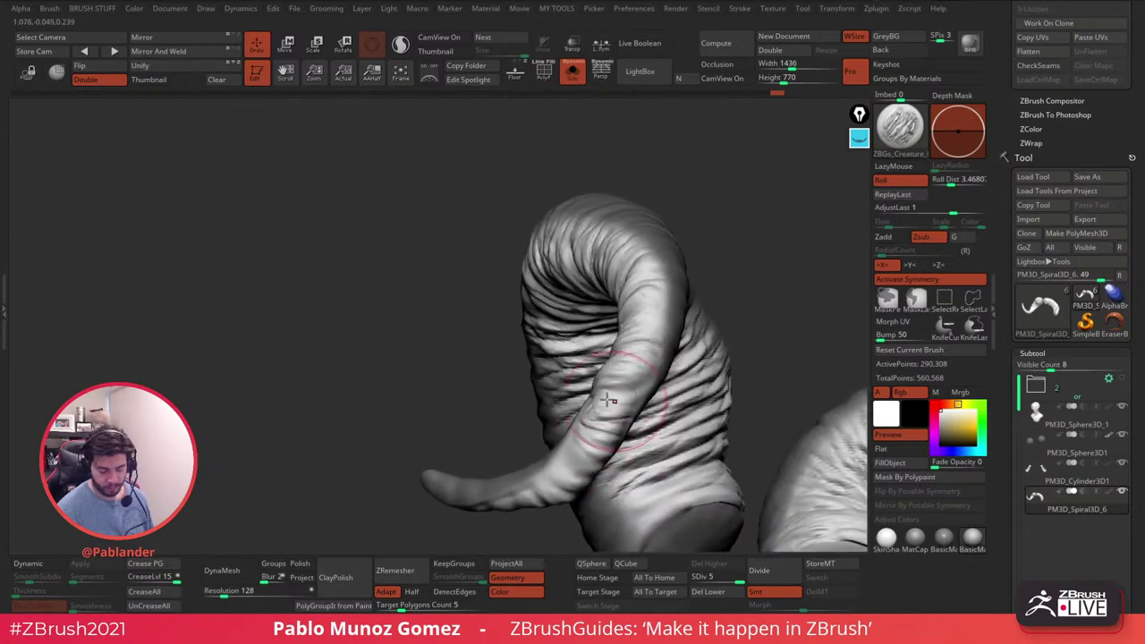
pyautogui.moveTo(639, 376); pyautogui.dragTo(653, 312)
pyautogui.moveTo(644, 363); pyautogui.dragTo(559, 429)
pyautogui.moveTo(559, 428); pyautogui.dragTo(606, 383, button='right')
pyautogui.moveTo(607, 383); pyautogui.dragTo(631, 360)
pyautogui.moveTo(560, 369); pyautogui.dragTo(529, 313)
pyautogui.moveTo(616, 269)
pyautogui.mouseDown()
pyautogui.moveTo(547, 435)
pyautogui.moveTo(538, 420)
pyautogui.mouseUp()
pyautogui.moveTo(570, 353)
pyautogui.mouseDown()
pyautogui.moveTo(588, 398)
pyautogui.moveTo(597, 345)
pyautogui.mouseUp()
pyautogui.moveTo(645, 261)
pyautogui.mouseDown()
pyautogui.moveTo(667, 230)
pyautogui.moveTo(661, 317)
pyautogui.moveTo(659, 261)
pyautogui.mouseUp()
# - Invert the mask on the horns and switch to the Quick_cliff_builder brush
pyautogui.keyDown('ctrl'); pyautogui.click(661, 289); pyautogui.keyUp('ctrl')
pyautogui.press('space')
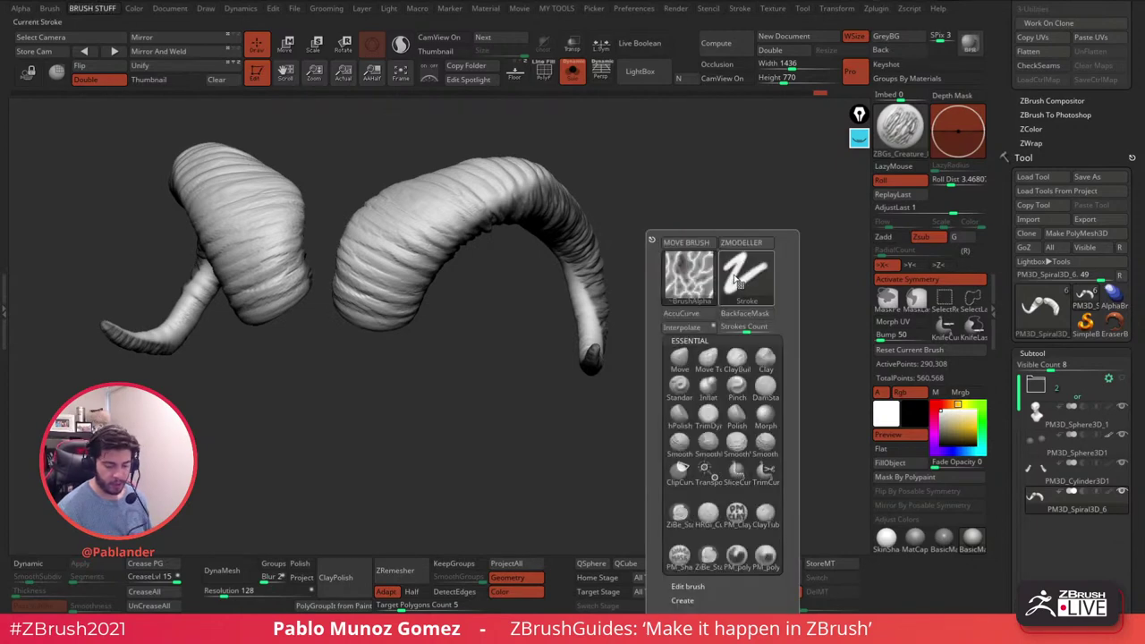
pyautogui.click(889, 146)
pyautogui.click(581, 175)
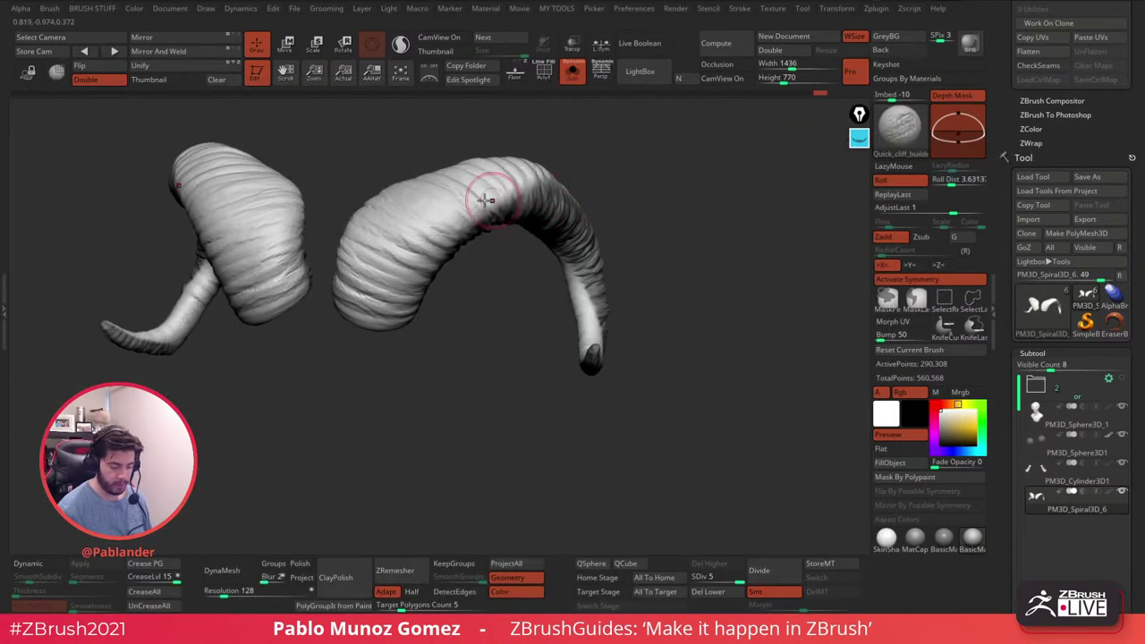
pyautogui.press('space')
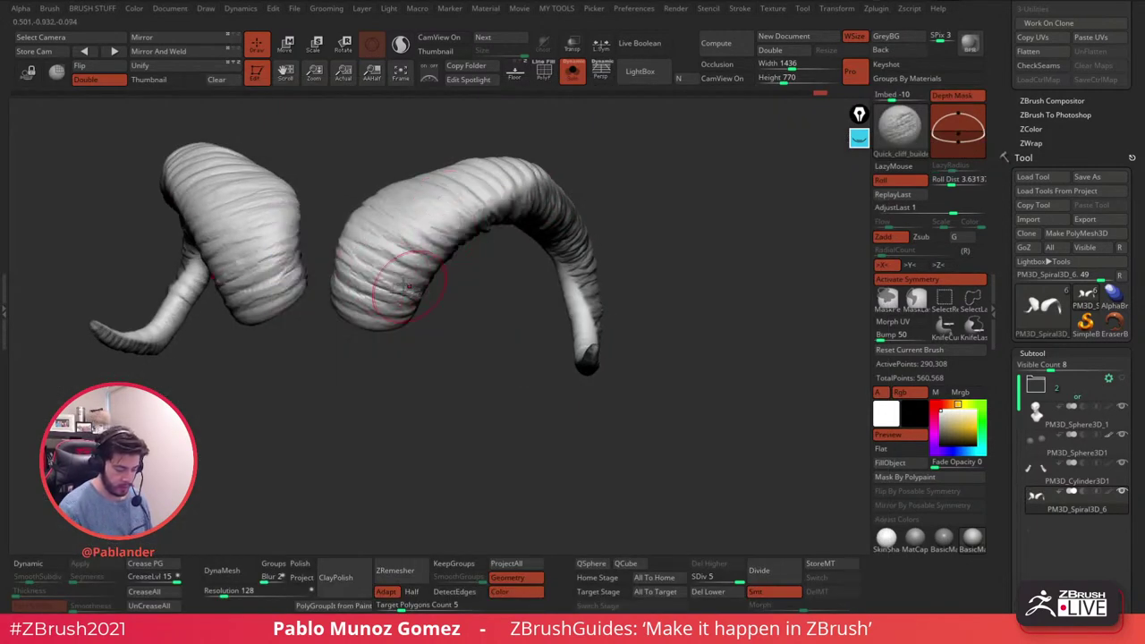
# - Clear the mask from the horns and subdivide them to level 6
pyautogui.moveTo(381, 385); pyautogui.dragTo(505, 424)
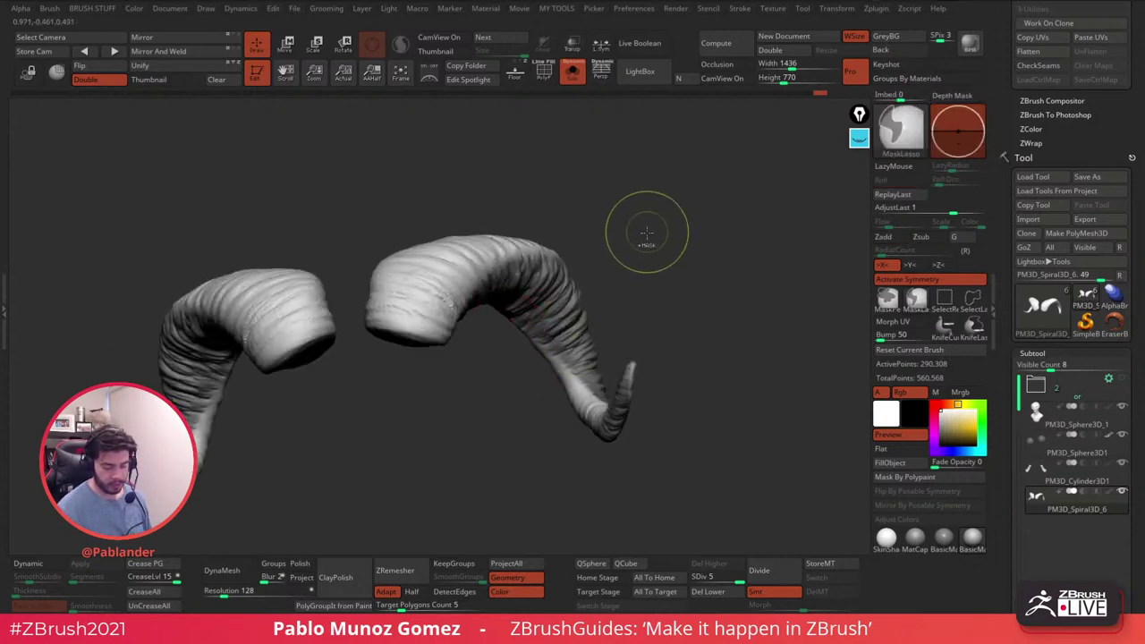
pyautogui.keyDown('ctrl'); pyautogui.moveTo(647, 235); pyautogui.dragTo(671, 273); pyautogui.keyUp('ctrl')
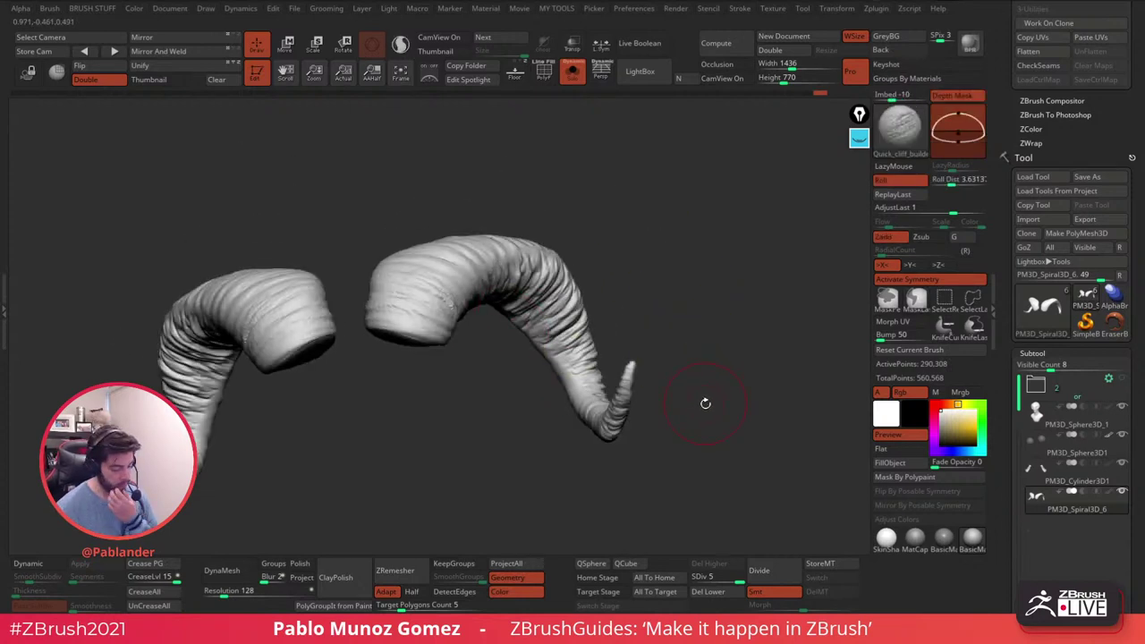
pyautogui.moveTo(704, 401)
pyautogui.mouseDown()
pyautogui.moveTo(685, 413)
pyautogui.moveTo(698, 419)
pyautogui.mouseUp()
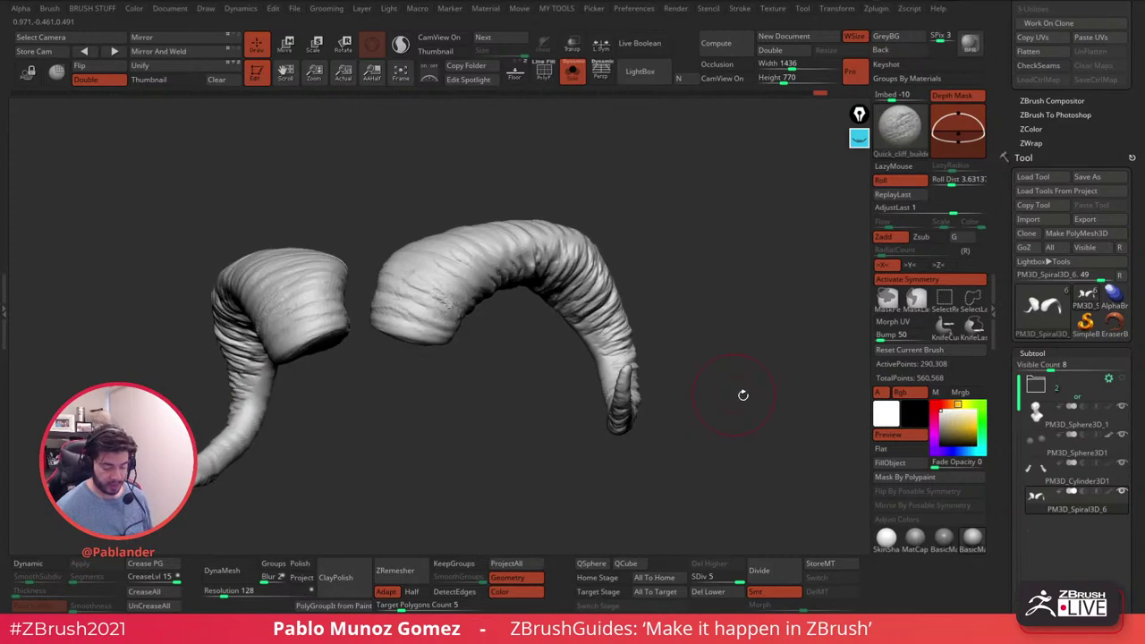
pyautogui.click(775, 573)
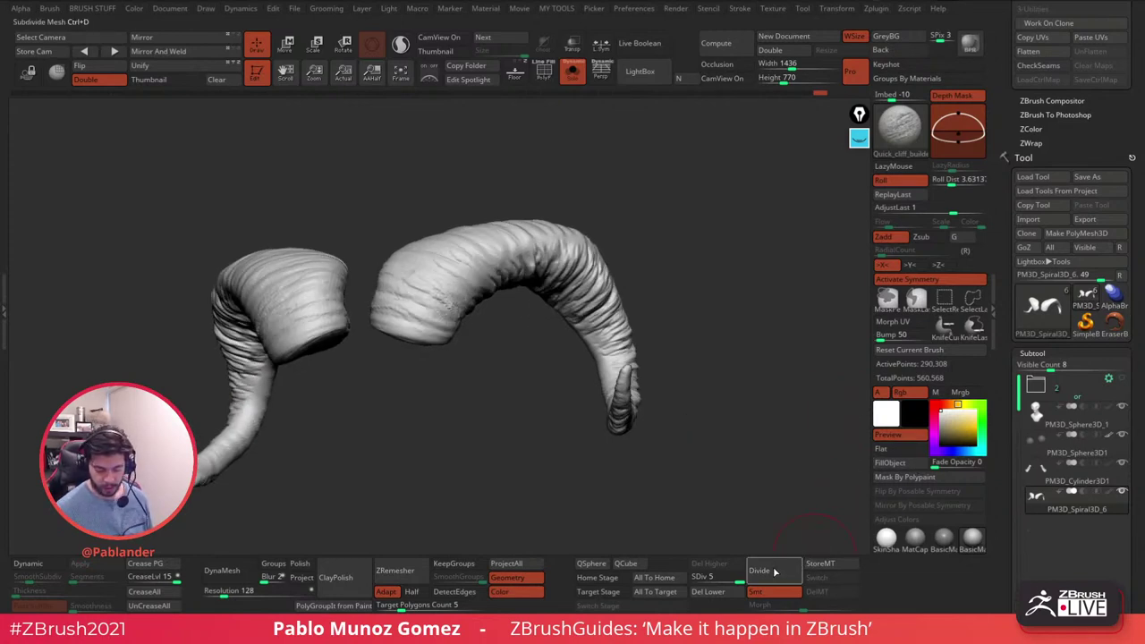
# - Try Quick_cliff_builder strokes on the broad base section of the horns at subdivision level 6 and undo them
pyautogui.moveTo(449, 258); pyautogui.dragTo(403, 318)
pyautogui.moveTo(465, 261); pyautogui.dragTo(434, 313)
pyautogui.keyDown('ctrl'); pyautogui.moveTo(440, 300); pyautogui.dragTo(457, 361, button='right'); pyautogui.keyUp('ctrl')
pyautogui.hotkey('ctrl', 'z')
pyautogui.hotkey('ctrl', 'z')
pyautogui.moveTo(468, 260)
pyautogui.mouseDown()
pyautogui.moveTo(426, 299)
pyautogui.moveTo(390, 375)
pyautogui.mouseUp()
pyautogui.hotkey('ctrl', 'z')
# - Subdivide the horns to level 7, test a Quick_cliff_builder stroke down the base section and undo it
pyautogui.click(776, 573)
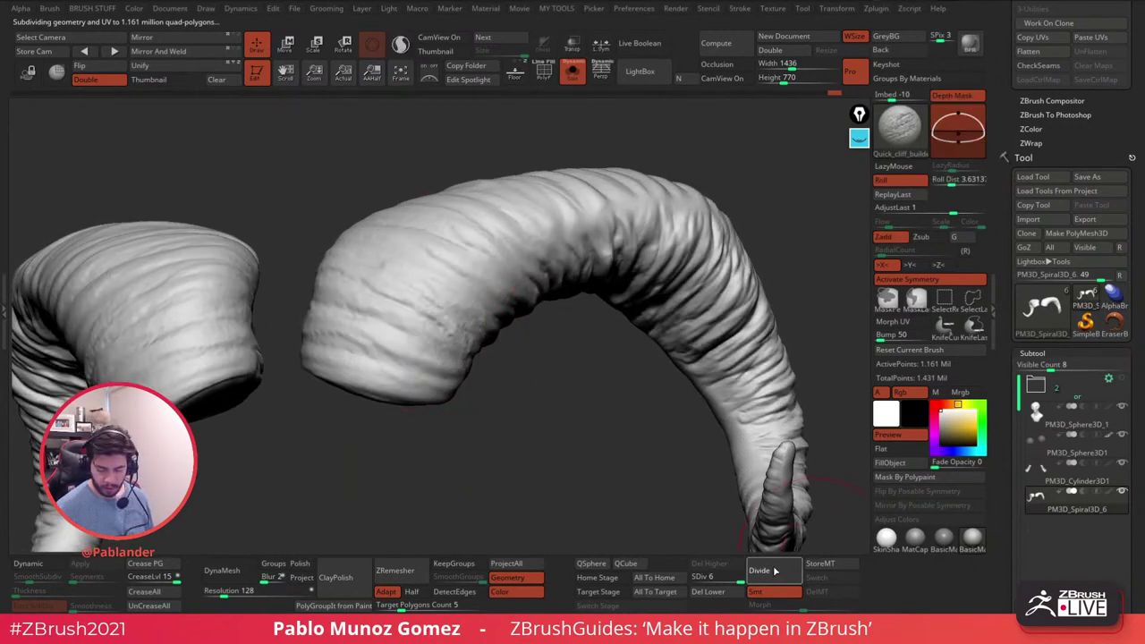
pyautogui.moveTo(456, 265); pyautogui.dragTo(386, 381)
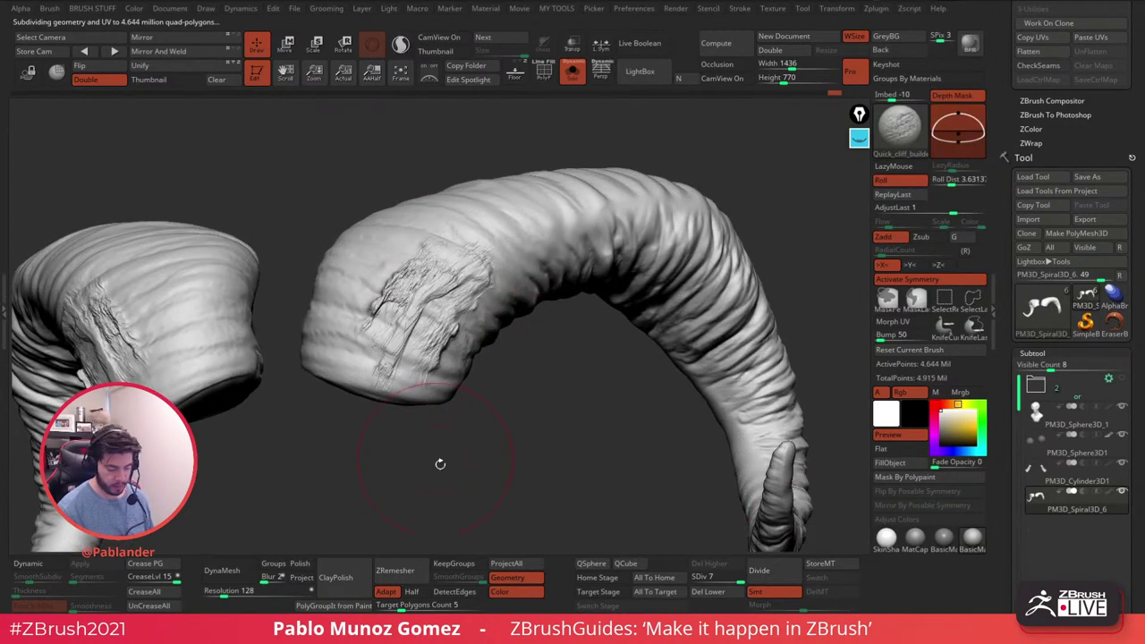
pyautogui.hotkey('ctrl', 'z')
# - Try wider patches of Quick_cliff_builder texture over the base and upper curve of the horns, undoing each test
pyautogui.moveTo(395, 265)
pyautogui.mouseDown()
pyautogui.moveTo(439, 333)
pyautogui.moveTo(409, 248)
pyautogui.moveTo(458, 217)
pyautogui.mouseUp()
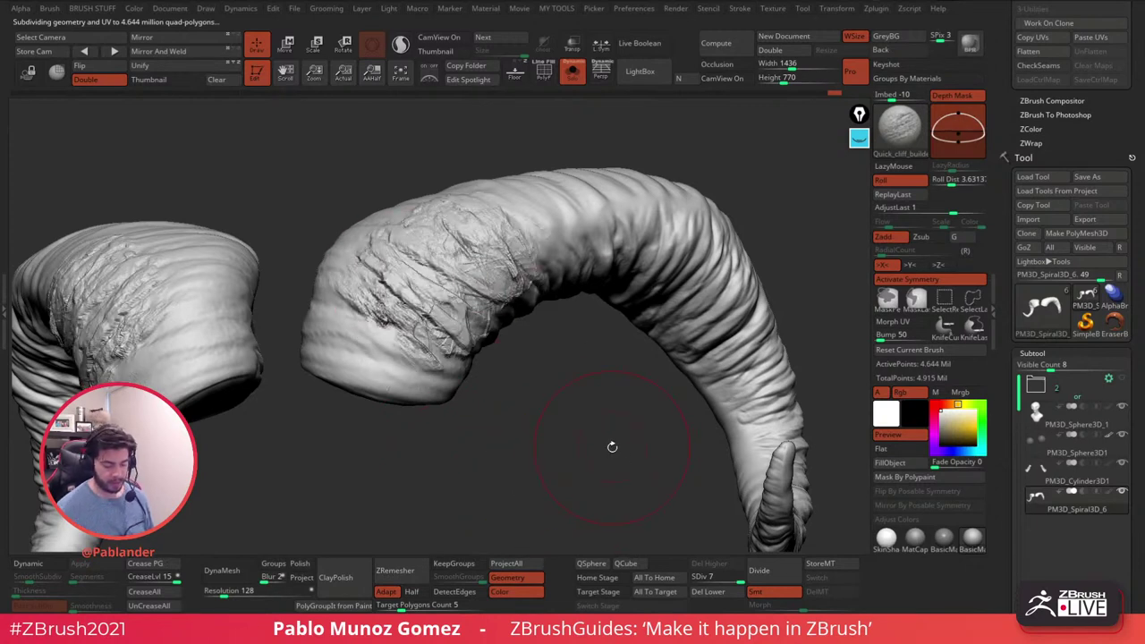
pyautogui.hotkey('ctrl', 'z')
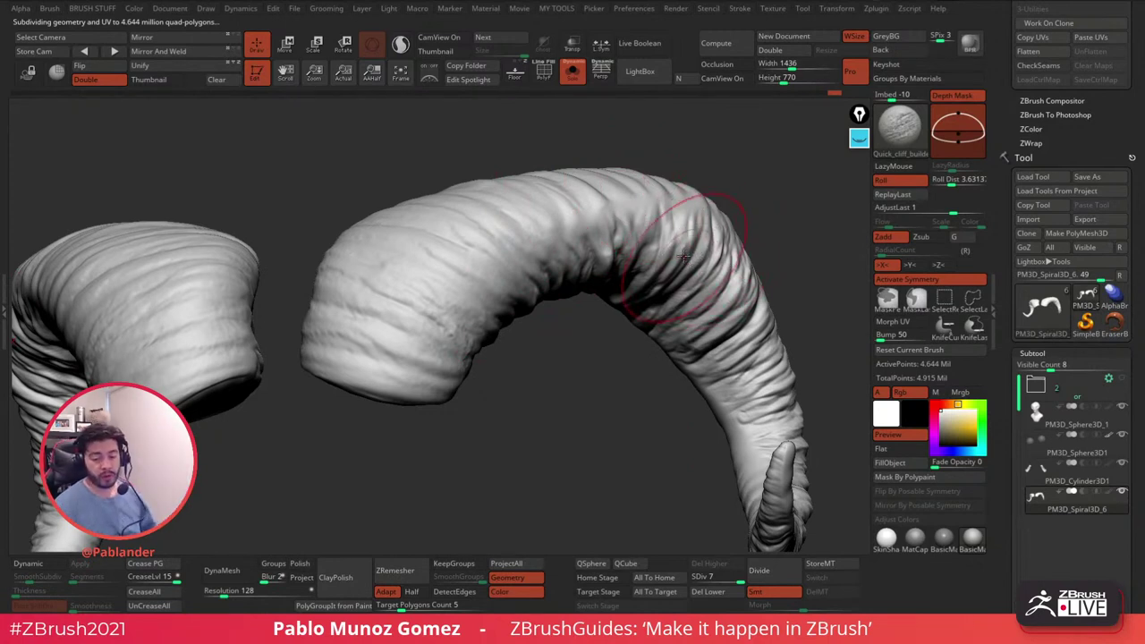
pyautogui.hotkey('ctrl', 'z')
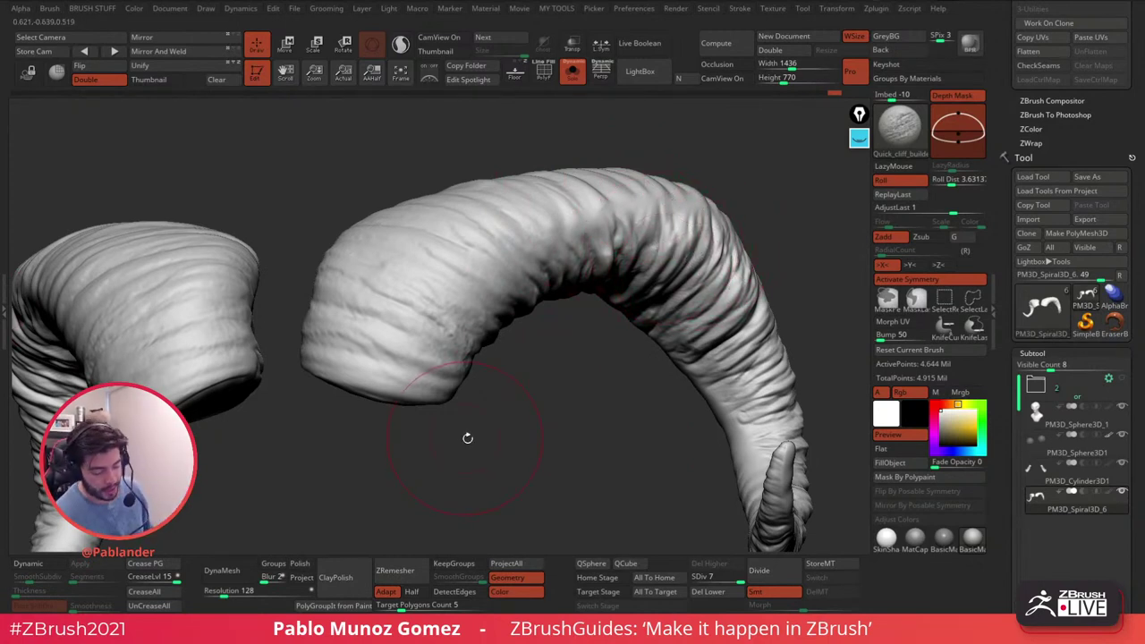
pyautogui.moveTo(414, 230)
pyautogui.mouseDown()
pyautogui.moveTo(474, 304)
pyautogui.moveTo(527, 237)
pyautogui.mouseUp()
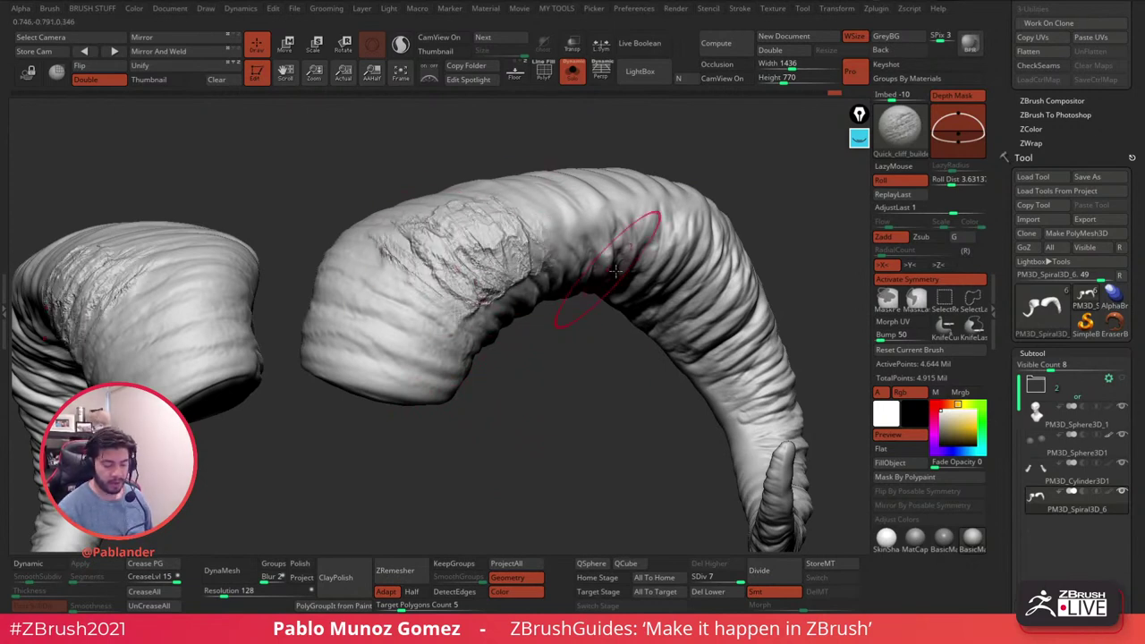
pyautogui.hotkey('ctrl', 'z')
# - Examine the polygroups and wireframe of the horns and their base caps with PolyFrame, and turn the overlay off again
pyautogui.moveTo(536, 339)
pyautogui.mouseDown()
pyautogui.moveTo(659, 310)
pyautogui.moveTo(573, 307)
pyautogui.moveTo(544, 255)
pyautogui.mouseUp()
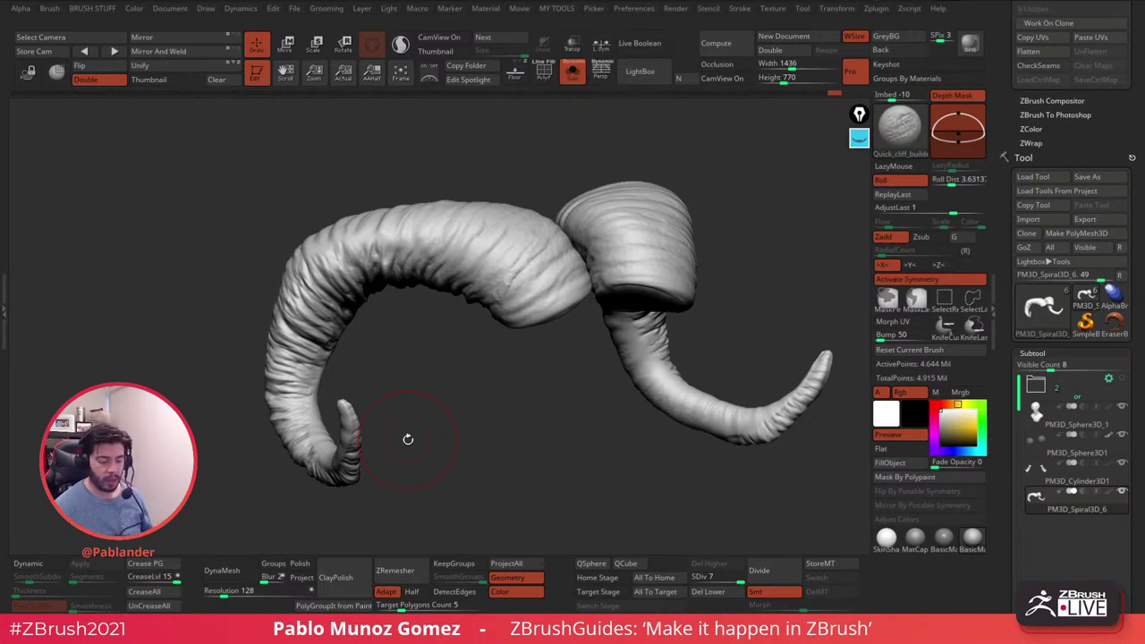
pyautogui.click(542, 77)
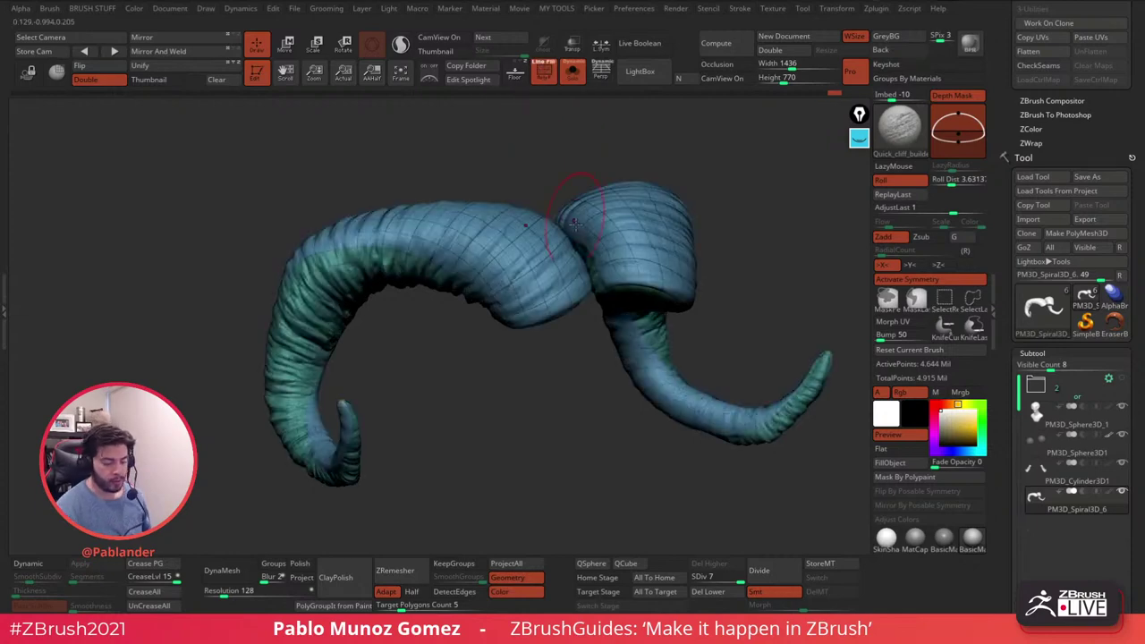
pyautogui.moveTo(635, 304); pyautogui.dragTo(546, 300, button='right')
pyautogui.press('d')
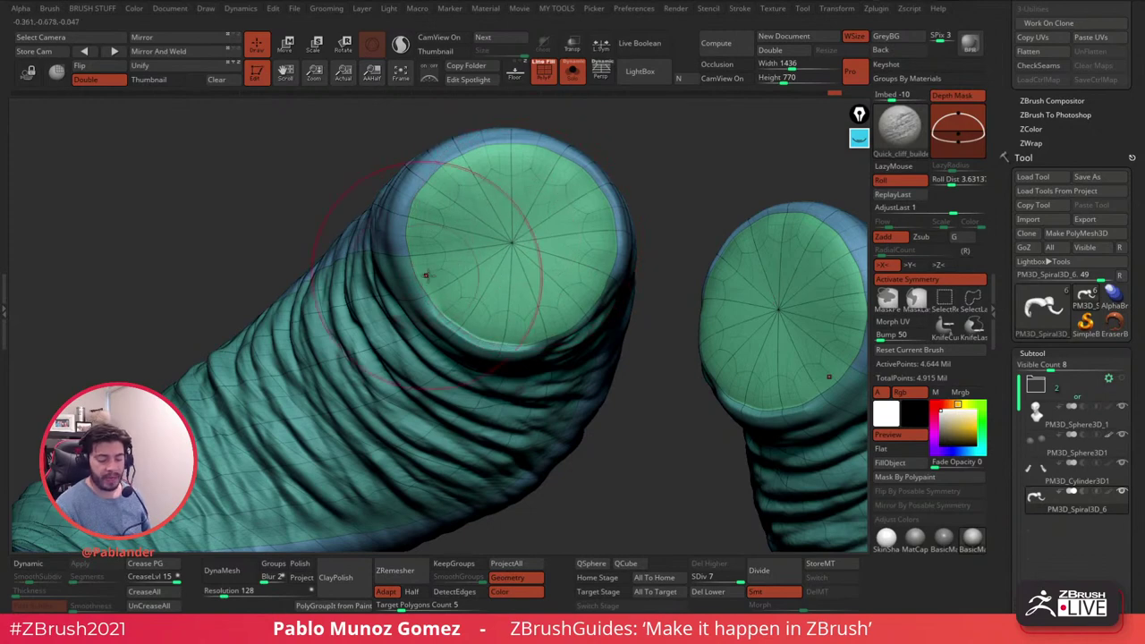
pyautogui.keyDown('alt'); pyautogui.moveTo(629, 439); pyautogui.dragTo(577, 366); pyautogui.keyUp('alt')
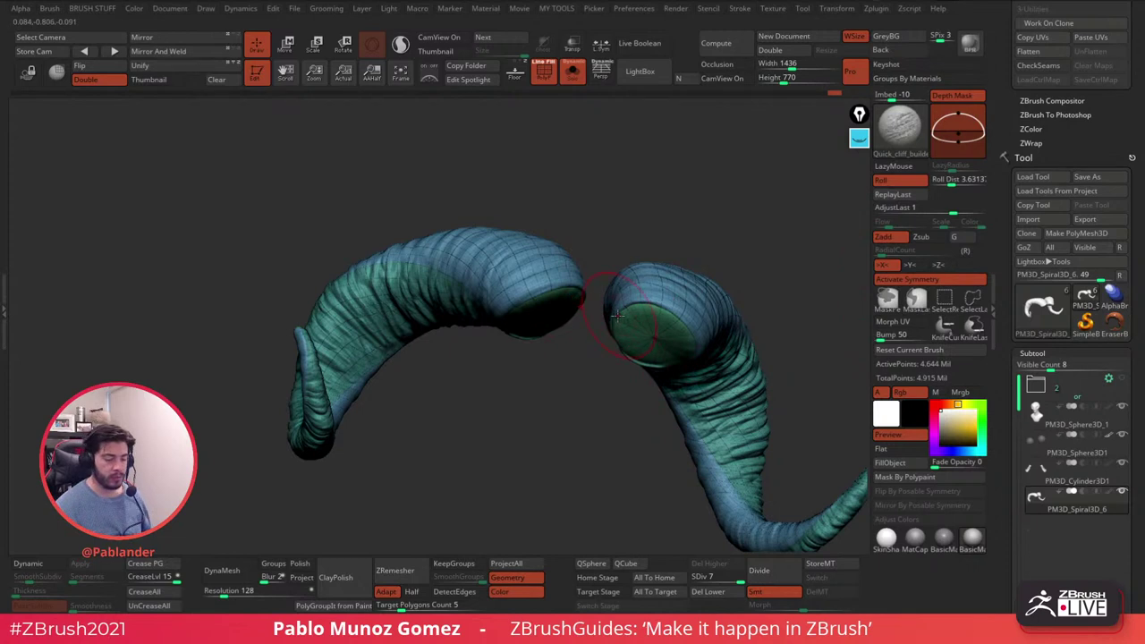
pyautogui.click(547, 73)
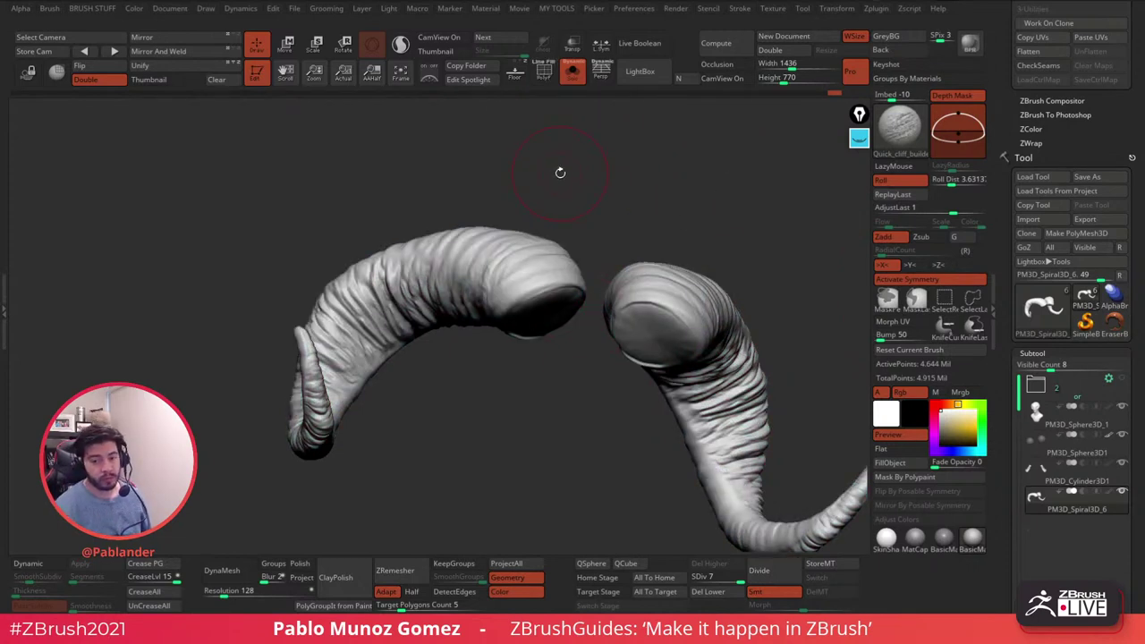
# - Isolate the outer polygroup of both horns
pyautogui.moveTo(613, 179); pyautogui.dragTo(593, 235)
pyautogui.keyDown('alt'); pyautogui.moveTo(582, 299); pyautogui.dragTo(546, 299, button='right'); pyautogui.keyUp('alt')
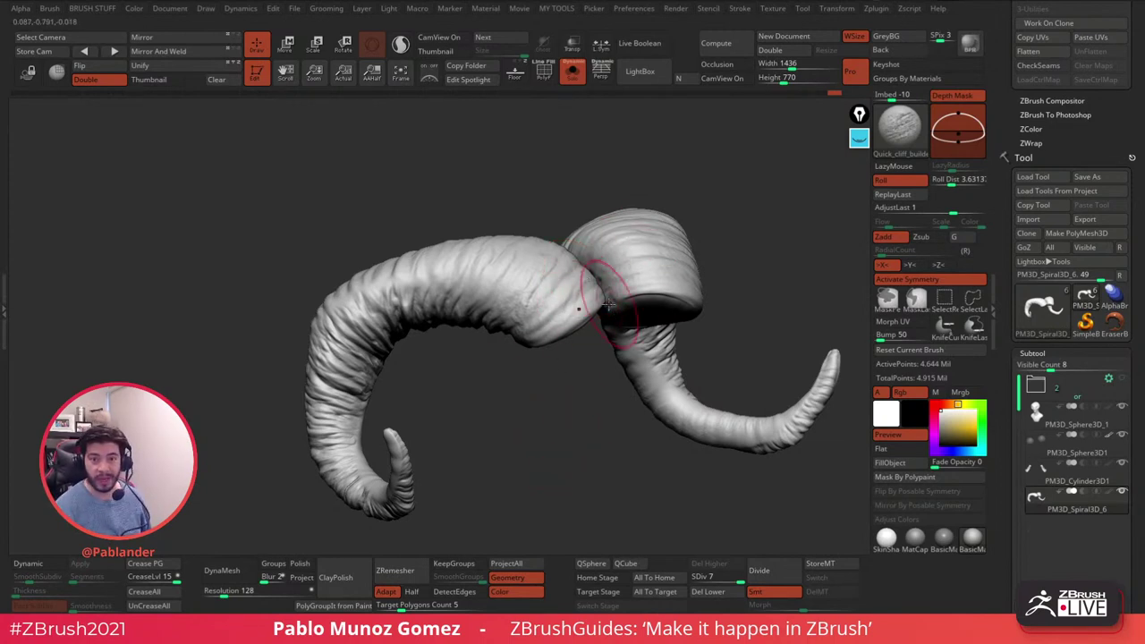
pyautogui.hotkey('ctrl', 'shift')
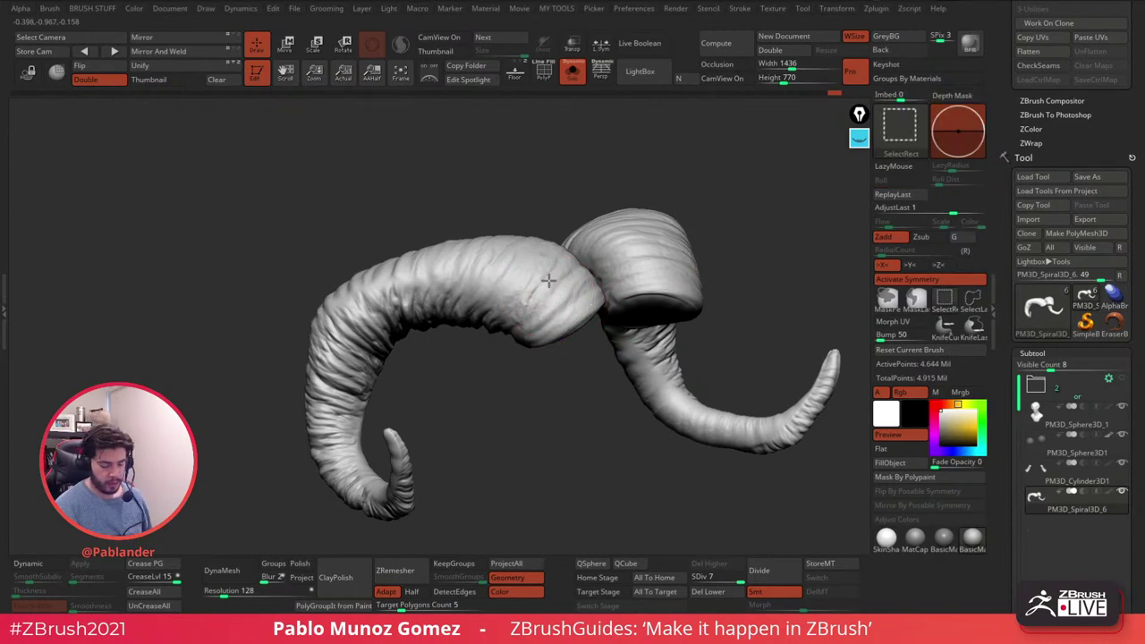
pyautogui.keyDown('ctrl'); pyautogui.keyDown('shift'); pyautogui.click(548, 284); pyautogui.keyUp('shift'); pyautogui.keyUp('ctrl')
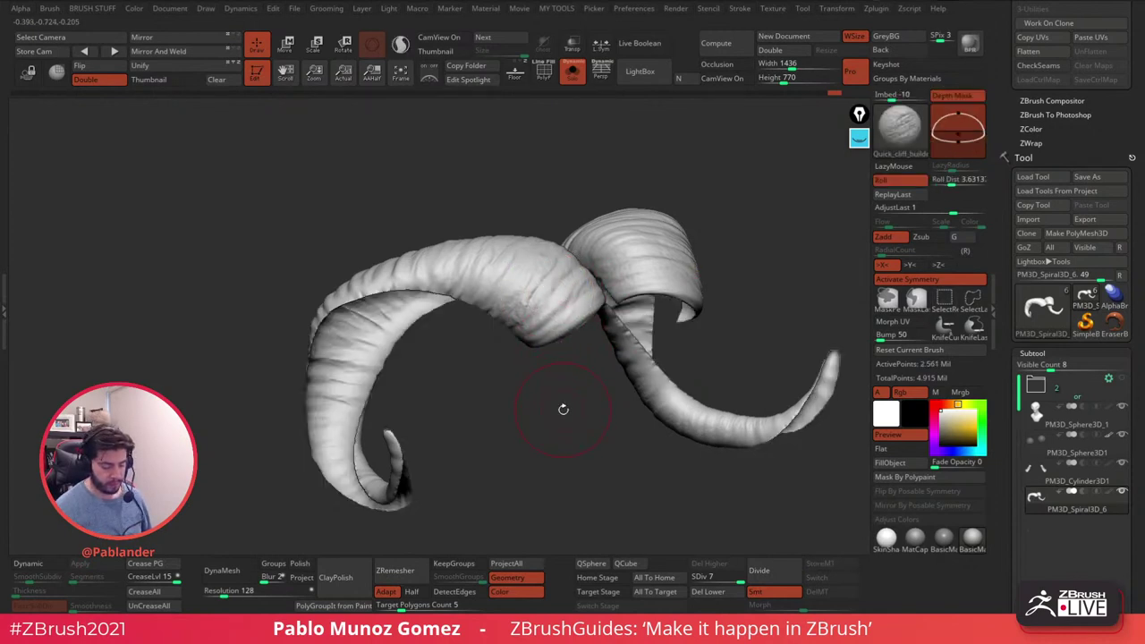
# - Mask the isolated outer polygroup of both horns and show the complete horns again
pyautogui.keyDown('ctrl'); pyautogui.click(564, 407); pyautogui.keyUp('ctrl')
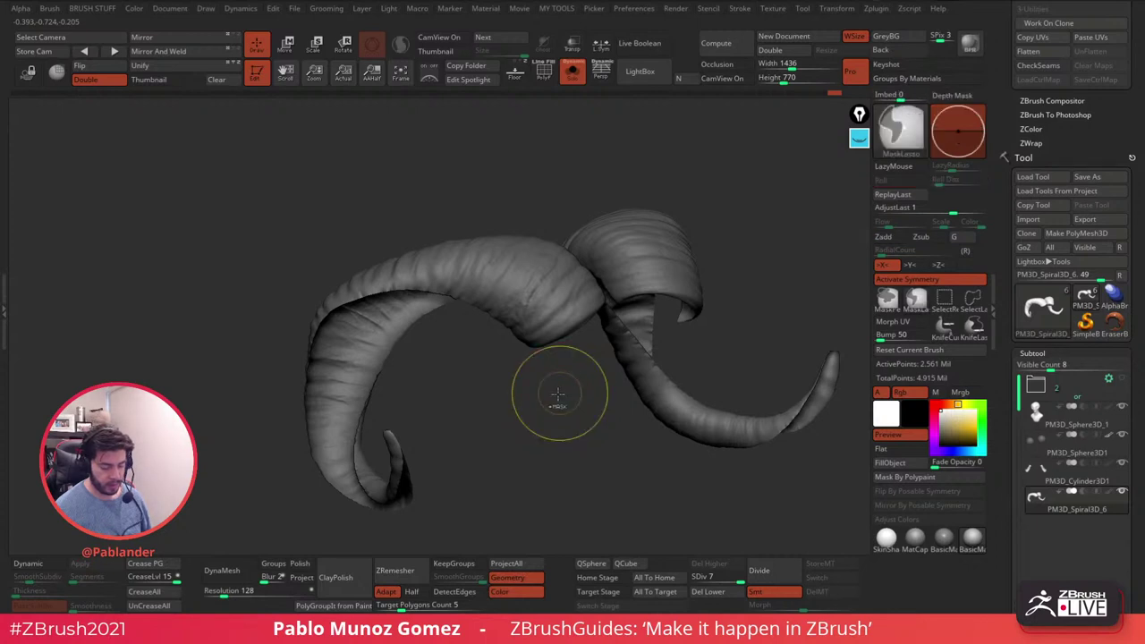
pyautogui.keyDown('ctrl'); pyautogui.click(555, 394); pyautogui.keyUp('ctrl')
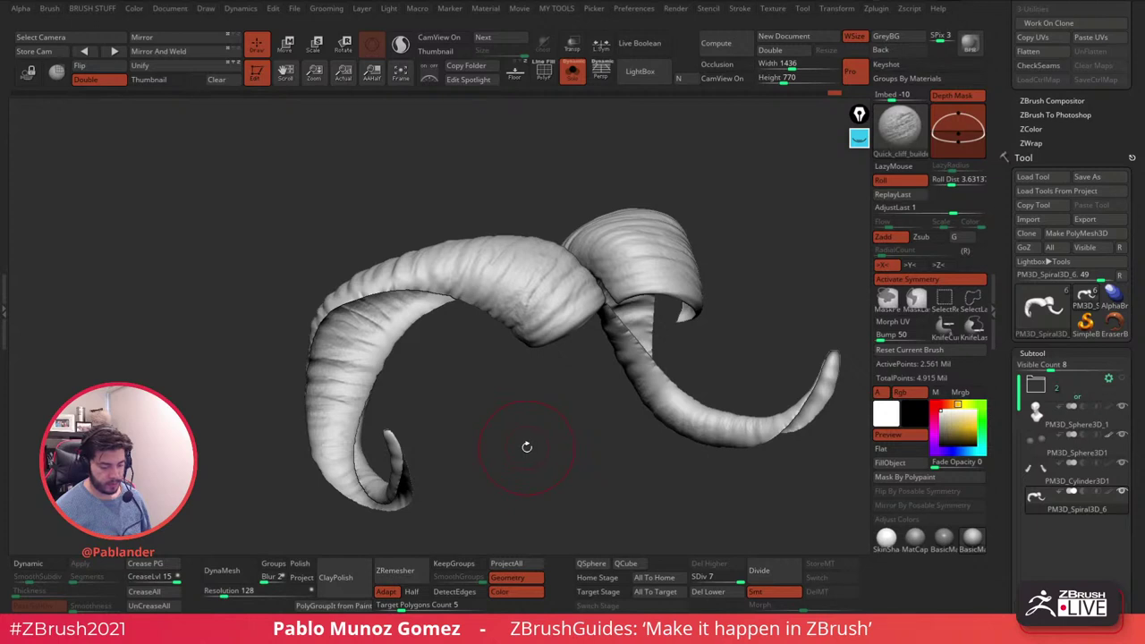
pyautogui.press('d')
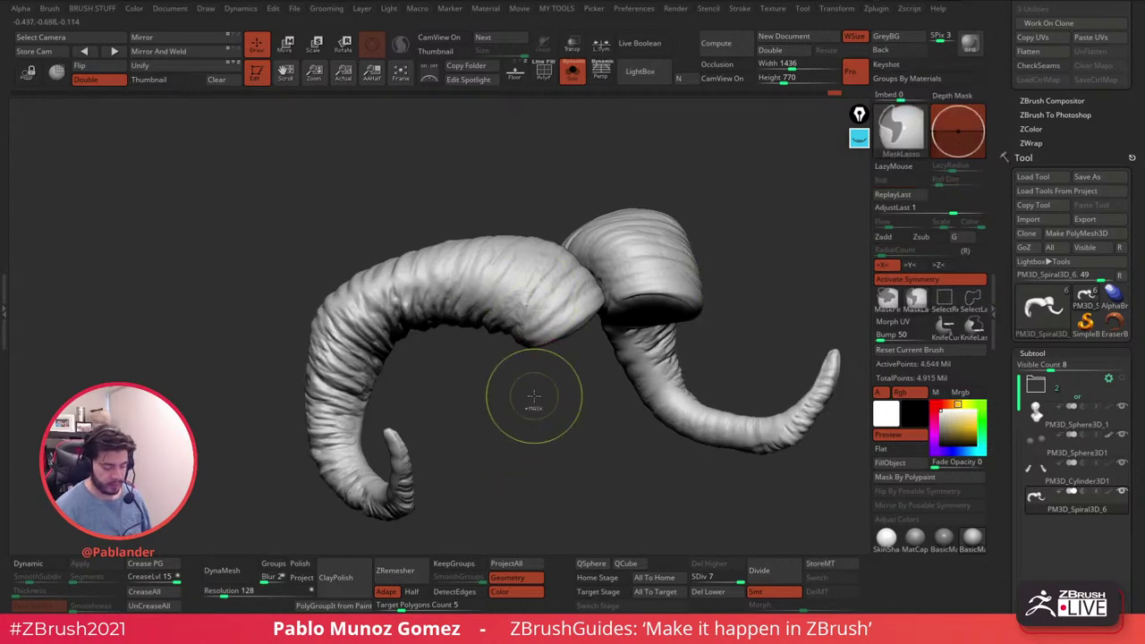
pyautogui.hotkey('ctrl', 'z')
pyautogui.keyDown('ctrl'); pyautogui.click(544, 407); pyautogui.keyUp('ctrl')
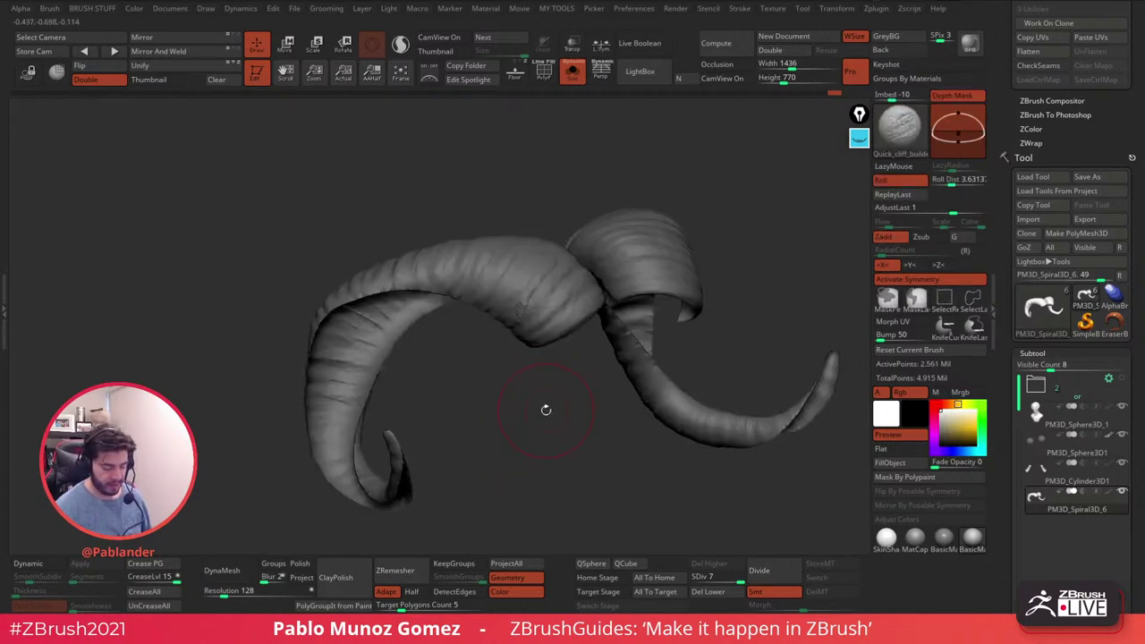
pyautogui.keyDown('ctrl'); pyautogui.keyDown('shift'); pyautogui.click(549, 407); pyautogui.keyUp('shift'); pyautogui.keyUp('ctrl')
# - Shrink and blur the horn mask's edge, working at subdivision level 4 for a softer transition, and return to level 7
pyautogui.rightClick(732, 220)
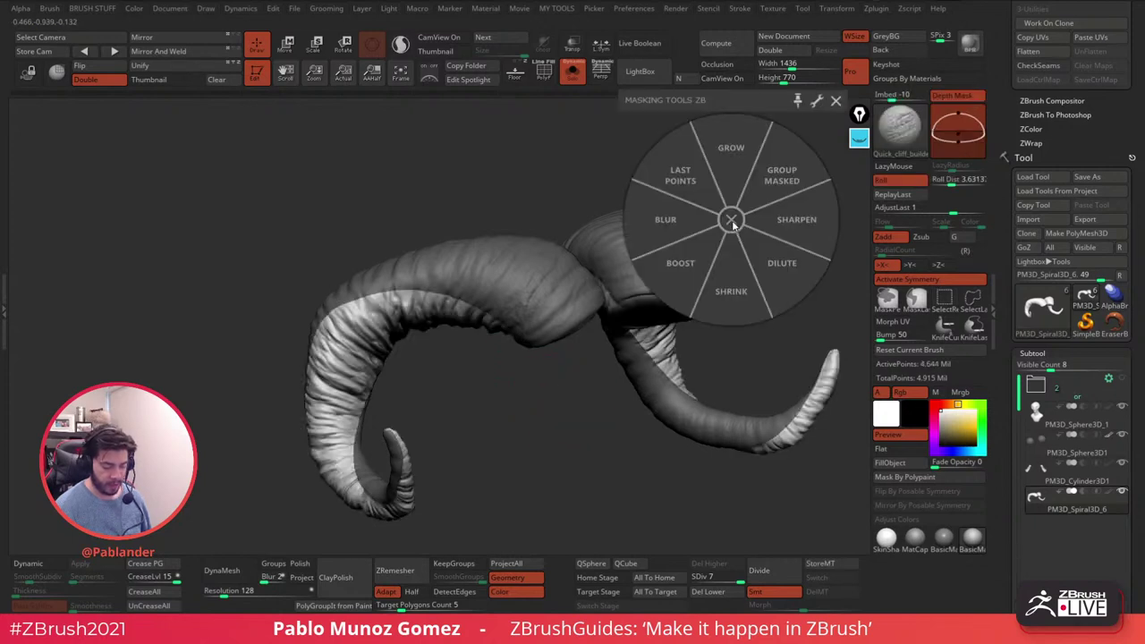
pyautogui.click(734, 291)
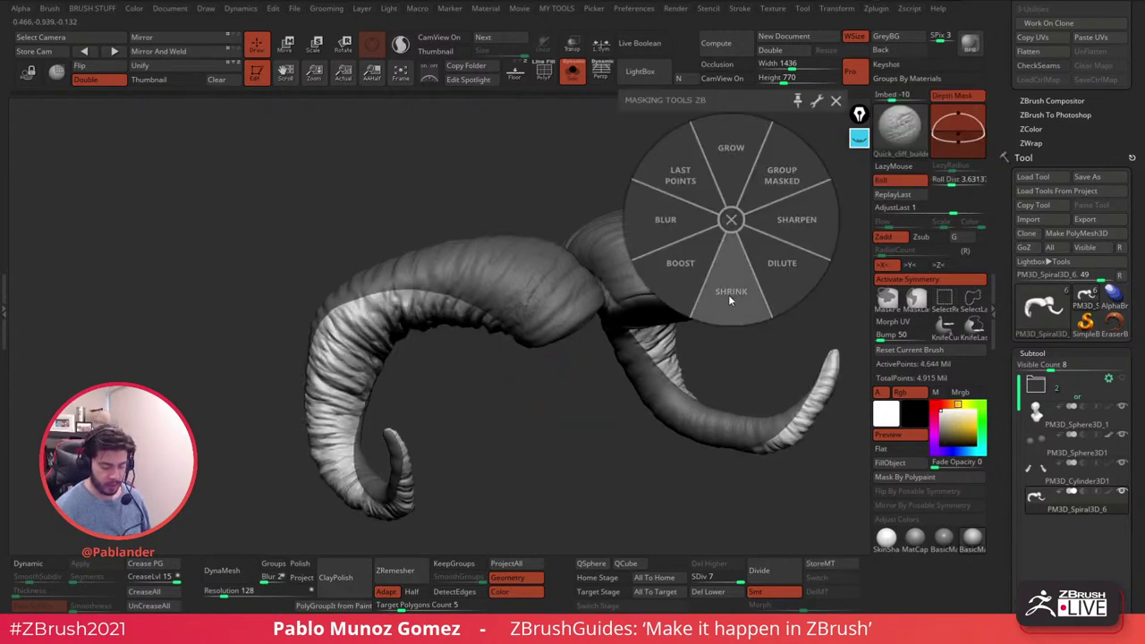
pyautogui.click(677, 225)
pyautogui.click(677, 225)
pyautogui.click(723, 286)
pyautogui.click(722, 286)
pyautogui.moveTo(732, 580); pyautogui.dragTo(714, 580)
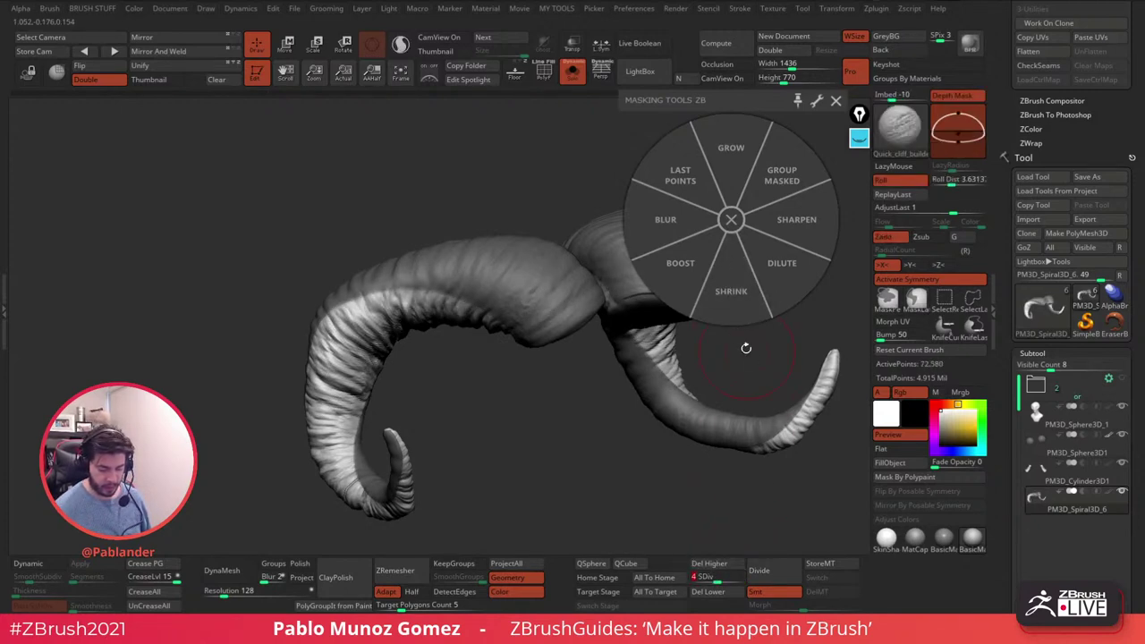
pyautogui.click(685, 234)
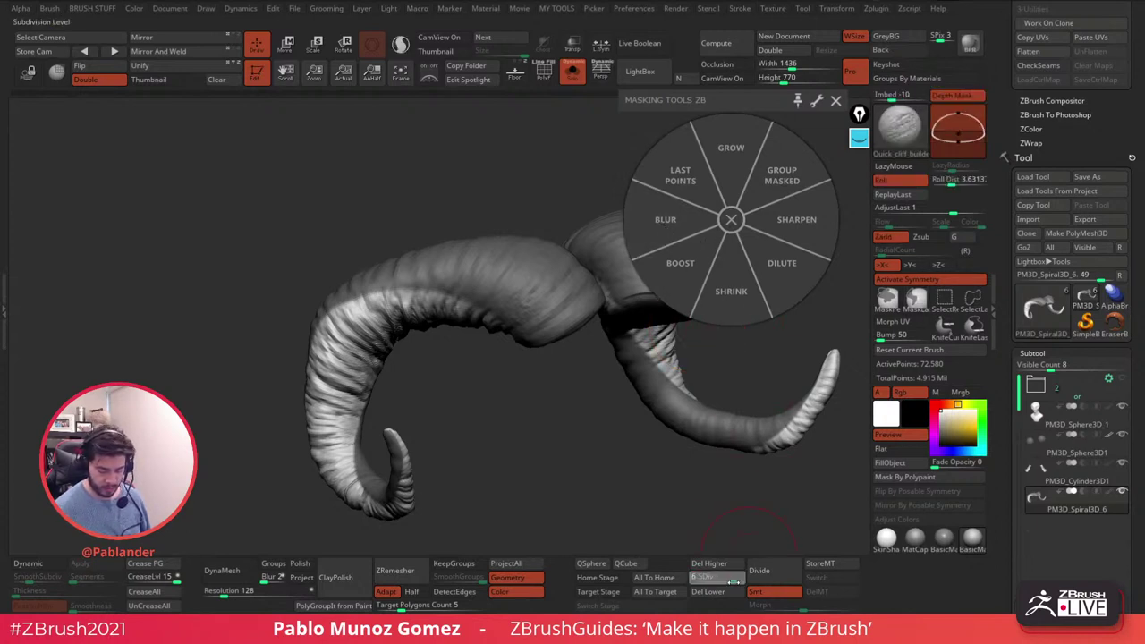
pyautogui.click(686, 261)
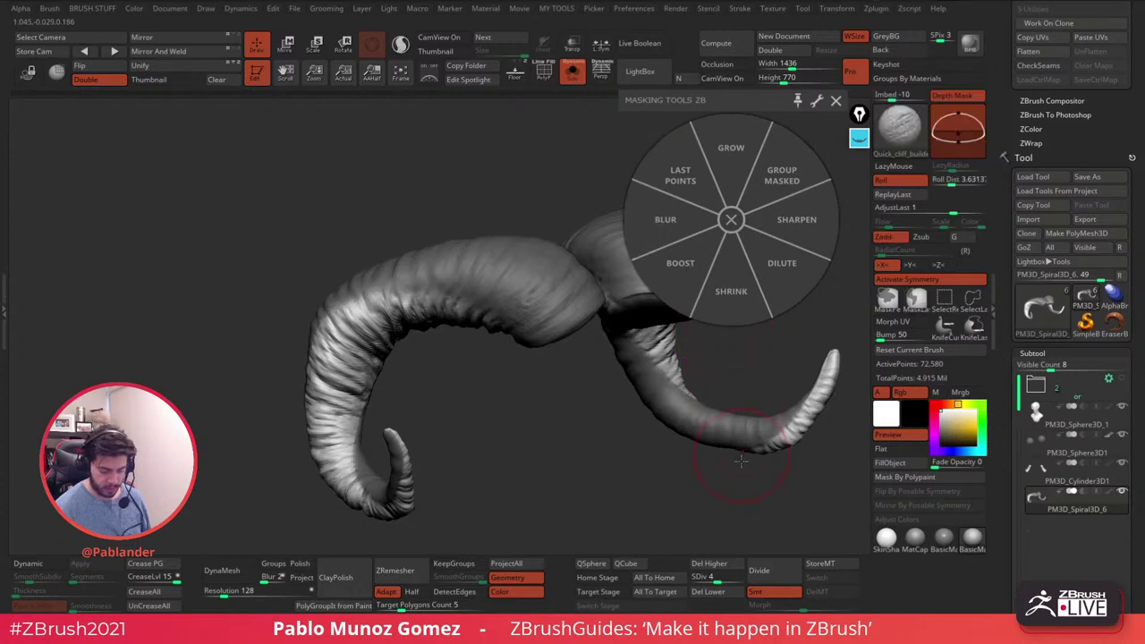
pyautogui.click(740, 579)
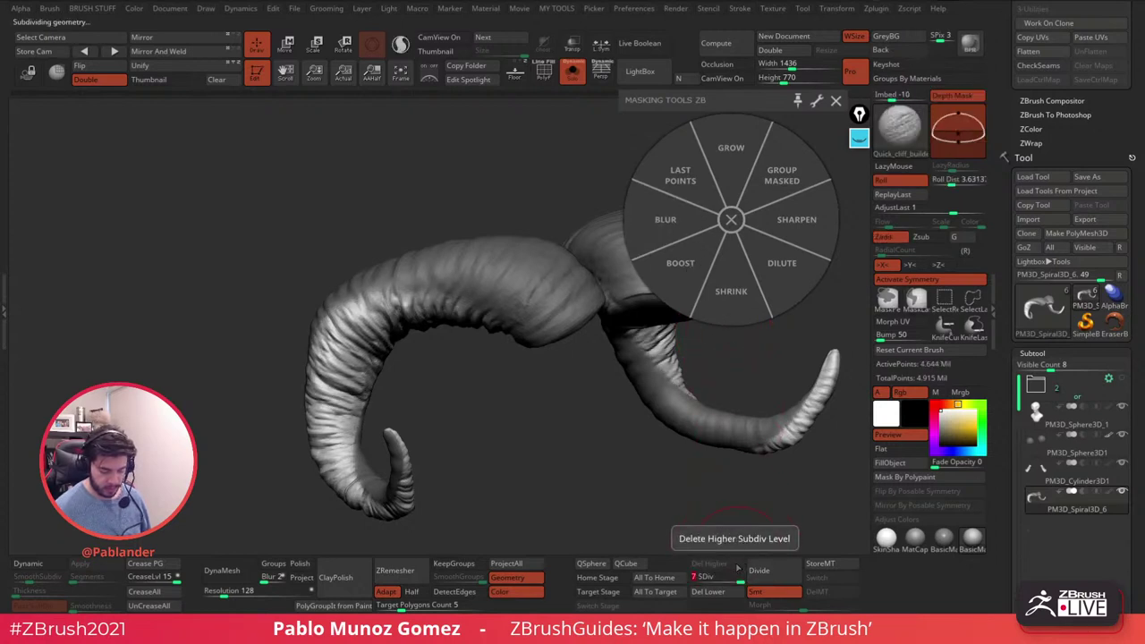
# - Invert the mask to protect the inner side, and try a Quick_cliff_builder stroke on the upper curve, undoing it
pyautogui.keyDown('ctrl'); pyautogui.click(581, 421); pyautogui.keyUp('ctrl')
pyautogui.moveTo(474, 273)
pyautogui.mouseDown()
pyautogui.moveTo(488, 268)
pyautogui.moveTo(478, 290)
pyautogui.mouseUp()
pyautogui.moveTo(487, 293); pyautogui.dragTo(514, 251, button='right')
pyautogui.moveTo(625, 223); pyautogui.dragTo(632, 355)
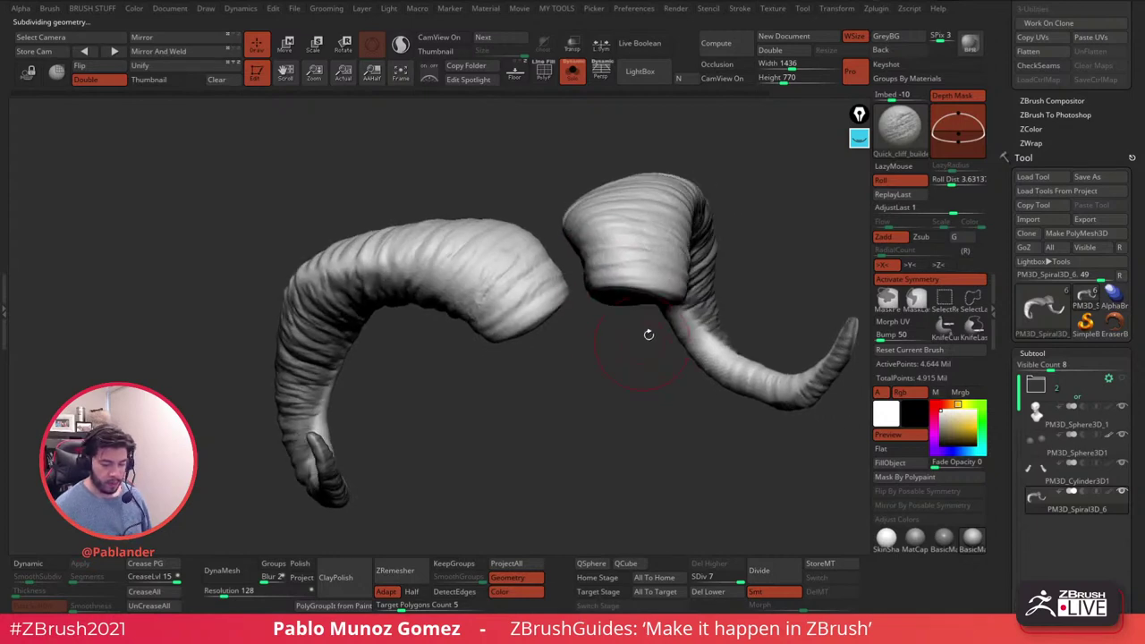
pyautogui.keyDown('shift'); pyautogui.moveTo(755, 165); pyautogui.dragTo(759, 153, button='right'); pyautogui.keyUp('shift')
pyautogui.moveTo(756, 152); pyautogui.dragTo(653, 284)
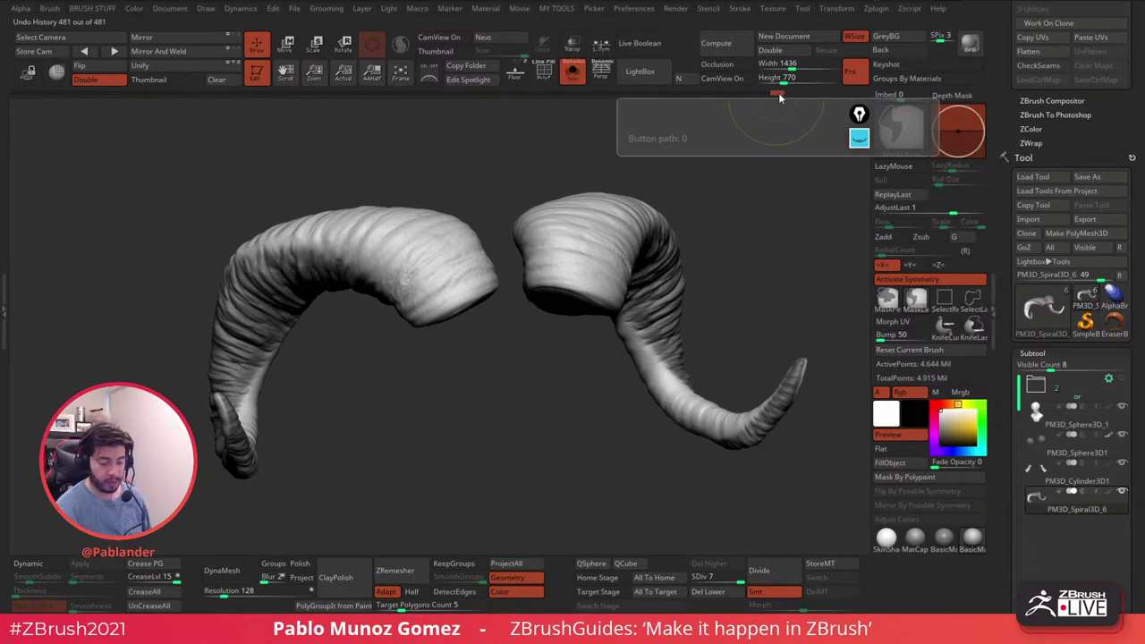
pyautogui.hotkey('ctrl', 'shift', 'z')
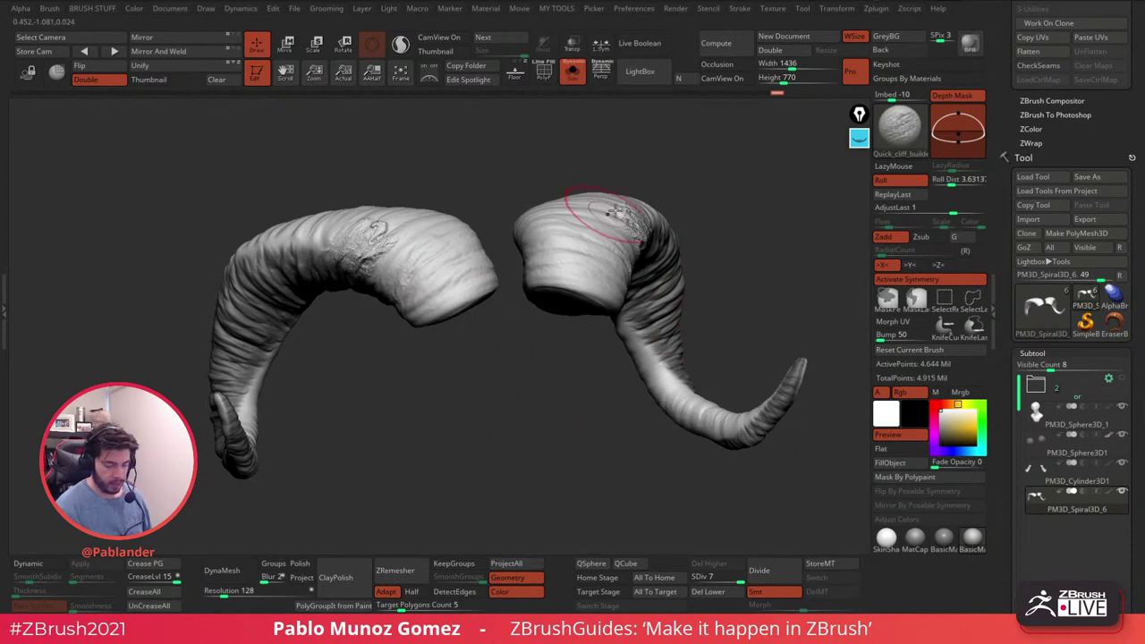
pyautogui.hotkey('ctrl', 'z')
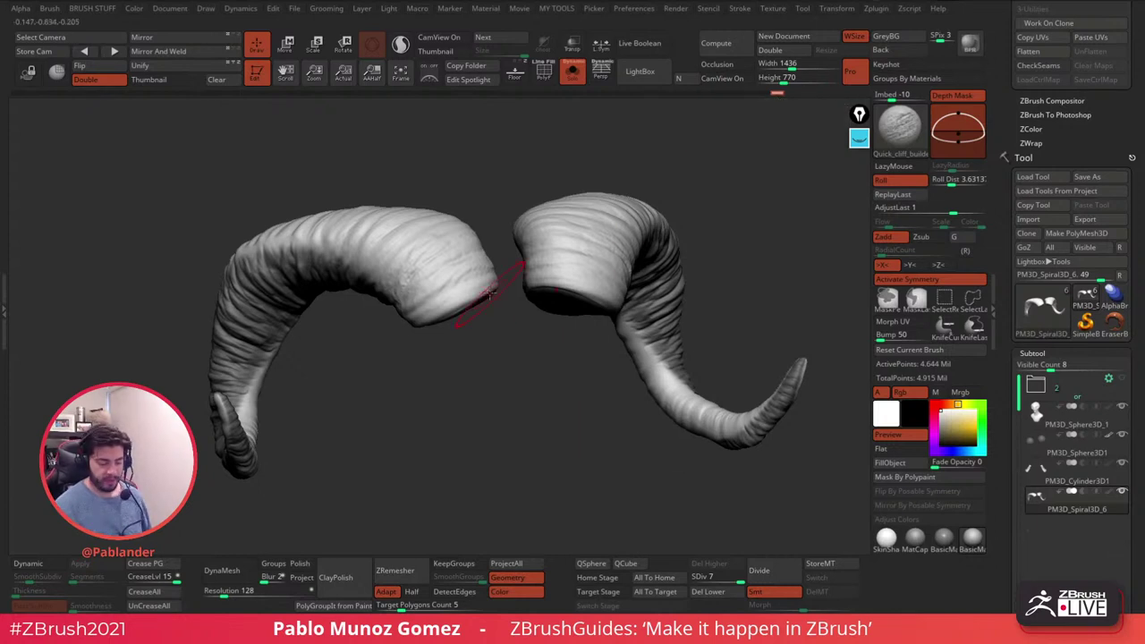
# - Try a Quick_cliff_builder stroke around the horns' base rim, compare it with earlier undo-history states, and remove it
pyautogui.moveTo(488, 285)
pyautogui.mouseDown()
pyautogui.moveTo(433, 308)
pyautogui.moveTo(415, 304)
pyautogui.mouseUp()
pyautogui.moveTo(447, 336)
pyautogui.mouseDown()
pyautogui.moveTo(551, 315)
pyautogui.moveTo(606, 266)
pyautogui.mouseUp()
pyautogui.press('ctrl')
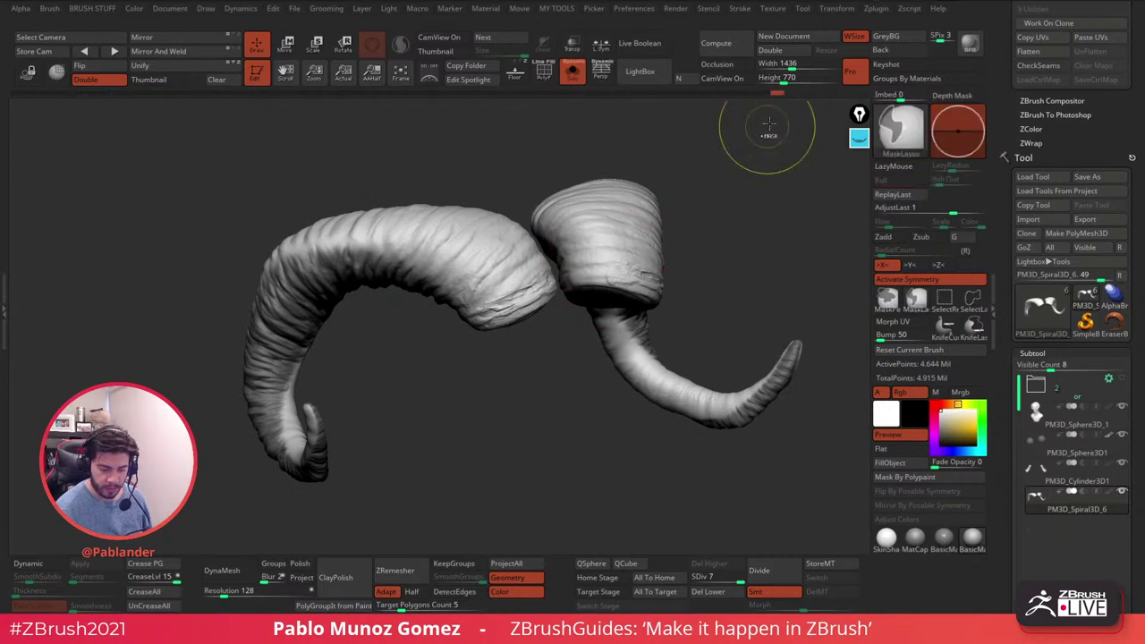
pyautogui.moveTo(774, 96)
pyautogui.mouseDown()
pyautogui.moveTo(759, 146)
pyautogui.moveTo(774, 123)
pyautogui.mouseUp()
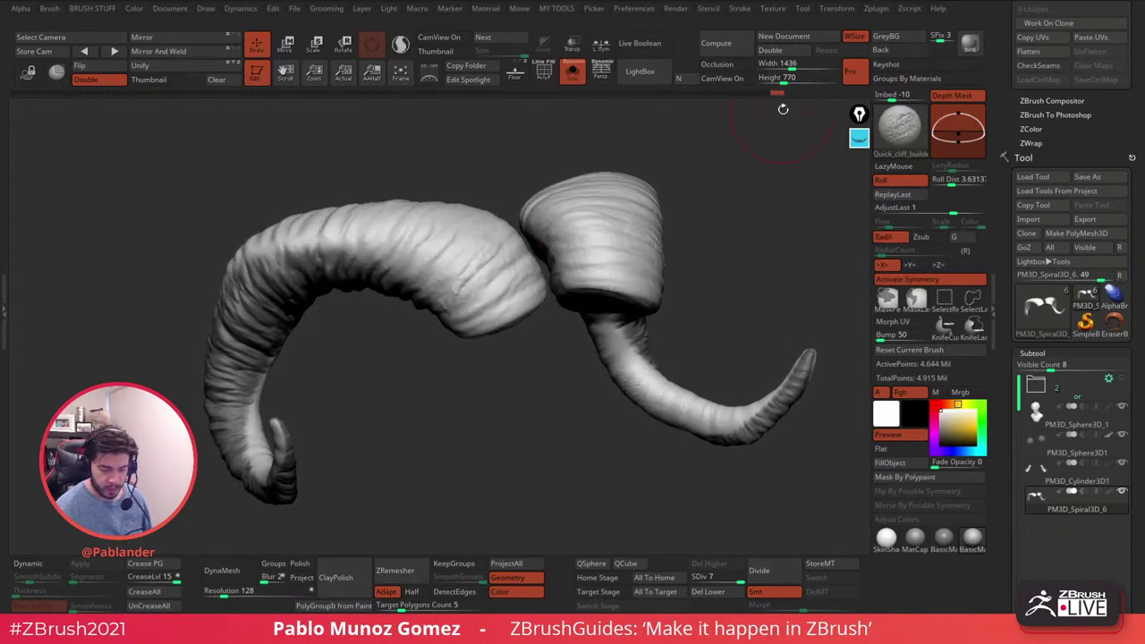
pyautogui.press('ctrl')
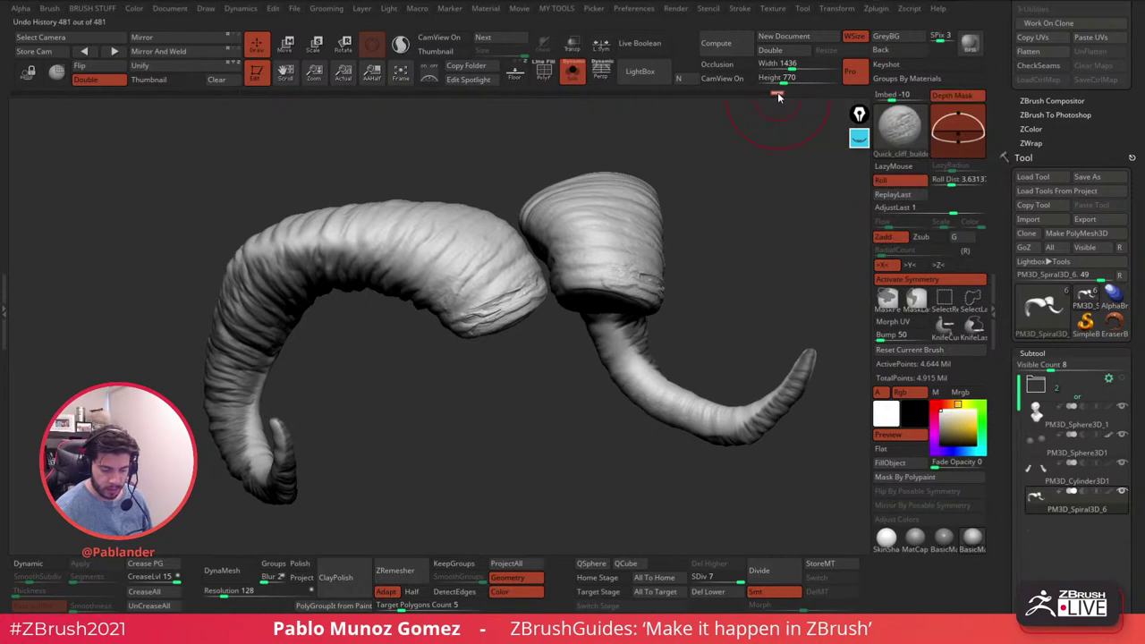
pyautogui.hotkey('shift', 'd')
pyautogui.hotkey('shift', 'd')
pyautogui.press('d')
pyautogui.press('d')
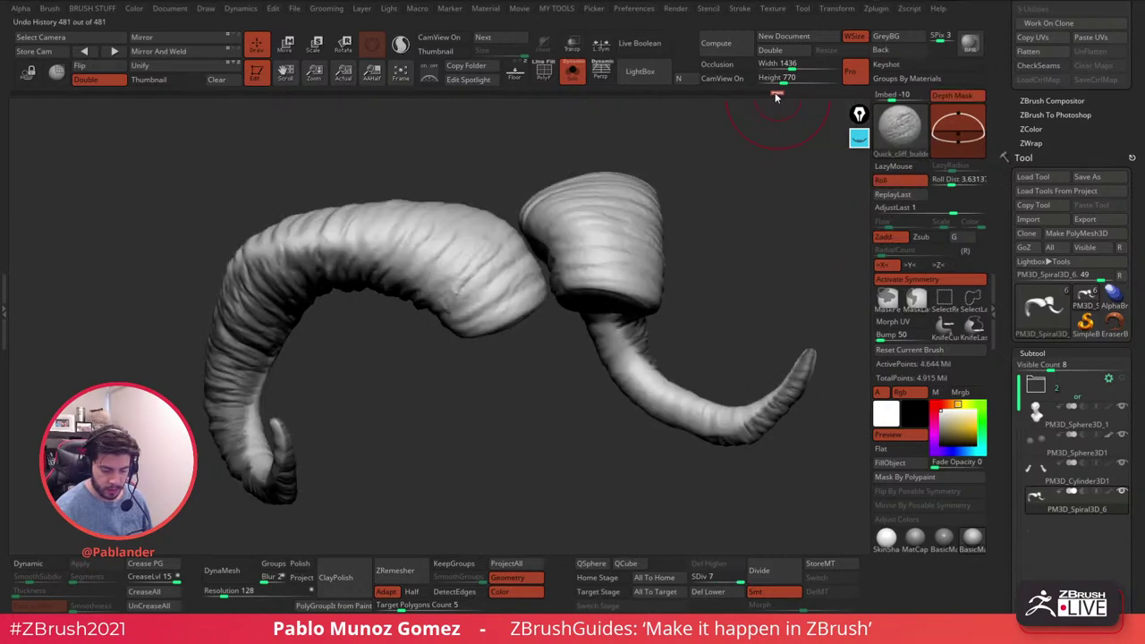
pyautogui.hotkey('ctrl', 'z')
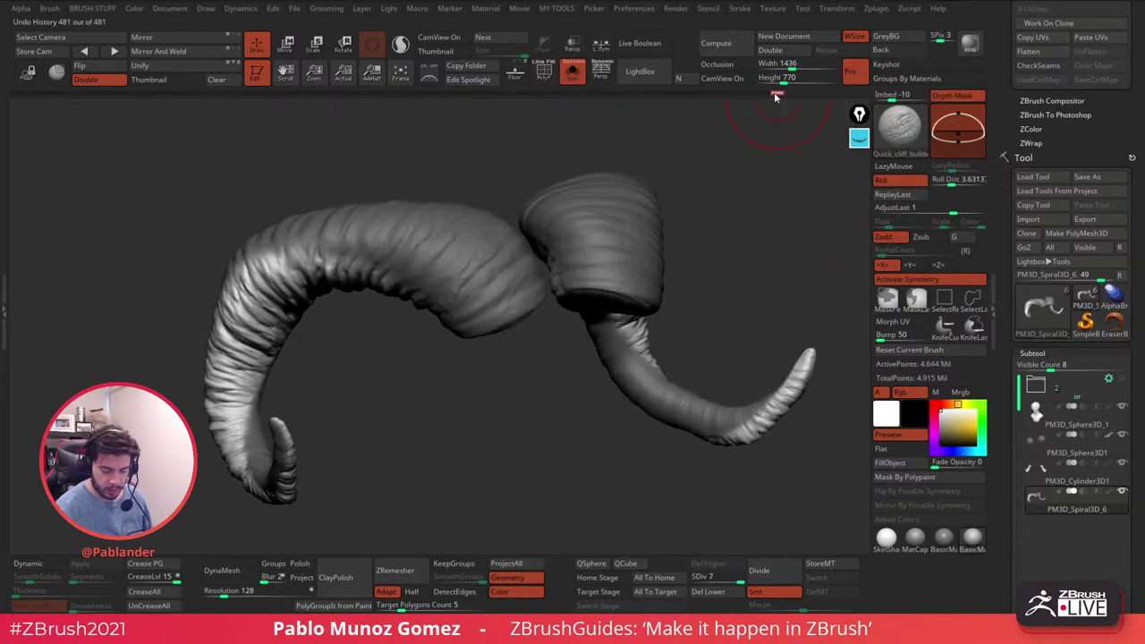
pyautogui.hotkey('ctrl', 'z')
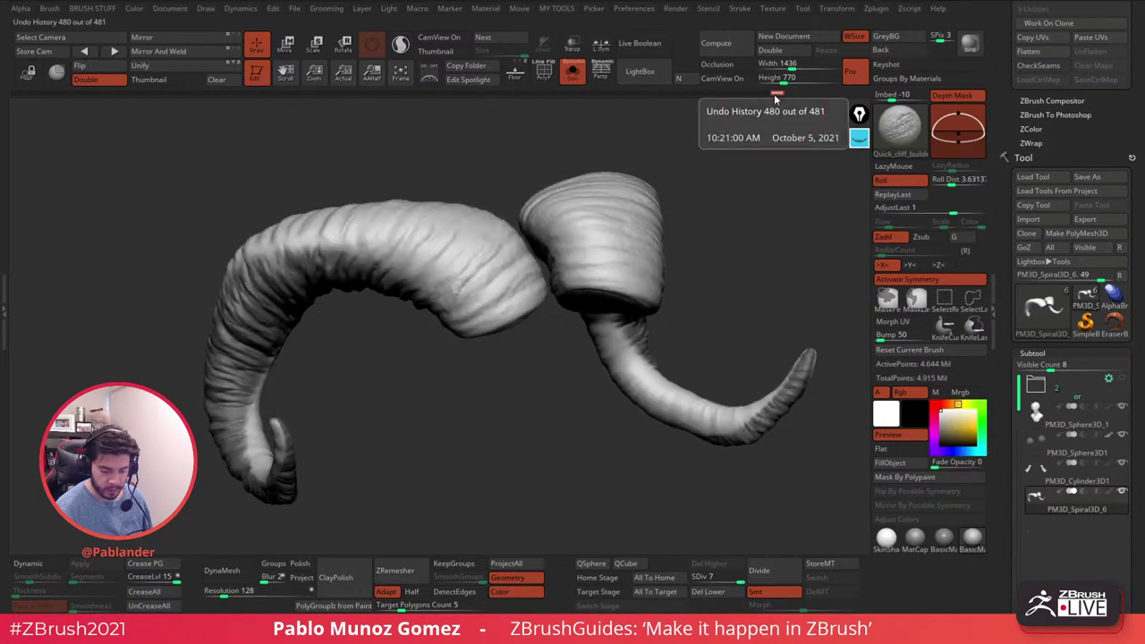
pyautogui.click(769, 94)
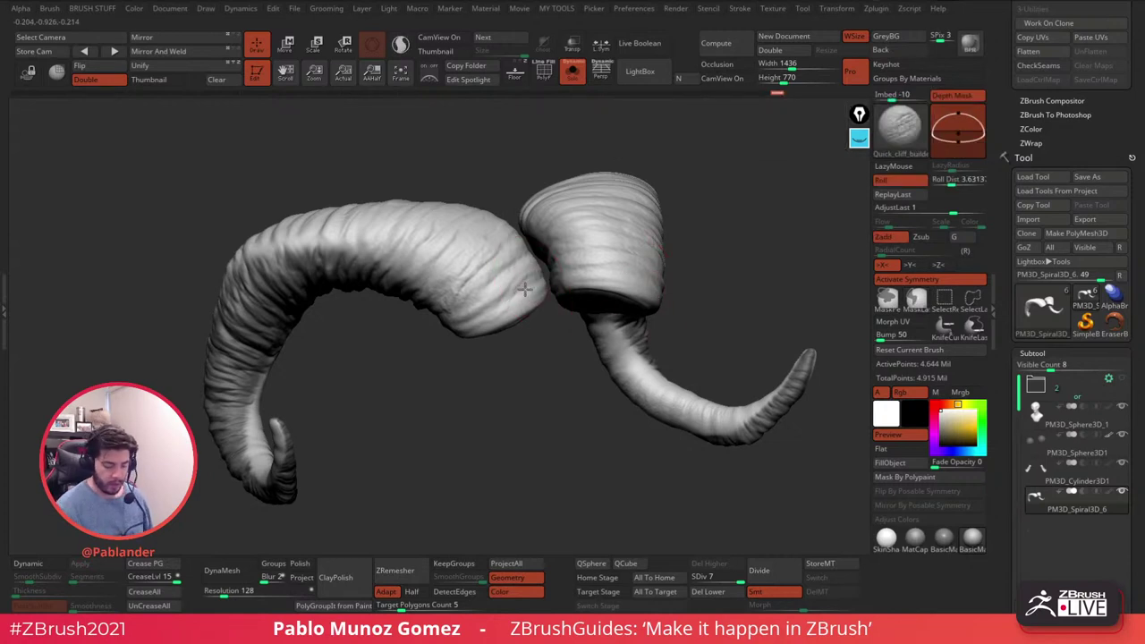
# - Sculpt Quick_cliff_builder texture across the horns' base and the side of the upper curve
pyautogui.moveTo(510, 258); pyautogui.dragTo(444, 300)
pyautogui.keyDown('alt'); pyautogui.moveTo(478, 295); pyautogui.dragTo(518, 294, button='right'); pyautogui.keyUp('alt')
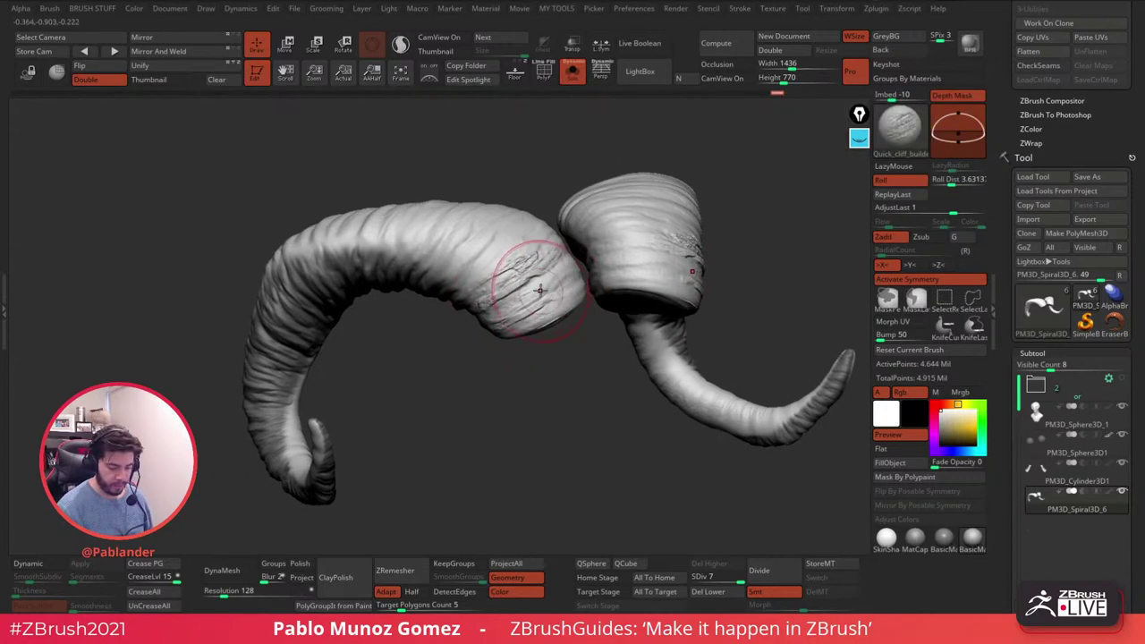
pyautogui.moveTo(523, 230); pyautogui.dragTo(471, 275)
pyautogui.moveTo(478, 263); pyautogui.dragTo(510, 251, button='right')
pyautogui.moveTo(462, 248); pyautogui.dragTo(430, 227)
pyautogui.moveTo(429, 228); pyautogui.dragTo(472, 242, button='right')
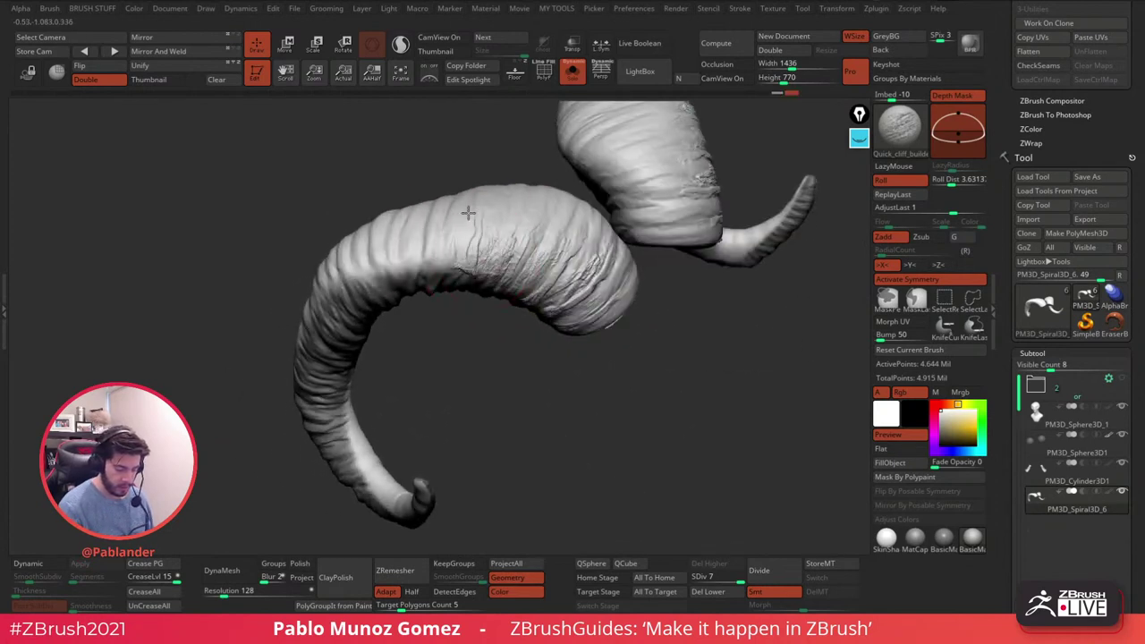
# - Extend the Quick_cliff_builder texture along the outer bend toward the middle of the horns
pyautogui.moveTo(426, 234)
pyautogui.mouseDown()
pyautogui.moveTo(426, 252)
pyautogui.moveTo(361, 257)
pyautogui.mouseUp()
pyautogui.moveTo(380, 240)
pyautogui.keyDown('alt'); pyautogui.mouseDown(button='right')
pyautogui.moveTo(427, 220)
pyautogui.moveTo(409, 230)
pyautogui.mouseUp(button='right'); pyautogui.keyUp('alt')
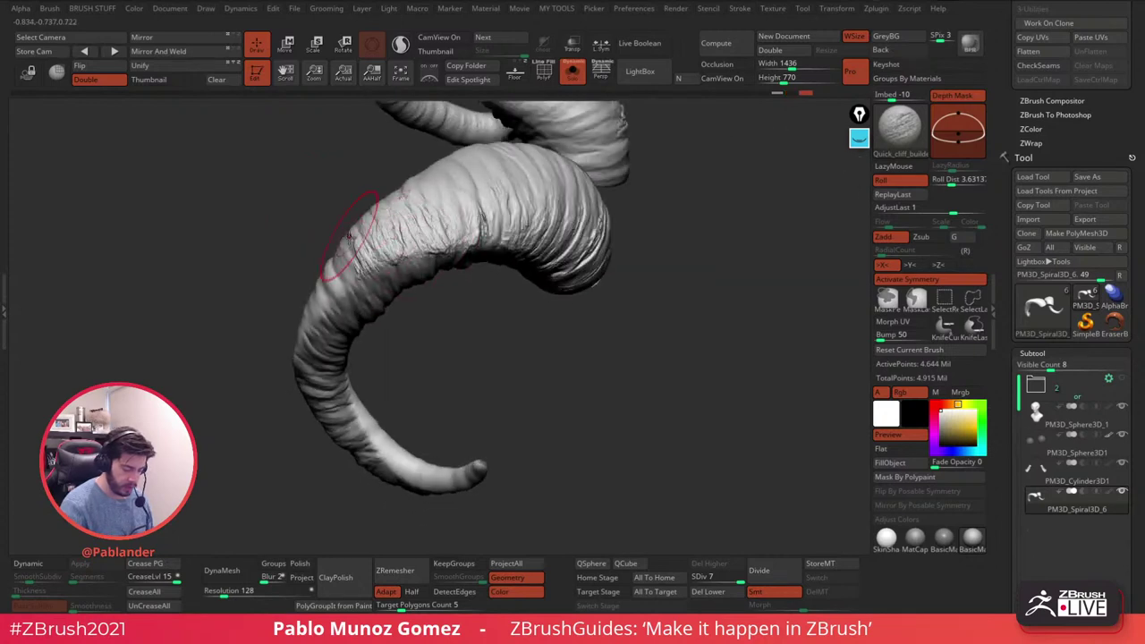
pyautogui.moveTo(346, 265); pyautogui.dragTo(380, 234, button='right')
pyautogui.moveTo(413, 214)
pyautogui.mouseDown()
pyautogui.moveTo(382, 252)
pyautogui.moveTo(331, 259)
pyautogui.mouseUp()
pyautogui.moveTo(330, 259); pyautogui.dragTo(390, 260, button='right')
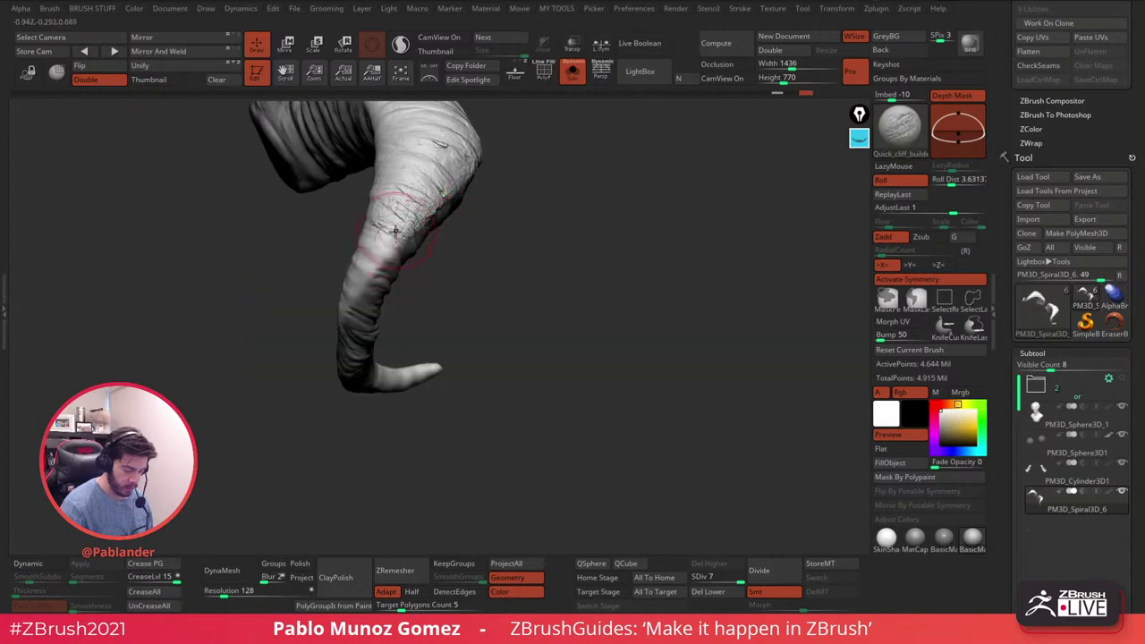
# - Continue the Quick_cliff_builder texture down the lower outer curve toward the horn tips
pyautogui.moveTo(390, 246); pyautogui.dragTo(365, 265)
pyautogui.moveTo(377, 304)
pyautogui.keyDown('alt'); pyautogui.mouseDown(button='right')
pyautogui.moveTo(429, 282)
pyautogui.moveTo(394, 268)
pyautogui.mouseUp(button='right'); pyautogui.keyUp('alt')
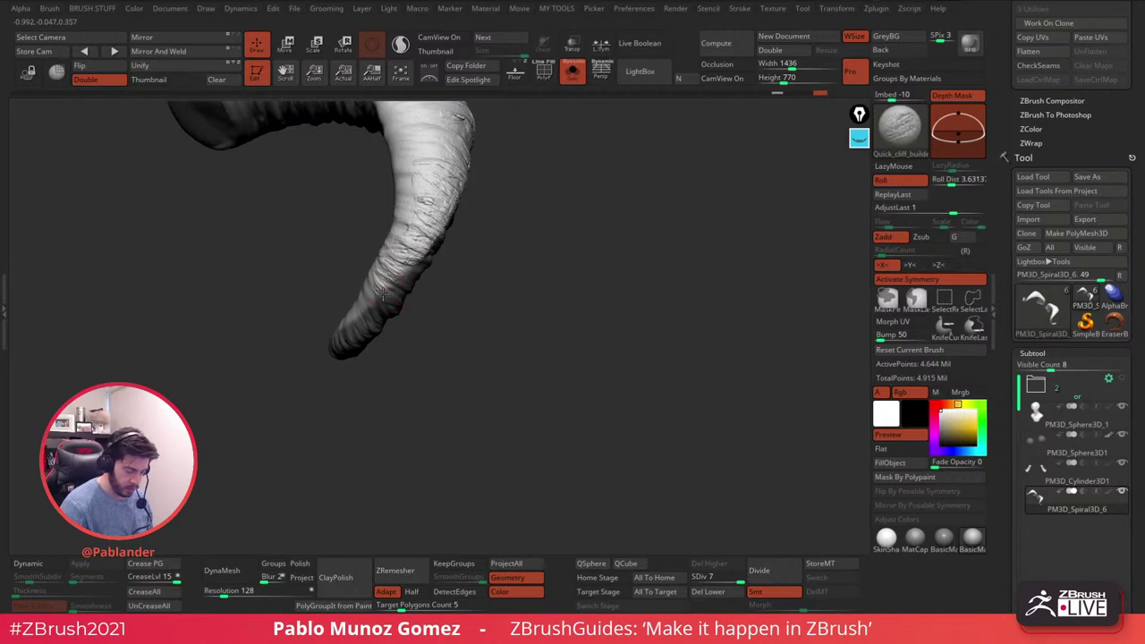
pyautogui.moveTo(416, 283)
pyautogui.mouseDown(button='right')
pyautogui.moveTo(531, 309)
pyautogui.moveTo(432, 301)
pyautogui.mouseUp(button='right')
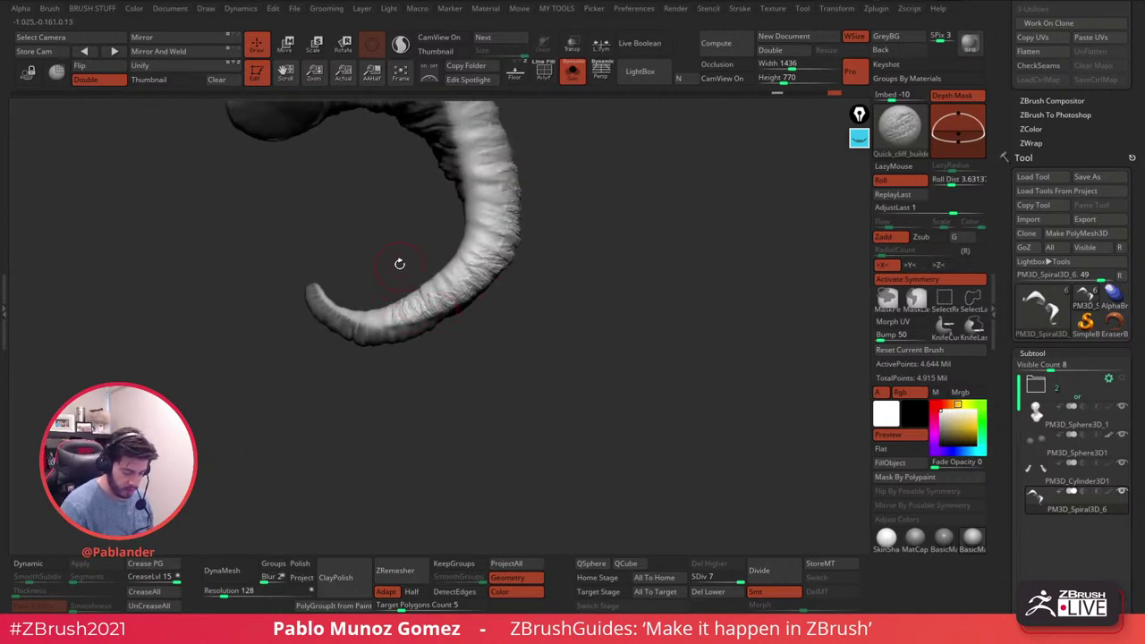
pyautogui.press('f')
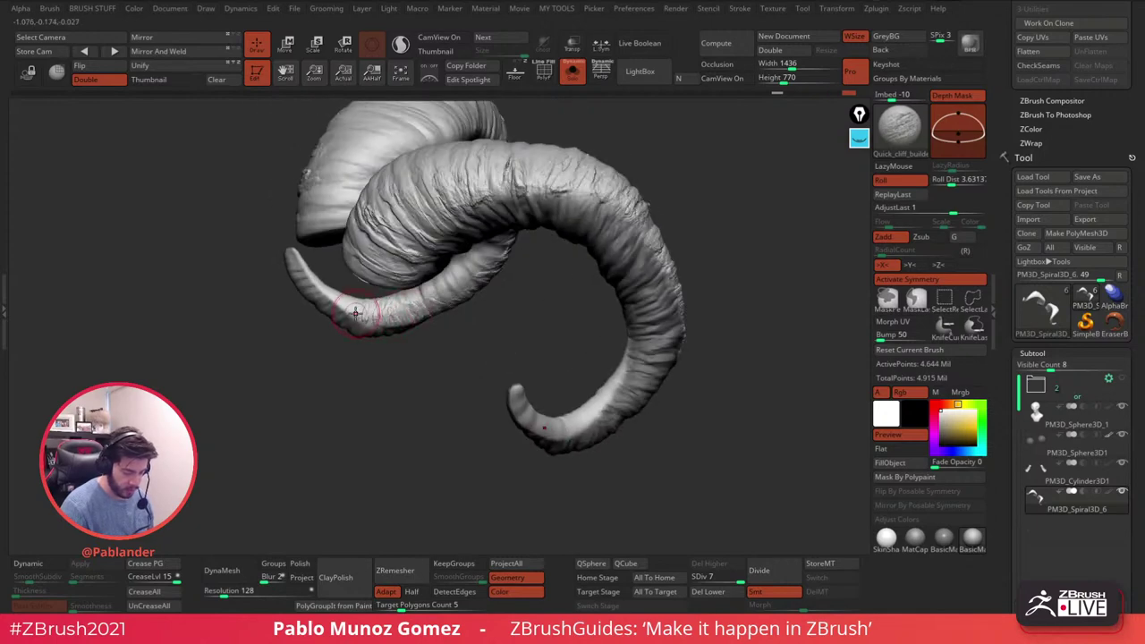
pyautogui.moveTo(344, 284)
pyautogui.mouseDown(button='right')
pyautogui.moveTo(404, 288)
pyautogui.moveTo(348, 319)
pyautogui.mouseUp(button='right')
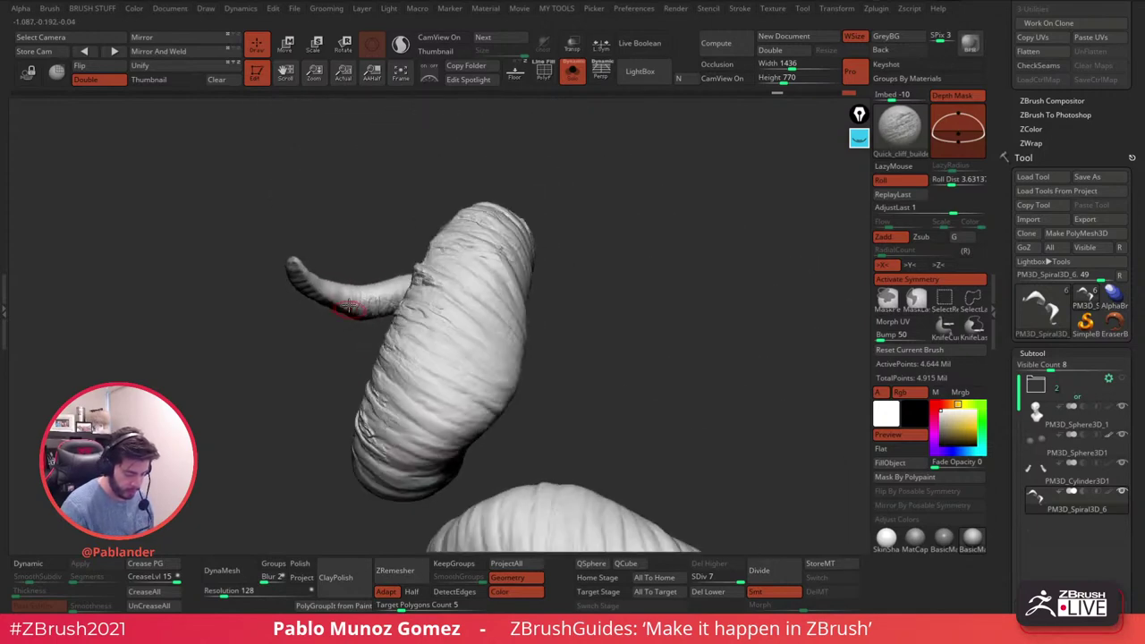
pyautogui.moveTo(437, 182)
pyautogui.mouseDown(button='right')
pyautogui.moveTo(455, 307)
pyautogui.moveTo(578, 238)
pyautogui.moveTo(510, 300)
pyautogui.moveTo(656, 253)
pyautogui.moveTo(503, 318)
pyautogui.moveTo(474, 241)
pyautogui.moveTo(542, 276)
pyautogui.moveTo(606, 246)
pyautogui.moveTo(643, 245)
pyautogui.moveTo(501, 271)
pyautogui.moveTo(412, 265)
pyautogui.moveTo(439, 278)
pyautogui.moveTo(443, 322)
pyautogui.mouseUp(button='right')
pyautogui.rightClick(409, 257)
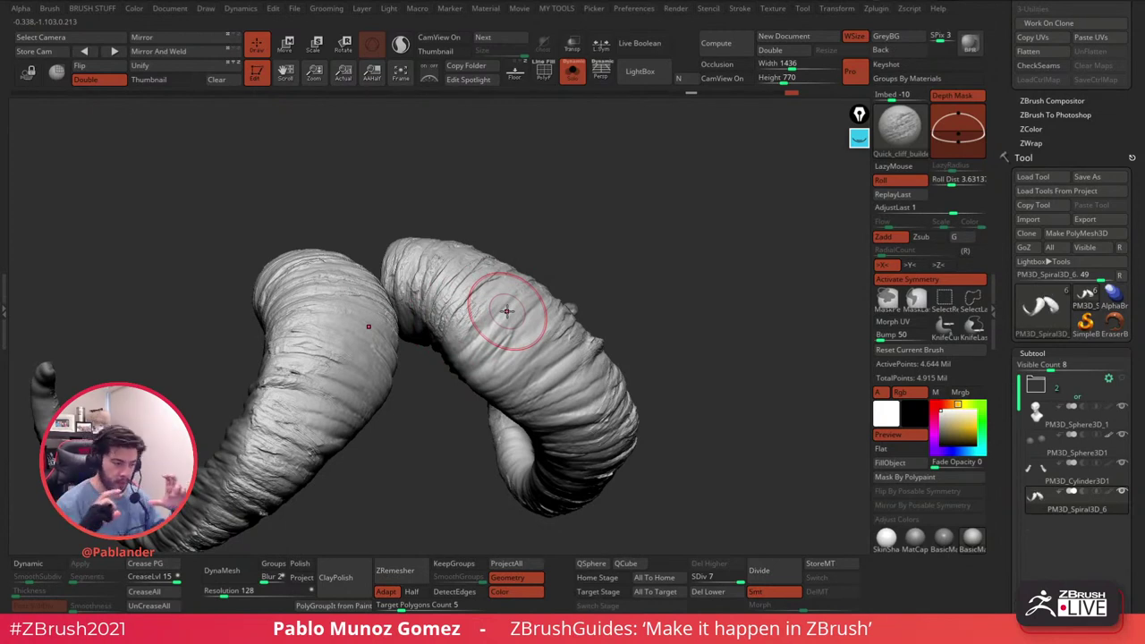
# - Cover the broad top face of the horns near the base with more Quick_cliff_builder texture
pyautogui.moveTo(506, 317); pyautogui.dragTo(502, 292, button='right')
pyautogui.moveTo(462, 351); pyautogui.dragTo(510, 320)
pyautogui.moveTo(541, 331); pyautogui.dragTo(618, 265, button='right')
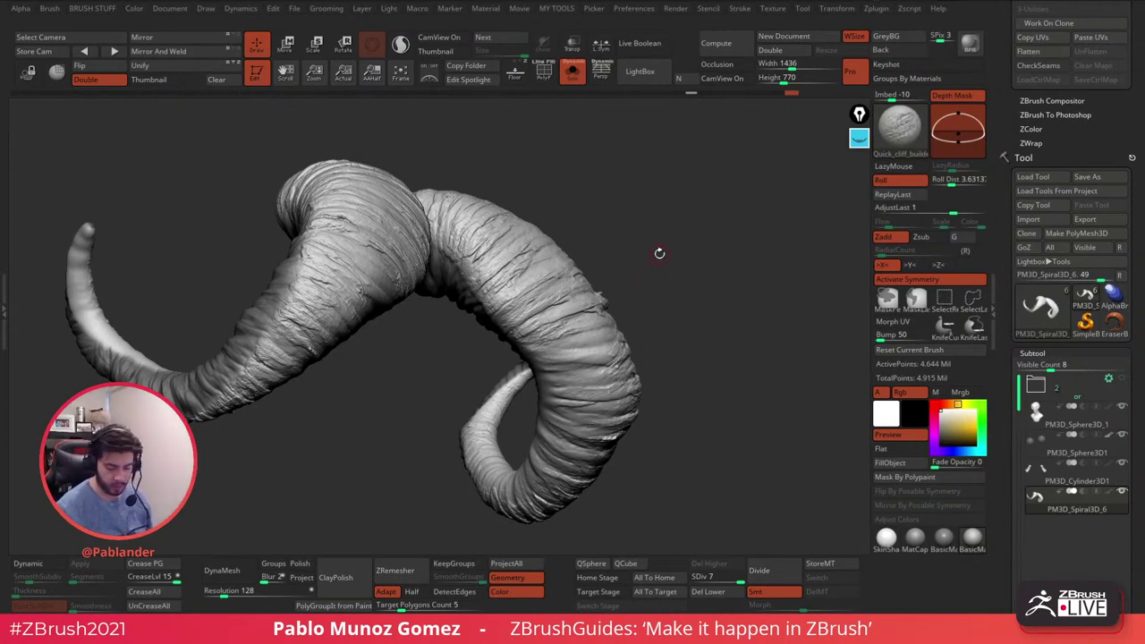
pyautogui.press('space')
pyautogui.click(669, 252)
pyautogui.moveTo(677, 293); pyautogui.dragTo(644, 307)
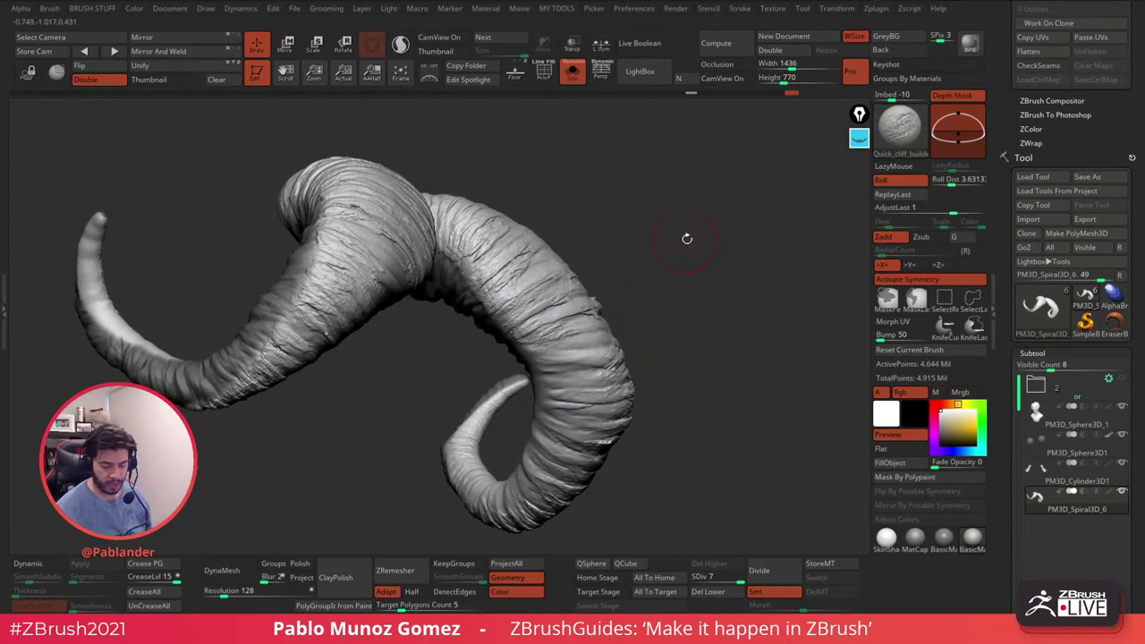
pyautogui.press('space')
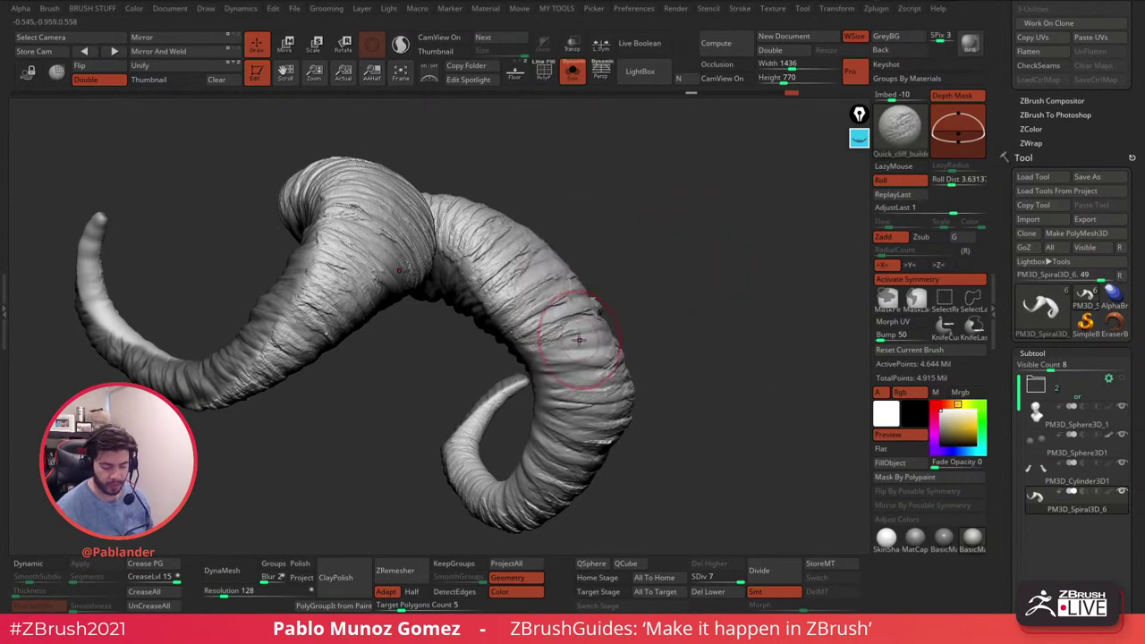
# - Add Quick_cliff_builder cracks across the smoother areas of the horns' middle bend
pyautogui.moveTo(626, 331); pyautogui.dragTo(687, 288)
pyautogui.keyDown('alt'); pyautogui.moveTo(641, 322); pyautogui.dragTo(661, 279); pyautogui.keyUp('alt')
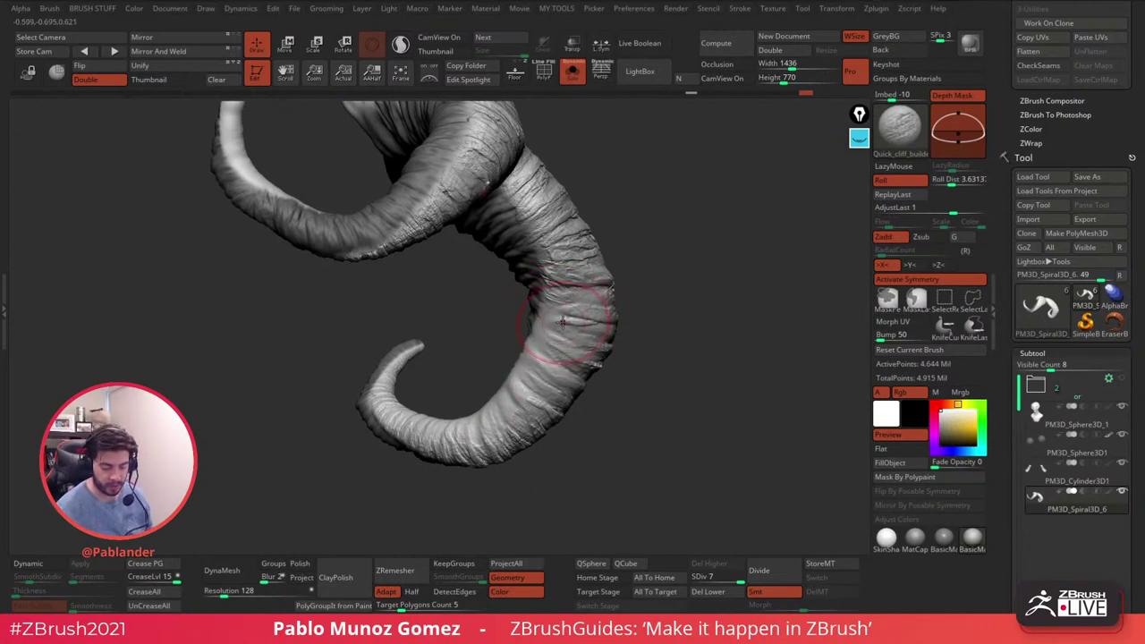
pyautogui.moveTo(549, 316)
pyautogui.mouseDown()
pyautogui.moveTo(599, 332)
pyautogui.moveTo(584, 349)
pyautogui.mouseUp()
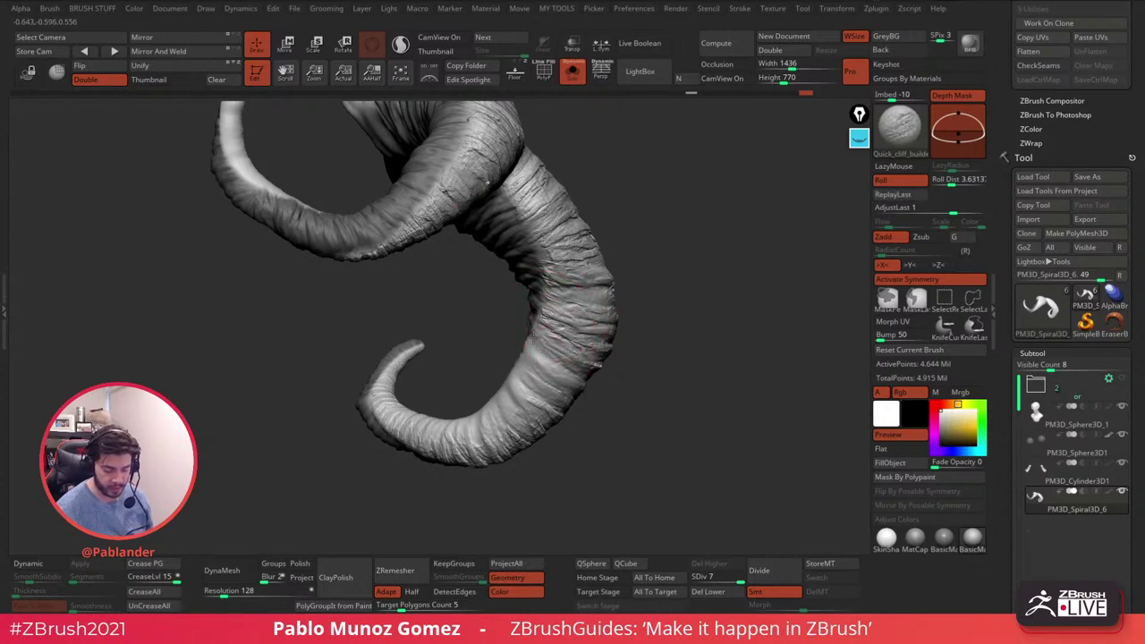
# - Brush Quick_cliff_builder cracks across the lower bend of both horns, toward the tips
pyautogui.moveTo(541, 366)
pyautogui.mouseDown()
pyautogui.moveTo(572, 398)
pyautogui.moveTo(505, 445)
pyautogui.mouseUp()
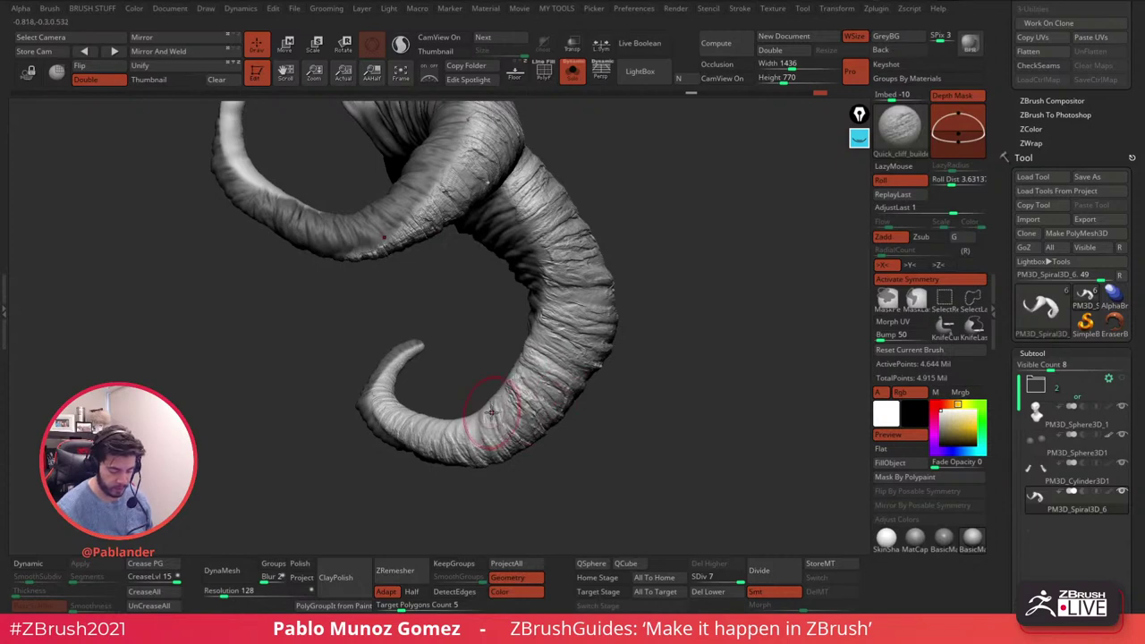
pyautogui.moveTo(653, 349)
pyautogui.keyDown('alt'); pyautogui.mouseDown()
pyautogui.moveTo(670, 322)
pyautogui.moveTo(747, 329)
pyautogui.mouseUp(); pyautogui.keyUp('alt')
pyautogui.moveTo(697, 380)
pyautogui.mouseDown()
pyautogui.moveTo(628, 376)
pyautogui.moveTo(657, 372)
pyautogui.mouseUp()
pyautogui.moveTo(522, 359)
pyautogui.mouseDown()
pyautogui.moveTo(530, 399)
pyautogui.moveTo(529, 388)
pyautogui.moveTo(474, 405)
pyautogui.moveTo(501, 389)
pyautogui.moveTo(470, 410)
pyautogui.moveTo(454, 397)
pyautogui.moveTo(491, 404)
pyautogui.moveTo(424, 416)
pyautogui.mouseUp()
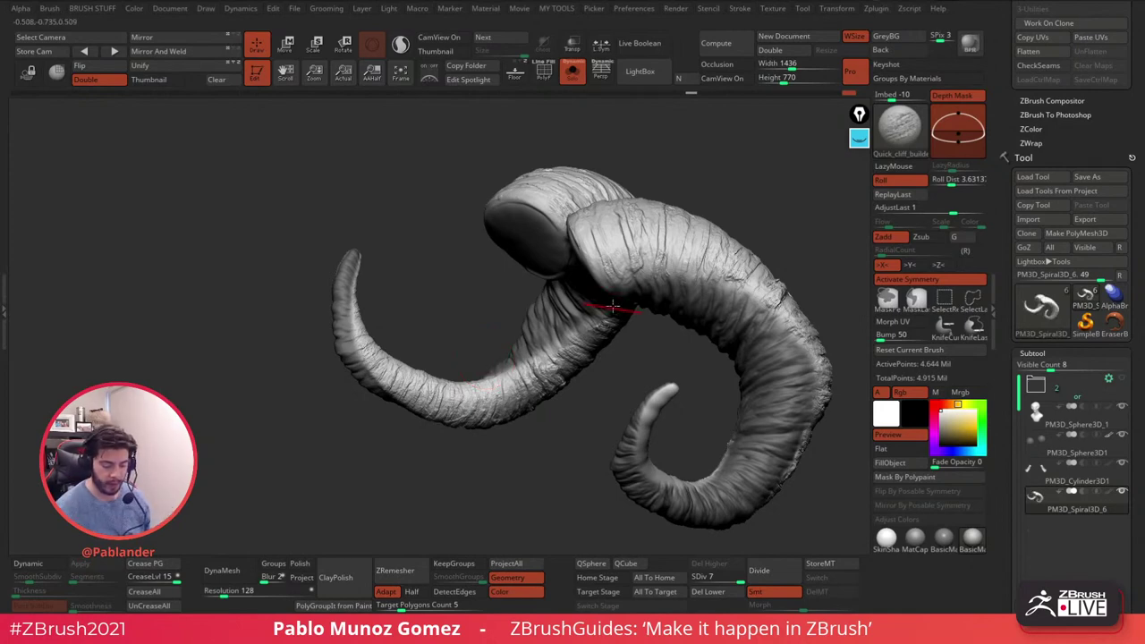
# - Inspect the textured horns from the front, sides and underneath for smooth or uneven areas
pyautogui.moveTo(603, 312); pyautogui.dragTo(583, 331, button='right')
pyautogui.moveTo(617, 254); pyautogui.dragTo(617, 288, button='right')
pyautogui.moveTo(471, 460); pyautogui.dragTo(566, 374, button='right')
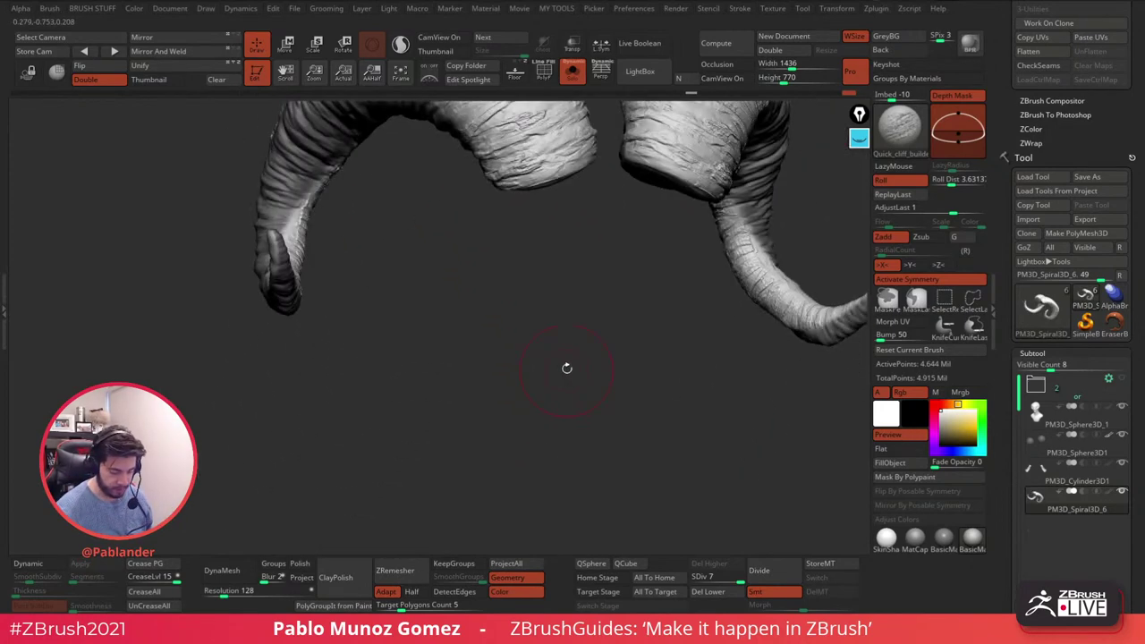
pyautogui.moveTo(586, 304); pyautogui.dragTo(724, 340, button='right')
pyautogui.moveTo(658, 371); pyautogui.dragTo(557, 403, button='right')
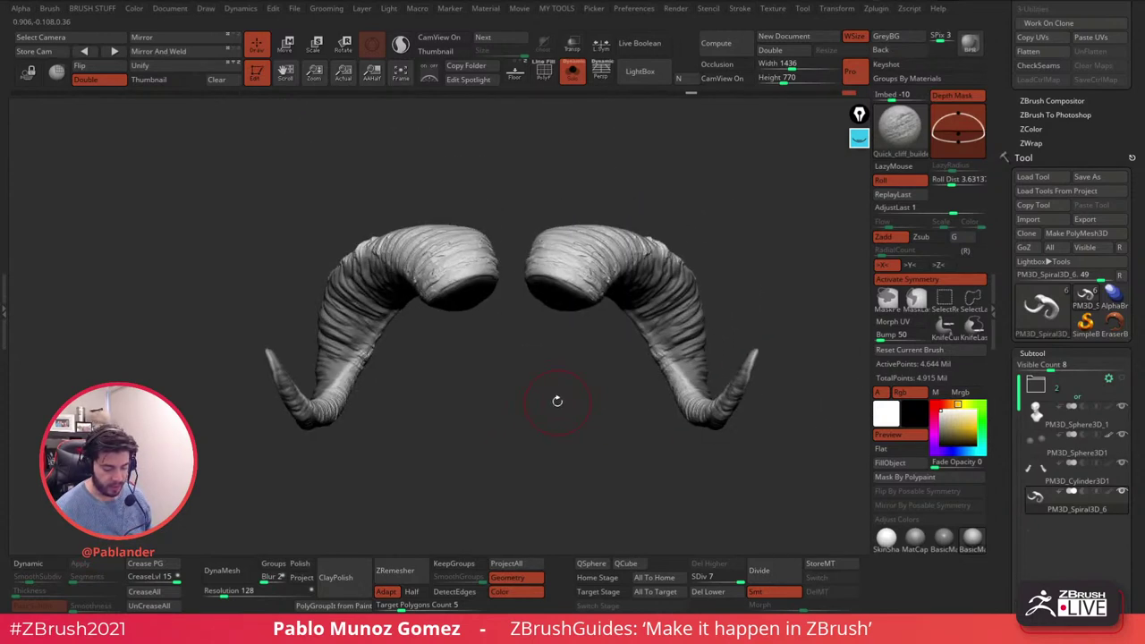
pyautogui.press('ctrl')
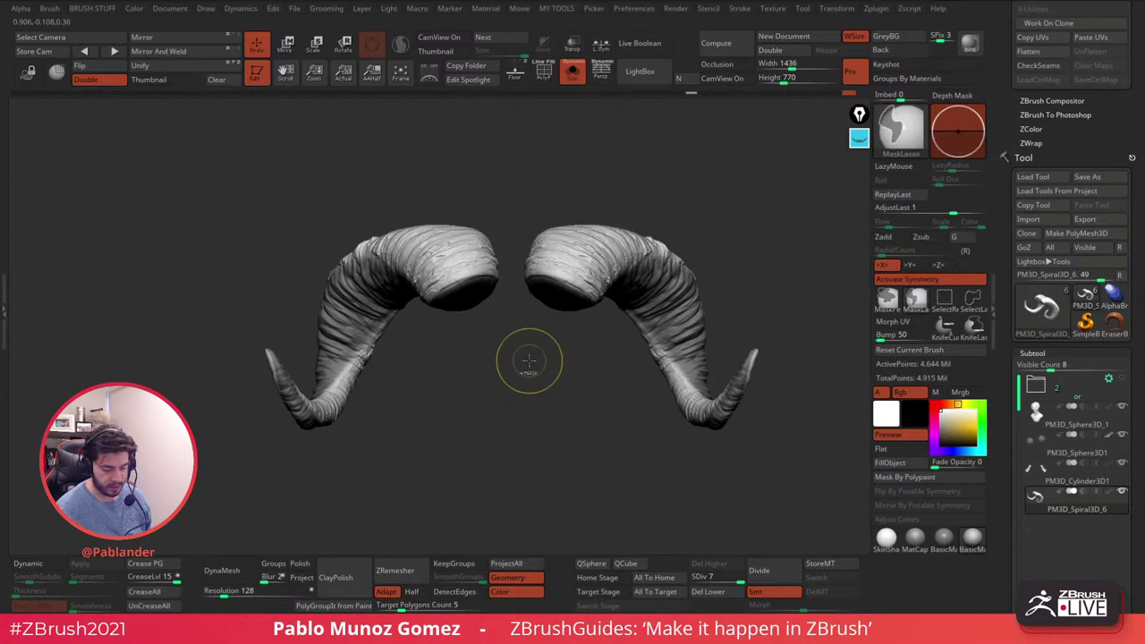
pyautogui.moveTo(532, 396)
pyautogui.mouseDown(button='right')
pyautogui.moveTo(582, 409)
pyautogui.moveTo(604, 452)
pyautogui.moveTo(587, 401)
pyautogui.moveTo(741, 294)
pyautogui.moveTo(589, 422)
pyautogui.mouseUp(button='right')
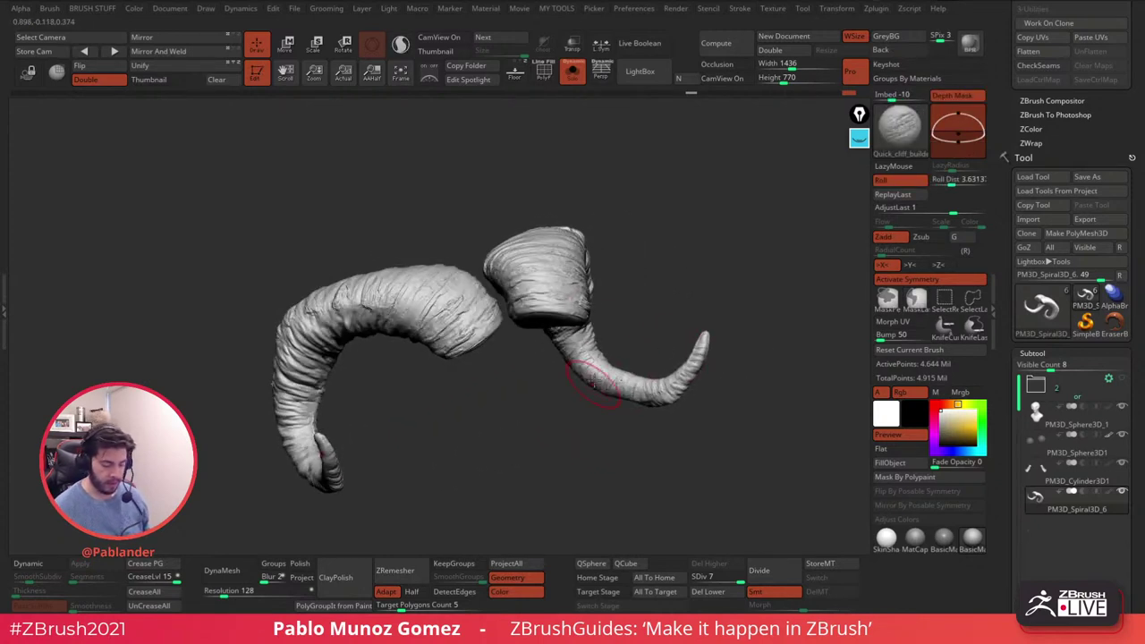
pyautogui.moveTo(462, 373); pyautogui.dragTo(523, 402, button='right')
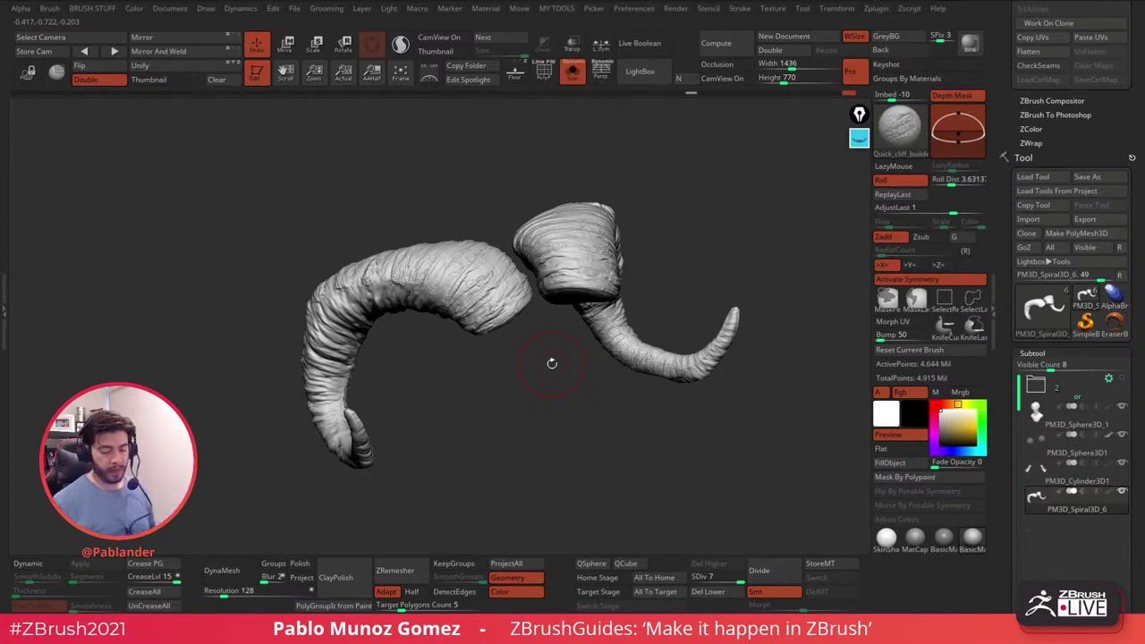
pyautogui.moveTo(749, 307); pyautogui.dragTo(766, 290, button='right')
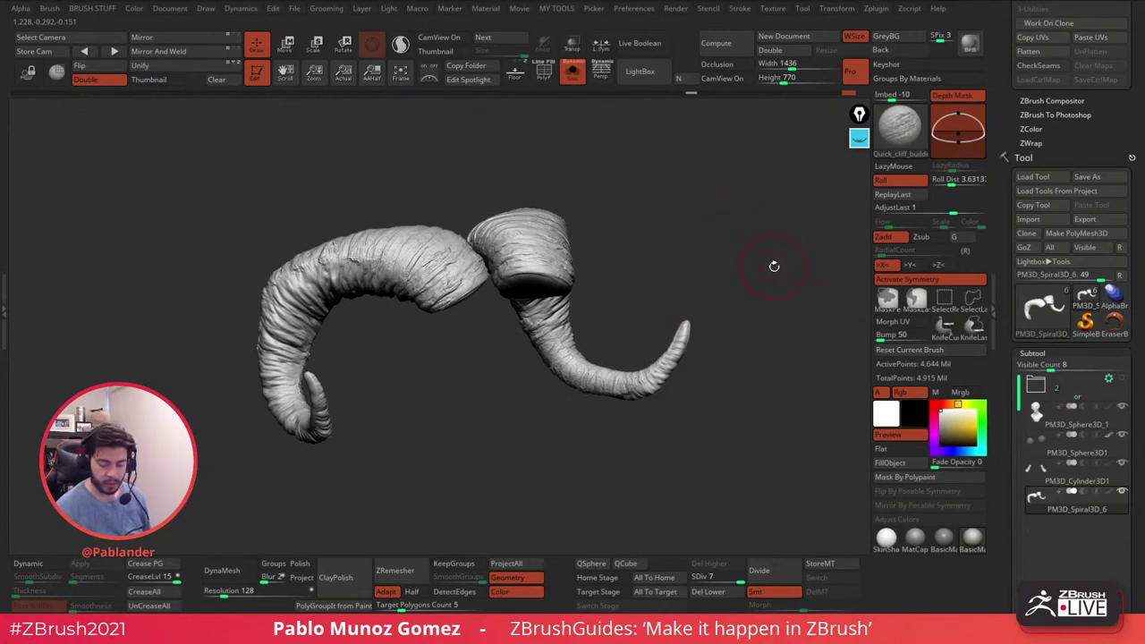
# - Mask the horns' last changed points and display the mask with flat shading
pyautogui.rightClick(772, 267)
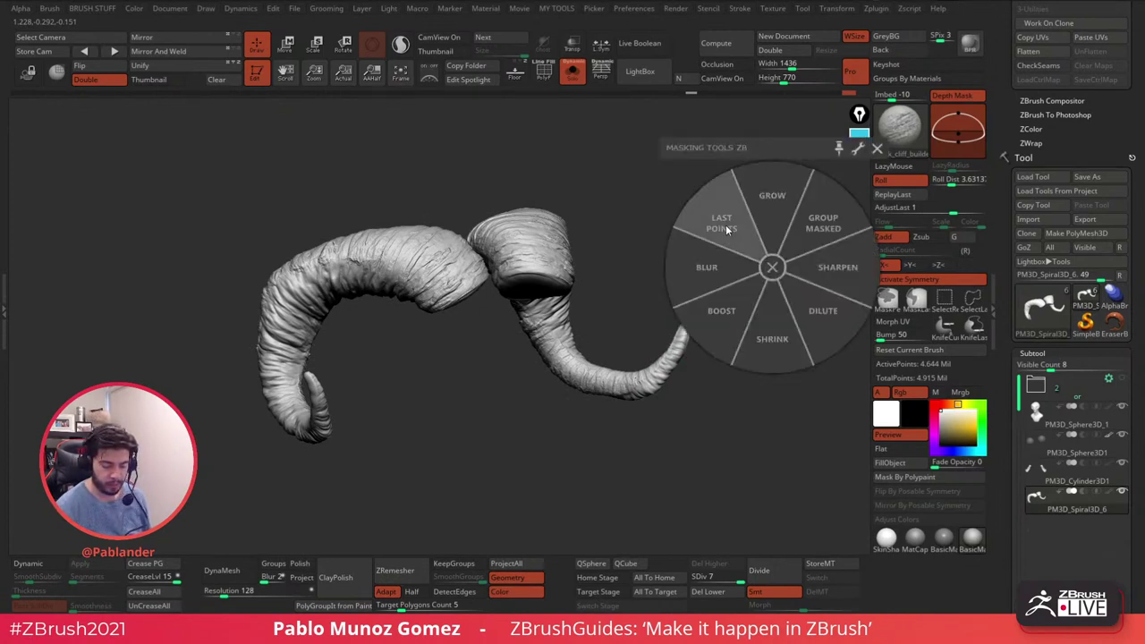
pyautogui.click(726, 229)
pyautogui.click(769, 270)
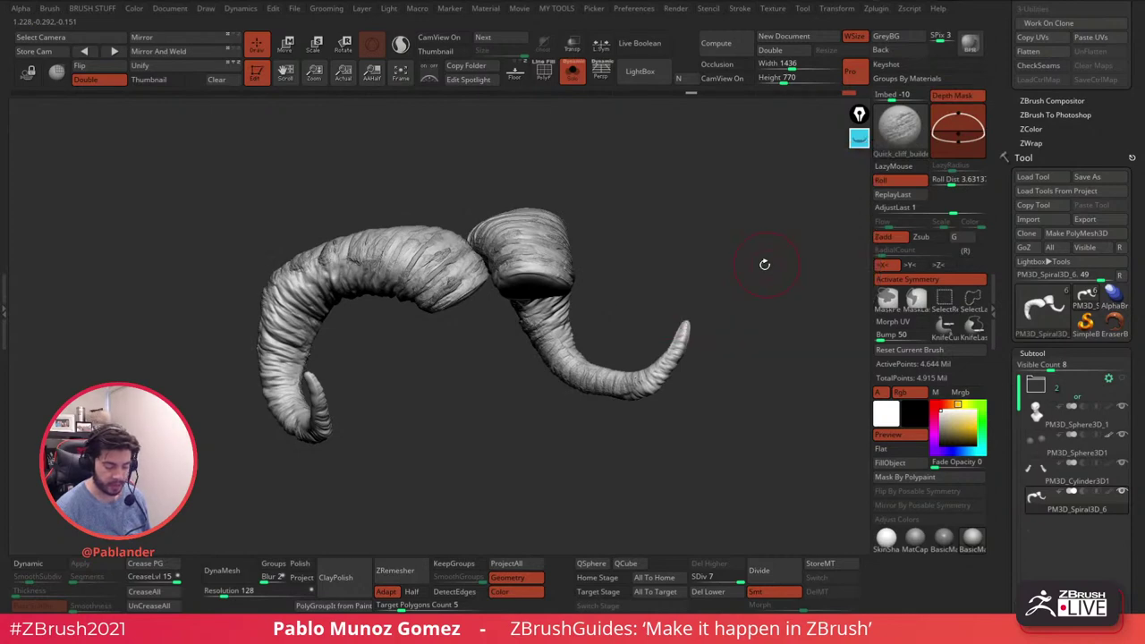
pyautogui.moveTo(545, 420); pyautogui.dragTo(680, 368)
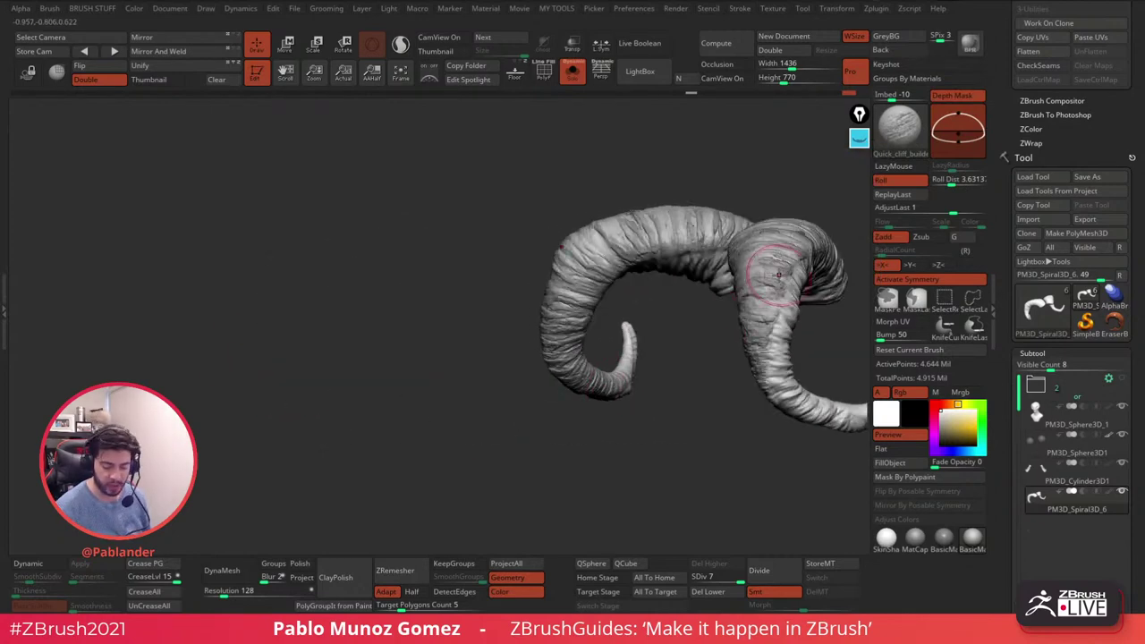
pyautogui.moveTo(597, 449); pyautogui.dragTo(545, 430)
pyautogui.click(907, 450)
pyautogui.moveTo(644, 457); pyautogui.dragTo(716, 327)
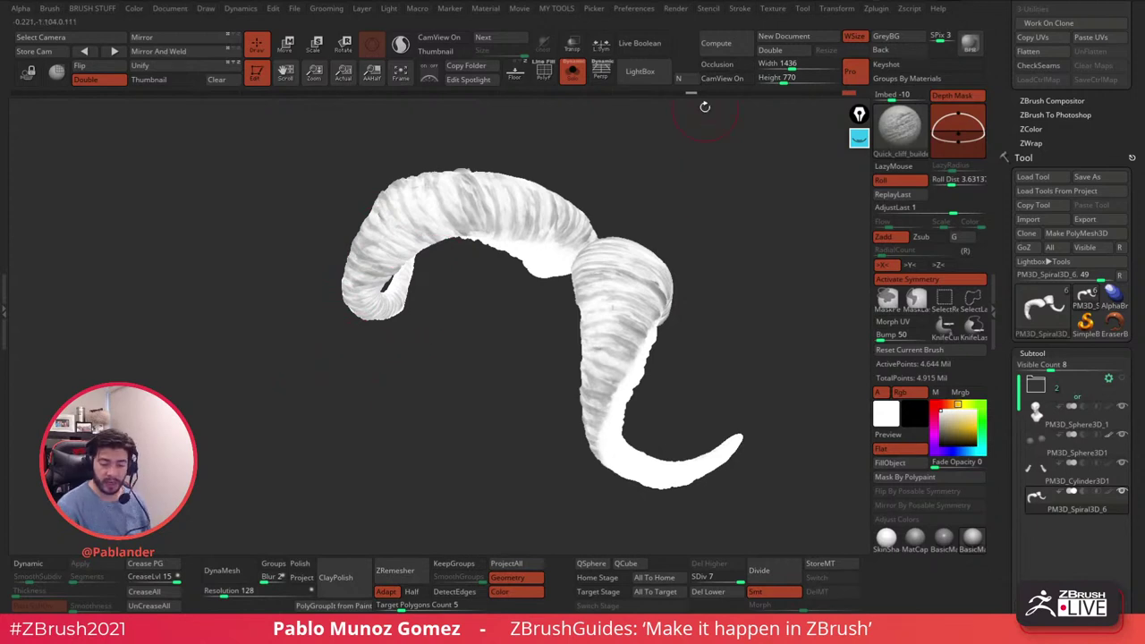
# - Check the marked undo history state and open the horn subtool's Masking options
pyautogui.moveTo(690, 93)
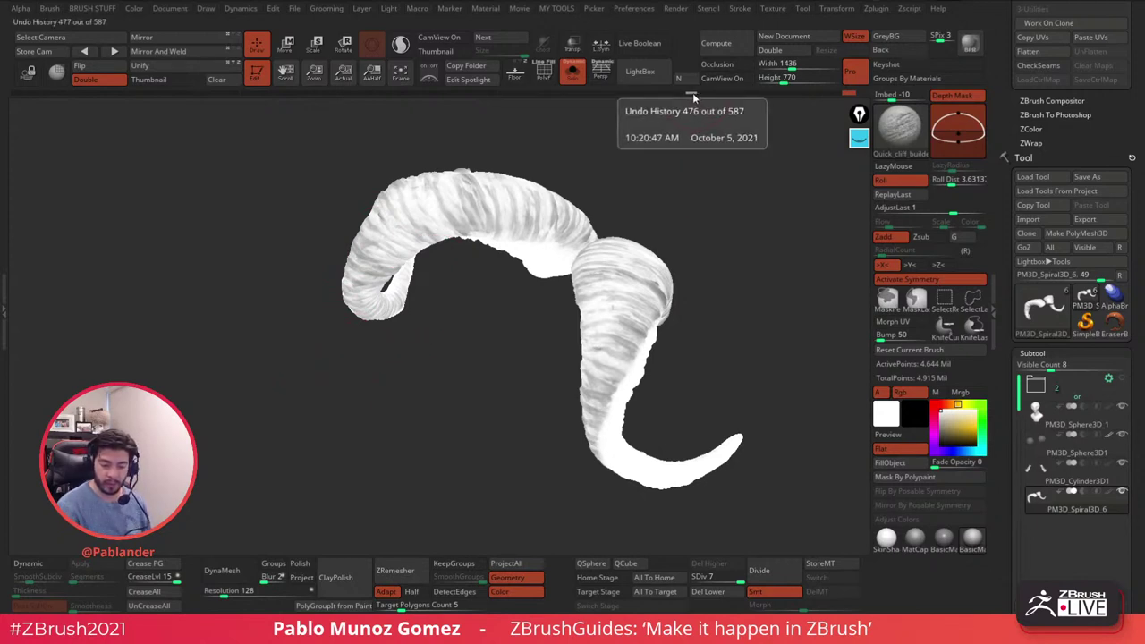
pyautogui.click(691, 93)
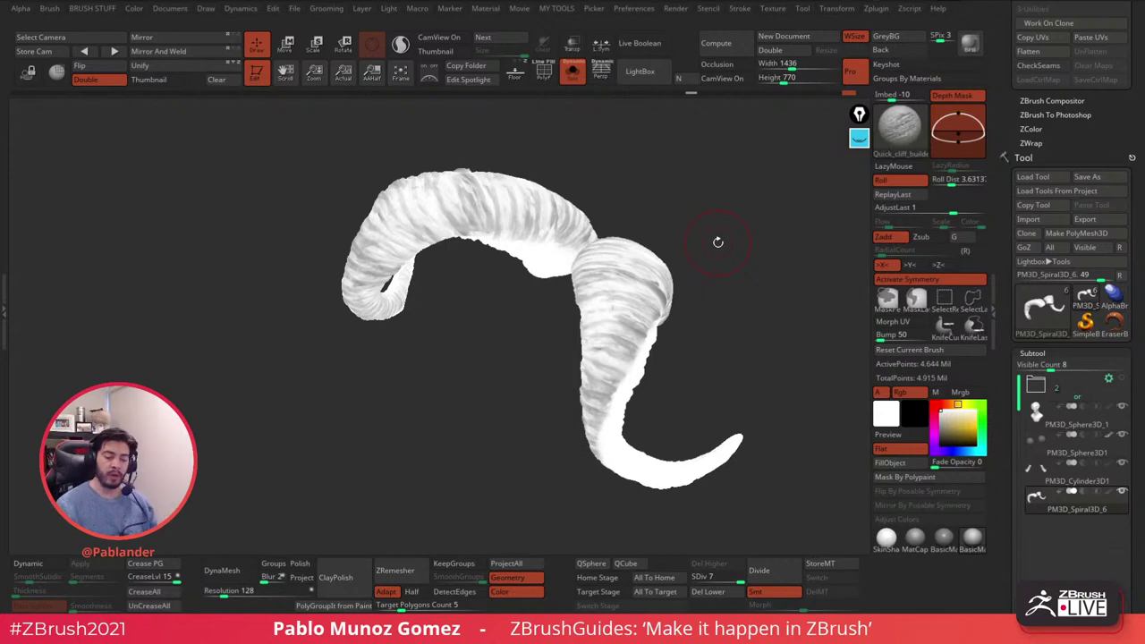
pyautogui.moveTo(1004, 275); pyautogui.dragTo(1008, 81)
pyautogui.moveTo(1009, 523); pyautogui.dragTo(1011, 313)
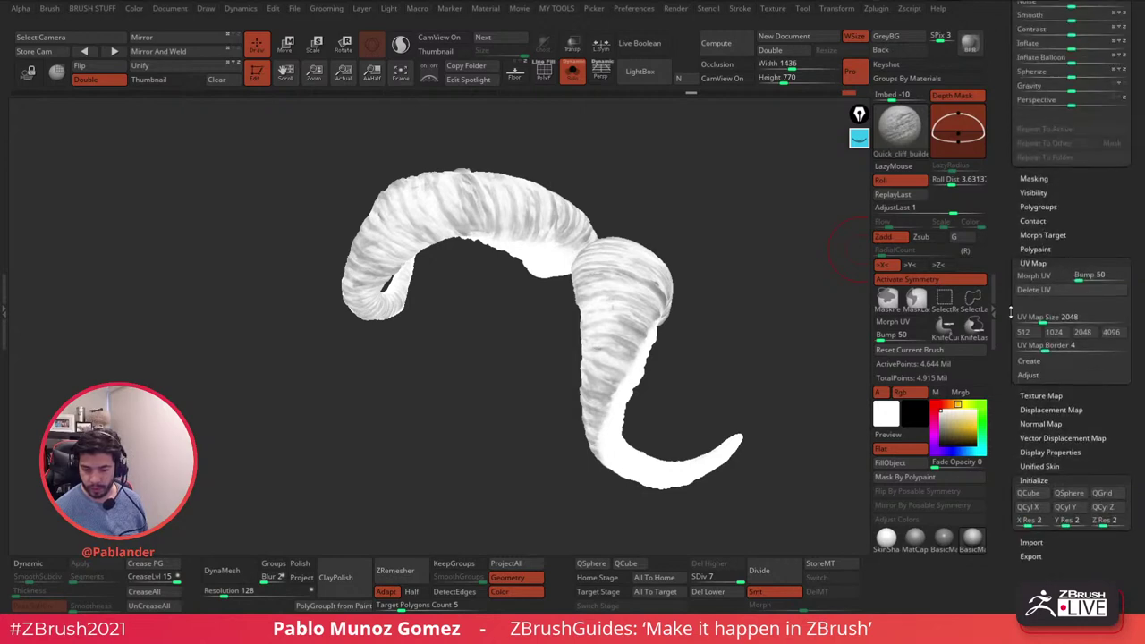
pyautogui.click(1048, 178)
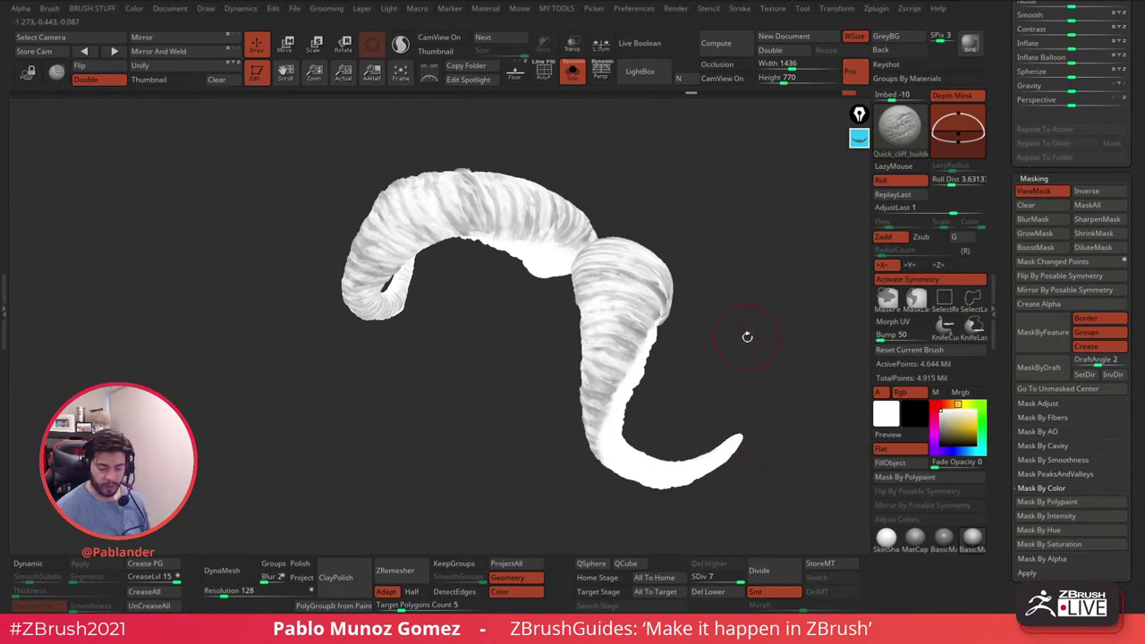
# - Try inverting and adjusting the changed-points mask, and return the horns to shaded preview
pyautogui.press('ctrl')
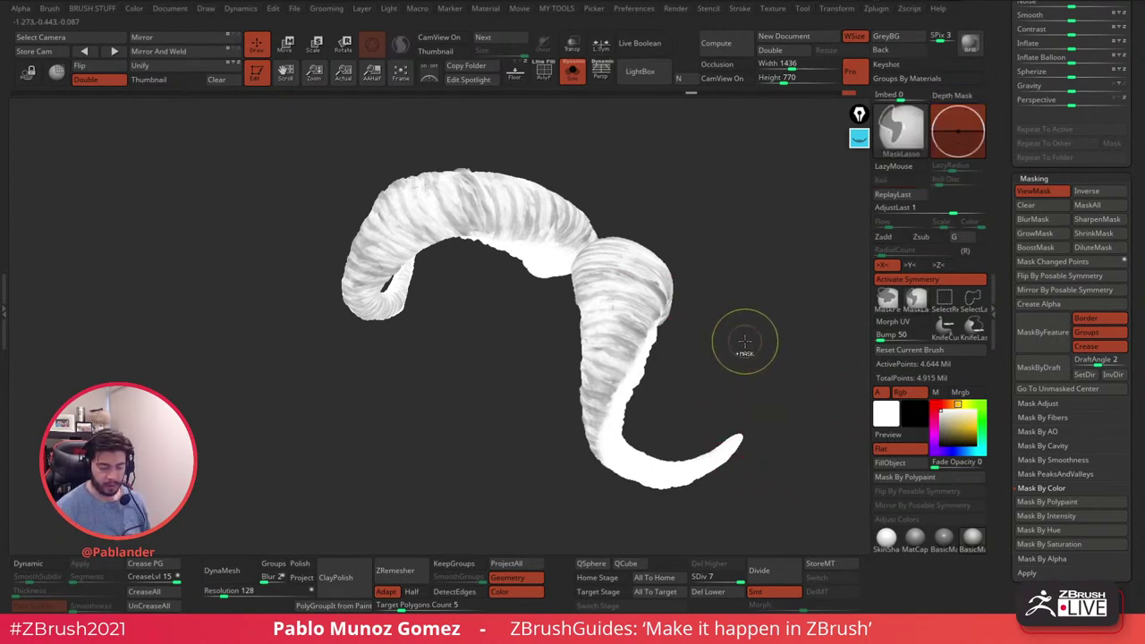
pyautogui.keyDown('ctrl'); pyautogui.click(740, 340); pyautogui.keyUp('ctrl')
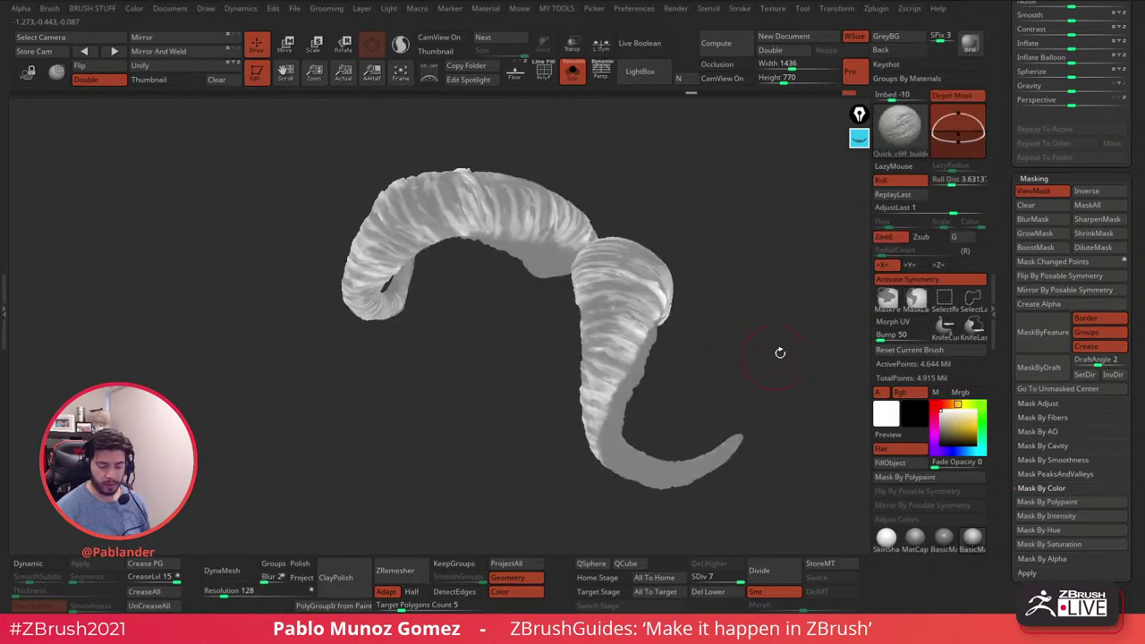
pyautogui.moveTo(956, 211); pyautogui.dragTo(959, 211)
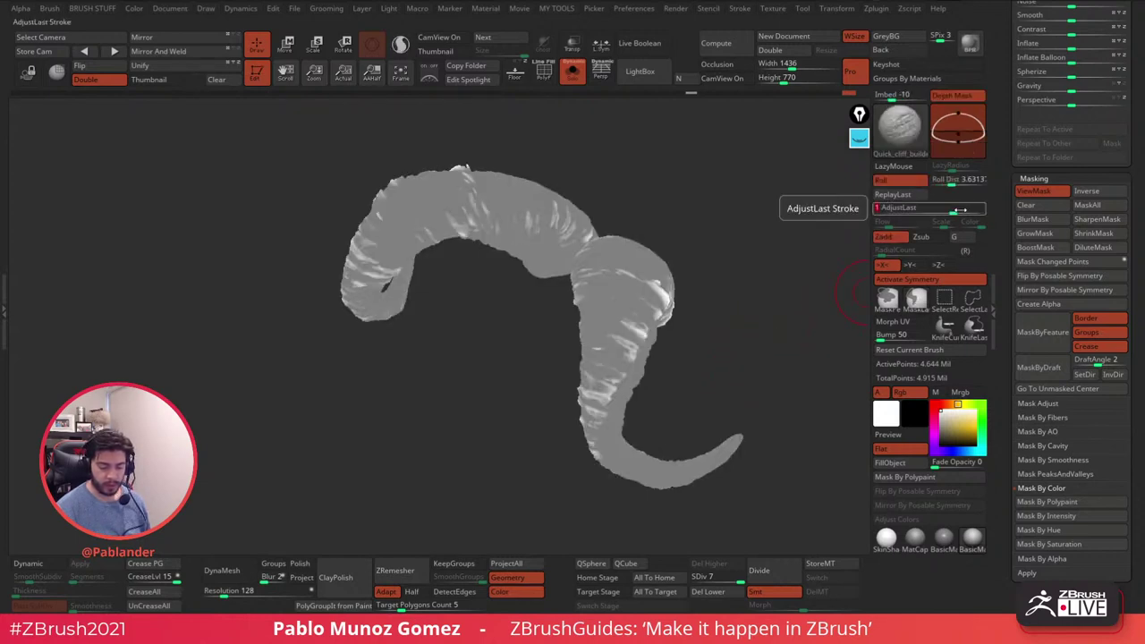
pyautogui.keyDown('ctrl'); pyautogui.moveTo(754, 378); pyautogui.dragTo(845, 385); pyautogui.keyUp('ctrl')
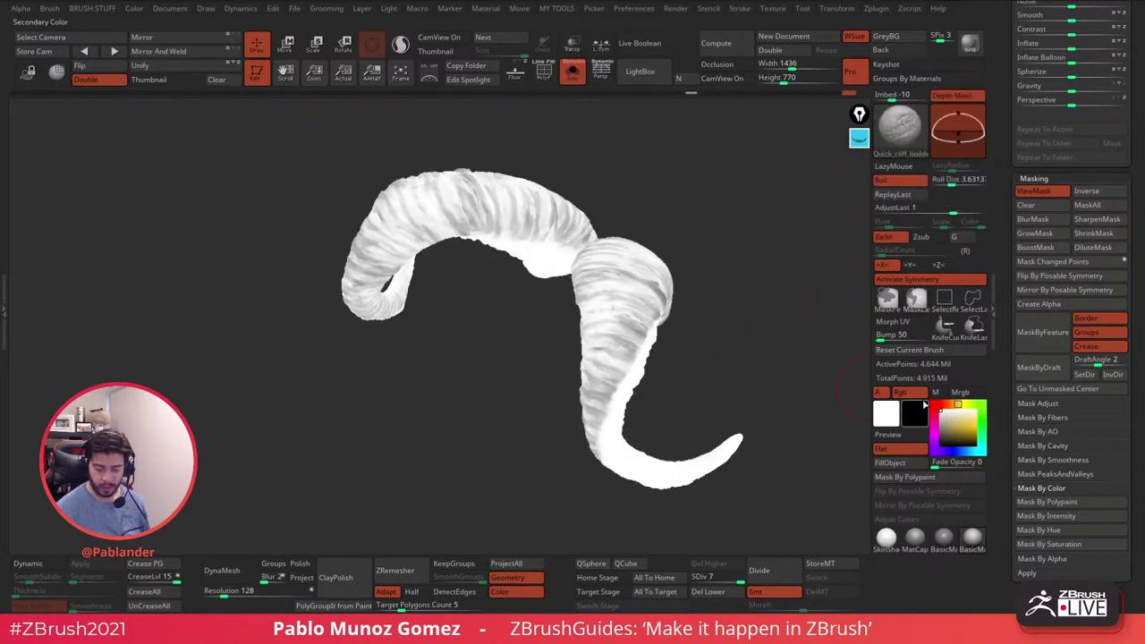
pyautogui.click(901, 462)
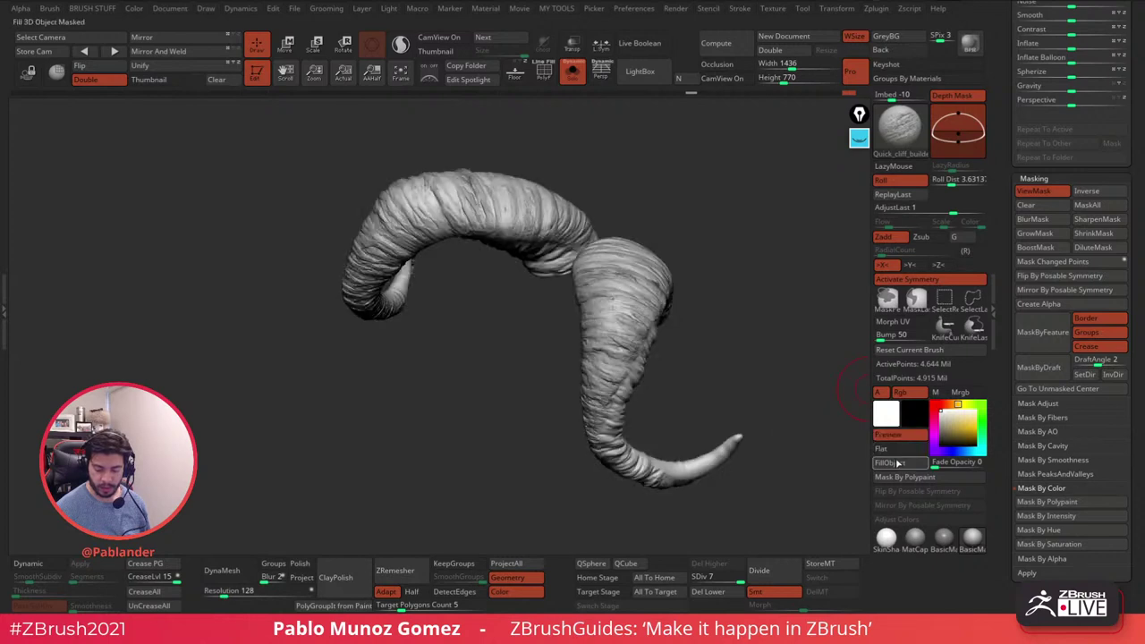
pyautogui.moveTo(779, 405); pyautogui.dragTo(779, 390)
# - Exaggerate the horns' relief with AdjustLast, and try an inverted changed-points mask before clearing it
pyautogui.moveTo(957, 211); pyautogui.dragTo(959, 208)
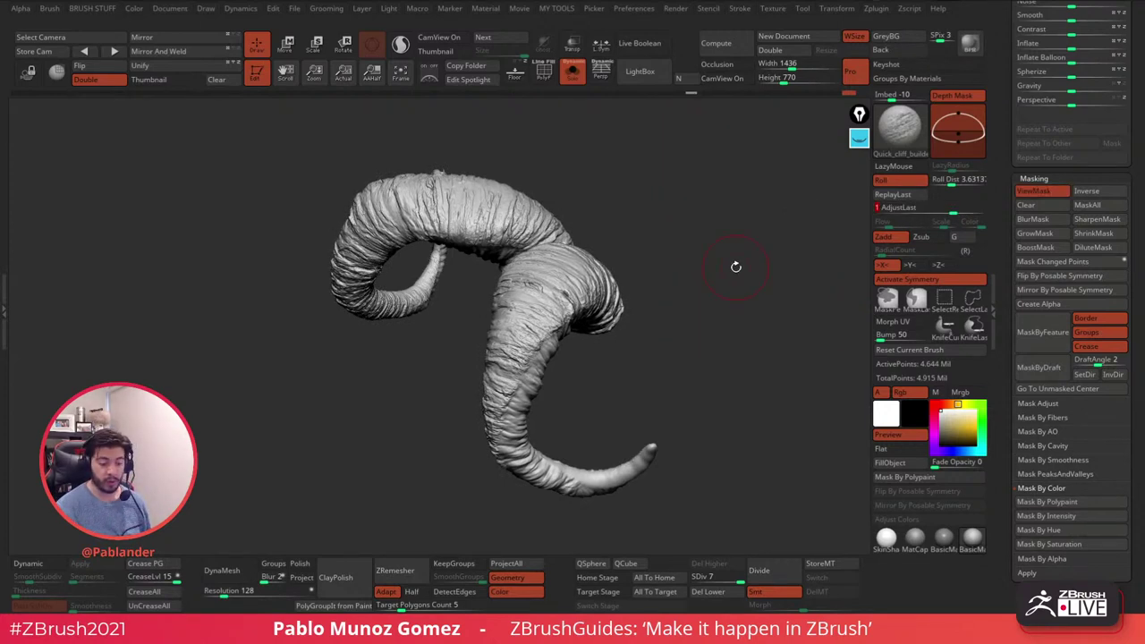
pyautogui.press('Return')
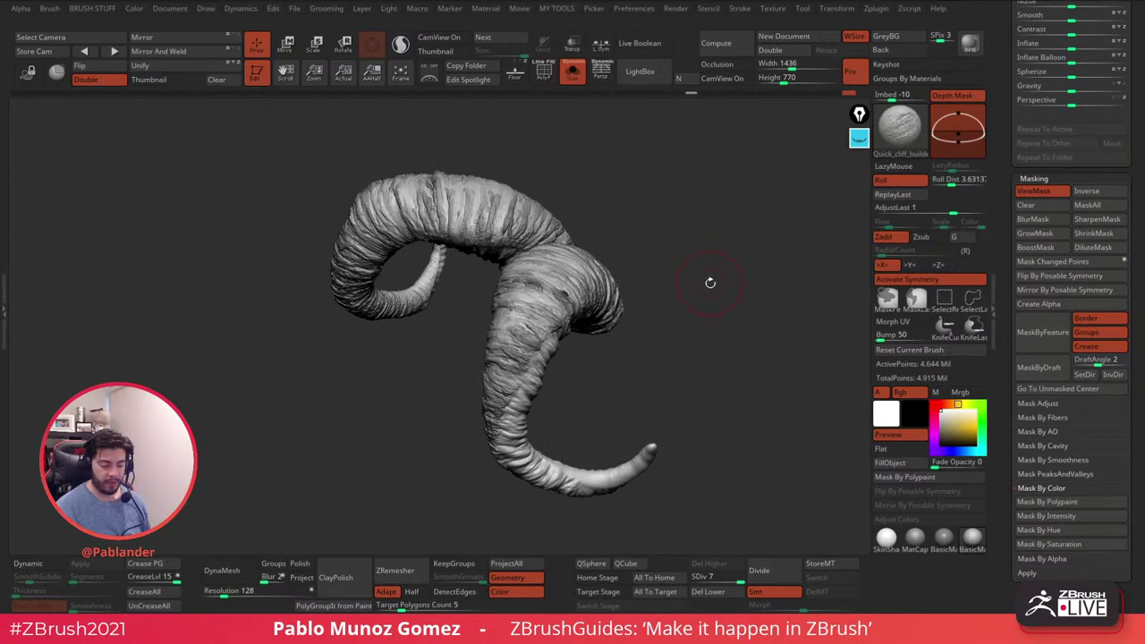
pyautogui.keyDown('ctrl'); pyautogui.click(711, 284); pyautogui.keyUp('ctrl')
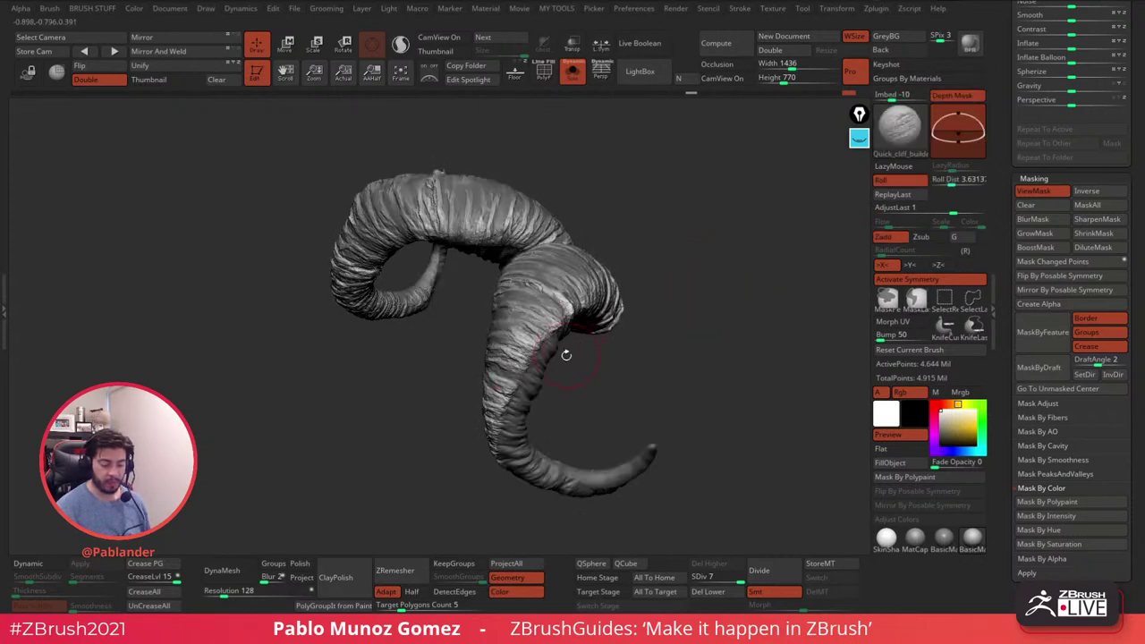
pyautogui.click(1034, 206)
pyautogui.moveTo(723, 321); pyautogui.dragTo(728, 331)
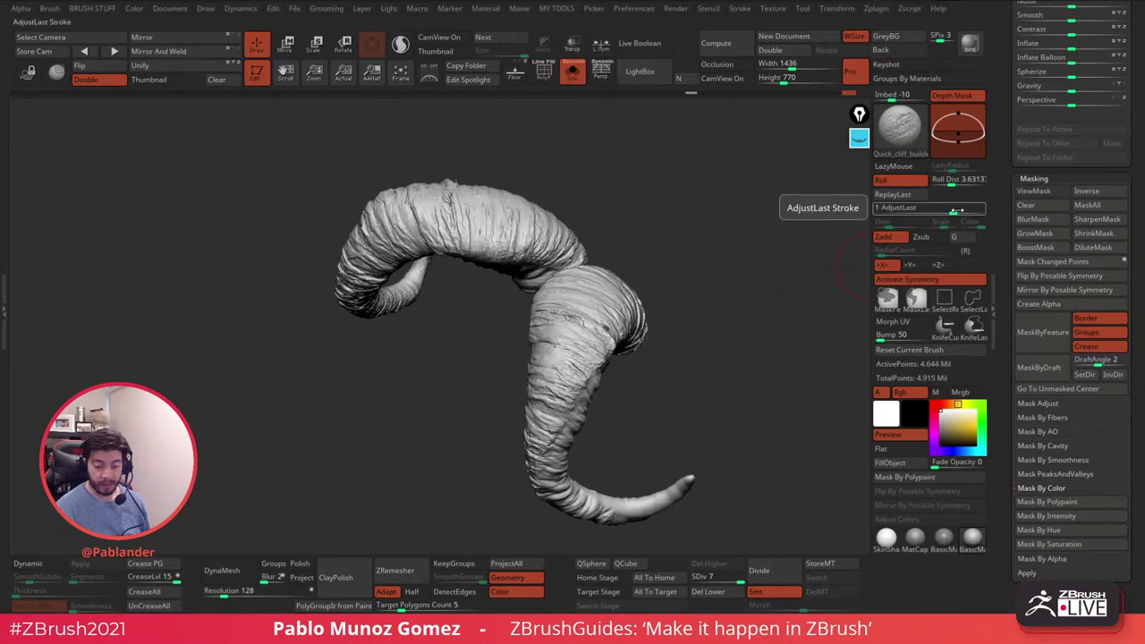
# - Try further AdjustLast intensities and an extra Quick_cliff_builder stroke on the near horn, undoing each attempt
pyautogui.moveTo(956, 208)
pyautogui.mouseDown()
pyautogui.moveTo(967, 210)
pyautogui.moveTo(953, 211)
pyautogui.mouseUp()
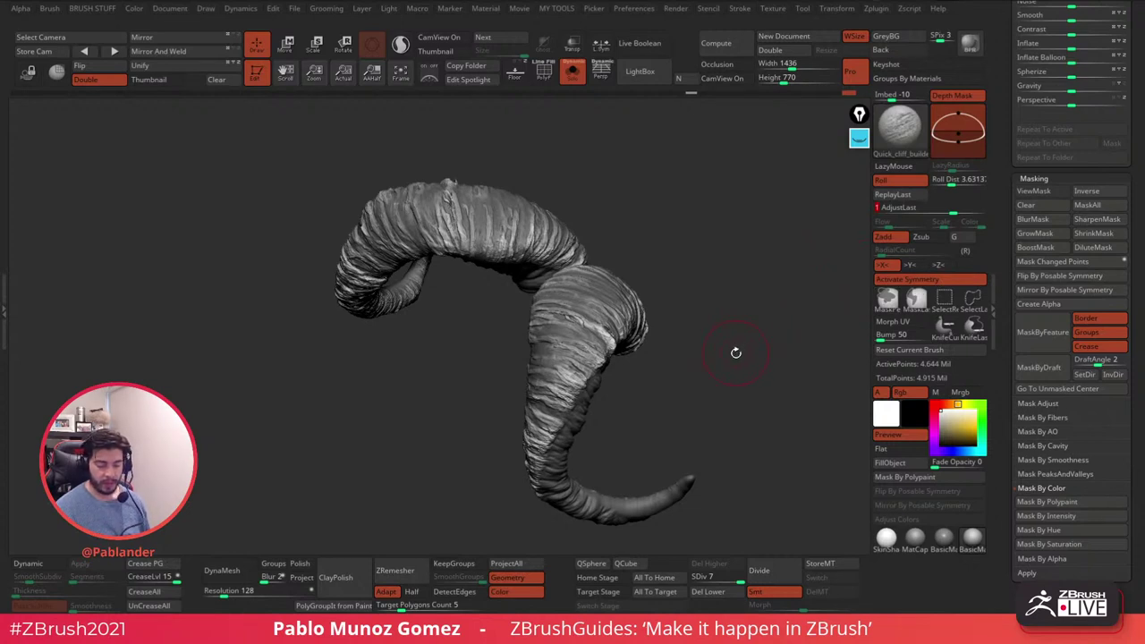
pyautogui.hotkey('ctrl', 'z')
pyautogui.hotkey('ctrl', 'z')
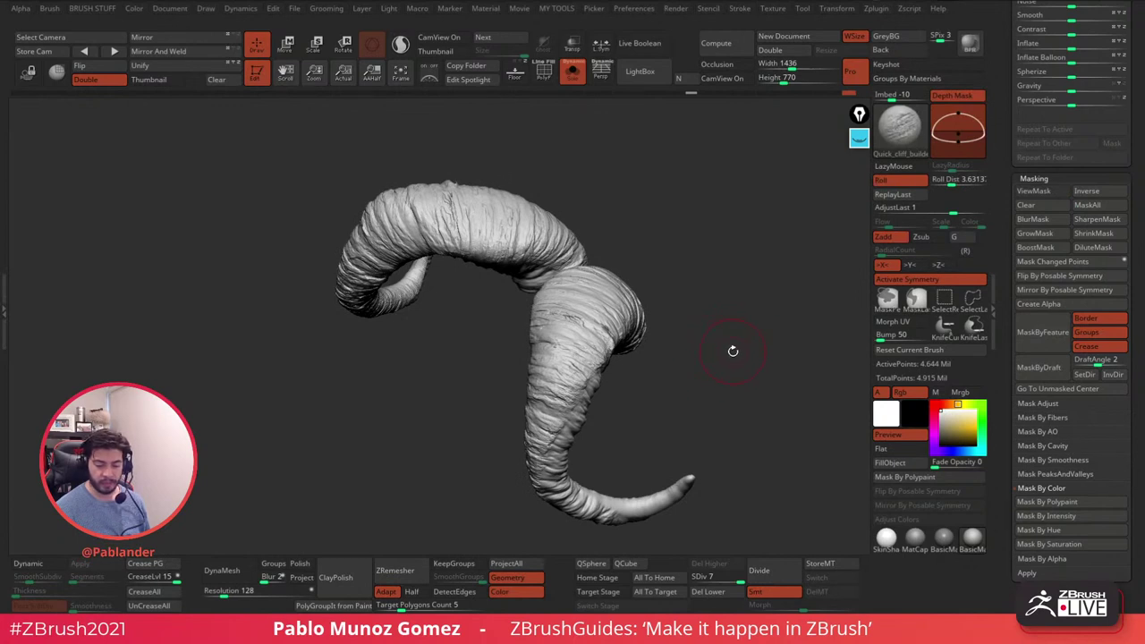
pyautogui.moveTo(586, 320); pyautogui.dragTo(547, 381)
pyautogui.hotkey('ctrl', 'z')
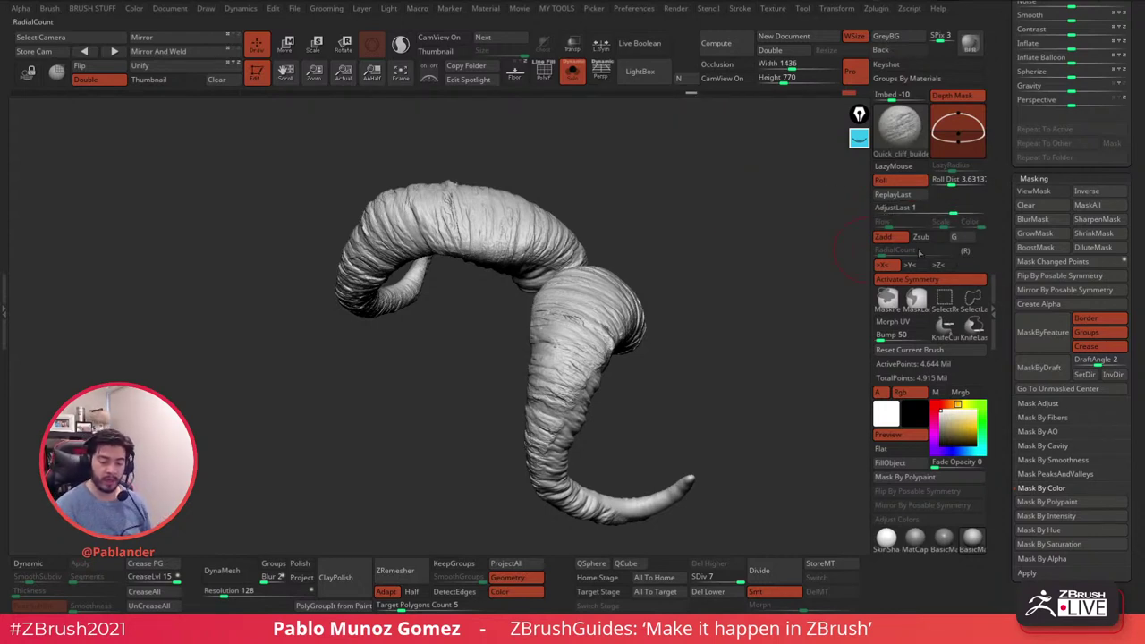
pyautogui.moveTo(952, 210); pyautogui.dragTo(968, 210)
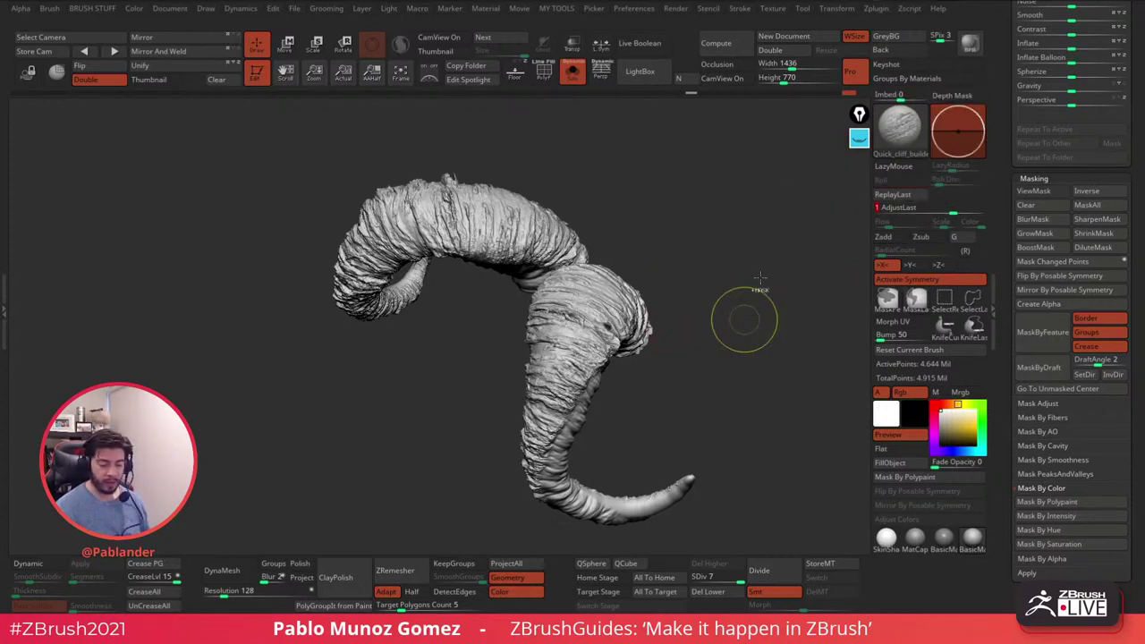
pyautogui.hotkey('ctrl', 'z')
# - Try an inverted Mask Changed Points mask on the horns and clear it
pyautogui.click(1058, 262)
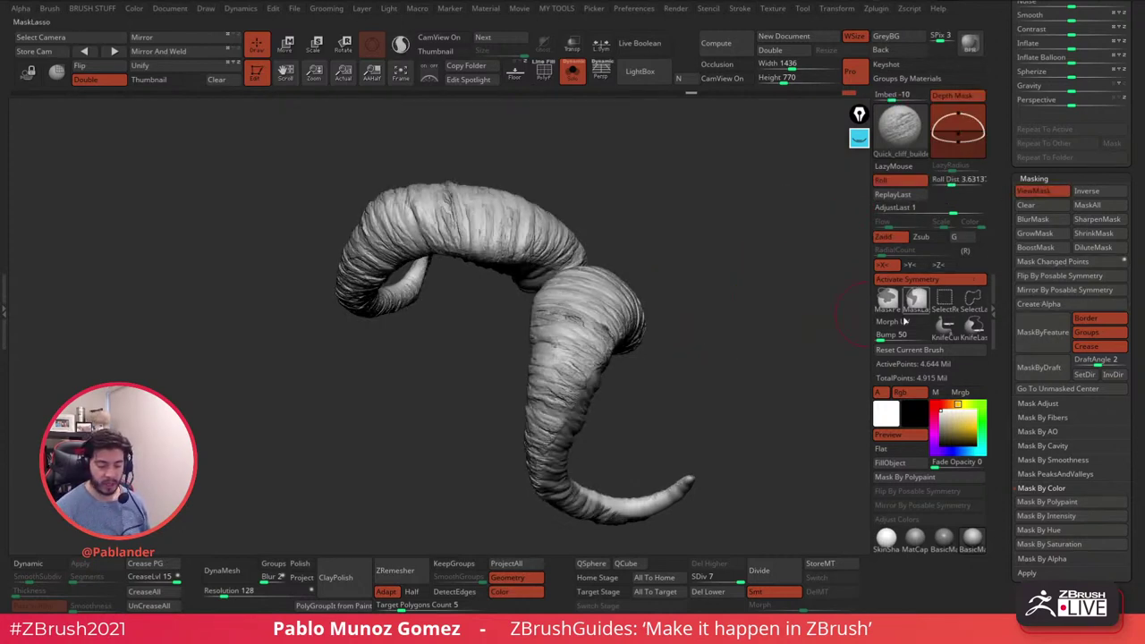
pyautogui.moveTo(723, 412)
pyautogui.mouseDown()
pyautogui.moveTo(716, 391)
pyautogui.moveTo(728, 388)
pyautogui.mouseUp()
pyautogui.press('ctrl')
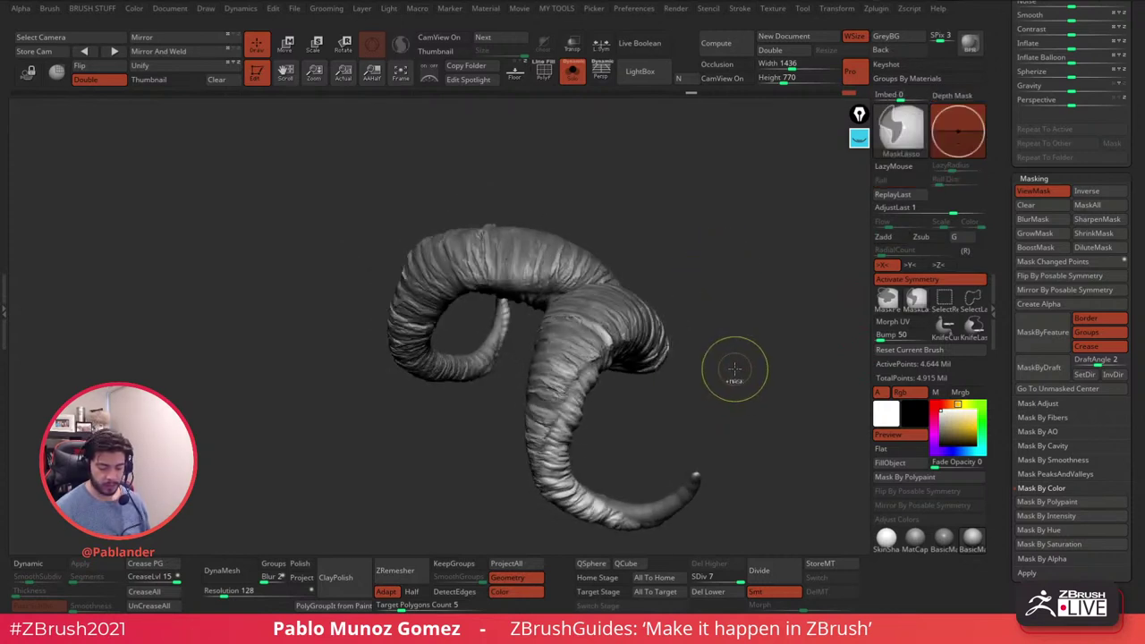
pyautogui.keyDown('ctrl'); pyautogui.moveTo(743, 350); pyautogui.dragTo(759, 352); pyautogui.keyUp('ctrl')
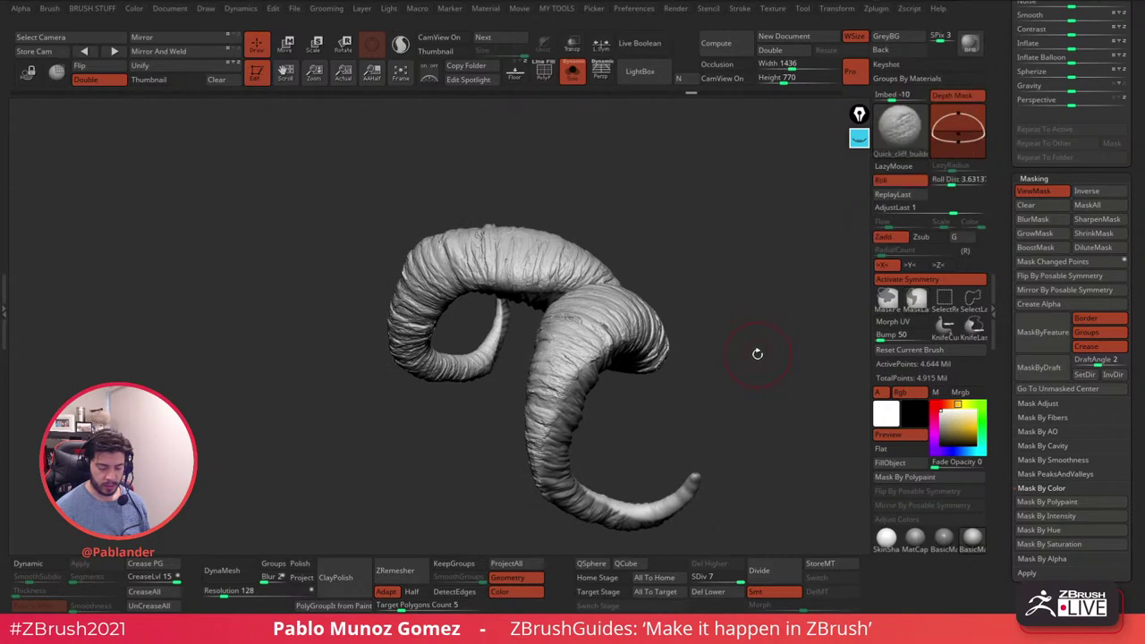
pyautogui.hotkey('ctrl', 'h')
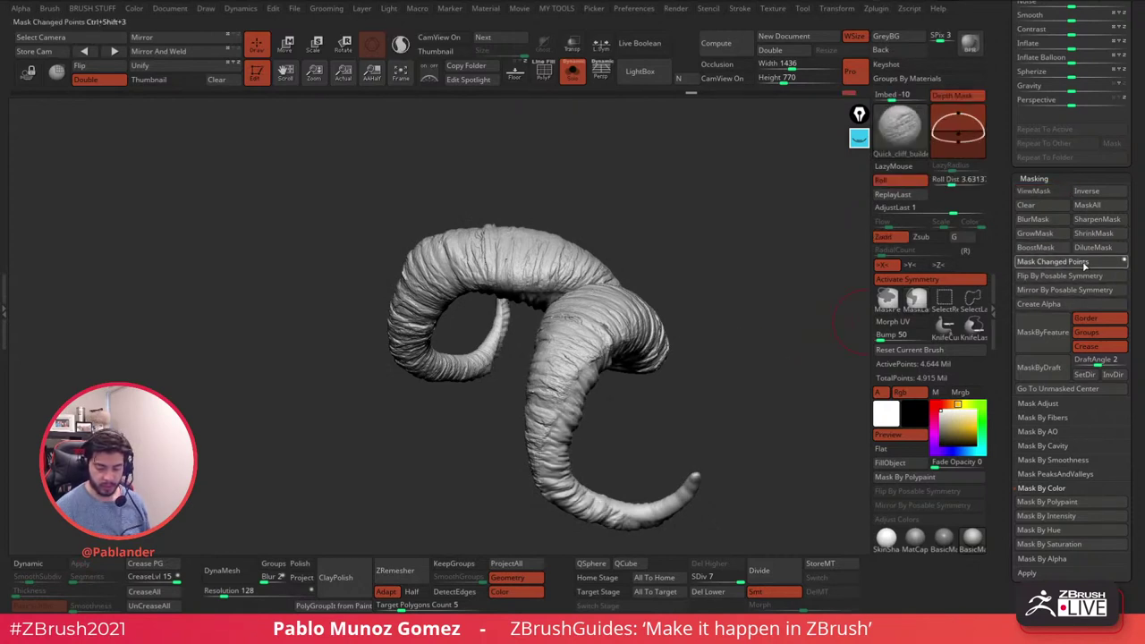
# - Mask the horns' changed points again and invert the mask to leave only the sculpted detail editable
pyautogui.click(1042, 262)
pyautogui.keyDown('ctrl'); pyautogui.click(761, 334); pyautogui.keyUp('ctrl')
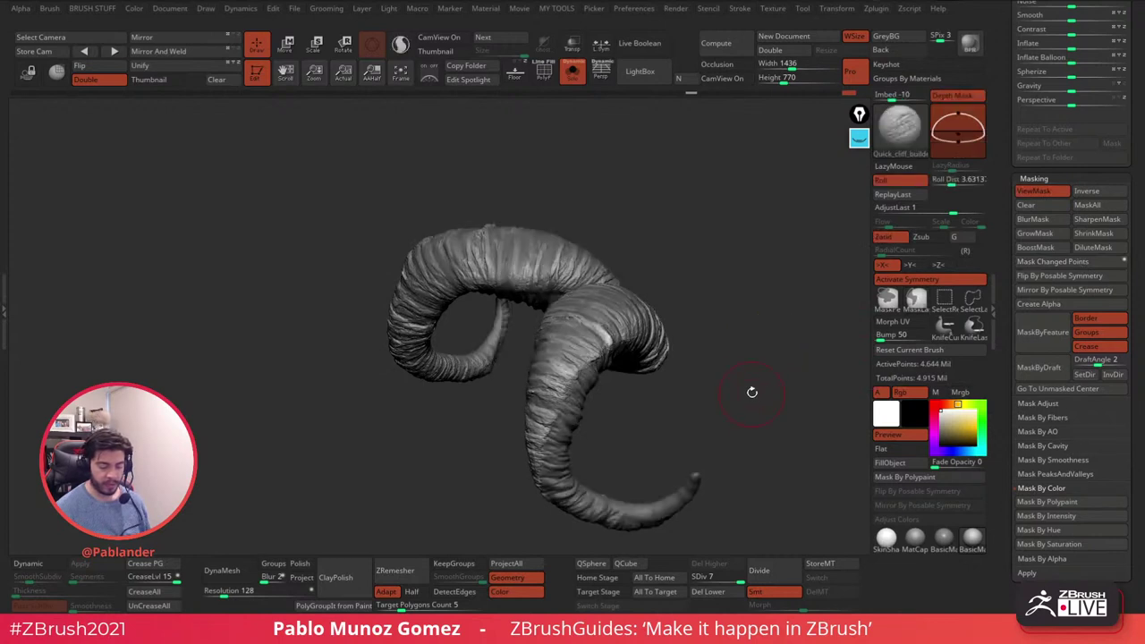
pyautogui.moveTo(648, 276)
pyautogui.mouseDown()
pyautogui.moveTo(733, 286)
pyautogui.moveTo(680, 304)
pyautogui.moveTo(719, 341)
pyautogui.mouseUp()
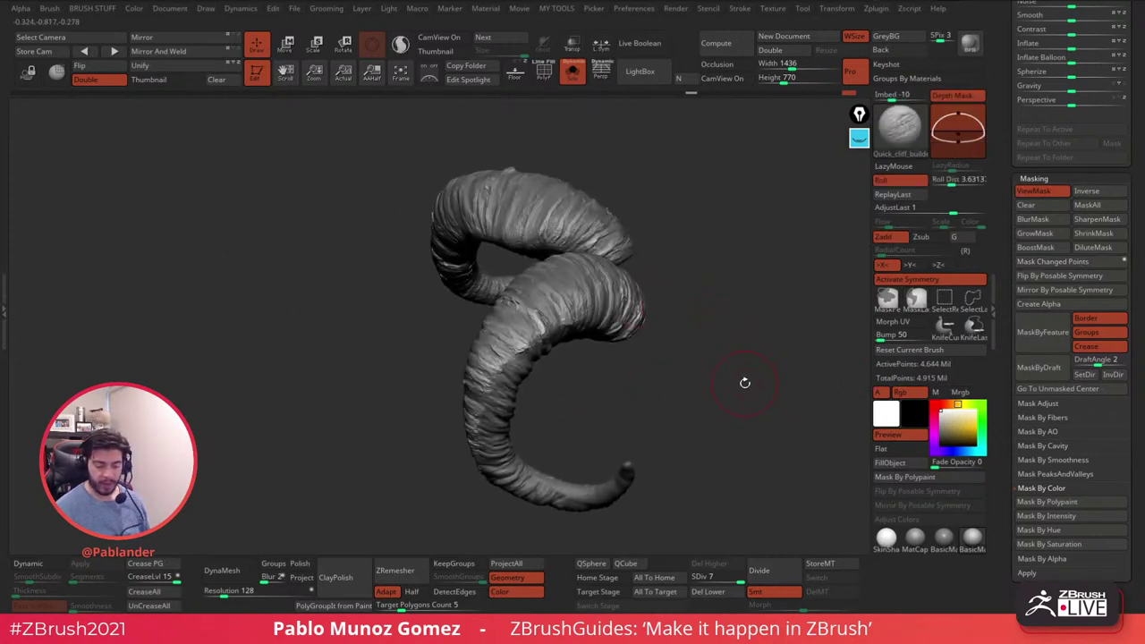
# - Slightly inflate the unmasked cliff detail on the horns with the Inflate deformation and check the horns from several angles
pyautogui.moveTo(1011, 170); pyautogui.dragTo(1000, 379)
pyautogui.moveTo(1003, 227); pyautogui.dragTo(1003, 244)
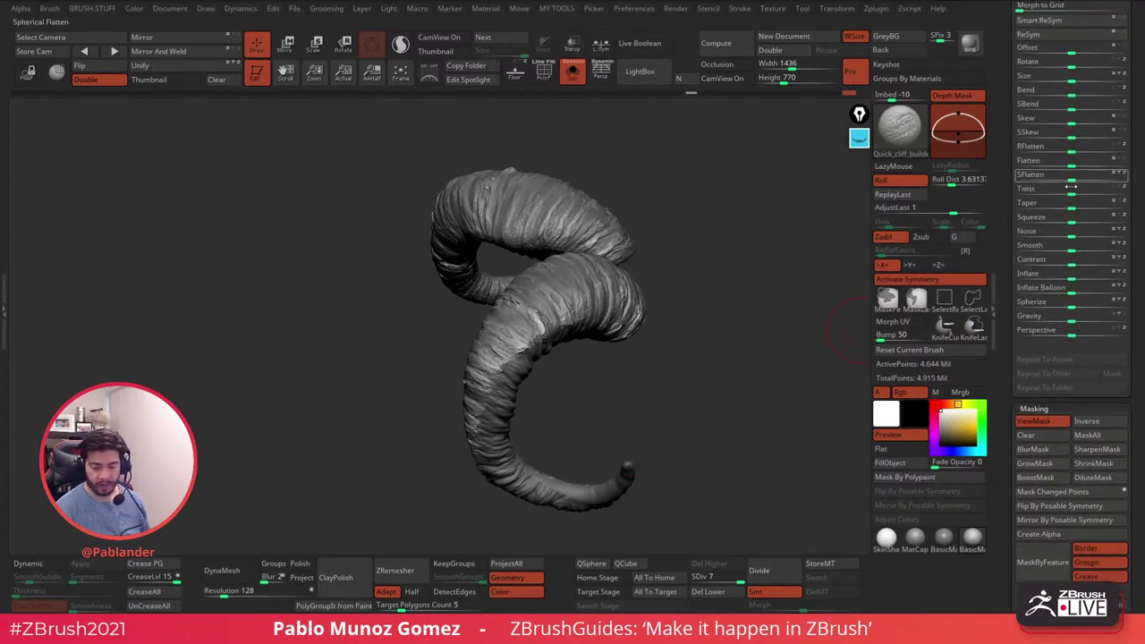
pyautogui.moveTo(1078, 278); pyautogui.dragTo(1080, 278)
pyautogui.moveTo(672, 376)
pyautogui.mouseDown()
pyautogui.moveTo(703, 373)
pyautogui.moveTo(683, 360)
pyautogui.mouseUp()
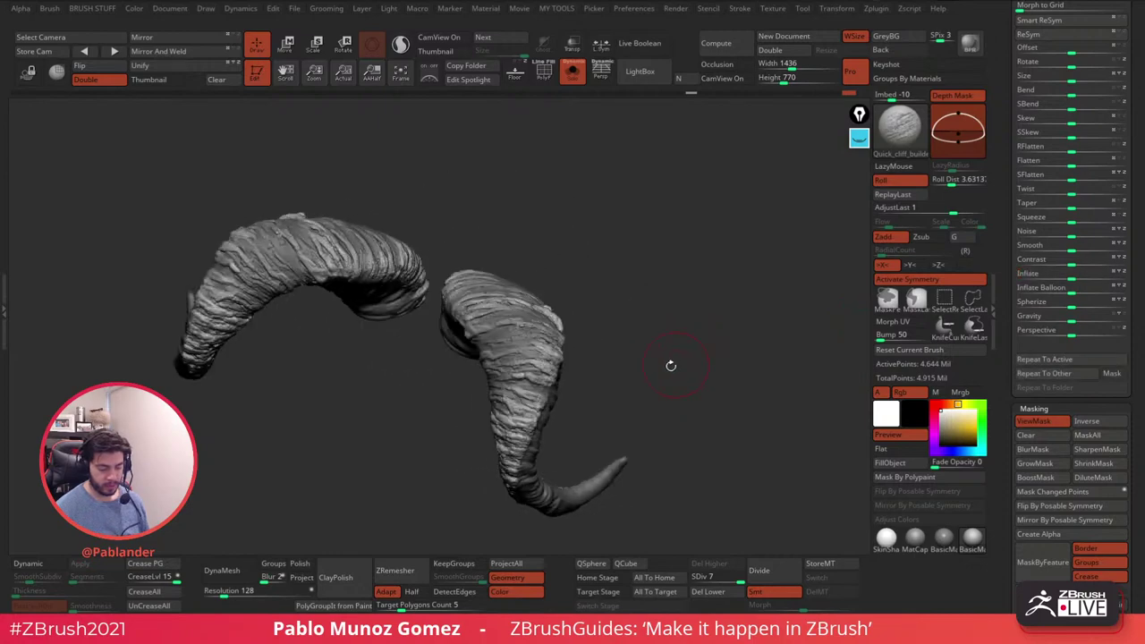
pyautogui.moveTo(617, 329); pyautogui.dragTo(676, 373)
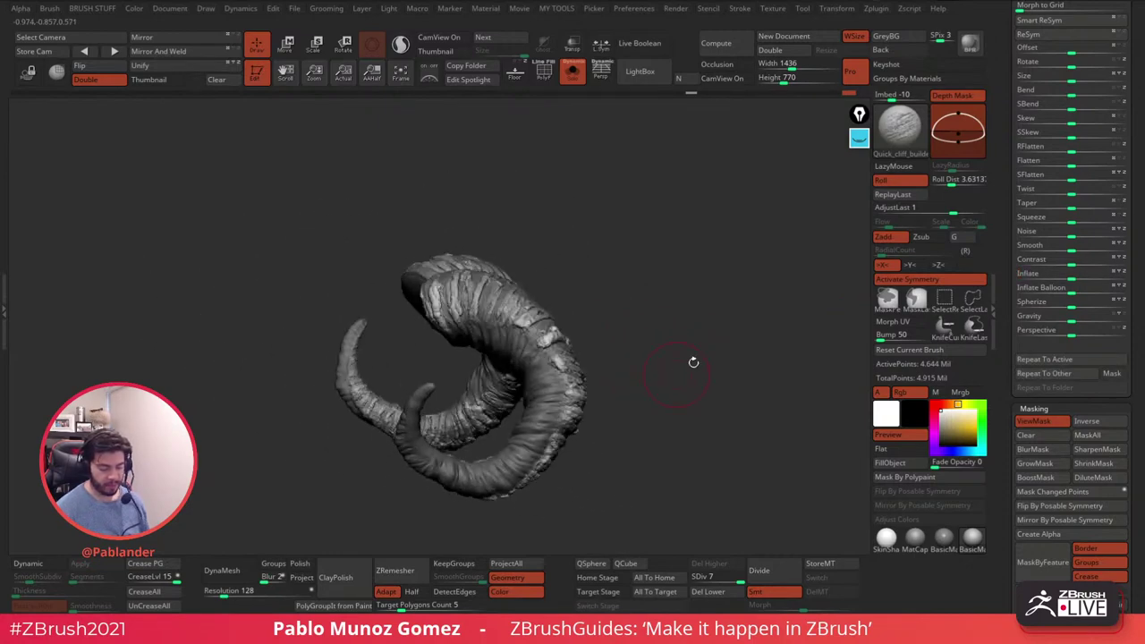
pyautogui.keyDown('alt'); pyautogui.moveTo(612, 273); pyautogui.dragTo(573, 408); pyautogui.keyUp('alt')
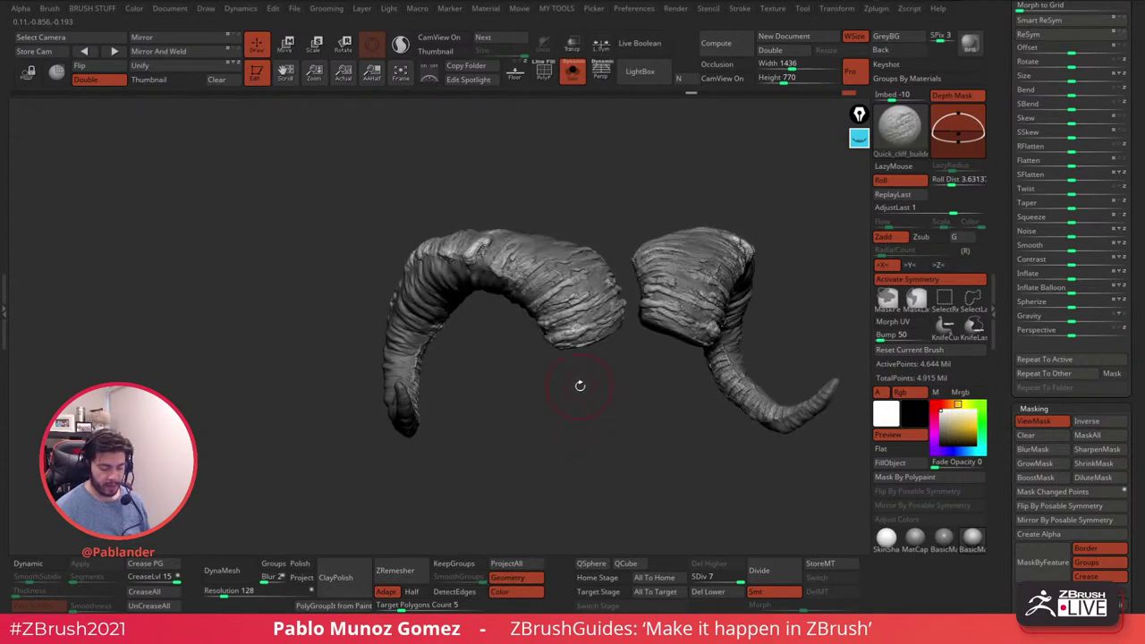
# - Choose SmoothPeaks as the smoothing brush
pyautogui.press('b')
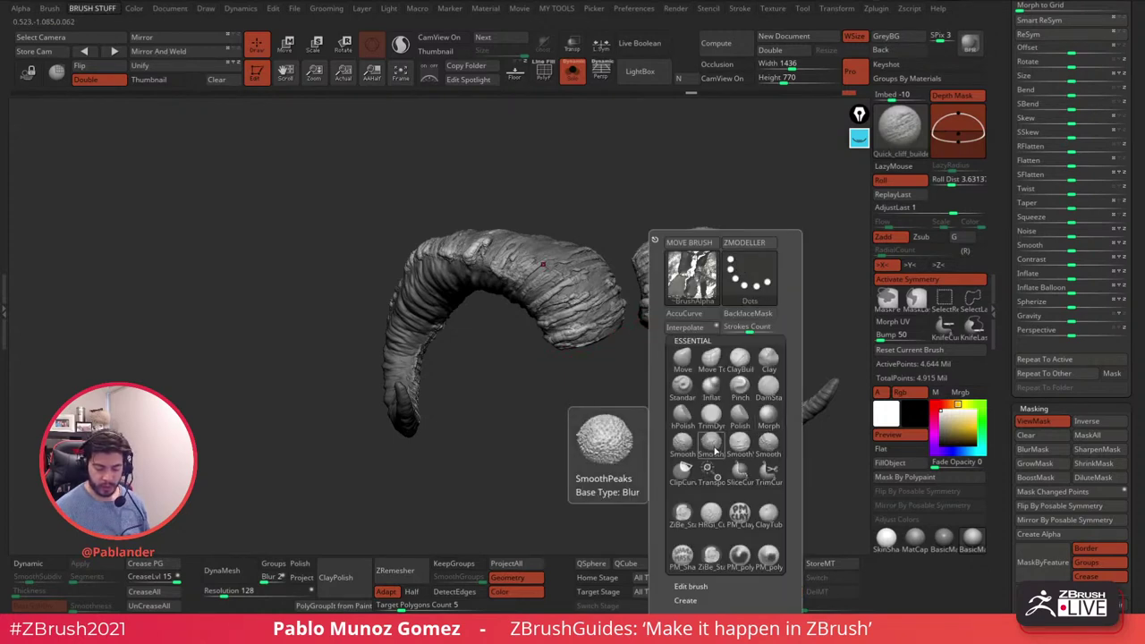
pyautogui.rightClick(582, 302)
pyautogui.keyDown('ctrl'); pyautogui.moveTo(582, 295); pyautogui.dragTo(594, 350, button='right'); pyautogui.keyUp('ctrl')
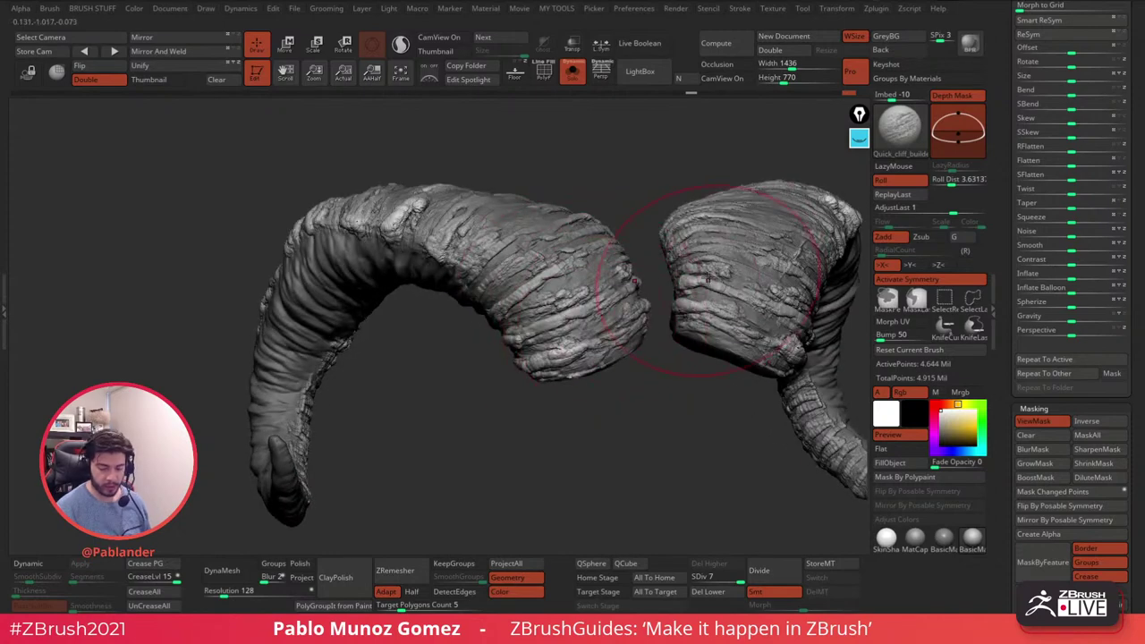
pyautogui.click(898, 126)
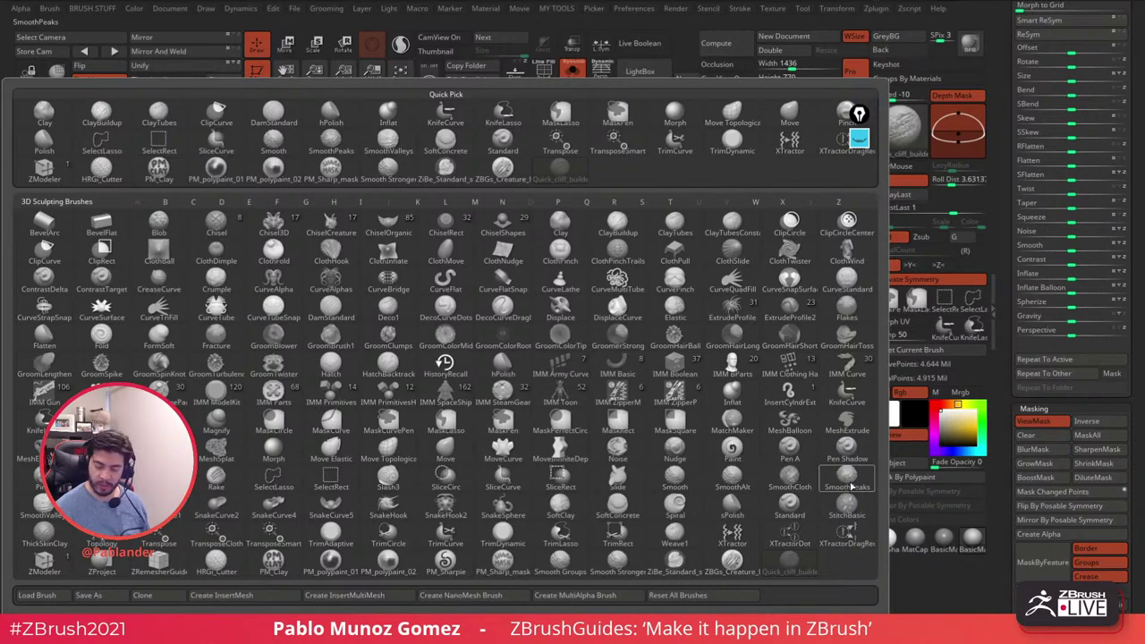
pyautogui.click(847, 483)
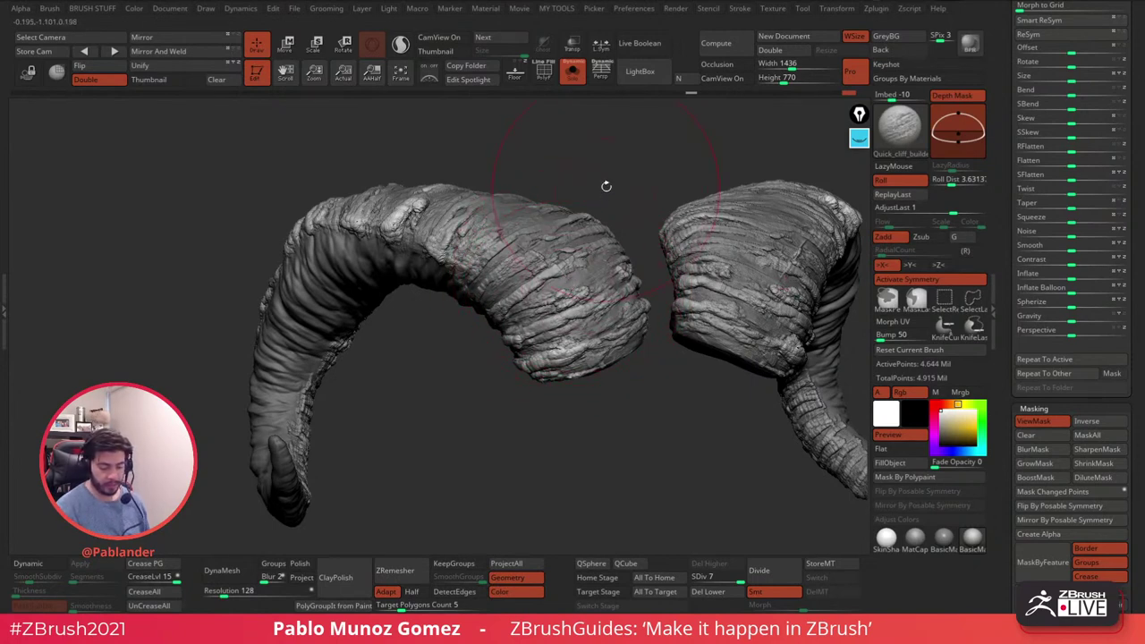
# - Soften the sharp ridges at the base and along the upper arch of the horns with SmoothPeaks
pyautogui.press('shift')
pyautogui.moveTo(586, 304)
pyautogui.keyDown('shift'); pyautogui.mouseDown()
pyautogui.moveTo(552, 315)
pyautogui.moveTo(580, 336)
pyautogui.mouseUp(); pyautogui.keyUp('shift')
pyautogui.rightClick(576, 333)
pyautogui.press('shift')
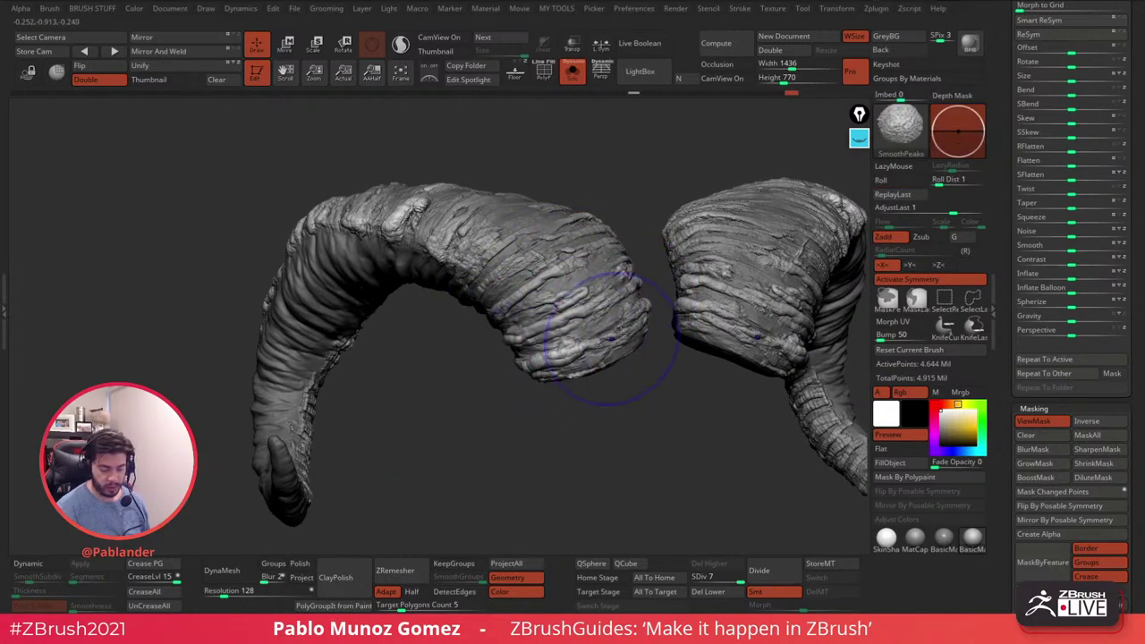
pyautogui.moveTo(564, 309)
pyautogui.keyDown('alt'); pyautogui.mouseDown(button='right')
pyautogui.moveTo(588, 336)
pyautogui.moveTo(644, 314)
pyautogui.mouseUp(button='right'); pyautogui.keyUp('alt')
pyautogui.press('shift')
pyautogui.moveTo(556, 303); pyautogui.dragTo(532, 290, button='right')
pyautogui.press('shift')
pyautogui.keyDown('shift'); pyautogui.moveTo(424, 268); pyautogui.dragTo(415, 251); pyautogui.keyUp('shift')
pyautogui.moveTo(415, 250)
pyautogui.keyDown('alt'); pyautogui.mouseDown(button='right')
pyautogui.moveTo(461, 277)
pyautogui.moveTo(478, 312)
pyautogui.mouseUp(button='right'); pyautogui.keyUp('alt')
pyautogui.keyDown('shift'); pyautogui.moveTo(476, 308); pyautogui.dragTo(451, 313); pyautogui.keyUp('shift')
pyautogui.press('shift')
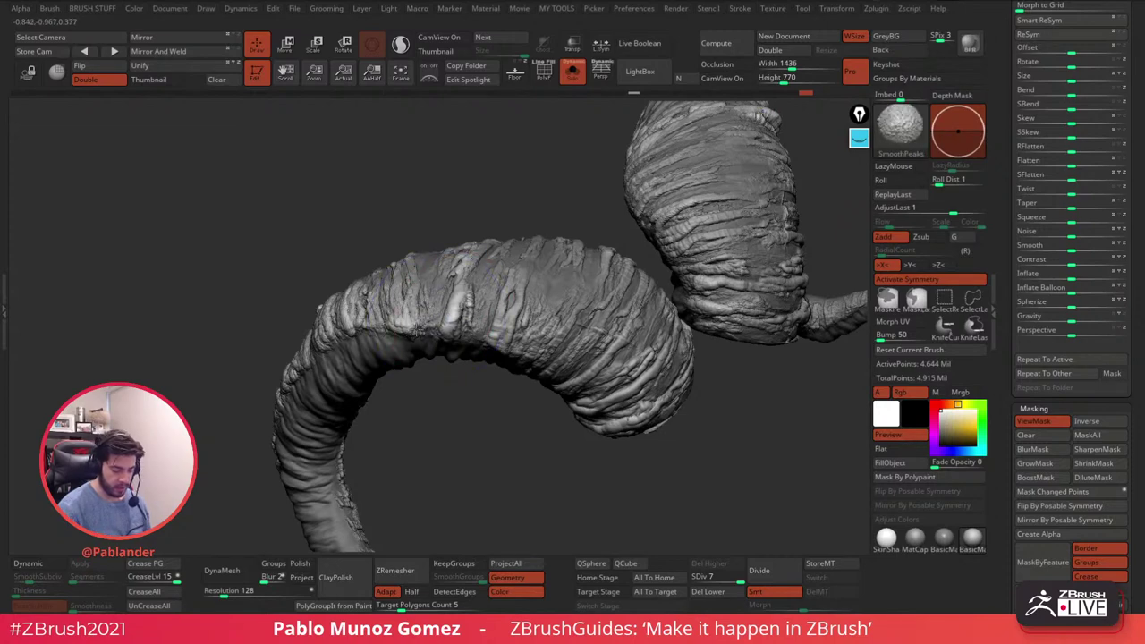
# - Smooth the peaks around the horns' outer bend with SmoothPeaks
pyautogui.moveTo(349, 302); pyautogui.dragTo(402, 248)
pyautogui.keyDown('shift'); pyautogui.moveTo(507, 222); pyautogui.dragTo(493, 279); pyautogui.keyUp('shift')
pyautogui.moveTo(493, 279); pyautogui.dragTo(519, 281, button='right')
pyautogui.keyDown('shift'); pyautogui.moveTo(467, 282); pyautogui.dragTo(349, 312); pyautogui.keyUp('shift')
pyautogui.moveTo(396, 277); pyautogui.dragTo(483, 276, button='right')
pyautogui.keyDown('shift'); pyautogui.moveTo(474, 277); pyautogui.dragTo(422, 296); pyautogui.keyUp('shift')
pyautogui.moveTo(421, 297); pyautogui.dragTo(409, 284, button='right')
# - Smooth the raised cliff detail along the horns' middle section below the outer bend
pyautogui.moveTo(332, 256)
pyautogui.mouseDown()
pyautogui.moveTo(473, 248)
pyautogui.moveTo(483, 292)
pyautogui.mouseUp()
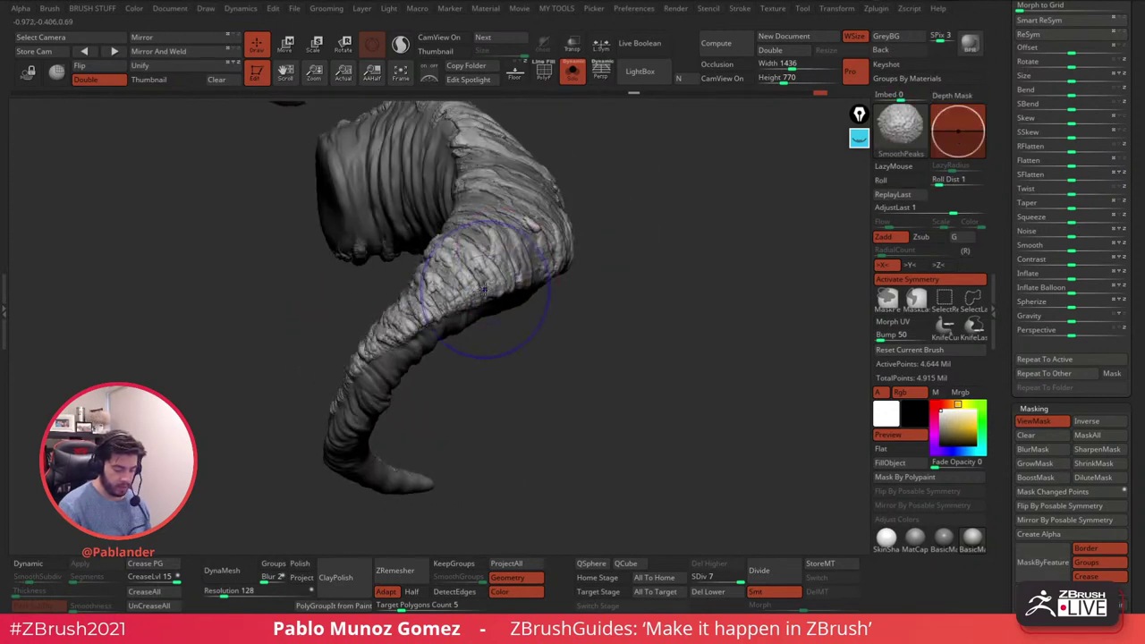
pyautogui.moveTo(477, 298); pyautogui.dragTo(477, 281, button='right')
pyautogui.keyDown('shift'); pyautogui.moveTo(477, 281); pyautogui.dragTo(483, 298); pyautogui.keyUp('shift')
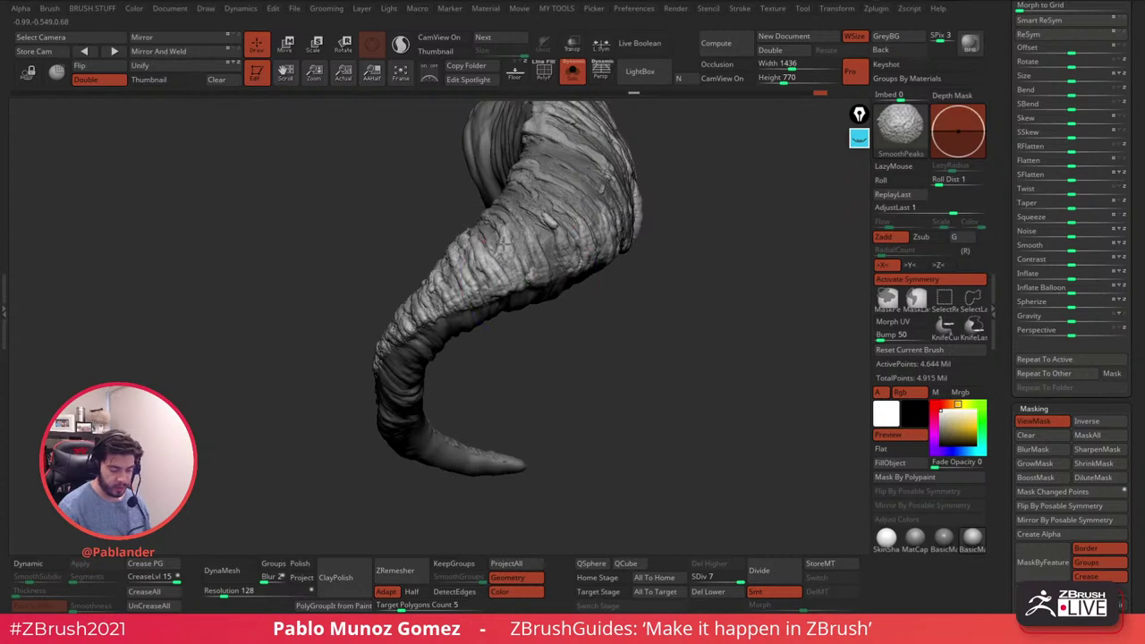
pyautogui.moveTo(505, 248); pyautogui.dragTo(524, 277, button='right')
pyautogui.keyDown('shift'); pyautogui.moveTo(466, 246); pyautogui.dragTo(456, 257); pyautogui.keyUp('shift')
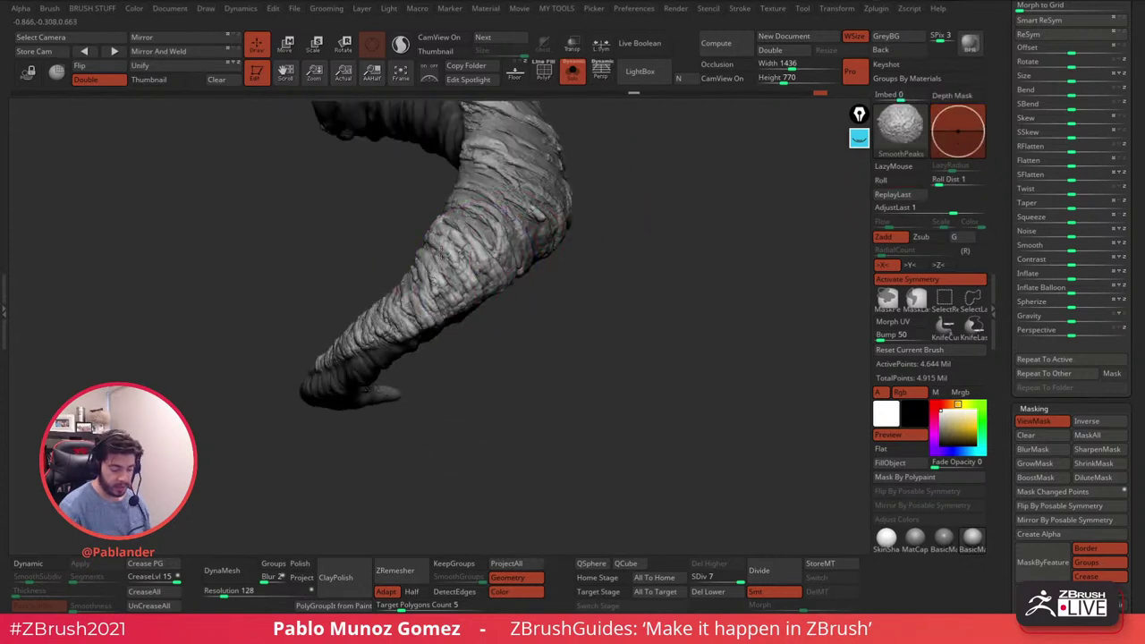
pyautogui.moveTo(539, 267); pyautogui.dragTo(527, 261, button='right')
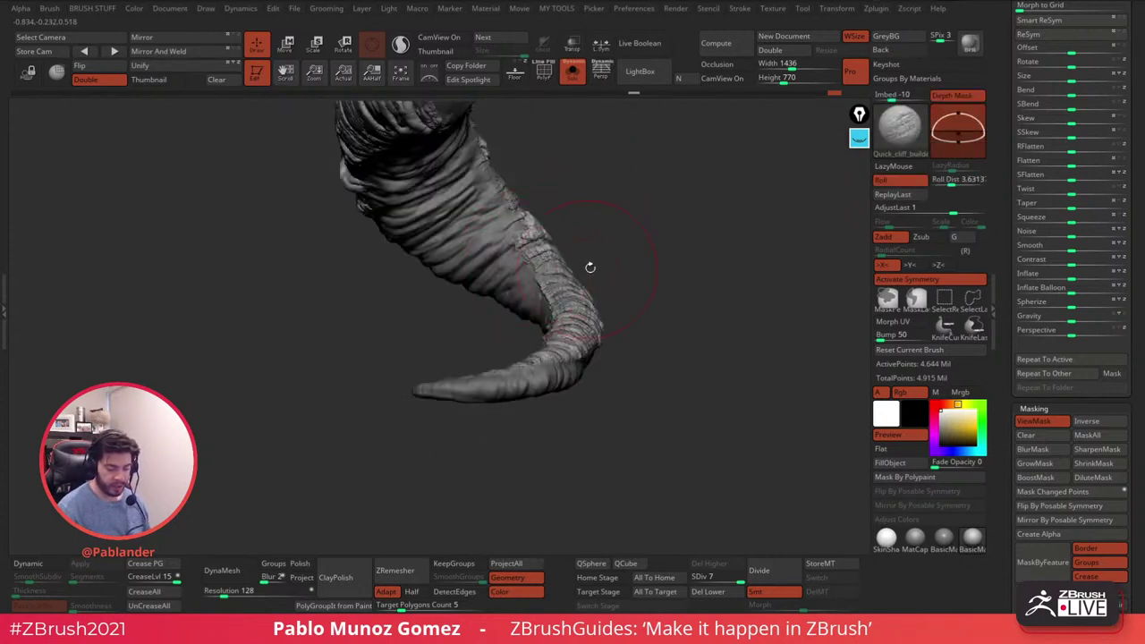
# - Smooth the peaks on the lower, narrowing section of the horns where they curl toward the tips
pyautogui.moveTo(582, 270); pyautogui.dragTo(554, 327)
pyautogui.press('shift')
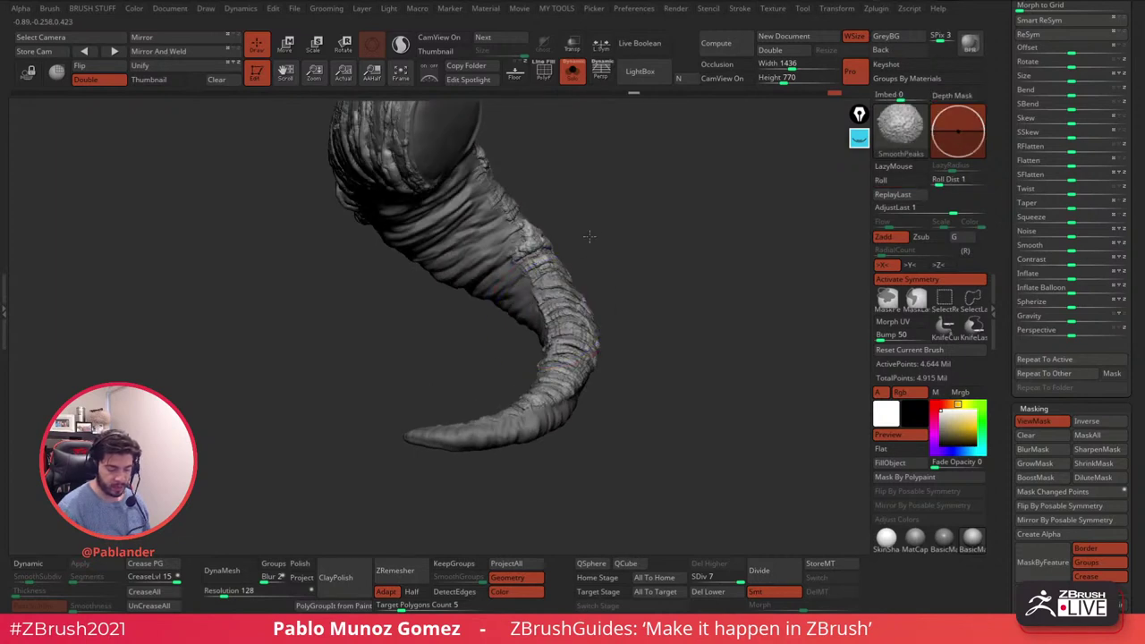
pyautogui.moveTo(605, 238)
pyautogui.mouseDown()
pyautogui.moveTo(600, 253)
pyautogui.moveTo(530, 246)
pyautogui.mouseUp()
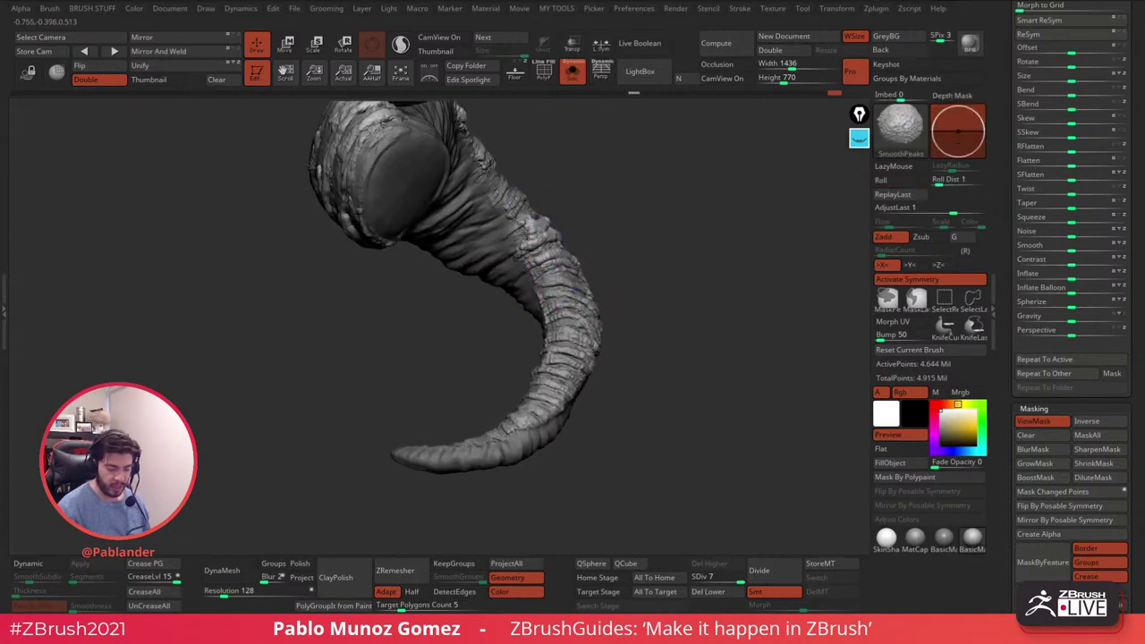
pyautogui.keyDown('shift'); pyautogui.moveTo(575, 296); pyautogui.dragTo(562, 293); pyautogui.keyUp('shift')
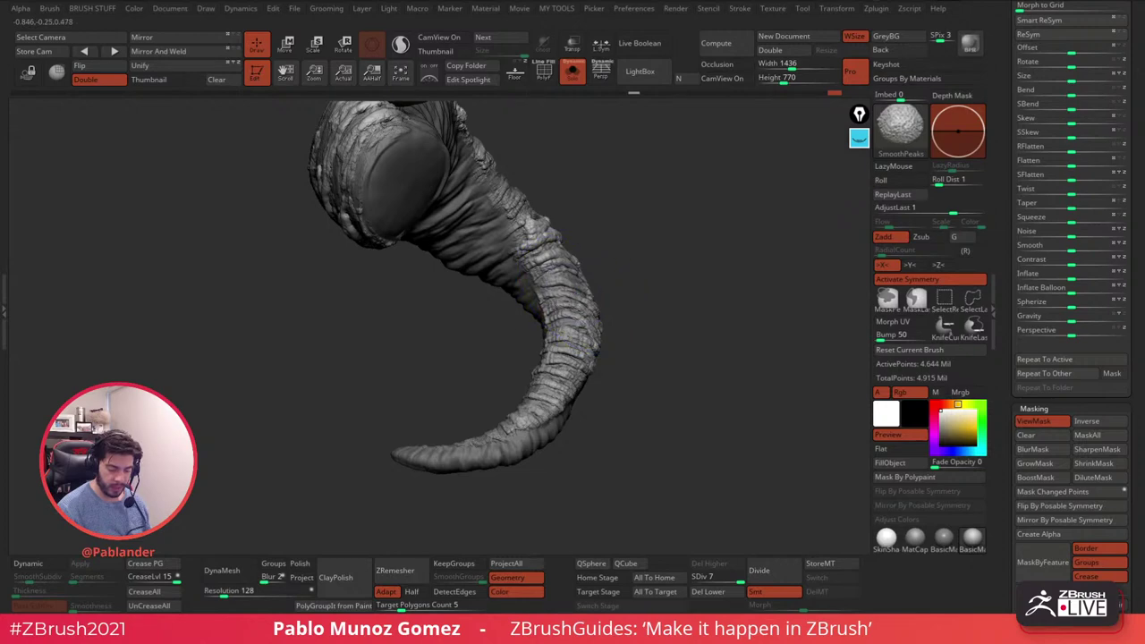
pyautogui.moveTo(621, 363)
pyautogui.mouseDown()
pyautogui.moveTo(641, 414)
pyautogui.moveTo(605, 381)
pyautogui.moveTo(634, 391)
pyautogui.moveTo(541, 387)
pyautogui.mouseUp()
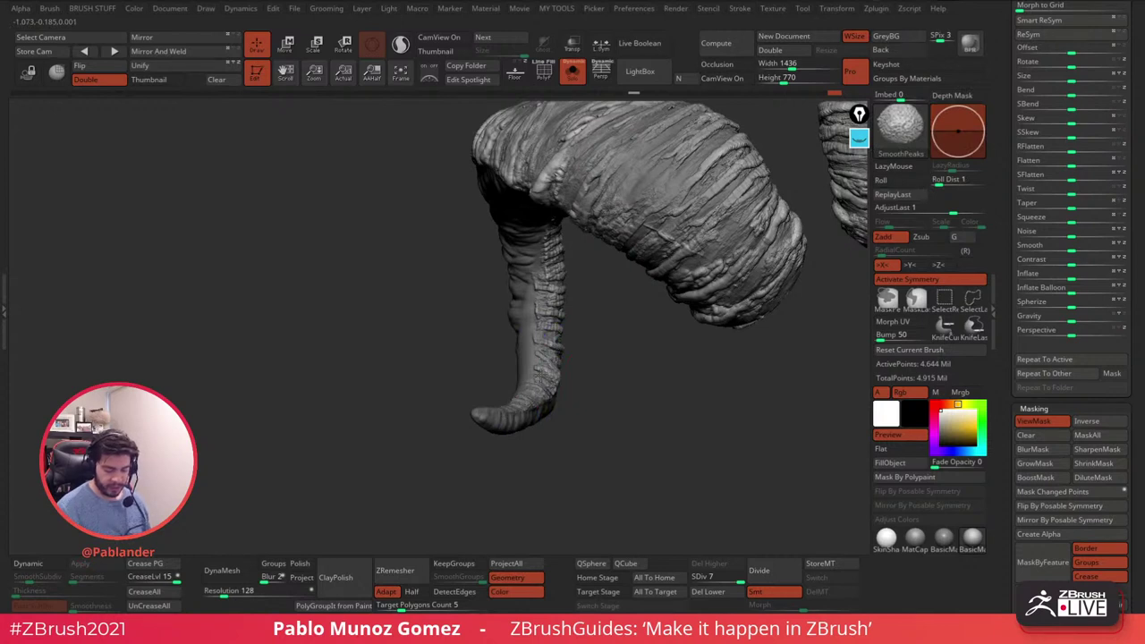
pyautogui.keyDown('shift'); pyautogui.moveTo(556, 307); pyautogui.dragTo(561, 332); pyautogui.keyUp('shift')
pyautogui.press('shift')
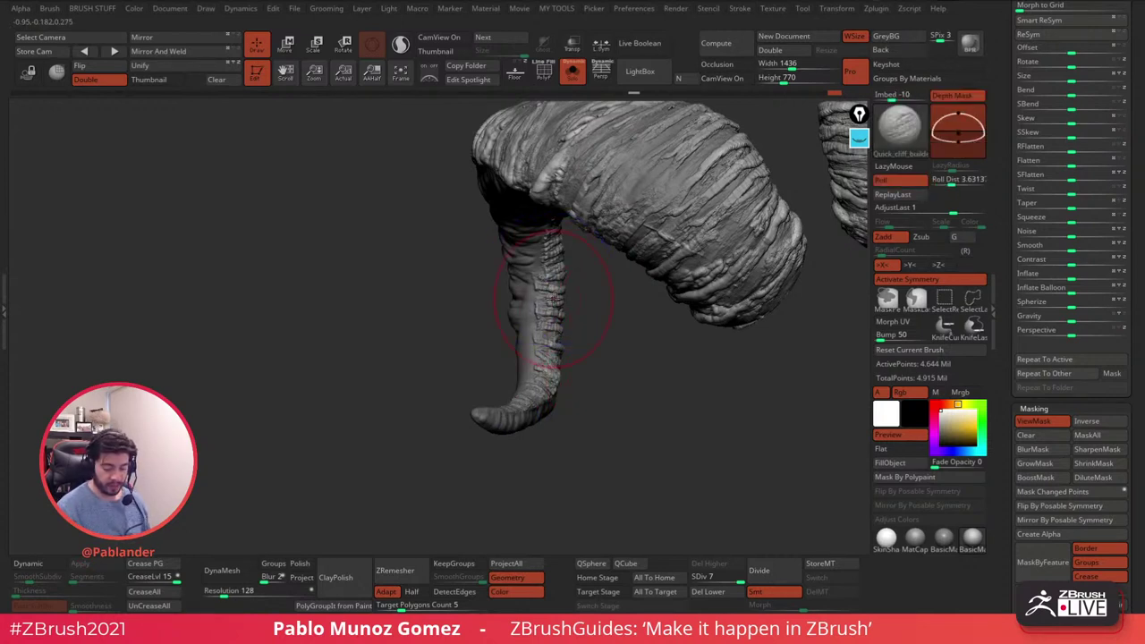
# - Even out the remaining sharp ridges on the underside and outer curve of the horns with SmoothPeaks
pyautogui.moveTo(582, 298)
pyautogui.mouseDown()
pyautogui.moveTo(593, 271)
pyautogui.moveTo(574, 242)
pyautogui.moveTo(698, 259)
pyautogui.mouseUp()
pyautogui.moveTo(541, 276); pyautogui.dragTo(429, 264)
pyautogui.press('shift')
pyautogui.moveTo(603, 231)
pyautogui.keyDown('shift'); pyautogui.mouseDown()
pyautogui.moveTo(606, 210)
pyautogui.moveTo(729, 246)
pyautogui.mouseUp(); pyautogui.keyUp('shift')
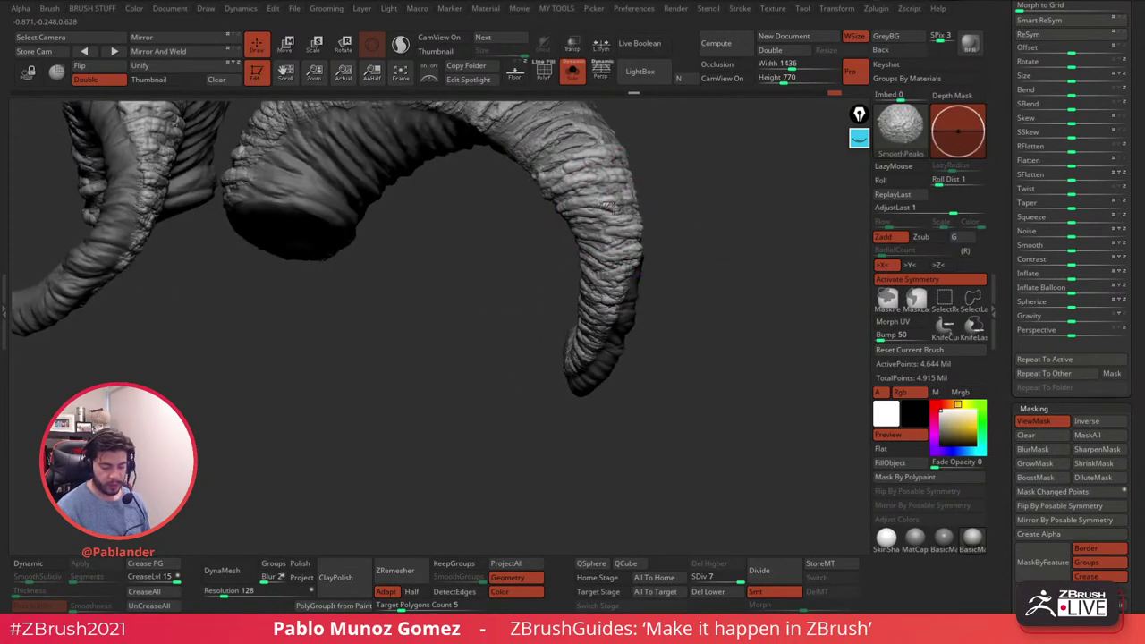
pyautogui.moveTo(715, 241)
pyautogui.mouseDown()
pyautogui.moveTo(659, 254)
pyautogui.moveTo(619, 288)
pyautogui.mouseUp()
pyautogui.press('shift')
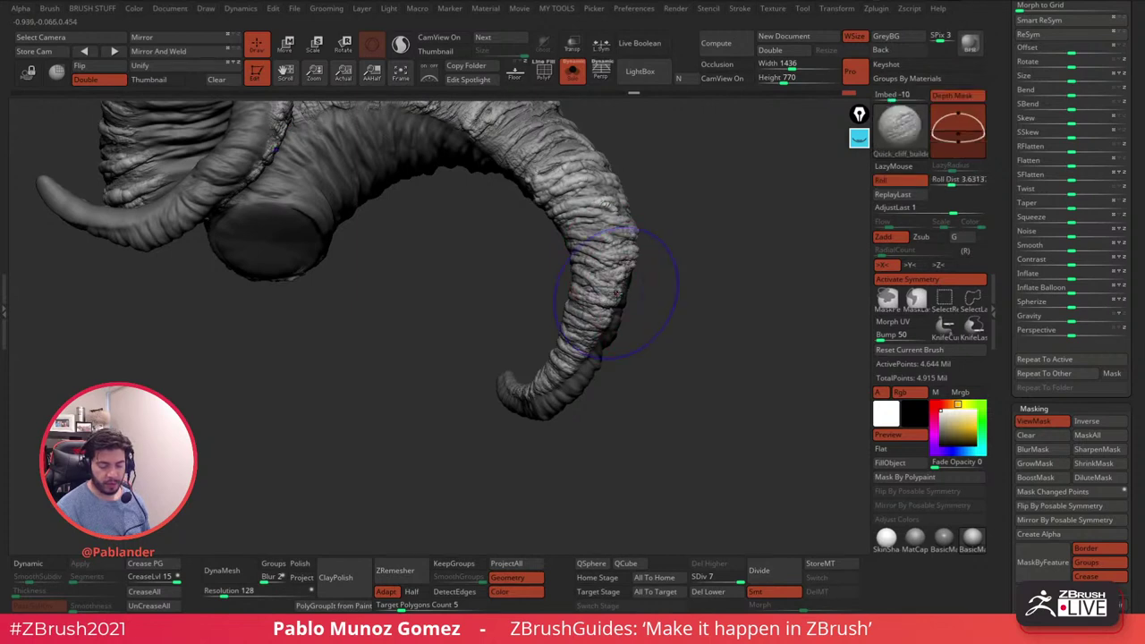
pyautogui.press('shift')
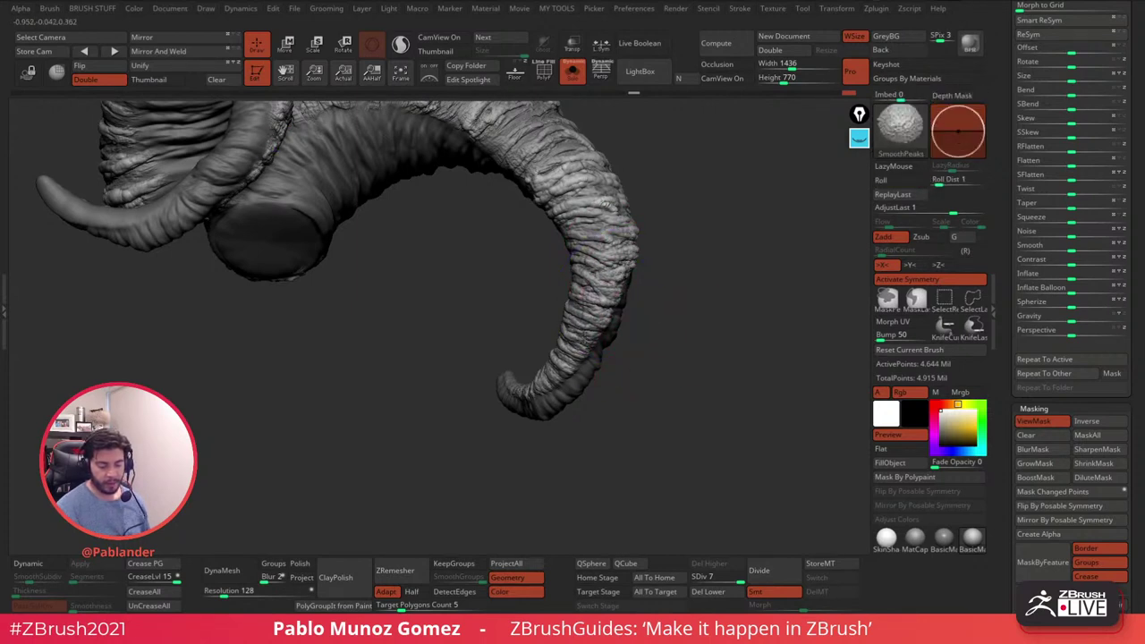
pyautogui.keyDown('alt'); pyautogui.moveTo(549, 246); pyautogui.dragTo(586, 368); pyautogui.keyUp('alt')
pyautogui.press('shift')
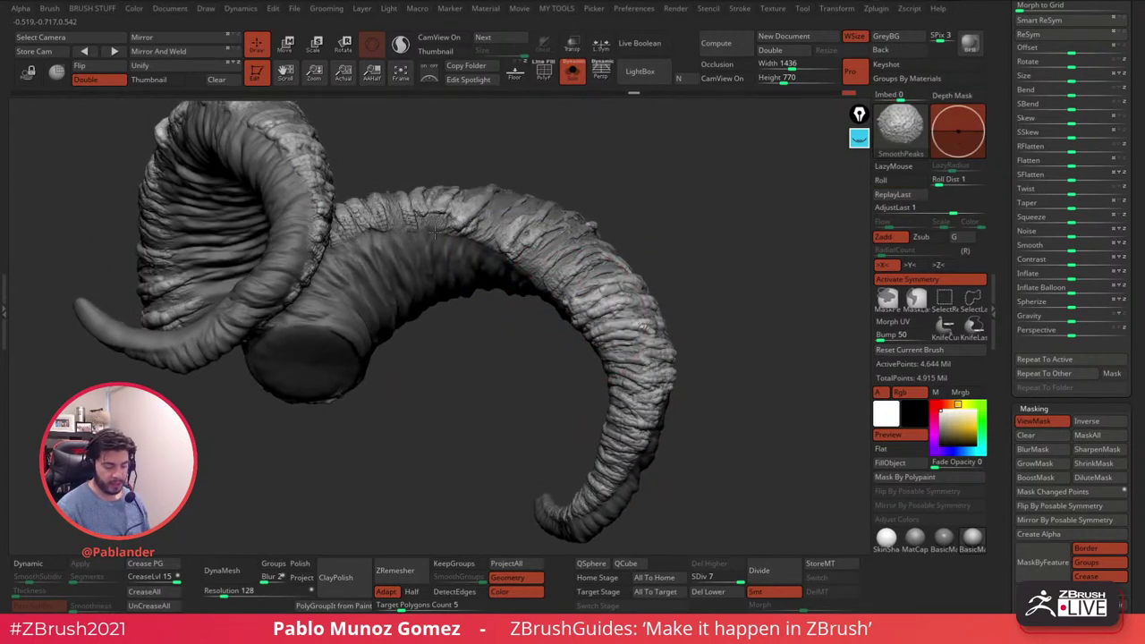
# - Turn off the mask display on the horns while keeping the mask active
pyautogui.moveTo(438, 141)
pyautogui.mouseDown()
pyautogui.moveTo(393, 218)
pyautogui.moveTo(308, 220)
pyautogui.mouseUp()
pyautogui.moveTo(447, 235); pyautogui.dragTo(576, 215)
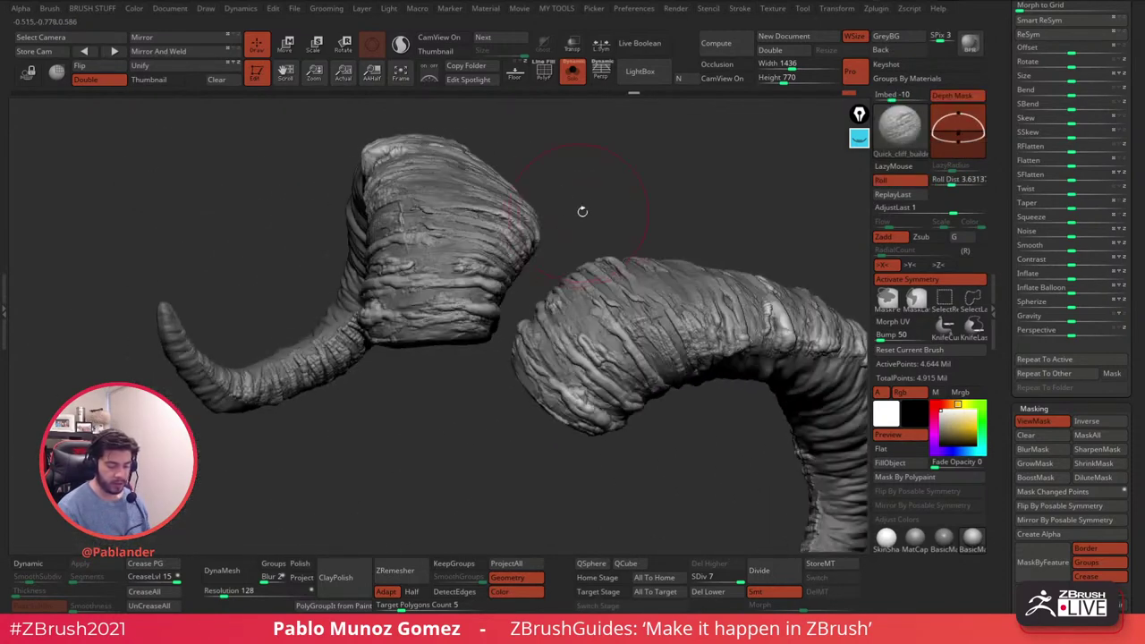
pyautogui.press('shift')
pyautogui.press('ctrl')
pyautogui.hotkey('ctrl', 'h')
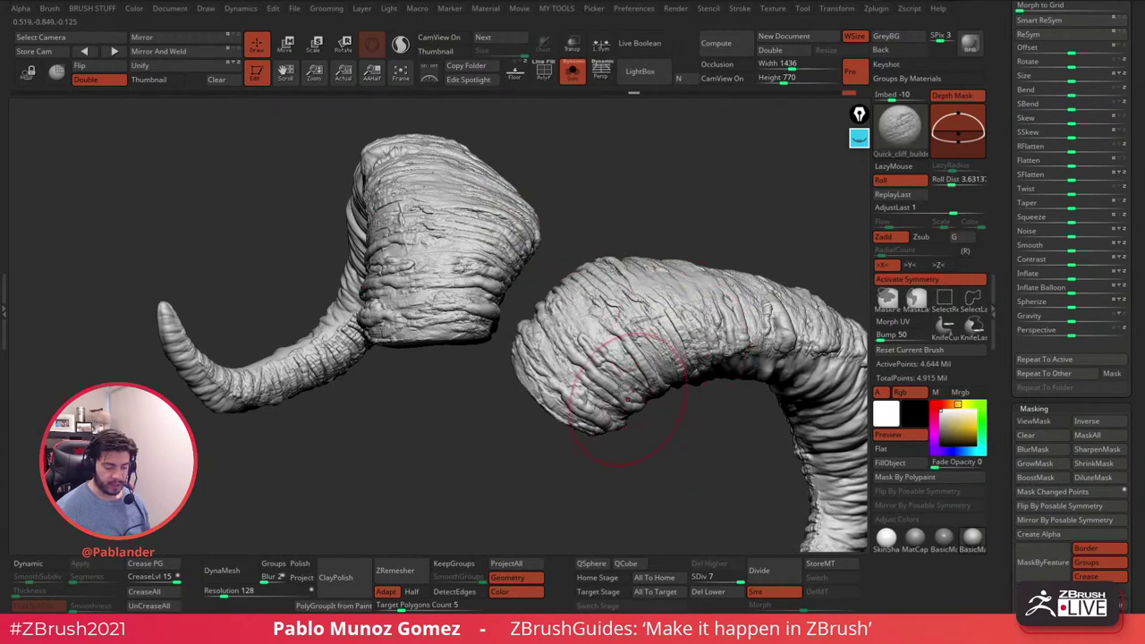
# - Smooth the ridge peaks across the horns' thick base and top surface with the mask hidden
pyautogui.keyDown('shift'); pyautogui.moveTo(429, 234); pyautogui.dragTo(480, 232); pyautogui.keyUp('shift')
pyautogui.moveTo(480, 232)
pyautogui.keyDown('ctrl'); pyautogui.mouseDown(button='right')
pyautogui.moveTo(515, 235)
pyautogui.moveTo(498, 243)
pyautogui.moveTo(563, 263)
pyautogui.mouseUp(button='right'); pyautogui.keyUp('ctrl')
pyautogui.keyDown('shift'); pyautogui.moveTo(563, 263); pyautogui.dragTo(577, 281); pyautogui.keyUp('shift')
pyautogui.moveTo(530, 251); pyautogui.dragTo(479, 262)
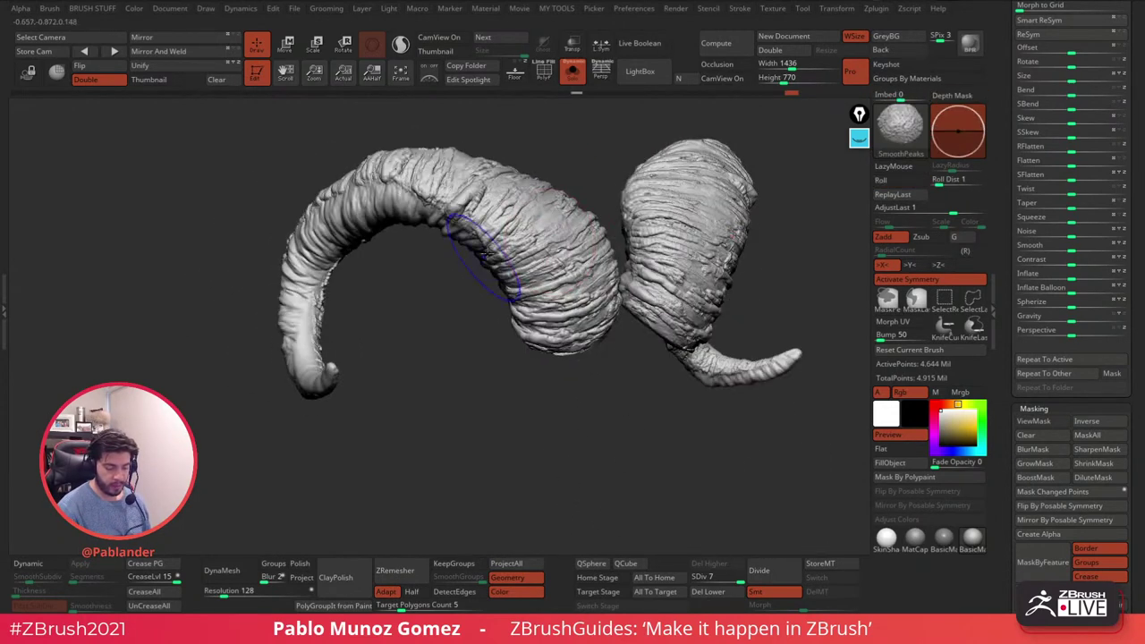
pyautogui.moveTo(493, 187); pyautogui.dragTo(402, 175)
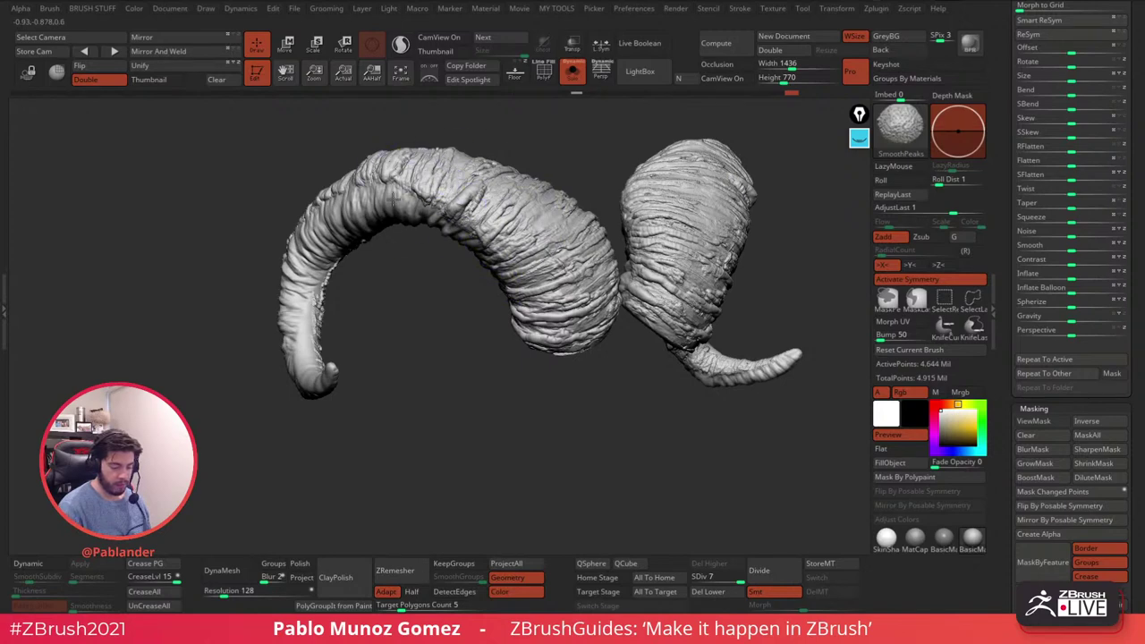
# - Soften the cliff detail along the horns' upper surface with further SmoothPeaks strokes from changing angles
pyautogui.moveTo(574, 260); pyautogui.dragTo(586, 245, button='right')
pyautogui.keyDown('shift'); pyautogui.moveTo(586, 244); pyautogui.dragTo(572, 235); pyautogui.keyUp('shift')
pyautogui.moveTo(572, 234); pyautogui.dragTo(601, 280, button='right')
pyautogui.moveTo(600, 280)
pyautogui.keyDown('shift'); pyautogui.mouseDown()
pyautogui.moveTo(586, 232)
pyautogui.moveTo(625, 293)
pyautogui.mouseUp(); pyautogui.keyUp('shift')
pyautogui.moveTo(624, 292); pyautogui.dragTo(637, 246, button='right')
pyautogui.keyDown('shift'); pyautogui.moveTo(637, 246); pyautogui.dragTo(590, 236); pyautogui.keyUp('shift')
pyautogui.moveTo(619, 198); pyautogui.dragTo(610, 261, button='right')
pyautogui.moveTo(610, 261)
pyautogui.keyDown('shift'); pyautogui.mouseDown()
pyautogui.moveTo(574, 295)
pyautogui.moveTo(545, 297)
pyautogui.moveTo(553, 282)
pyautogui.moveTo(539, 260)
pyautogui.mouseUp(); pyautogui.keyUp('shift')
# - Blend the rough detail along the horns' outer curve with more SmoothPeaks strokes
pyautogui.moveTo(538, 260); pyautogui.dragTo(515, 211, button='right')
pyautogui.keyDown('shift'); pyautogui.moveTo(515, 211); pyautogui.dragTo(494, 215); pyautogui.keyUp('shift')
pyautogui.moveTo(494, 215); pyautogui.dragTo(526, 283, button='right')
pyautogui.moveTo(526, 283)
pyautogui.keyDown('shift'); pyautogui.mouseDown()
pyautogui.moveTo(517, 286)
pyautogui.moveTo(532, 275)
pyautogui.moveTo(497, 240)
pyautogui.mouseUp(); pyautogui.keyUp('shift')
pyautogui.moveTo(551, 210); pyautogui.dragTo(533, 204, button='right')
pyautogui.keyDown('shift'); pyautogui.moveTo(490, 204); pyautogui.dragTo(494, 213); pyautogui.keyUp('shift')
pyautogui.moveTo(571, 178); pyautogui.dragTo(542, 244, button='right')
pyautogui.keyDown('shift'); pyautogui.moveTo(508, 231); pyautogui.dragTo(506, 219); pyautogui.keyUp('shift')
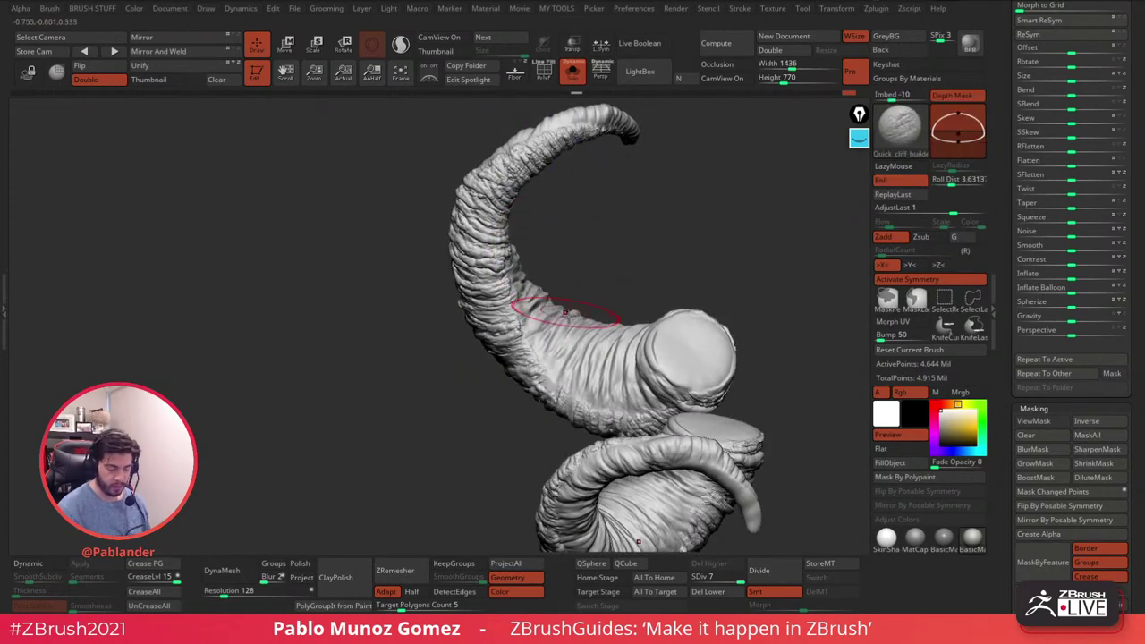
# - Smooth the ridges on the horns' underside near the cut base
pyautogui.keyDown('shift'); pyautogui.moveTo(545, 365); pyautogui.dragTo(530, 338); pyautogui.keyUp('shift')
pyautogui.moveTo(547, 279); pyautogui.dragTo(569, 221, button='right')
pyautogui.keyDown('shift'); pyautogui.moveTo(613, 350); pyautogui.dragTo(637, 410); pyautogui.keyUp('shift')
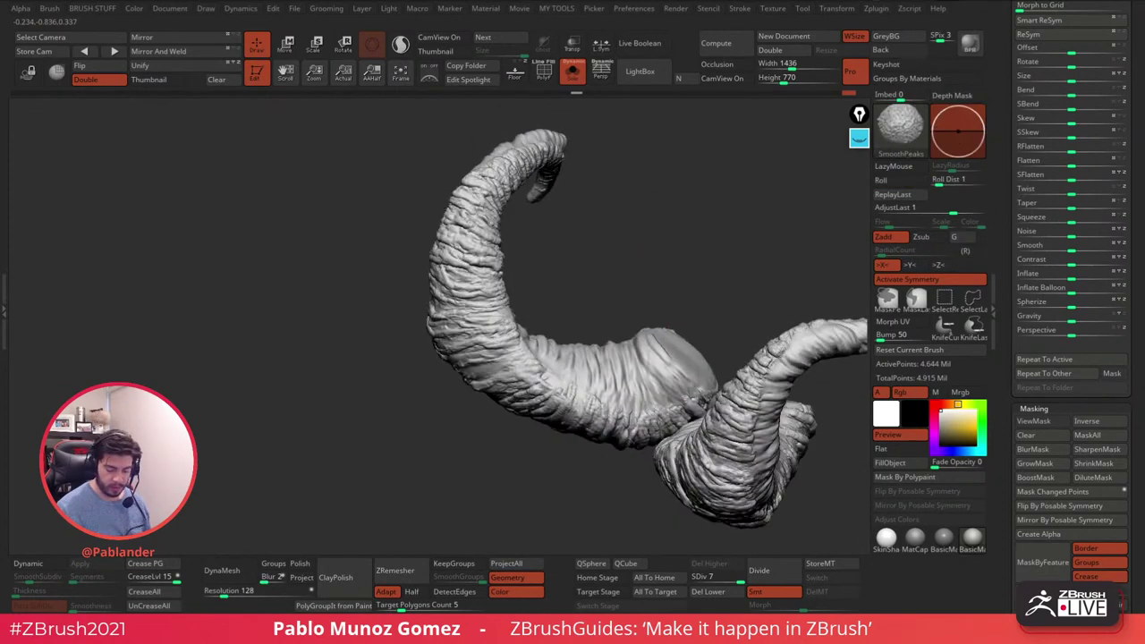
pyautogui.moveTo(636, 393); pyautogui.dragTo(684, 264, button='right')
pyautogui.moveTo(685, 264)
pyautogui.mouseDown()
pyautogui.moveTo(598, 263)
pyautogui.moveTo(677, 396)
pyautogui.moveTo(626, 371)
pyautogui.mouseUp()
pyautogui.press('shift')
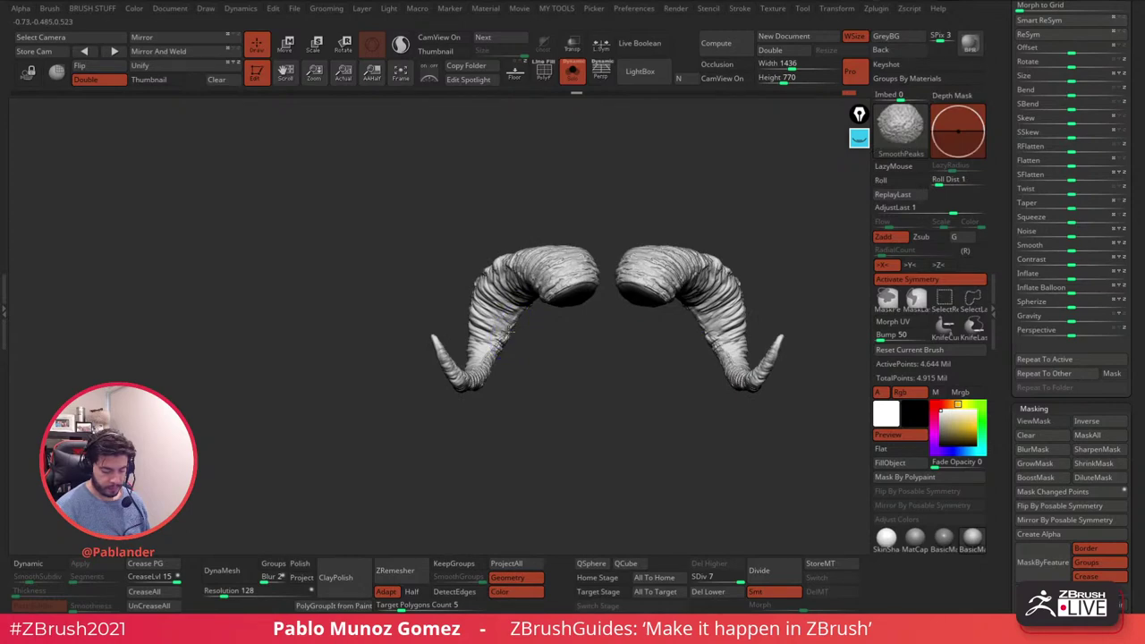
# - Select the ZBGs_Creature brush in Zsub mode and check its Draw Size for detailing the horns
pyautogui.click(898, 146)
pyautogui.click(501, 168)
pyautogui.keyDown('ctrl'); pyautogui.moveTo(495, 322); pyautogui.dragTo(521, 449, button='right'); pyautogui.keyUp('ctrl')
pyautogui.rightClick(533, 334)
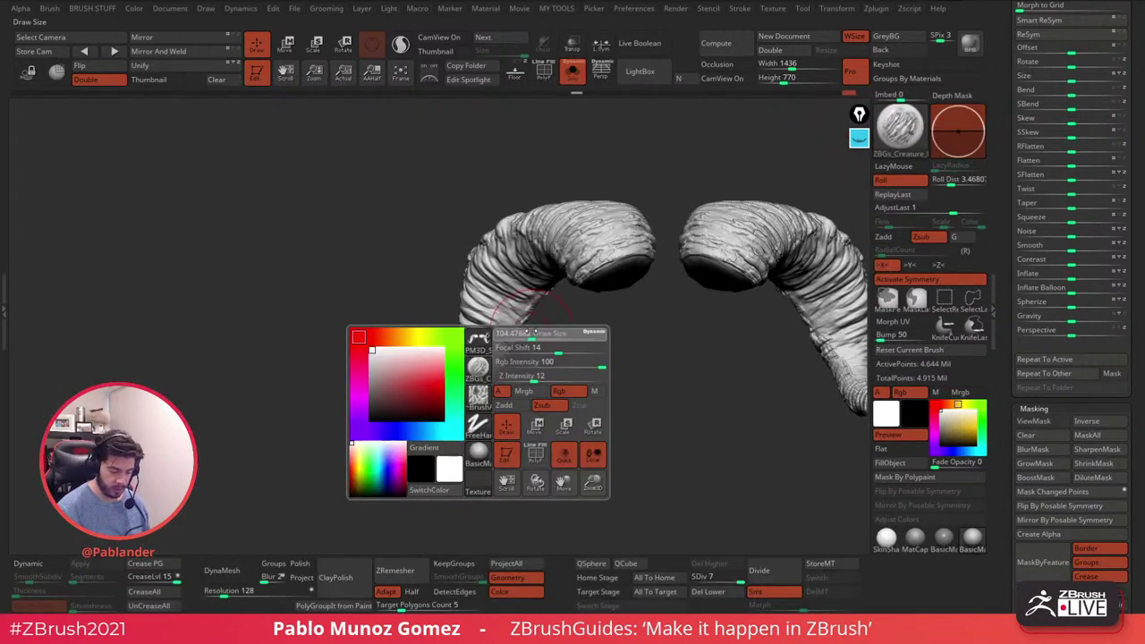
pyautogui.keyDown('ctrl'); pyautogui.moveTo(523, 317); pyautogui.dragTo(542, 362, button='right'); pyautogui.keyUp('ctrl')
# - Carve wrinkles into the inner side of the horns between the base and the lower bend
pyautogui.moveTo(458, 315)
pyautogui.mouseDown()
pyautogui.moveTo(497, 325)
pyautogui.moveTo(517, 304)
pyautogui.moveTo(509, 284)
pyautogui.moveTo(523, 288)
pyautogui.mouseUp()
pyautogui.moveTo(535, 313); pyautogui.dragTo(568, 259, button='right')
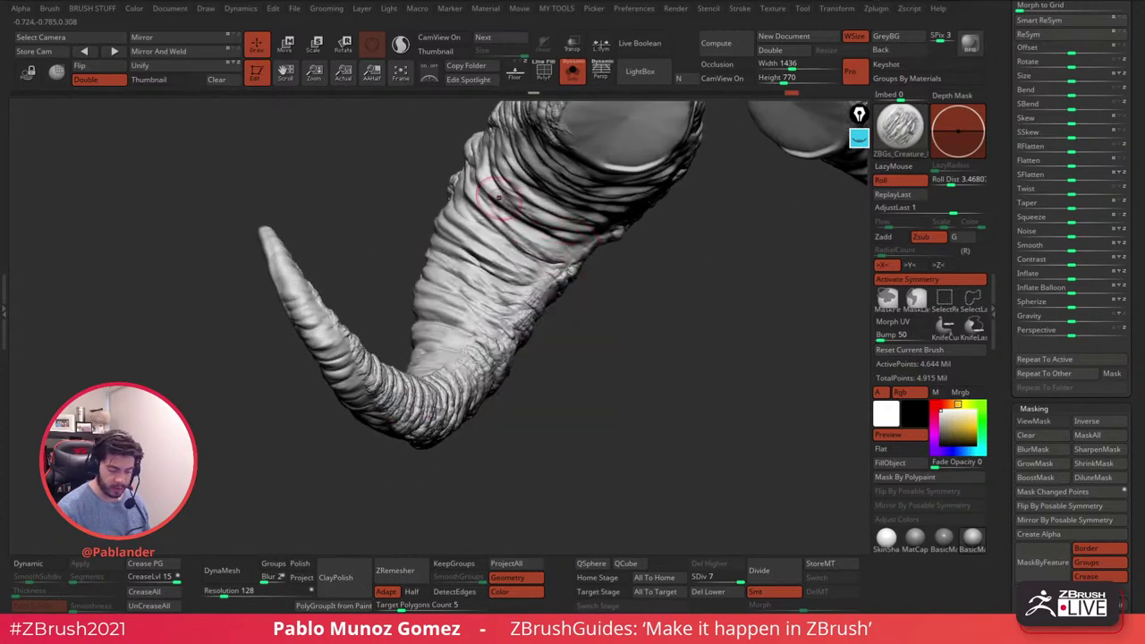
pyautogui.moveTo(556, 220); pyautogui.dragTo(615, 230, button='right')
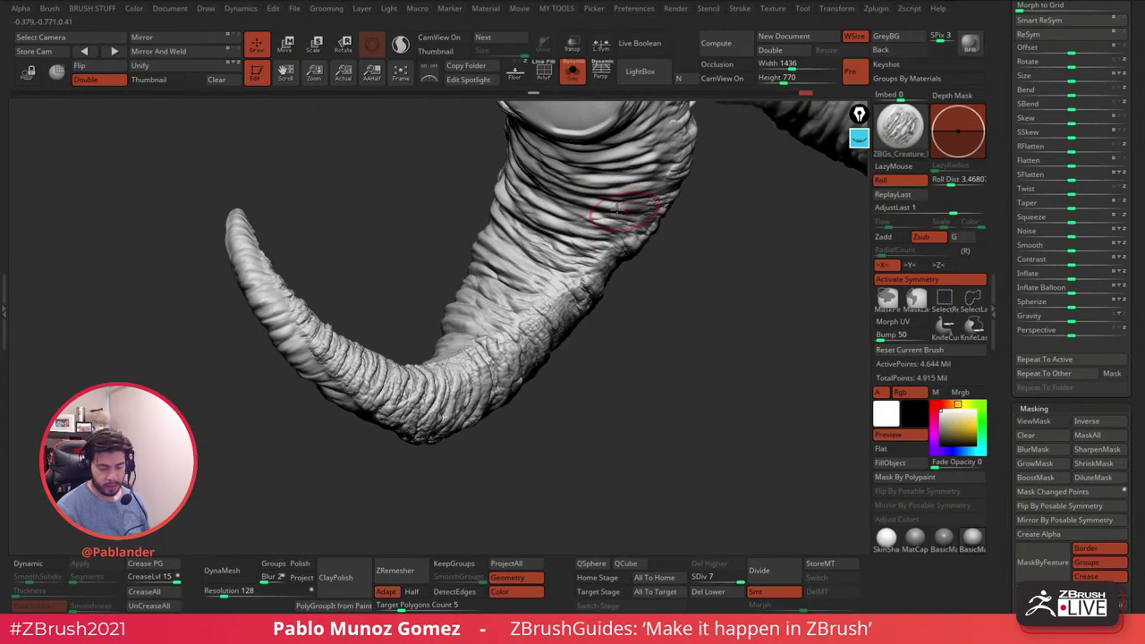
pyautogui.moveTo(689, 177); pyautogui.dragTo(666, 168, button='right')
# - Carve creature wrinkles along the side and outer curve of the horns with the ZBGs_Creature brush
pyautogui.moveTo(520, 341)
pyautogui.mouseDown(button='right')
pyautogui.moveTo(601, 385)
pyautogui.moveTo(567, 296)
pyautogui.mouseUp(button='right')
pyautogui.moveTo(524, 243); pyautogui.dragTo(517, 235, button='right')
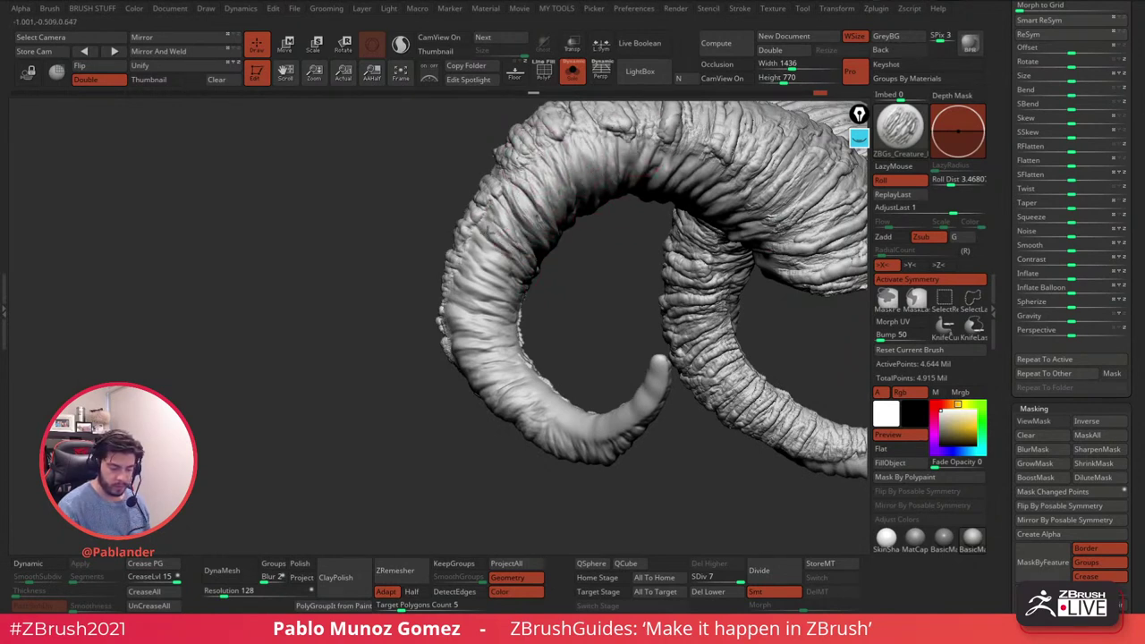
pyautogui.moveTo(494, 331)
pyautogui.mouseDown(button='right')
pyautogui.moveTo(622, 338)
pyautogui.moveTo(705, 401)
pyautogui.moveTo(582, 357)
pyautogui.moveTo(512, 376)
pyautogui.mouseUp(button='right')
pyautogui.moveTo(582, 328)
pyautogui.mouseDown(button='right')
pyautogui.moveTo(528, 385)
pyautogui.moveTo(571, 393)
pyautogui.mouseUp(button='right')
pyautogui.moveTo(573, 454); pyautogui.dragTo(649, 391, button='right')
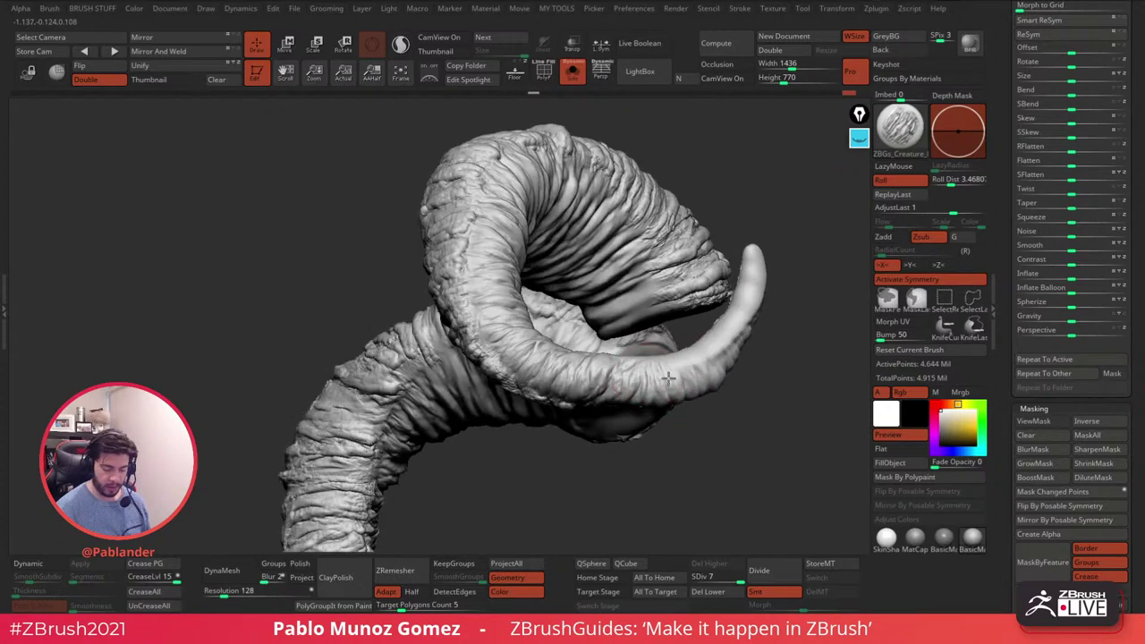
# - Extend the carved wrinkles over the smooth lower bend and tip of the horns, softening a small patch
pyautogui.moveTo(685, 358); pyautogui.dragTo(627, 332, button='right')
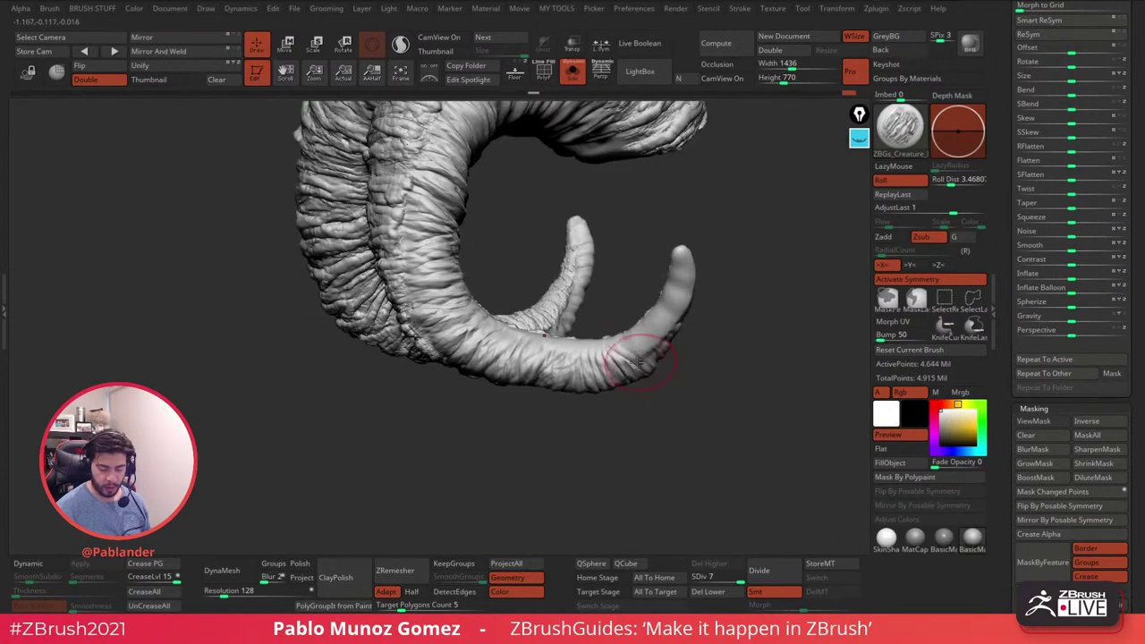
pyautogui.moveTo(675, 300)
pyautogui.mouseDown(button='right')
pyautogui.moveTo(678, 286)
pyautogui.moveTo(617, 315)
pyautogui.mouseUp(button='right')
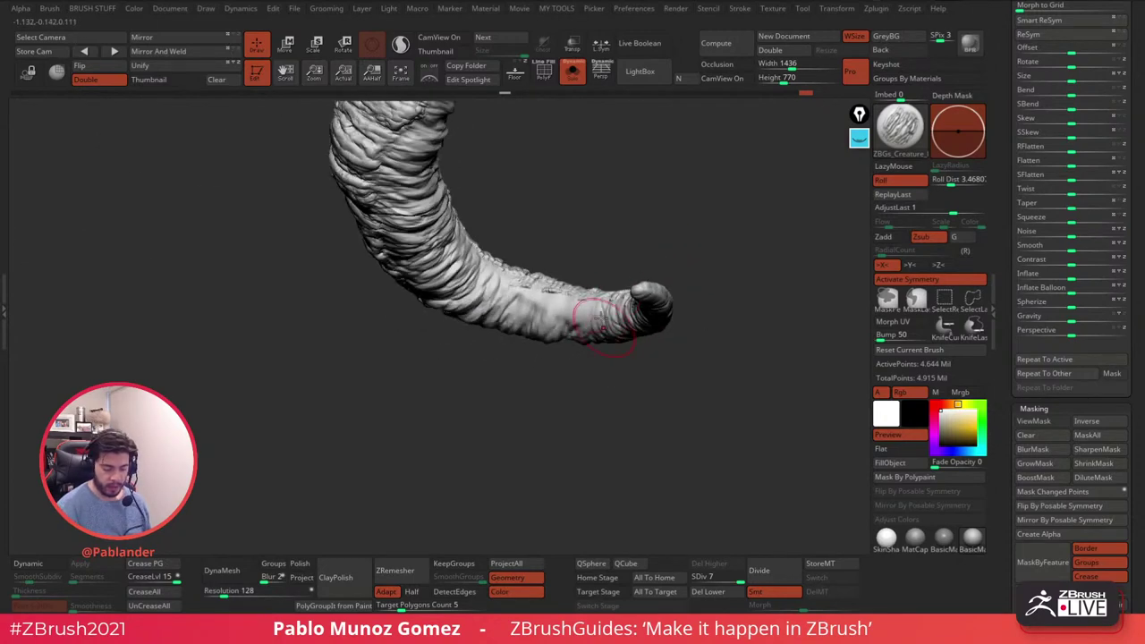
pyautogui.keyDown('shift'); pyautogui.moveTo(560, 304); pyautogui.dragTo(570, 311); pyautogui.keyUp('shift')
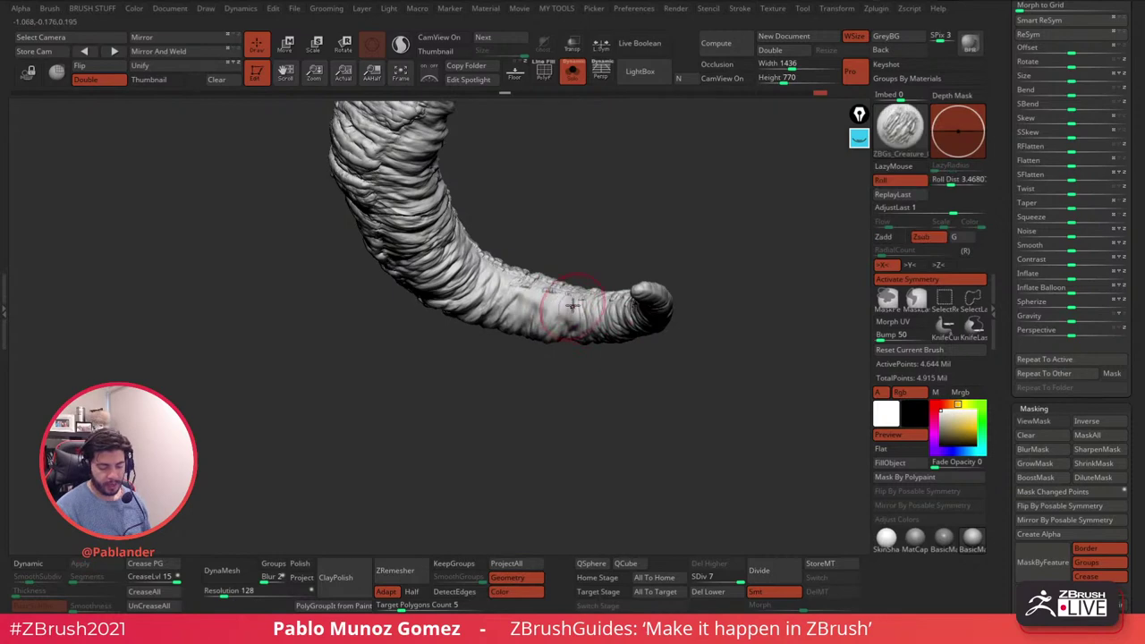
pyautogui.moveTo(551, 313); pyautogui.dragTo(575, 279, button='right')
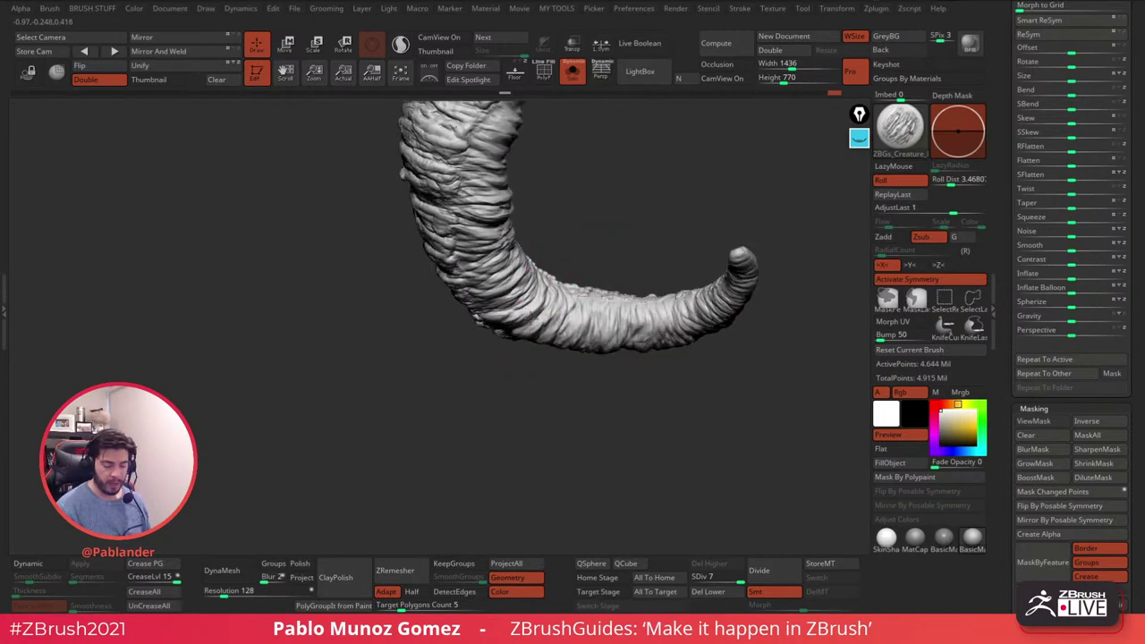
pyautogui.moveTo(569, 326); pyautogui.dragTo(562, 309, button='right')
pyautogui.moveTo(574, 391); pyautogui.dragTo(540, 184, button='right')
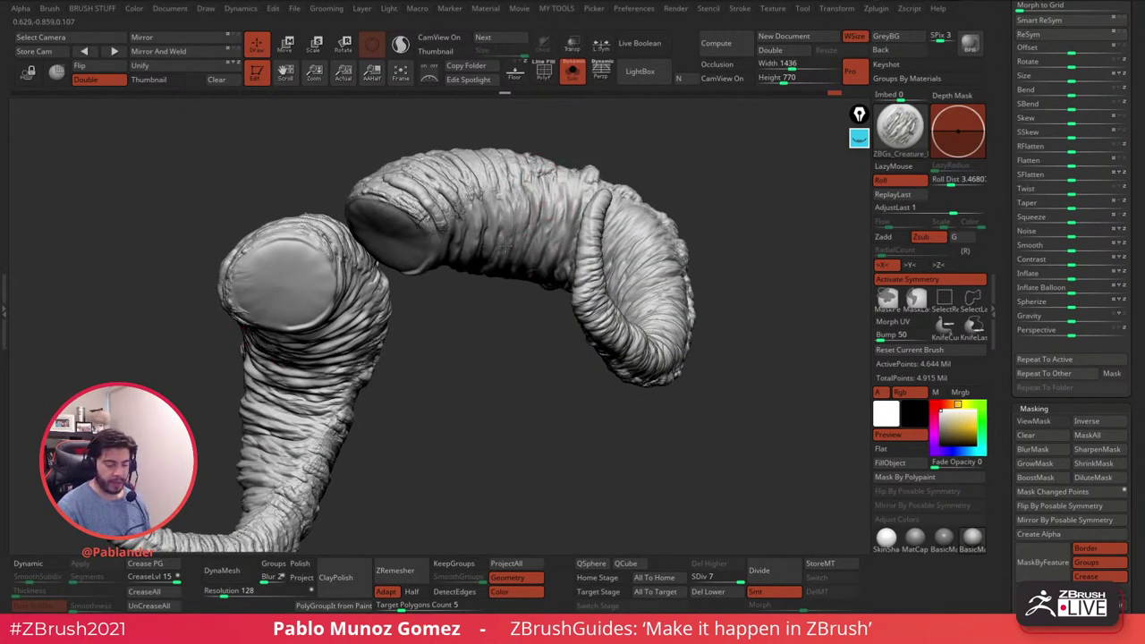
# - Carve wrinkles around the horns' cut base and down their inner side
pyautogui.moveTo(582, 184)
pyautogui.mouseDown(button='right')
pyautogui.moveTo(582, 202)
pyautogui.moveTo(632, 210)
pyautogui.mouseUp(button='right')
pyautogui.moveTo(675, 242); pyautogui.dragTo(667, 175, button='right')
pyautogui.moveTo(606, 274)
pyautogui.mouseDown(button='right')
pyautogui.moveTo(541, 240)
pyautogui.moveTo(490, 234)
pyautogui.mouseUp(button='right')
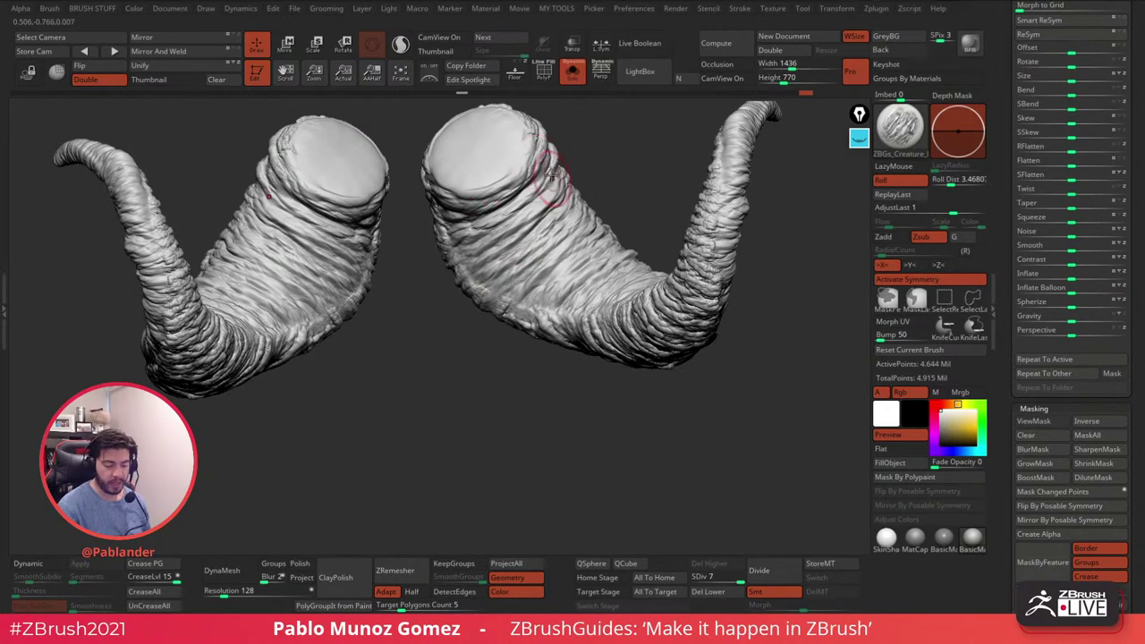
pyautogui.moveTo(537, 197); pyautogui.dragTo(563, 192, button='right')
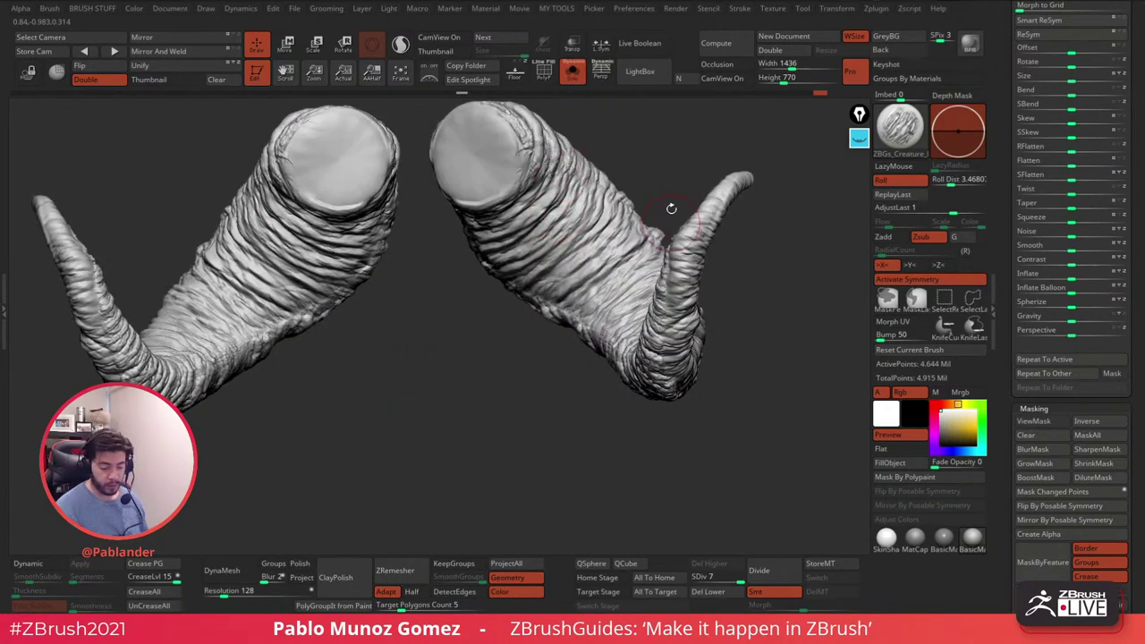
pyautogui.moveTo(299, 291)
pyautogui.mouseDown()
pyautogui.moveTo(284, 279)
pyautogui.moveTo(267, 288)
pyautogui.mouseUp()
pyautogui.moveTo(294, 309)
pyautogui.mouseDown(button='right')
pyautogui.moveTo(304, 316)
pyautogui.moveTo(223, 261)
pyautogui.mouseUp(button='right')
# - Show the full bust again and select the Standard brush for building up the horns
pyautogui.keyDown('alt'); pyautogui.moveTo(583, 386); pyautogui.dragTo(568, 256, button='right'); pyautogui.keyUp('alt')
pyautogui.keyDown('alt'); pyautogui.moveTo(483, 309); pyautogui.dragTo(702, 321); pyautogui.keyUp('alt')
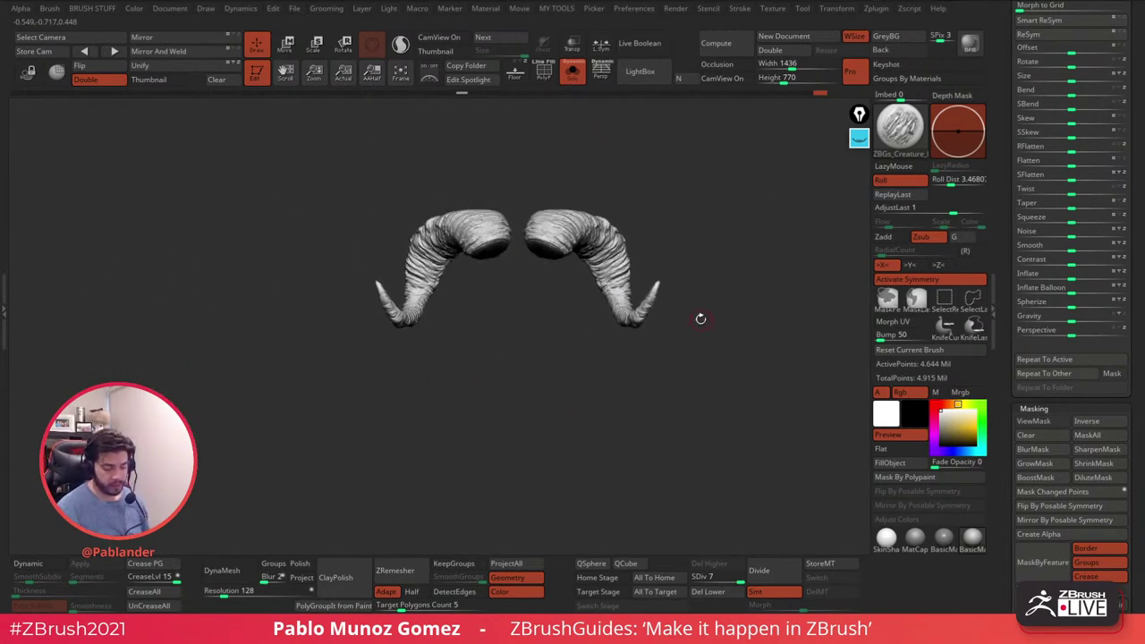
pyautogui.click(574, 79)
pyautogui.moveTo(636, 413); pyautogui.dragTo(654, 319)
pyautogui.press('b')
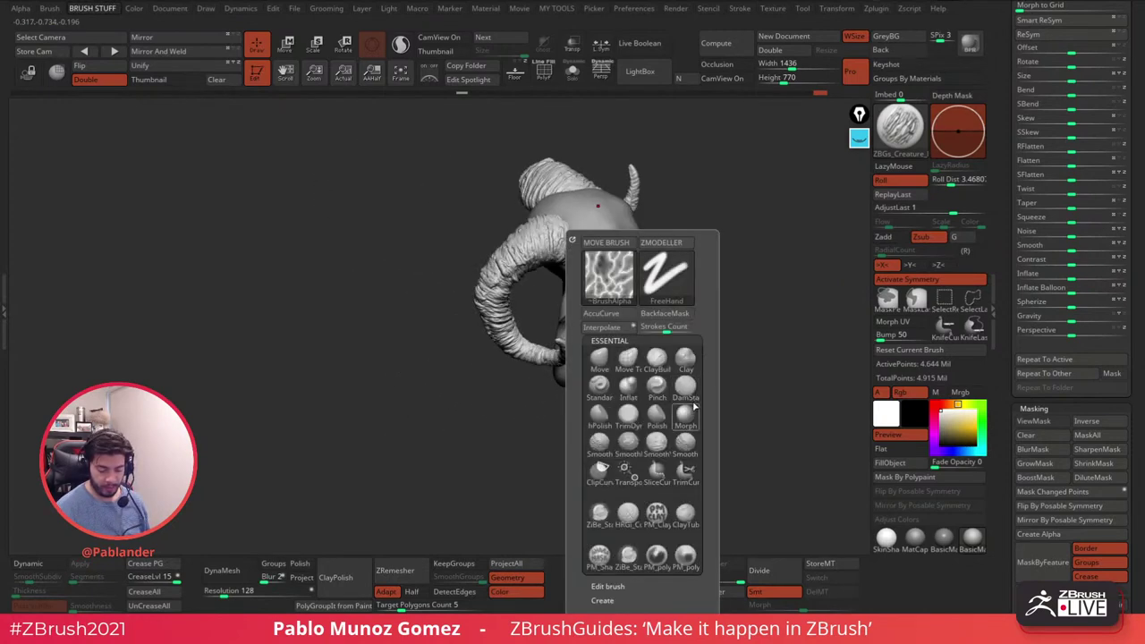
pyautogui.click(599, 384)
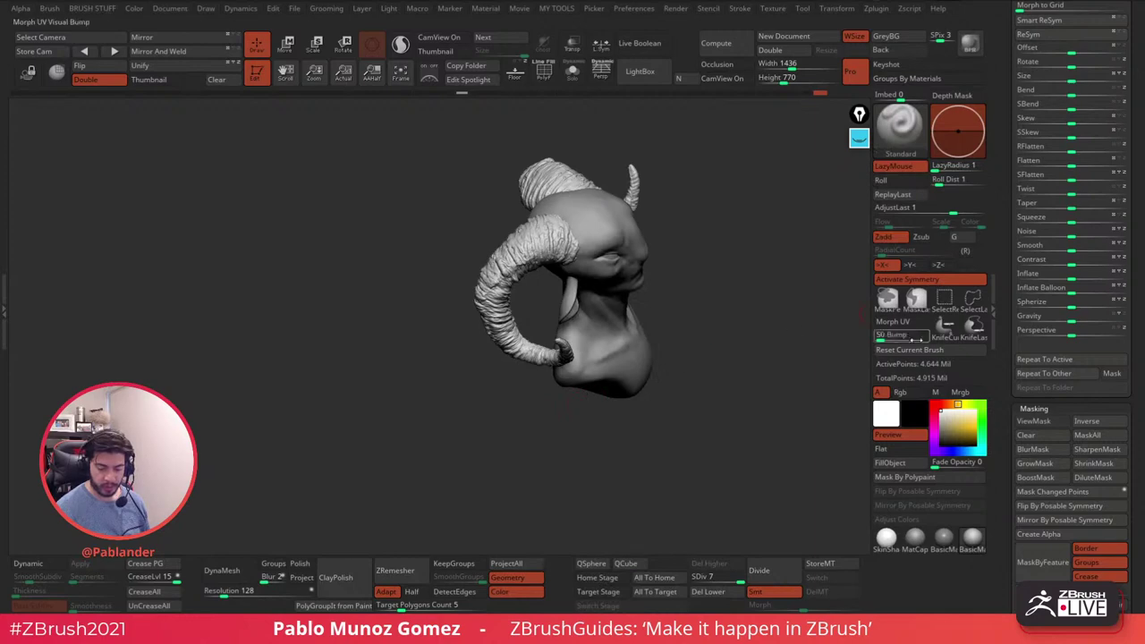
# - Reinforce the ridges on the upper and outer curve of the horns with the Standard brush in Zadd mode
pyautogui.keyDown('ctrl'); pyautogui.moveTo(559, 268); pyautogui.dragTo(538, 237, button='right'); pyautogui.keyUp('ctrl')
pyautogui.rightClick(532, 305)
pyautogui.keyDown('ctrl'); pyautogui.moveTo(536, 299); pyautogui.dragTo(583, 253, button='right'); pyautogui.keyUp('ctrl')
pyautogui.keyDown('alt'); pyautogui.moveTo(583, 253); pyautogui.dragTo(617, 248, button='right'); pyautogui.keyUp('alt')
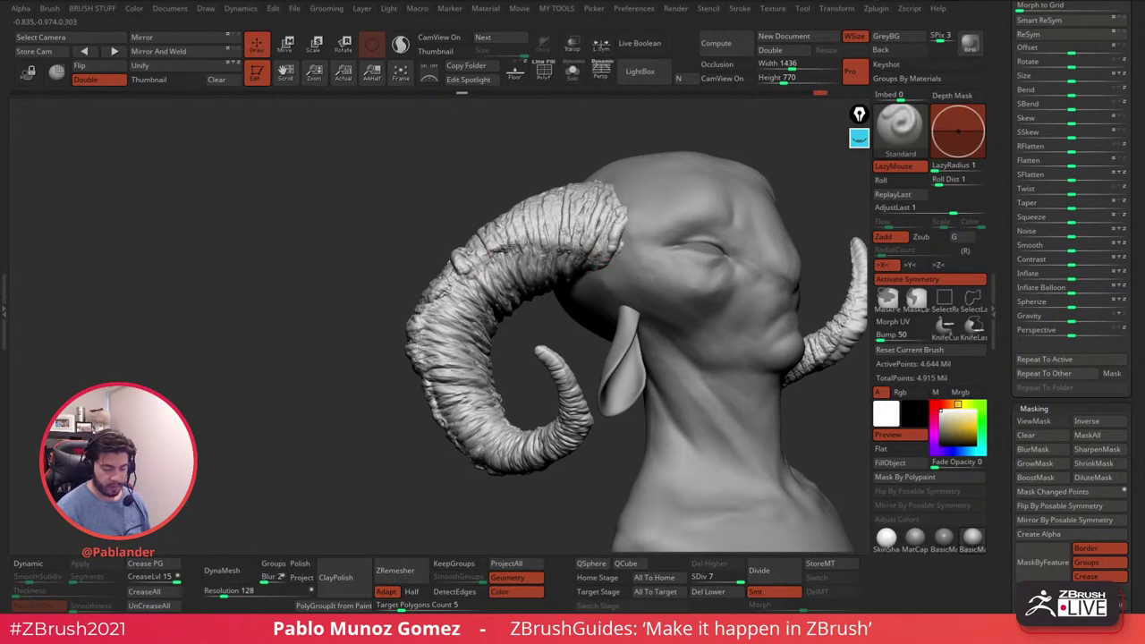
pyautogui.moveTo(527, 248); pyautogui.dragTo(593, 256, button='right')
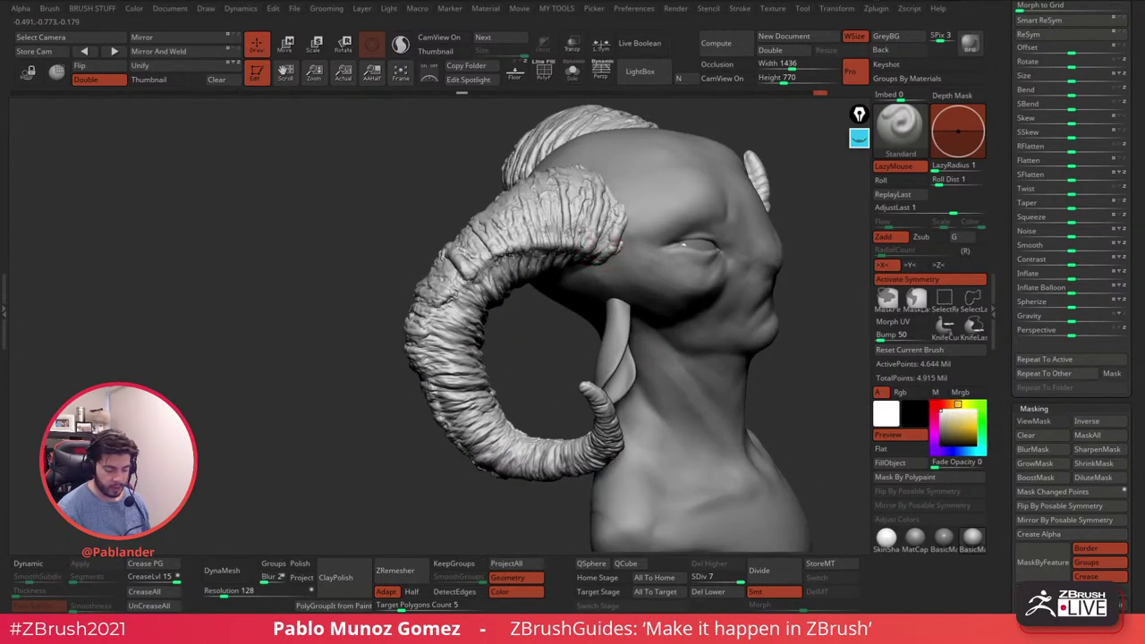
pyautogui.moveTo(431, 387); pyautogui.dragTo(451, 374, button='right')
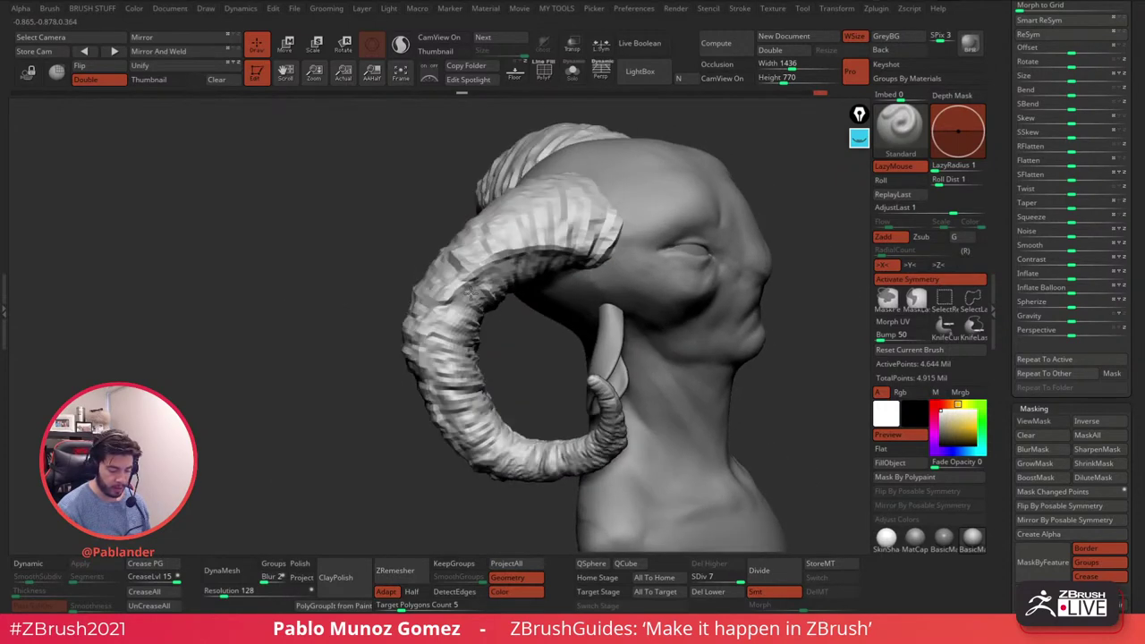
# - Build up the ridges around the horns' lower curl and near the tips
pyautogui.moveTo(505, 448)
pyautogui.mouseDown(button='right')
pyautogui.moveTo(522, 420)
pyautogui.moveTo(528, 309)
pyautogui.mouseUp(button='right')
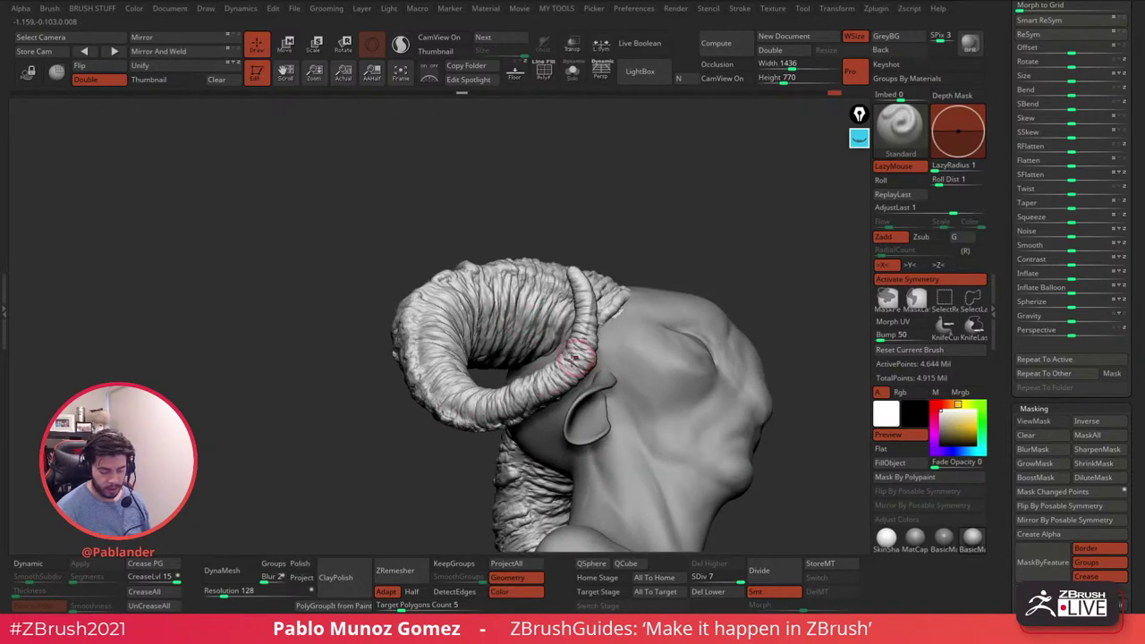
pyautogui.moveTo(579, 357)
pyautogui.mouseDown(button='right')
pyautogui.moveTo(616, 302)
pyautogui.moveTo(560, 371)
pyautogui.mouseUp(button='right')
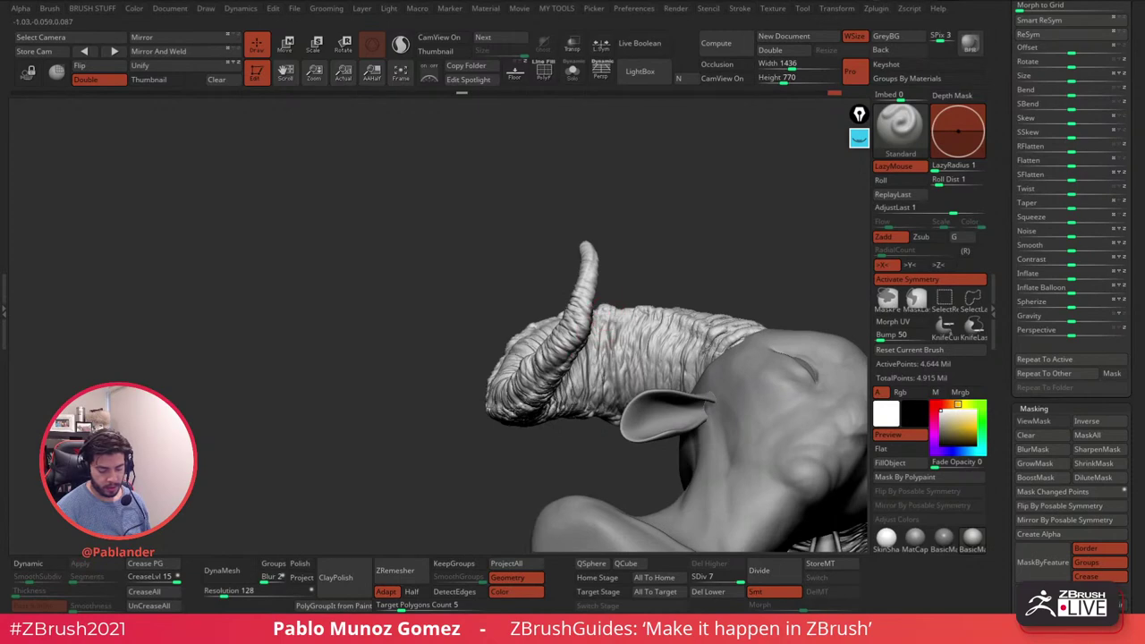
pyautogui.moveTo(615, 307); pyautogui.dragTo(446, 281, button='right')
pyautogui.moveTo(407, 349); pyautogui.dragTo(438, 358, button='right')
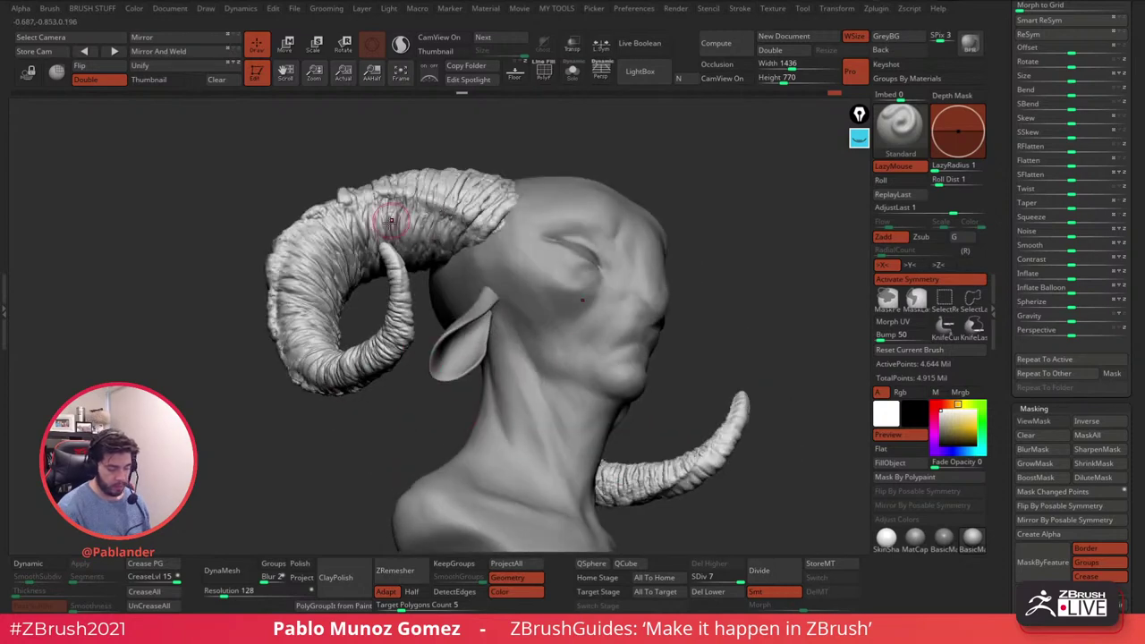
# - Soften the ridges towards the horns' tips with SmoothPeaks and reinforce forms along their rear and underside
pyautogui.moveTo(346, 299)
pyautogui.mouseDown(button='right')
pyautogui.moveTo(462, 247)
pyautogui.moveTo(527, 314)
pyautogui.moveTo(460, 268)
pyautogui.moveTo(463, 326)
pyautogui.moveTo(481, 318)
pyautogui.moveTo(525, 392)
pyautogui.mouseUp(button='right')
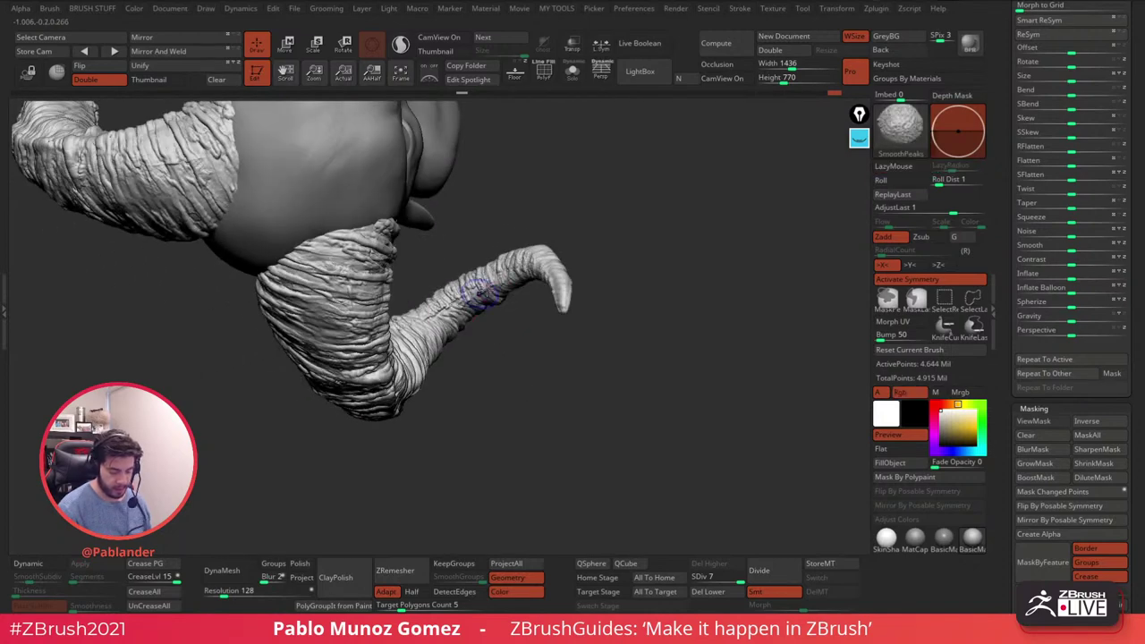
pyautogui.moveTo(449, 303); pyautogui.dragTo(517, 206, button='right')
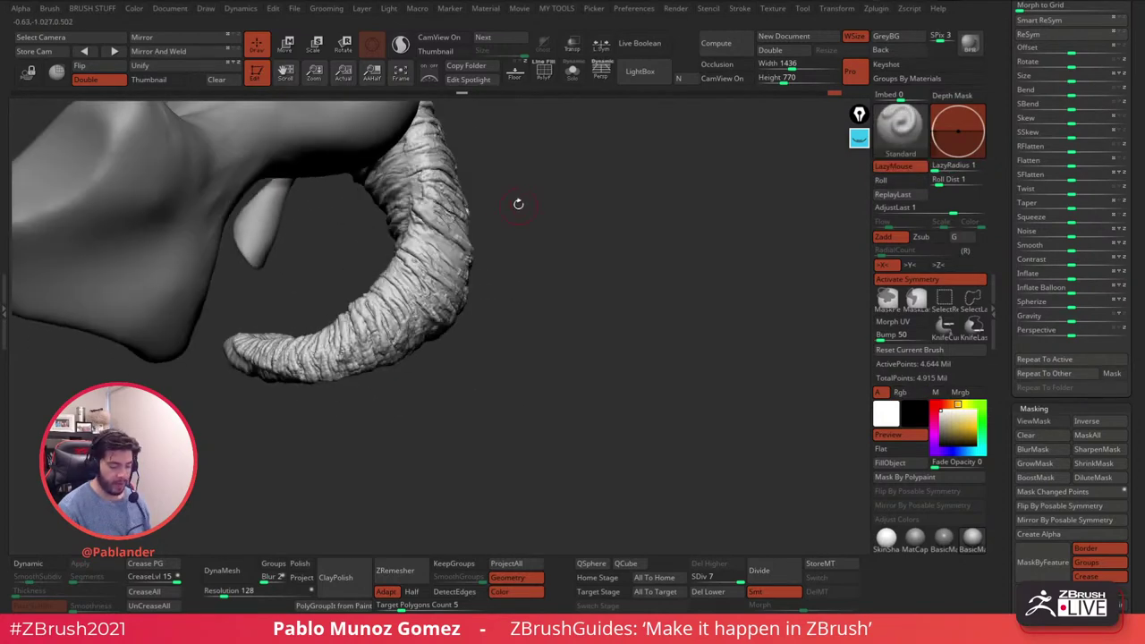
pyautogui.moveTo(347, 345); pyautogui.dragTo(430, 240, button='right')
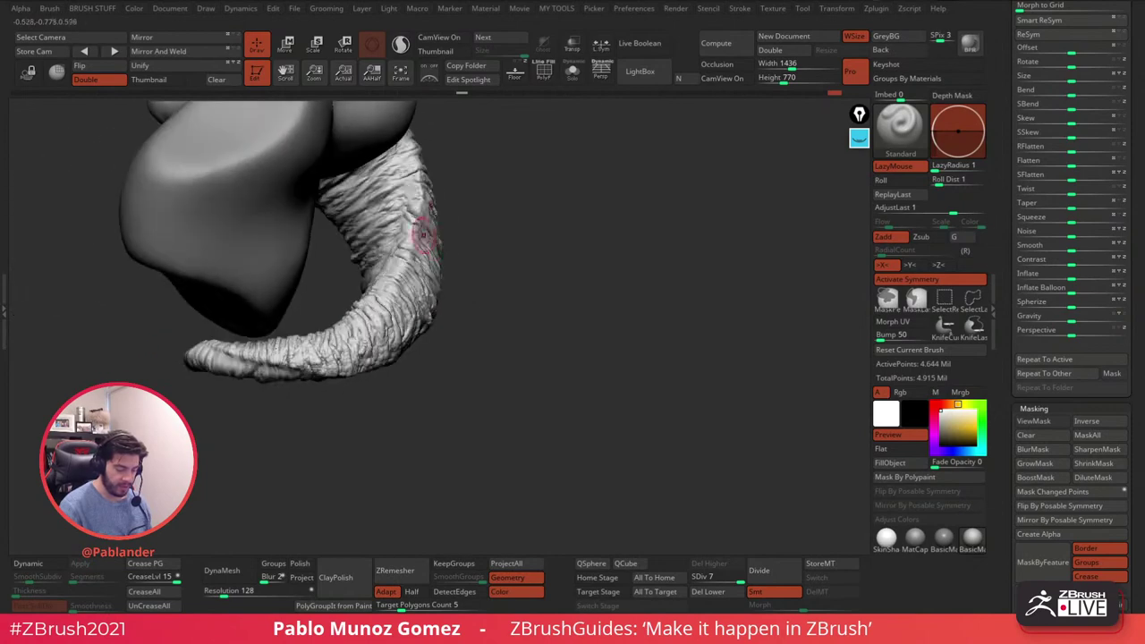
pyautogui.moveTo(336, 332); pyautogui.dragTo(476, 251, button='right')
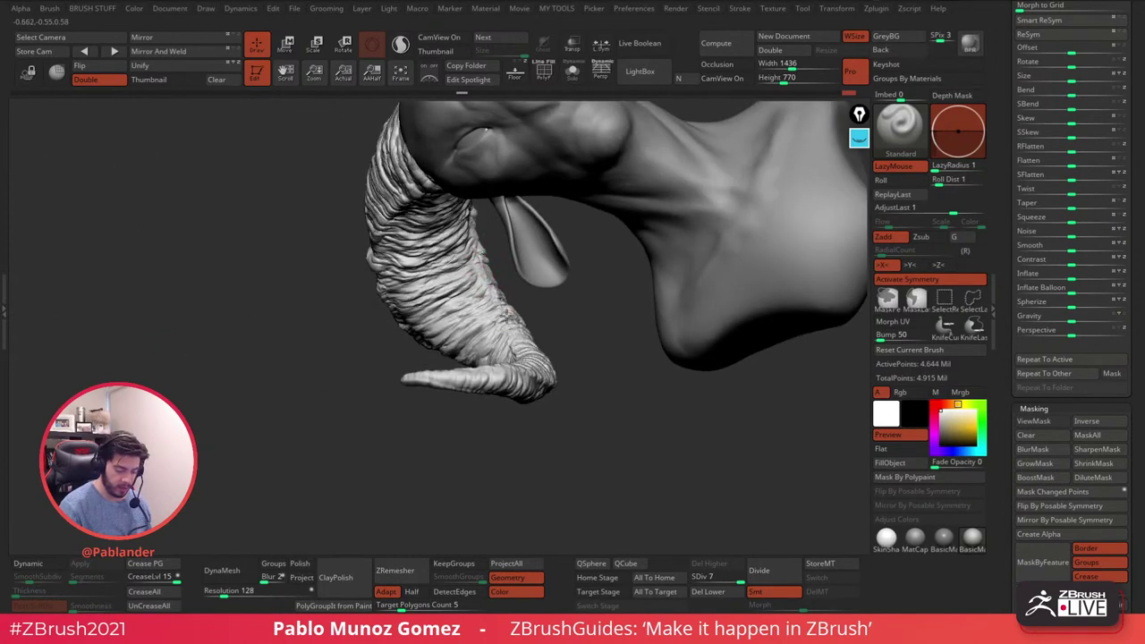
pyautogui.moveTo(499, 297); pyautogui.dragTo(547, 309, button='right')
pyautogui.moveTo(527, 353); pyautogui.dragTo(480, 214, button='right')
# - Enlarge the Standard brush and build broader volume along the horns' inner curve and lower bend
pyautogui.press('space')
pyautogui.press('space')
pyautogui.press('space')
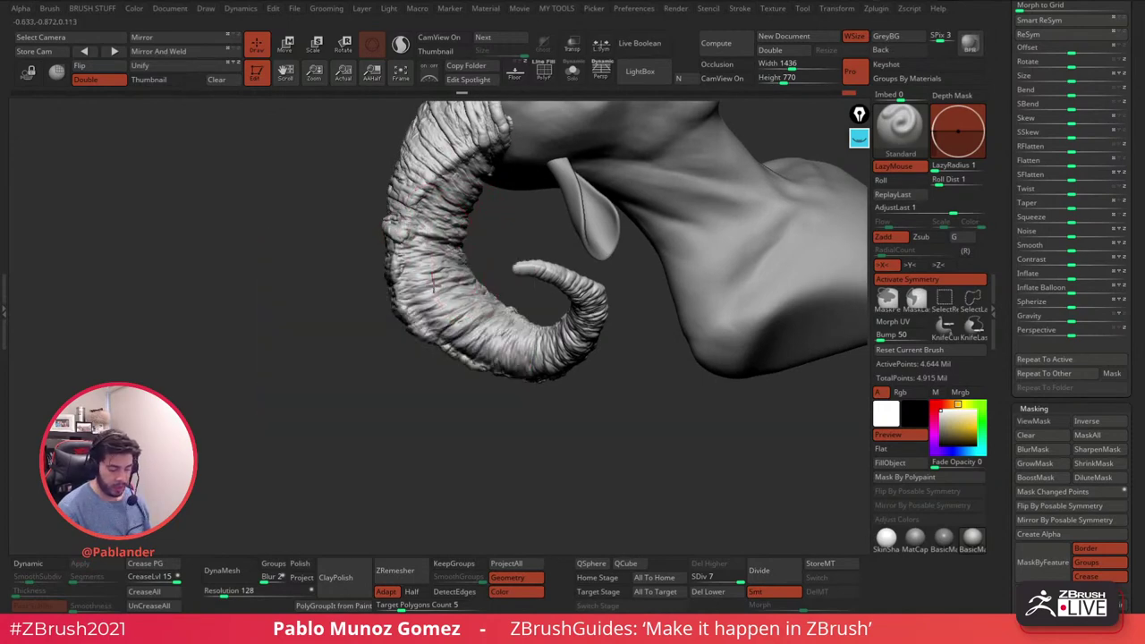
pyautogui.press('space')
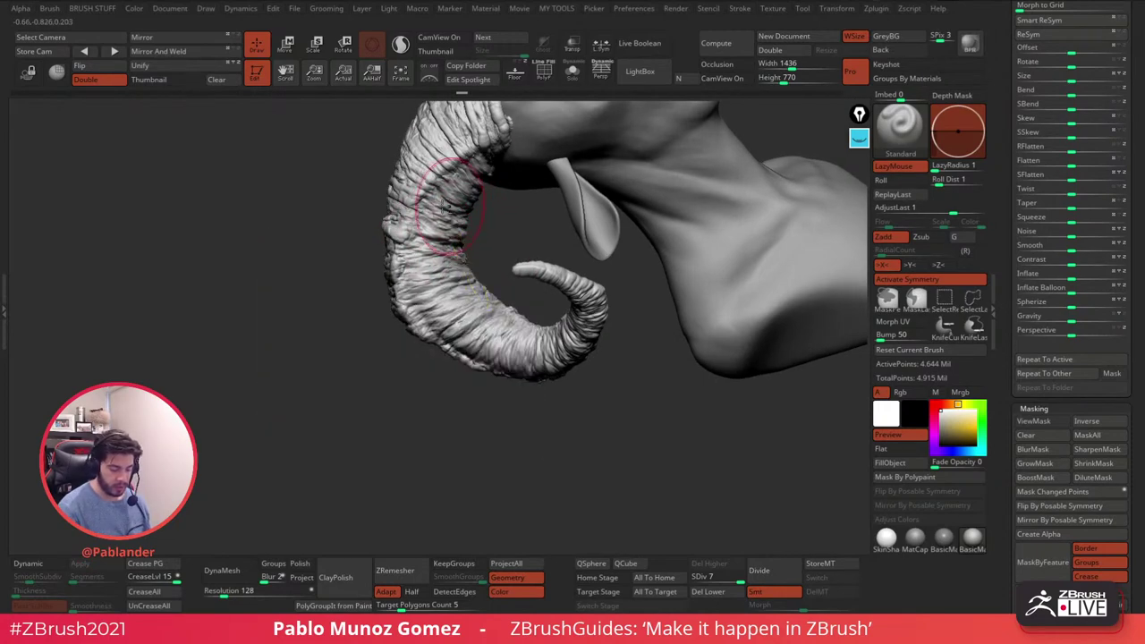
pyautogui.moveTo(520, 349); pyautogui.dragTo(626, 323, button='right')
pyautogui.press('space')
pyautogui.moveTo(552, 320); pyautogui.dragTo(639, 294, button='right')
pyautogui.keyDown('ctrl'); pyautogui.moveTo(669, 345); pyautogui.dragTo(704, 232, button='right'); pyautogui.keyUp('ctrl')
pyautogui.moveTo(593, 263)
pyautogui.mouseDown(button='right')
pyautogui.moveTo(439, 253)
pyautogui.moveTo(362, 271)
pyautogui.mouseUp(button='right')
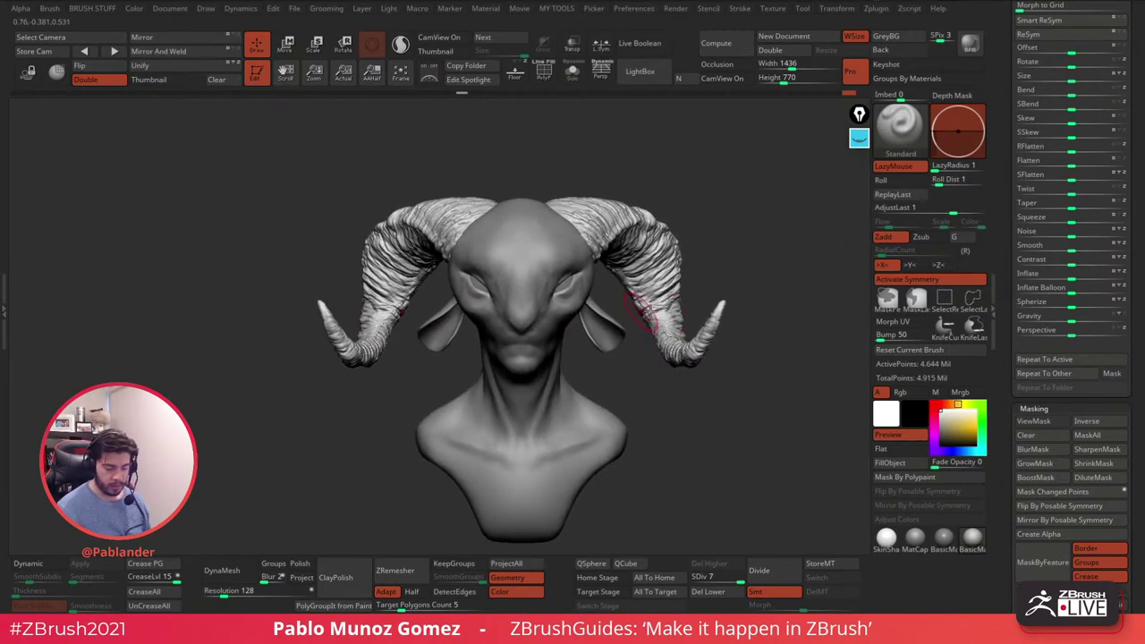
# - Examine the detailed horns on the whole bust from the front and the side
pyautogui.moveTo(684, 370); pyautogui.dragTo(617, 216, button='right')
pyautogui.moveTo(614, 214); pyautogui.dragTo(639, 192)
pyautogui.moveTo(641, 191)
pyautogui.mouseDown(button='right')
pyautogui.moveTo(617, 165)
pyautogui.moveTo(644, 179)
pyautogui.moveTo(673, 163)
pyautogui.moveTo(647, 230)
pyautogui.mouseUp(button='right')
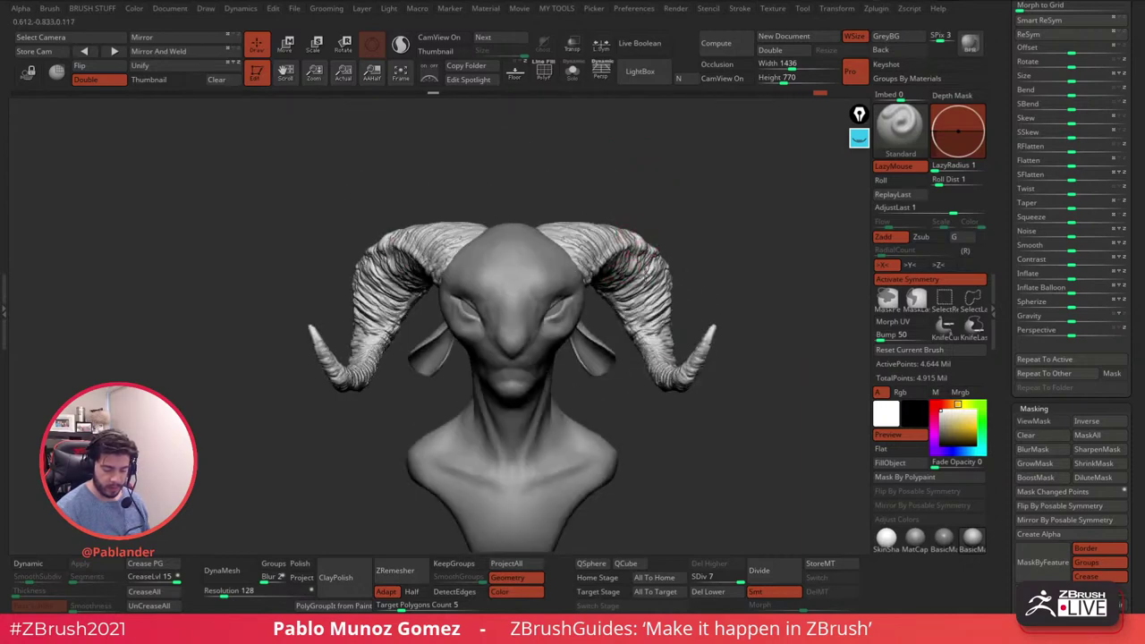
pyautogui.moveTo(654, 259)
pyautogui.mouseDown(button='right')
pyautogui.moveTo(653, 219)
pyautogui.moveTo(599, 263)
pyautogui.moveTo(644, 263)
pyautogui.moveTo(593, 255)
pyautogui.mouseUp(button='right')
pyautogui.moveTo(349, 329); pyautogui.dragTo(428, 278, button='right')
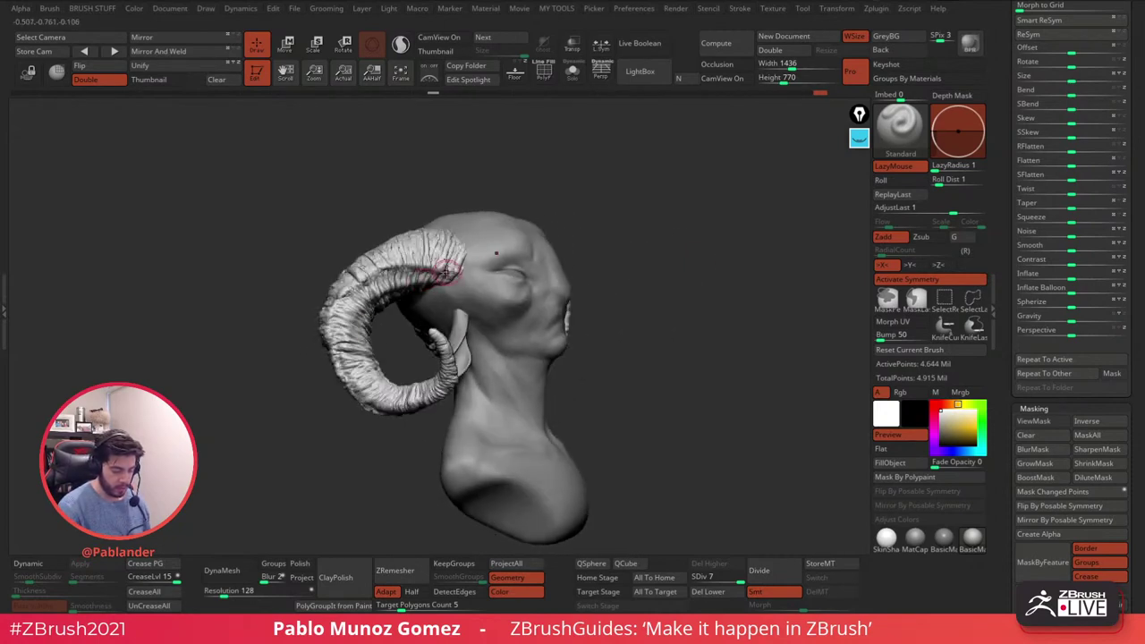
pyautogui.moveTo(760, 429)
pyautogui.keyDown('shift'); pyautogui.mouseDown(button='right')
pyautogui.moveTo(678, 438)
pyautogui.moveTo(665, 416)
pyautogui.moveTo(666, 429)
pyautogui.mouseUp(button='right'); pyautogui.keyUp('shift')
pyautogui.keyDown('alt'); pyautogui.moveTo(666, 429); pyautogui.dragTo(644, 408, button='right'); pyautogui.keyUp('alt')
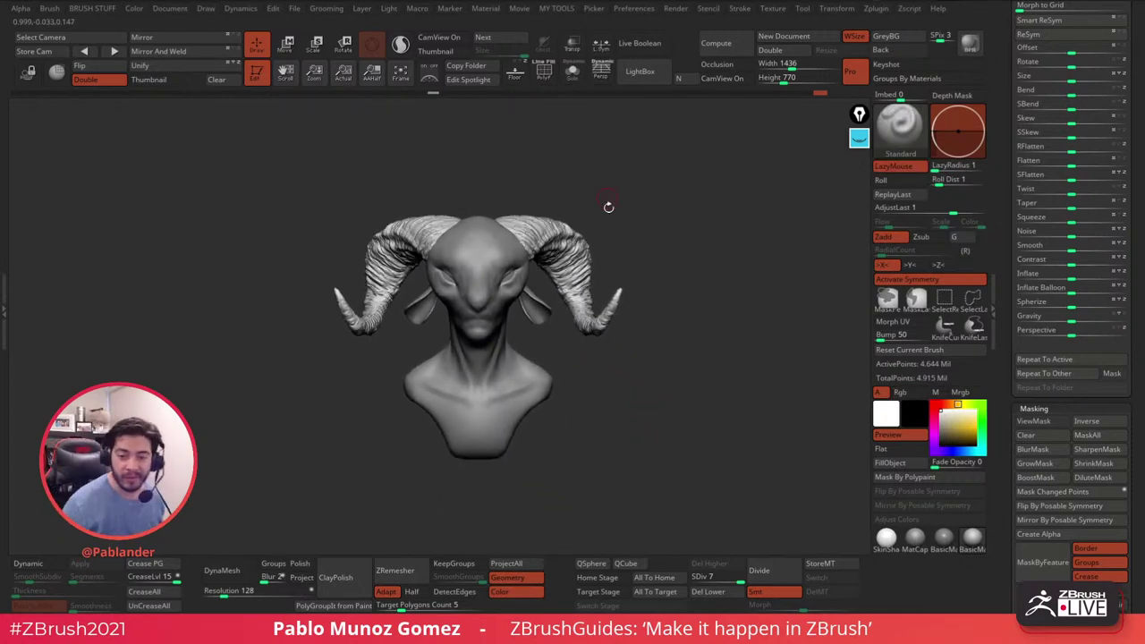
pyautogui.moveTo(649, 298)
pyautogui.keyDown('ctrl'); pyautogui.mouseDown(button='right')
pyautogui.moveTo(652, 312)
pyautogui.moveTo(684, 305)
pyautogui.mouseUp(button='right'); pyautogui.keyUp('ctrl')
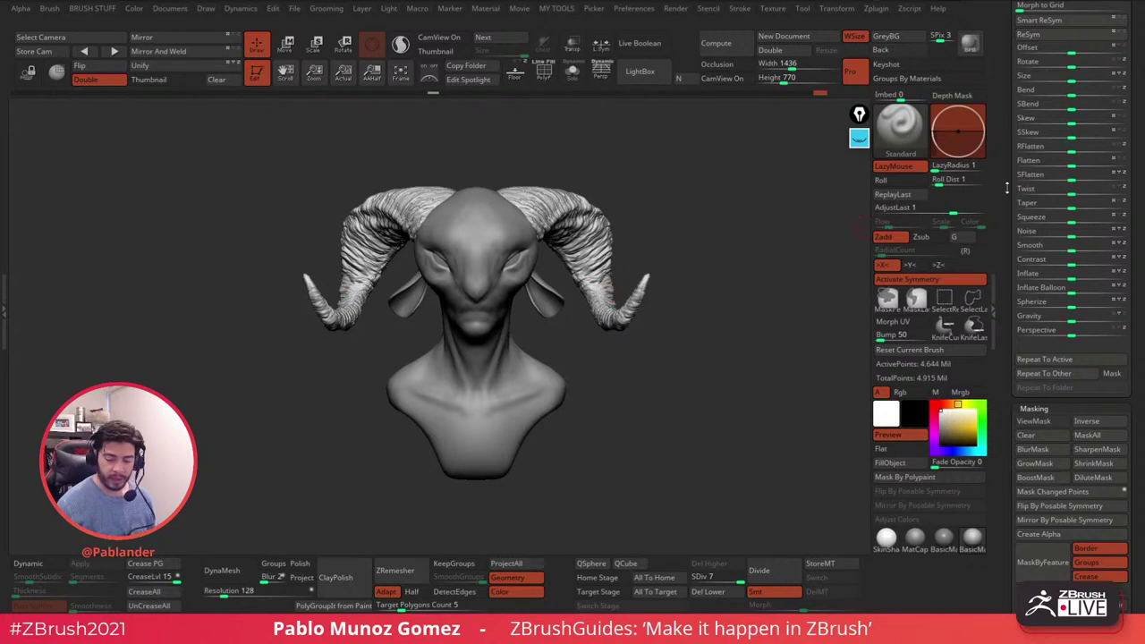
# - Make the head and bust the active subtool and load an HRGi_Basic_tube brush from the _MyBrushes folder
pyautogui.keyDown('alt'); pyautogui.click(508, 288); pyautogui.keyUp('alt')
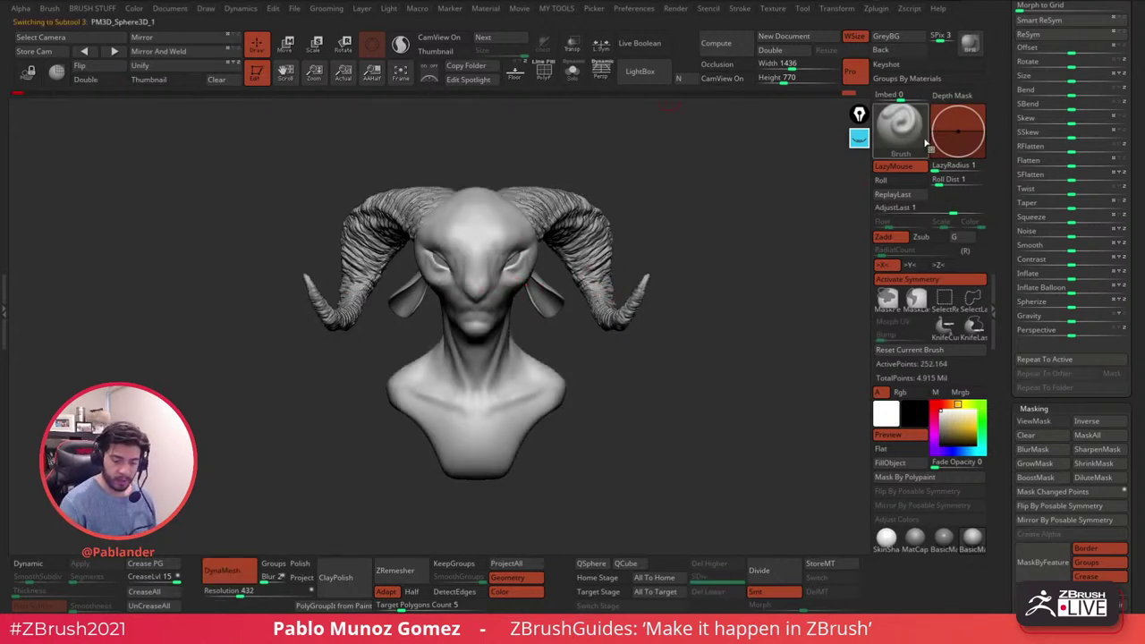
pyautogui.click(640, 71)
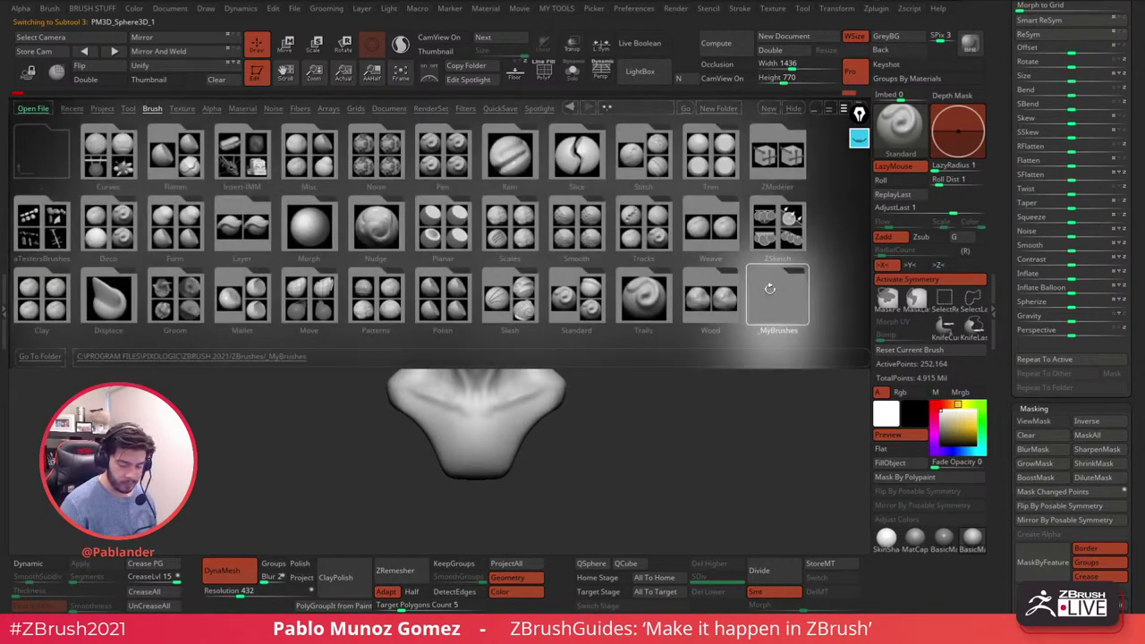
pyautogui.click(776, 295)
pyautogui.click(246, 181)
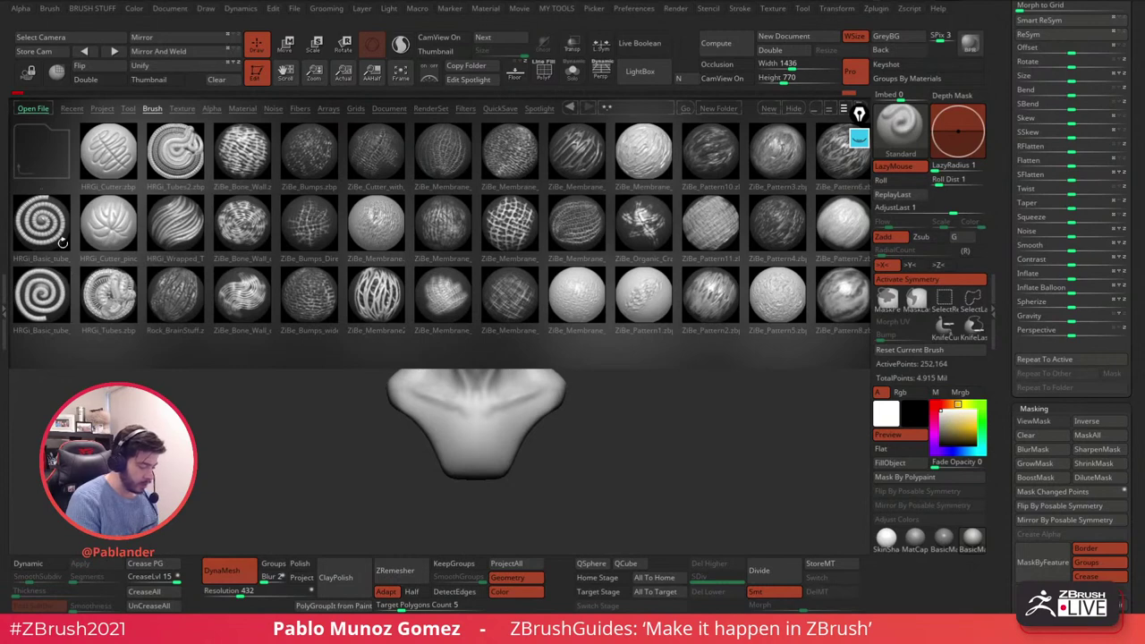
pyautogui.doubleClick(63, 240)
# - Try drawing a mirrored ribbed tube curving over the shoulders with the HRGi_Basic_tube brush, and undo it
pyautogui.moveTo(586, 344); pyautogui.dragTo(549, 347)
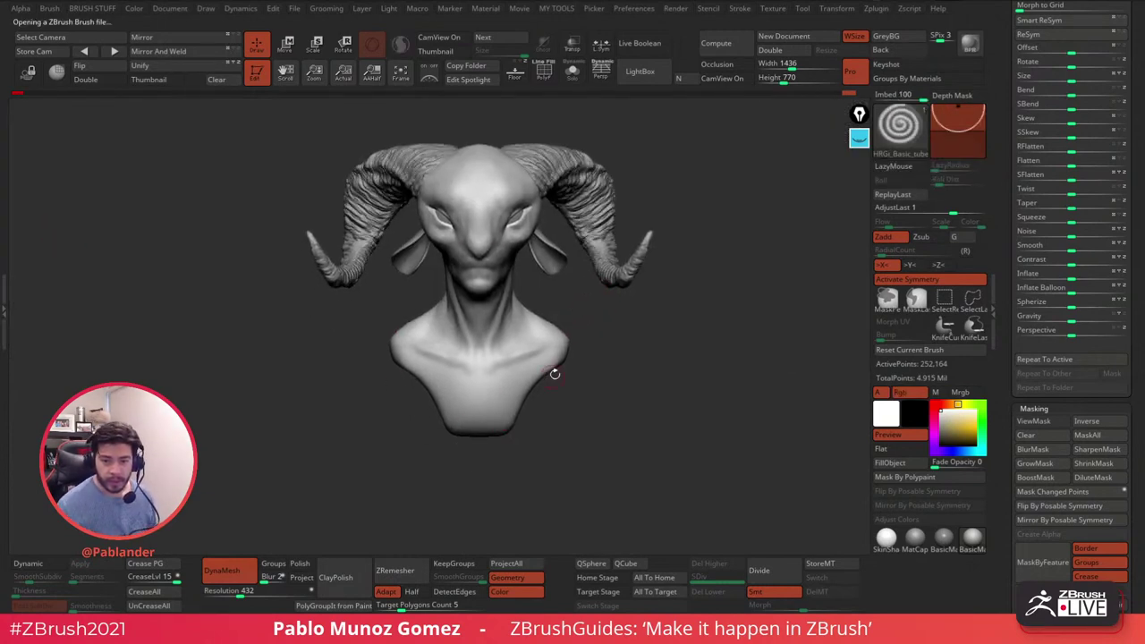
pyautogui.moveTo(521, 369)
pyautogui.mouseDown()
pyautogui.moveTo(564, 362)
pyautogui.moveTo(543, 319)
pyautogui.moveTo(517, 313)
pyautogui.mouseUp()
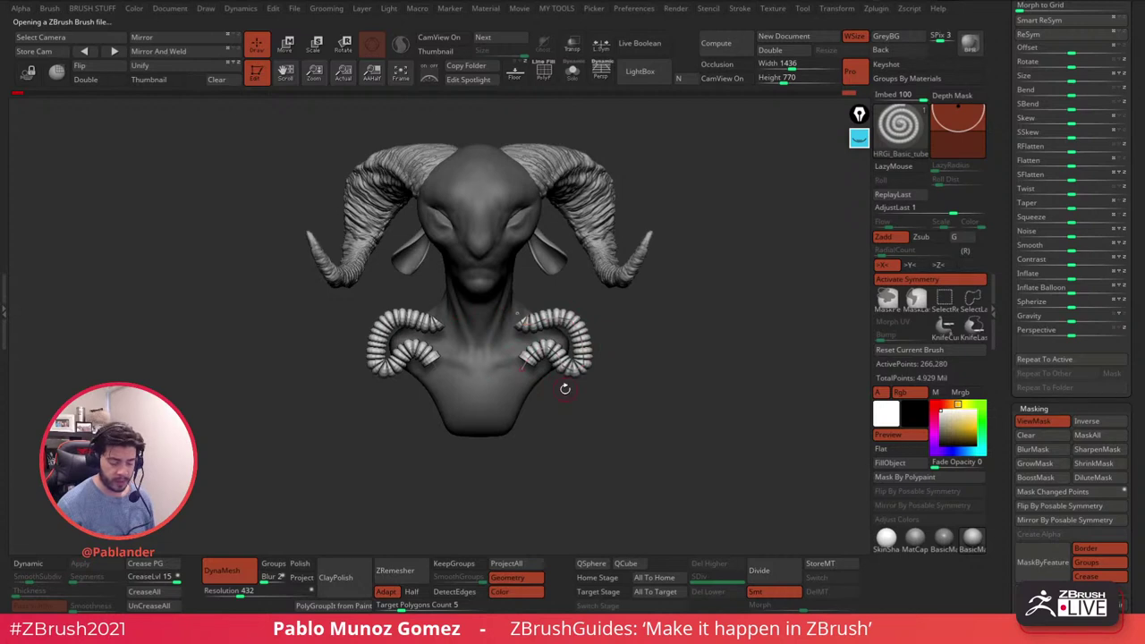
pyautogui.moveTo(626, 319); pyautogui.dragTo(536, 359)
pyautogui.hotkey('ctrl', 'z')
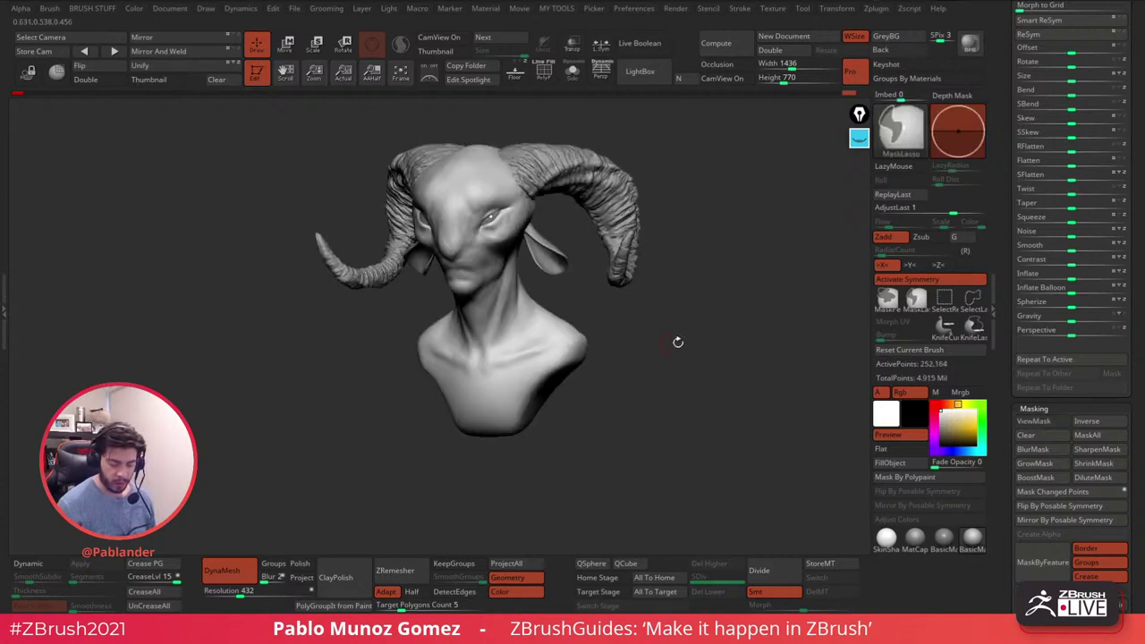
# - Isolate the head and bust subtool with Solo mode and face it to the front
pyautogui.moveTo(1005, 266); pyautogui.dragTo(1008, 454)
pyautogui.scroll(10, 1008, 454)
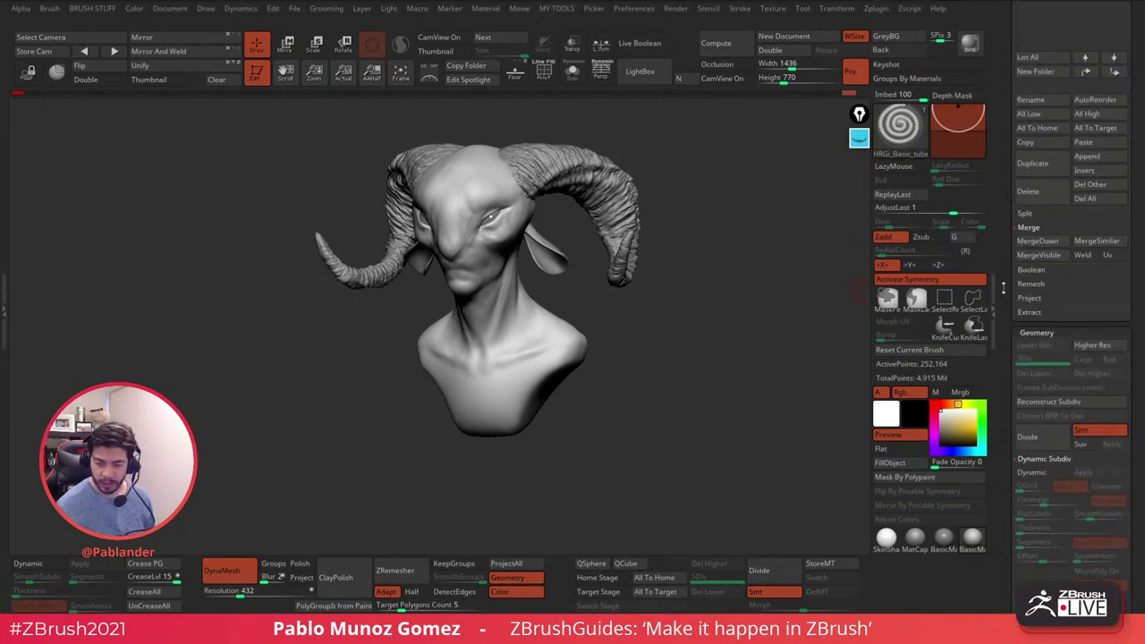
pyautogui.scroll(-1, 1012, 299)
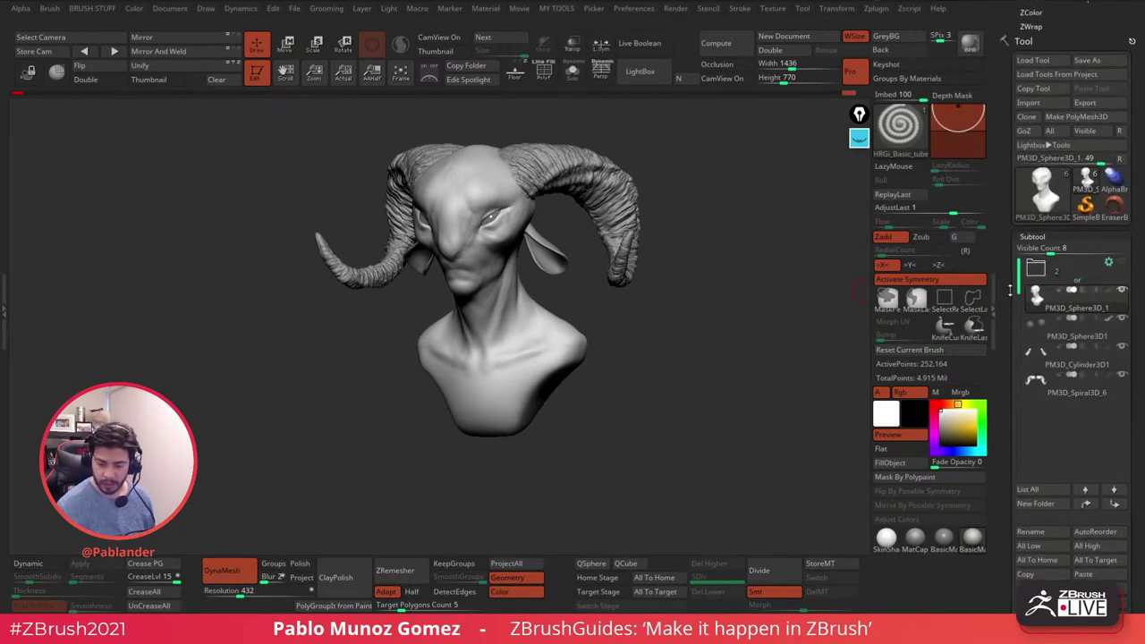
pyautogui.moveTo(759, 332); pyautogui.dragTo(537, 414)
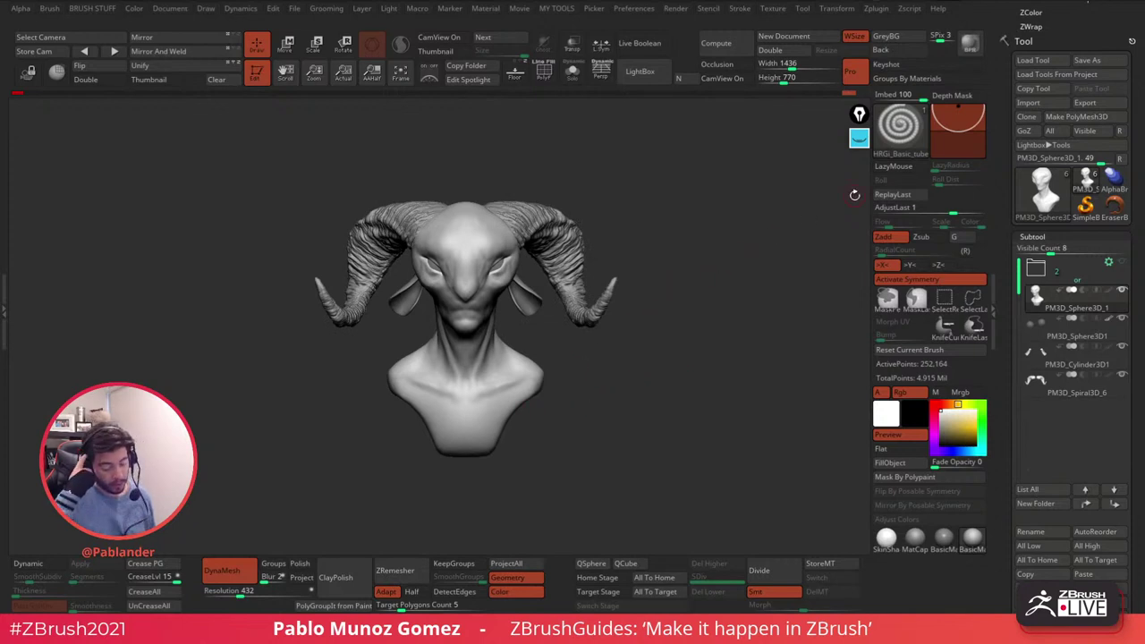
pyautogui.click(572, 71)
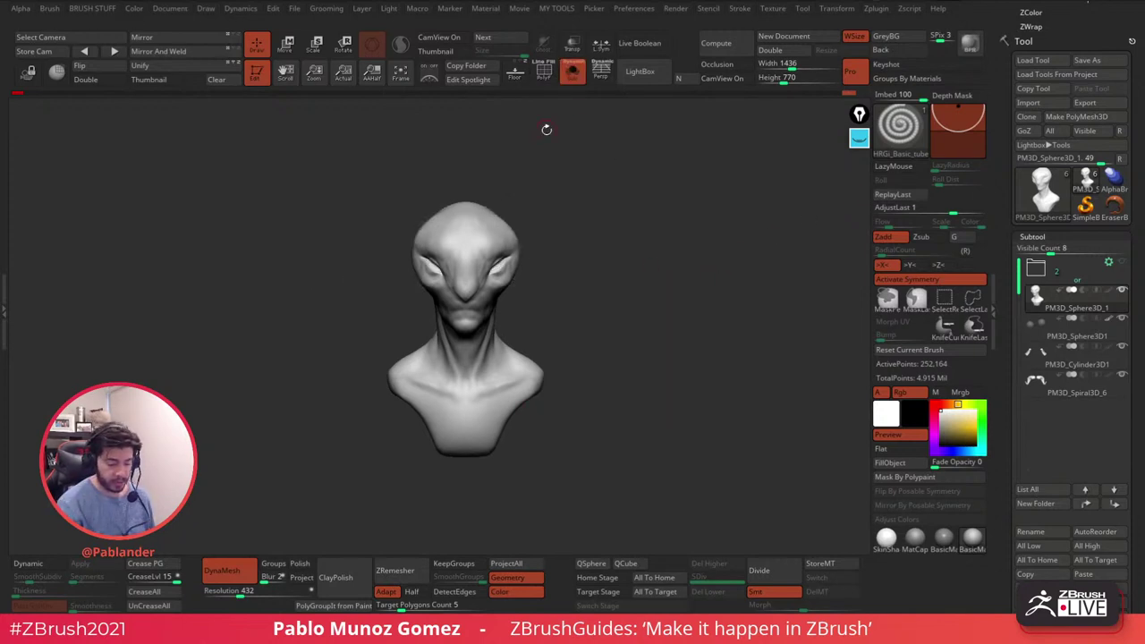
# - Try drawing mirrored ribbed tubes from the head down to the shoulders, undoing each attempt
pyautogui.moveTo(572, 295); pyautogui.dragTo(573, 241)
pyautogui.moveTo(559, 368); pyautogui.dragTo(561, 369)
pyautogui.hotkey('ctrl', 'z')
pyautogui.moveTo(687, 247); pyautogui.dragTo(609, 265)
pyautogui.moveTo(543, 244); pyautogui.dragTo(557, 390)
pyautogui.moveTo(680, 328)
pyautogui.mouseDown()
pyautogui.moveTo(656, 325)
pyautogui.moveTo(668, 318)
pyautogui.mouseUp()
pyautogui.hotkey('ctrl', 'z')
# - Try longer mirrored ribbed tubes from the side of the head to the chest and behind the neck, and undo them
pyautogui.moveTo(550, 235); pyautogui.dragTo(575, 412)
pyautogui.hotkey('ctrl', 'z')
pyautogui.moveTo(551, 285); pyautogui.dragTo(585, 399)
pyautogui.moveTo(740, 303); pyautogui.dragTo(747, 304)
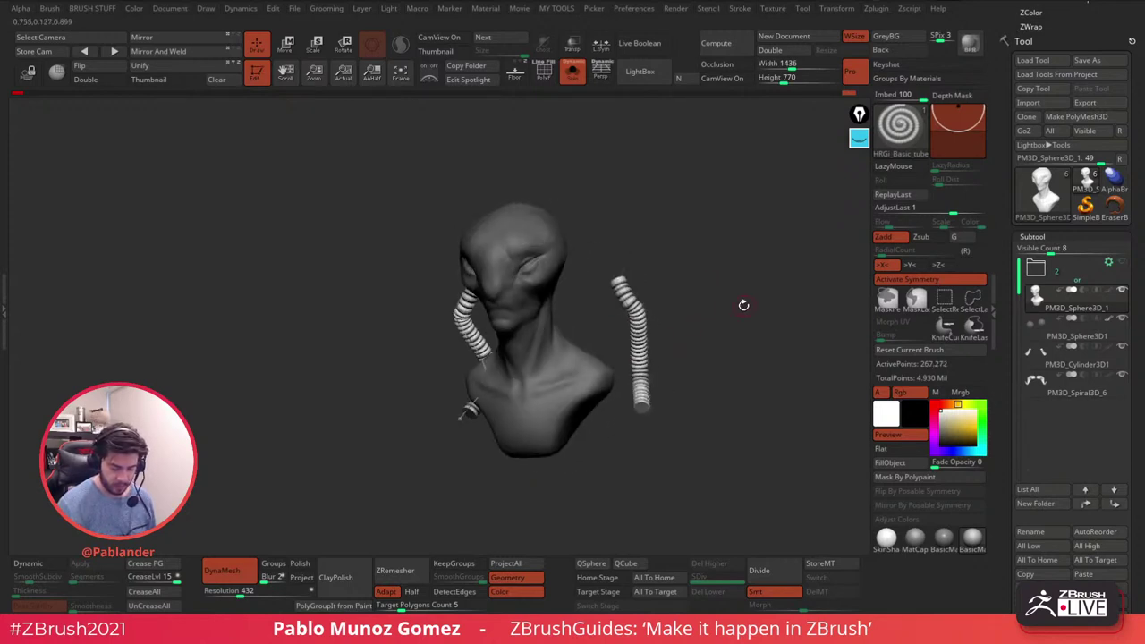
pyautogui.hotkey('ctrl', 'z')
pyautogui.moveTo(581, 365)
pyautogui.mouseDown()
pyautogui.moveTo(586, 407)
pyautogui.moveTo(563, 384)
pyautogui.moveTo(547, 228)
pyautogui.mouseUp()
pyautogui.hotkey('ctrl', 'z')
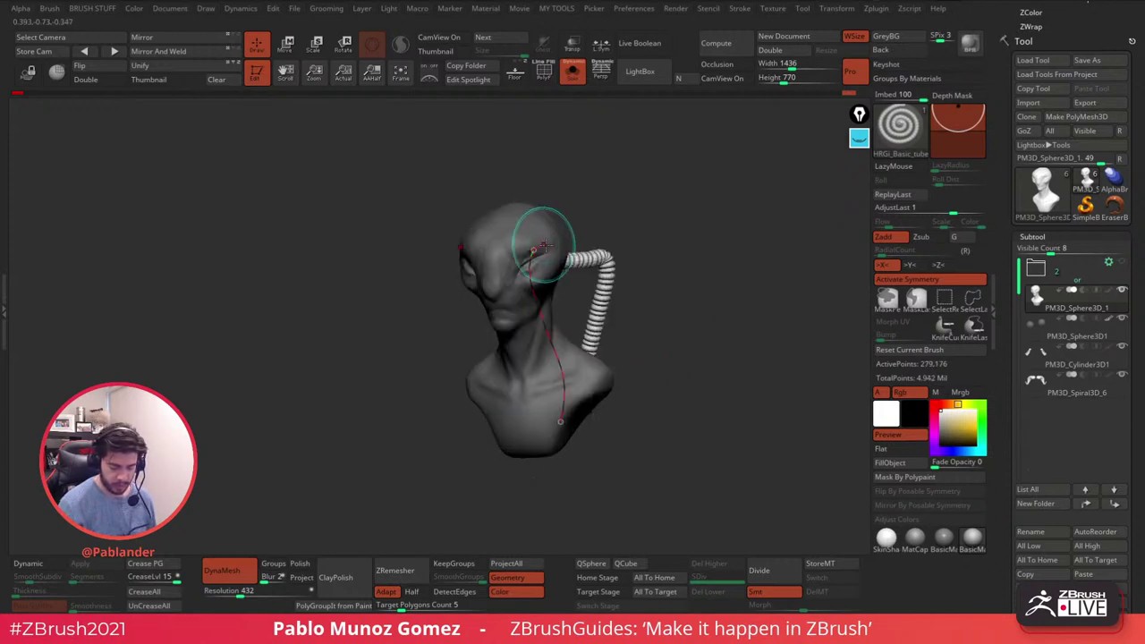
pyautogui.hotkey('ctrl', 'z')
pyautogui.keyDown('shift'); pyautogui.moveTo(607, 278); pyautogui.dragTo(599, 340); pyautogui.keyUp('shift')
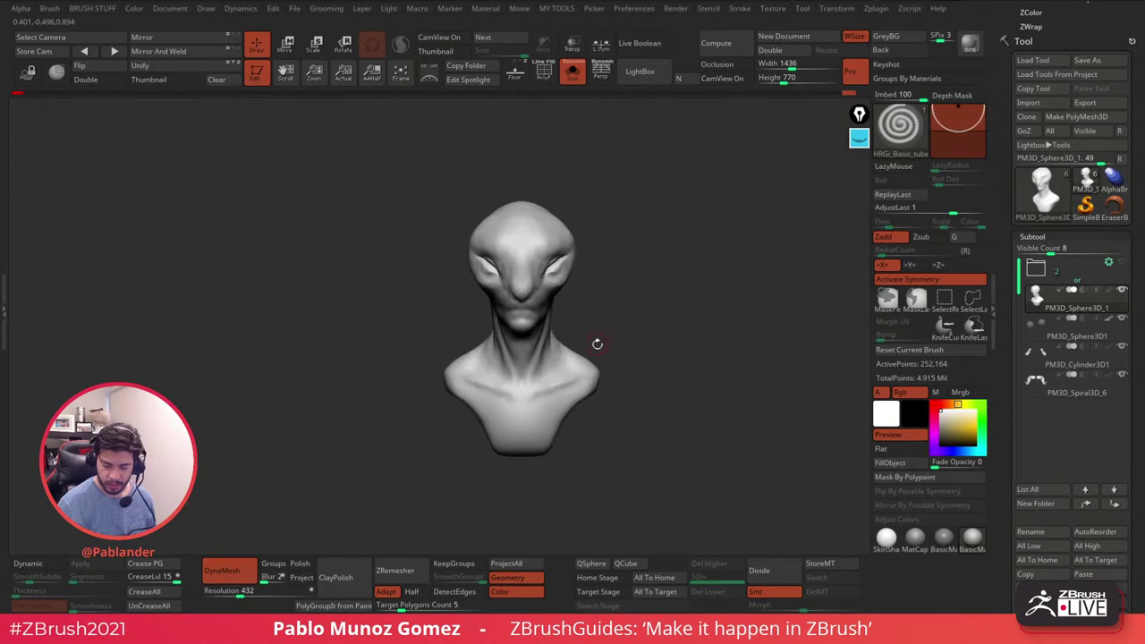
# - Look back through the bust's undo history to its first sphere state and return to the latest state
pyautogui.click(1042, 190)
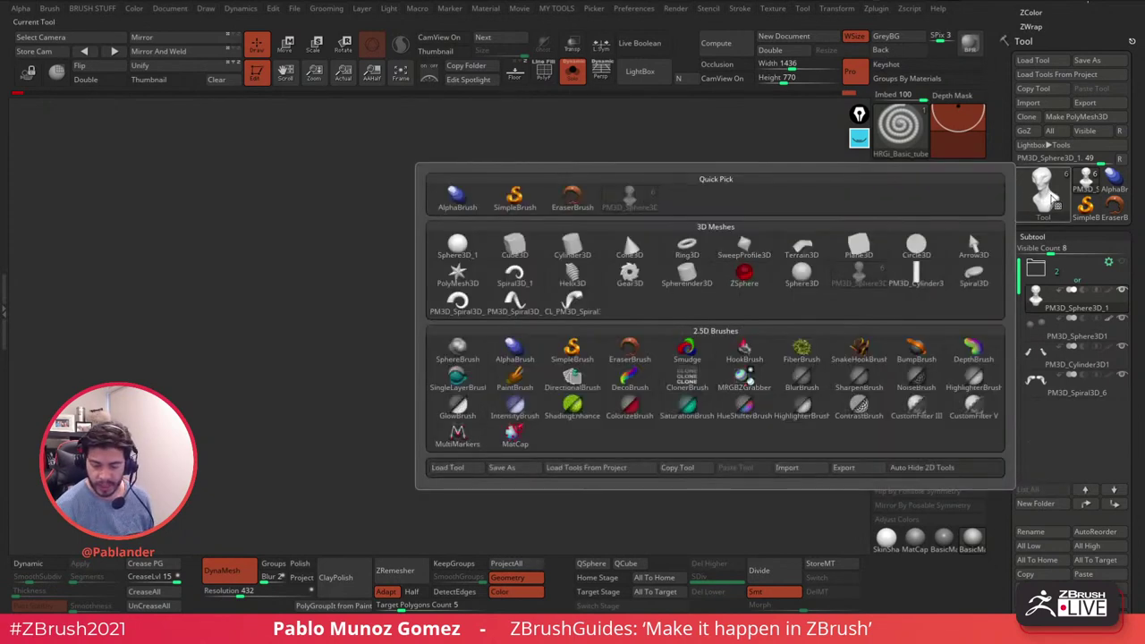
pyautogui.moveTo(1035, 198)
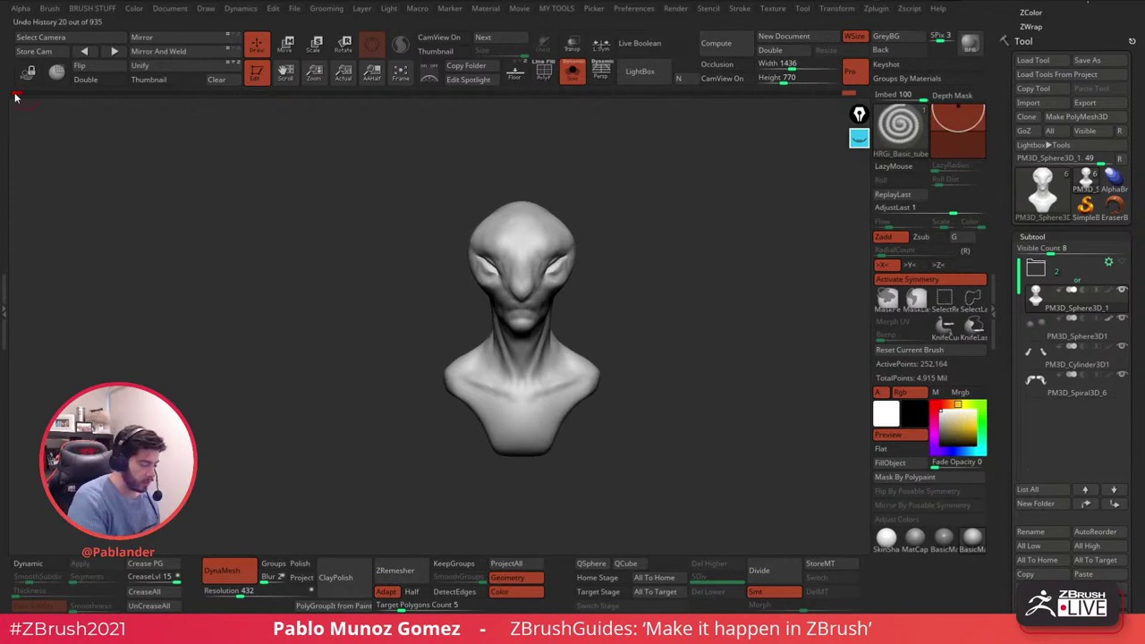
pyautogui.press('ctrl')
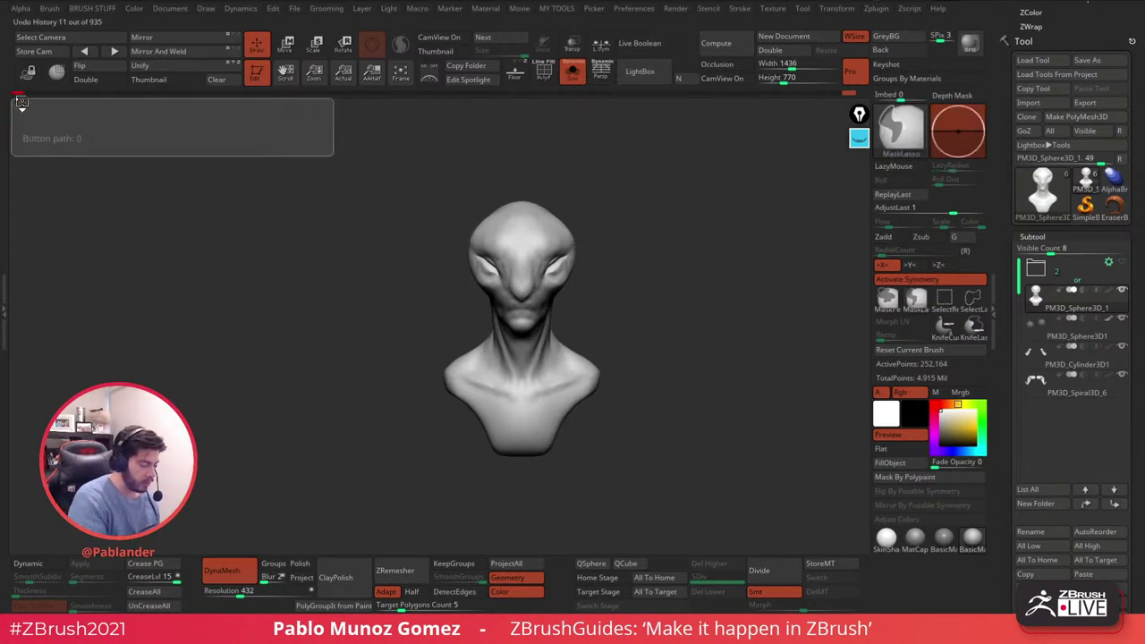
pyautogui.hotkey('ctrl', 'z')
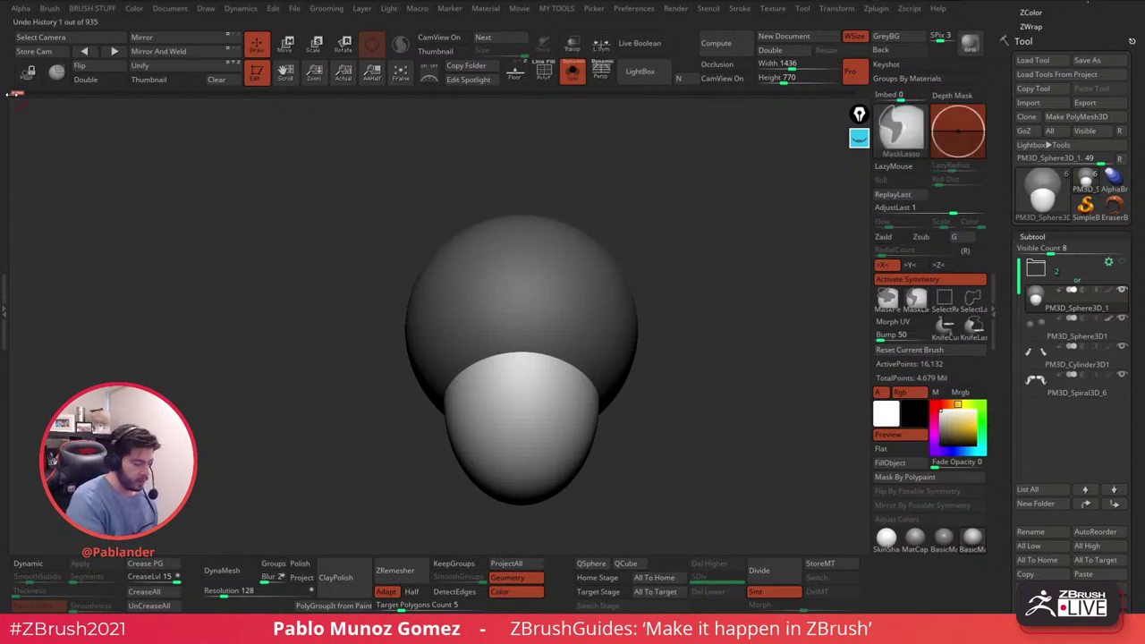
pyautogui.keyDown('ctrl'); pyautogui.click(17, 94); pyautogui.keyUp('ctrl')
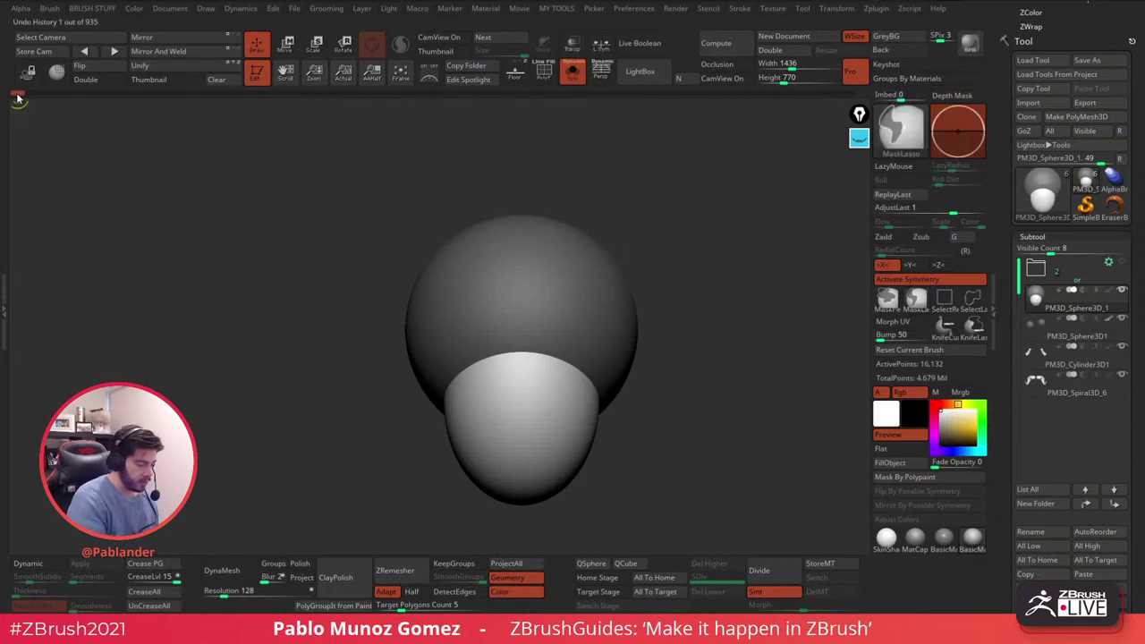
pyautogui.click(856, 92)
pyautogui.hotkey('ctrl', 'z')
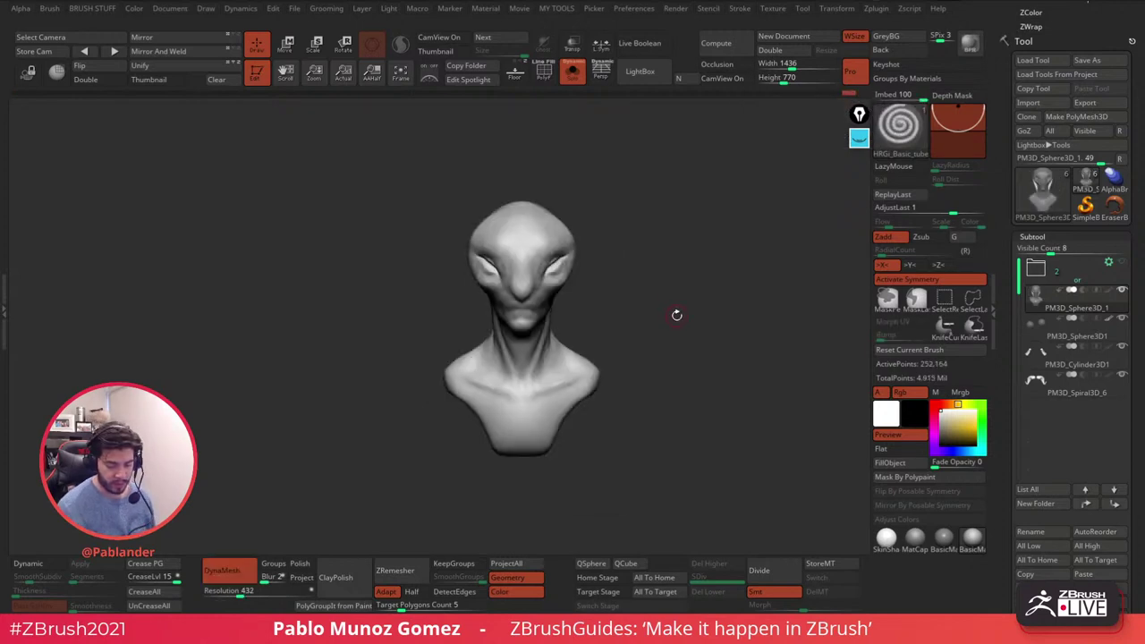
# - Try drawing a mirrored ribbed tube from the shoulders down across the chest, and undo it
pyautogui.moveTo(550, 378)
pyautogui.mouseDown()
pyautogui.moveTo(612, 363)
pyautogui.moveTo(538, 434)
pyautogui.mouseUp()
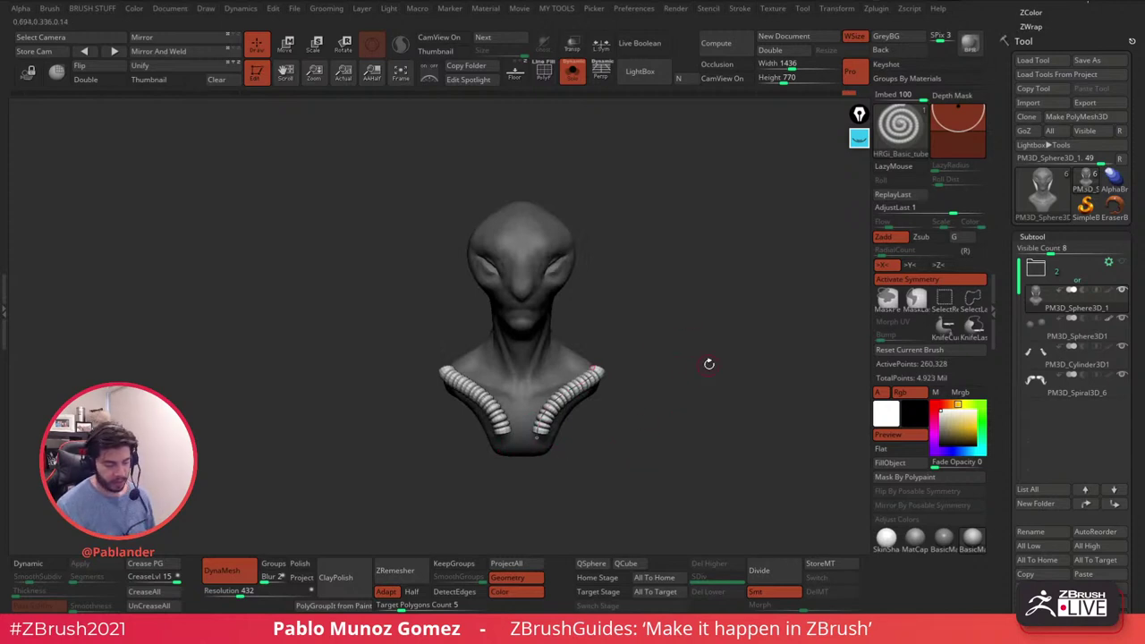
pyautogui.hotkey('ctrl', 'z')
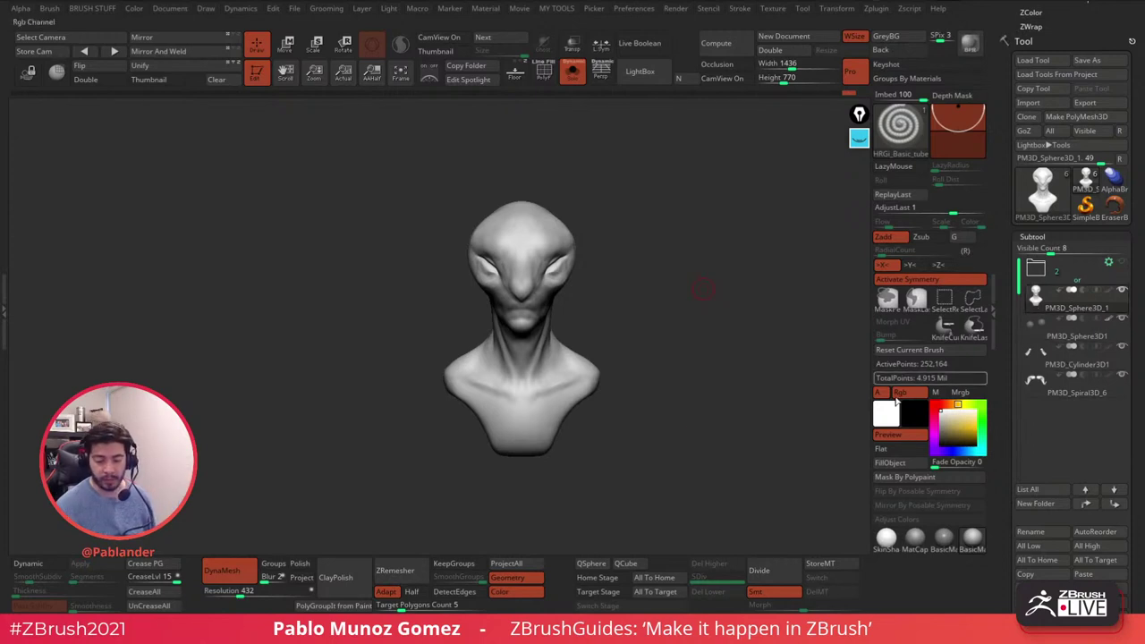
pyautogui.moveTo(1067, 394)
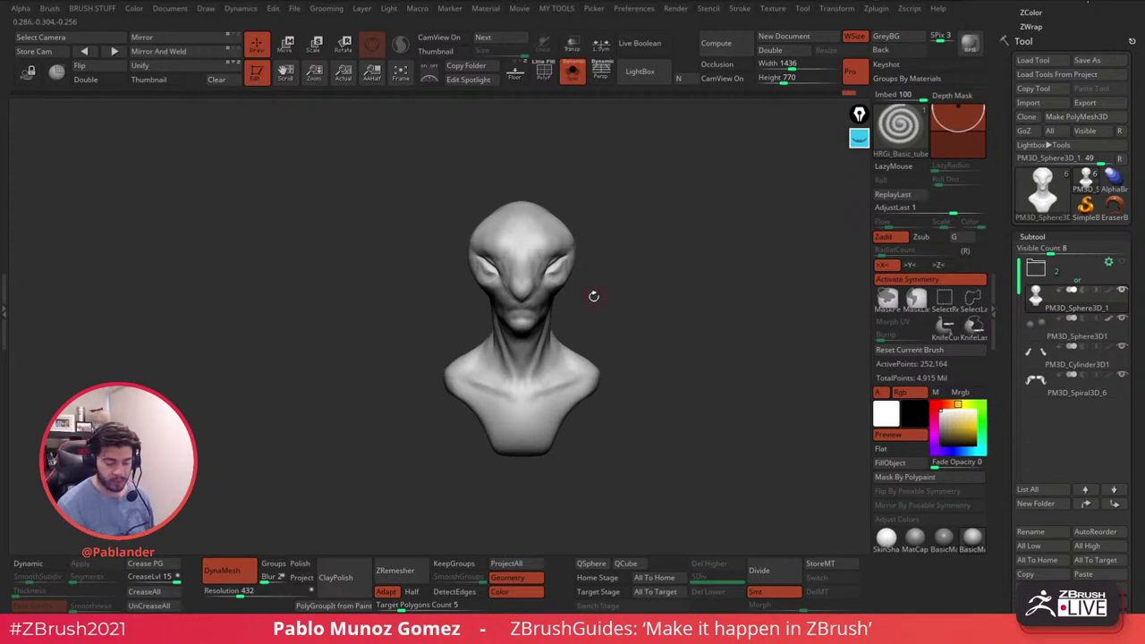
# - Try drawing mirrored ribbed tubes from the alien's face down to the chest with the HRGi_Basic_tube brush, undoing each attempt
pyautogui.moveTo(570, 257)
pyautogui.mouseDown()
pyautogui.moveTo(538, 331)
pyautogui.moveTo(559, 394)
pyautogui.mouseUp()
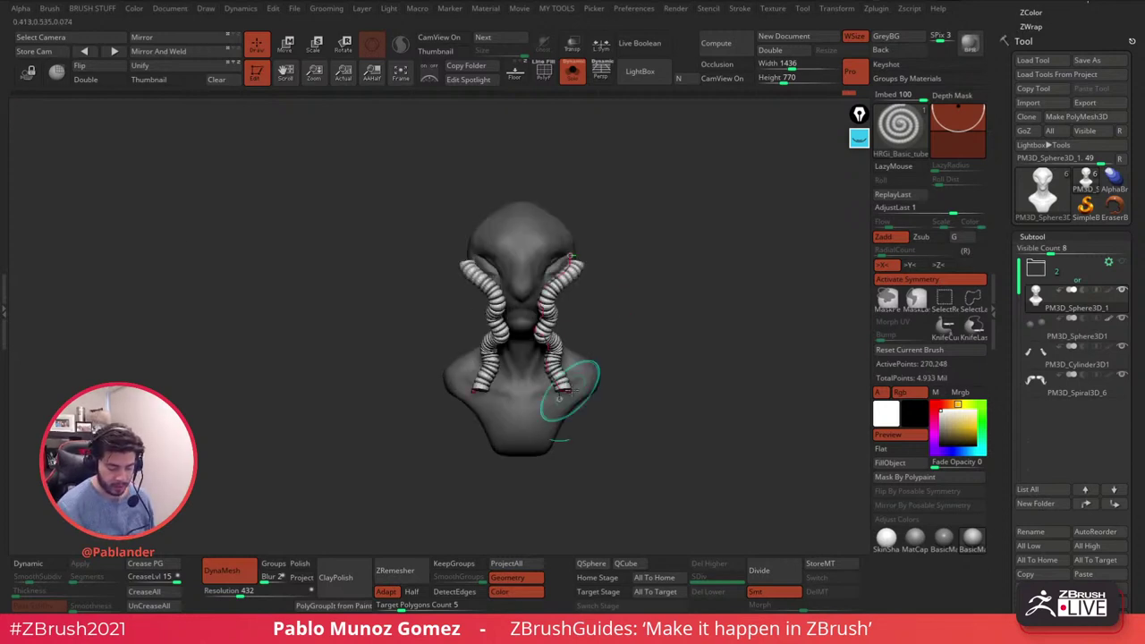
pyautogui.moveTo(718, 366)
pyautogui.mouseDown()
pyautogui.moveTo(690, 352)
pyautogui.moveTo(706, 350)
pyautogui.mouseUp()
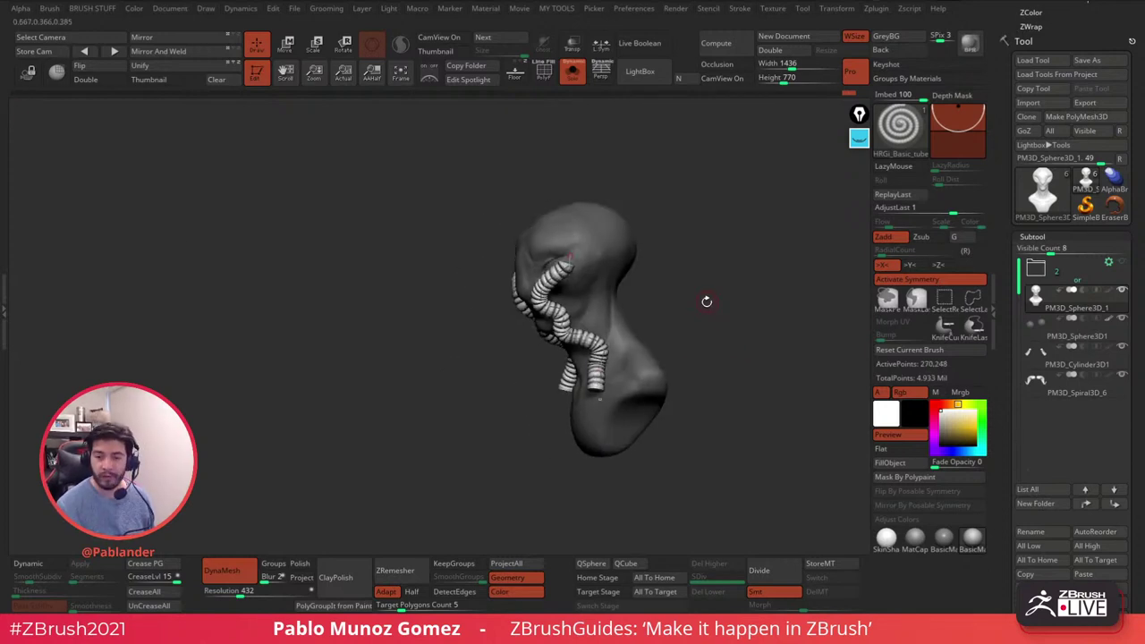
pyautogui.moveTo(703, 311); pyautogui.dragTo(654, 342)
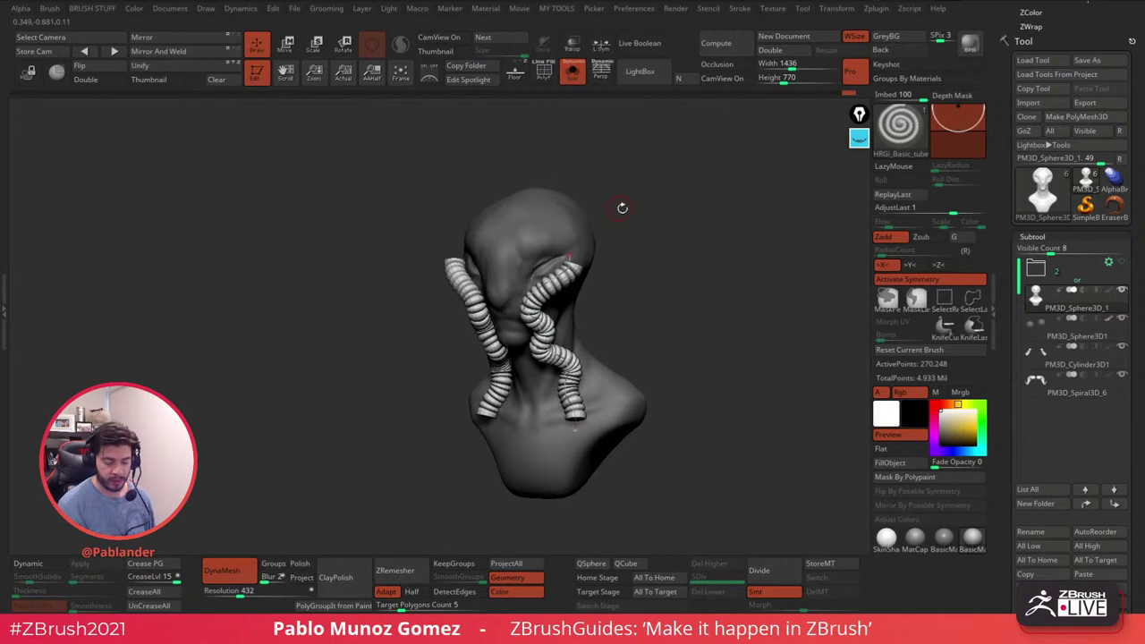
pyautogui.hotkey('ctrl', 'z')
pyautogui.moveTo(571, 229)
pyautogui.mouseDown()
pyautogui.moveTo(598, 388)
pyautogui.moveTo(568, 482)
pyautogui.mouseUp()
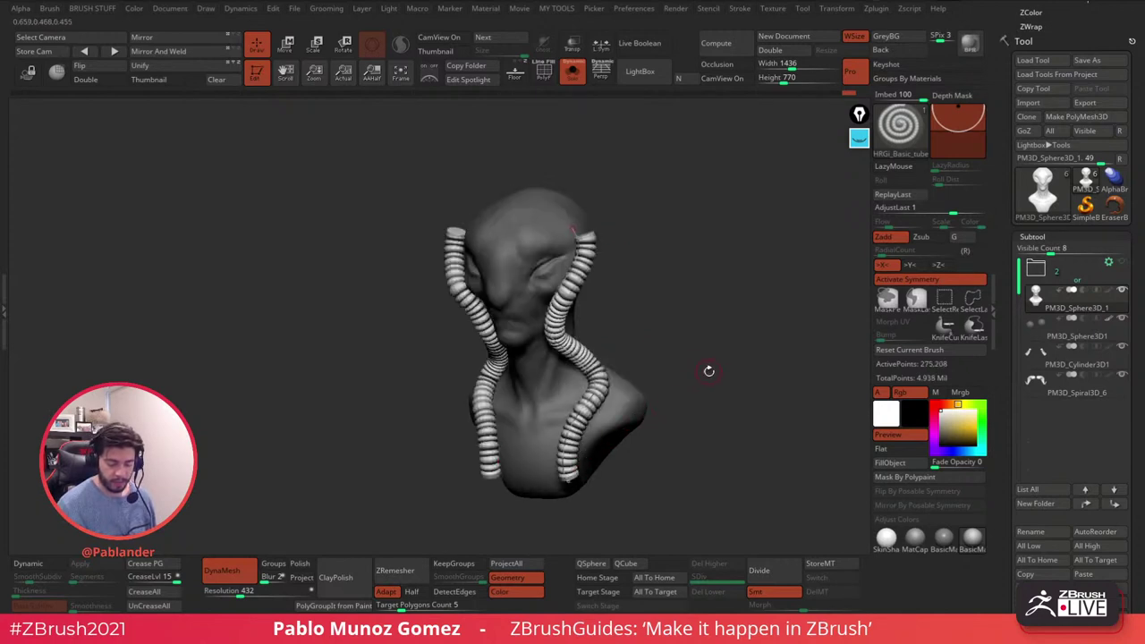
pyautogui.moveTo(611, 215); pyautogui.dragTo(642, 278)
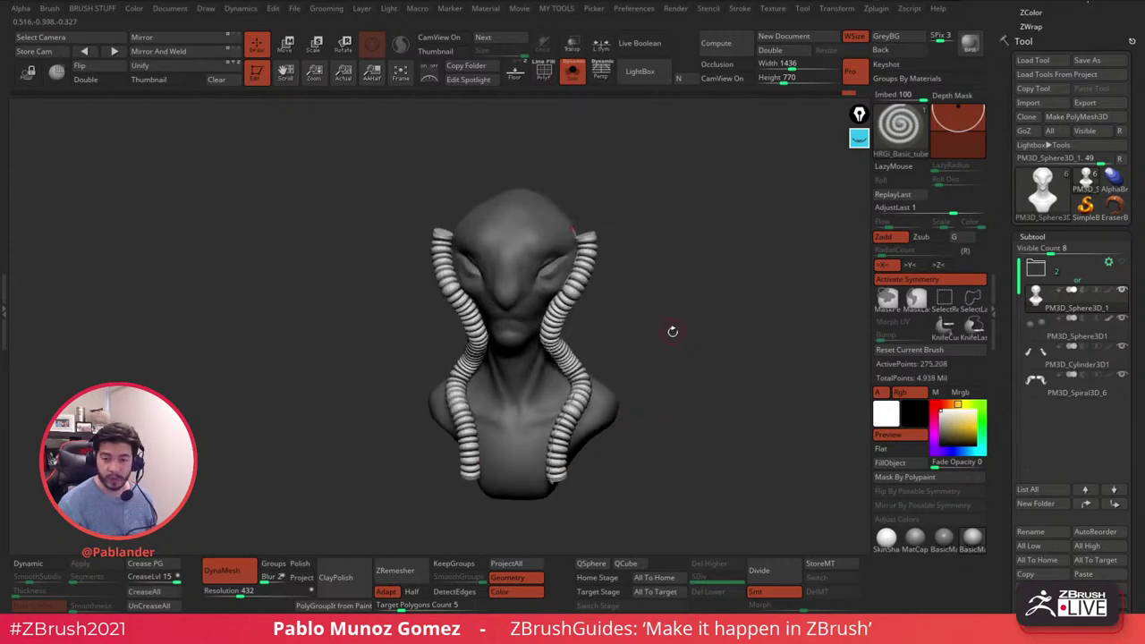
pyautogui.moveTo(685, 352)
pyautogui.mouseDown()
pyautogui.moveTo(708, 335)
pyautogui.moveTo(682, 342)
pyautogui.mouseUp()
pyautogui.hotkey('ctrl', 'z')
pyautogui.moveTo(562, 236)
pyautogui.mouseDown()
pyautogui.moveTo(545, 362)
pyautogui.moveTo(550, 478)
pyautogui.mouseUp()
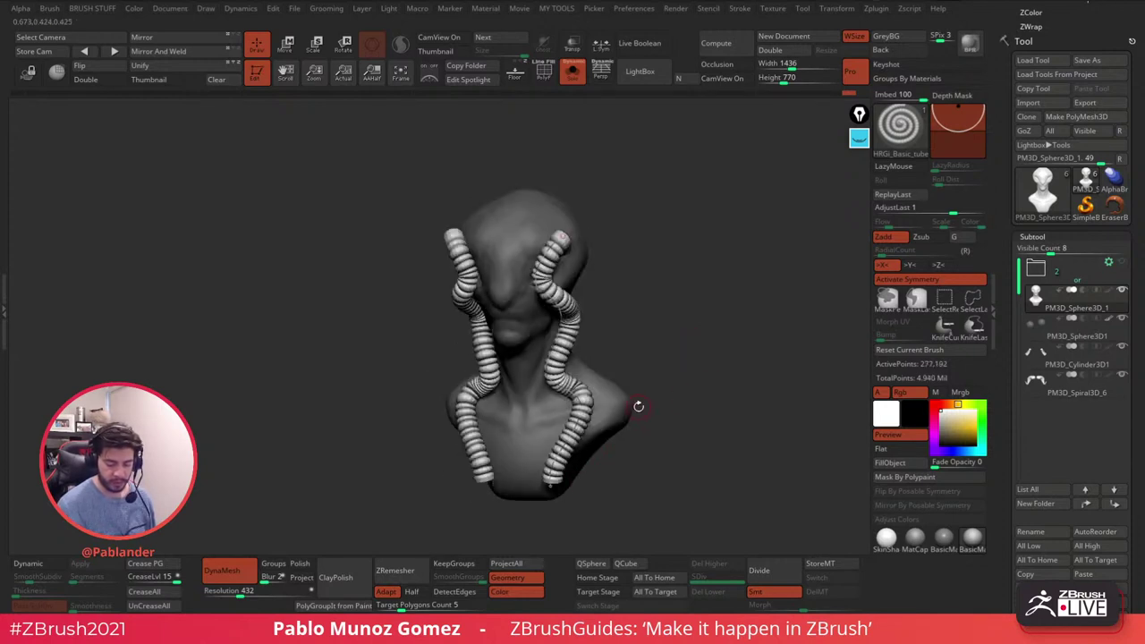
pyautogui.hotkey('ctrl', 'z')
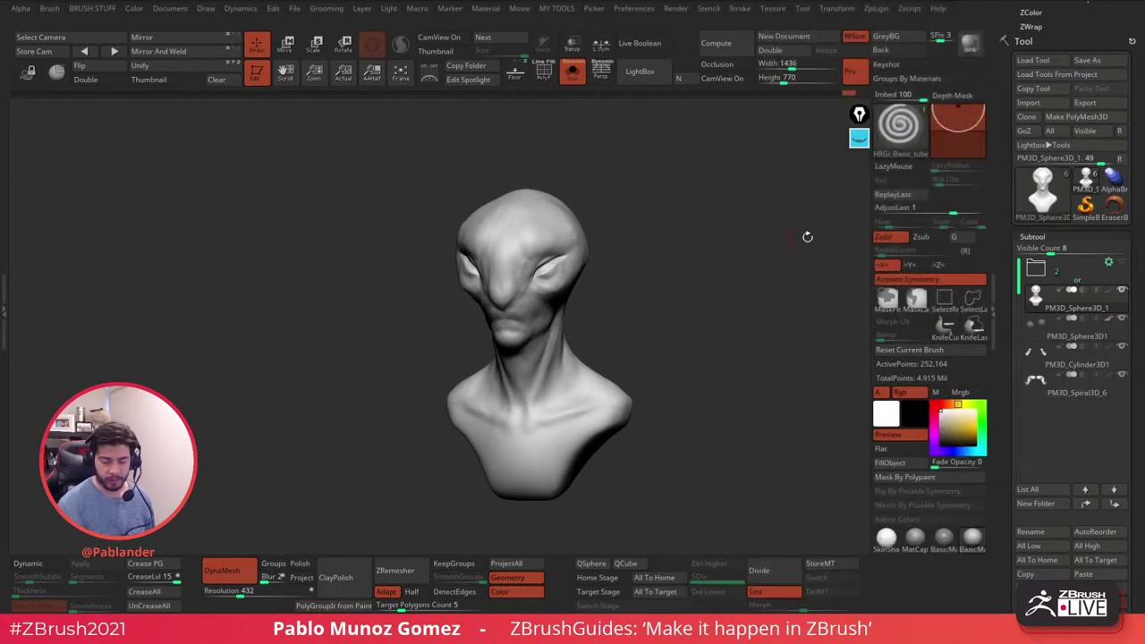
# - Switch to the Move brush and make the PM3D_Spiral3D_6 horns the active subtool, seen from the front with the whole character
pyautogui.click(1064, 391)
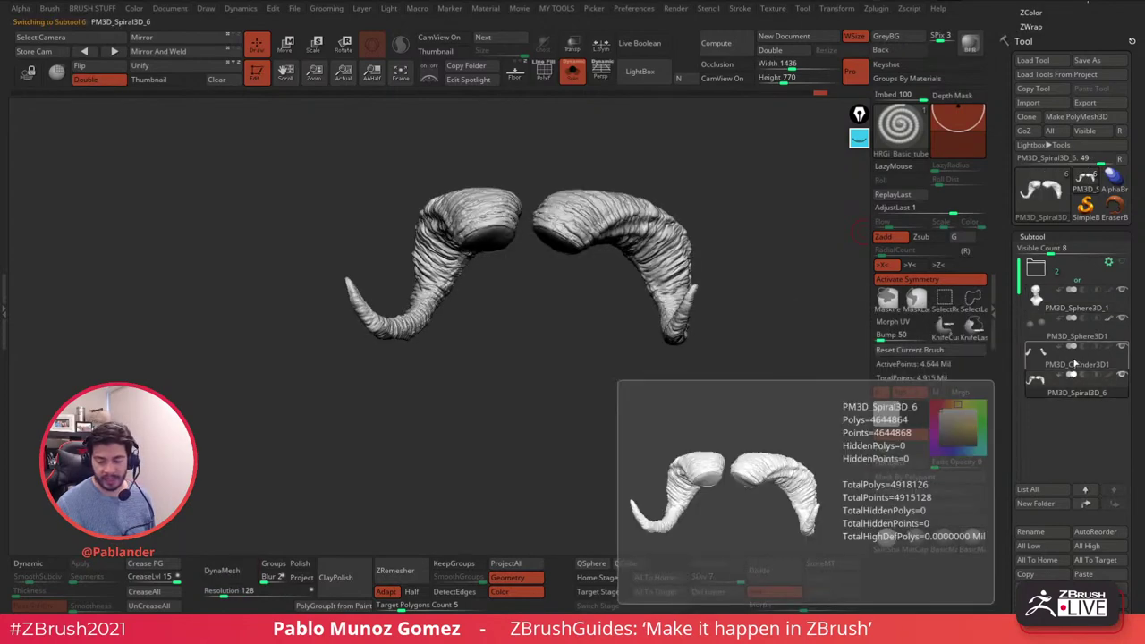
pyautogui.moveTo(1086, 349)
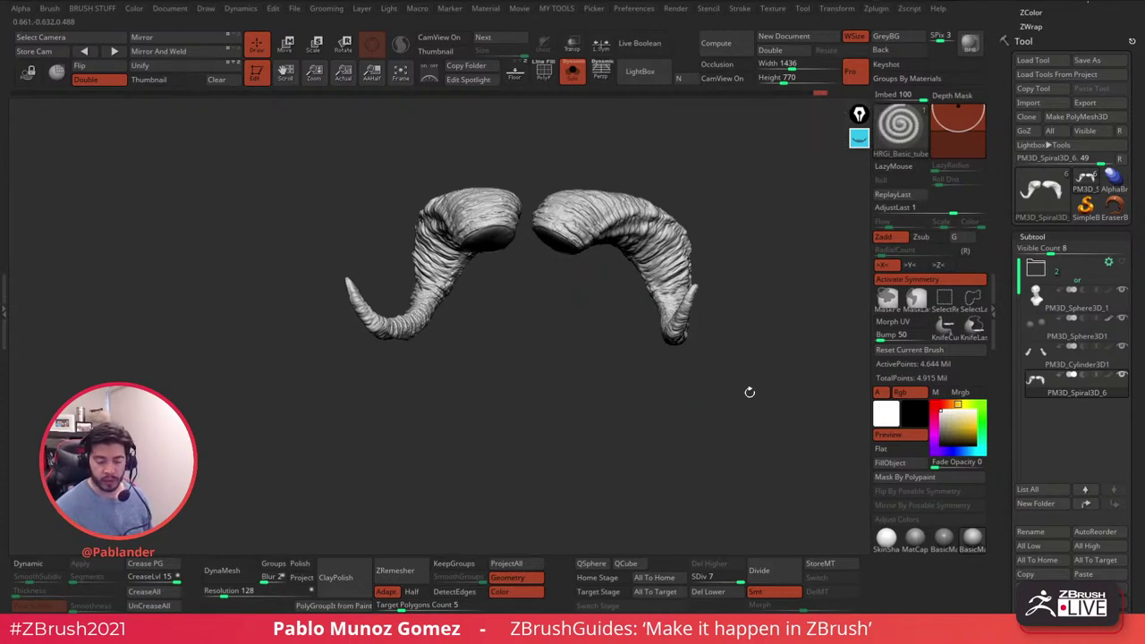
pyautogui.click(1043, 300)
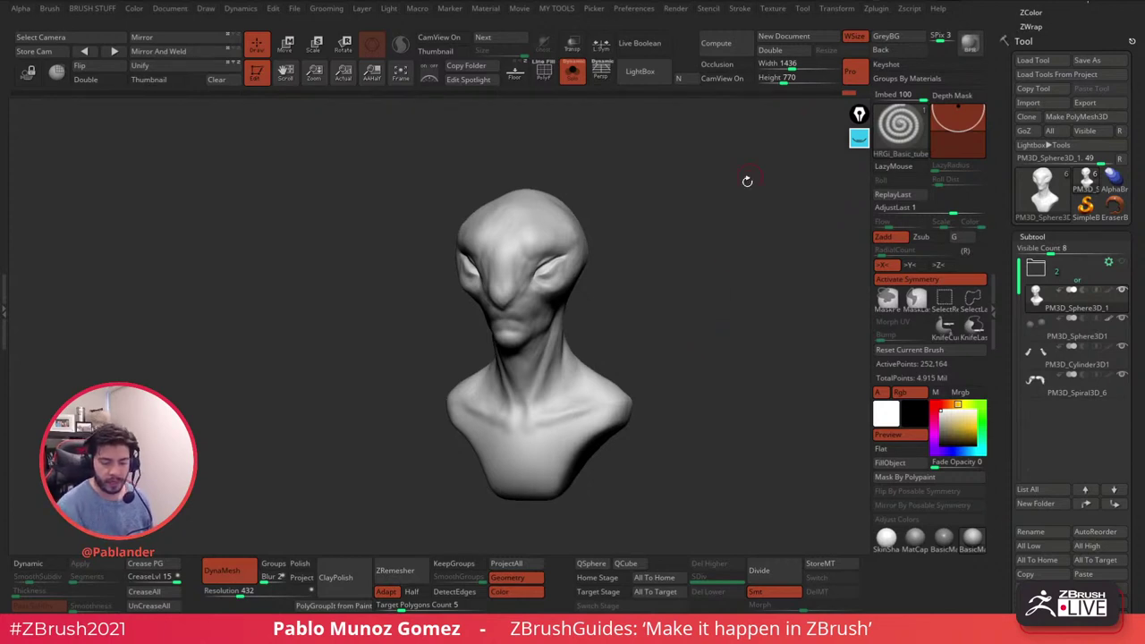
pyautogui.press('space')
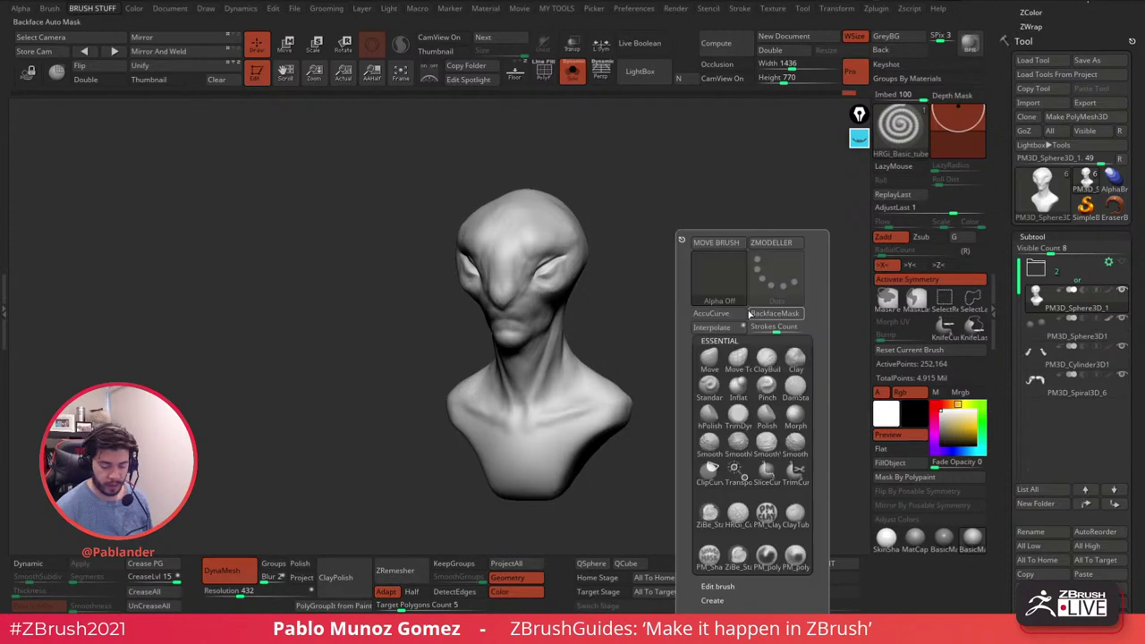
pyautogui.moveTo(664, 312)
pyautogui.keyDown('shift'); pyautogui.mouseDown()
pyautogui.moveTo(674, 348)
pyautogui.moveTo(659, 350)
pyautogui.mouseUp(); pyautogui.keyUp('shift')
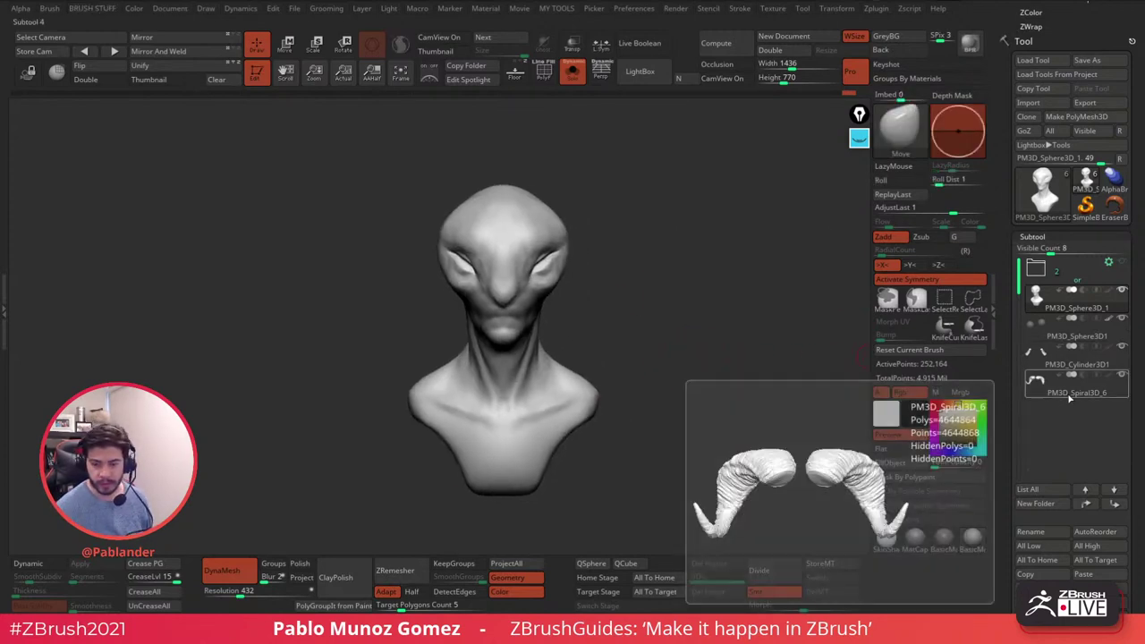
pyautogui.click(1067, 396)
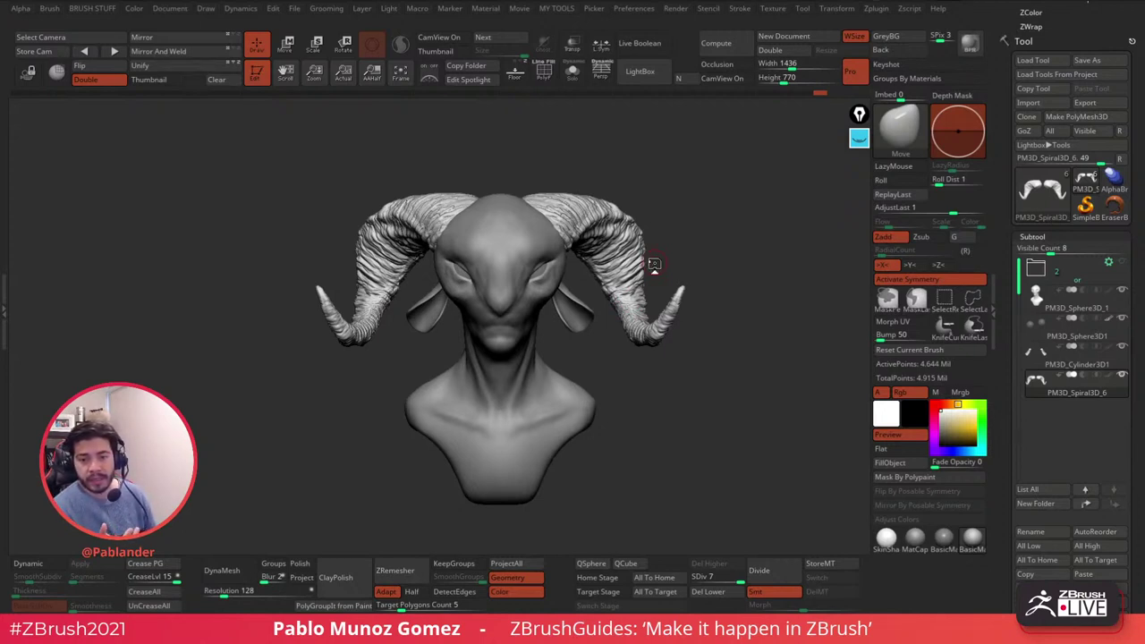
pyautogui.rightClick(710, 240)
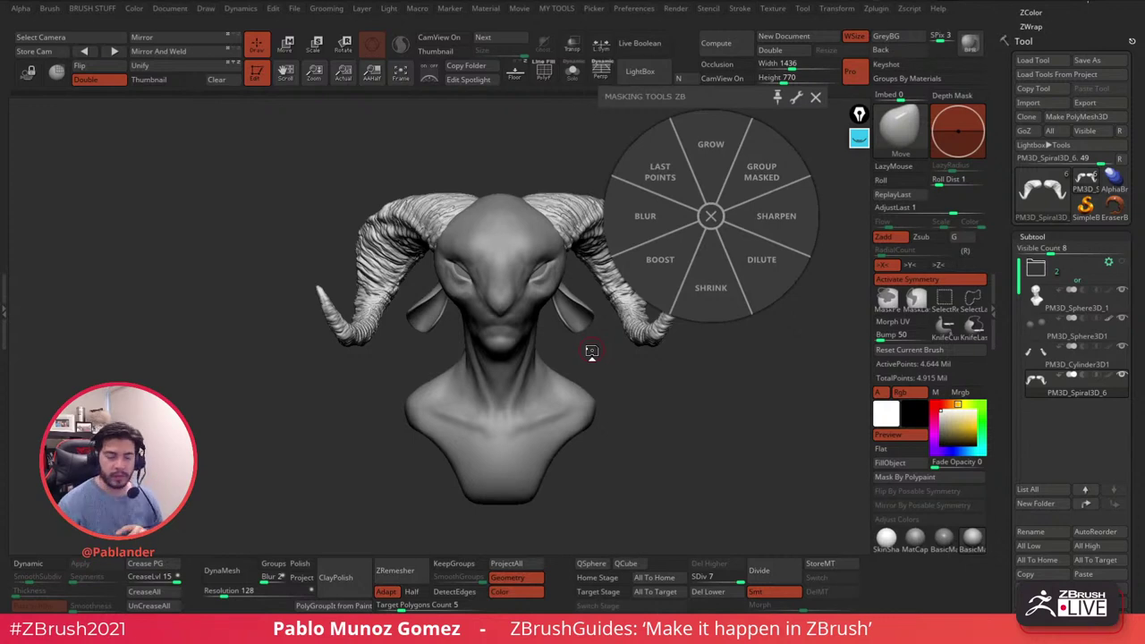
pyautogui.click(711, 218)
pyautogui.press('F1')
pyautogui.click(721, 245)
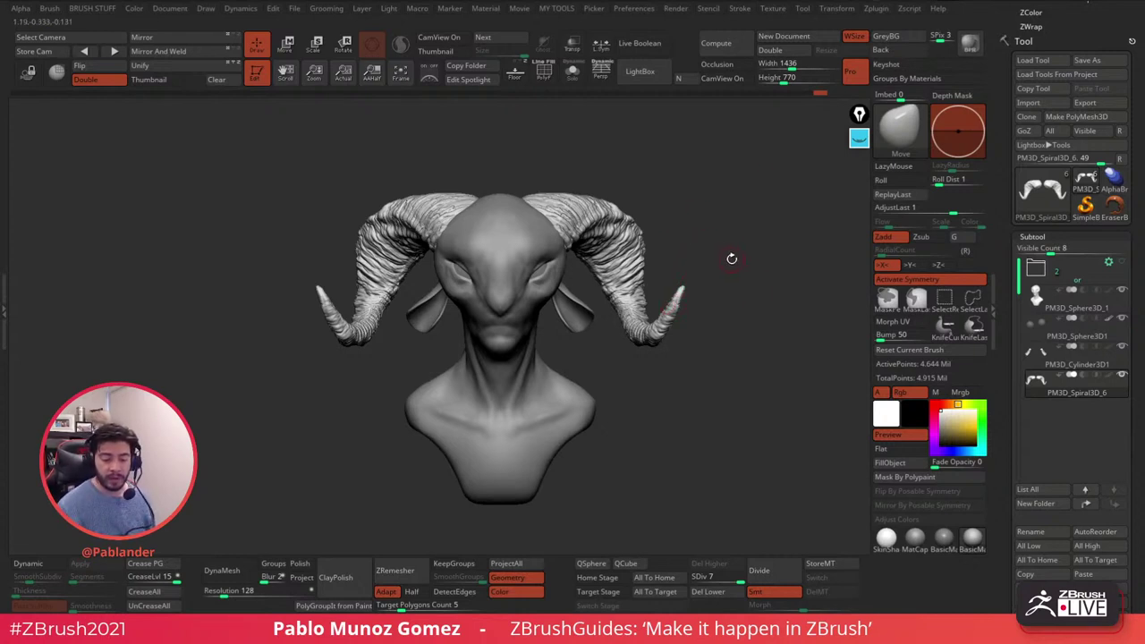
pyautogui.rightClick(713, 223)
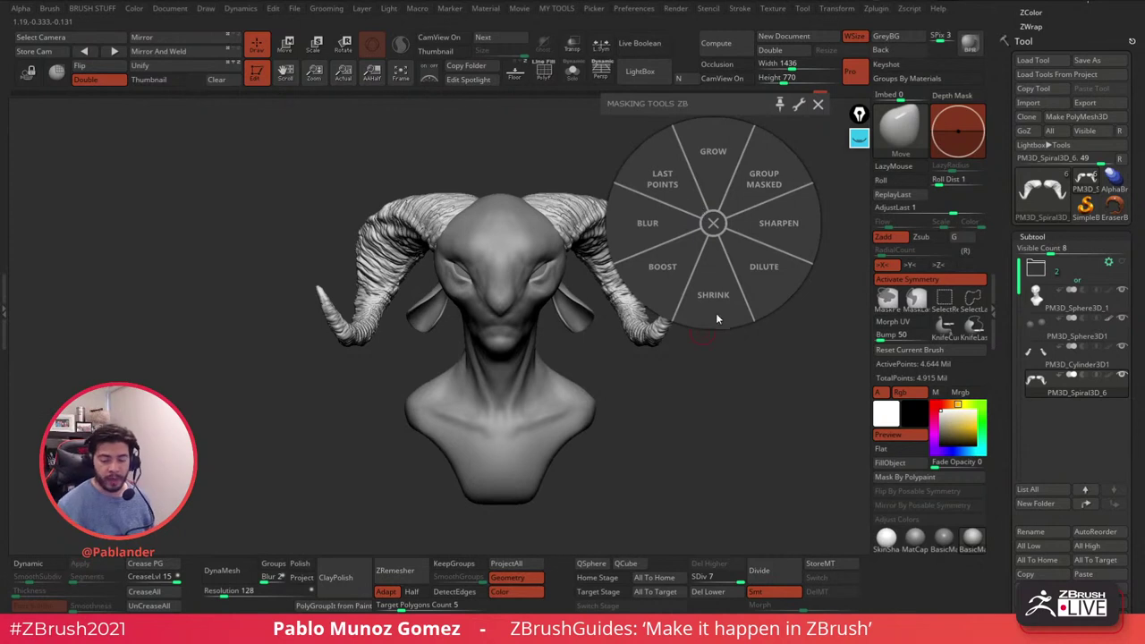
pyautogui.click(713, 225)
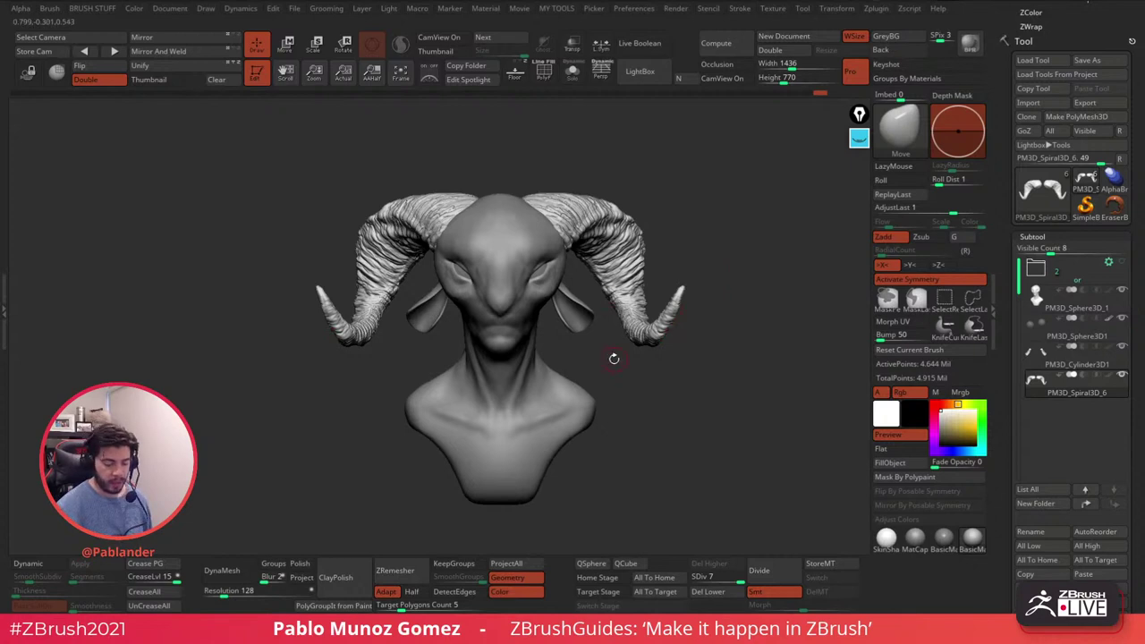
# - Make the PM3D_Sphere3D_1 bust the active subtool and choose the DamStandard brush
pyautogui.moveTo(641, 329); pyautogui.dragTo(577, 300, button='right')
pyautogui.keyDown('ctrl'); pyautogui.moveTo(577, 299); pyautogui.dragTo(582, 335, button='right'); pyautogui.keyUp('ctrl')
pyautogui.keyDown('alt'); pyautogui.click(581, 334); pyautogui.keyUp('alt')
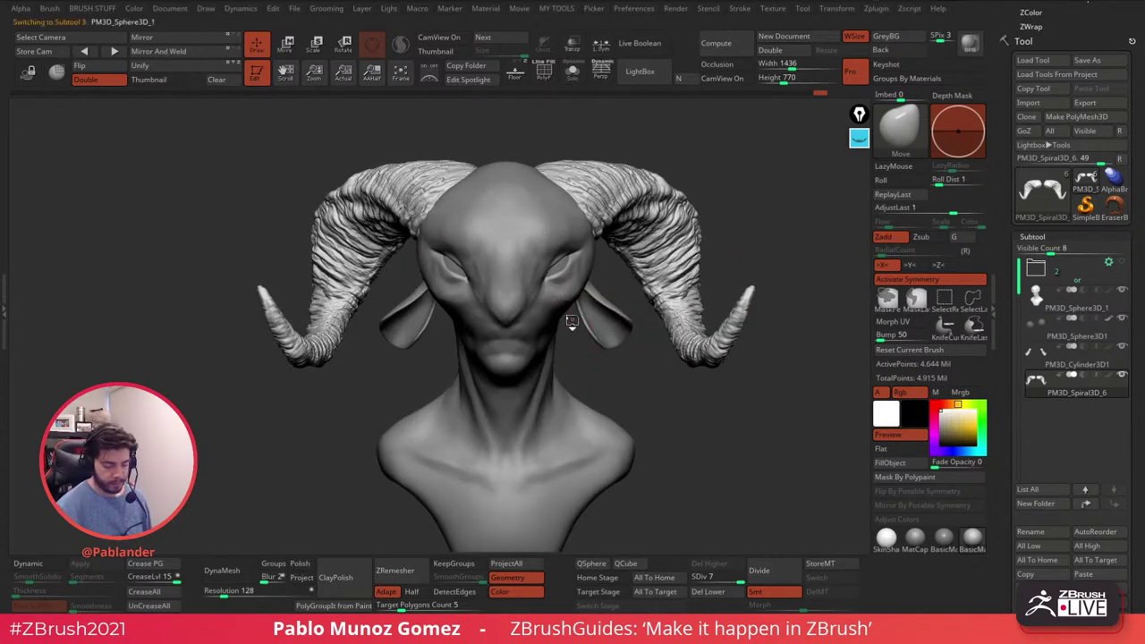
pyautogui.moveTo(572, 310); pyautogui.dragTo(610, 322)
pyautogui.press('b')
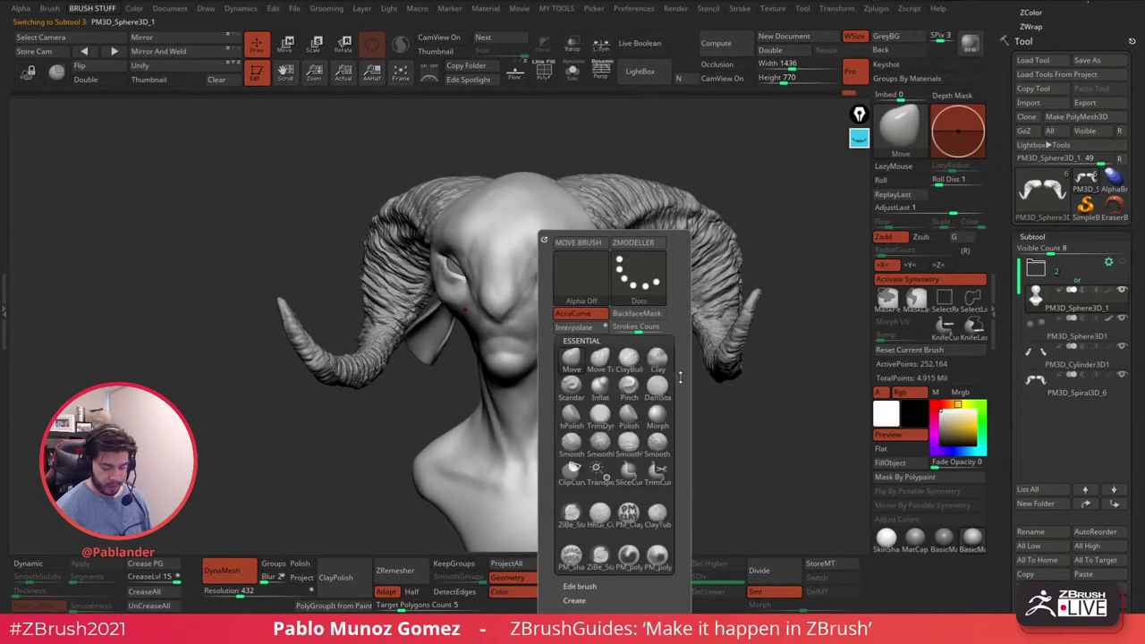
pyautogui.click(658, 388)
# - Isolate the bust in perspective view and remesh it with DynaMesh at resolution 672
pyautogui.moveTo(614, 303)
pyautogui.mouseDown(button='right')
pyautogui.moveTo(559, 304)
pyautogui.moveTo(567, 273)
pyautogui.moveTo(621, 256)
pyautogui.moveTo(561, 277)
pyautogui.moveTo(563, 355)
pyautogui.moveTo(564, 253)
pyautogui.moveTo(577, 291)
pyautogui.moveTo(580, 267)
pyautogui.mouseUp(button='right')
pyautogui.click(572, 82)
pyautogui.click(601, 72)
pyautogui.moveTo(239, 593); pyautogui.dragTo(249, 592)
pyautogui.keyDown('ctrl'); pyautogui.moveTo(286, 426); pyautogui.dragTo(318, 494); pyautogui.keyUp('ctrl')
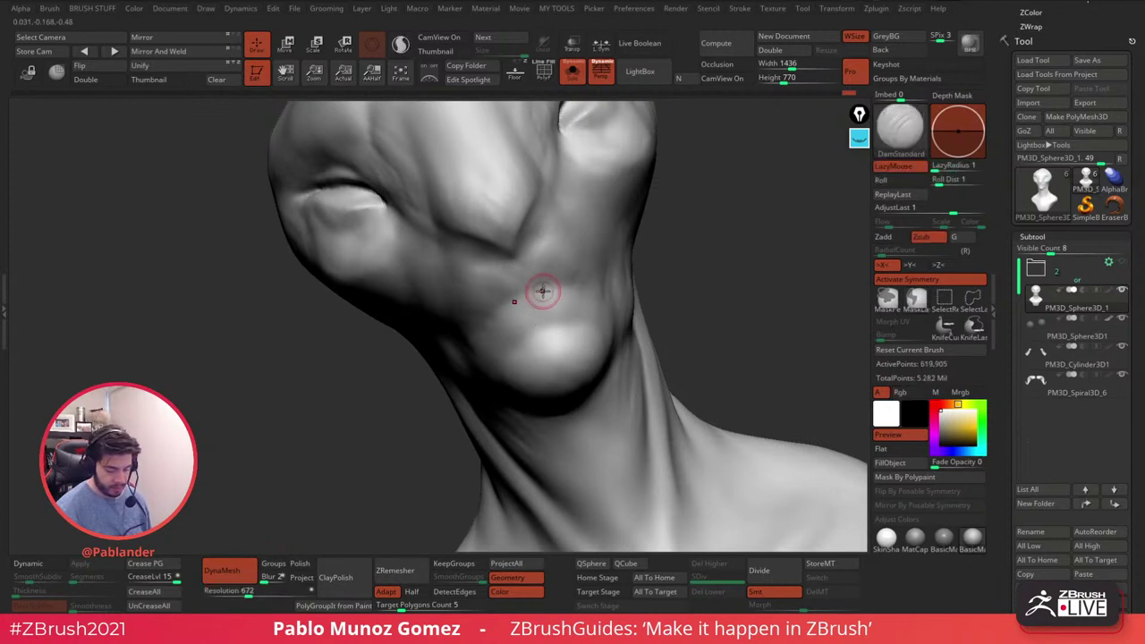
# - Carve the mouth line between the lips from the centre out to the corners with symmetrical DamStandard strokes
pyautogui.moveTo(539, 292); pyautogui.dragTo(560, 271, button='right')
pyautogui.moveTo(550, 287)
pyautogui.mouseDown()
pyautogui.moveTo(490, 323)
pyautogui.moveTo(495, 313)
pyautogui.mouseUp()
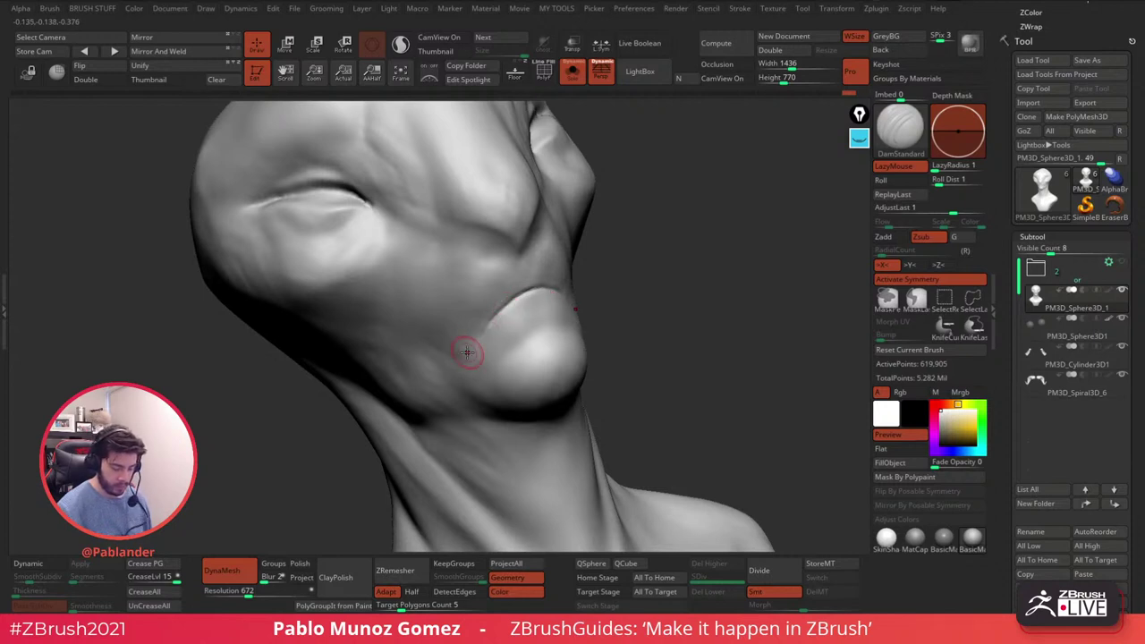
pyautogui.moveTo(468, 349); pyautogui.dragTo(524, 277)
pyautogui.press('b')
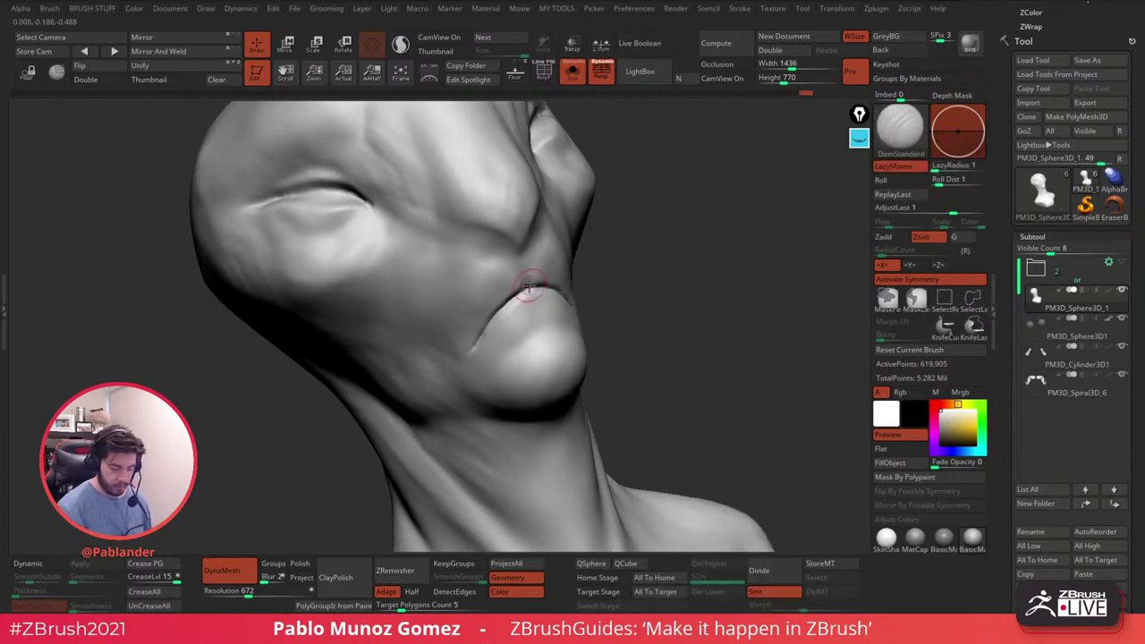
pyautogui.moveTo(517, 293); pyautogui.dragTo(512, 301)
pyautogui.moveTo(481, 344); pyautogui.dragTo(561, 300, button='right')
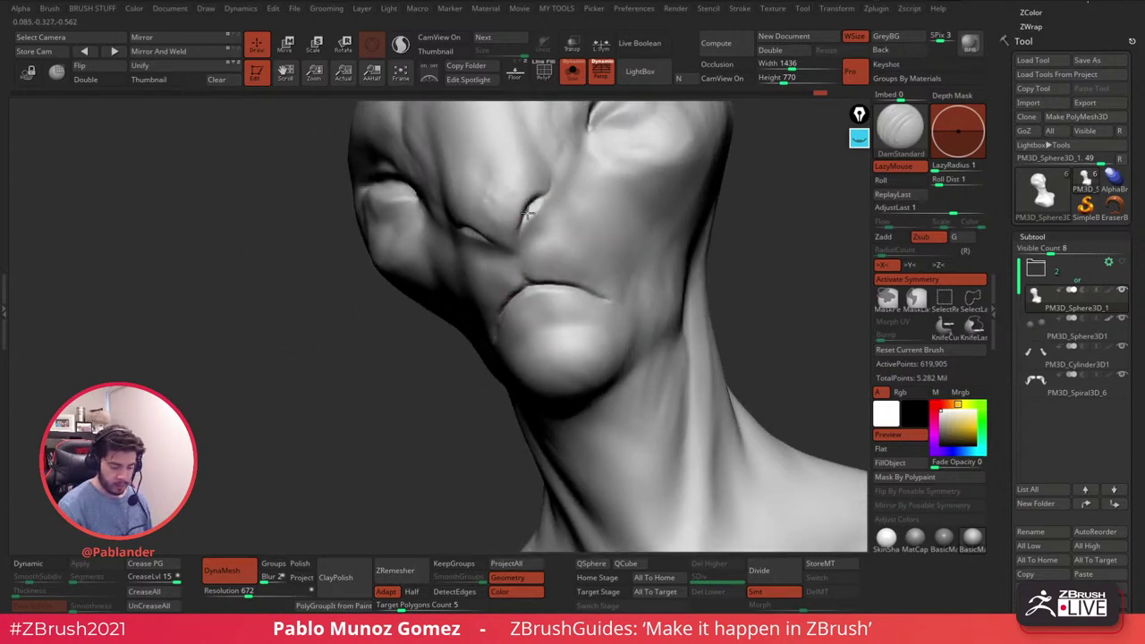
# - Carve the nostril openings under the tip of the nose with DamStandard
pyautogui.moveTo(519, 240); pyautogui.dragTo(544, 195)
pyautogui.moveTo(562, 158); pyautogui.dragTo(617, 161, button='right')
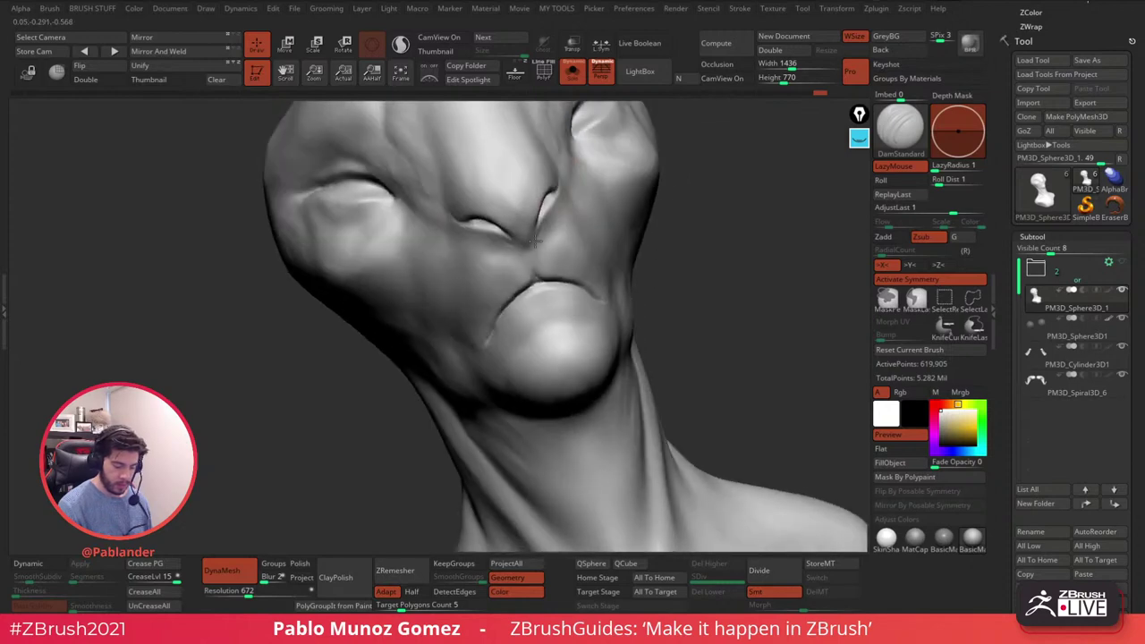
pyautogui.moveTo(583, 204); pyautogui.dragTo(559, 255, button='right')
pyautogui.rightClick(585, 210)
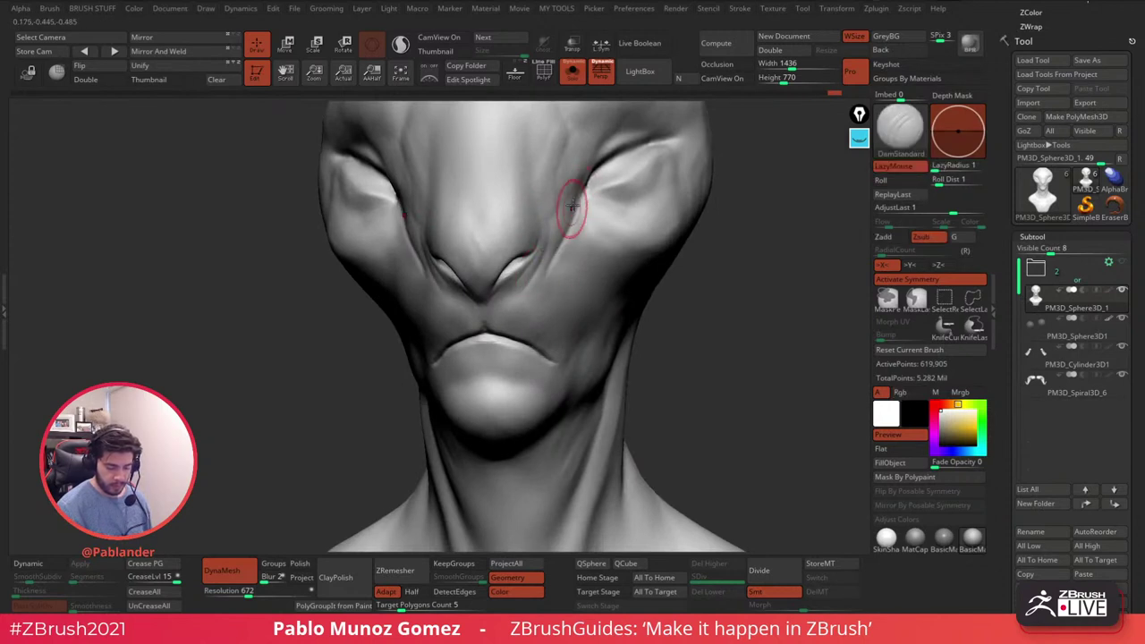
# - Carve a fold from the inner eye corner down across the cheek, soften it, and sharpen the upper eyelid crease
pyautogui.moveTo(597, 272)
pyautogui.mouseDown(button='right')
pyautogui.moveTo(644, 261)
pyautogui.moveTo(603, 245)
pyautogui.mouseUp(button='right')
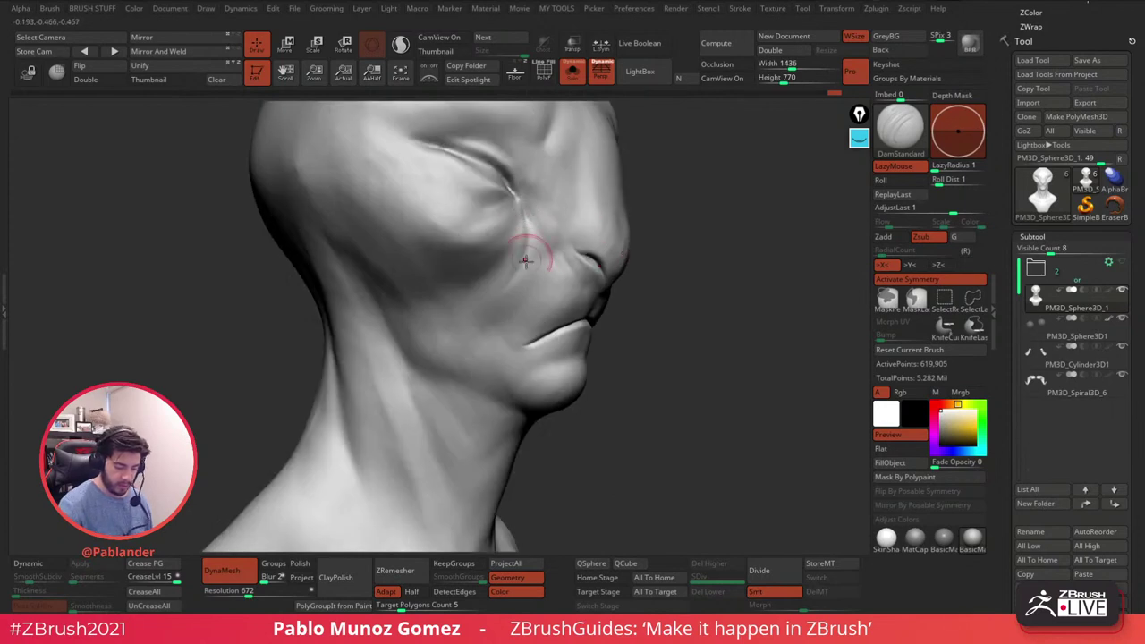
pyautogui.moveTo(509, 235); pyautogui.dragTo(461, 298)
pyautogui.moveTo(591, 256); pyautogui.dragTo(560, 250, button='right')
pyautogui.keyDown('shift'); pyautogui.moveTo(501, 236); pyautogui.dragTo(505, 235); pyautogui.keyUp('shift')
pyautogui.press('alt')
pyautogui.keyDown('shift'); pyautogui.moveTo(445, 302); pyautogui.dragTo(459, 331); pyautogui.keyUp('shift')
pyautogui.moveTo(515, 160); pyautogui.dragTo(490, 151)
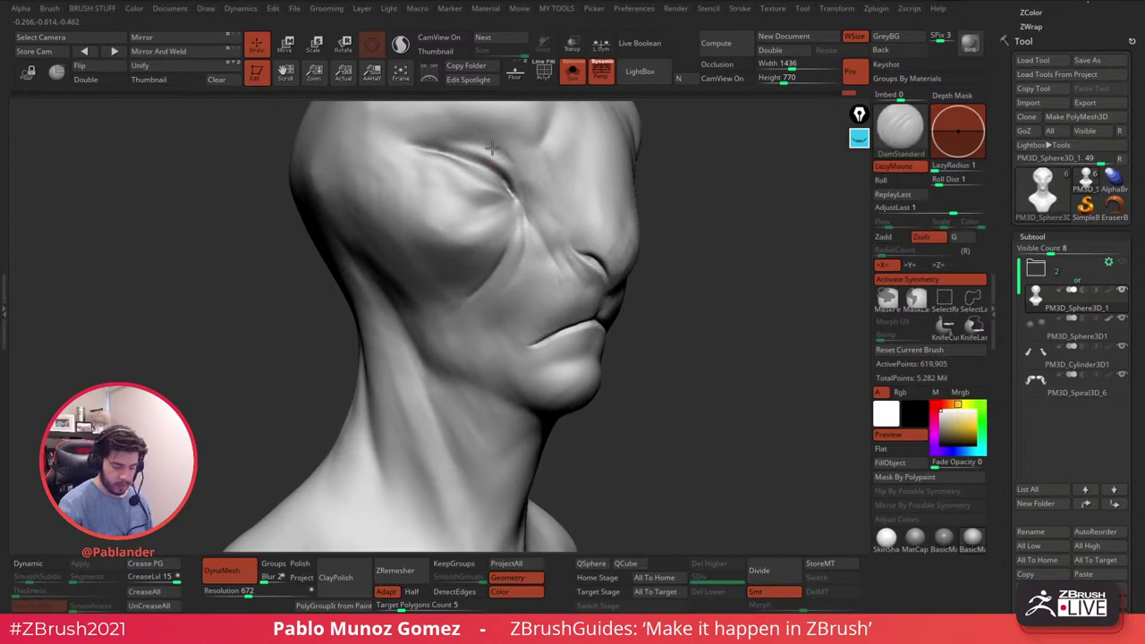
# - Show the other subtools again and smooth the outer end of the upper eyelid
pyautogui.moveTo(578, 179)
pyautogui.mouseDown(button='right')
pyautogui.moveTo(667, 205)
pyautogui.moveTo(595, 256)
pyautogui.moveTo(563, 257)
pyautogui.moveTo(579, 246)
pyautogui.moveTo(577, 260)
pyautogui.moveTo(540, 272)
pyautogui.mouseUp(button='right')
pyautogui.press('space')
pyautogui.click(574, 75)
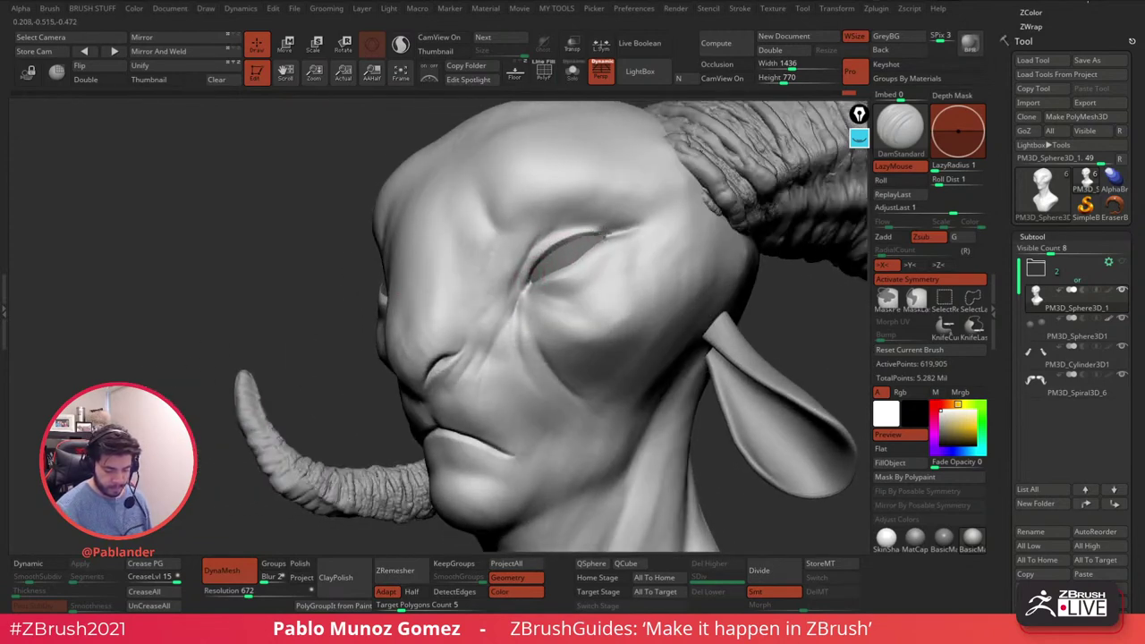
pyautogui.press('shift')
pyautogui.press('alt')
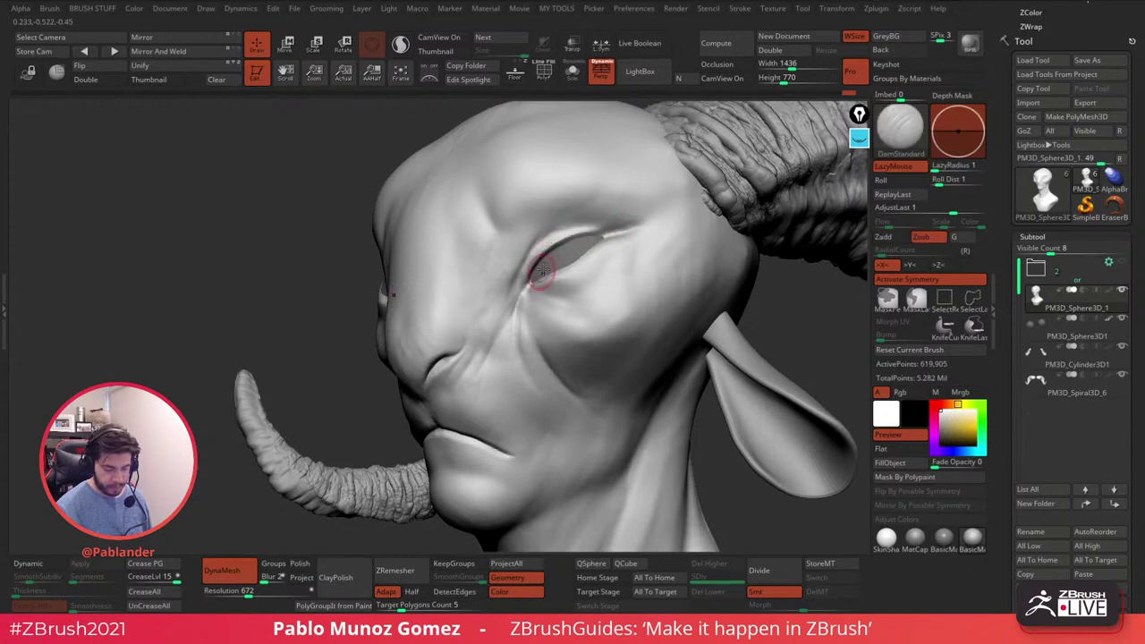
pyautogui.keyDown('shift'); pyautogui.moveTo(651, 217); pyautogui.dragTo(636, 228); pyautogui.keyUp('shift')
# - Carve wrinkle folds beneath the lower eyelid with DamStandard and smooth them lightly
pyautogui.moveTo(602, 241)
pyautogui.mouseDown(button='right')
pyautogui.moveTo(632, 233)
pyautogui.moveTo(624, 259)
pyautogui.mouseUp(button='right')
pyautogui.moveTo(609, 264)
pyautogui.mouseDown()
pyautogui.moveTo(631, 232)
pyautogui.moveTo(616, 270)
pyautogui.moveTo(642, 232)
pyautogui.moveTo(585, 310)
pyautogui.moveTo(577, 283)
pyautogui.moveTo(535, 313)
pyautogui.mouseUp()
pyautogui.moveTo(594, 290)
pyautogui.keyDown('shift'); pyautogui.mouseDown()
pyautogui.moveTo(567, 302)
pyautogui.moveTo(599, 299)
pyautogui.mouseUp(); pyautogui.keyUp('shift')
pyautogui.moveTo(657, 271); pyautogui.dragTo(588, 277, button='right')
pyautogui.moveTo(560, 304)
pyautogui.mouseDown()
pyautogui.moveTo(610, 293)
pyautogui.moveTo(595, 301)
pyautogui.mouseUp()
pyautogui.press('shift')
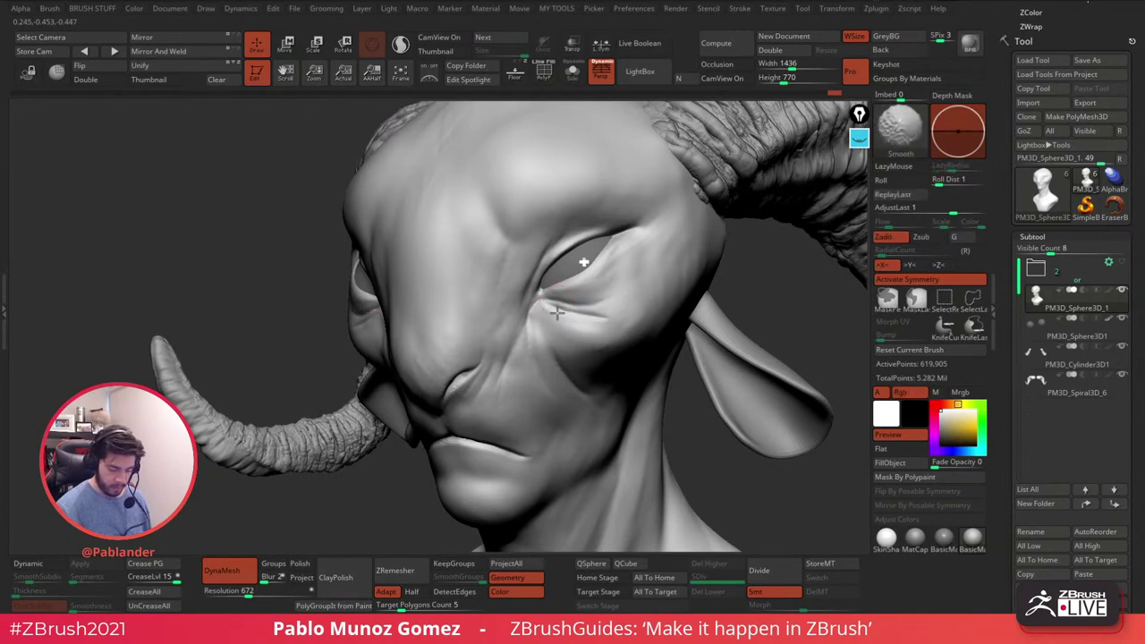
# - Smooth the brow and carve a shallow crease between the inner eye corner and the nose bridge, softening its edges
pyautogui.moveTo(622, 294)
pyautogui.keyDown('shift'); pyautogui.mouseDown(button='right')
pyautogui.moveTo(537, 300)
pyautogui.moveTo(438, 272)
pyautogui.mouseUp(button='right'); pyautogui.keyUp('shift')
pyautogui.keyDown('shift'); pyautogui.moveTo(436, 264); pyautogui.dragTo(418, 340); pyautogui.keyUp('shift')
pyautogui.moveTo(499, 257)
pyautogui.keyDown('ctrl'); pyautogui.mouseDown(button='right')
pyautogui.moveTo(503, 197)
pyautogui.moveTo(593, 191)
pyautogui.moveTo(577, 215)
pyautogui.moveTo(559, 211)
pyautogui.mouseUp(button='right'); pyautogui.keyUp('ctrl')
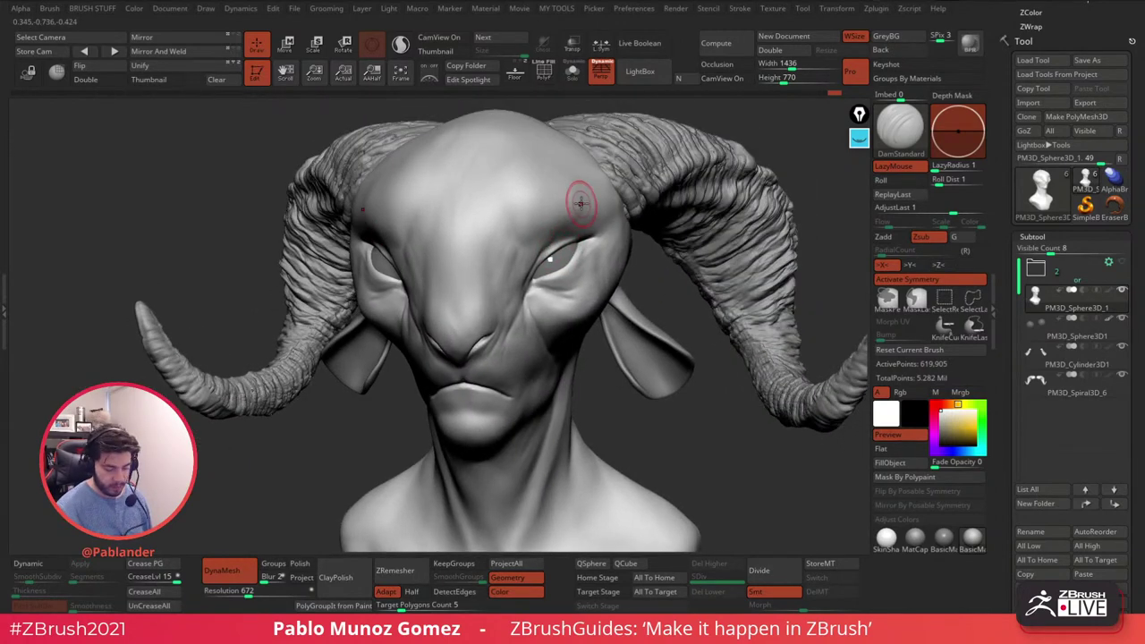
pyautogui.keyDown('shift'); pyautogui.moveTo(583, 212); pyautogui.dragTo(577, 210); pyautogui.keyUp('shift')
pyautogui.moveTo(511, 274); pyautogui.dragTo(515, 259)
pyautogui.press('shift')
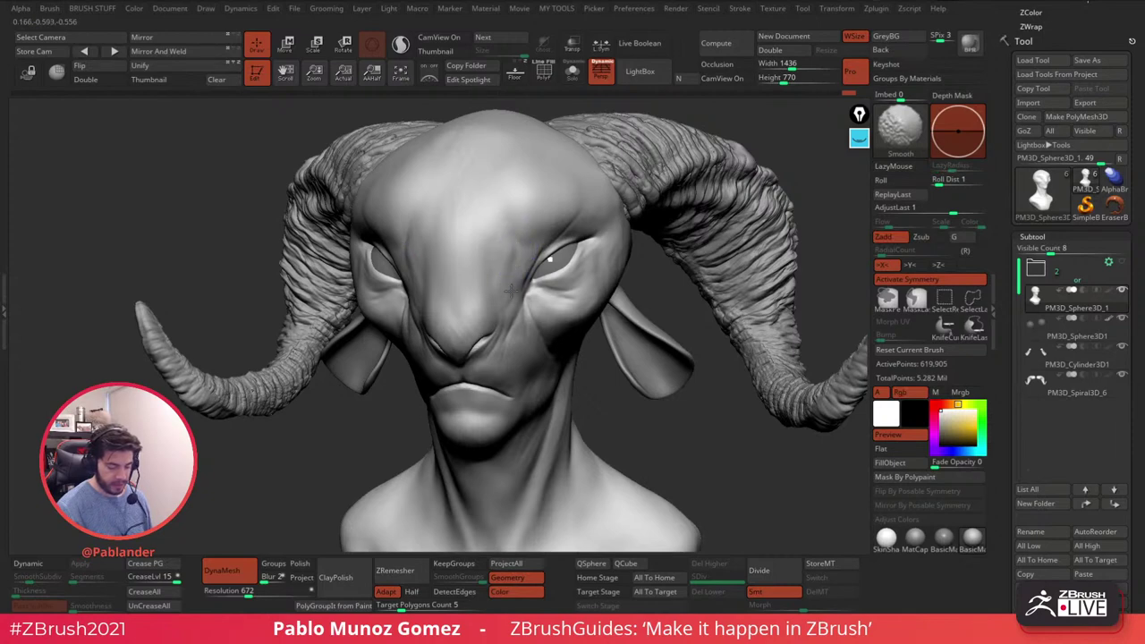
pyautogui.moveTo(508, 238); pyautogui.dragTo(529, 240, button='right')
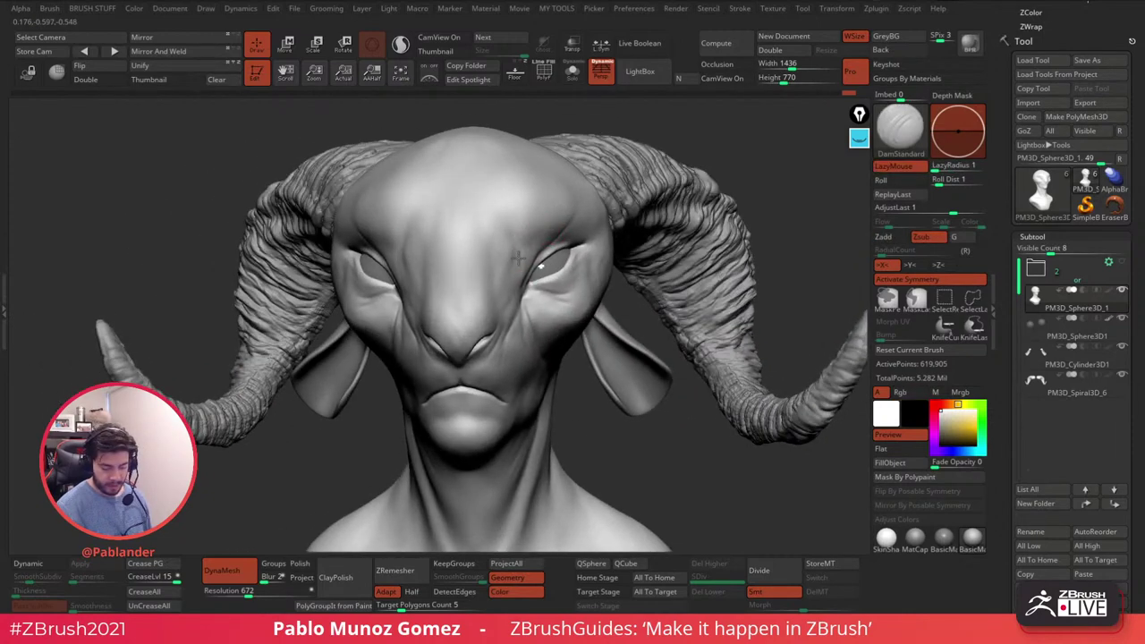
pyautogui.press('shift')
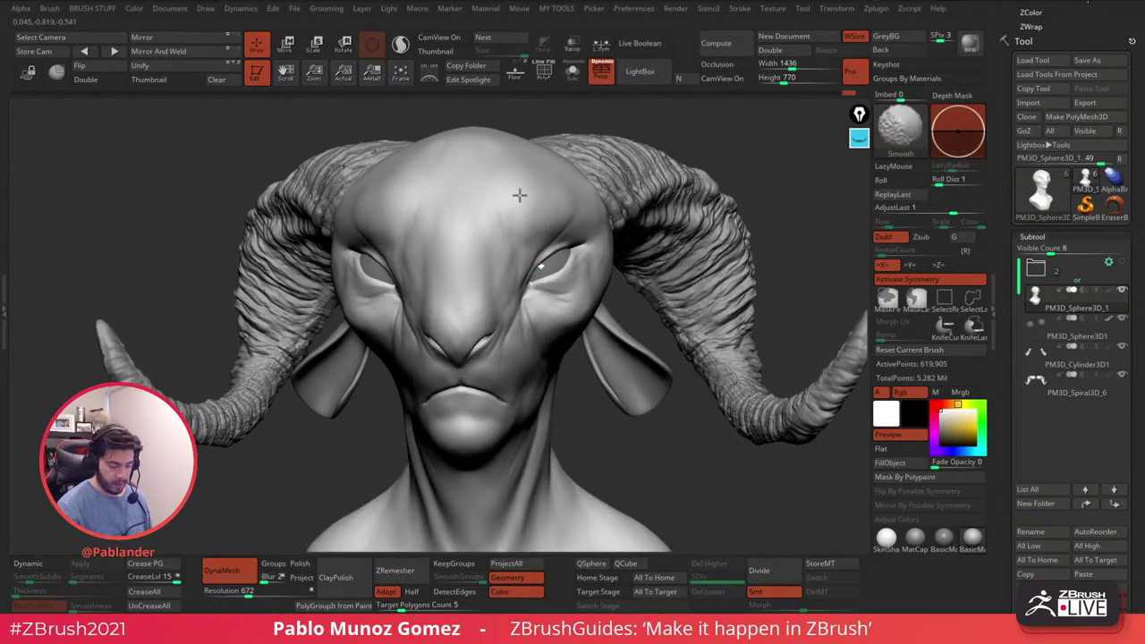
pyautogui.moveTo(541, 356)
pyautogui.mouseDown(button='right')
pyautogui.moveTo(557, 306)
pyautogui.moveTo(601, 291)
pyautogui.moveTo(529, 358)
pyautogui.moveTo(491, 312)
pyautogui.mouseUp(button='right')
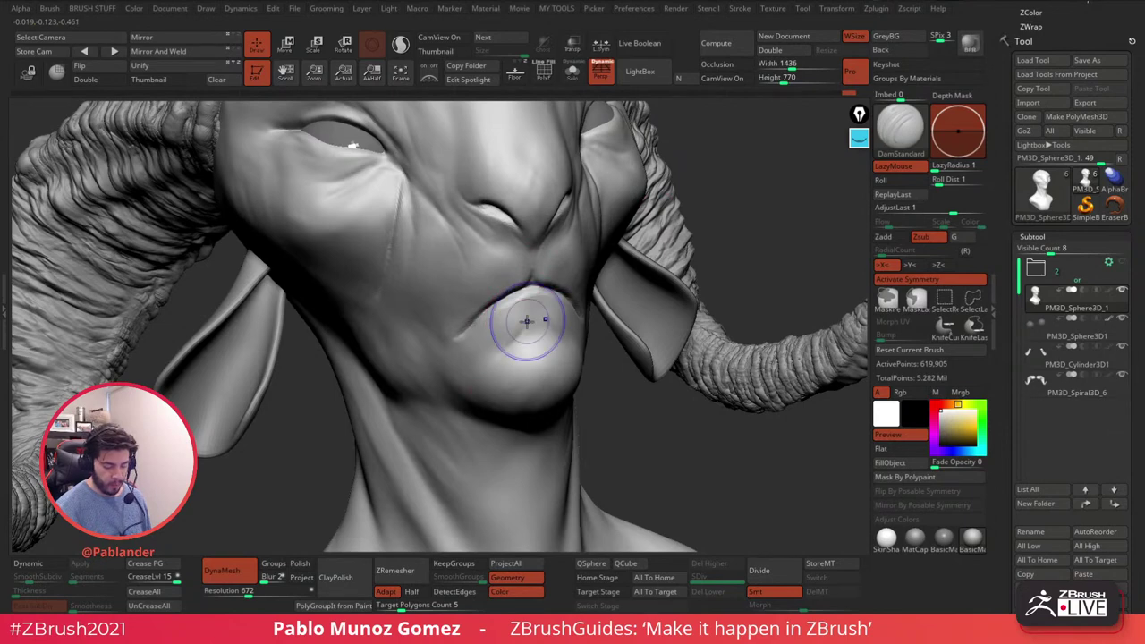
# - Carve a crease between the lower lip and the chin with DamStandard
pyautogui.moveTo(480, 373); pyautogui.dragTo(553, 351, button='right')
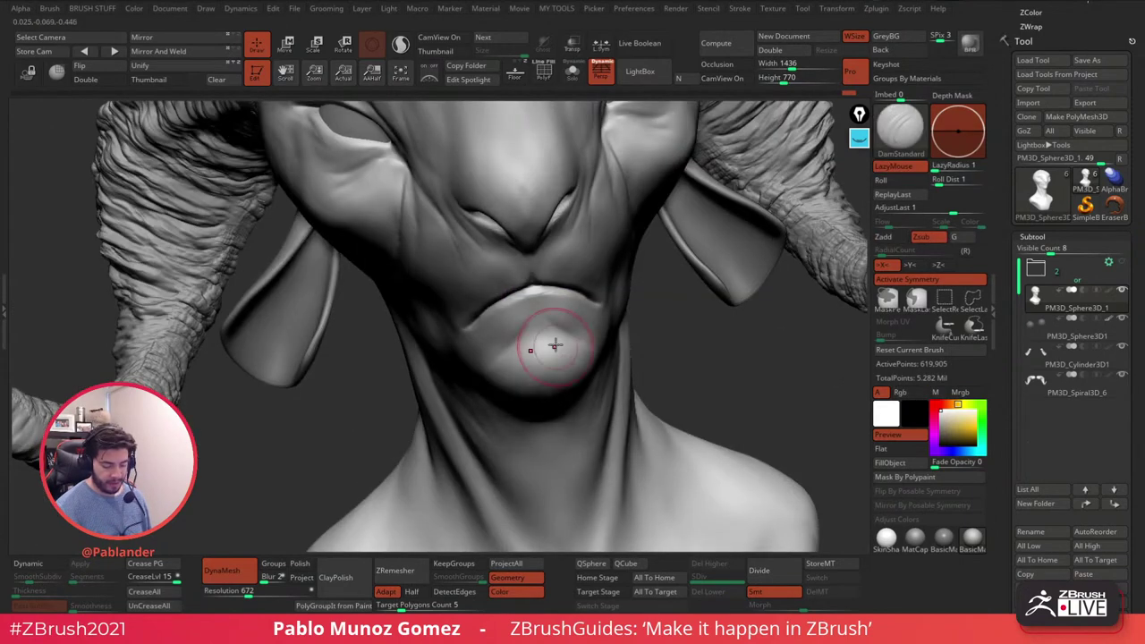
pyautogui.moveTo(536, 316); pyautogui.dragTo(581, 344)
pyautogui.moveTo(590, 332); pyautogui.dragTo(639, 286, button='right')
# - Build up the corner of the mouth with the Clay brush and smooth the surrounding skin up towards the nostril
pyautogui.press('space')
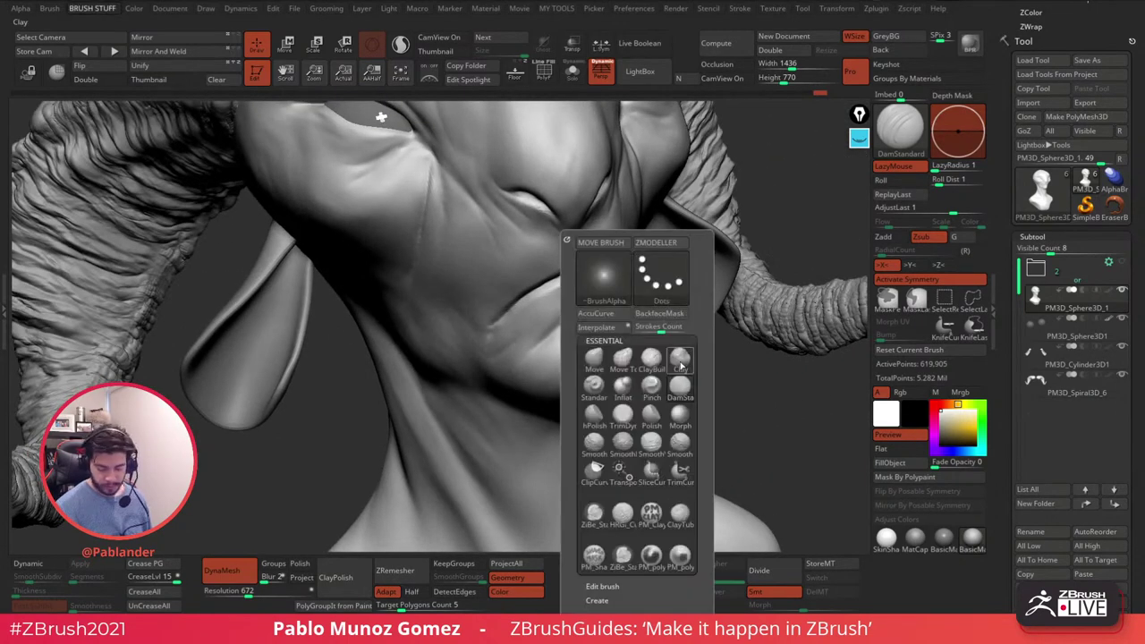
pyautogui.click(681, 367)
pyautogui.moveTo(551, 313)
pyautogui.mouseDown(button='right')
pyautogui.moveTo(547, 393)
pyautogui.moveTo(581, 349)
pyautogui.moveTo(541, 309)
pyautogui.mouseUp(button='right')
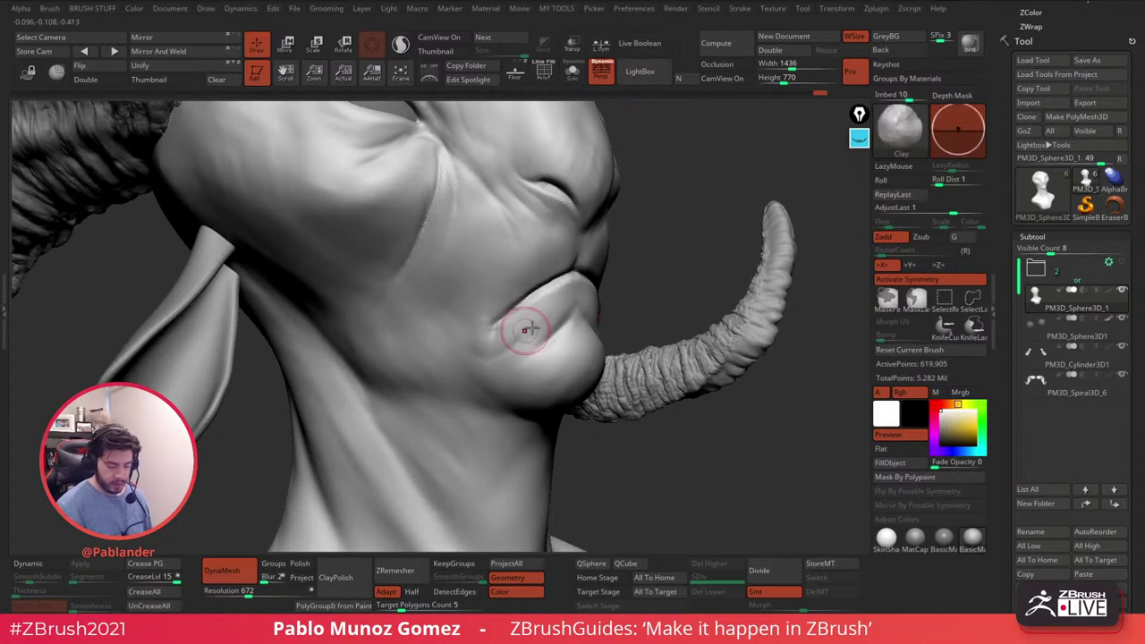
pyautogui.press('b')
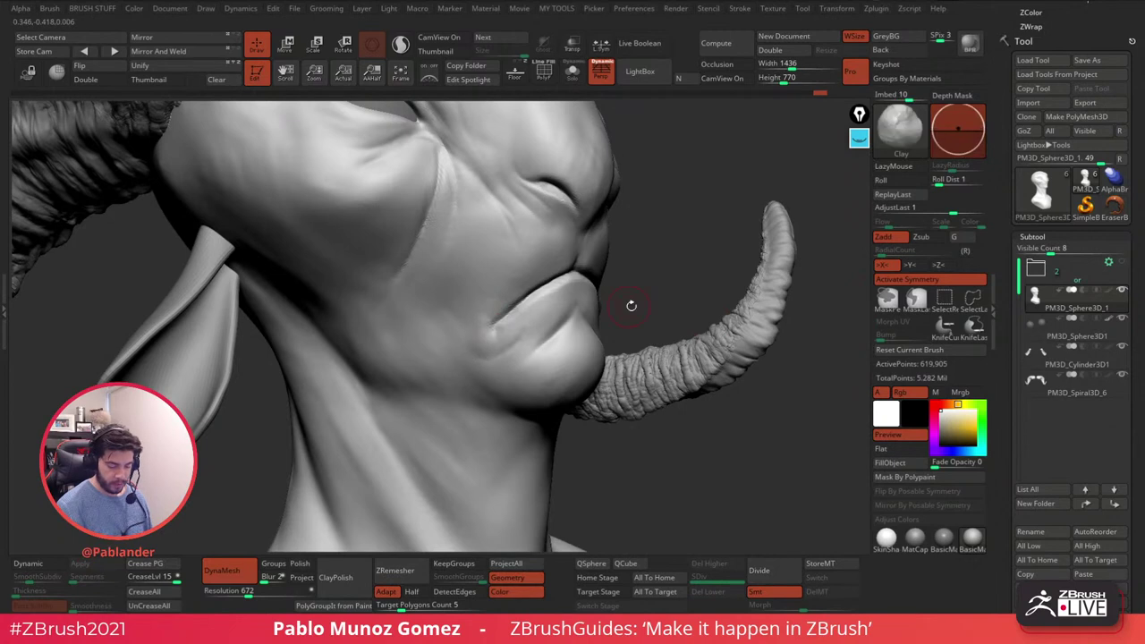
pyautogui.press('b')
pyautogui.click(629, 444)
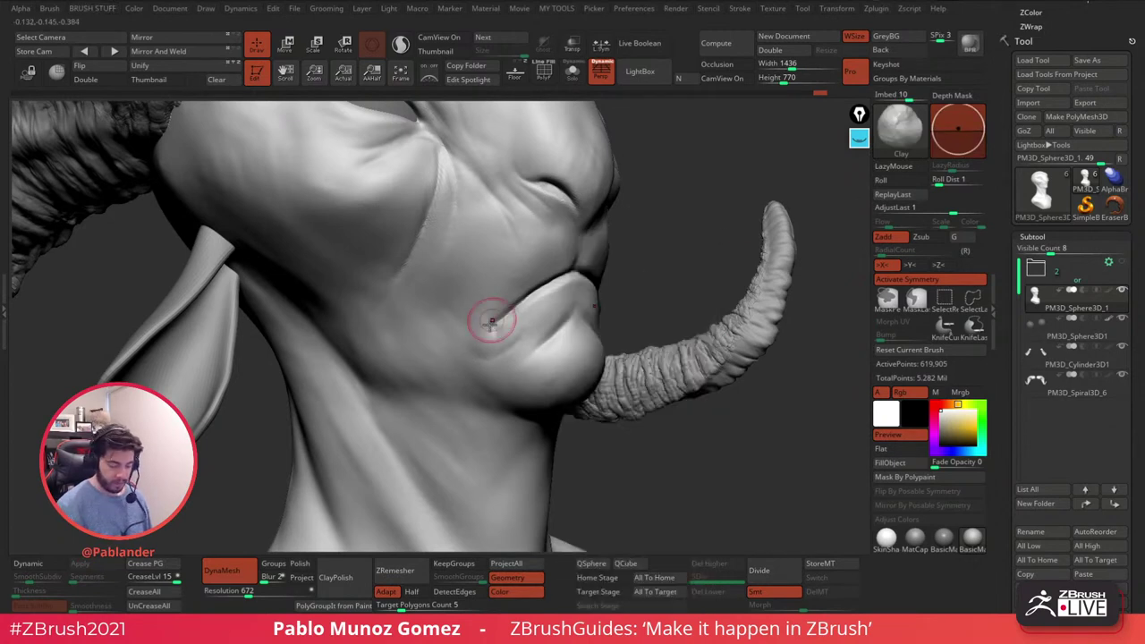
pyautogui.moveTo(487, 344)
pyautogui.keyDown('shift'); pyautogui.mouseDown()
pyautogui.moveTo(481, 313)
pyautogui.moveTo(533, 266)
pyautogui.mouseUp(); pyautogui.keyUp('shift')
pyautogui.moveTo(554, 219)
pyautogui.keyDown('shift'); pyautogui.mouseDown()
pyautogui.moveTo(549, 265)
pyautogui.moveTo(495, 282)
pyautogui.mouseUp(); pyautogui.keyUp('shift')
pyautogui.press('shift')
# - Smooth the cheek area above the mouth corner
pyautogui.moveTo(715, 239); pyautogui.dragTo(614, 227, button='right')
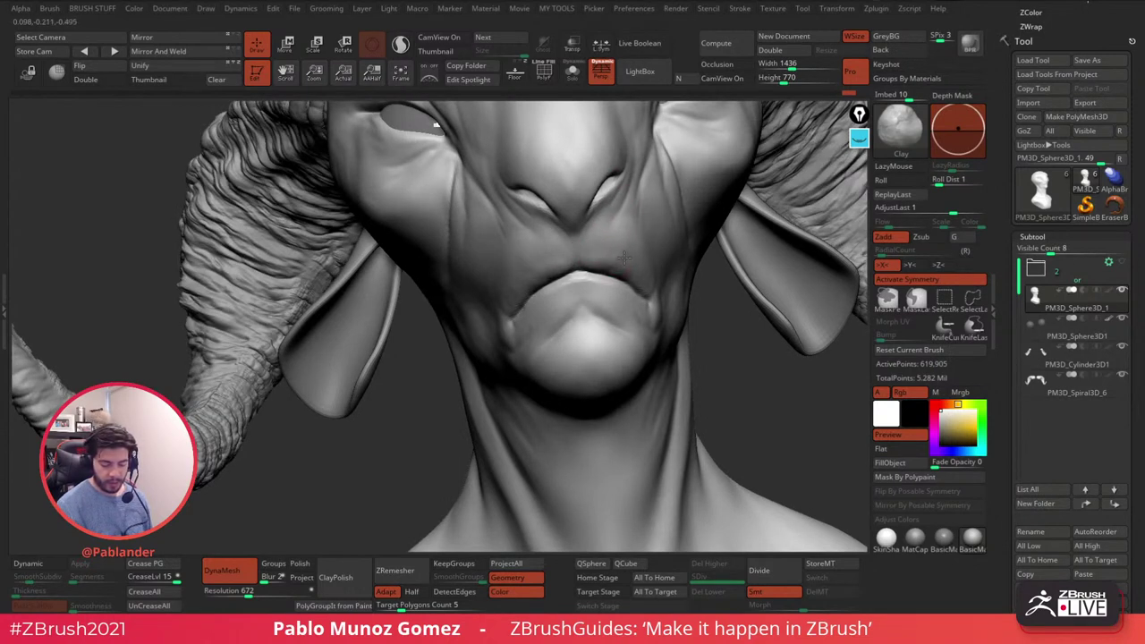
pyautogui.press('shift')
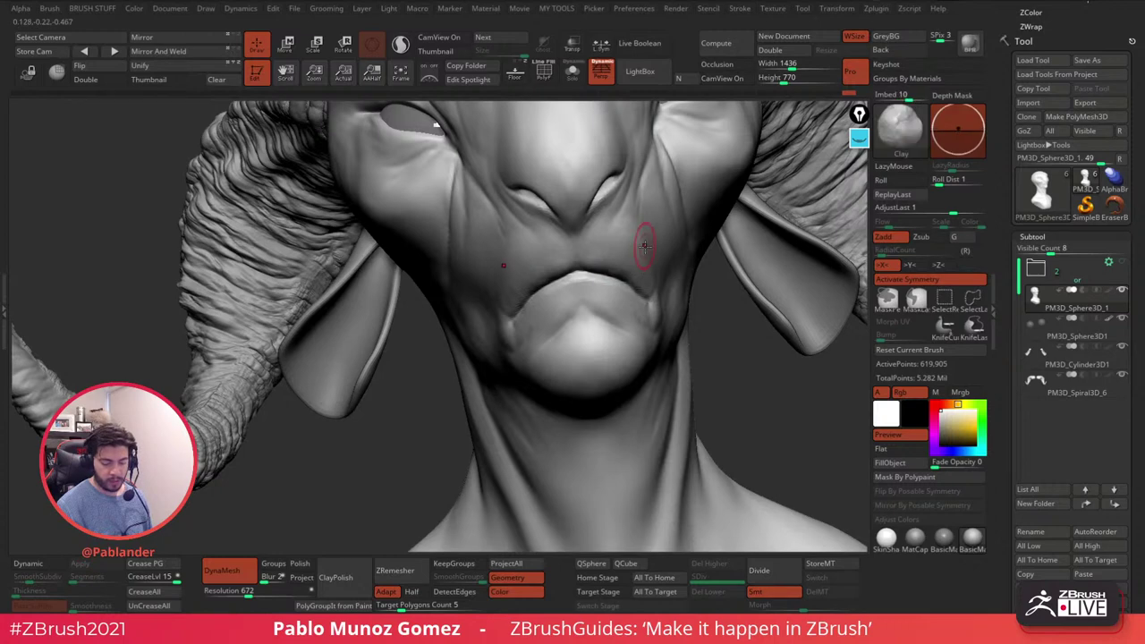
pyautogui.keyDown('shift'); pyautogui.moveTo(639, 255); pyautogui.dragTo(642, 261); pyautogui.keyUp('shift')
pyautogui.moveTo(641, 255); pyautogui.dragTo(581, 268, button='right')
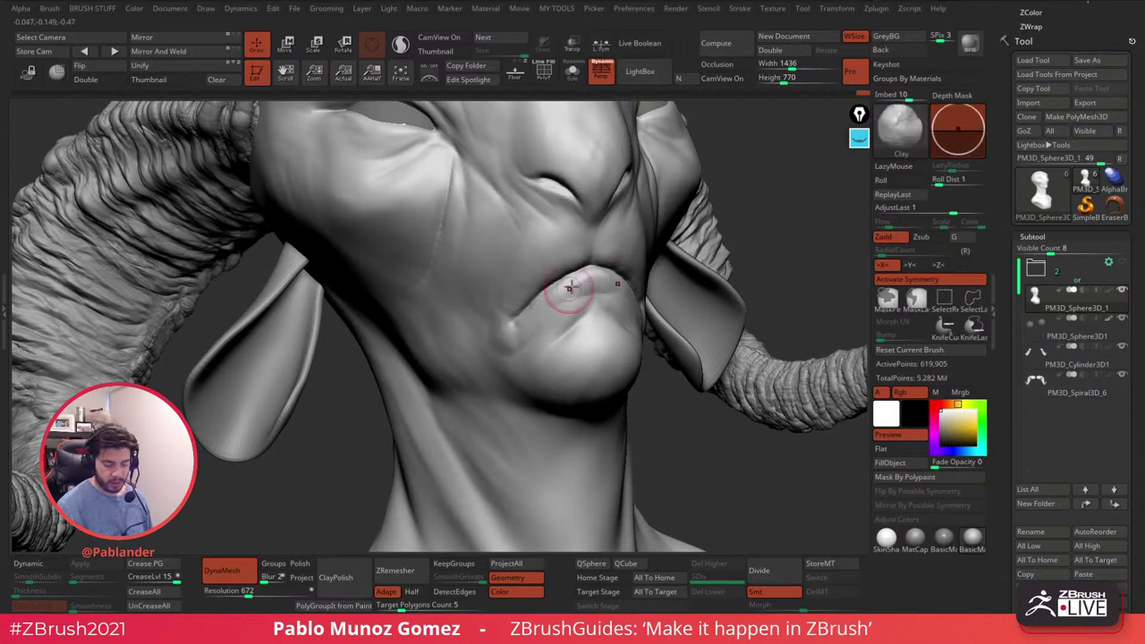
# - Refine the lower lip with Clay strokes and smooth its transition into the chin
pyautogui.moveTo(568, 295); pyautogui.dragTo(602, 296, button='right')
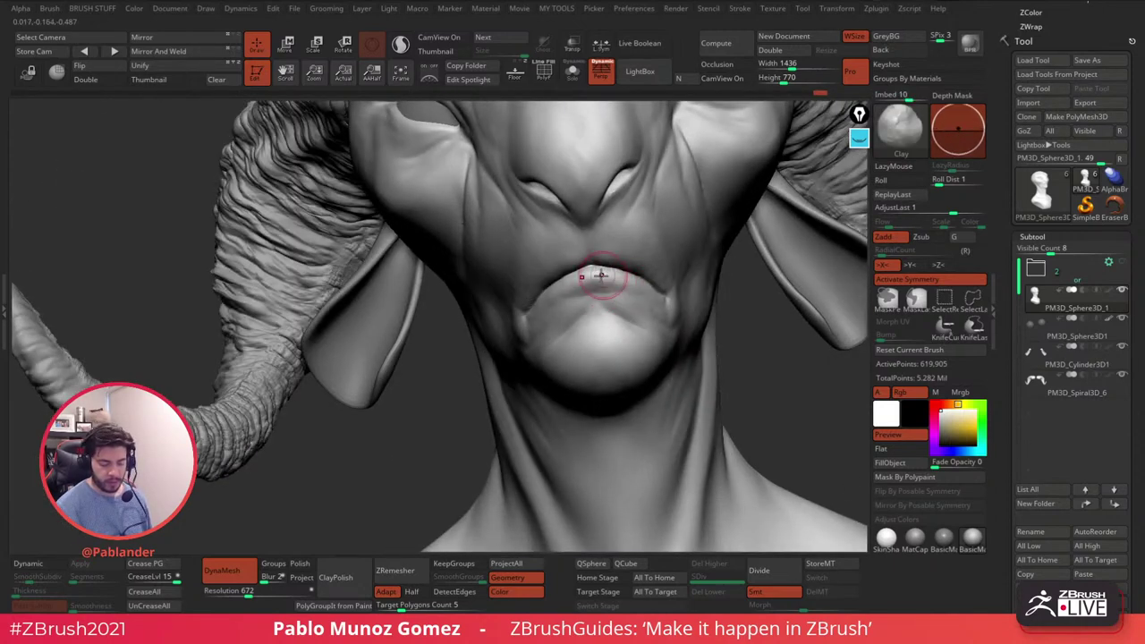
pyautogui.moveTo(647, 292); pyautogui.dragTo(592, 305, button='right')
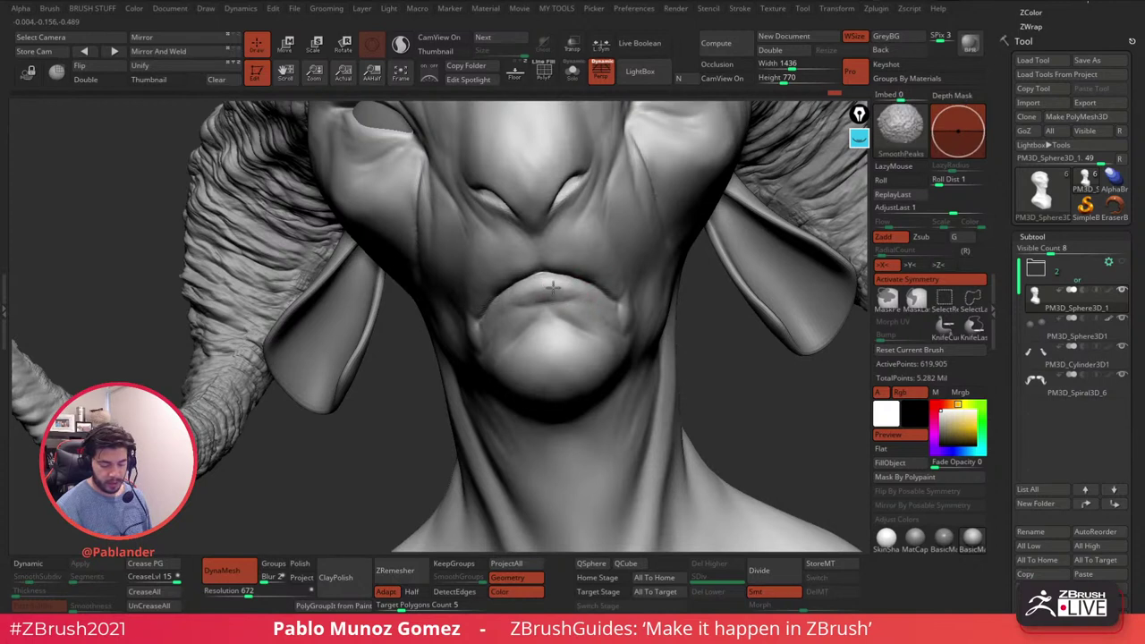
pyautogui.moveTo(610, 299)
pyautogui.keyDown('shift'); pyautogui.mouseDown()
pyautogui.moveTo(576, 305)
pyautogui.moveTo(604, 322)
pyautogui.mouseUp(); pyautogui.keyUp('shift')
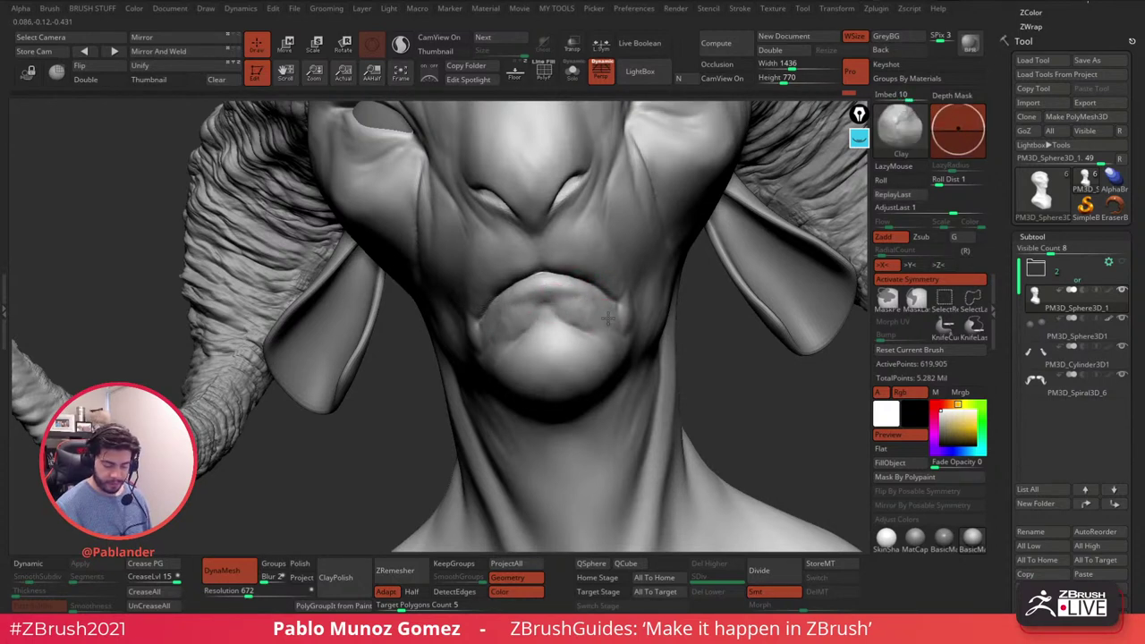
pyautogui.keyDown('shift'); pyautogui.moveTo(502, 351); pyautogui.dragTo(510, 322); pyautogui.keyUp('shift')
# - Build up the fold below and beside the mouth corner with Clay strokes
pyautogui.moveTo(511, 321); pyautogui.dragTo(581, 315, button='right')
pyautogui.moveTo(476, 346)
pyautogui.mouseDown()
pyautogui.moveTo(491, 325)
pyautogui.moveTo(480, 356)
pyautogui.mouseUp()
pyautogui.moveTo(486, 345); pyautogui.dragTo(435, 349, button='right')
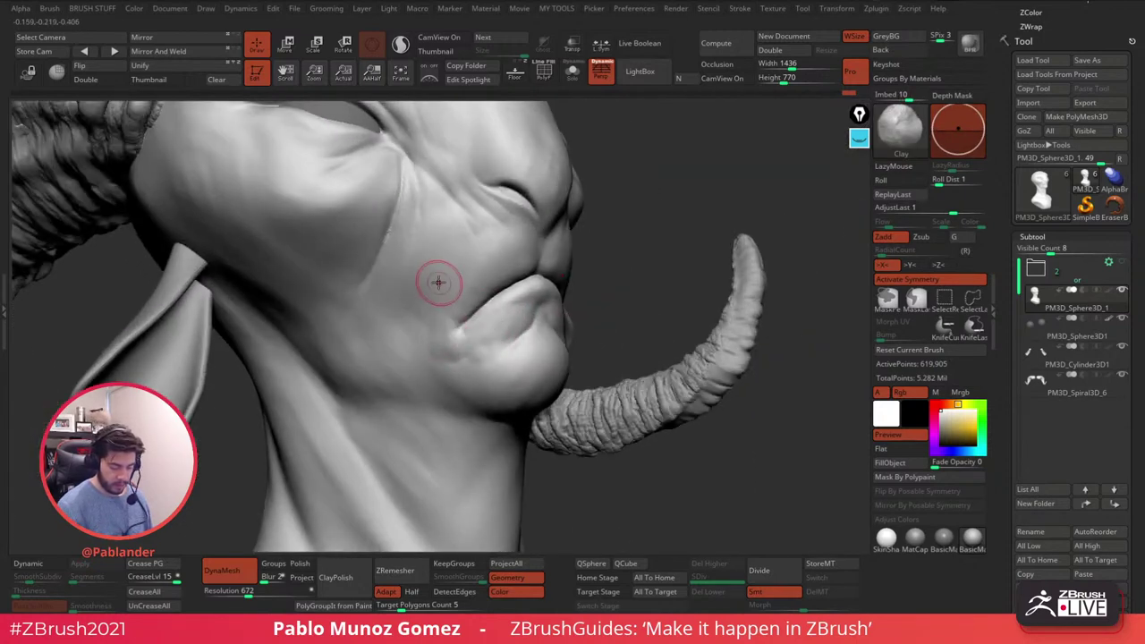
pyautogui.moveTo(448, 358)
pyautogui.mouseDown()
pyautogui.moveTo(455, 336)
pyautogui.moveTo(464, 365)
pyautogui.mouseUp()
pyautogui.moveTo(409, 335); pyautogui.dragTo(444, 393)
# - Smooth the fold beside the mouth corner into the cheek and jawline
pyautogui.moveTo(524, 366)
pyautogui.mouseDown(button='right')
pyautogui.moveTo(505, 358)
pyautogui.moveTo(553, 327)
pyautogui.mouseUp(button='right')
pyautogui.moveTo(554, 329)
pyautogui.keyDown('shift'); pyautogui.mouseDown()
pyautogui.moveTo(548, 347)
pyautogui.moveTo(635, 280)
pyautogui.moveTo(581, 364)
pyautogui.mouseUp(); pyautogui.keyUp('shift')
pyautogui.keyDown('shift'); pyautogui.moveTo(628, 302); pyautogui.dragTo(585, 376); pyautogui.keyUp('shift')
pyautogui.keyDown('shift'); pyautogui.moveTo(626, 338); pyautogui.dragTo(635, 324); pyautogui.keyUp('shift')
pyautogui.moveTo(635, 324); pyautogui.dragTo(635, 270, button='right')
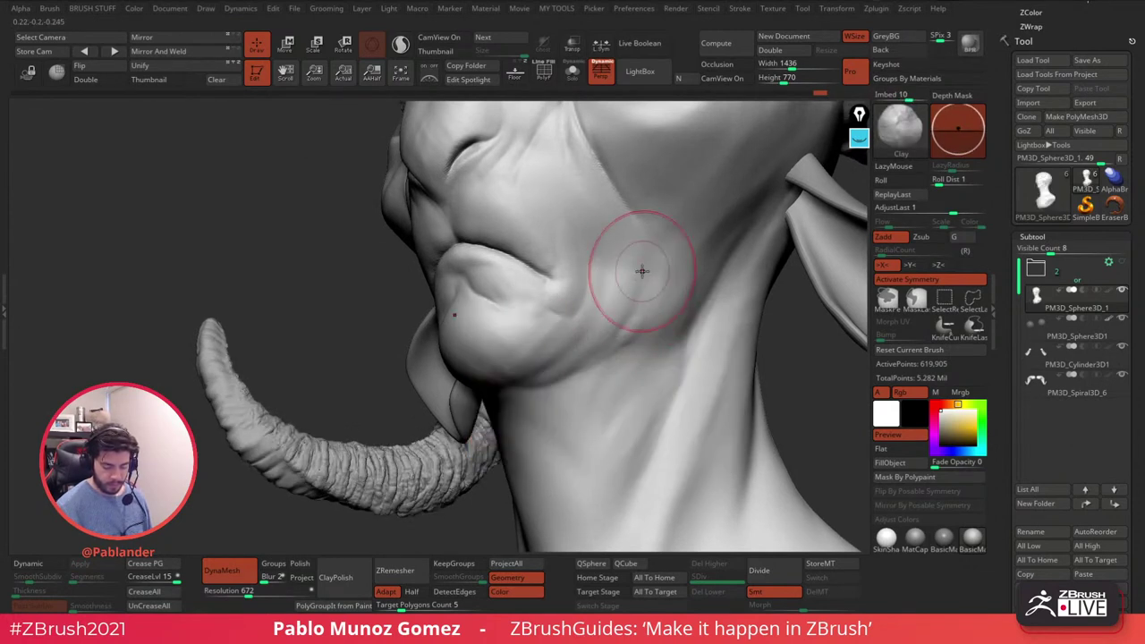
pyautogui.press('shift')
# - Examine the whole head from below, the front and both sides to check the facial forms
pyautogui.moveTo(626, 332)
pyautogui.mouseDown(button='right')
pyautogui.moveTo(659, 354)
pyautogui.moveTo(438, 268)
pyautogui.mouseUp(button='right')
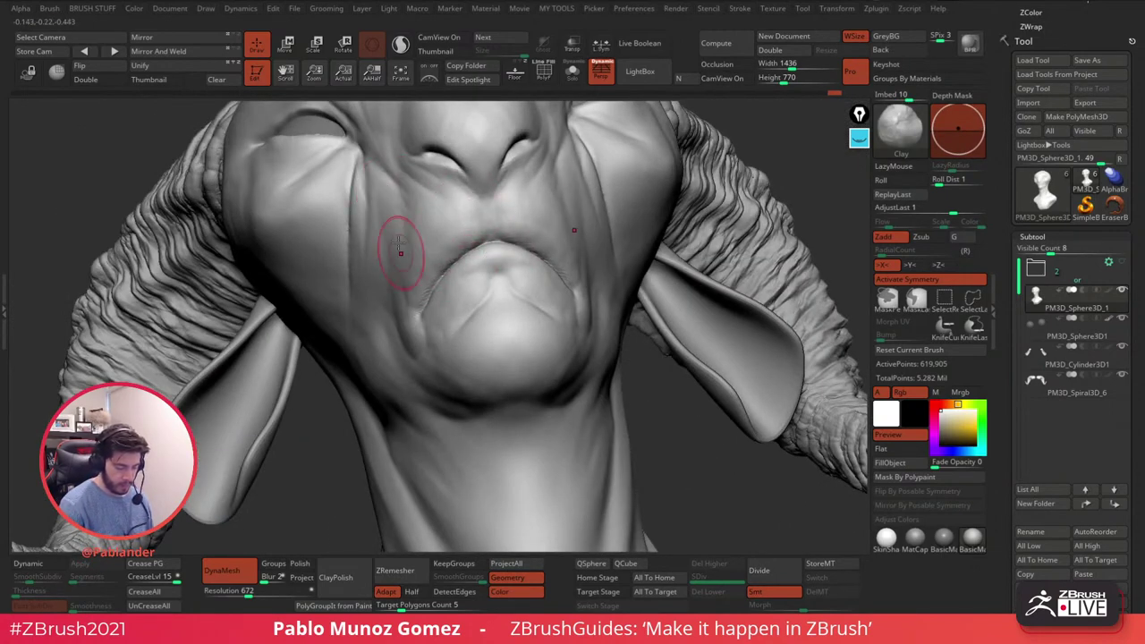
pyautogui.press('shift')
pyautogui.keyDown('ctrl'); pyautogui.moveTo(414, 320); pyautogui.dragTo(430, 232, button='right'); pyautogui.keyUp('ctrl')
pyautogui.moveTo(617, 250)
pyautogui.mouseDown(button='right')
pyautogui.moveTo(639, 326)
pyautogui.moveTo(537, 325)
pyautogui.mouseUp(button='right')
pyautogui.moveTo(555, 242)
pyautogui.mouseDown(button='right')
pyautogui.moveTo(542, 268)
pyautogui.moveTo(568, 295)
pyautogui.moveTo(558, 304)
pyautogui.moveTo(545, 266)
pyautogui.moveTo(485, 224)
pyautogui.moveTo(518, 195)
pyautogui.moveTo(497, 186)
pyautogui.mouseUp(button='right')
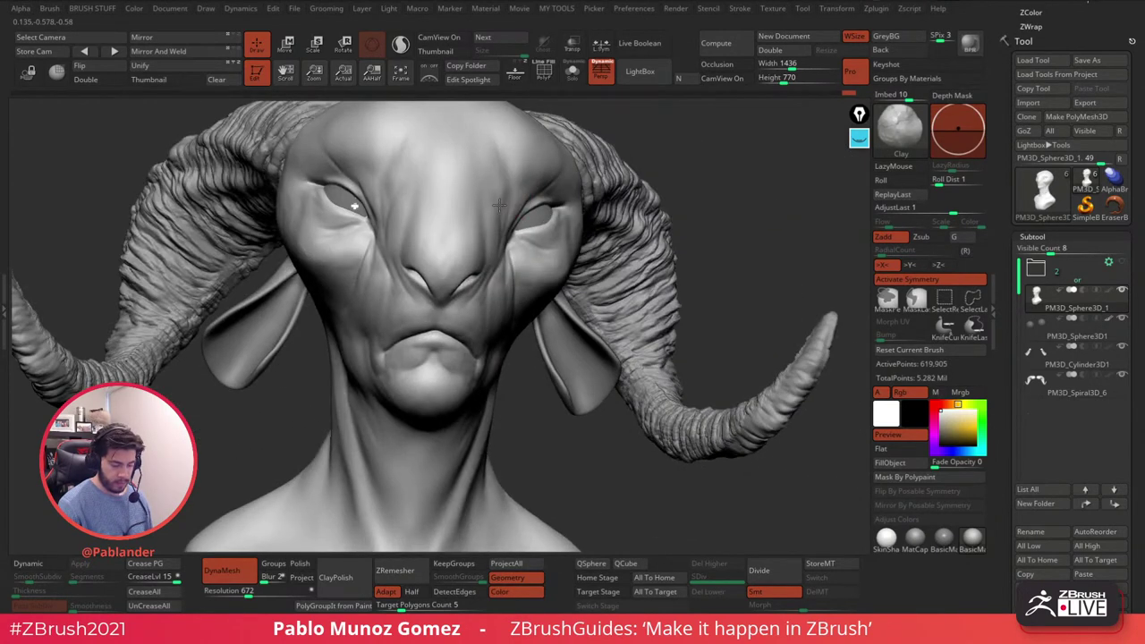
pyautogui.moveTo(504, 225)
pyautogui.mouseDown(button='right')
pyautogui.moveTo(531, 301)
pyautogui.moveTo(524, 263)
pyautogui.moveTo(509, 337)
pyautogui.moveTo(503, 266)
pyautogui.mouseUp(button='right')
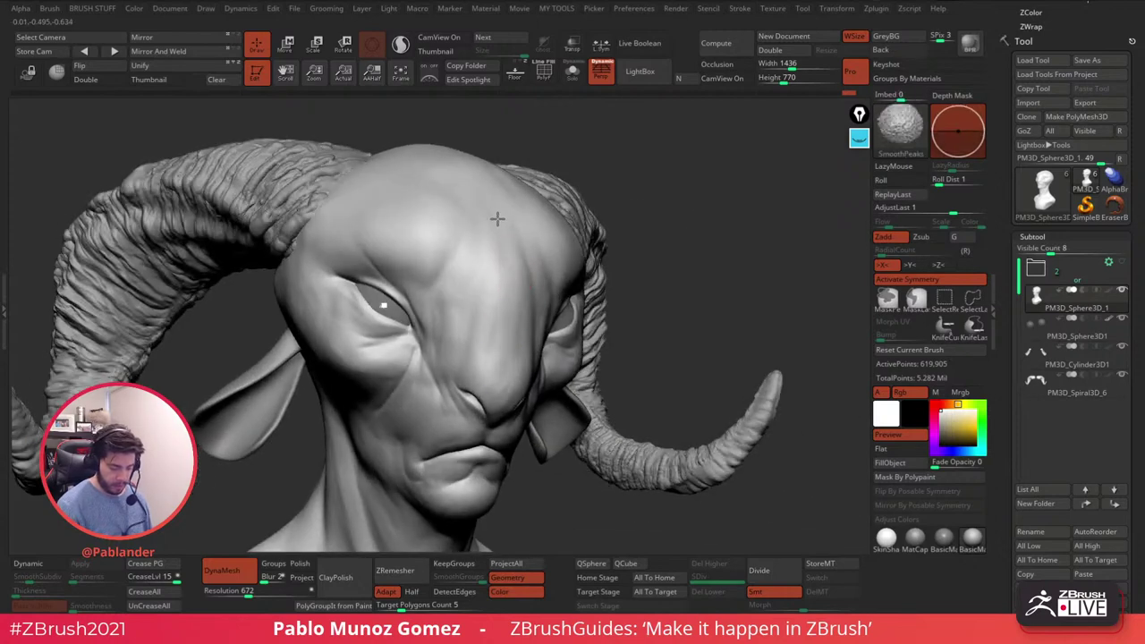
pyautogui.keyDown('ctrl'); pyautogui.moveTo(567, 330); pyautogui.dragTo(590, 295, button='right'); pyautogui.keyUp('ctrl')
pyautogui.moveTo(617, 304); pyautogui.dragTo(637, 285, button='right')
pyautogui.moveTo(637, 286)
pyautogui.keyDown('ctrl'); pyautogui.mouseDown(button='right')
pyautogui.moveTo(634, 333)
pyautogui.moveTo(618, 335)
pyautogui.moveTo(621, 256)
pyautogui.moveTo(618, 284)
pyautogui.mouseUp(button='right'); pyautogui.keyUp('ctrl')
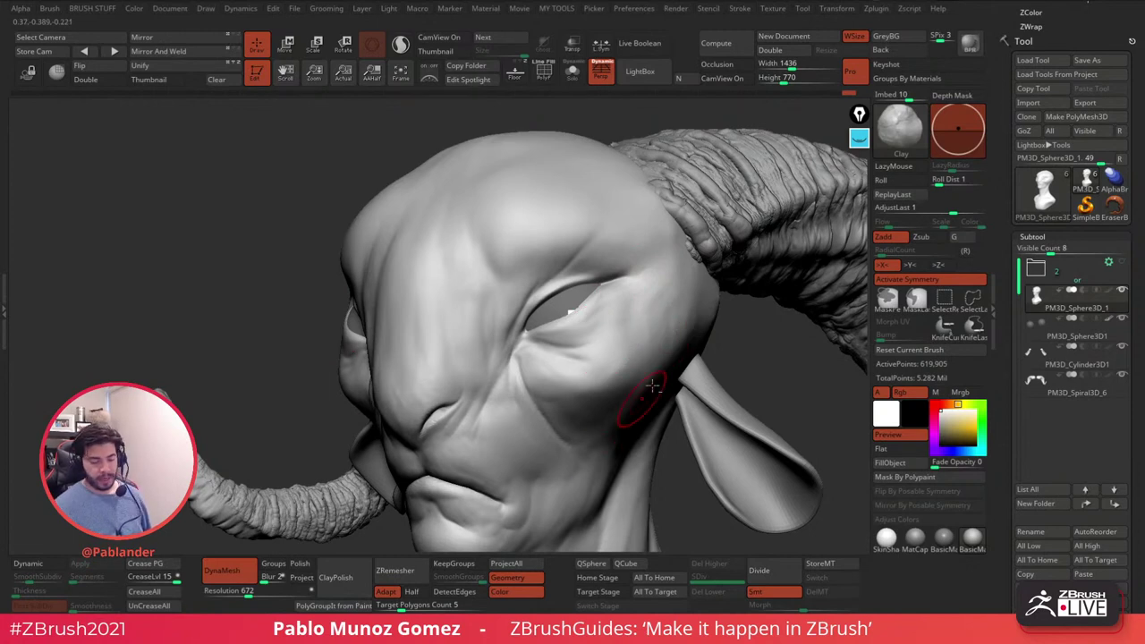
pyautogui.moveTo(642, 400); pyautogui.dragTo(618, 364, button='right')
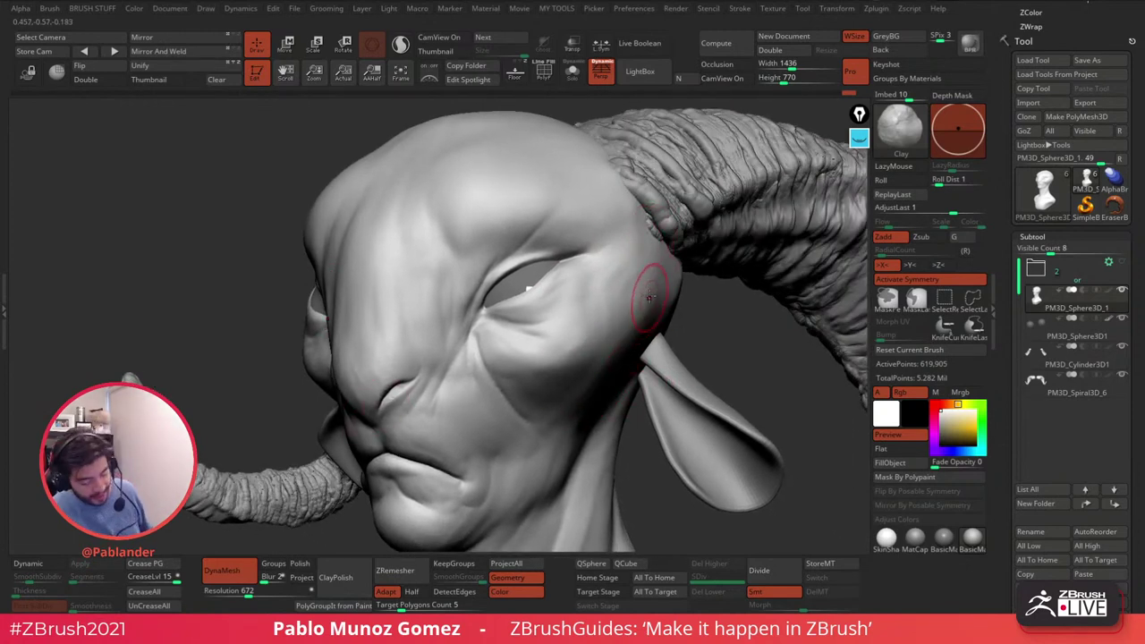
pyautogui.moveTo(619, 270); pyautogui.dragTo(607, 274, button='right')
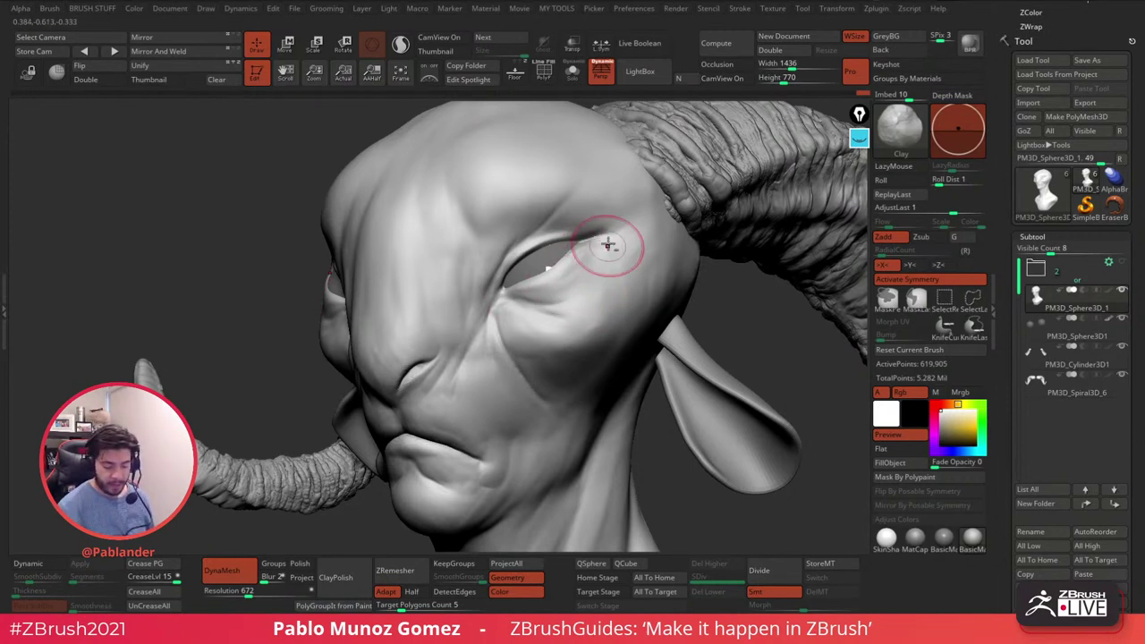
# - Smooth the skin around the outer corner of the eye
pyautogui.press('shift')
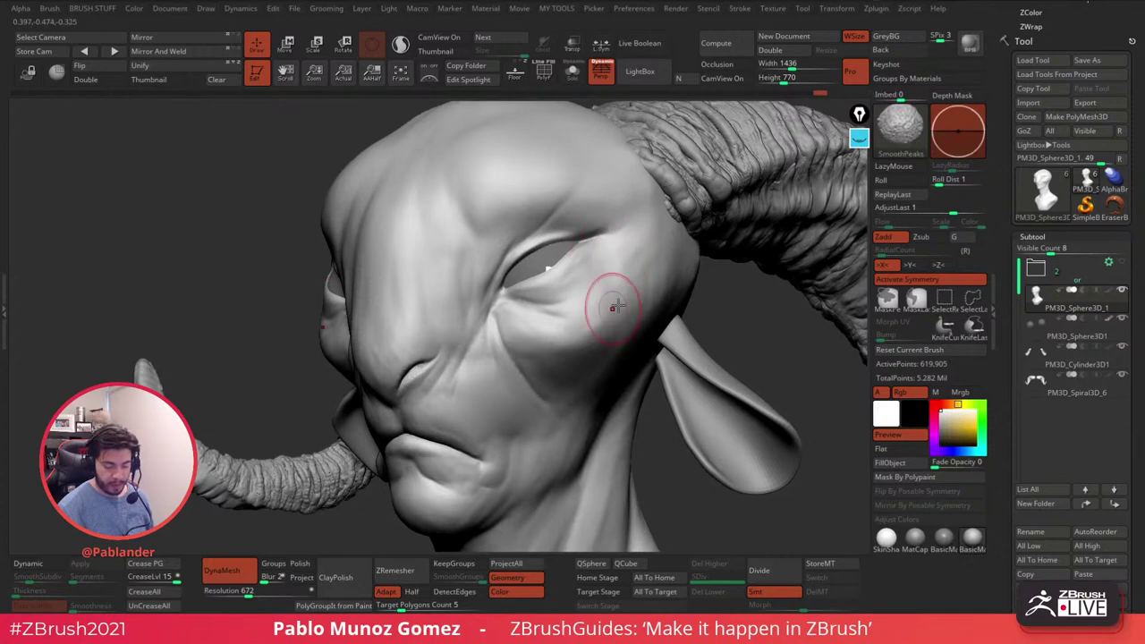
pyautogui.moveTo(593, 244); pyautogui.dragTo(613, 295, button='right')
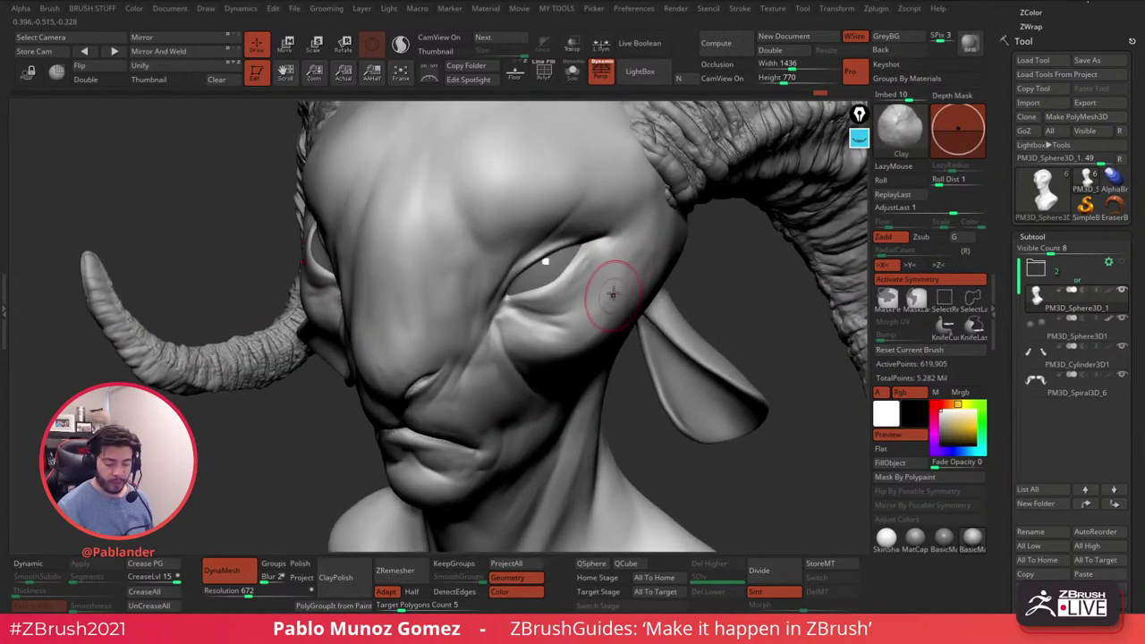
pyautogui.press('shift')
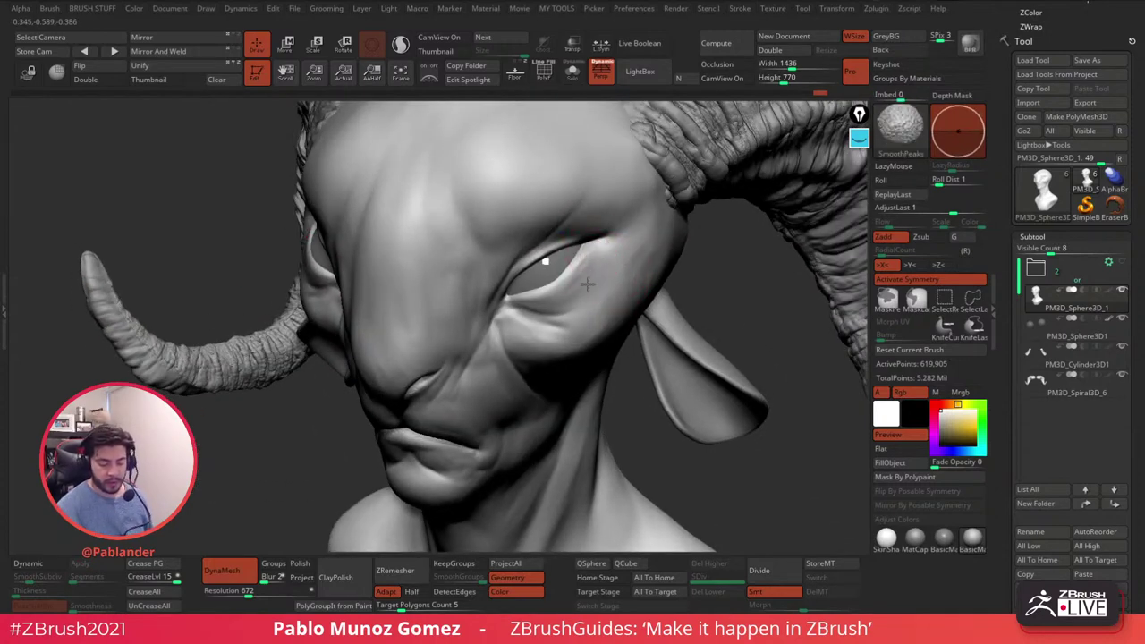
pyautogui.keyDown('shift'); pyautogui.moveTo(591, 268); pyautogui.dragTo(598, 285); pyautogui.keyUp('shift')
# - Refine the upper eyelid and its outer end with Clay strokes
pyautogui.moveTo(596, 288)
pyautogui.mouseDown(button='right')
pyautogui.moveTo(595, 249)
pyautogui.moveTo(600, 341)
pyautogui.mouseUp(button='right')
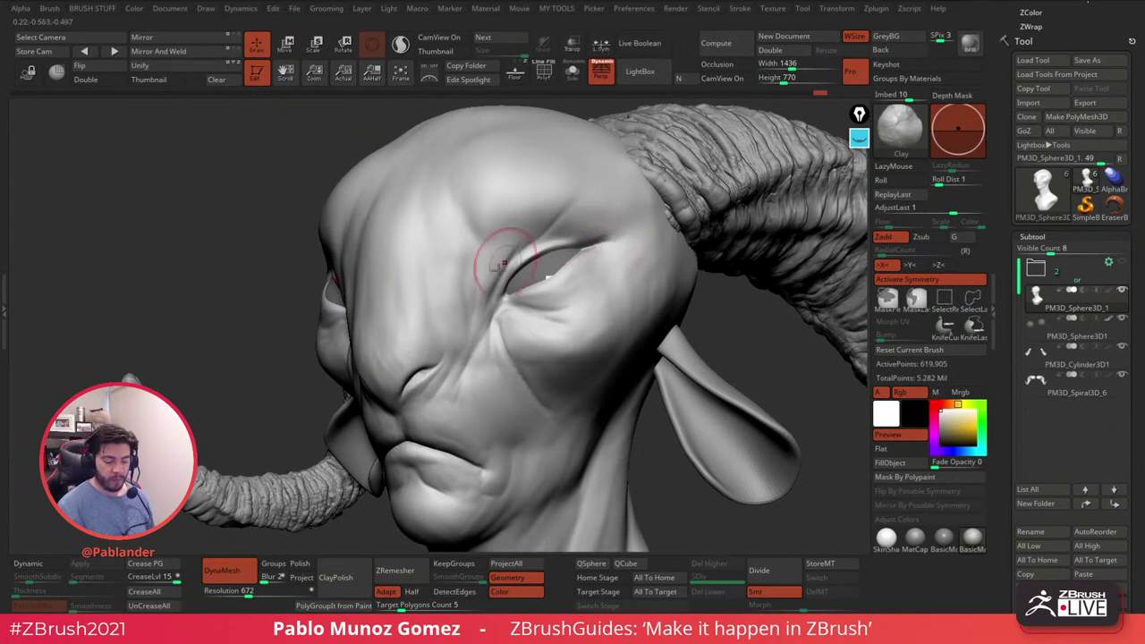
pyautogui.moveTo(608, 289)
pyautogui.mouseDown()
pyautogui.moveTo(540, 308)
pyautogui.moveTo(529, 272)
pyautogui.moveTo(548, 246)
pyautogui.mouseUp()
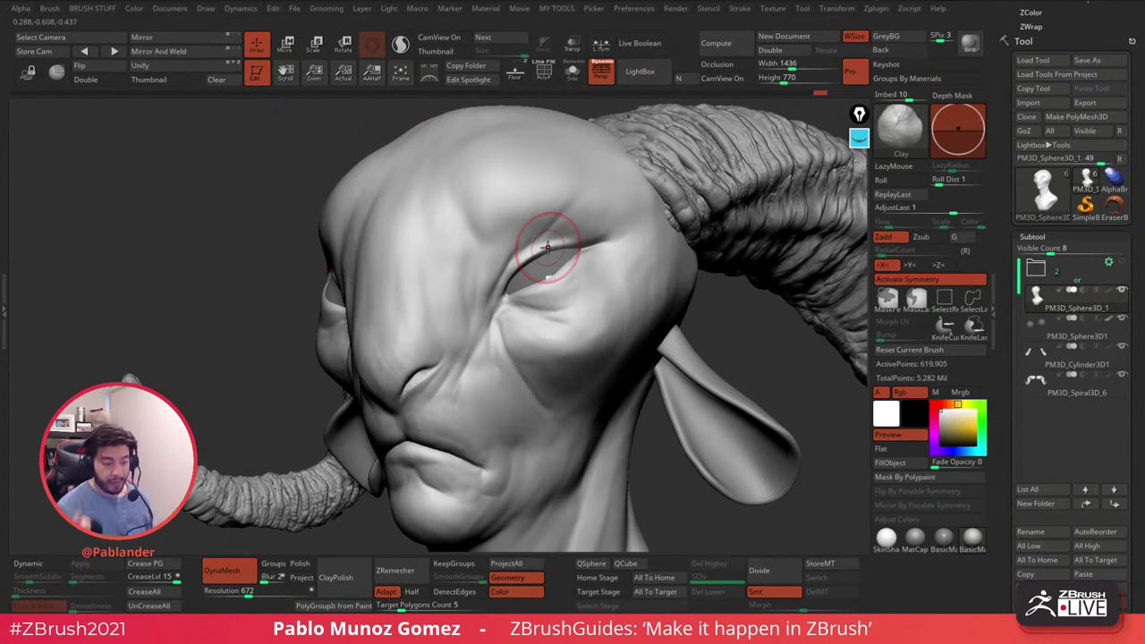
pyautogui.moveTo(547, 246)
pyautogui.mouseDown()
pyautogui.moveTo(600, 320)
pyautogui.moveTo(569, 254)
pyautogui.mouseUp()
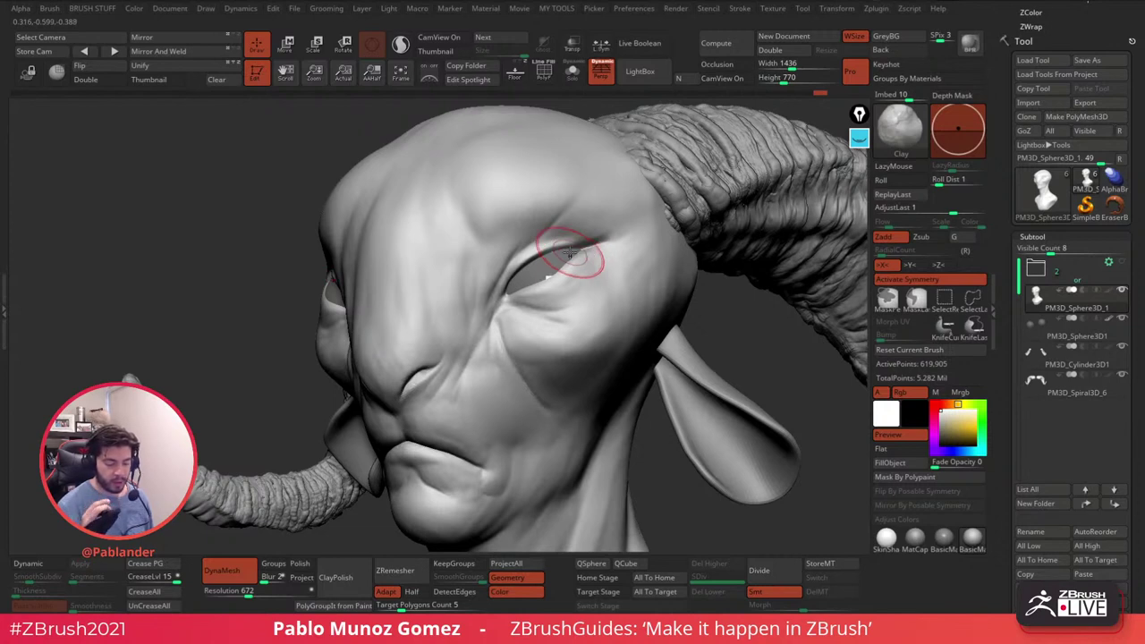
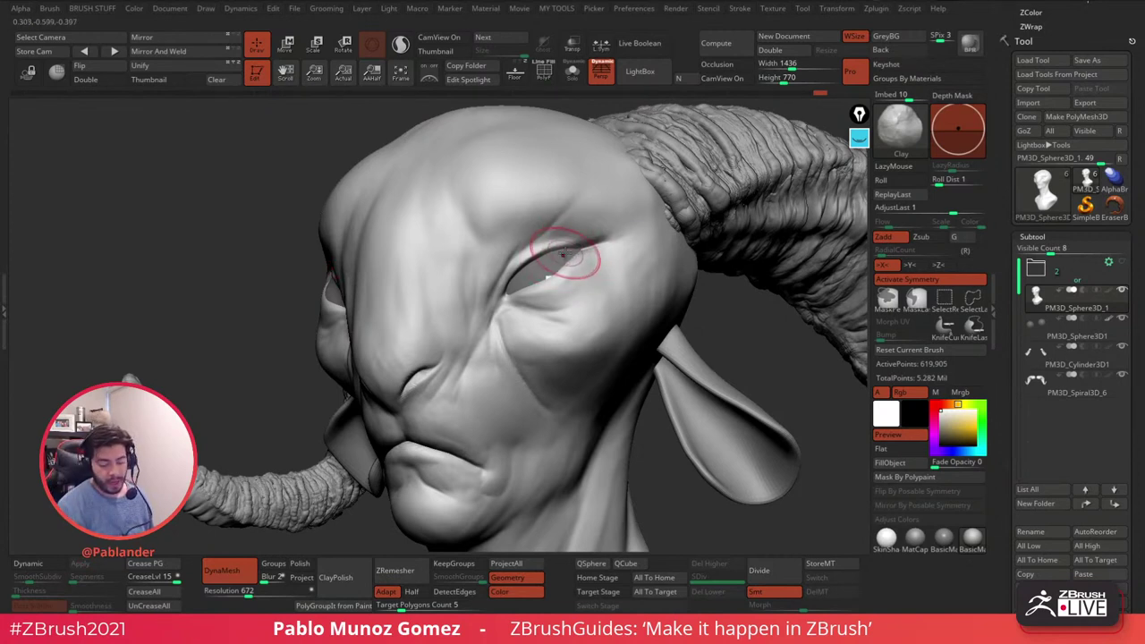
pyautogui.moveTo(546, 253); pyautogui.dragTo(517, 266, button='right')
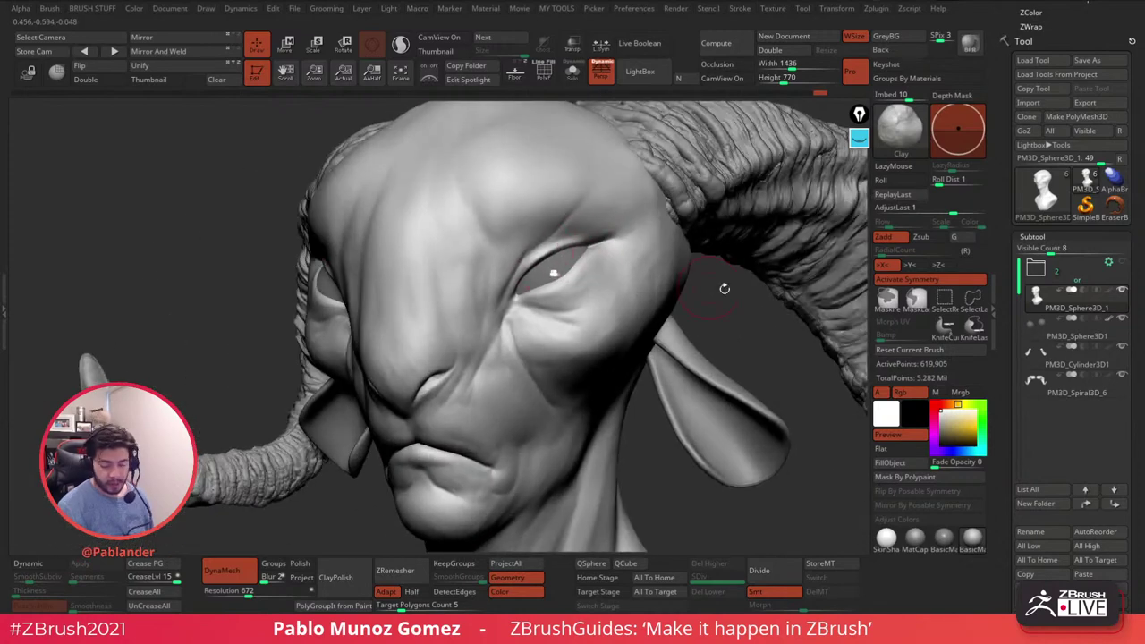
pyautogui.moveTo(611, 239); pyautogui.dragTo(602, 231, button='right')
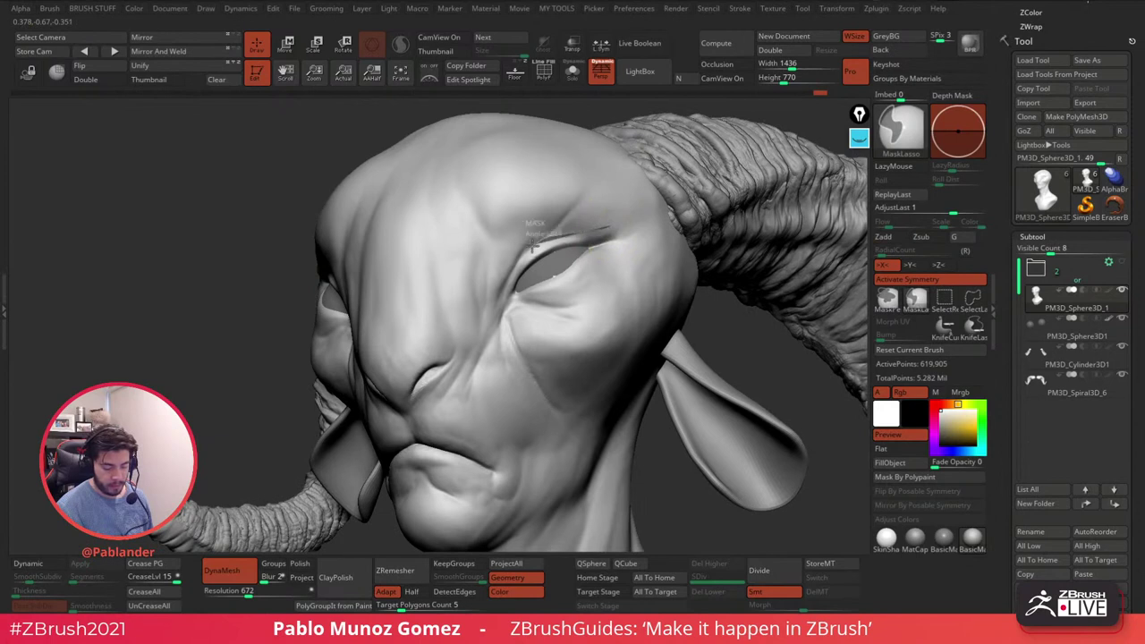
# - Lasso-mask the upper and lower eyelid rims, invert the mask and clean up its edge above the upper eyelid
pyautogui.moveTo(513, 280)
pyautogui.keyDown('ctrl'); pyautogui.mouseDown()
pyautogui.moveTo(519, 305)
pyautogui.moveTo(544, 299)
pyautogui.mouseUp(); pyautogui.keyUp('ctrl')
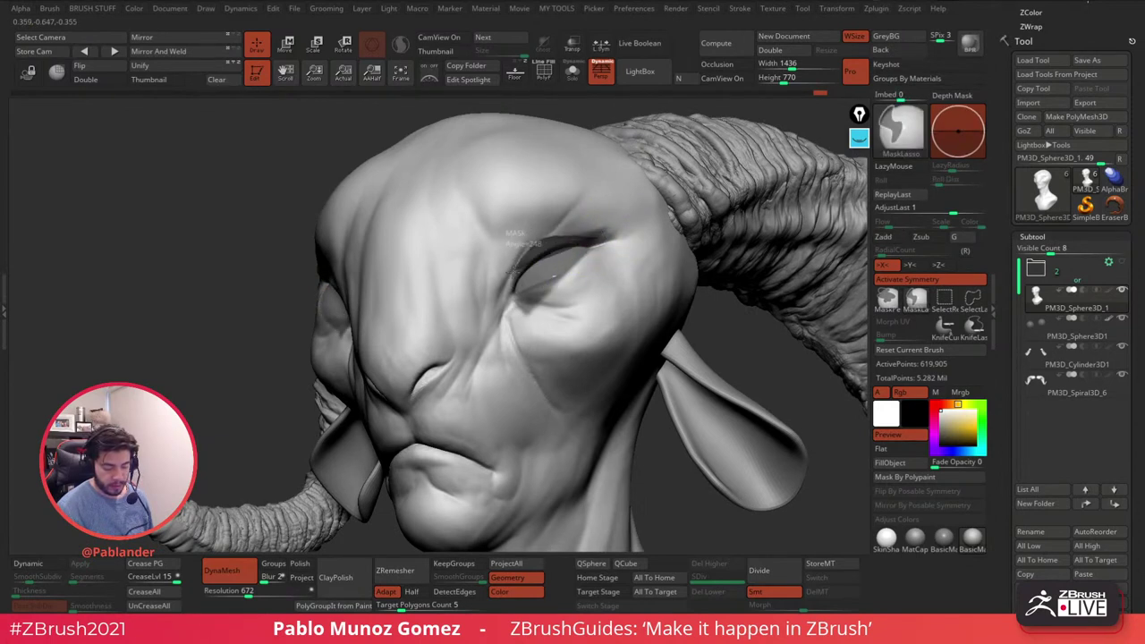
pyautogui.keyDown('ctrl'); pyautogui.moveTo(507, 295); pyautogui.dragTo(542, 313); pyautogui.keyUp('ctrl')
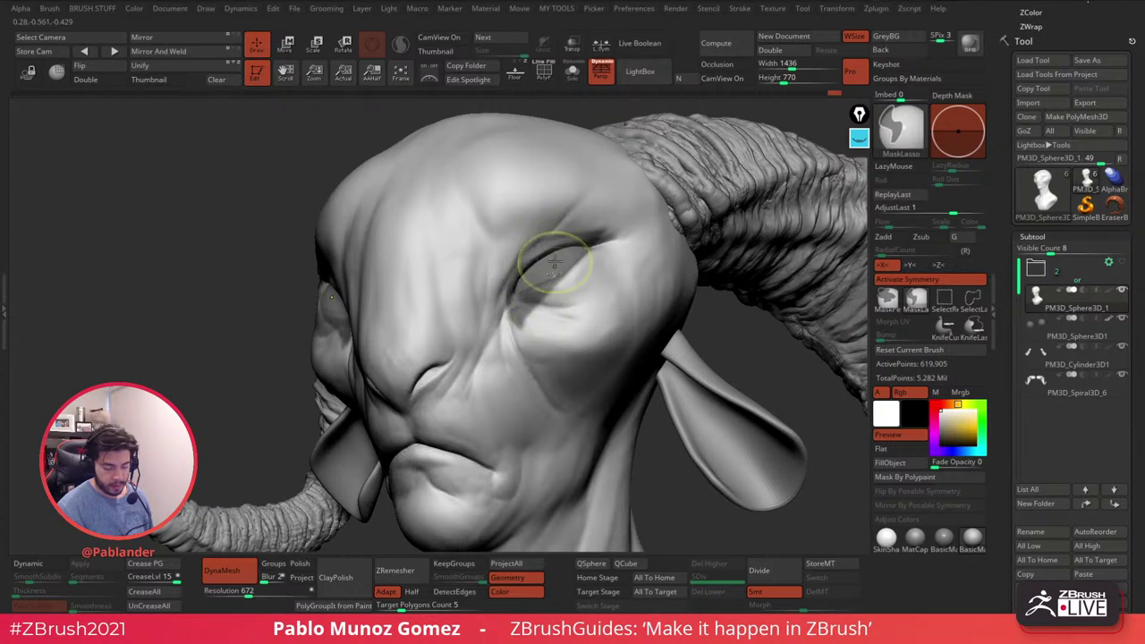
pyautogui.keyDown('ctrl'); pyautogui.click(282, 331); pyautogui.keyUp('ctrl')
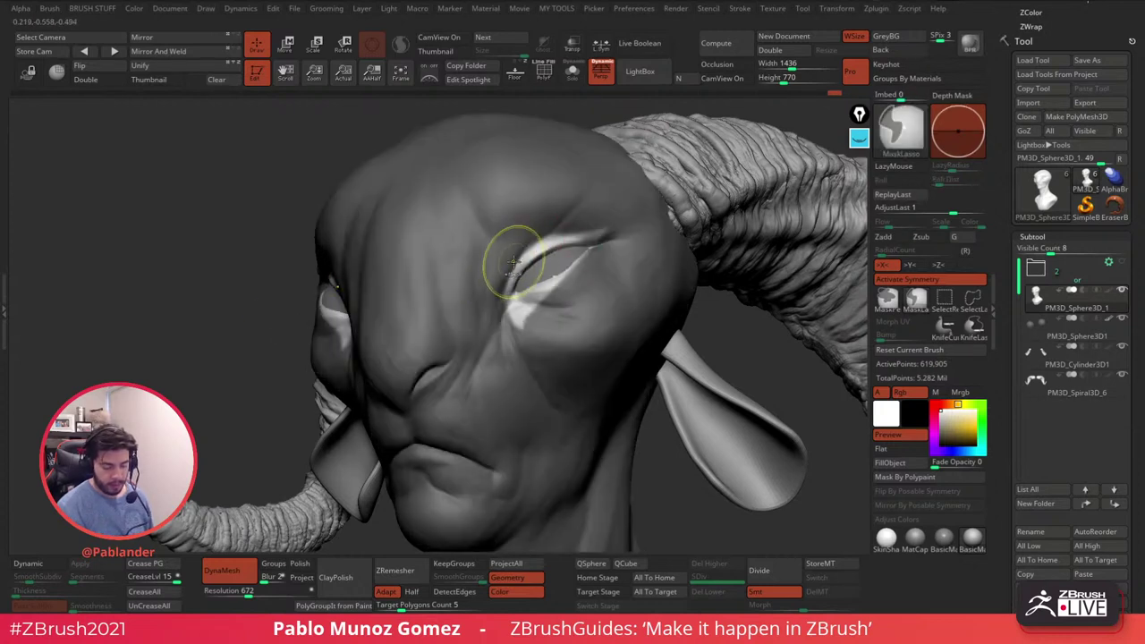
pyautogui.moveTo(579, 233)
pyautogui.keyDown('ctrl'); pyautogui.mouseDown()
pyautogui.moveTo(630, 220)
pyautogui.moveTo(574, 190)
pyautogui.mouseUp(); pyautogui.keyUp('ctrl')
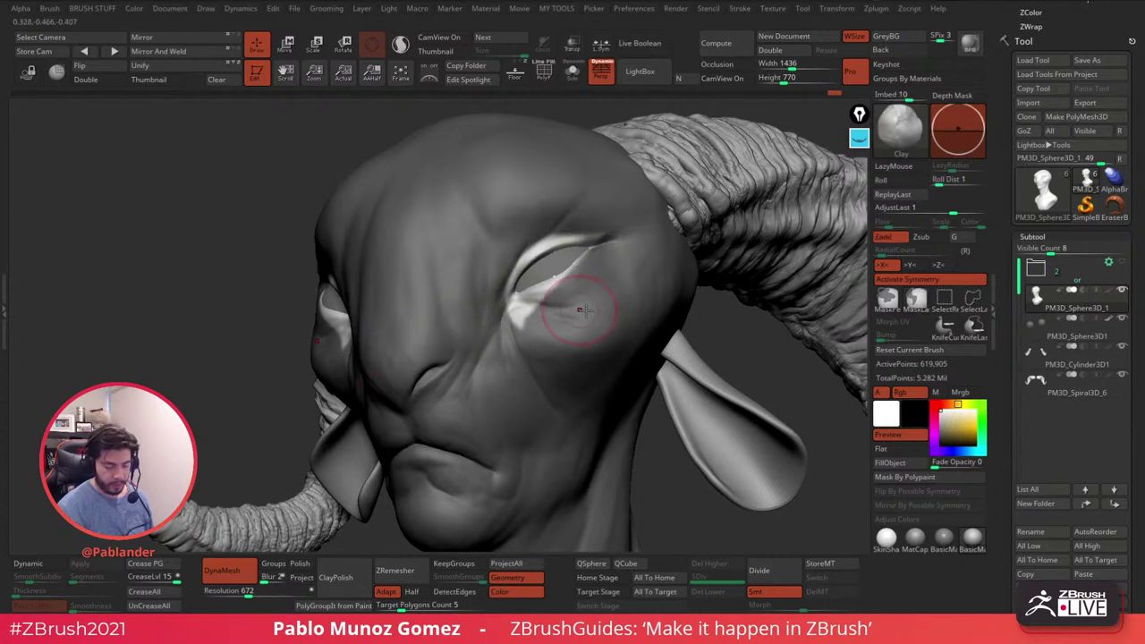
# - Thicken the unmasked eyelid rims with the Inflat brush and clear the mask
pyautogui.press('b')
pyautogui.press('i')
pyautogui.press('n')
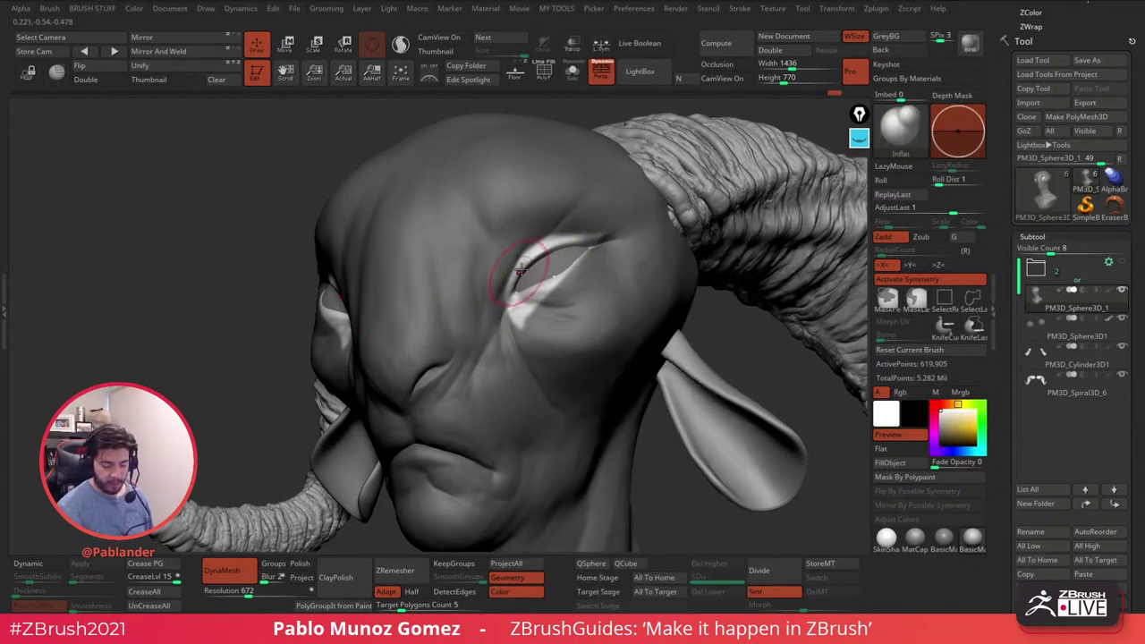
pyautogui.moveTo(507, 290); pyautogui.dragTo(563, 277)
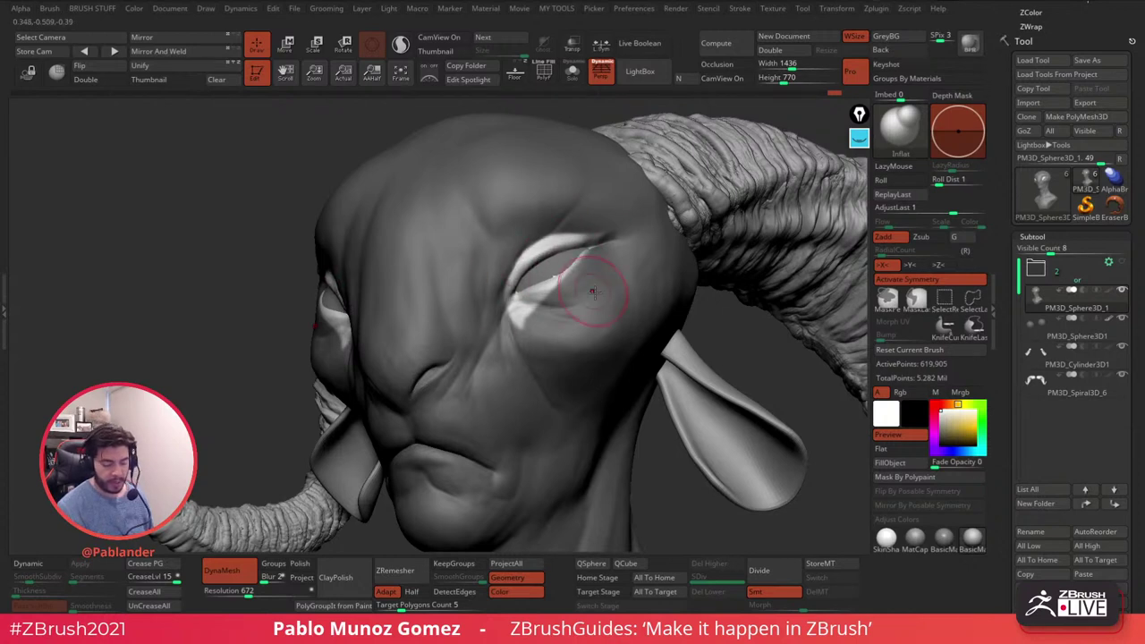
pyautogui.hotkey('ctrl', 'z')
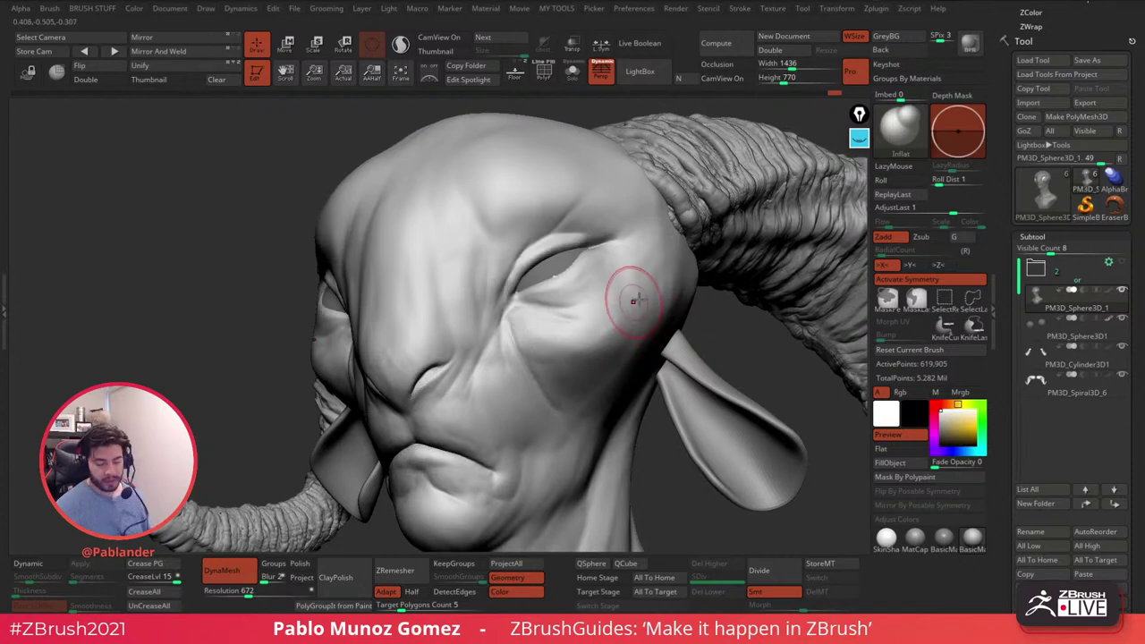
# - Build up the brow fold above the outer half of the eye with the Clay brush
pyautogui.moveTo(573, 265); pyautogui.dragTo(637, 295, button='right')
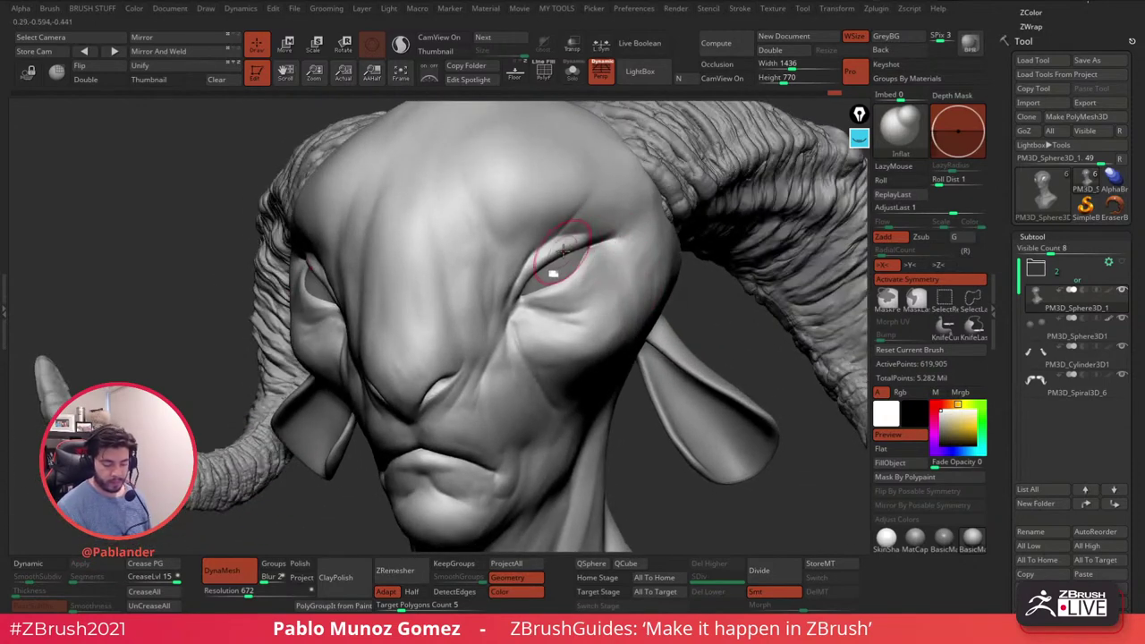
pyautogui.press('b')
pyautogui.click(677, 357)
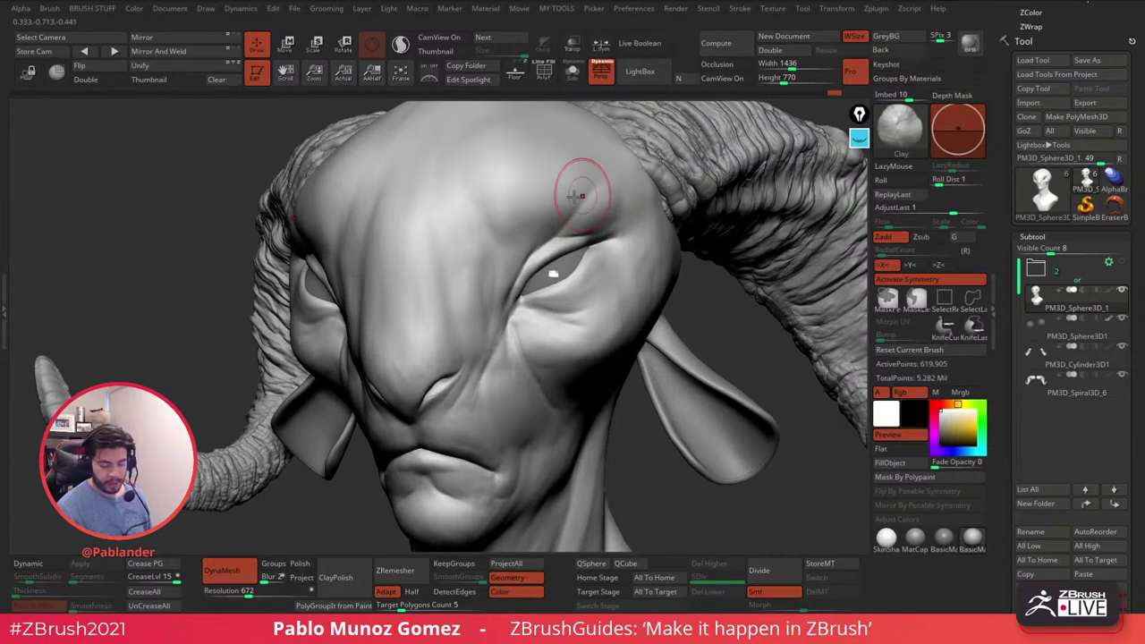
pyautogui.moveTo(555, 204)
pyautogui.mouseDown()
pyautogui.moveTo(563, 174)
pyautogui.moveTo(567, 217)
pyautogui.mouseUp()
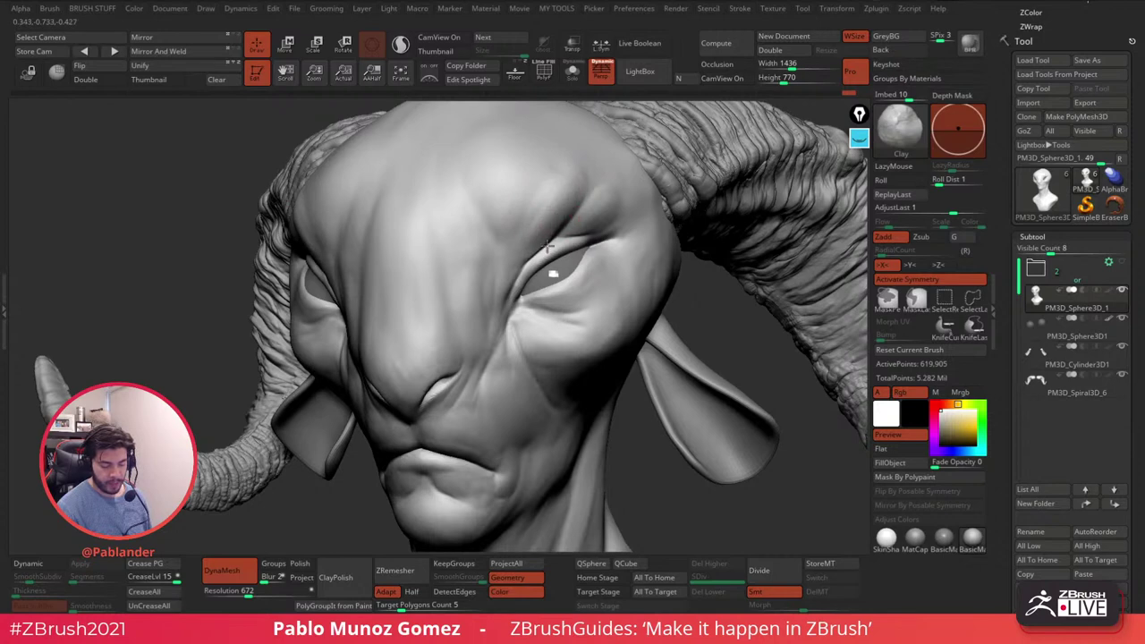
pyautogui.moveTo(553, 275); pyautogui.dragTo(473, 224, button='right')
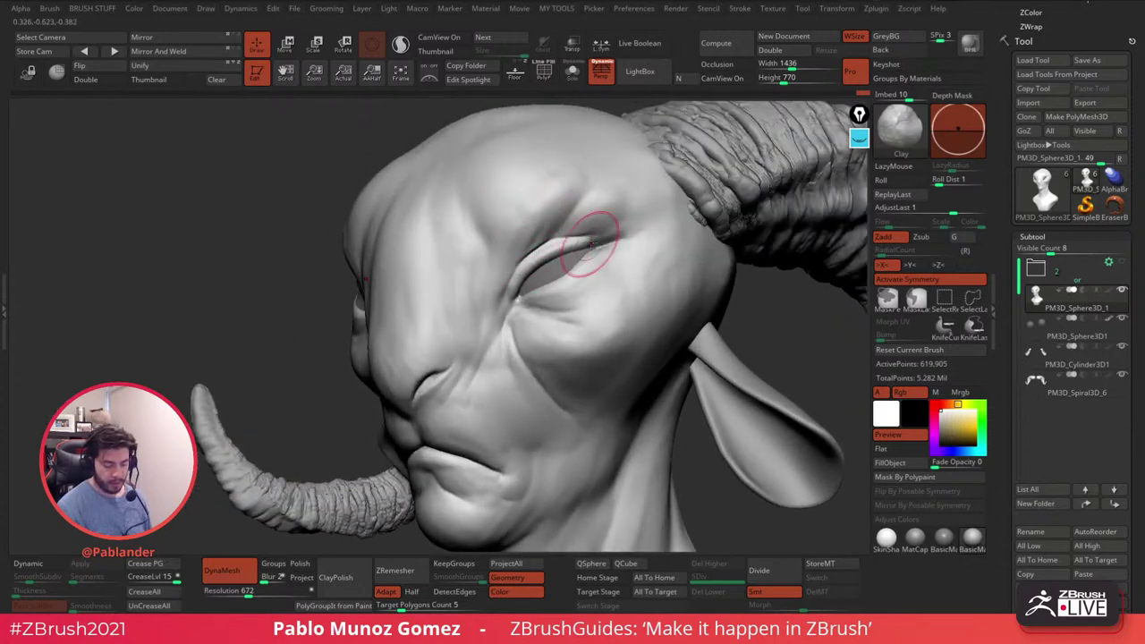
# - Reshape the upper eyelid and its inner end with the Move brush, and smooth the lid's edge
pyautogui.press('b')
pyautogui.press('m')
pyautogui.press('v')
pyautogui.press('space')
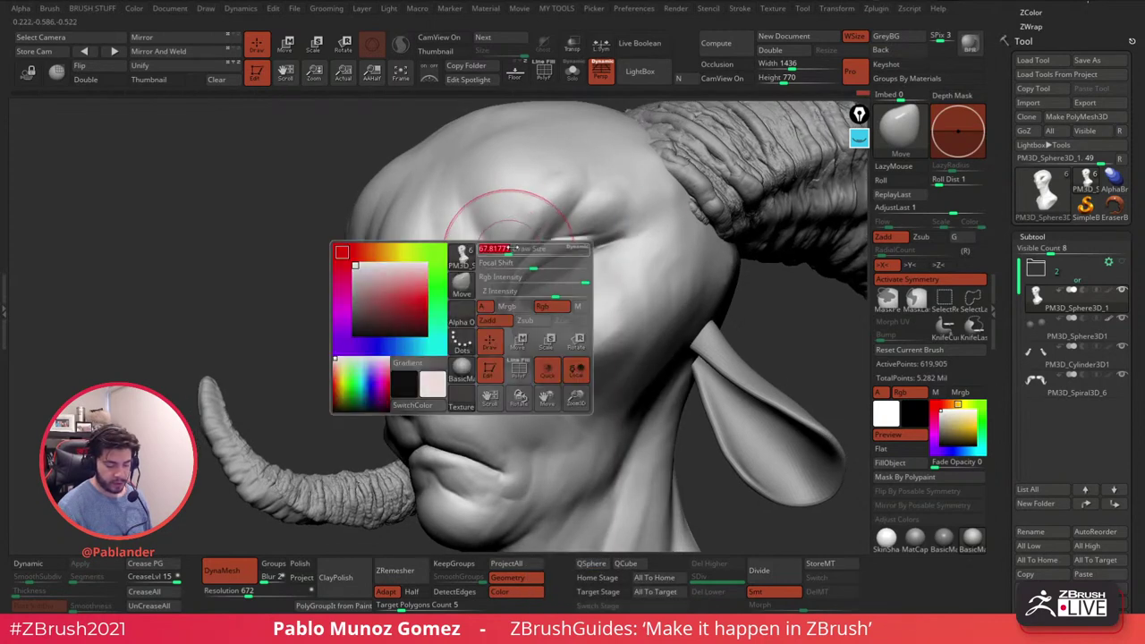
pyautogui.moveTo(537, 250)
pyautogui.mouseDown(button='right')
pyautogui.moveTo(556, 222)
pyautogui.moveTo(575, 243)
pyautogui.mouseUp(button='right')
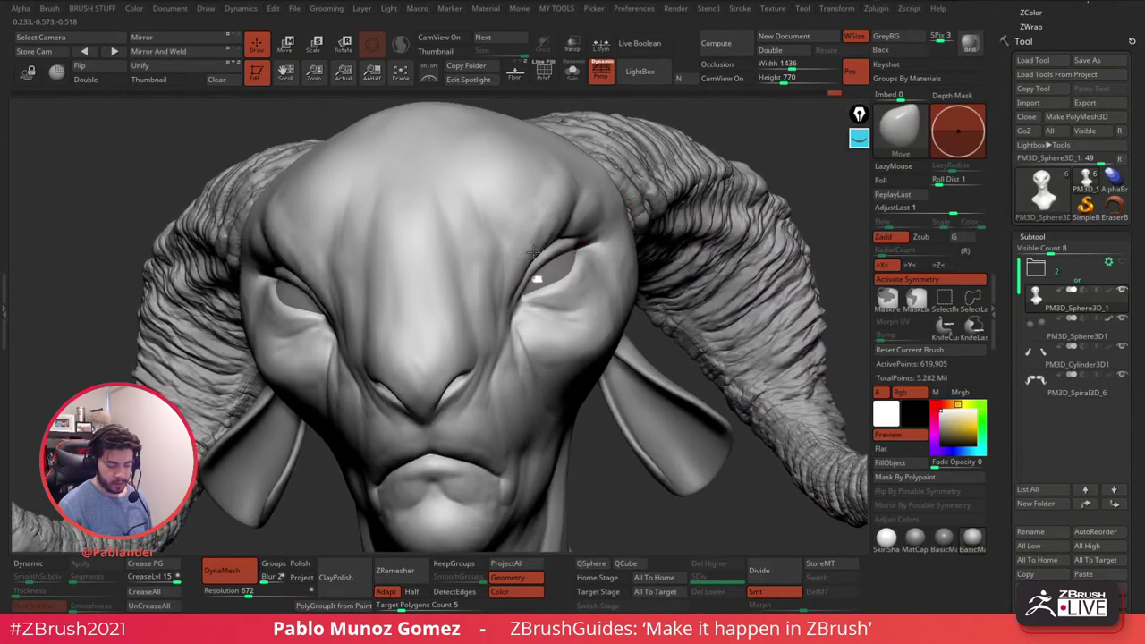
pyautogui.press('space')
pyautogui.rightClick(519, 267)
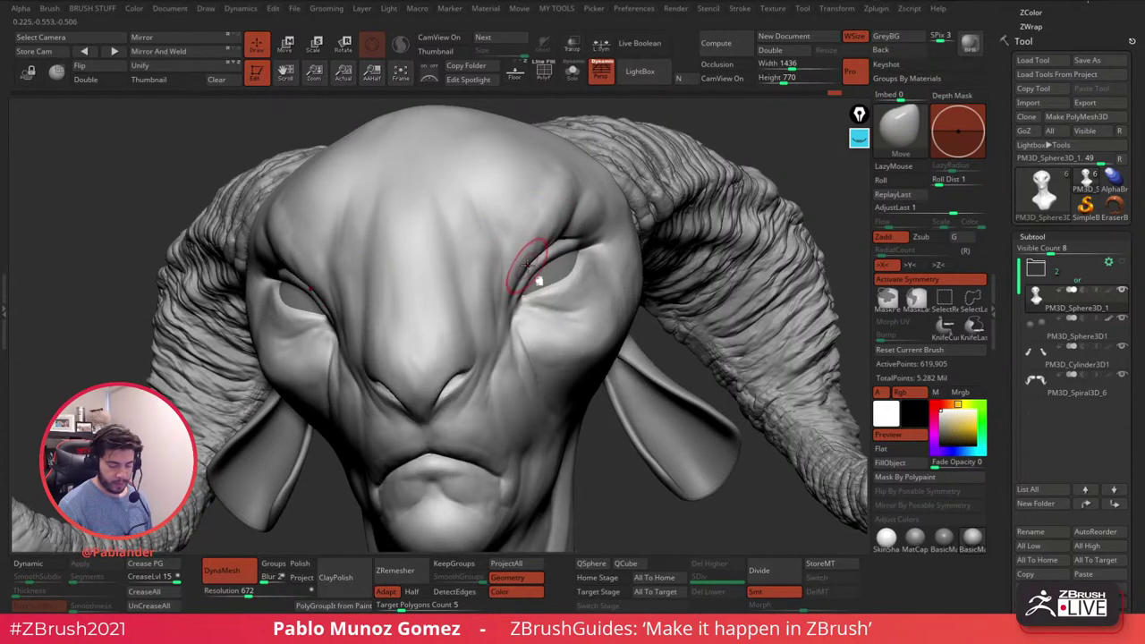
pyautogui.moveTo(552, 244); pyautogui.dragTo(565, 241, button='right')
pyautogui.keyDown('shift'); pyautogui.moveTo(556, 247); pyautogui.dragTo(538, 261); pyautogui.keyUp('shift')
pyautogui.moveTo(539, 260)
pyautogui.mouseDown(button='right')
pyautogui.moveTo(407, 224)
pyautogui.moveTo(580, 251)
pyautogui.mouseUp(button='right')
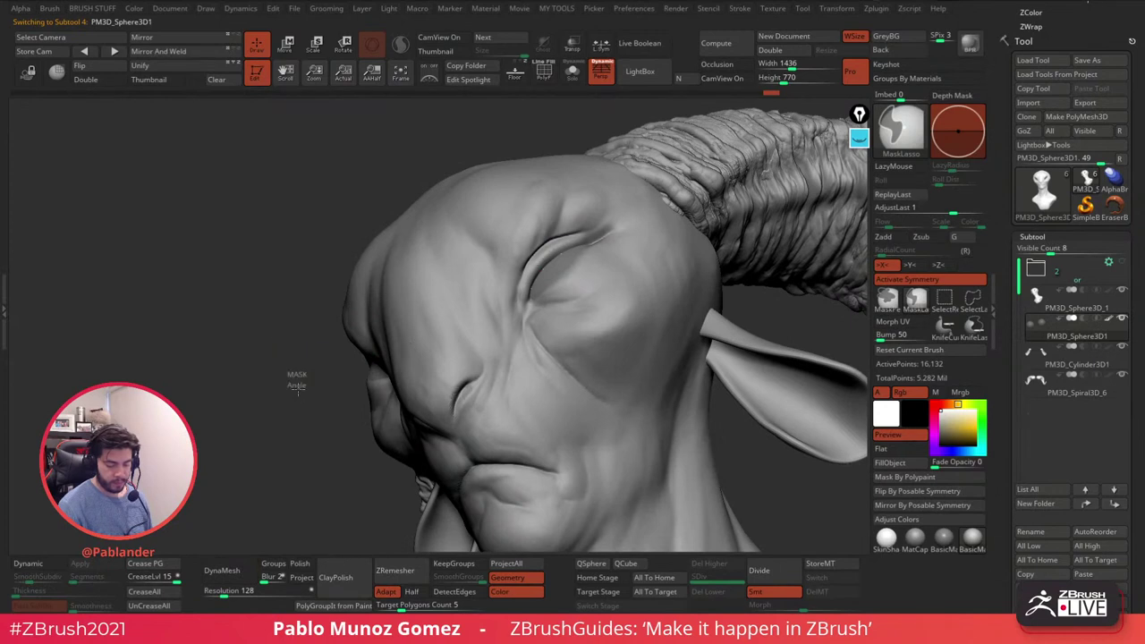
pyautogui.keyDown('alt'); pyautogui.click(552, 266); pyautogui.keyUp('alt')
pyautogui.click(573, 74)
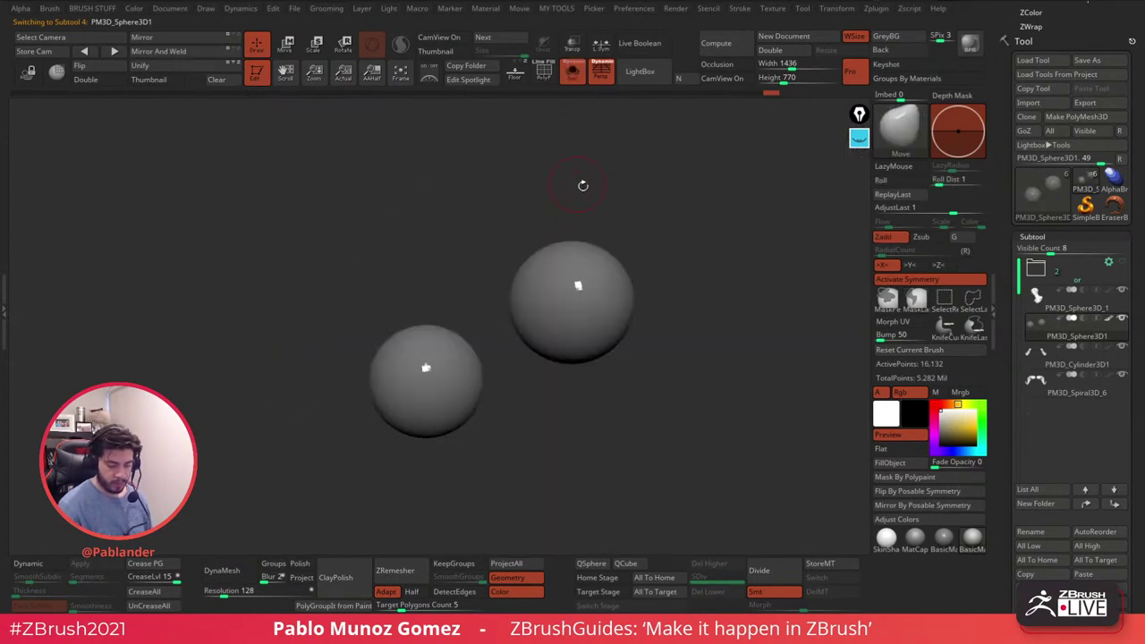
pyautogui.hotkey('ctrl', 'shift', 'alt', 's')
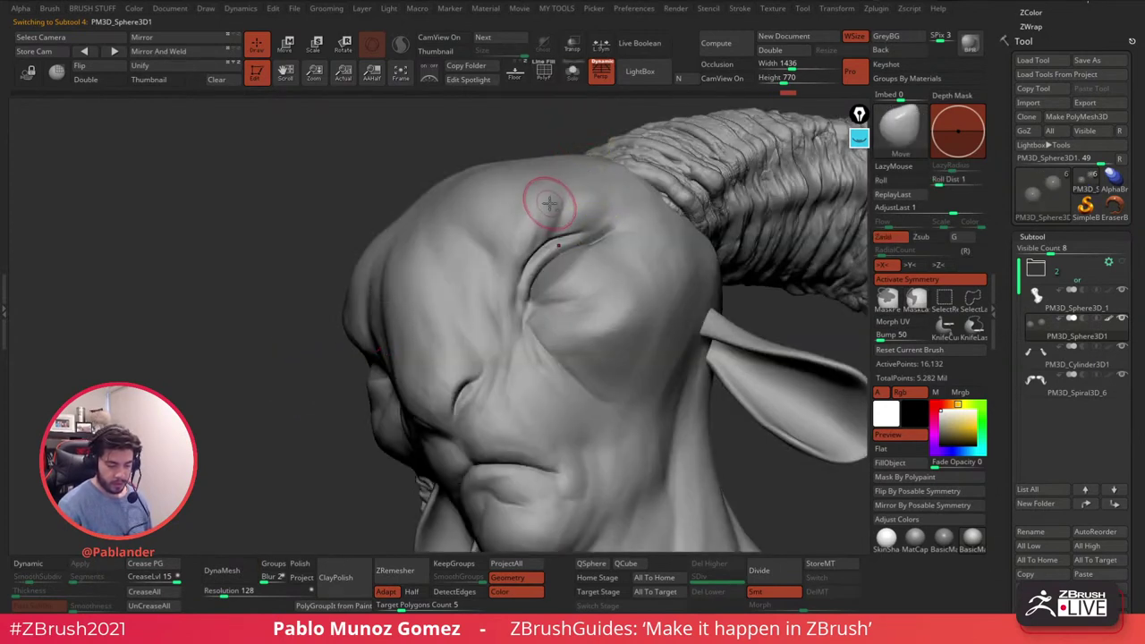
# - Isolate the head subtool and smooth the crease along the upper eyelid from the inner to the outer corner
pyautogui.keyDown('alt'); pyautogui.click(550, 203); pyautogui.keyUp('alt')
pyautogui.click(572, 73)
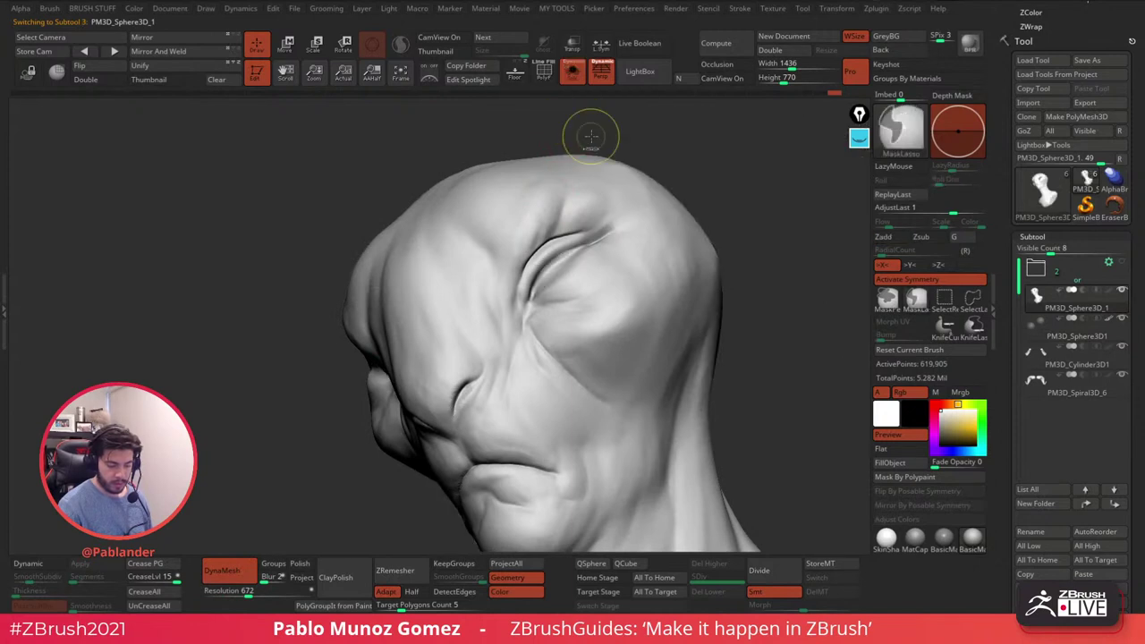
pyautogui.moveTo(552, 266)
pyautogui.mouseDown(button='right')
pyautogui.moveTo(501, 255)
pyautogui.moveTo(529, 268)
pyautogui.moveTo(557, 253)
pyautogui.mouseUp(button='right')
pyautogui.rightClick(529, 268)
pyautogui.moveTo(557, 253); pyautogui.dragTo(560, 230, button='right')
pyautogui.keyDown('shift'); pyautogui.moveTo(579, 224); pyautogui.dragTo(503, 292); pyautogui.keyUp('shift')
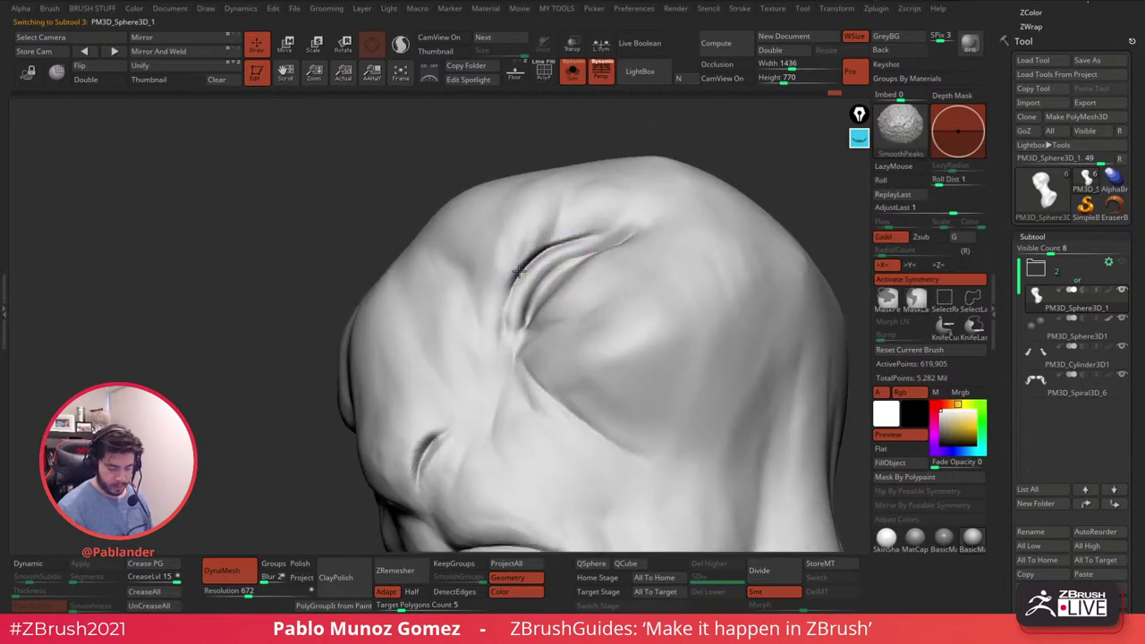
pyautogui.keyDown('shift'); pyautogui.moveTo(536, 247); pyautogui.dragTo(602, 216); pyautogui.keyUp('shift')
pyautogui.moveTo(602, 216)
pyautogui.mouseDown(button='right')
pyautogui.moveTo(606, 250)
pyautogui.moveTo(623, 214)
pyautogui.moveTo(614, 221)
pyautogui.mouseUp(button='right')
# - Carve the upper eyelid crease toward both eye corners with the HRGi_Cutter brush, and show all subtools again
pyautogui.press('b')
pyautogui.click(638, 408)
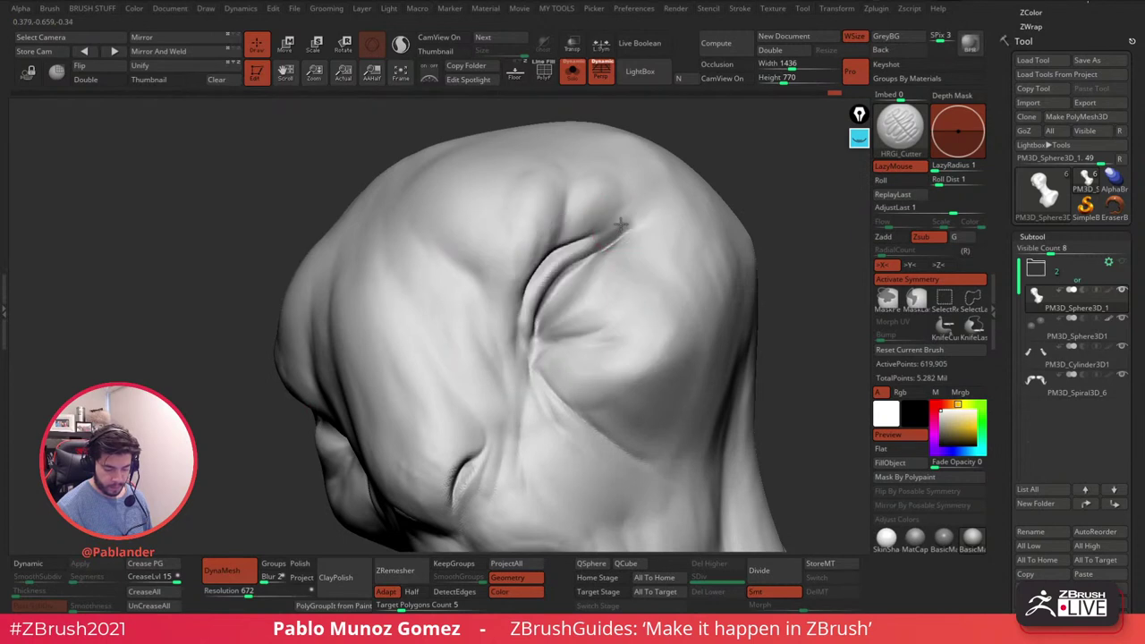
pyautogui.moveTo(573, 237); pyautogui.dragTo(637, 199)
pyautogui.moveTo(563, 285); pyautogui.dragTo(530, 276, button='right')
pyautogui.moveTo(525, 286); pyautogui.dragTo(524, 392)
pyautogui.moveTo(559, 238); pyautogui.dragTo(600, 268, button='right')
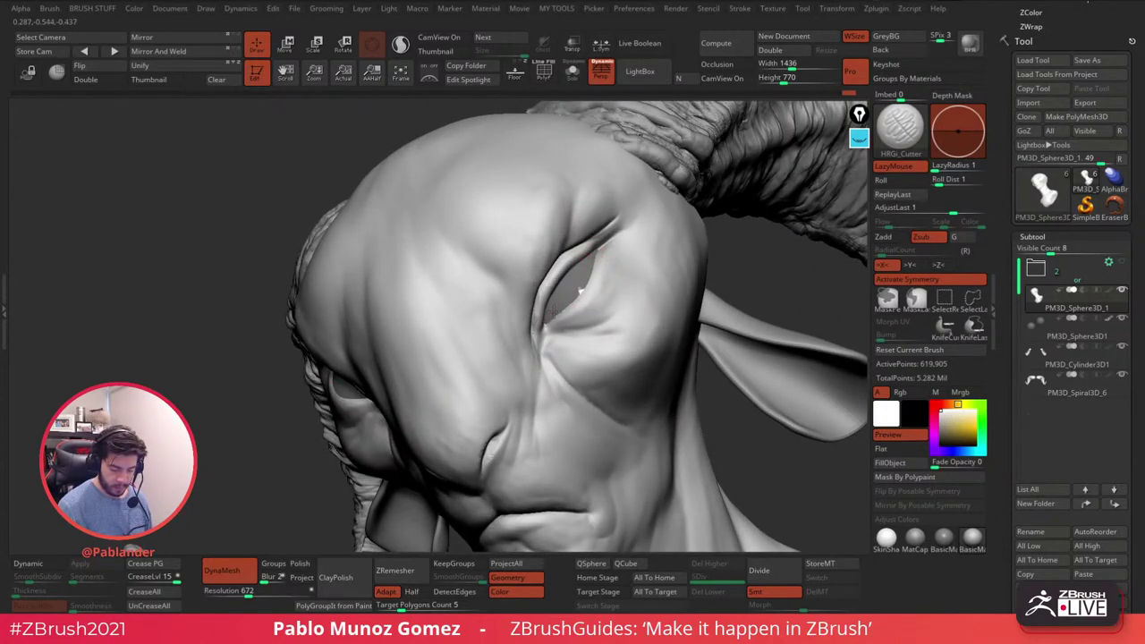
# - Refine the outer end of the upper eyelid with a small Standard brush
pyautogui.press('b')
pyautogui.press('s')
pyautogui.press('t')
pyautogui.press('space')
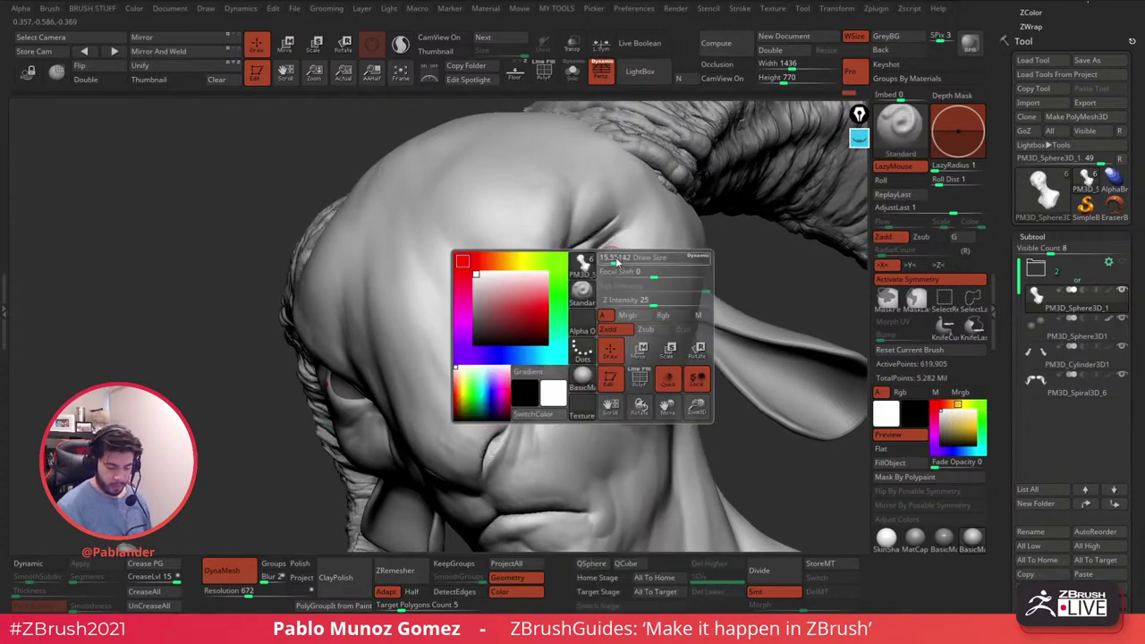
pyautogui.press('space')
pyautogui.moveTo(624, 210); pyautogui.dragTo(617, 224)
pyautogui.moveTo(626, 224)
pyautogui.mouseDown(button='right')
pyautogui.moveTo(587, 224)
pyautogui.moveTo(544, 269)
pyautogui.moveTo(578, 289)
pyautogui.mouseUp(button='right')
pyautogui.press('shift')
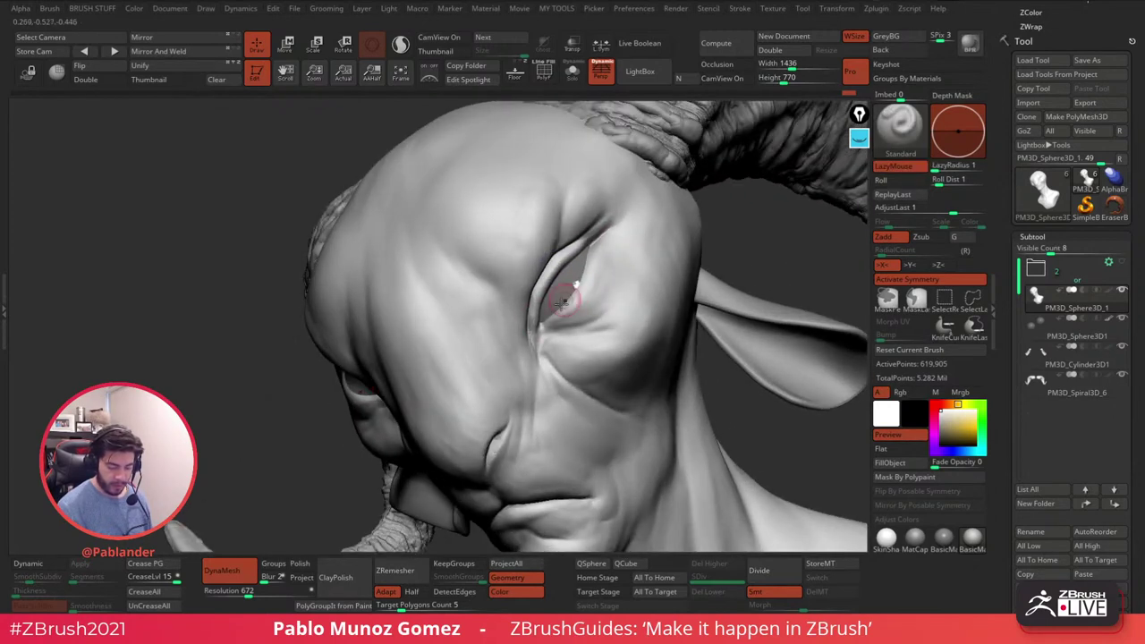
# - Smooth the inner corner of the eye and the skin beside it
pyautogui.moveTo(524, 329)
pyautogui.mouseDown(button='right')
pyautogui.moveTo(507, 313)
pyautogui.moveTo(566, 317)
pyautogui.moveTo(608, 296)
pyautogui.moveTo(614, 285)
pyautogui.moveTo(601, 284)
pyautogui.moveTo(616, 286)
pyautogui.moveTo(569, 323)
pyautogui.moveTo(583, 313)
pyautogui.moveTo(580, 294)
pyautogui.moveTo(548, 280)
pyautogui.mouseUp(button='right')
pyautogui.press('shift')
pyautogui.press('shift')
pyautogui.press('shift')
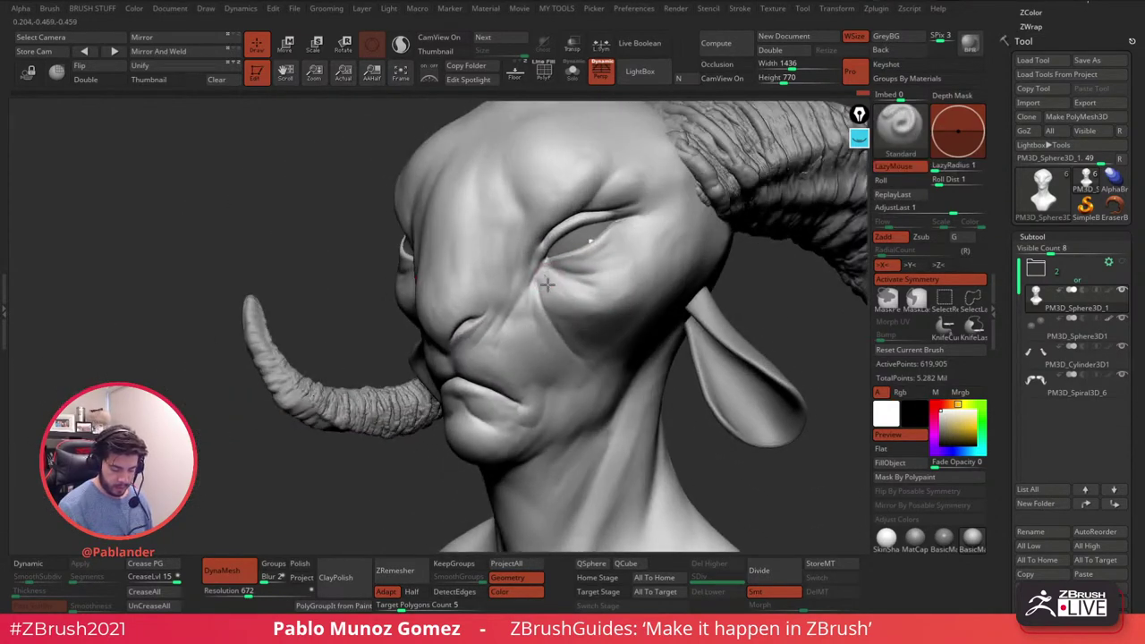
# - Refine the folds below the inner eye corner and on the upper cheek with the Clay brush and smoothing
pyautogui.press('b')
pyautogui.press('c')
pyautogui.press('l')
pyautogui.press('space')
pyautogui.keyDown('shift'); pyautogui.moveTo(552, 282); pyautogui.dragTo(564, 295); pyautogui.keyUp('shift')
pyautogui.moveTo(587, 290); pyautogui.dragTo(596, 297, button='right')
pyautogui.press('space')
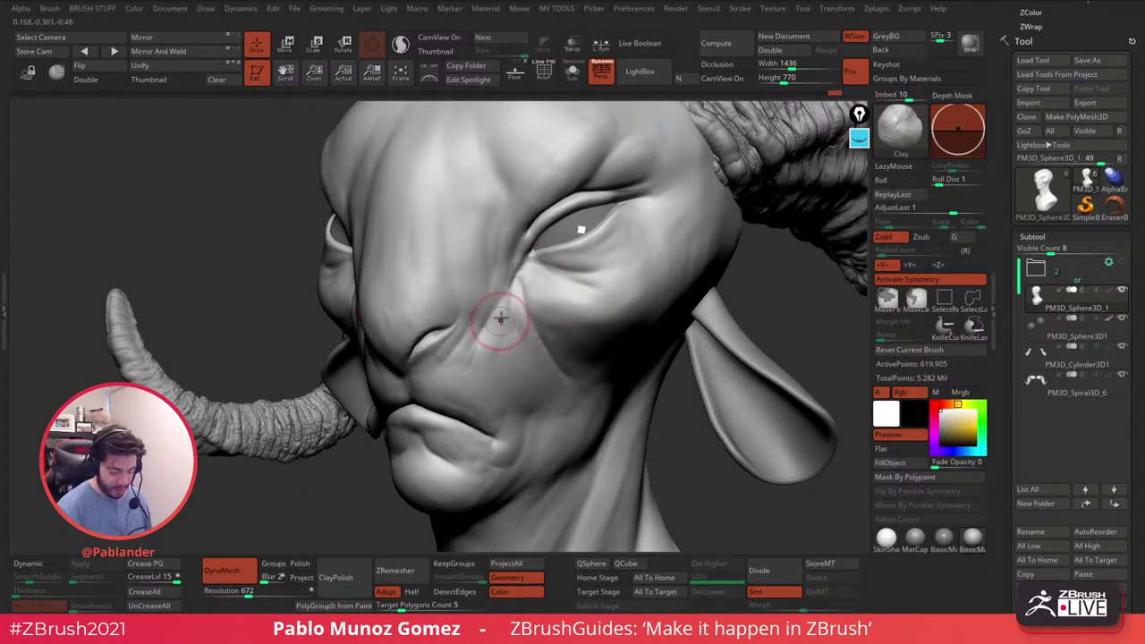
pyautogui.moveTo(626, 297)
pyautogui.mouseDown(button='right')
pyautogui.moveTo(629, 325)
pyautogui.moveTo(660, 321)
pyautogui.moveTo(639, 310)
pyautogui.mouseUp(button='right')
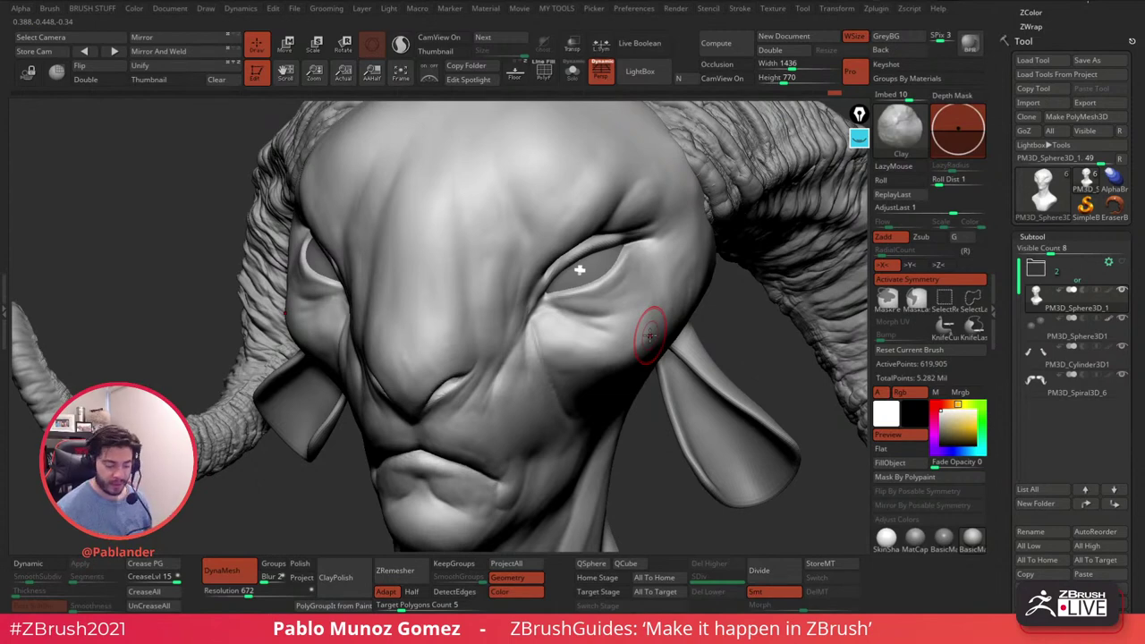
pyautogui.keyDown('ctrl'); pyautogui.moveTo(618, 342); pyautogui.dragTo(626, 320, button='right'); pyautogui.keyUp('ctrl')
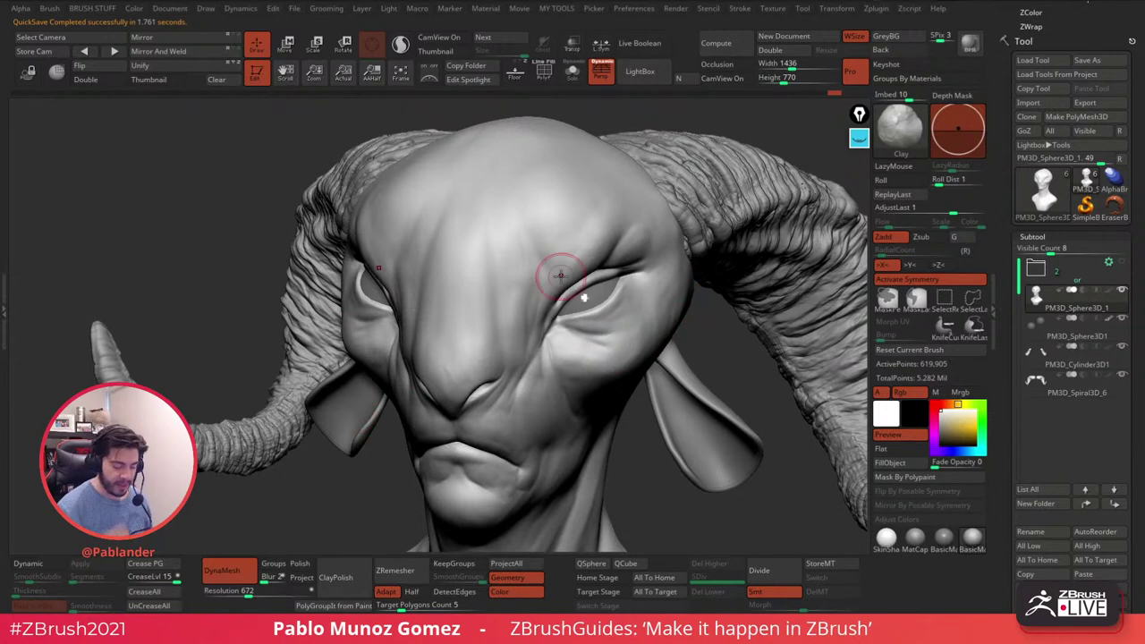
# - Soften the folds on the bridge of the nose and the lower forehead by smoothing
pyautogui.keyDown('ctrl'); pyautogui.moveTo(660, 347); pyautogui.dragTo(584, 288, button='right'); pyautogui.keyUp('ctrl')
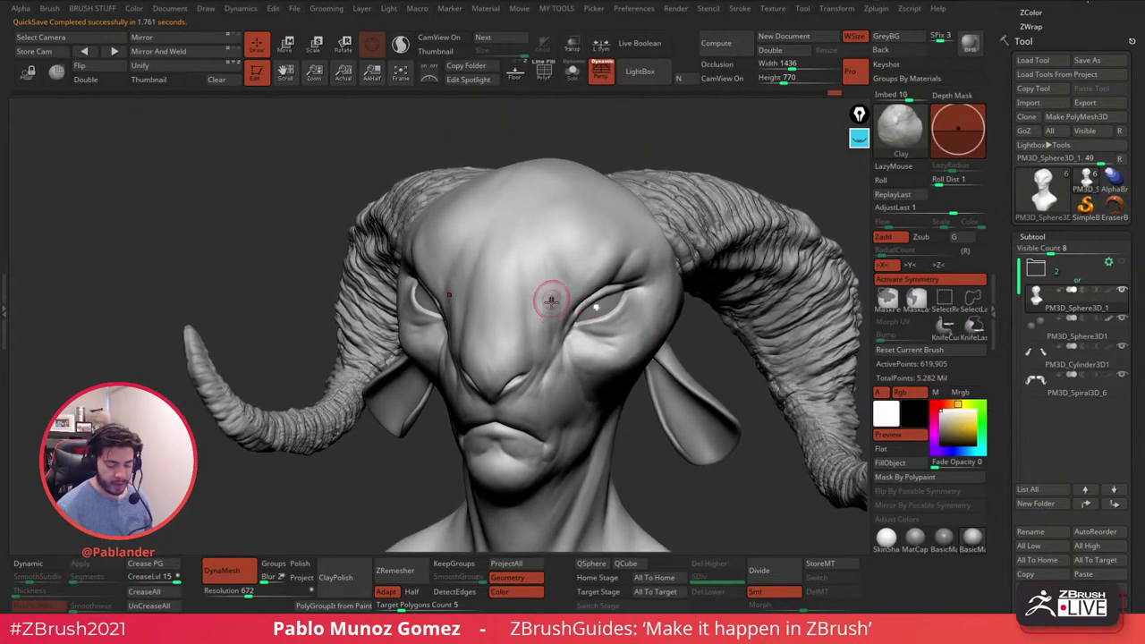
pyautogui.press('shift')
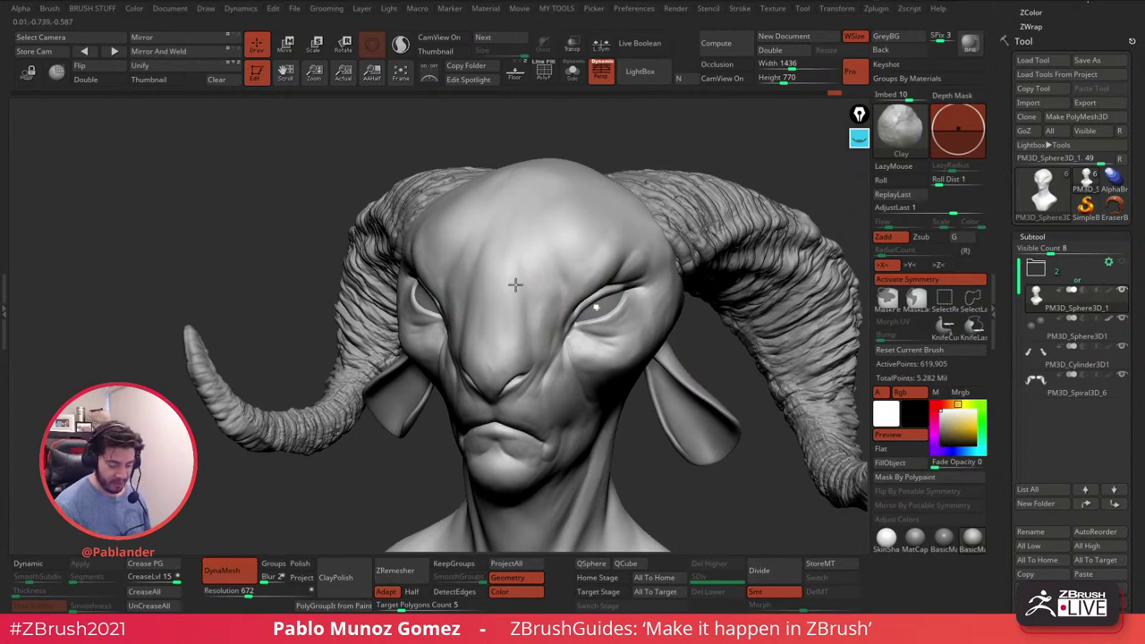
pyautogui.press('shift')
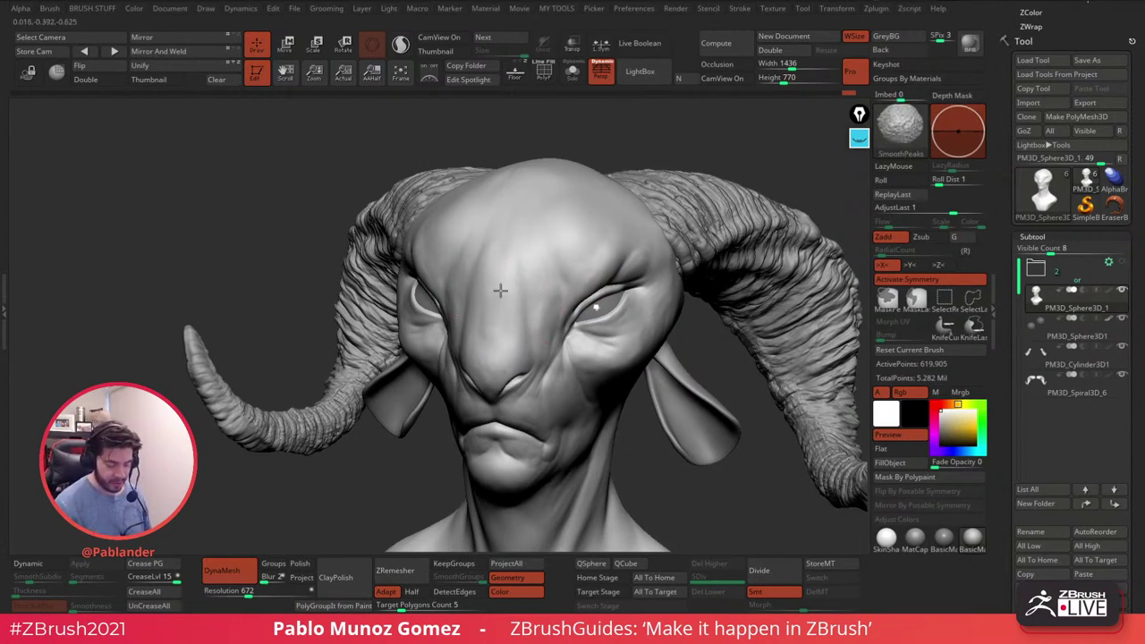
pyautogui.moveTo(633, 317); pyautogui.dragTo(542, 313, button='right')
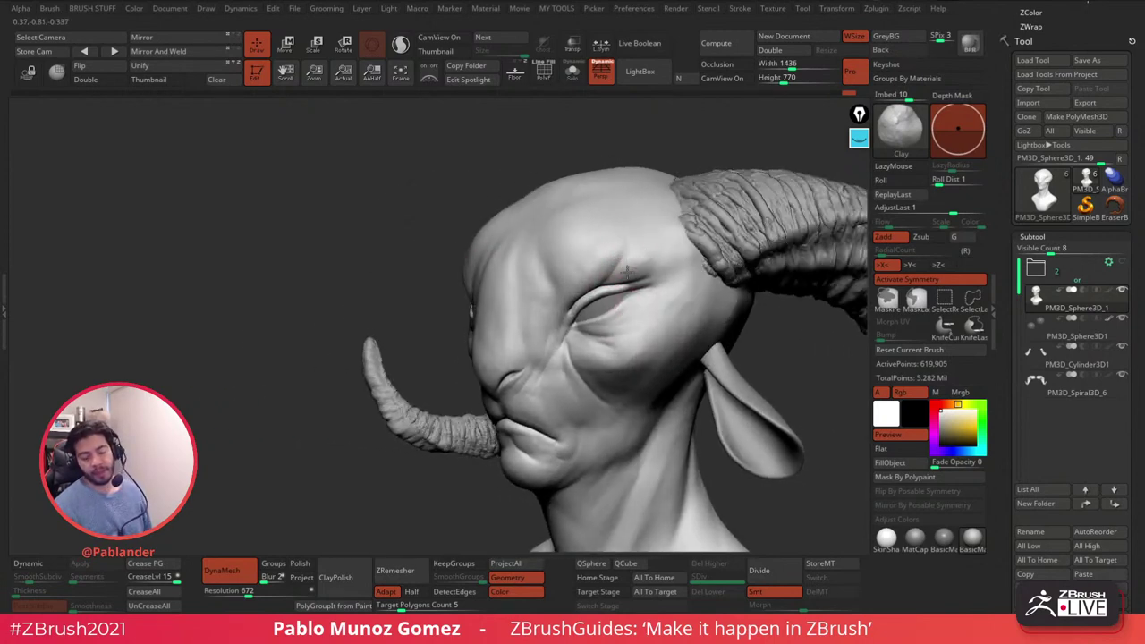
pyautogui.moveTo(653, 260)
pyautogui.mouseDown(button='right')
pyautogui.moveTo(592, 260)
pyautogui.moveTo(600, 249)
pyautogui.mouseUp(button='right')
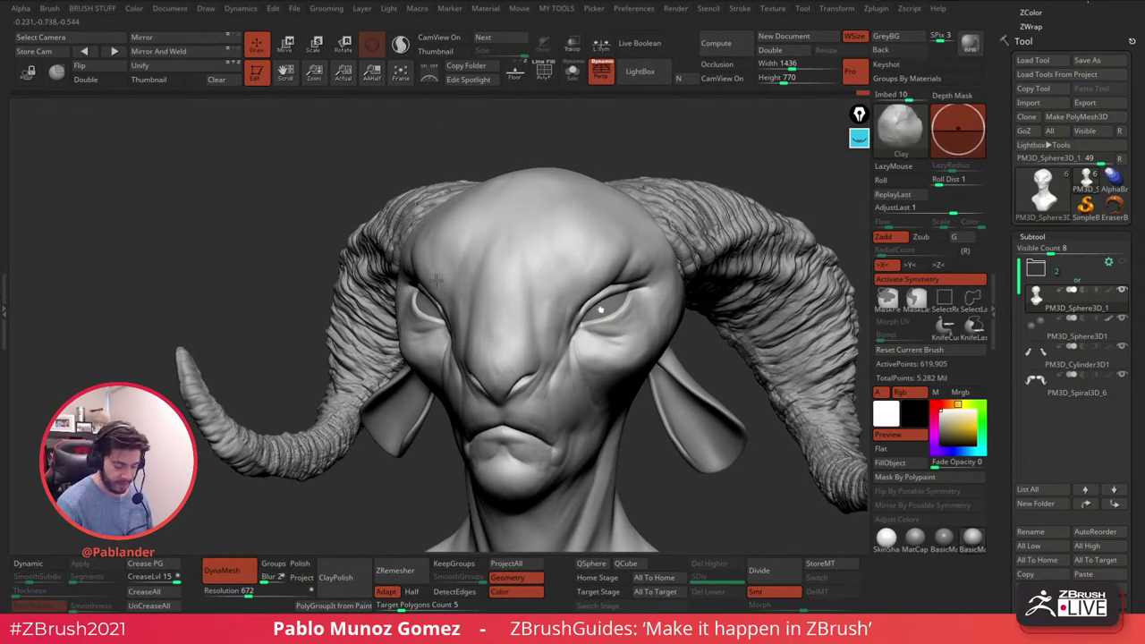
# - Smooth the brow above the eye and build up the fold over the upper eyelid with the Clay brush
pyautogui.press('shift')
pyautogui.keyDown('shift'); pyautogui.moveTo(602, 259); pyautogui.dragTo(626, 255); pyautogui.keyUp('shift')
pyautogui.moveTo(669, 243)
pyautogui.mouseDown(button='right')
pyautogui.moveTo(659, 281)
pyautogui.moveTo(623, 253)
pyautogui.moveTo(617, 276)
pyautogui.moveTo(600, 271)
pyautogui.mouseUp(button='right')
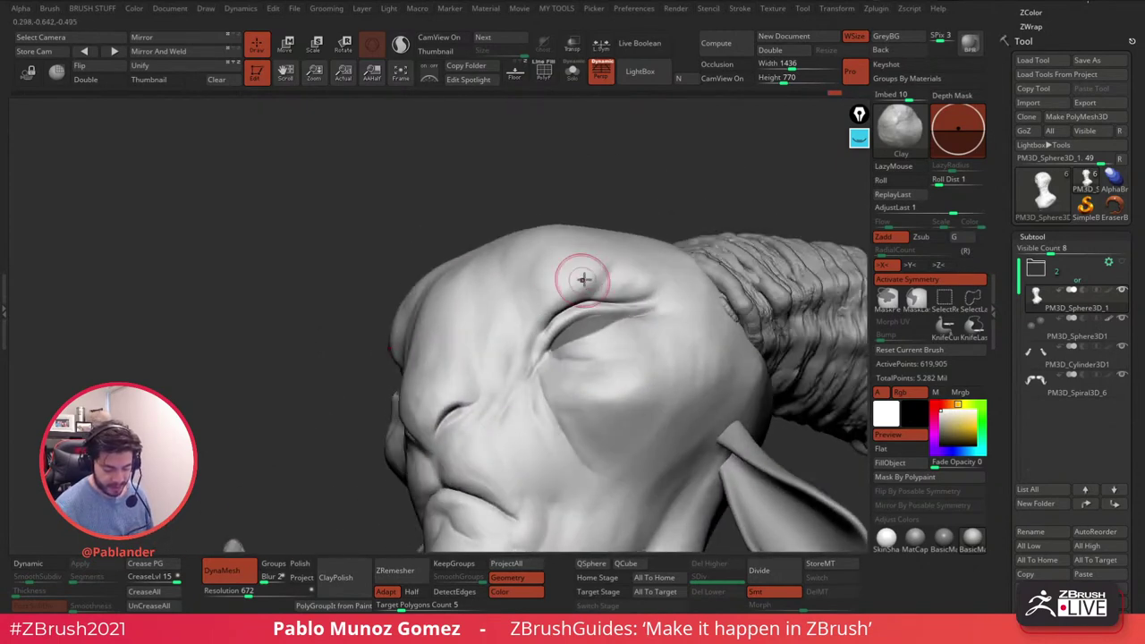
pyautogui.keyDown('shift'); pyautogui.moveTo(551, 306); pyautogui.dragTo(540, 328); pyautogui.keyUp('shift')
pyautogui.press('space')
pyautogui.moveTo(583, 293); pyautogui.dragTo(577, 293)
pyautogui.moveTo(578, 302); pyautogui.dragTo(553, 314)
pyautogui.moveTo(616, 363); pyautogui.dragTo(654, 340, button='right')
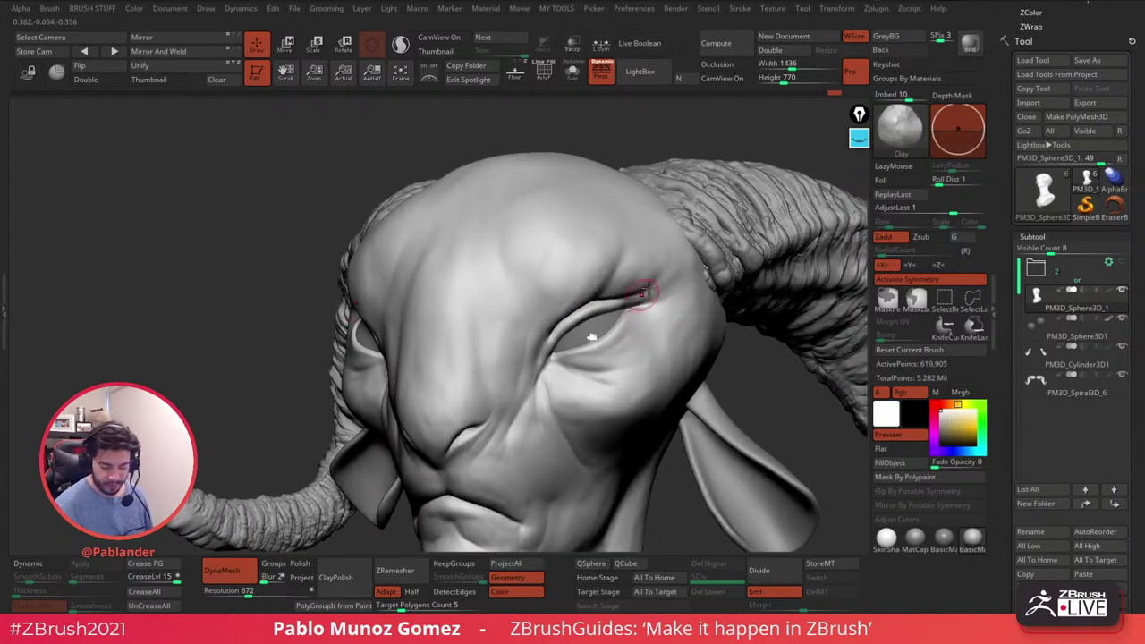
# - Build up the skin around the outer eye corner with Clay strokes and smooth it toward the temple
pyautogui.press('space')
pyautogui.moveTo(652, 289); pyautogui.dragTo(661, 301)
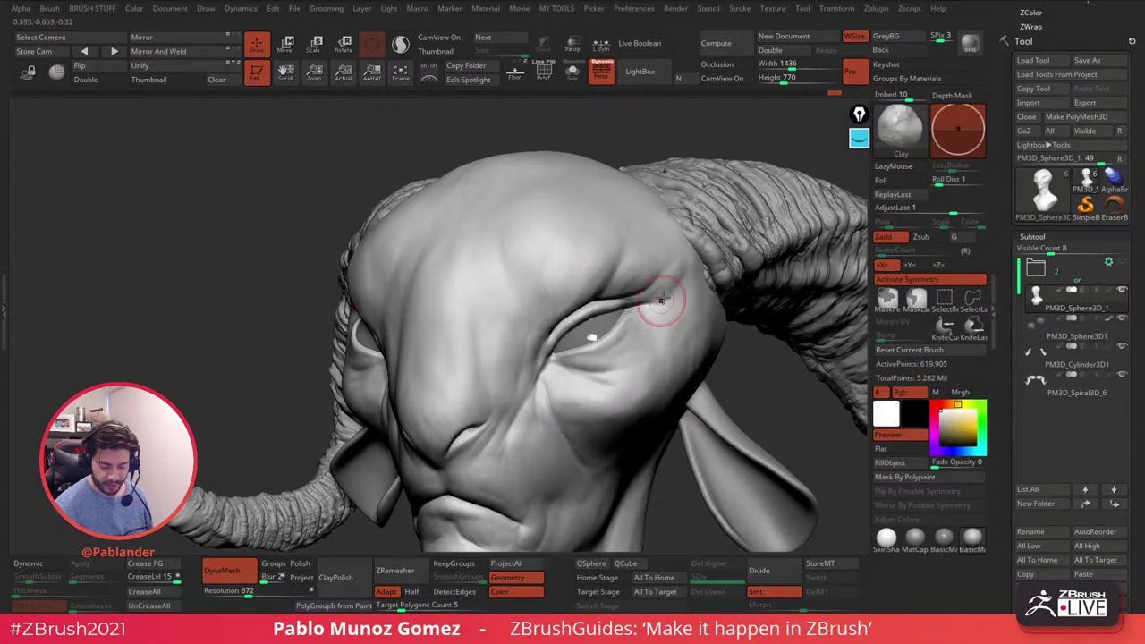
pyautogui.keyDown('shift'); pyautogui.moveTo(677, 260); pyautogui.dragTo(685, 272); pyautogui.keyUp('shift')
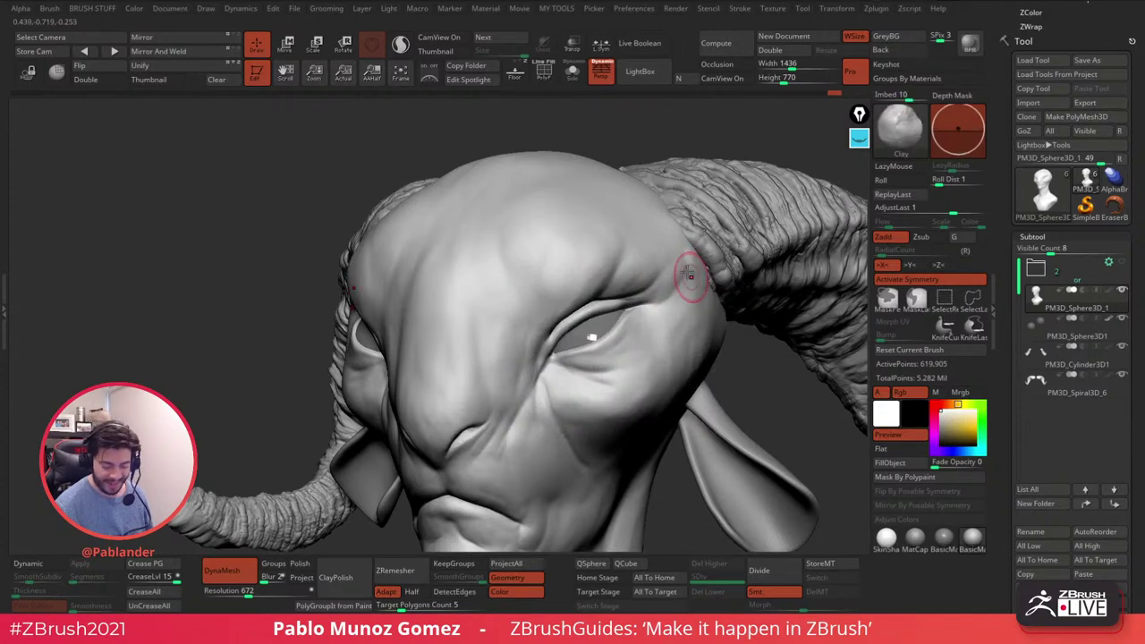
pyautogui.moveTo(696, 281)
pyautogui.mouseDown(button='right')
pyautogui.moveTo(647, 278)
pyautogui.moveTo(666, 257)
pyautogui.mouseUp(button='right')
pyautogui.moveTo(666, 257)
pyautogui.mouseDown()
pyautogui.moveTo(616, 255)
pyautogui.moveTo(669, 244)
pyautogui.mouseUp()
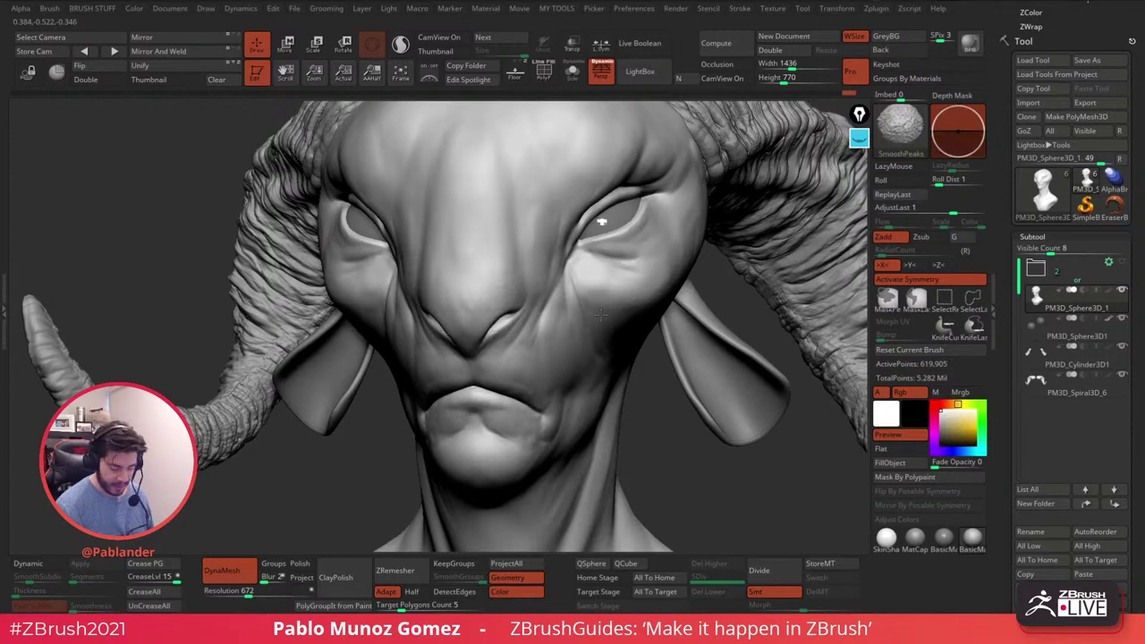
# - Smooth the cheek and the side of the neck below the jaw
pyautogui.moveTo(621, 328); pyautogui.dragTo(501, 338, button='right')
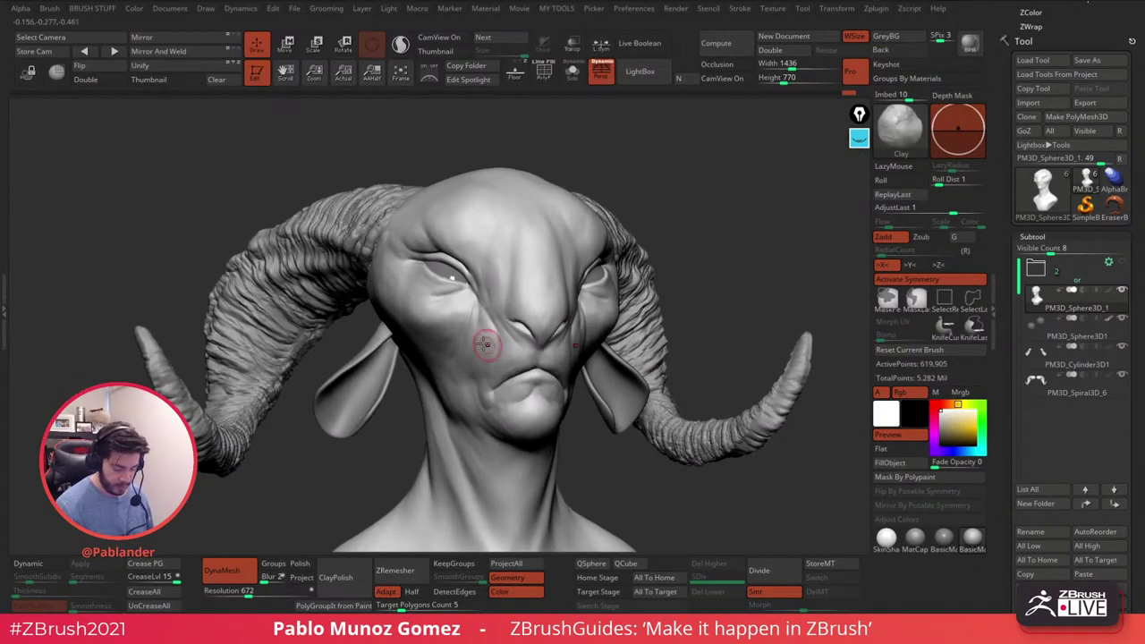
pyautogui.moveTo(454, 367)
pyautogui.keyDown('ctrl'); pyautogui.mouseDown(button='right')
pyautogui.moveTo(421, 322)
pyautogui.moveTo(483, 327)
pyautogui.moveTo(504, 259)
pyautogui.moveTo(570, 287)
pyautogui.moveTo(541, 345)
pyautogui.moveTo(591, 311)
pyautogui.moveTo(577, 299)
pyautogui.mouseUp(button='right'); pyautogui.keyUp('ctrl')
pyautogui.press('shift')
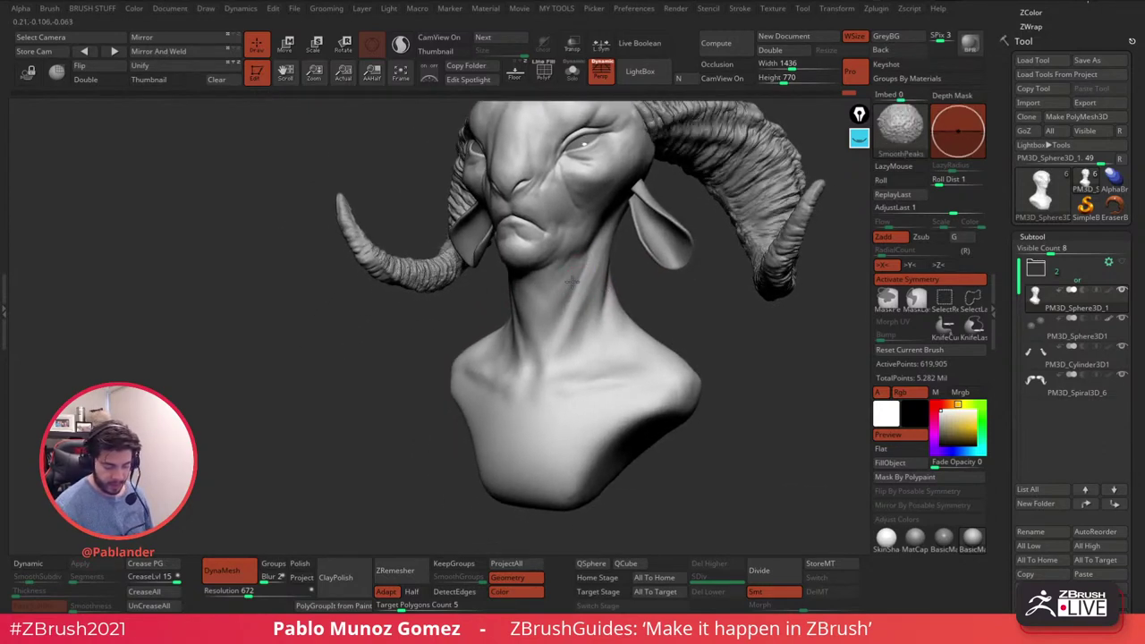
pyautogui.rightClick(588, 256)
pyautogui.moveTo(617, 256); pyautogui.dragTo(589, 248, button='right')
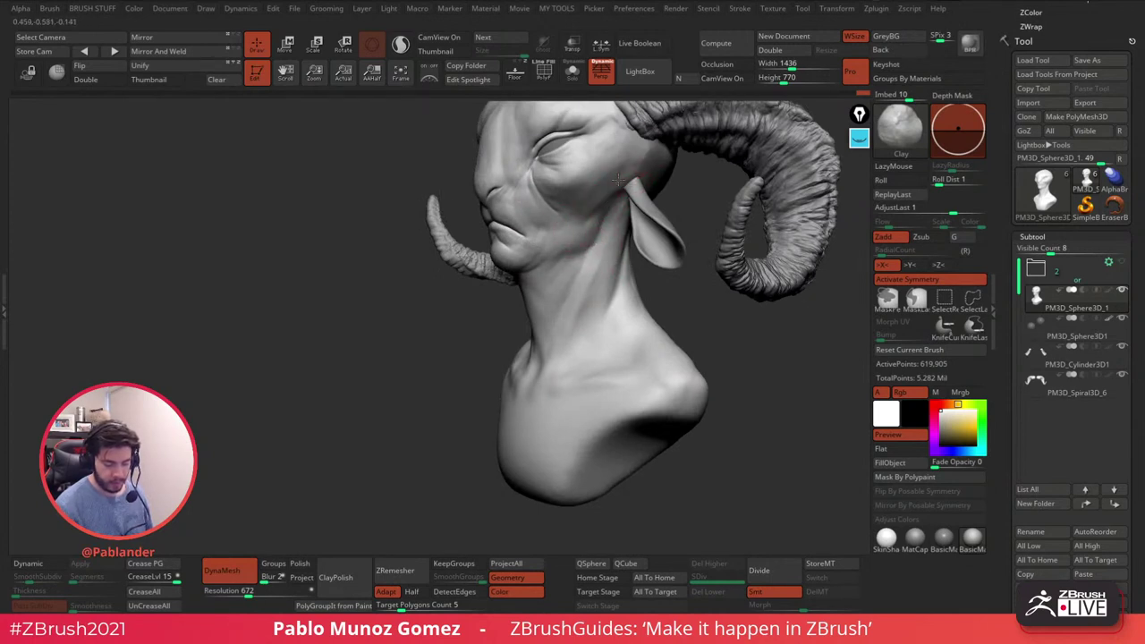
pyautogui.moveTo(597, 208)
pyautogui.mouseDown(button='right')
pyautogui.moveTo(593, 227)
pyautogui.moveTo(592, 206)
pyautogui.mouseUp(button='right')
pyautogui.press('shift')
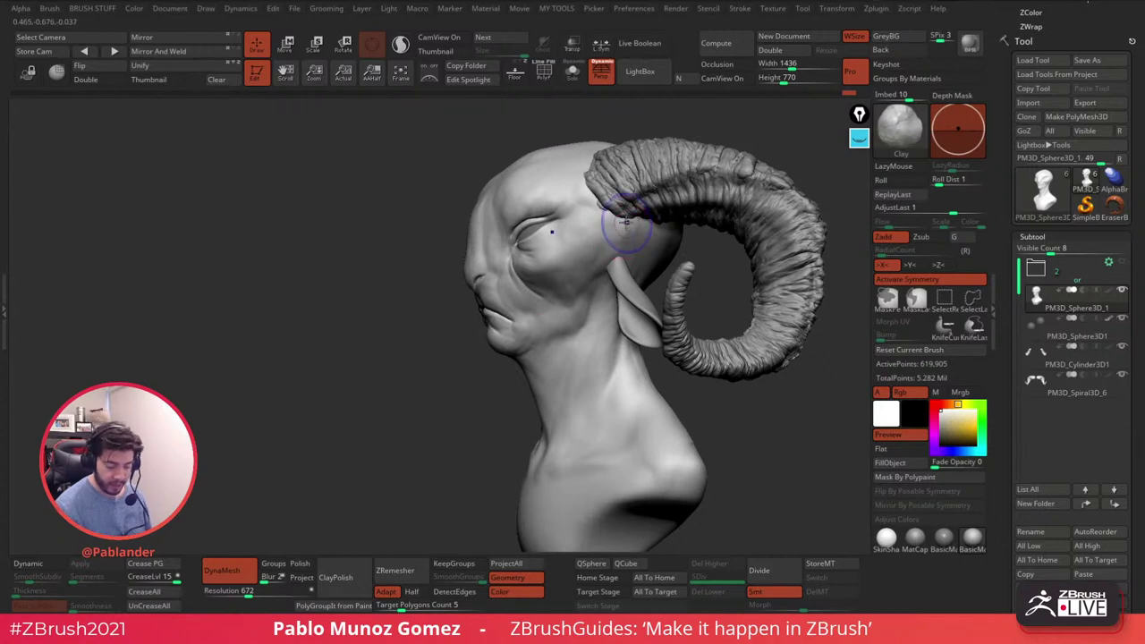
pyautogui.moveTo(618, 255); pyautogui.dragTo(702, 276, button='right')
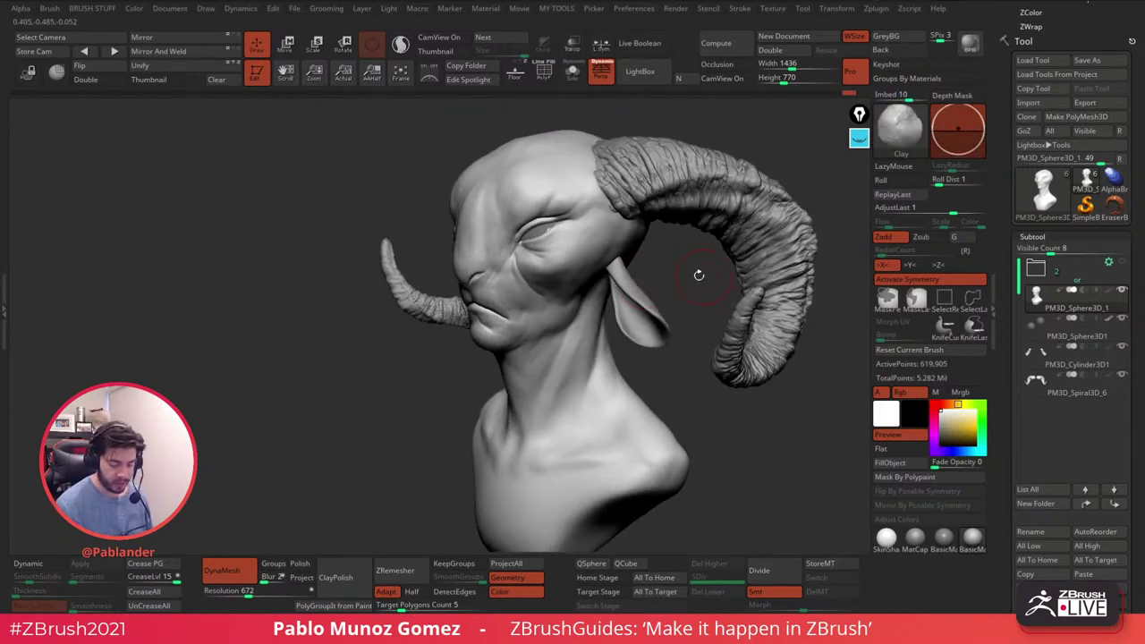
# - Smooth the cheek below the eye bag and in front of the ear
pyautogui.moveTo(621, 233)
pyautogui.keyDown('ctrl'); pyautogui.mouseDown(button='right')
pyautogui.moveTo(624, 252)
pyautogui.moveTo(438, 234)
pyautogui.mouseUp(button='right'); pyautogui.keyUp('ctrl')
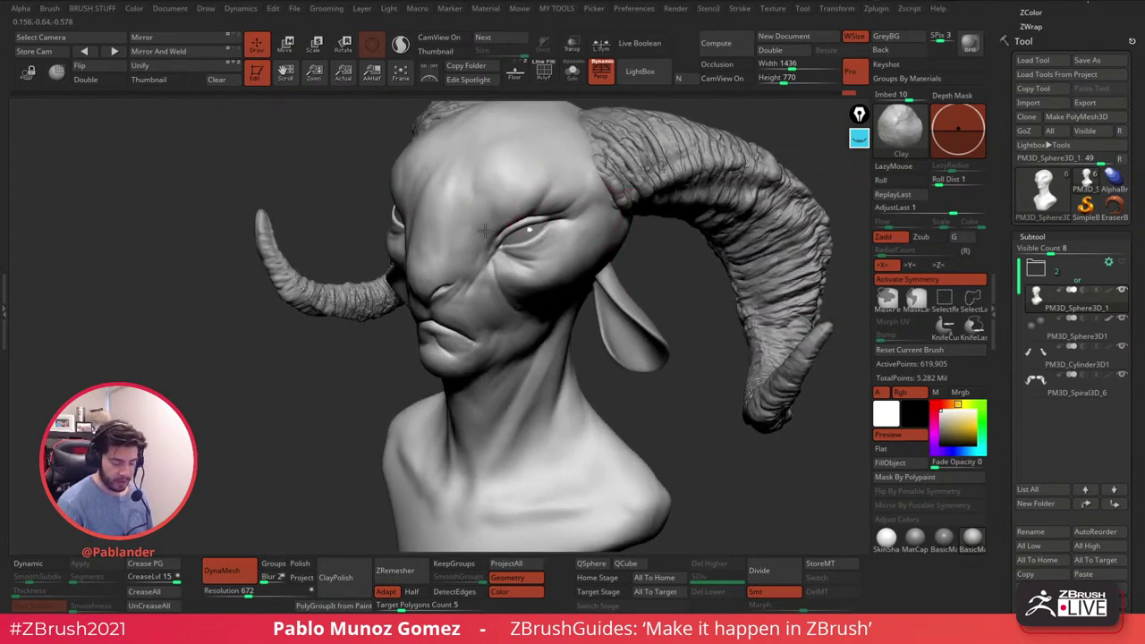
pyautogui.moveTo(573, 299)
pyautogui.keyDown('alt'); pyautogui.mouseDown(button='right')
pyautogui.moveTo(576, 251)
pyautogui.moveTo(528, 204)
pyautogui.mouseUp(button='right'); pyautogui.keyUp('alt')
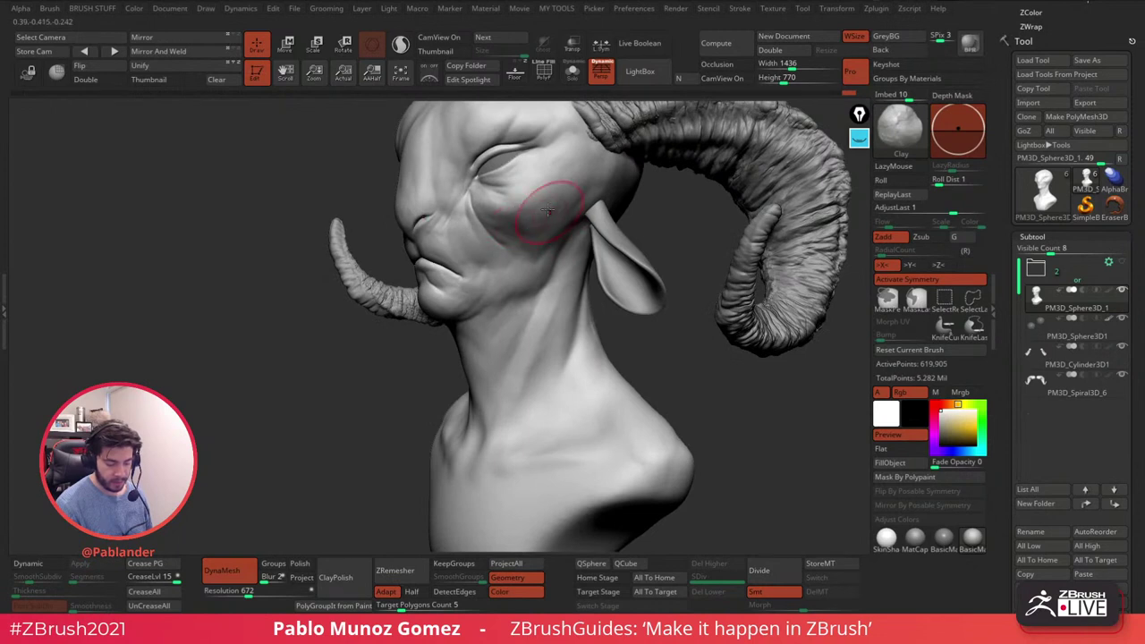
pyautogui.press('shift')
pyautogui.moveTo(521, 237)
pyautogui.mouseDown()
pyautogui.moveTo(501, 235)
pyautogui.moveTo(511, 232)
pyautogui.mouseUp()
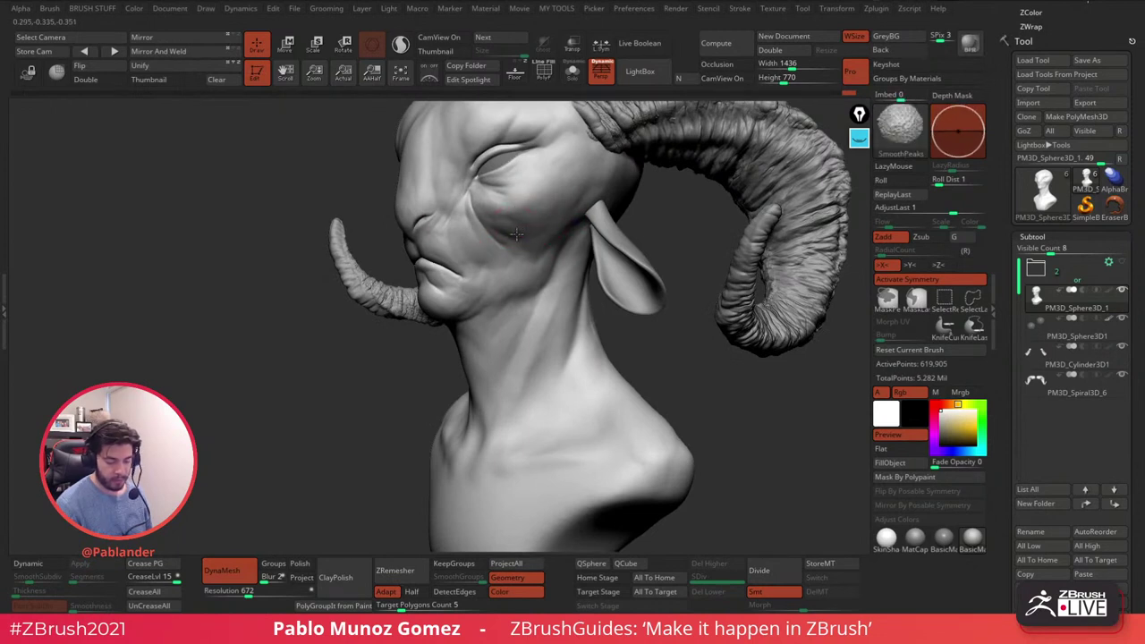
# - Rework the cheek surface beside the mouth corner with the Clay brush and smooth it toward the lips
pyautogui.keyDown('alt'); pyautogui.moveTo(536, 279); pyautogui.dragTo(572, 259, button='right'); pyautogui.keyUp('alt')
pyautogui.press('space')
pyautogui.moveTo(572, 259); pyautogui.dragTo(540, 258)
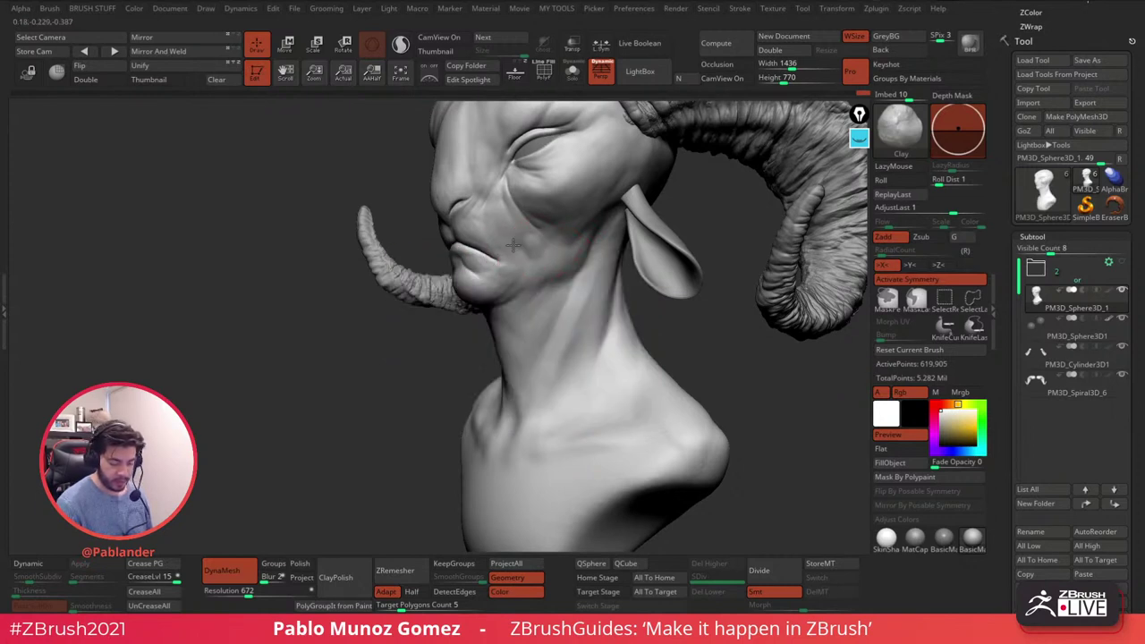
pyautogui.hotkey('ctrl', 'z')
pyautogui.hotkey('ctrl', 'z')
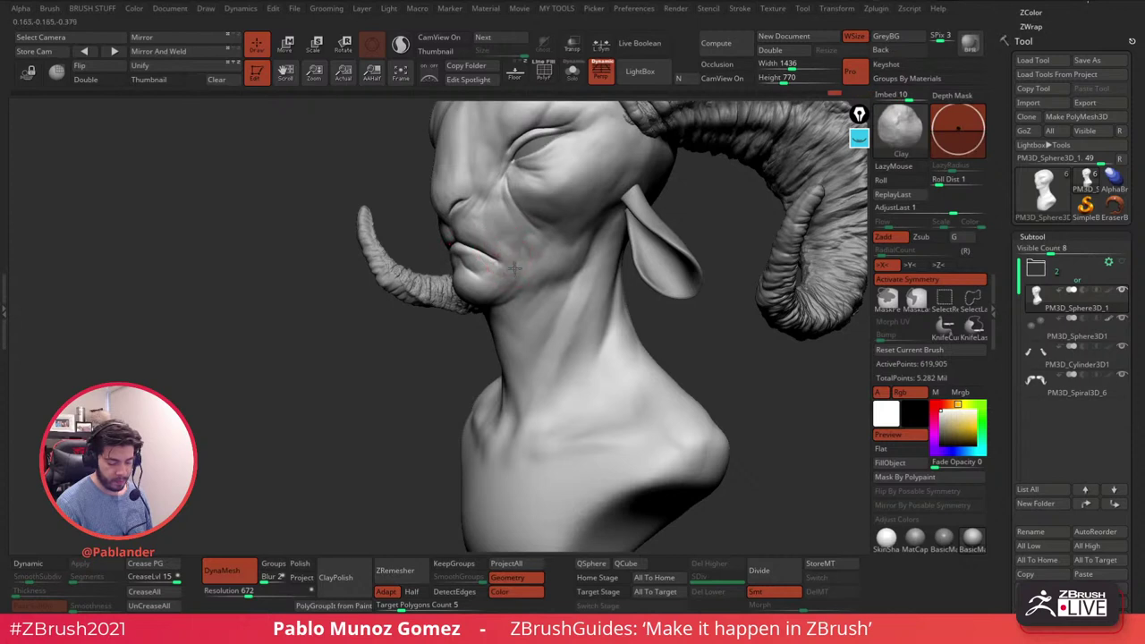
pyautogui.keyDown('shift'); pyautogui.moveTo(522, 263); pyautogui.dragTo(460, 241); pyautogui.keyUp('shift')
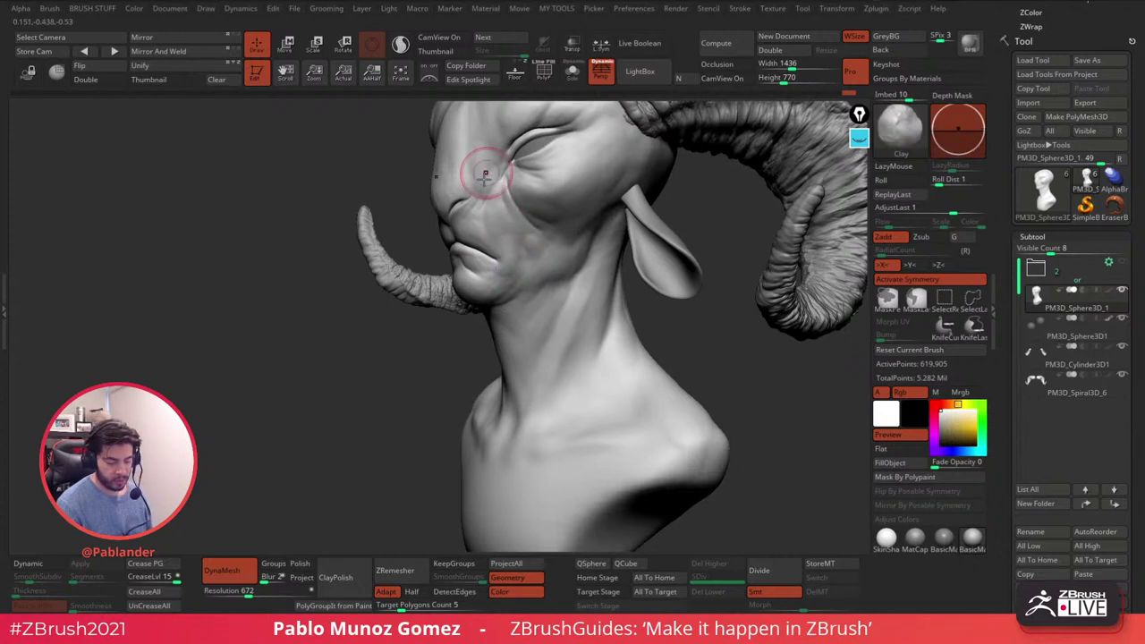
# - Refine the skin between the eye bag and the jaw with Clay and smooth the lower cheek
pyautogui.keyDown('alt'); pyautogui.moveTo(487, 175); pyautogui.dragTo(513, 216, button='right'); pyautogui.keyUp('alt')
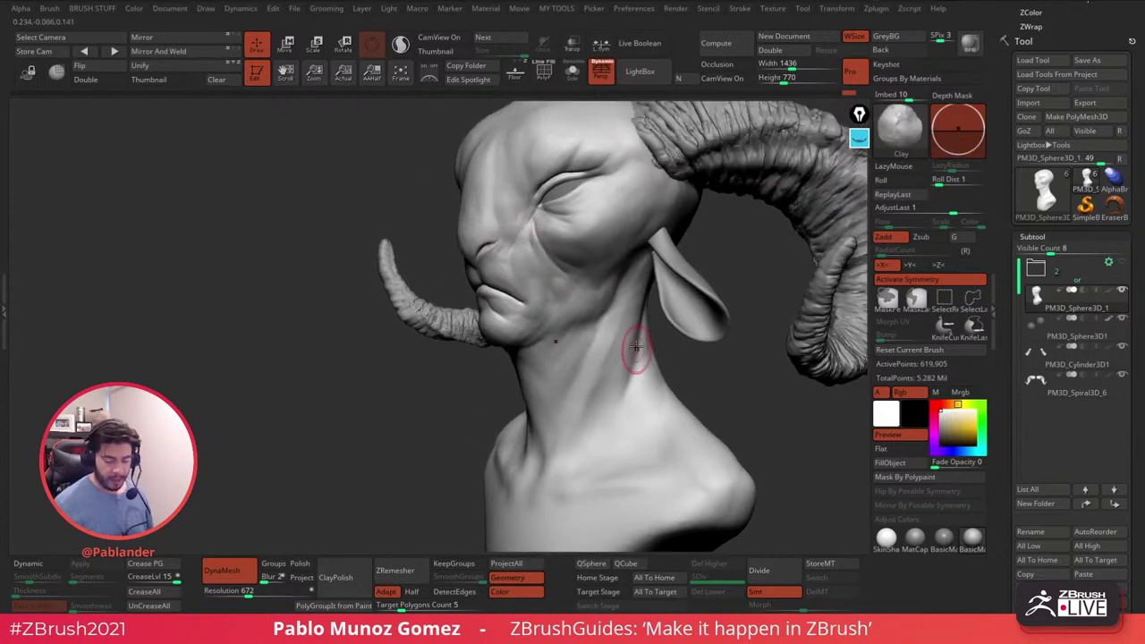
pyautogui.moveTo(624, 327); pyautogui.dragTo(573, 316, button='right')
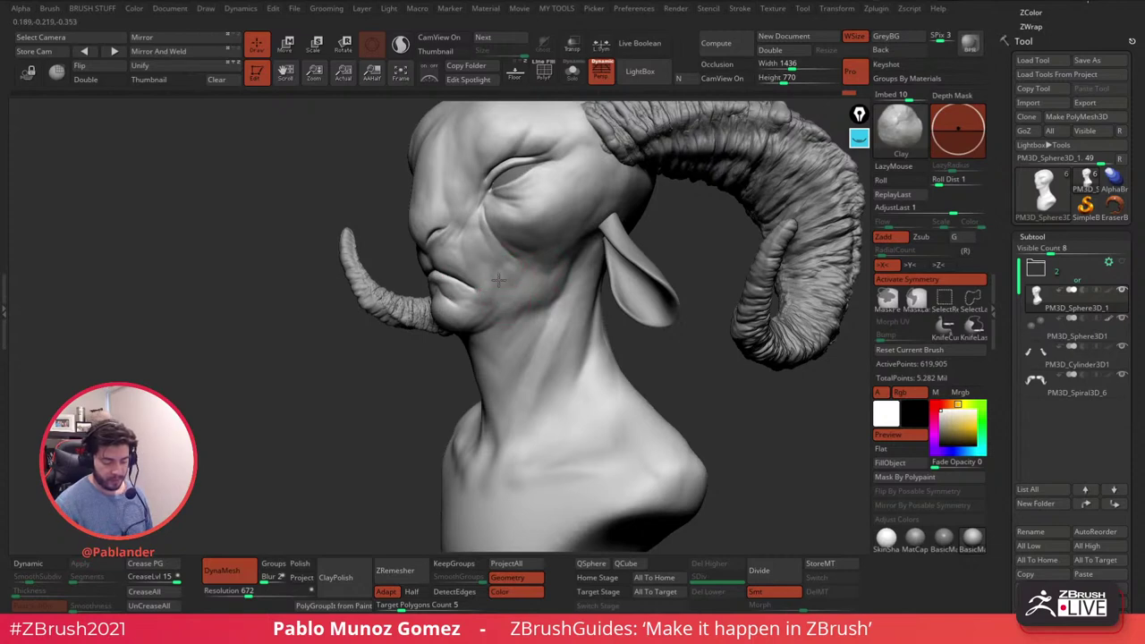
pyautogui.moveTo(511, 274); pyautogui.dragTo(524, 269, button='right')
pyautogui.press('shift')
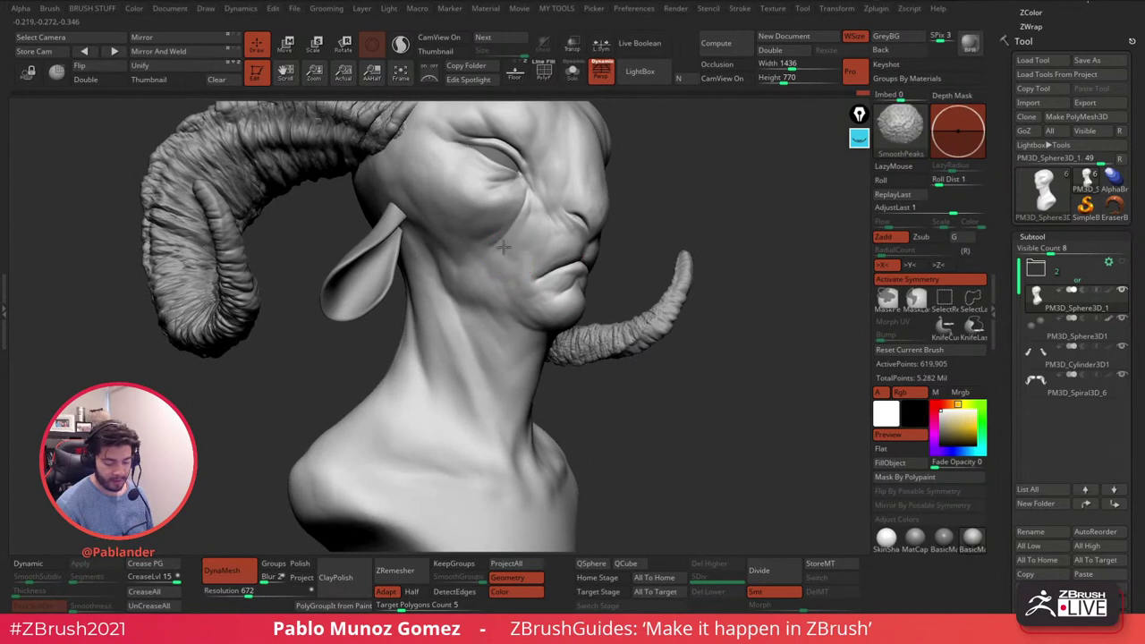
pyautogui.keyDown('shift'); pyautogui.moveTo(506, 243); pyautogui.dragTo(502, 260); pyautogui.keyUp('shift')
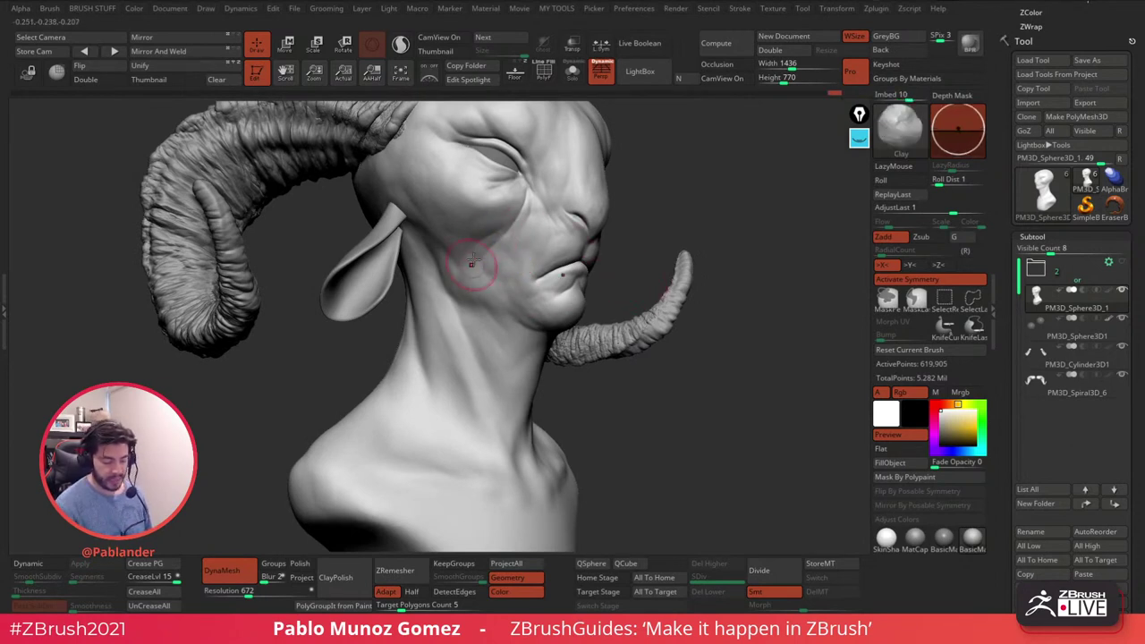
# - Smooth the cheekbone in front of the ear and the jaw area beside the chin
pyautogui.moveTo(441, 255)
pyautogui.mouseDown(button='right')
pyautogui.moveTo(215, 255)
pyautogui.moveTo(203, 234)
pyautogui.mouseUp(button='right')
pyautogui.press('shift')
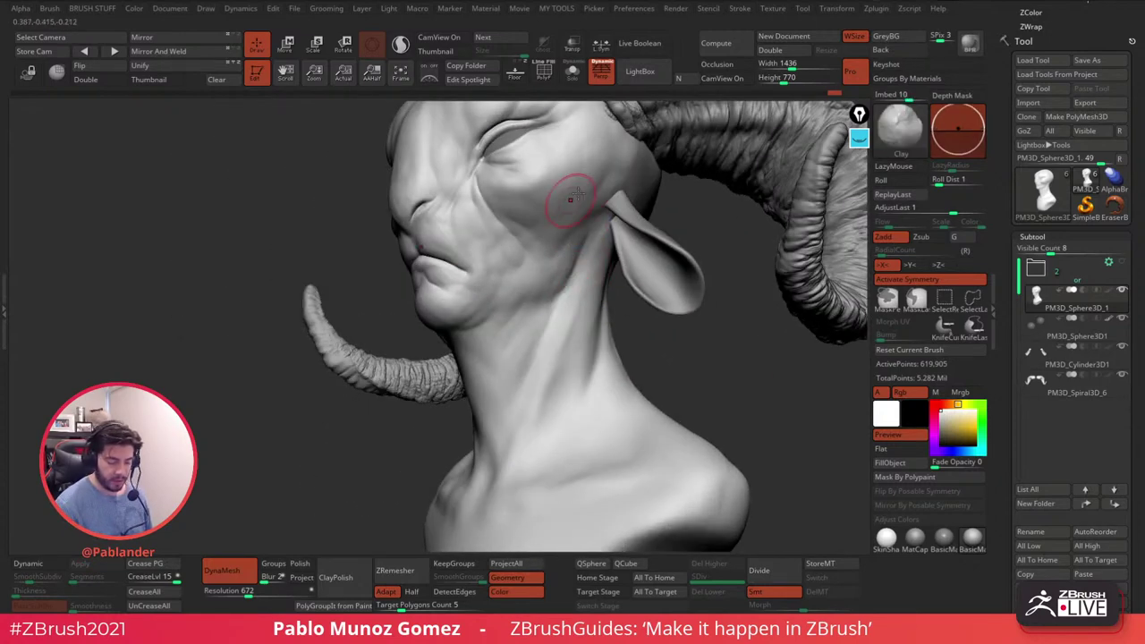
pyautogui.keyDown('shift'); pyautogui.moveTo(599, 159); pyautogui.dragTo(570, 179); pyautogui.keyUp('shift')
pyautogui.moveTo(517, 270)
pyautogui.keyDown('shift'); pyautogui.mouseDown()
pyautogui.moveTo(509, 287)
pyautogui.moveTo(525, 261)
pyautogui.moveTo(493, 302)
pyautogui.mouseUp(); pyautogui.keyUp('shift')
pyautogui.moveTo(542, 276)
pyautogui.mouseDown(button='right')
pyautogui.moveTo(574, 268)
pyautogui.moveTo(533, 280)
pyautogui.moveTo(579, 302)
pyautogui.mouseUp(button='right')
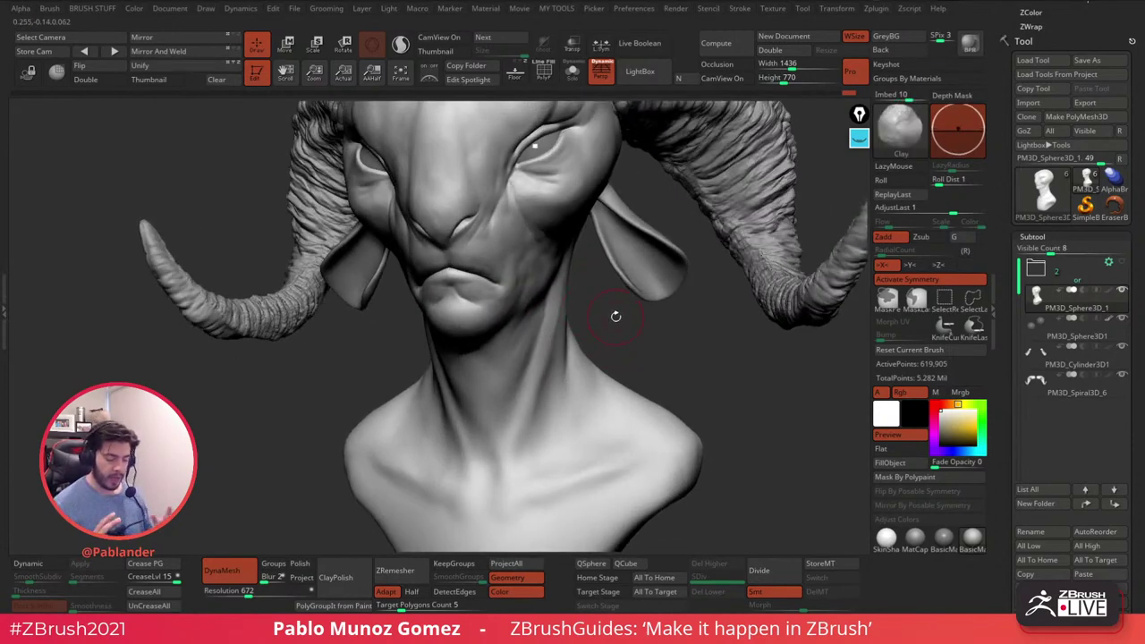
# - Smooth the bridge of the nose and the lower forehead between the eyes
pyautogui.keyDown('shift'); pyautogui.moveTo(449, 187); pyautogui.dragTo(435, 208); pyautogui.keyUp('shift')
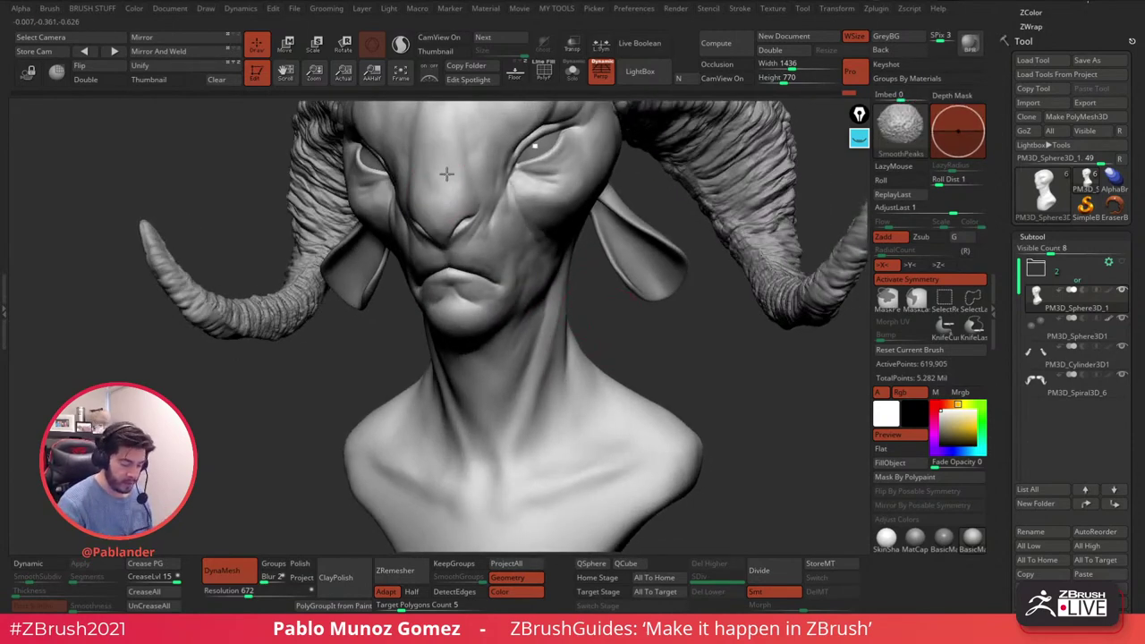
pyautogui.keyDown('alt'); pyautogui.moveTo(519, 174); pyautogui.dragTo(533, 240, button='right'); pyautogui.keyUp('alt')
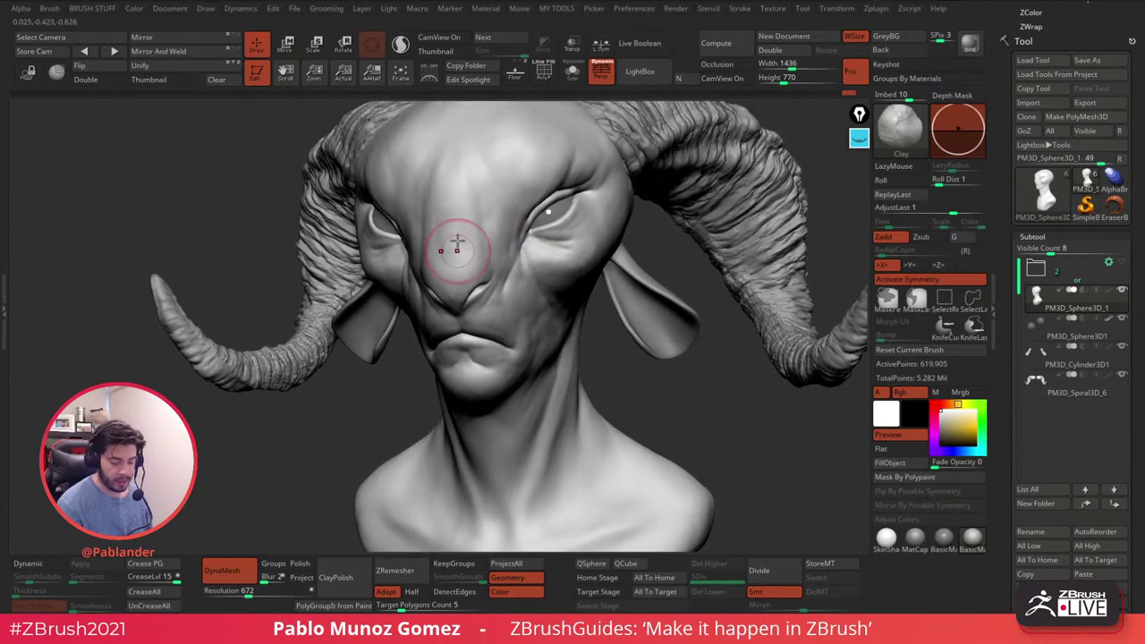
pyautogui.press('shift')
pyautogui.keyDown('shift'); pyautogui.moveTo(453, 188); pyautogui.dragTo(474, 171); pyautogui.keyUp('shift')
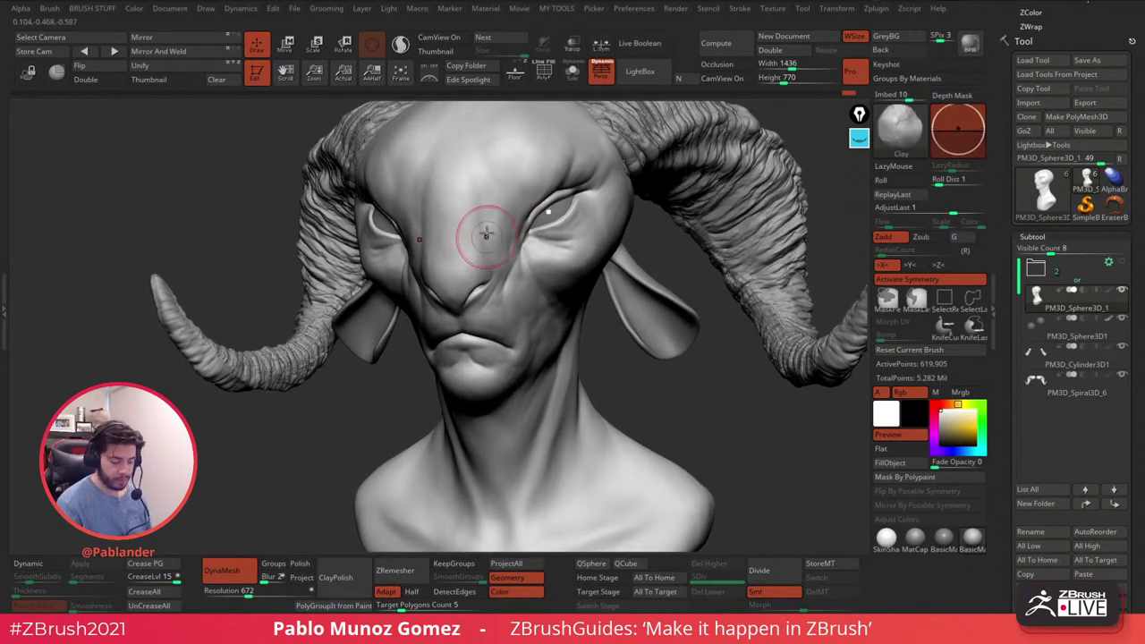
pyautogui.keyDown('shift'); pyautogui.moveTo(459, 253); pyautogui.dragTo(486, 276); pyautogui.keyUp('shift')
pyautogui.moveTo(486, 276)
pyautogui.mouseDown(button='right')
pyautogui.moveTo(555, 275)
pyautogui.moveTo(493, 317)
pyautogui.mouseUp(button='right')
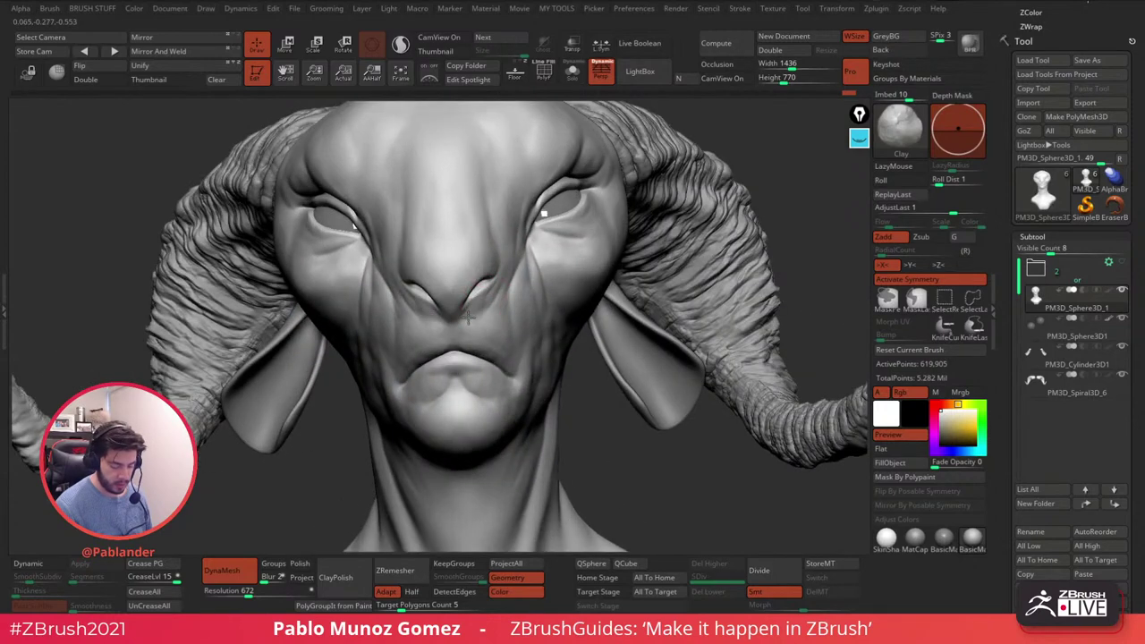
# - Build up the upper lip area below the nostrils with Clay strokes
pyautogui.moveTo(466, 339); pyautogui.dragTo(476, 328)
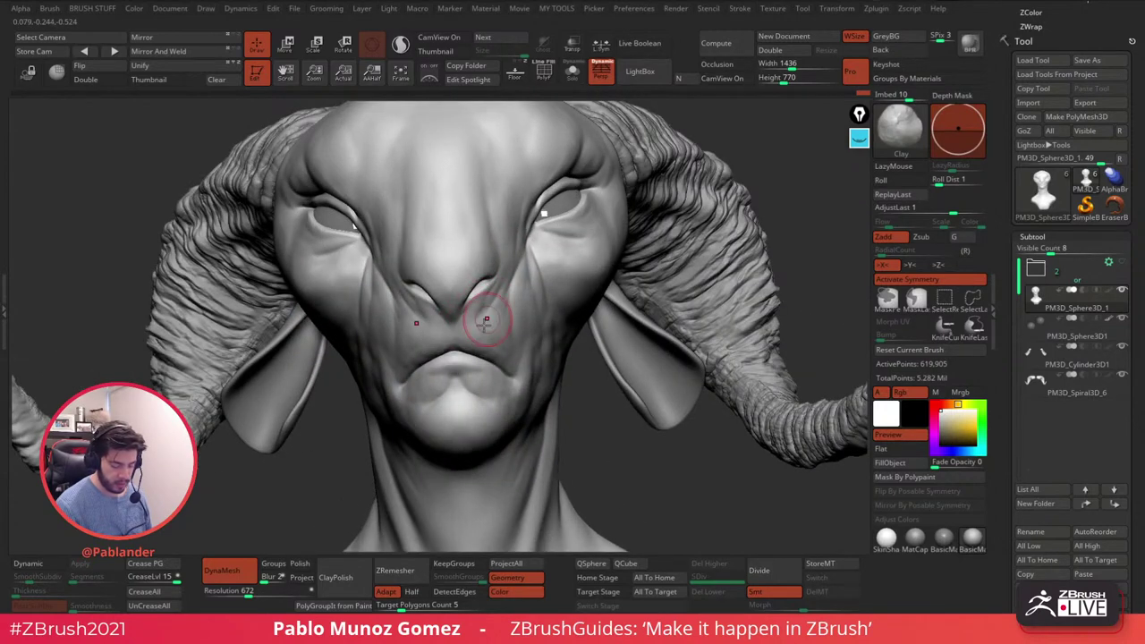
pyautogui.keyDown('ctrl'); pyautogui.moveTo(511, 341); pyautogui.dragTo(490, 313, button='right'); pyautogui.keyUp('ctrl')
pyautogui.moveTo(491, 313)
pyautogui.mouseDown(button='right')
pyautogui.moveTo(529, 333)
pyautogui.moveTo(514, 284)
pyautogui.mouseUp(button='right')
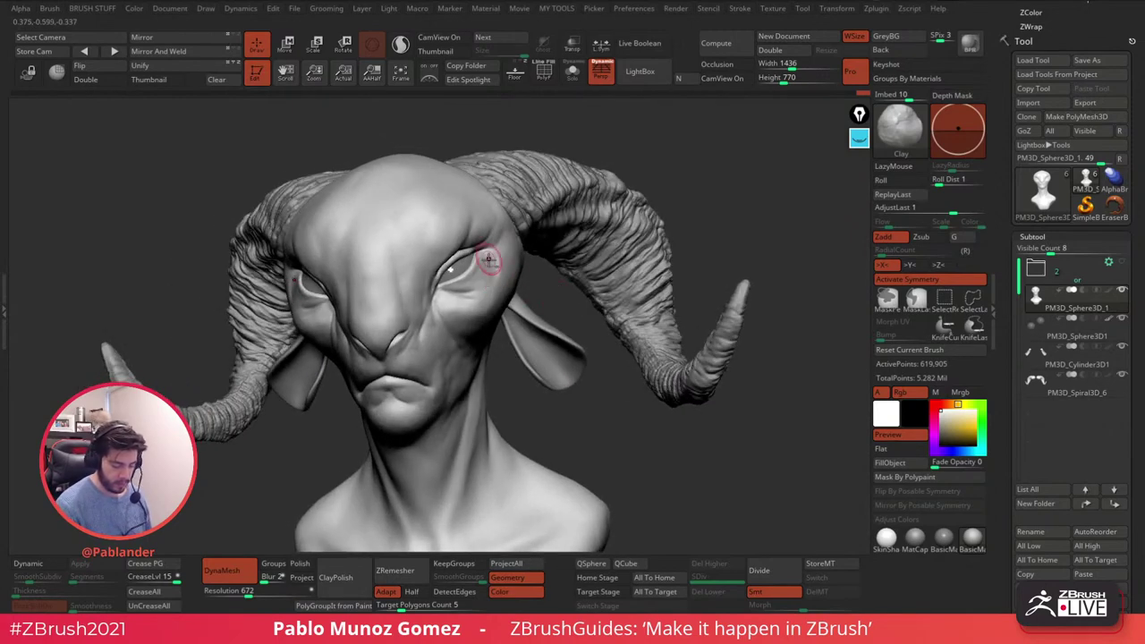
# - Smooth the skin around the outer eye corner and the upper cheek with a resized brush
pyautogui.press('shift')
pyautogui.press('space')
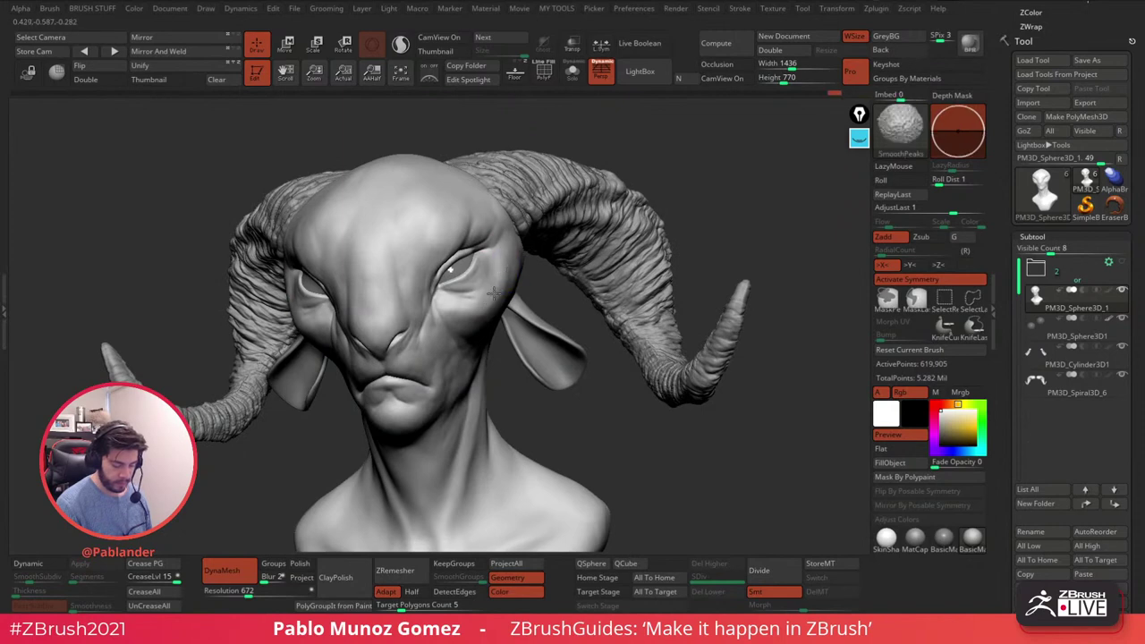
pyautogui.moveTo(501, 291)
pyautogui.mouseDown(button='right')
pyautogui.moveTo(565, 262)
pyautogui.moveTo(510, 275)
pyautogui.mouseUp(button='right')
pyautogui.keyDown('ctrl'); pyautogui.moveTo(564, 302); pyautogui.dragTo(509, 248, button='right'); pyautogui.keyUp('ctrl')
# - Build up the temple beneath the horn base with Clay and smooth it toward the ear
pyautogui.moveTo(509, 249)
pyautogui.mouseDown(button='right')
pyautogui.moveTo(590, 300)
pyautogui.moveTo(616, 299)
pyautogui.mouseUp(button='right')
pyautogui.moveTo(572, 255)
pyautogui.keyDown('ctrl'); pyautogui.mouseDown(button='right')
pyautogui.moveTo(565, 273)
pyautogui.moveTo(560, 224)
pyautogui.mouseUp(button='right'); pyautogui.keyUp('ctrl')
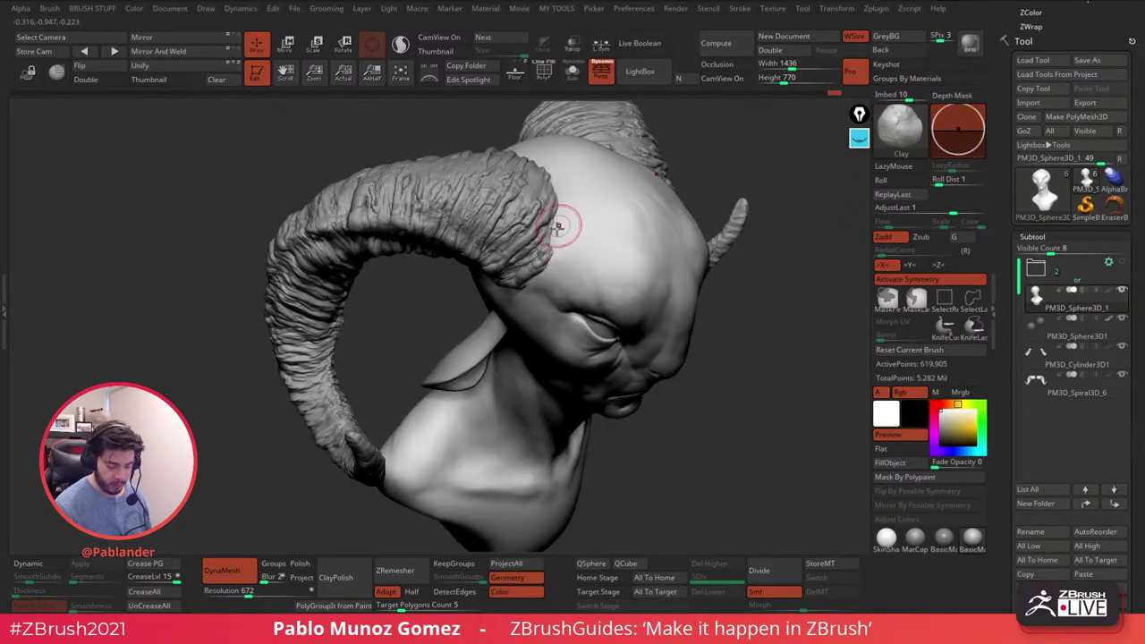
pyautogui.moveTo(537, 257)
pyautogui.mouseDown(button='right')
pyautogui.moveTo(530, 281)
pyautogui.moveTo(527, 223)
pyautogui.moveTo(486, 314)
pyautogui.mouseUp(button='right')
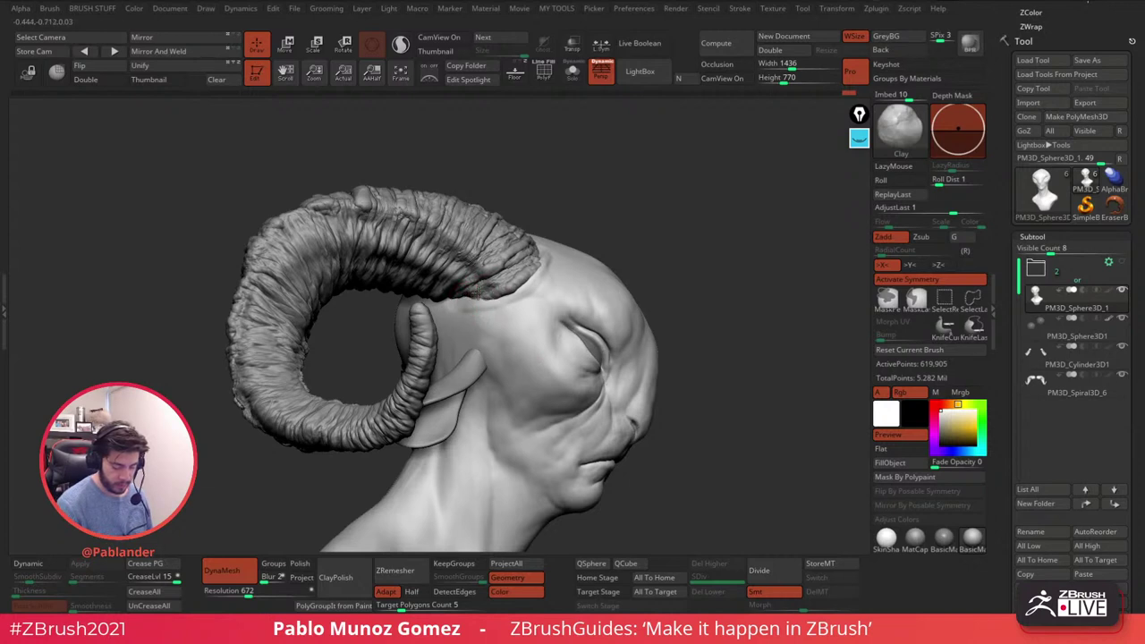
pyautogui.press('shift')
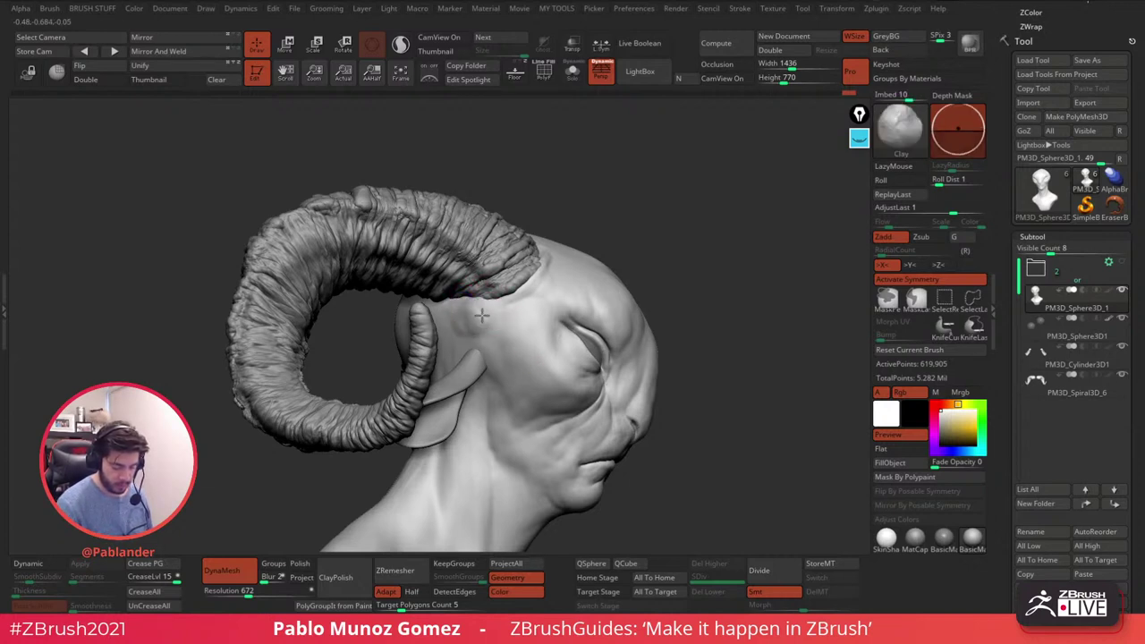
pyautogui.moveTo(490, 322)
pyautogui.keyDown('shift'); pyautogui.mouseDown()
pyautogui.moveTo(476, 327)
pyautogui.moveTo(479, 362)
pyautogui.moveTo(498, 345)
pyautogui.mouseUp(); pyautogui.keyUp('shift')
pyautogui.moveTo(505, 346)
pyautogui.mouseDown()
pyautogui.moveTo(489, 359)
pyautogui.moveTo(476, 315)
pyautogui.mouseUp()
# - Carve a crease along the forehead edge of the horn base with the DamStandard brush
pyautogui.moveTo(685, 322)
pyautogui.mouseDown()
pyautogui.moveTo(649, 331)
pyautogui.moveTo(577, 299)
pyautogui.moveTo(556, 230)
pyautogui.moveTo(582, 197)
pyautogui.mouseUp()
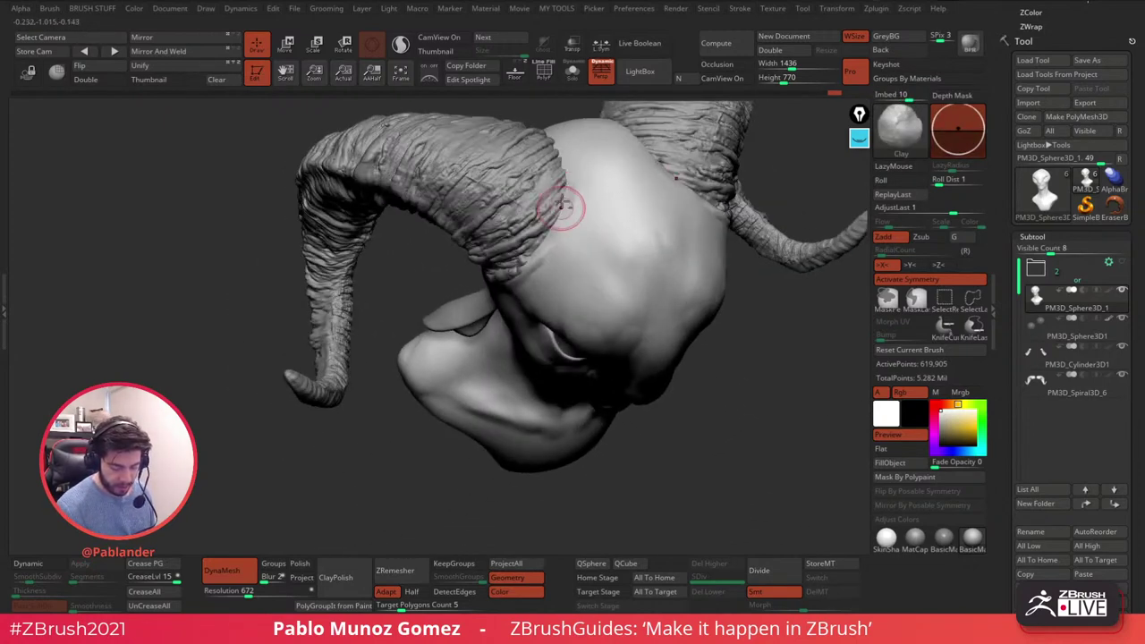
pyautogui.press('b')
pyautogui.click(663, 348)
pyautogui.moveTo(596, 176); pyautogui.dragTo(595, 173, button='right')
pyautogui.moveTo(562, 219)
pyautogui.mouseDown()
pyautogui.moveTo(549, 244)
pyautogui.moveTo(558, 247)
pyautogui.mouseUp()
pyautogui.moveTo(612, 224); pyautogui.dragTo(615, 224, button='right')
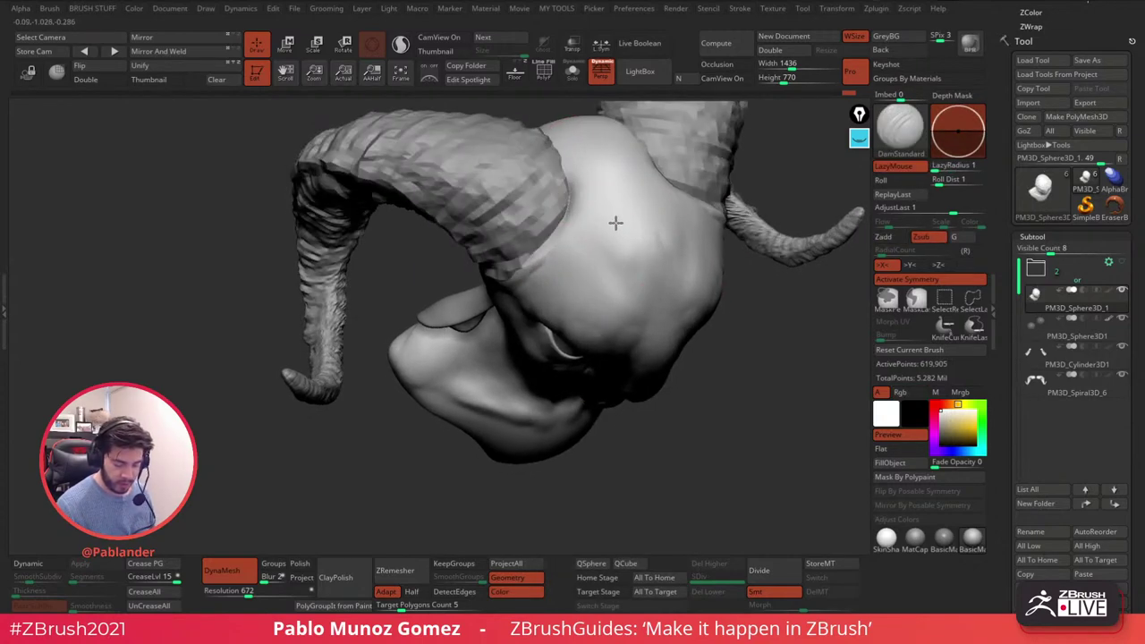
# - Switch back to the Clay brush and build up the skin around the horn base and temple
pyautogui.press('space')
pyautogui.press('b')
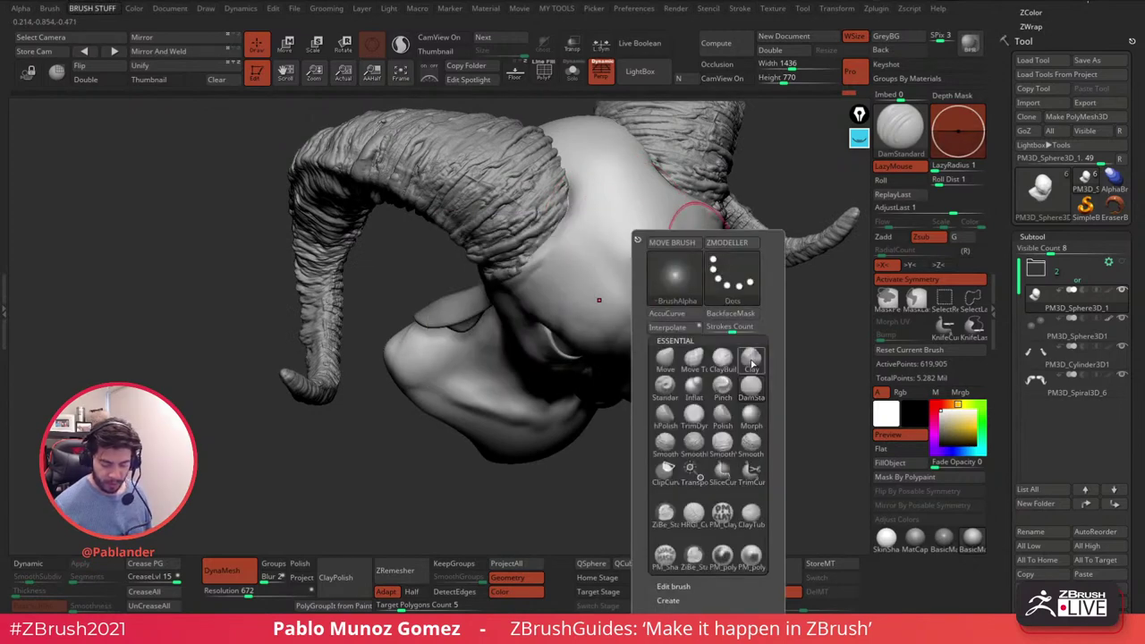
pyautogui.click(751, 360)
pyautogui.moveTo(575, 217); pyautogui.dragTo(583, 205, button='right')
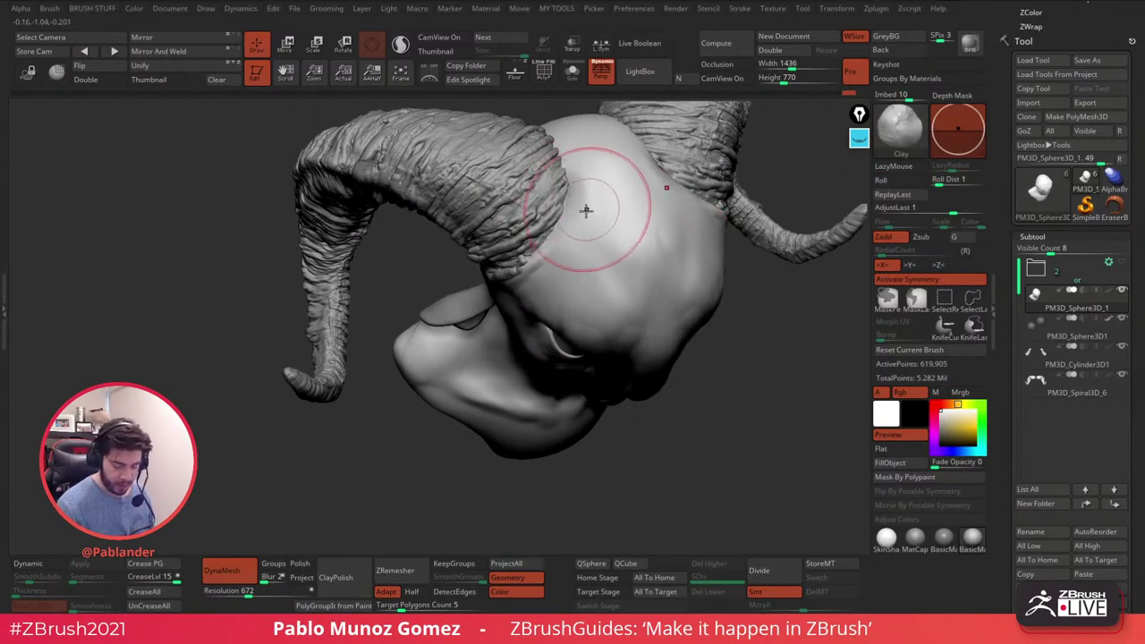
pyautogui.moveTo(575, 256); pyautogui.dragTo(548, 257, button='right')
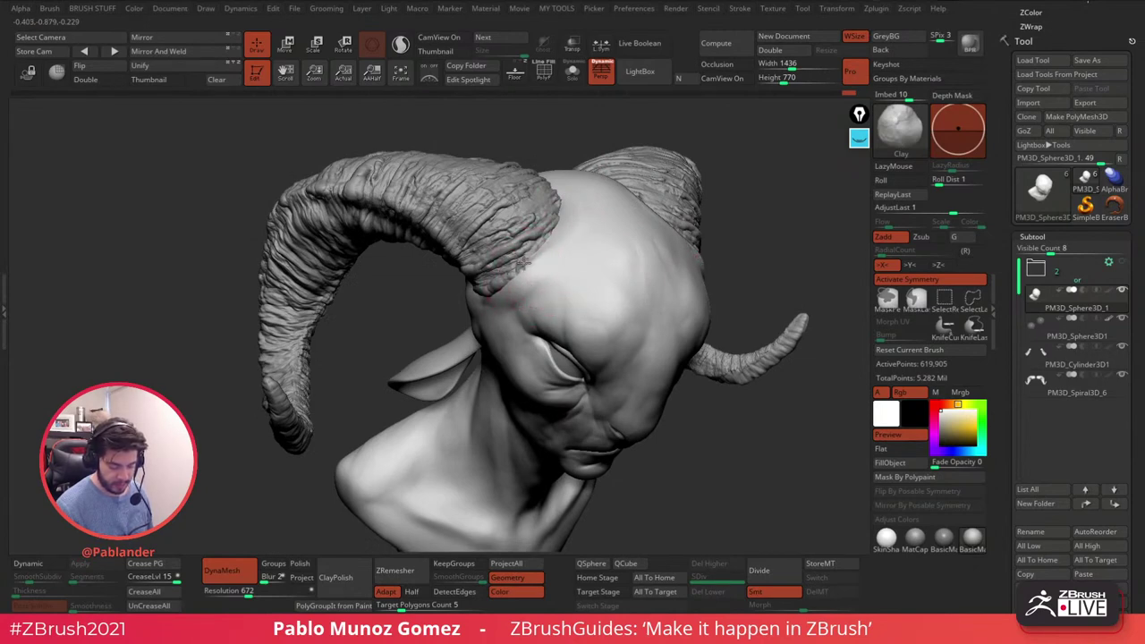
pyautogui.moveTo(526, 298)
pyautogui.mouseDown(button='right')
pyautogui.moveTo(560, 263)
pyautogui.moveTo(537, 286)
pyautogui.mouseUp(button='right')
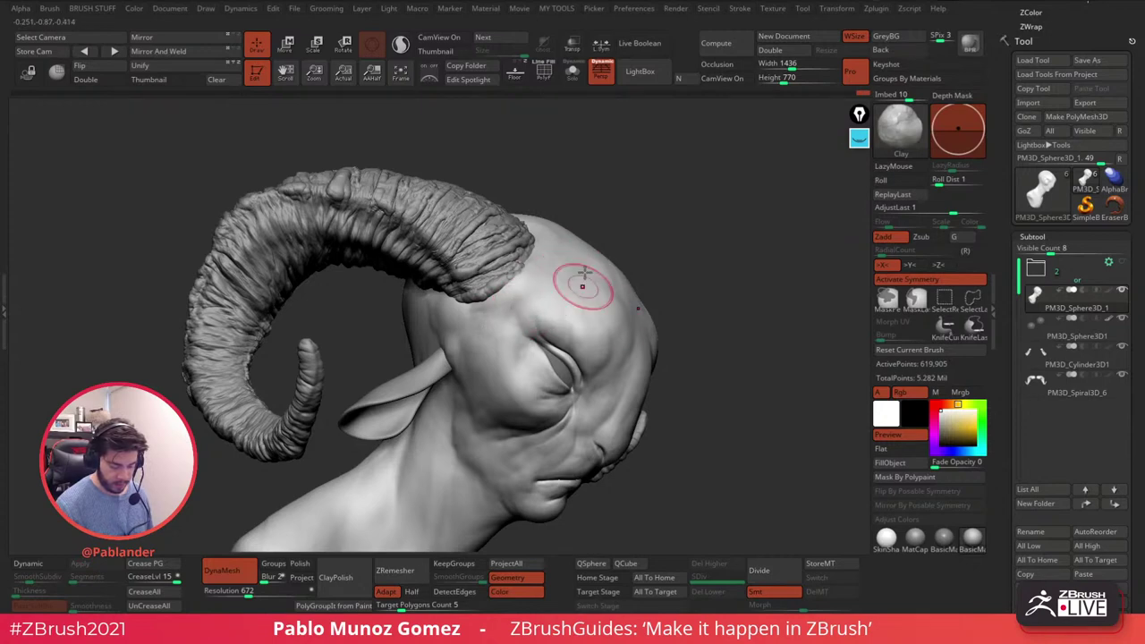
# - Add Clay volume across the upper forehead and smooth the skin beside the horn base
pyautogui.moveTo(501, 313)
pyautogui.mouseDown(button='right')
pyautogui.moveTo(557, 255)
pyautogui.moveTo(544, 263)
pyautogui.mouseUp(button='right')
pyautogui.moveTo(563, 262)
pyautogui.mouseDown()
pyautogui.moveTo(552, 269)
pyautogui.moveTo(578, 244)
pyautogui.moveTo(635, 288)
pyautogui.moveTo(657, 277)
pyautogui.mouseUp()
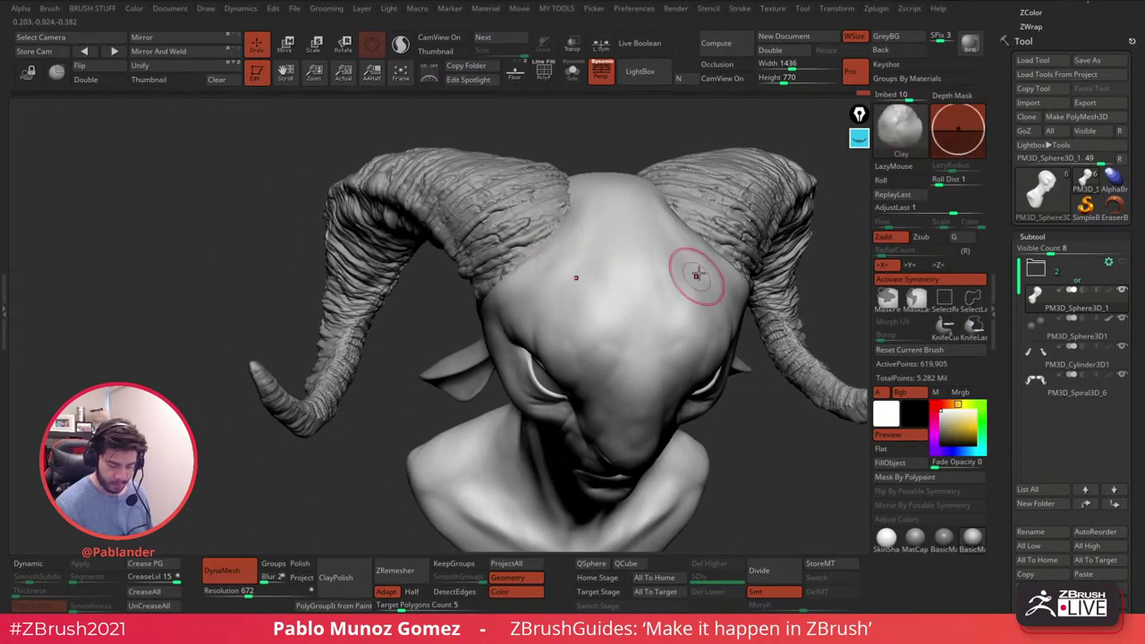
pyautogui.moveTo(677, 287); pyautogui.dragTo(659, 304, button='right')
pyautogui.keyDown('shift'); pyautogui.moveTo(692, 223); pyautogui.dragTo(665, 199); pyautogui.keyUp('shift')
pyautogui.moveTo(665, 254)
pyautogui.mouseDown(button='right')
pyautogui.moveTo(655, 289)
pyautogui.moveTo(575, 313)
pyautogui.moveTo(617, 285)
pyautogui.mouseUp(button='right')
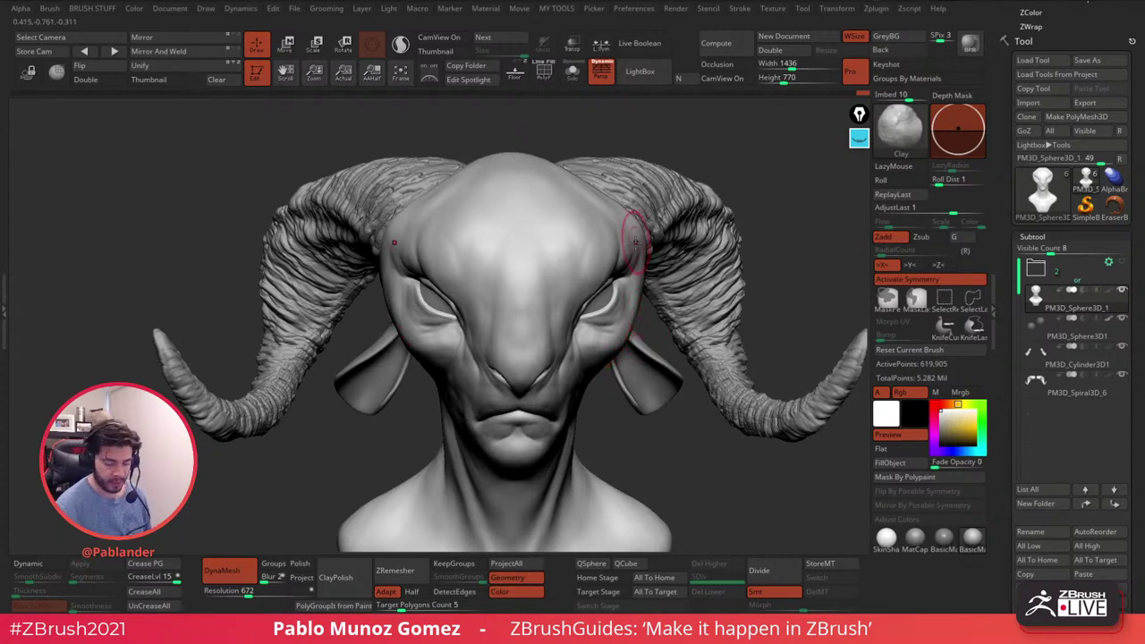
# - Smooth the forehead edge along the horn and add Clay strokes to the crown between the horns
pyautogui.moveTo(636, 242); pyautogui.dragTo(631, 269, button='right')
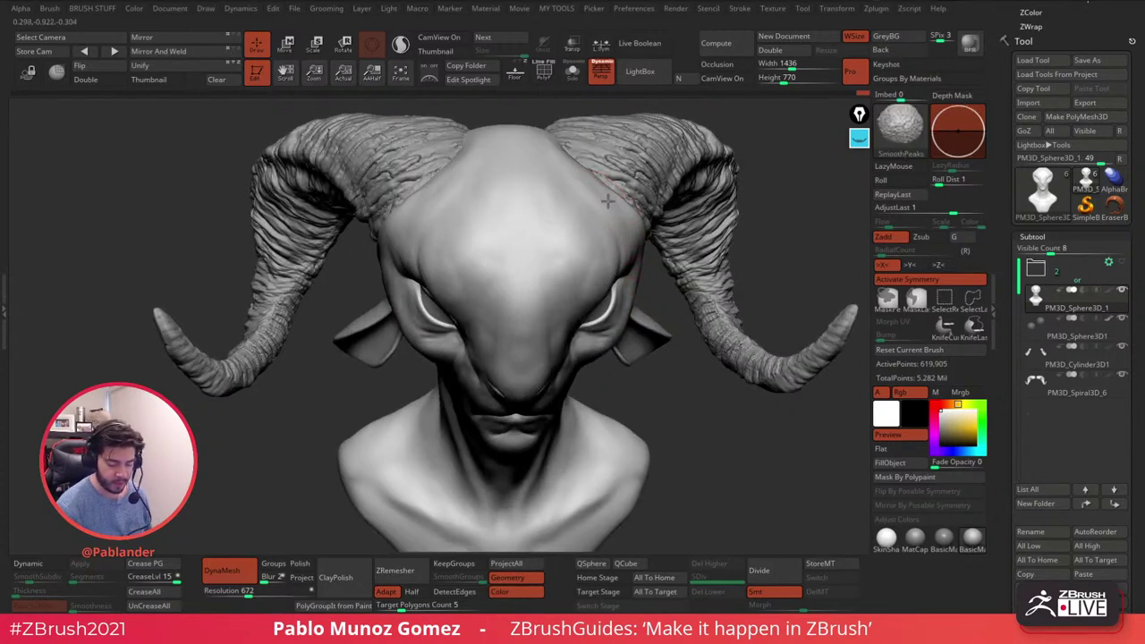
pyautogui.moveTo(557, 223); pyautogui.dragTo(613, 295, button='right')
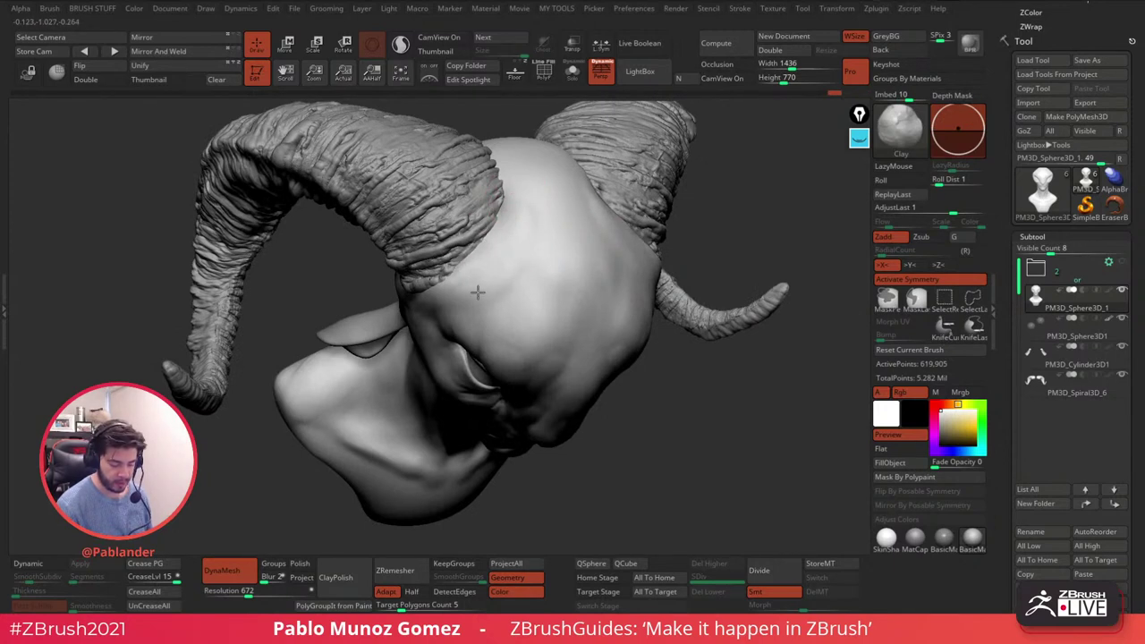
pyautogui.moveTo(584, 294)
pyautogui.keyDown('ctrl'); pyautogui.mouseDown(button='right')
pyautogui.moveTo(576, 279)
pyautogui.moveTo(595, 205)
pyautogui.moveTo(603, 289)
pyautogui.moveTo(581, 271)
pyautogui.mouseUp(button='right'); pyautogui.keyUp('ctrl')
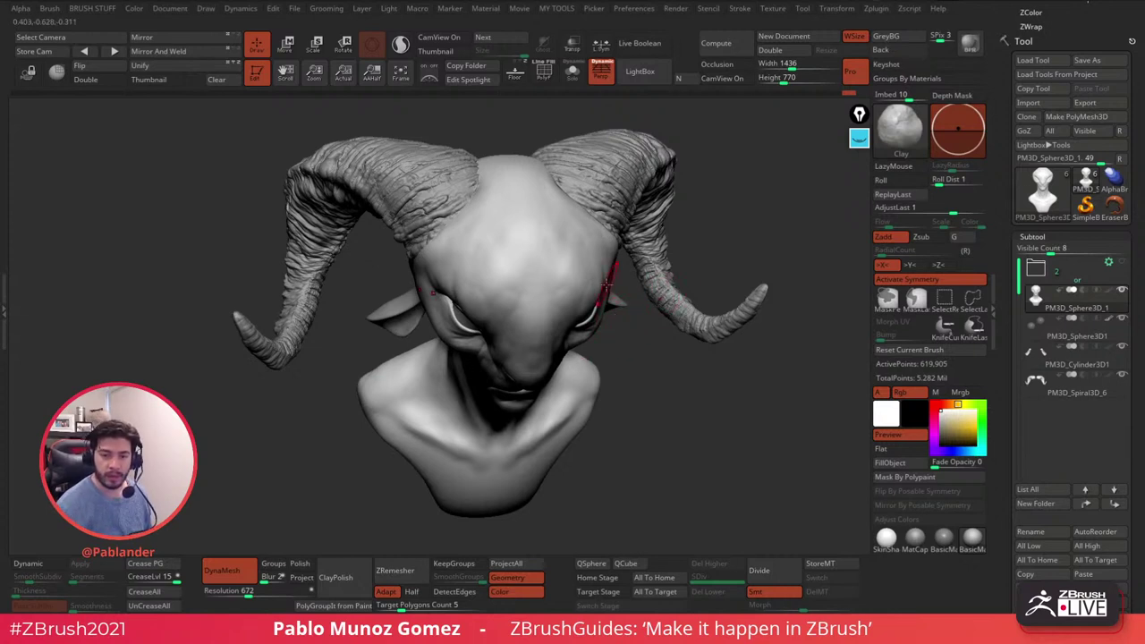
pyautogui.moveTo(581, 220)
pyautogui.mouseDown(button='right')
pyautogui.moveTo(577, 240)
pyautogui.moveTo(510, 248)
pyautogui.moveTo(578, 238)
pyautogui.moveTo(553, 200)
pyautogui.mouseUp(button='right')
pyautogui.moveTo(499, 194); pyautogui.dragTo(494, 212)
# - Smooth the top of the skull between the horns
pyautogui.moveTo(585, 319)
pyautogui.mouseDown(button='right')
pyautogui.moveTo(538, 290)
pyautogui.moveTo(548, 362)
pyautogui.mouseUp(button='right')
pyautogui.moveTo(600, 312)
pyautogui.mouseDown(button='right')
pyautogui.moveTo(503, 224)
pyautogui.moveTo(521, 298)
pyautogui.moveTo(555, 197)
pyautogui.mouseUp(button='right')
pyautogui.press('shift')
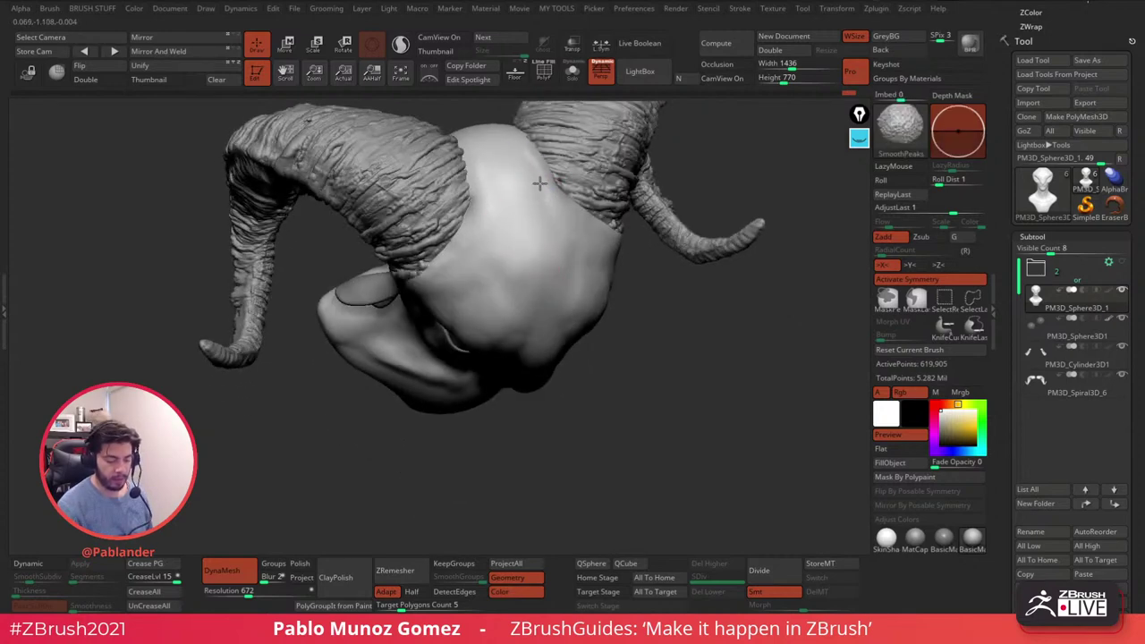
pyautogui.moveTo(531, 256)
pyautogui.mouseDown(button='right')
pyautogui.moveTo(557, 263)
pyautogui.moveTo(537, 205)
pyautogui.mouseUp(button='right')
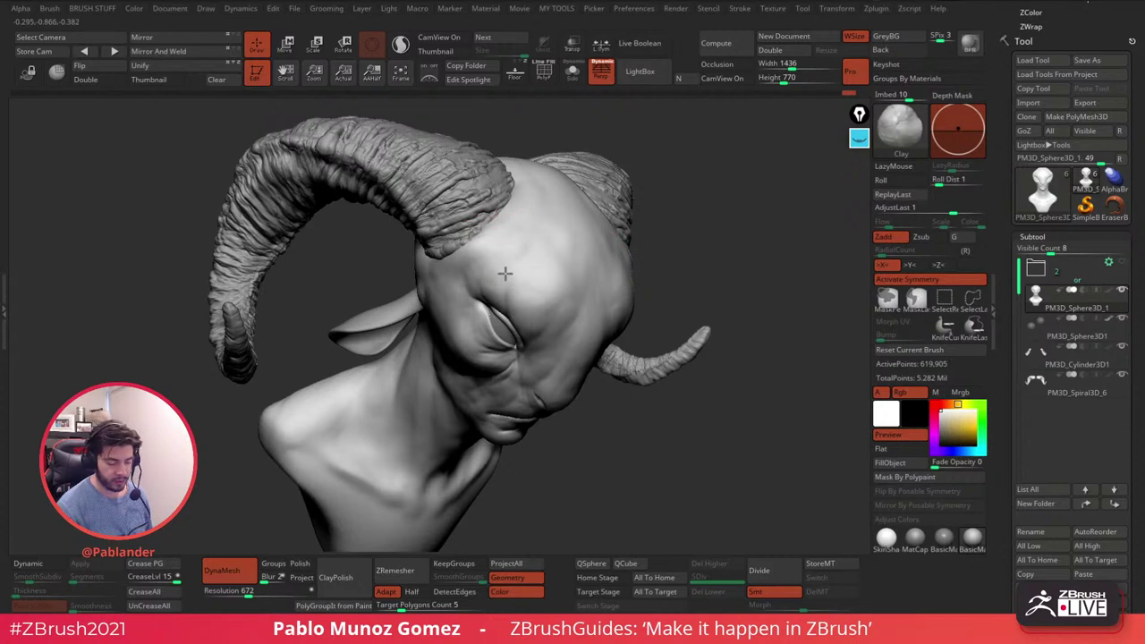
# - Smooth the temple skin just below the horn base
pyautogui.moveTo(503, 266); pyautogui.dragTo(519, 233, button='right')
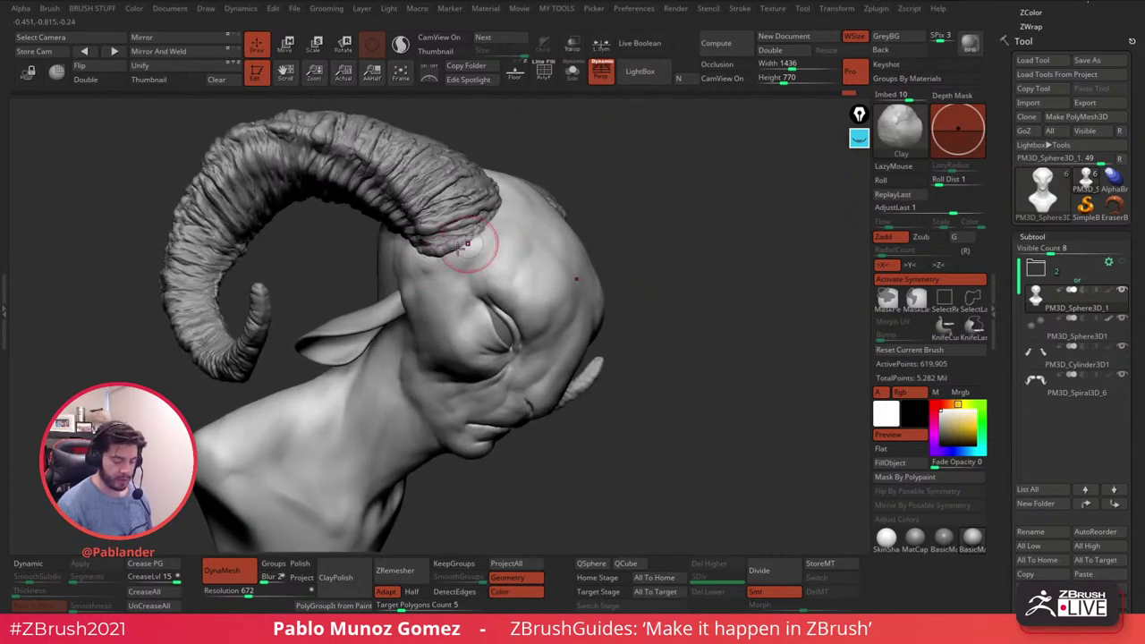
pyautogui.press('shift')
pyautogui.keyDown('shift'); pyautogui.moveTo(444, 267); pyautogui.dragTo(436, 271); pyautogui.keyUp('shift')
pyautogui.moveTo(680, 246)
pyautogui.mouseDown(button='right')
pyautogui.moveTo(602, 220)
pyautogui.moveTo(546, 226)
pyautogui.mouseUp(button='right')
pyautogui.moveTo(635, 214); pyautogui.dragTo(657, 300)
pyautogui.moveTo(649, 295); pyautogui.dragTo(679, 279, button='right')
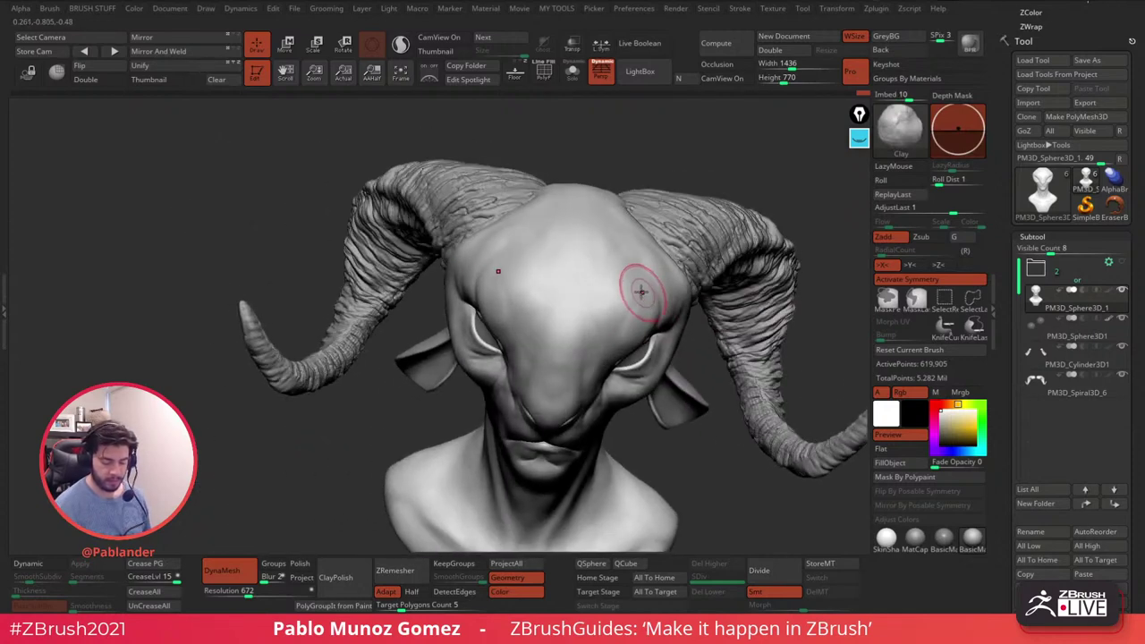
pyautogui.moveTo(649, 320)
pyautogui.mouseDown(button='right')
pyautogui.moveTo(650, 297)
pyautogui.moveTo(595, 369)
pyautogui.mouseUp(button='right')
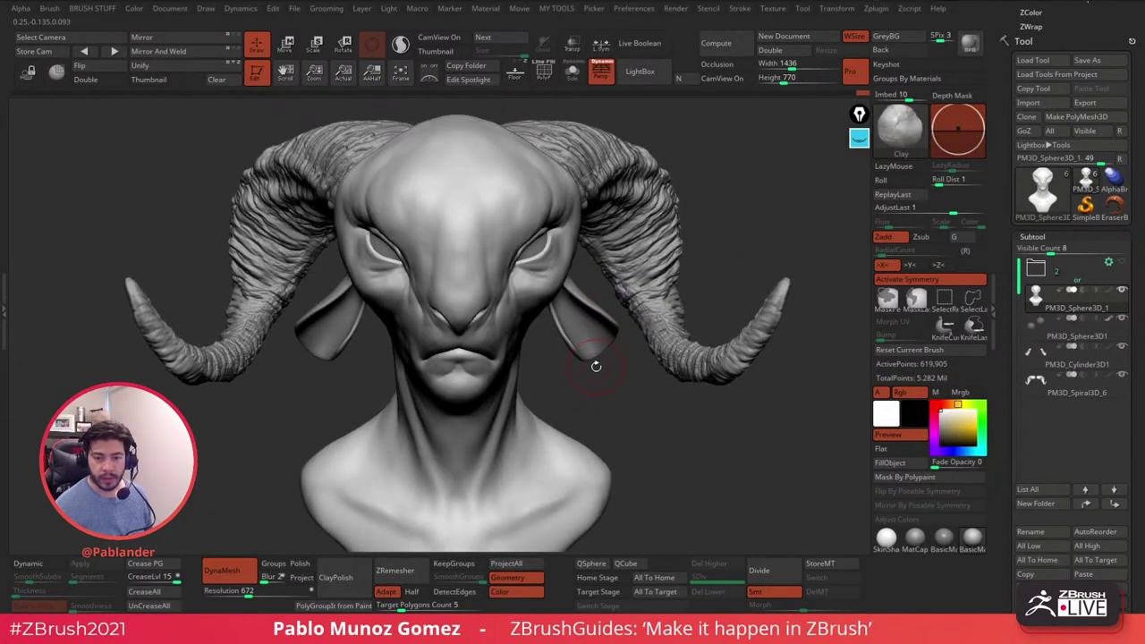
pyautogui.moveTo(595, 366)
pyautogui.mouseDown(button='right')
pyautogui.moveTo(588, 340)
pyautogui.moveTo(612, 337)
pyautogui.mouseUp(button='right')
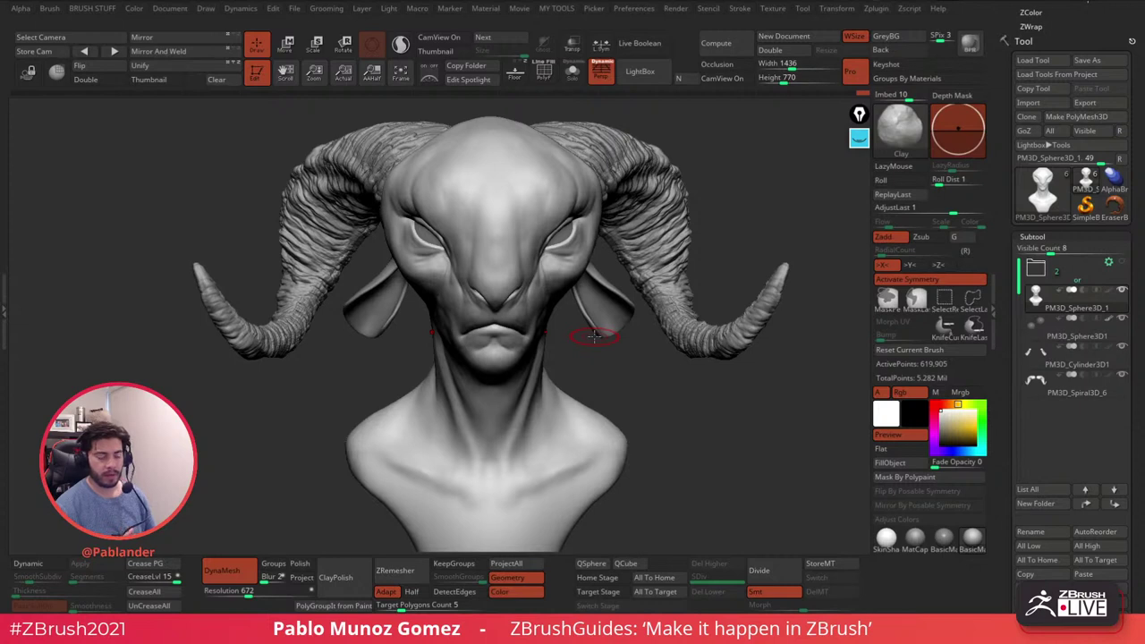
# - Smooth the outer brow beside the horn base and refine the brow bulge above the eye
pyautogui.moveTo(624, 209); pyautogui.dragTo(595, 206, button='right')
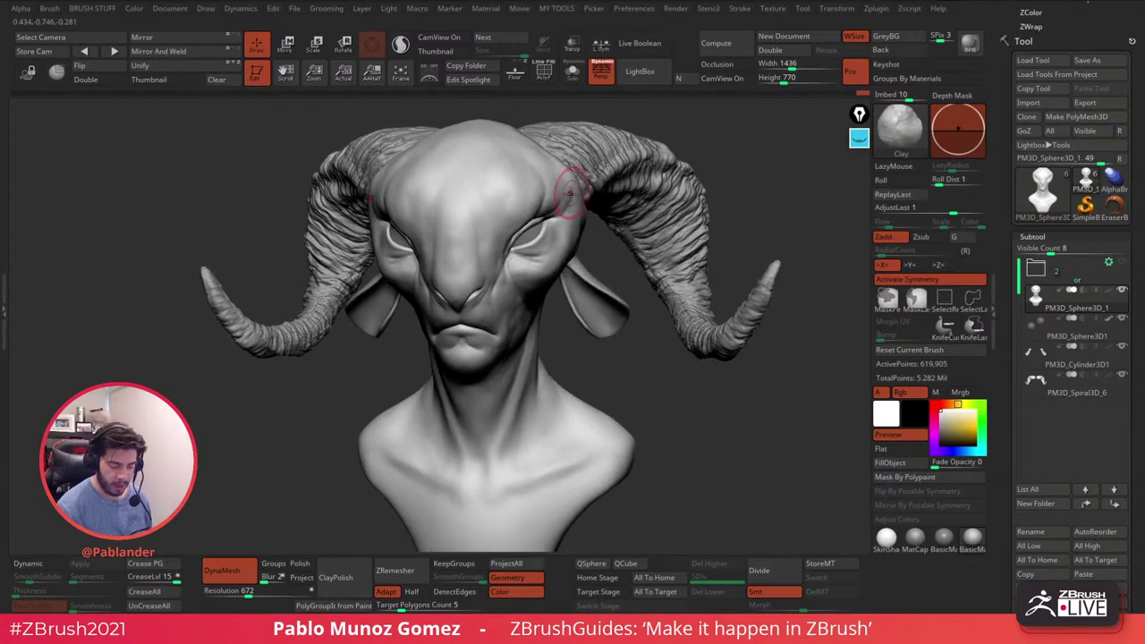
pyautogui.press('shift')
pyautogui.press('shift')
pyautogui.moveTo(565, 190); pyautogui.dragTo(549, 184, button='right')
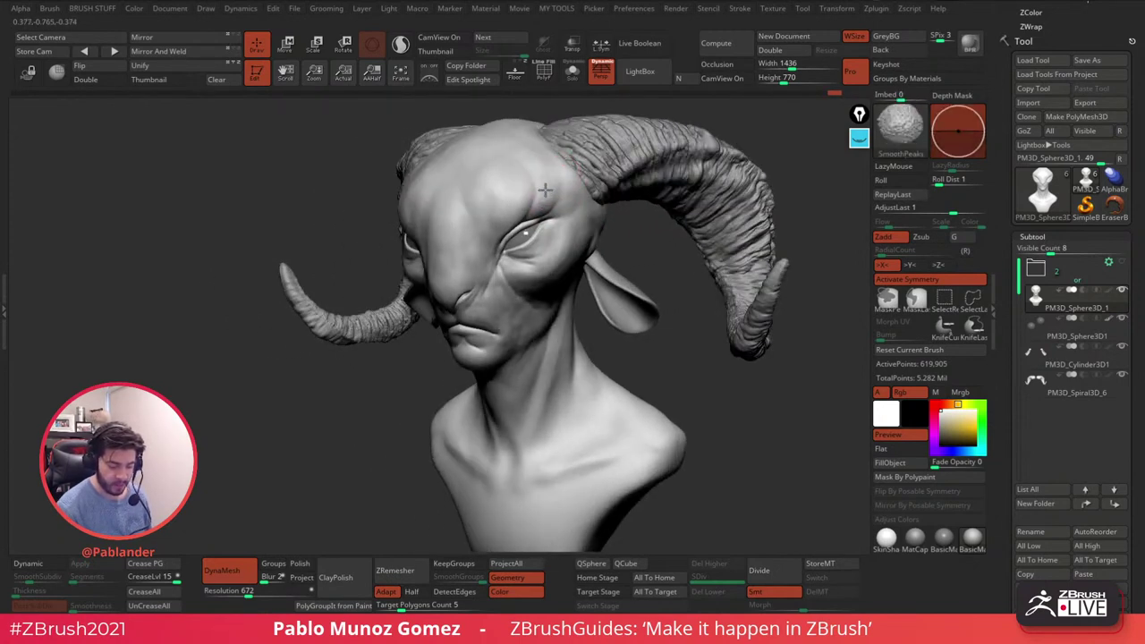
pyautogui.moveTo(546, 169); pyautogui.dragTo(549, 184)
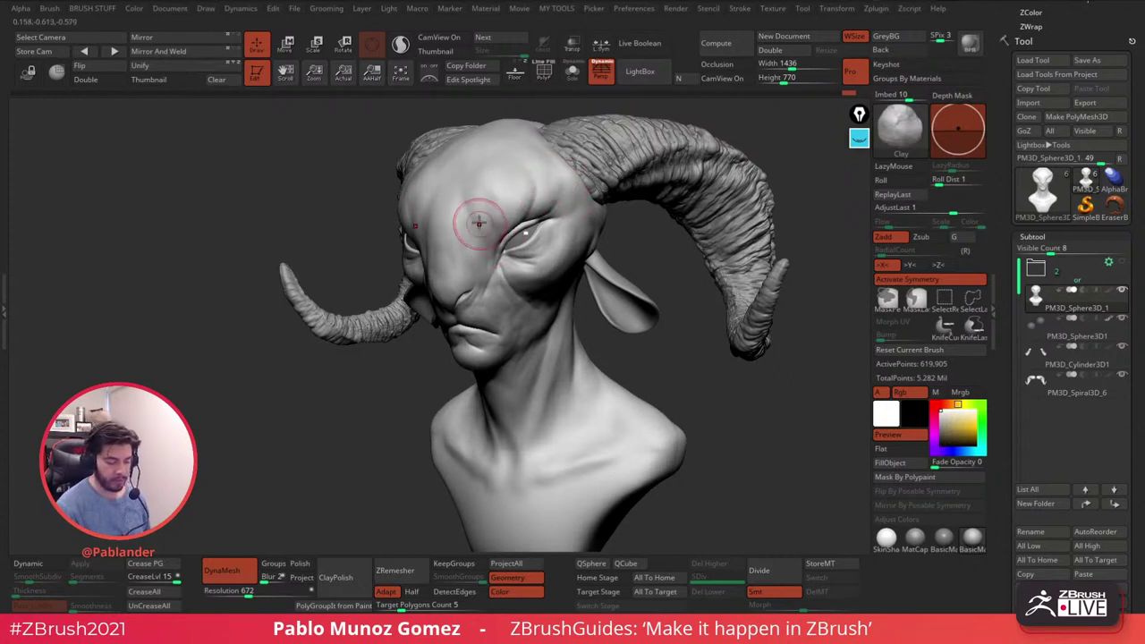
# - Smooth the center of the forehead down into the bridge of the nose
pyautogui.press('shift')
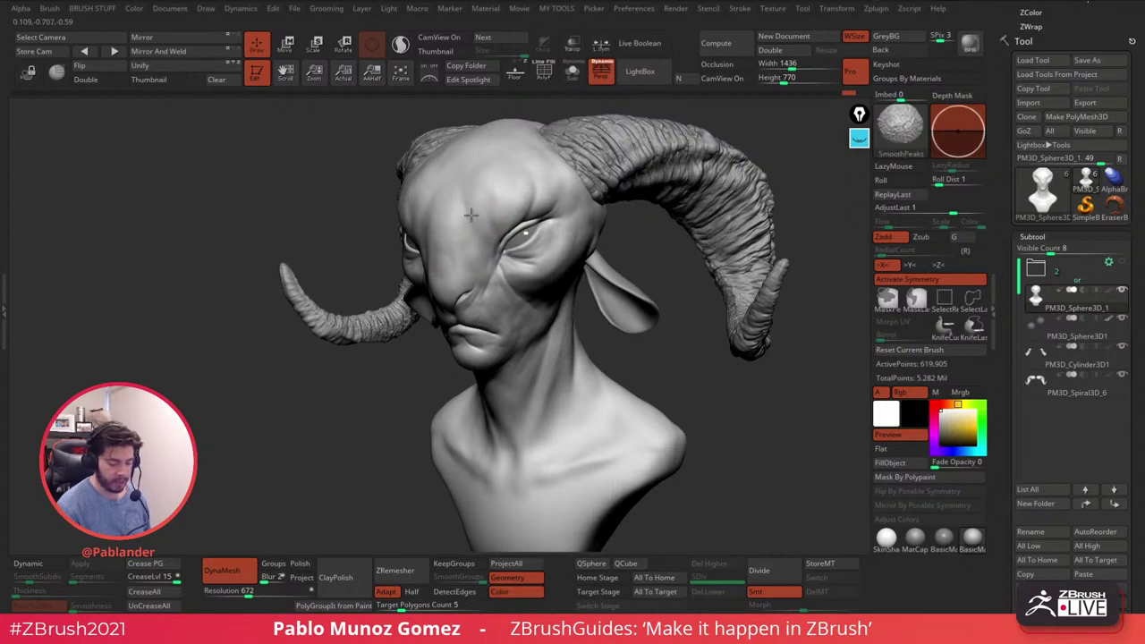
pyautogui.press('ctrl')
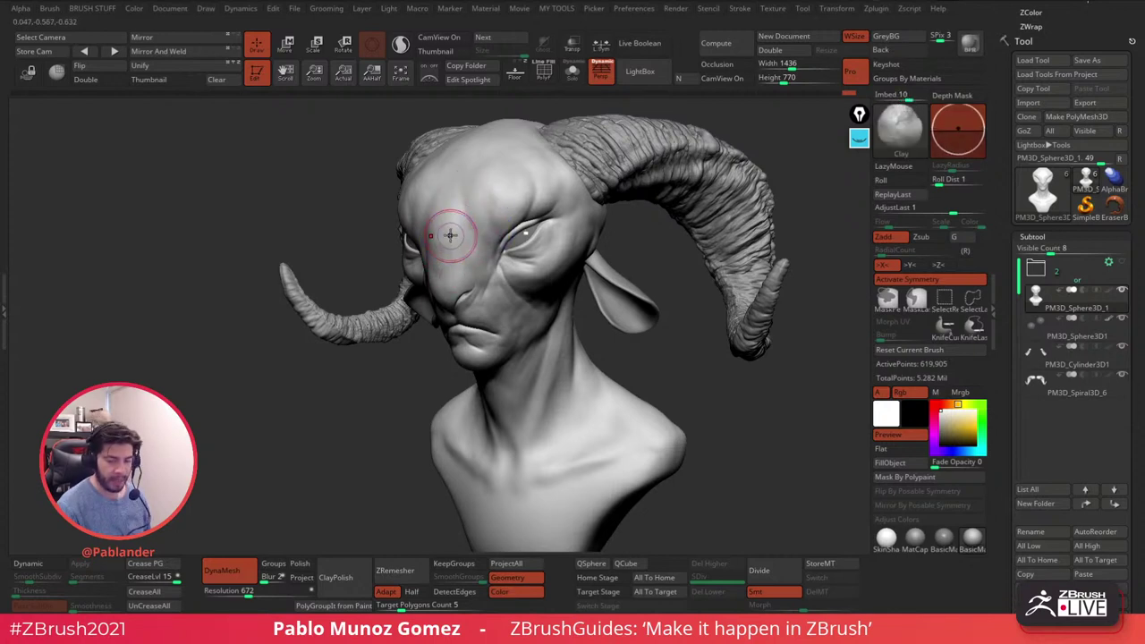
pyautogui.moveTo(600, 328); pyautogui.dragTo(626, 324)
pyautogui.keyDown('shift'); pyautogui.moveTo(474, 247); pyautogui.dragTo(465, 256); pyautogui.keyUp('shift')
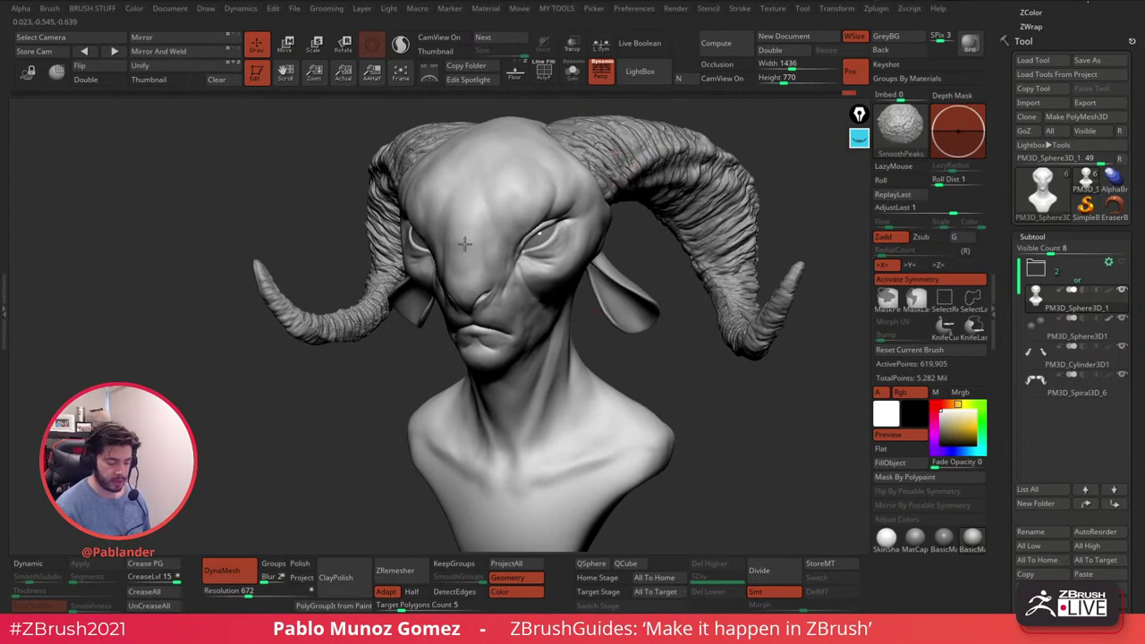
pyautogui.moveTo(462, 250)
pyautogui.keyDown('shift'); pyautogui.mouseDown(button='right')
pyautogui.moveTo(523, 207)
pyautogui.moveTo(599, 304)
pyautogui.moveTo(585, 349)
pyautogui.mouseUp(button='right'); pyautogui.keyUp('shift')
# - Refine the neck muscles with Clay strokes and smooth their transition into the collarbones and shoulders
pyautogui.keyDown('alt'); pyautogui.moveTo(597, 368); pyautogui.dragTo(605, 340); pyautogui.keyUp('alt')
pyautogui.moveTo(604, 340)
pyautogui.mouseDown(button='right')
pyautogui.moveTo(609, 352)
pyautogui.moveTo(588, 338)
pyautogui.mouseUp(button='right')
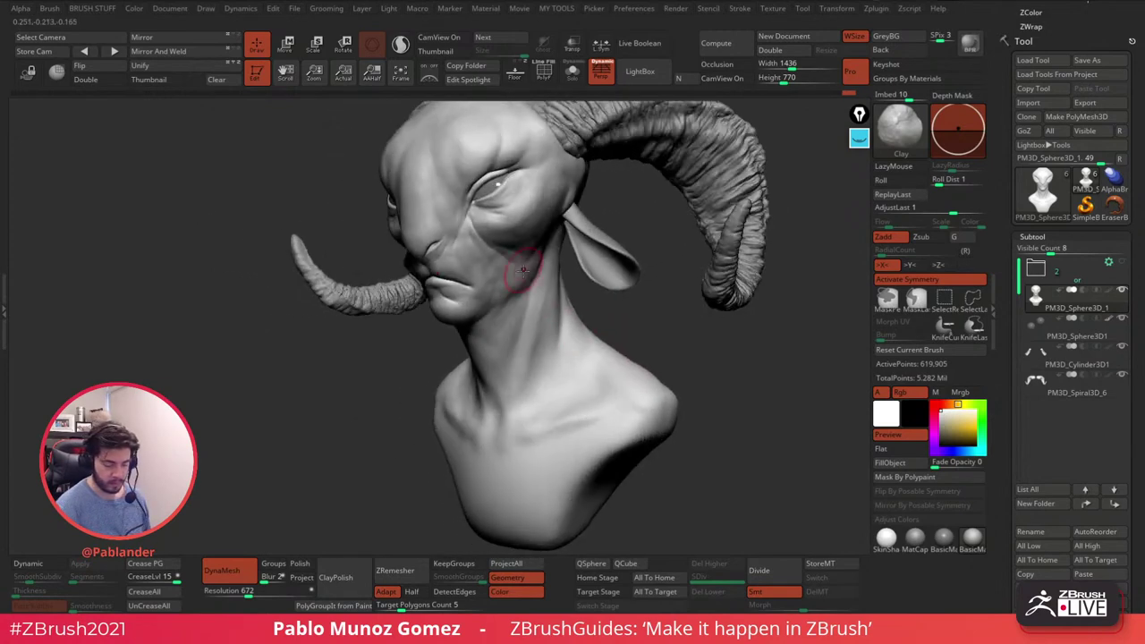
pyautogui.moveTo(498, 327); pyautogui.dragTo(508, 305, button='right')
pyautogui.moveTo(470, 340)
pyautogui.mouseDown()
pyautogui.moveTo(468, 326)
pyautogui.moveTo(475, 344)
pyautogui.moveTo(483, 332)
pyautogui.mouseUp()
pyautogui.moveTo(485, 333)
pyautogui.mouseDown(button='right')
pyautogui.moveTo(510, 308)
pyautogui.moveTo(505, 322)
pyautogui.moveTo(534, 316)
pyautogui.mouseUp(button='right')
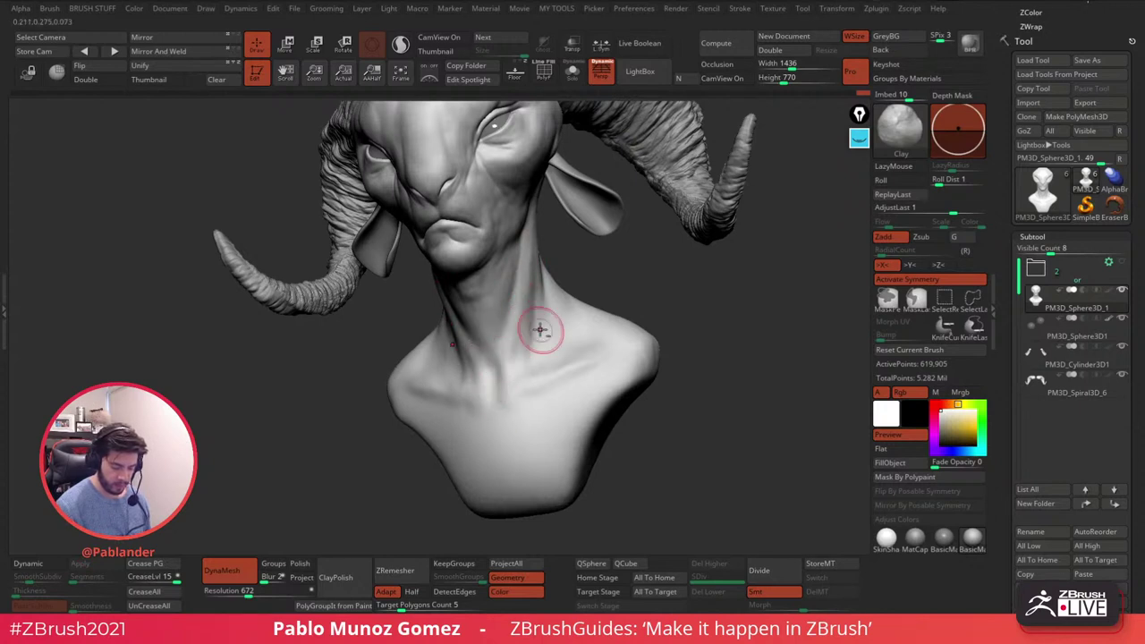
pyautogui.press('shift')
pyautogui.moveTo(564, 334); pyautogui.dragTo(586, 345, button='right')
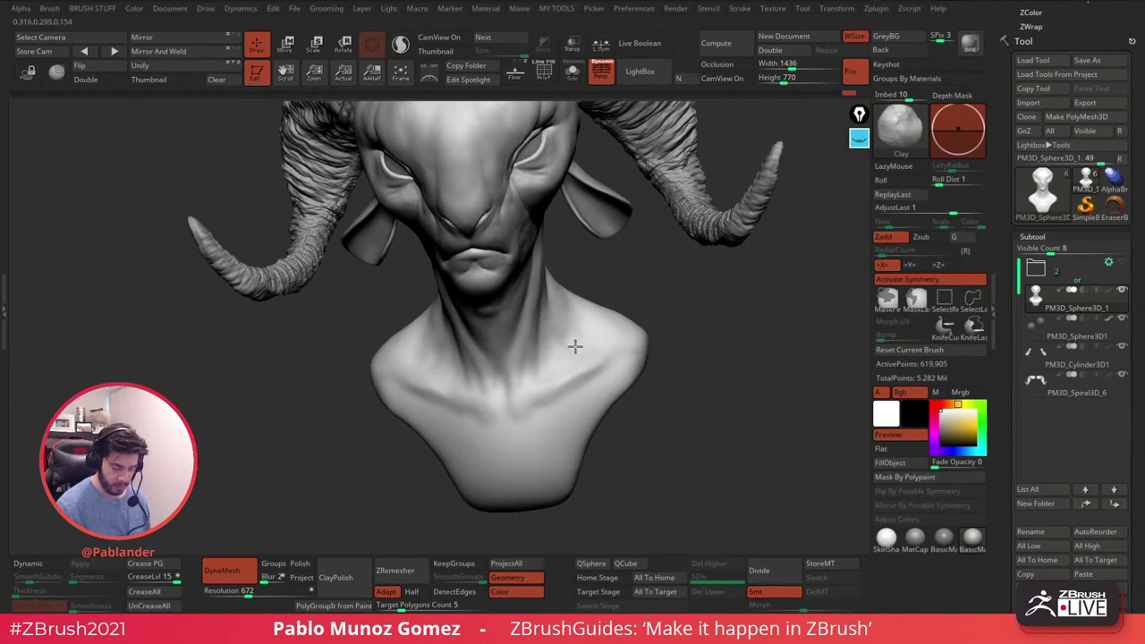
pyautogui.press('shift')
pyautogui.moveTo(671, 361)
pyautogui.keyDown('shift'); pyautogui.mouseDown(button='right')
pyautogui.moveTo(680, 340)
pyautogui.moveTo(624, 319)
pyautogui.moveTo(608, 347)
pyautogui.moveTo(512, 350)
pyautogui.moveTo(606, 342)
pyautogui.mouseUp(button='right'); pyautogui.keyUp('shift')
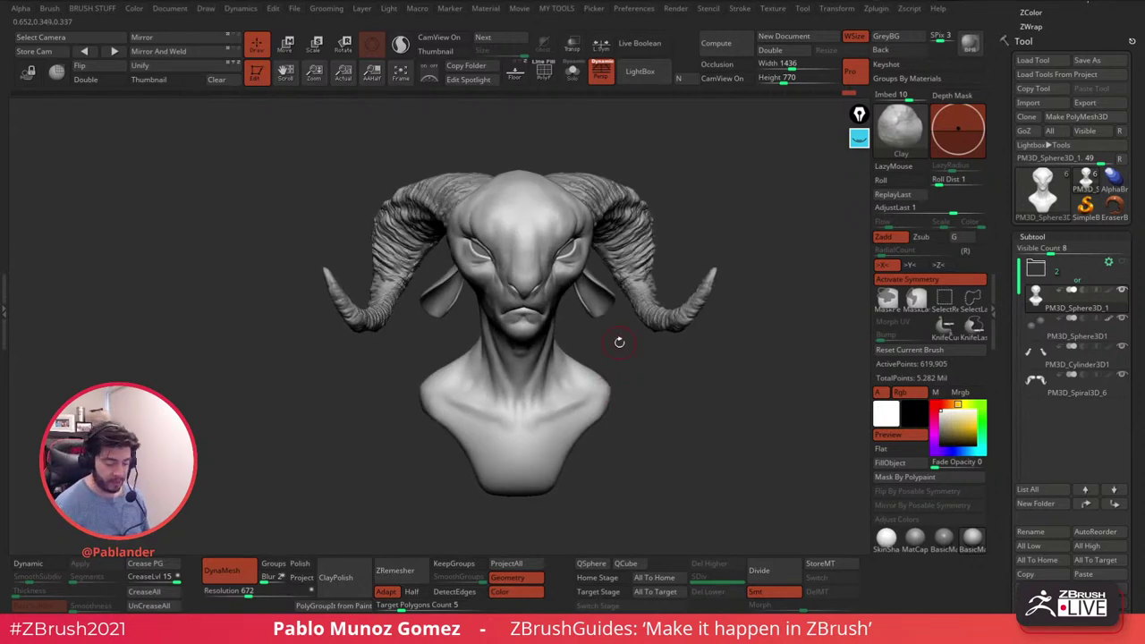
# - Switch to the Move brush and adjust the side of the head near the horn base
pyautogui.press('b')
pyautogui.click(565, 360)
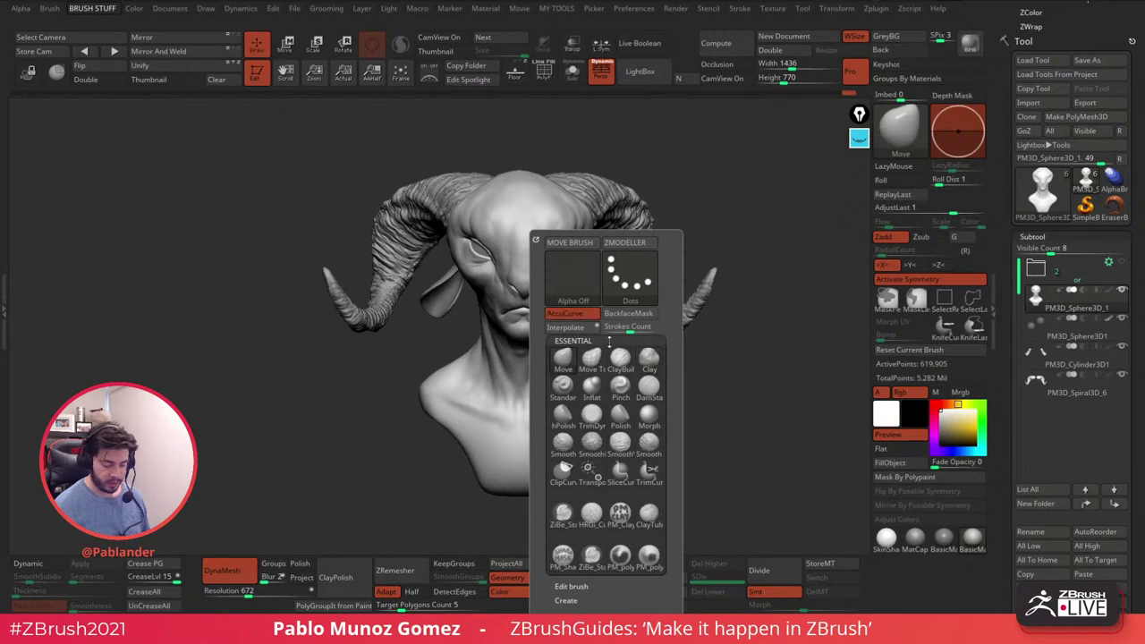
pyautogui.press('space')
pyautogui.moveTo(634, 253); pyautogui.dragTo(520, 240, button='right')
pyautogui.press('space')
pyautogui.moveTo(558, 227); pyautogui.dragTo(547, 225)
pyautogui.moveTo(546, 222); pyautogui.dragTo(626, 268, button='right')
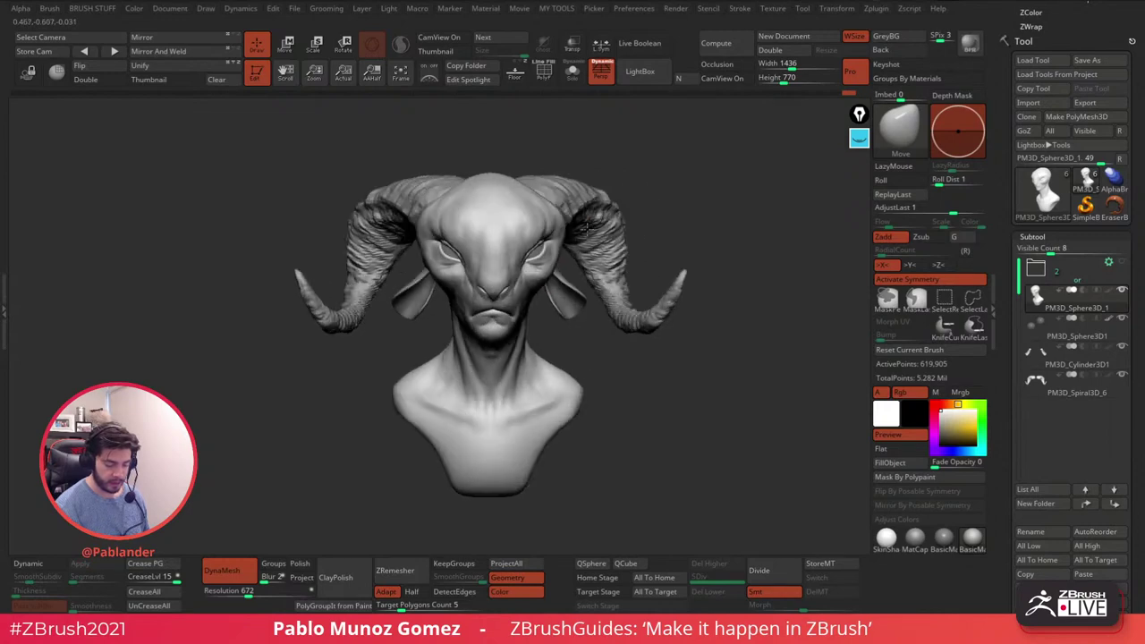
# - Reshape the temples and the top of the skull between the horns with the Move brush
pyautogui.moveTo(431, 275); pyautogui.dragTo(519, 266, button='right')
pyautogui.moveTo(646, 241); pyautogui.dragTo(563, 255, button='right')
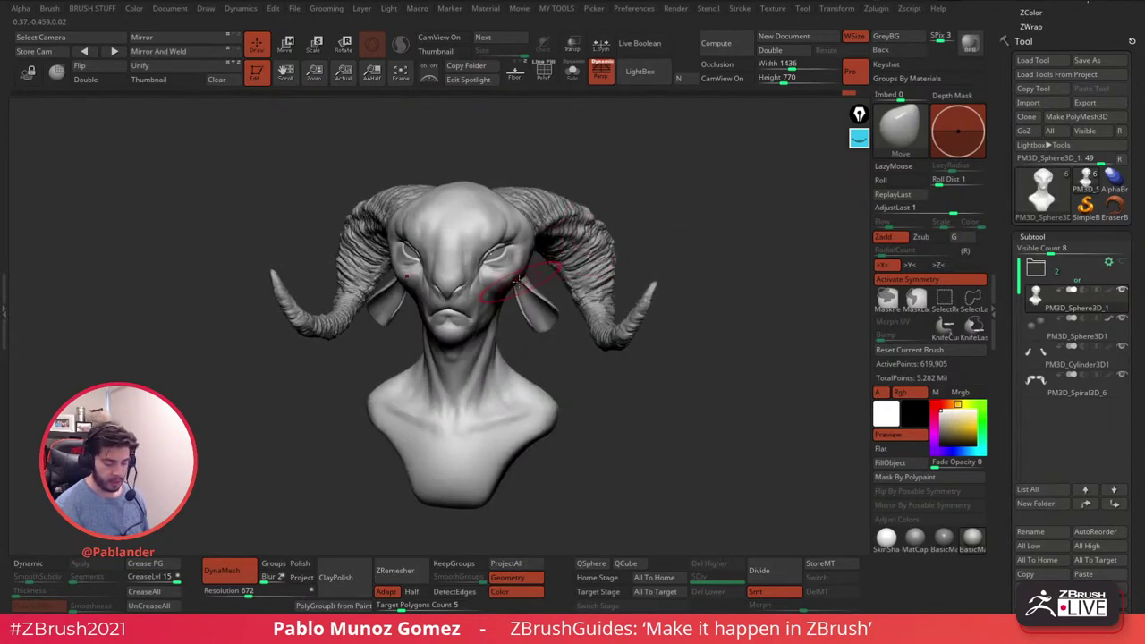
pyautogui.moveTo(536, 243); pyautogui.dragTo(499, 193)
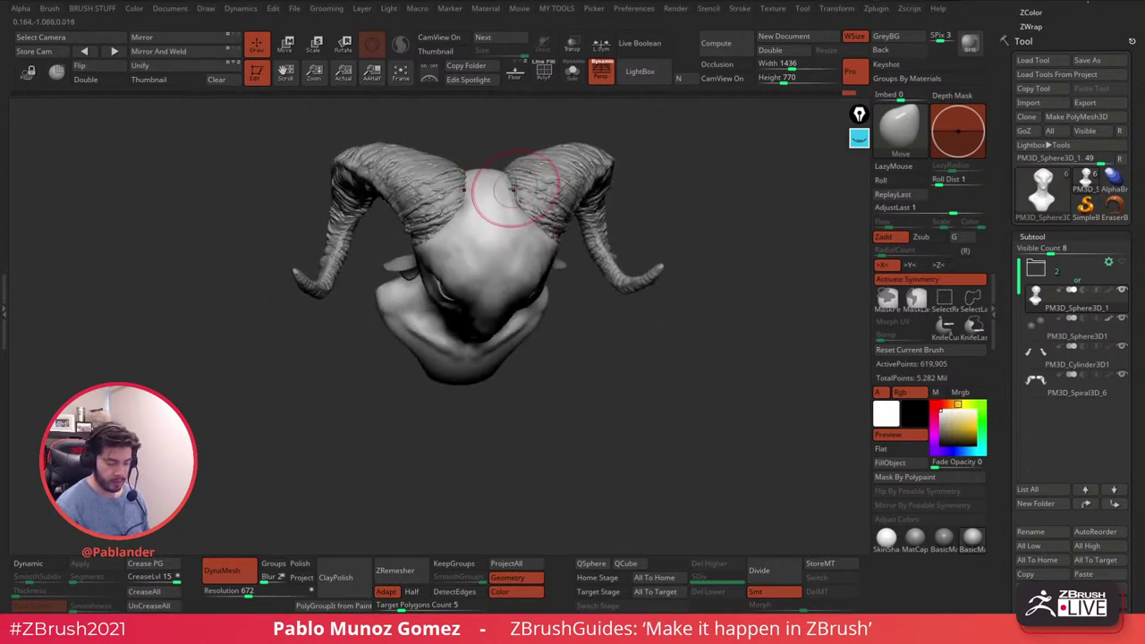
pyautogui.moveTo(538, 213)
pyautogui.mouseDown()
pyautogui.moveTo(567, 234)
pyautogui.moveTo(535, 191)
pyautogui.mouseUp()
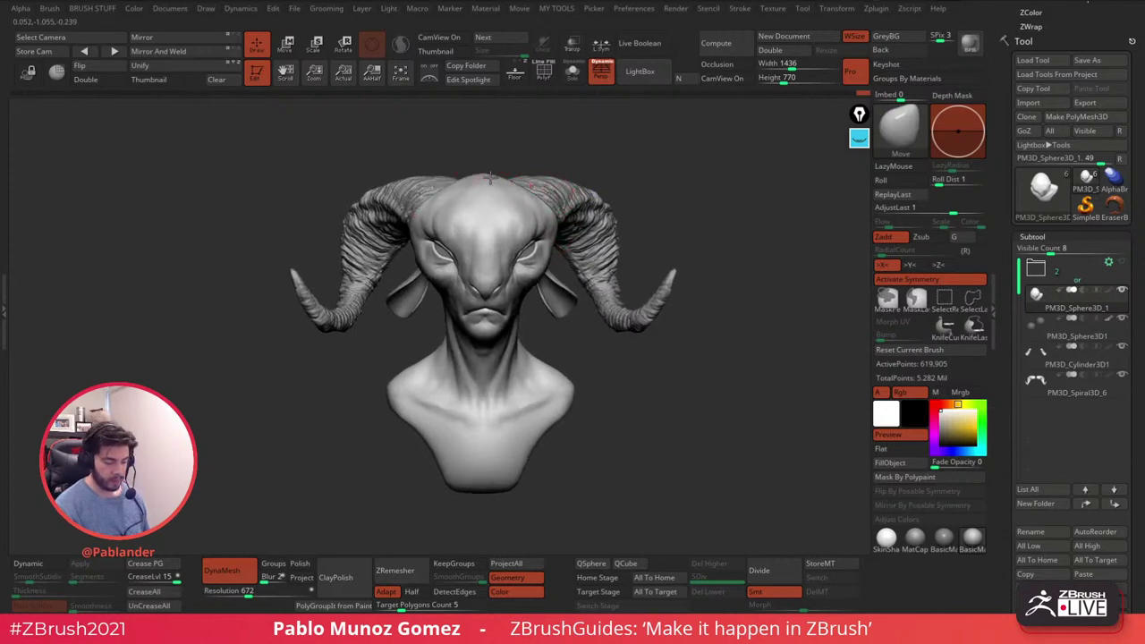
# - Adjust the forehead and muzzle profile from the side with the Move brush
pyautogui.moveTo(567, 120); pyautogui.dragTo(604, 166)
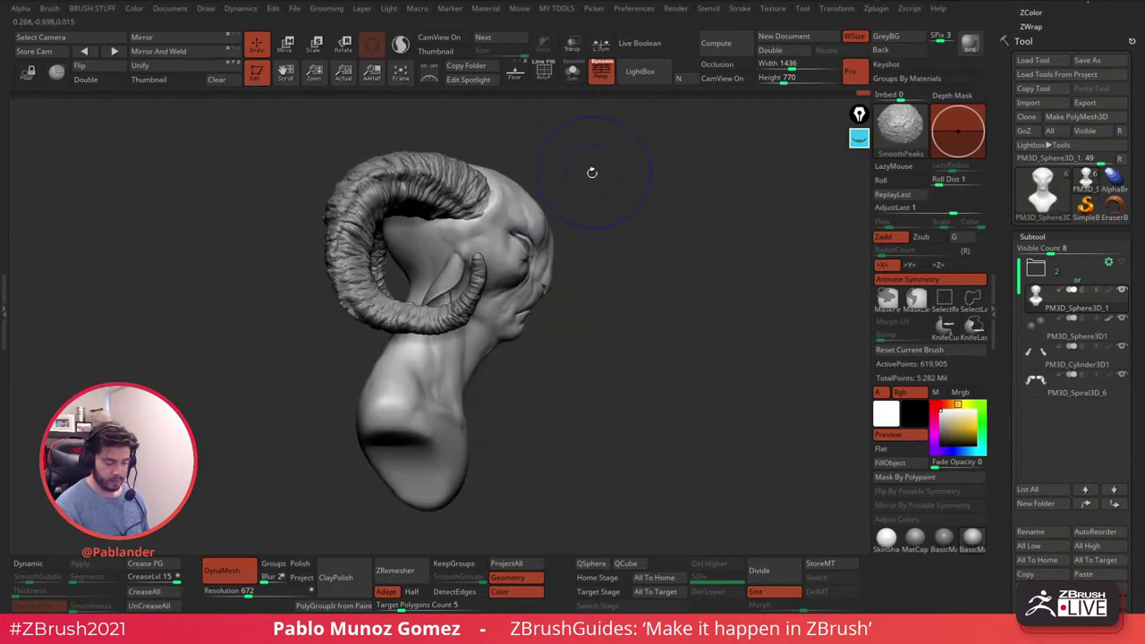
pyautogui.moveTo(526, 198)
pyautogui.mouseDown()
pyautogui.moveTo(582, 209)
pyautogui.moveTo(560, 221)
pyautogui.mouseUp()
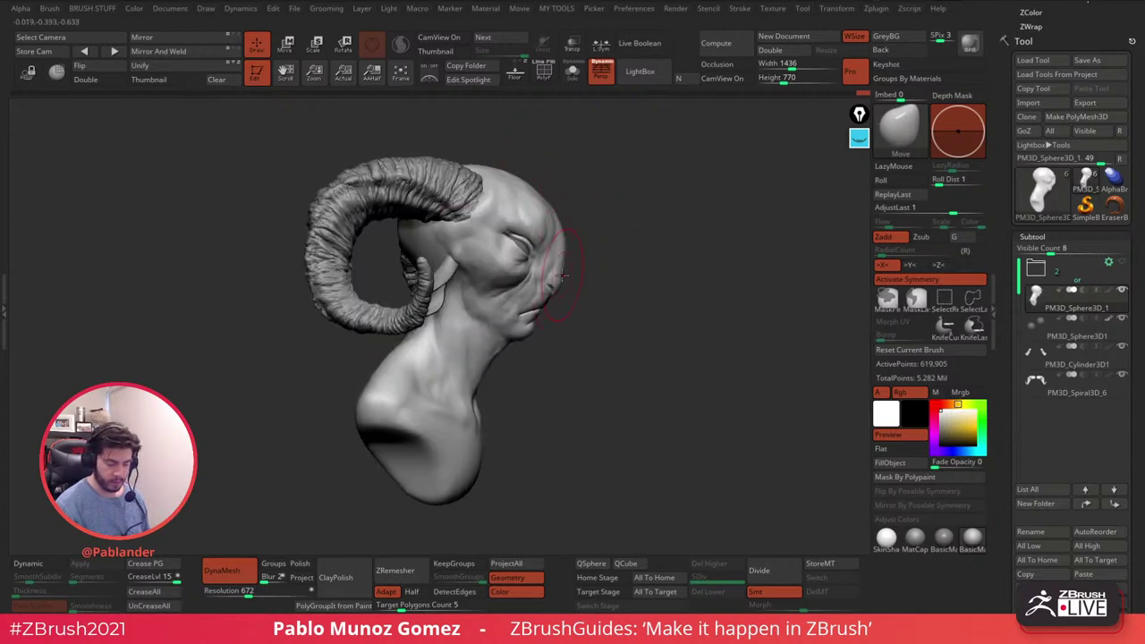
pyautogui.moveTo(576, 297); pyautogui.dragTo(557, 304)
pyautogui.moveTo(597, 365); pyautogui.dragTo(650, 385)
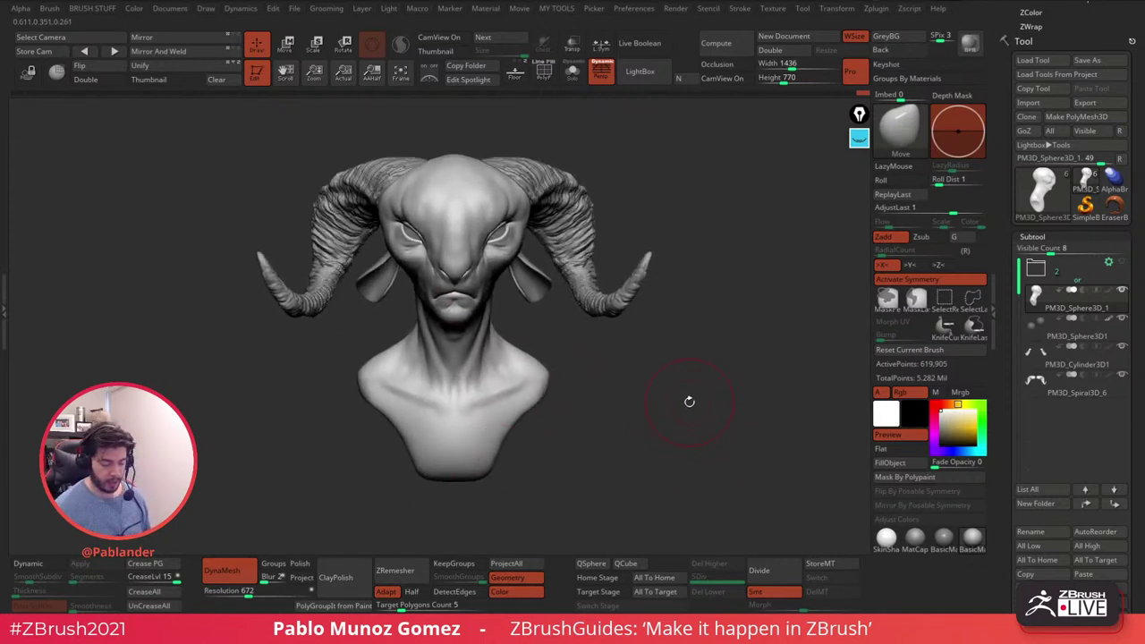
# - Retopologize the bust into a clean quad mesh with two subdivision levels and display its wireframe to check the topology
pyautogui.press('space')
pyautogui.click(708, 335)
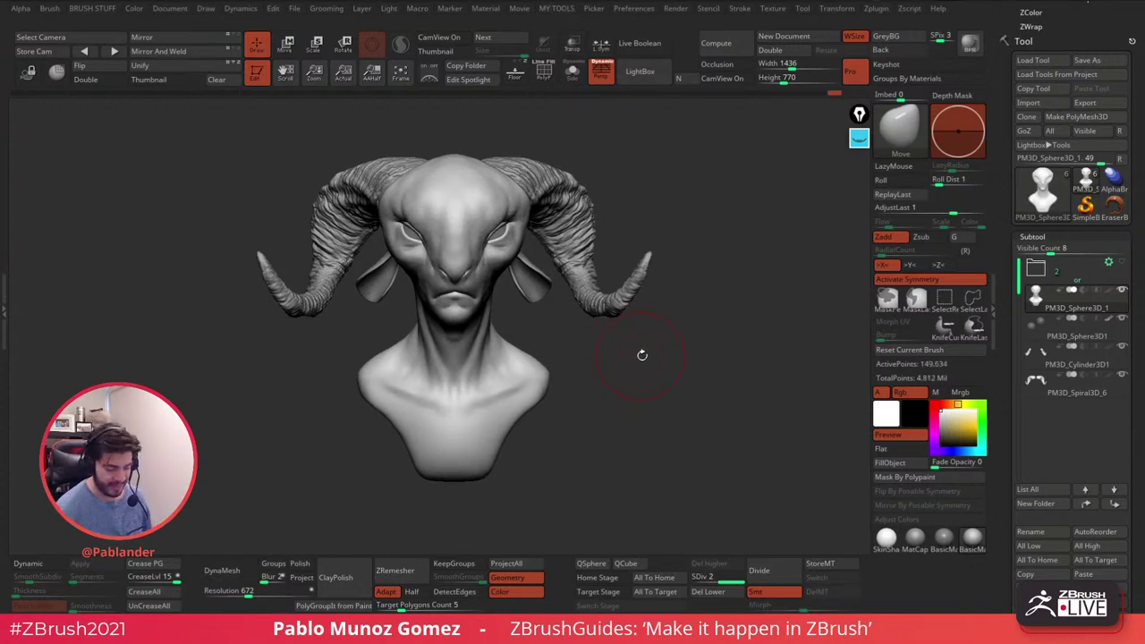
pyautogui.click(544, 77)
pyautogui.keyDown('alt'); pyautogui.moveTo(633, 183); pyautogui.dragTo(664, 242); pyautogui.keyUp('alt')
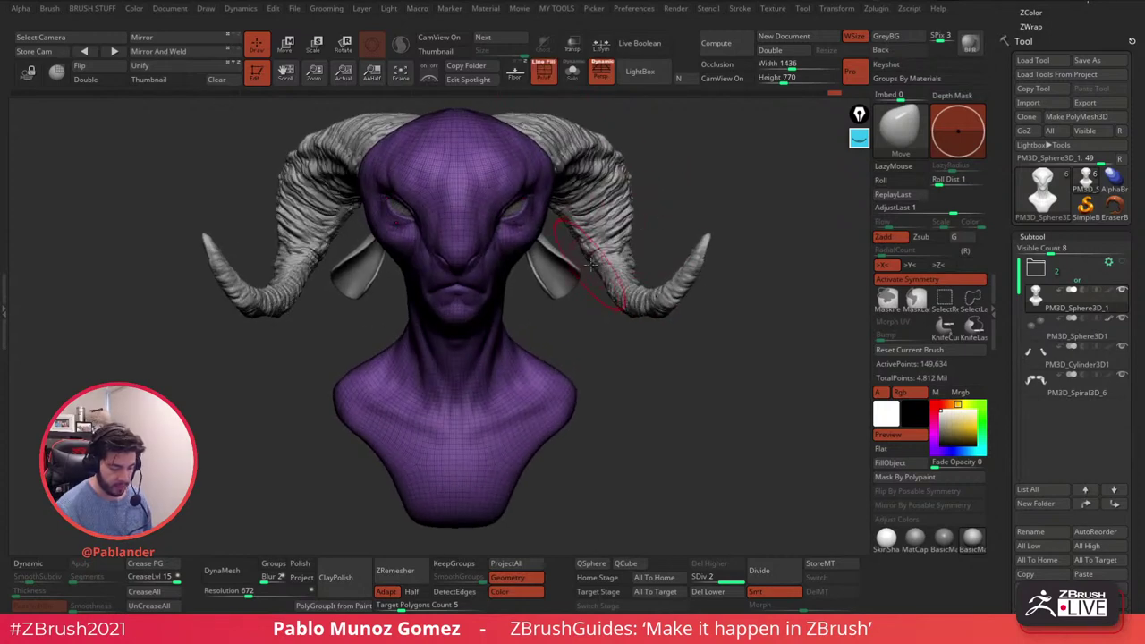
pyautogui.moveTo(588, 261); pyautogui.dragTo(616, 257)
pyautogui.keyDown('shift'); pyautogui.moveTo(686, 363); pyautogui.dragTo(682, 349); pyautogui.keyUp('shift')
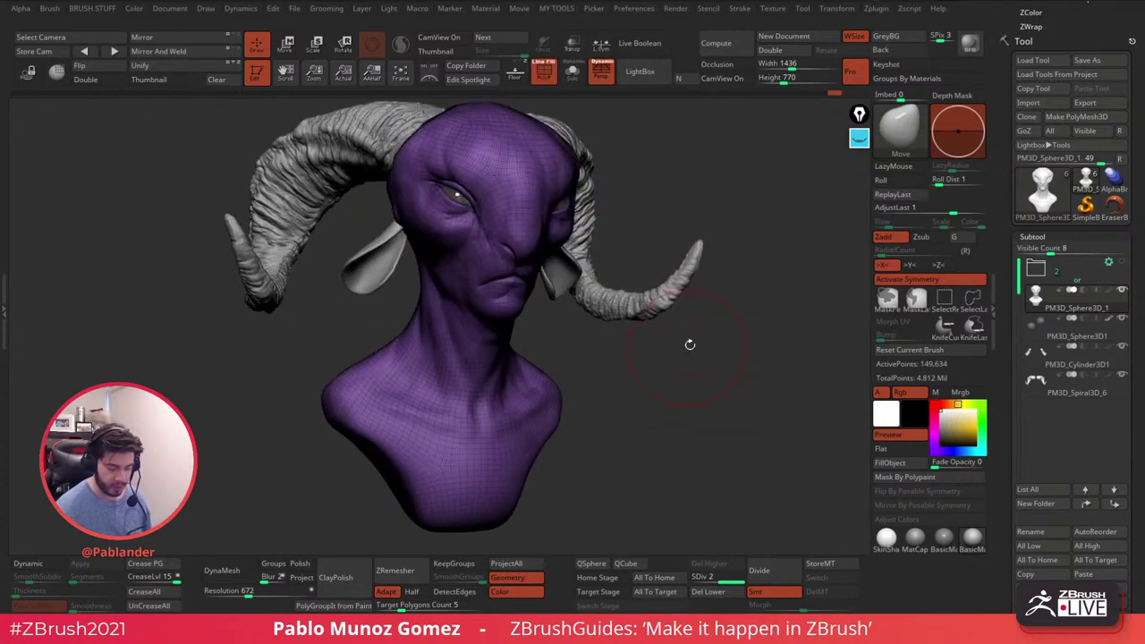
# - Drop the bust to its lowest subdivision level, reconstruct one lower level and hide the wireframe
pyautogui.hotkey('shift', 'd')
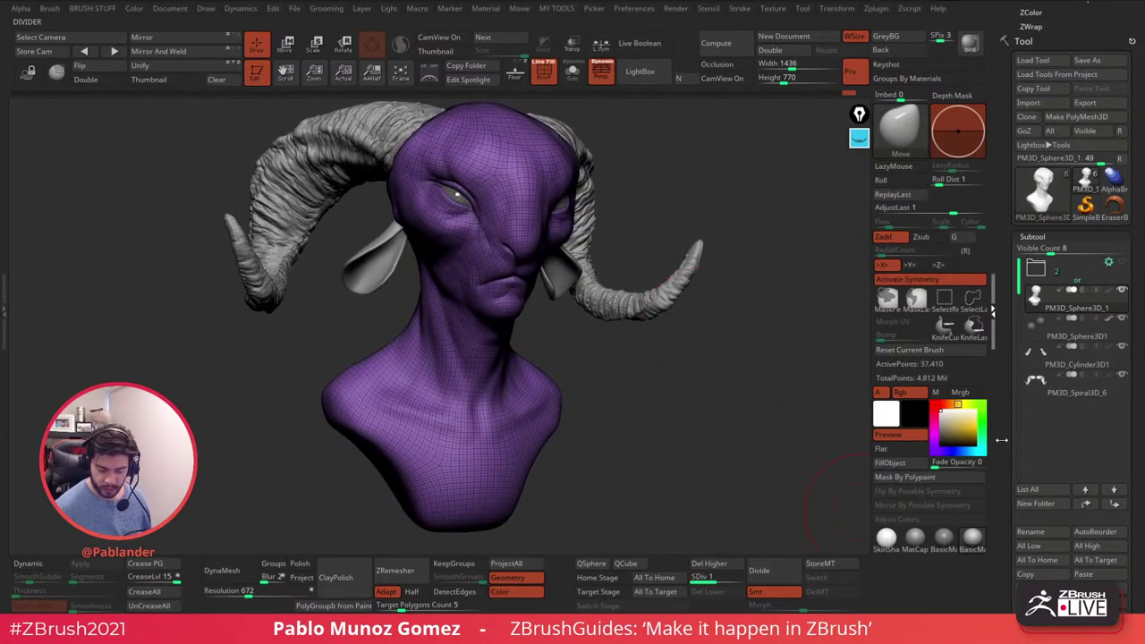
pyautogui.scroll(-6, 1065, 358)
pyautogui.click(1048, 329)
pyautogui.keyDown('shift'); pyautogui.moveTo(705, 403); pyautogui.dragTo(672, 393); pyautogui.keyUp('shift')
pyautogui.hotkey('shift', 'f')
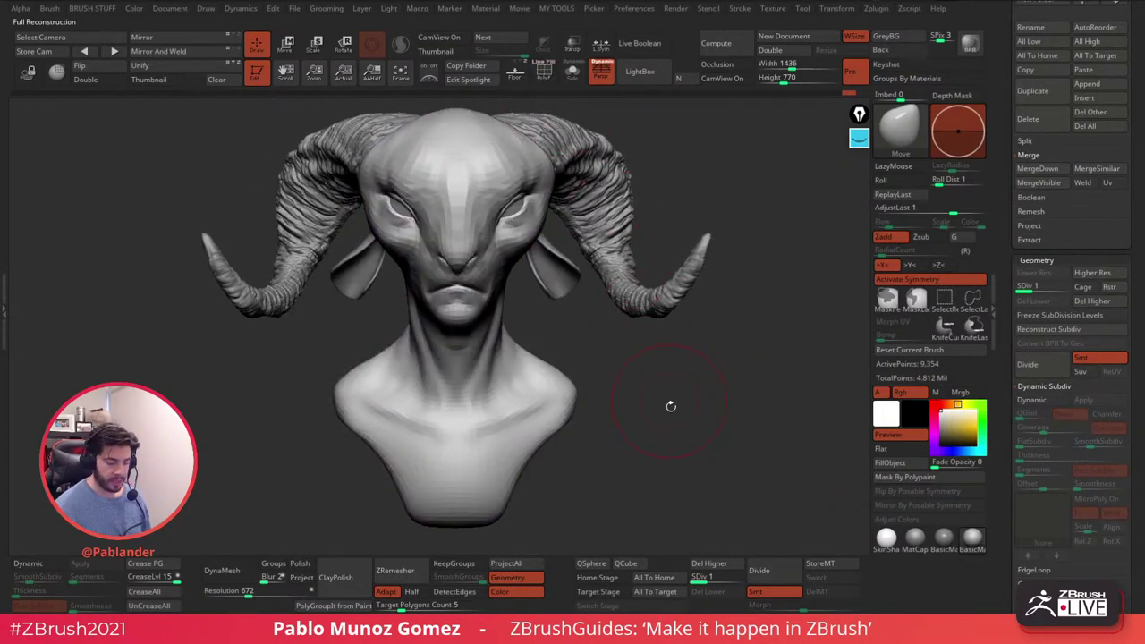
# - Return the bust to subdivision level 3 and divide it to level 4
pyautogui.press('d')
pyautogui.press('d')
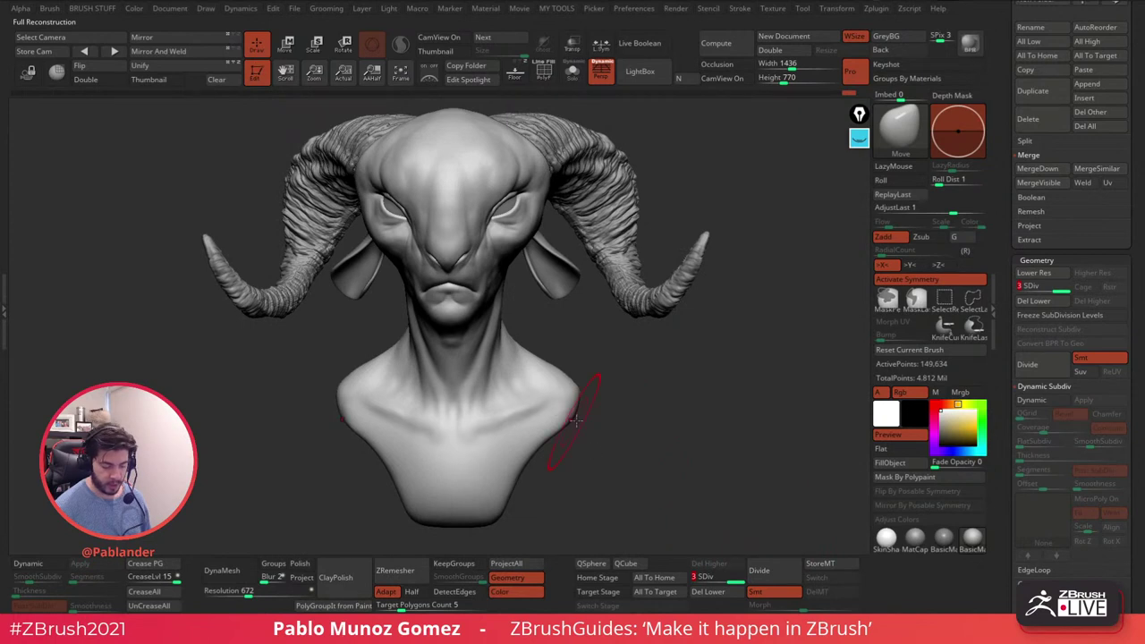
pyautogui.press('d')
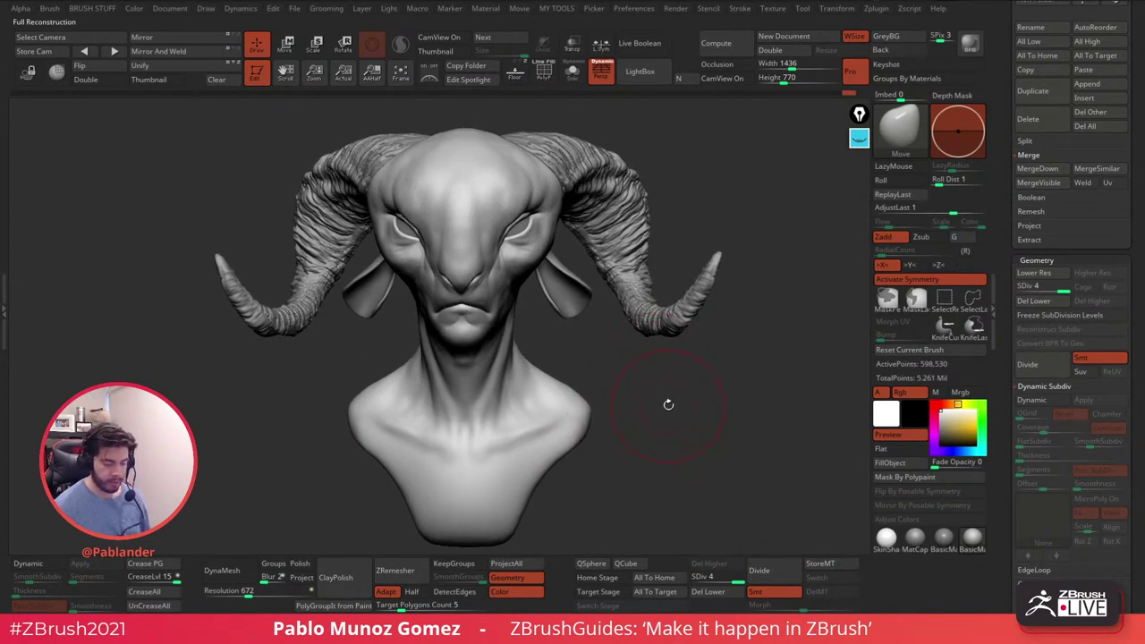
# - Select the HRGi_Cutter brush for carving skin patterns and prepare its brush settings
pyautogui.press('space')
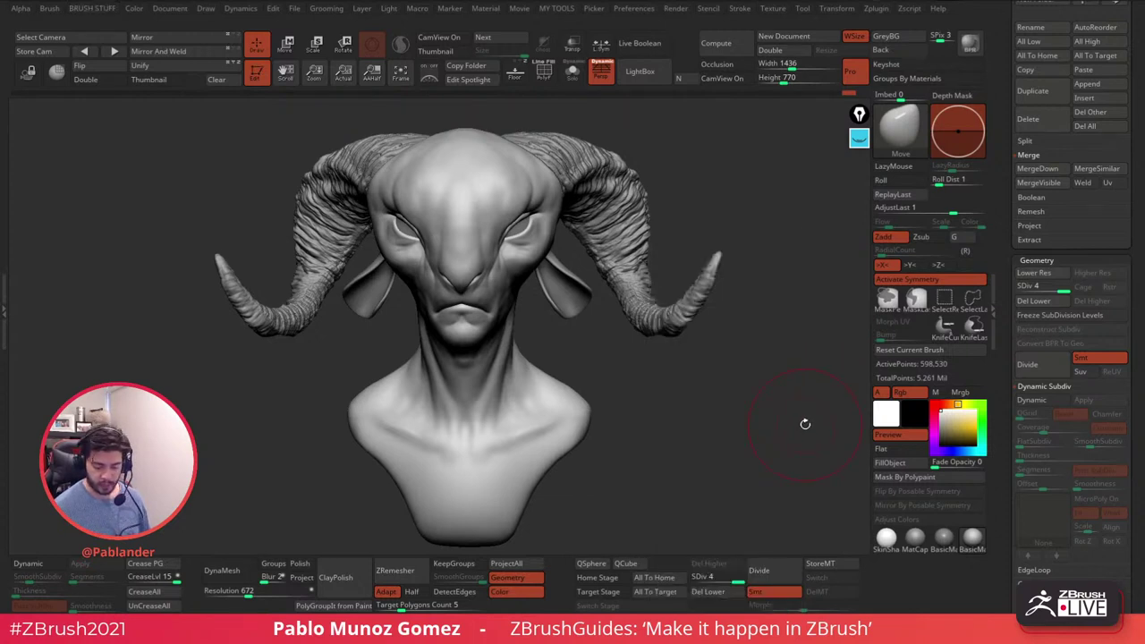
pyautogui.press('space')
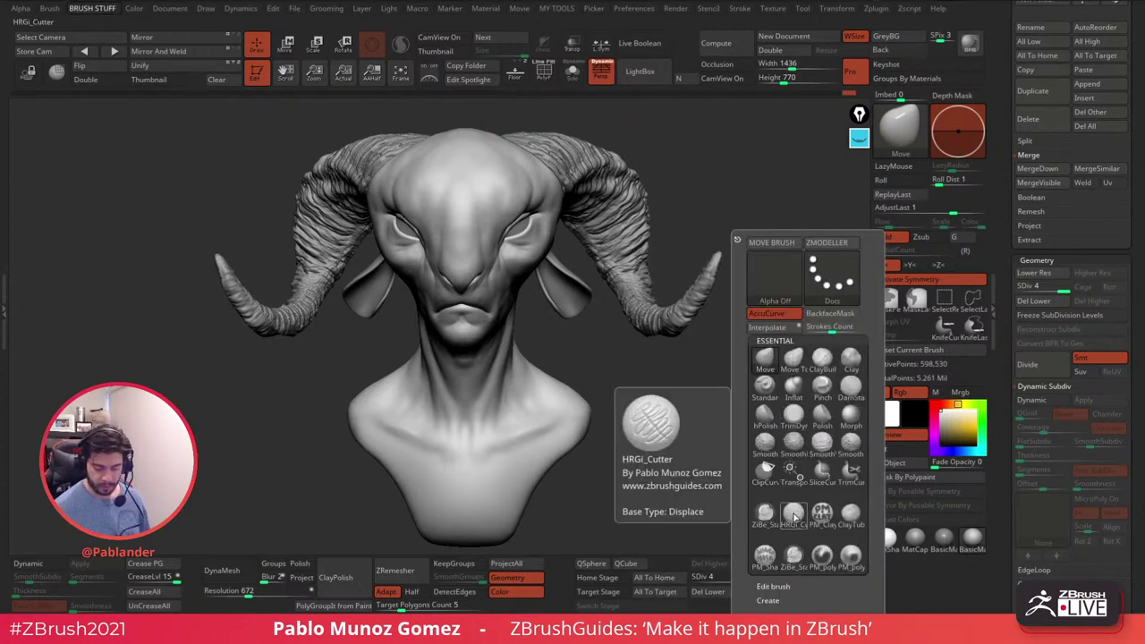
pyautogui.click(793, 516)
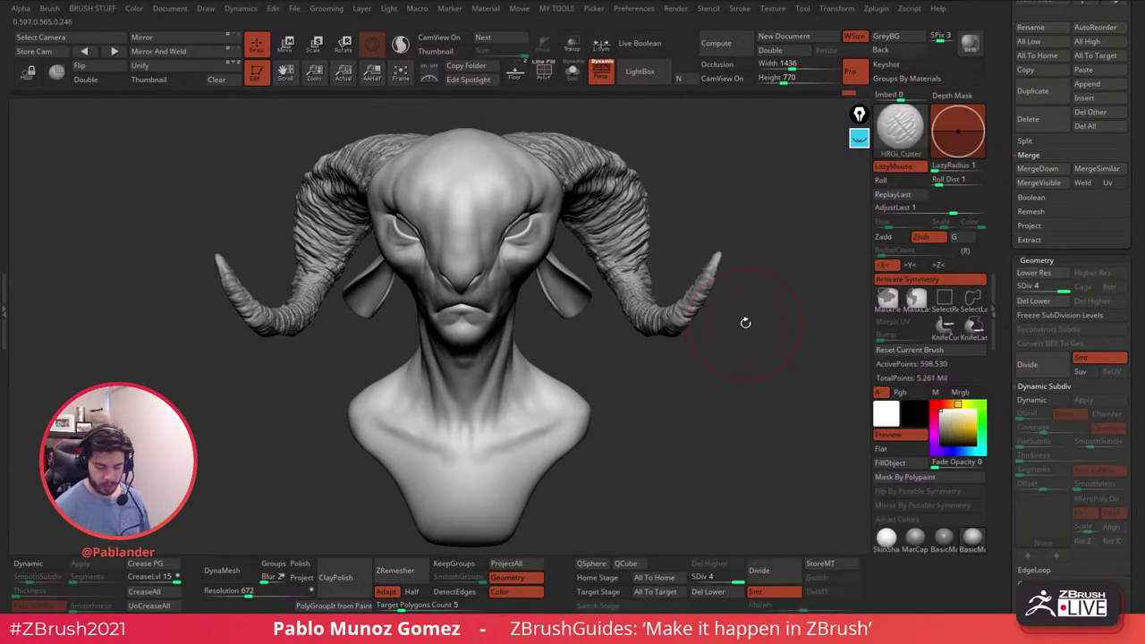
pyautogui.press('space')
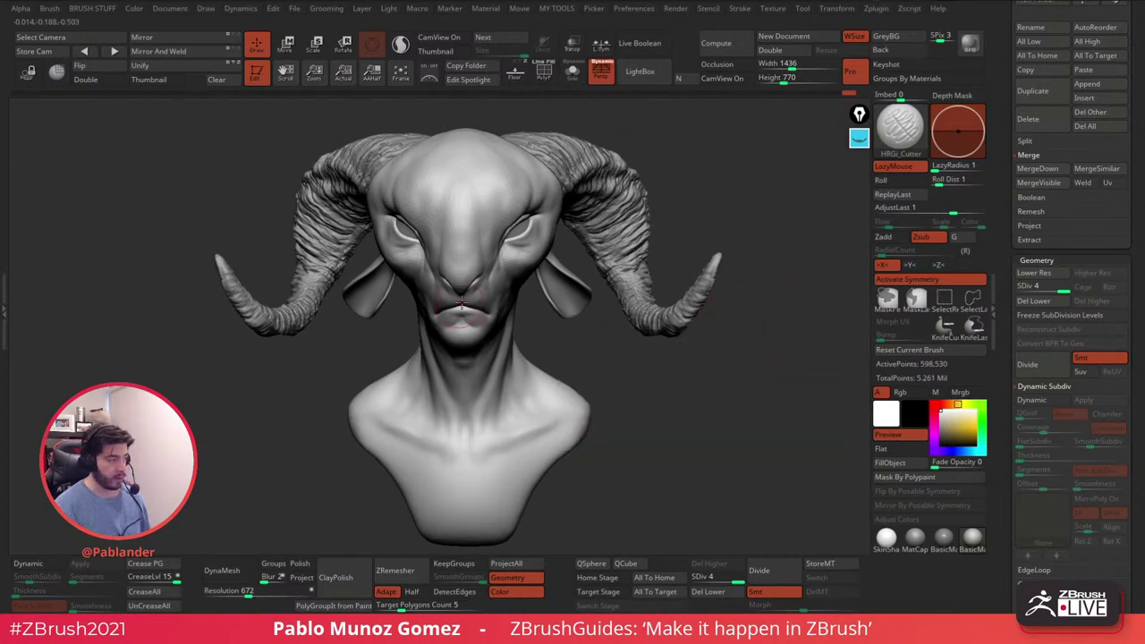
pyautogui.moveTo(485, 164)
pyautogui.mouseDown()
pyautogui.moveTo(510, 241)
pyautogui.moveTo(503, 291)
pyautogui.mouseUp()
pyautogui.moveTo(516, 353)
pyautogui.mouseDown()
pyautogui.moveTo(538, 438)
pyautogui.moveTo(481, 519)
pyautogui.mouseUp()
pyautogui.hotkey('ctrl', 'z')
pyautogui.hotkey('ctrl', 'z')
# - Carve mirrored angular spiral grooves into the forehead above the eyes with the HRGi_Cutter brush
pyautogui.moveTo(569, 265)
pyautogui.mouseDown(button='right')
pyautogui.moveTo(555, 272)
pyautogui.moveTo(564, 266)
pyautogui.mouseUp(button='right')
pyautogui.press('space')
pyautogui.moveTo(566, 257); pyautogui.dragTo(563, 257)
pyautogui.moveTo(575, 238); pyautogui.dragTo(591, 265, button='right')
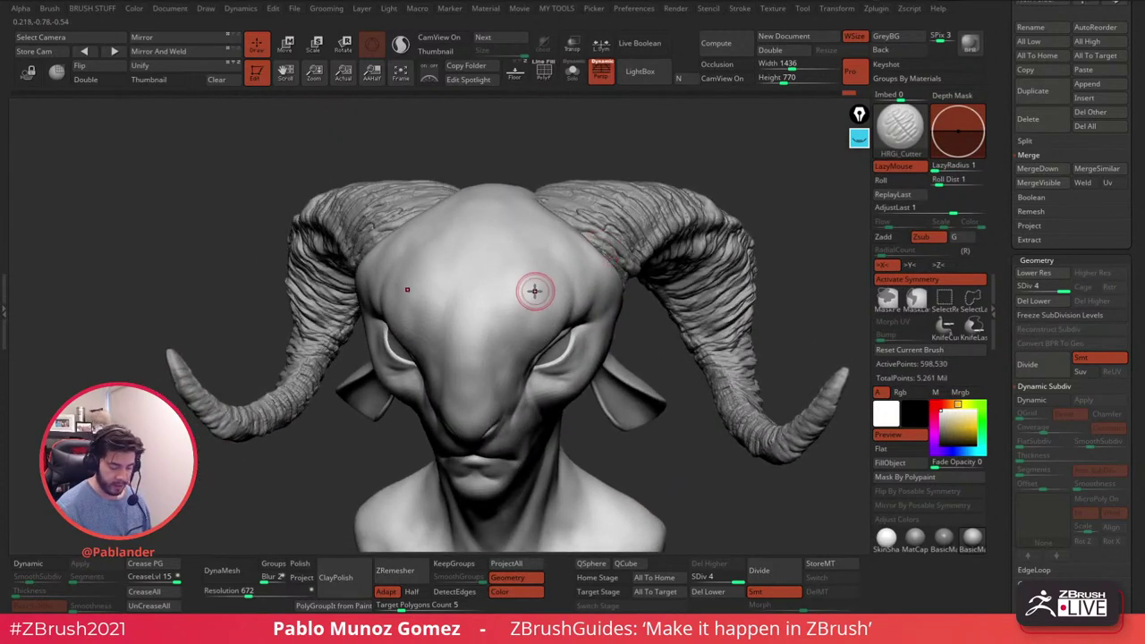
pyautogui.moveTo(510, 289)
pyautogui.mouseDown()
pyautogui.moveTo(556, 283)
pyautogui.moveTo(517, 324)
pyautogui.moveTo(507, 267)
pyautogui.mouseUp()
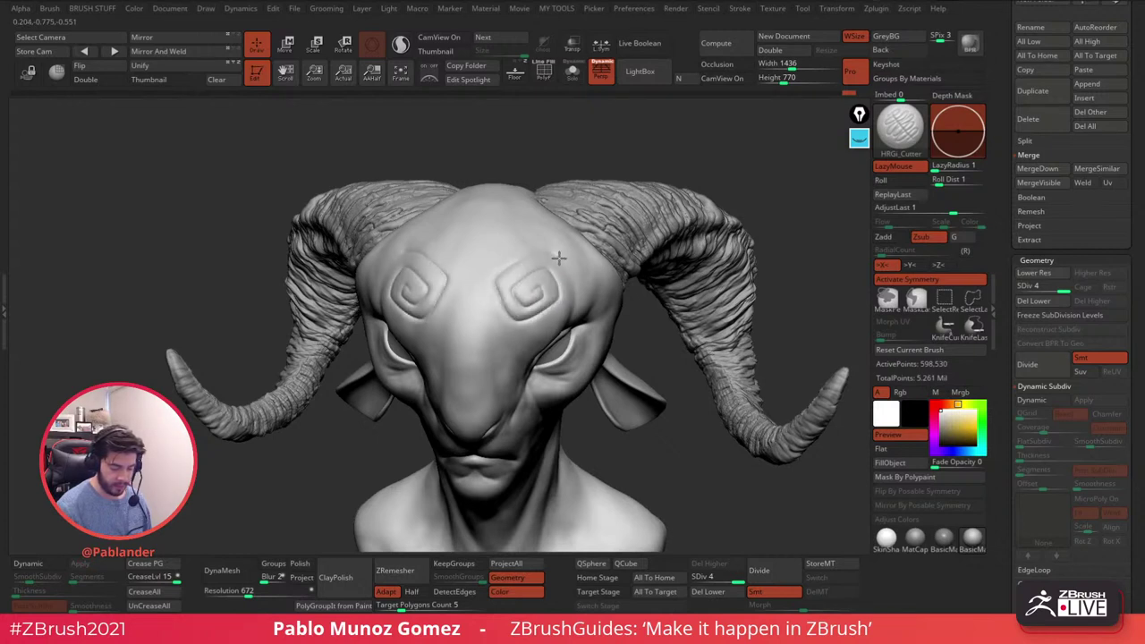
# - Extend the mirrored forehead spirals outward with additional angular grooves around the brows using the HRGi_Cutter brush
pyautogui.moveTo(567, 297)
pyautogui.mouseDown()
pyautogui.moveTo(529, 340)
pyautogui.moveTo(488, 313)
pyautogui.mouseUp()
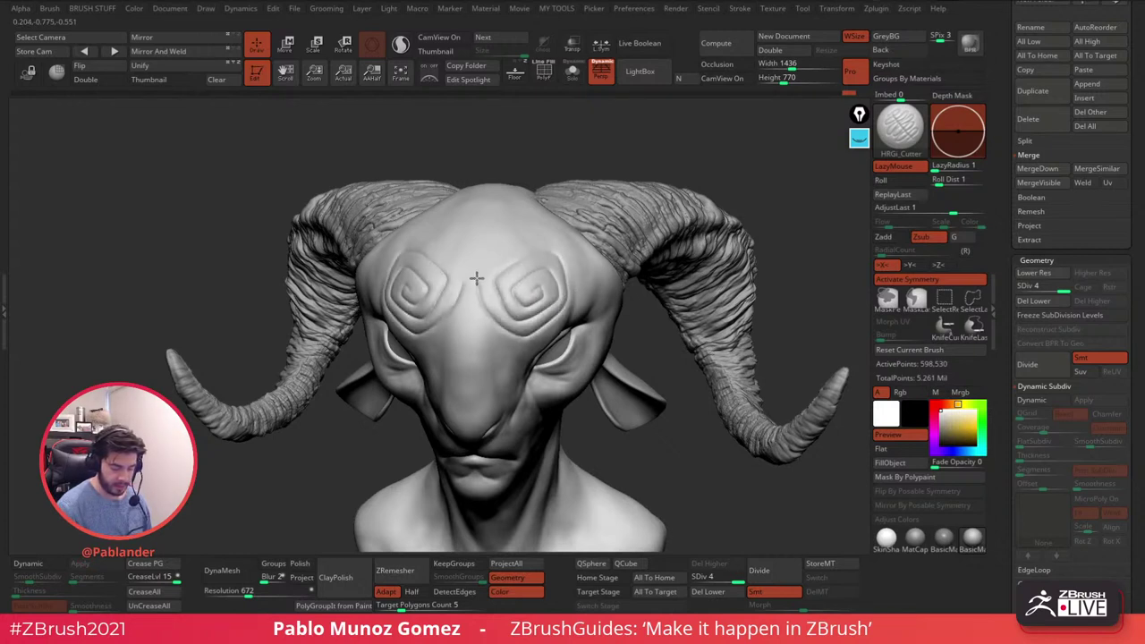
pyautogui.moveTo(569, 253); pyautogui.dragTo(581, 291)
pyautogui.moveTo(582, 235)
pyautogui.mouseDown(button='right')
pyautogui.moveTo(608, 200)
pyautogui.moveTo(589, 262)
pyautogui.moveTo(524, 286)
pyautogui.moveTo(447, 220)
pyautogui.moveTo(433, 168)
pyautogui.mouseUp(button='right')
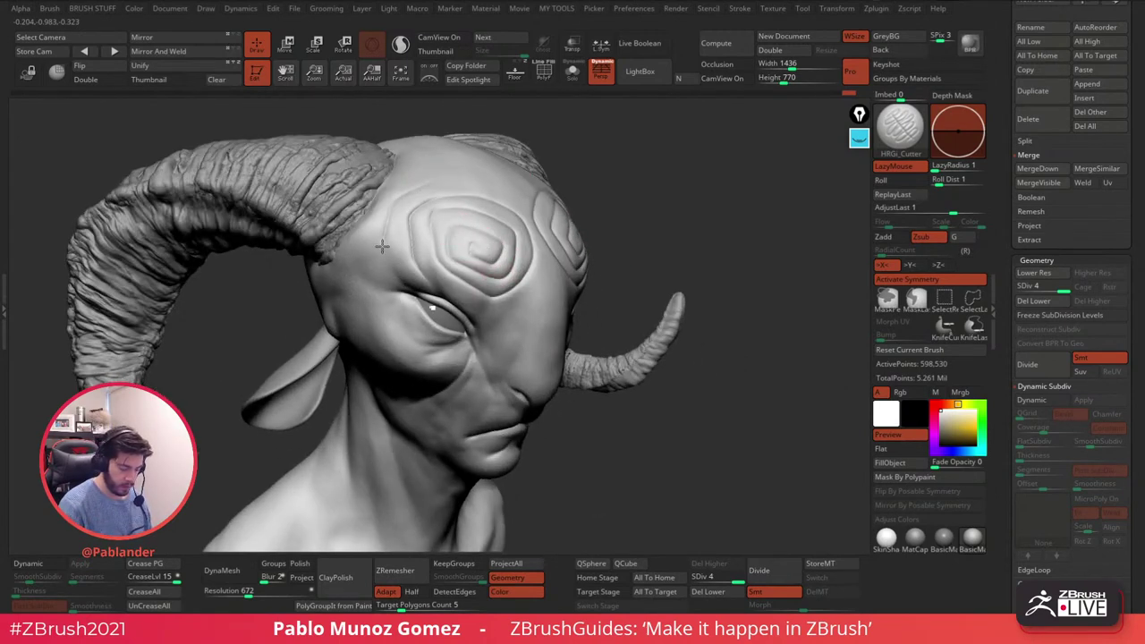
pyautogui.moveTo(518, 240)
pyautogui.mouseDown(button='right')
pyautogui.moveTo(573, 246)
pyautogui.moveTo(521, 222)
pyautogui.mouseUp(button='right')
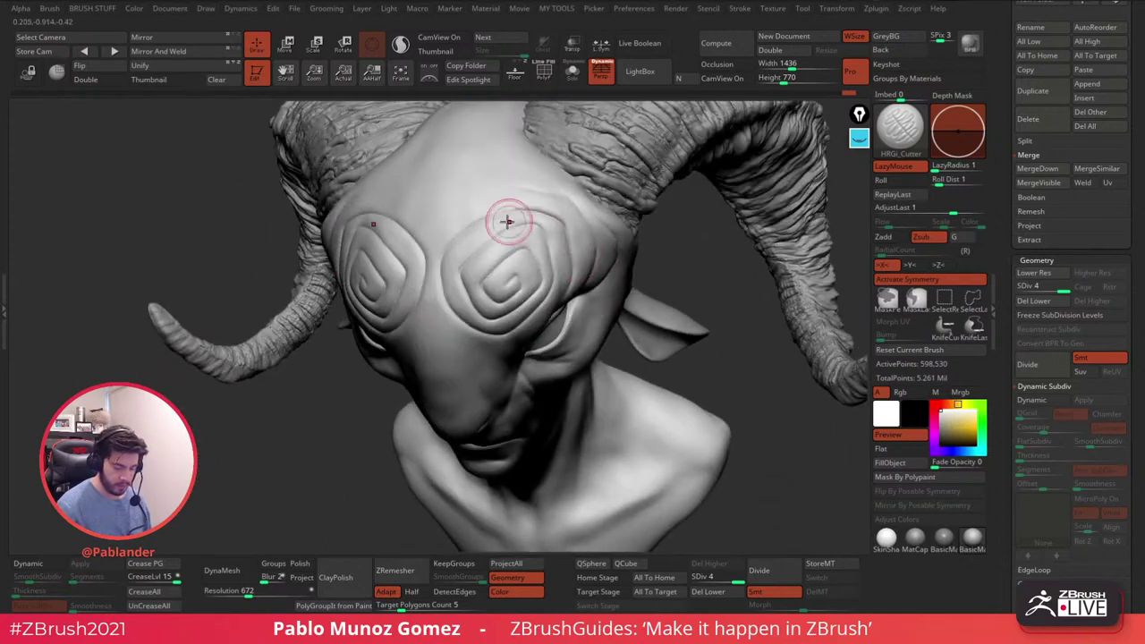
# - Carve mirrored flowing grooves over the upper forehead toward the horn bases, softening their ends with the smooth brush
pyautogui.moveTo(575, 177); pyautogui.dragTo(460, 245, button='right')
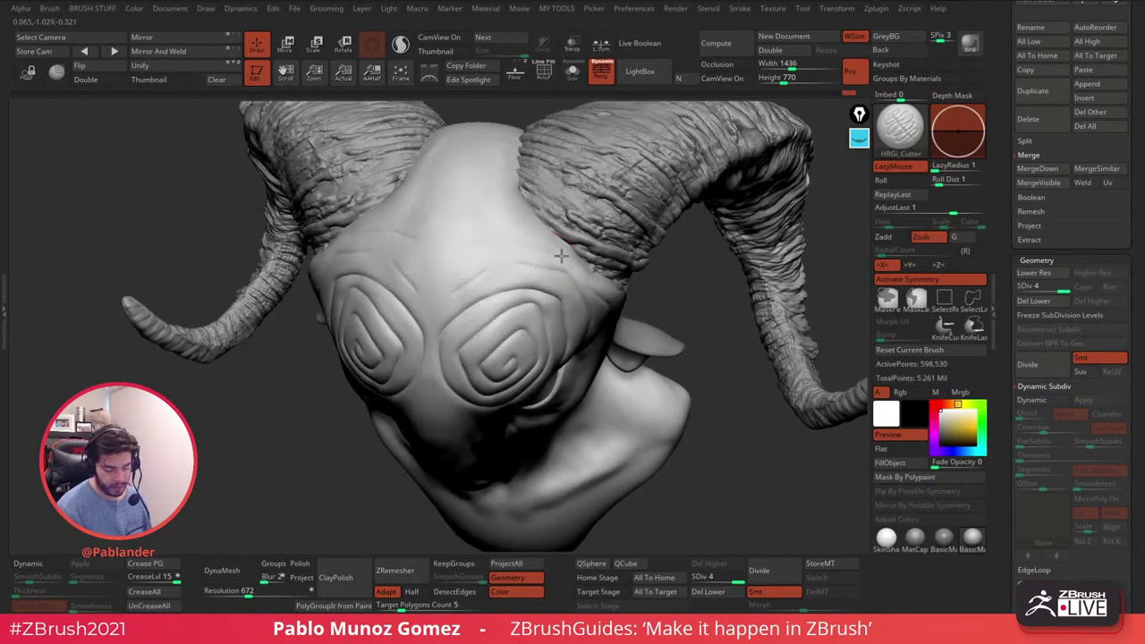
pyautogui.moveTo(595, 282); pyautogui.dragTo(559, 271, button='right')
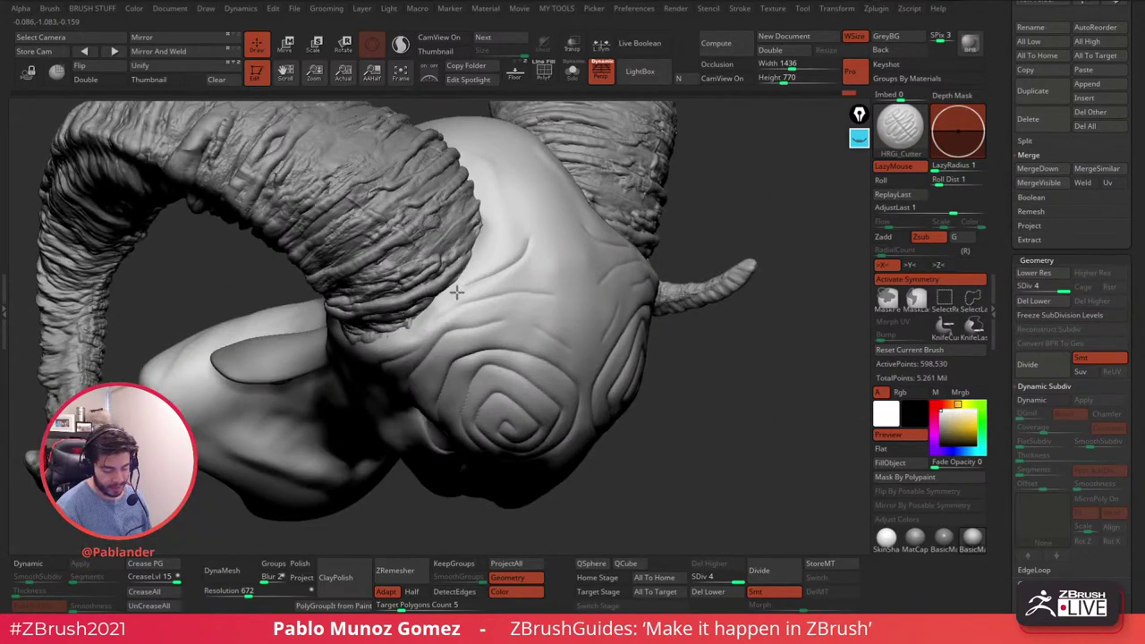
pyautogui.keyDown('shift'); pyautogui.moveTo(519, 238); pyautogui.dragTo(535, 243, button='right'); pyautogui.keyUp('shift')
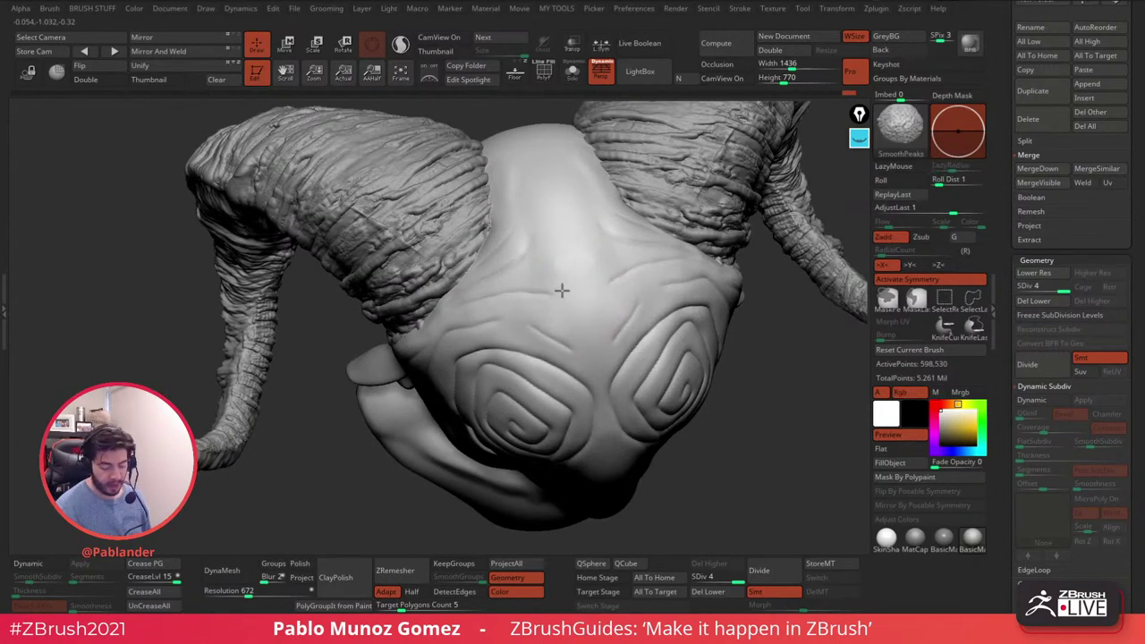
pyautogui.moveTo(578, 335)
pyautogui.mouseDown(button='right')
pyautogui.moveTo(536, 276)
pyautogui.moveTo(575, 301)
pyautogui.moveTo(581, 335)
pyautogui.moveTo(608, 328)
pyautogui.moveTo(524, 257)
pyautogui.mouseUp(button='right')
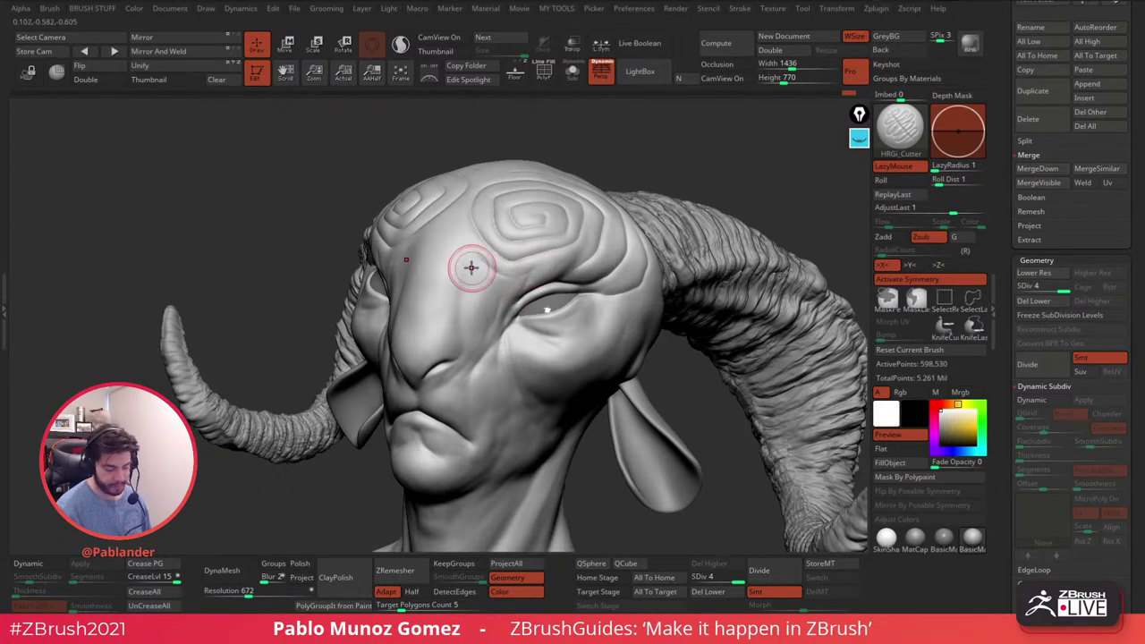
# - Reduce the brush size and carve mirrored grooves from the lower brow along the inner eyes and sides of the nose
pyautogui.press('space')
pyautogui.moveTo(503, 338); pyautogui.dragTo(488, 338)
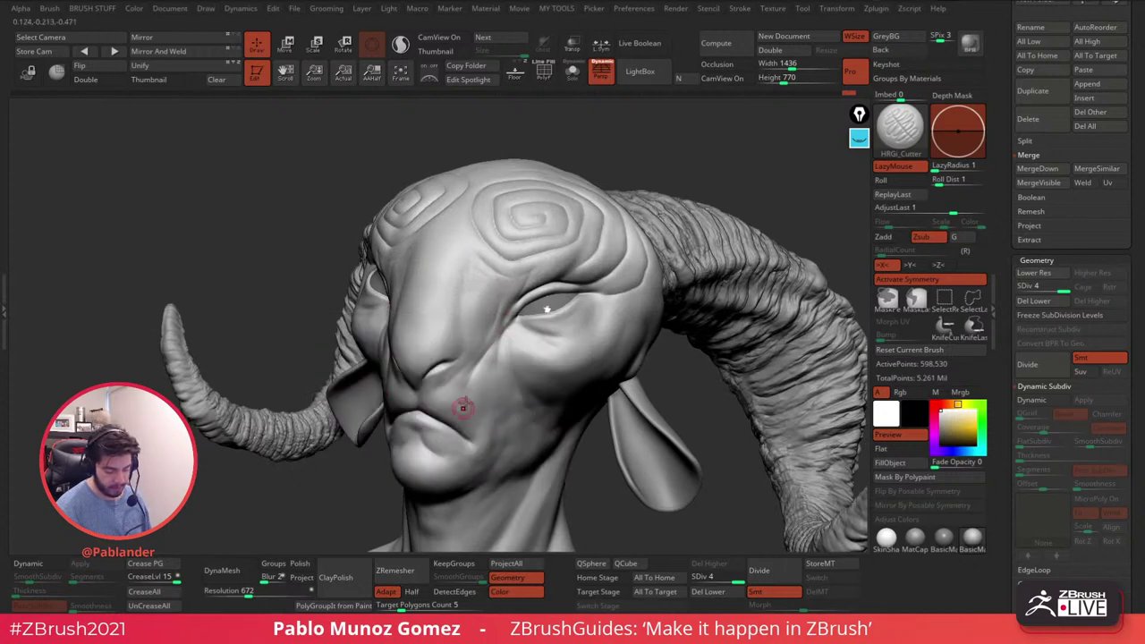
pyautogui.moveTo(493, 365)
pyautogui.mouseDown(button='right')
pyautogui.moveTo(513, 327)
pyautogui.moveTo(496, 326)
pyautogui.moveTo(521, 294)
pyautogui.mouseUp(button='right')
pyautogui.moveTo(521, 308); pyautogui.dragTo(492, 369)
pyautogui.moveTo(533, 350); pyautogui.dragTo(544, 339, button='right')
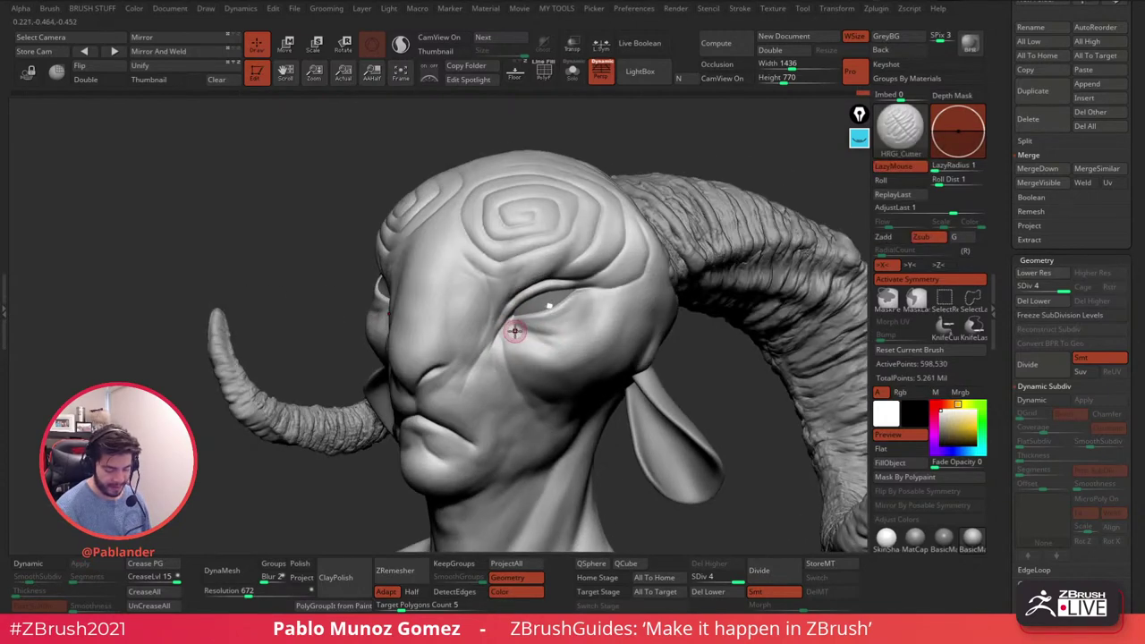
pyautogui.moveTo(593, 308)
pyautogui.mouseDown(button='right')
pyautogui.moveTo(577, 313)
pyautogui.moveTo(605, 314)
pyautogui.mouseUp(button='right')
pyautogui.press('shift')
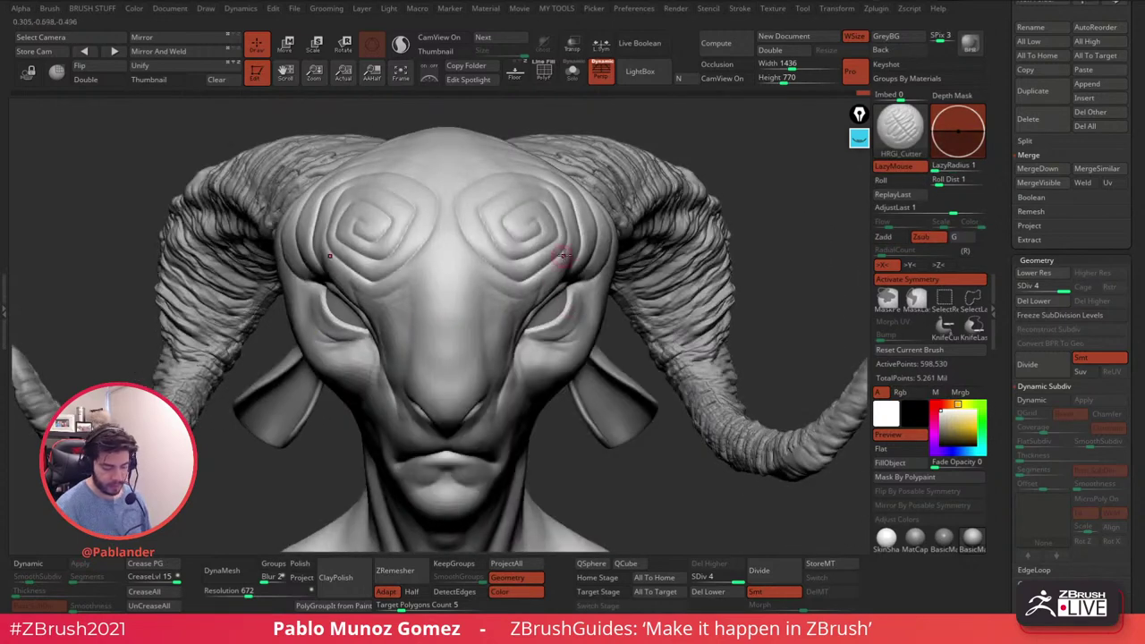
# - Deepen and sharpen the mirrored spiral grooves on the forehead, and quick-save the project
pyautogui.moveTo(550, 264); pyautogui.dragTo(567, 308, button='right')
pyautogui.moveTo(507, 274); pyautogui.dragTo(540, 204, button='right')
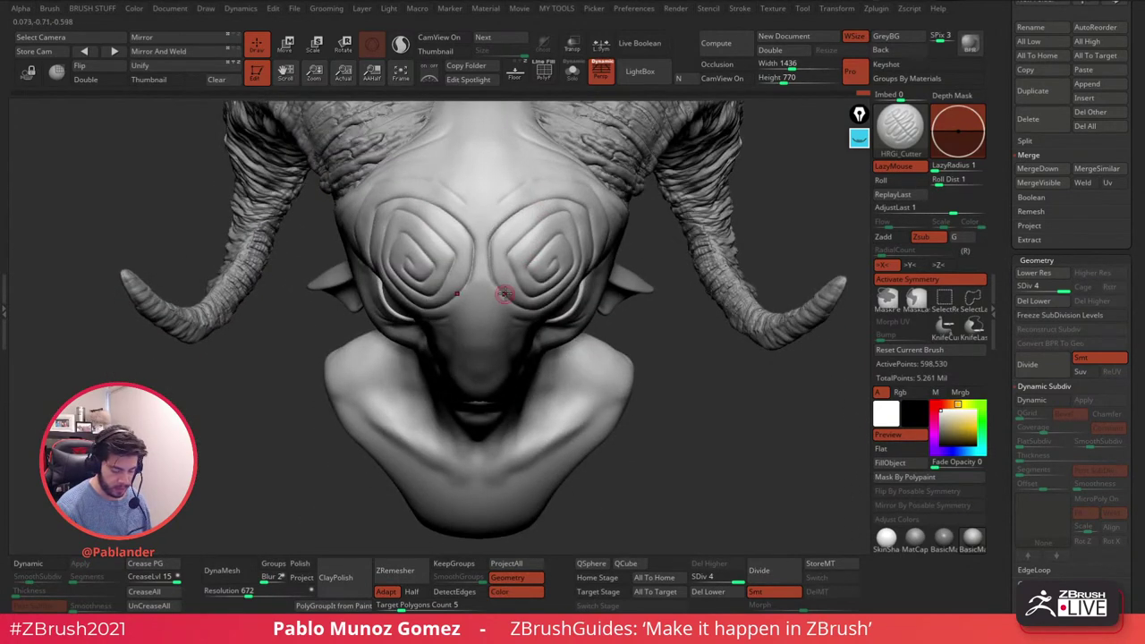
pyautogui.moveTo(501, 293); pyautogui.dragTo(519, 232, button='right')
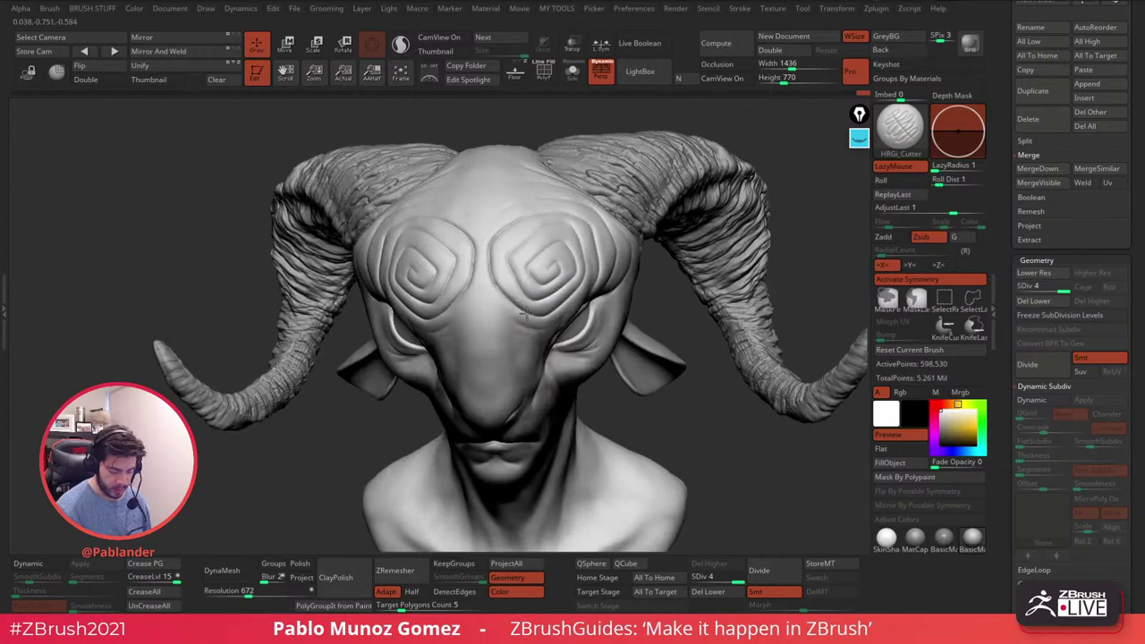
pyautogui.moveTo(542, 315); pyautogui.dragTo(547, 263, button='right')
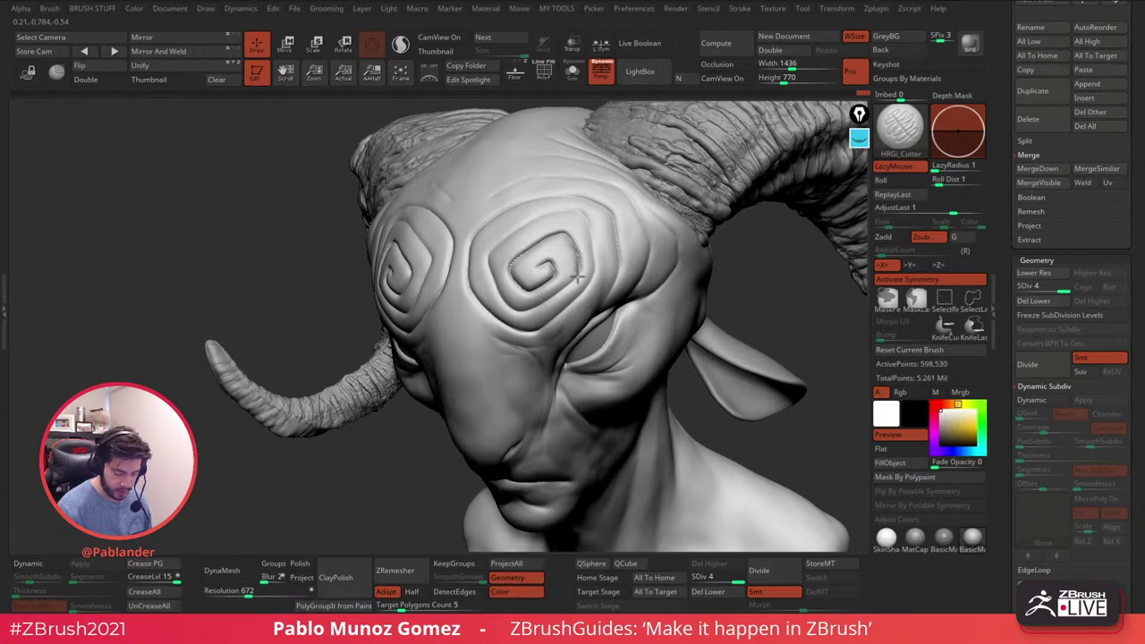
pyautogui.moveTo(528, 310); pyautogui.dragTo(486, 255, button='right')
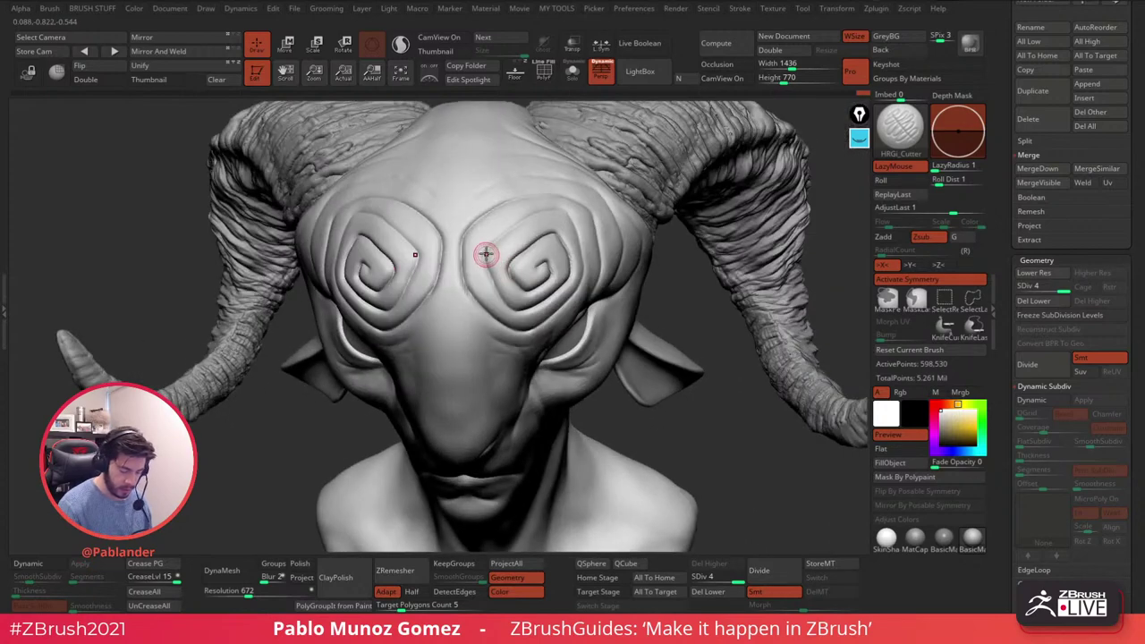
pyautogui.moveTo(517, 312); pyautogui.dragTo(483, 251, button='right')
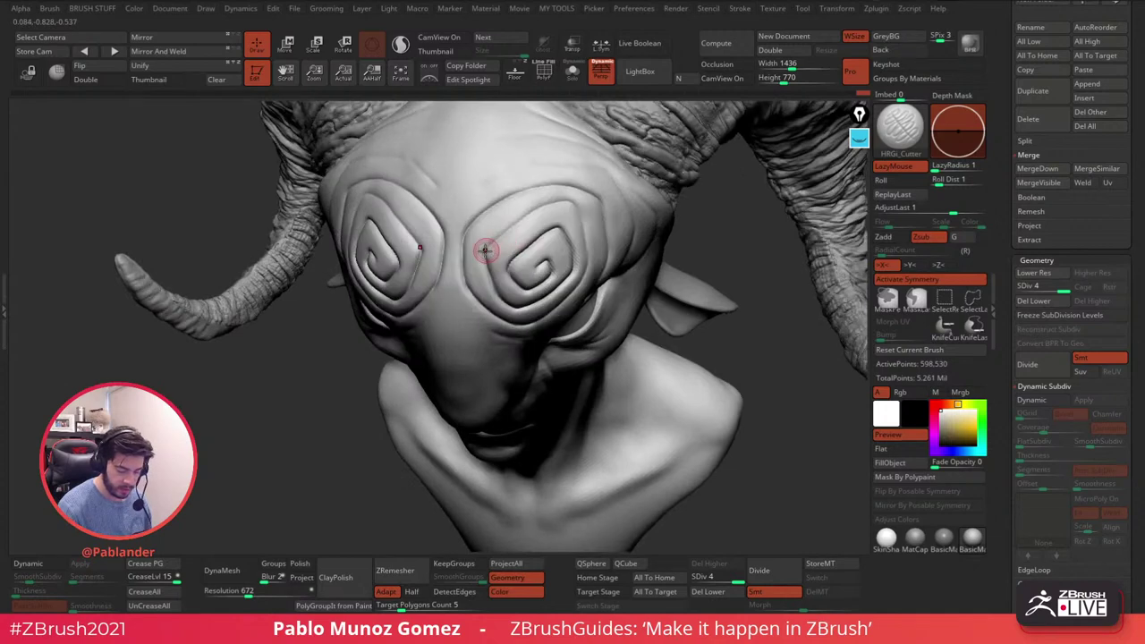
pyautogui.moveTo(599, 186); pyautogui.dragTo(575, 195, button='right')
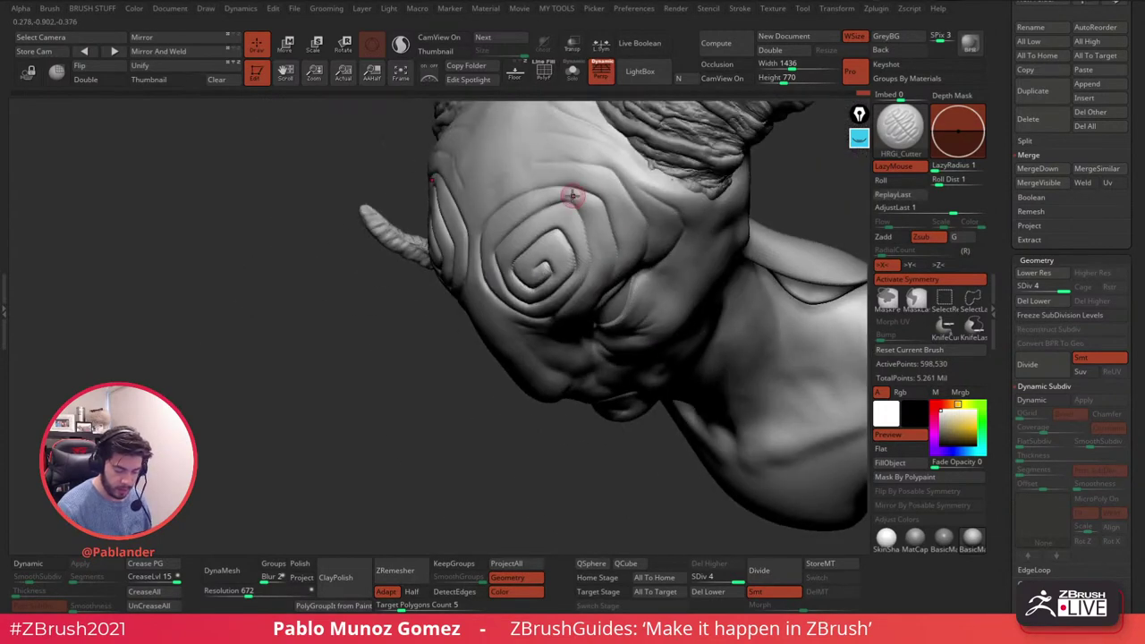
pyautogui.moveTo(583, 235); pyautogui.dragTo(587, 252, button='right')
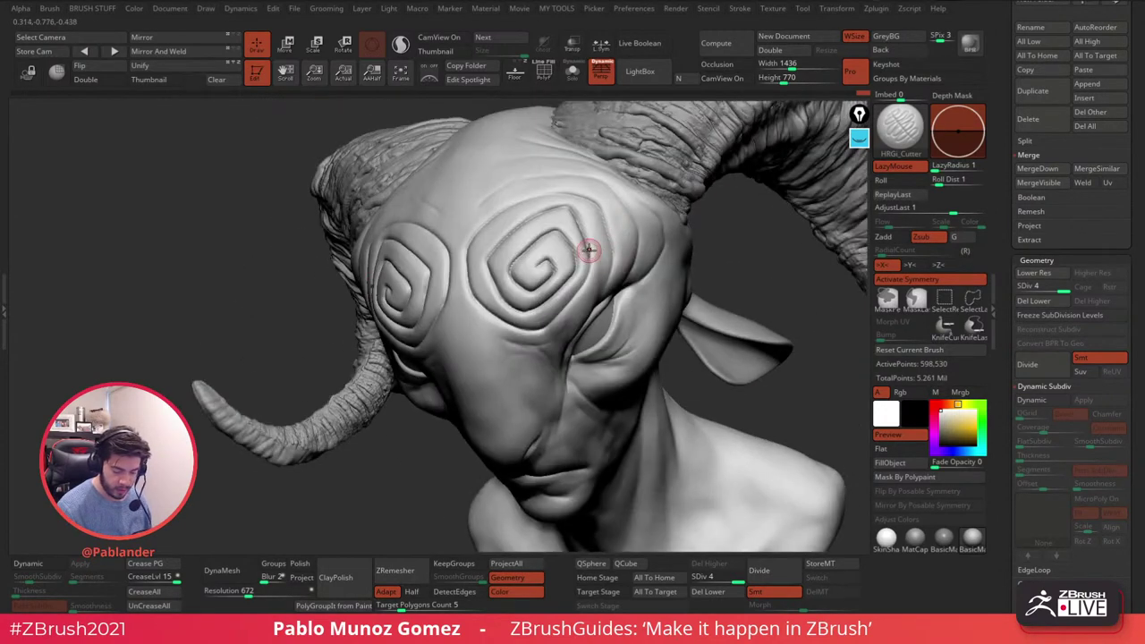
pyautogui.moveTo(555, 317); pyautogui.dragTo(624, 265, button='right')
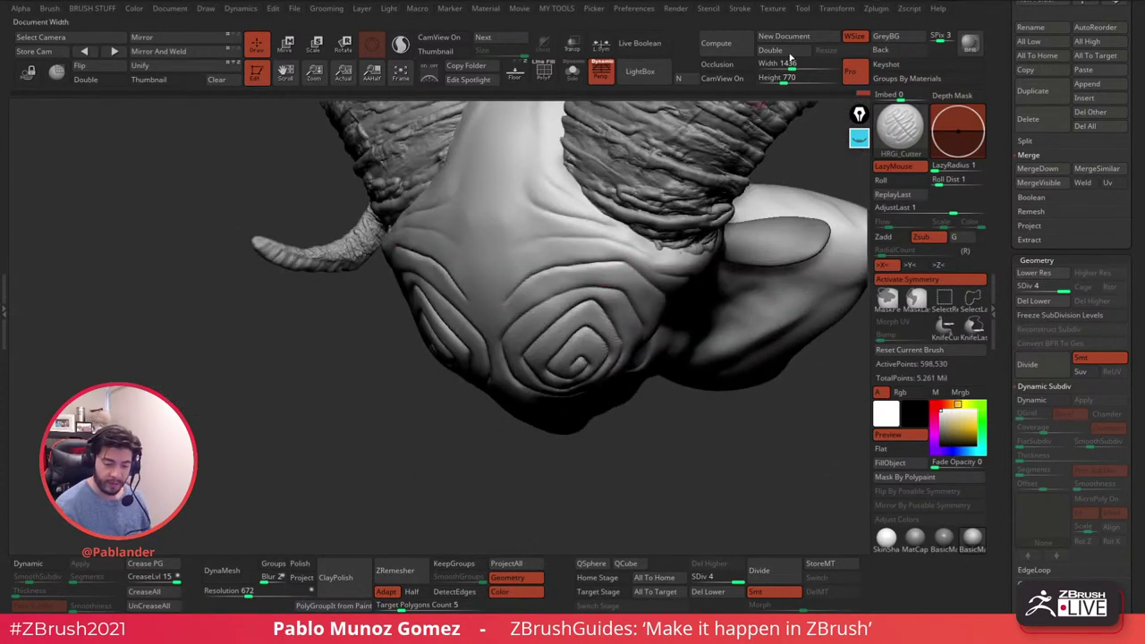
pyautogui.hotkey('ctrl', 's')
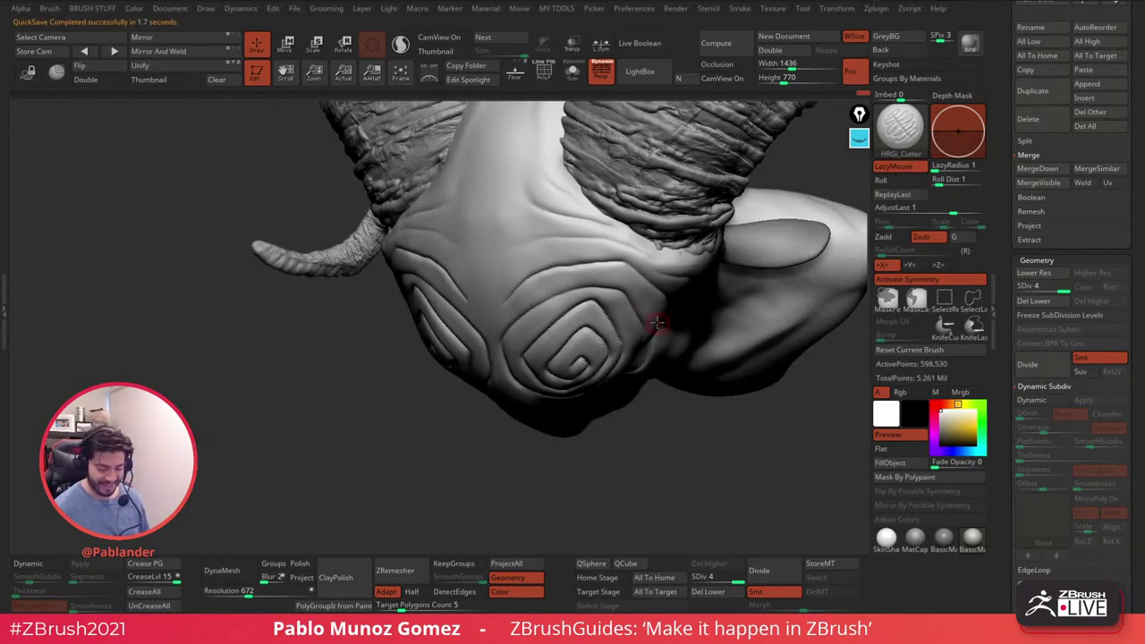
# - Carve grooves from the brow toward the temples below the horns and smooth the temple area
pyautogui.moveTo(506, 261); pyautogui.dragTo(519, 223, button='right')
pyautogui.moveTo(442, 241); pyautogui.dragTo(523, 218, button='right')
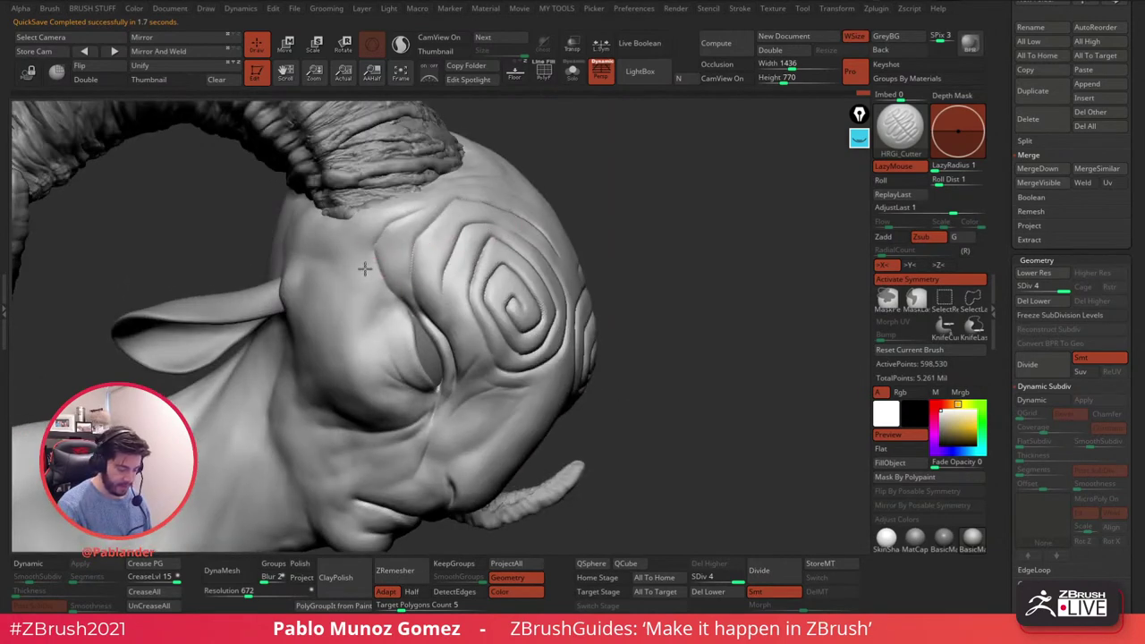
pyautogui.keyDown('shift'); pyautogui.moveTo(367, 272); pyautogui.dragTo(374, 286); pyautogui.keyUp('shift')
# - Carve mirrored angular spirals on the lower chest with branching grooves running up toward the shoulders, undoing the first spiral attempt
pyautogui.moveTo(554, 295); pyautogui.dragTo(576, 253, button='right')
pyautogui.rightClick(594, 261)
pyautogui.moveTo(576, 253); pyautogui.dragTo(590, 271)
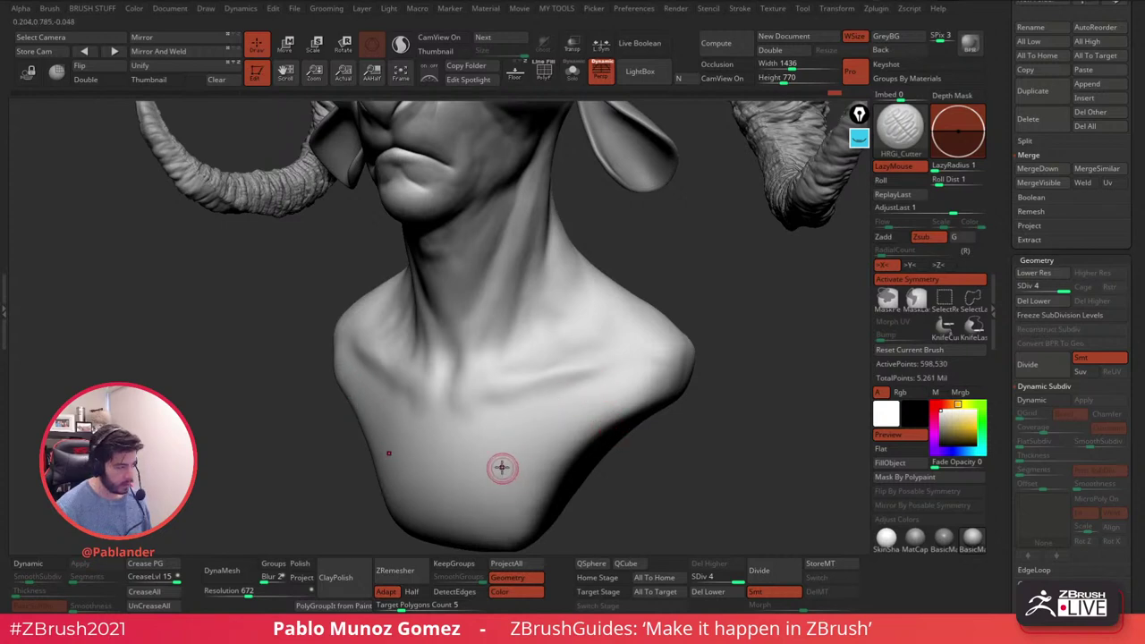
pyautogui.moveTo(505, 472)
pyautogui.mouseDown()
pyautogui.moveTo(511, 478)
pyautogui.moveTo(477, 490)
pyautogui.moveTo(474, 438)
pyautogui.moveTo(535, 445)
pyautogui.mouseUp()
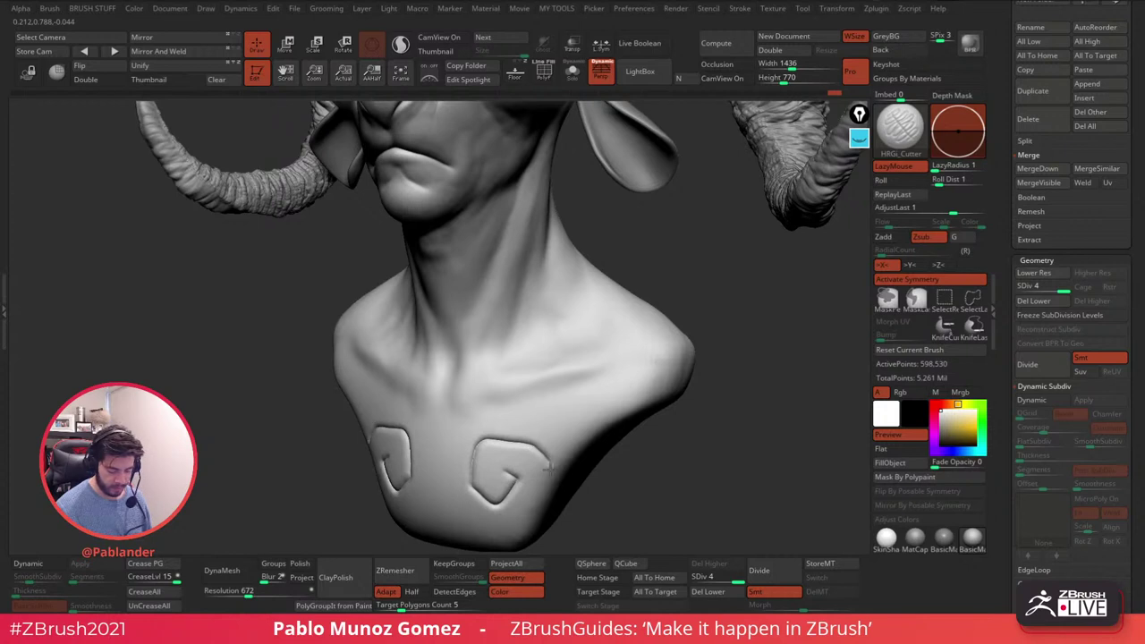
pyautogui.hotkey('ctrl', 'z')
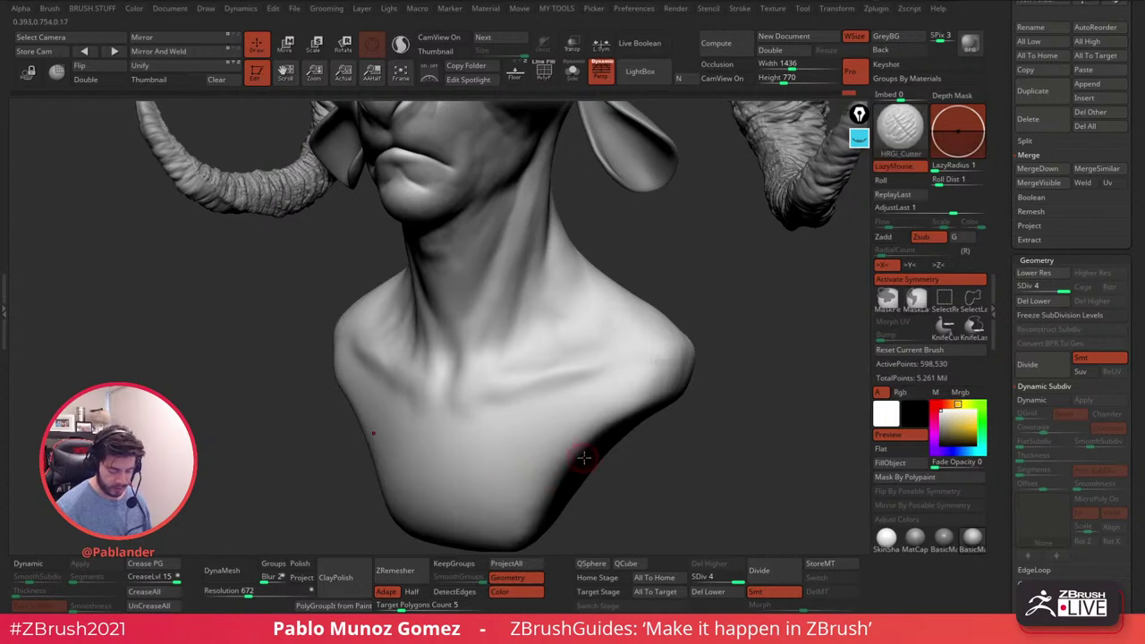
pyautogui.moveTo(611, 436)
pyautogui.mouseDown()
pyautogui.moveTo(511, 438)
pyautogui.moveTo(461, 483)
pyautogui.mouseUp()
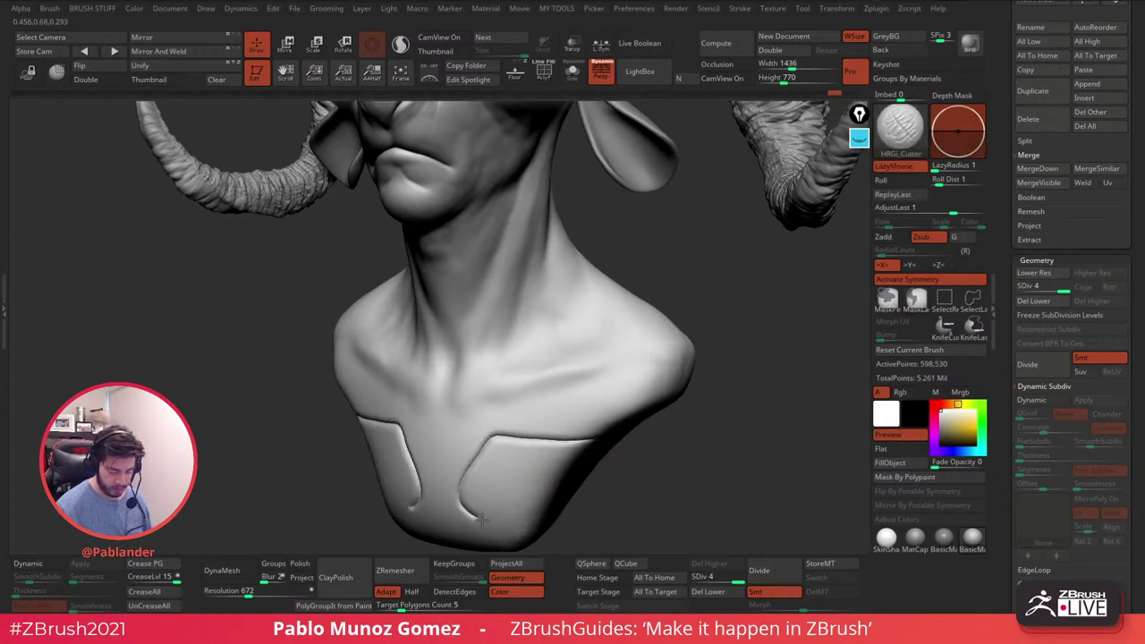
pyautogui.moveTo(503, 522)
pyautogui.mouseDown()
pyautogui.moveTo(538, 486)
pyautogui.moveTo(531, 471)
pyautogui.moveTo(491, 470)
pyautogui.moveTo(483, 498)
pyautogui.mouseUp()
pyautogui.moveTo(616, 373); pyautogui.dragTo(537, 429)
pyautogui.moveTo(639, 366); pyautogui.dragTo(569, 428)
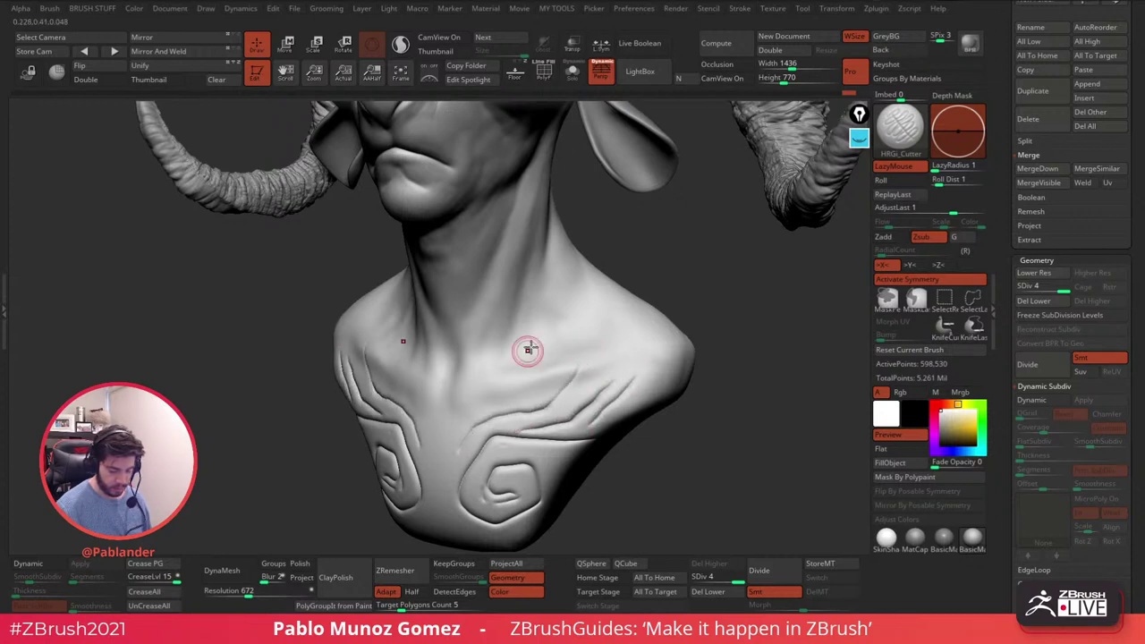
# - Carve mirrored grooves down the sides of the neck and small swirls around the collarbones
pyautogui.moveTo(517, 318); pyautogui.dragTo(496, 367)
pyautogui.moveTo(556, 268); pyautogui.dragTo(539, 296)
pyautogui.moveTo(517, 344)
pyautogui.mouseDown()
pyautogui.moveTo(558, 281)
pyautogui.moveTo(582, 292)
pyautogui.moveTo(539, 336)
pyautogui.mouseUp()
pyautogui.moveTo(519, 399); pyautogui.dragTo(534, 395)
pyautogui.moveTo(495, 342)
pyautogui.mouseDown()
pyautogui.moveTo(460, 384)
pyautogui.moveTo(460, 413)
pyautogui.moveTo(537, 387)
pyautogui.moveTo(477, 412)
pyautogui.moveTo(447, 407)
pyautogui.mouseUp()
pyautogui.moveTo(565, 351); pyautogui.dragTo(504, 403, button='right')
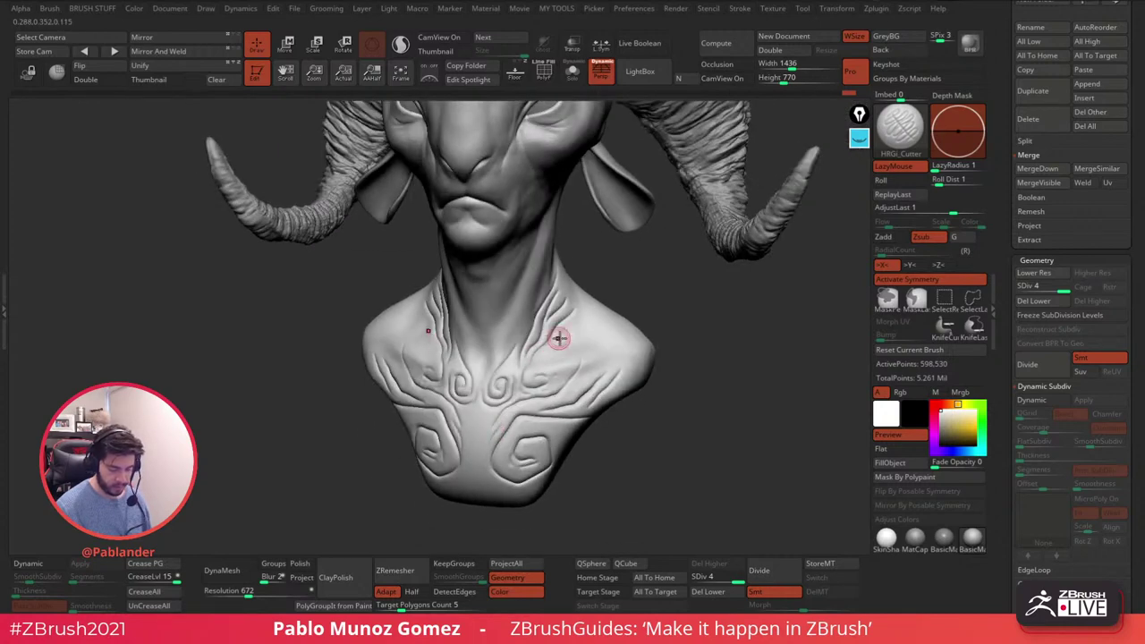
pyautogui.keyDown('alt'); pyautogui.moveTo(551, 346); pyautogui.dragTo(563, 384, button='right'); pyautogui.keyUp('alt')
pyautogui.moveTo(562, 327)
pyautogui.mouseDown(button='right')
pyautogui.moveTo(528, 306)
pyautogui.moveTo(543, 292)
pyautogui.moveTo(583, 299)
pyautogui.mouseUp(button='right')
# - Carve concentric ring grooves into the front of the chin
pyautogui.moveTo(583, 299)
pyautogui.keyDown('ctrl'); pyautogui.mouseDown(button='right')
pyautogui.moveTo(580, 350)
pyautogui.moveTo(504, 345)
pyautogui.mouseUp(button='right'); pyautogui.keyUp('ctrl')
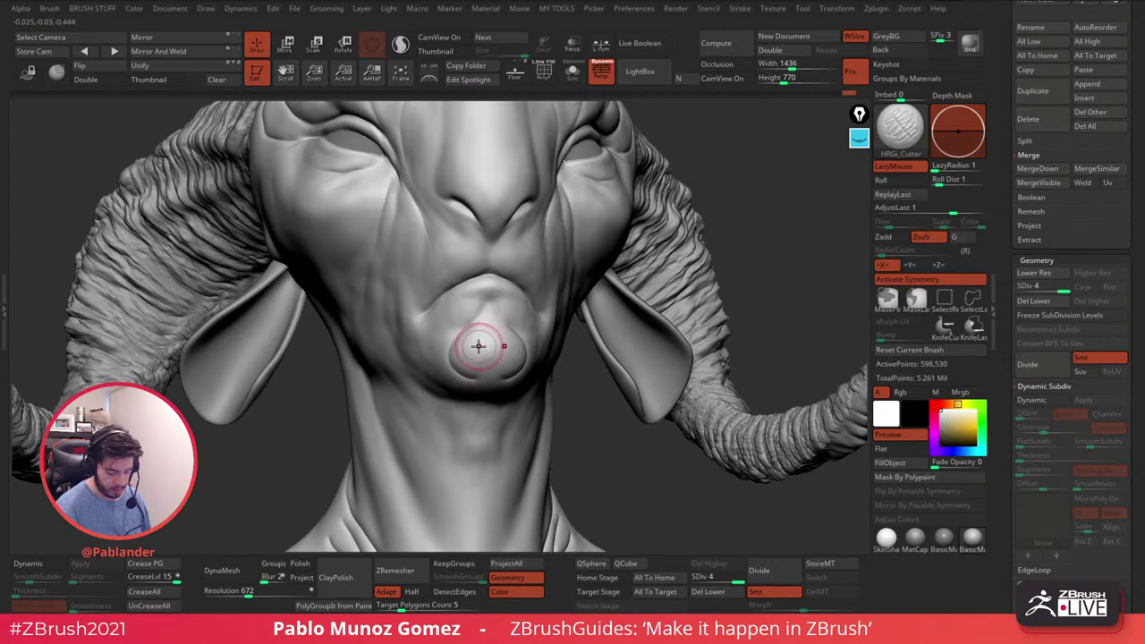
pyautogui.moveTo(488, 334); pyautogui.dragTo(479, 331)
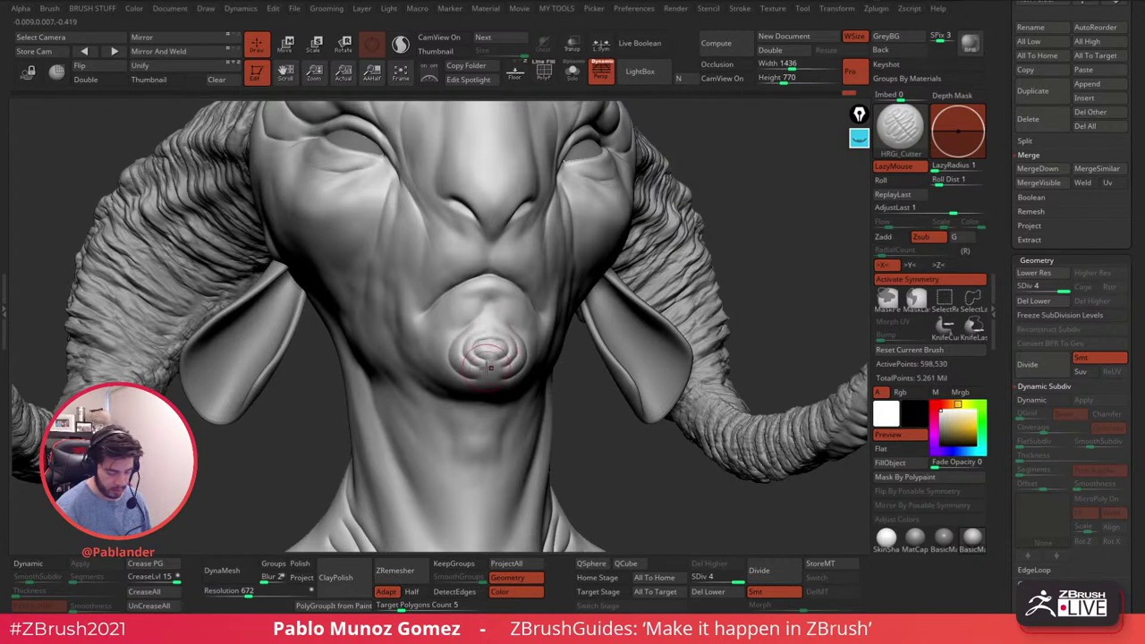
pyautogui.moveTo(453, 381); pyautogui.dragTo(483, 383, button='right')
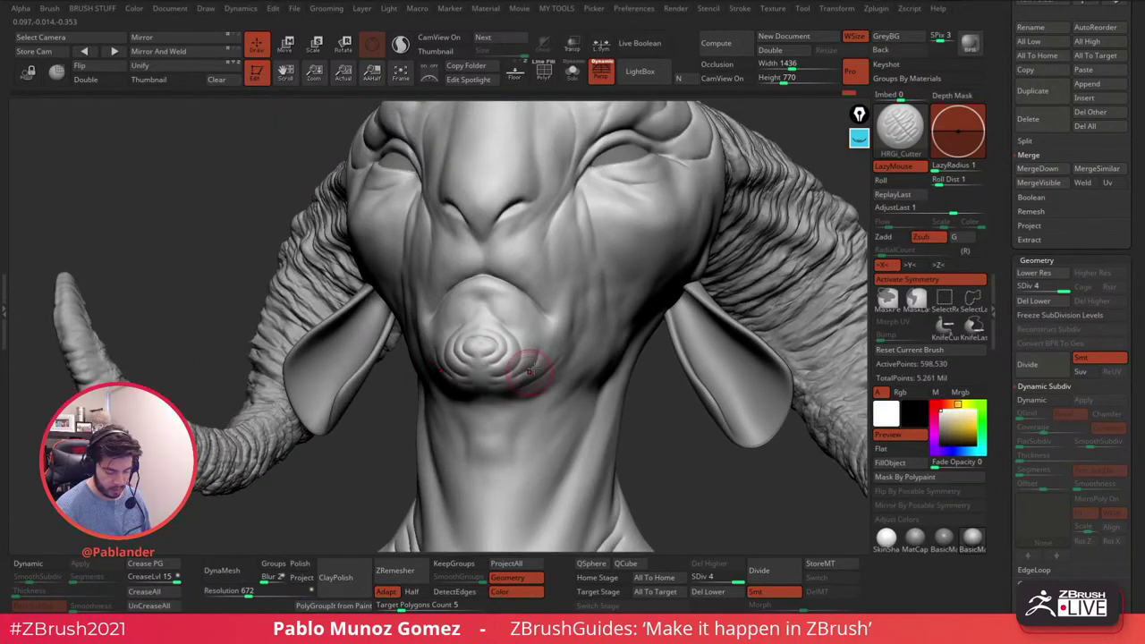
# - Switch to the Standard brush and divide the bust to subdivision level 5
pyautogui.moveTo(545, 349)
pyautogui.keyDown('ctrl'); pyautogui.mouseDown(button='right')
pyautogui.moveTo(537, 289)
pyautogui.moveTo(542, 327)
pyautogui.moveTo(550, 230)
pyautogui.moveTo(523, 247)
pyautogui.moveTo(492, 245)
pyautogui.mouseUp(button='right'); pyautogui.keyUp('ctrl')
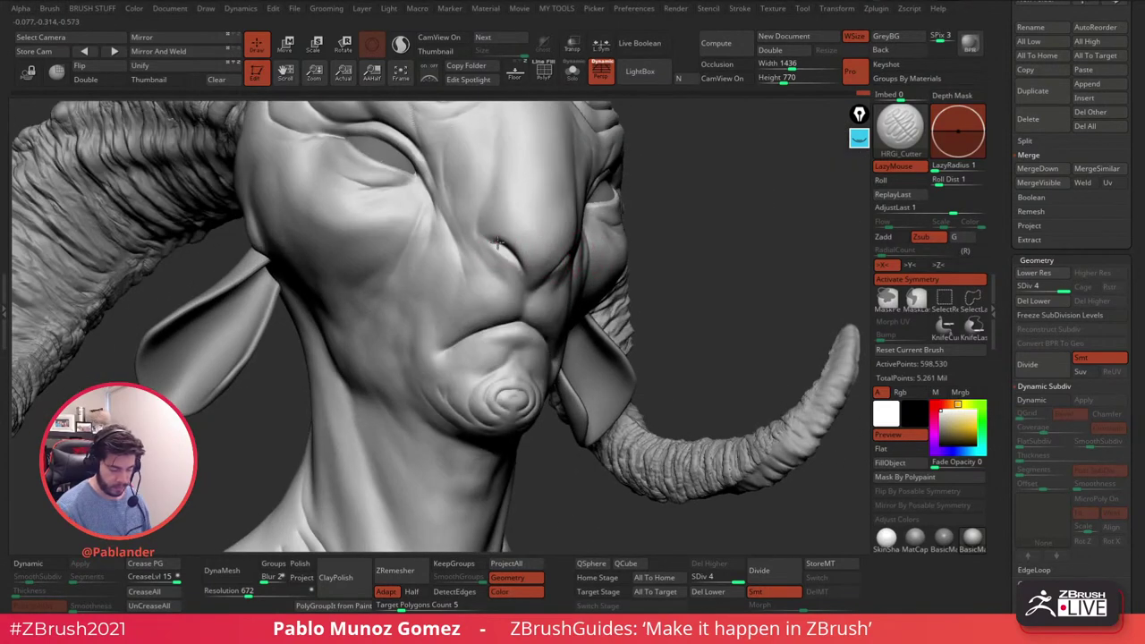
pyautogui.press('b')
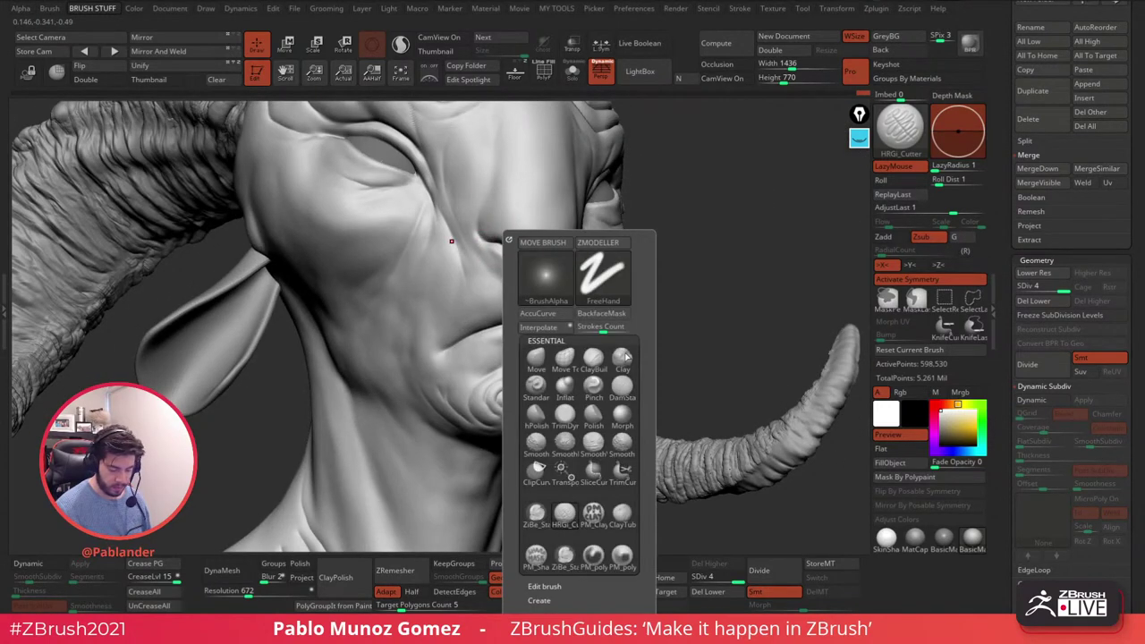
pyautogui.press('s')
pyautogui.press('t')
pyautogui.moveTo(544, 257)
pyautogui.mouseDown(button='right')
pyautogui.moveTo(521, 225)
pyautogui.moveTo(480, 217)
pyautogui.mouseUp(button='right')
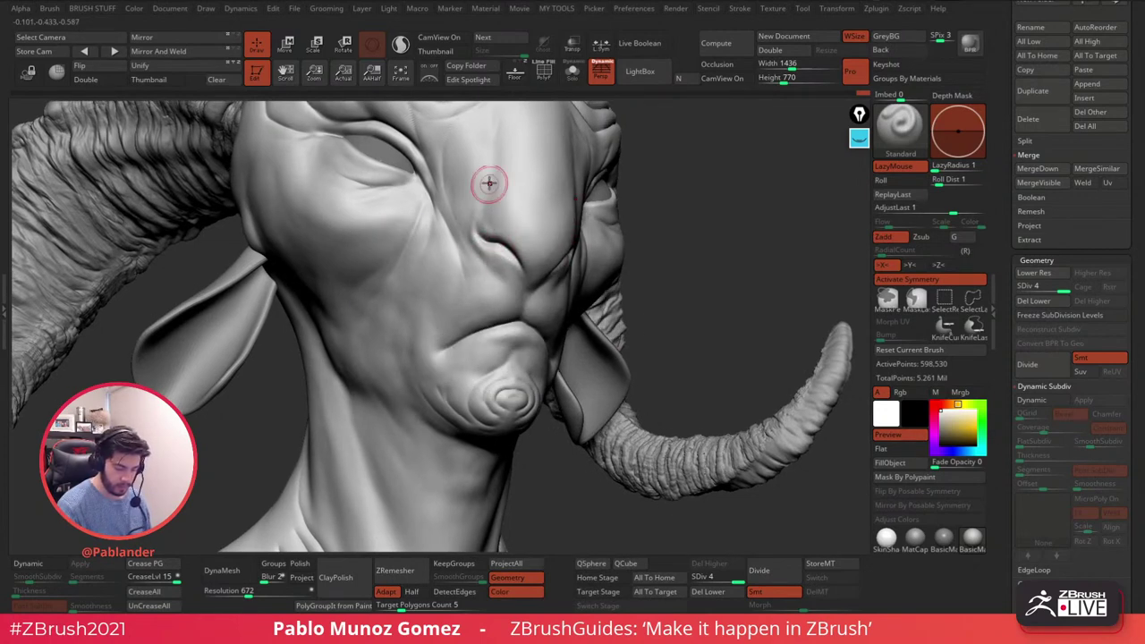
pyautogui.press('f')
pyautogui.moveTo(533, 202); pyautogui.dragTo(679, 401, button='right')
pyautogui.click(771, 573)
# - Build up the ridges between the mirrored forehead spiral grooves with the Standard brush, working outward toward the temples
pyautogui.keyDown('ctrl'); pyautogui.moveTo(580, 277); pyautogui.dragTo(605, 266, button='right'); pyautogui.keyUp('ctrl')
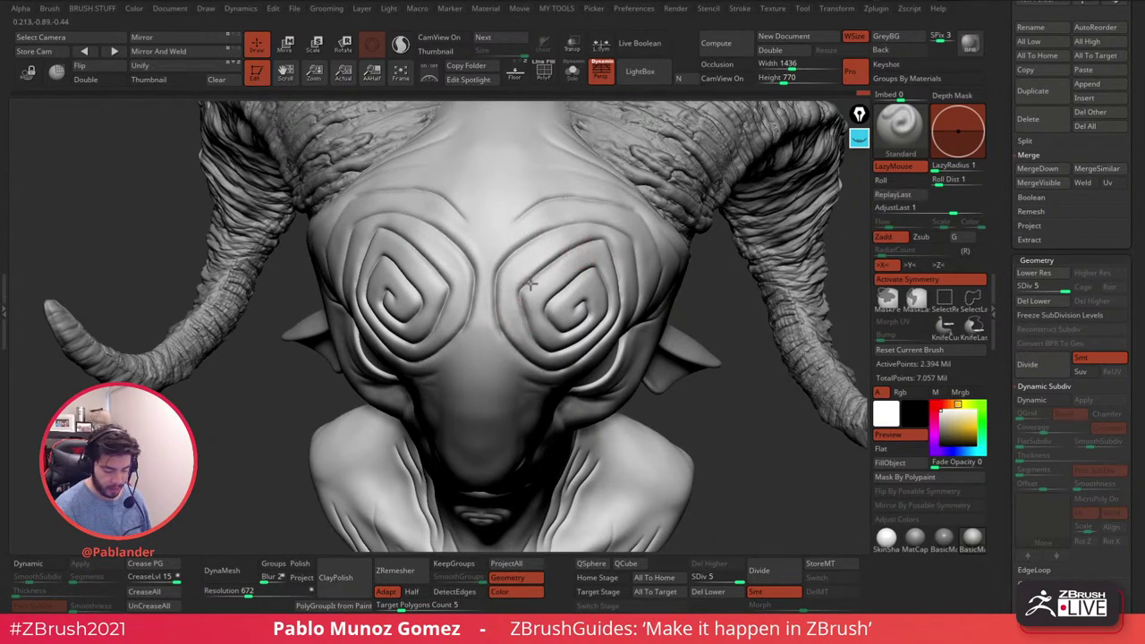
pyautogui.moveTo(551, 348); pyautogui.dragTo(614, 326, button='right')
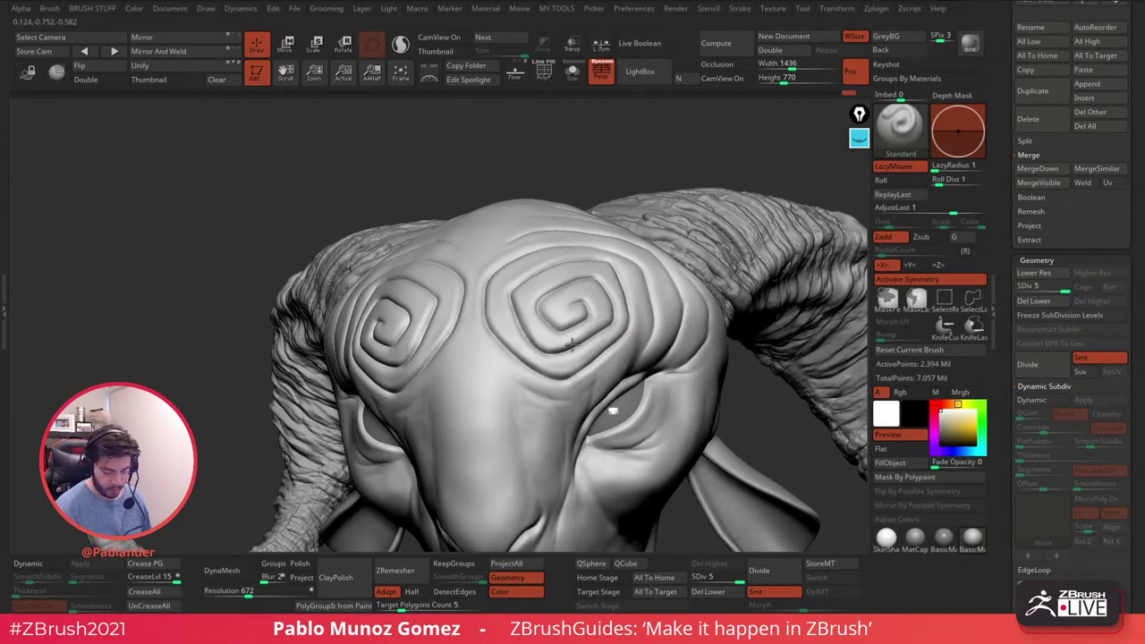
pyautogui.moveTo(611, 300); pyautogui.dragTo(578, 310, button='right')
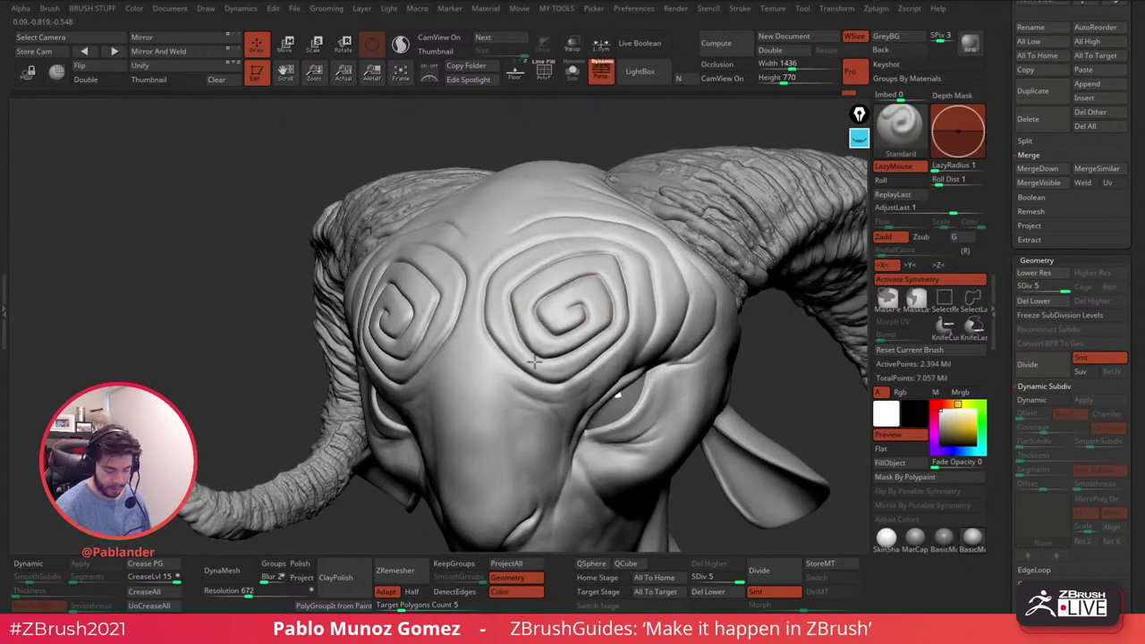
pyautogui.moveTo(613, 340)
pyautogui.mouseDown(button='right')
pyautogui.moveTo(582, 322)
pyautogui.moveTo(605, 291)
pyautogui.mouseUp(button='right')
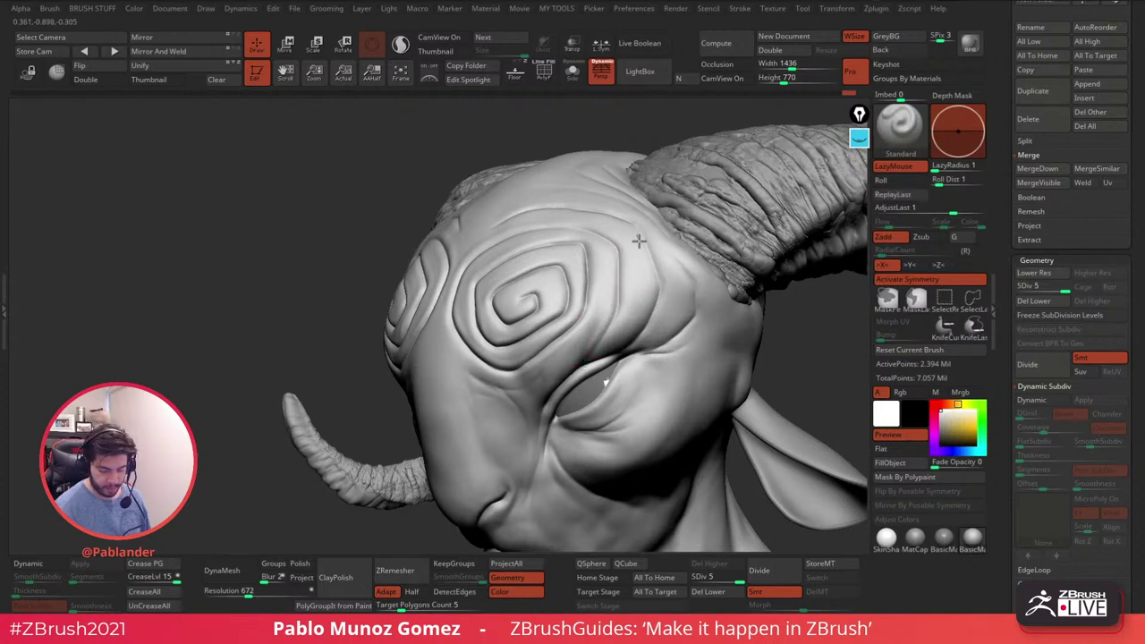
pyautogui.moveTo(606, 383); pyautogui.dragTo(667, 267, button='right')
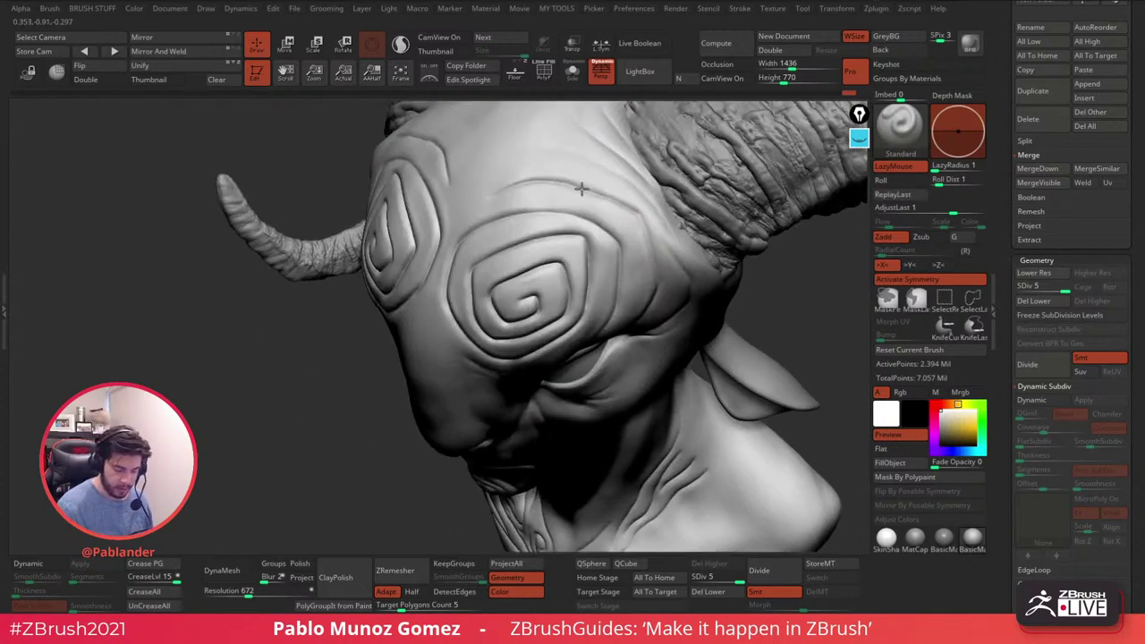
pyautogui.moveTo(493, 194)
pyautogui.mouseDown(button='right')
pyautogui.moveTo(524, 230)
pyautogui.moveTo(649, 250)
pyautogui.moveTo(631, 288)
pyautogui.moveTo(608, 215)
pyautogui.moveTo(585, 247)
pyautogui.moveTo(626, 253)
pyautogui.moveTo(572, 248)
pyautogui.mouseUp(button='right')
# - Isolate the body mesh and sculpt and smooth the outer spiral groove ends along the side of the skull
pyautogui.press('shift')
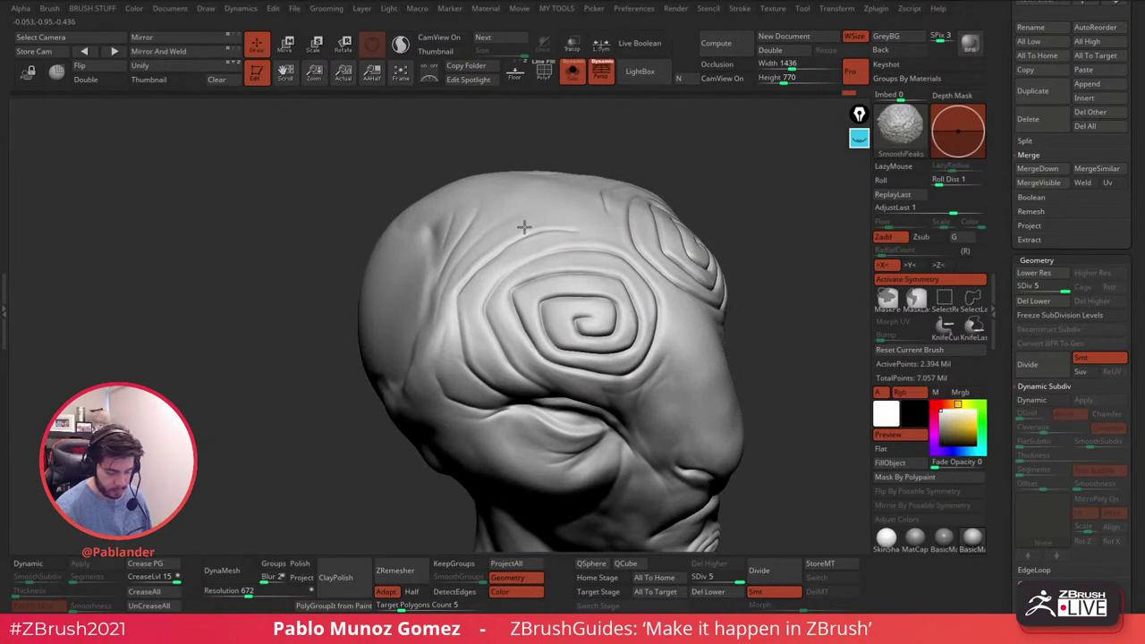
pyautogui.moveTo(470, 293); pyautogui.dragTo(476, 266, button='right')
pyautogui.moveTo(468, 294)
pyautogui.mouseDown()
pyautogui.moveTo(469, 361)
pyautogui.moveTo(486, 343)
pyautogui.moveTo(501, 379)
pyautogui.mouseUp()
pyautogui.moveTo(453, 339)
pyautogui.mouseDown()
pyautogui.moveTo(499, 399)
pyautogui.moveTo(468, 403)
pyautogui.mouseUp()
pyautogui.press('shift')
pyautogui.moveTo(512, 324)
pyautogui.mouseDown()
pyautogui.moveTo(554, 390)
pyautogui.moveTo(500, 311)
pyautogui.moveTo(479, 341)
pyautogui.mouseUp()
pyautogui.press('shift')
# - Adjust the brush size and refine the outer ridges above and between the forehead spirals
pyautogui.keyDown('alt'); pyautogui.moveTo(758, 304); pyautogui.dragTo(631, 292); pyautogui.keyUp('alt')
pyautogui.moveTo(761, 210); pyautogui.dragTo(527, 288)
pyautogui.rightClick(528, 288)
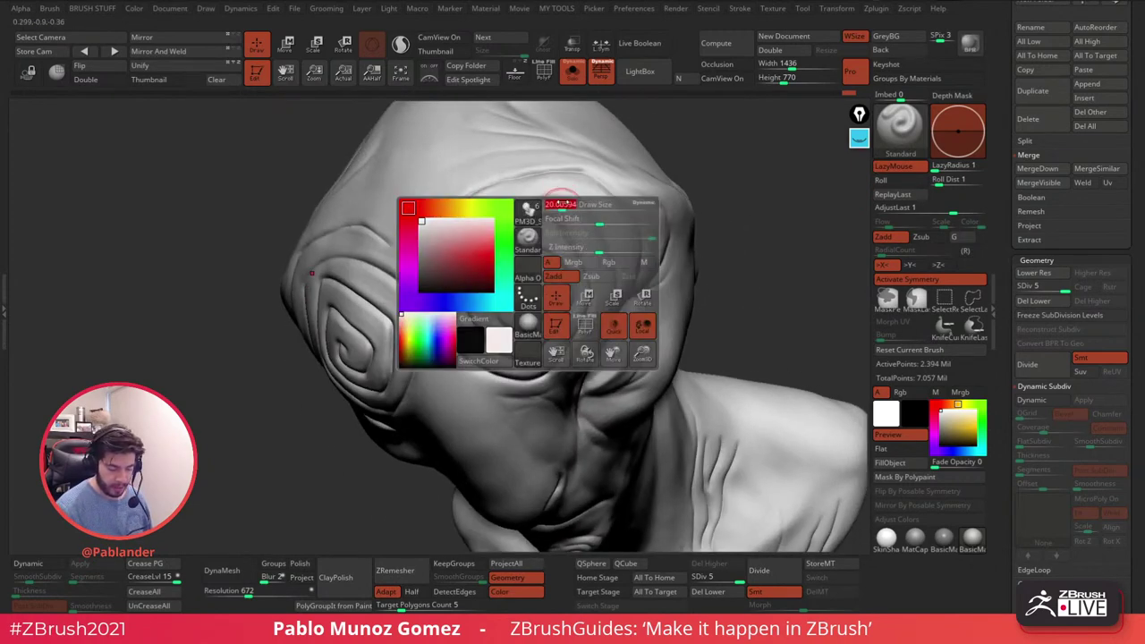
pyautogui.press('shift')
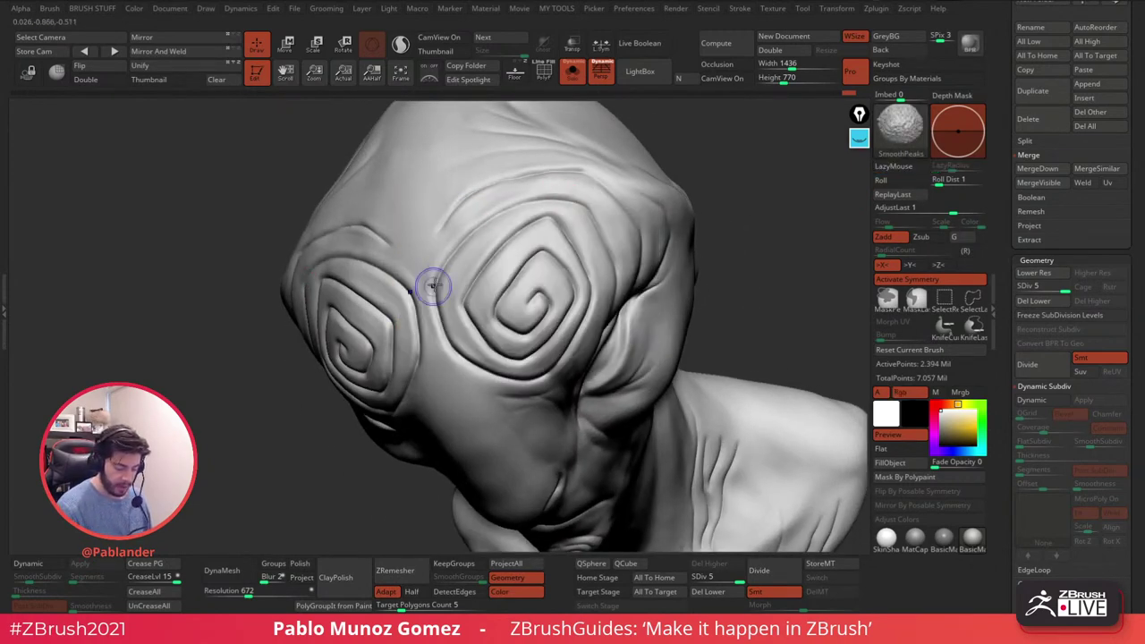
pyautogui.moveTo(498, 220); pyautogui.dragTo(507, 220, button='right')
pyautogui.moveTo(447, 268)
pyautogui.mouseDown()
pyautogui.moveTo(449, 310)
pyautogui.moveTo(523, 199)
pyautogui.mouseUp()
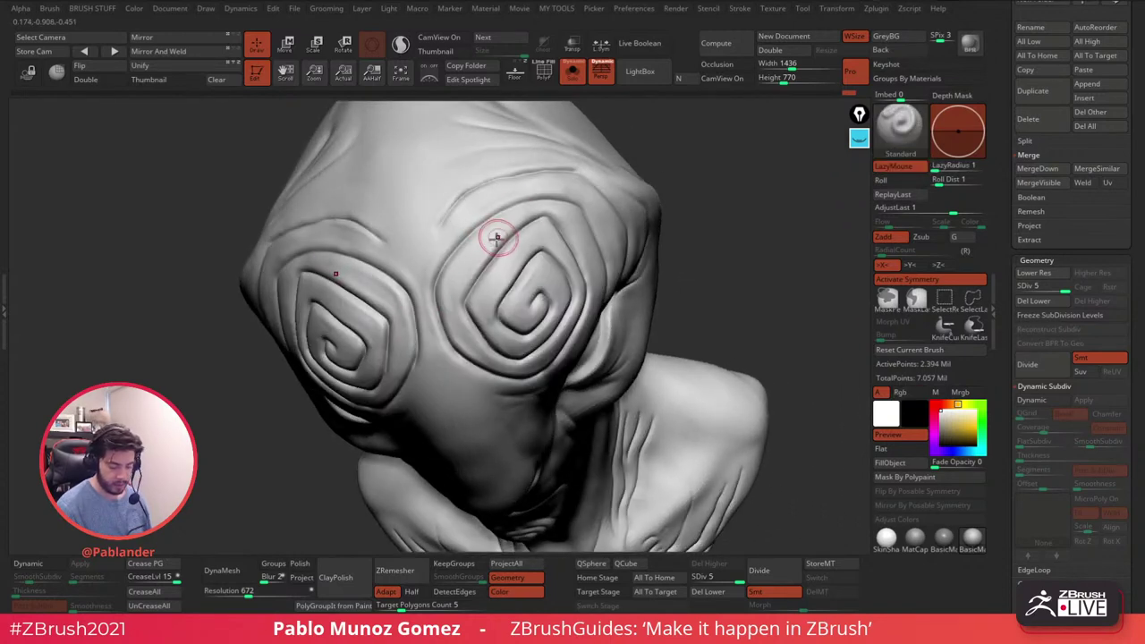
pyautogui.moveTo(526, 266); pyautogui.dragTo(425, 308)
pyautogui.moveTo(507, 273)
pyautogui.keyDown('shift'); pyautogui.mouseDown()
pyautogui.moveTo(505, 288)
pyautogui.moveTo(456, 317)
pyautogui.moveTo(428, 288)
pyautogui.mouseUp(); pyautogui.keyUp('shift')
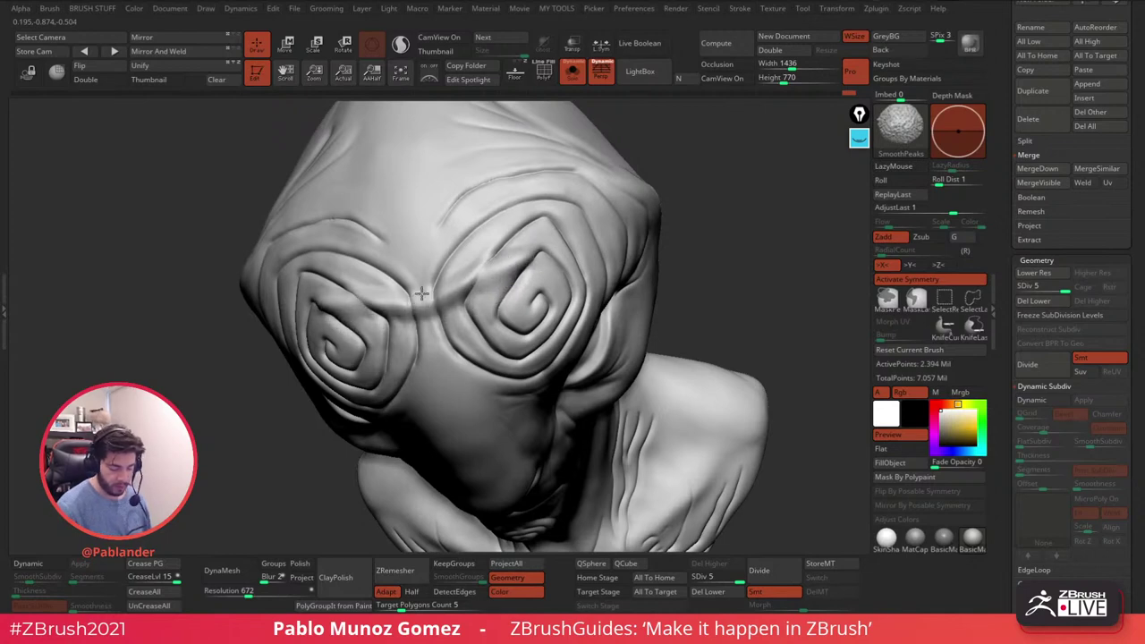
pyautogui.hotkey('ctrl', 'z')
pyautogui.hotkey('ctrl', 'z')
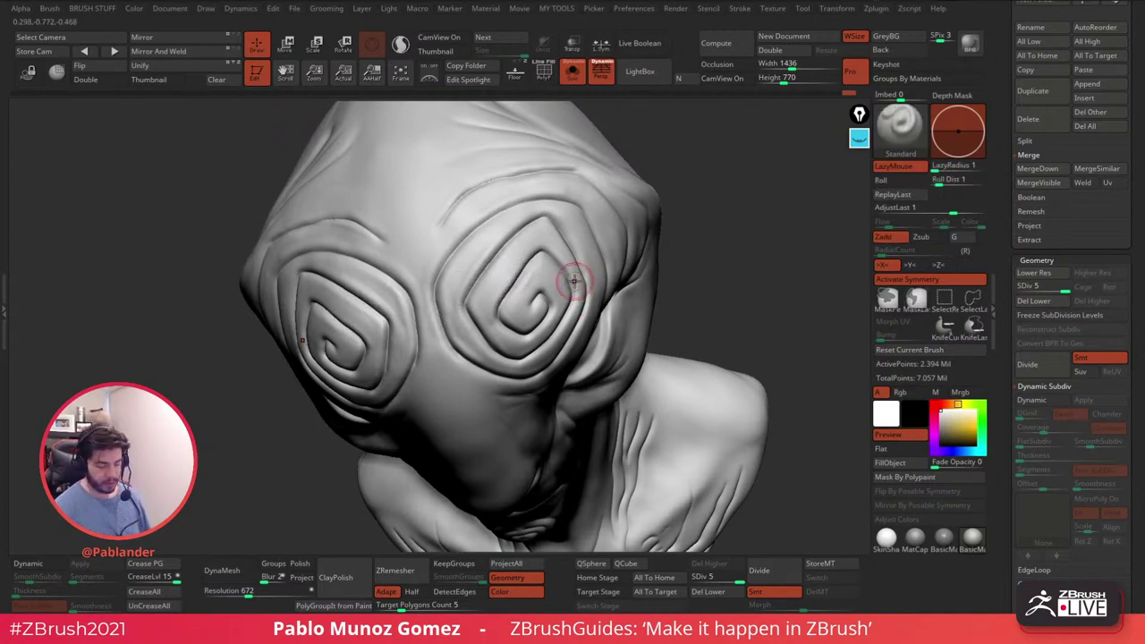
pyautogui.hotkey('ctrl', 'z')
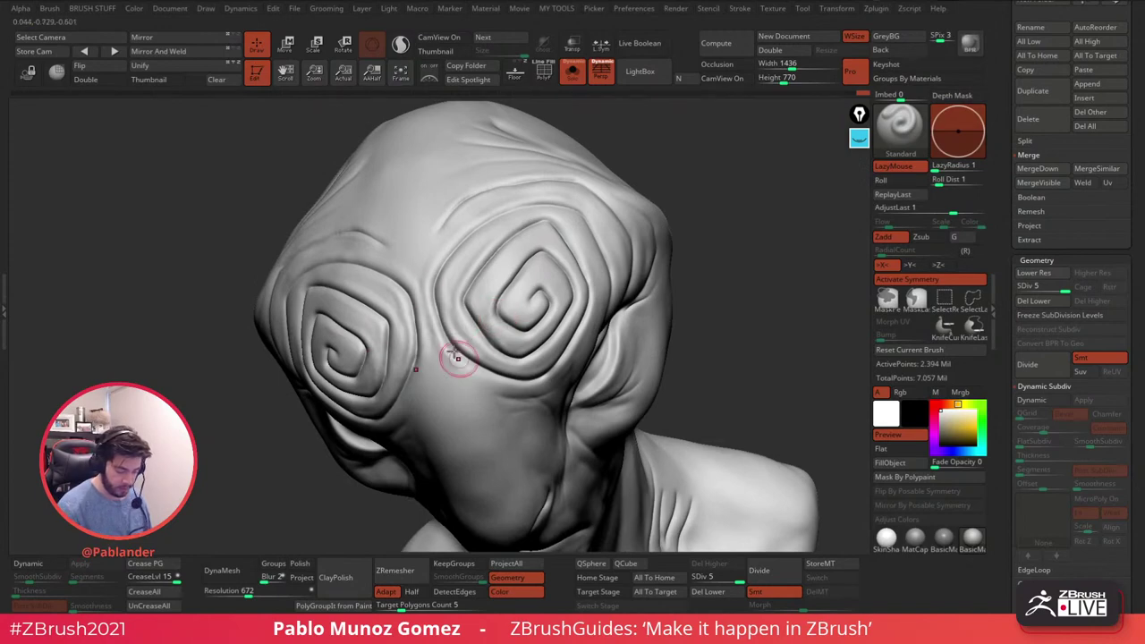
# - Refine the forms between the brow and the nose bridge, smoothing the side of the nose toward the eye
pyautogui.moveTo(623, 205); pyautogui.dragTo(577, 296)
pyautogui.moveTo(577, 296)
pyautogui.mouseDown(button='right')
pyautogui.moveTo(527, 358)
pyautogui.moveTo(539, 307)
pyautogui.mouseUp(button='right')
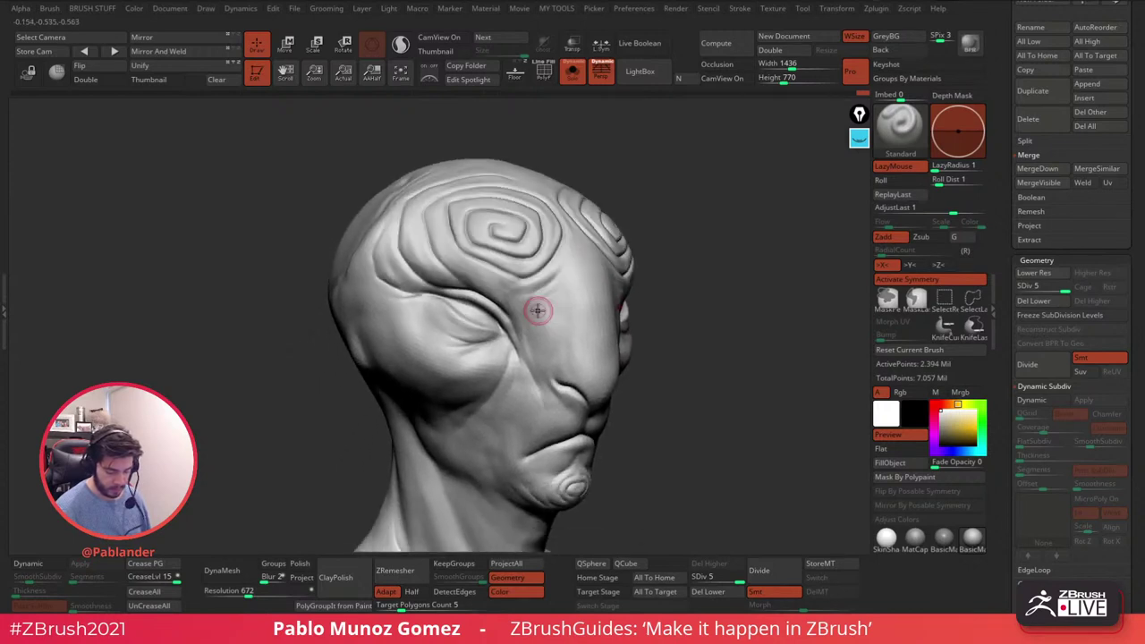
pyautogui.press('shift')
pyautogui.press('shift')
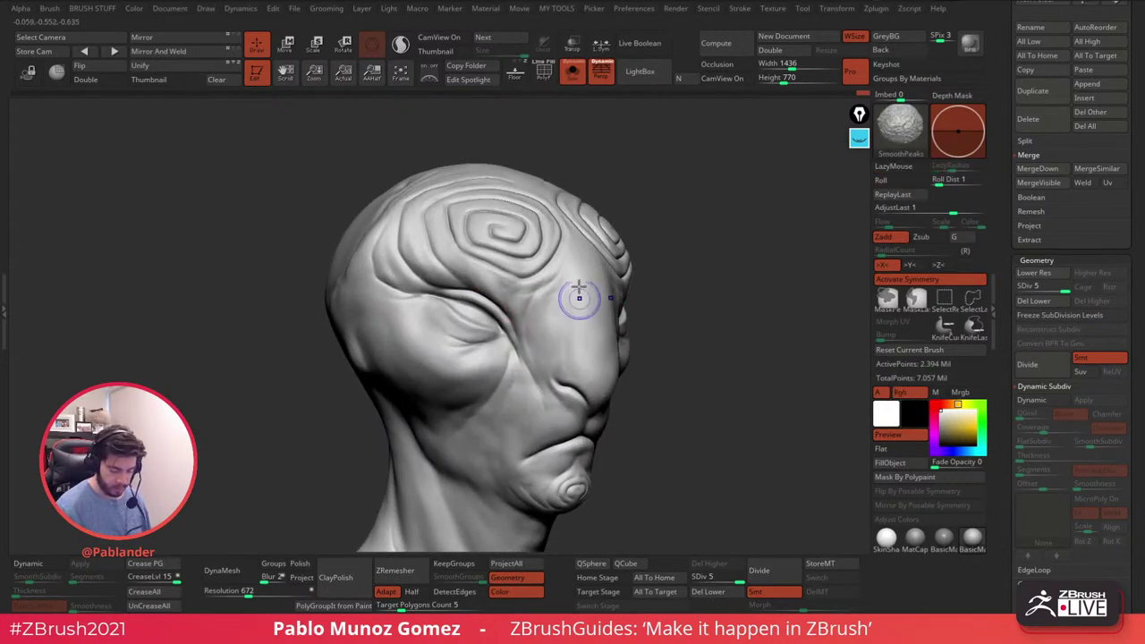
pyautogui.moveTo(578, 348); pyautogui.dragTo(572, 261)
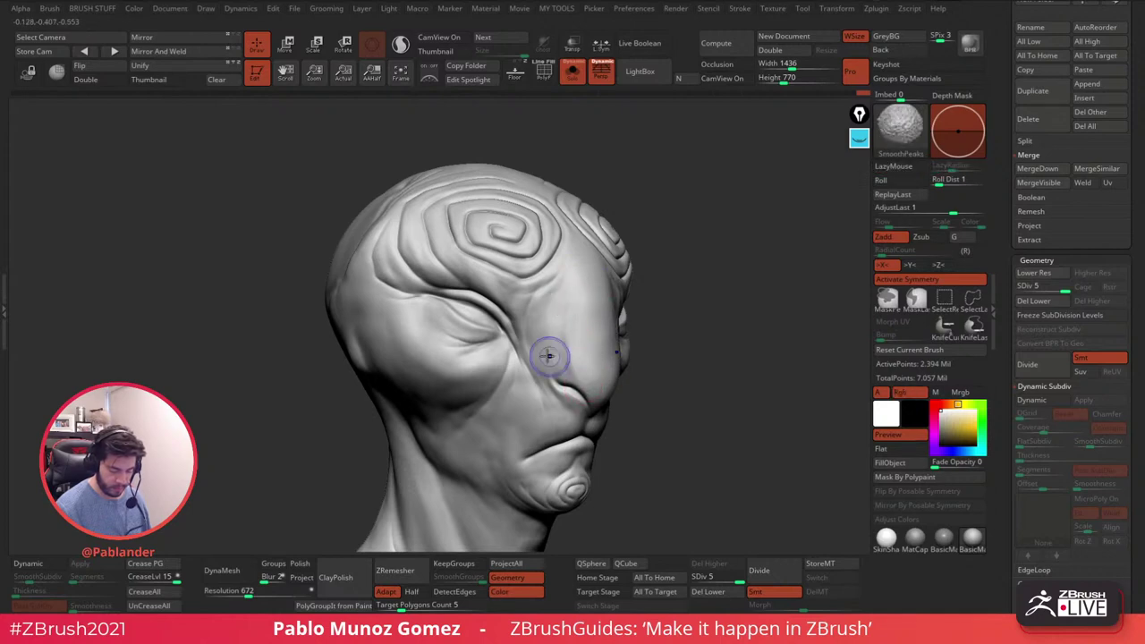
pyautogui.keyDown('shift'); pyautogui.moveTo(511, 369); pyautogui.dragTo(464, 332); pyautogui.keyUp('shift')
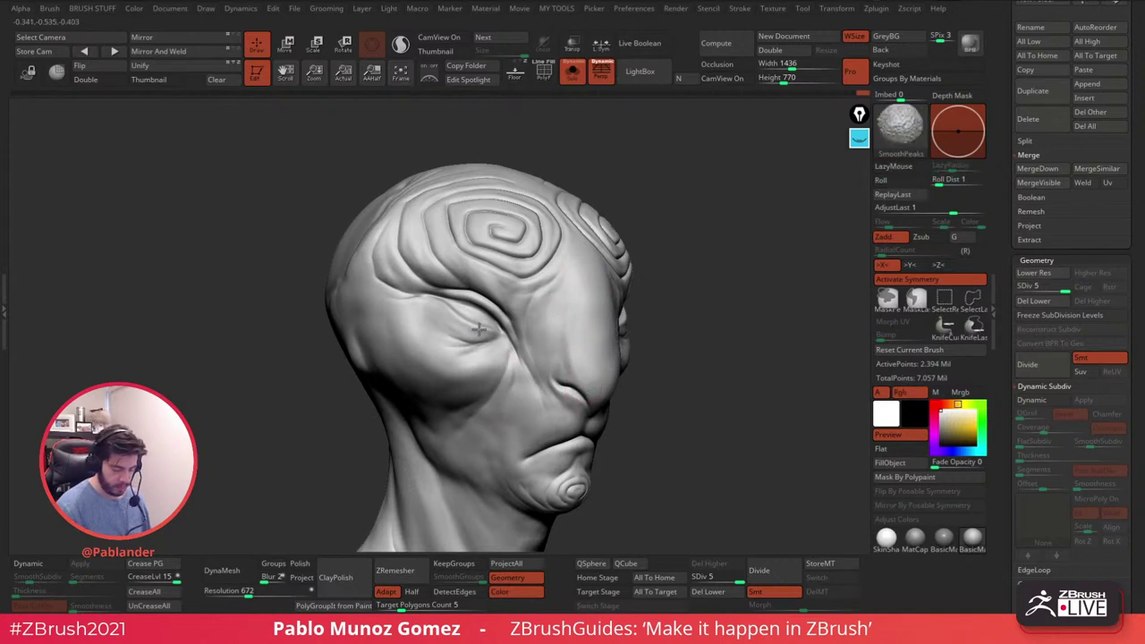
# - Build up and smooth the folds around the outer brow, eye socket, cheek and mouth
pyautogui.moveTo(791, 273); pyautogui.dragTo(642, 268)
pyautogui.moveTo(641, 267); pyautogui.dragTo(660, 289, button='right')
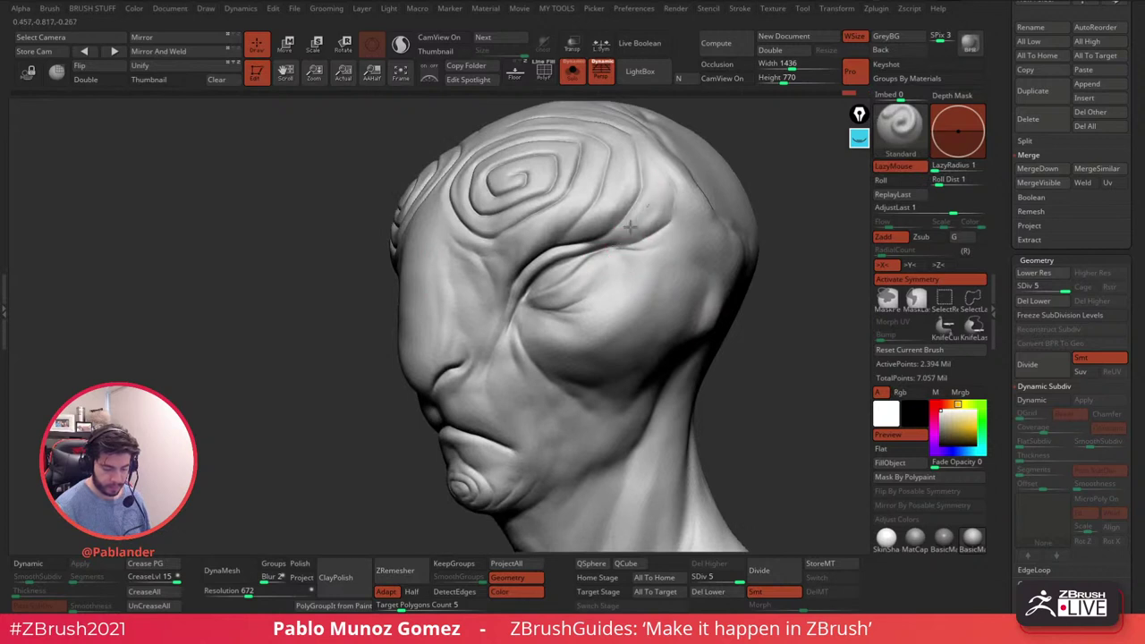
pyautogui.press('shift')
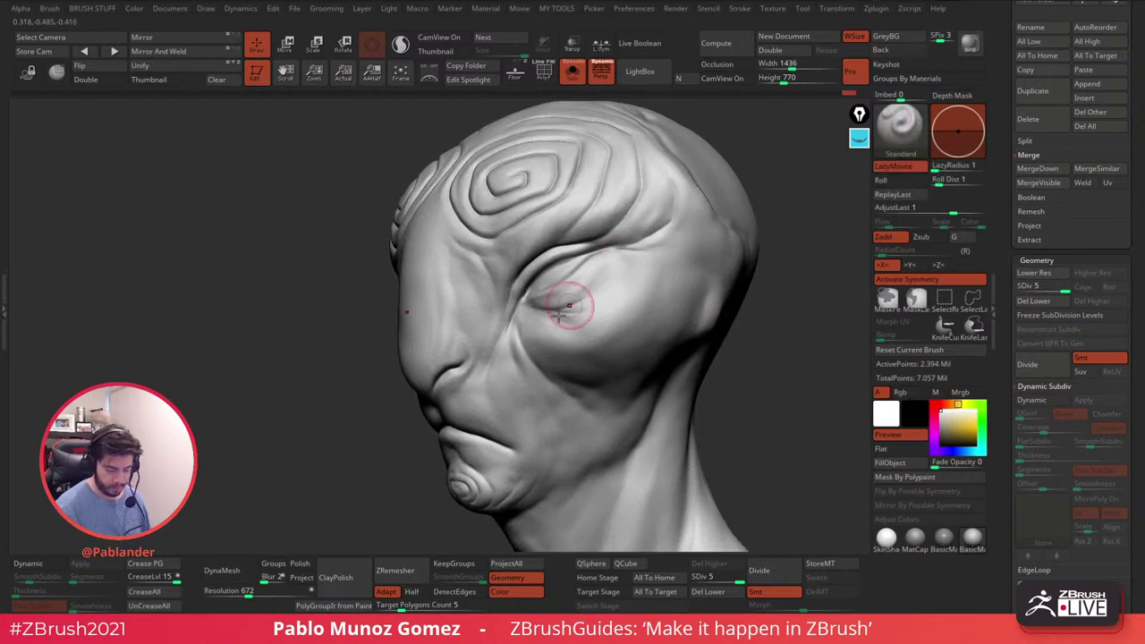
pyautogui.press('shift')
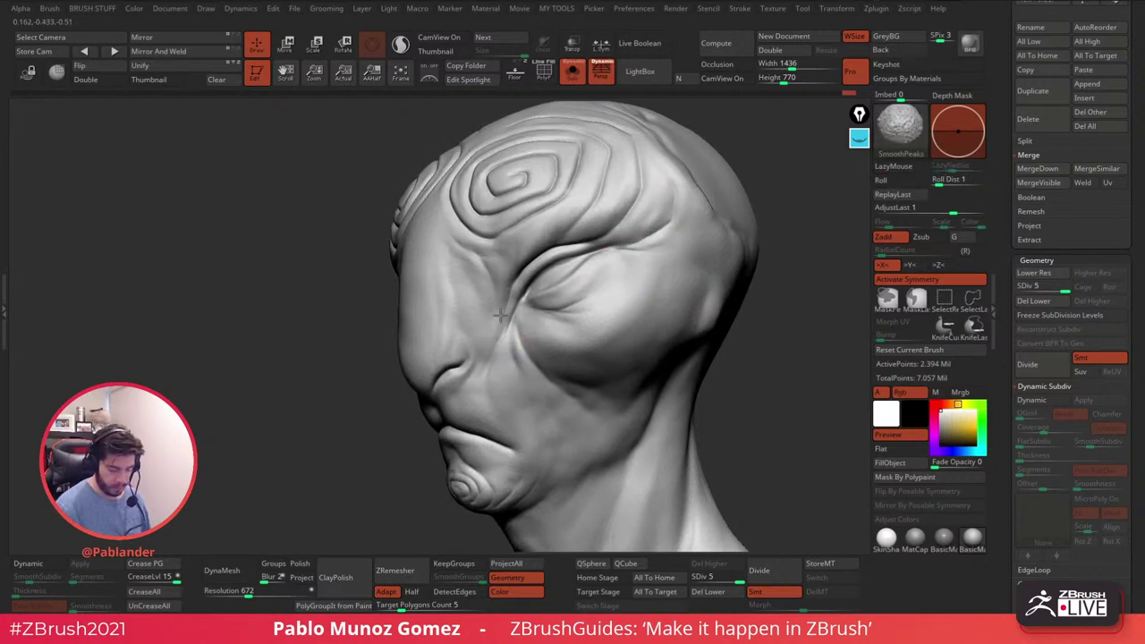
pyautogui.press('shift')
pyautogui.moveTo(506, 322); pyautogui.dragTo(546, 346, button='right')
pyautogui.press('shift')
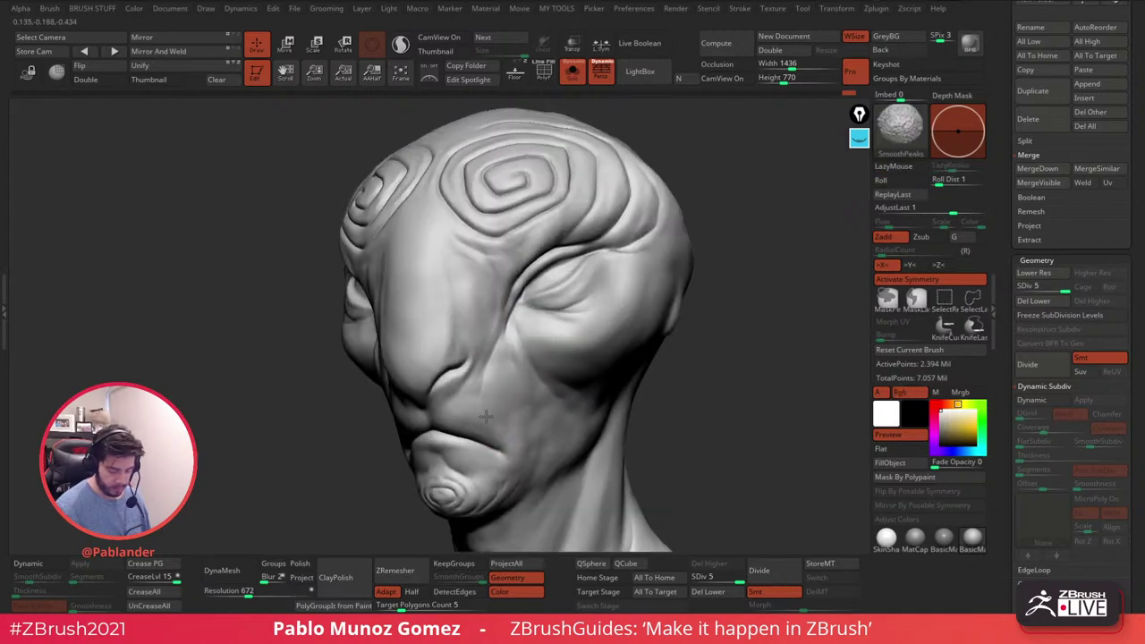
pyautogui.press('shift')
pyautogui.moveTo(540, 345); pyautogui.dragTo(644, 280, button='right')
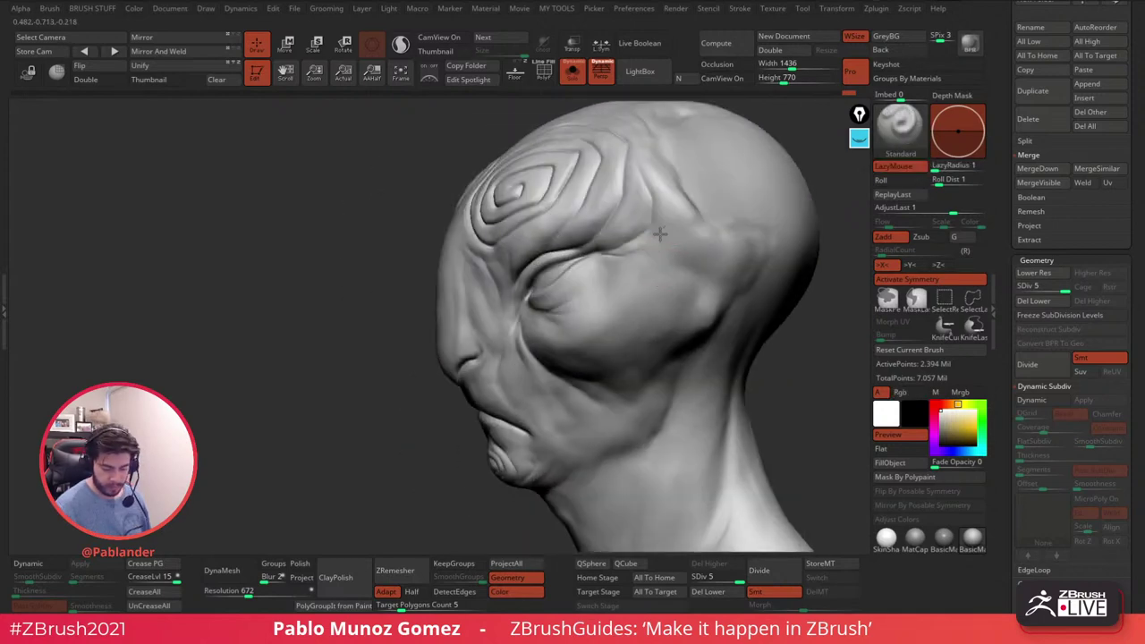
# - Bring back the full bust and soften the ends of the mirrored grooves running from the chest to the shoulders
pyautogui.keyDown('shift'); pyautogui.moveTo(659, 191); pyautogui.dragTo(710, 257, button='right'); pyautogui.keyUp('shift')
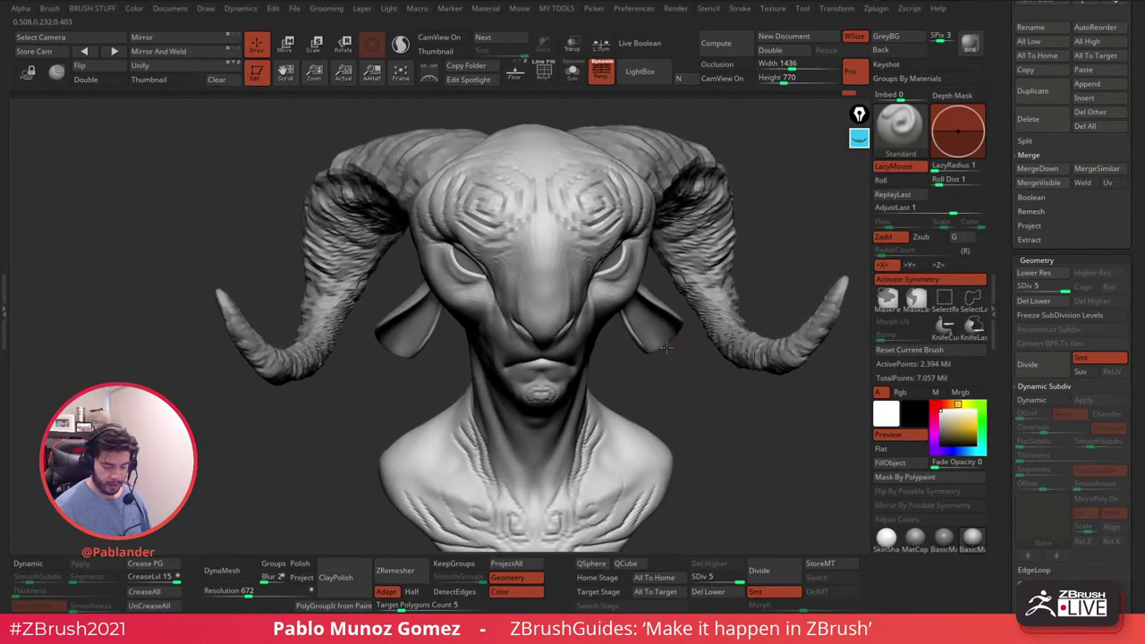
pyautogui.moveTo(666, 347)
pyautogui.keyDown('ctrl'); pyautogui.mouseDown(button='right')
pyautogui.moveTo(626, 259)
pyautogui.moveTo(582, 278)
pyautogui.moveTo(564, 229)
pyautogui.mouseUp(button='right'); pyautogui.keyUp('ctrl')
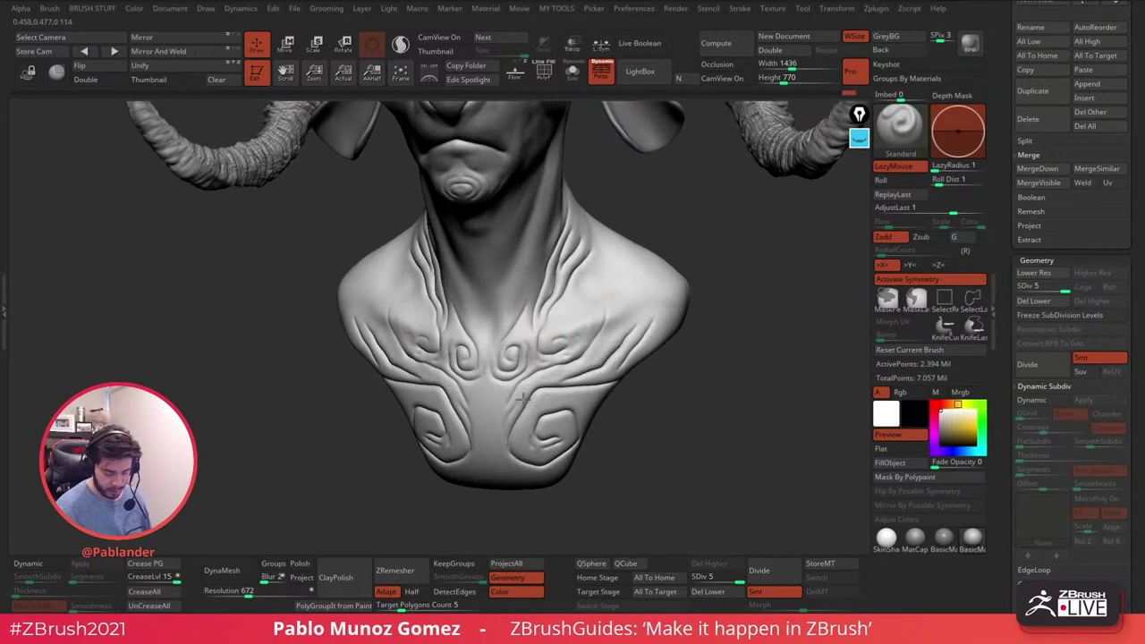
pyautogui.moveTo(571, 415); pyautogui.dragTo(609, 316, button='right')
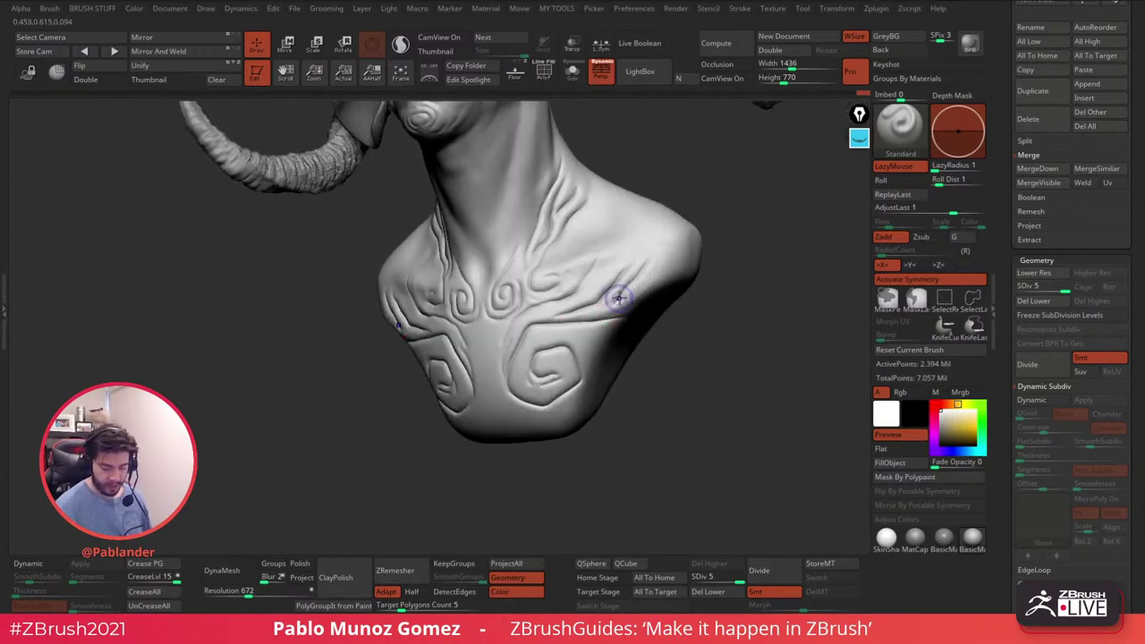
pyautogui.keyDown('shift'); pyautogui.moveTo(650, 258); pyautogui.dragTo(624, 286); pyautogui.keyUp('shift')
pyautogui.moveTo(538, 322); pyautogui.dragTo(554, 316, button='right')
pyautogui.press('space')
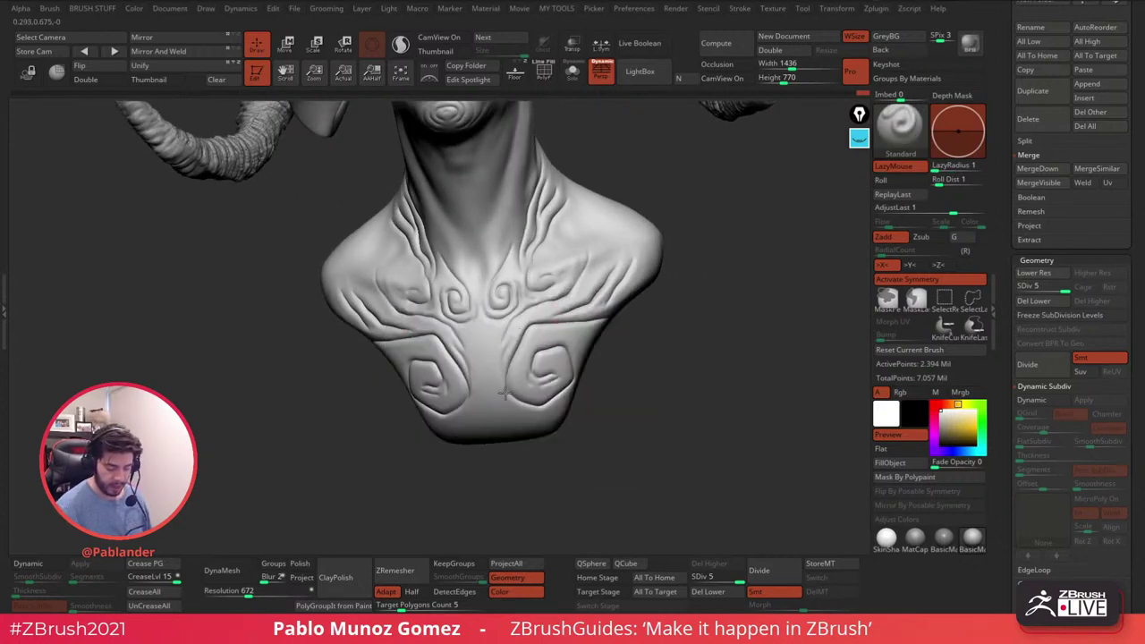
# - Add volume to the ridges of the lower chest spirals and sternum grooves, and blend the base of the neck
pyautogui.press('shift')
pyautogui.moveTo(556, 341)
pyautogui.mouseDown()
pyautogui.moveTo(574, 369)
pyautogui.moveTo(554, 364)
pyautogui.mouseUp()
pyautogui.press('shift')
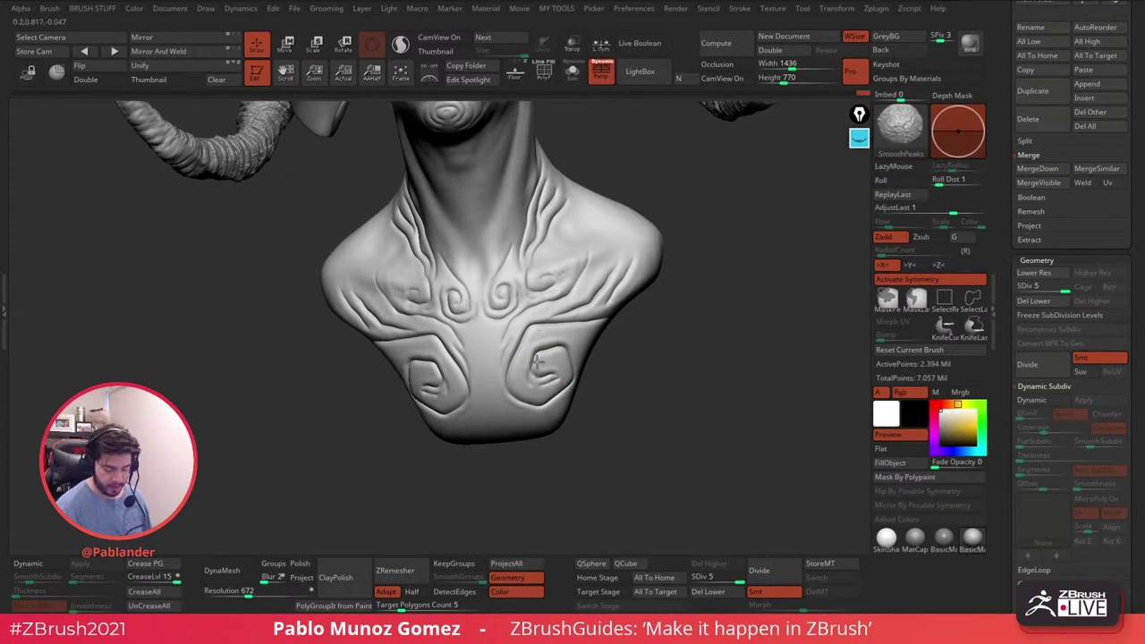
pyautogui.press('shift')
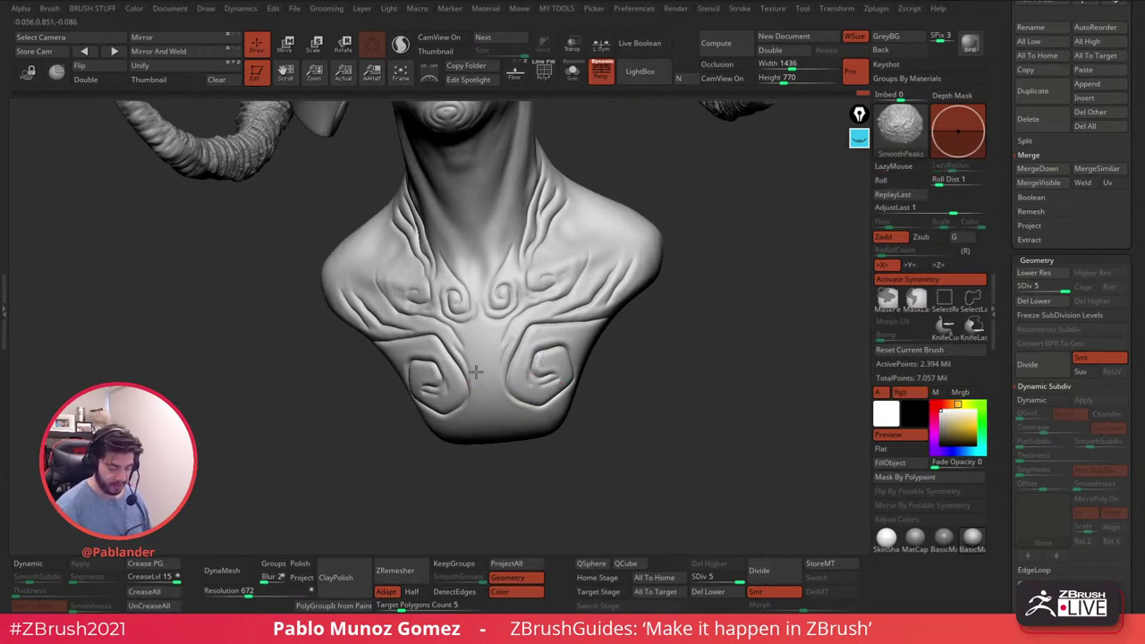
pyautogui.press('shift')
pyautogui.moveTo(503, 360); pyautogui.dragTo(508, 345)
pyautogui.press('shift')
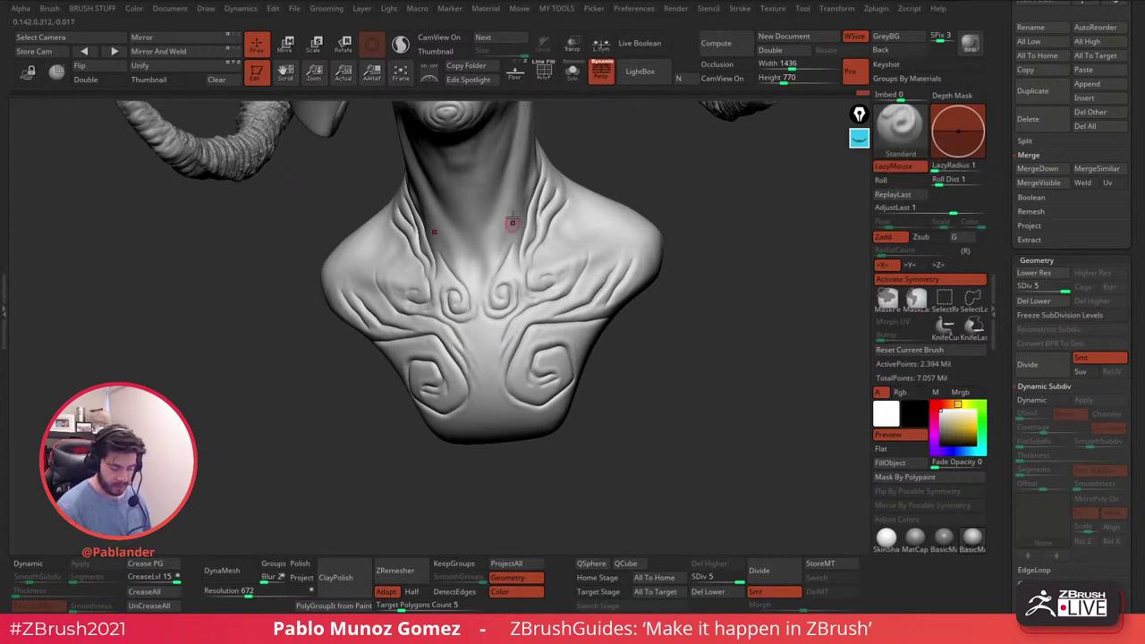
pyautogui.press('shift')
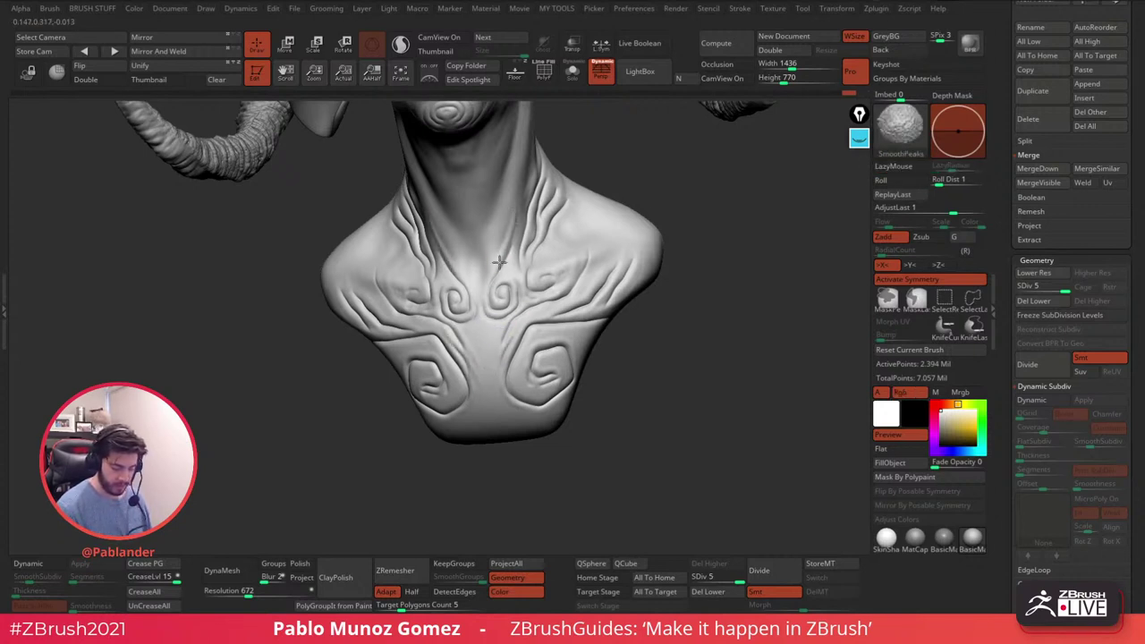
pyautogui.moveTo(537, 237); pyautogui.dragTo(592, 289, button='right')
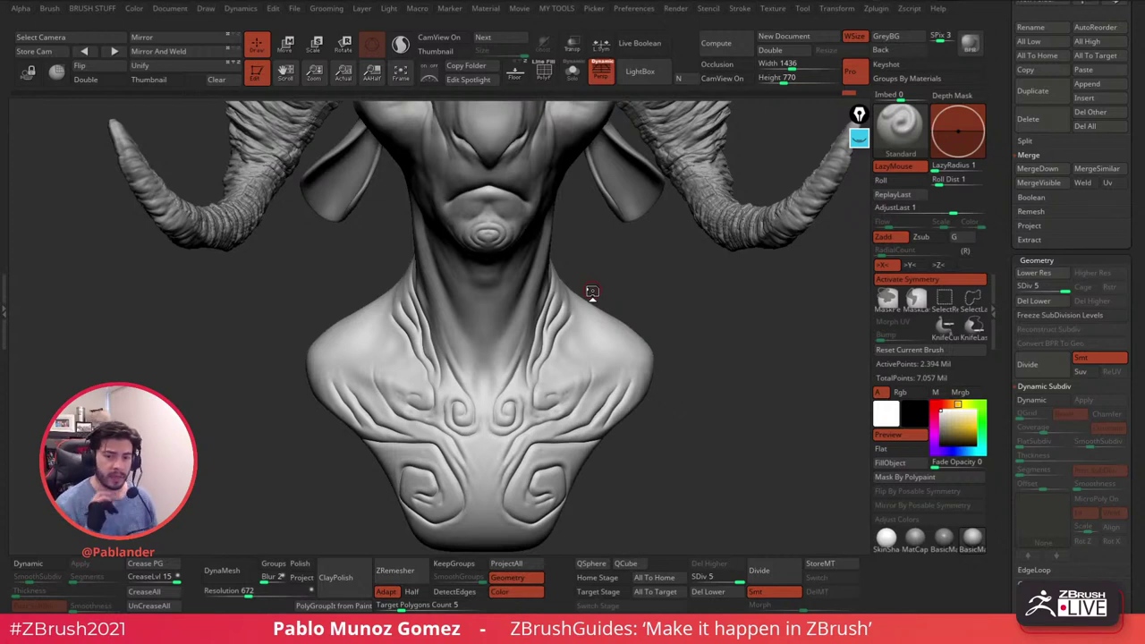
# - Build up and smooth the ridges between the mirrored grooves running down the neck to the collarbone swirls
pyautogui.moveTo(571, 328)
pyautogui.mouseDown(button='right')
pyautogui.moveTo(567, 350)
pyautogui.moveTo(542, 359)
pyautogui.mouseUp(button='right')
pyautogui.keyDown('shift'); pyautogui.moveTo(565, 294); pyautogui.dragTo(557, 320); pyautogui.keyUp('shift')
pyautogui.rightClick(575, 293)
pyautogui.moveTo(618, 274); pyautogui.dragTo(576, 278, button='right')
pyautogui.moveTo(563, 310)
pyautogui.mouseDown()
pyautogui.moveTo(558, 320)
pyautogui.moveTo(548, 250)
pyautogui.moveTo(557, 271)
pyautogui.moveTo(494, 355)
pyautogui.moveTo(543, 352)
pyautogui.mouseUp()
pyautogui.press('shift')
pyautogui.moveTo(544, 353); pyautogui.dragTo(583, 312, button='right')
pyautogui.moveTo(554, 366); pyautogui.dragTo(537, 372)
# - Refine the forms between the collarbone swirls and the shoulder grooves with Standard strokes and smoothing
pyautogui.press('shift')
pyautogui.moveTo(597, 323)
pyautogui.mouseDown()
pyautogui.moveTo(564, 377)
pyautogui.moveTo(603, 371)
pyautogui.mouseUp()
pyautogui.moveTo(652, 319)
pyautogui.mouseDown()
pyautogui.moveTo(618, 379)
pyautogui.moveTo(674, 315)
pyautogui.mouseUp()
pyautogui.moveTo(634, 377)
pyautogui.mouseDown()
pyautogui.moveTo(608, 398)
pyautogui.moveTo(654, 356)
pyautogui.mouseUp()
pyautogui.press('shift')
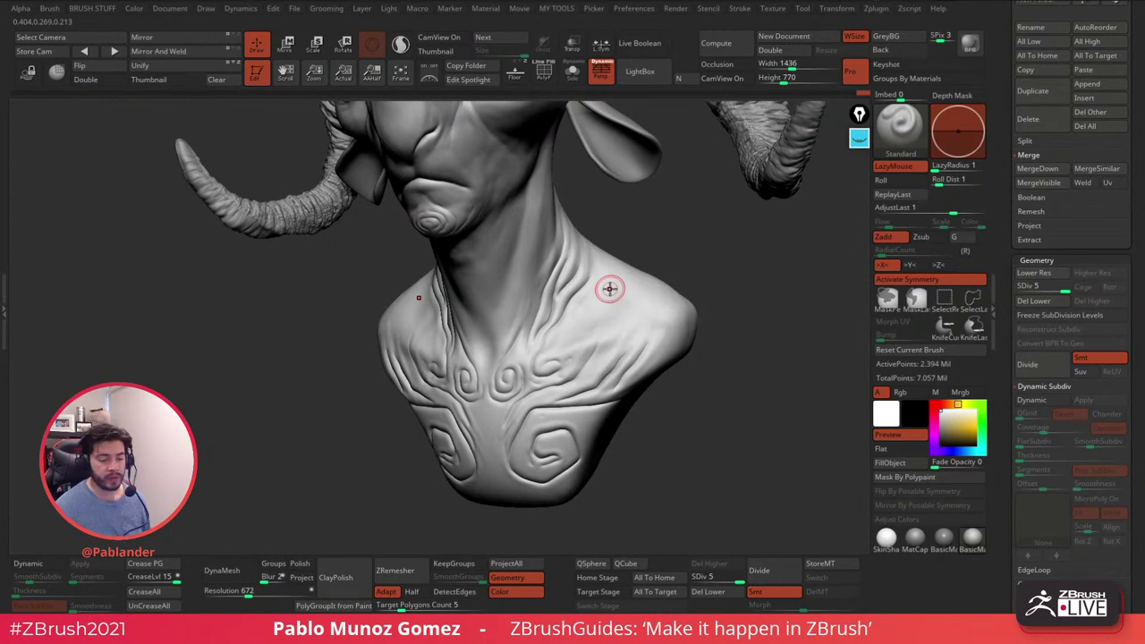
# - Refine the sides of the nose bridge between the eyes with Standard strokes and smooth the transitions
pyautogui.keyDown('alt'); pyautogui.moveTo(461, 147); pyautogui.dragTo(517, 308, button='right'); pyautogui.keyUp('alt')
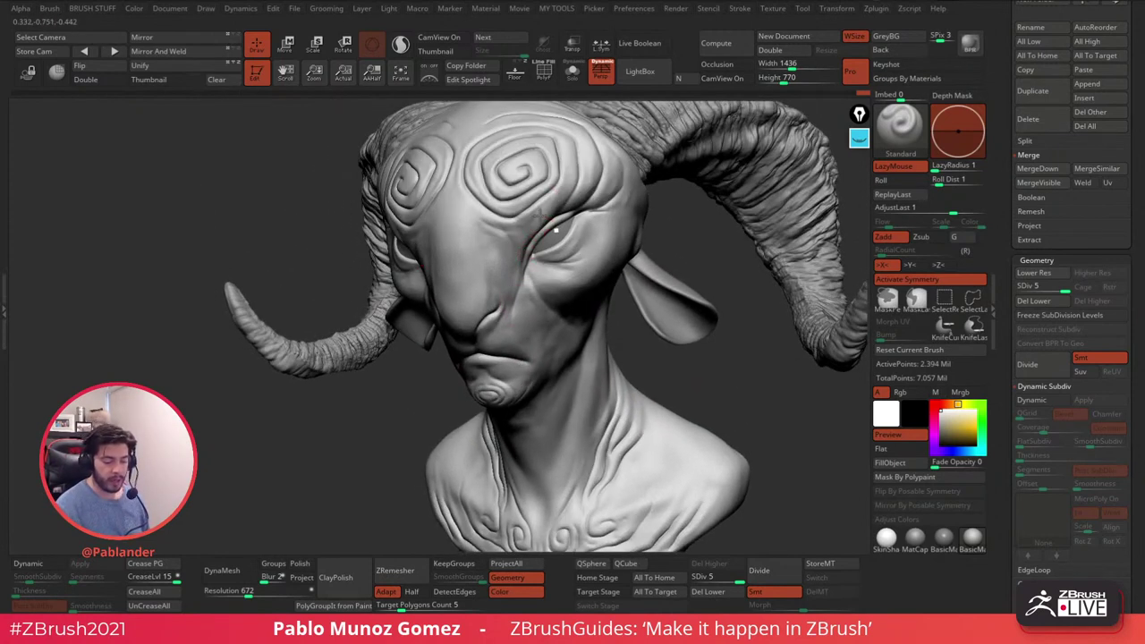
pyautogui.press('shift')
pyautogui.press('shift')
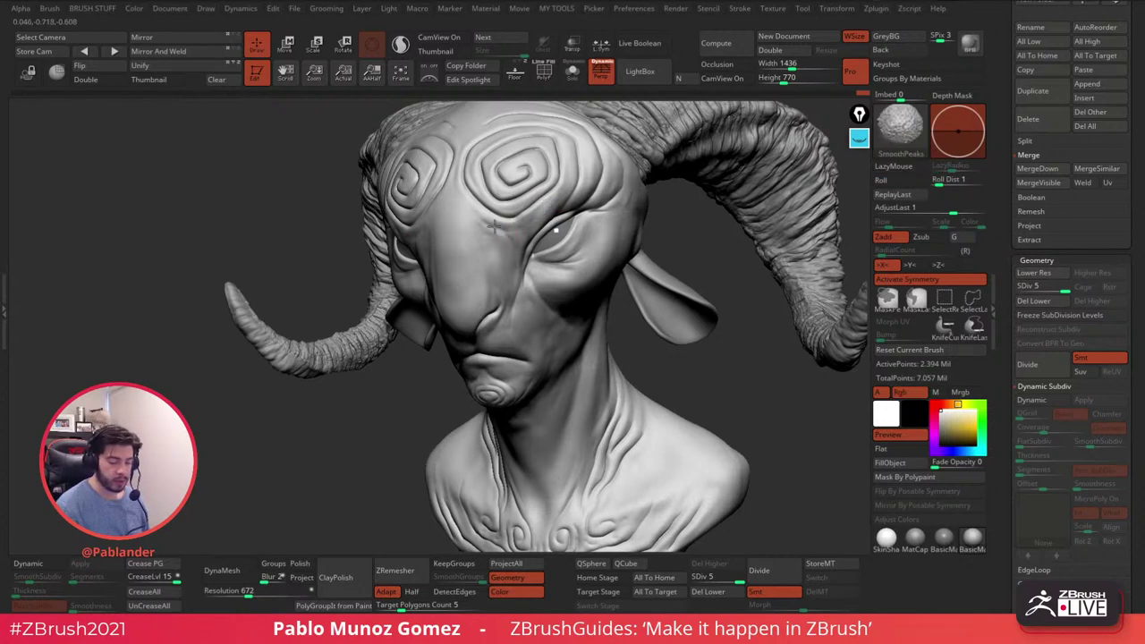
pyautogui.press('shift')
pyautogui.moveTo(514, 248); pyautogui.dragTo(573, 236, button='right')
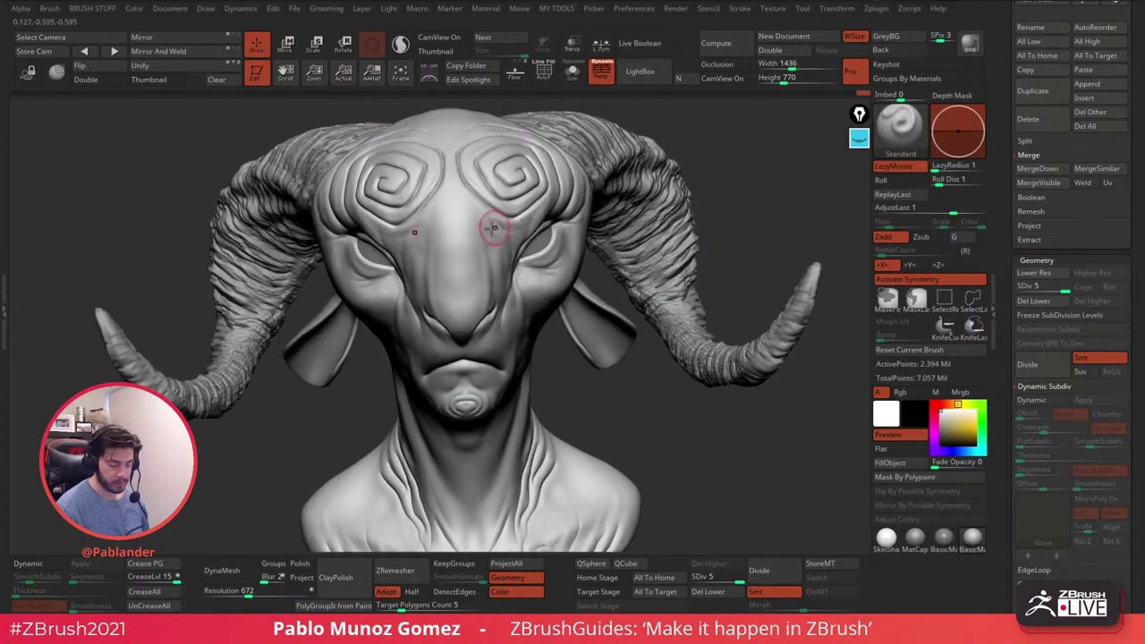
pyautogui.press('shift')
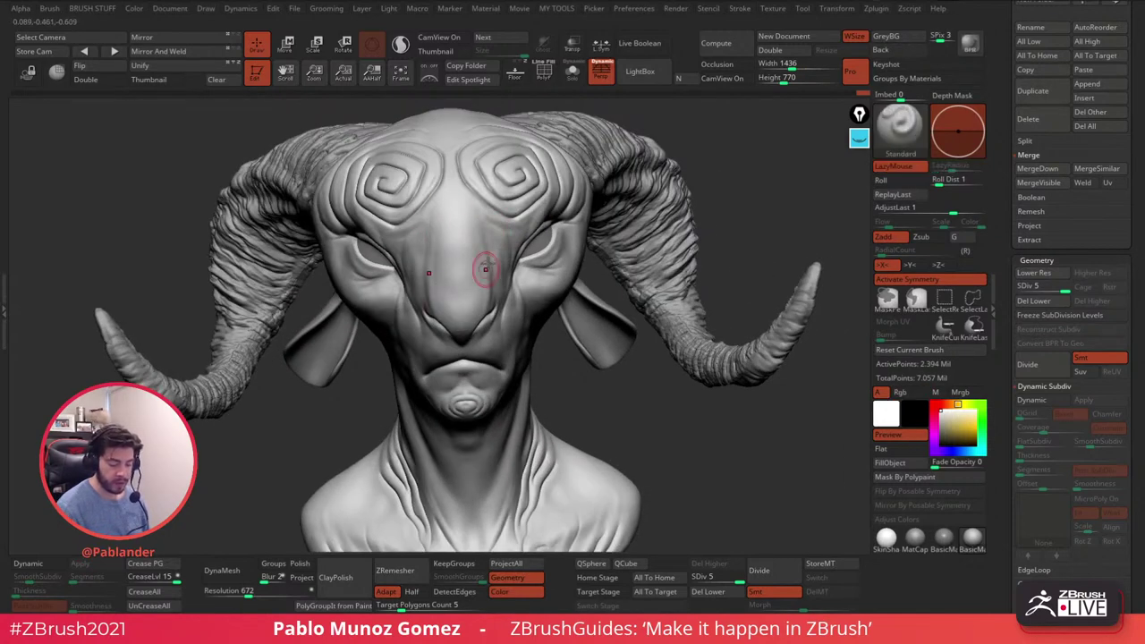
pyautogui.moveTo(472, 283); pyautogui.dragTo(524, 263, button='right')
pyautogui.press('shift')
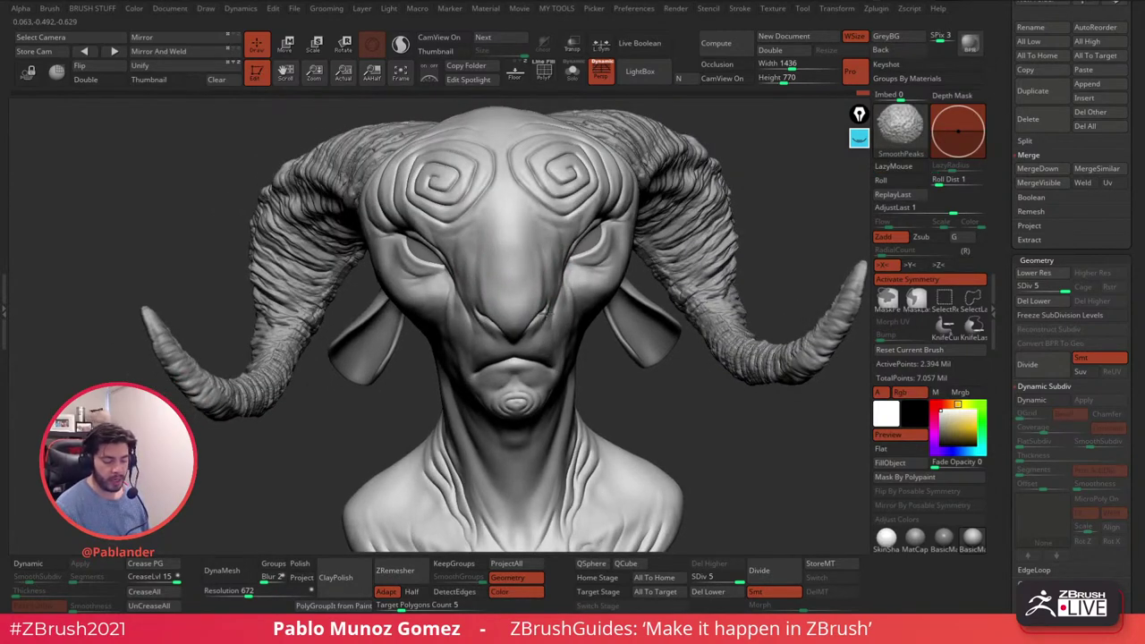
pyautogui.moveTo(636, 278); pyautogui.dragTo(597, 288, button='right')
# - Switch to the Clay brush, then build up and smooth the planes along both sides of the nose
pyautogui.press('space')
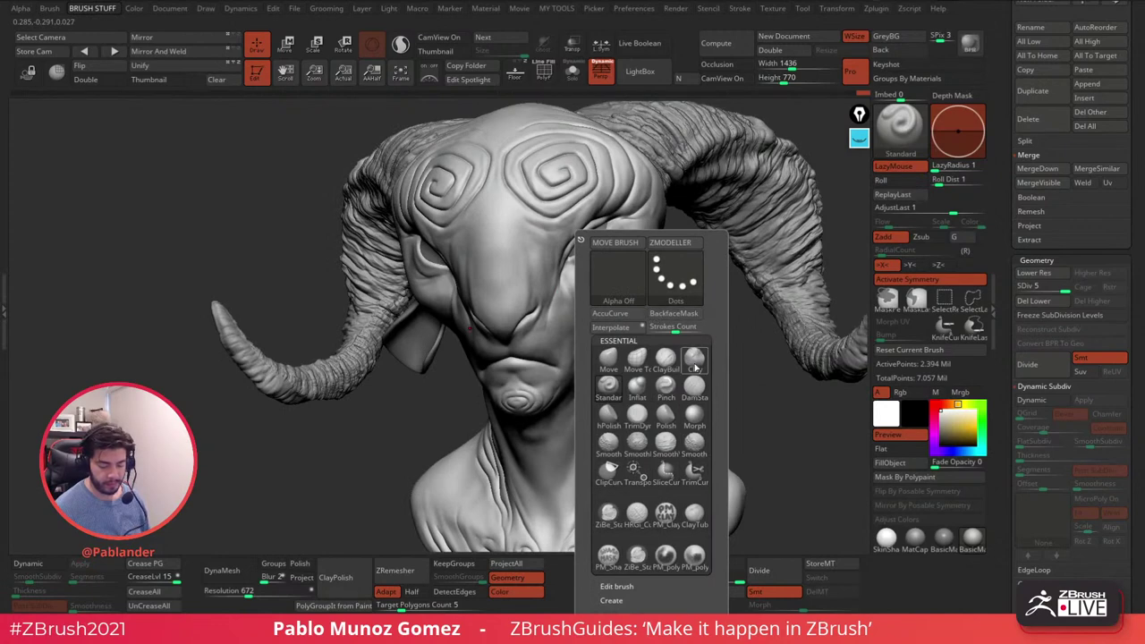
pyautogui.click(694, 359)
pyautogui.moveTo(522, 282); pyautogui.dragTo(520, 290, button='right')
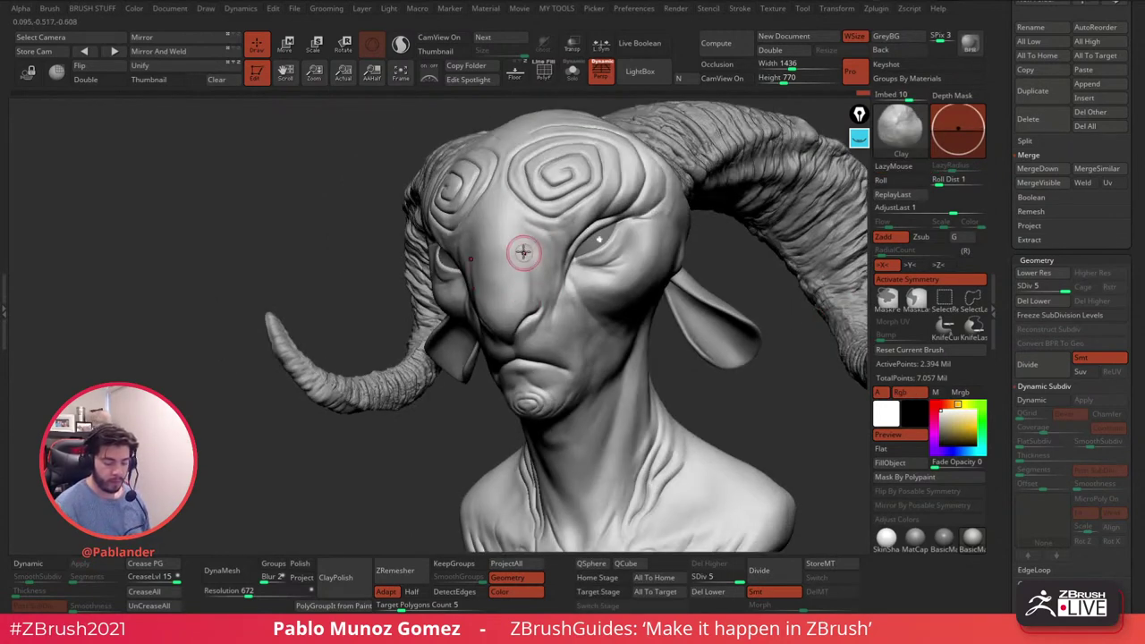
pyautogui.press('shift')
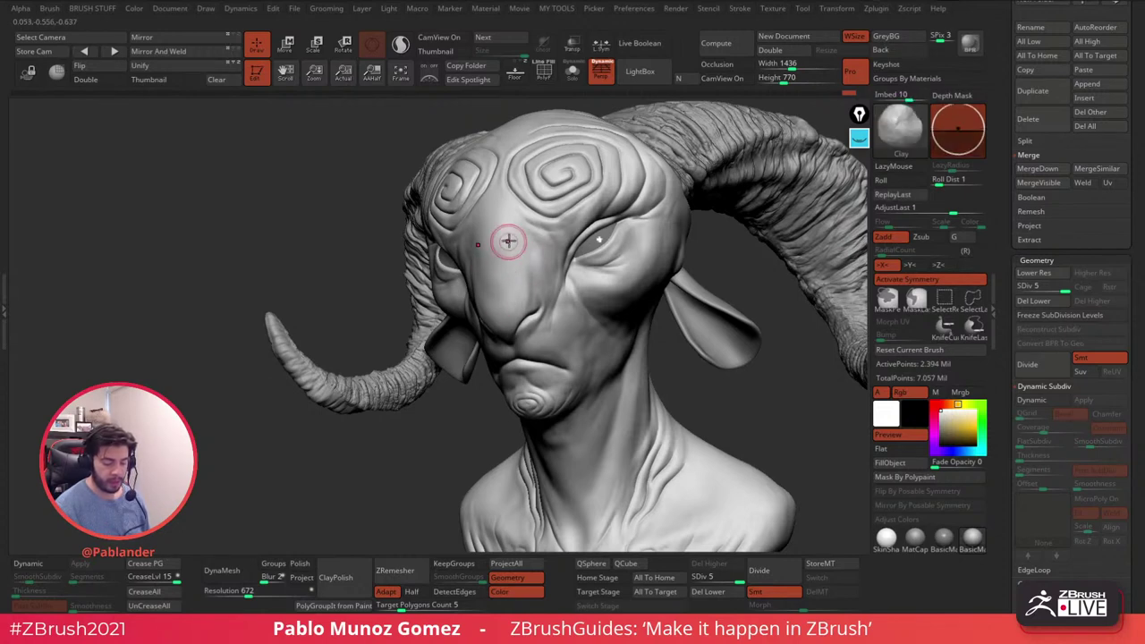
pyautogui.moveTo(503, 247); pyautogui.dragTo(508, 248, button='right')
pyautogui.press('shift')
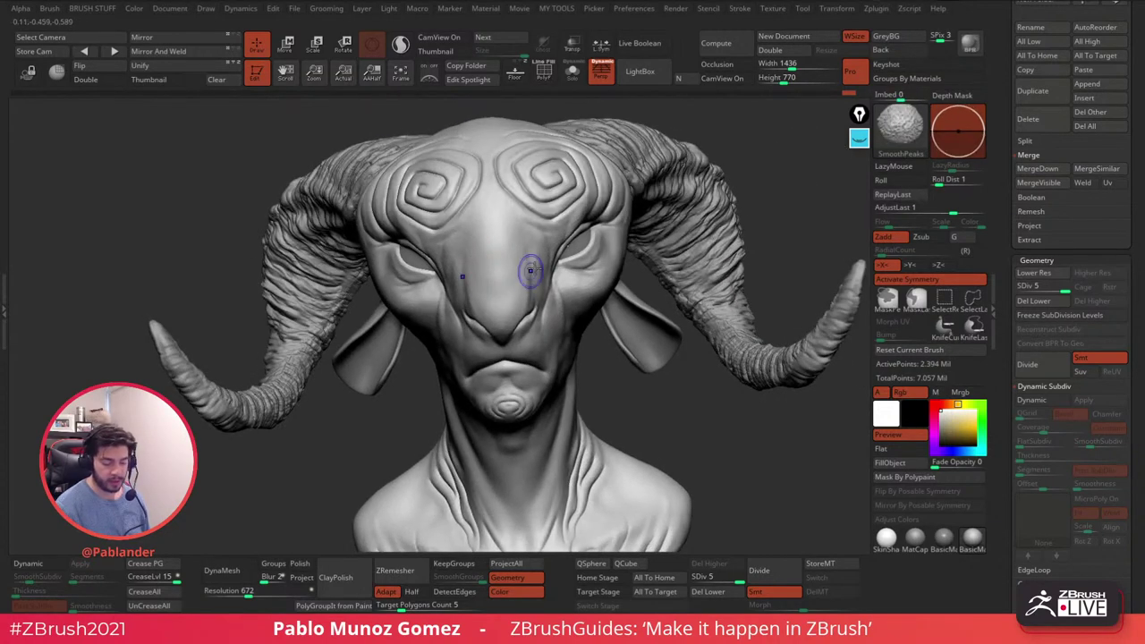
pyautogui.press('shift')
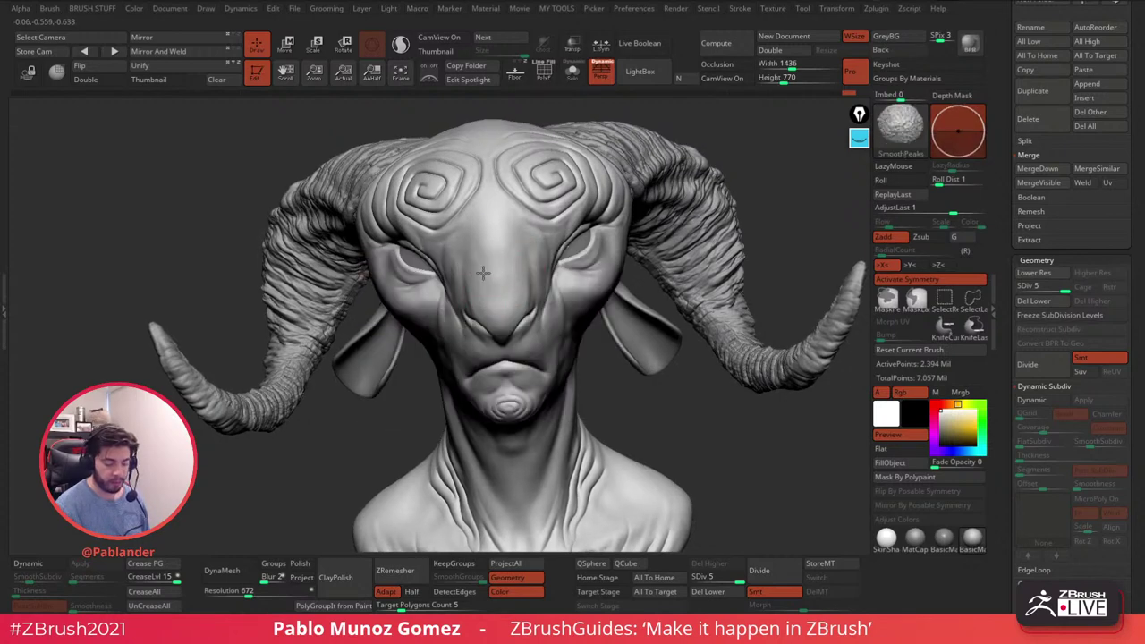
# - Build up the outer eye sockets and upper cheeks with mirrored Clay strokes and smooth them
pyautogui.moveTo(498, 230)
pyautogui.mouseDown(button='right')
pyautogui.moveTo(635, 300)
pyautogui.moveTo(636, 342)
pyautogui.moveTo(583, 370)
pyautogui.moveTo(590, 414)
pyautogui.mouseUp(button='right')
pyautogui.rightClick(583, 370)
pyautogui.rightClick(629, 283)
pyautogui.moveTo(630, 287); pyautogui.dragTo(613, 292, button='right')
pyautogui.moveTo(608, 304)
pyautogui.mouseDown()
pyautogui.moveTo(590, 283)
pyautogui.moveTo(615, 299)
pyautogui.mouseUp()
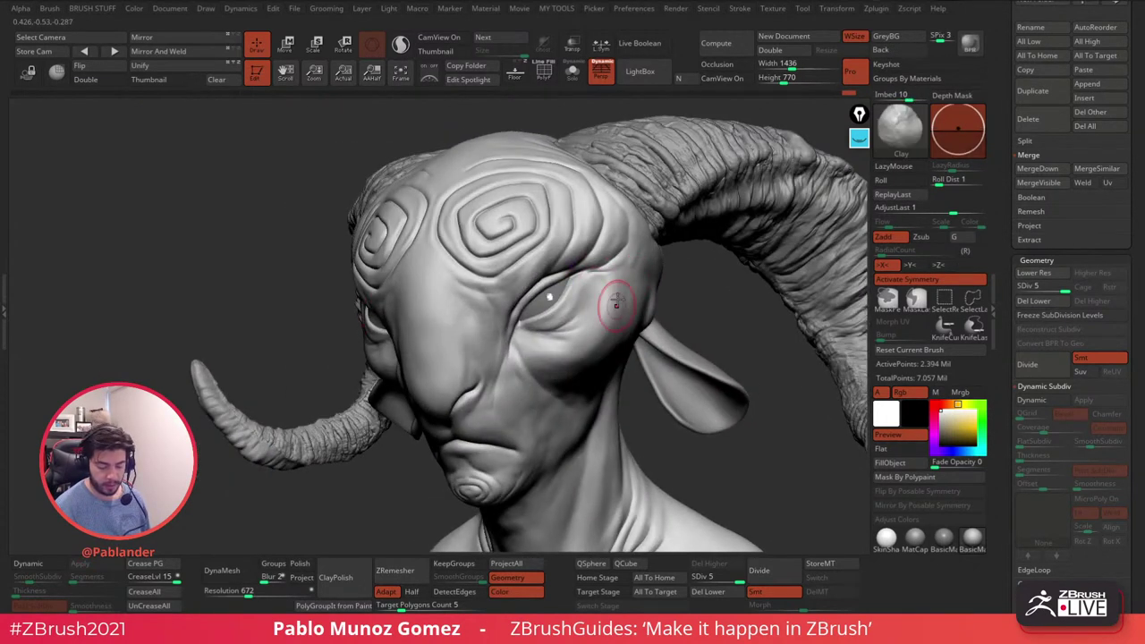
pyautogui.press('shift')
pyautogui.moveTo(590, 327); pyautogui.dragTo(602, 298, button='right')
pyautogui.press('shift')
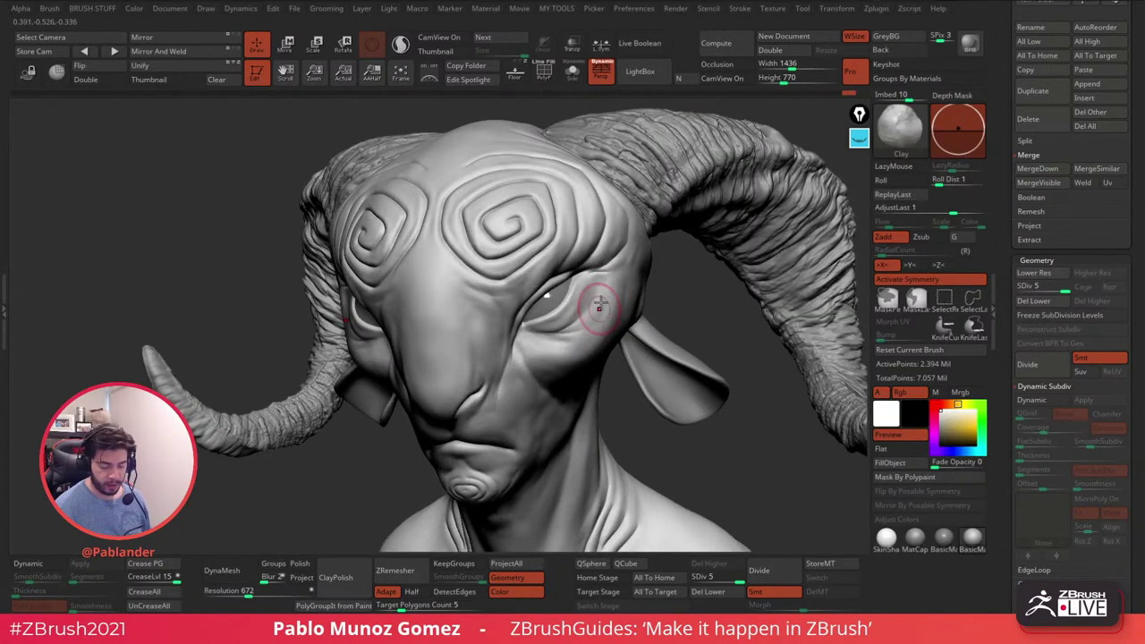
pyautogui.press('shift')
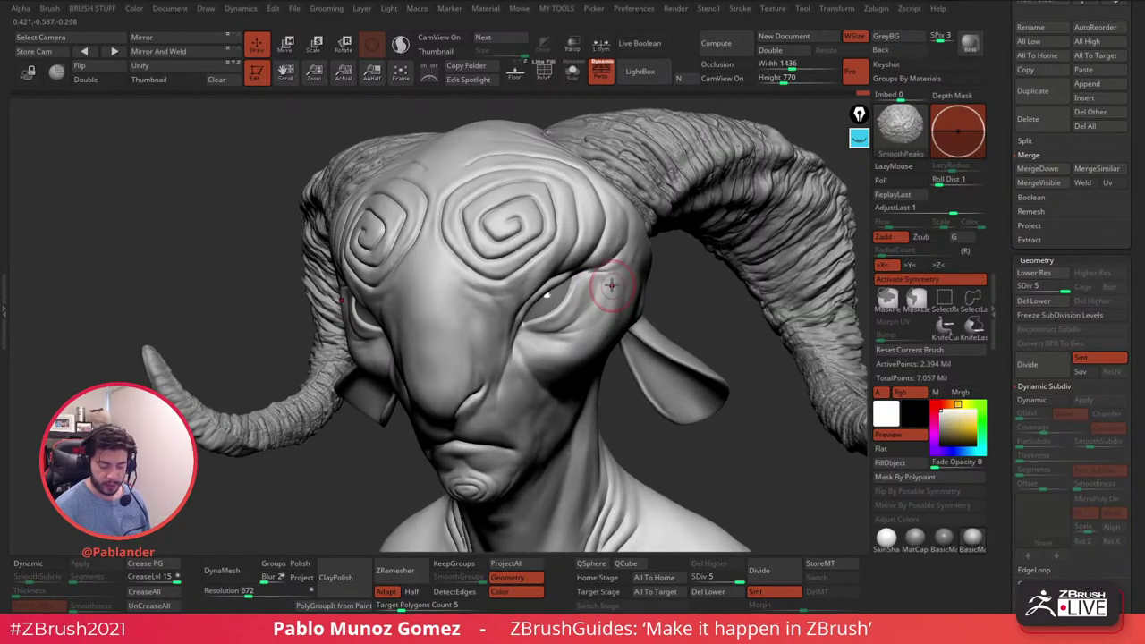
pyautogui.press('shift')
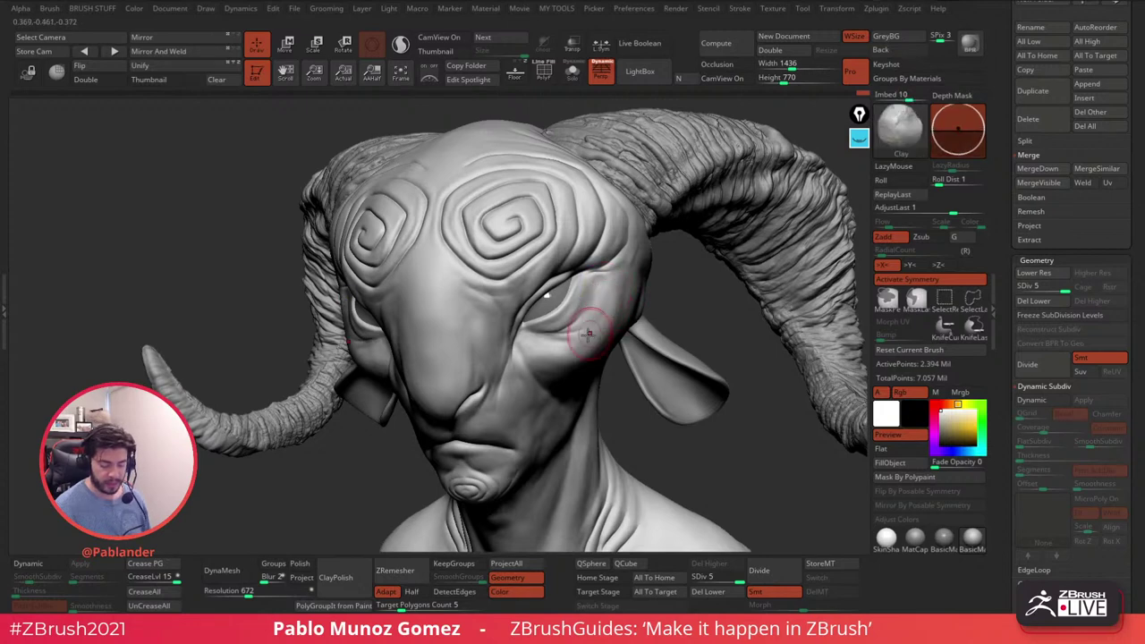
pyautogui.press('shift')
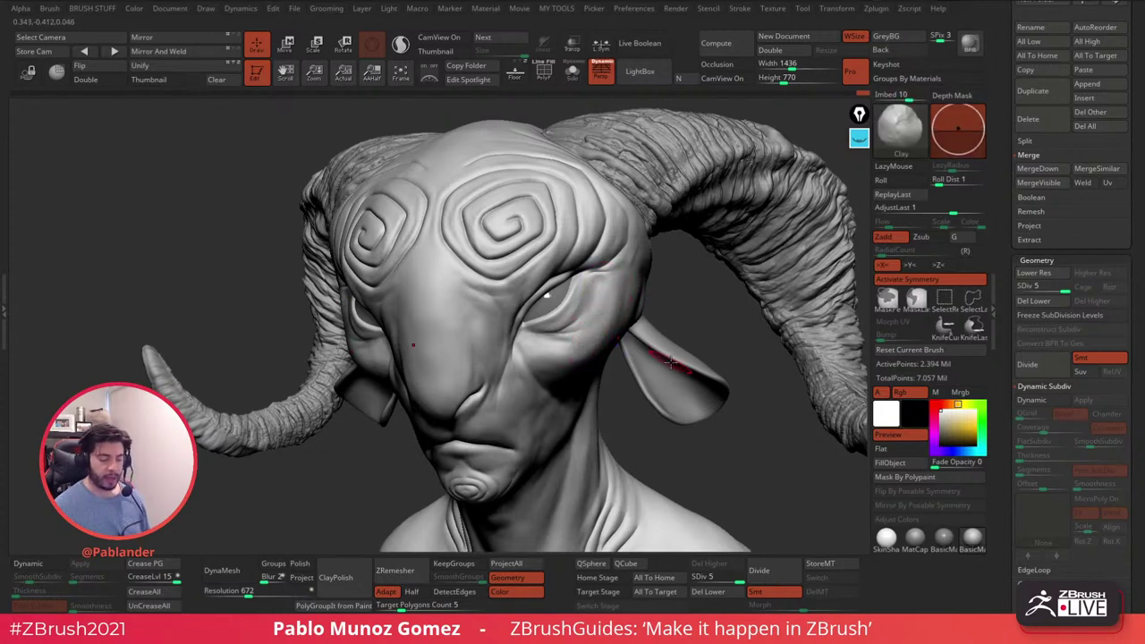
# - Add Clay volume to the top of the skull between the horns and forehead spirals, and smooth it
pyautogui.moveTo(628, 364)
pyautogui.keyDown('ctrl'); pyautogui.mouseDown(button='right')
pyautogui.moveTo(500, 344)
pyautogui.moveTo(613, 324)
pyautogui.moveTo(611, 314)
pyautogui.mouseUp(button='right'); pyautogui.keyUp('ctrl')
pyautogui.moveTo(612, 315); pyautogui.dragTo(600, 276)
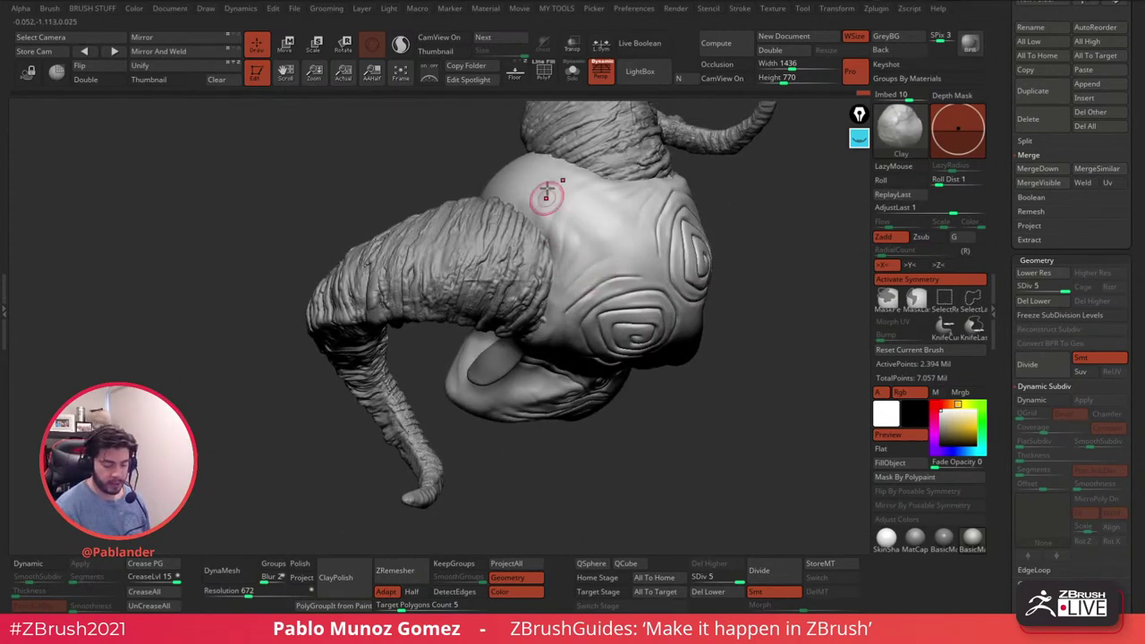
pyautogui.press('shift')
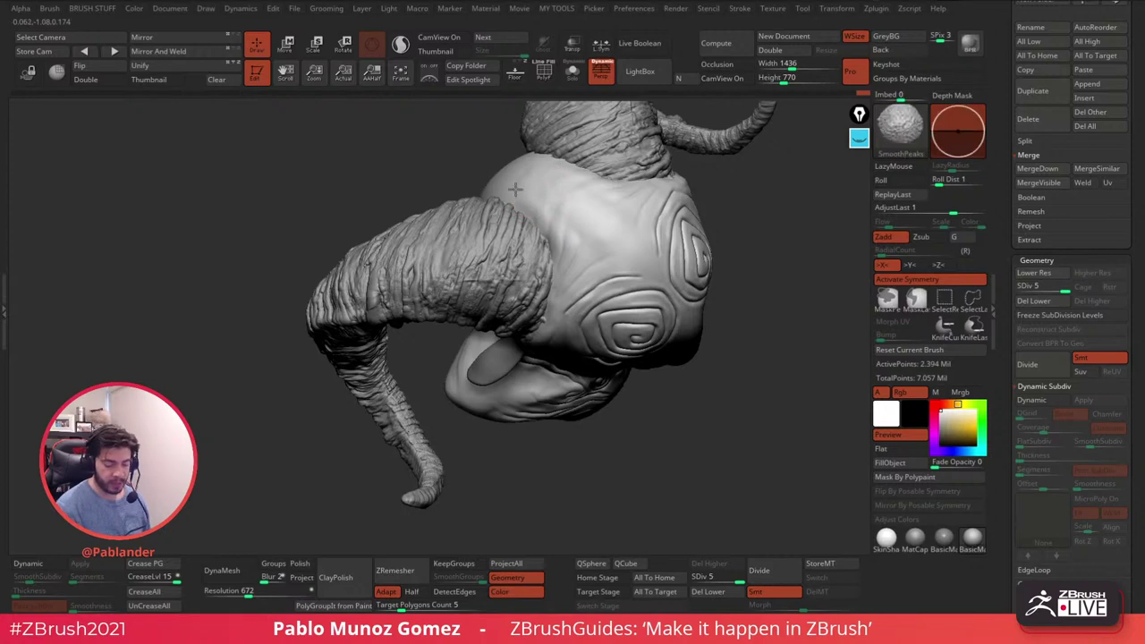
pyautogui.moveTo(549, 212)
pyautogui.mouseDown(button='right')
pyautogui.moveTo(549, 247)
pyautogui.moveTo(578, 236)
pyautogui.moveTo(600, 256)
pyautogui.mouseUp(button='right')
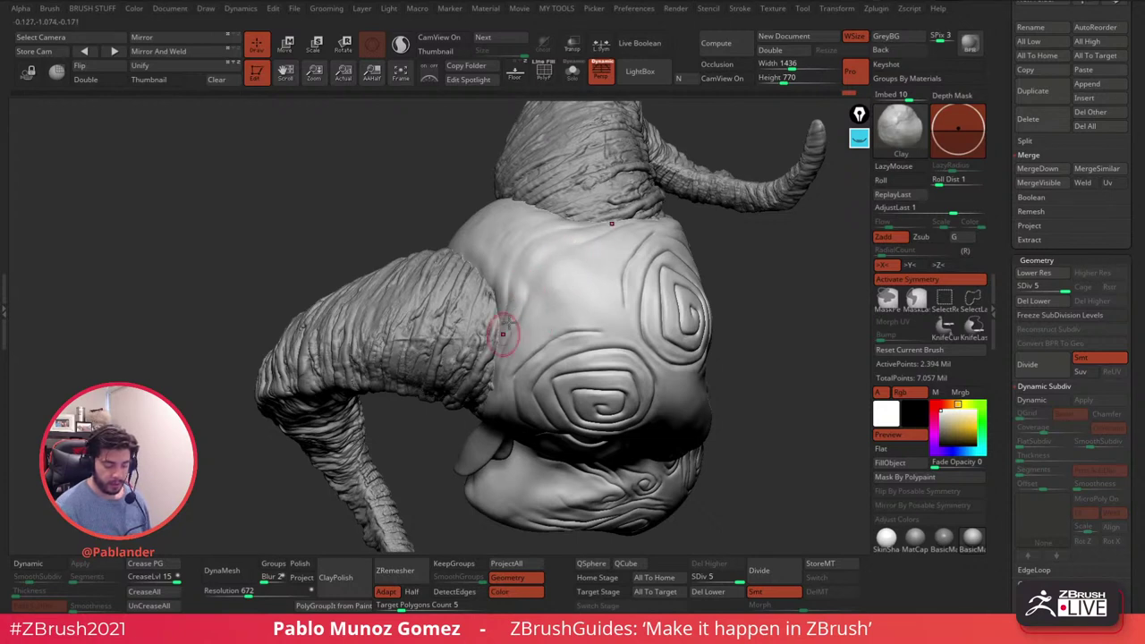
pyautogui.press('shift')
pyautogui.moveTo(526, 276)
pyautogui.keyDown('shift'); pyautogui.mouseDown()
pyautogui.moveTo(529, 307)
pyautogui.moveTo(523, 291)
pyautogui.mouseUp(); pyautogui.keyUp('shift')
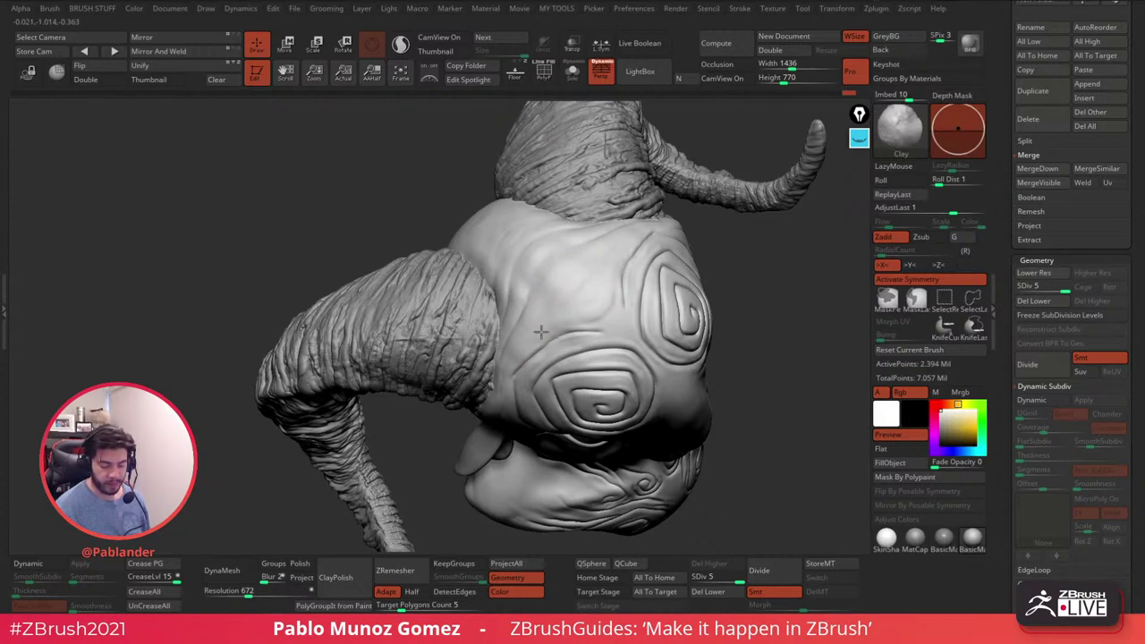
pyautogui.press('shift')
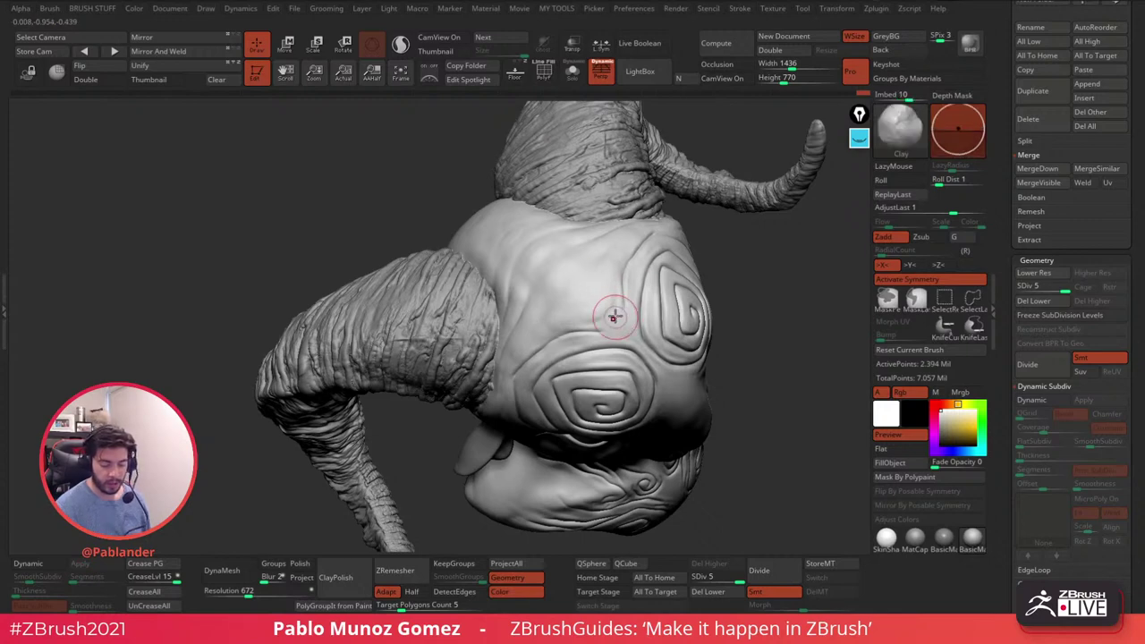
# - Fill in and smooth the side of the head just below the horn base
pyautogui.moveTo(563, 355)
pyautogui.mouseDown(button='right')
pyautogui.moveTo(568, 254)
pyautogui.moveTo(556, 256)
pyautogui.mouseUp(button='right')
pyautogui.moveTo(507, 329); pyautogui.dragTo(519, 258, button='right')
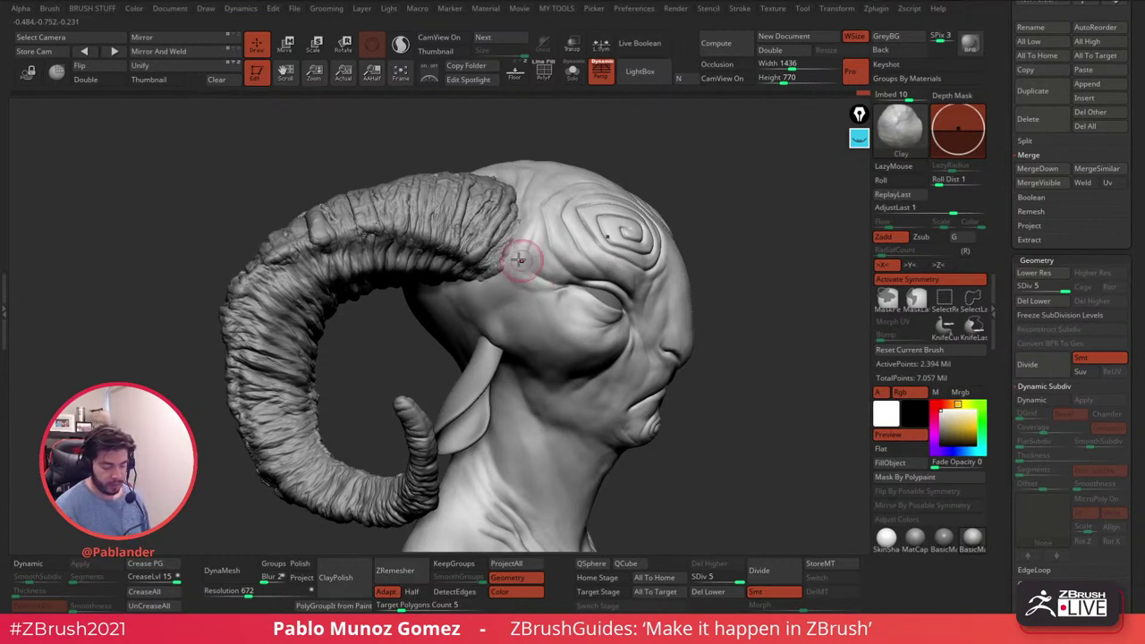
pyautogui.keyDown('shift'); pyautogui.moveTo(522, 265); pyautogui.dragTo(524, 287); pyautogui.keyUp('shift')
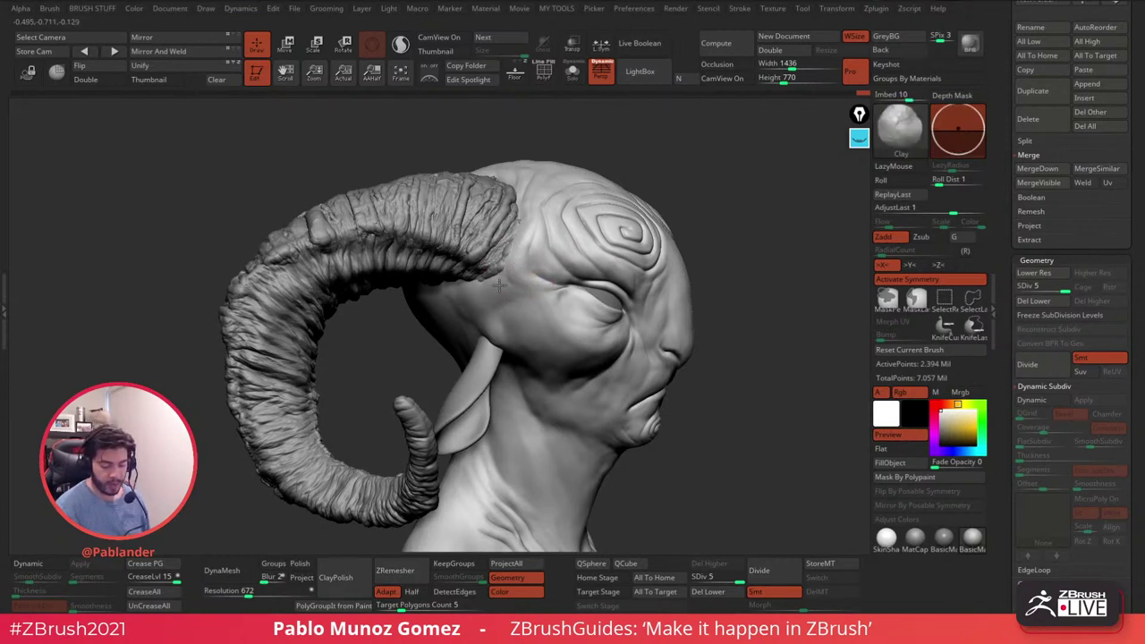
# - Refine the temple between the outer eye corner and the ear with Clay strokes and smoothing
pyautogui.moveTo(679, 215); pyautogui.dragTo(637, 225, button='right')
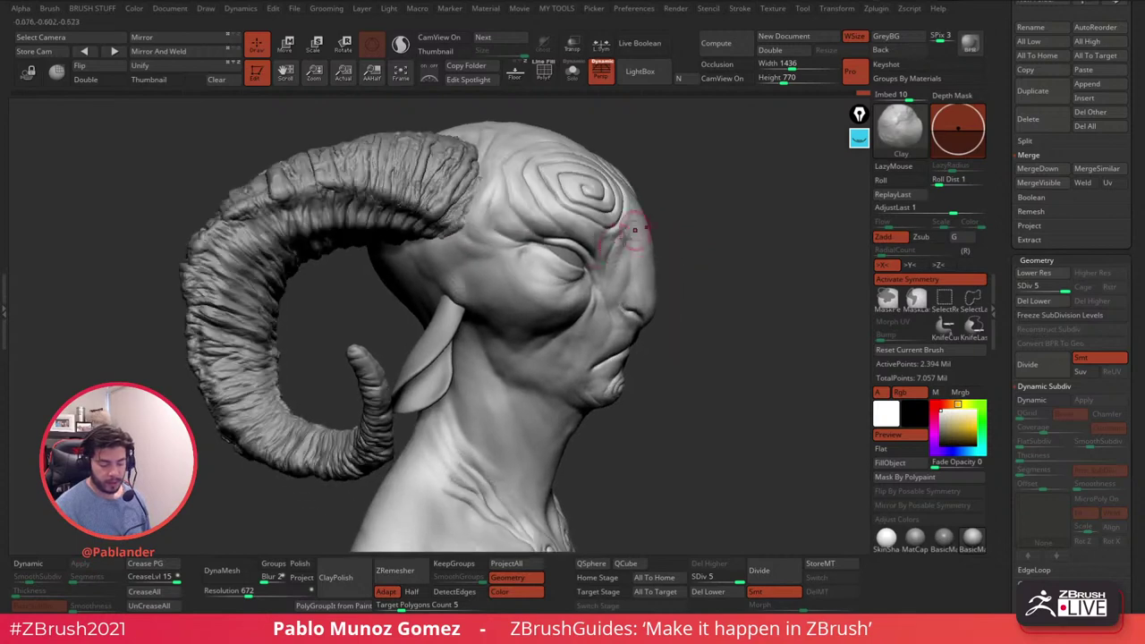
pyautogui.moveTo(581, 179); pyautogui.dragTo(648, 273, button='right')
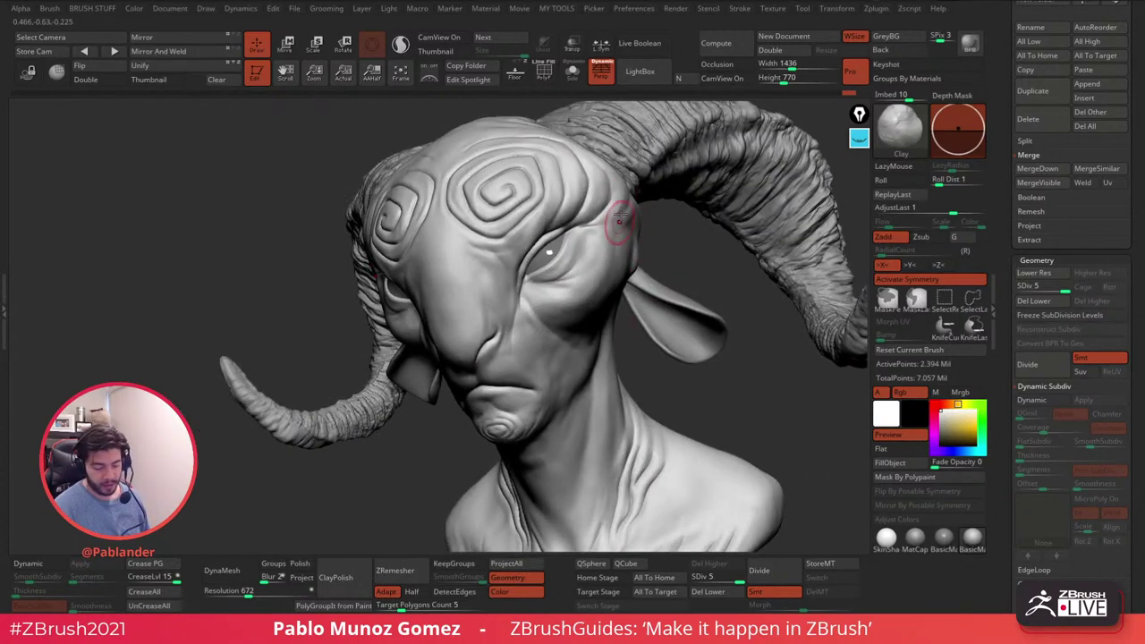
pyautogui.moveTo(639, 225); pyautogui.dragTo(613, 237, button='right')
pyautogui.press('shift')
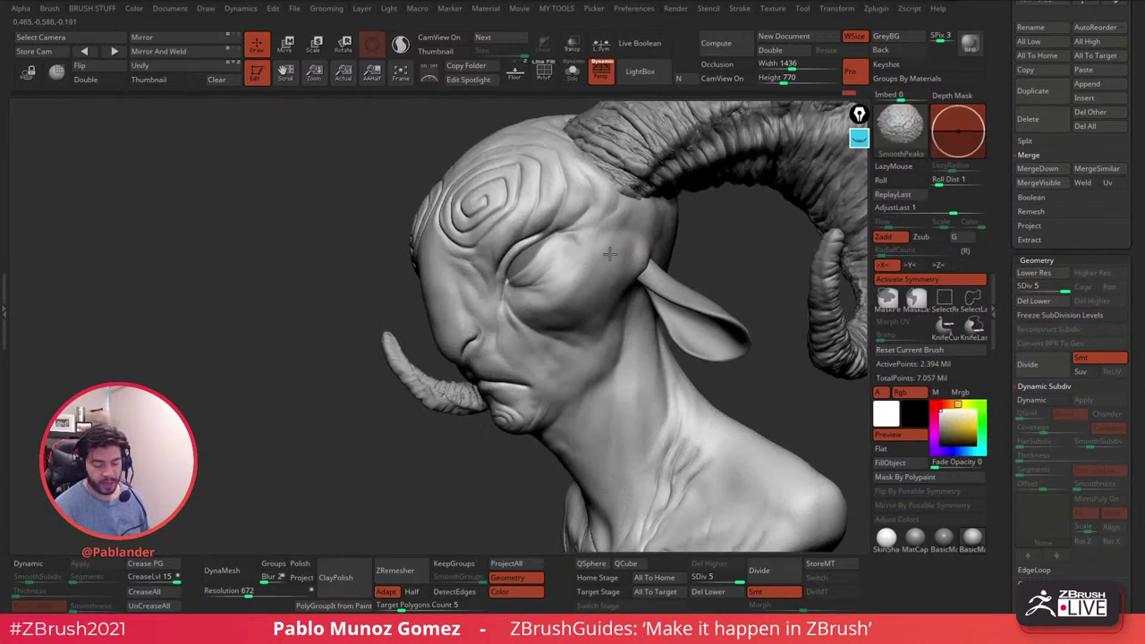
pyautogui.moveTo(609, 242)
pyautogui.keyDown('shift'); pyautogui.mouseDown()
pyautogui.moveTo(628, 253)
pyautogui.moveTo(637, 242)
pyautogui.mouseUp(); pyautogui.keyUp('shift')
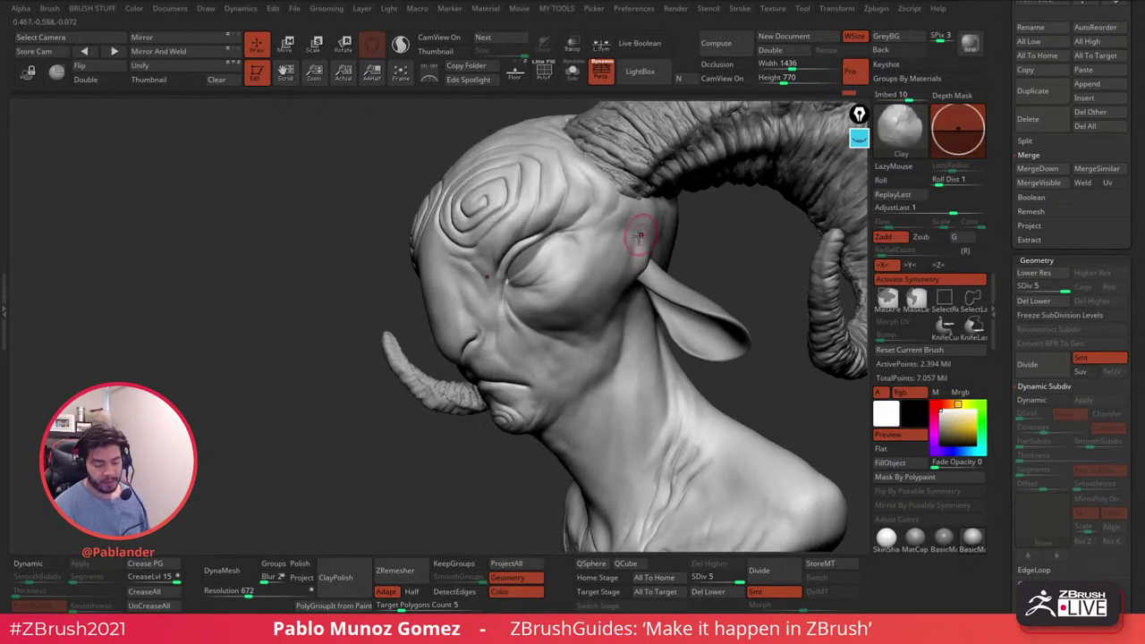
# - Shape and smooth the back of the cheek and jaw below the ear
pyautogui.moveTo(608, 256); pyautogui.dragTo(624, 322, button='right')
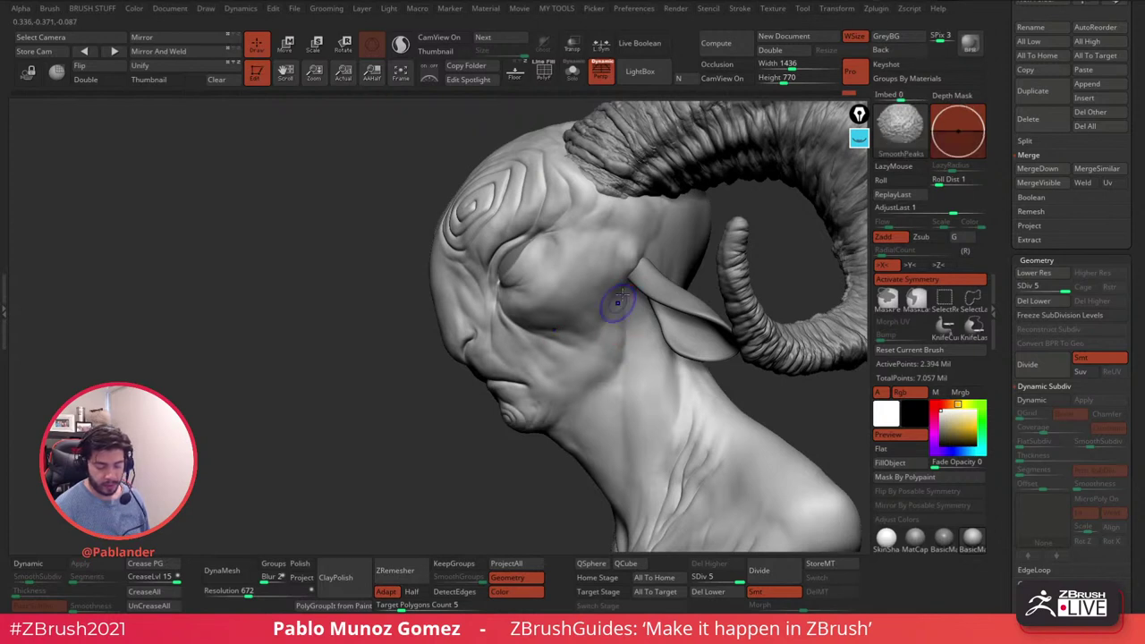
pyautogui.moveTo(616, 340); pyautogui.dragTo(604, 327, button='right')
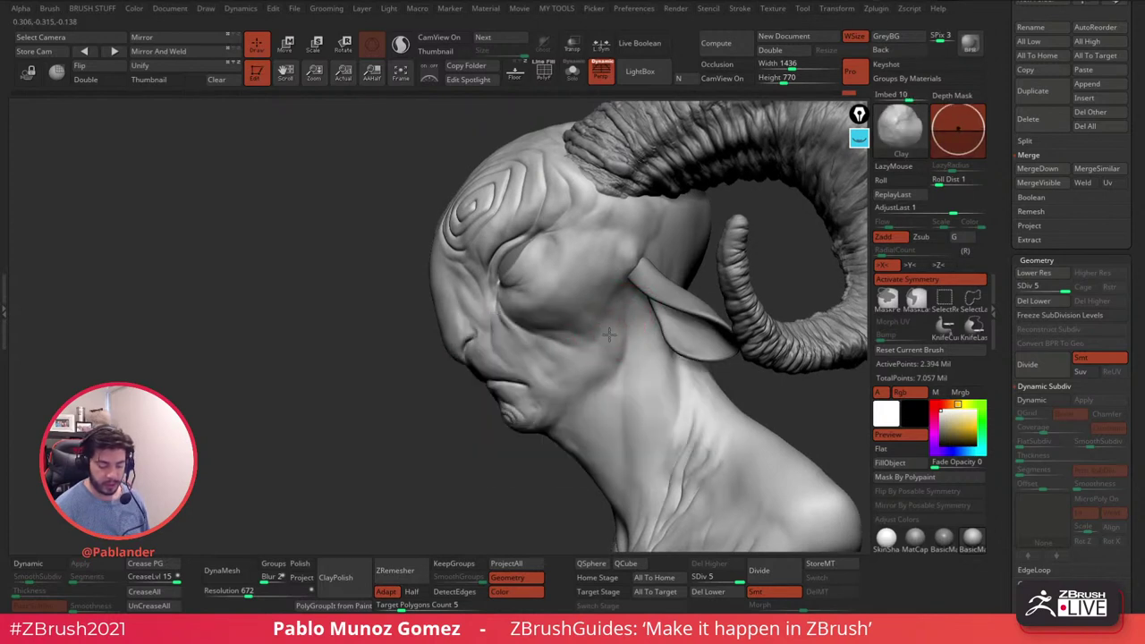
pyautogui.press('shift')
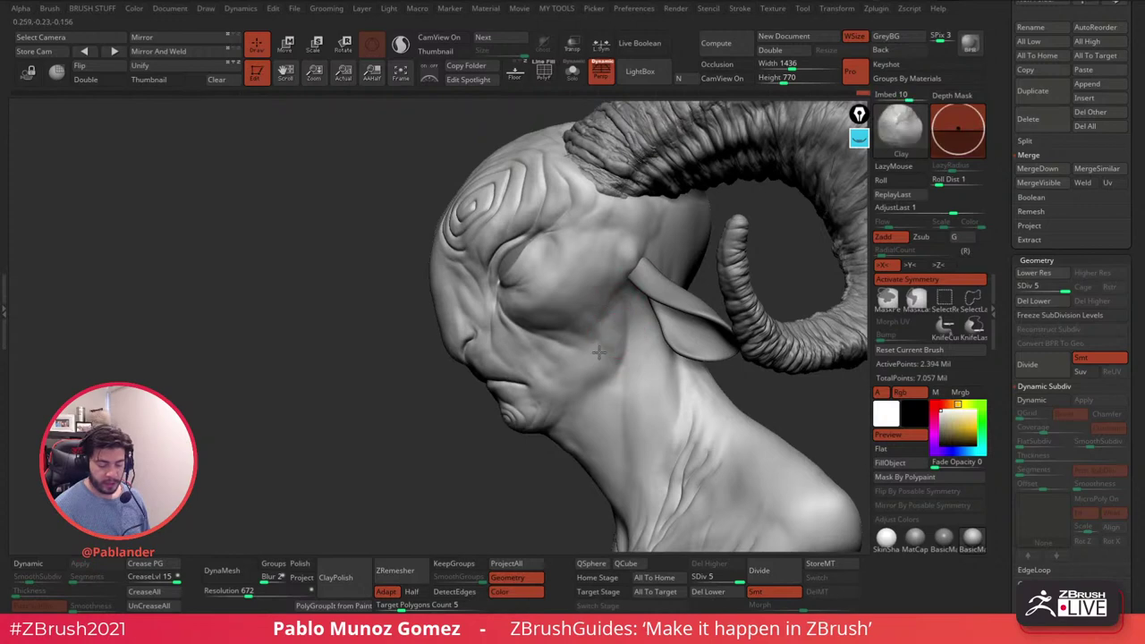
# - Soften the nose bridge from the brow to the nostril using a larger brush
pyautogui.moveTo(614, 349); pyautogui.dragTo(586, 380, button='right')
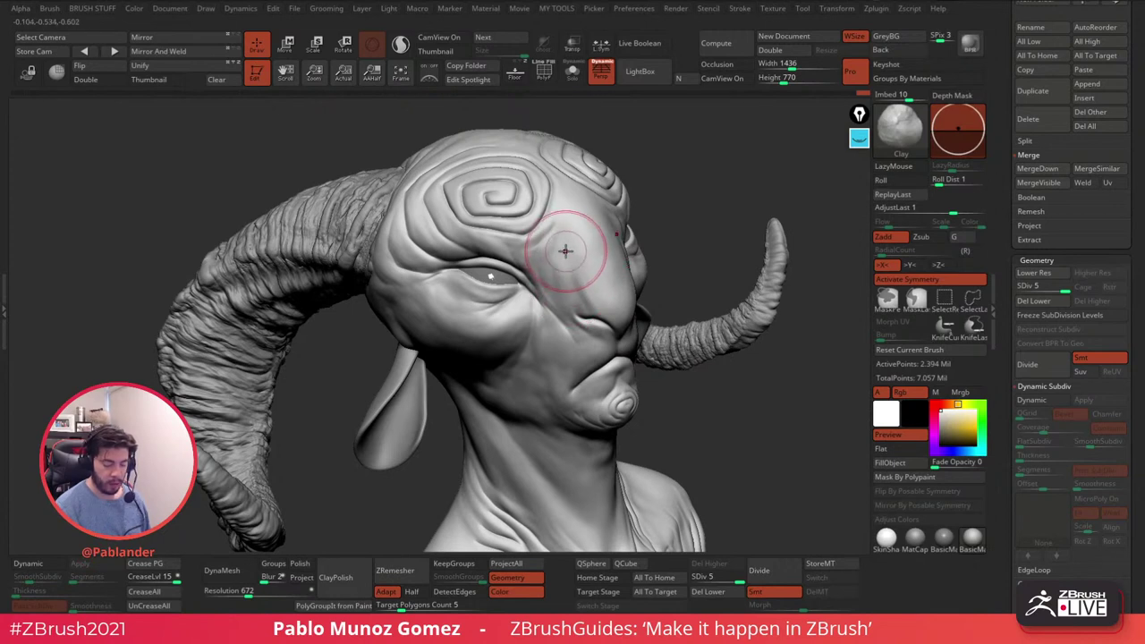
pyautogui.press('shift')
pyautogui.keyDown('shift'); pyautogui.moveTo(565, 273); pyautogui.dragTo(582, 298); pyautogui.keyUp('shift')
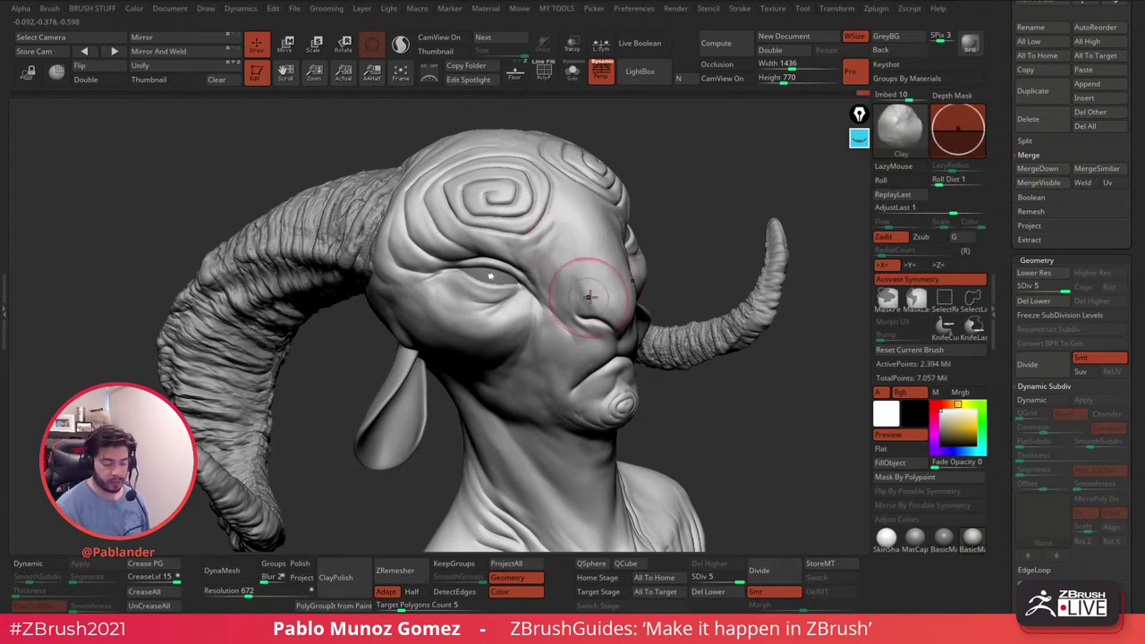
# - Build up the side neck muscles above the collarbone grooves with Clay strokes and smooth them
pyautogui.moveTo(757, 354); pyautogui.dragTo(638, 366)
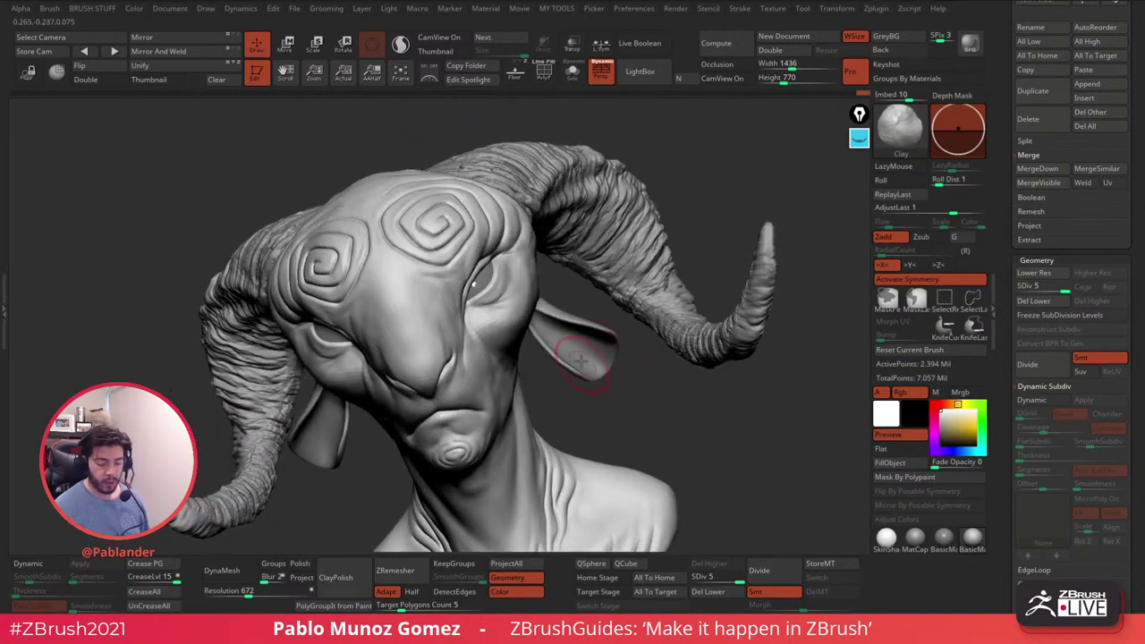
pyautogui.moveTo(596, 403)
pyautogui.mouseDown()
pyautogui.moveTo(582, 312)
pyautogui.moveTo(596, 263)
pyautogui.mouseUp()
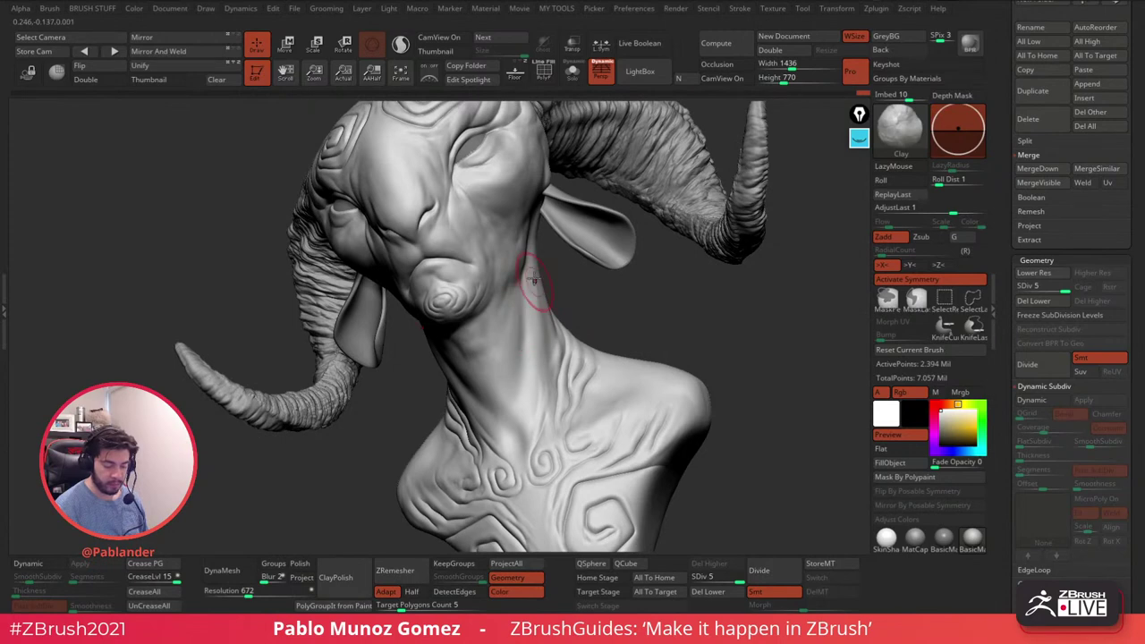
pyautogui.moveTo(545, 358)
pyautogui.mouseDown()
pyautogui.moveTo(626, 370)
pyautogui.moveTo(549, 332)
pyautogui.mouseUp()
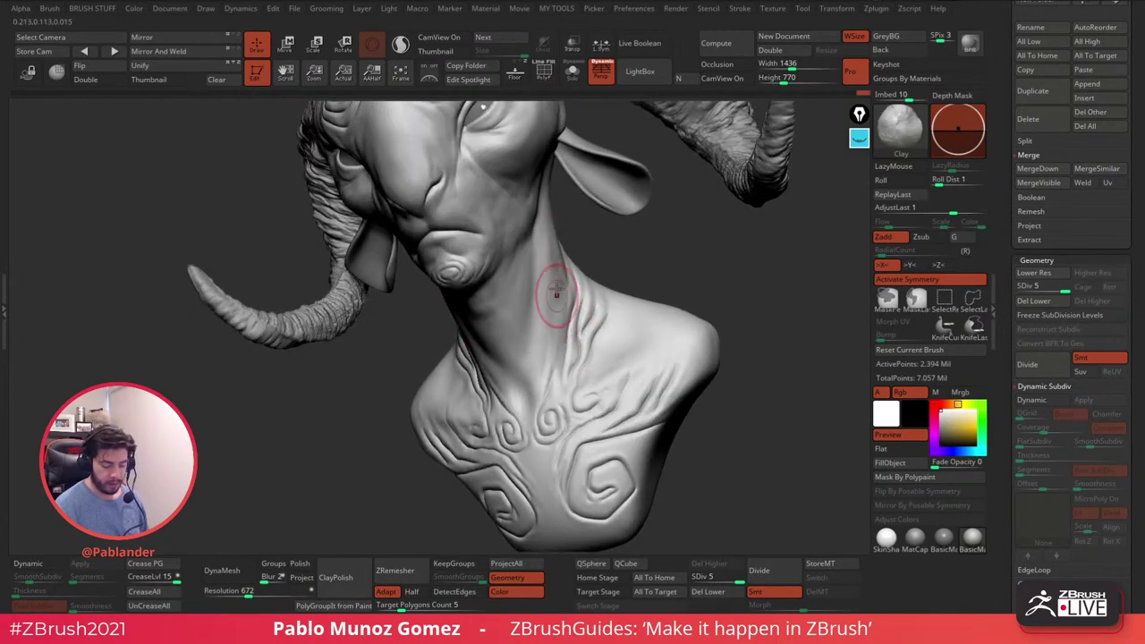
pyautogui.press('shift')
pyautogui.moveTo(561, 324)
pyautogui.mouseDown()
pyautogui.moveTo(570, 285)
pyautogui.moveTo(548, 249)
pyautogui.mouseUp()
pyautogui.keyDown('shift'); pyautogui.moveTo(561, 300); pyautogui.dragTo(555, 322); pyautogui.keyUp('shift')
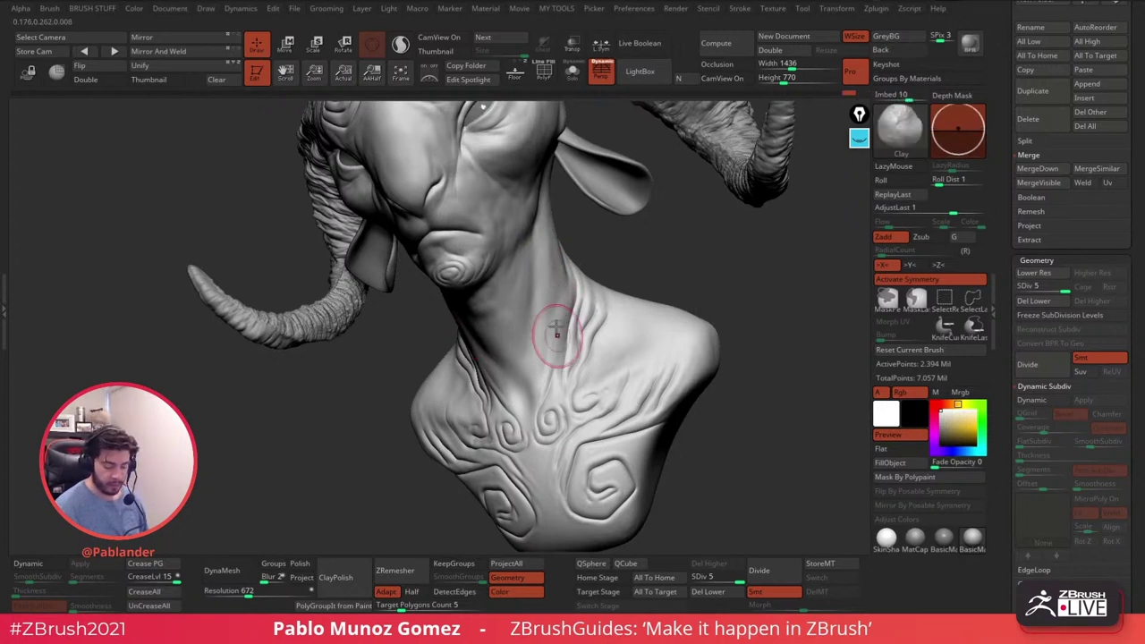
# - Sculpt the shoulders beside the collar folds with the Standard brush at a larger size
pyautogui.keyDown('shift'); pyautogui.moveTo(601, 233); pyautogui.dragTo(626, 265); pyautogui.keyUp('shift')
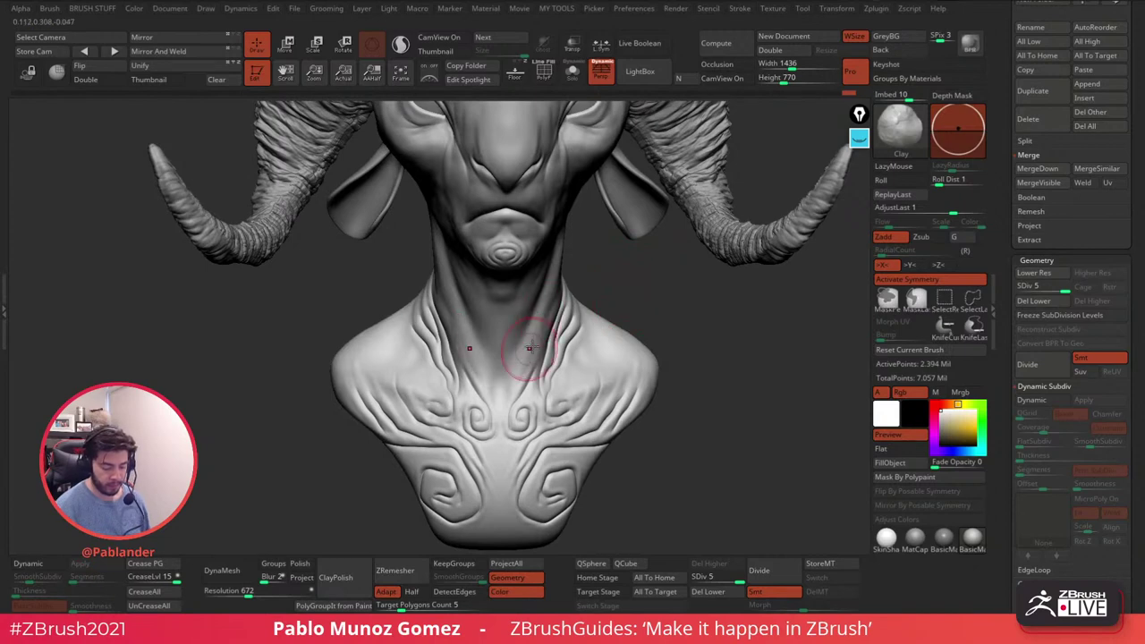
pyautogui.moveTo(679, 344)
pyautogui.mouseDown()
pyautogui.moveTo(688, 358)
pyautogui.moveTo(577, 346)
pyautogui.mouseUp()
pyautogui.press('space')
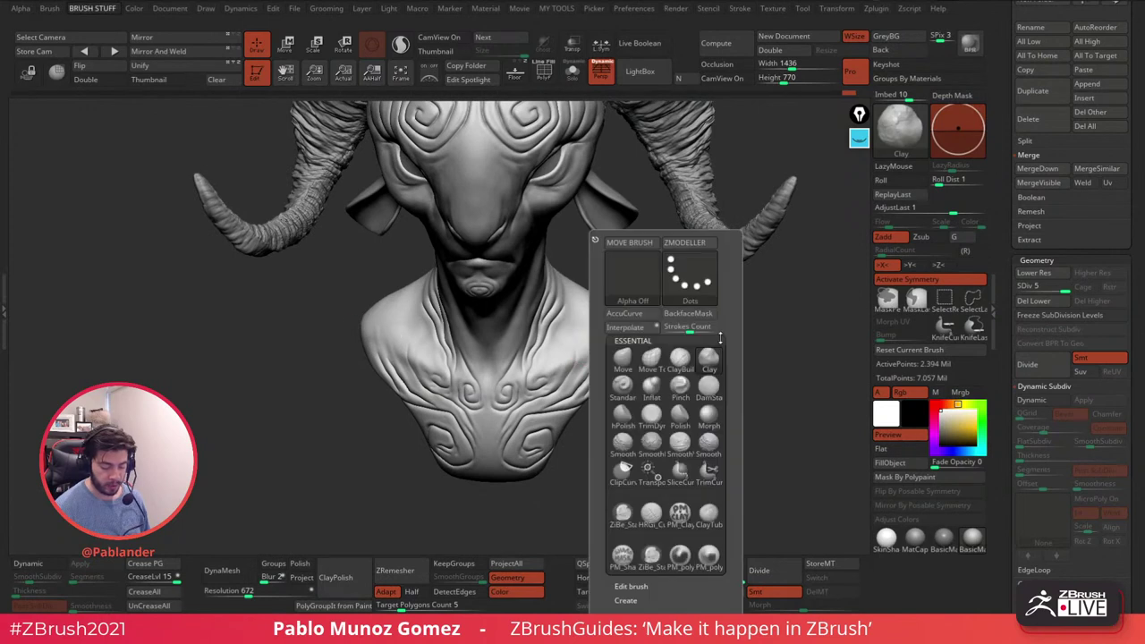
pyautogui.click(624, 391)
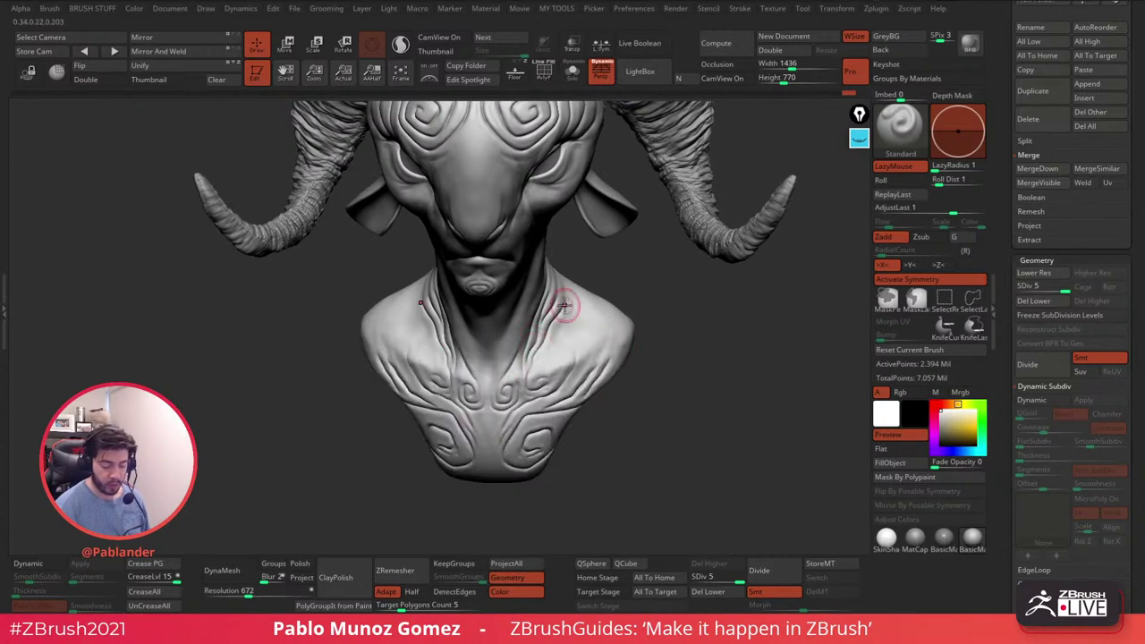
pyautogui.press('space')
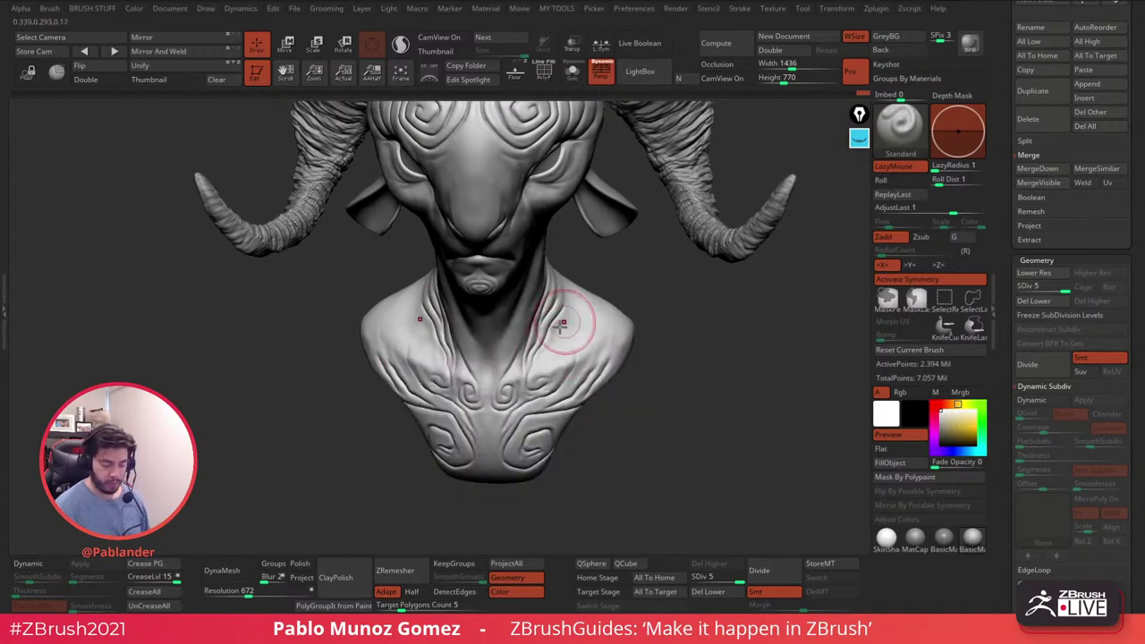
pyautogui.moveTo(586, 319)
pyautogui.mouseDown(button='right')
pyautogui.moveTo(573, 339)
pyautogui.moveTo(531, 310)
pyautogui.moveTo(541, 308)
pyautogui.moveTo(529, 317)
pyautogui.moveTo(596, 368)
pyautogui.mouseUp(button='right')
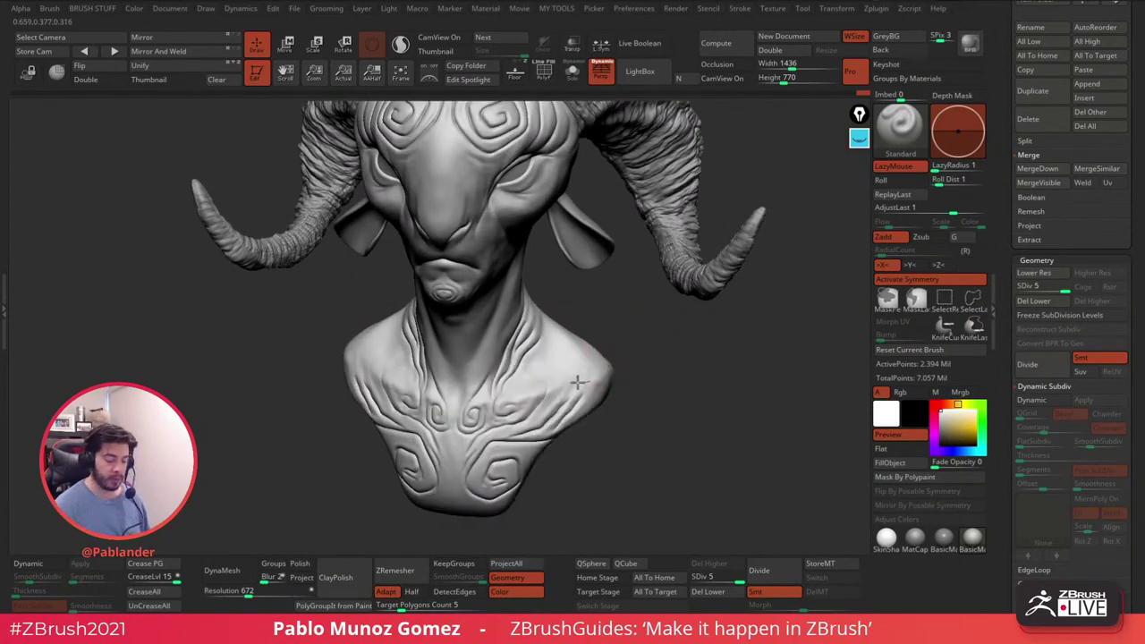
pyautogui.moveTo(587, 380)
pyautogui.mouseDown(button='right')
pyautogui.moveTo(641, 366)
pyautogui.moveTo(654, 322)
pyautogui.mouseUp(button='right')
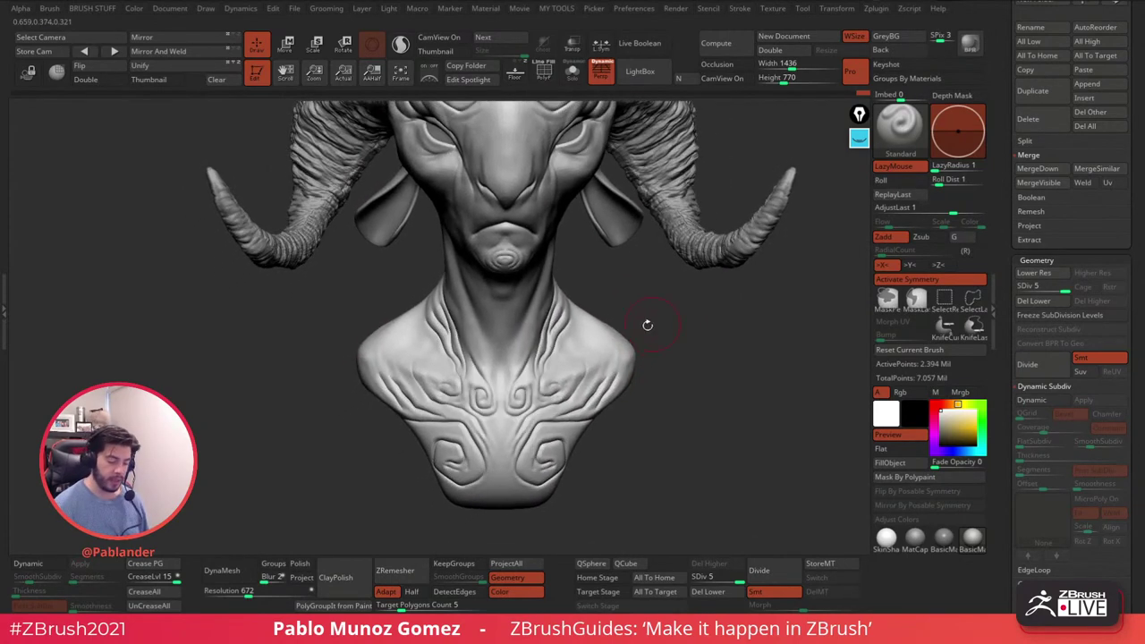
pyautogui.moveTo(578, 372); pyautogui.dragTo(629, 351, button='right')
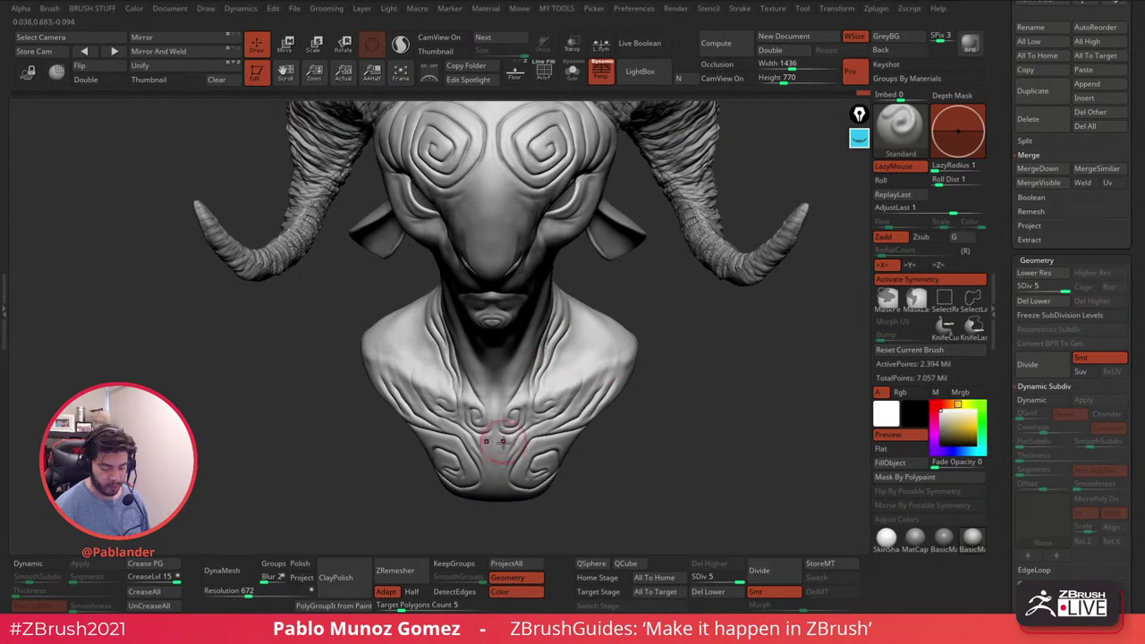
# - Refine the forms around the chest spirals and shoulder folds with Standard strokes and smoothing
pyautogui.press('shift')
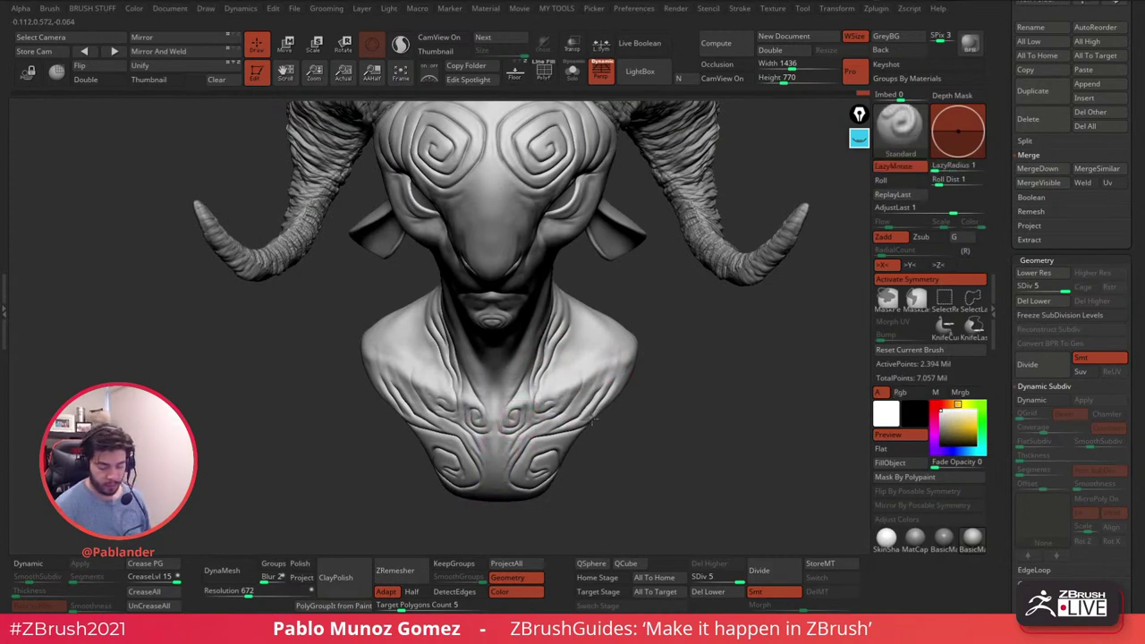
pyautogui.moveTo(539, 404)
pyautogui.mouseDown(button='right')
pyautogui.moveTo(617, 407)
pyautogui.moveTo(577, 398)
pyautogui.mouseUp(button='right')
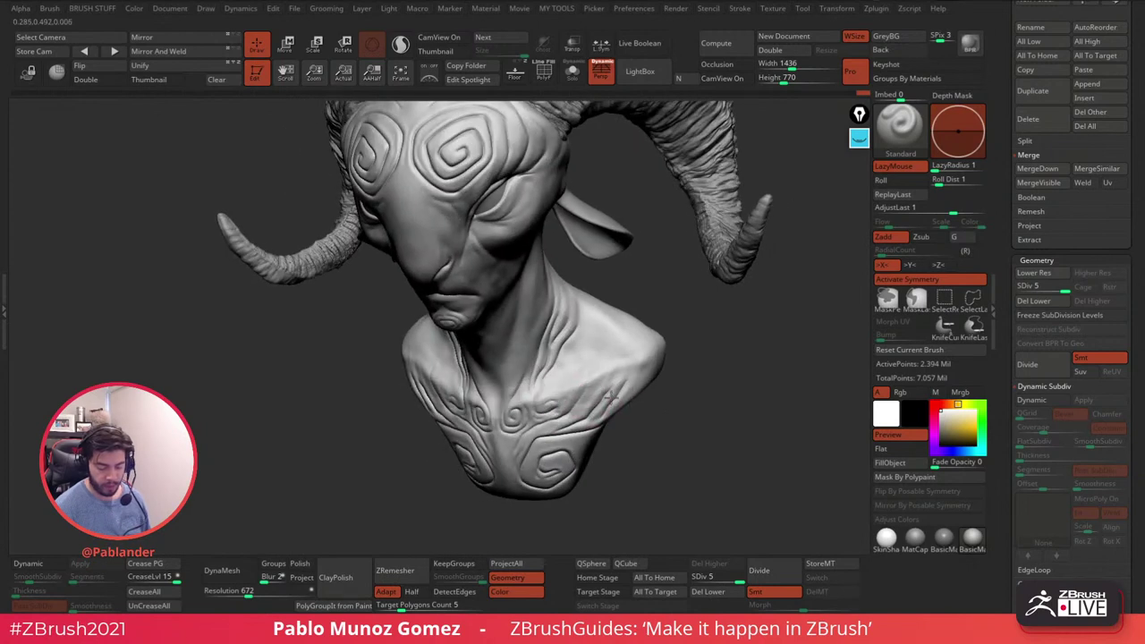
pyautogui.press('shift')
pyautogui.moveTo(598, 383)
pyautogui.mouseDown()
pyautogui.moveTo(637, 367)
pyautogui.moveTo(611, 374)
pyautogui.moveTo(633, 362)
pyautogui.moveTo(598, 313)
pyautogui.moveTo(616, 344)
pyautogui.moveTo(612, 329)
pyautogui.mouseUp()
pyautogui.moveTo(612, 329)
pyautogui.mouseDown(button='right')
pyautogui.moveTo(567, 314)
pyautogui.moveTo(489, 337)
pyautogui.moveTo(455, 307)
pyautogui.mouseUp(button='right')
pyautogui.press('shift')
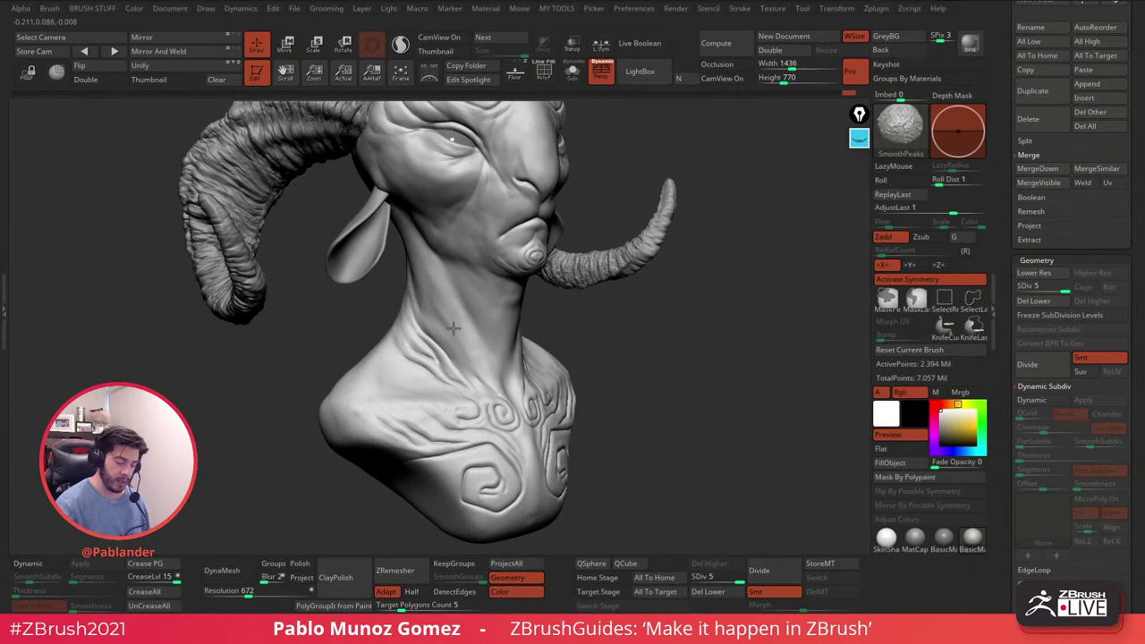
# - Smooth the side of the neck and define the underside of the jaw and chin
pyautogui.moveTo(452, 327)
pyautogui.keyDown('shift'); pyautogui.mouseDown()
pyautogui.moveTo(441, 304)
pyautogui.moveTo(456, 320)
pyautogui.mouseUp(); pyautogui.keyUp('shift')
pyautogui.moveTo(471, 353)
pyautogui.mouseDown(button='right')
pyautogui.moveTo(527, 300)
pyautogui.moveTo(519, 271)
pyautogui.moveTo(467, 254)
pyautogui.moveTo(436, 263)
pyautogui.mouseUp(button='right')
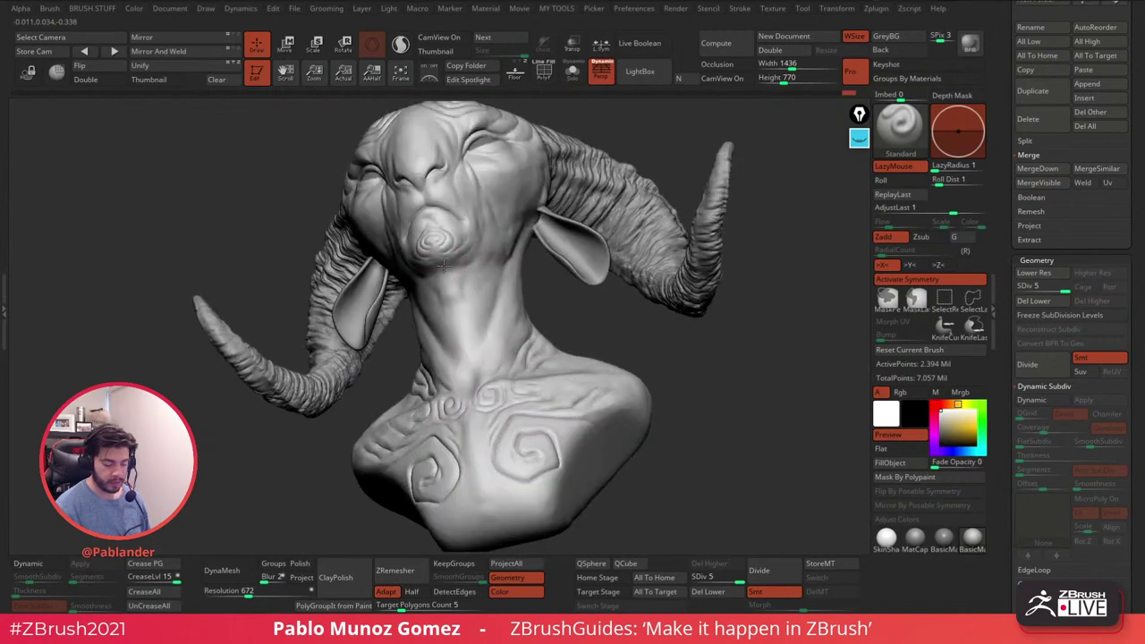
pyautogui.press('shift')
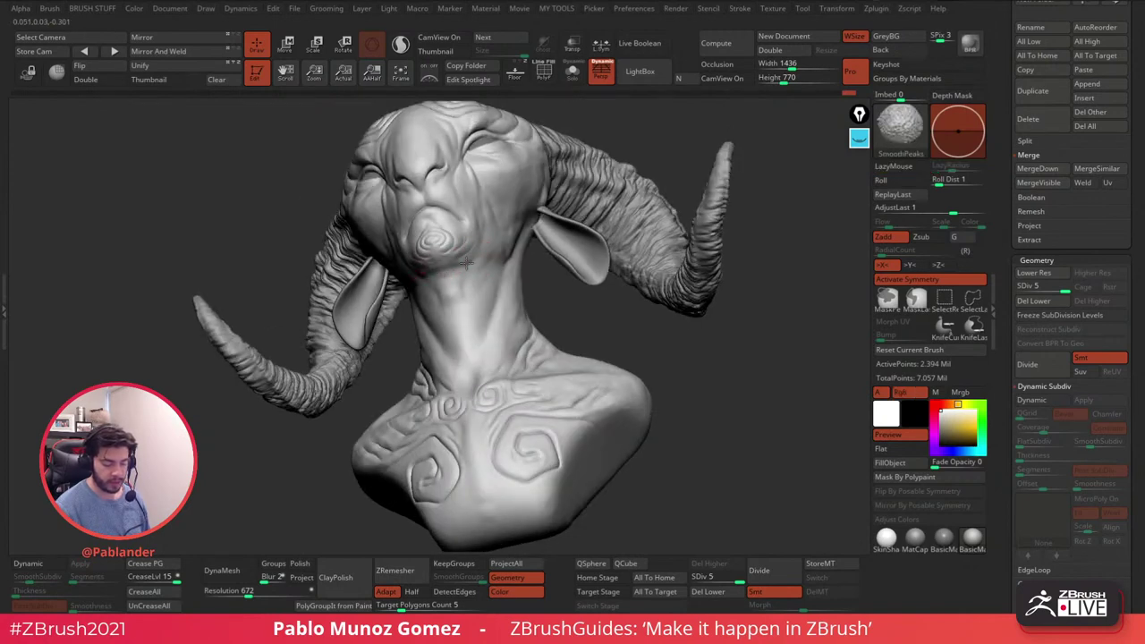
pyautogui.moveTo(474, 257); pyautogui.dragTo(483, 255, button='right')
pyautogui.press('shift')
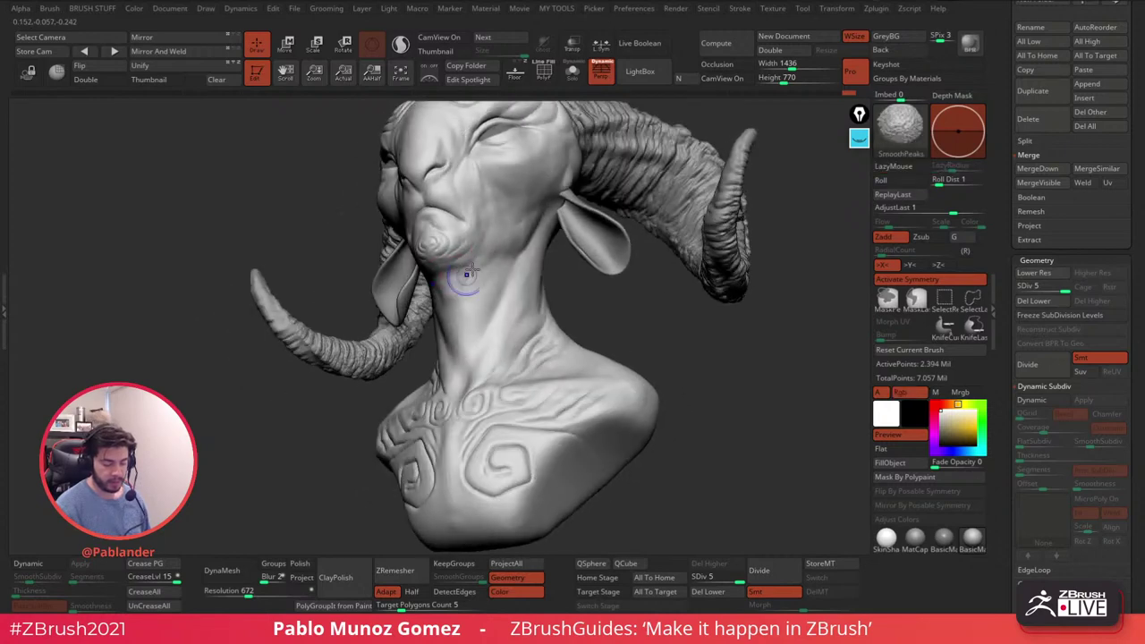
pyautogui.moveTo(490, 220); pyautogui.dragTo(488, 211, button='right')
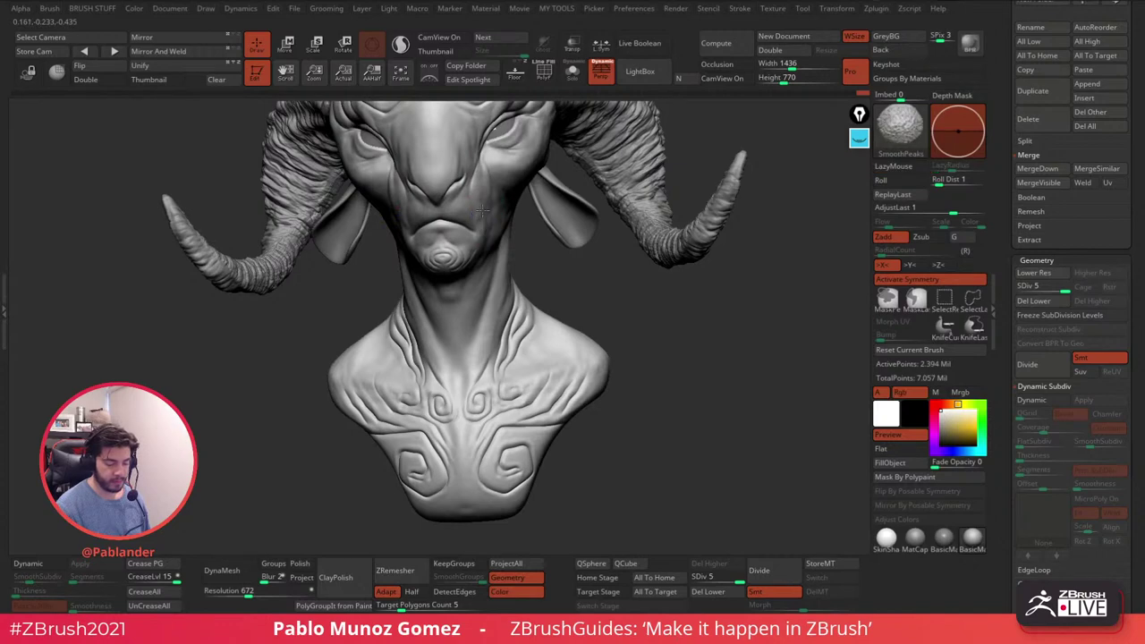
pyautogui.moveTo(483, 213); pyautogui.dragTo(503, 264, button='right')
# - Build up the cheek between the lower eyelid and mouth corner with the Clay brush and smooth it
pyautogui.press('b')
pyautogui.click(596, 361)
pyautogui.moveTo(716, 230)
pyautogui.mouseDown(button='right')
pyautogui.moveTo(508, 274)
pyautogui.moveTo(483, 249)
pyautogui.moveTo(396, 329)
pyautogui.mouseUp(button='right')
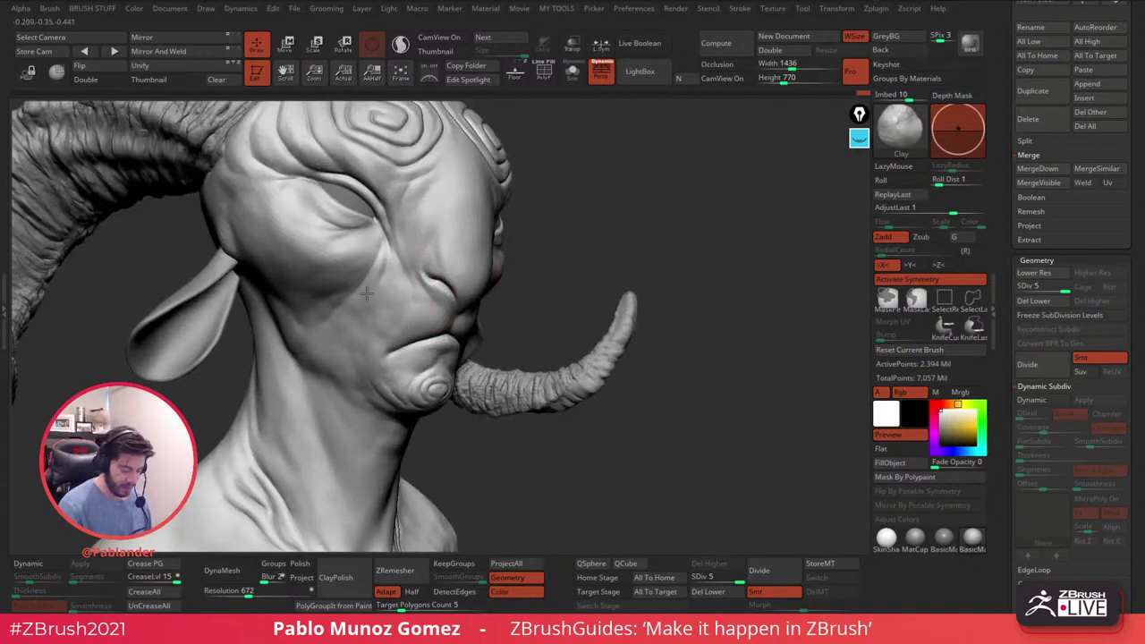
pyautogui.press('shift')
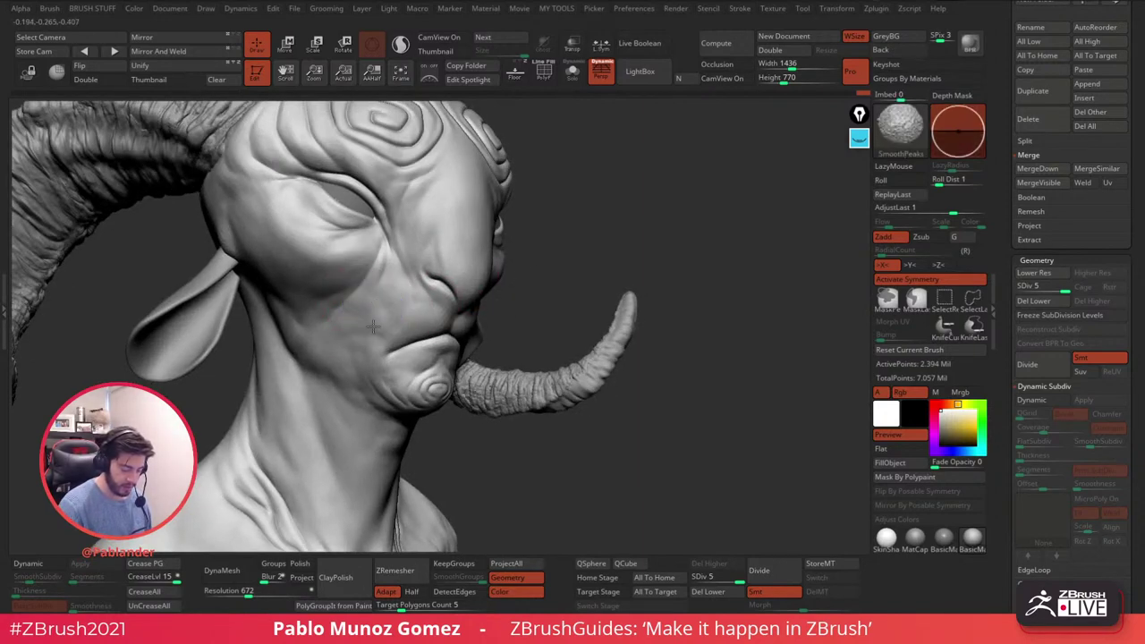
pyautogui.moveTo(433, 281)
pyautogui.mouseDown(button='right')
pyautogui.moveTo(465, 313)
pyautogui.moveTo(536, 330)
pyautogui.moveTo(602, 410)
pyautogui.moveTo(619, 394)
pyautogui.moveTo(601, 385)
pyautogui.mouseUp(button='right')
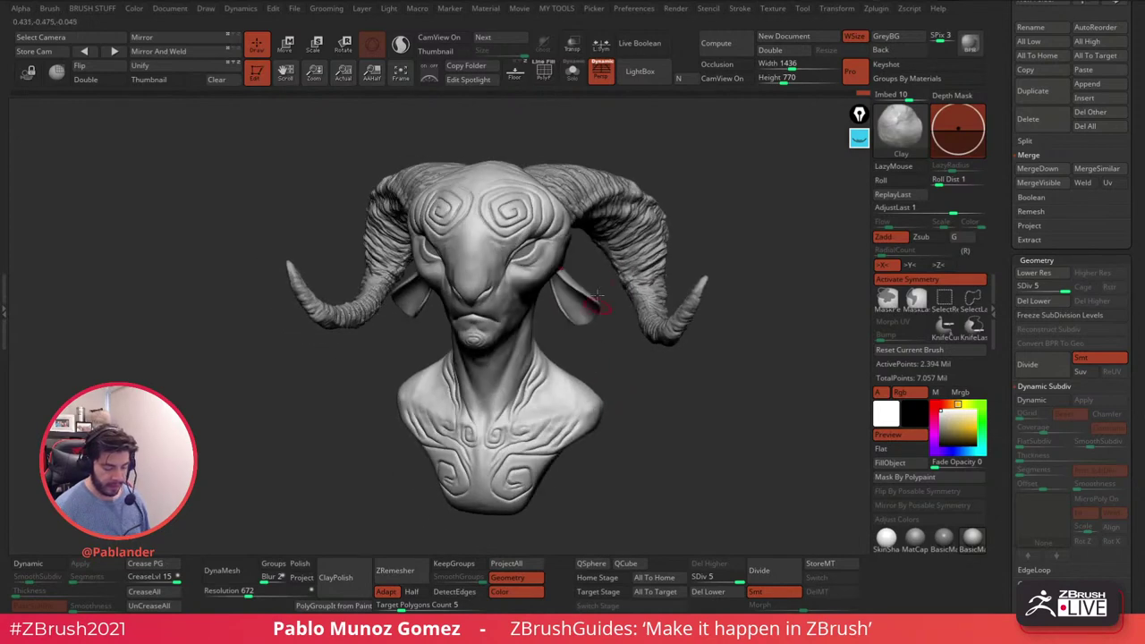
# - Flatten the forehead surfaces between and around the brow spirals with the TrimDynamic brush
pyautogui.press('space')
pyautogui.click(590, 418)
pyautogui.moveTo(501, 256)
pyautogui.mouseDown(button='right')
pyautogui.moveTo(524, 332)
pyautogui.moveTo(539, 280)
pyautogui.moveTo(511, 257)
pyautogui.mouseUp(button='right')
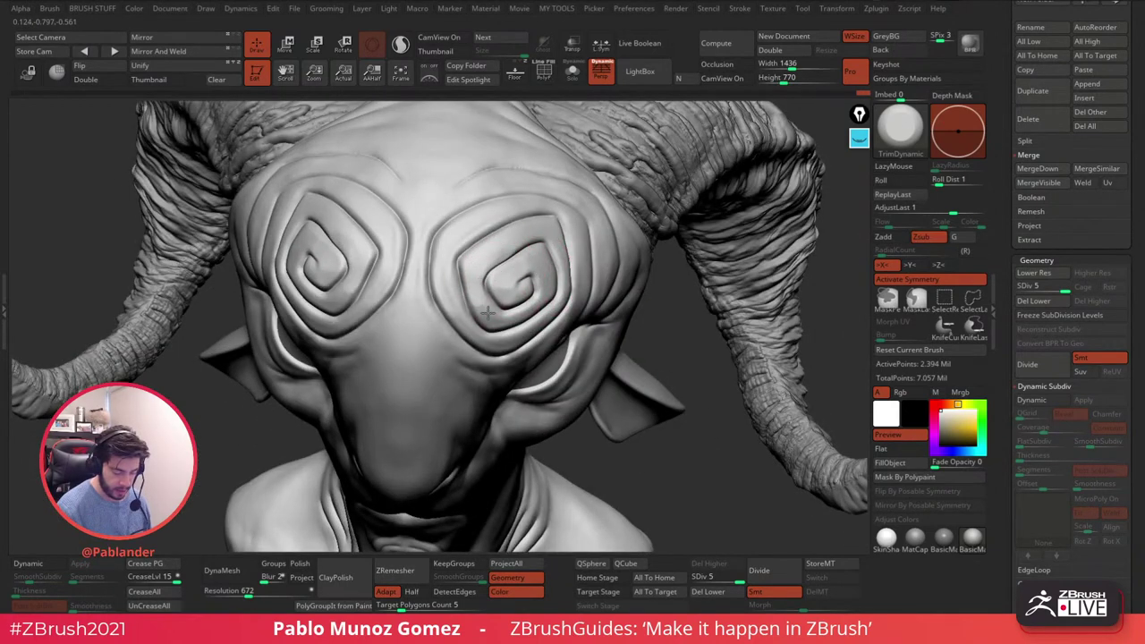
pyautogui.moveTo(501, 304); pyautogui.dragTo(514, 274, button='right')
pyautogui.press('space')
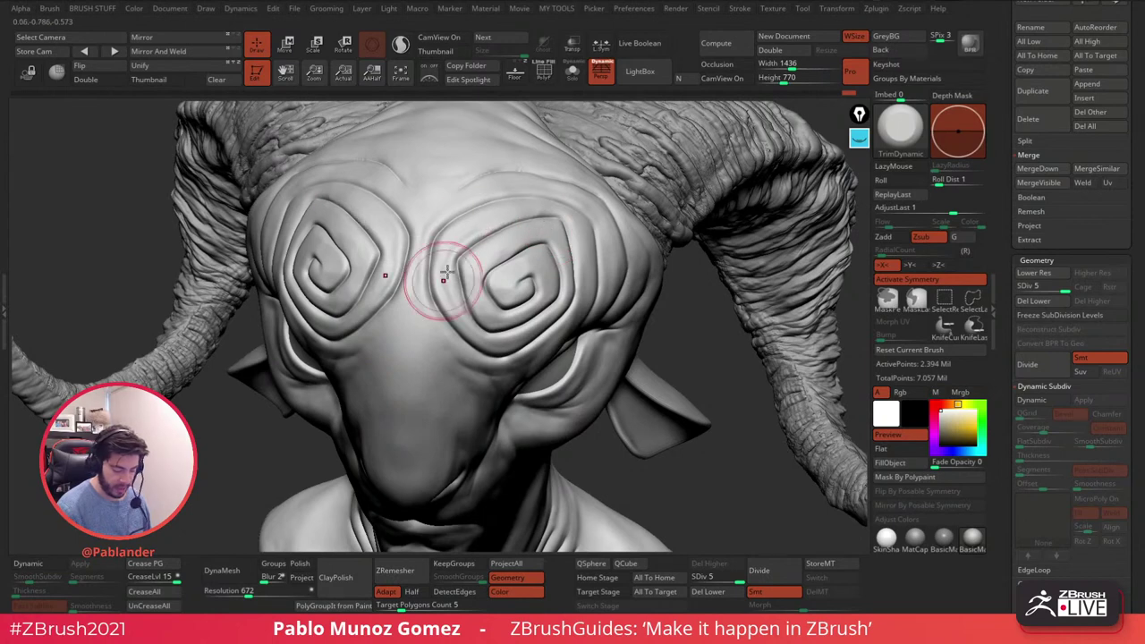
pyautogui.moveTo(457, 295); pyautogui.dragTo(573, 277, button='right')
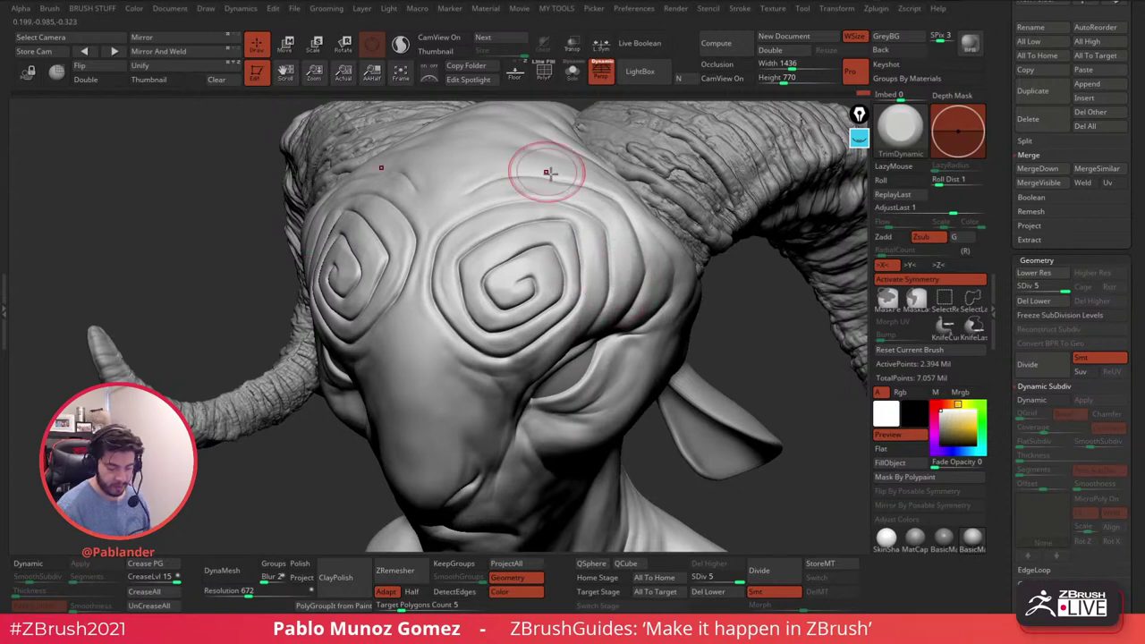
pyautogui.moveTo(537, 166); pyautogui.dragTo(593, 191, button='right')
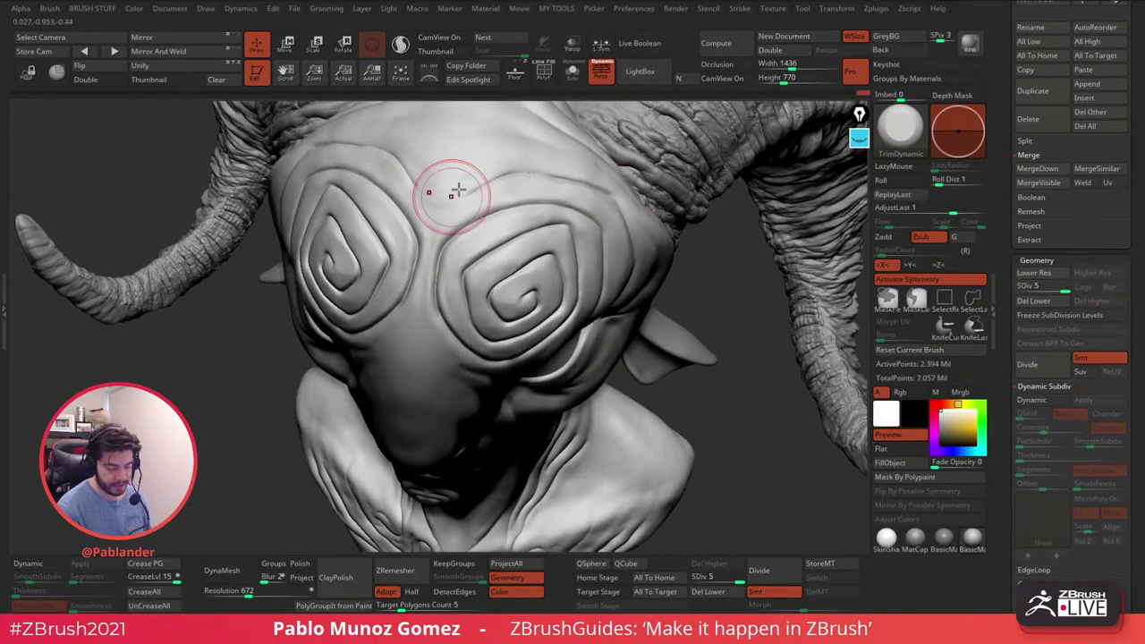
pyautogui.moveTo(519, 242)
pyautogui.mouseDown(button='right')
pyautogui.moveTo(545, 218)
pyautogui.moveTo(491, 296)
pyautogui.moveTo(569, 258)
pyautogui.mouseUp(button='right')
pyautogui.moveTo(550, 324); pyautogui.dragTo(551, 287, button='right')
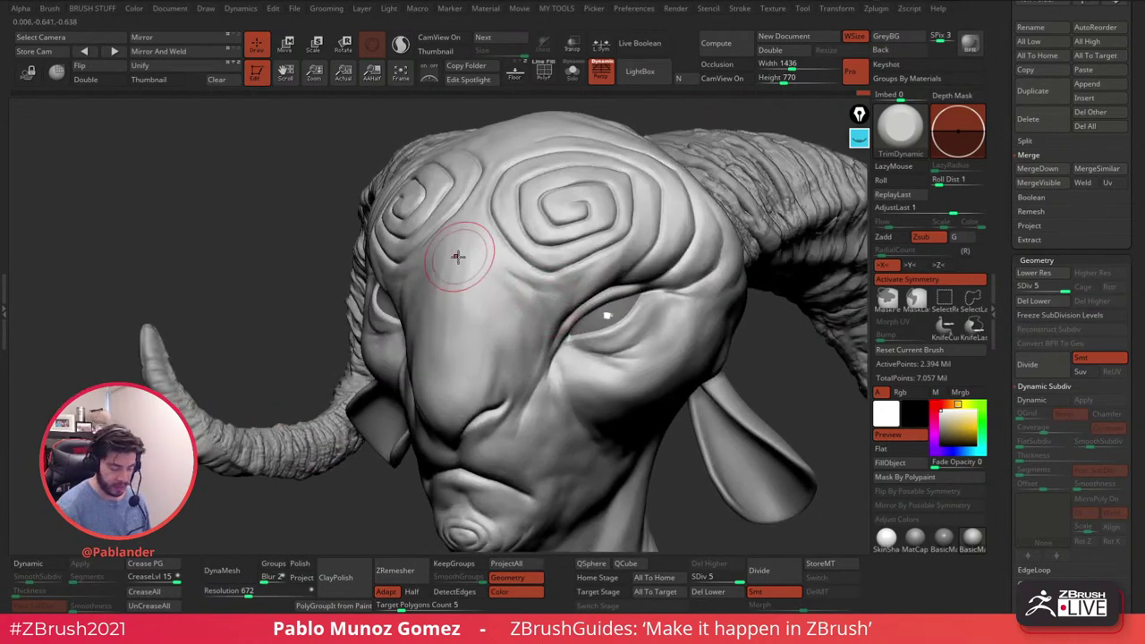
# - Trim and smooth the planes of the nose bridge down to the nostrils
pyautogui.press('shift')
pyautogui.moveTo(442, 370)
pyautogui.mouseDown()
pyautogui.moveTo(450, 304)
pyautogui.moveTo(447, 386)
pyautogui.mouseUp()
pyautogui.moveTo(460, 332)
pyautogui.mouseDown(button='right')
pyautogui.moveTo(485, 271)
pyautogui.moveTo(493, 296)
pyautogui.mouseUp(button='right')
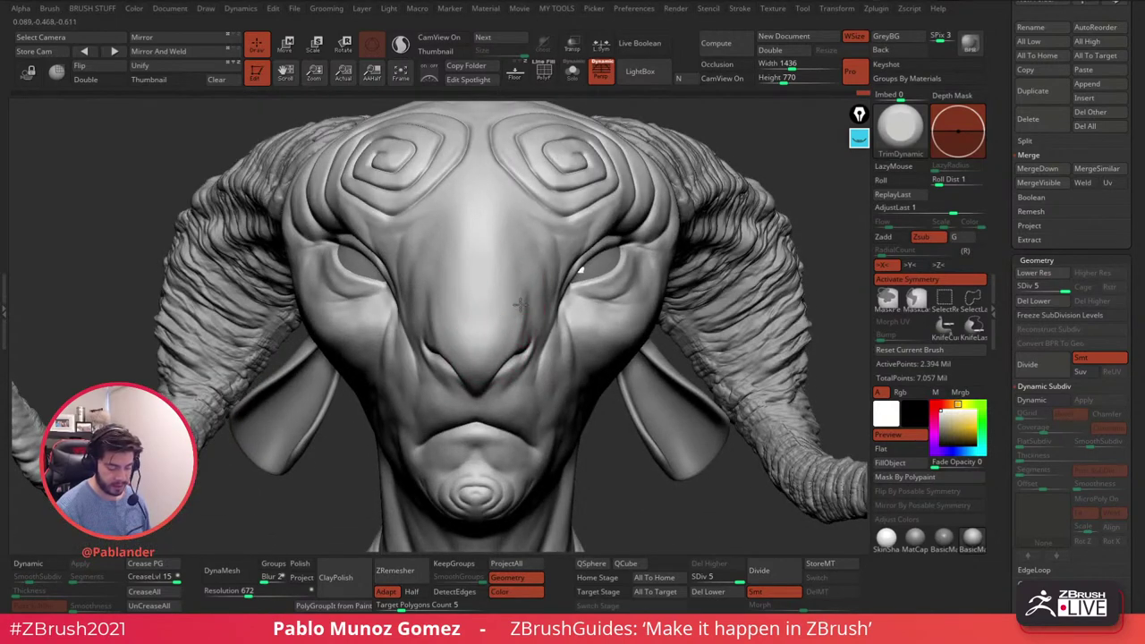
pyautogui.press('shift')
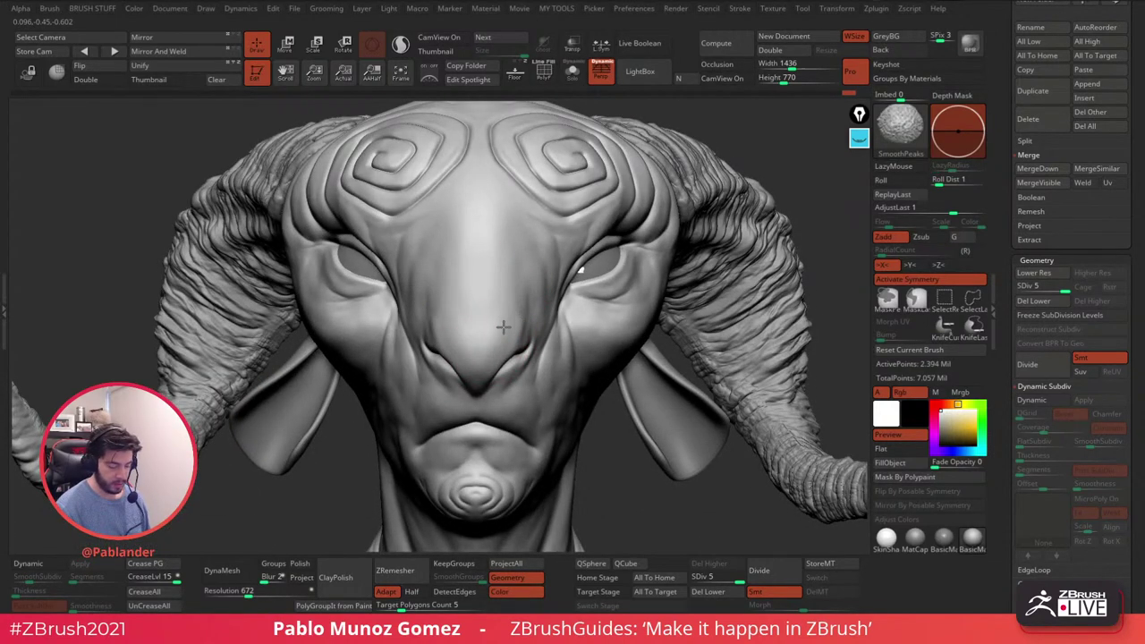
# - Plane the cheekbone from below the eye toward the ear with TrimDynamic and smooth it
pyautogui.moveTo(593, 312); pyautogui.dragTo(611, 371, button='right')
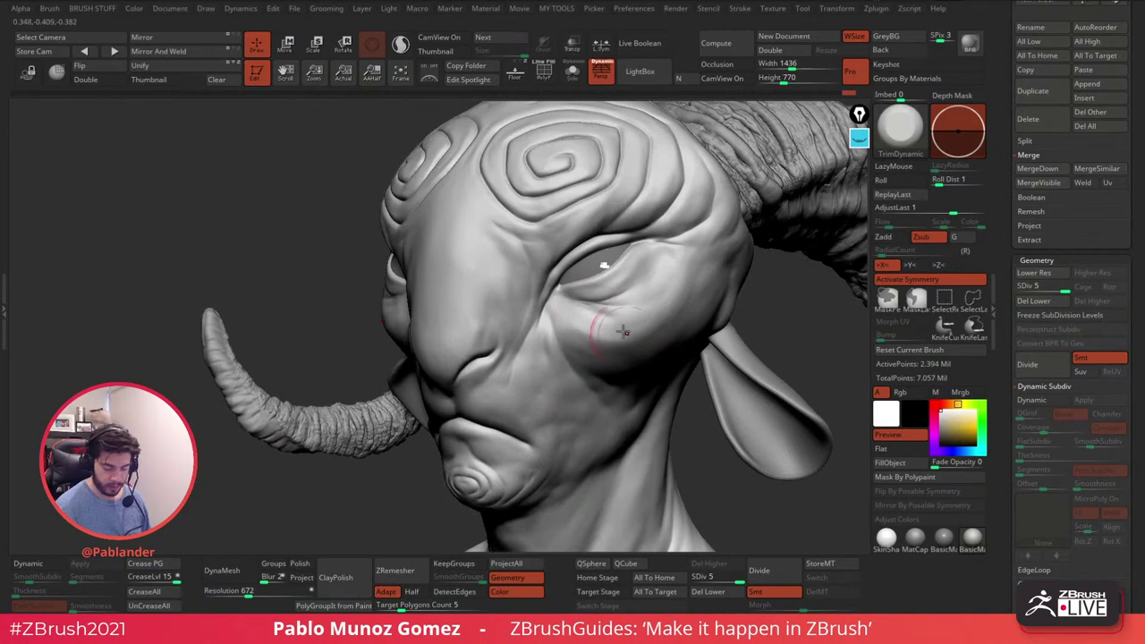
pyautogui.press('shift')
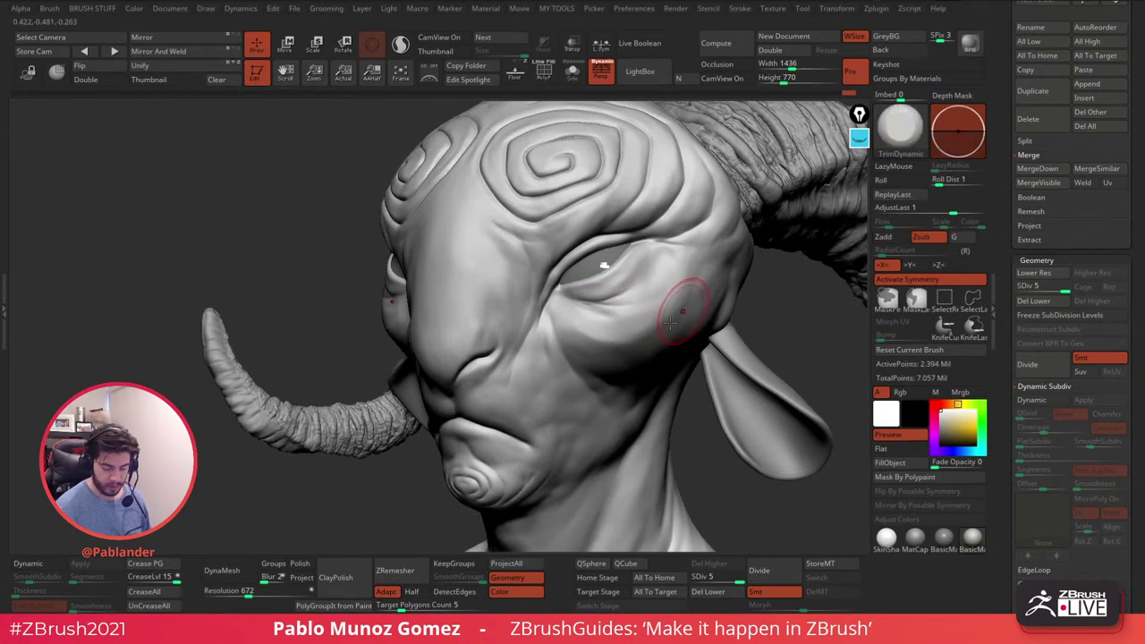
pyautogui.keyDown('shift'); pyautogui.moveTo(691, 309); pyautogui.dragTo(664, 314); pyautogui.keyUp('shift')
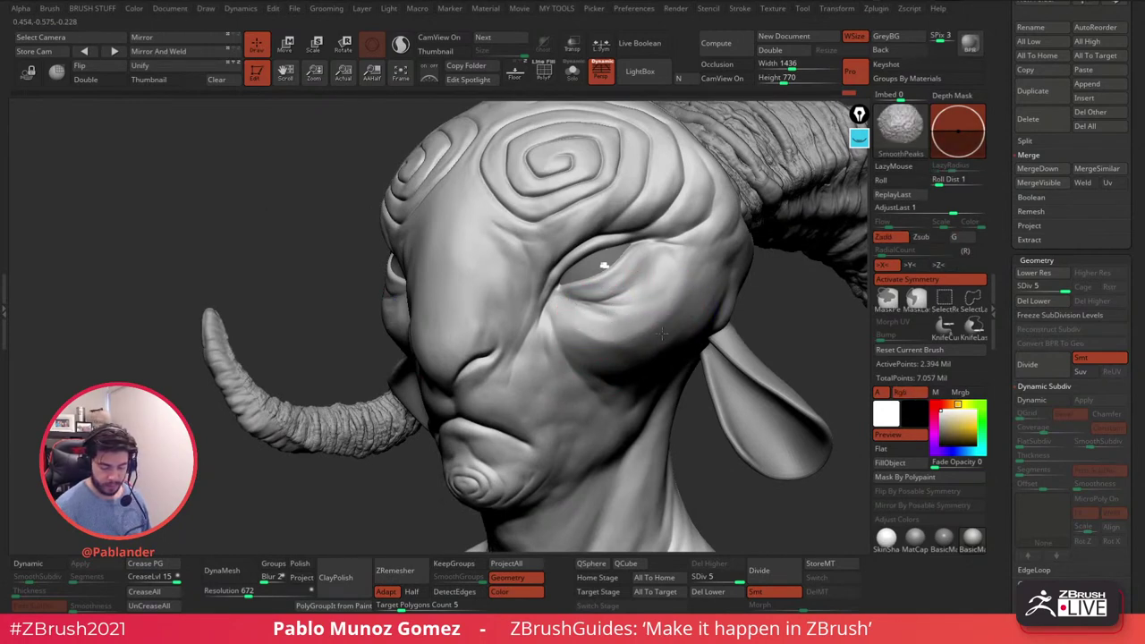
pyautogui.moveTo(669, 333); pyautogui.dragTo(675, 289, button='right')
pyautogui.moveTo(676, 288)
pyautogui.mouseDown()
pyautogui.moveTo(660, 350)
pyautogui.moveTo(701, 329)
pyautogui.mouseUp()
pyautogui.moveTo(713, 305); pyautogui.dragTo(649, 348)
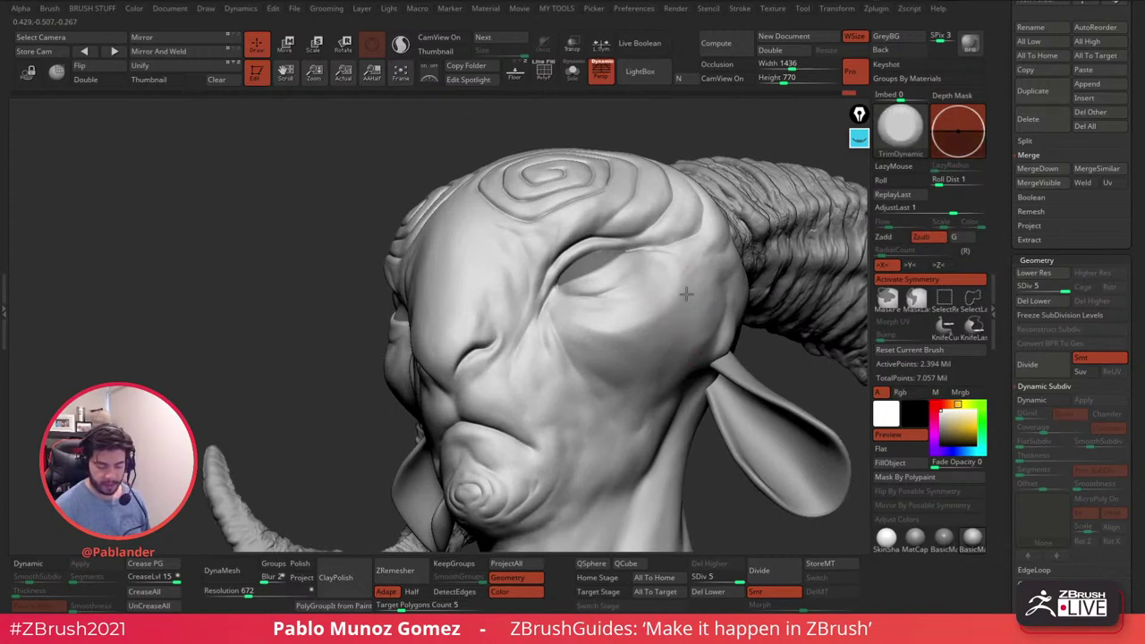
# - Switch to a large Move brush and lower the bust to subdivision level 1
pyautogui.moveTo(680, 307)
pyautogui.mouseDown(button='right')
pyautogui.moveTo(653, 330)
pyautogui.moveTo(677, 268)
pyautogui.moveTo(715, 271)
pyautogui.moveTo(677, 243)
pyautogui.moveTo(602, 429)
pyautogui.moveTo(573, 380)
pyautogui.moveTo(562, 305)
pyautogui.moveTo(677, 396)
pyautogui.moveTo(567, 394)
pyautogui.mouseUp(button='right')
pyautogui.press('b')
pyautogui.click(599, 358)
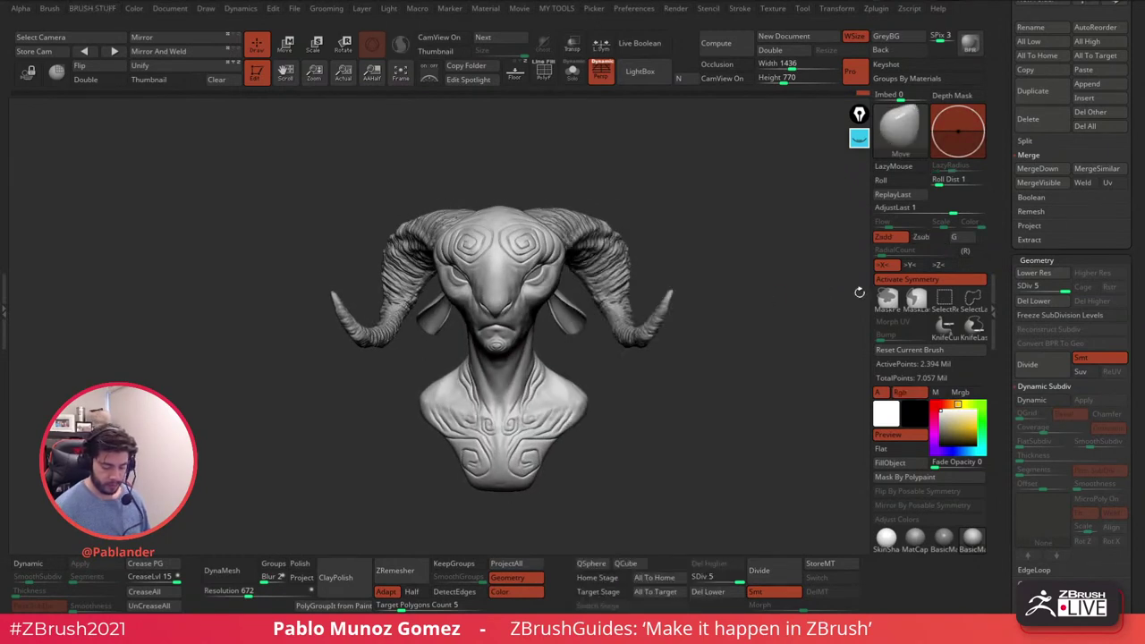
pyautogui.moveTo(722, 575); pyautogui.dragTo(692, 576)
pyautogui.press('space')
pyautogui.moveTo(719, 287); pyautogui.dragTo(696, 291)
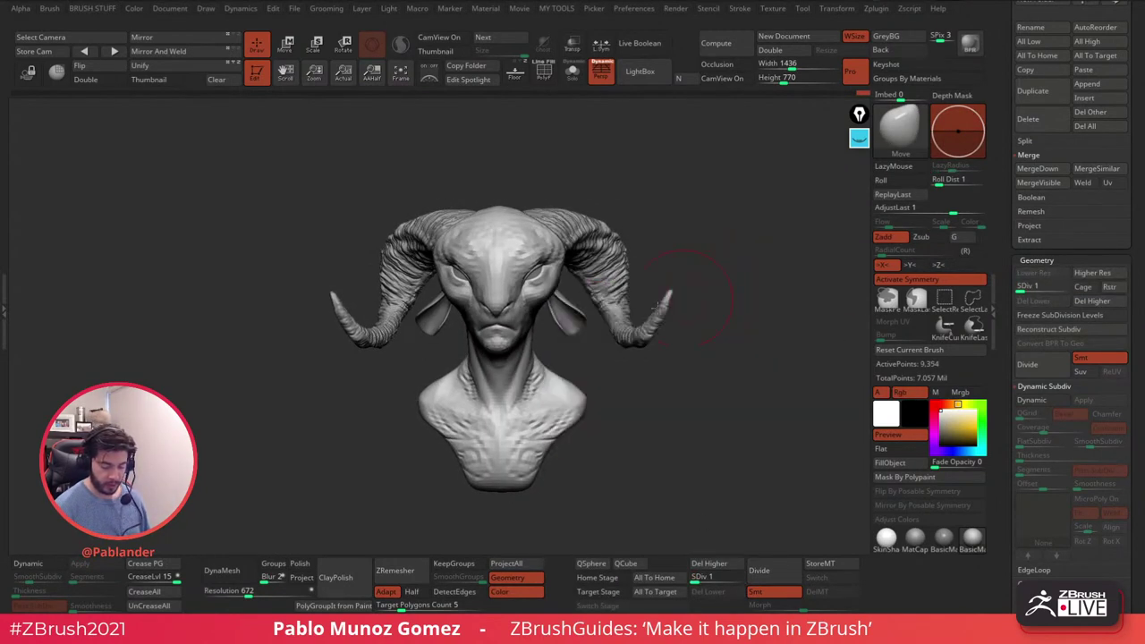
# - Reshape the side of the head around the cheek and horn base with the Move brush
pyautogui.moveTo(551, 296); pyautogui.dragTo(561, 238, button='right')
pyautogui.moveTo(544, 304); pyautogui.dragTo(535, 303)
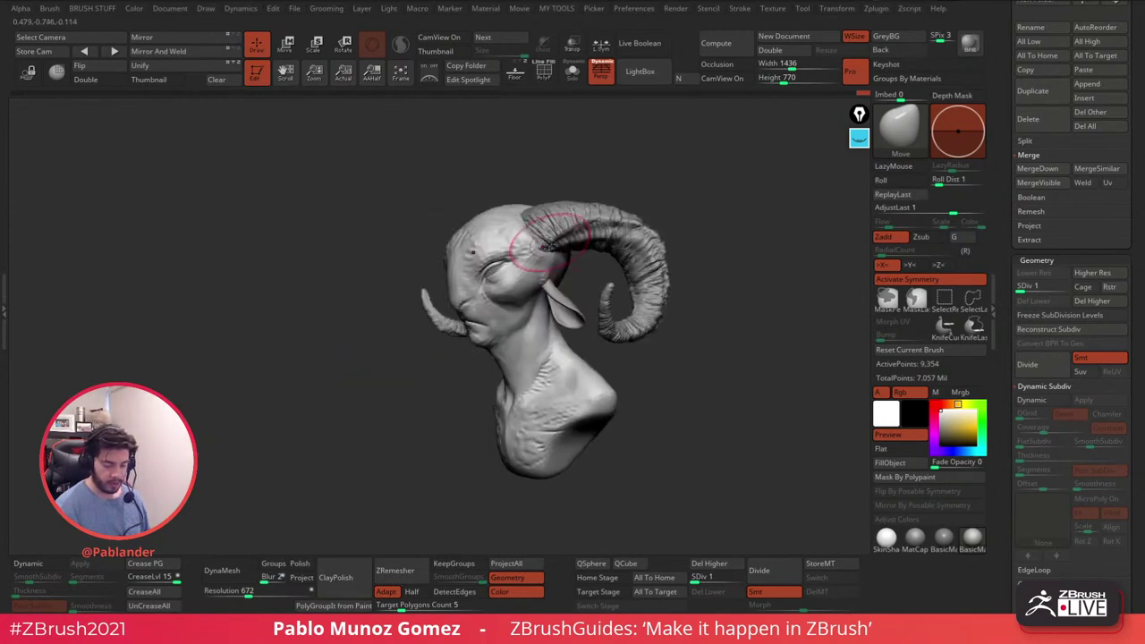
pyautogui.moveTo(547, 247); pyautogui.dragTo(541, 238)
pyautogui.moveTo(529, 230); pyautogui.dragTo(562, 255, button='right')
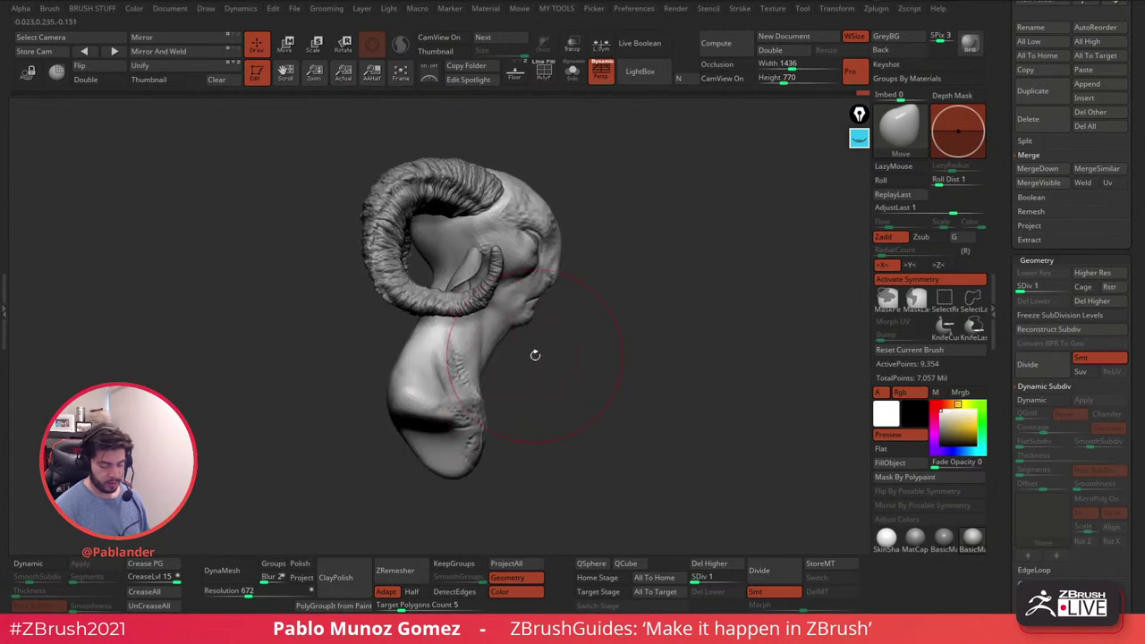
# - Reshape and smooth the back of the skull above the neck at subdivision level 1
pyautogui.moveTo(537, 352); pyautogui.dragTo(528, 336)
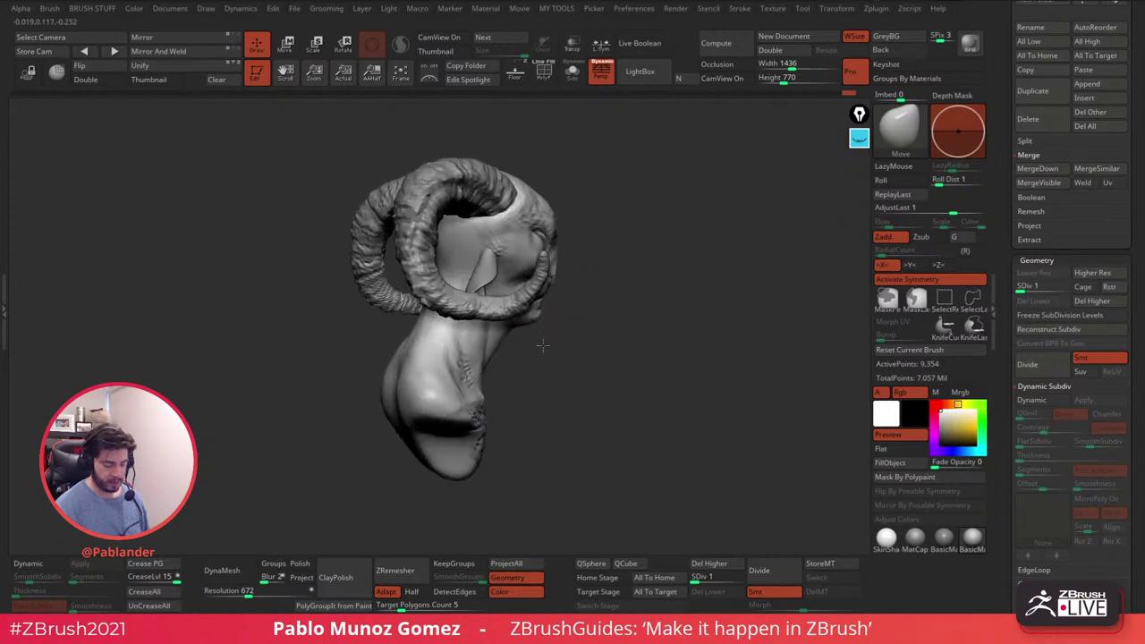
pyautogui.moveTo(537, 339); pyautogui.dragTo(514, 298)
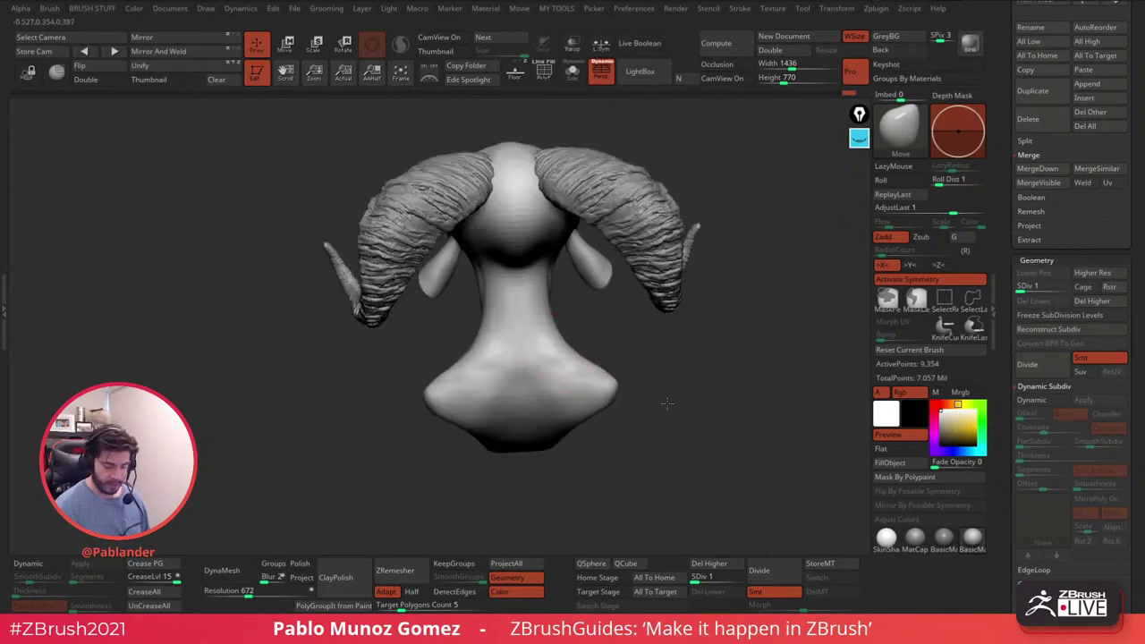
pyautogui.moveTo(626, 376); pyautogui.dragTo(640, 351)
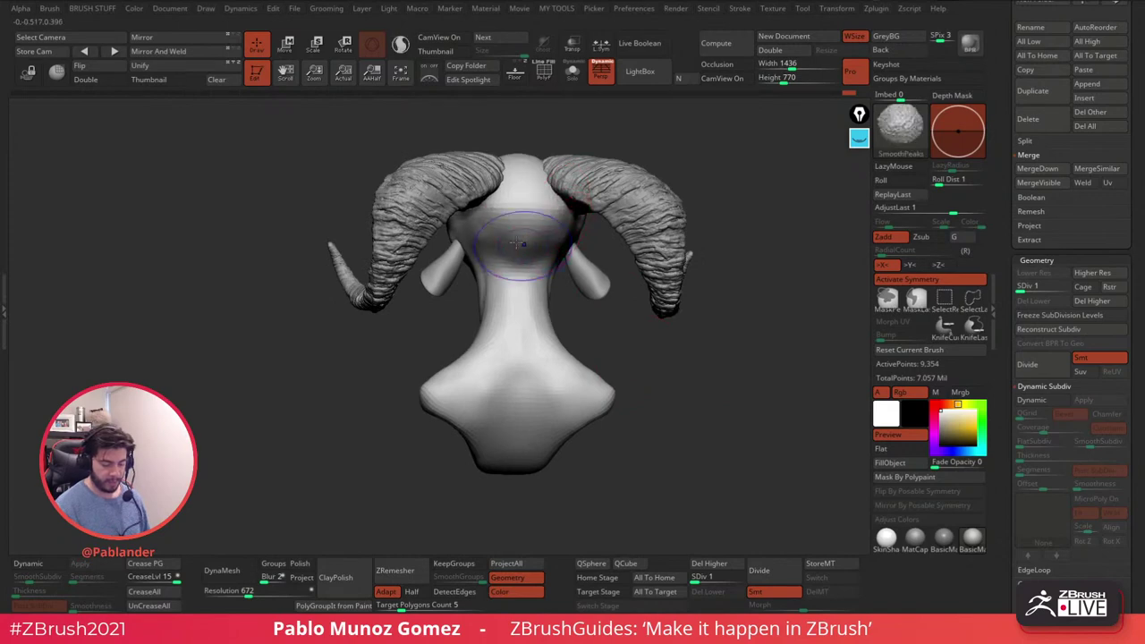
pyautogui.moveTo(521, 243); pyautogui.dragTo(620, 261, button='right')
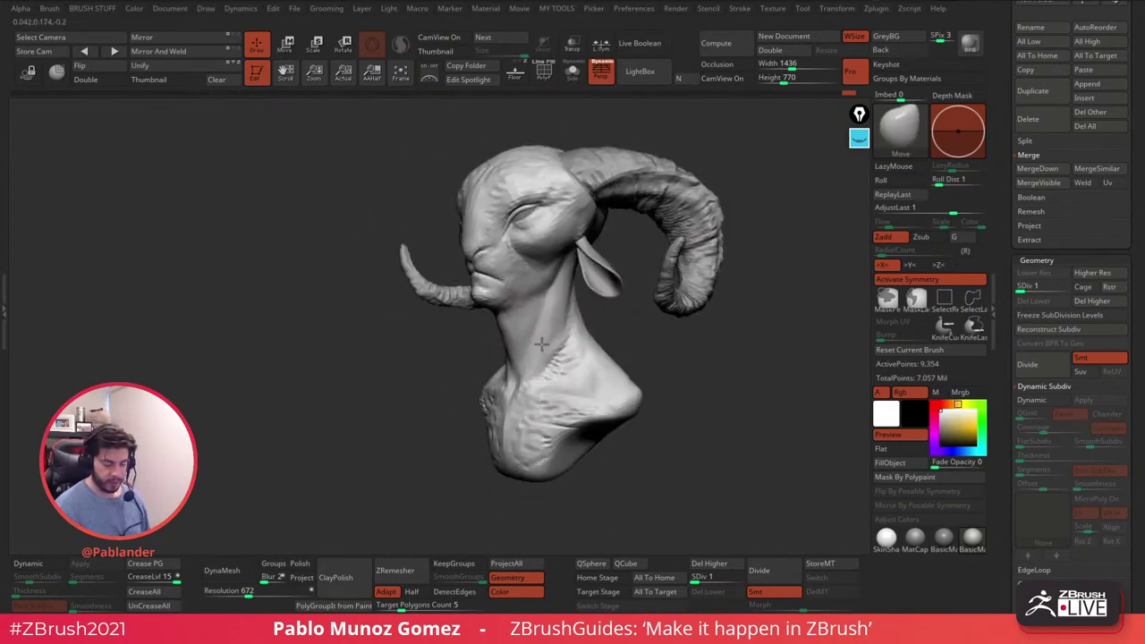
# - Raise the bust to subdivision level 5 and check it from the front
pyautogui.moveTo(573, 375); pyautogui.dragTo(656, 404)
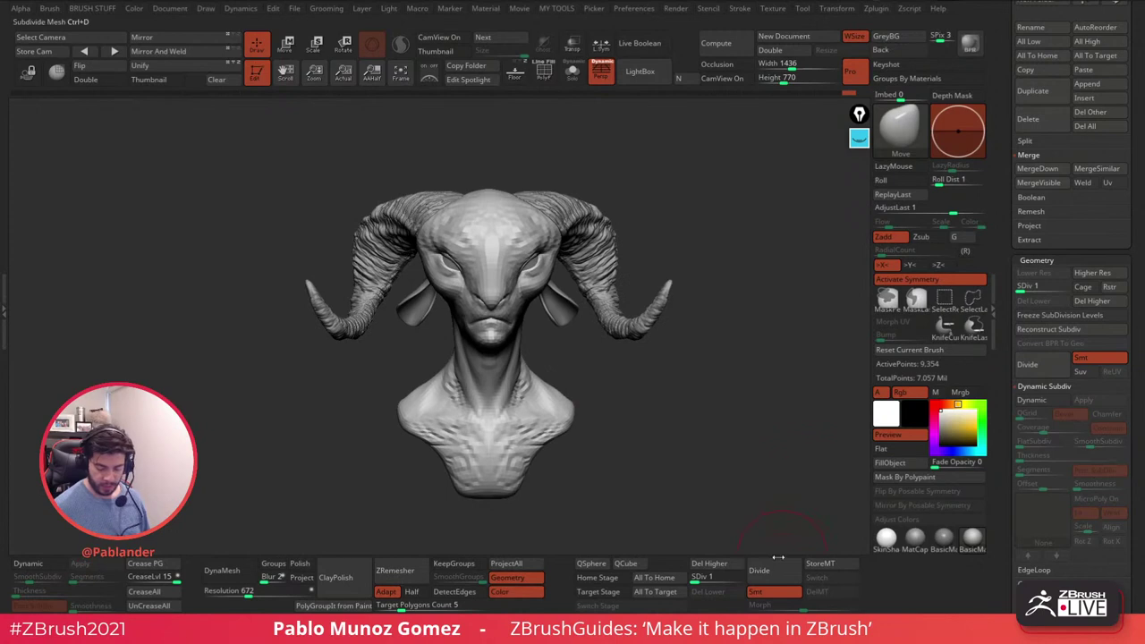
pyautogui.moveTo(715, 579); pyautogui.dragTo(743, 579)
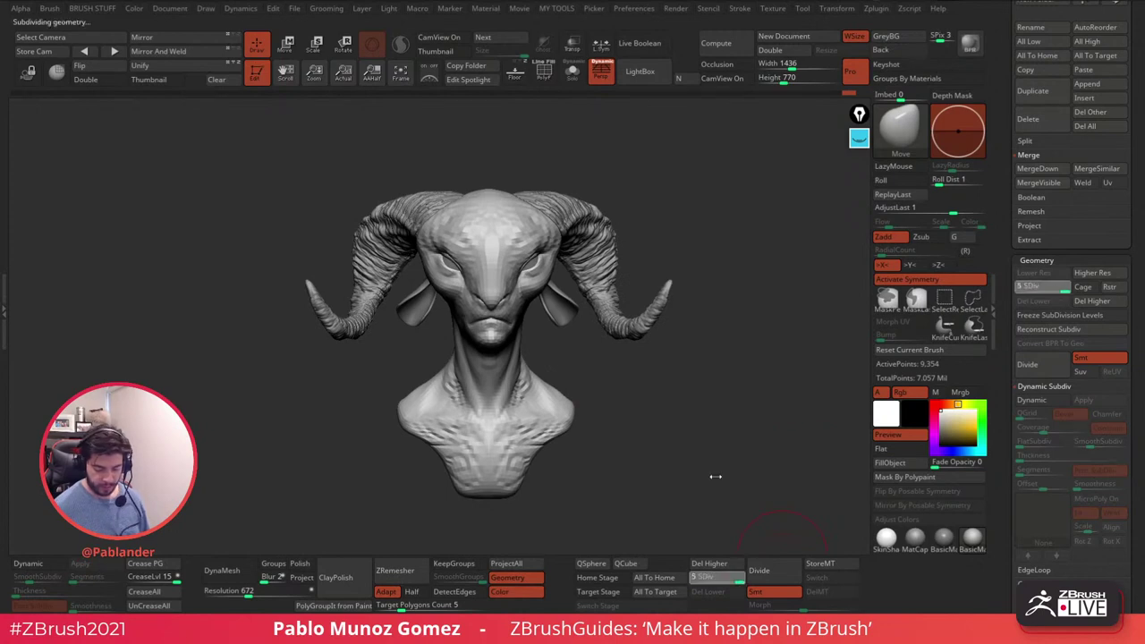
pyautogui.moveTo(685, 439); pyautogui.dragTo(684, 403)
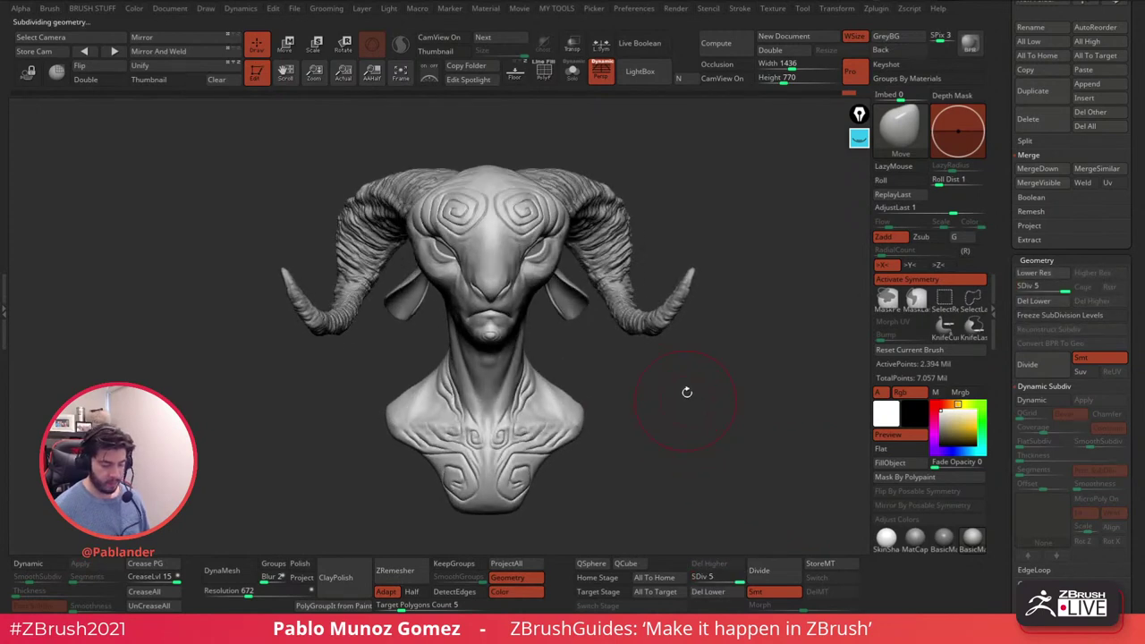
# - Fill the eye subtool with a dark colour, then reset the active colour to white and reselect the bust
pyautogui.keyDown('alt'); pyautogui.click(535, 253); pyautogui.keyUp('alt')
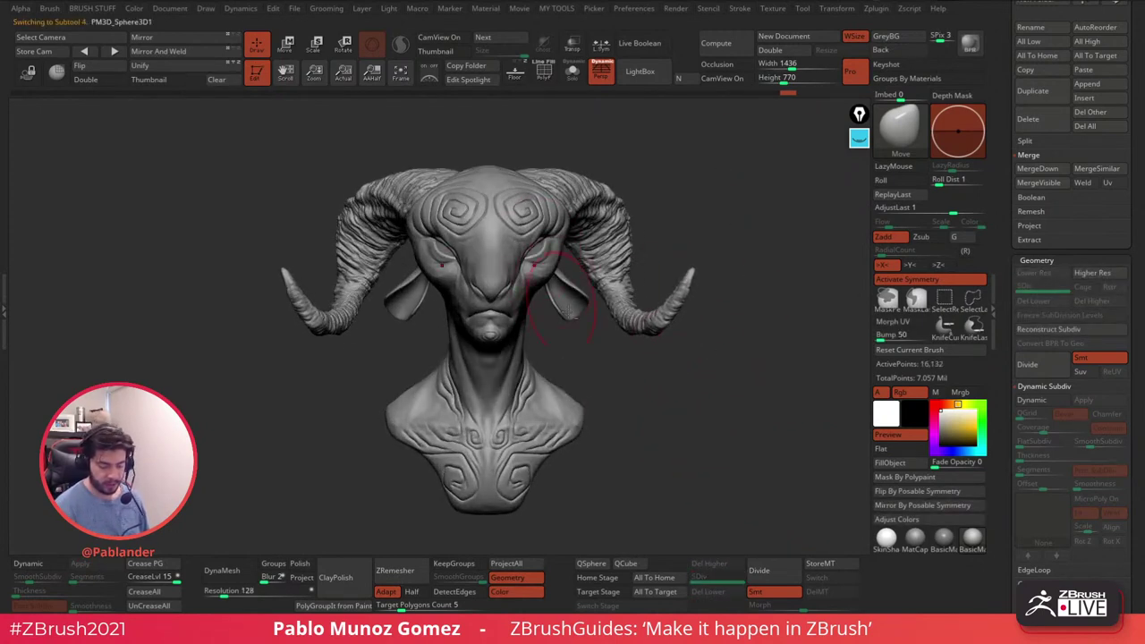
pyautogui.click(941, 435)
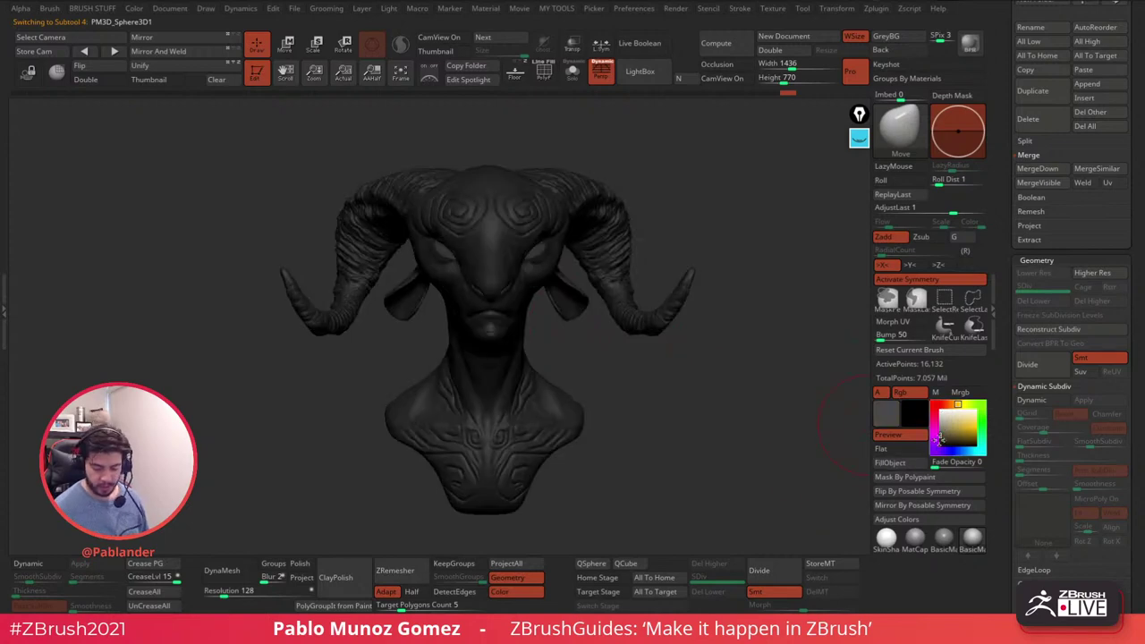
pyautogui.click(940, 439)
pyautogui.click(902, 464)
pyautogui.click(940, 411)
pyautogui.moveTo(673, 411)
pyautogui.mouseDown()
pyautogui.moveTo(662, 396)
pyautogui.moveTo(670, 412)
pyautogui.mouseUp()
pyautogui.keyDown('alt'); pyautogui.click(548, 408); pyautogui.keyUp('alt')
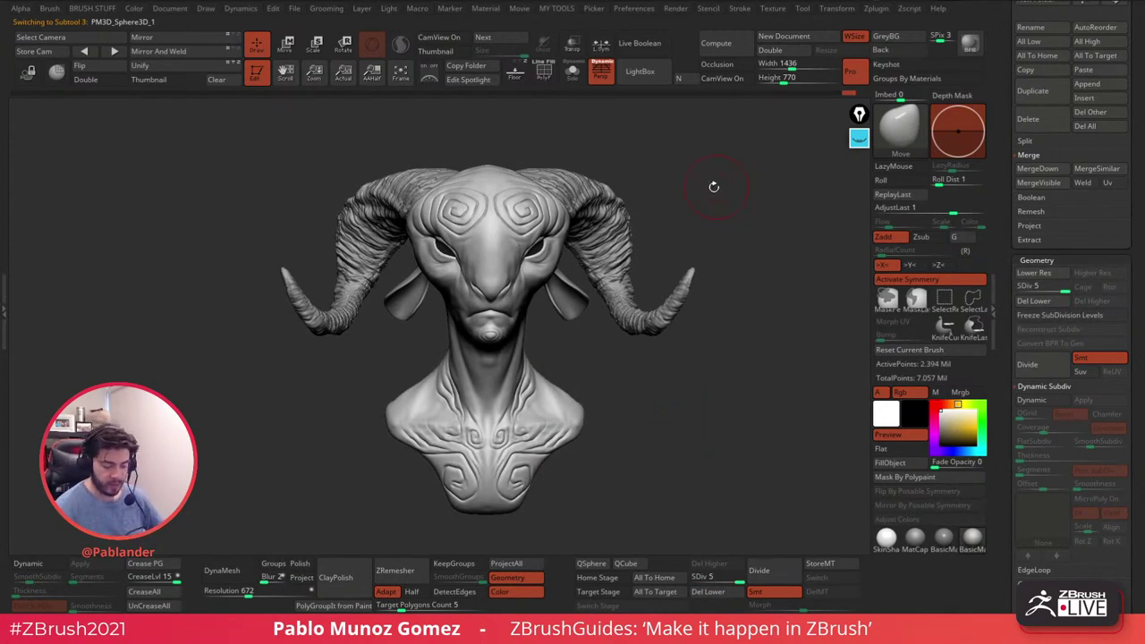
# - Select the horns, lower them to subdivision level 1 and adjust their outer curve with the Move brush
pyautogui.keyDown('alt'); pyautogui.click(626, 216); pyautogui.keyUp('alt')
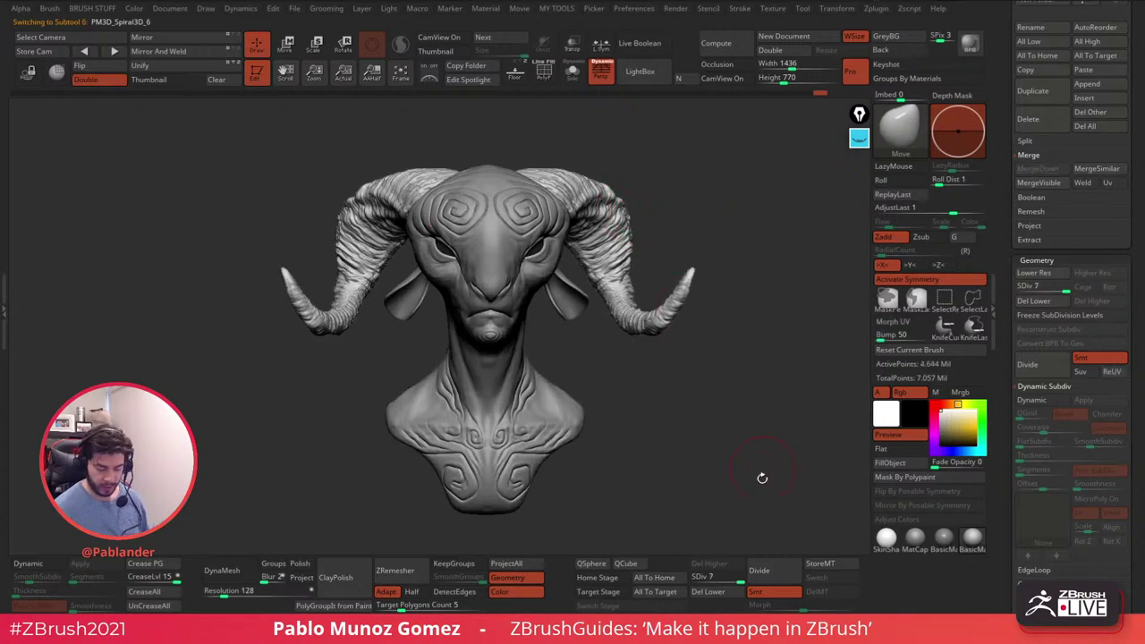
pyautogui.press('Return')
pyautogui.moveTo(646, 213); pyautogui.dragTo(657, 210)
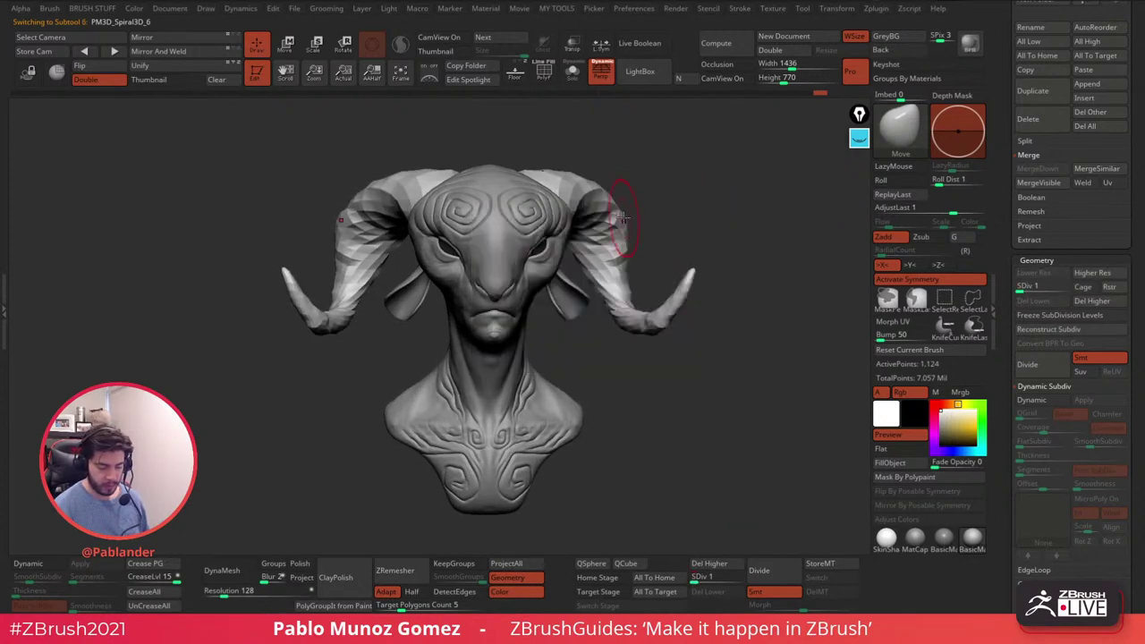
# - Raise the horns to subdivision level 4 and refine their outer bends with the Move brush
pyautogui.press('d')
pyautogui.press('d')
pyautogui.press('d')
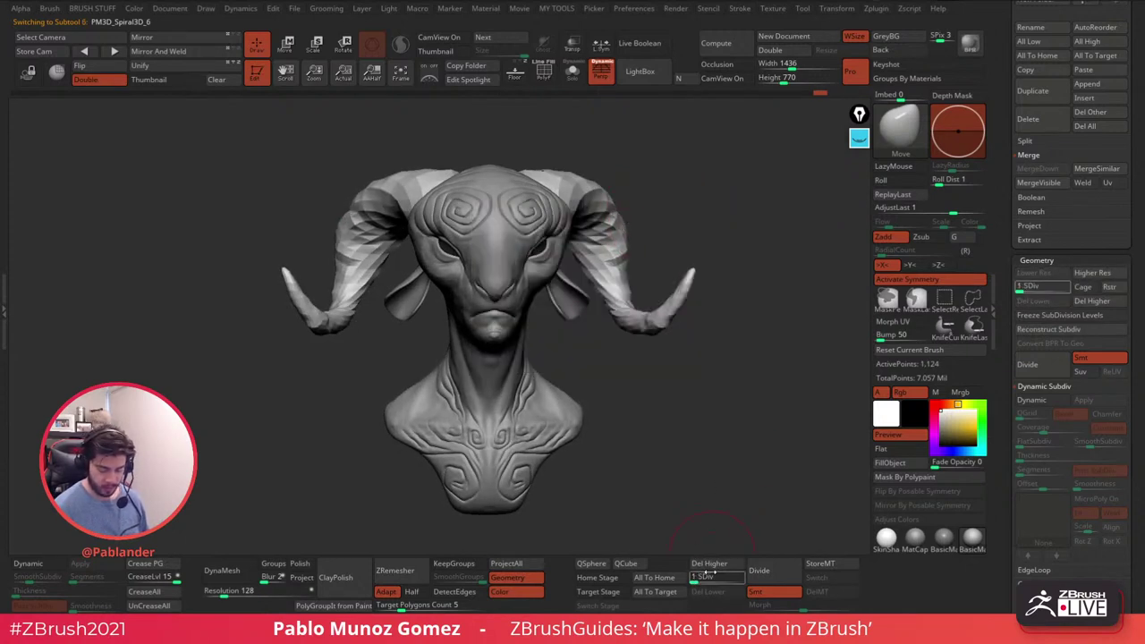
pyautogui.press('space')
pyautogui.moveTo(716, 195); pyautogui.dragTo(673, 194)
pyautogui.moveTo(626, 227); pyautogui.dragTo(618, 228)
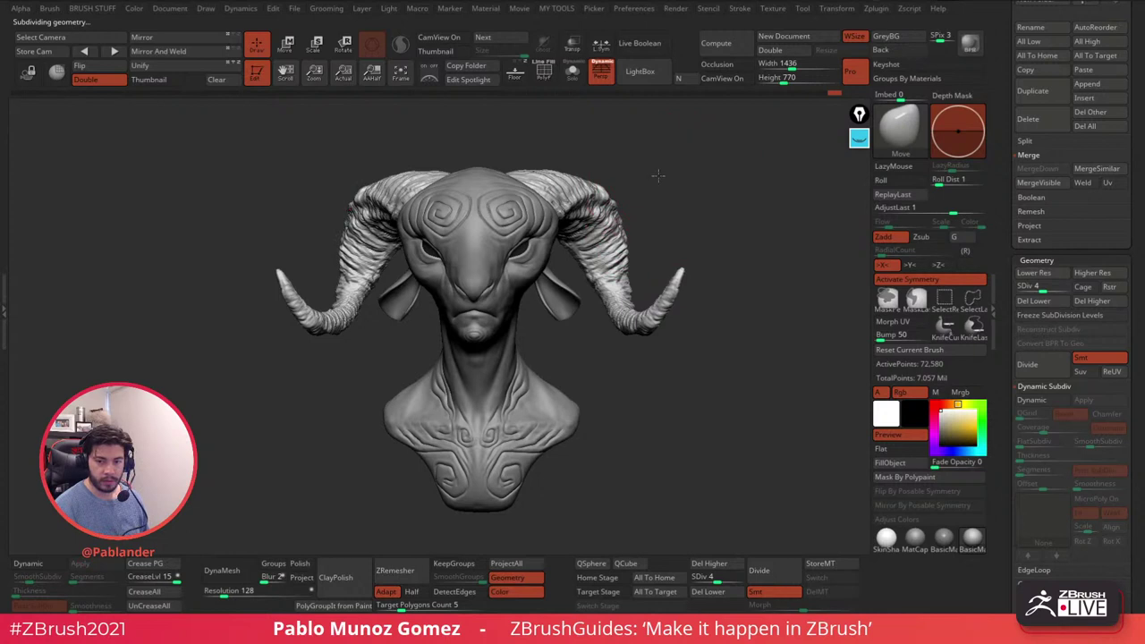
pyautogui.moveTo(659, 174); pyautogui.dragTo(666, 170)
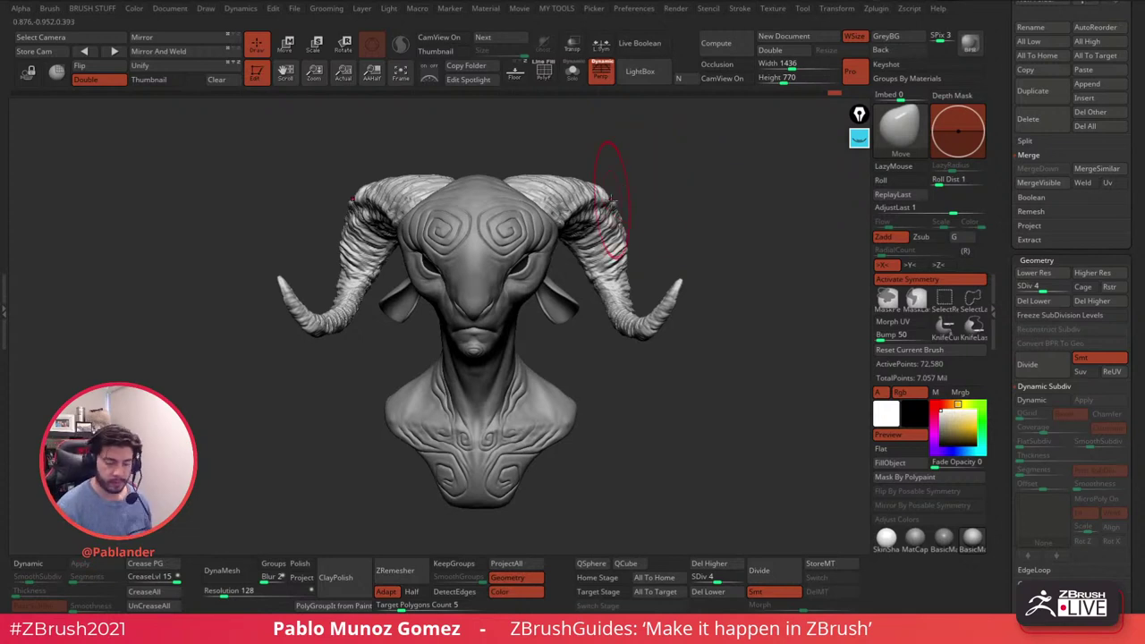
pyautogui.moveTo(615, 203); pyautogui.dragTo(613, 211)
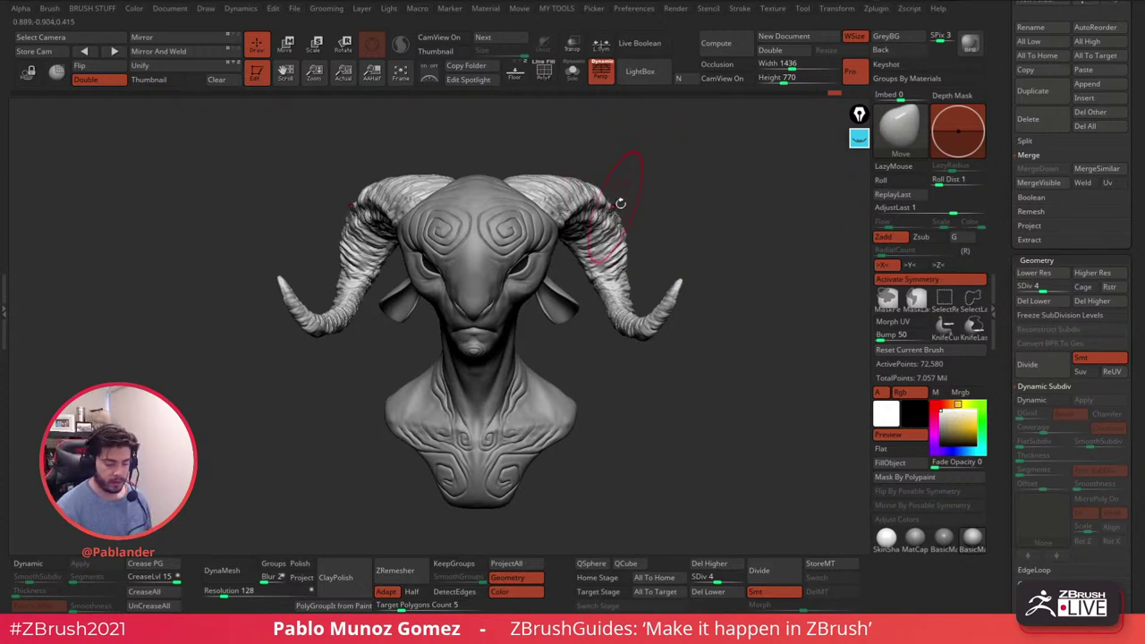
# - Return the horns to their highest subdivision level and review the whole bust in three-quarter view
pyautogui.keyDown('shift'); pyautogui.moveTo(676, 241); pyautogui.dragTo(695, 242); pyautogui.keyUp('shift')
pyautogui.moveTo(718, 579); pyautogui.dragTo(741, 579)
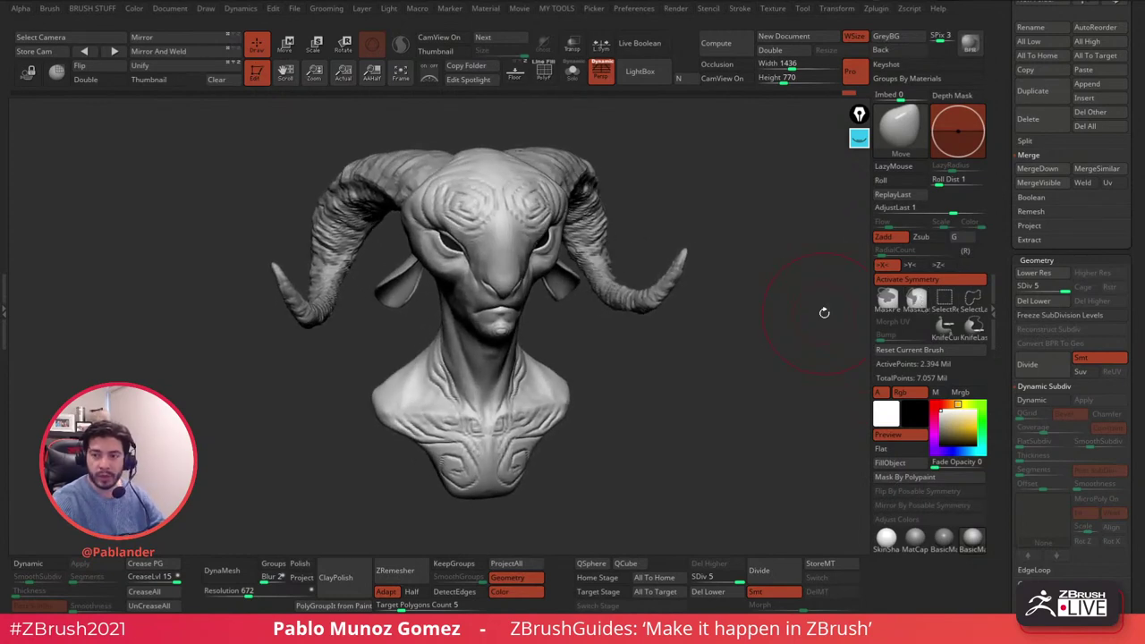
pyautogui.moveTo(822, 312); pyautogui.dragTo(819, 313)
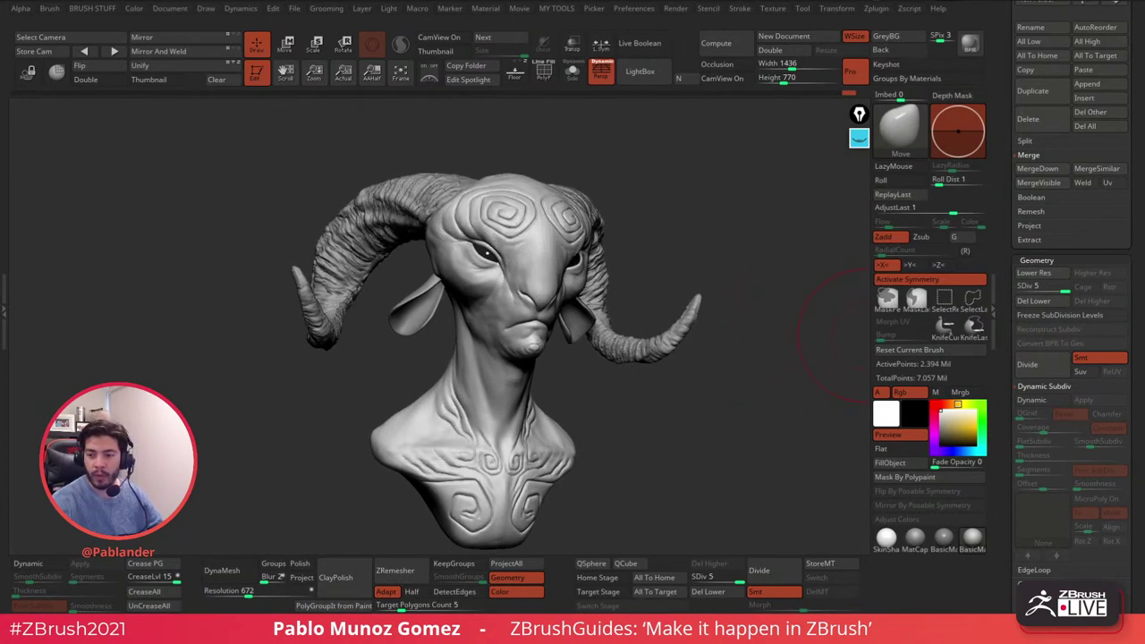